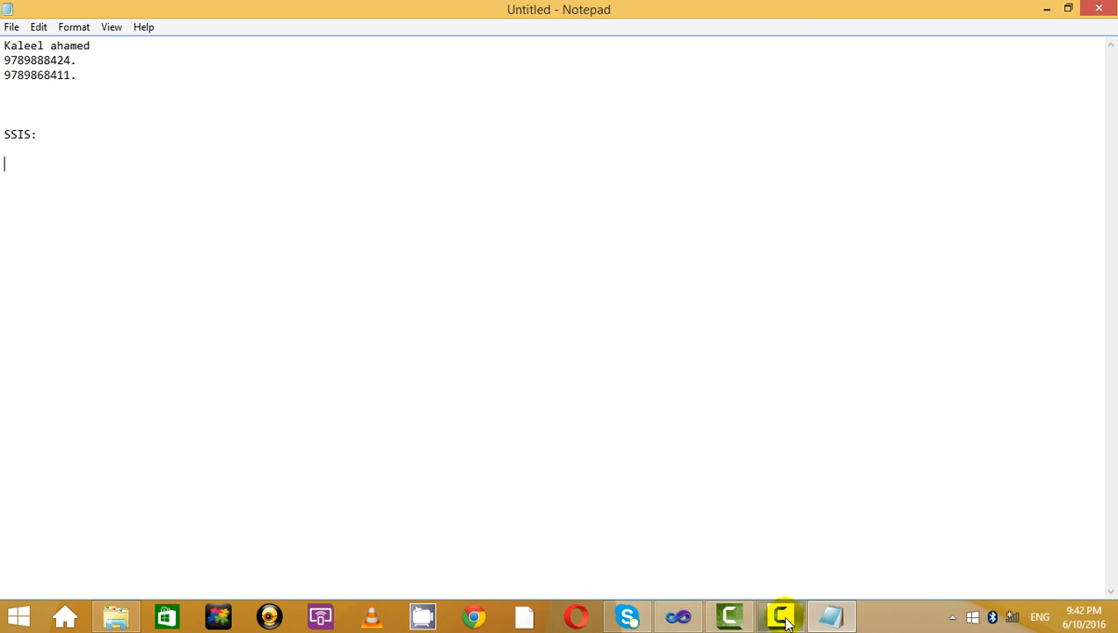
pyautogui.click(835, 620)
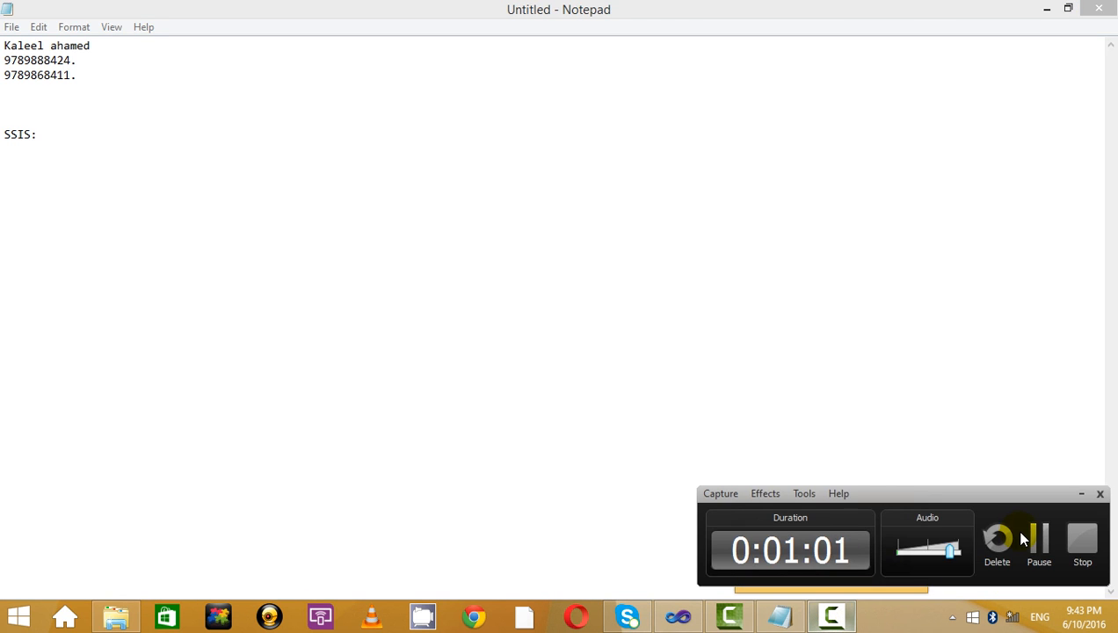
pyautogui.click(1037, 538)
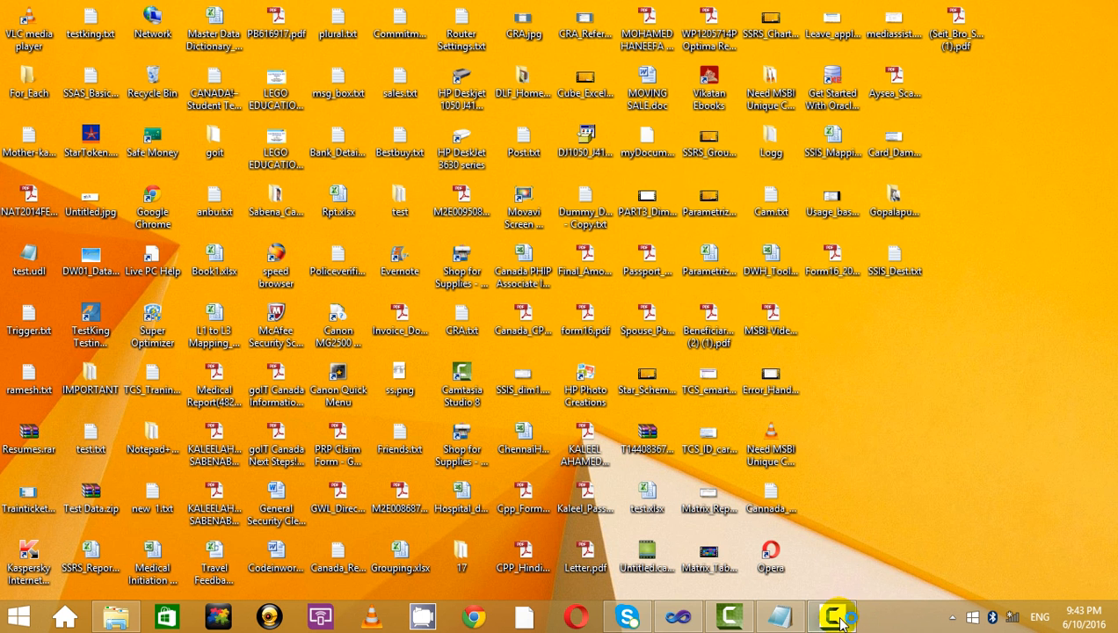
pyautogui.click(834, 616)
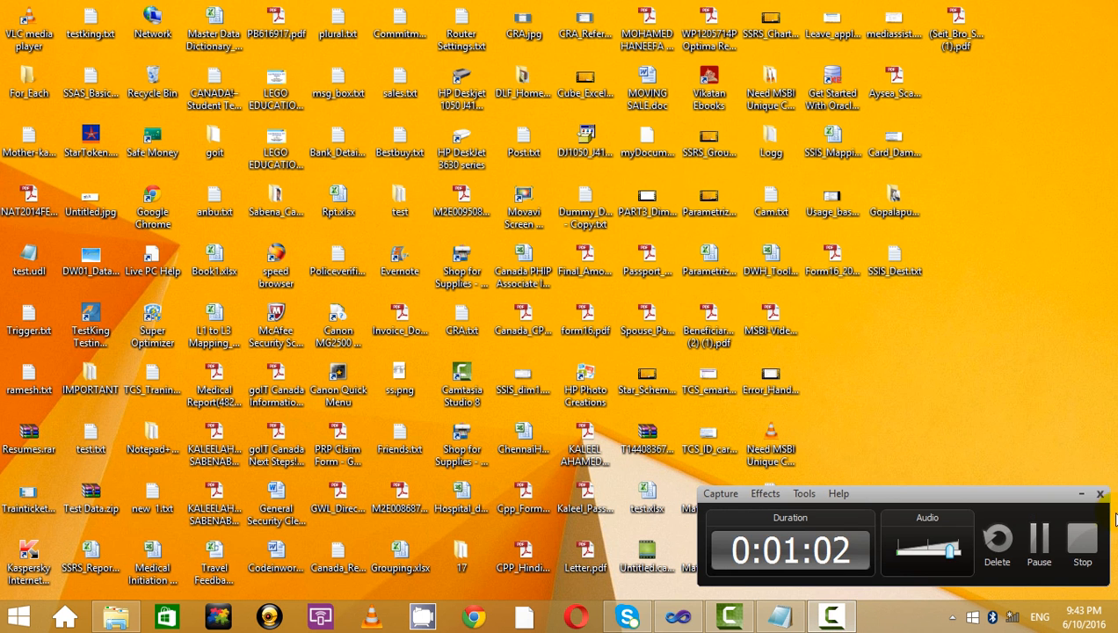
pyautogui.click(1080, 495)
pyautogui.click(728, 615)
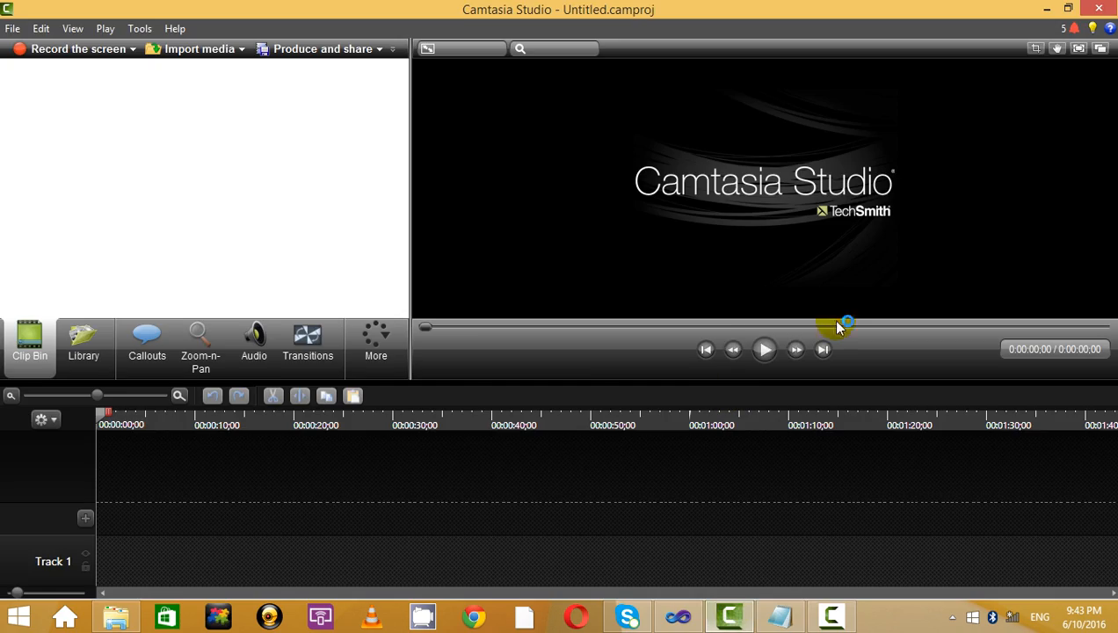
pyautogui.click(1046, 8)
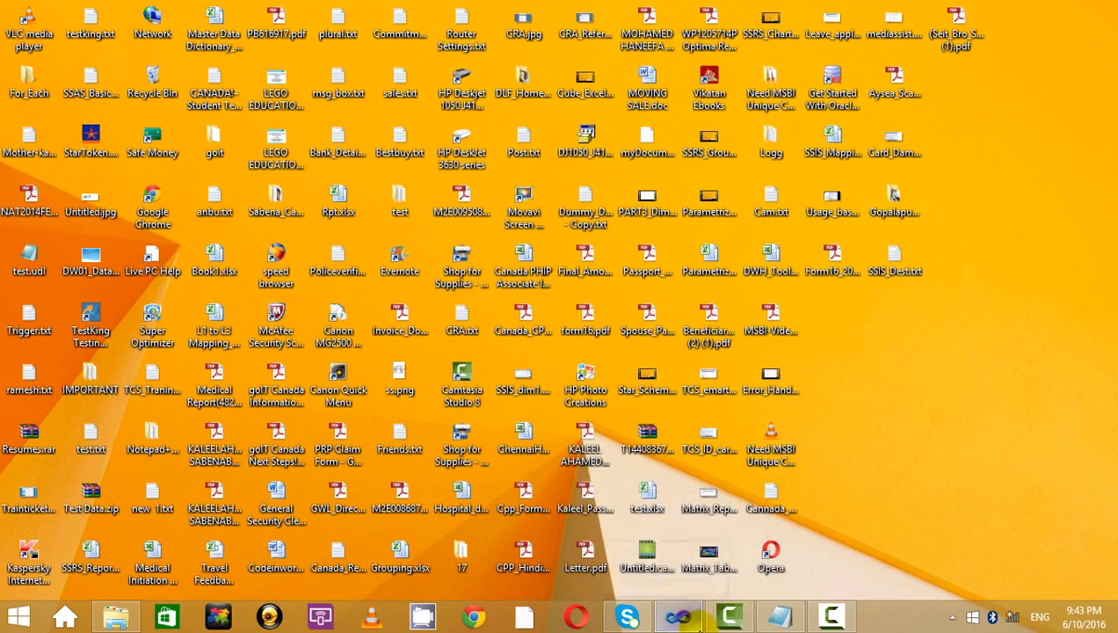
# Switch to Visual Studio and delete the Data Profiling Task from the package's control flow.
pyautogui.click(678, 615)
pyautogui.click(382, 221)
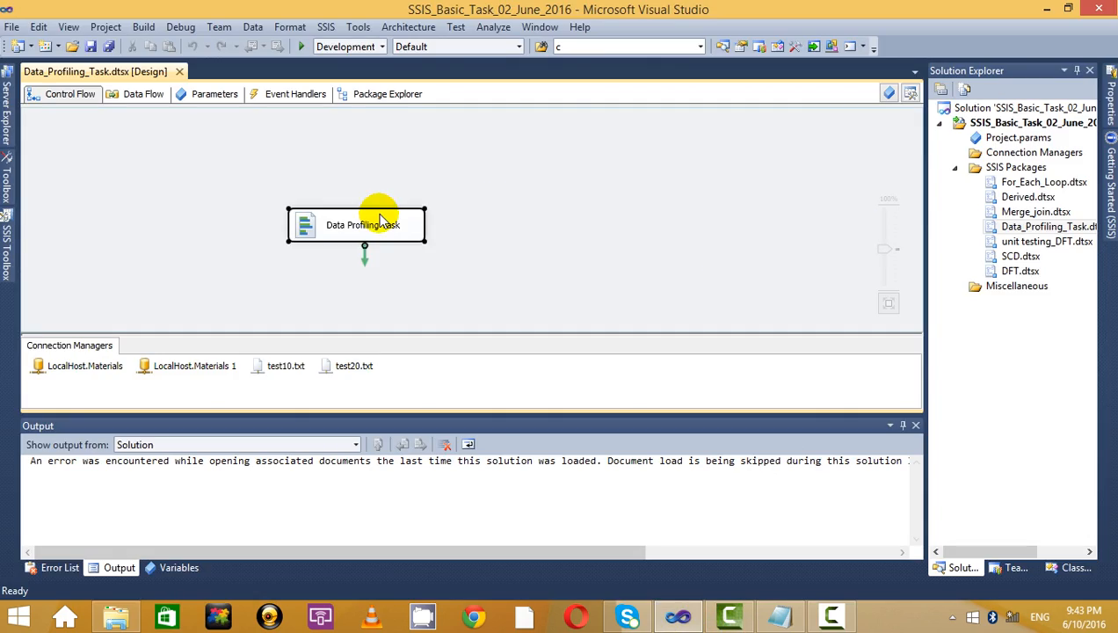
pyautogui.press('Delete')
# Switch to Notepad and list under SSIS: ">>Data Profiling task.", ">>For each CONTAINER." and ">>Few of the Transformations.(SCD)".
pyautogui.click(785, 617)
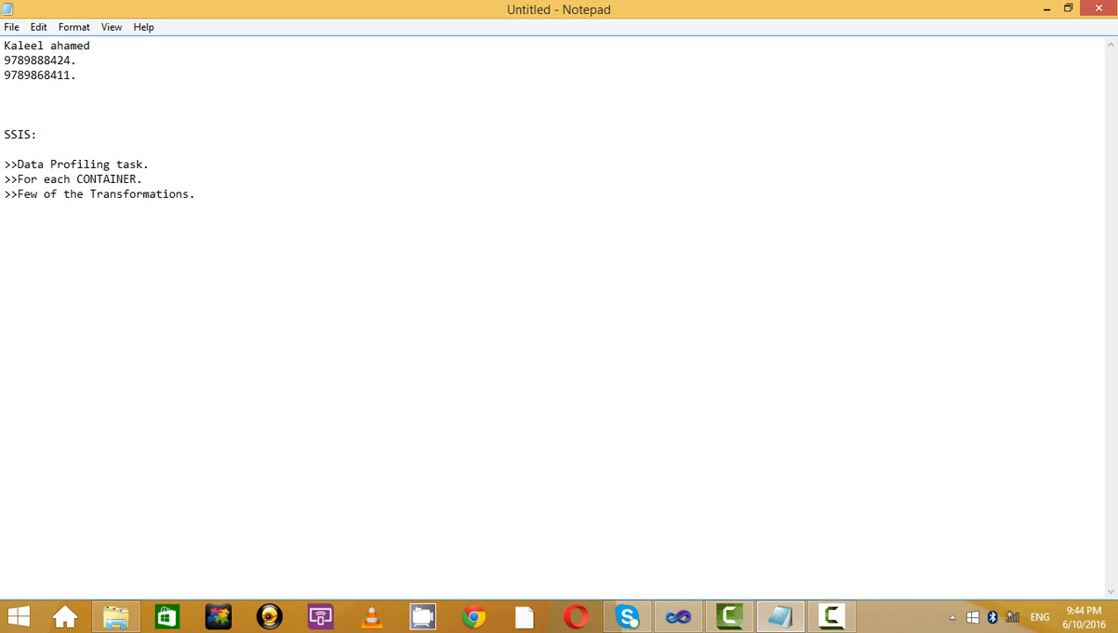
pyautogui.click(236, 198)
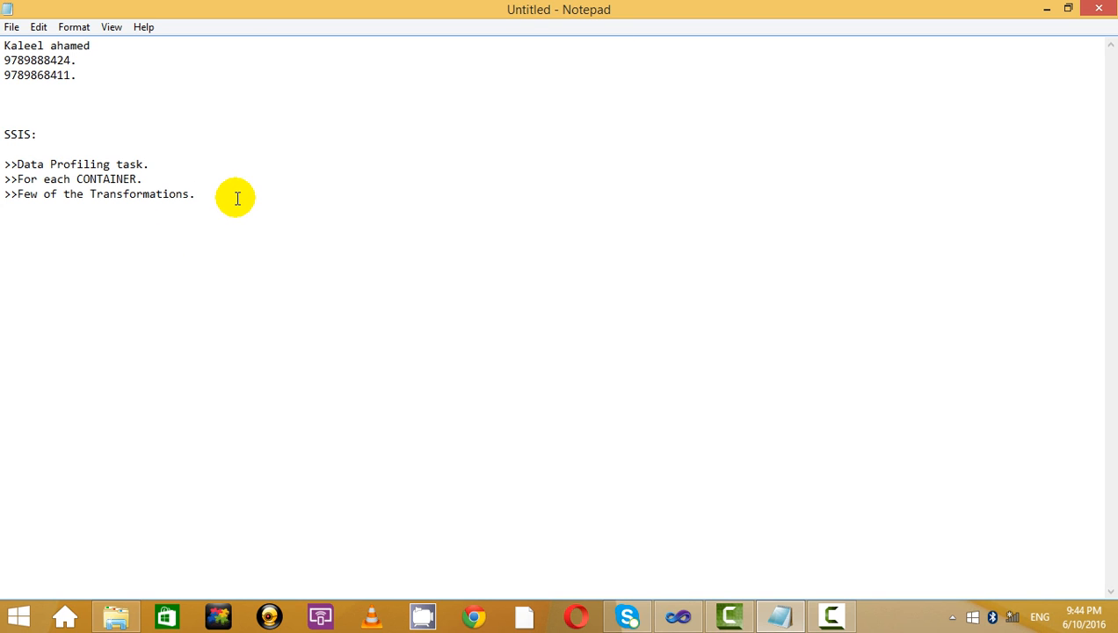
pyautogui.write('(SCD')
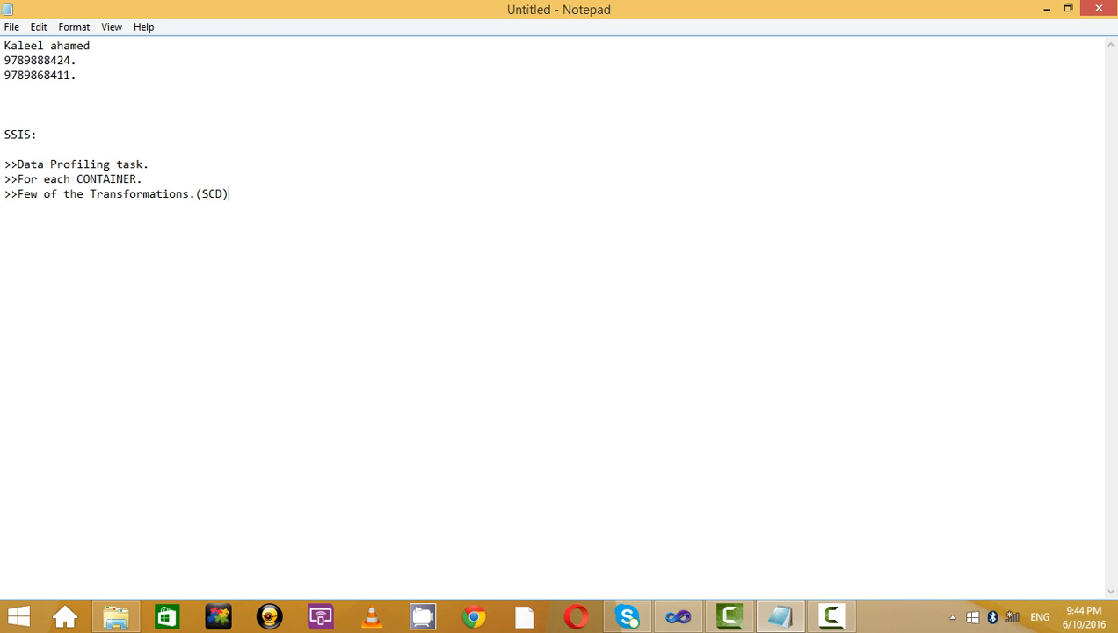
pyautogui.moveTo(319, 187); pyautogui.dragTo(13, 164)
pyautogui.click(296, 196)
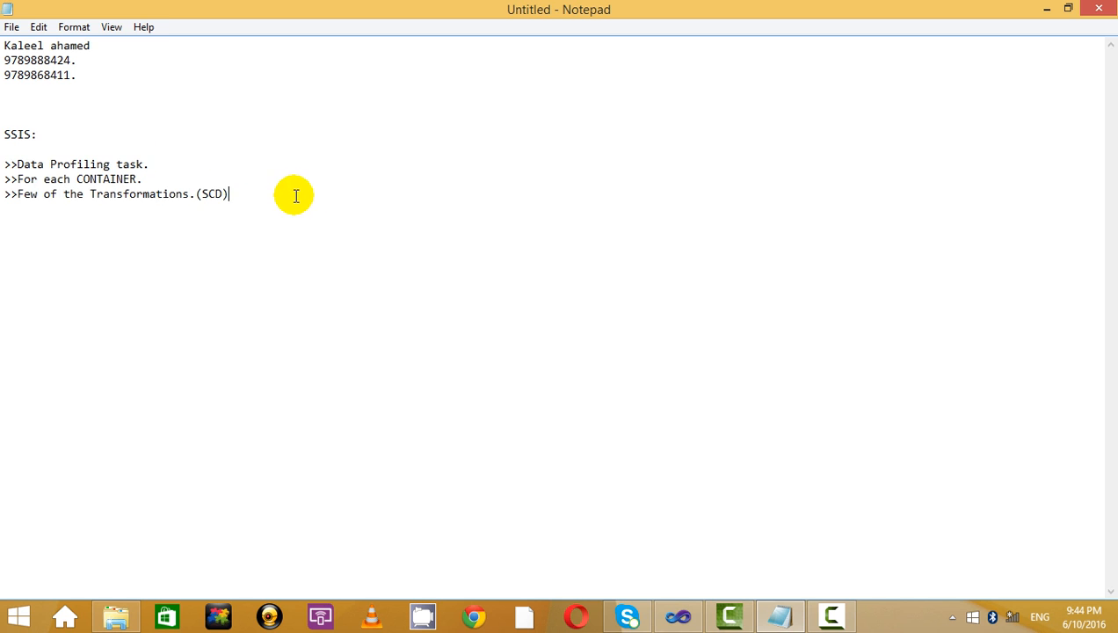
pyautogui.moveTo(296, 196); pyautogui.dragTo(6, 135)
pyautogui.click(225, 140)
pyautogui.moveTo(300, 178); pyautogui.dragTo(20, 105)
pyautogui.click(384, 185)
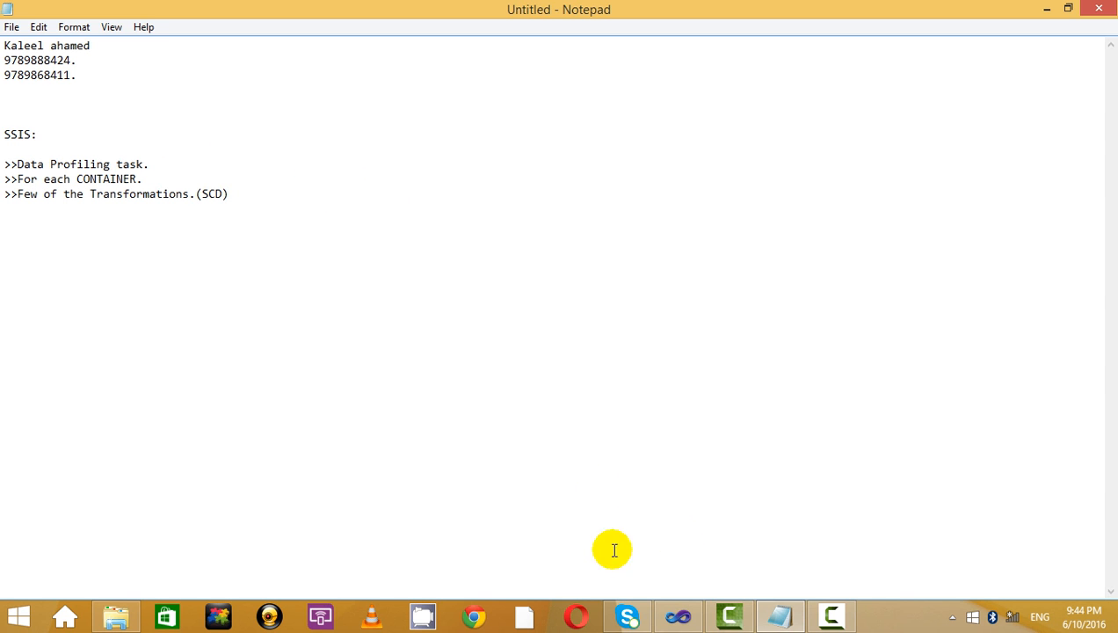
# Return to Visual Studio and close the Output pane to enlarge the control flow design area.
pyautogui.click(675, 616)
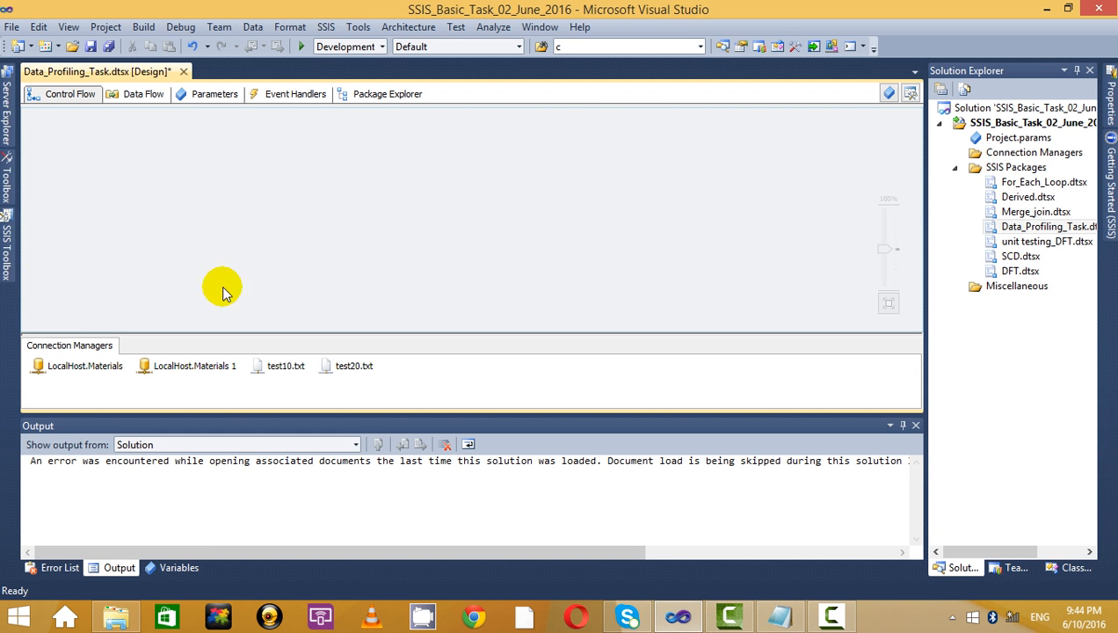
pyautogui.click(915, 424)
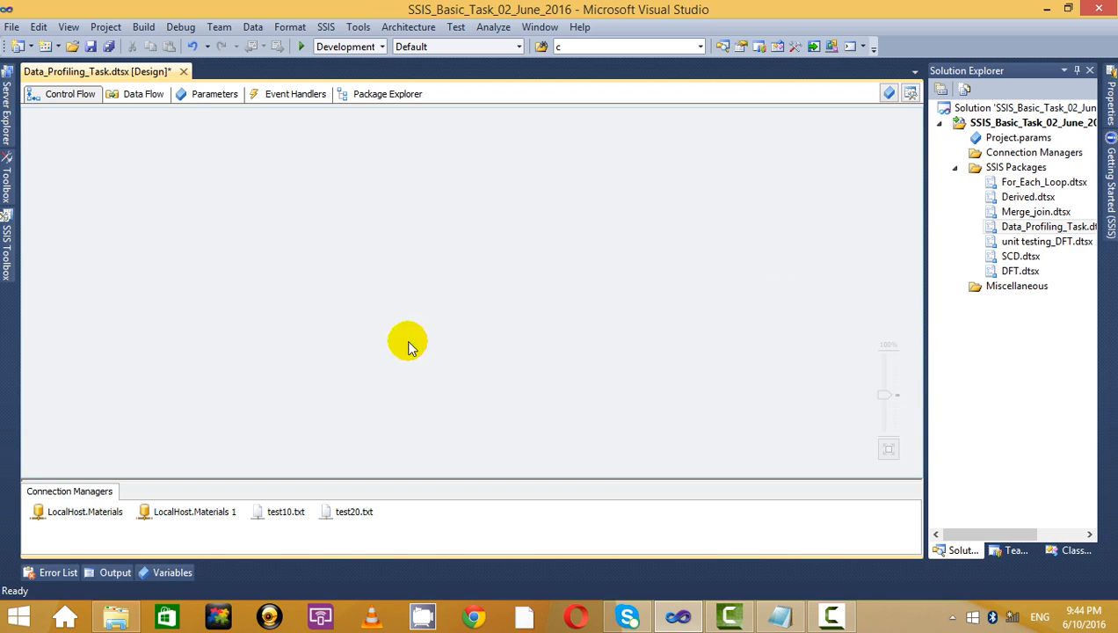
pyautogui.hotkey('alt', 'Tab')
pyautogui.hotkey('alt', 'Tab')
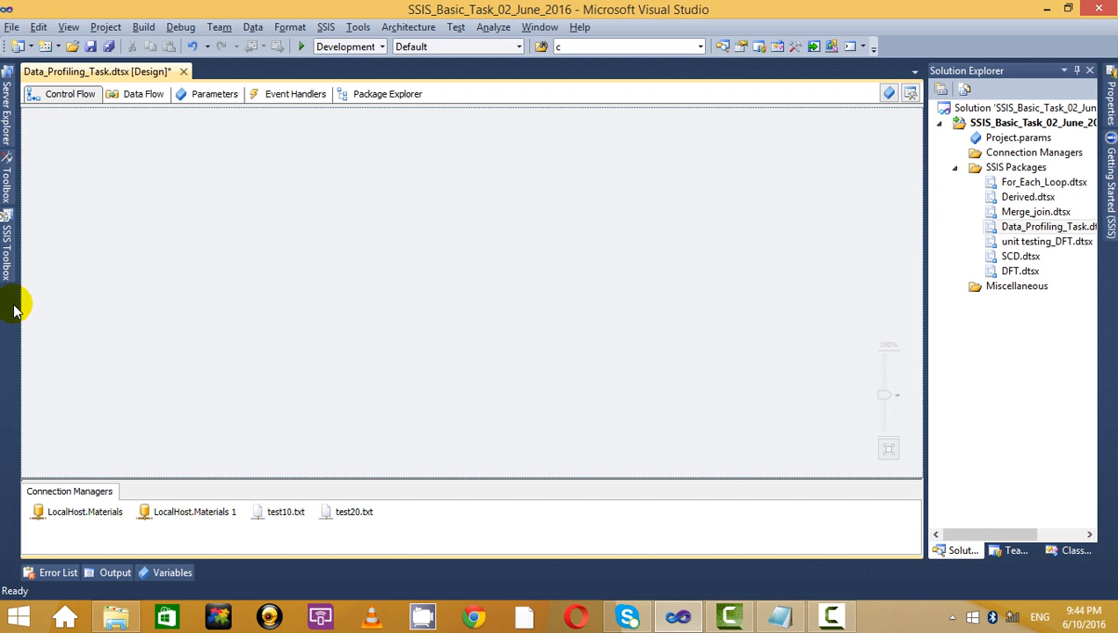
# Add a Data Flow Task to the empty control flow and open its data flow design surface.
pyautogui.click(8, 263)
pyautogui.click(87, 104)
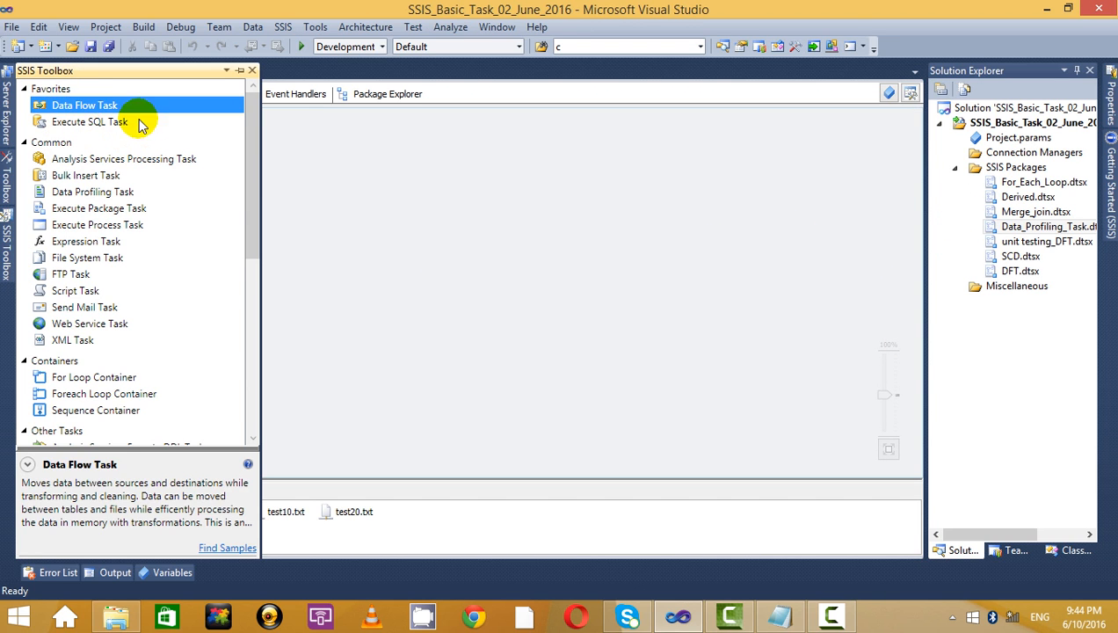
pyautogui.click(109, 121)
pyautogui.click(107, 107)
pyautogui.click(110, 124)
pyautogui.click(106, 107)
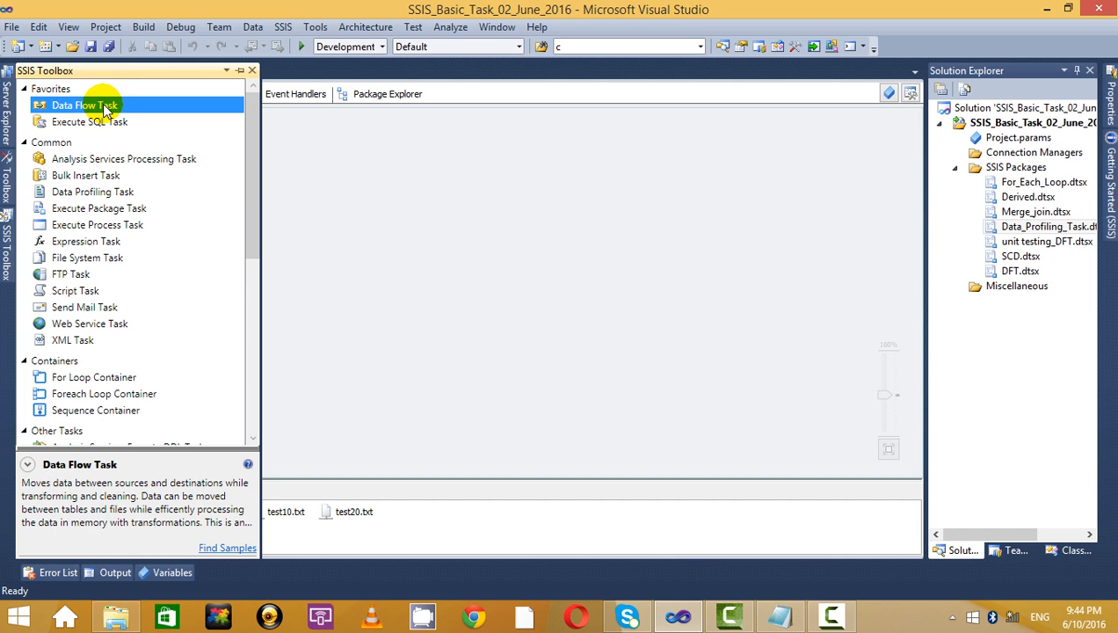
pyautogui.moveTo(72, 105); pyautogui.dragTo(392, 240)
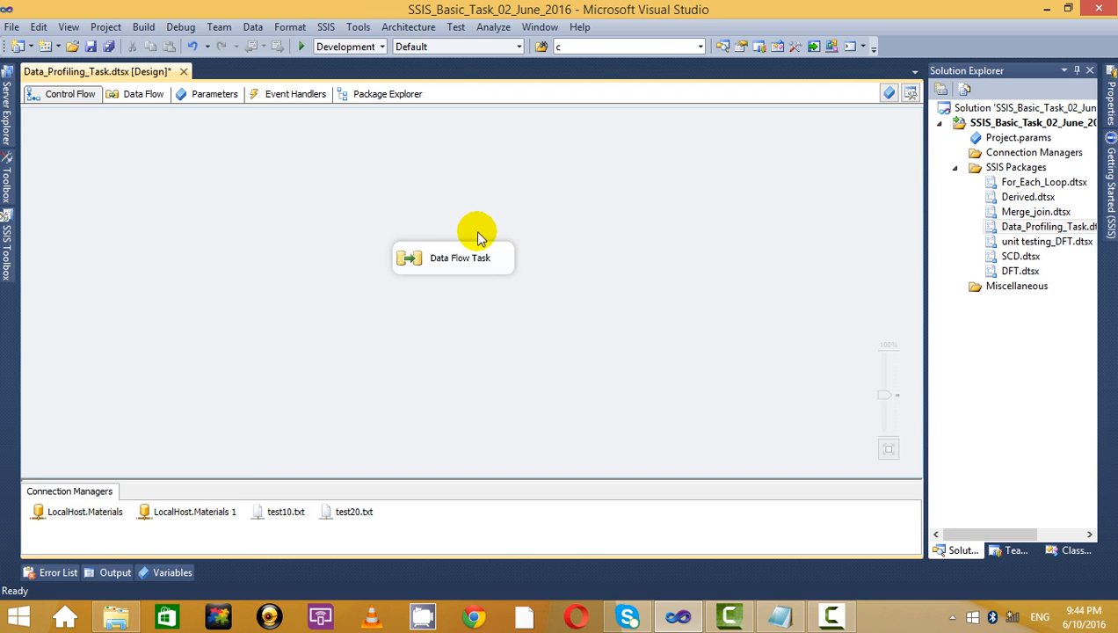
pyautogui.doubleClick(474, 255)
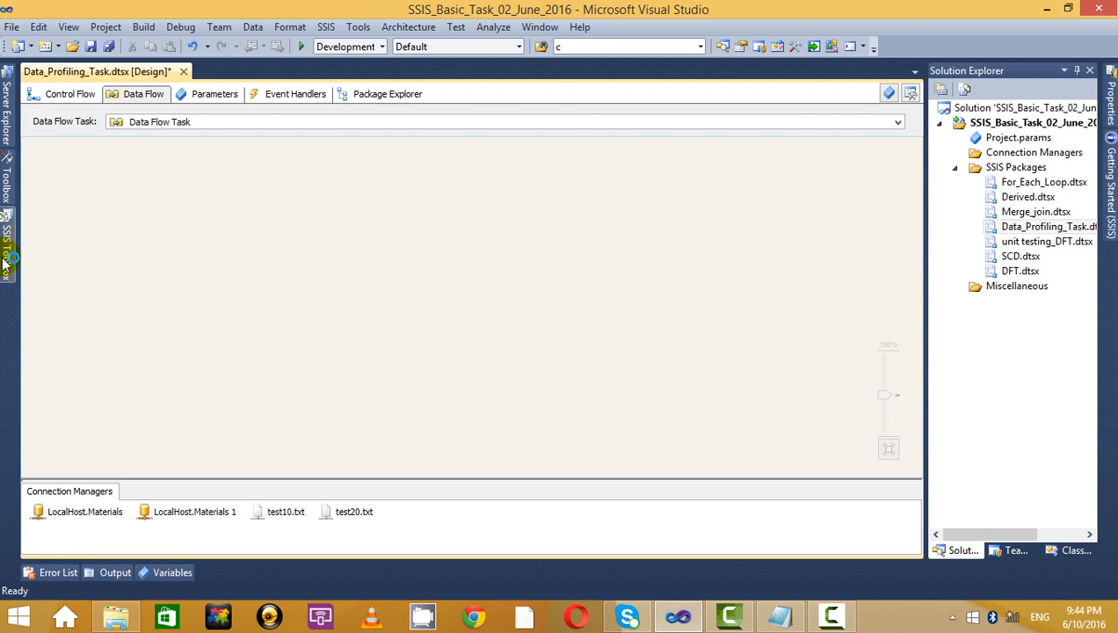
# Go back to the control flow and delete the Data Flow Task.
pyautogui.click(67, 93)
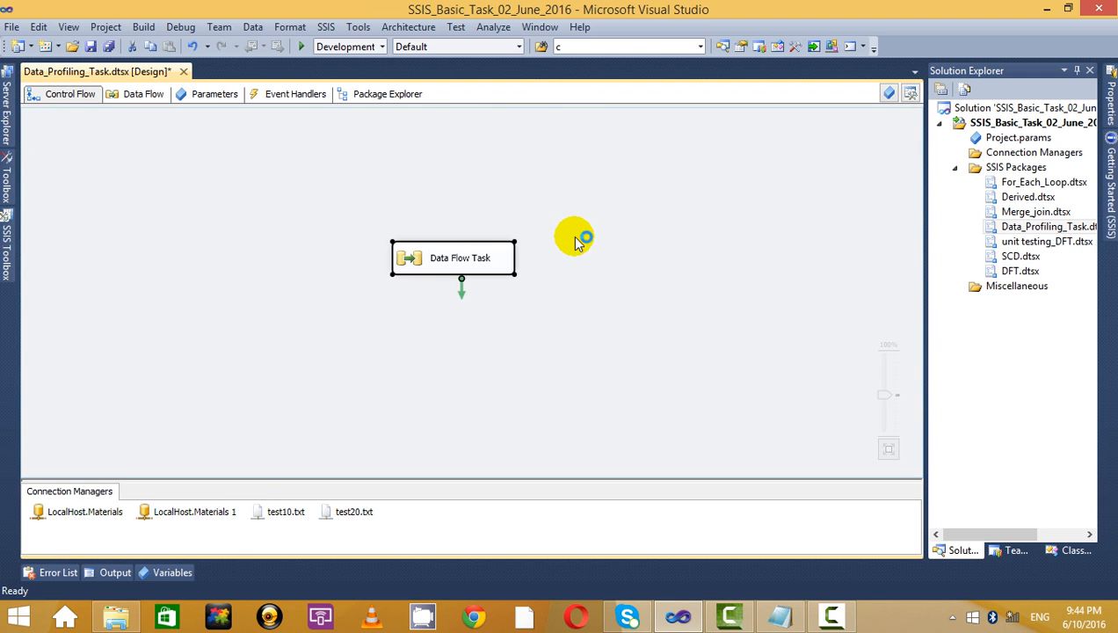
pyautogui.click(468, 252)
pyautogui.press('Delete')
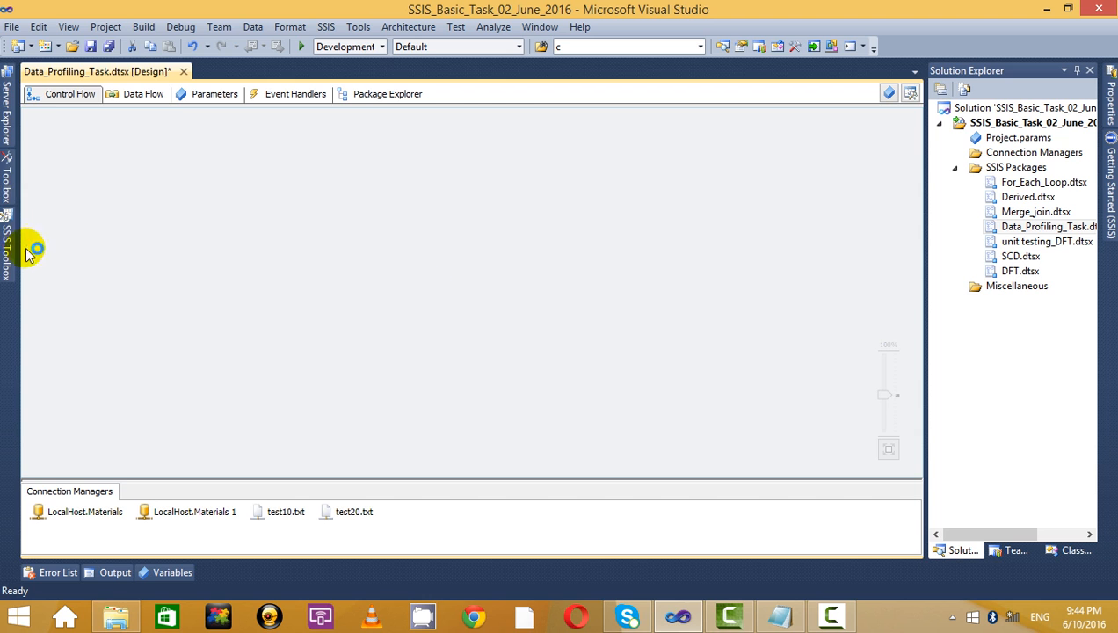
# Review the control flow tasks in the SSIS Toolbox, including the Data Profiling Task, against the topic list in Notepad.
pyautogui.hotkey('alt', 'Tab')
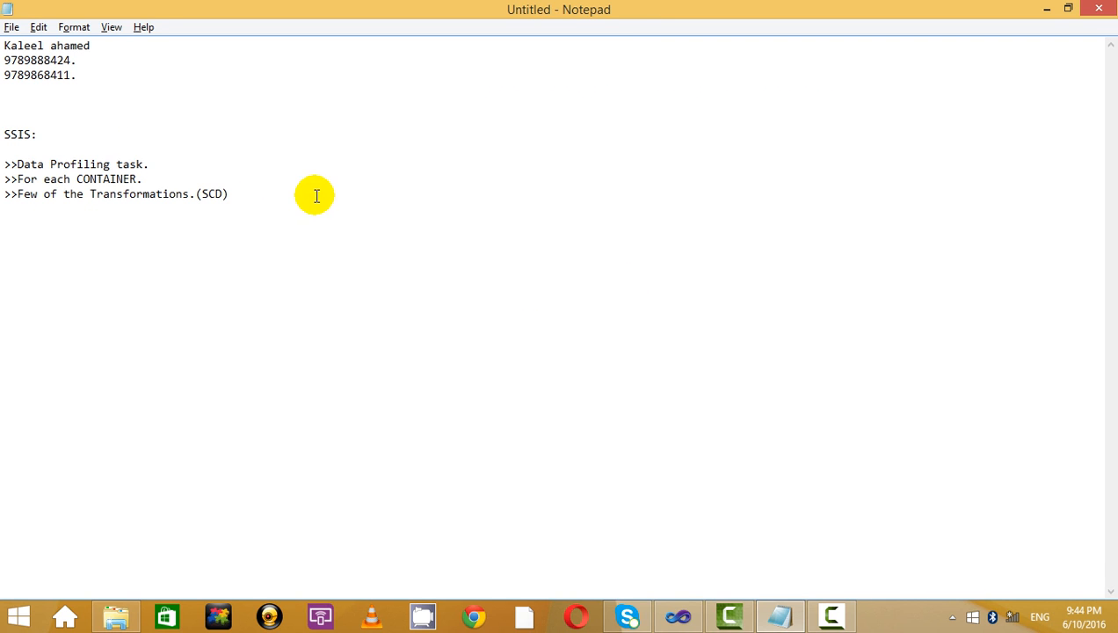
pyautogui.click(414, 158)
pyautogui.hotkey('alt', 'Tab')
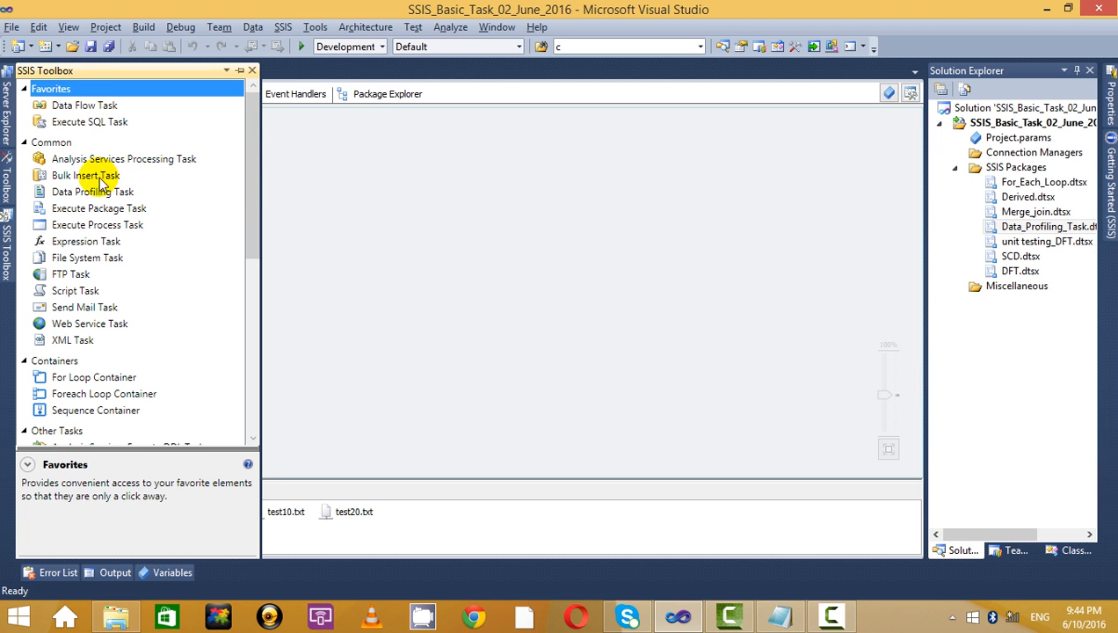
pyautogui.click(93, 106)
pyautogui.scroll(-4, 138, 264)
pyautogui.scroll(4, 115, 297)
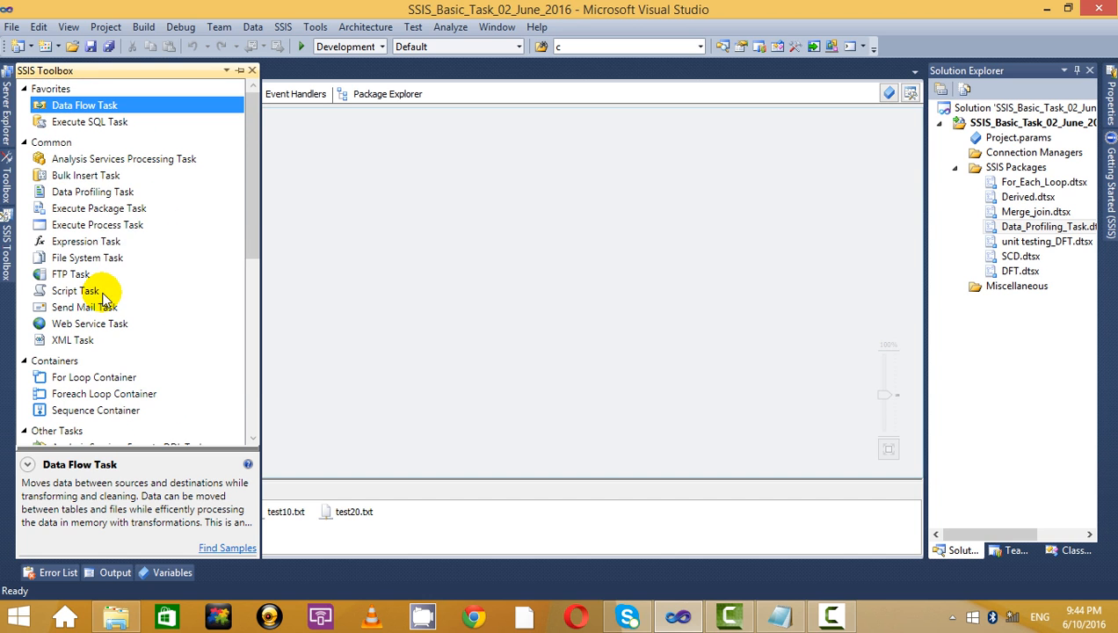
pyautogui.click(99, 191)
pyautogui.hotkey('alt', 'Tab')
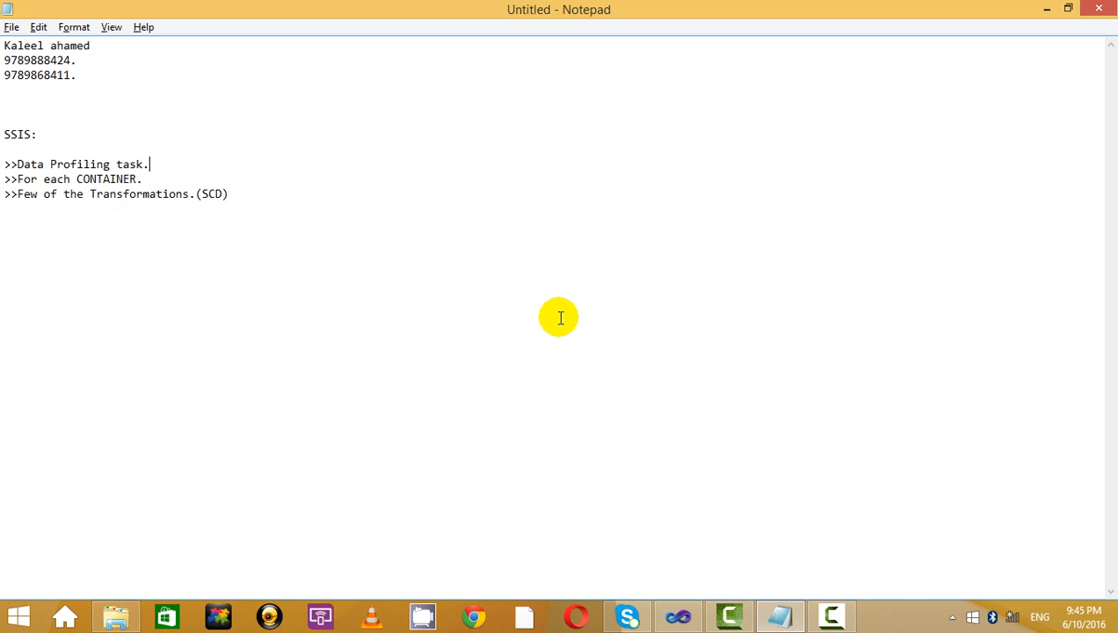
pyautogui.moveTo(138, 179); pyautogui.dragTo(187, 172)
pyautogui.click(138, 178)
pyautogui.click(194, 173)
pyautogui.hotkey('alt', 'Tab')
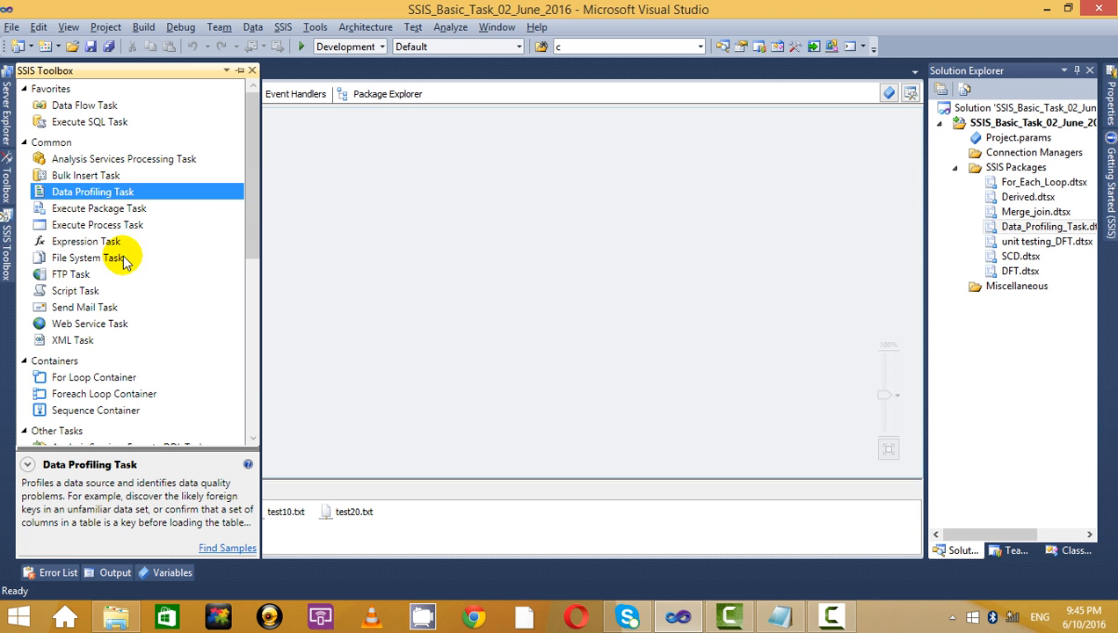
pyautogui.scroll(-6, 124, 260)
pyautogui.scroll(6, 112, 187)
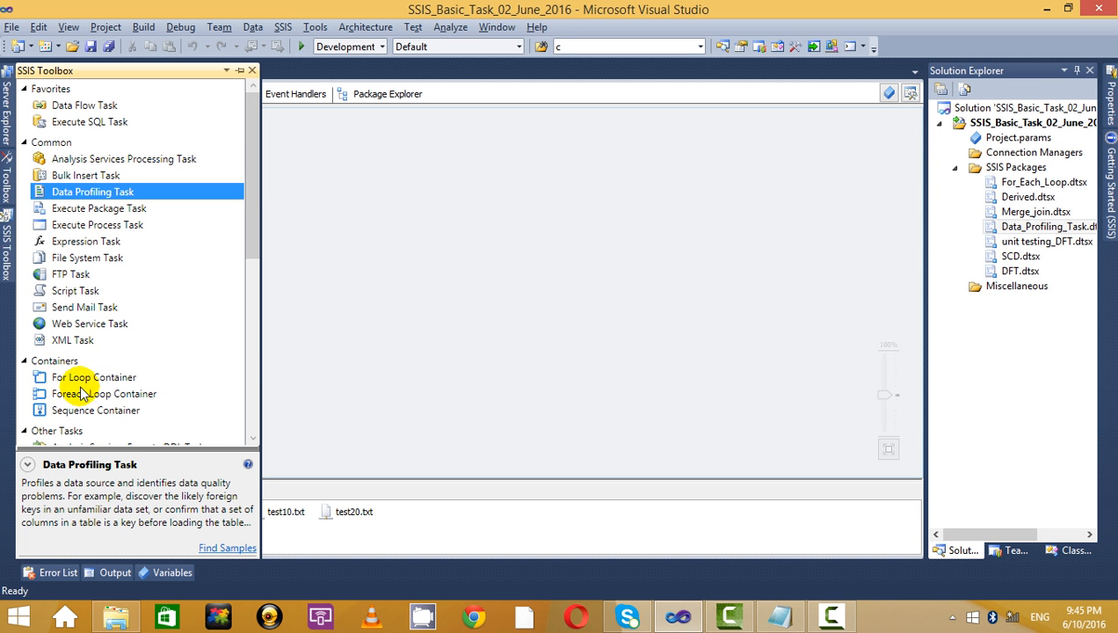
# Add a Foreach Loop Container to the control flow and move it up into the left half of the design area.
pyautogui.click(85, 375)
pyautogui.click(93, 392)
pyautogui.click(99, 409)
pyautogui.click(94, 378)
pyautogui.click(96, 395)
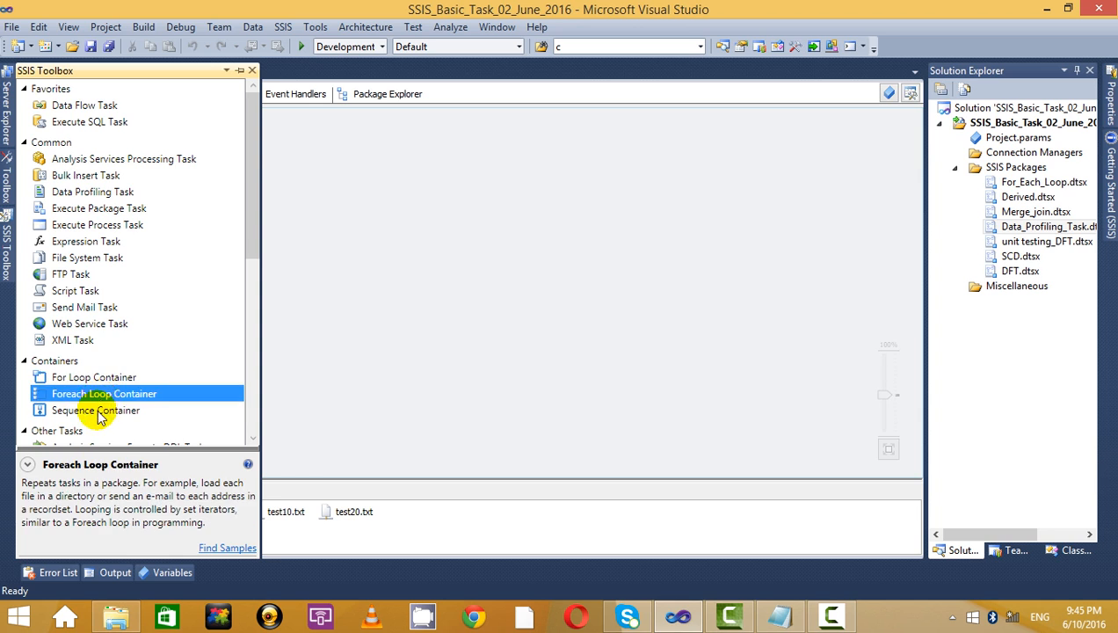
pyautogui.click(97, 410)
pyautogui.click(53, 392)
pyautogui.moveTo(53, 393); pyautogui.dragTo(380, 283)
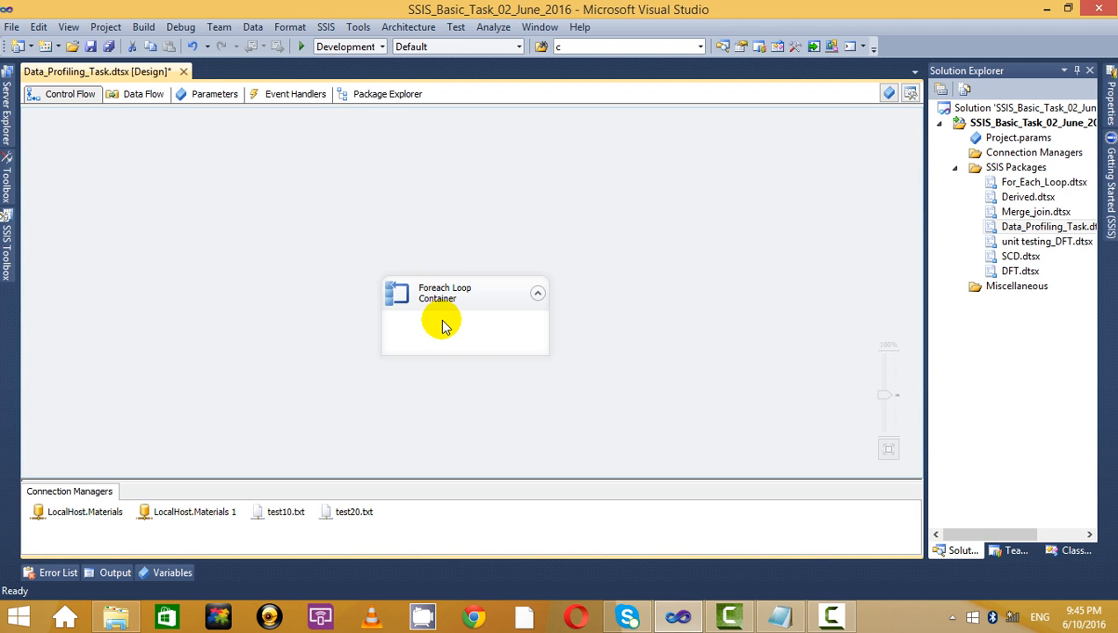
pyautogui.moveTo(449, 292); pyautogui.dragTo(333, 226)
pyautogui.click(530, 226)
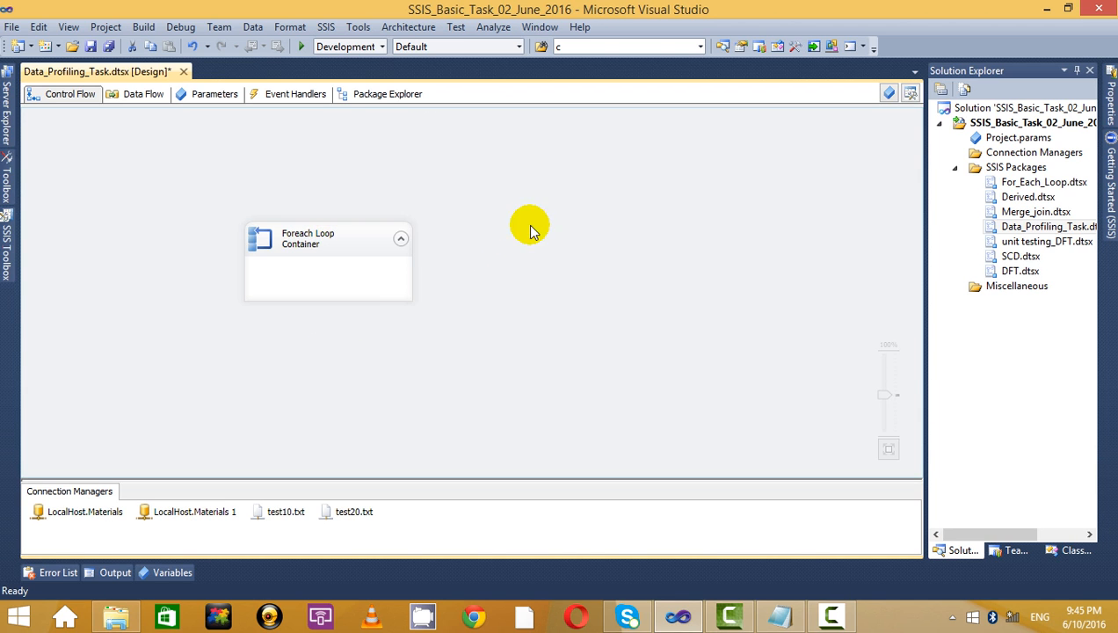
# Enlarge the Foreach Loop Container downward to about twice its height.
pyautogui.click(321, 290)
pyautogui.moveTo(324, 297); pyautogui.dragTo(324, 380)
pyautogui.click(548, 280)
pyautogui.click(847, 622)
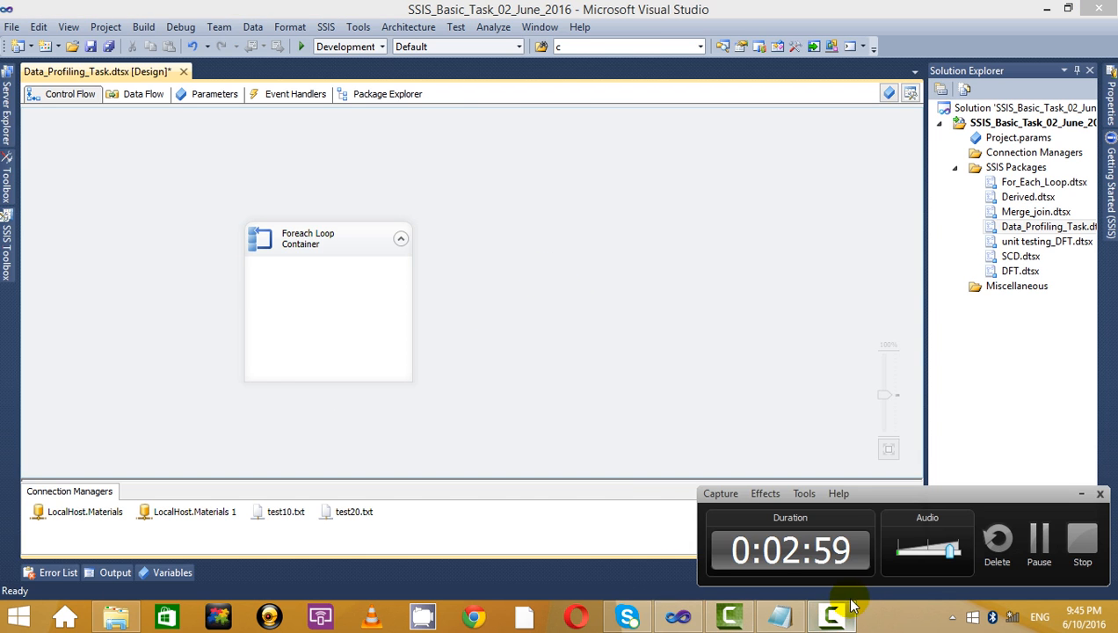
pyautogui.click(1083, 491)
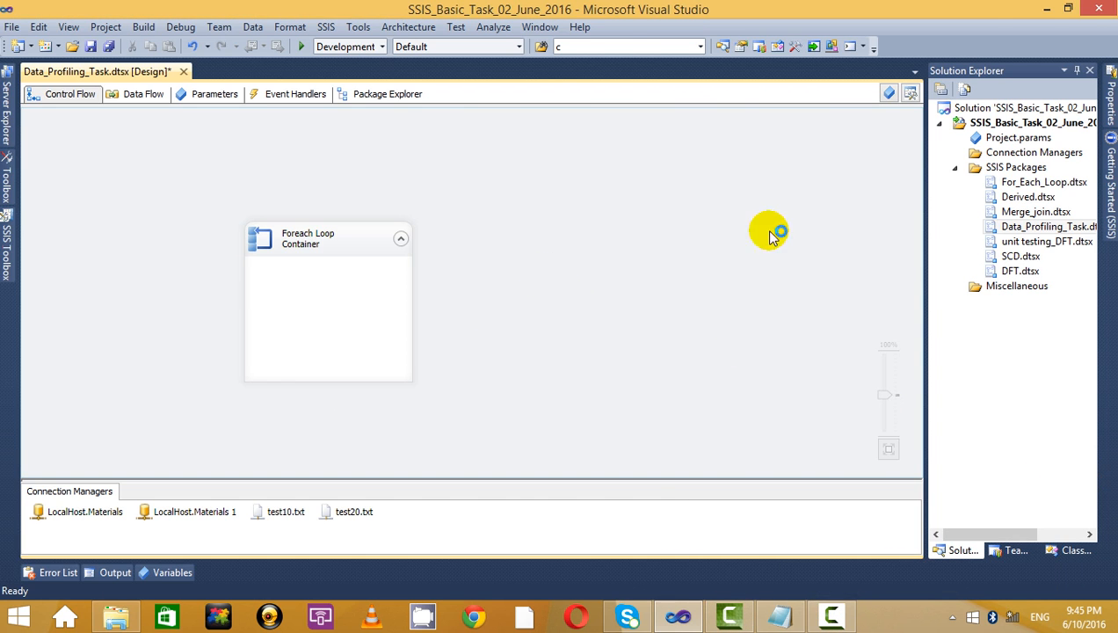
# Minimize Visual Studio, refresh the desktop, and open the For_Each folder in a maximized window.
pyautogui.click(1046, 9)
pyautogui.click(1049, 7)
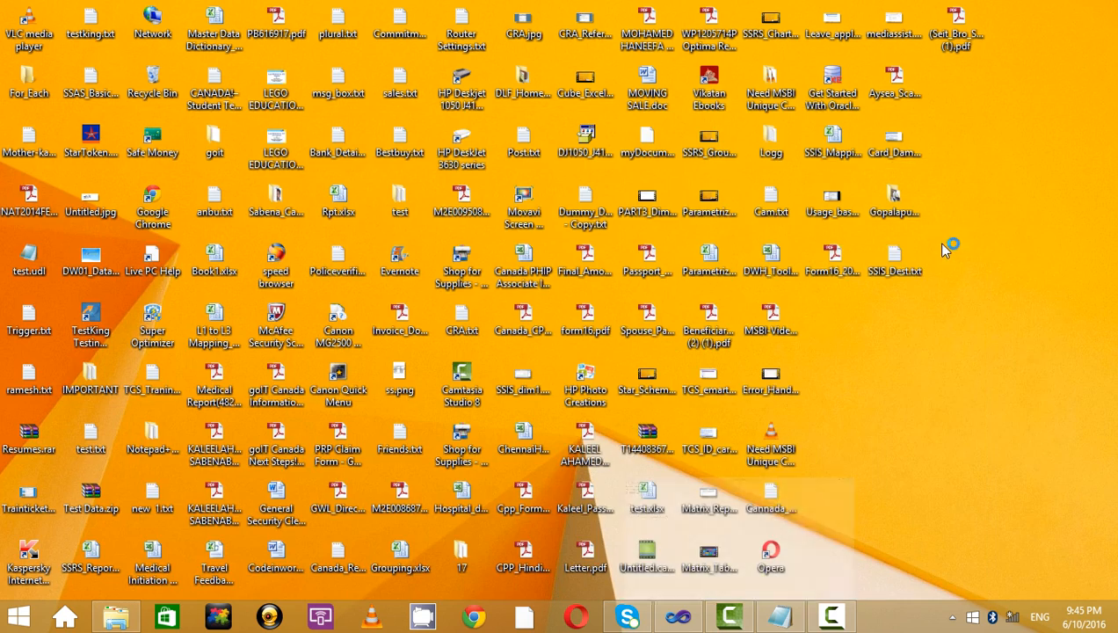
pyautogui.rightClick(936, 224)
pyautogui.click(946, 311)
pyautogui.rightClick(1017, 236)
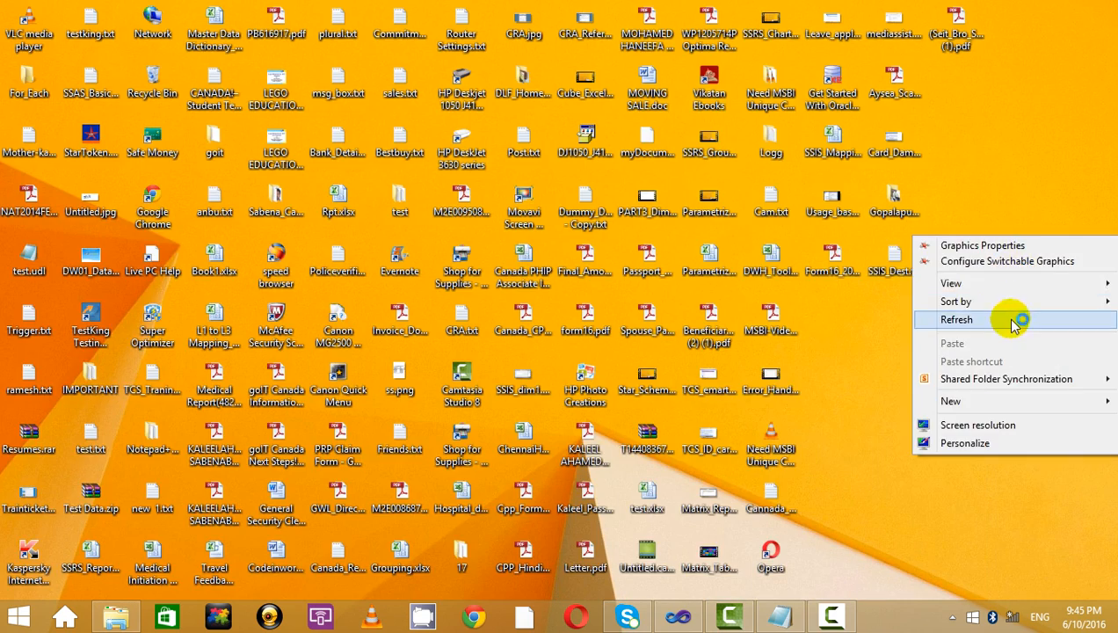
pyautogui.click(1010, 316)
pyautogui.doubleClick(36, 75)
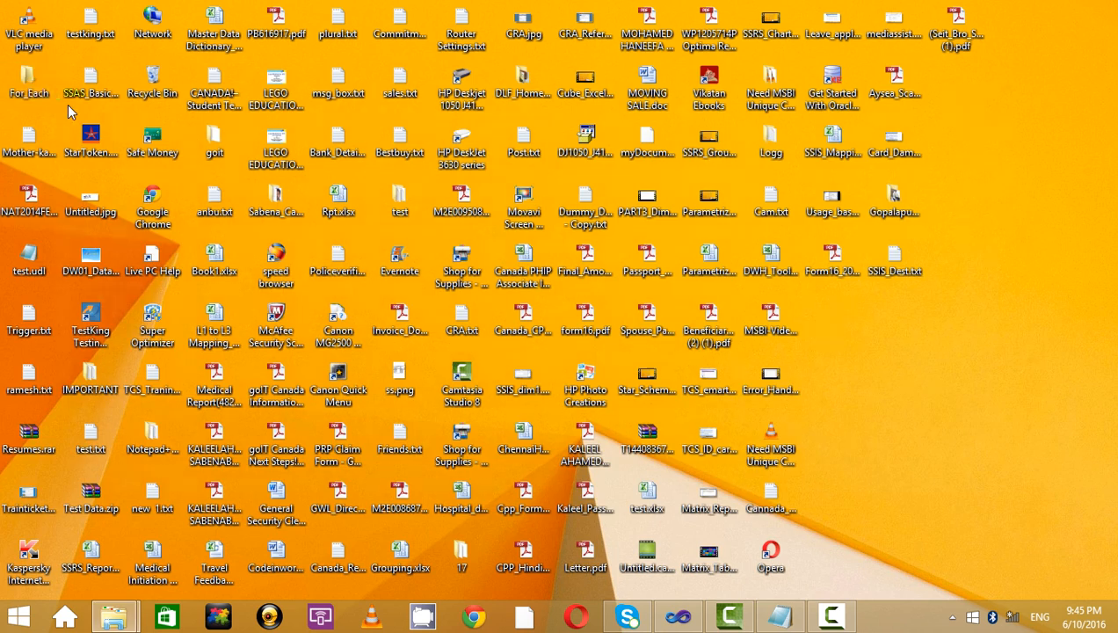
pyautogui.doubleClick(496, 92)
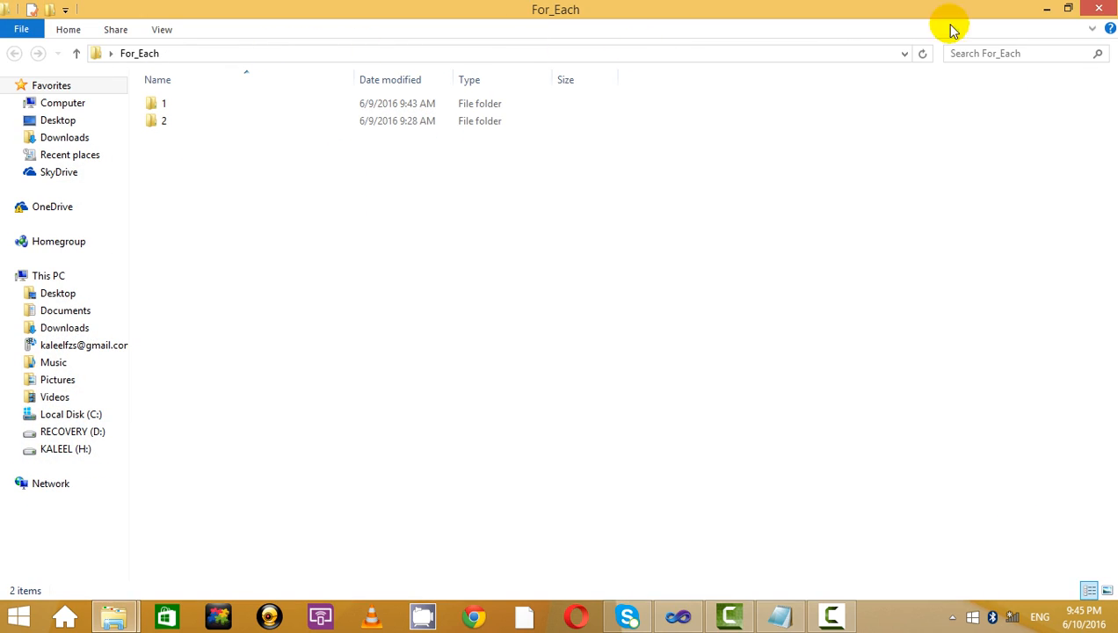
# Move the For_Each window aside to show the folder's location on the desktop, and maximize the window again.
pyautogui.doubleClick(423, 9)
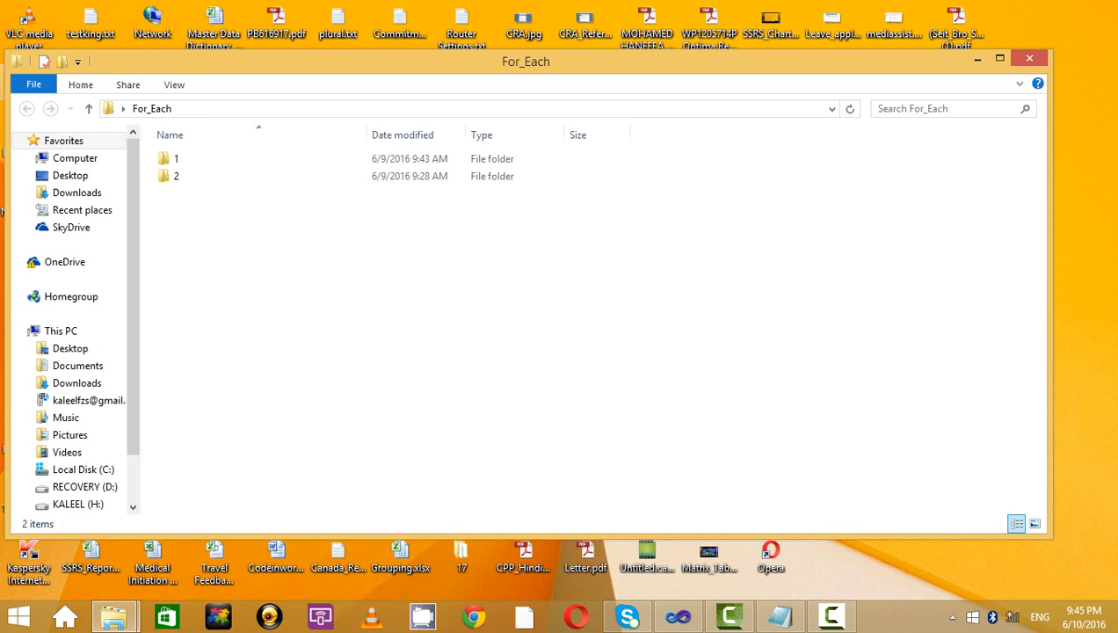
pyautogui.moveTo(133, 61); pyautogui.dragTo(431, 54)
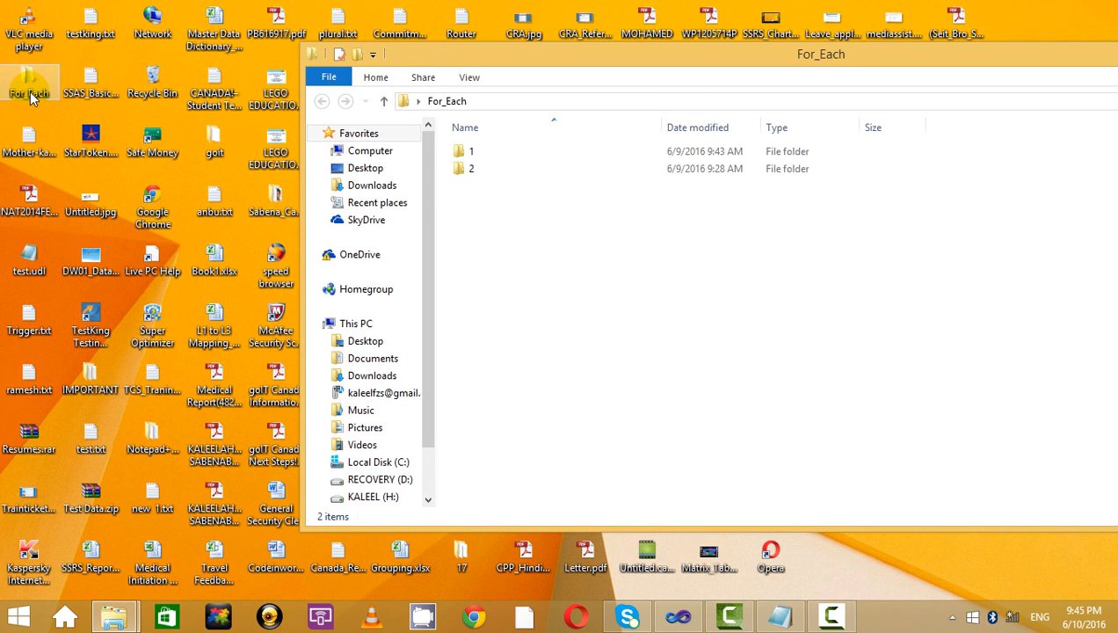
pyautogui.doubleClick(674, 54)
# Delete test20.txt from subfolder 1 of For_Each.
pyautogui.click(161, 121)
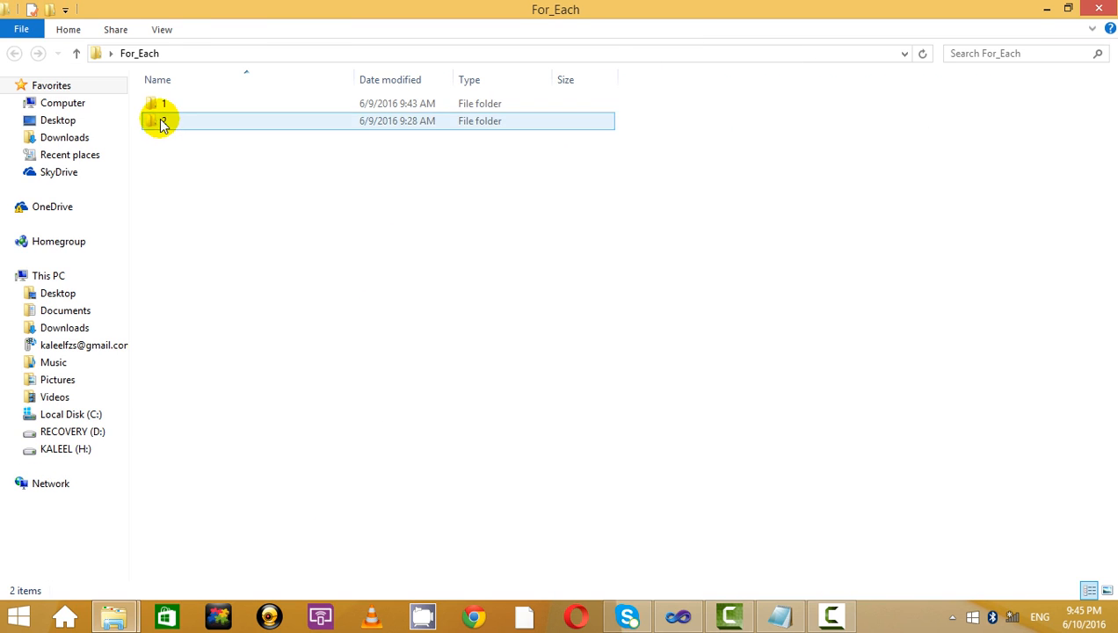
pyautogui.doubleClick(163, 103)
pyautogui.click(14, 54)
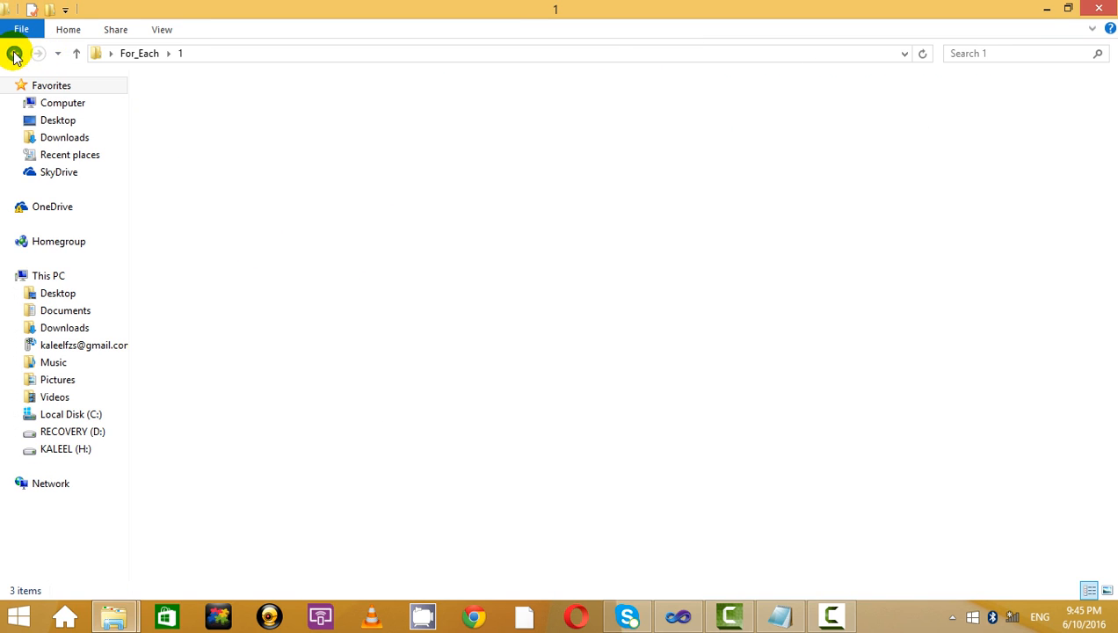
pyautogui.doubleClick(223, 107)
pyautogui.click(214, 150)
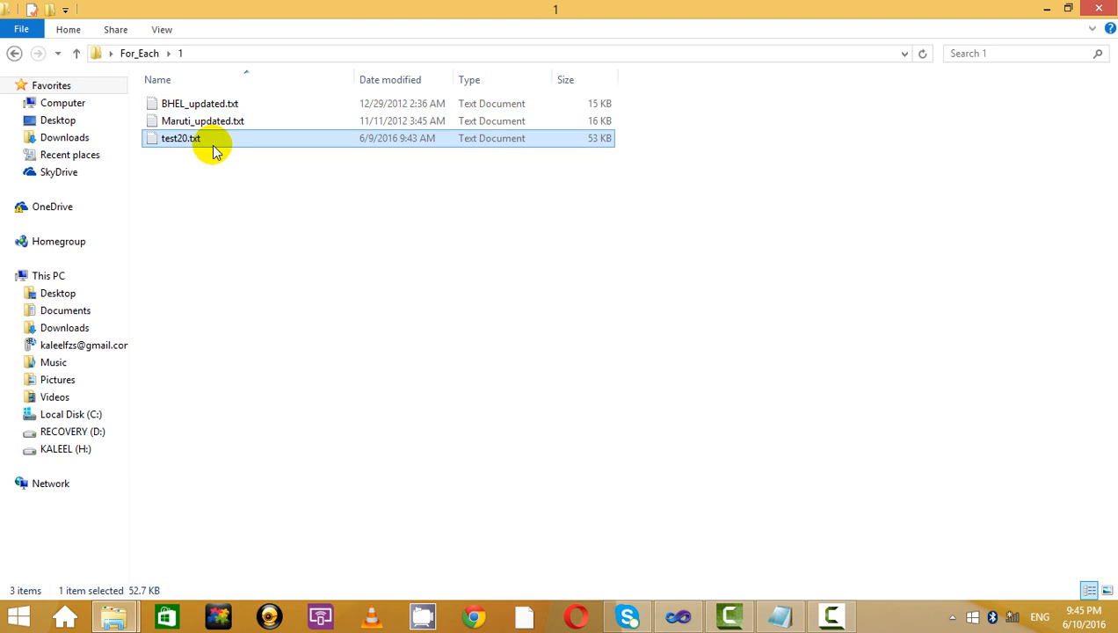
pyautogui.press('Delete')
# Examine the contents of BHEL_updated.txt and Maruti_updated.txt in subfolder 1, closing each file after viewing.
pyautogui.doubleClick(213, 102)
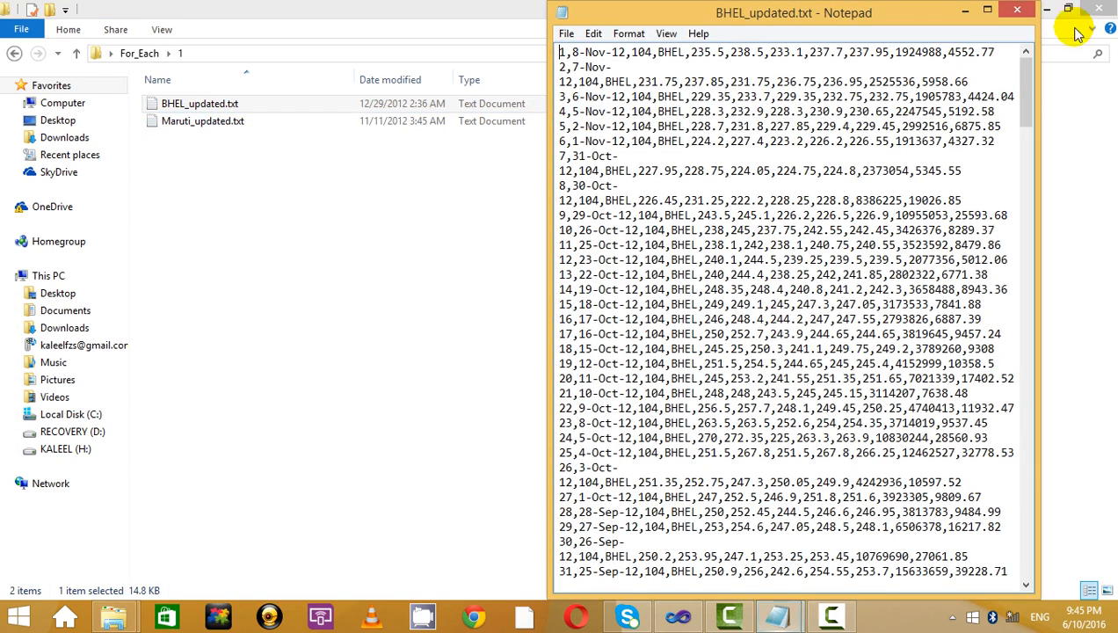
pyautogui.click(987, 10)
pyautogui.click(1099, 9)
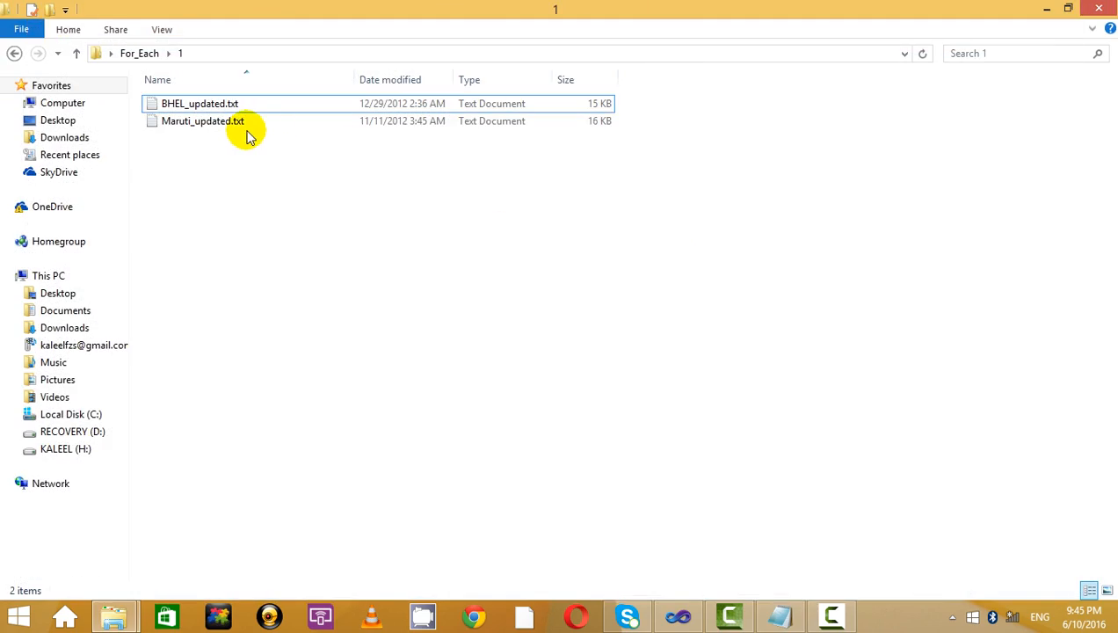
pyautogui.doubleClick(230, 121)
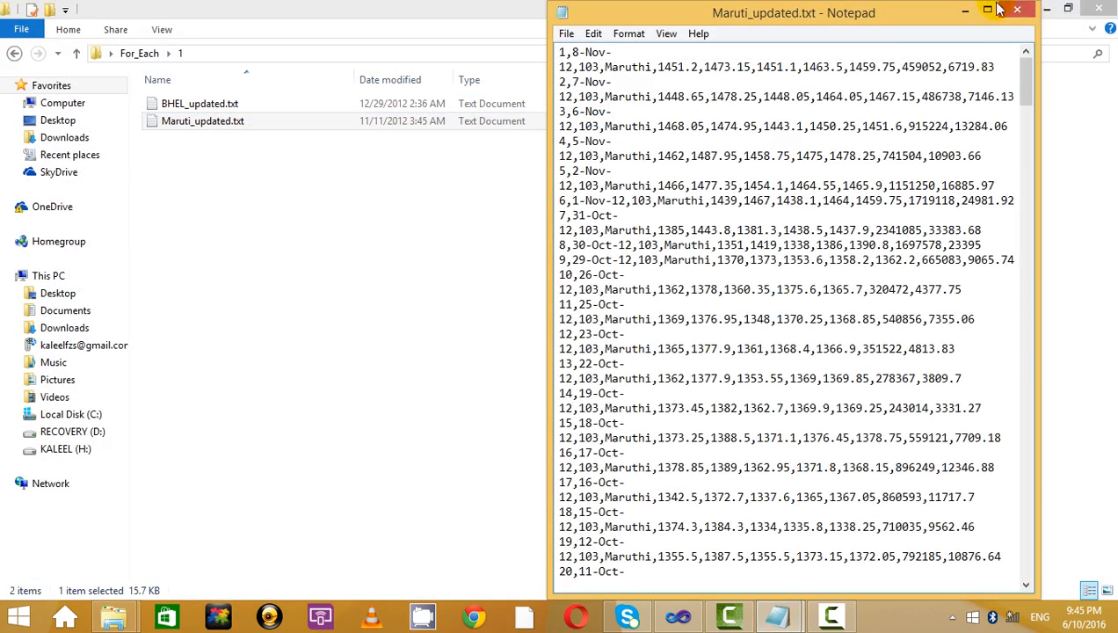
pyautogui.click(987, 10)
pyautogui.click(1098, 9)
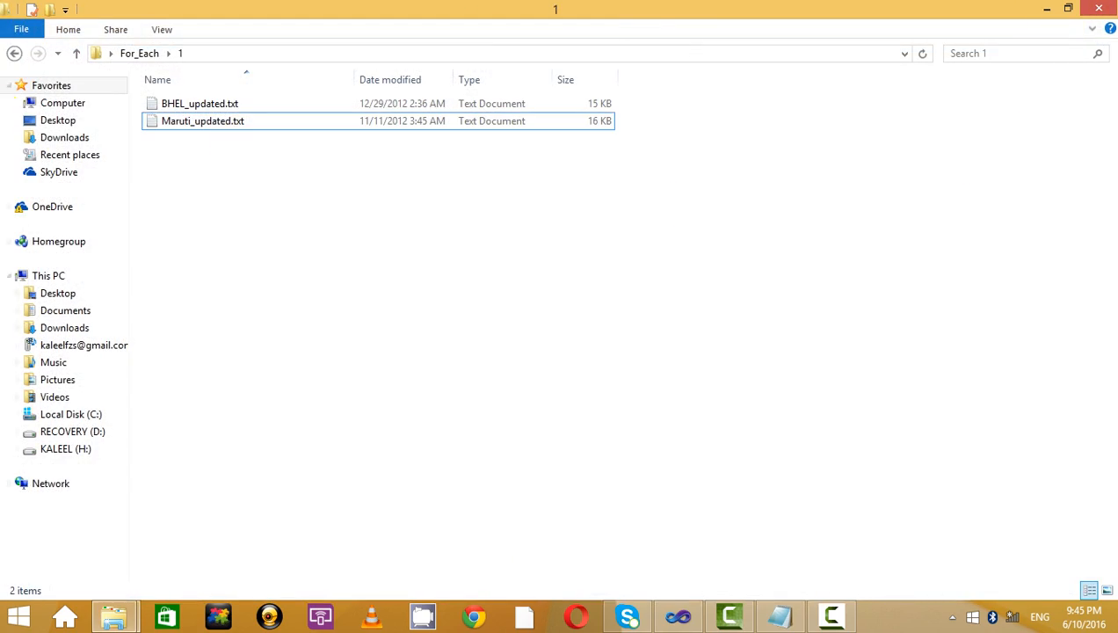
# Examine SBI_updated.txt and TCS_updated.txt in subfolder 2 of For_Each, closing each file after viewing.
pyautogui.click(14, 54)
pyautogui.doubleClick(212, 120)
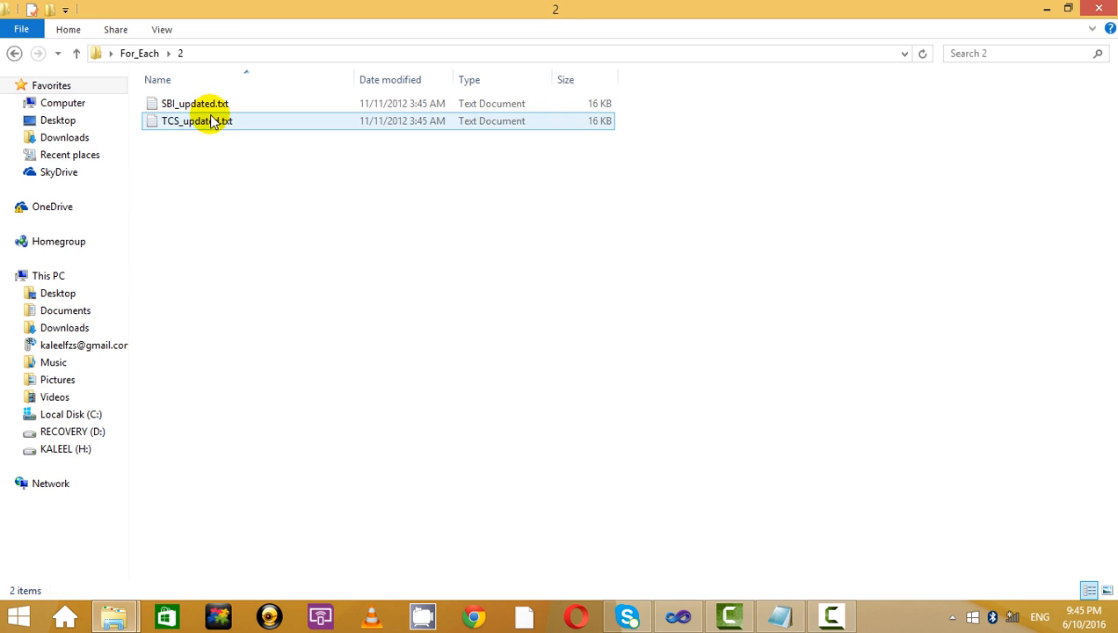
pyautogui.doubleClick(231, 103)
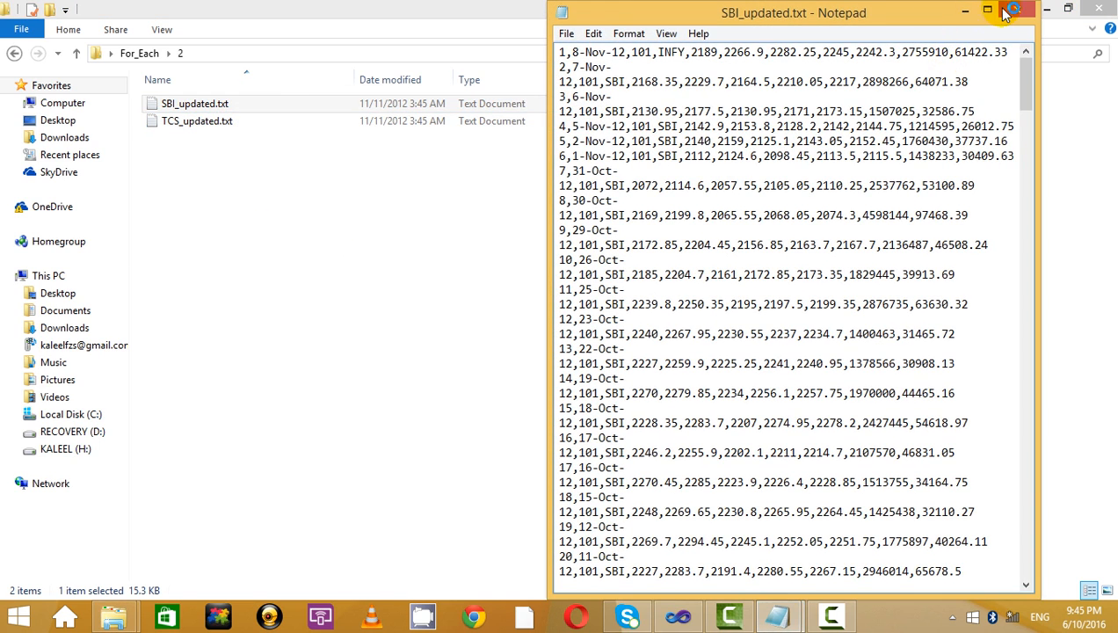
pyautogui.click(324, 121)
pyautogui.doubleClick(324, 121)
pyautogui.click(531, 259)
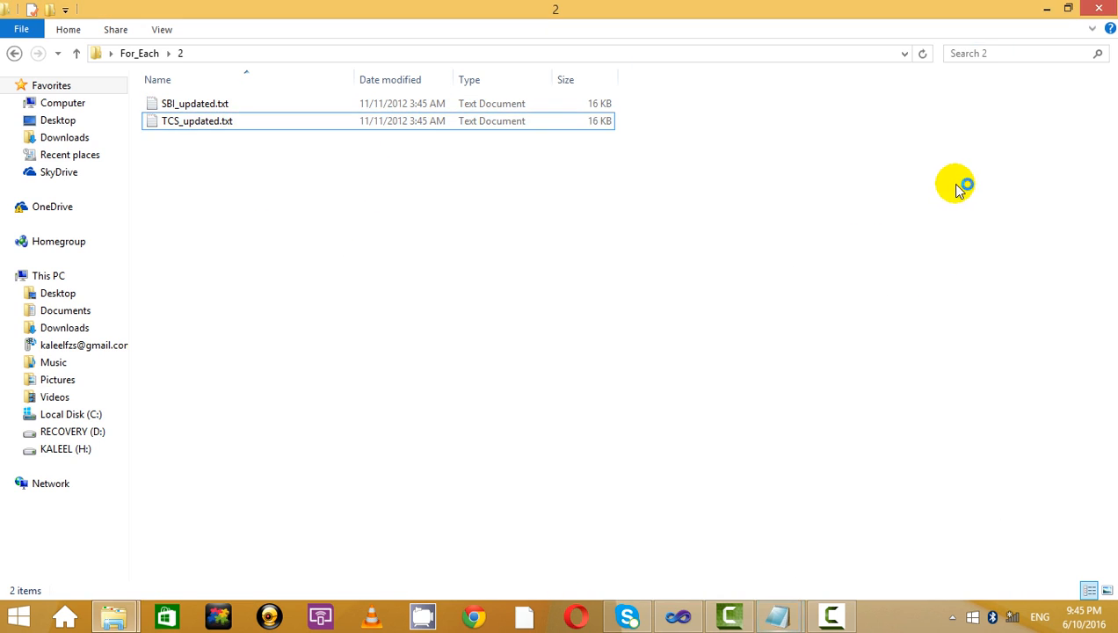
pyautogui.click(1013, 17)
pyautogui.click(457, 268)
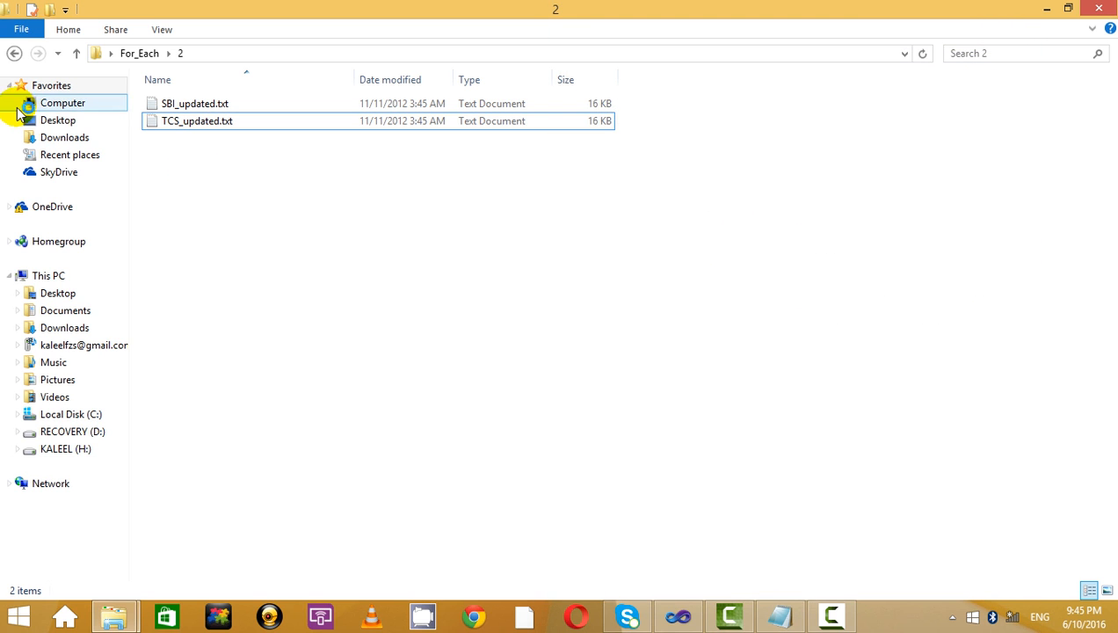
# Go back to subfolder 1 and view the records in BHEL_updated.txt once more, closing the file again.
pyautogui.click(15, 54)
pyautogui.doubleClick(224, 105)
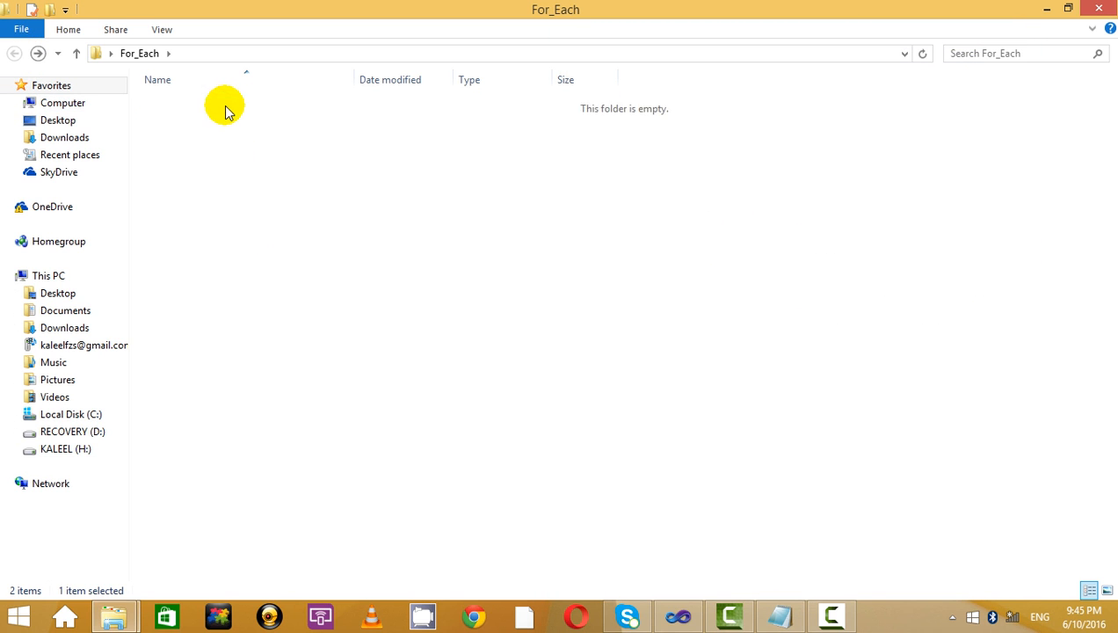
pyautogui.doubleClick(233, 102)
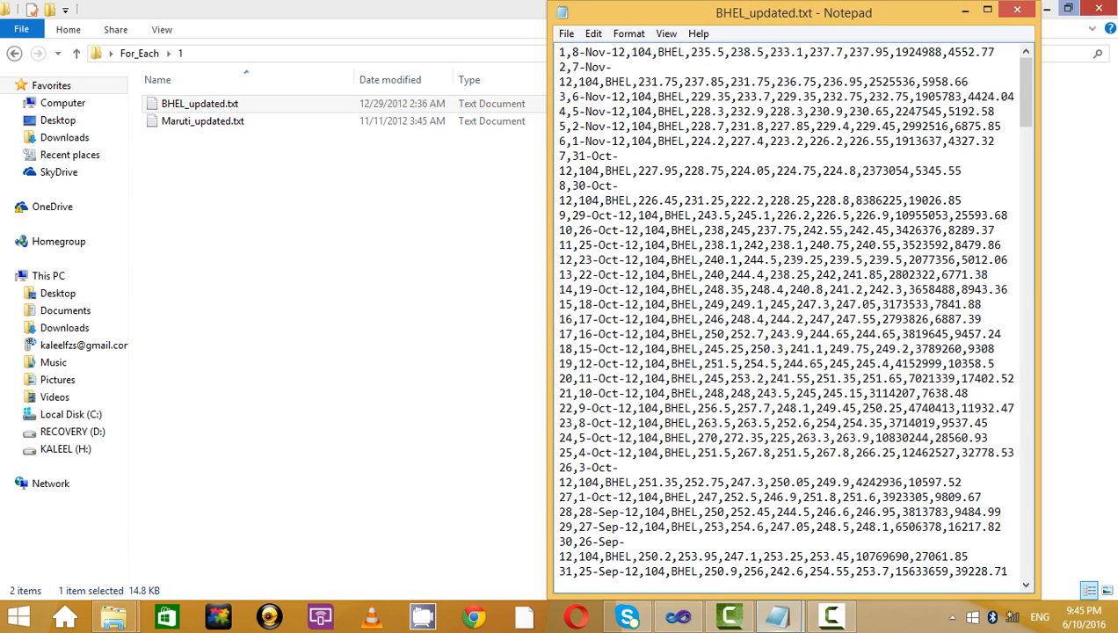
pyautogui.click(1025, 13)
pyautogui.click(333, 327)
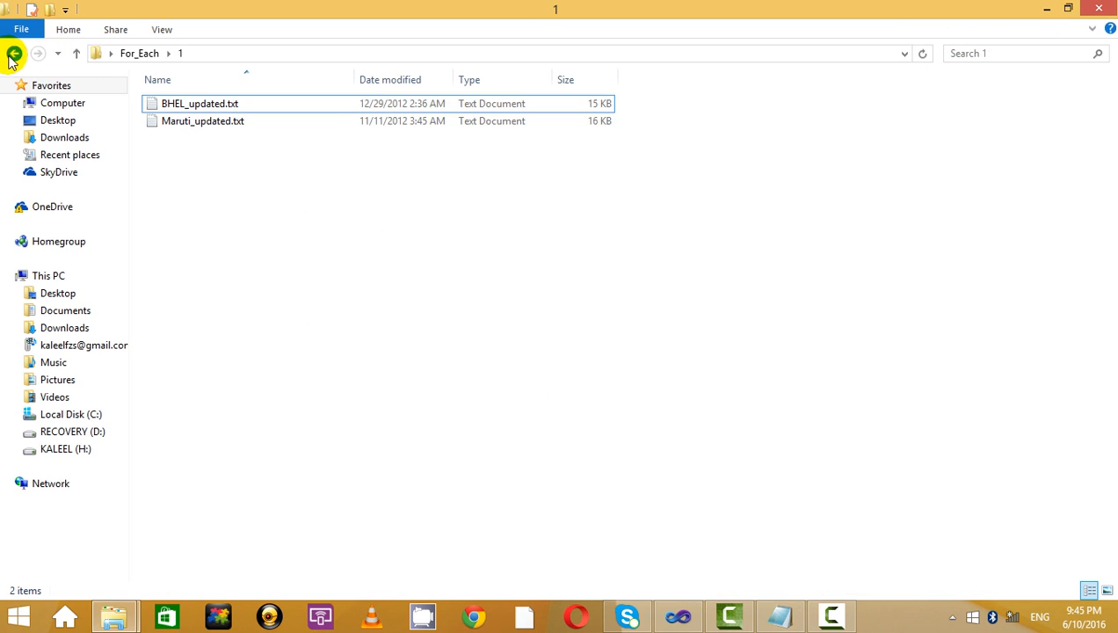
# Review the file list of subfolder 1 again from For_Each, and go back to the parent folder.
pyautogui.click(13, 54)
pyautogui.click(314, 279)
pyautogui.doubleClick(205, 108)
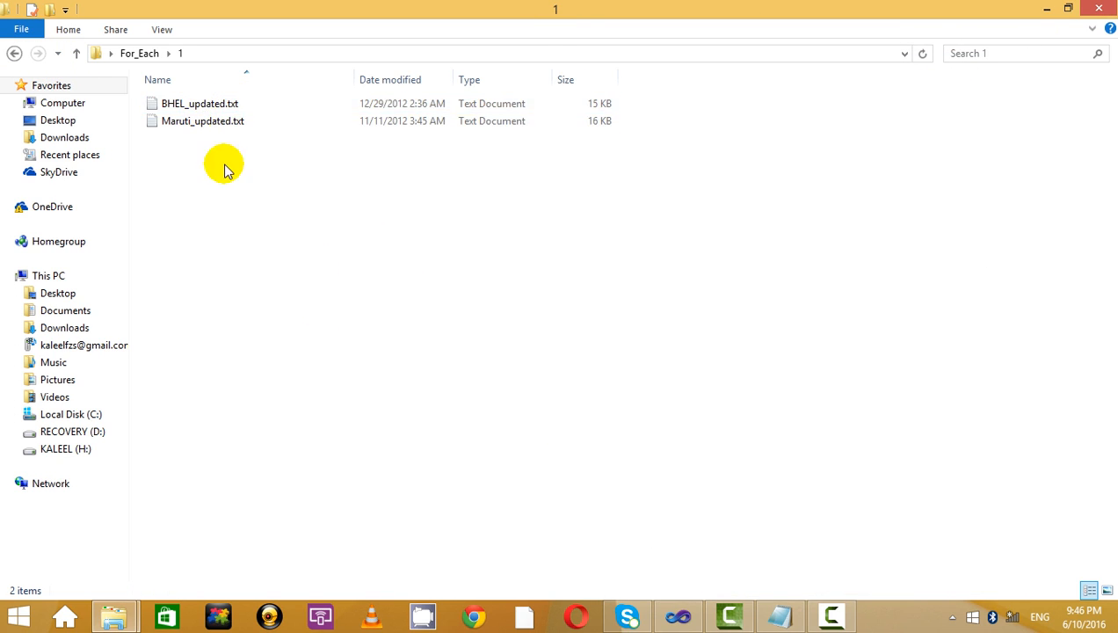
pyautogui.click(233, 103)
pyautogui.click(233, 123)
pyautogui.click(244, 294)
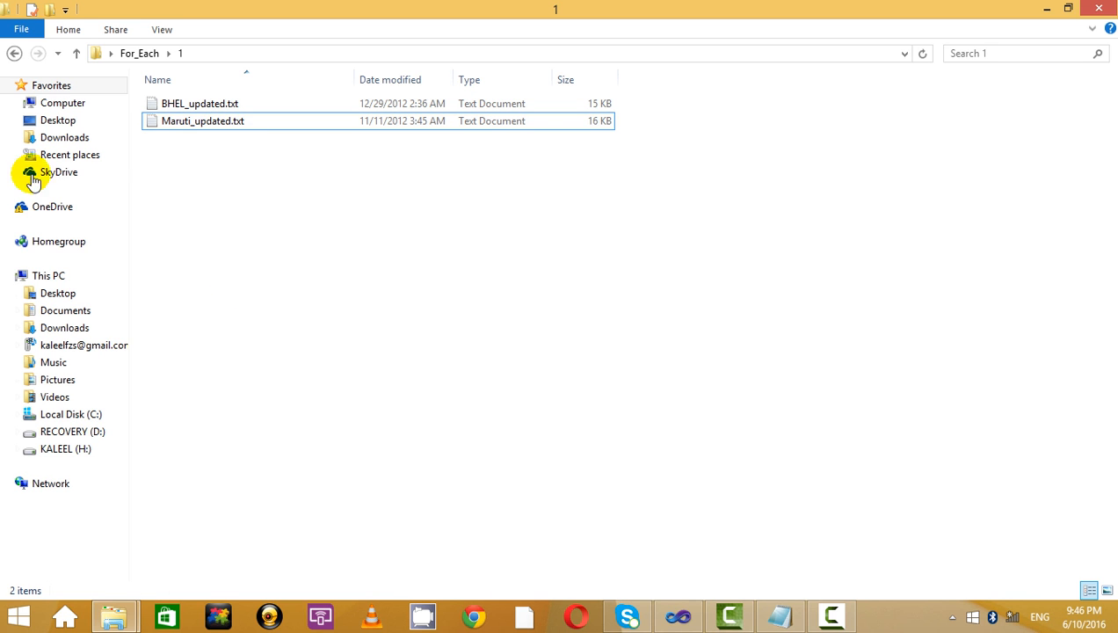
pyautogui.click(13, 53)
# Switch to Visual Studio and look up the Data Flow Task description in the SSIS Toolbox.
pyautogui.hotkey('alt', 'Tab')
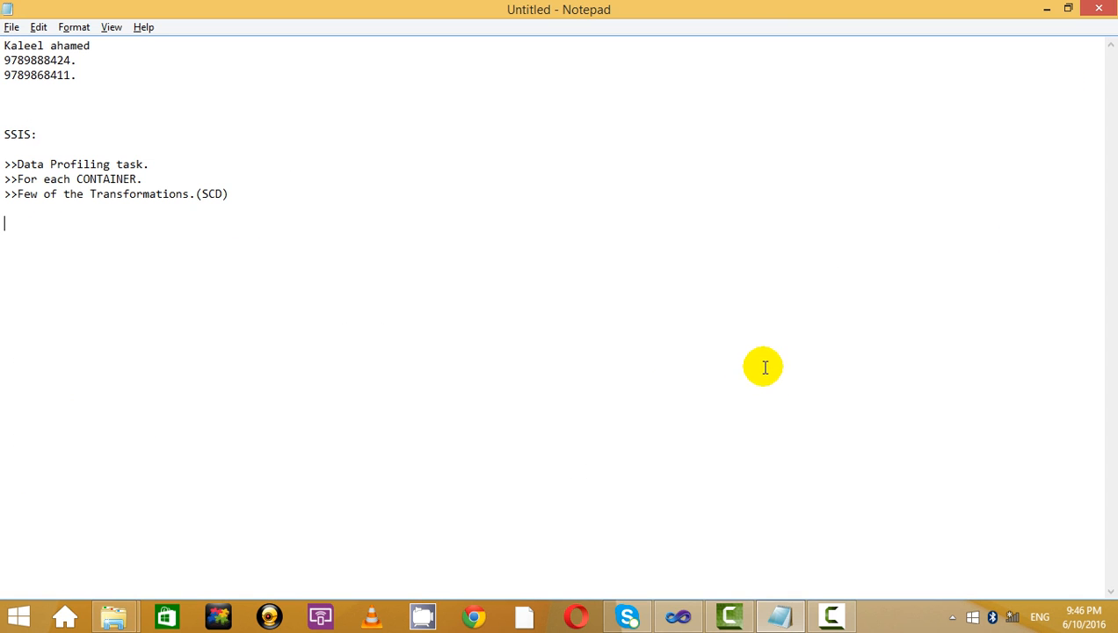
pyautogui.click(677, 600)
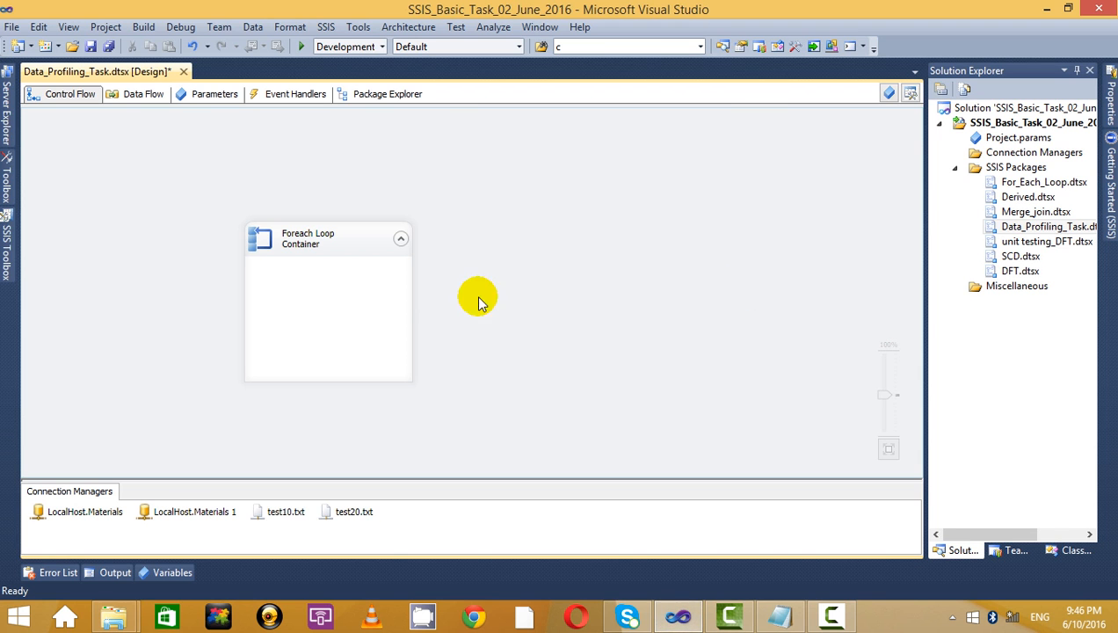
pyautogui.click(362, 232)
pyautogui.click(529, 303)
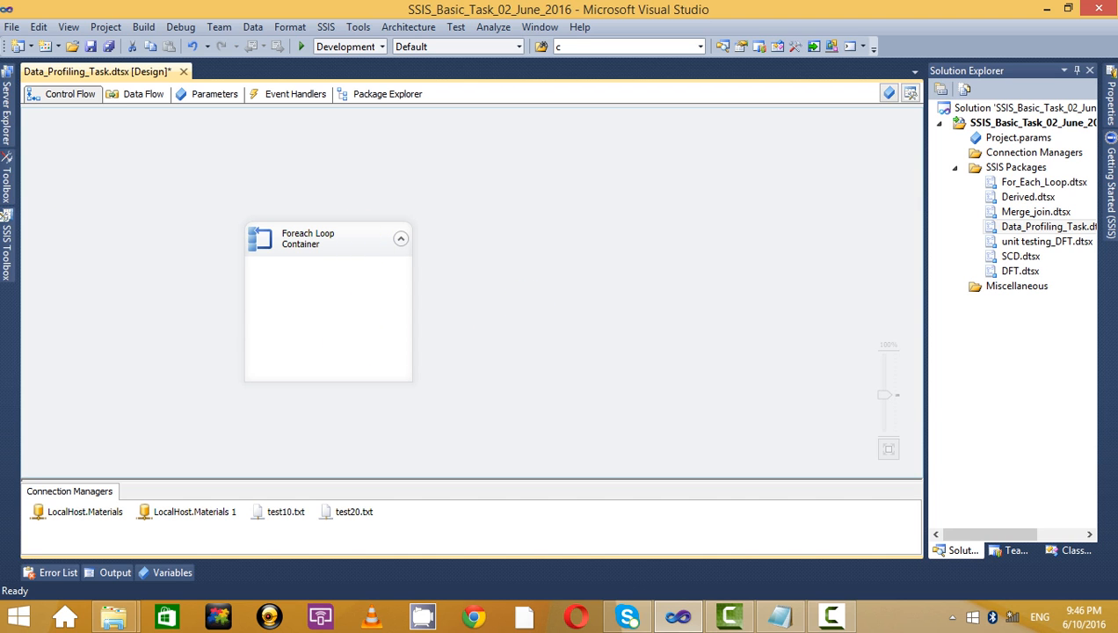
pyautogui.click(7, 241)
pyautogui.click(88, 109)
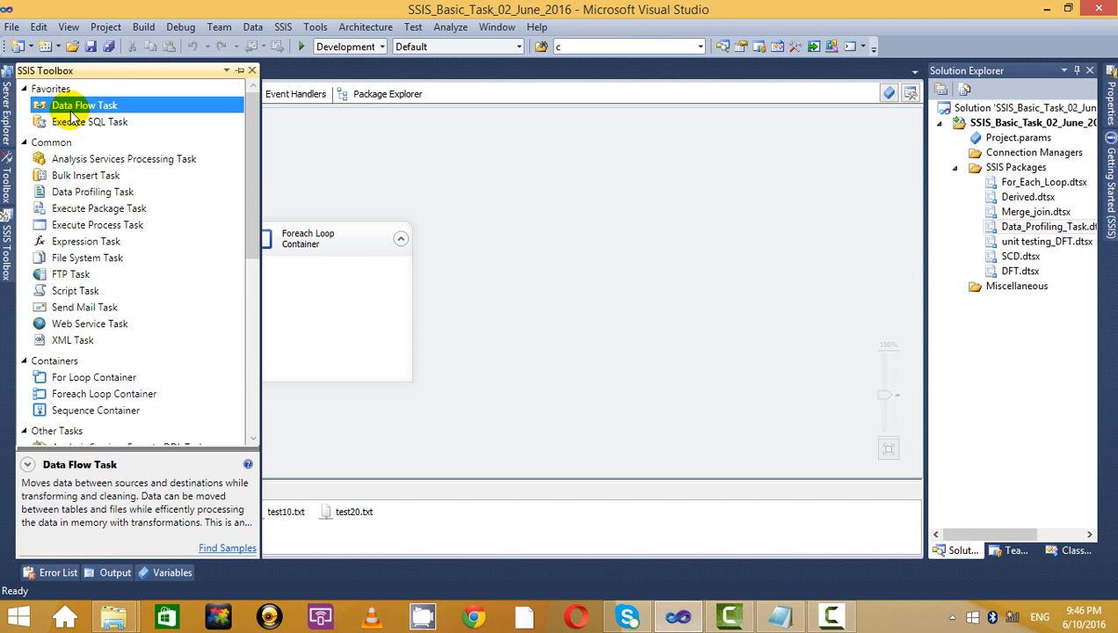
pyautogui.click(473, 353)
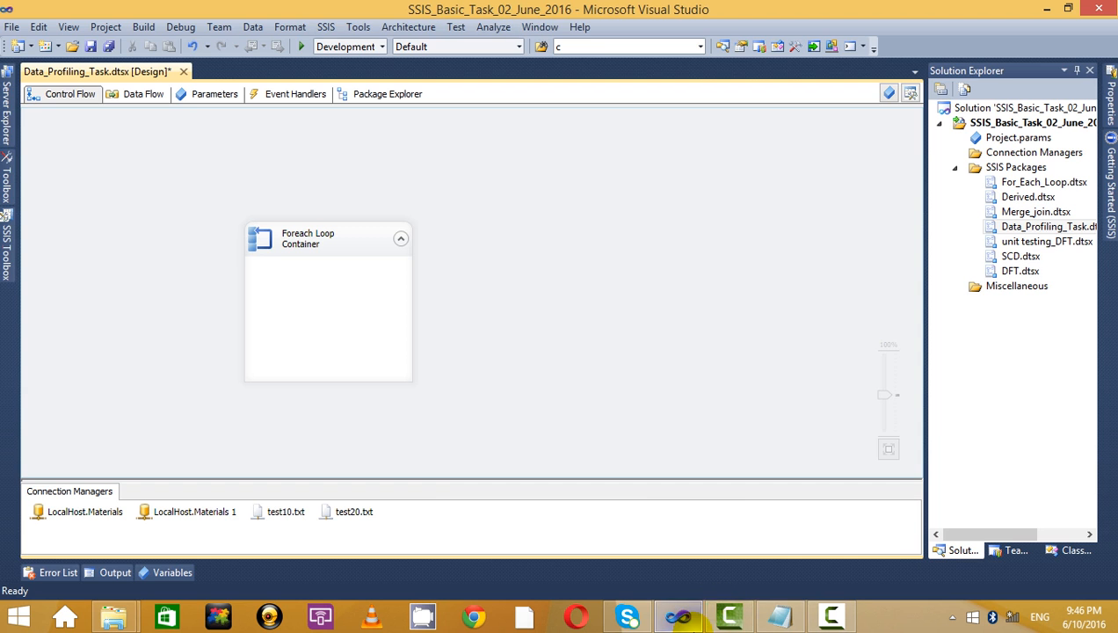
pyautogui.click(729, 622)
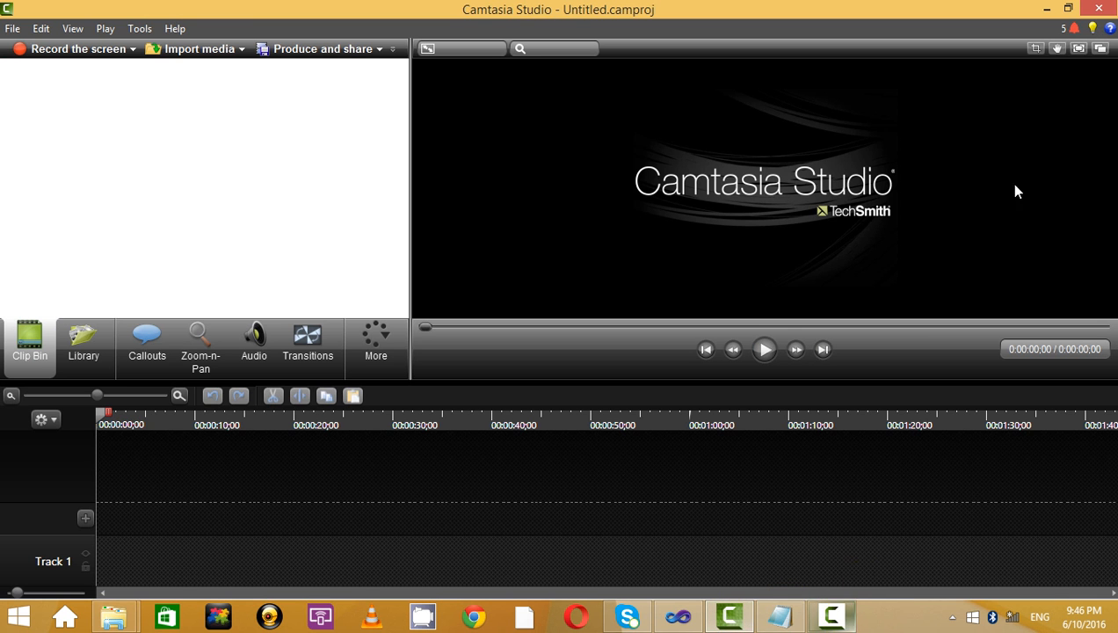
pyautogui.click(1052, 8)
pyautogui.click(833, 615)
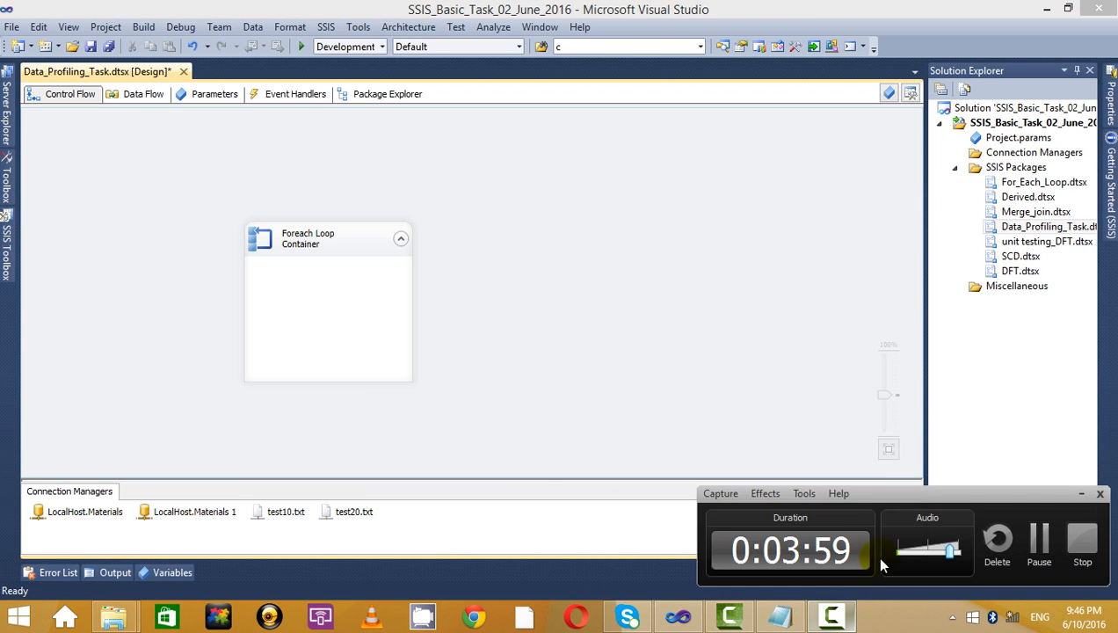
pyautogui.click(1038, 538)
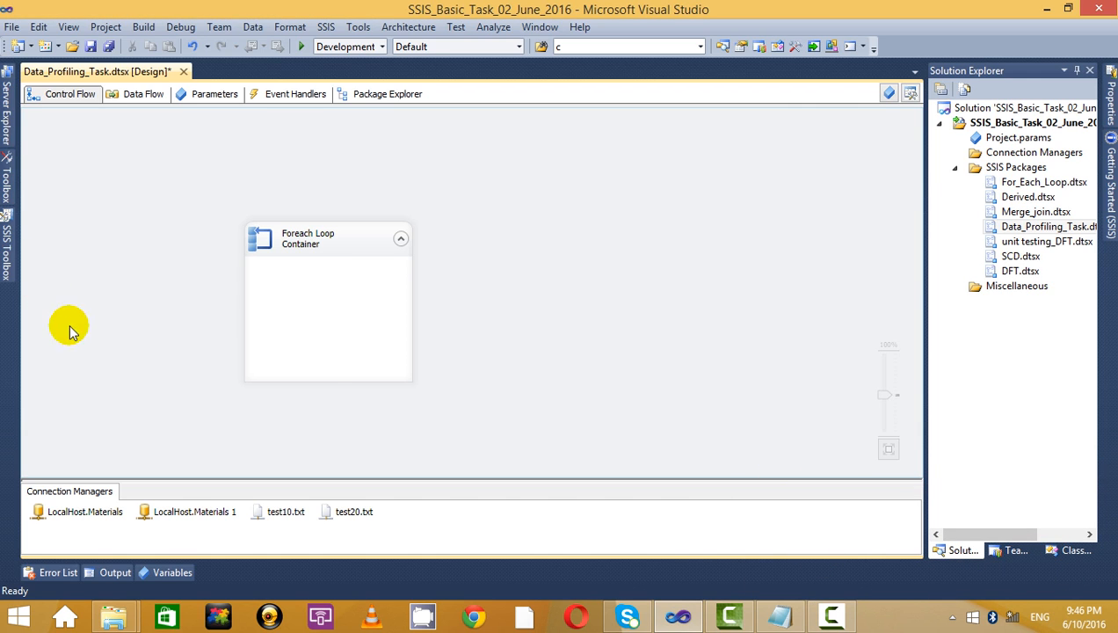
# Extend the Foreach Loop Container downward by about a quarter of its height and move it up and slightly to the right.
pyautogui.click(318, 252)
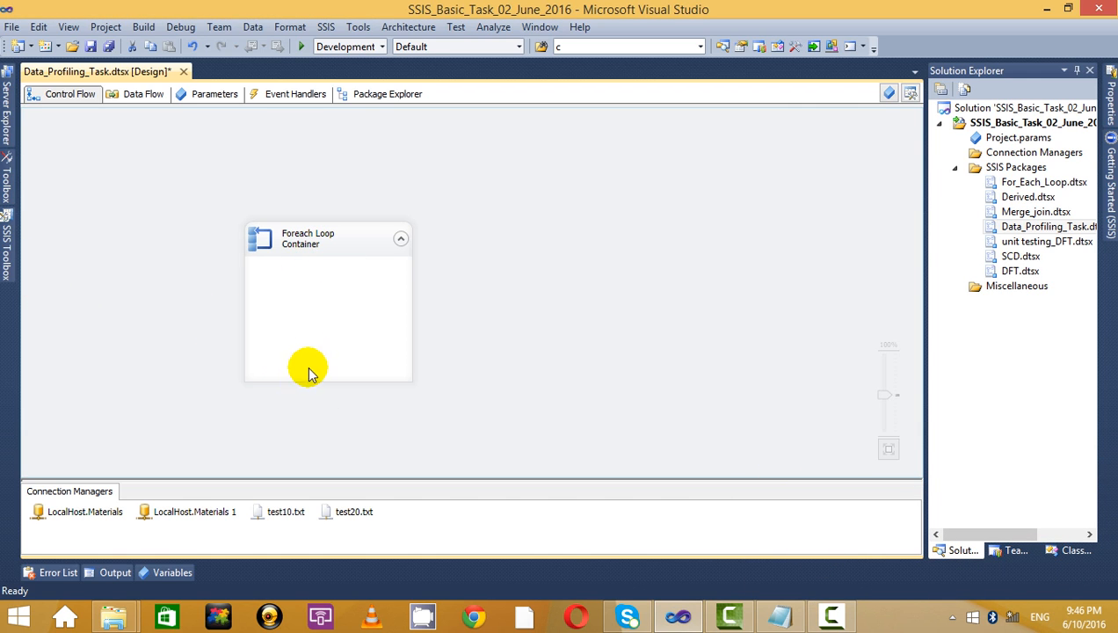
pyautogui.click(313, 318)
pyautogui.moveTo(319, 379); pyautogui.dragTo(339, 424)
pyautogui.click(464, 345)
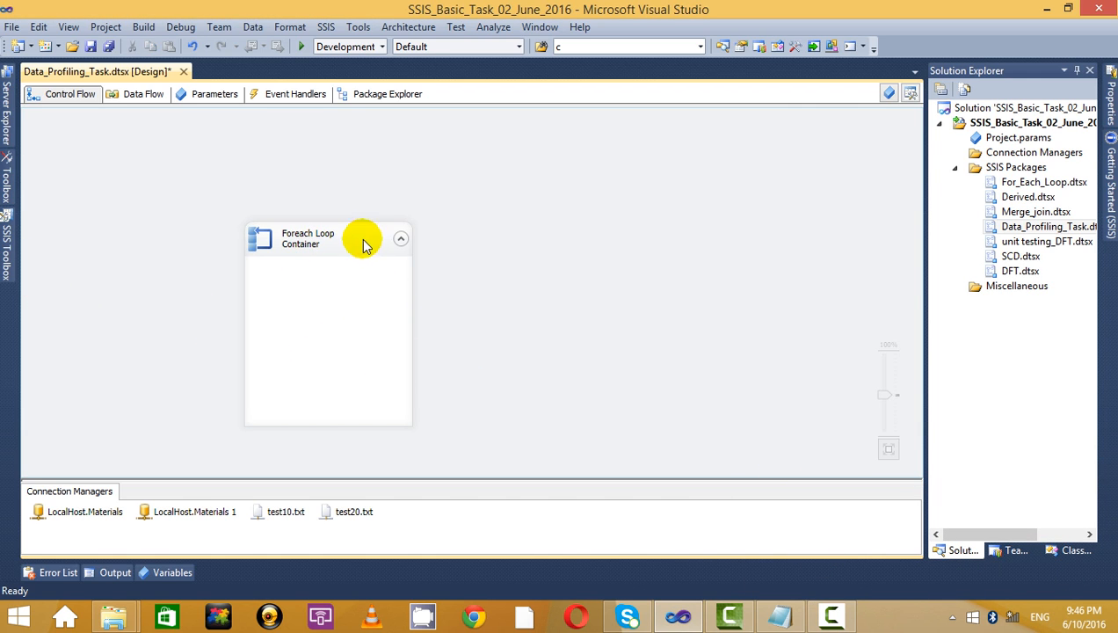
pyautogui.moveTo(363, 242); pyautogui.dragTo(391, 186)
pyautogui.click(538, 222)
# Examine the Execute SQL Task, Data Flow Task and the available containers in the SSIS Toolbox, including the Foreach Loop Container's description.
pyautogui.click(7, 250)
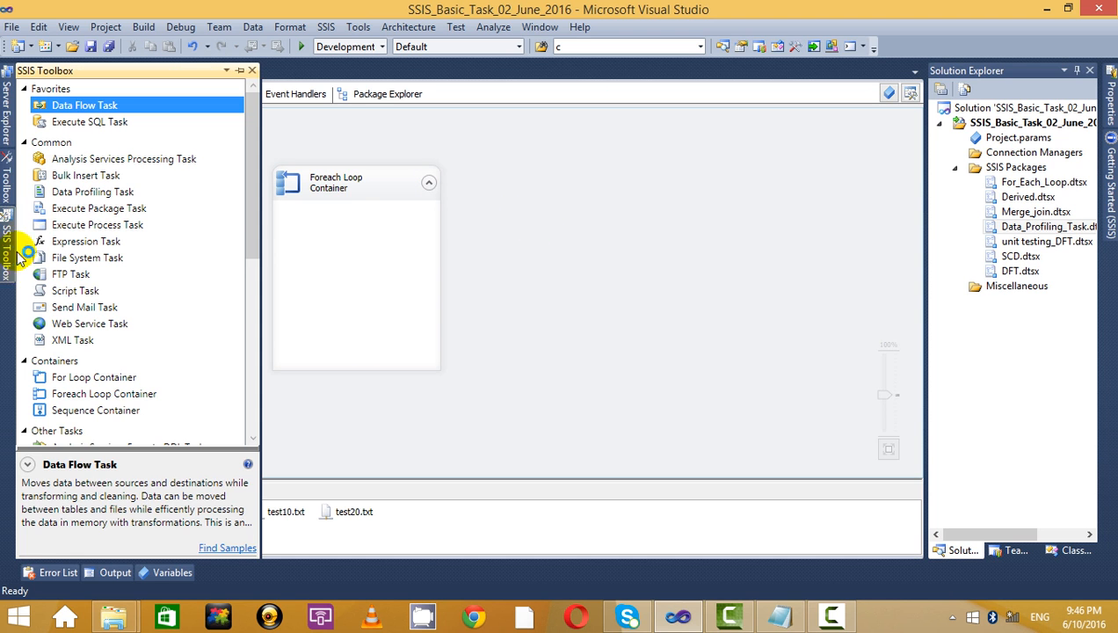
pyautogui.click(119, 128)
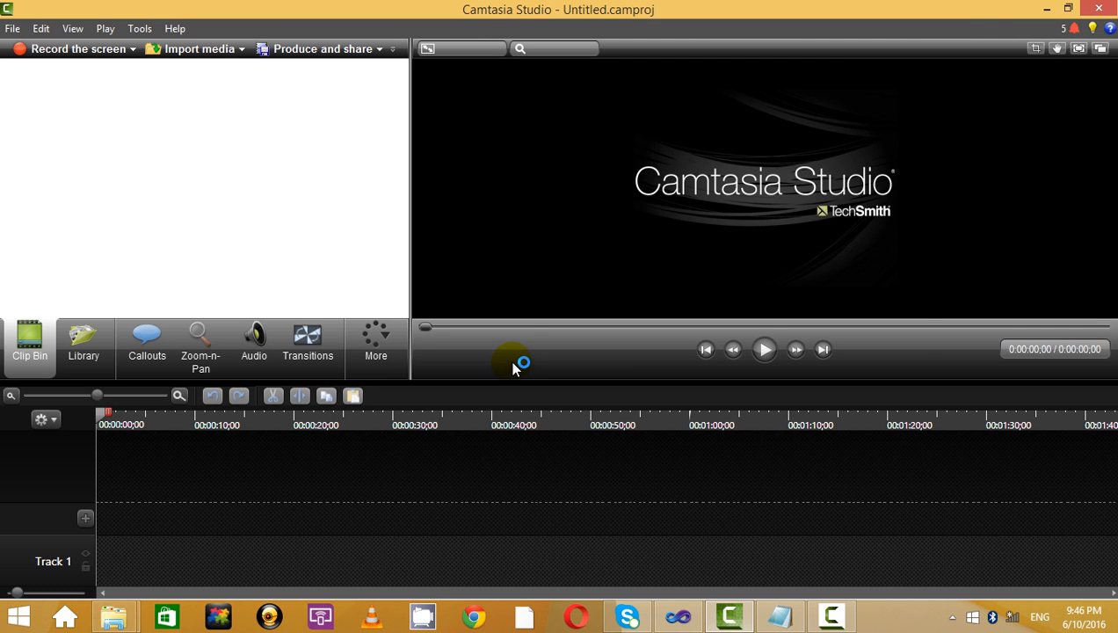
pyautogui.click(1039, 10)
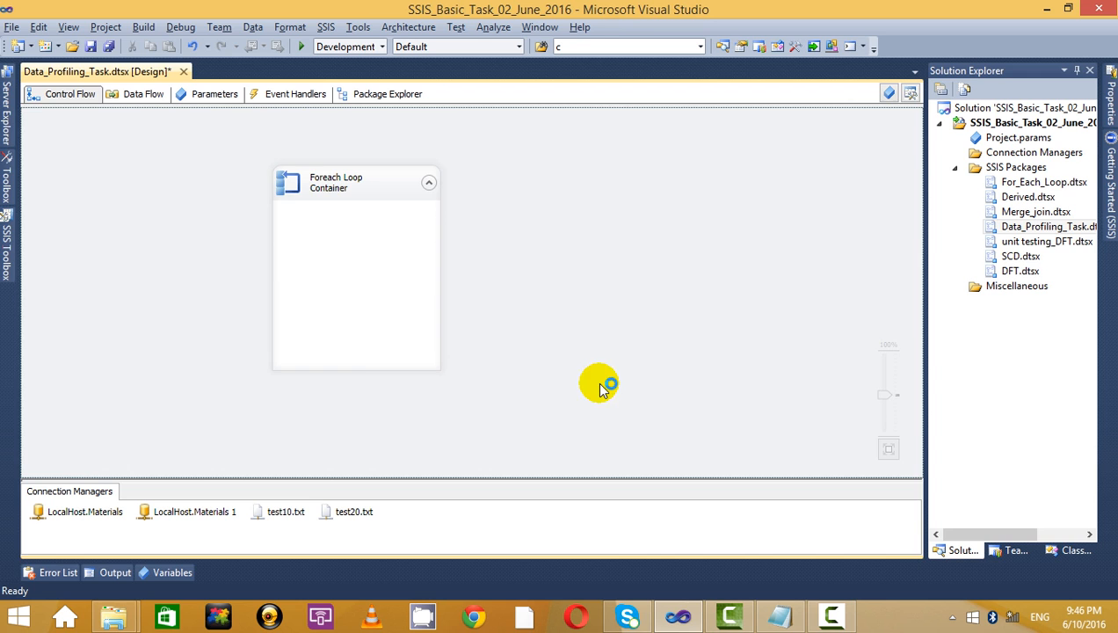
pyautogui.click(293, 186)
pyautogui.click(7, 241)
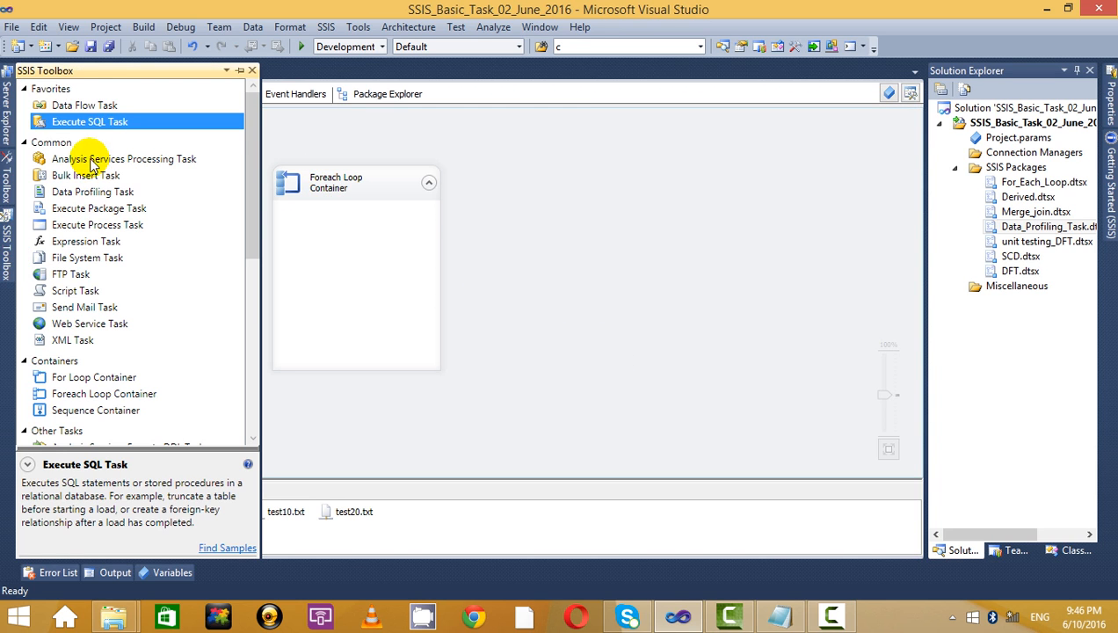
pyautogui.click(84, 105)
pyautogui.scroll(-4, 129, 322)
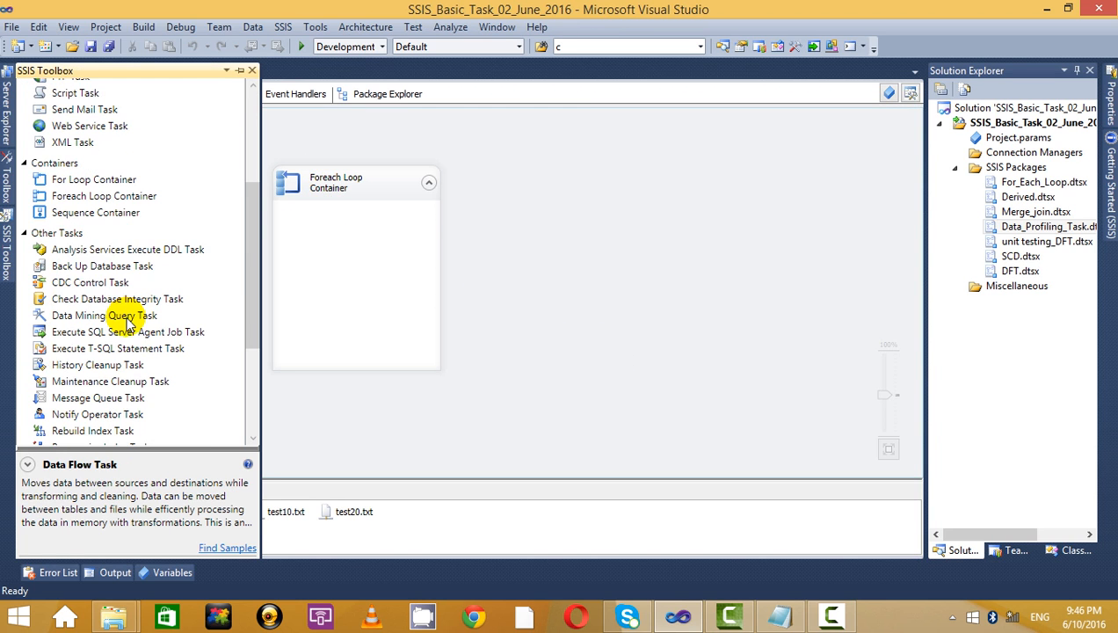
pyautogui.click(83, 211)
pyautogui.click(71, 199)
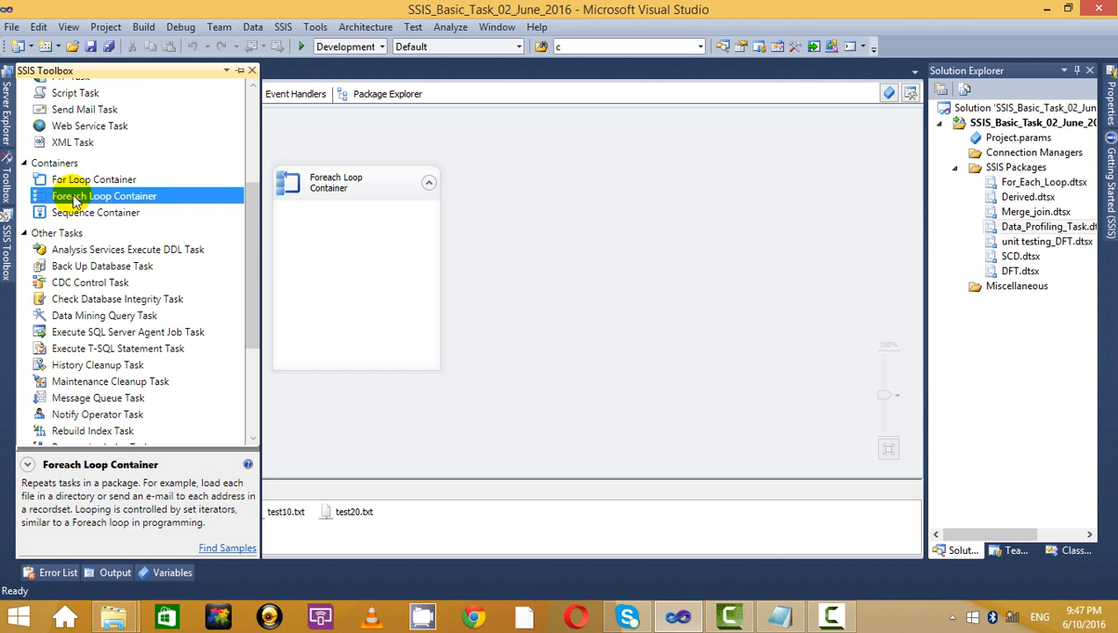
pyautogui.moveTo(296, 265); pyautogui.dragTo(65, 189)
pyautogui.scroll(4, 218, 246)
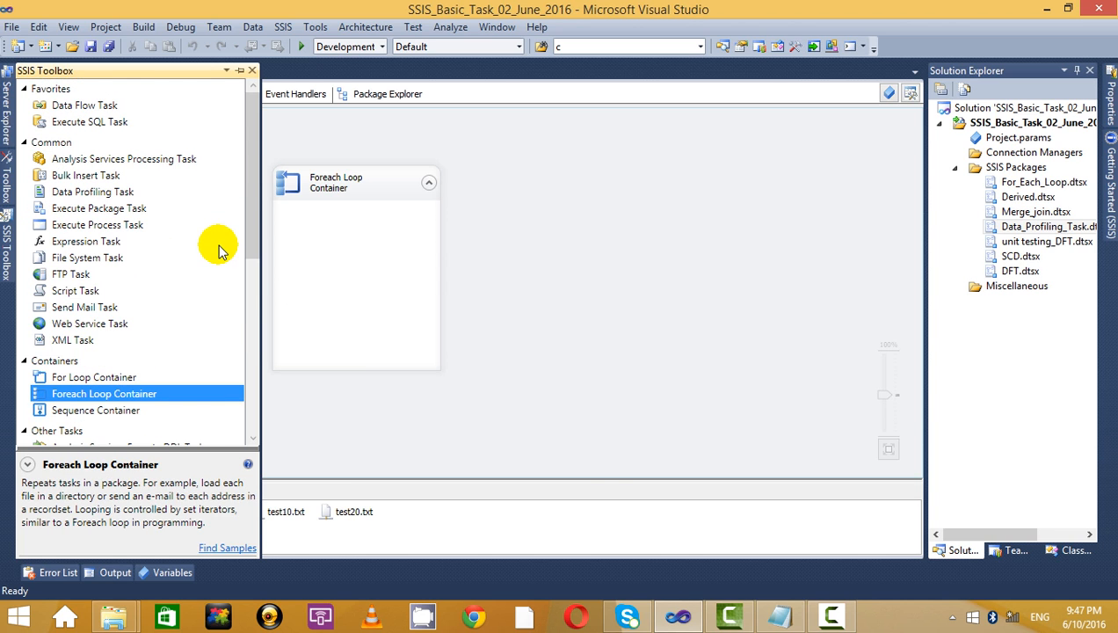
# Add a Data Flow Task inside the Foreach Loop Container.
pyautogui.click(347, 272)
pyautogui.moveTo(9, 259)
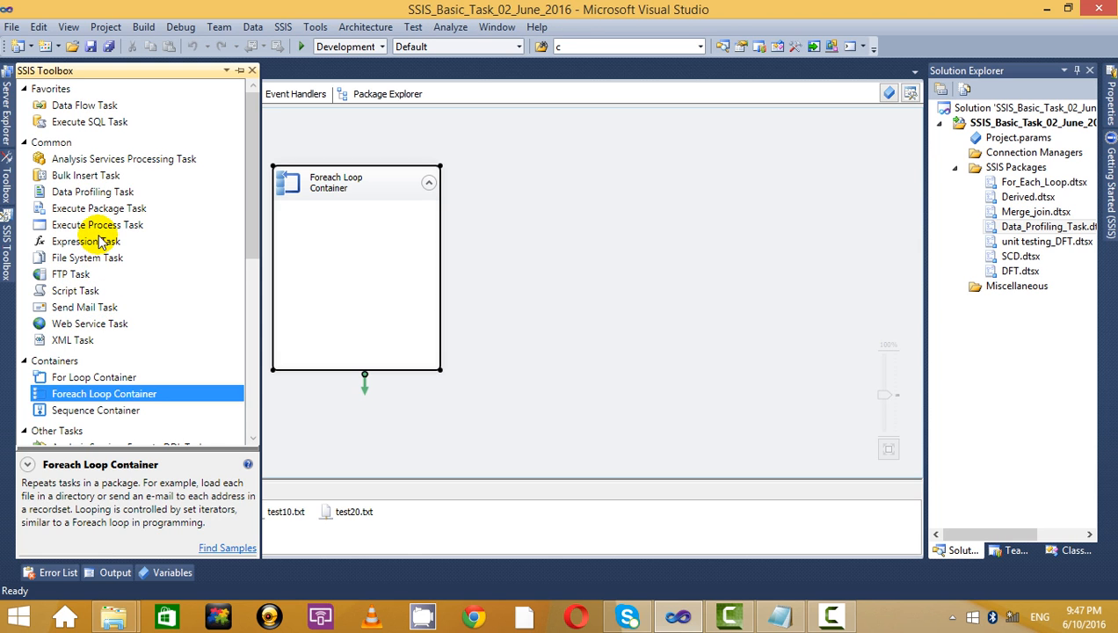
pyautogui.scroll(-6, 101, 228)
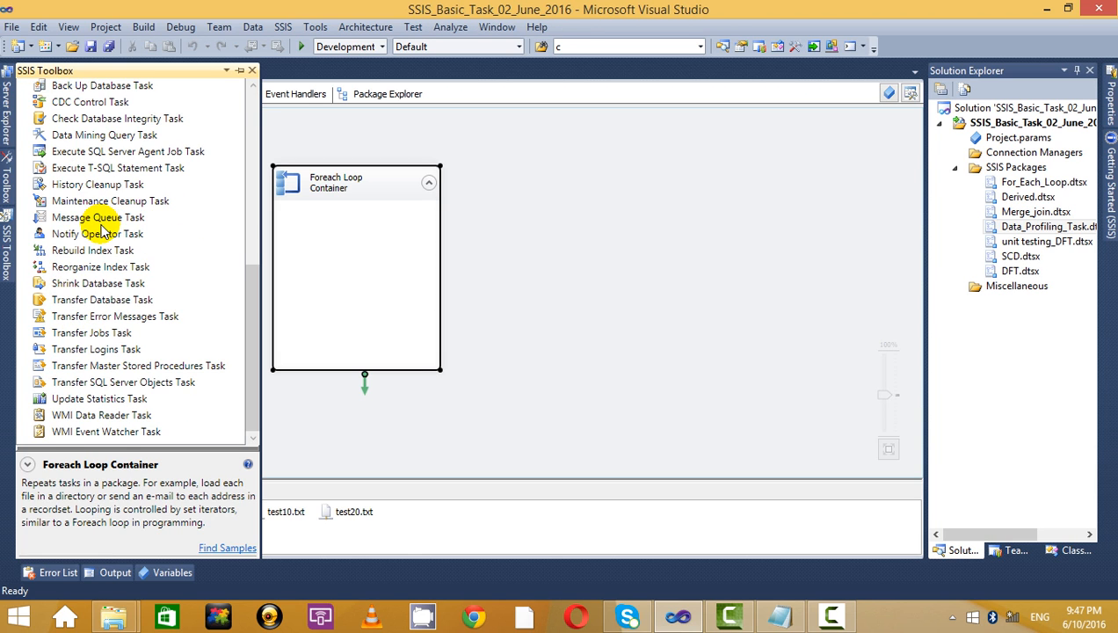
pyautogui.scroll(6, 101, 230)
pyautogui.scroll(-5, 101, 229)
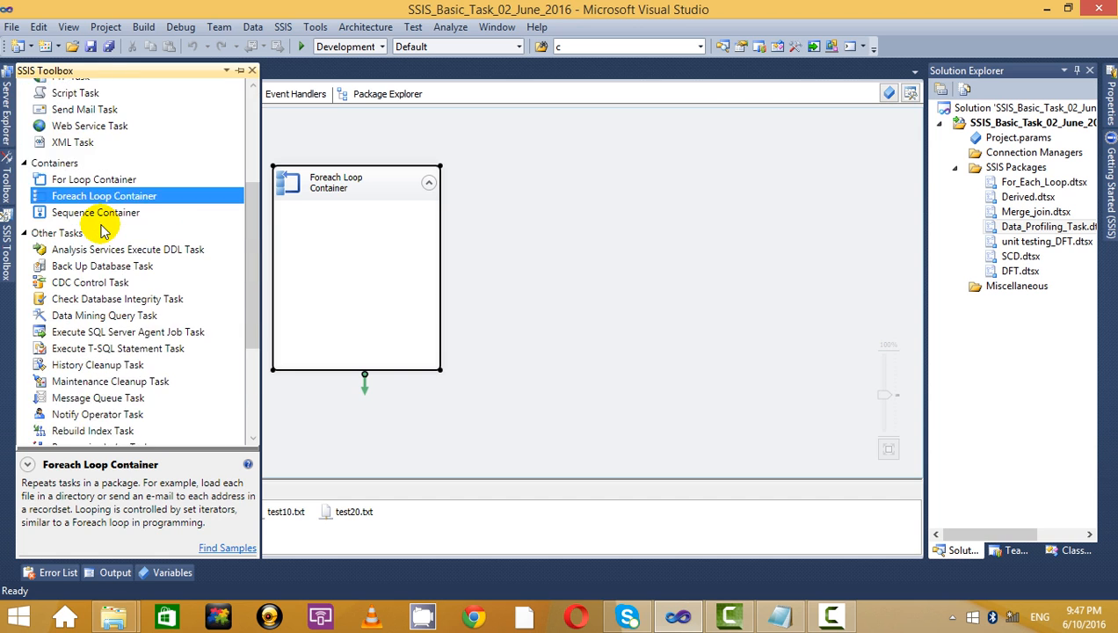
pyautogui.scroll(5, 101, 228)
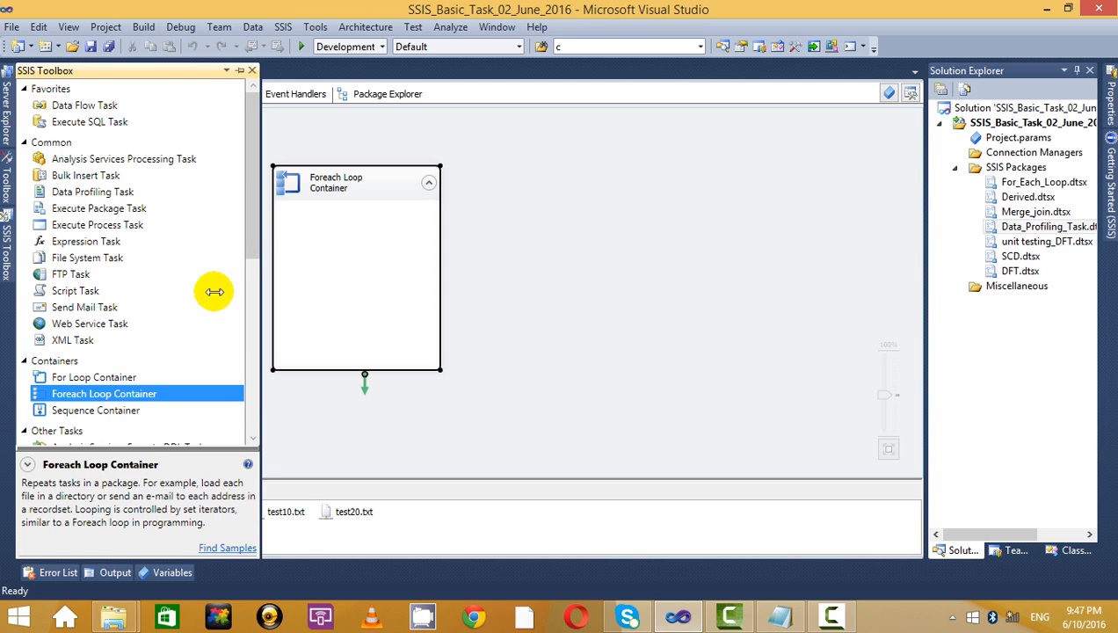
pyautogui.click(77, 105)
pyautogui.moveTo(77, 105); pyautogui.dragTo(307, 255)
# Add a Flat File Source to the new Data Flow Task and return to the control flow.
pyautogui.doubleClick(399, 277)
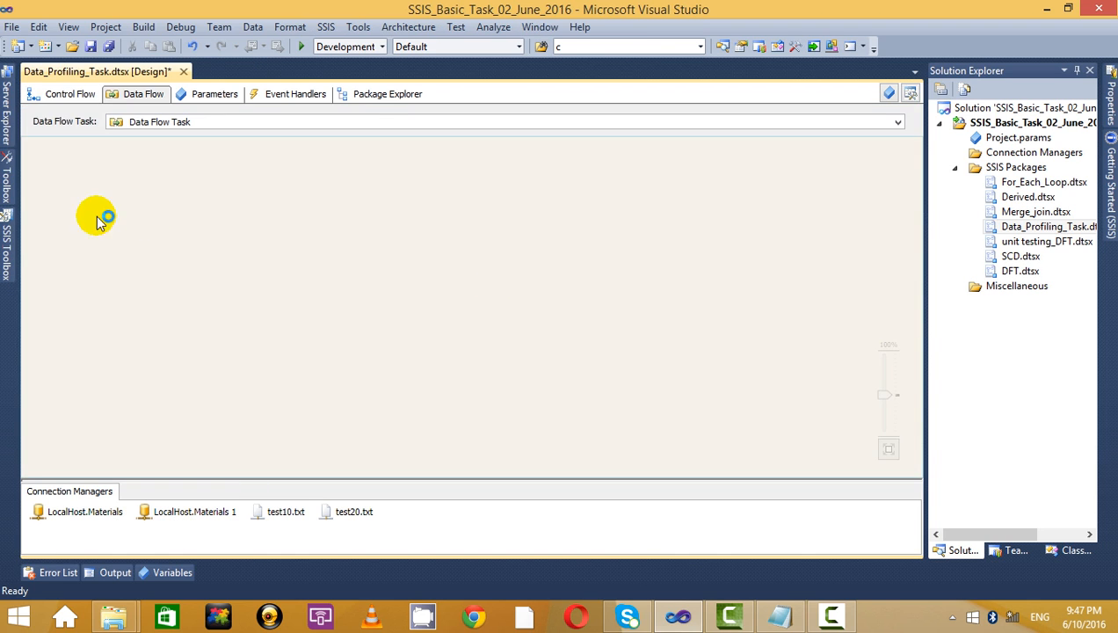
pyautogui.moveTo(252, 142); pyautogui.dragTo(247, 316)
pyautogui.click(86, 284)
pyautogui.moveTo(84, 268); pyautogui.dragTo(406, 175)
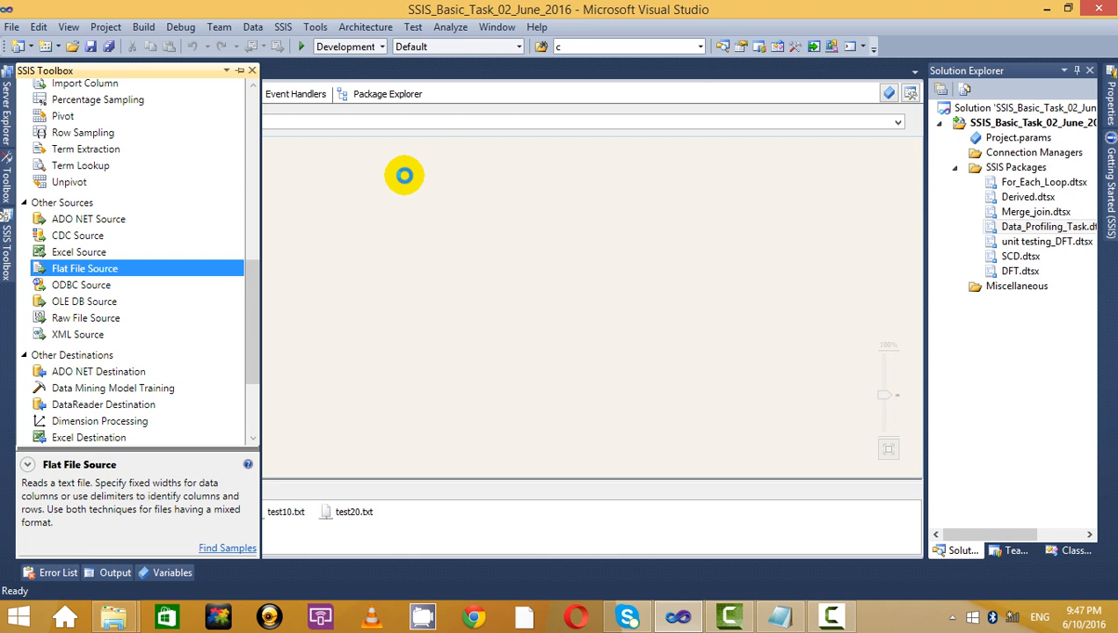
pyautogui.click(66, 94)
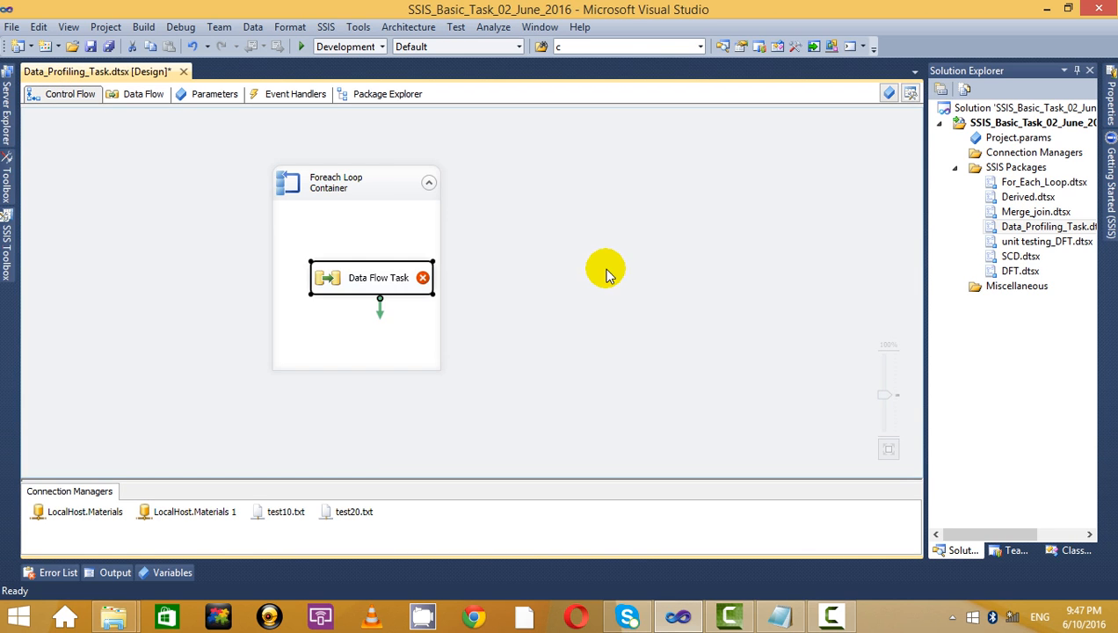
# Move the Foreach Loop Container slightly to the left and review its Collection settings without changing them.
pyautogui.moveTo(394, 194); pyautogui.dragTo(342, 195)
pyautogui.rightClick(342, 189)
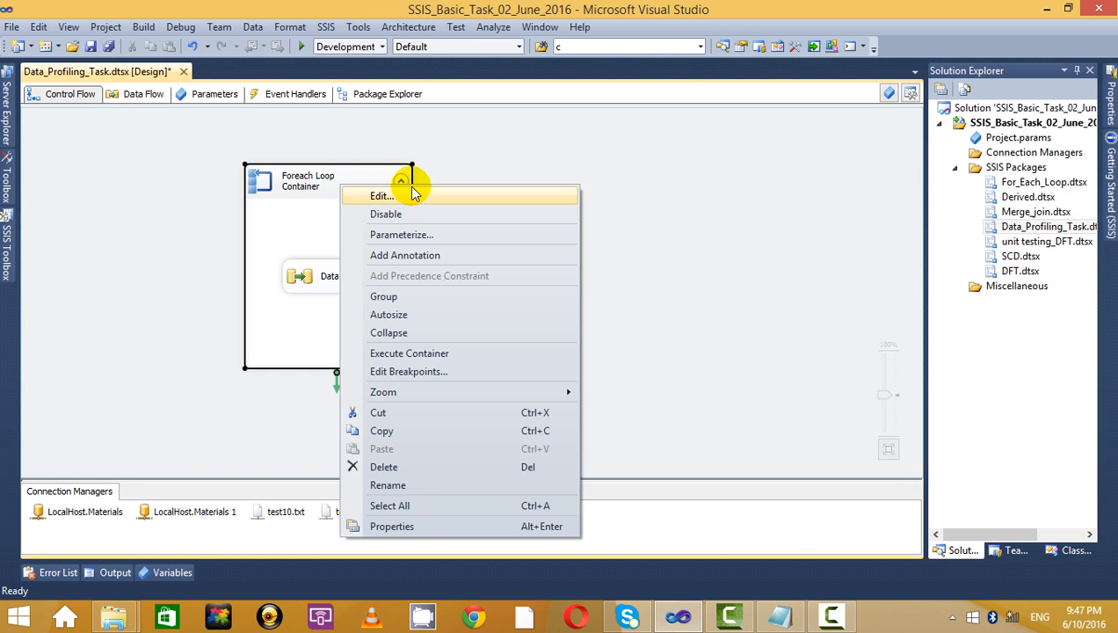
pyautogui.click(407, 191)
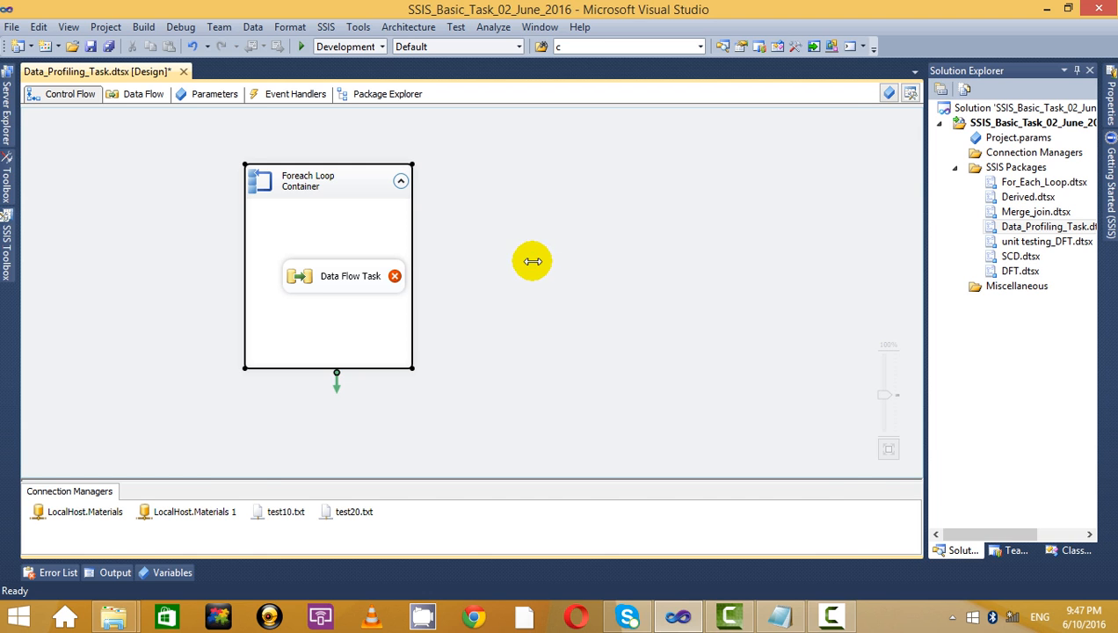
pyautogui.click(316, 162)
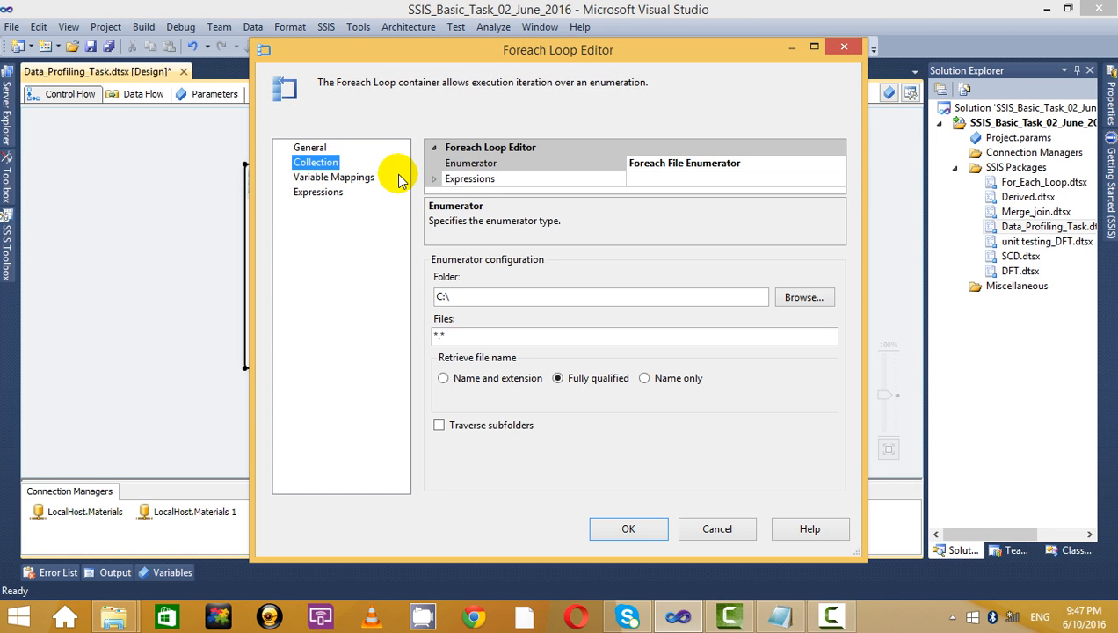
pyautogui.click(843, 47)
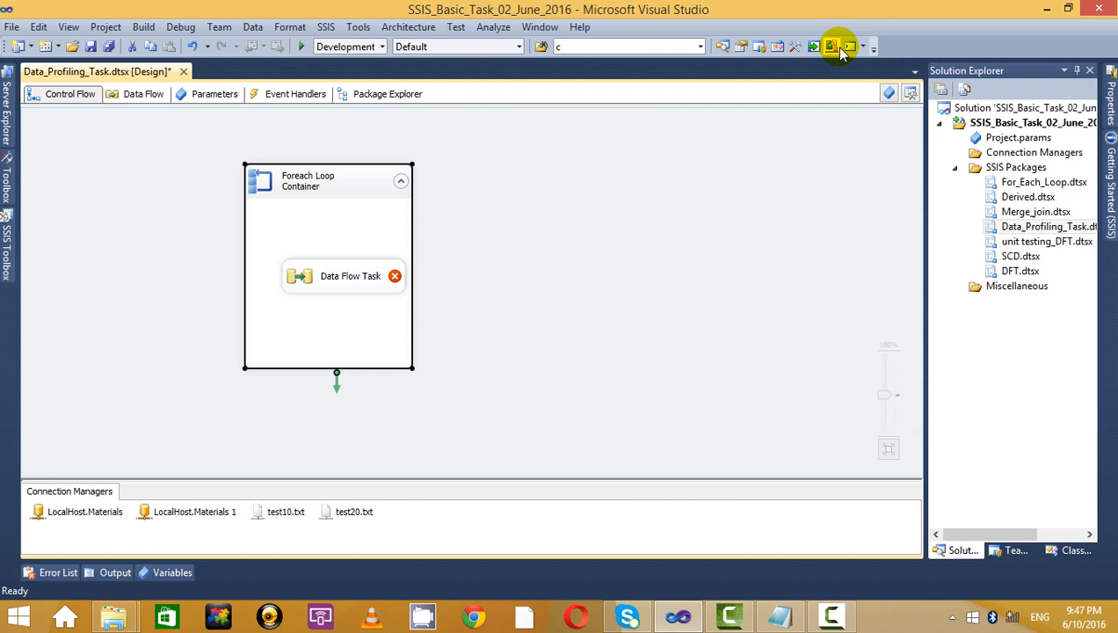
pyautogui.click(540, 277)
pyautogui.click(352, 179)
pyautogui.click(533, 194)
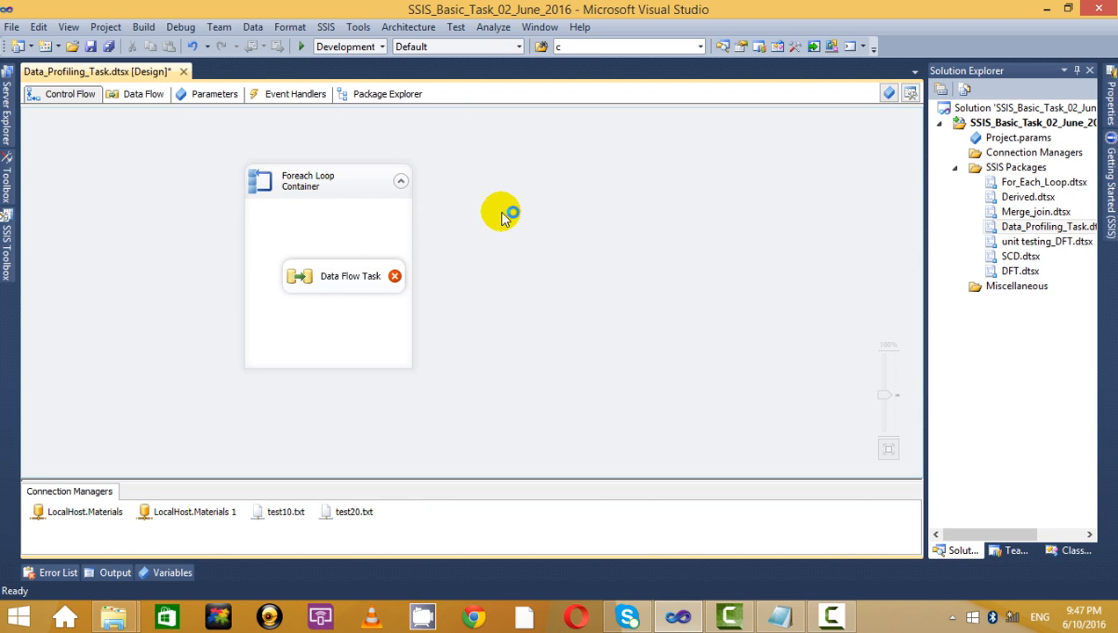
# Inspect the Flat File Source's connection manager settings inside the Data Flow Task, and return to the control flow.
pyautogui.doubleClick(364, 273)
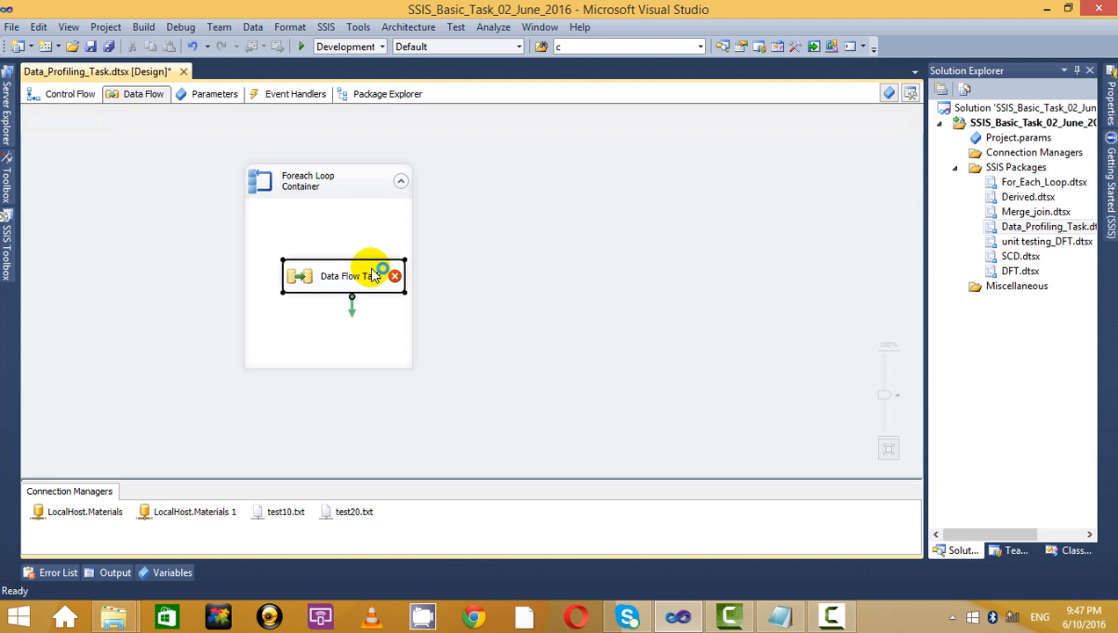
pyautogui.doubleClick(398, 229)
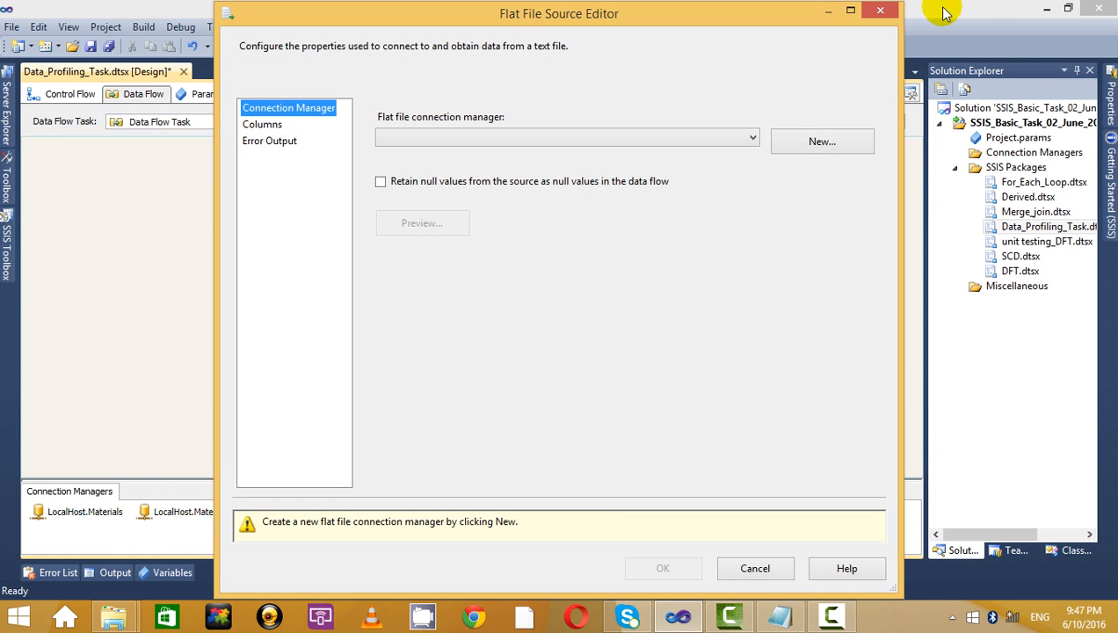
pyautogui.click(879, 10)
pyautogui.click(85, 99)
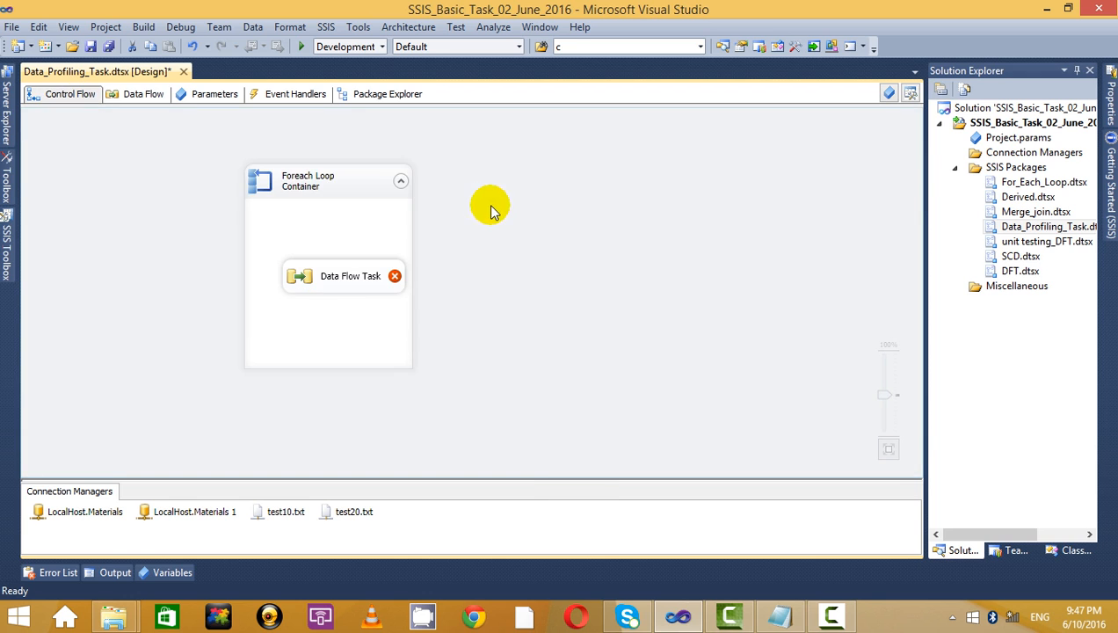
# Review the Foreach Loop Container's Collection settings and its folder browser without choosing a folder, and close the editor.
pyautogui.rightClick(332, 180)
pyautogui.click(379, 191)
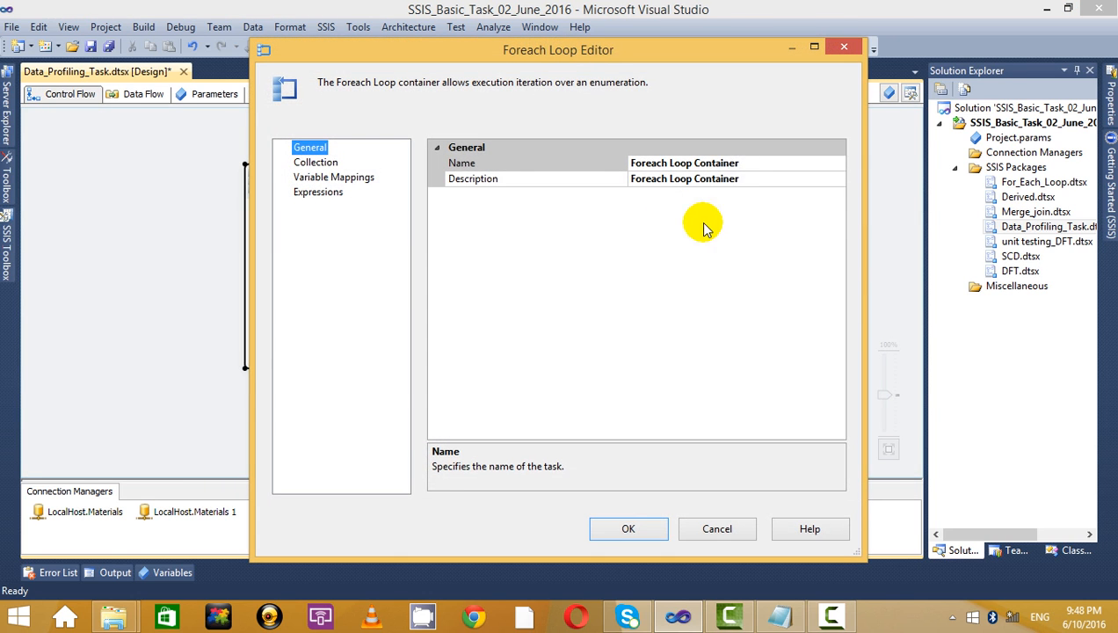
pyautogui.click(312, 161)
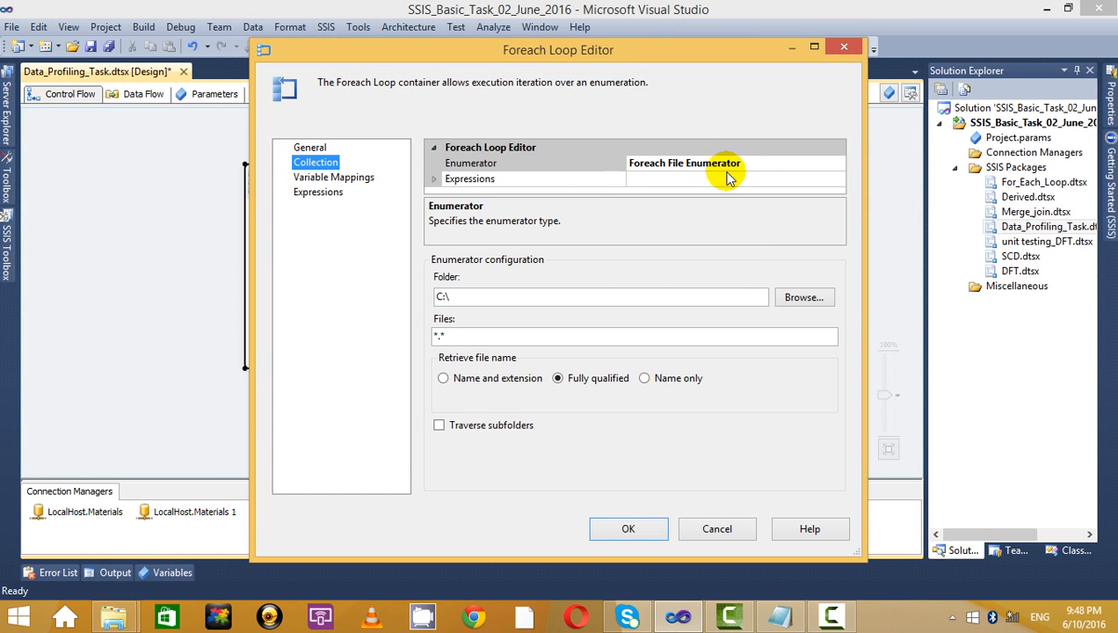
pyautogui.click(801, 298)
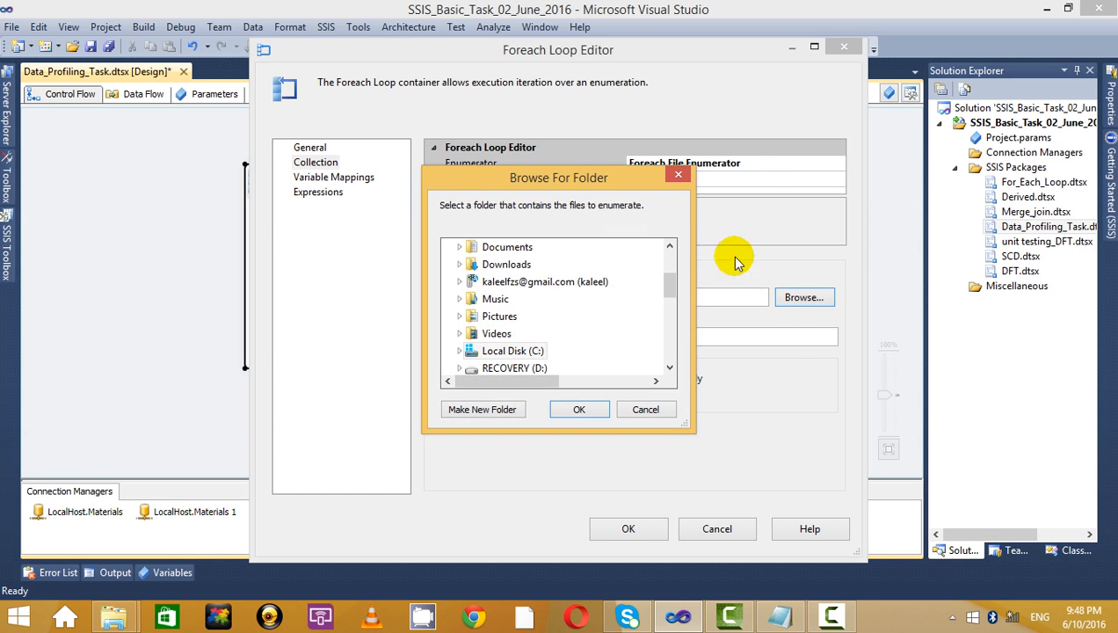
pyautogui.moveTo(675, 297); pyautogui.dragTo(675, 260)
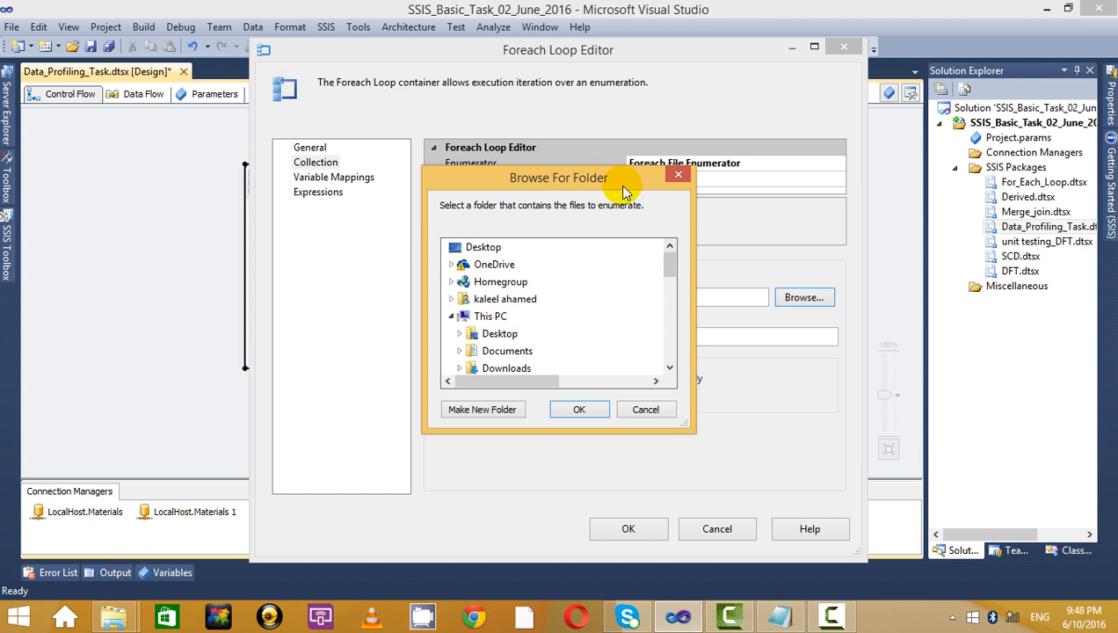
pyautogui.click(677, 173)
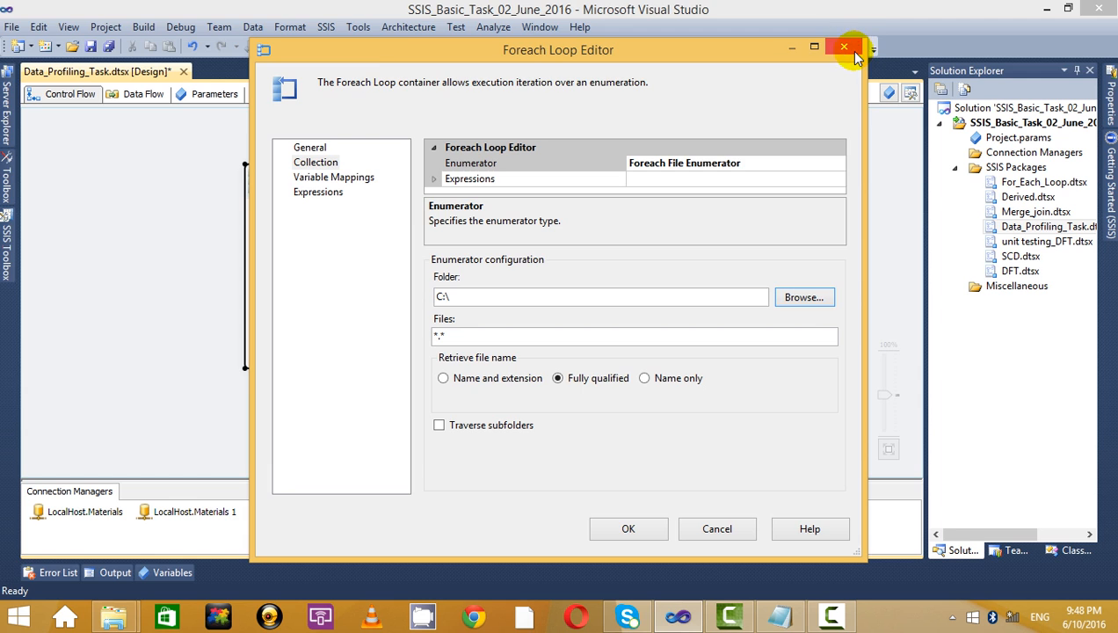
pyautogui.click(846, 48)
# Switch to the For_Each folder in File Explorer and view the contents of BHEL_updated.txt in subfolder 1.
pyautogui.click(1045, 9)
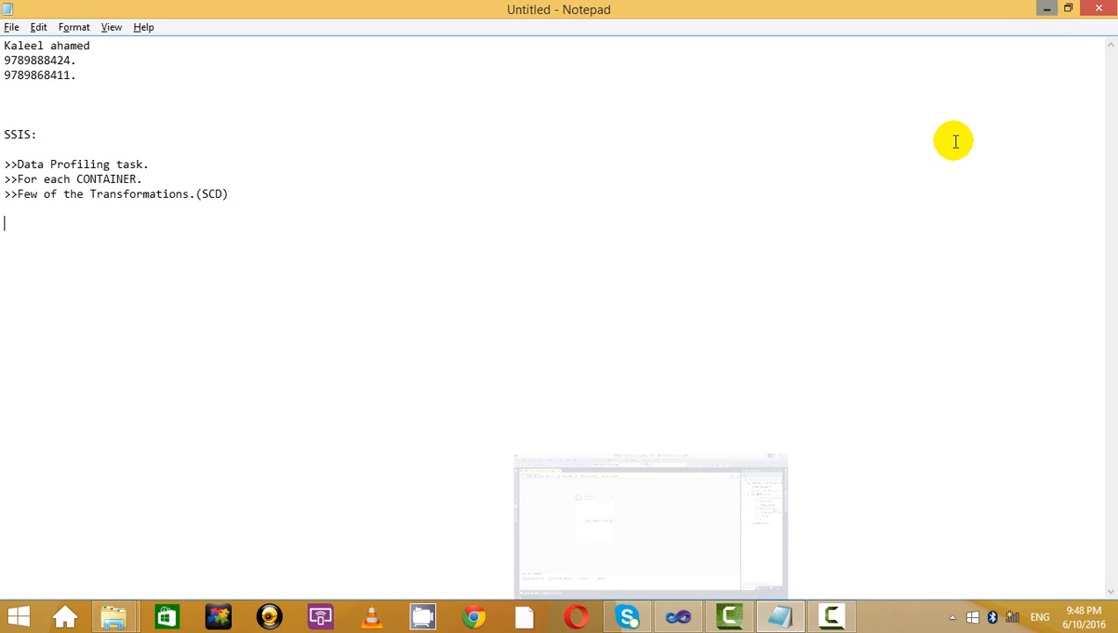
pyautogui.click(1043, 9)
pyautogui.doubleClick(351, 7)
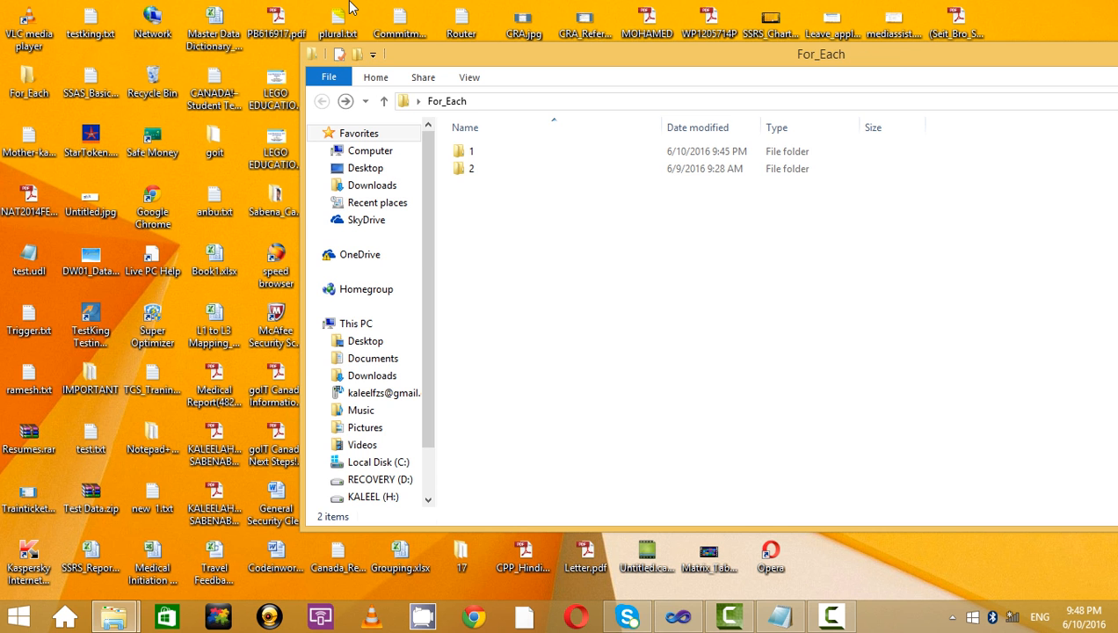
pyautogui.click(469, 167)
pyautogui.doubleClick(468, 160)
pyautogui.doubleClick(510, 153)
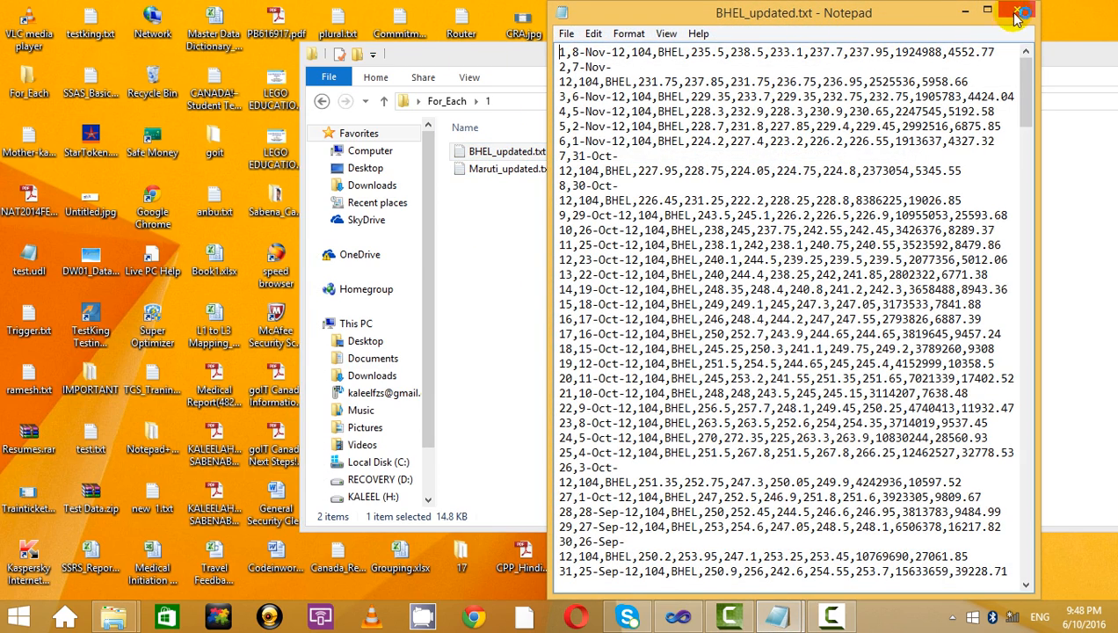
pyautogui.click(1017, 10)
# Maximize the File Explorer window and view the contents of Maruti_updated.txt in subfolder 1.
pyautogui.doubleClick(975, 62)
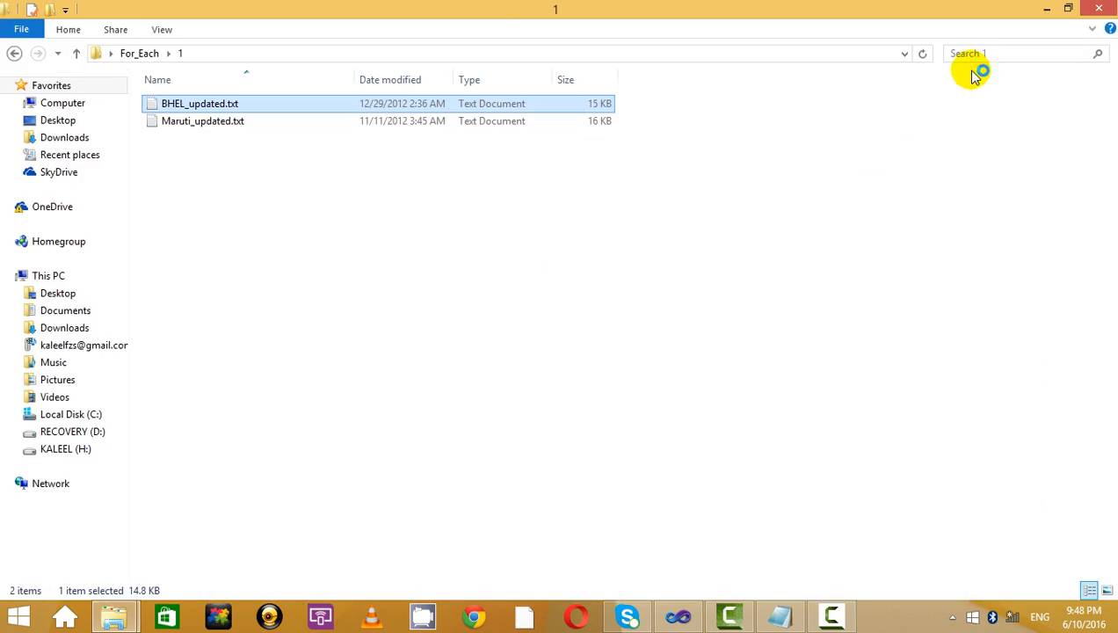
pyautogui.doubleClick(222, 124)
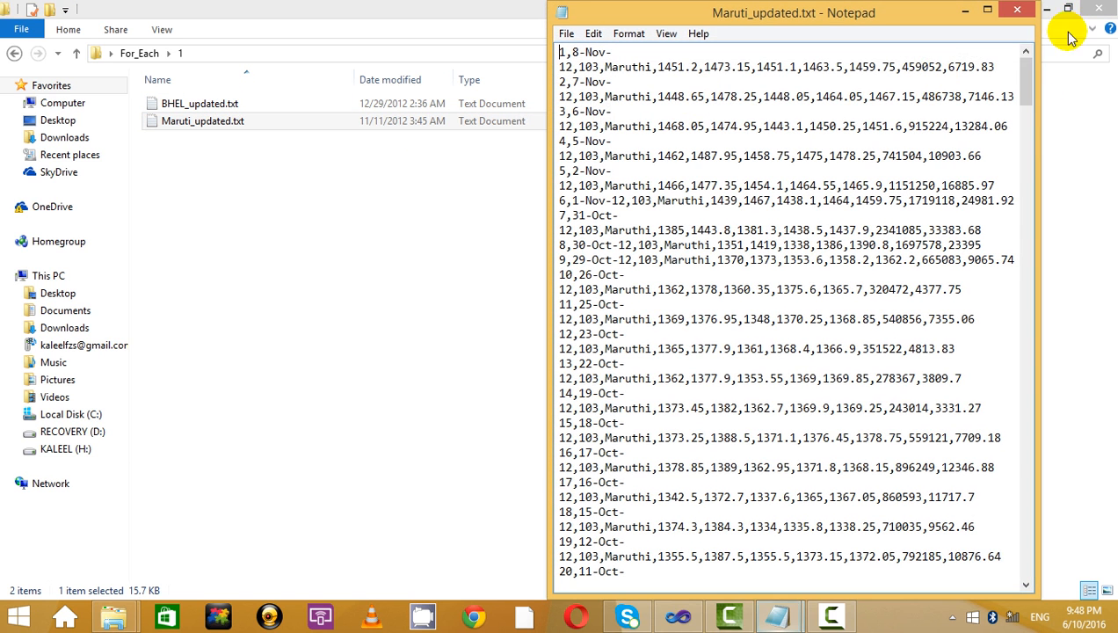
pyautogui.click(1017, 10)
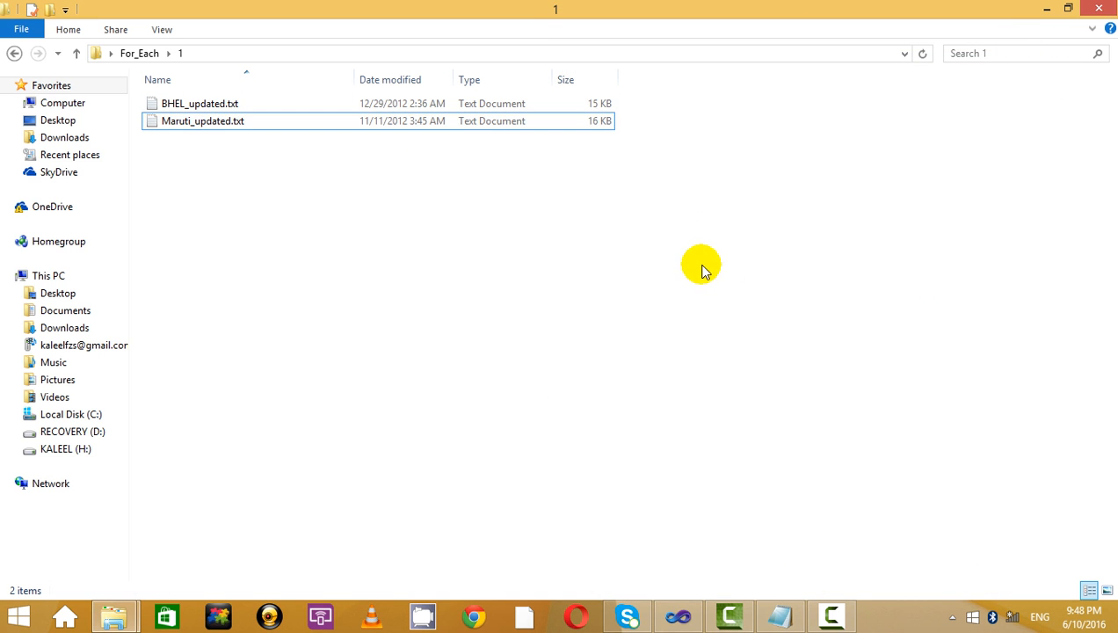
# Go back to For_Each, reopen subfolder 1 and compare the entries of BHEL_updated.txt and Maruti_updated.txt in its file list.
pyautogui.click(12, 56)
pyautogui.doubleClick(211, 104)
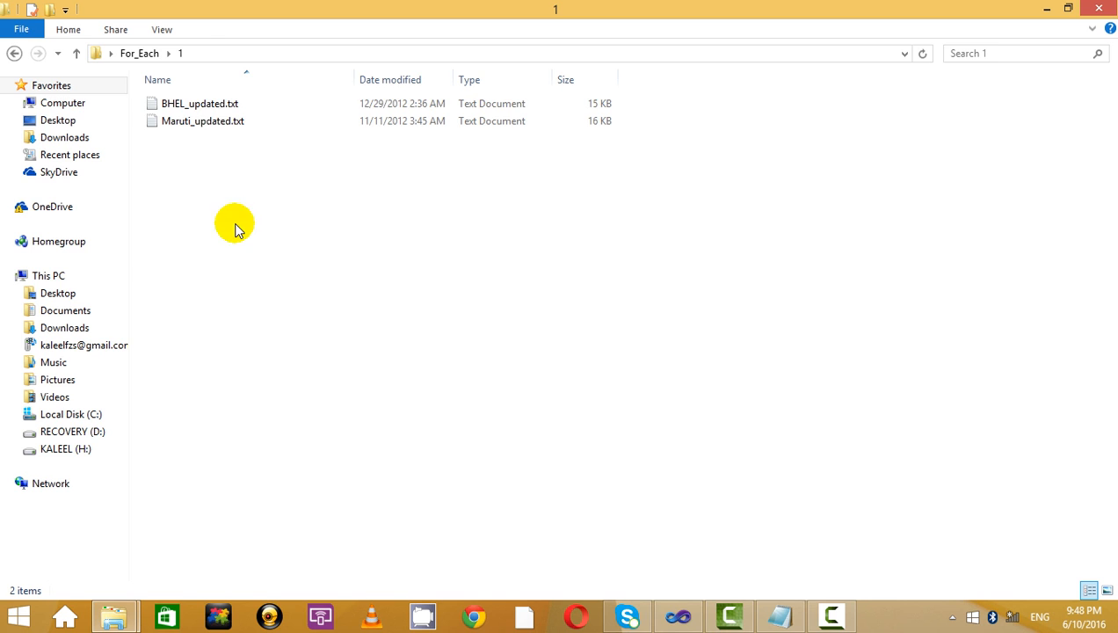
pyautogui.click(216, 101)
pyautogui.click(225, 120)
pyautogui.click(229, 103)
pyautogui.click(236, 121)
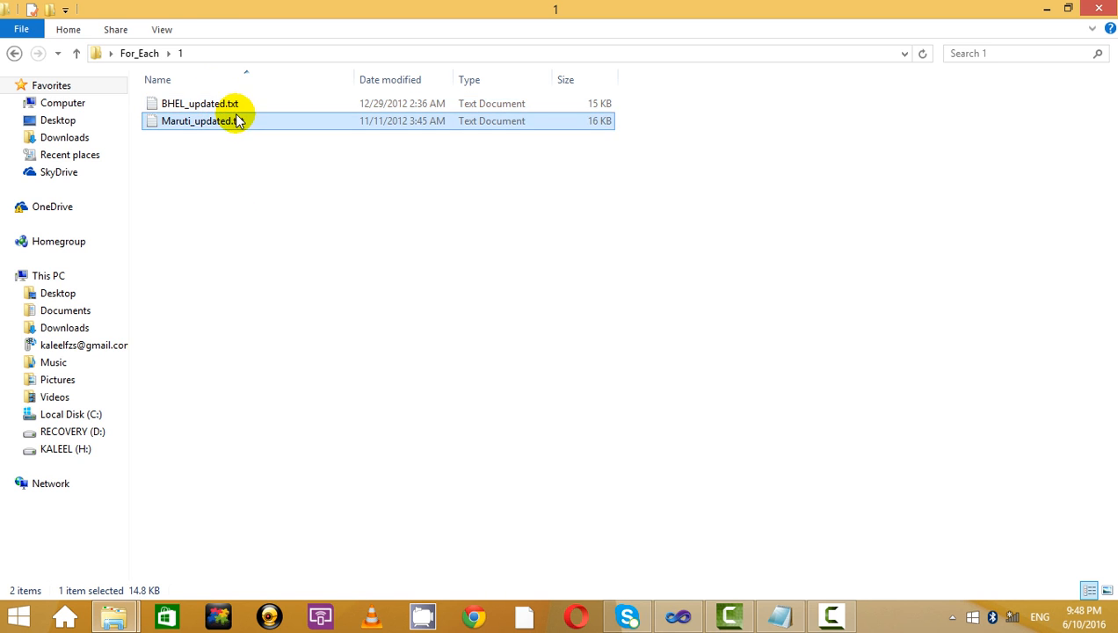
pyautogui.click(235, 104)
pyautogui.click(237, 122)
pyautogui.click(239, 103)
pyautogui.click(240, 119)
pyautogui.click(241, 106)
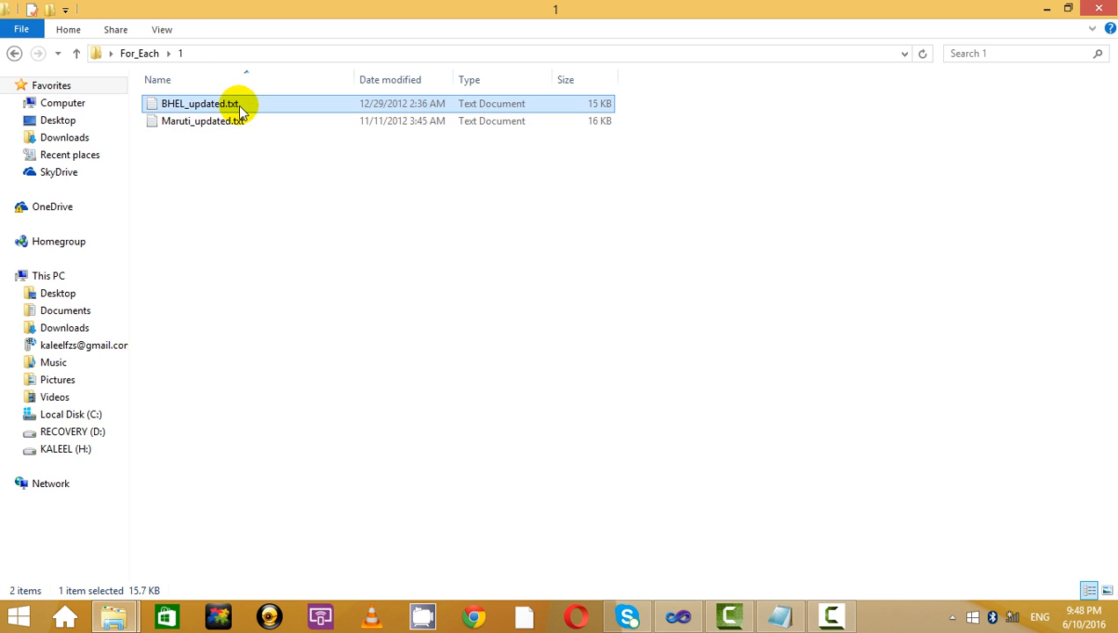
pyautogui.click(244, 120)
pyautogui.click(249, 104)
pyautogui.click(238, 136)
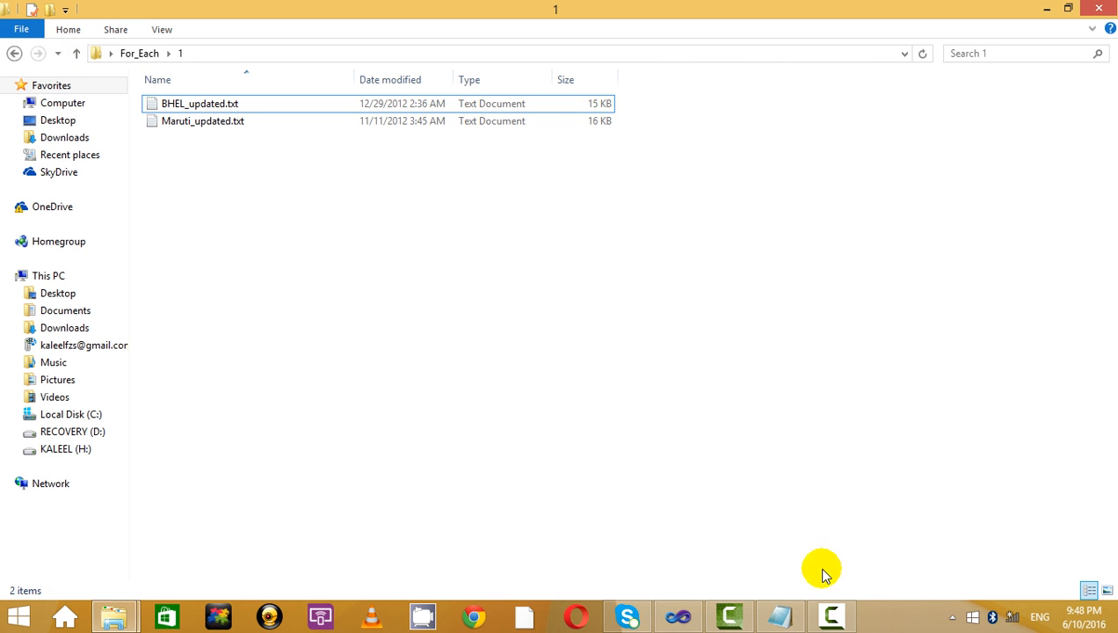
# Switch to Visual Studio, reopen the Foreach Loop Container's Collection settings, try Foreach NodeList Enumerator and set the enumerator back to Foreach File Enumerator.
pyautogui.click(677, 617)
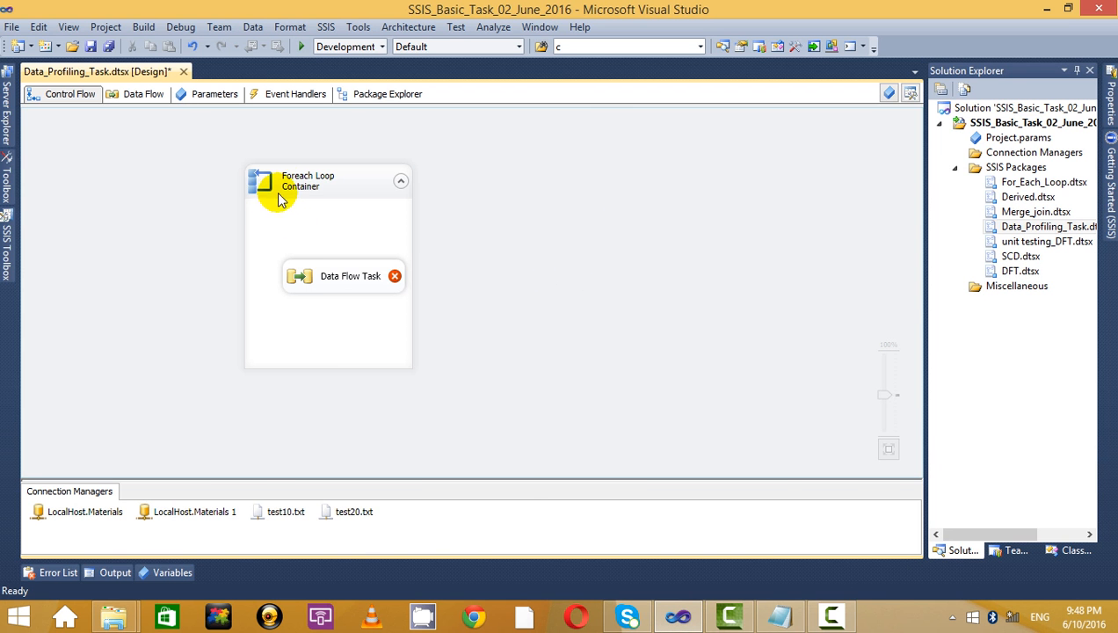
pyautogui.doubleClick(355, 199)
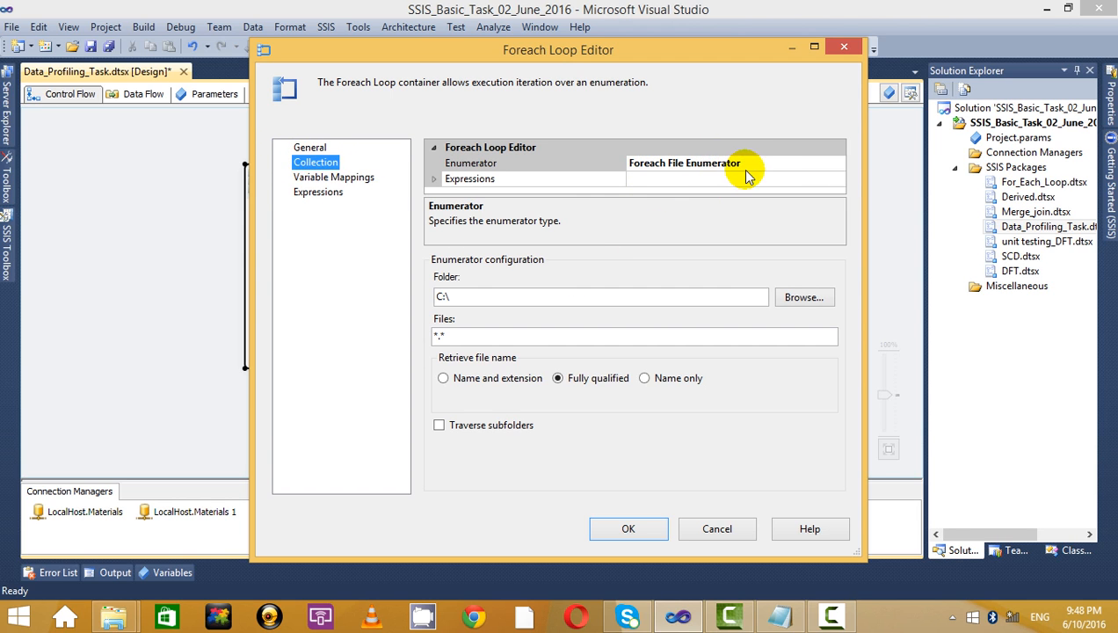
pyautogui.click(766, 160)
pyautogui.click(838, 162)
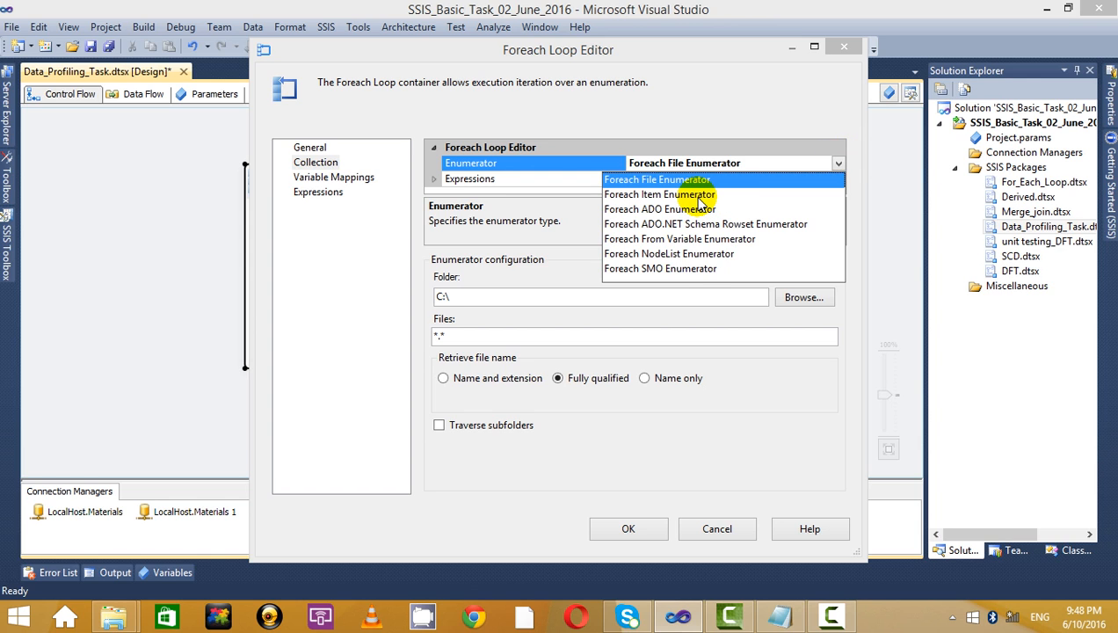
pyautogui.click(694, 257)
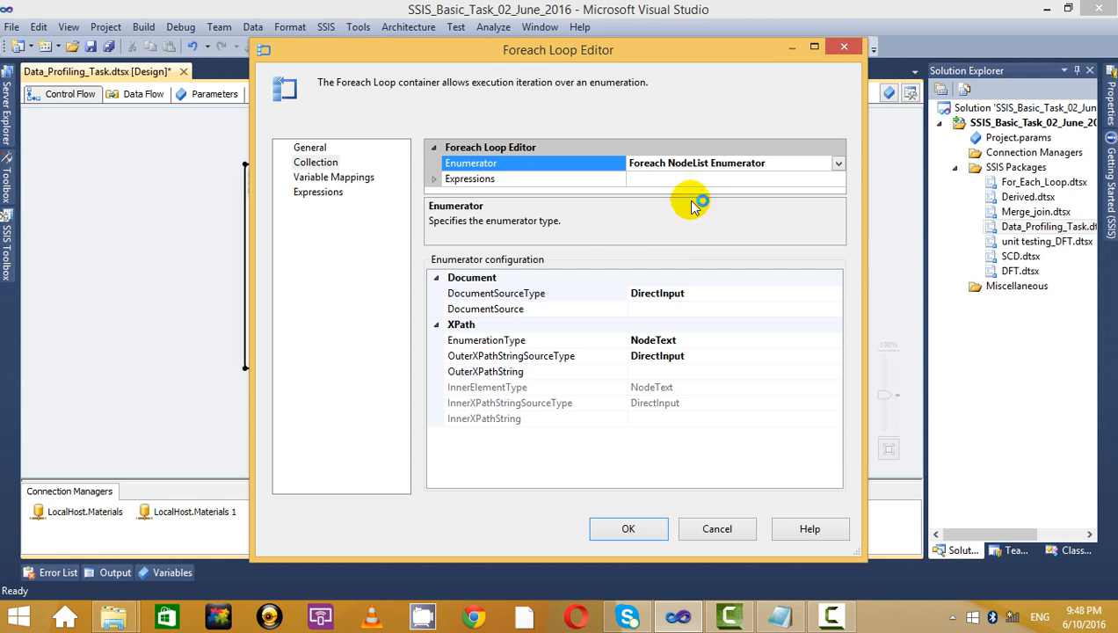
pyautogui.click(837, 163)
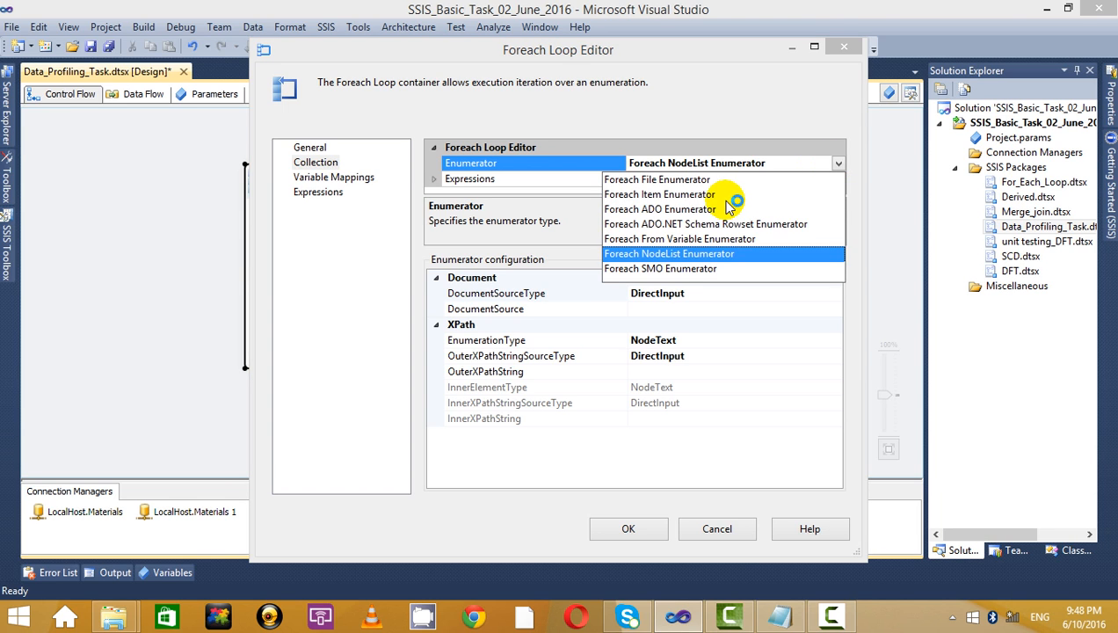
pyautogui.click(688, 180)
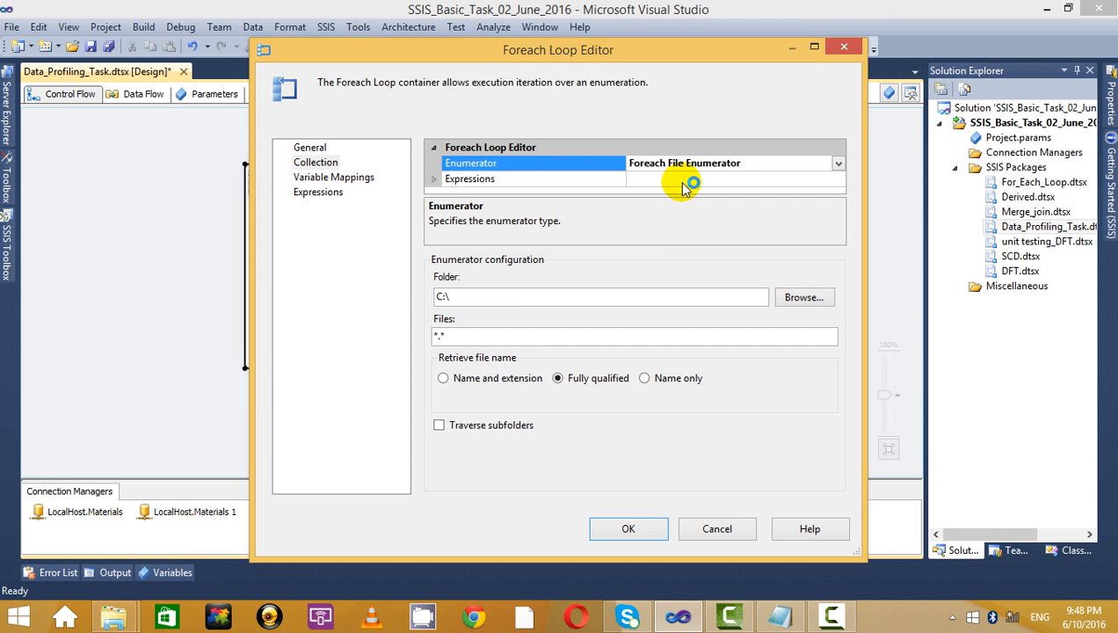
# Set the enumerator's folder to subfolder 1 of For_Each on the Desktop with the file filter *.txt, and apply the container settings.
pyautogui.click(502, 296)
pyautogui.click(804, 297)
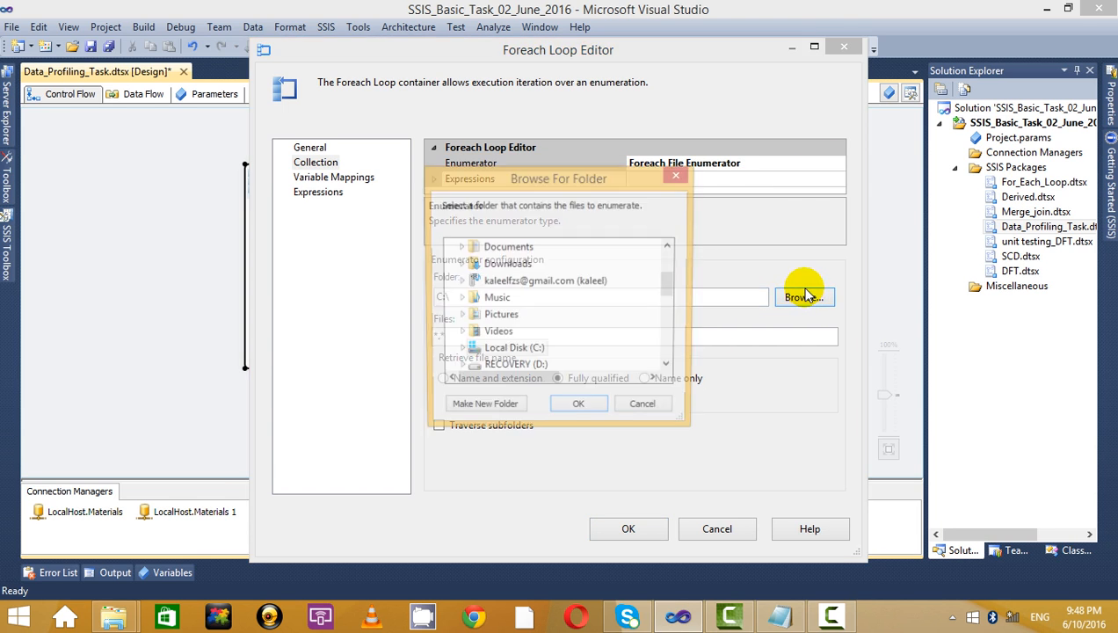
pyautogui.moveTo(669, 277); pyautogui.dragTo(656, 330)
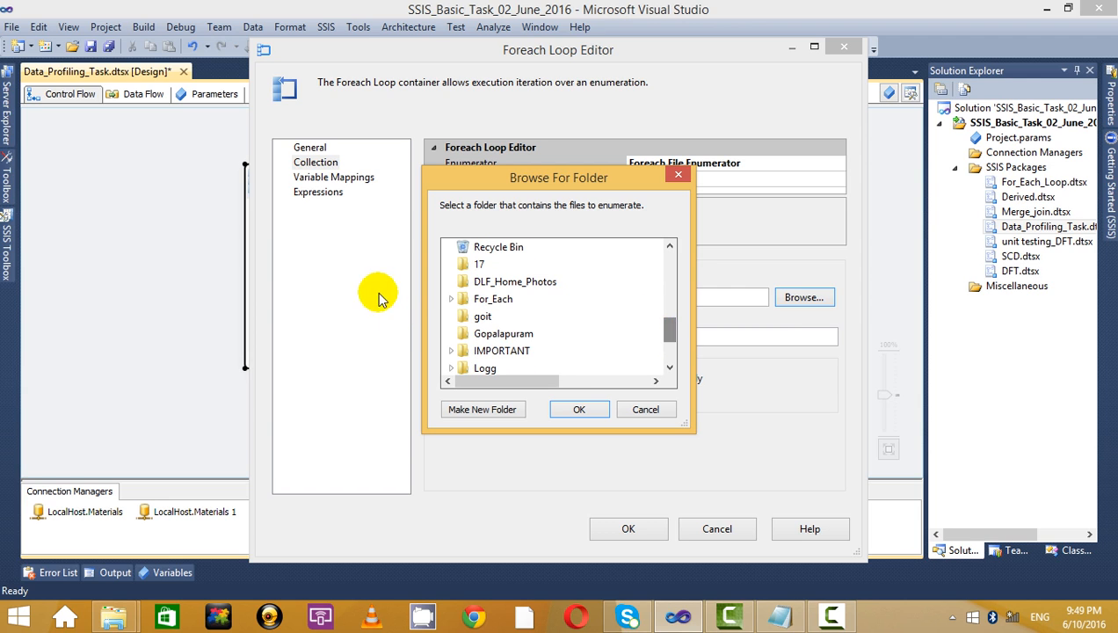
pyautogui.click(453, 300)
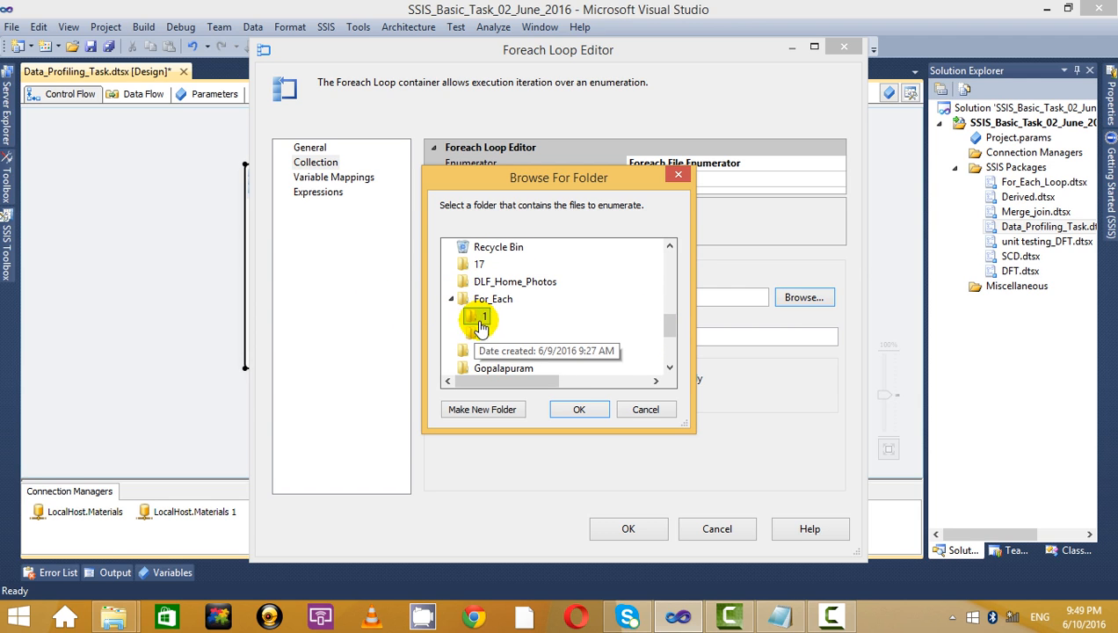
pyautogui.click(481, 319)
pyautogui.click(580, 410)
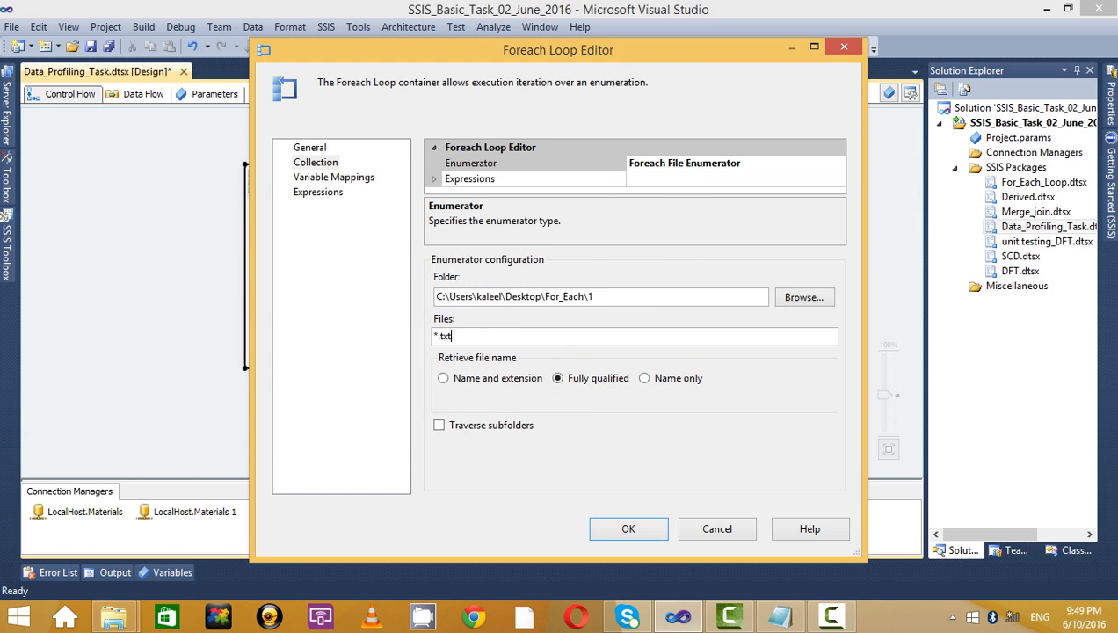
pyautogui.click(527, 331)
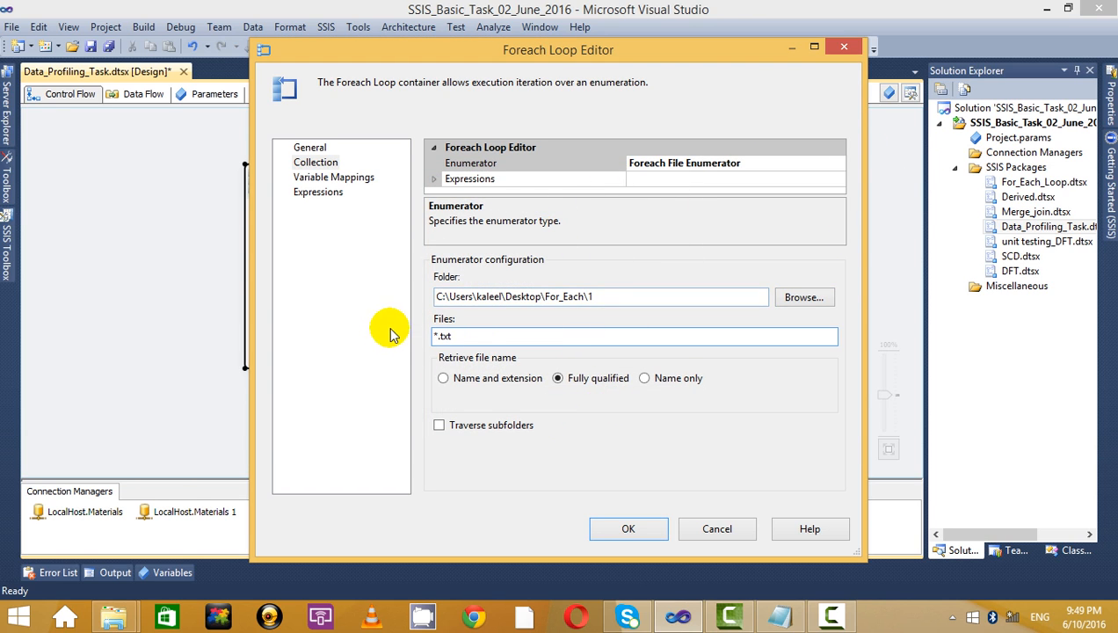
pyautogui.click(641, 537)
# Map the Foreach Loop Container's collection value to a new String variable named file_Location in the User namespace, and apply the settings.
pyautogui.rightClick(333, 175)
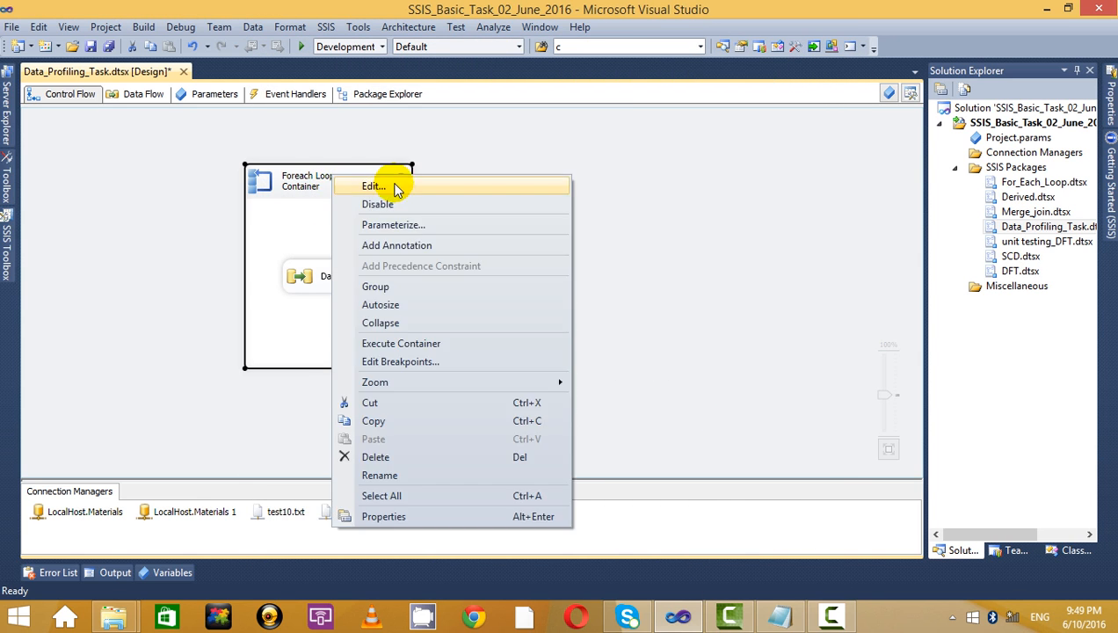
pyautogui.click(394, 186)
pyautogui.click(314, 162)
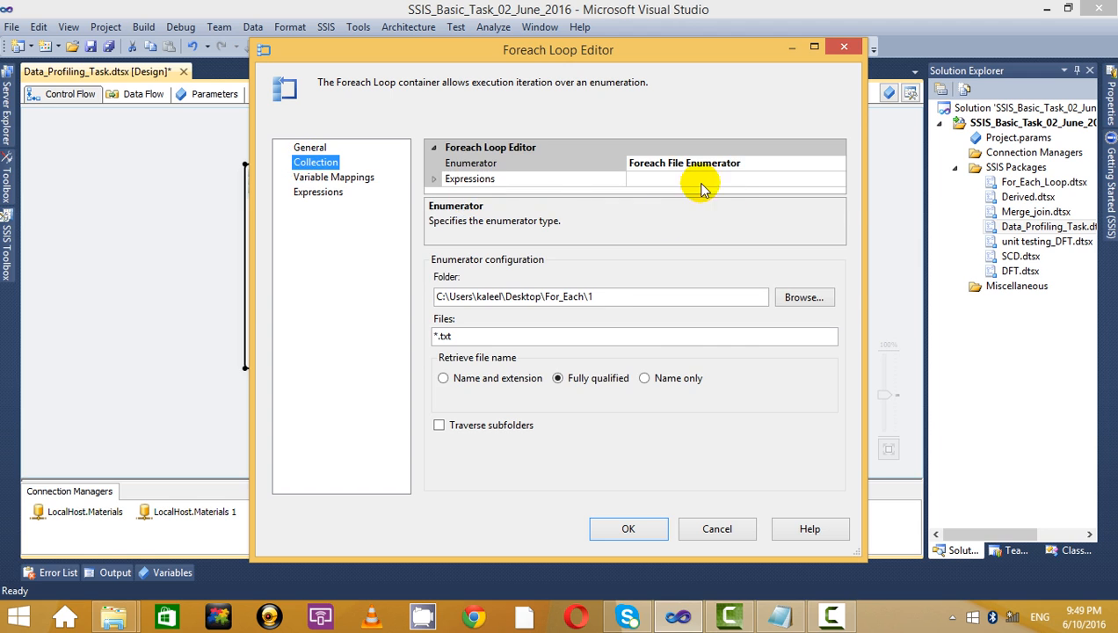
pyautogui.click(318, 179)
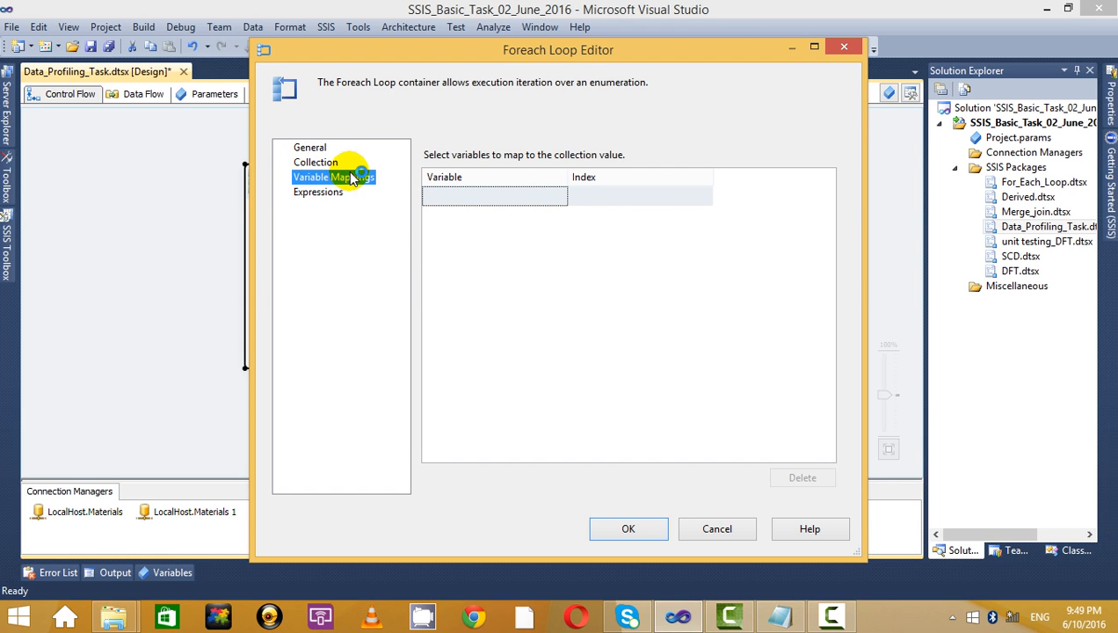
pyautogui.click(560, 197)
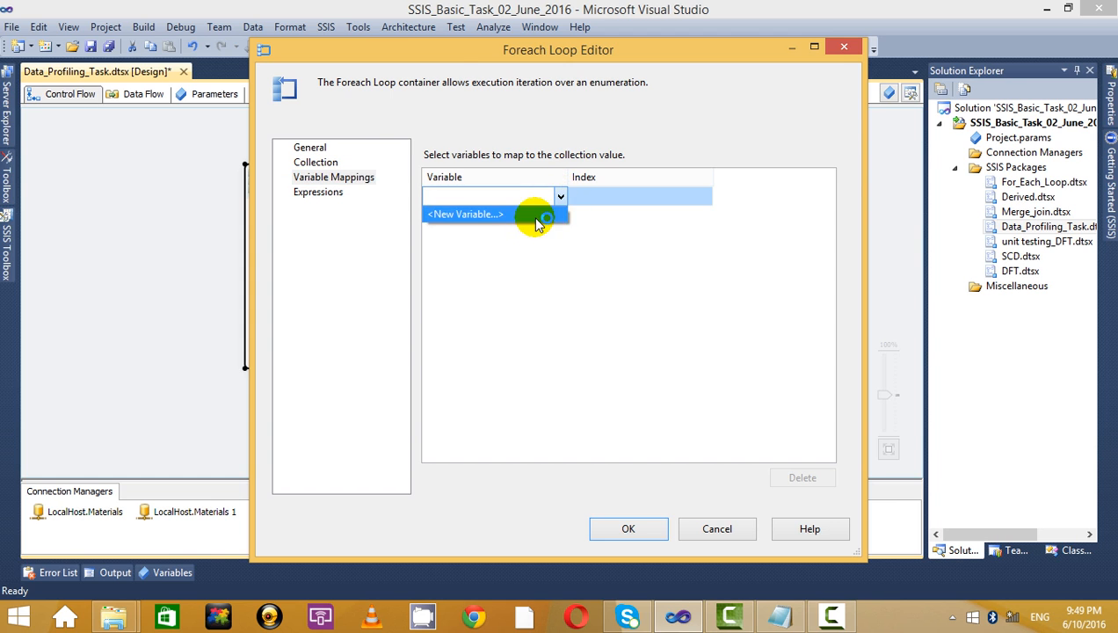
pyautogui.click(538, 215)
pyautogui.click(582, 260)
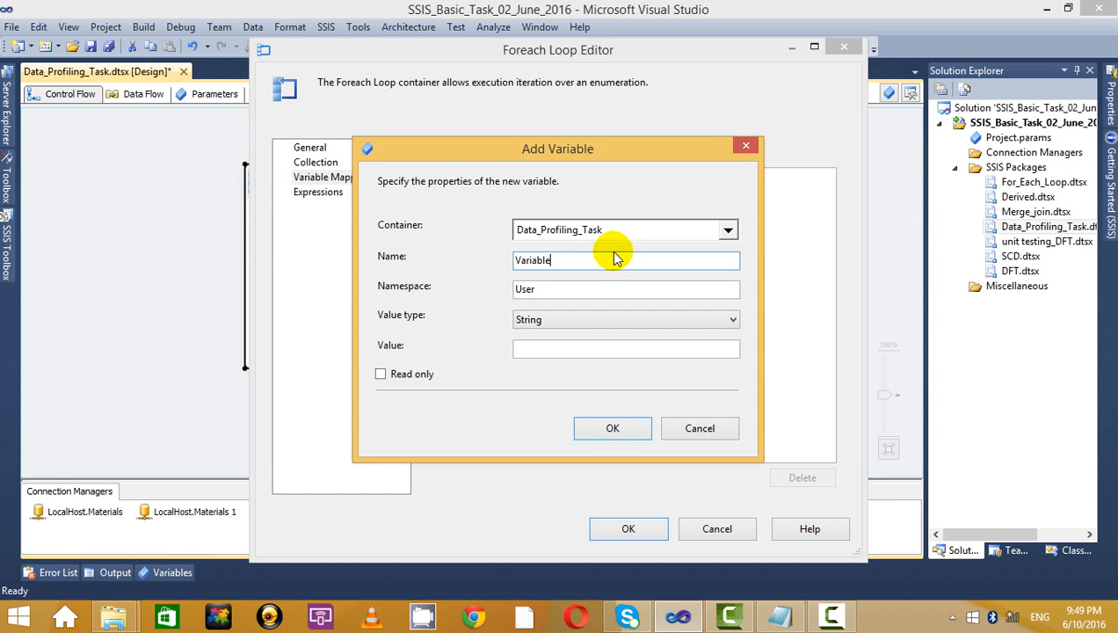
pyautogui.press('BackSpace')
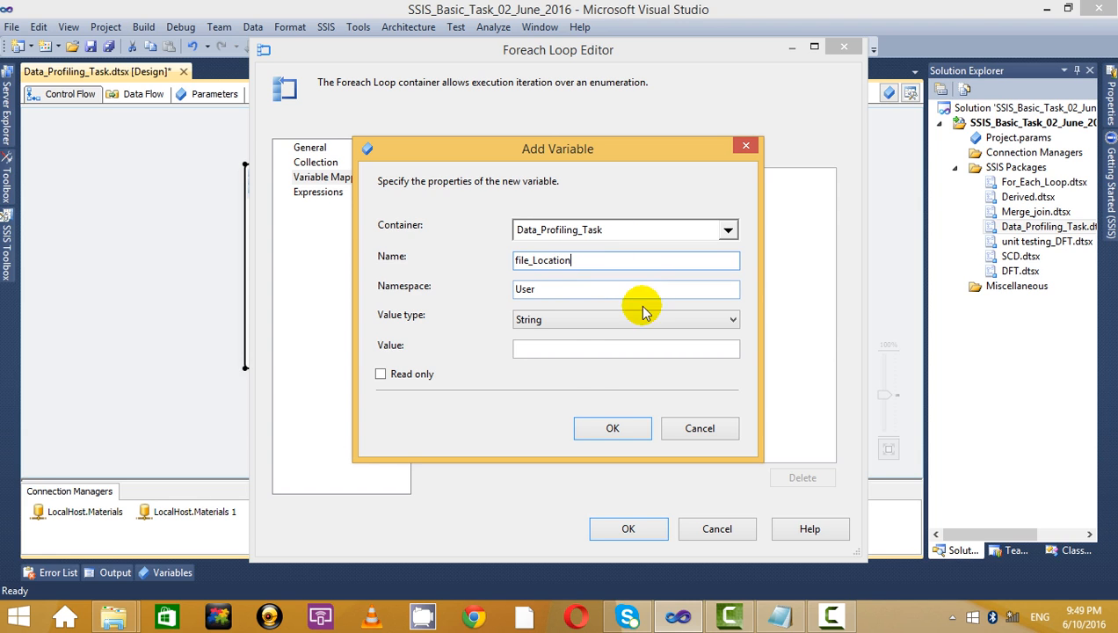
pyautogui.click(613, 427)
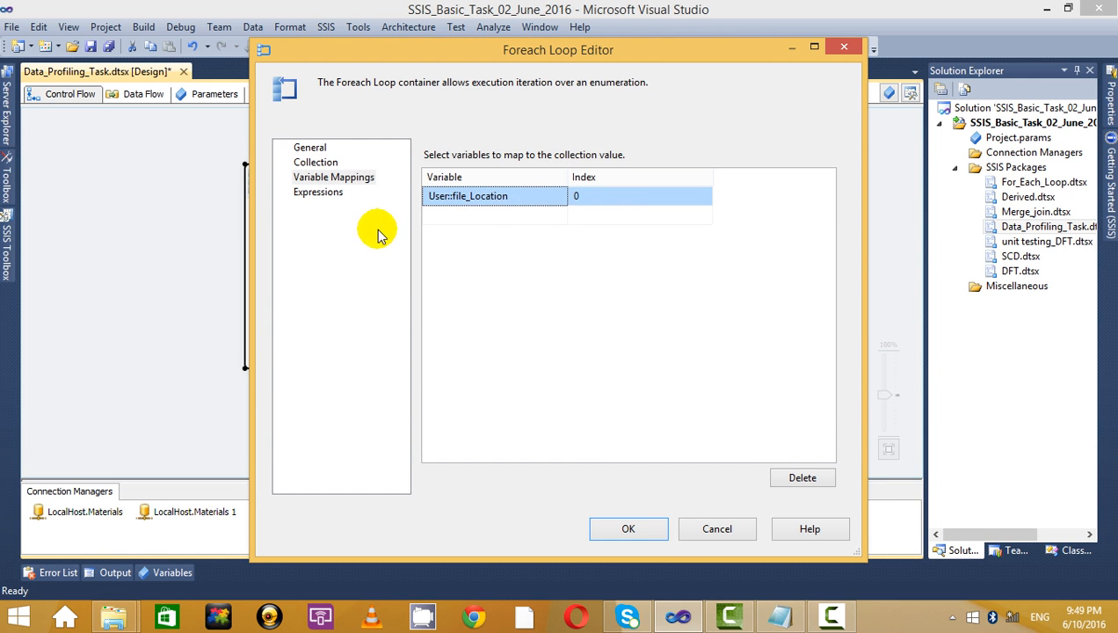
pyautogui.click(629, 528)
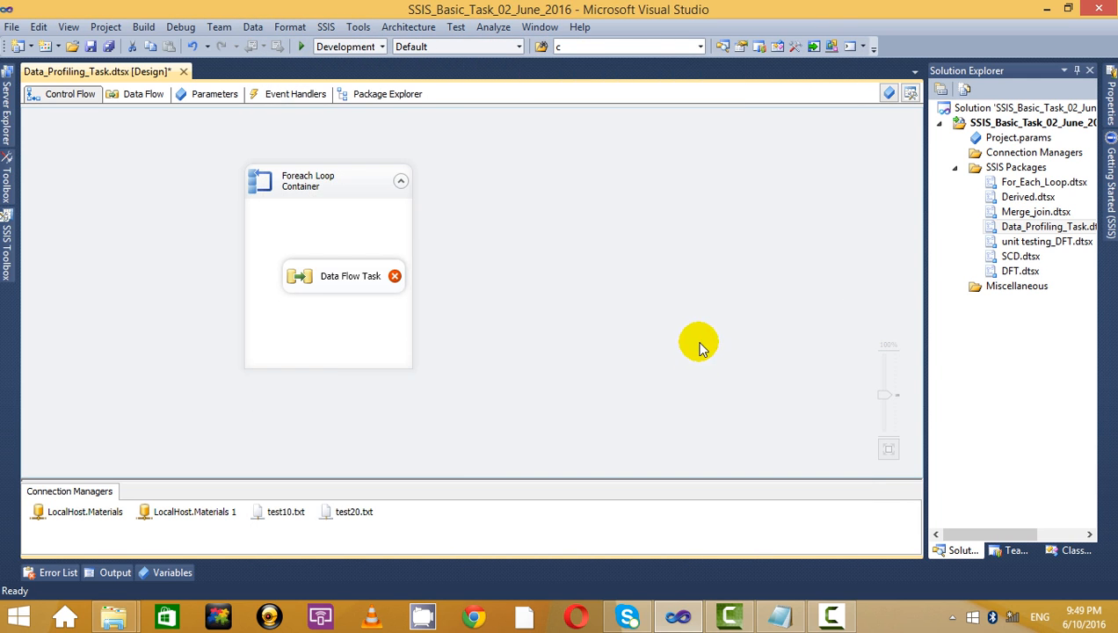
# Review the folder path and file filter in the Foreach Loop Container's Collection settings and close its editor.
pyautogui.click(360, 279)
pyautogui.rightClick(360, 279)
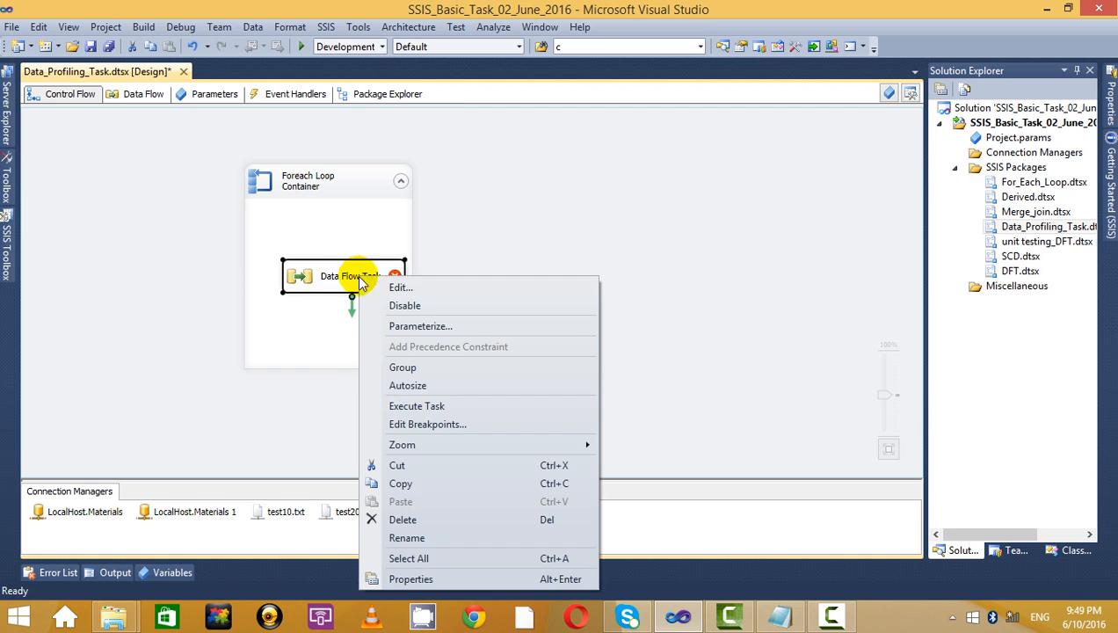
pyautogui.click(484, 221)
pyautogui.rightClick(302, 177)
pyautogui.click(341, 187)
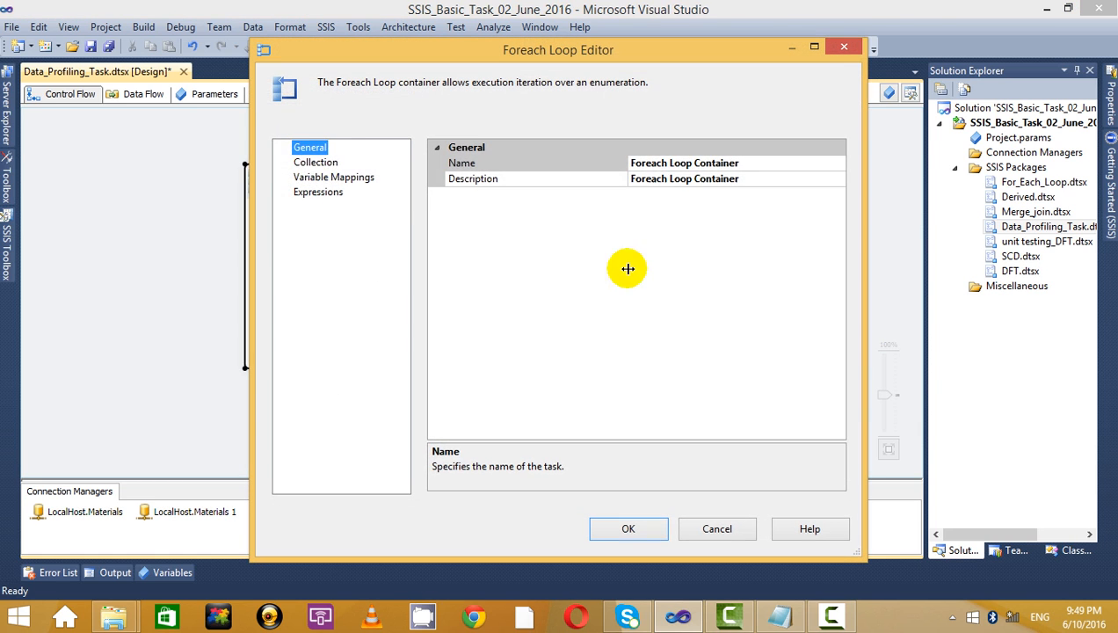
pyautogui.click(317, 163)
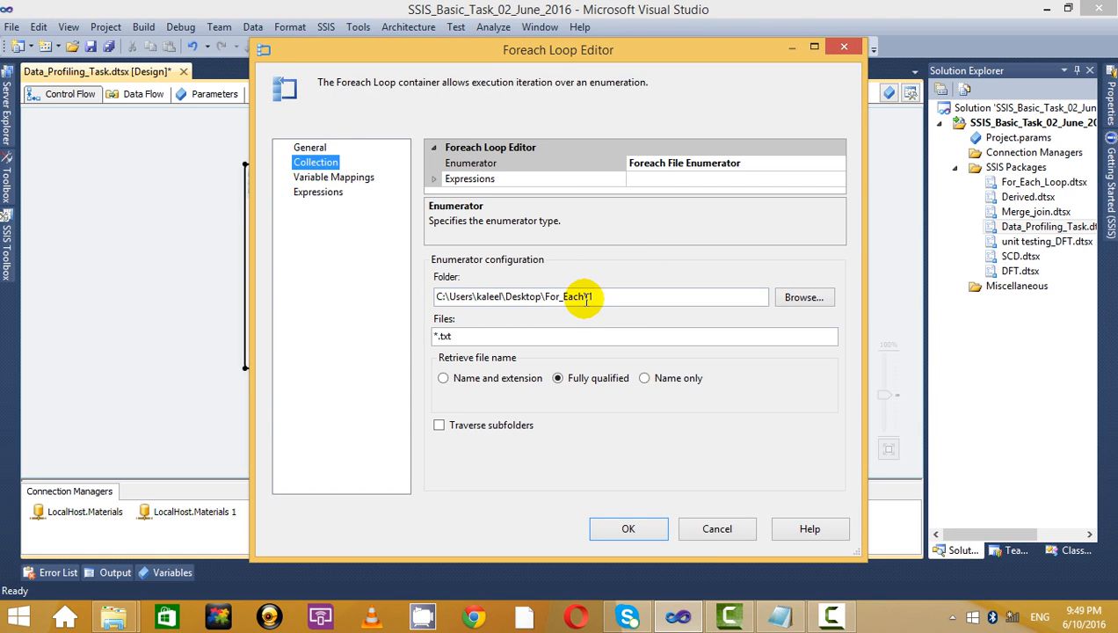
pyautogui.click(497, 336)
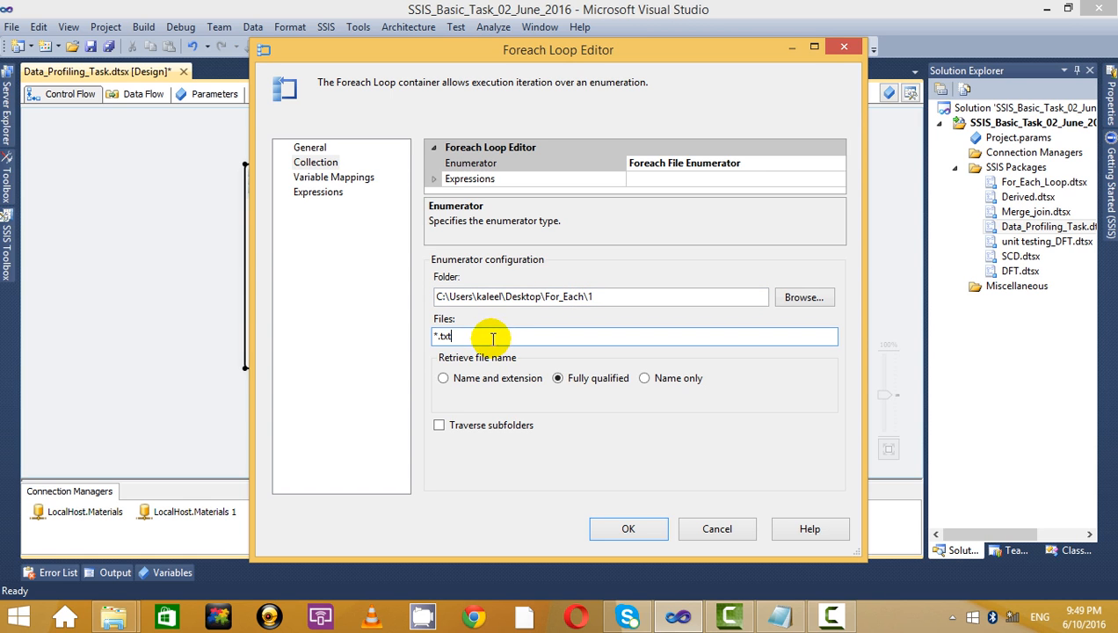
pyautogui.moveTo(492, 338); pyautogui.dragTo(413, 336)
pyautogui.click(628, 528)
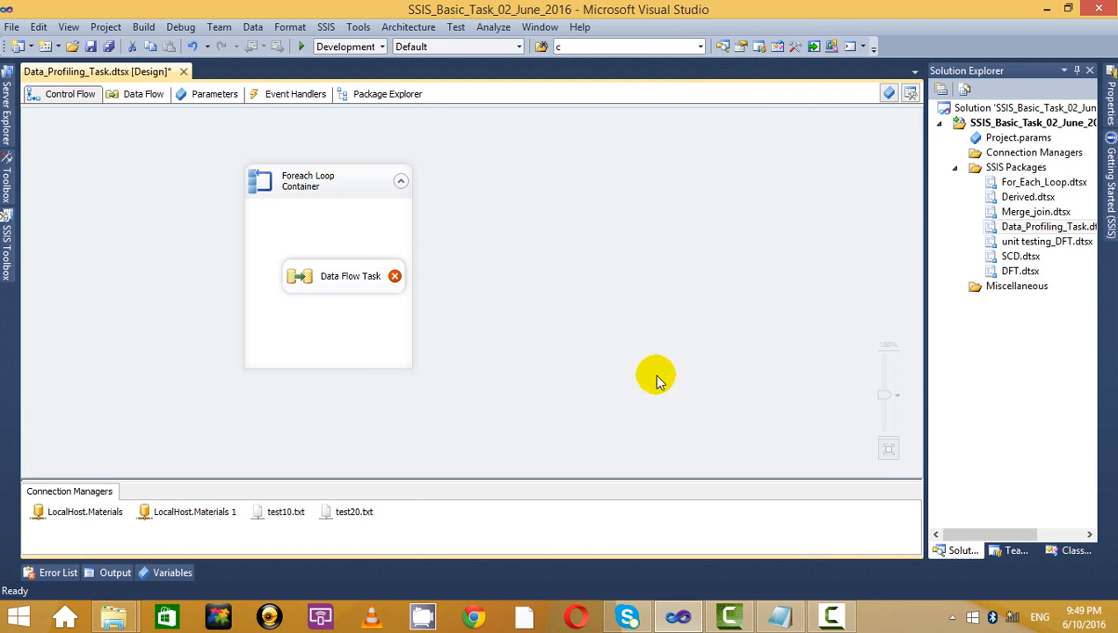
# Open the Data Flow Task inside the container and bring up the editor of its Flat File Source.
pyautogui.rightClick(332, 279)
pyautogui.click(454, 292)
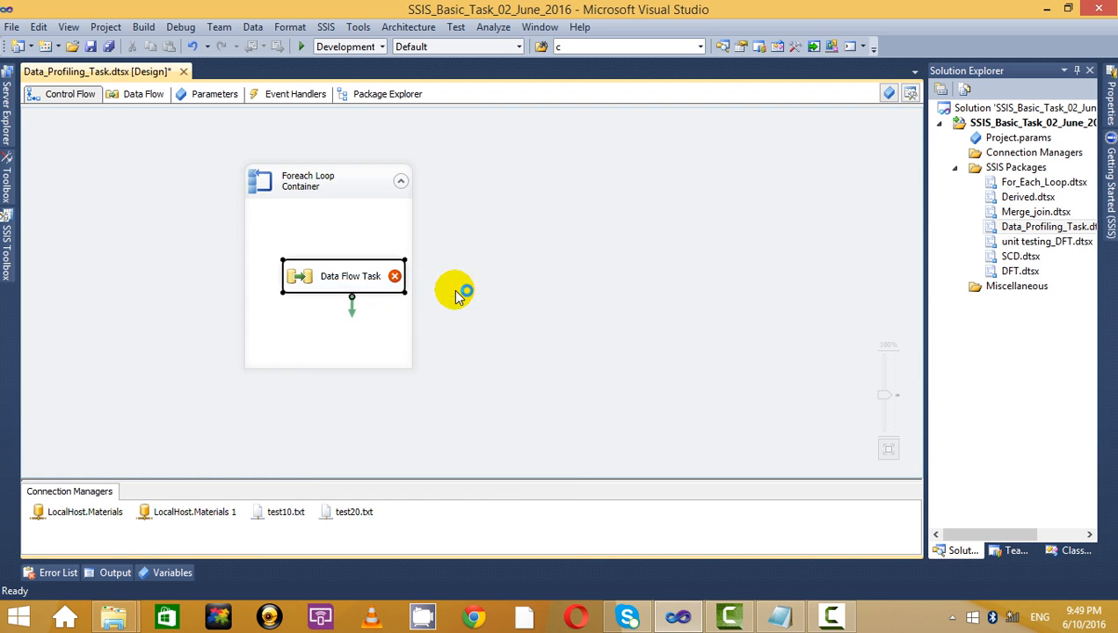
pyautogui.doubleClick(365, 217)
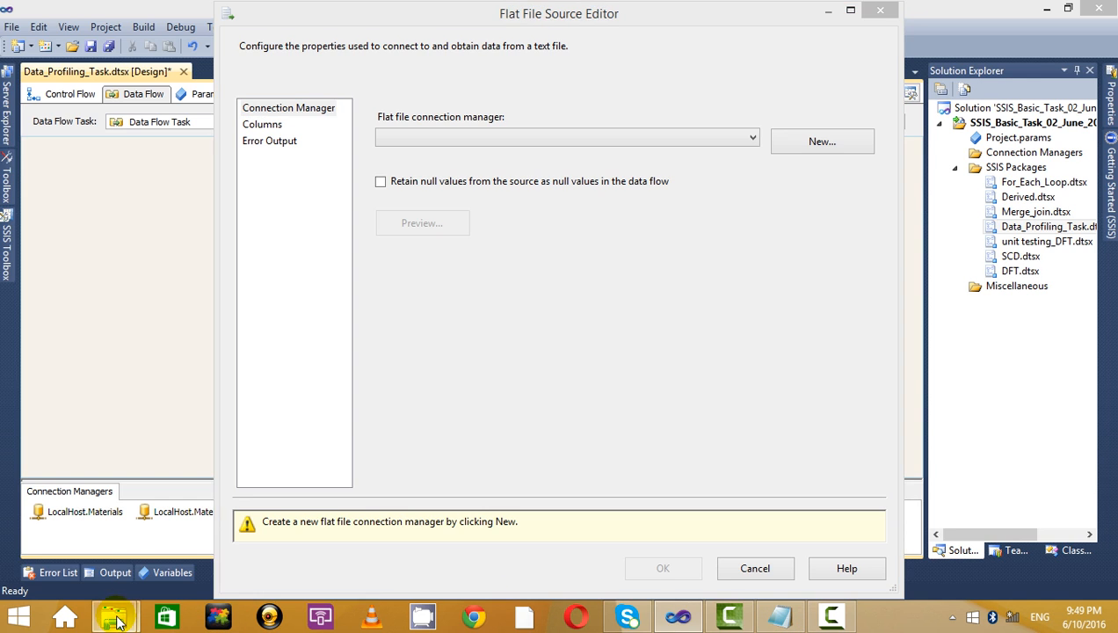
# Check the text files in For_Each's subfolder 1 in File Explorer and return to the Flat File Source Editor in Visual Studio.
pyautogui.moveTo(112, 615)
pyautogui.click(304, 535)
pyautogui.click(209, 121)
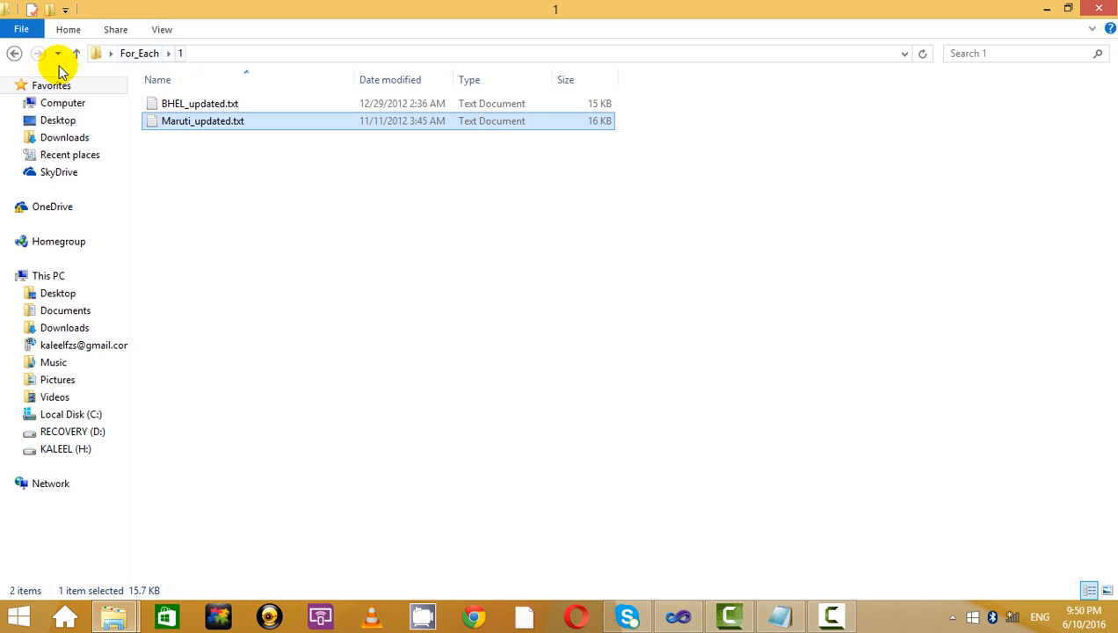
pyautogui.click(14, 53)
pyautogui.doubleClick(174, 105)
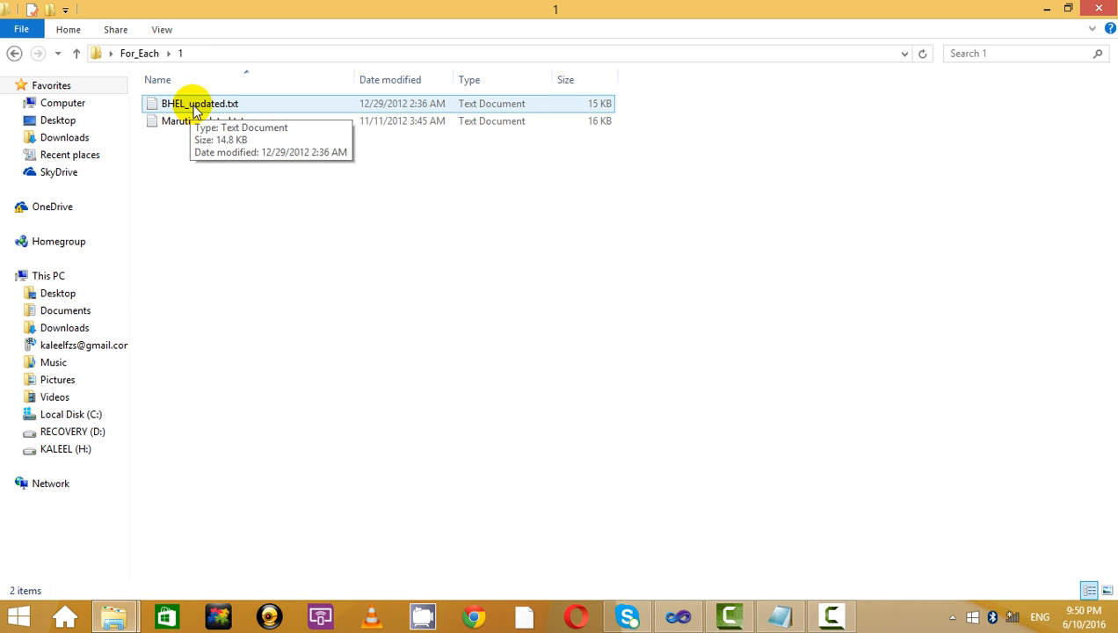
pyautogui.hotkey('alt', 'Tab')
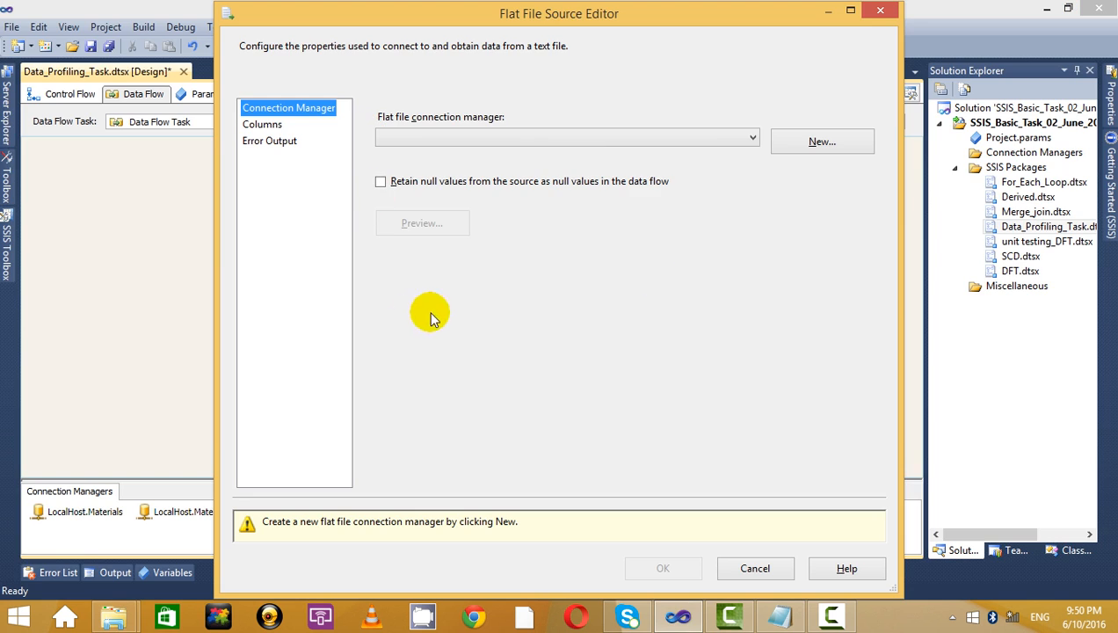
# Start a new flat file connection manager for the source, with both its name and description set to Flat_file.
pyautogui.click(806, 141)
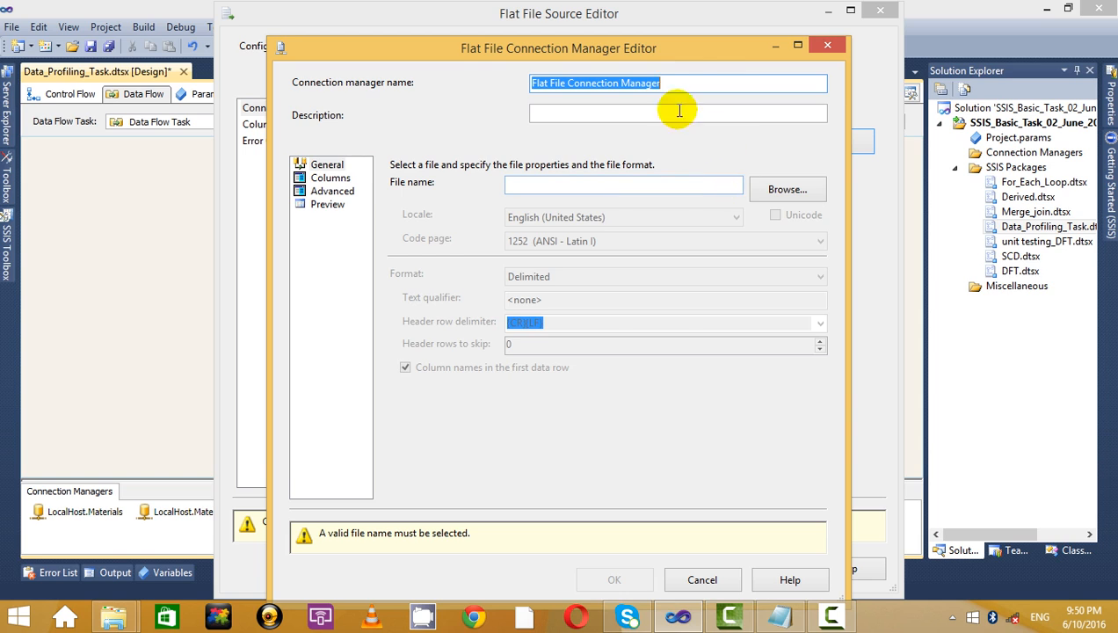
pyautogui.moveTo(708, 83); pyautogui.dragTo(587, 82)
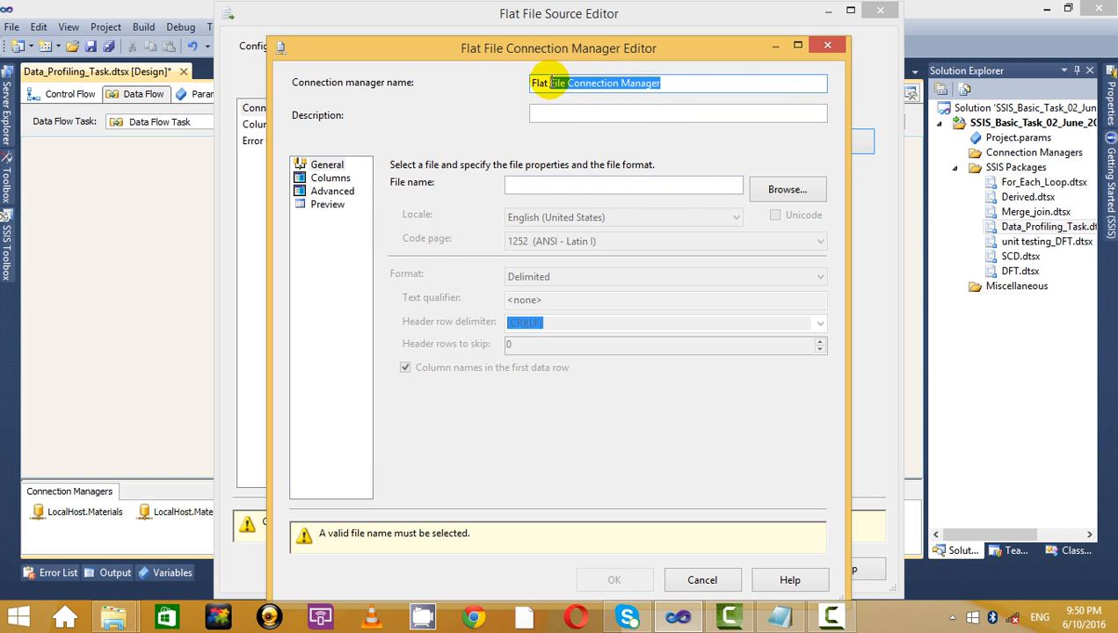
pyautogui.moveTo(547, 83); pyautogui.dragTo(740, 82)
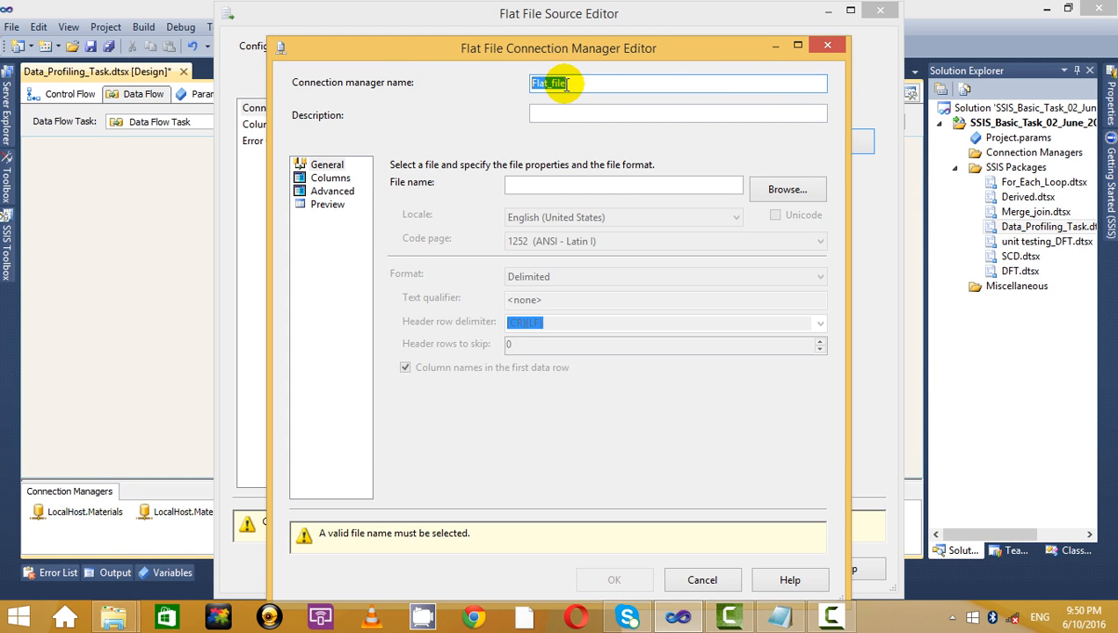
pyautogui.write('Flat_file')
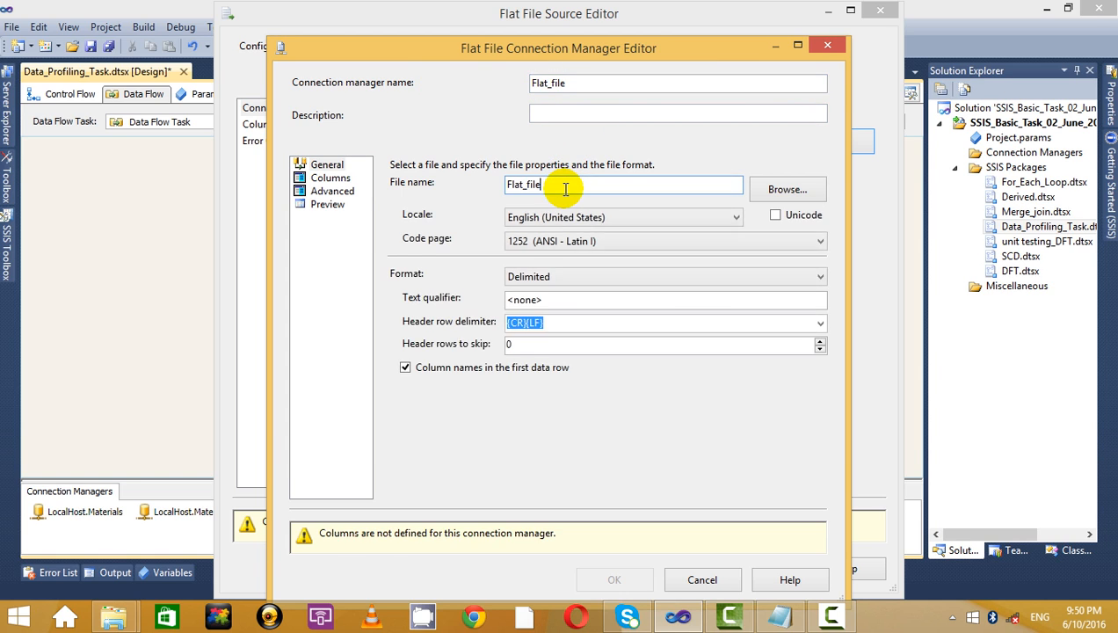
pyautogui.hotkey('ctrl', 'z')
pyautogui.click(579, 115)
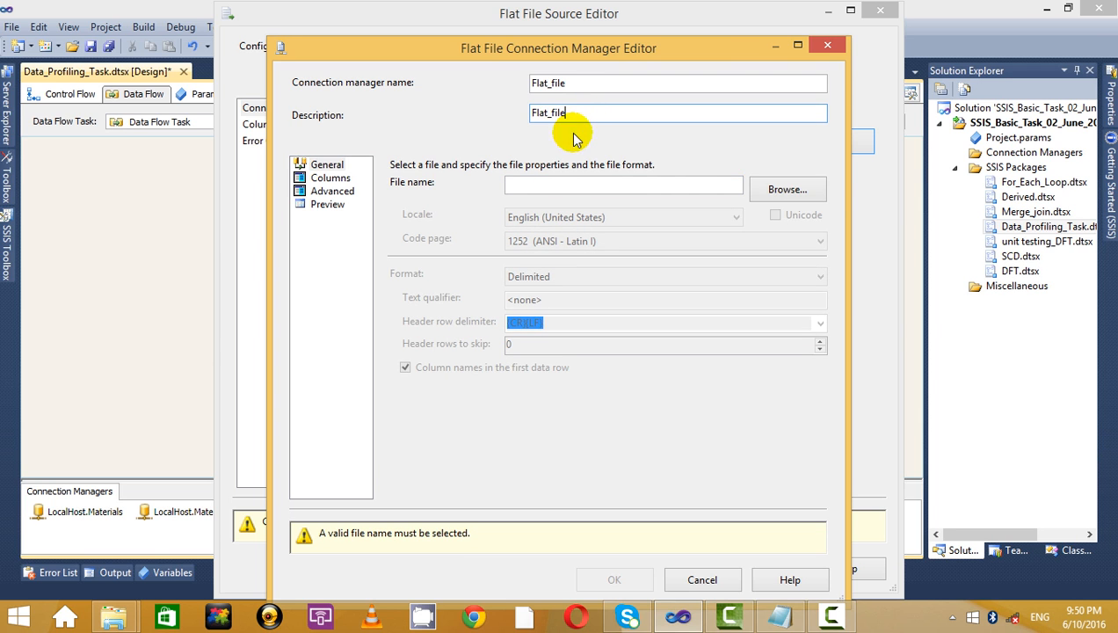
# Browse for Maruti_updated.txt in For_Each's subfolder 1 and use it as the file of the Flat_file connection manager.
pyautogui.click(772, 192)
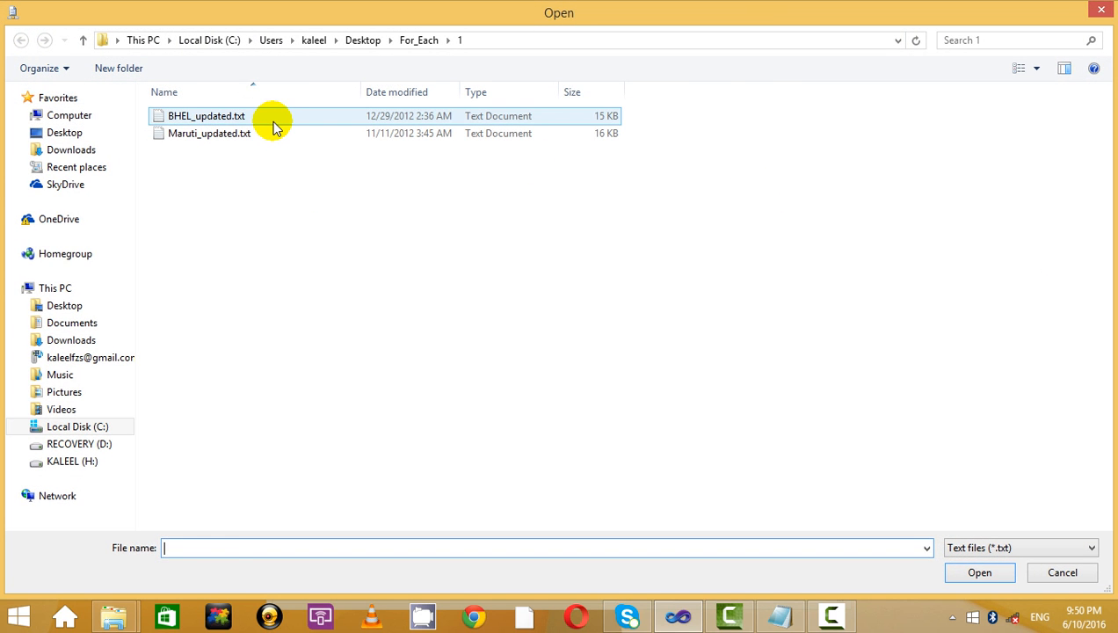
pyautogui.click(274, 123)
pyautogui.click(264, 135)
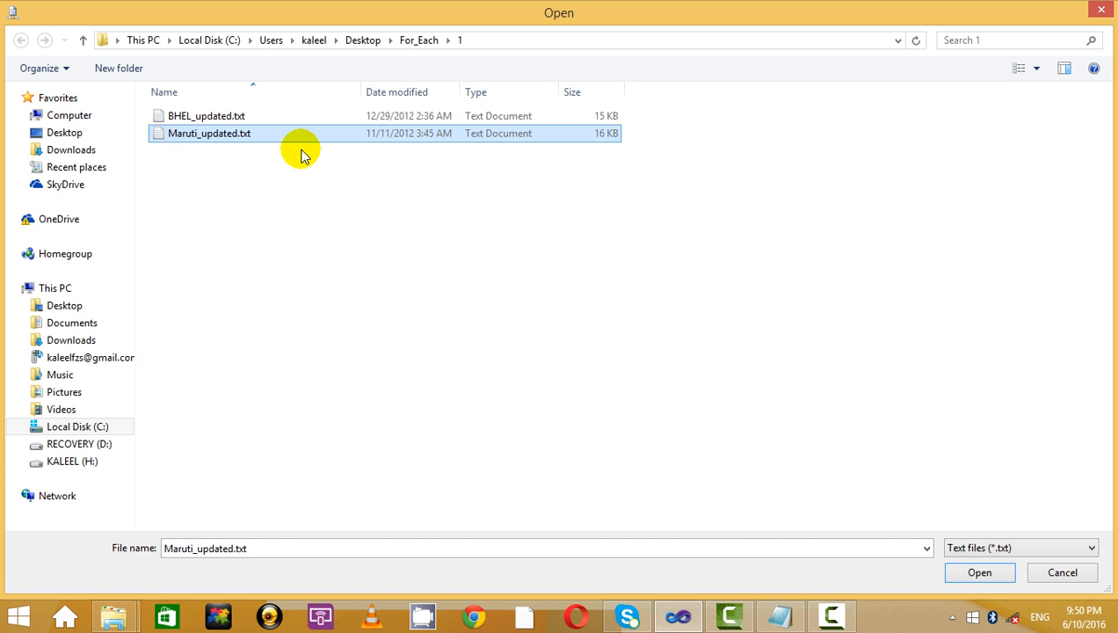
pyautogui.click(979, 574)
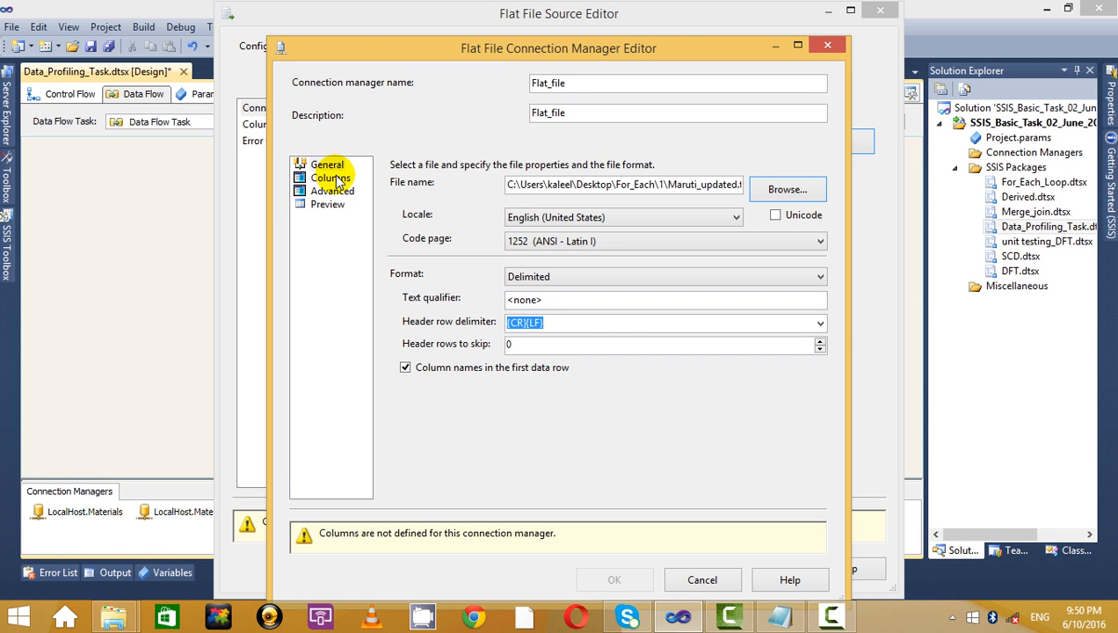
# Review the columns, advanced properties and preview of the Flat_file connection manager, and accept it as the Flat File Source's connection.
pyautogui.click(339, 179)
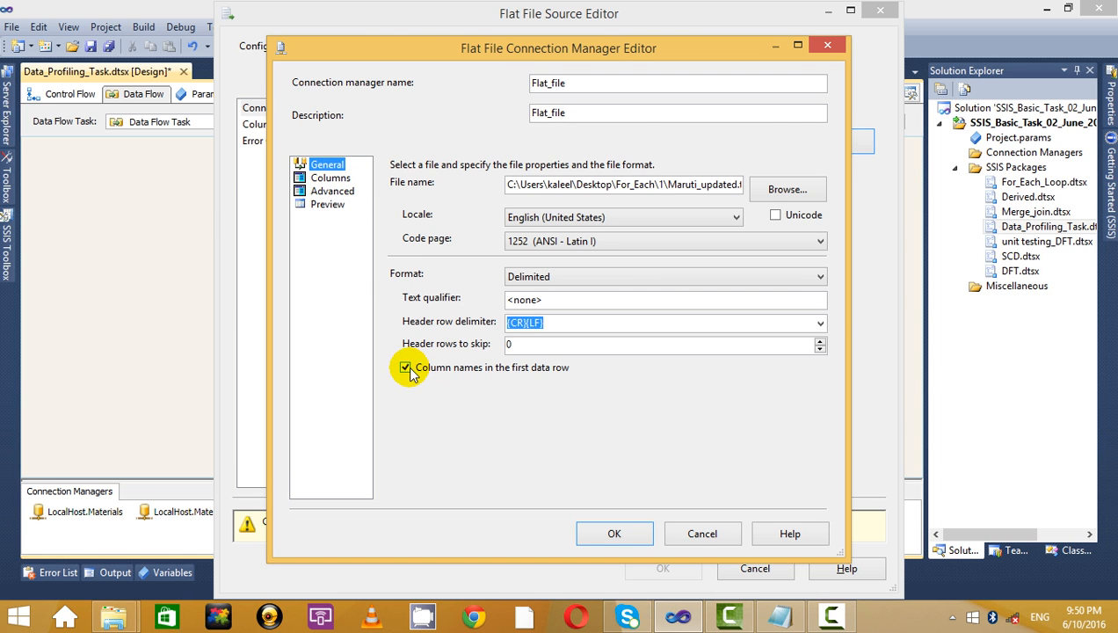
pyautogui.click(326, 178)
pyautogui.click(325, 191)
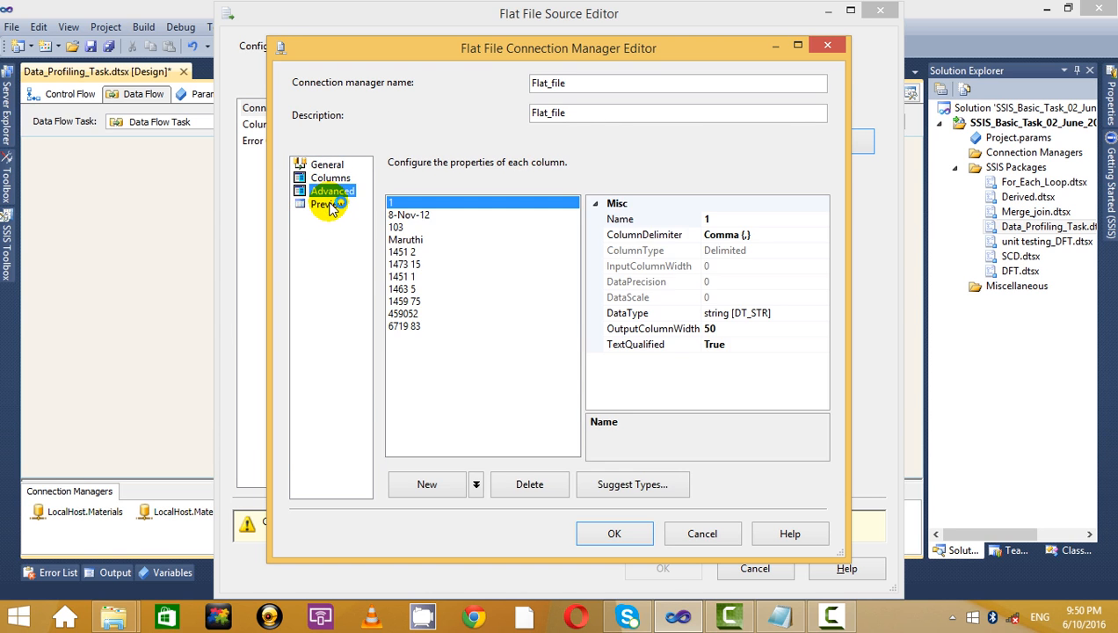
pyautogui.click(332, 207)
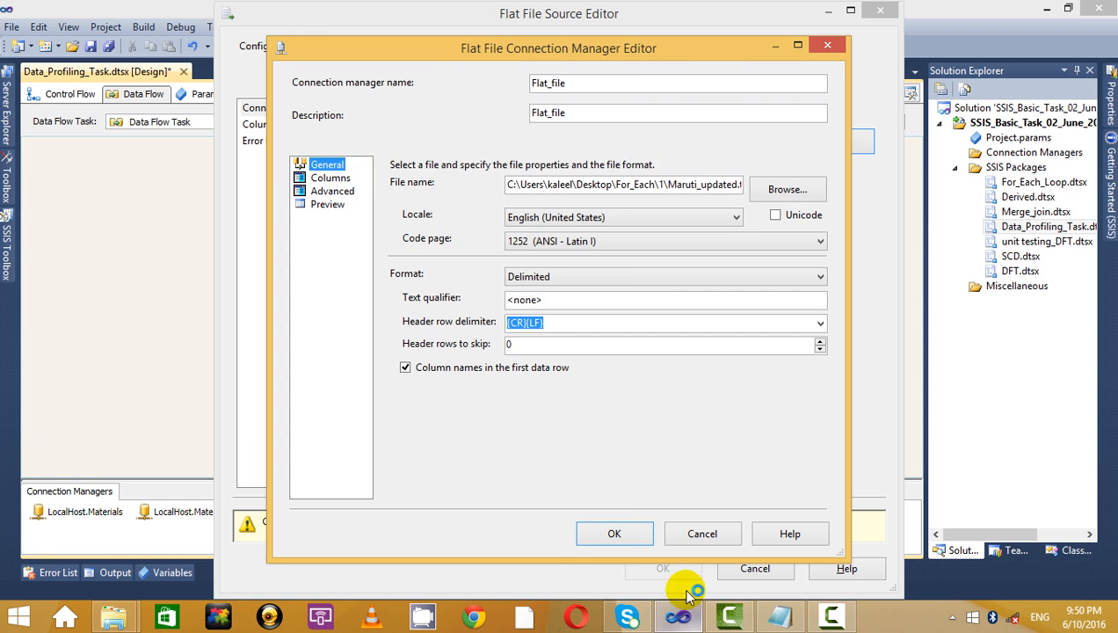
pyautogui.click(614, 529)
pyautogui.click(670, 523)
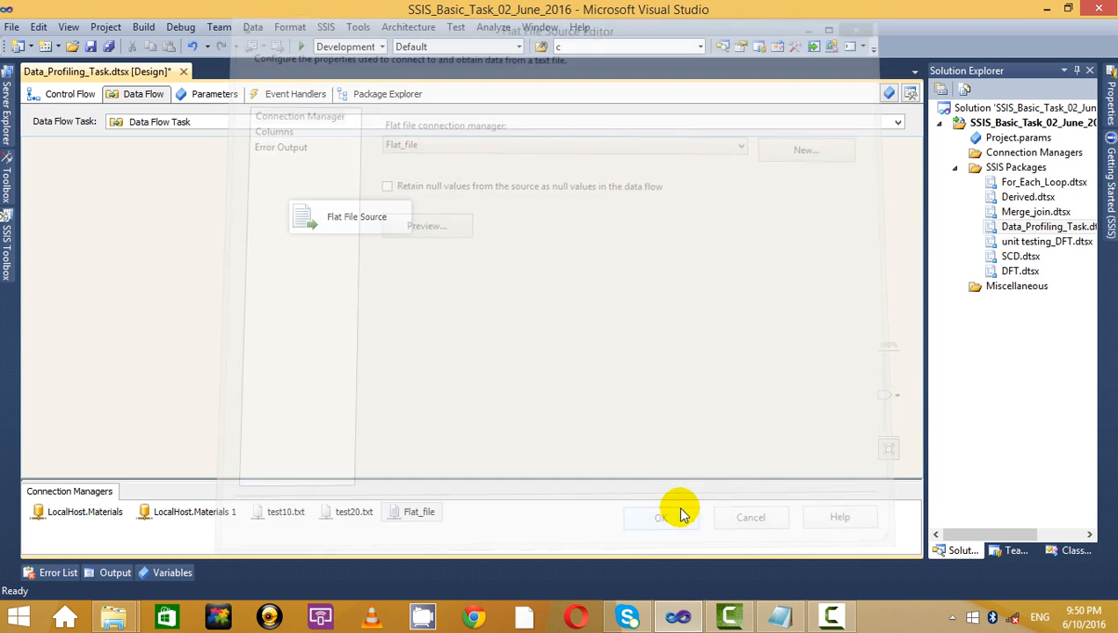
pyautogui.click(77, 92)
pyautogui.doubleClick(323, 175)
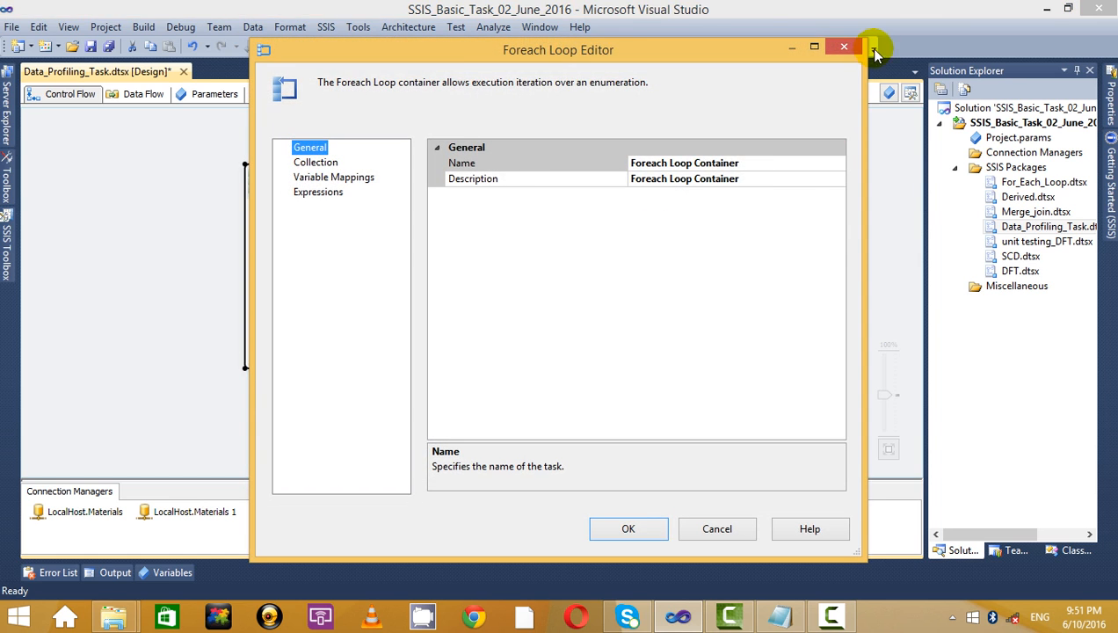
pyautogui.click(845, 44)
# Reopen the Data Flow Task and add a Union All transformation below the Flat File Source.
pyautogui.doubleClick(374, 271)
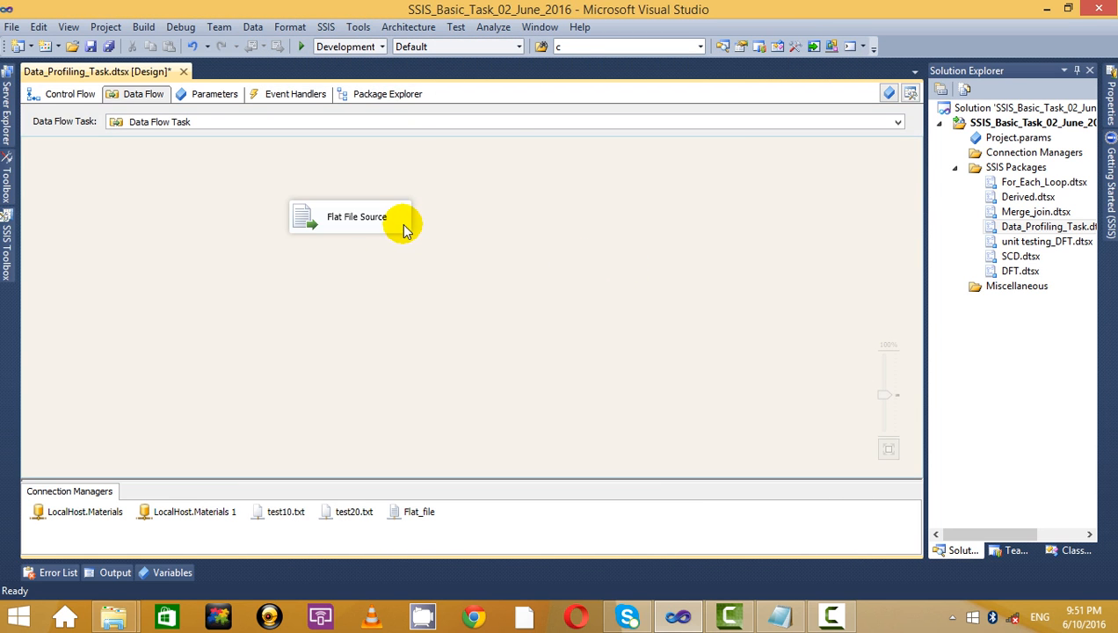
pyautogui.click(7, 250)
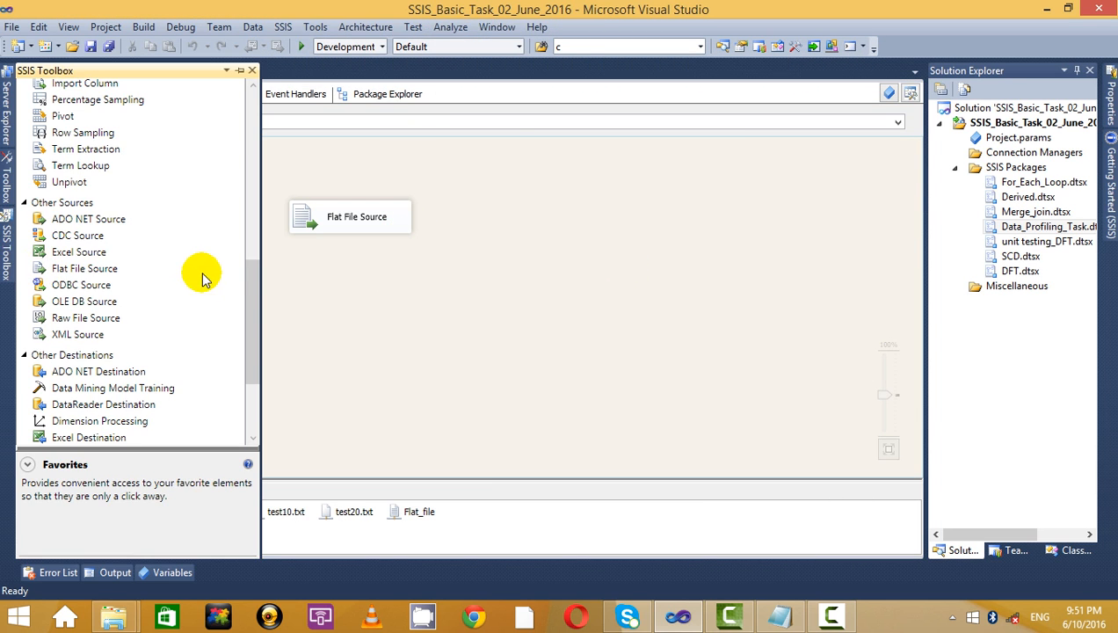
pyautogui.moveTo(245, 312); pyautogui.dragTo(264, 142)
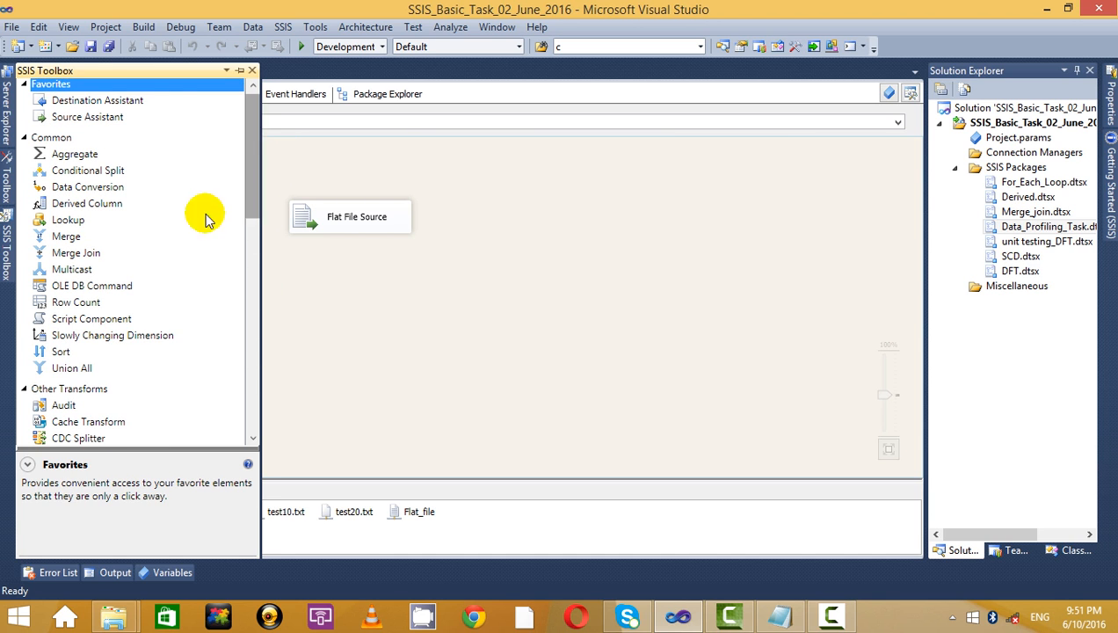
pyautogui.click(72, 368)
pyautogui.moveTo(76, 372); pyautogui.dragTo(453, 308)
# Connect the Flat File Source's output to Union All and enable a data viewer on that path.
pyautogui.click(368, 224)
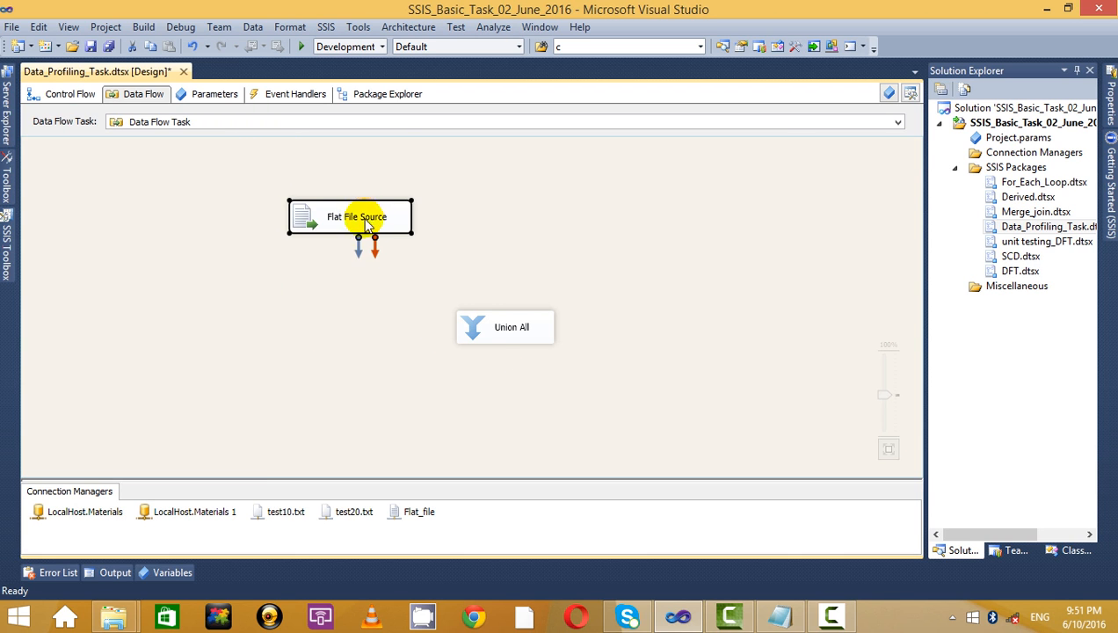
pyautogui.moveTo(359, 249); pyautogui.dragTo(501, 325)
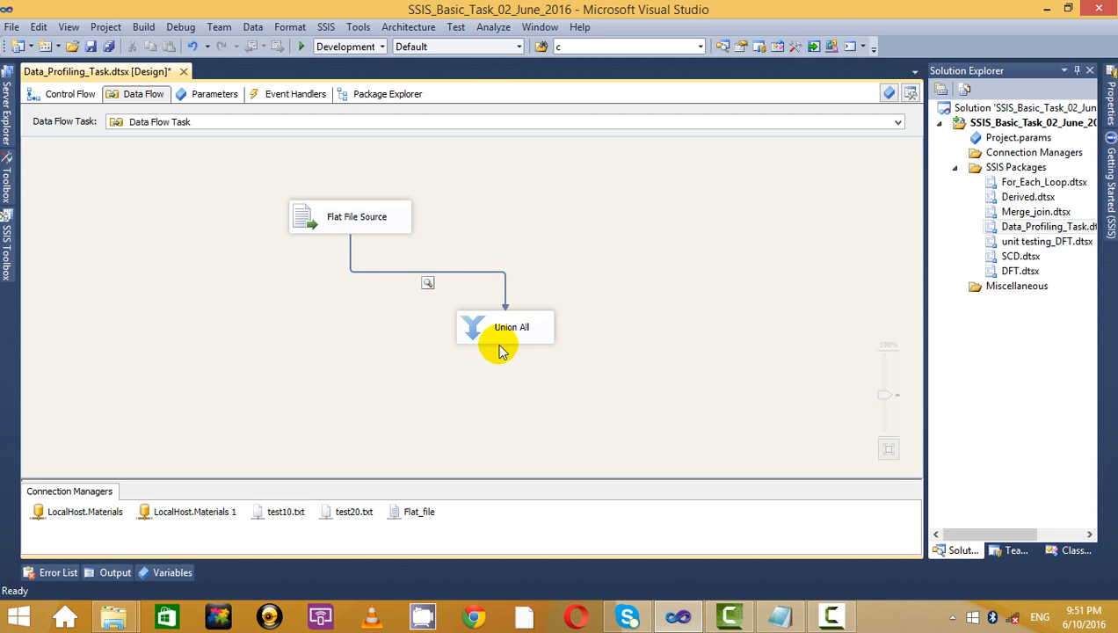
pyautogui.moveTo(577, 335); pyautogui.dragTo(579, 334)
# Return to the control flow, run the package and maximize the Flat File Source Output data viewer.
pyautogui.click(53, 93)
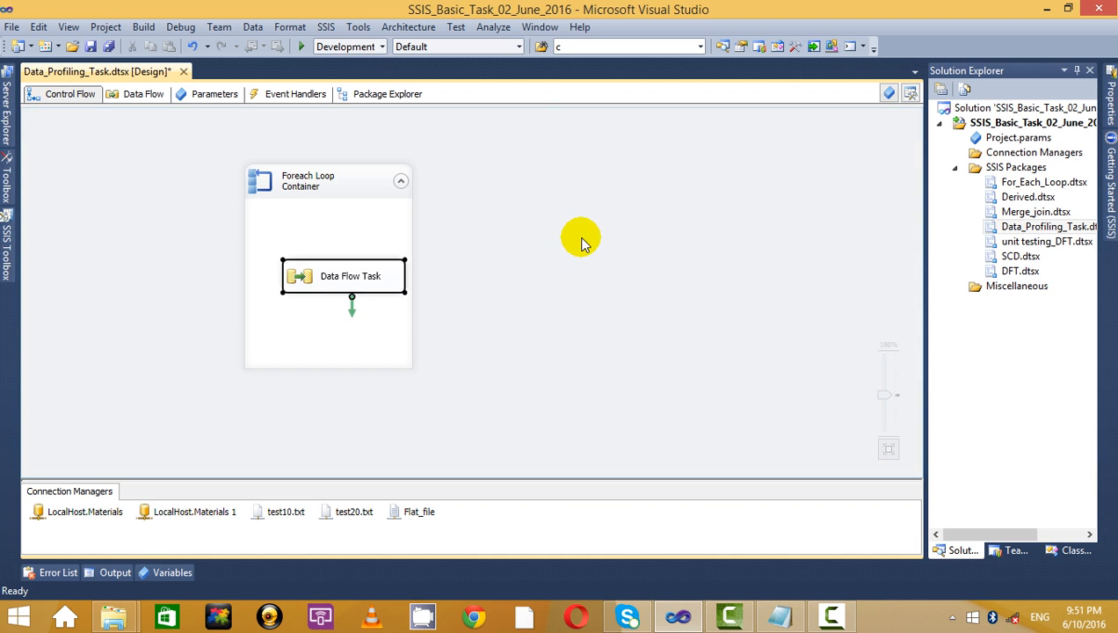
pyautogui.click(302, 47)
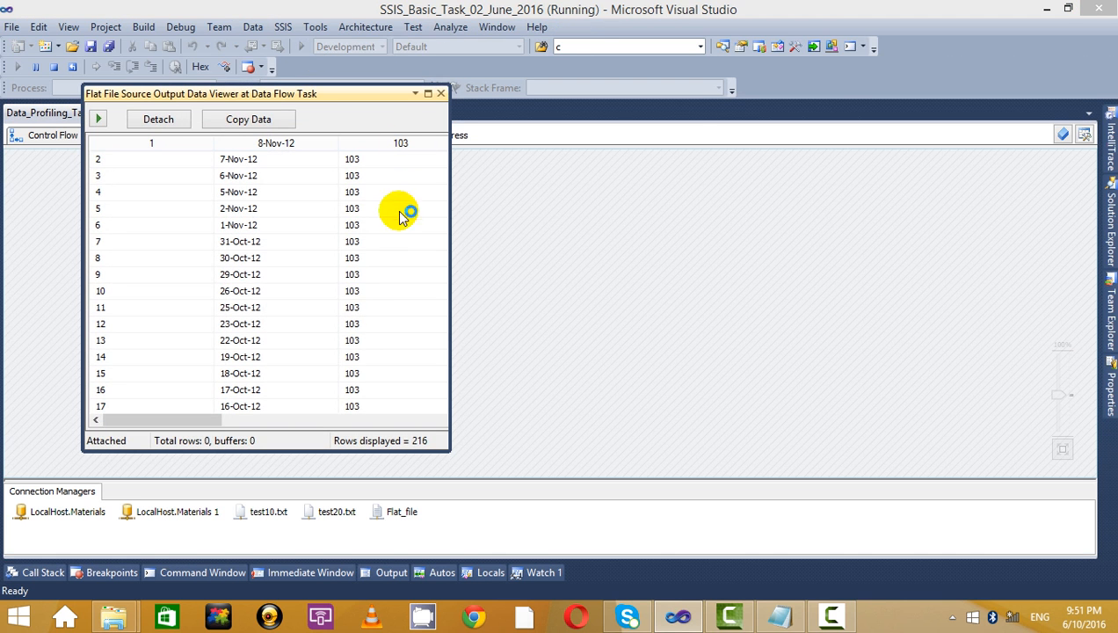
pyautogui.click(428, 93)
# Look through the rows in the data viewer to check which file's data is being read.
pyautogui.click(942, 323)
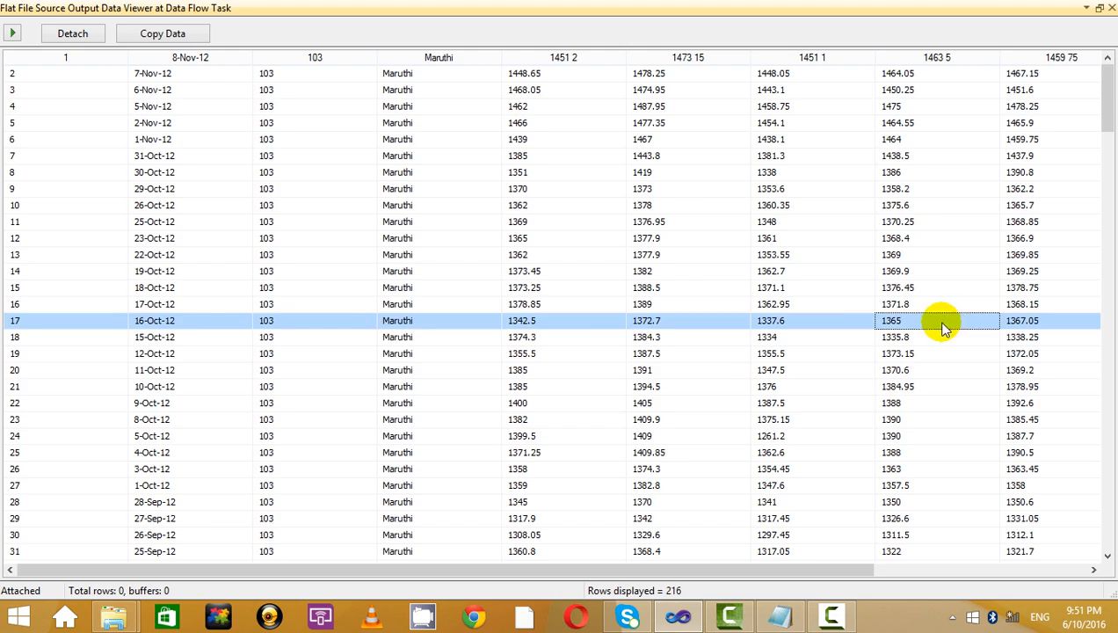
pyautogui.click(474, 271)
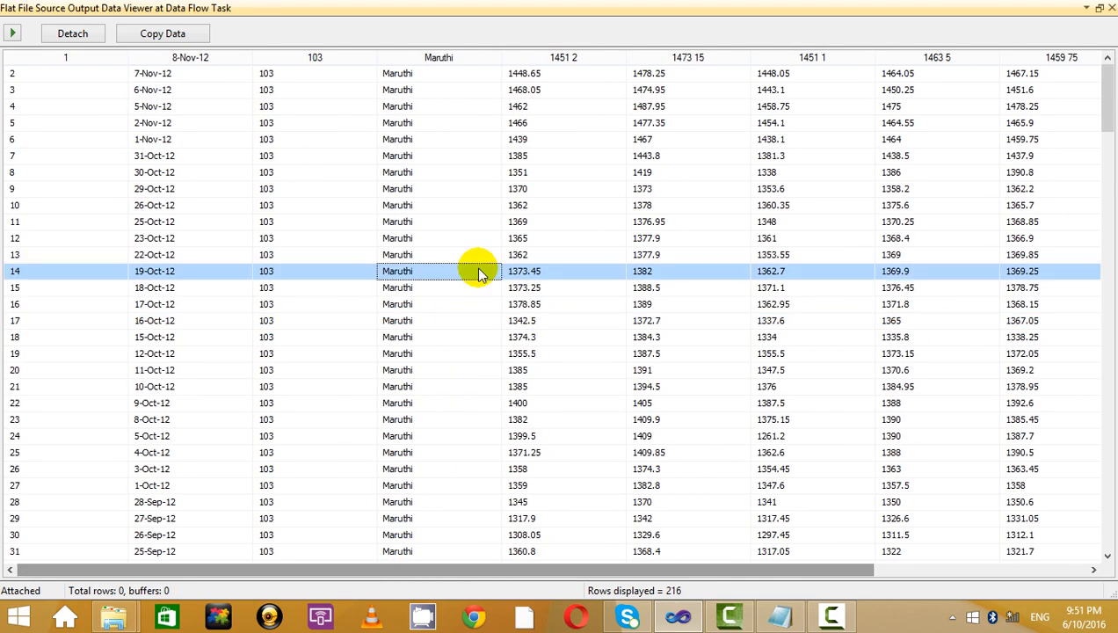
pyautogui.scroll(-8, 482, 333)
pyautogui.scroll(-17, 466, 413)
pyautogui.scroll(20, 462, 420)
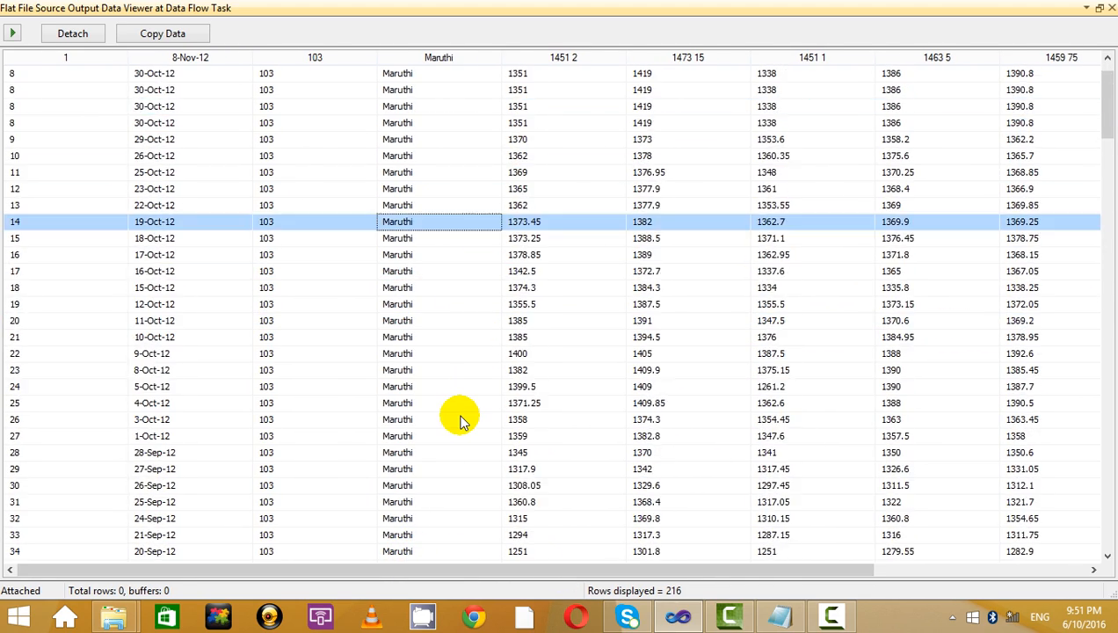
pyautogui.scroll(-9, 440, 465)
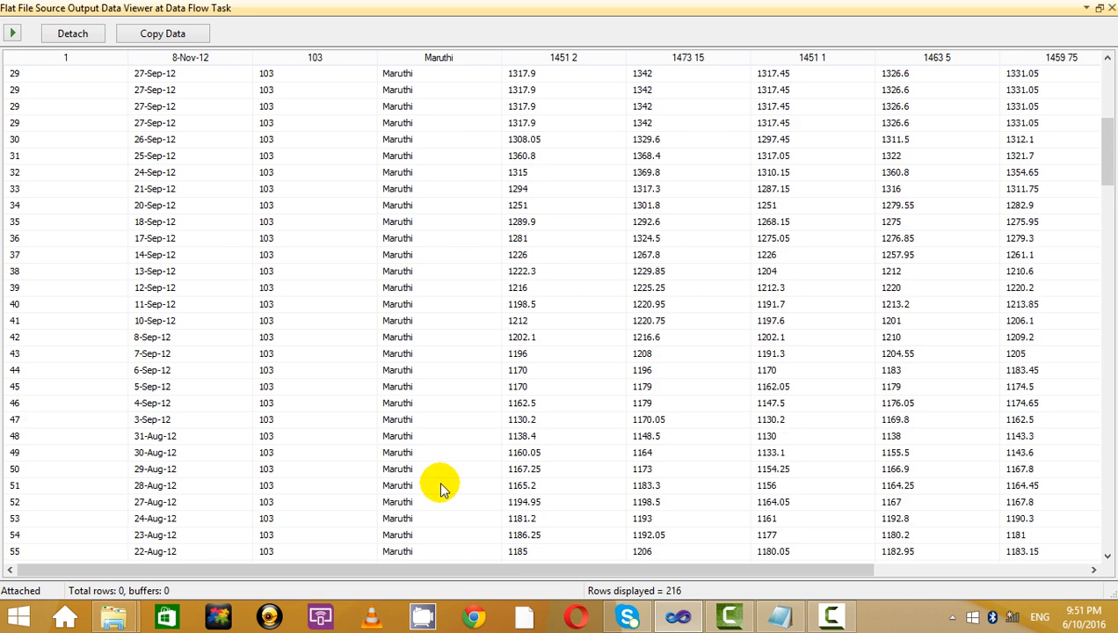
pyautogui.scroll(4, 439, 479)
# Continue the paused data flow from the data viewer and scan the rows of the following loop iteration.
pyautogui.click(12, 34)
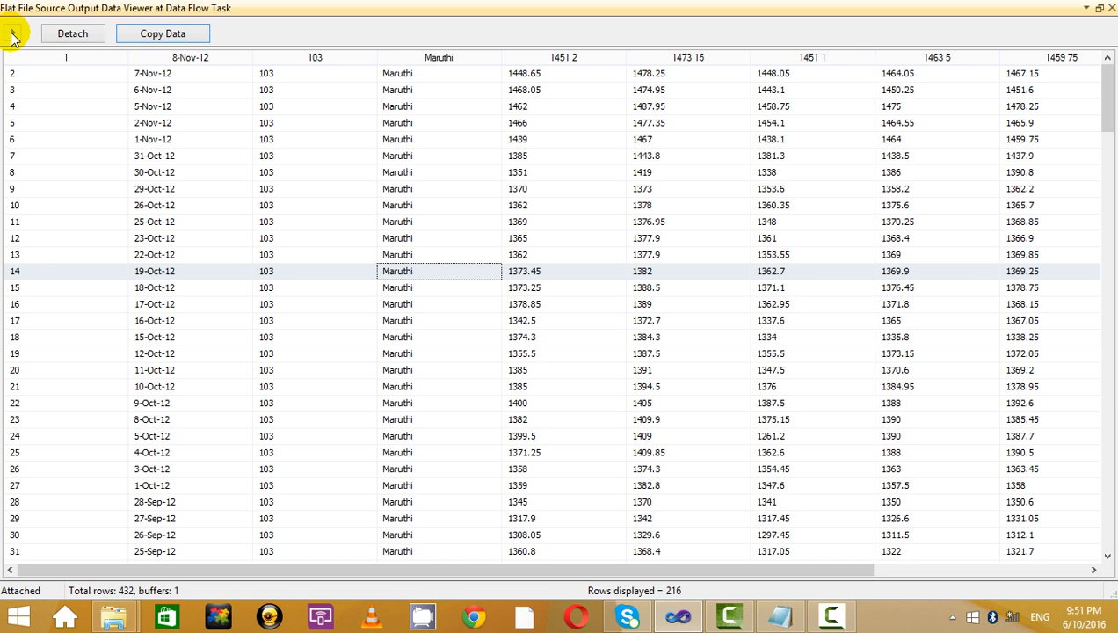
pyautogui.scroll(-20, 458, 245)
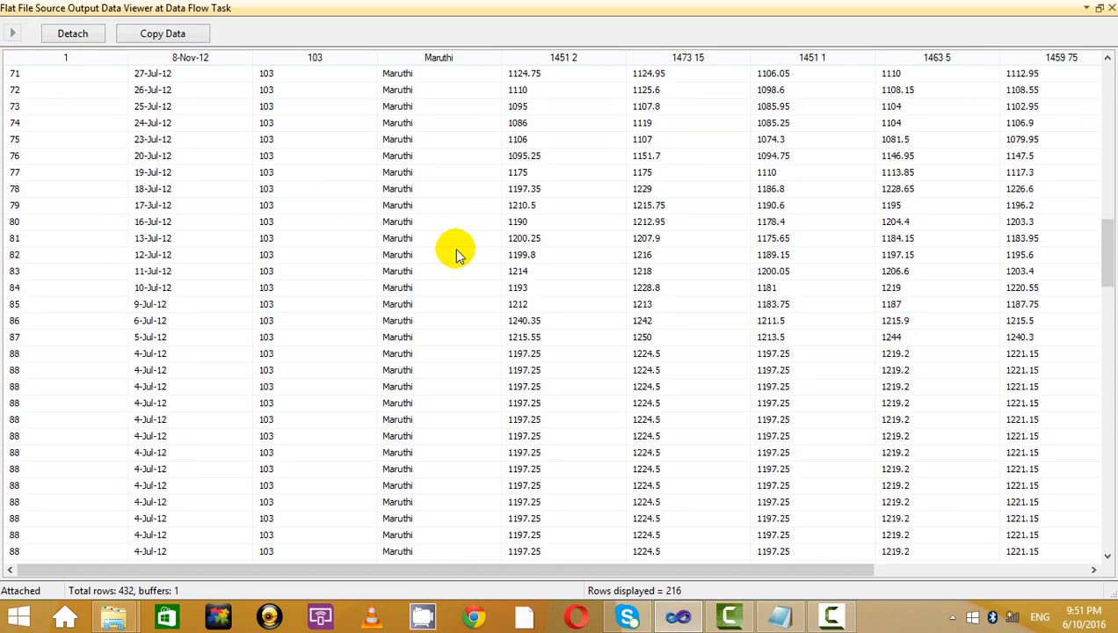
pyautogui.scroll(-20, 455, 253)
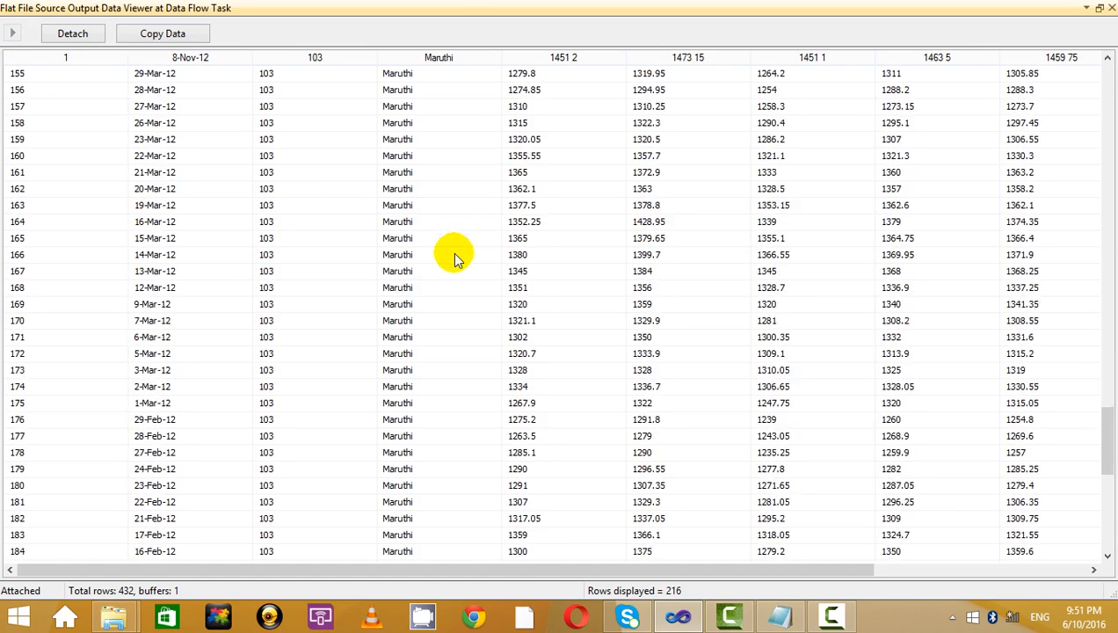
# Close the data viewer and stop debugging the package.
pyautogui.click(1111, 7)
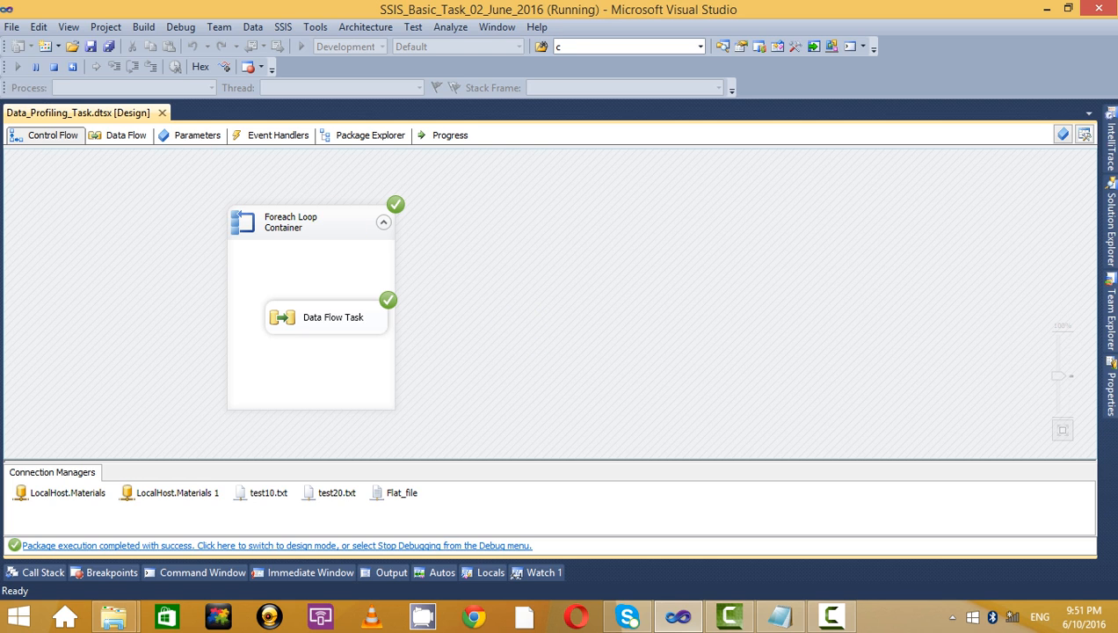
pyautogui.click(56, 67)
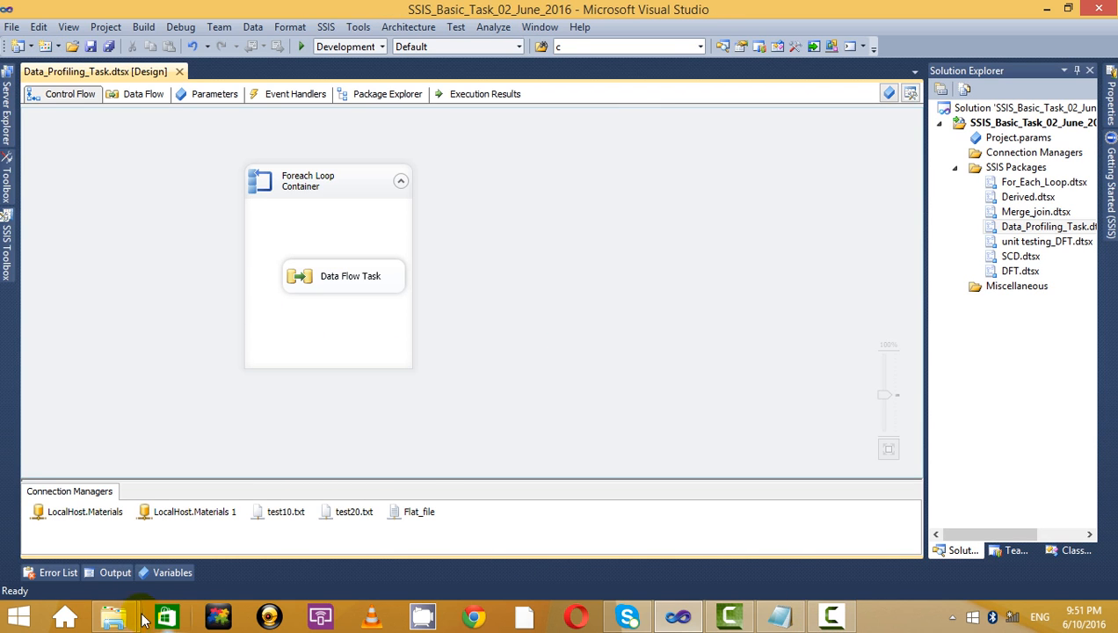
# Inspect the contents of BHEL_updated.txt from File Explorer in Notepad, close it and return to Visual Studio.
pyautogui.moveTo(141, 619)
pyautogui.click(319, 518)
pyautogui.click(241, 107)
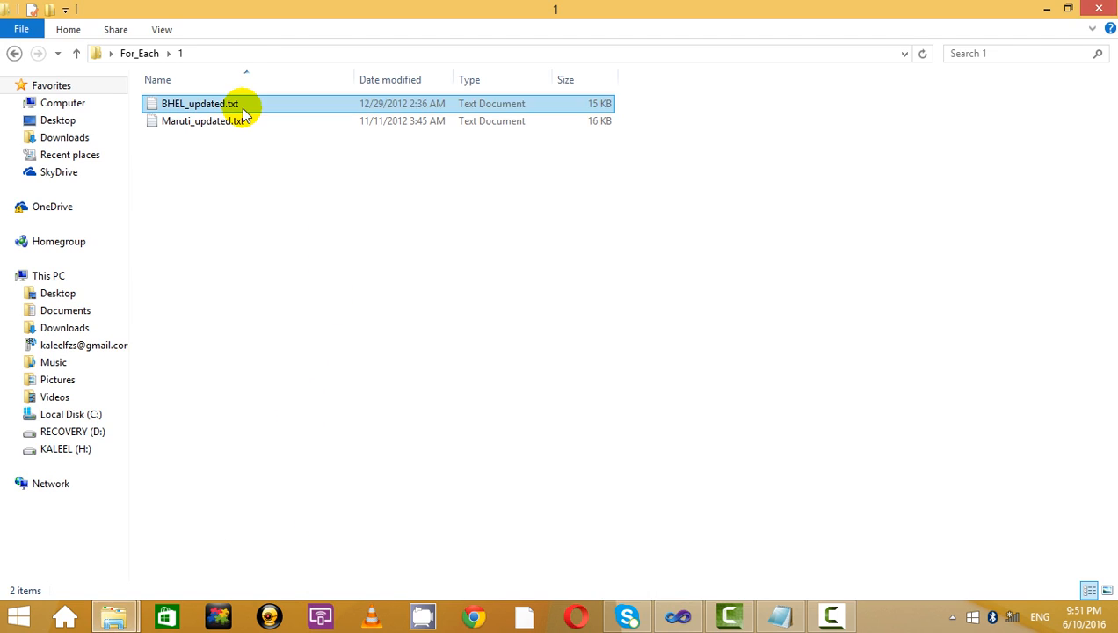
pyautogui.doubleClick(241, 107)
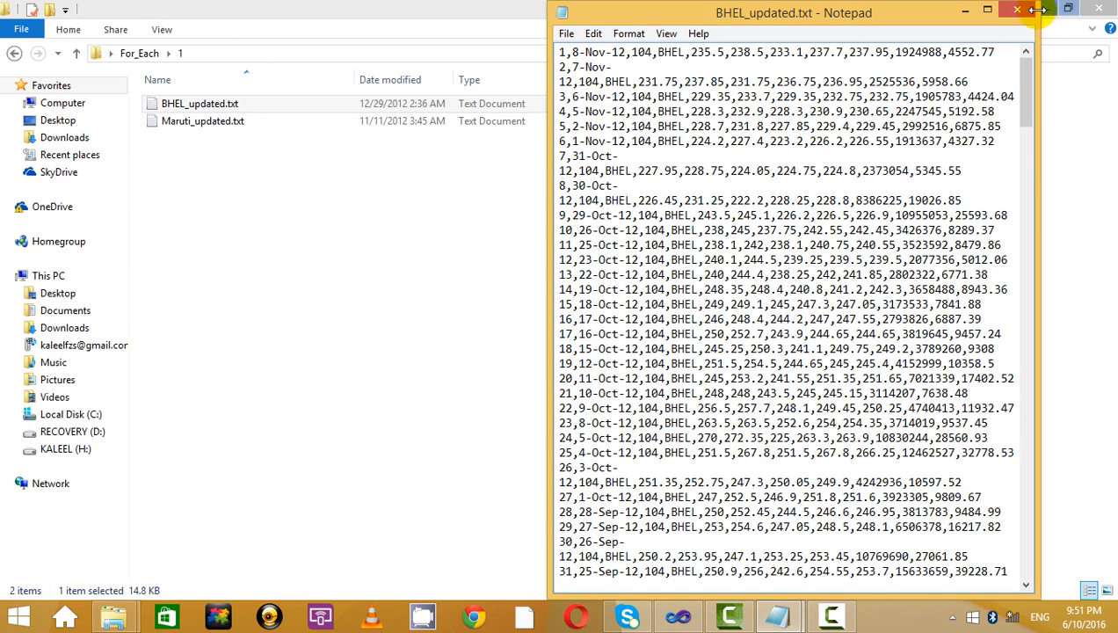
pyautogui.click(1028, 9)
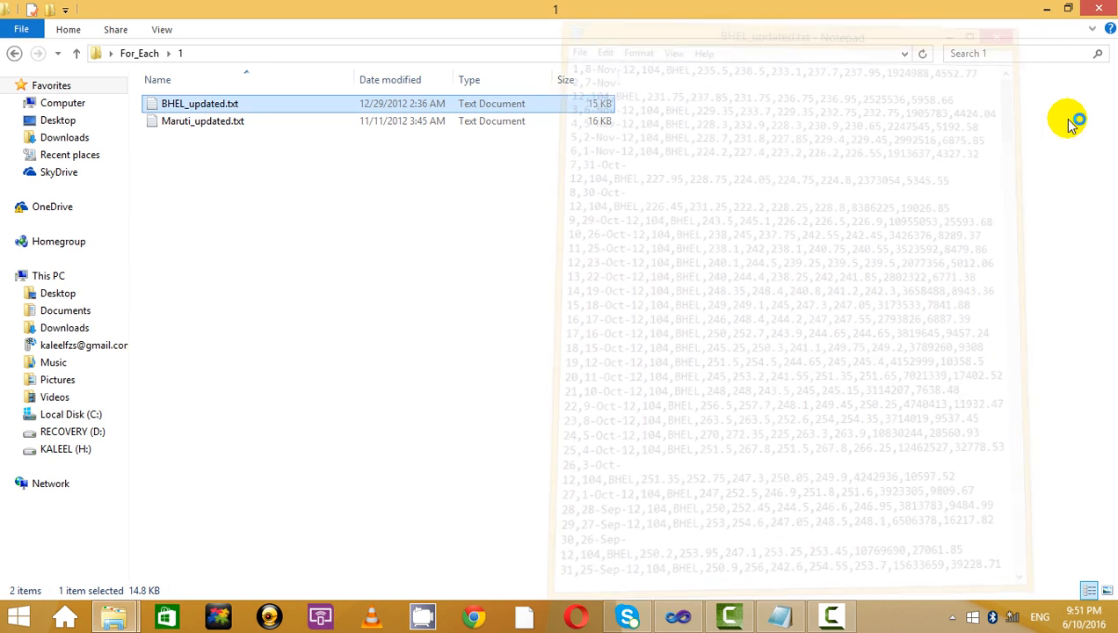
pyautogui.click(1045, 9)
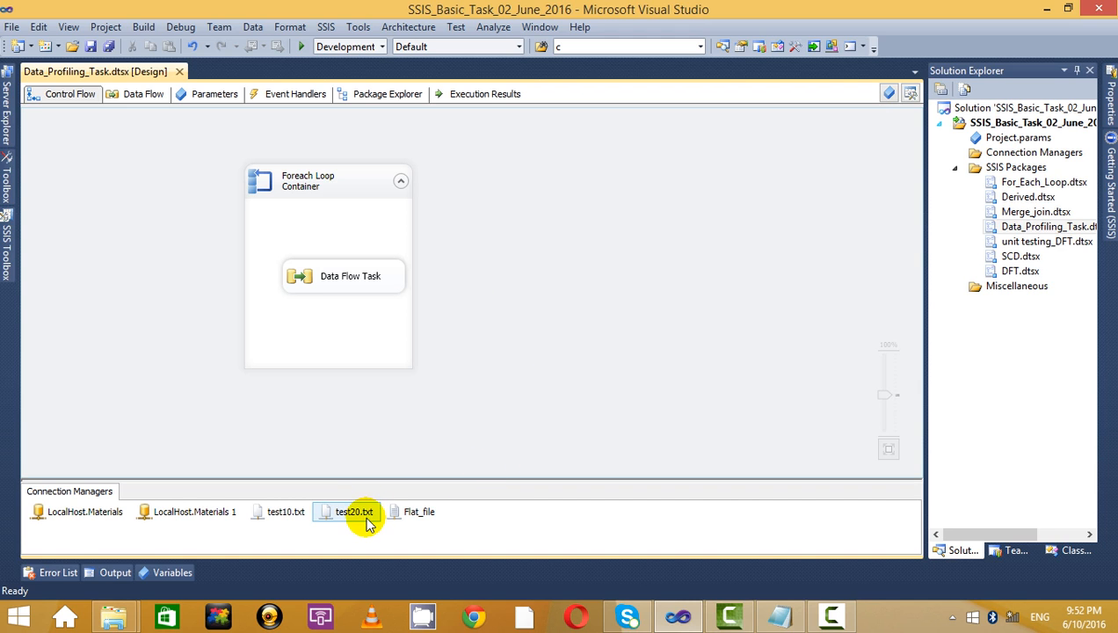
pyautogui.click(211, 518)
pyautogui.rightClick(92, 518)
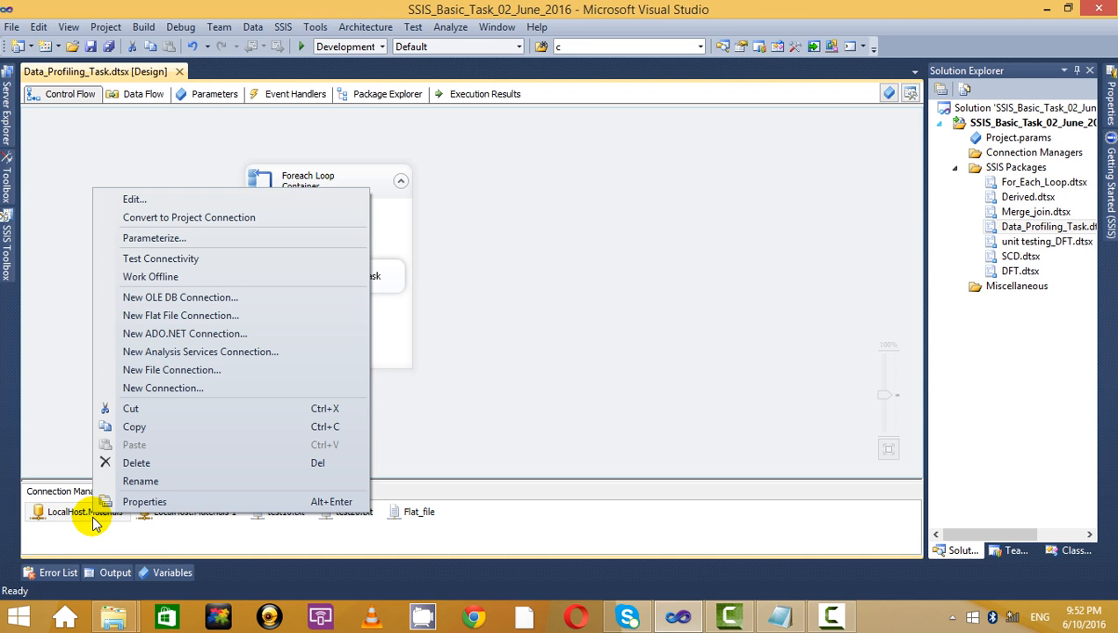
pyautogui.click(193, 523)
pyautogui.click(272, 514)
pyautogui.click(332, 515)
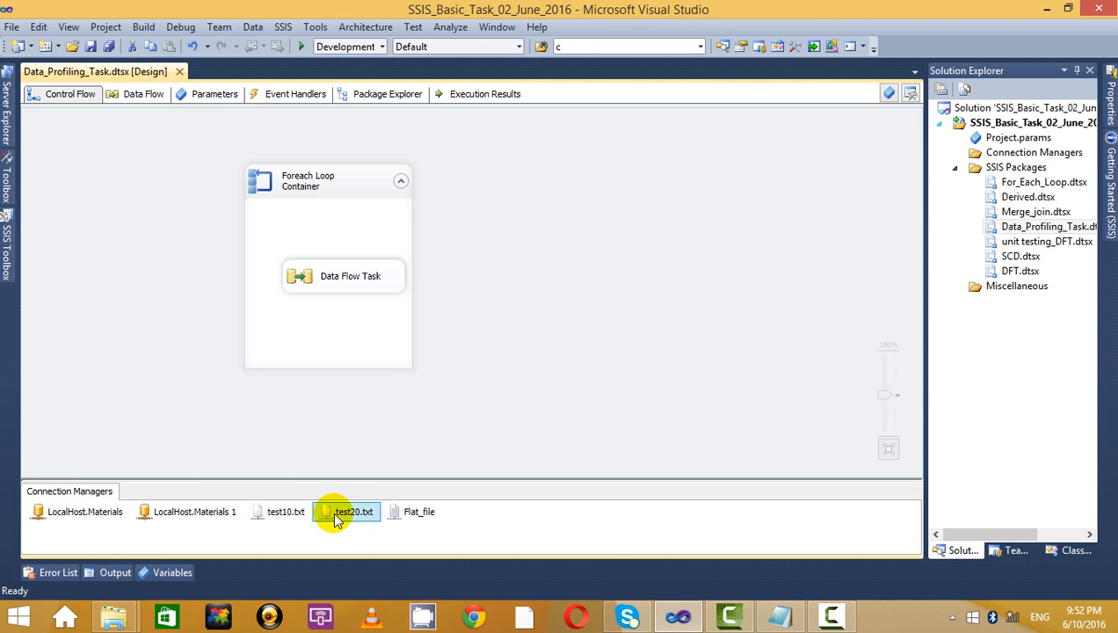
pyautogui.click(235, 512)
pyautogui.click(288, 517)
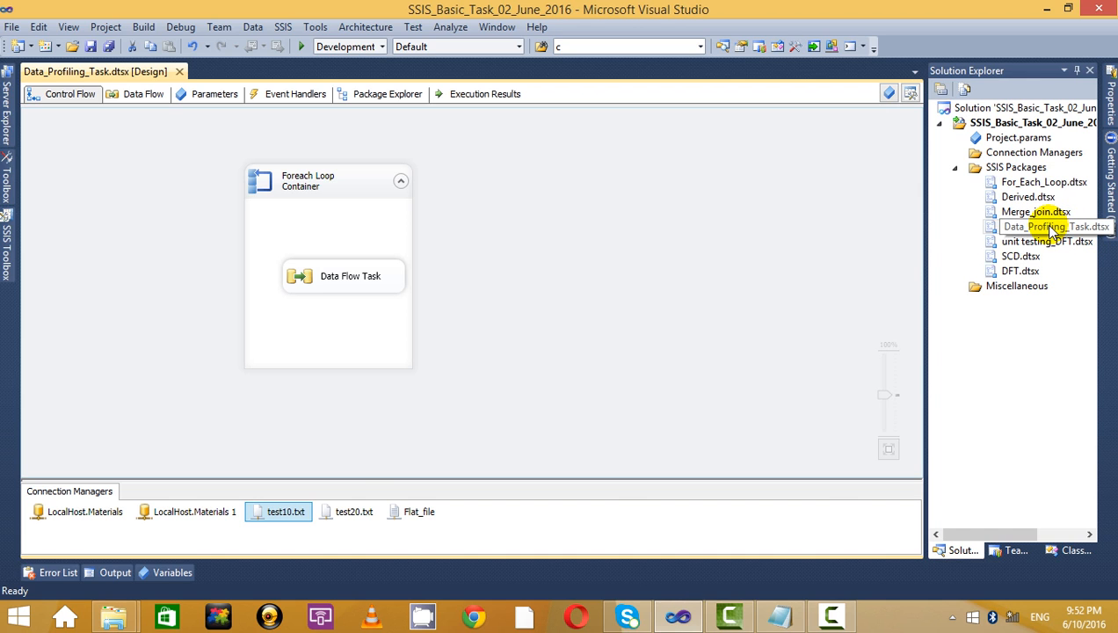
pyautogui.click(121, 512)
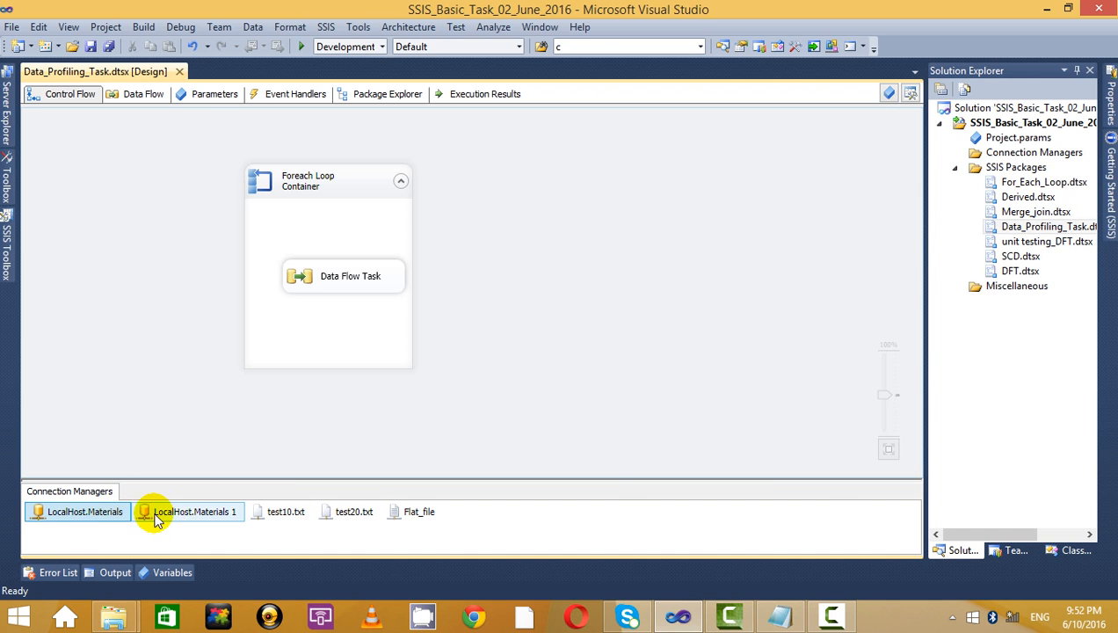
pyautogui.click(180, 515)
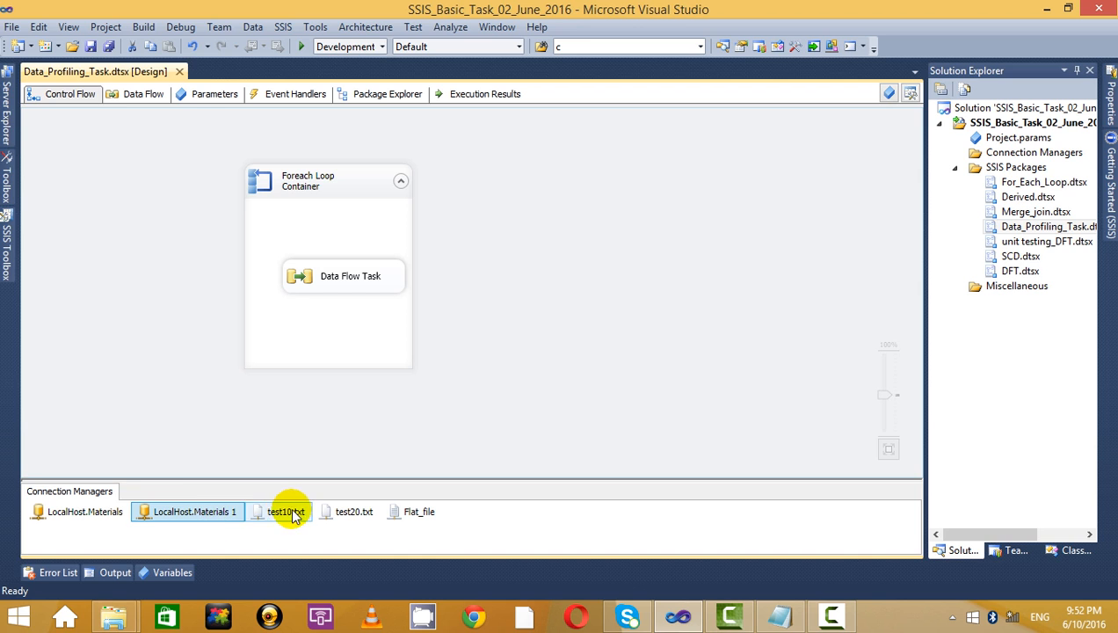
# Delete the LocalHost.Materials and LocalHost.Materials 1 connection managers from the package.
pyautogui.click(109, 514)
pyautogui.rightClick(109, 514)
pyautogui.click(176, 450)
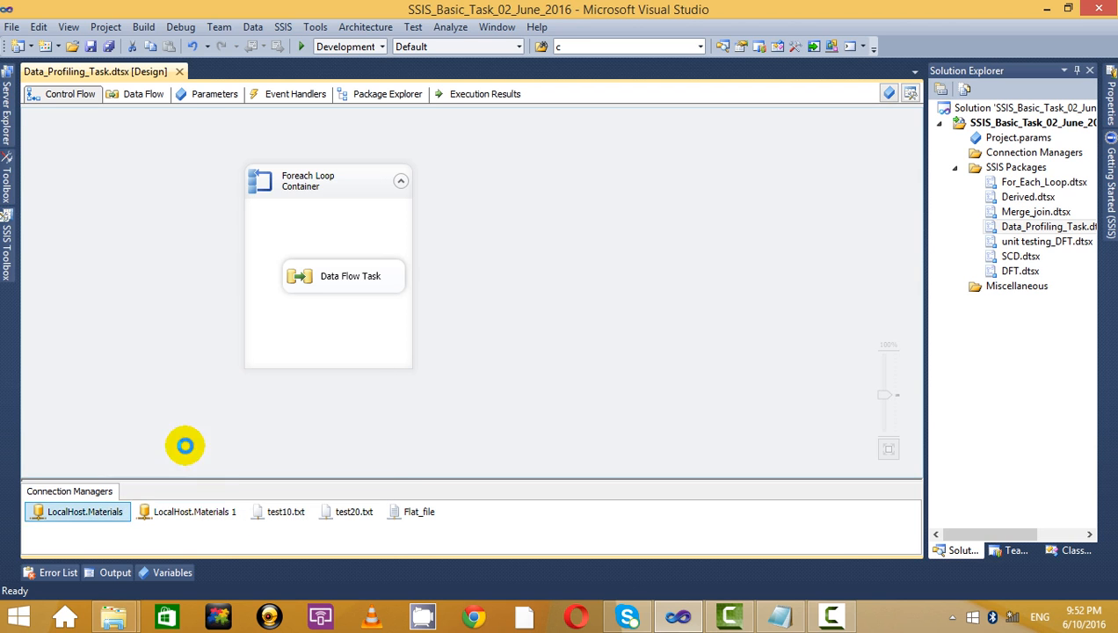
pyautogui.rightClick(127, 518)
pyautogui.click(195, 457)
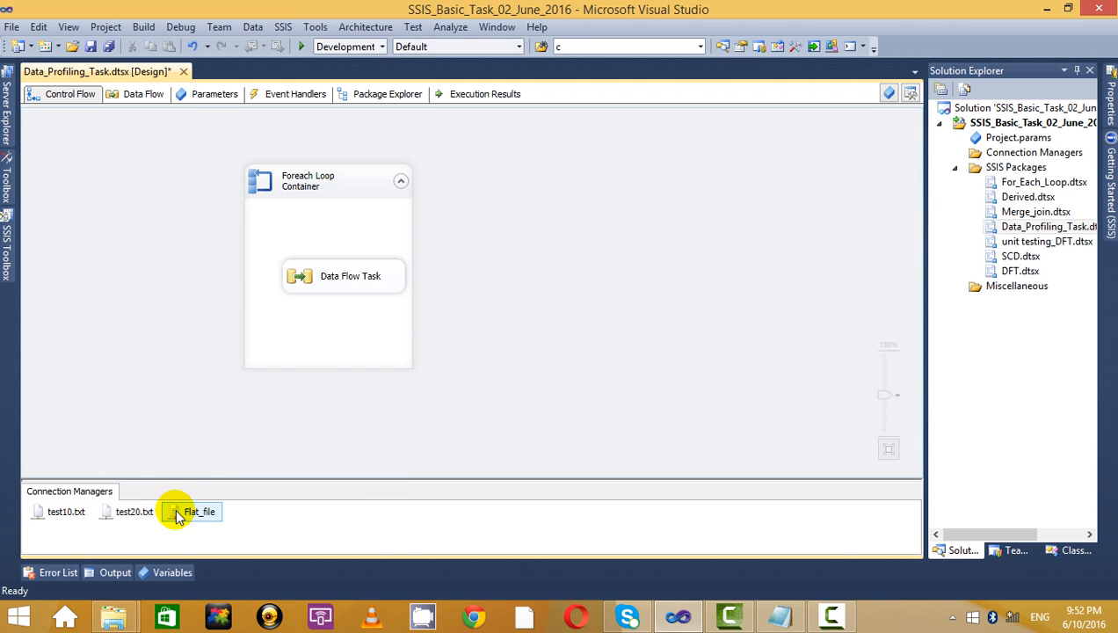
# Delete the test10.txt and test20.txt connection managers from the package.
pyautogui.rightClick(74, 513)
pyautogui.click(145, 462)
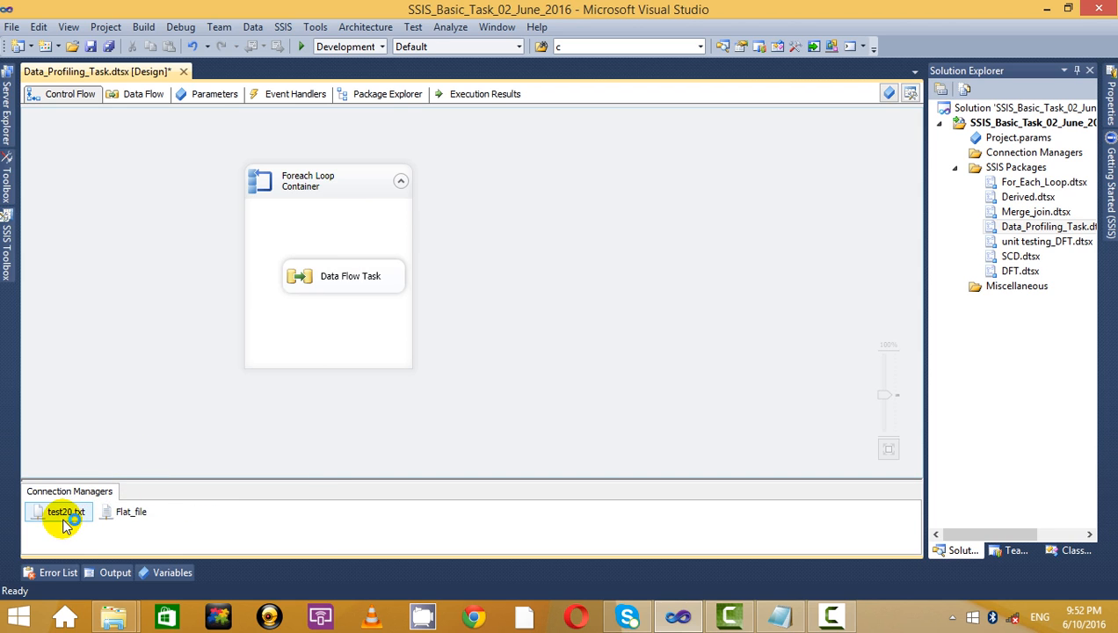
pyautogui.rightClick(63, 514)
pyautogui.click(136, 464)
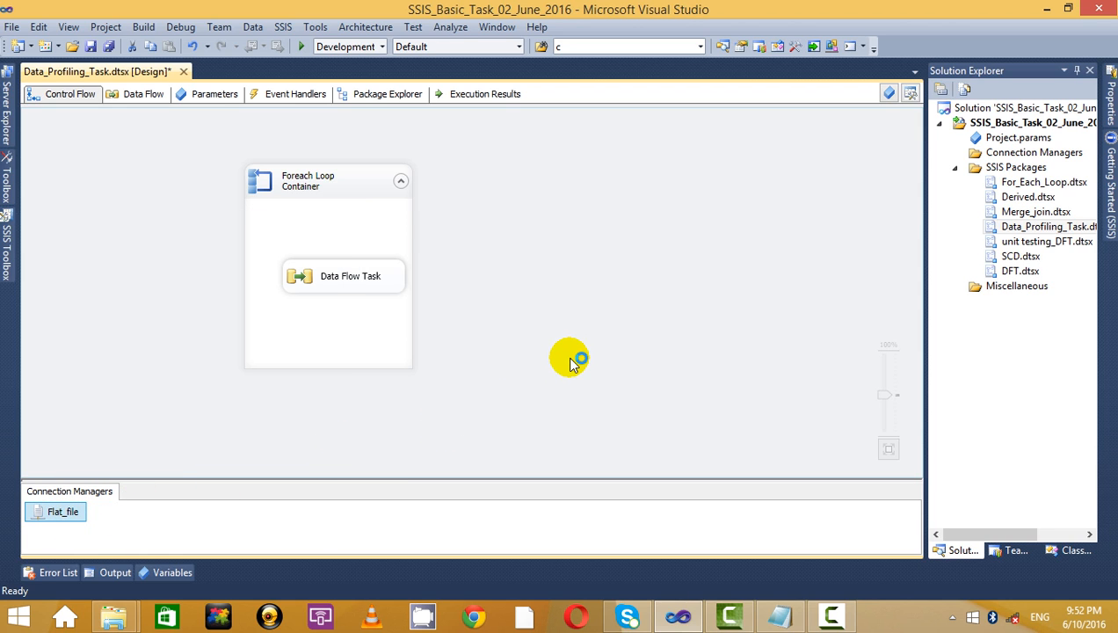
pyautogui.click(64, 512)
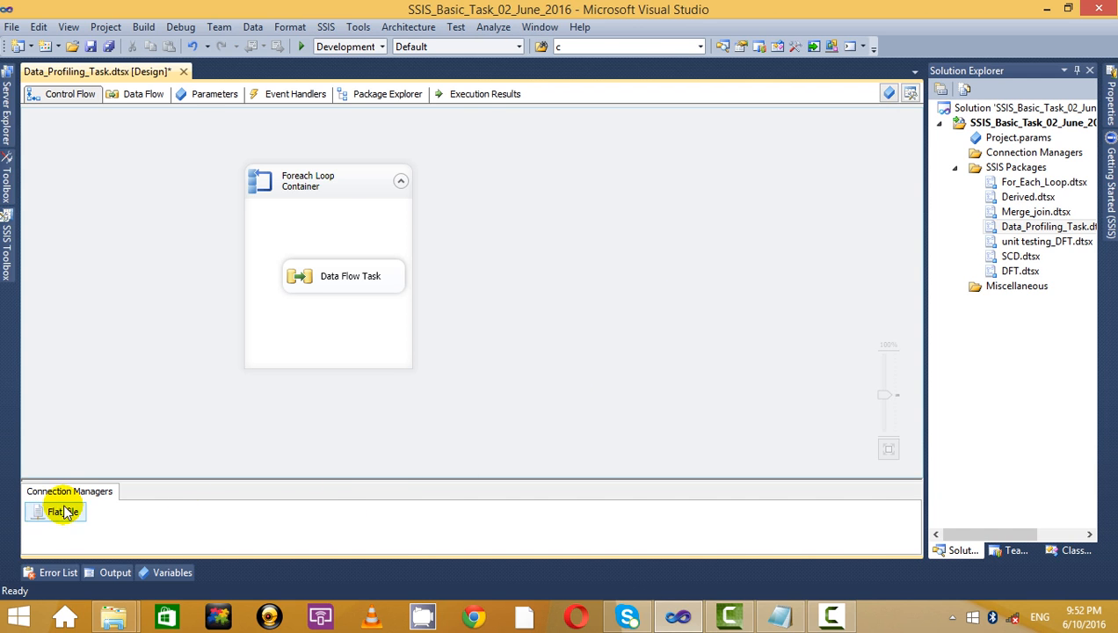
pyautogui.rightClick(75, 519)
pyautogui.click(648, 372)
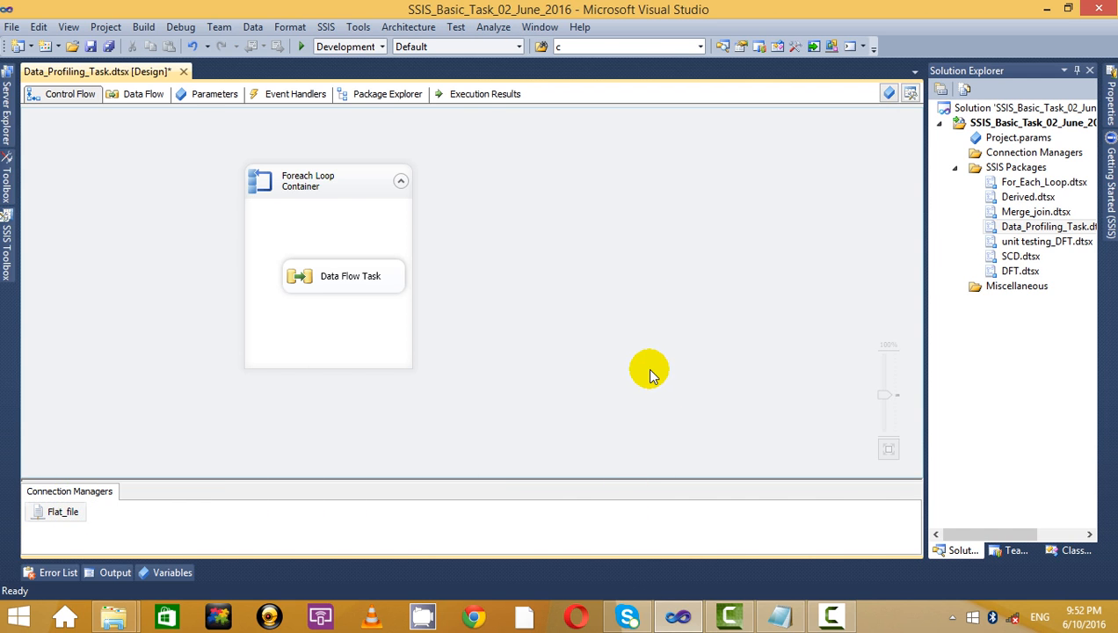
pyautogui.rightClick(50, 520)
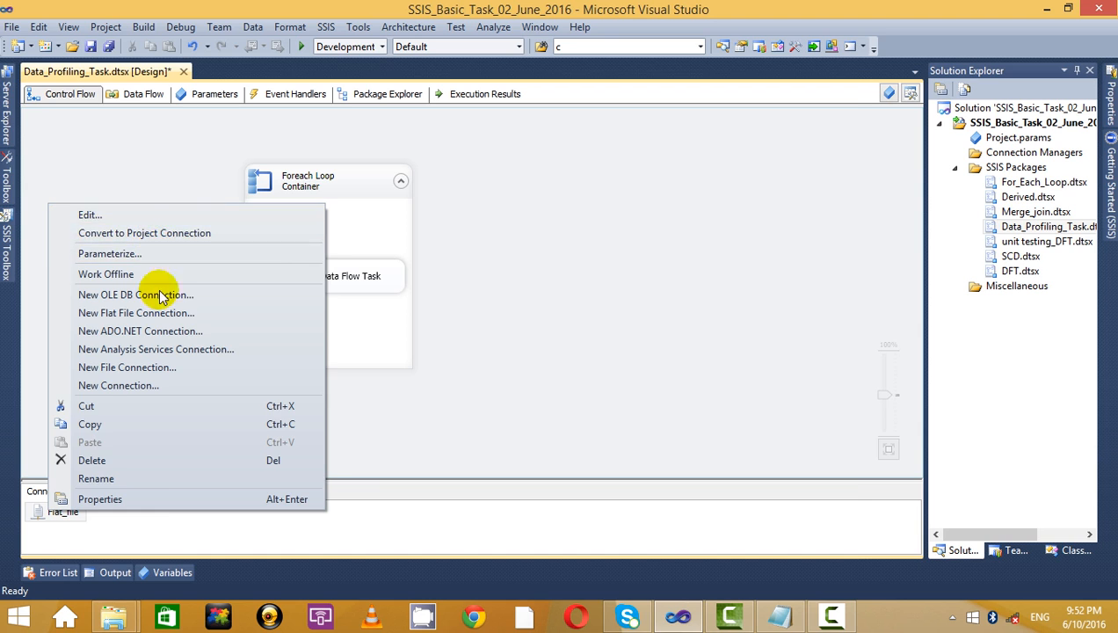
pyautogui.click(162, 499)
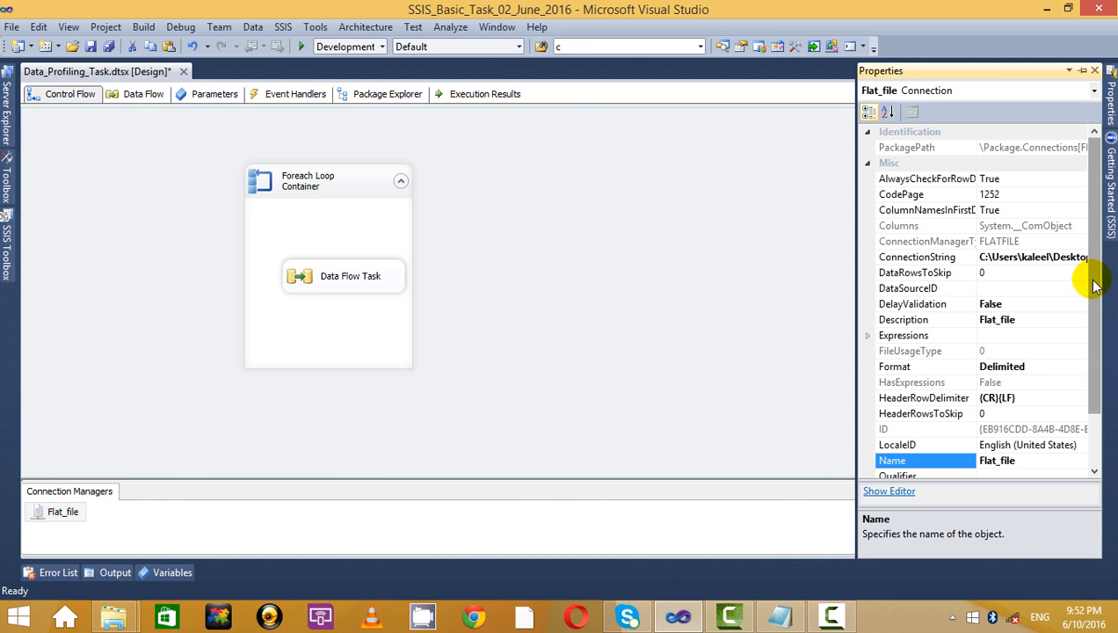
pyautogui.scroll(-1, 1094, 301)
pyautogui.scroll(-1, 1094, 301)
pyautogui.click(905, 288)
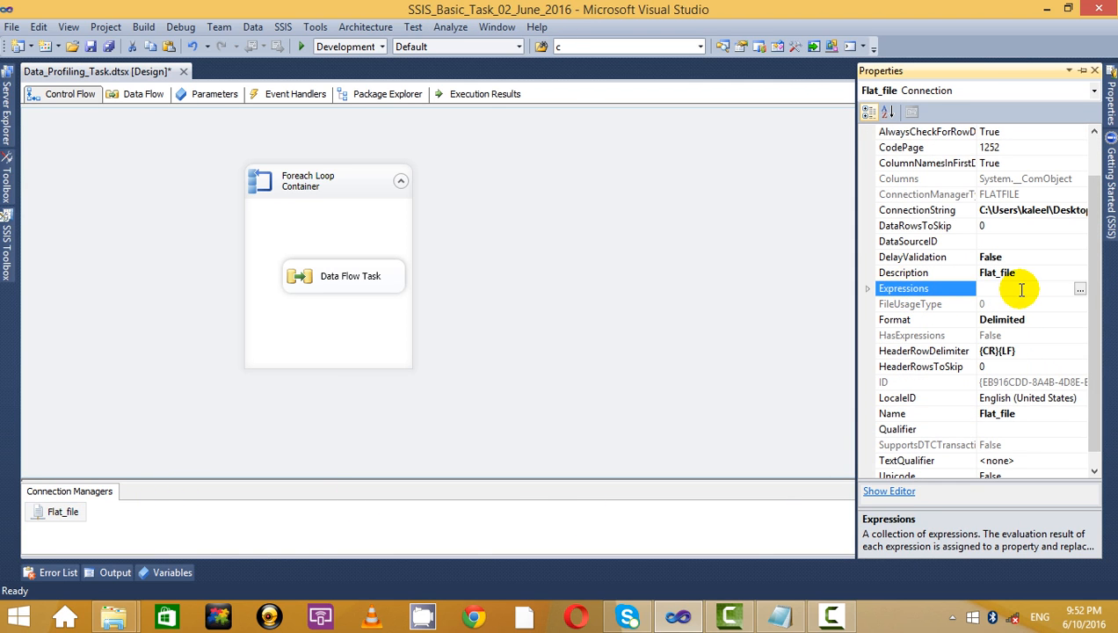
pyautogui.click(1080, 288)
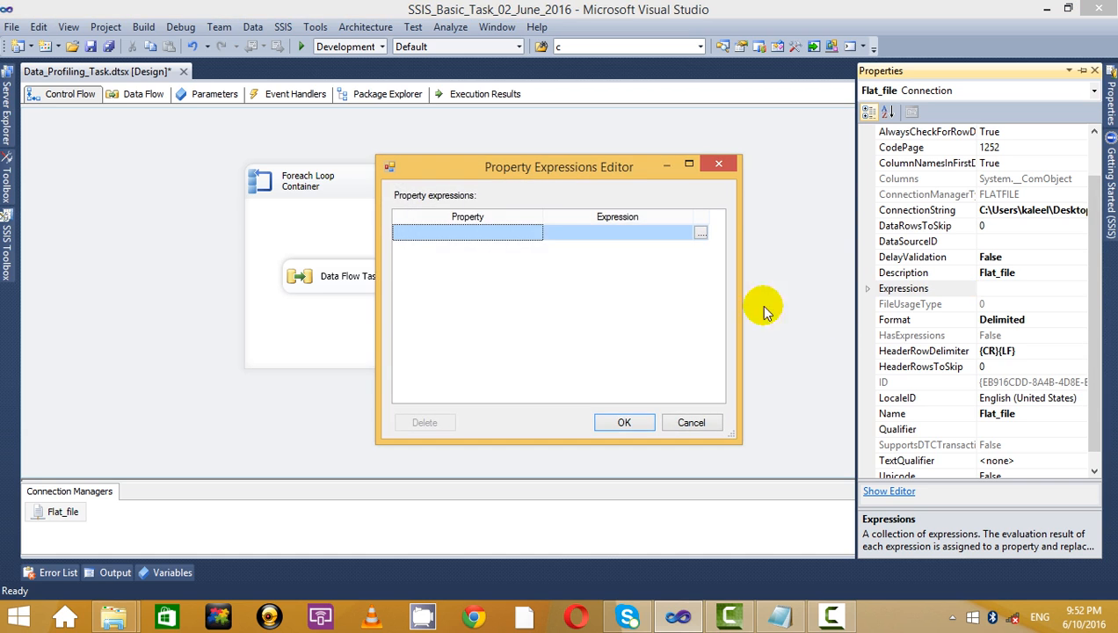
pyautogui.click(527, 231)
pyautogui.click(536, 232)
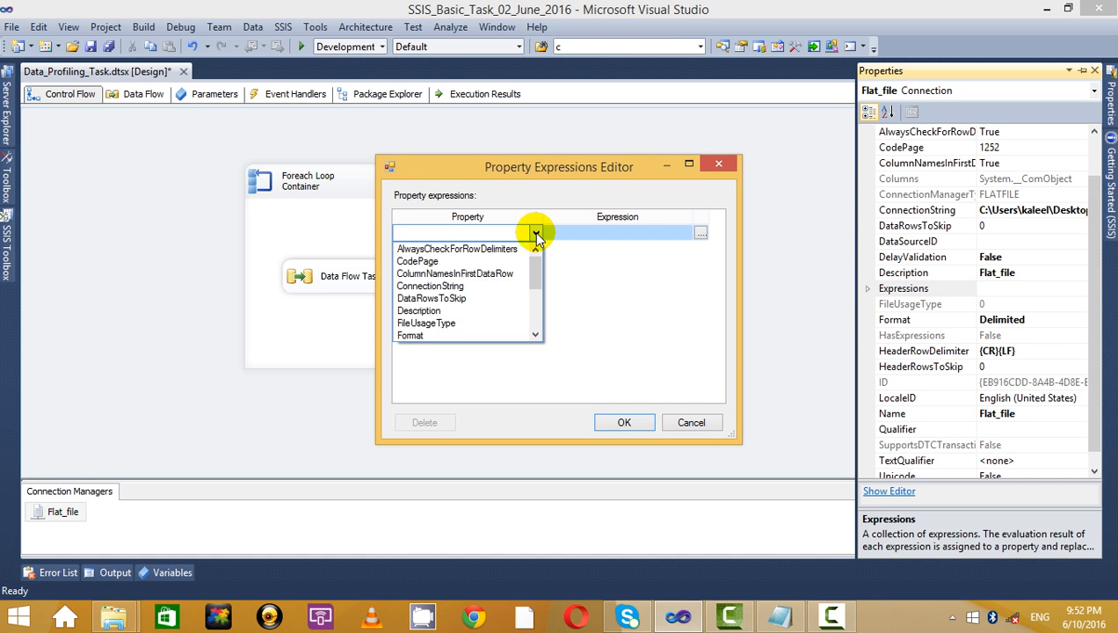
pyautogui.click(467, 290)
pyautogui.click(701, 232)
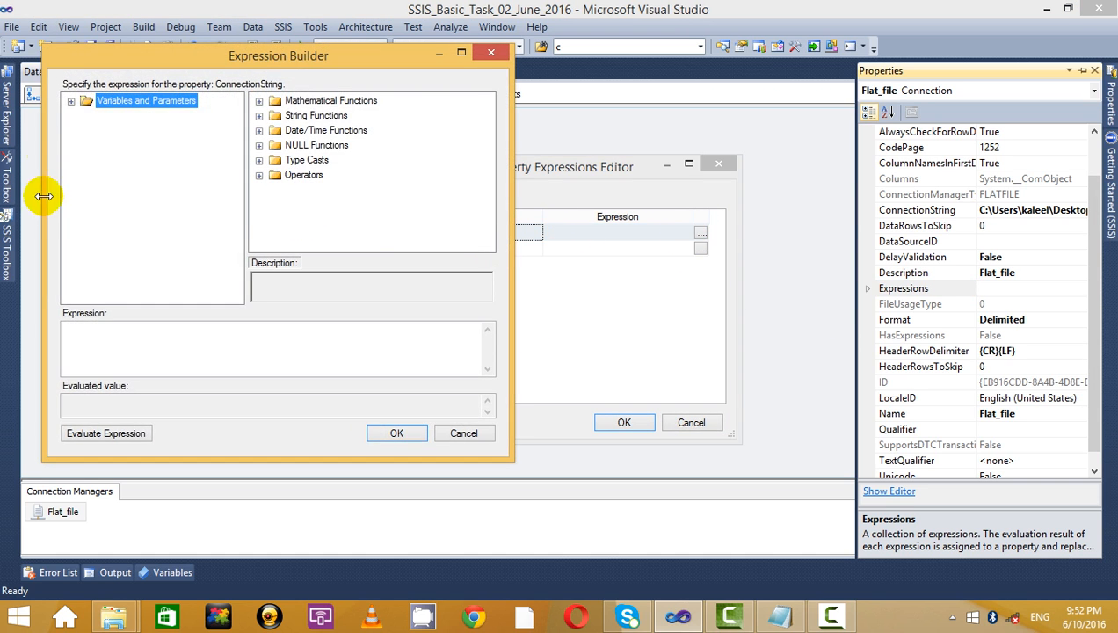
pyautogui.click(71, 101)
pyautogui.click(144, 132)
pyautogui.moveTo(149, 132); pyautogui.dragTo(184, 350)
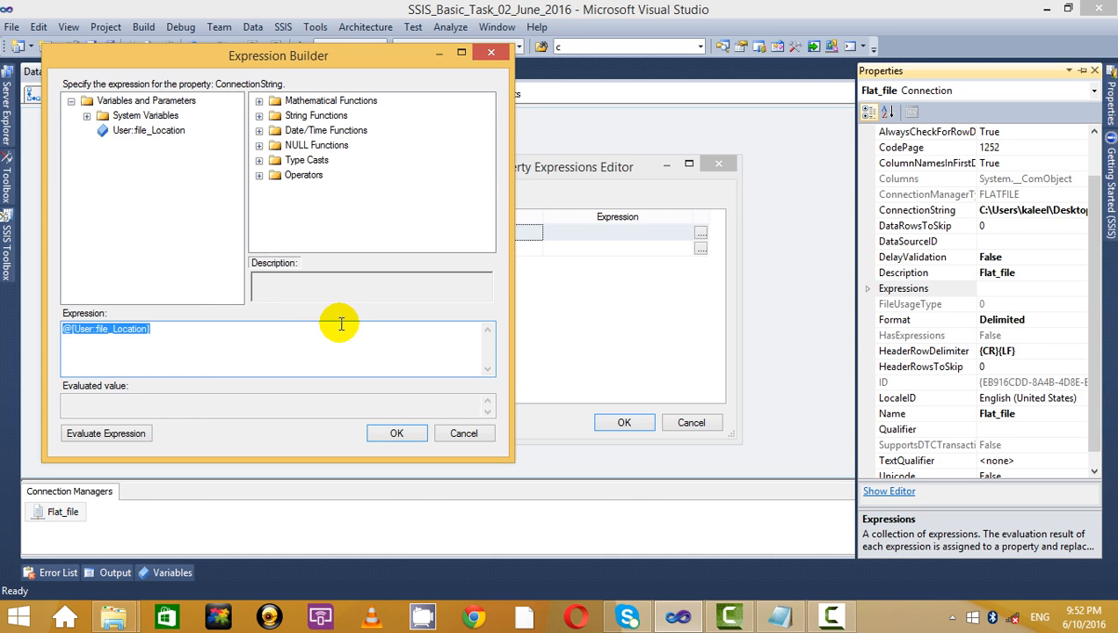
pyautogui.click(492, 53)
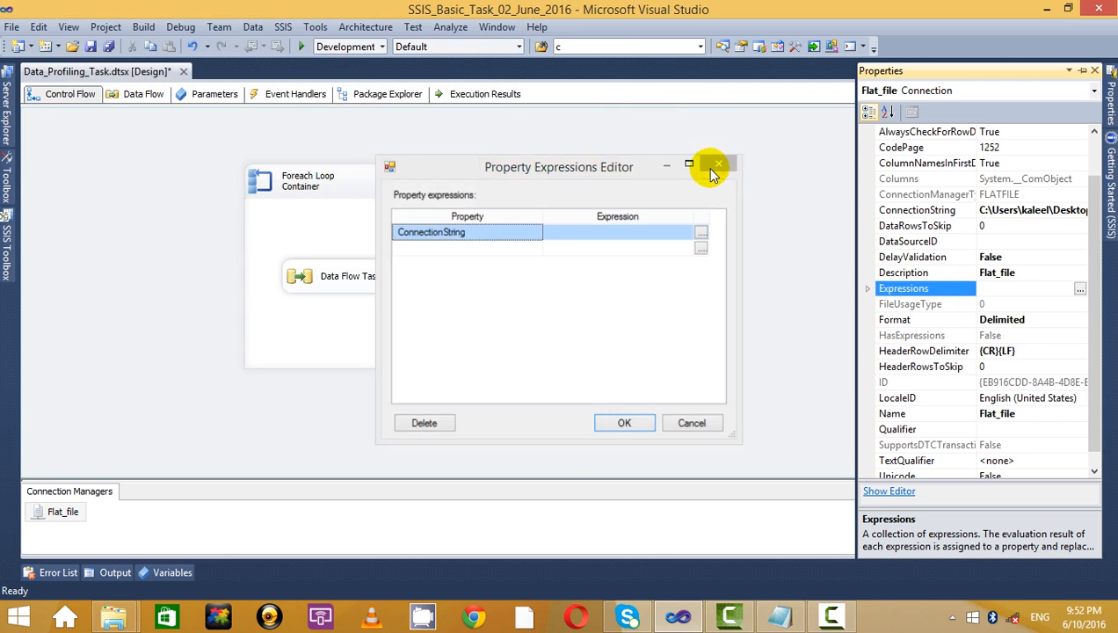
pyautogui.click(714, 165)
# Review the Foreach Loop Container's collection settings and variable mappings, then close its editor.
pyautogui.doubleClick(324, 180)
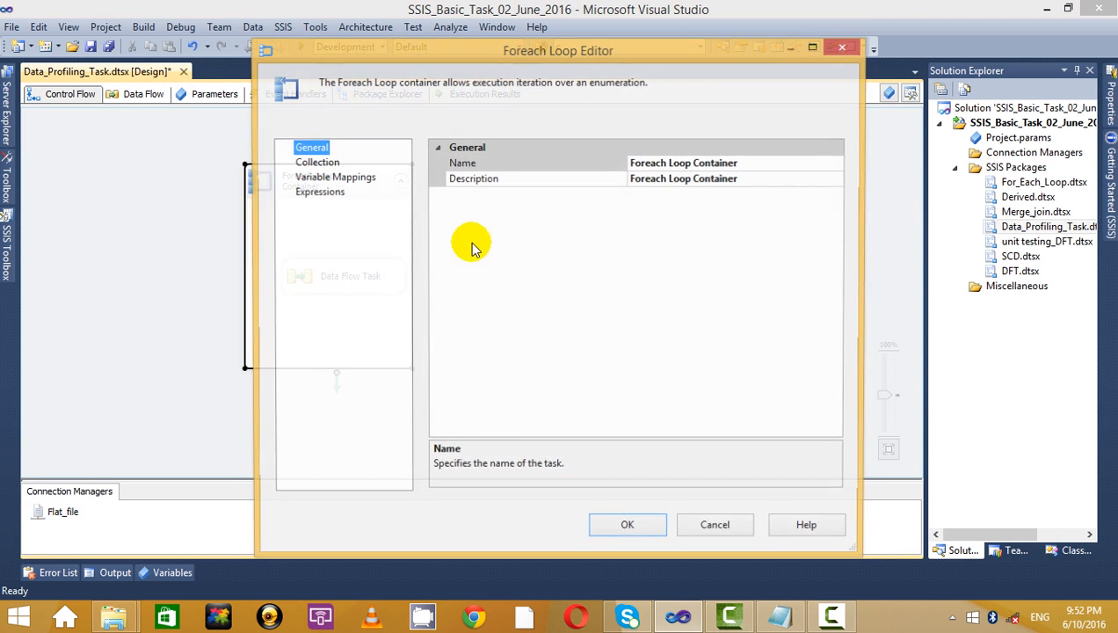
pyautogui.click(327, 163)
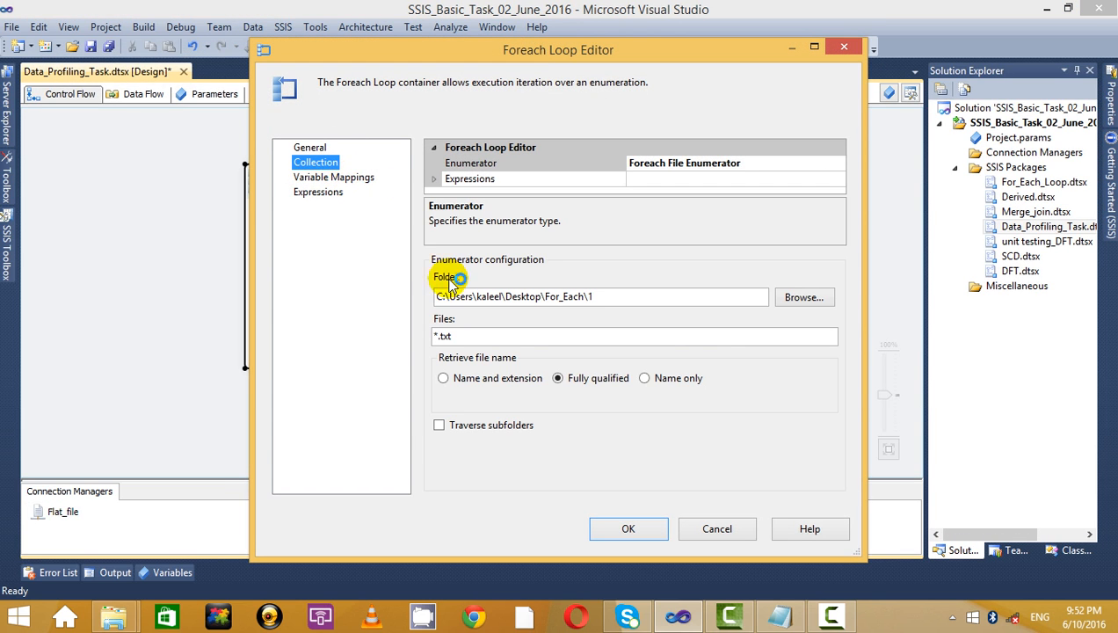
pyautogui.click(338, 179)
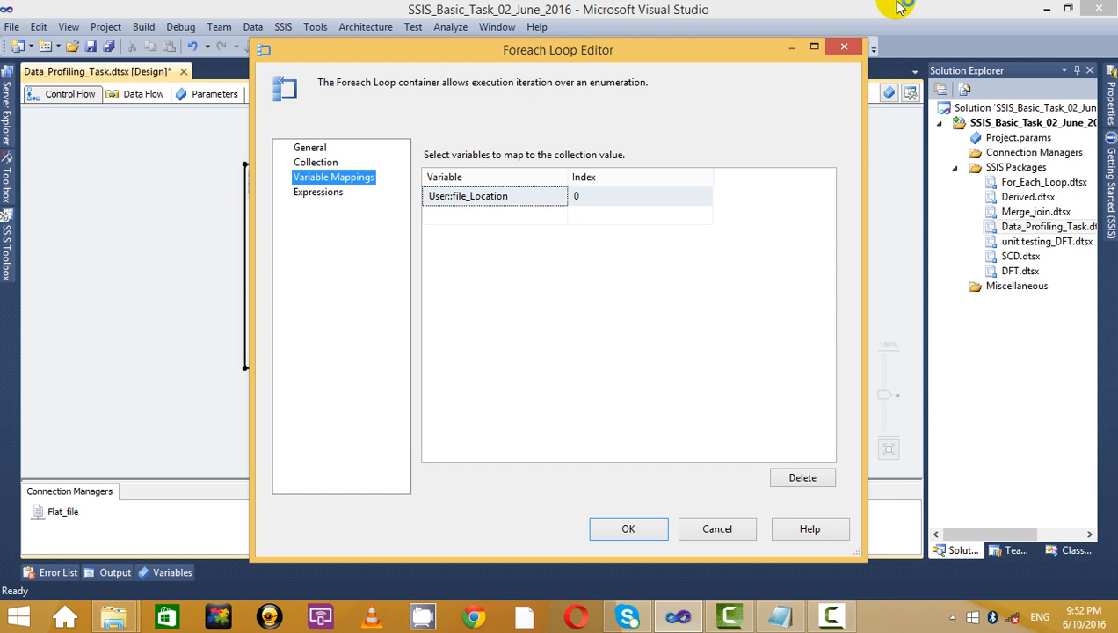
pyautogui.click(846, 49)
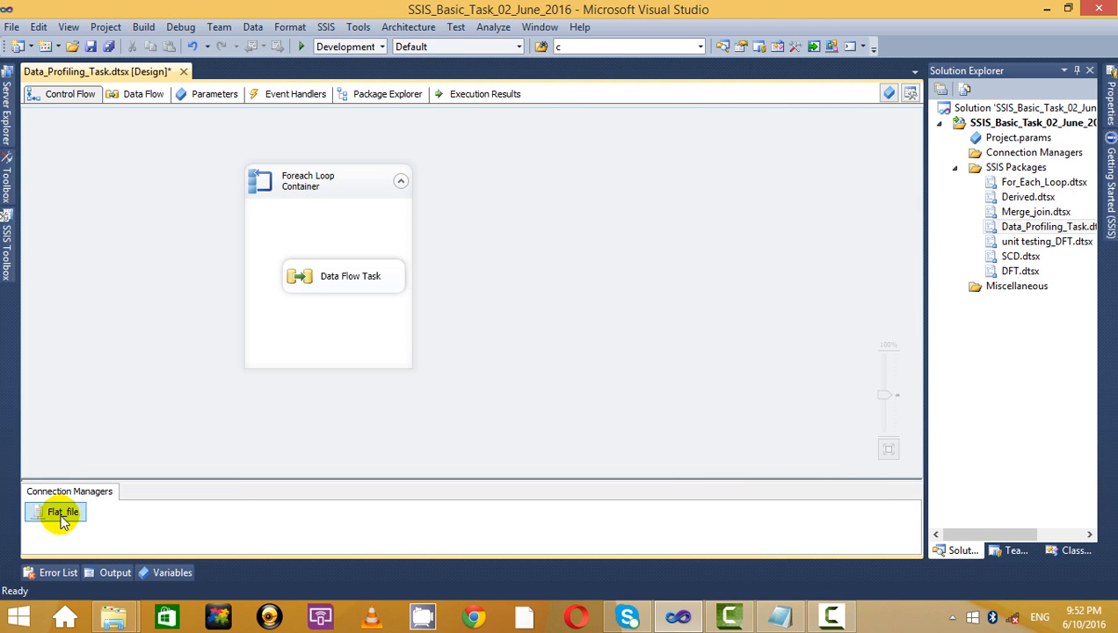
# Add a ConnectionString property expression @[User::file_Location] to the Flat_file connection manager, evaluating it before confirming.
pyautogui.rightClick(60, 517)
pyautogui.click(110, 499)
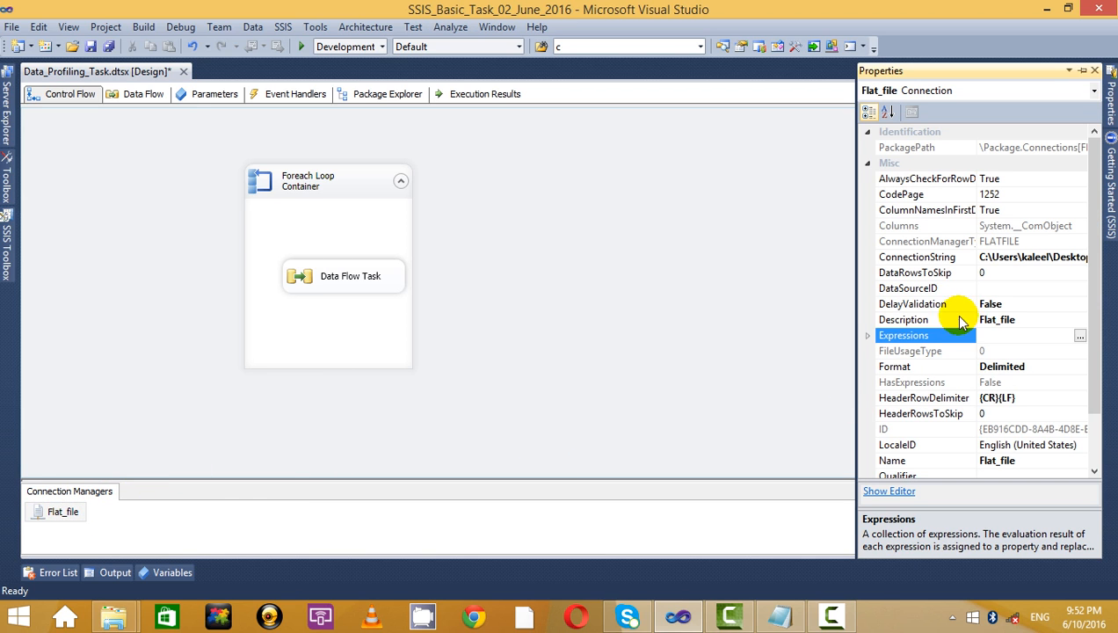
pyautogui.click(1017, 336)
pyautogui.click(1080, 337)
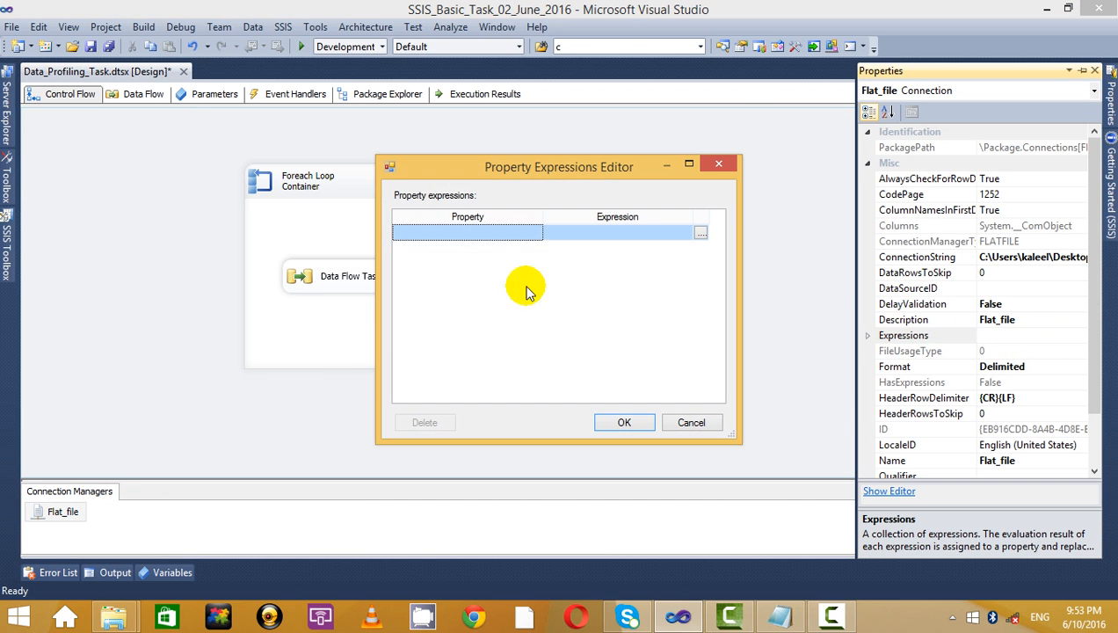
pyautogui.click(533, 233)
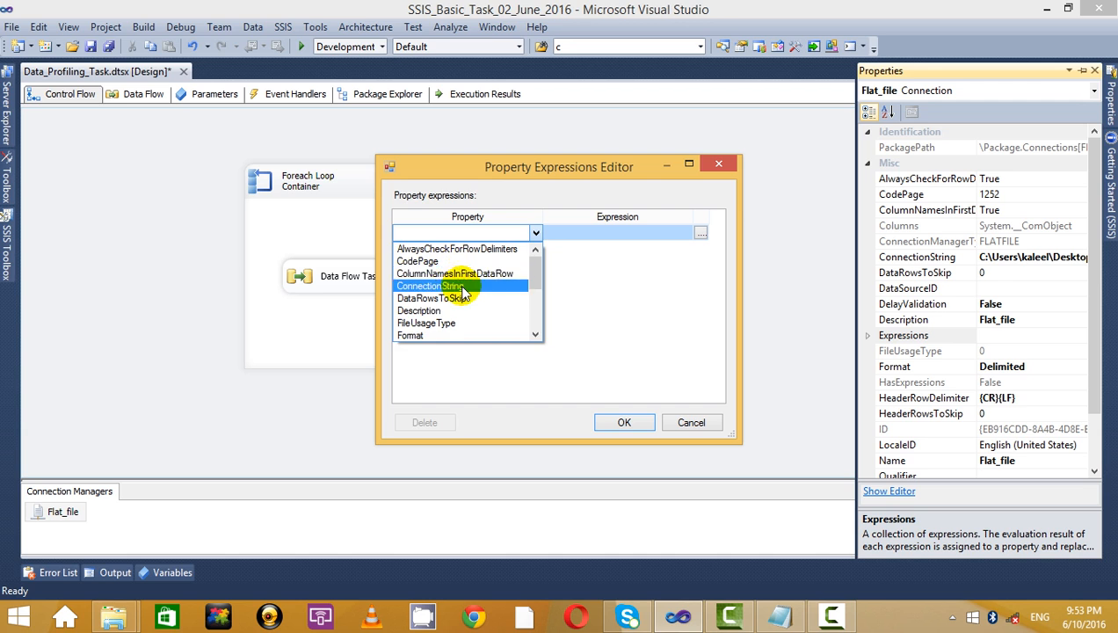
pyautogui.click(456, 288)
pyautogui.click(700, 234)
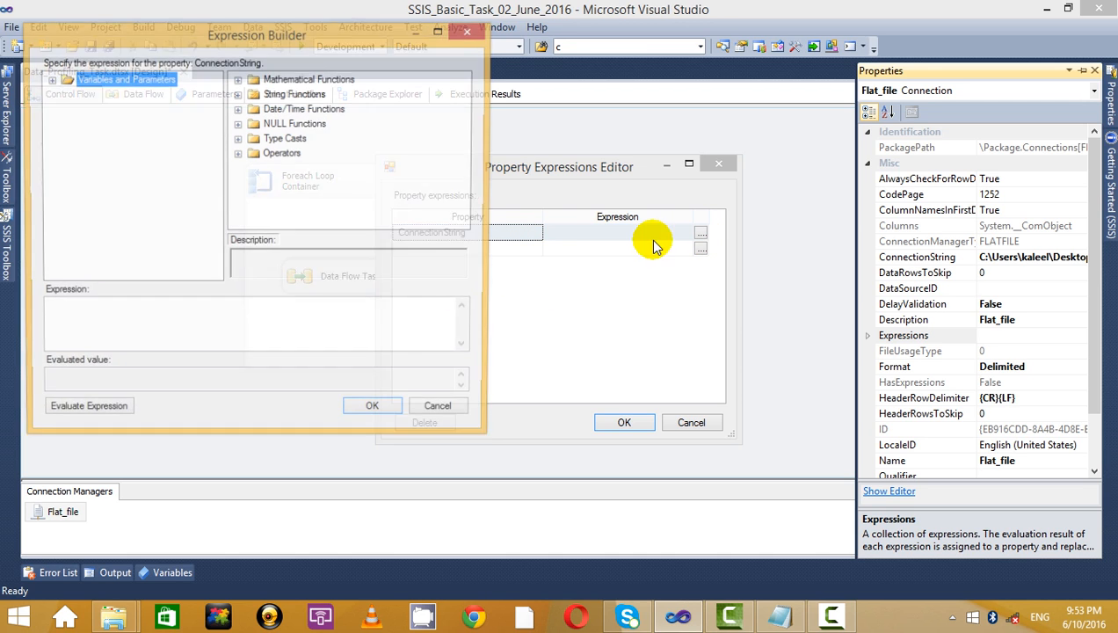
pyautogui.moveTo(126, 108); pyautogui.dragTo(123, 325)
pyautogui.click(88, 413)
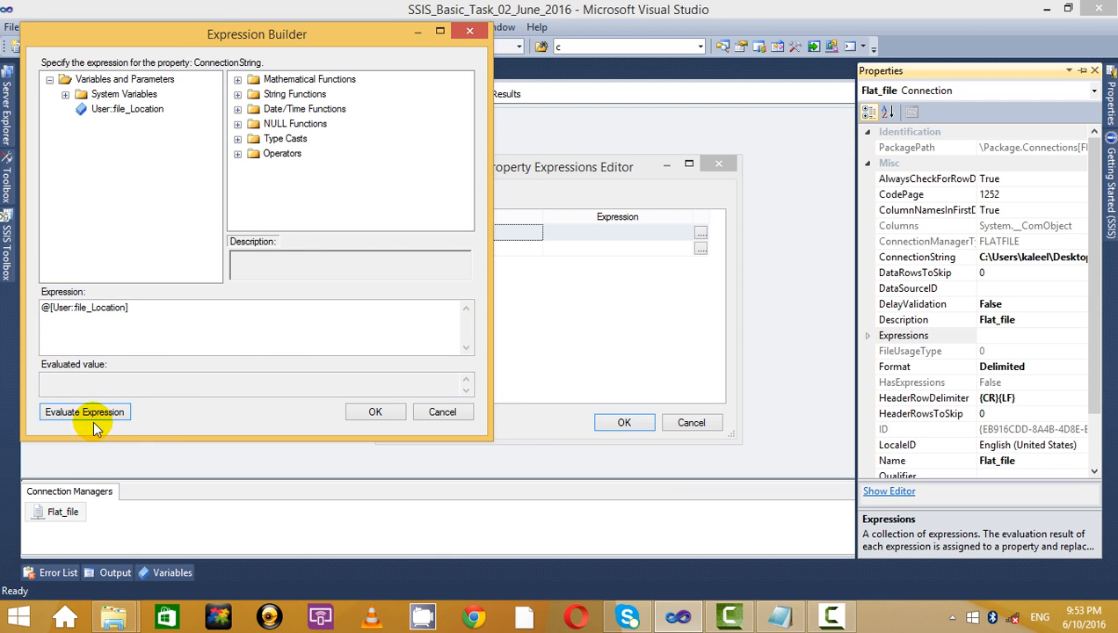
pyautogui.click(376, 411)
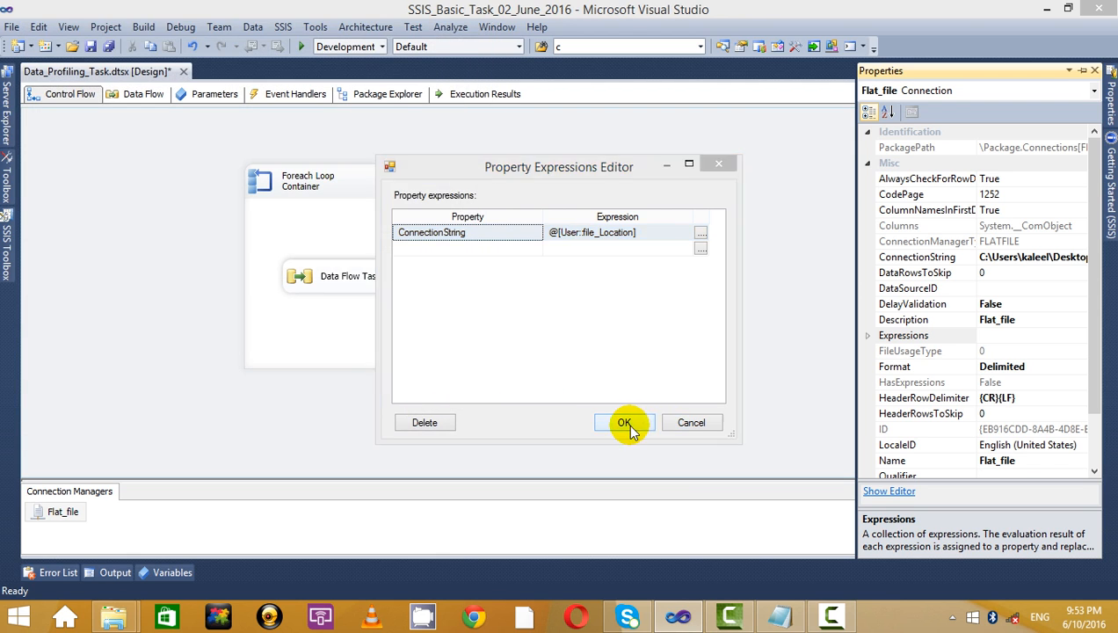
pyautogui.click(626, 423)
# Shift the Foreach Loop Container slightly down and to the right on the design surface and start debugging the package.
pyautogui.moveTo(362, 188); pyautogui.dragTo(424, 211)
pyautogui.click(539, 166)
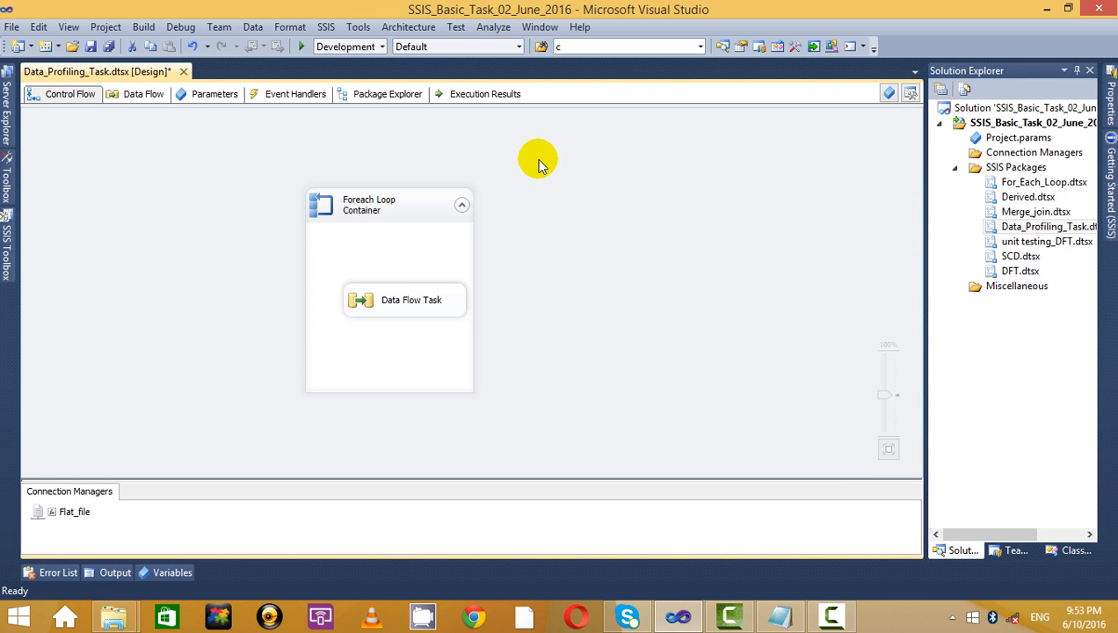
pyautogui.click(302, 47)
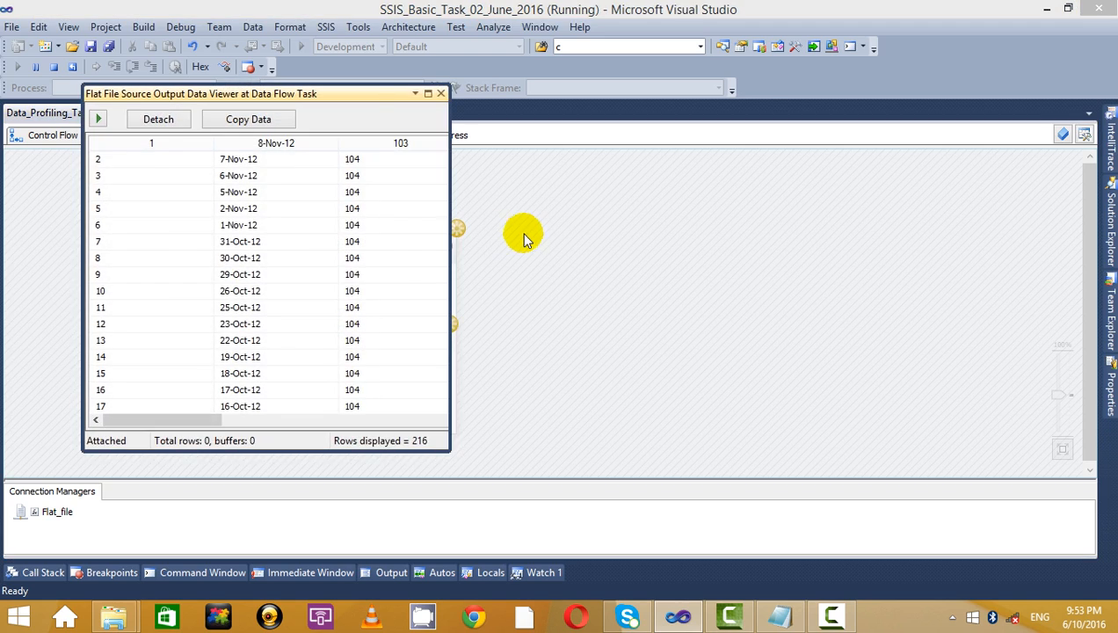
# Maximize the Flat File Source data viewer and scan the rows of the first loop iteration.
pyautogui.click(428, 94)
pyautogui.scroll(-16, 409, 193)
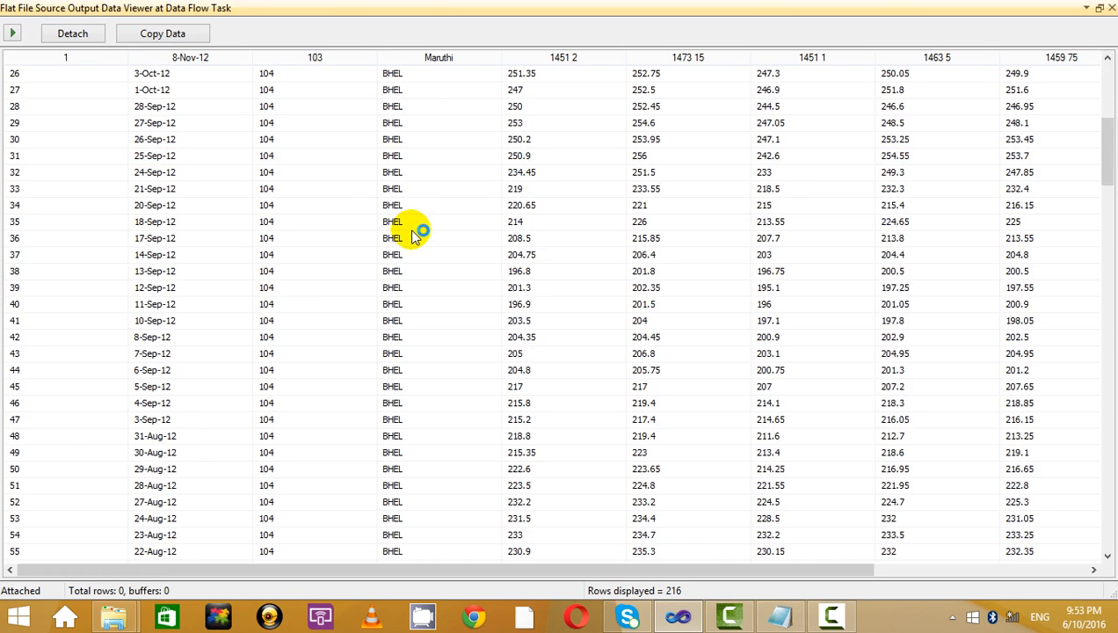
pyautogui.scroll(-7, 416, 236)
# Continue the paused data flow and scan the rows of the next loop iteration in the data viewer.
pyautogui.click(13, 33)
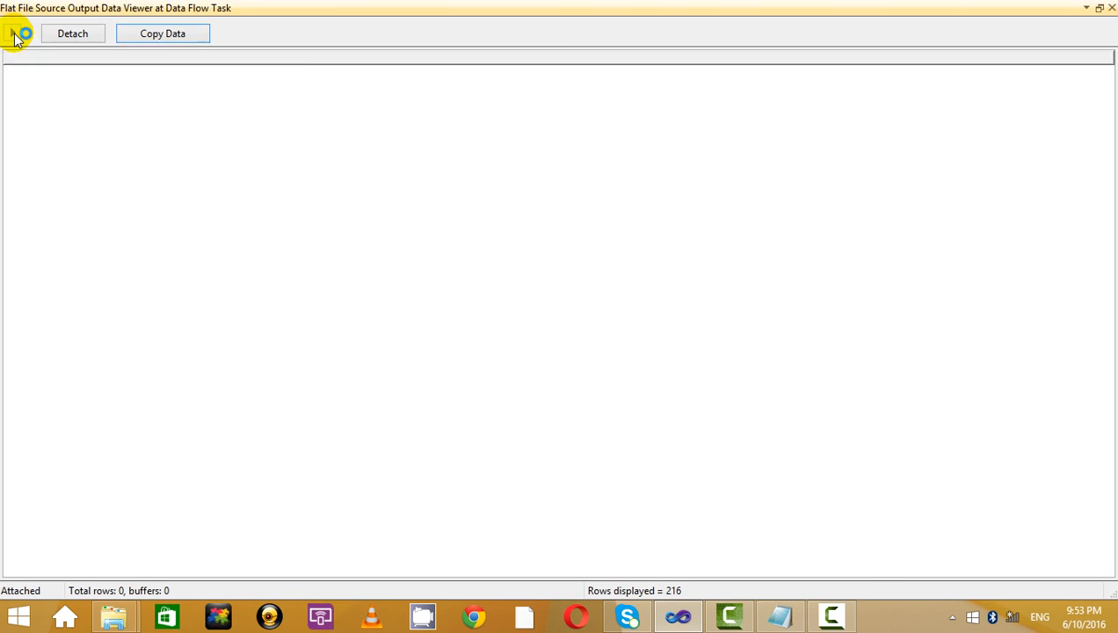
pyautogui.scroll(-20, 439, 216)
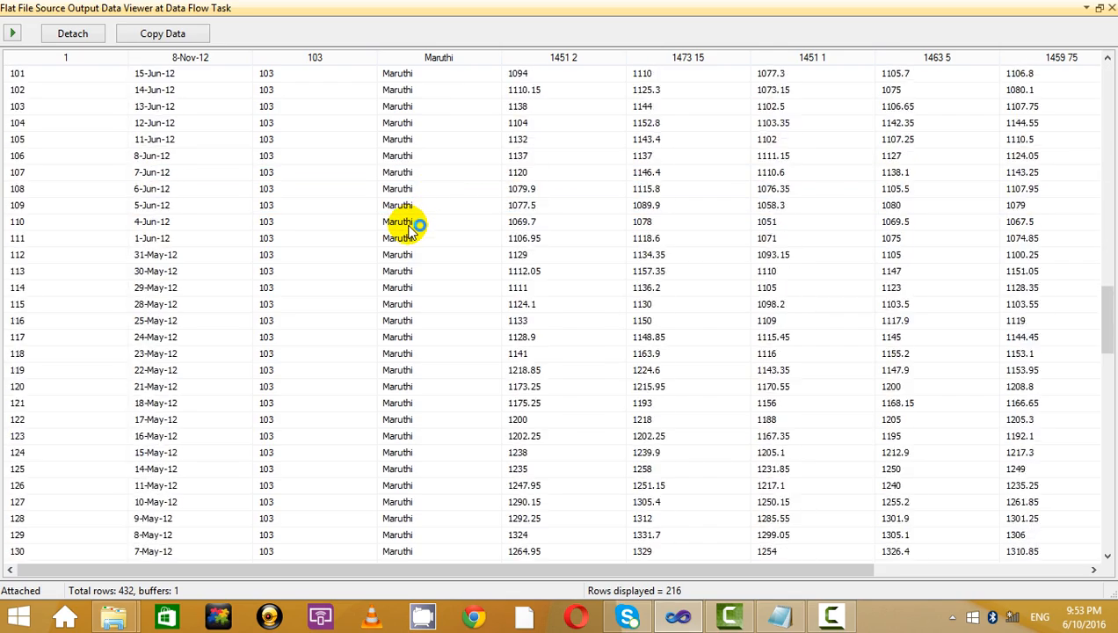
pyautogui.scroll(9, 407, 229)
pyautogui.scroll(20, 404, 228)
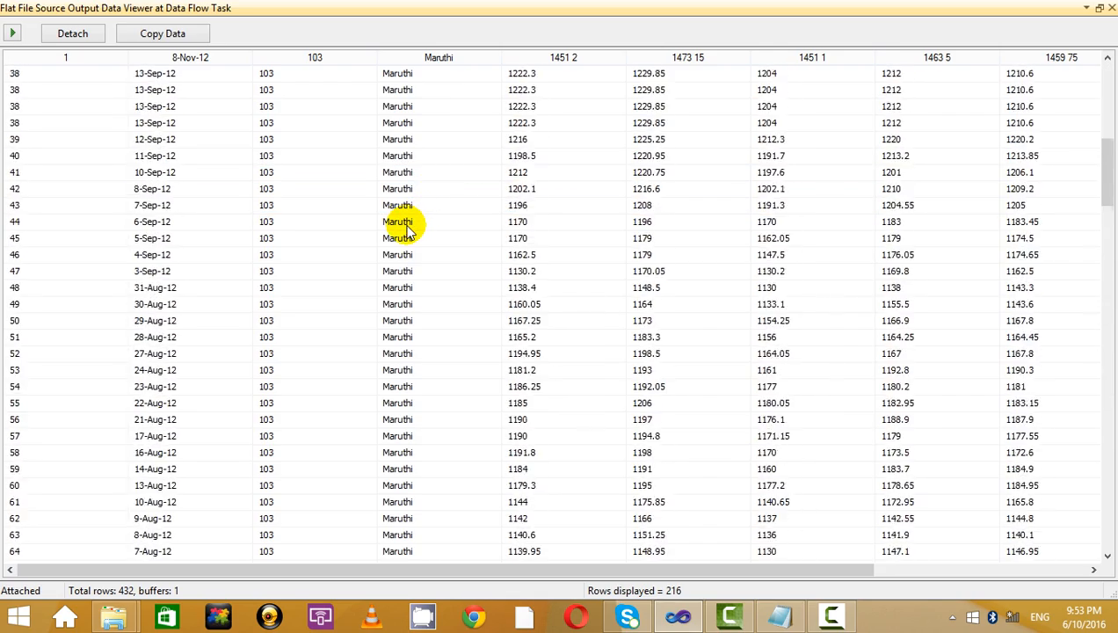
# Close the data viewer and stop debugging the package.
pyautogui.click(1110, 8)
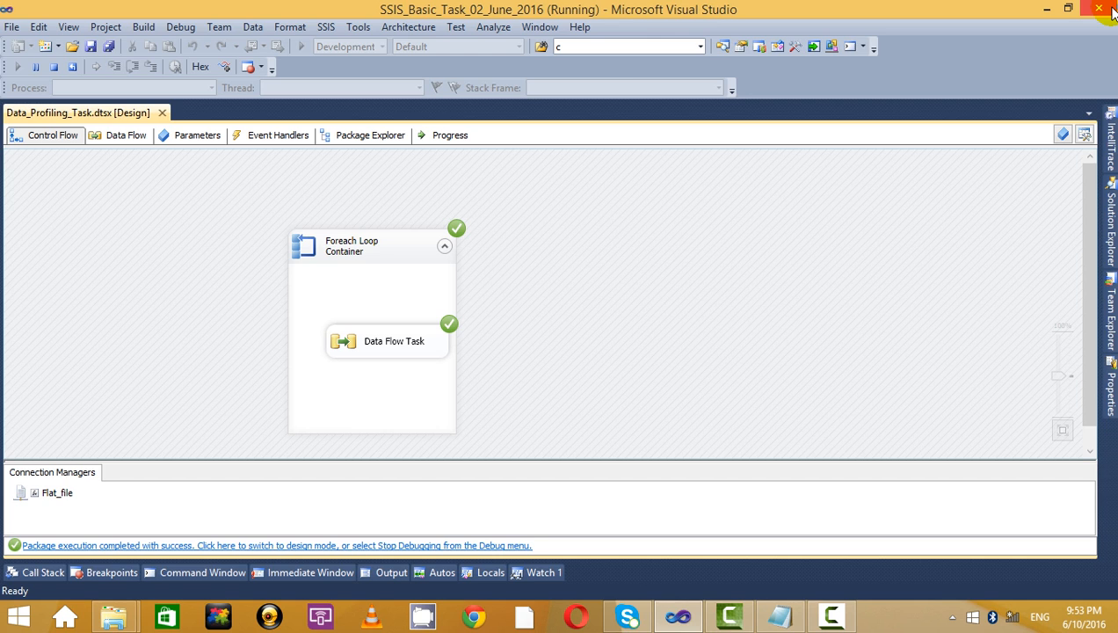
pyautogui.click(54, 67)
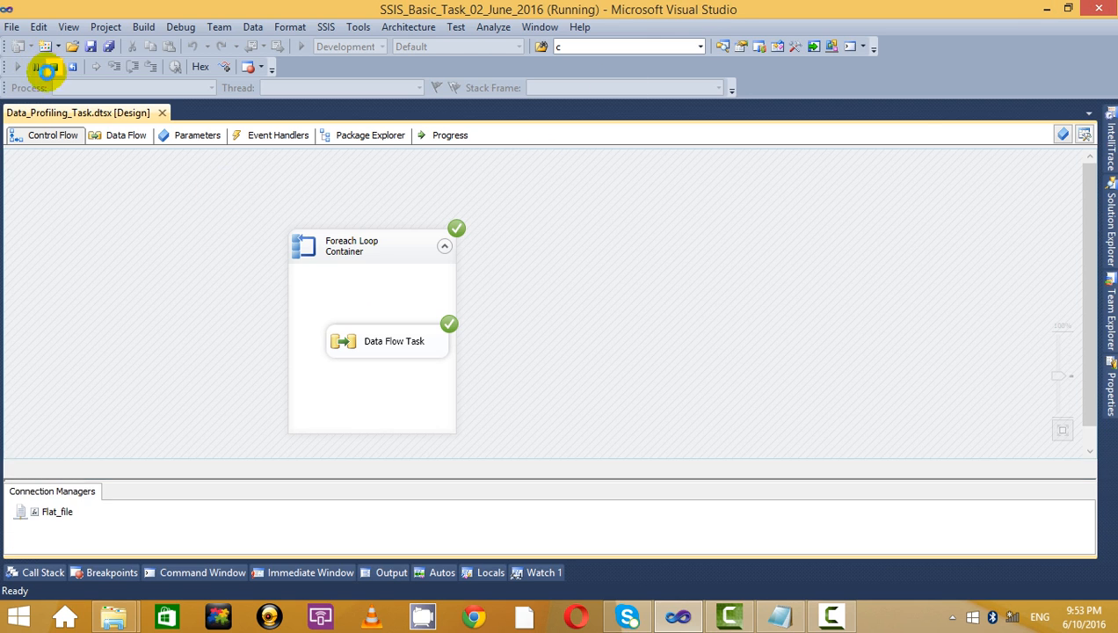
# Look over the Flat File Source and Union All inside the Data Flow Task, then return to the Foreach Loop Container in the control flow.
pyautogui.click(426, 299)
pyautogui.doubleClick(426, 299)
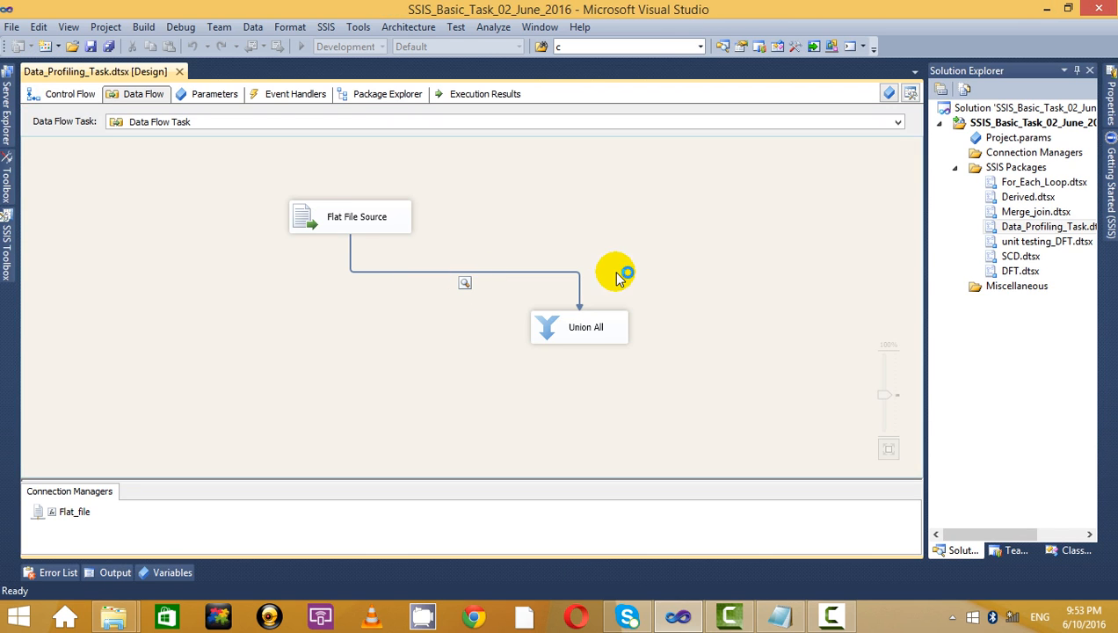
pyautogui.click(369, 228)
pyautogui.click(575, 329)
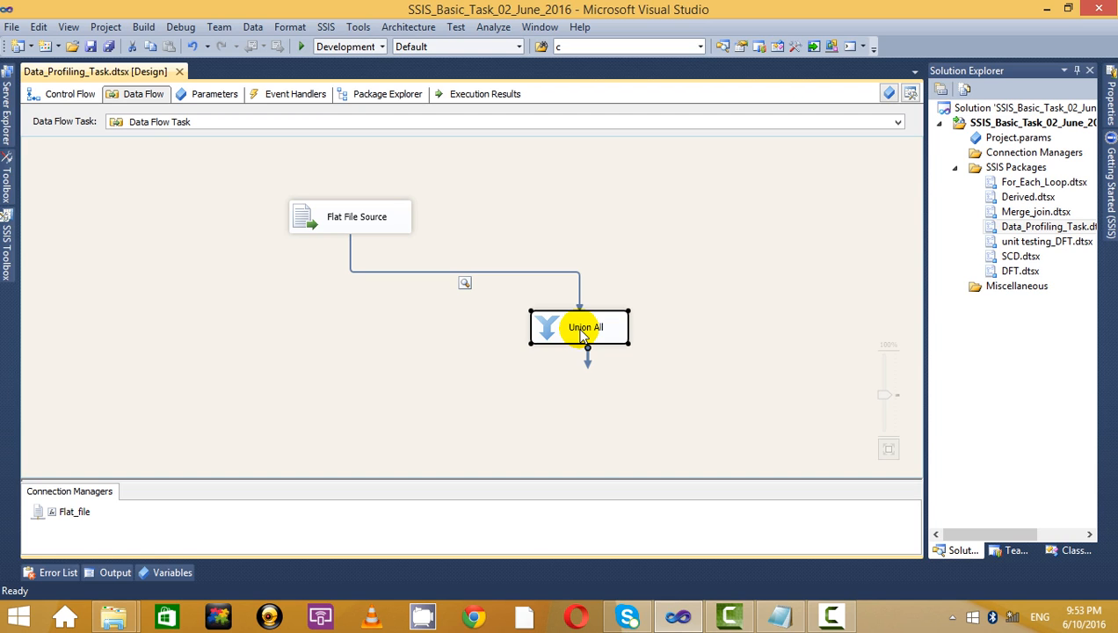
pyautogui.click(678, 256)
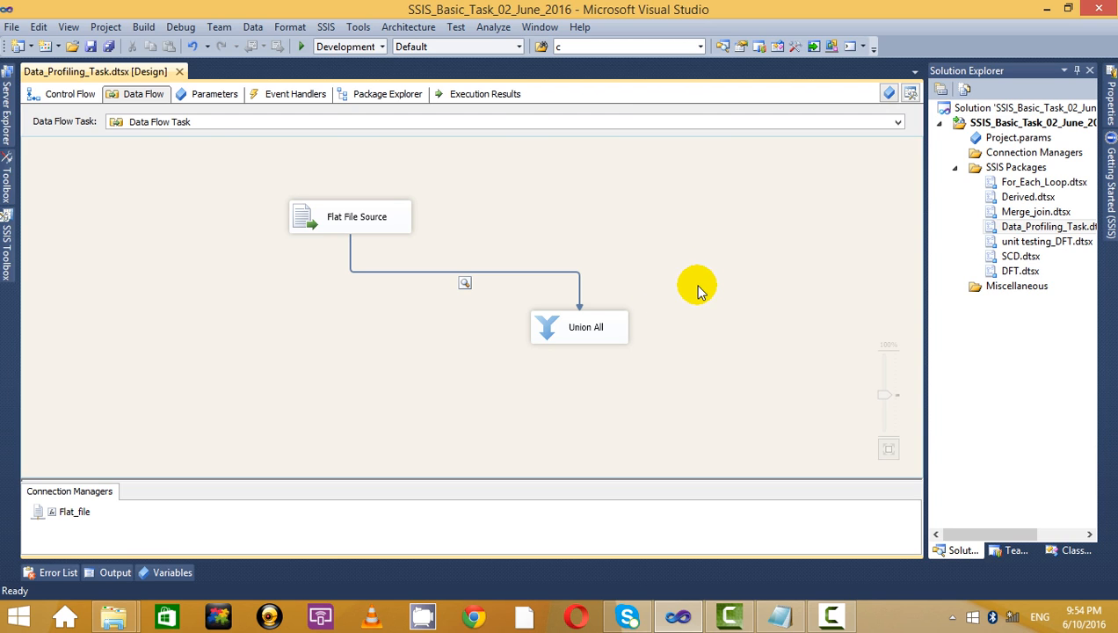
pyautogui.click(68, 95)
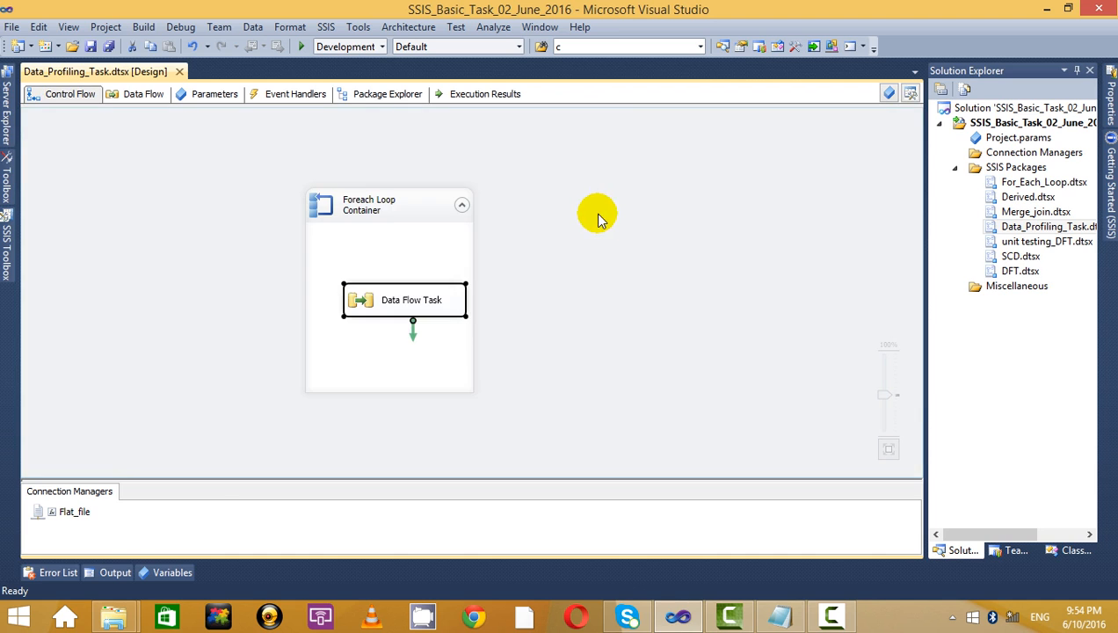
pyautogui.click(407, 231)
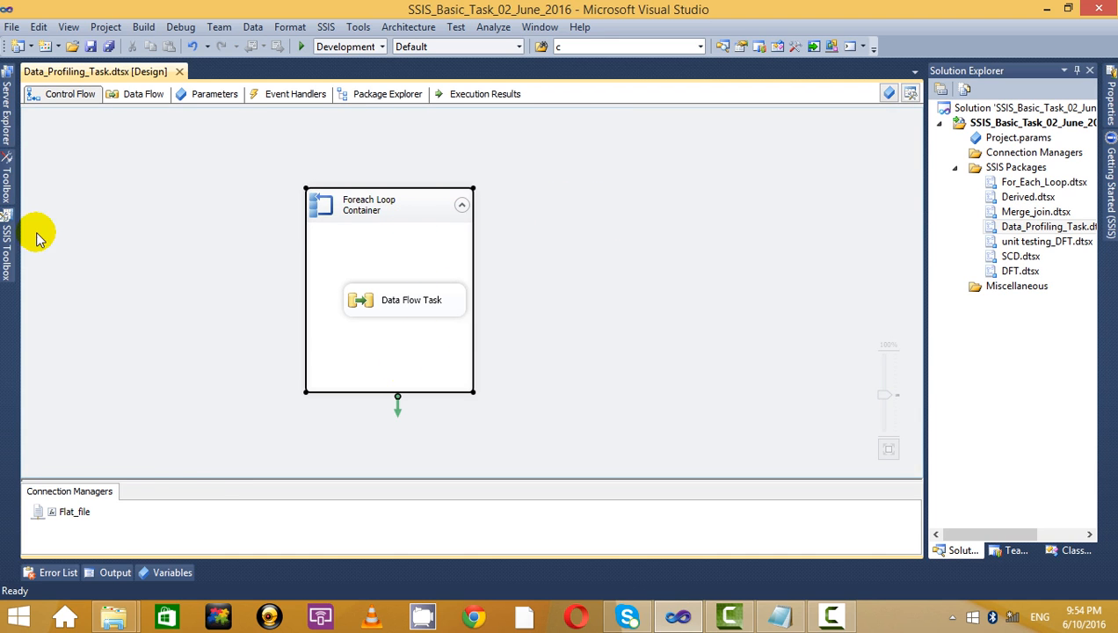
# Review the For Loop, Foreach Loop and Sequence Container descriptions in the SSIS Toolbox.
pyautogui.click(6, 233)
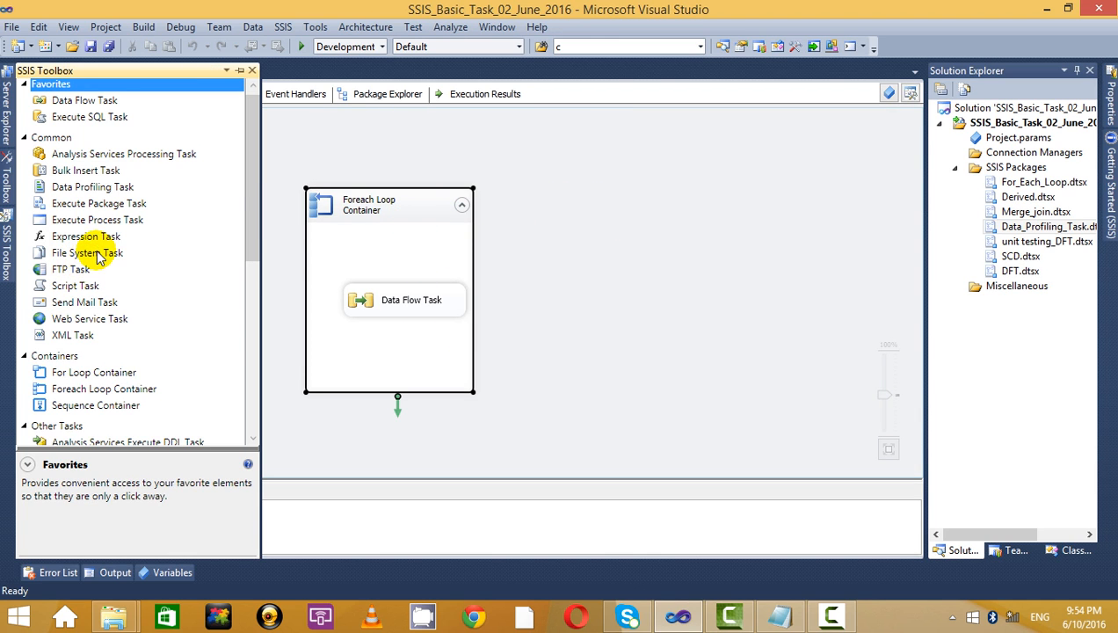
pyautogui.click(421, 187)
pyautogui.click(380, 210)
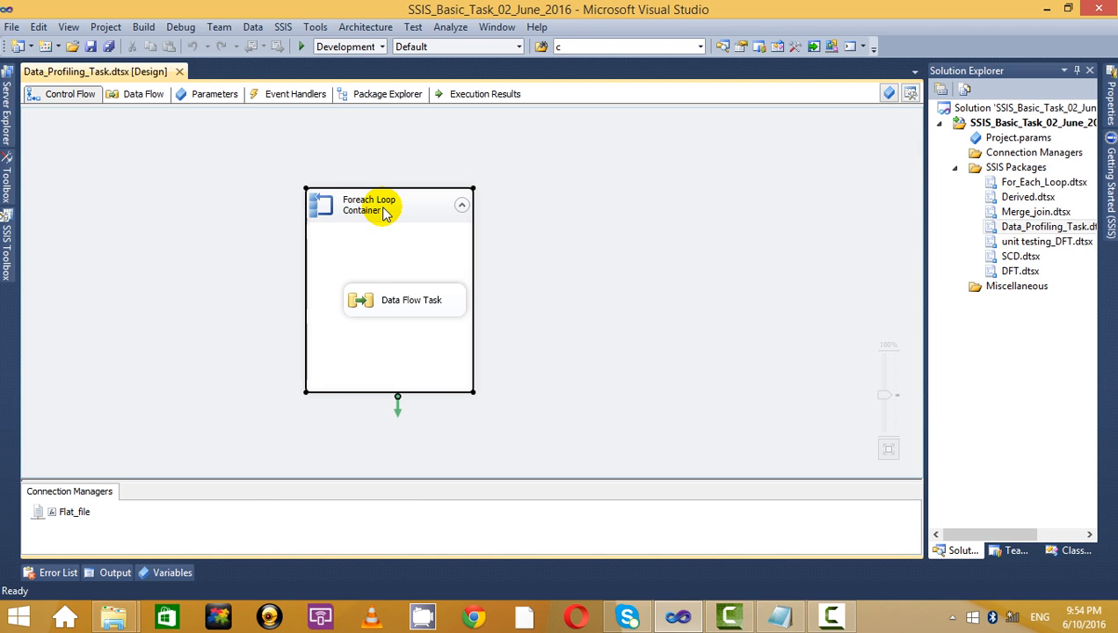
pyautogui.click(523, 168)
pyautogui.click(6, 241)
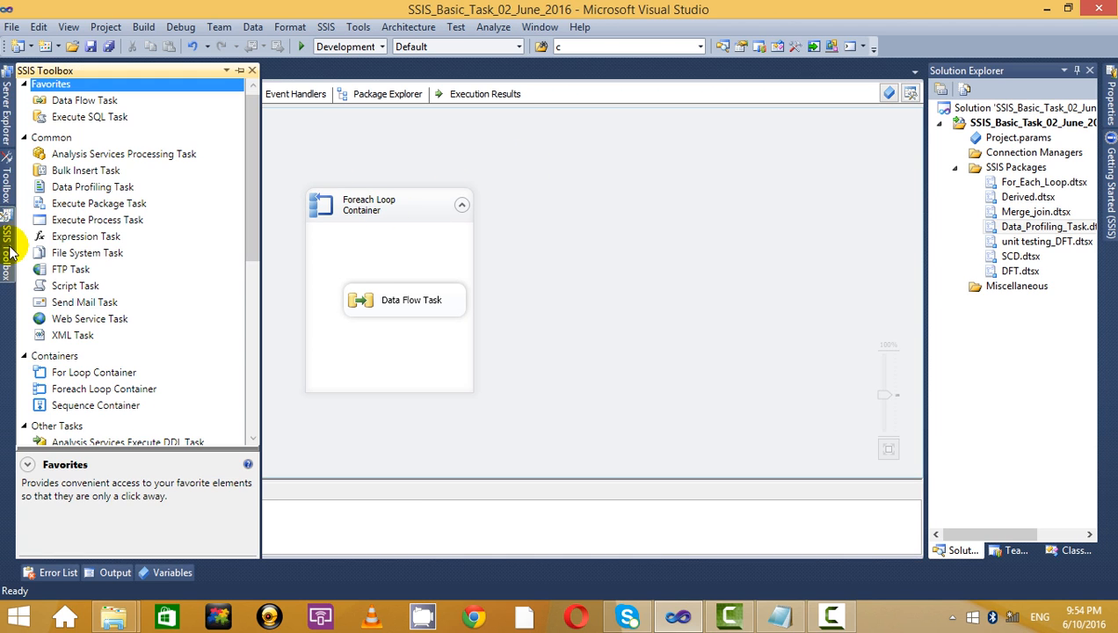
pyautogui.click(97, 388)
pyautogui.click(95, 372)
pyautogui.click(100, 392)
pyautogui.click(93, 372)
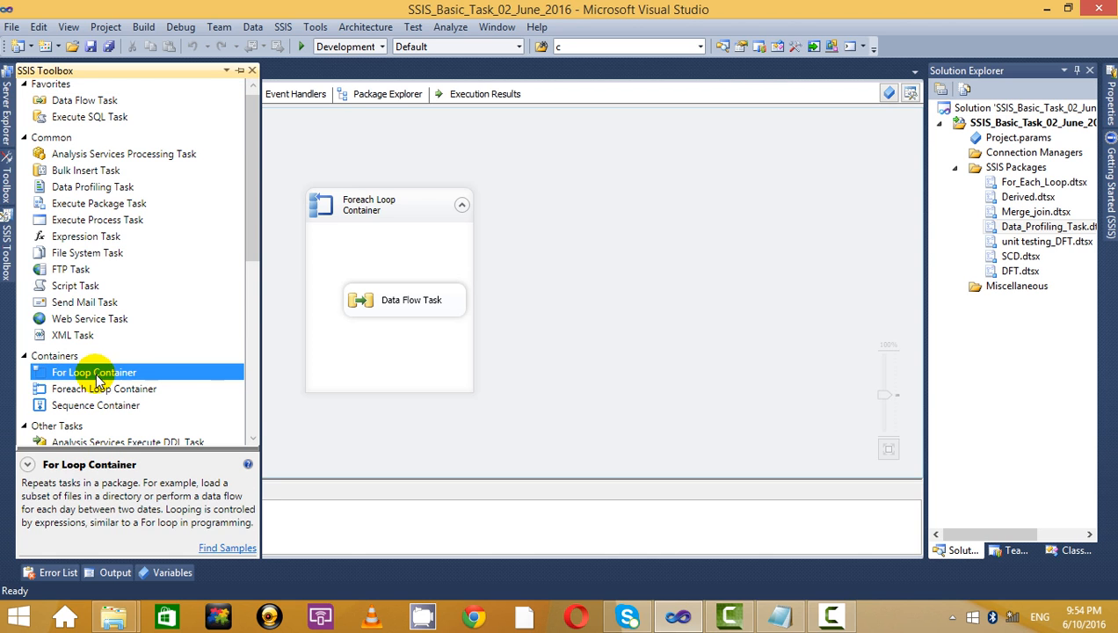
pyautogui.click(95, 389)
pyautogui.click(83, 404)
pyautogui.click(72, 388)
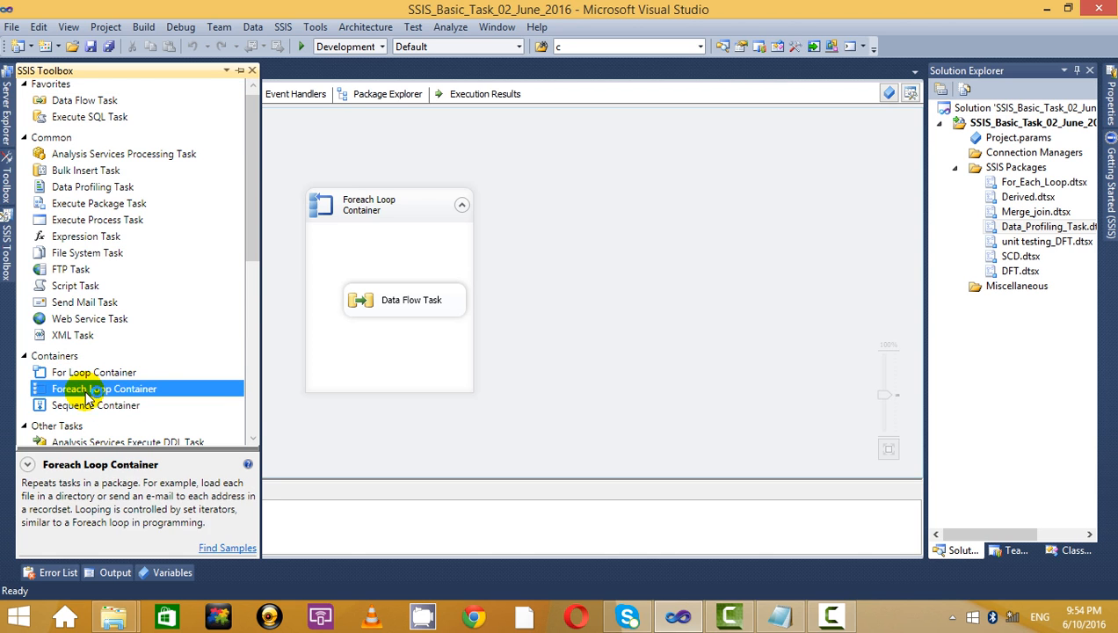
pyautogui.click(75, 405)
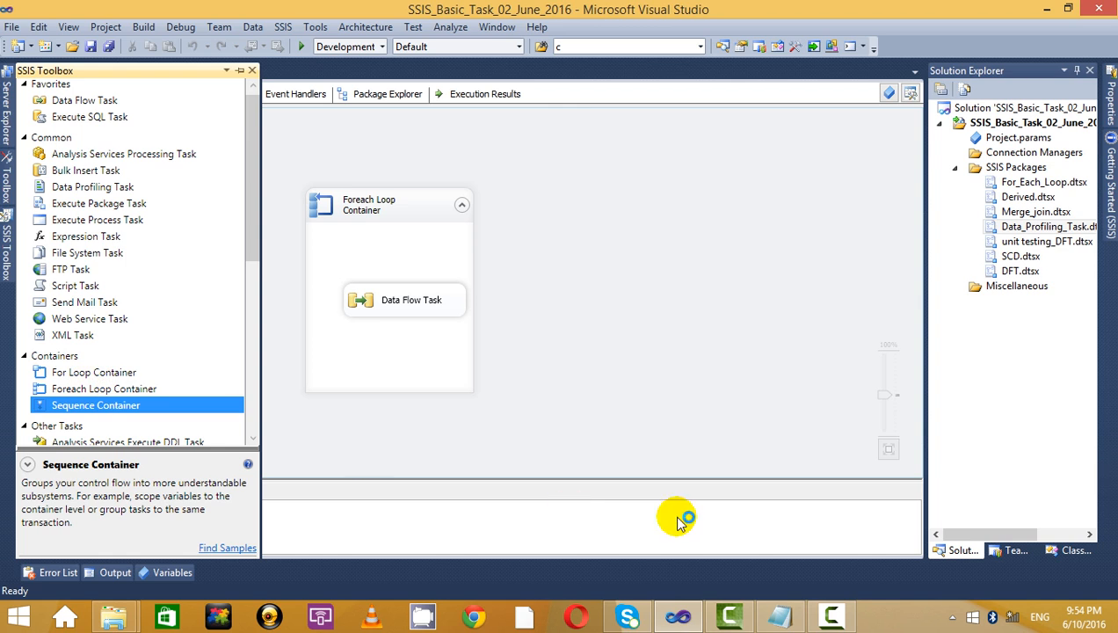
# Switch to the Notepad topic list and add the line ">>Sequnce Container ." below the For each entry.
pyautogui.click(779, 615)
pyautogui.click(205, 178)
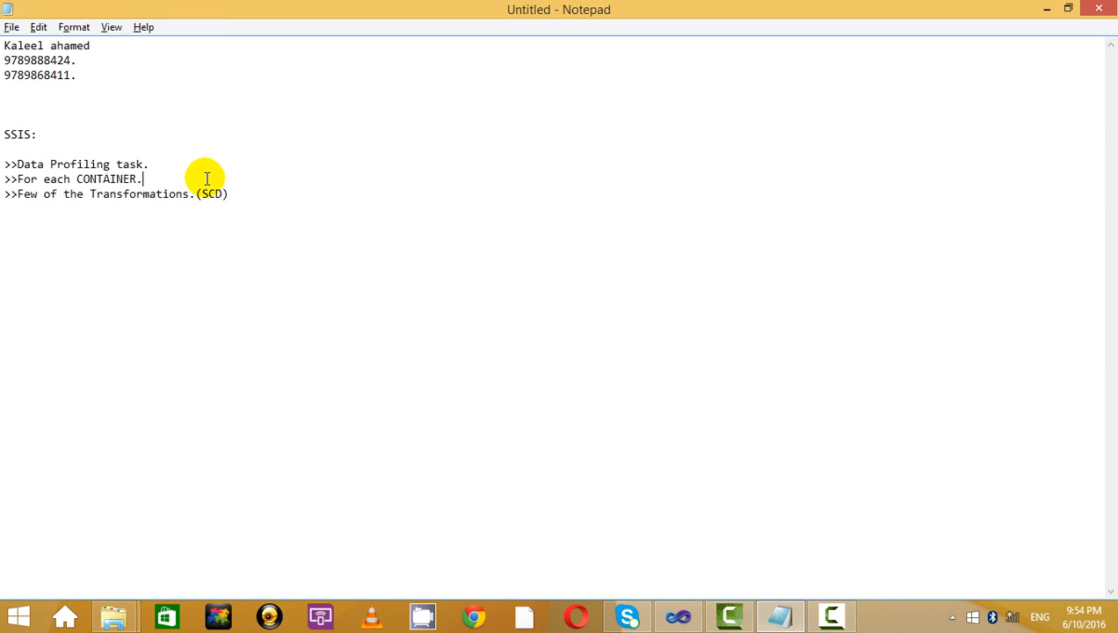
pyautogui.press('Return')
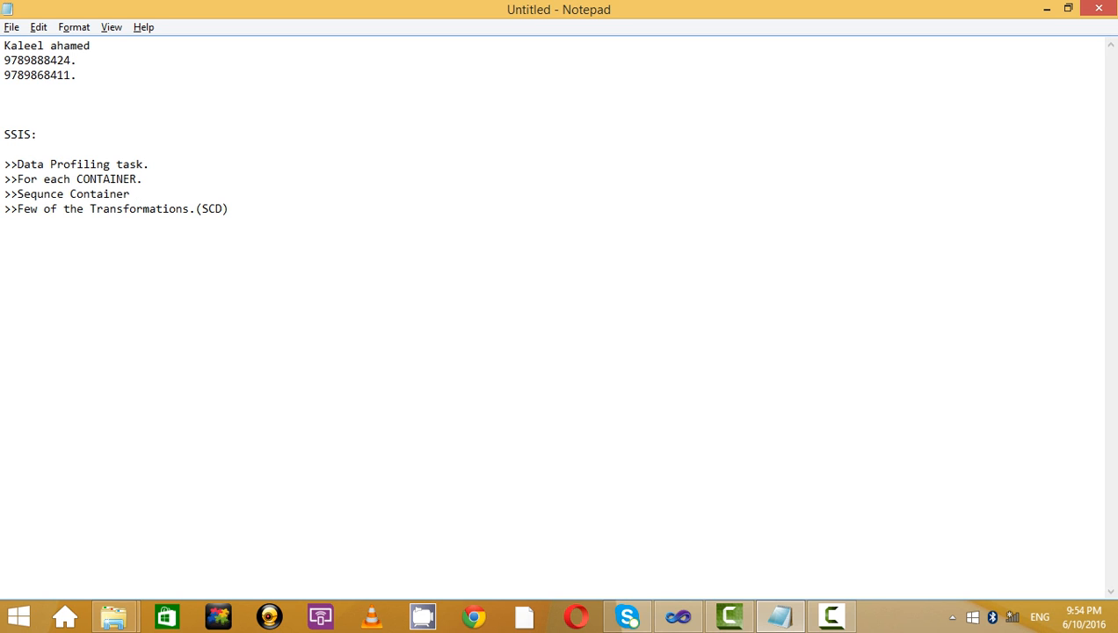
pyautogui.hotkey('alt', 'Tab')
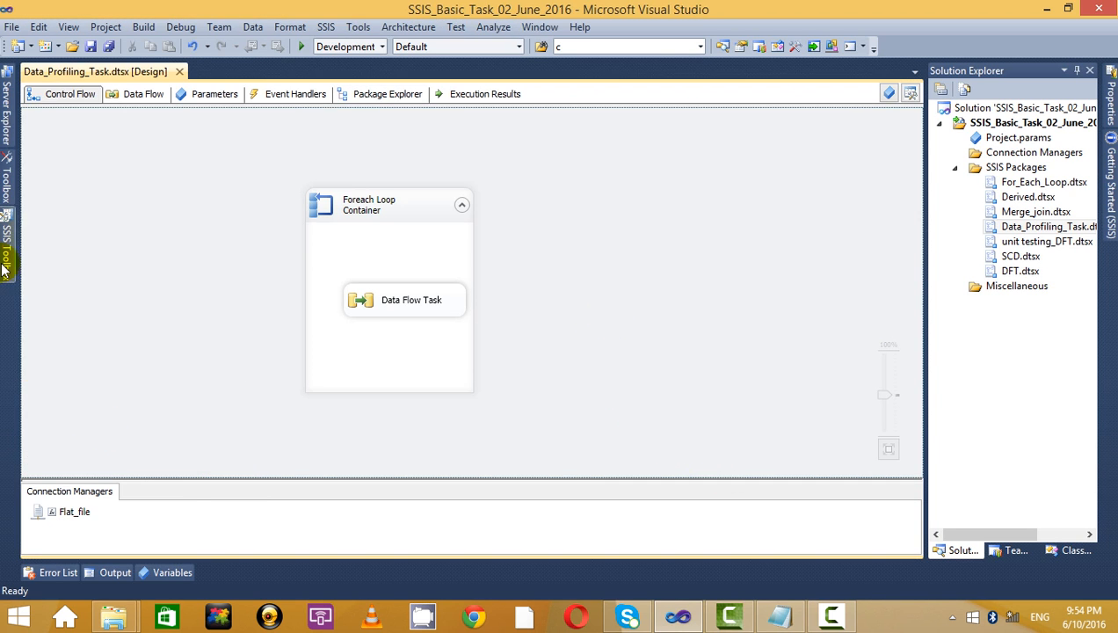
pyautogui.hotkey('alt', 'Tab')
# Change CONTAINER to "Container." in the For each line and remove the space before the period in the Sequnce Container line.
pyautogui.doubleClick(115, 179)
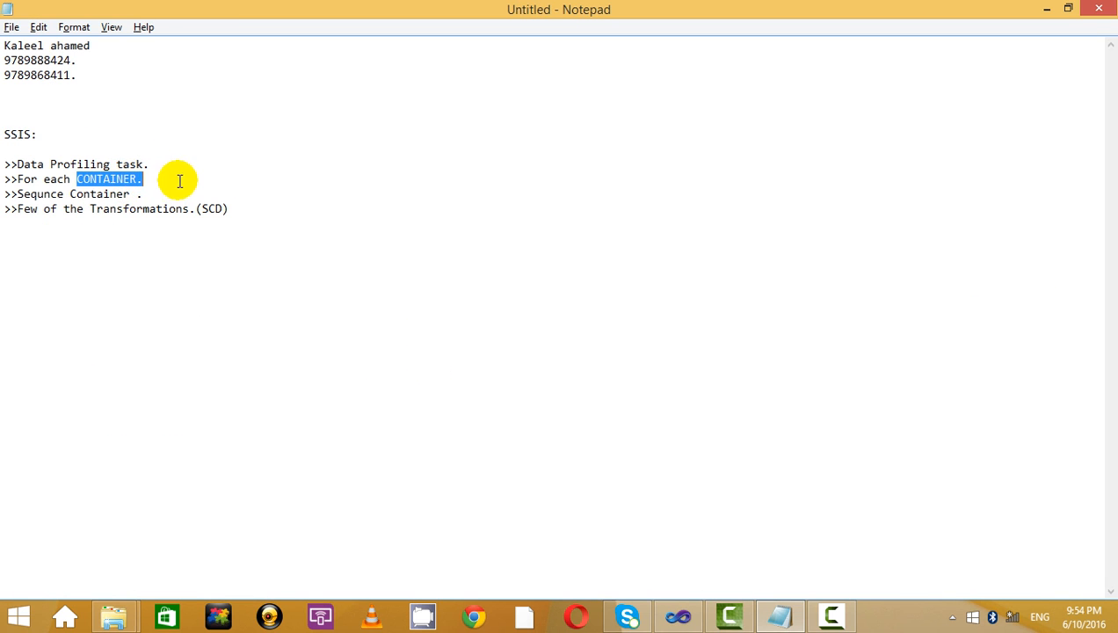
pyautogui.doubleClick(121, 193)
pyautogui.doubleClick(110, 179)
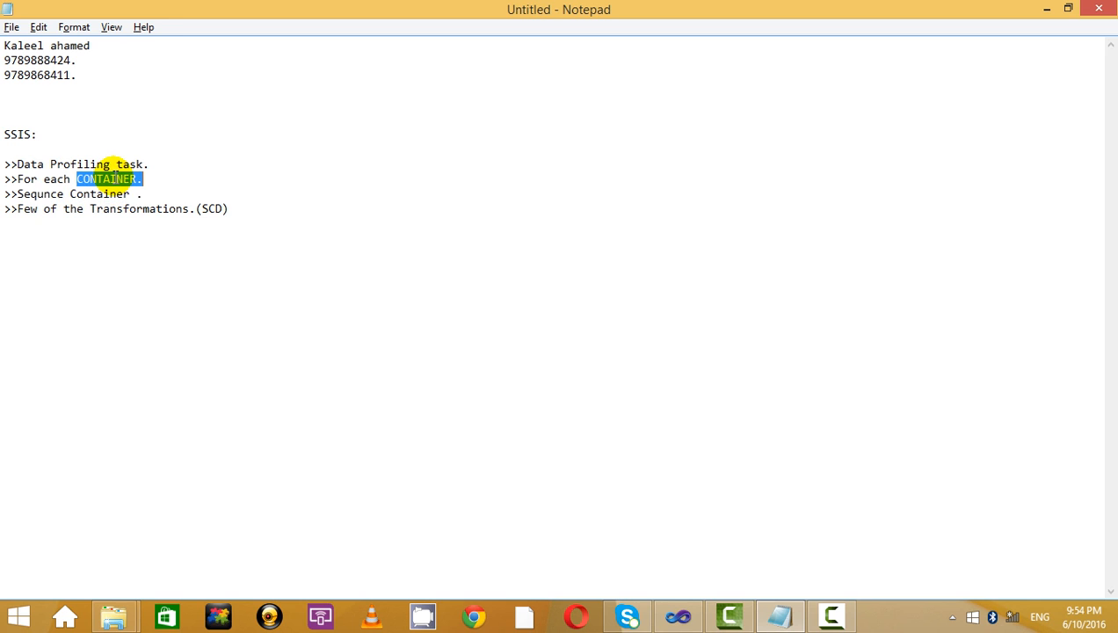
pyautogui.write('Container')
pyautogui.click(200, 208)
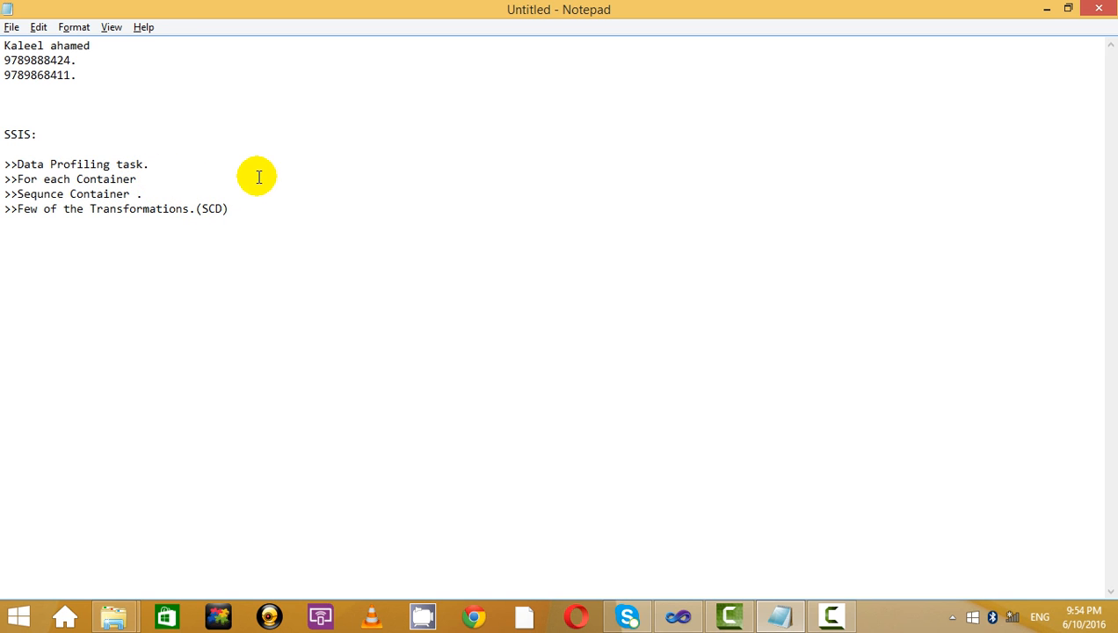
pyautogui.write('.')
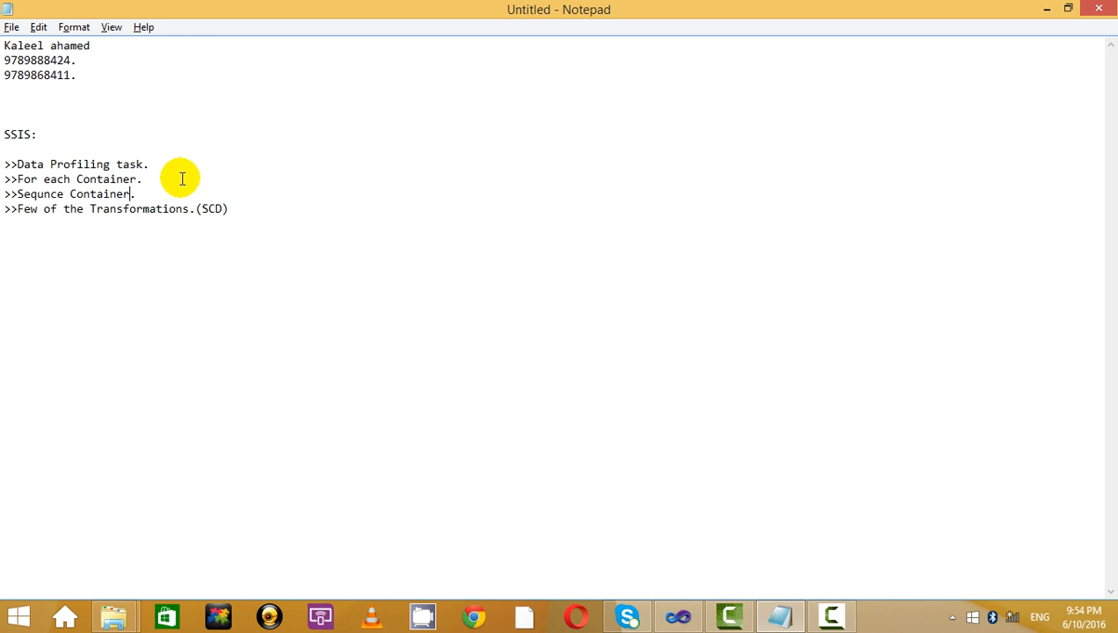
pyautogui.click(268, 169)
pyautogui.click(161, 154)
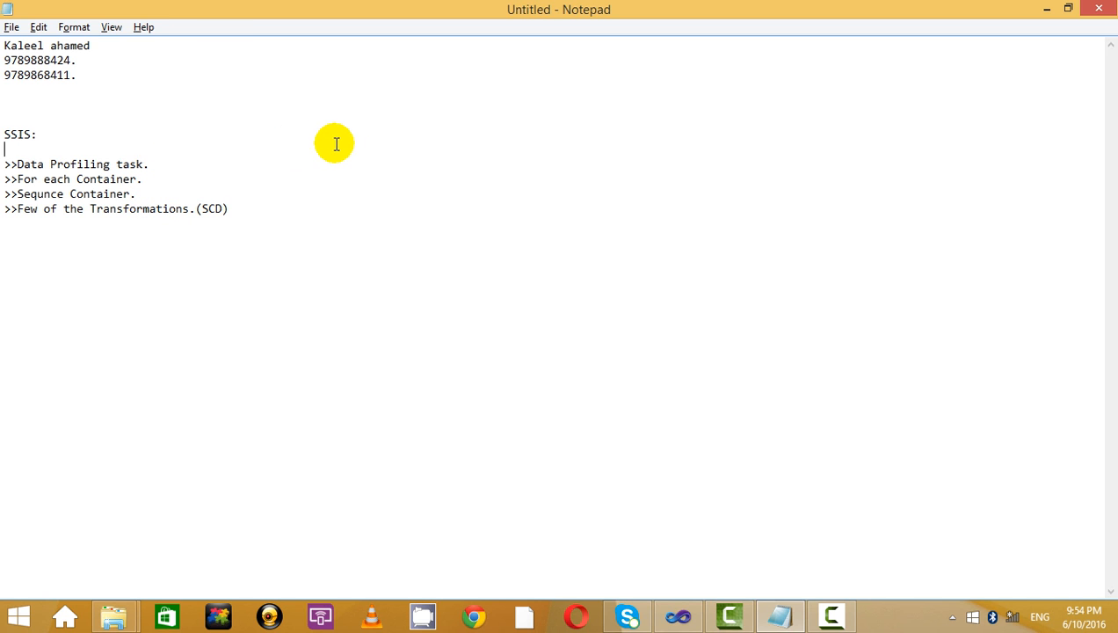
# Switch back to Visual Studio, duplicate the Foreach Loop Container with its Data Flow Task, and separate the two containers on the control flow.
pyautogui.hotkey('alt', 'Tab')
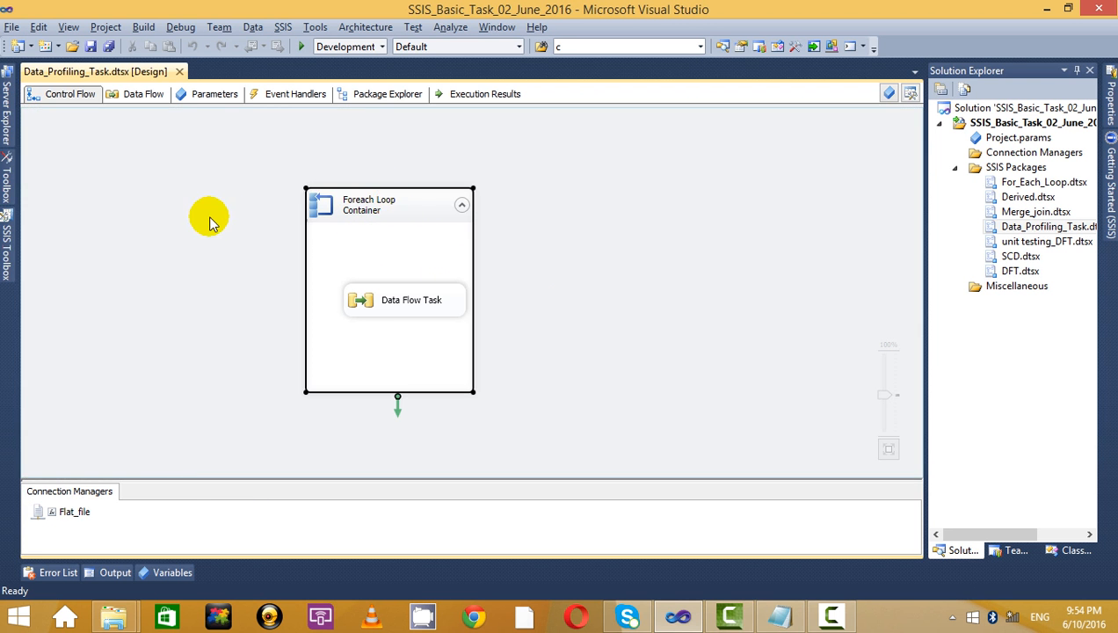
pyautogui.click(210, 220)
pyautogui.click(382, 211)
pyautogui.hotkey('ctrl', 'c')
pyautogui.click(584, 243)
pyautogui.hotkey('ctrl', 'v')
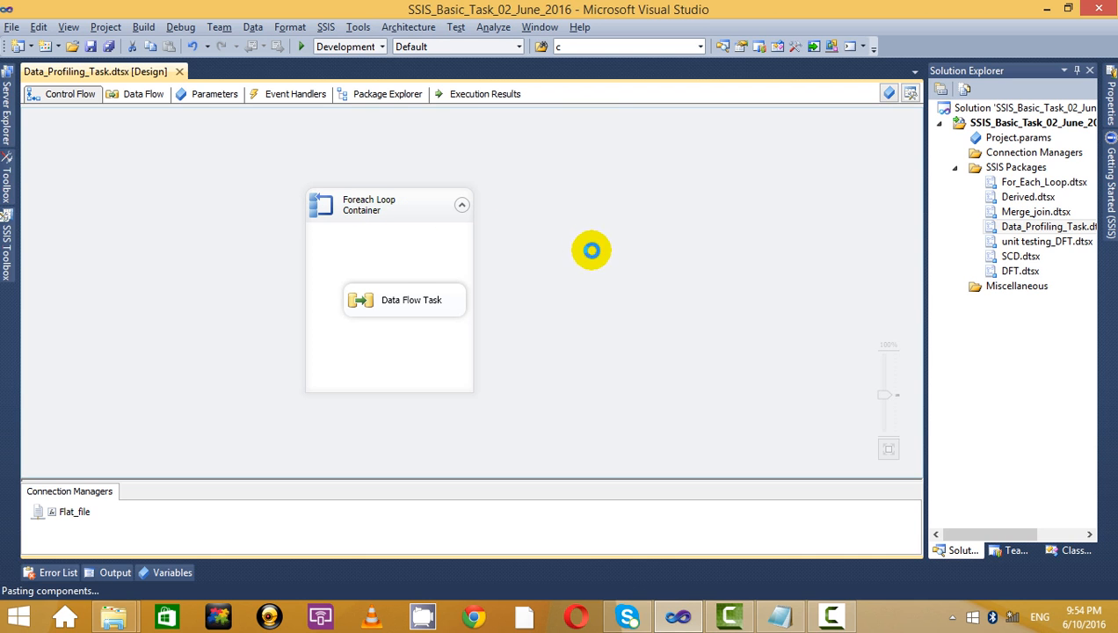
pyautogui.moveTo(391, 186); pyautogui.dragTo(299, 203)
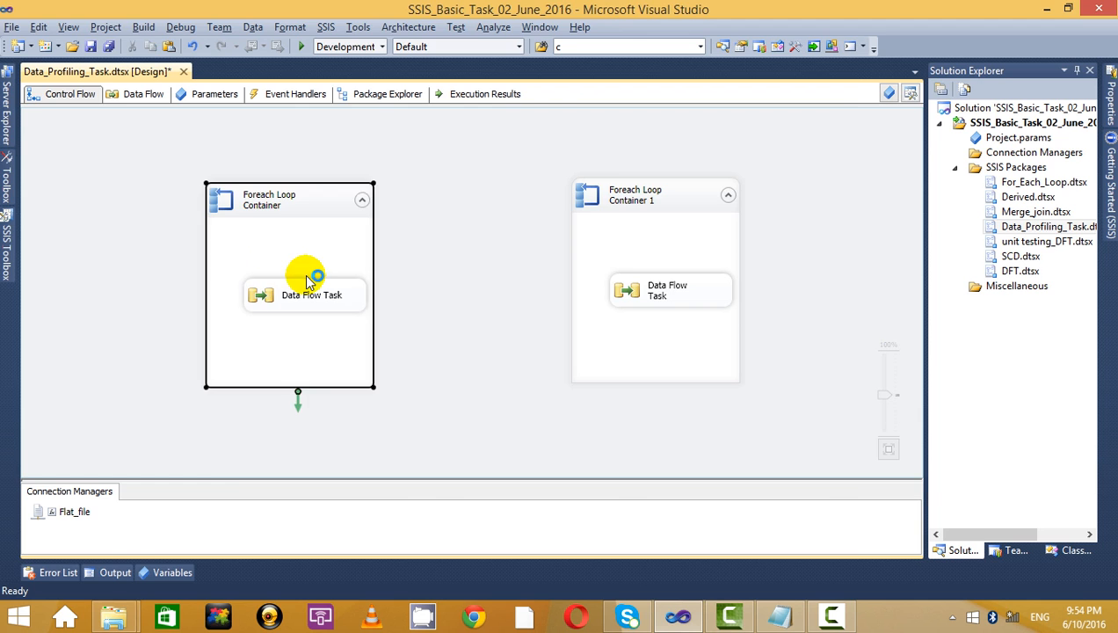
pyautogui.doubleClick(308, 280)
pyautogui.click(833, 50)
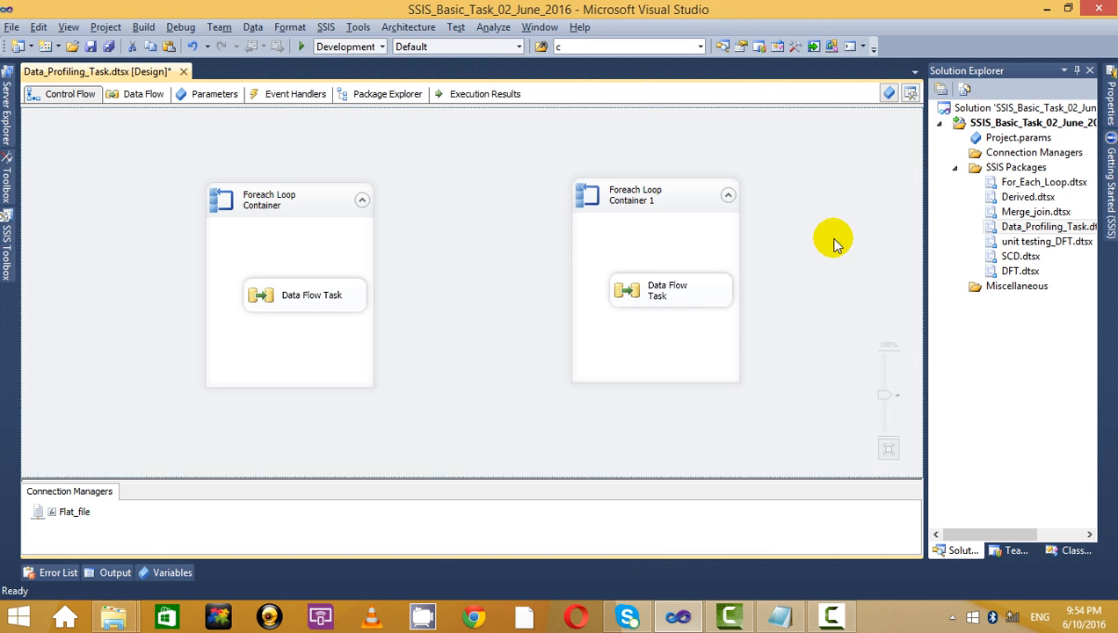
# Switch to File Explorer and check the text files in subfolders 1 and 2 of For_Each.
pyautogui.hotkey('alt', 'Tab')
pyautogui.hotkey('alt', 'Tab')
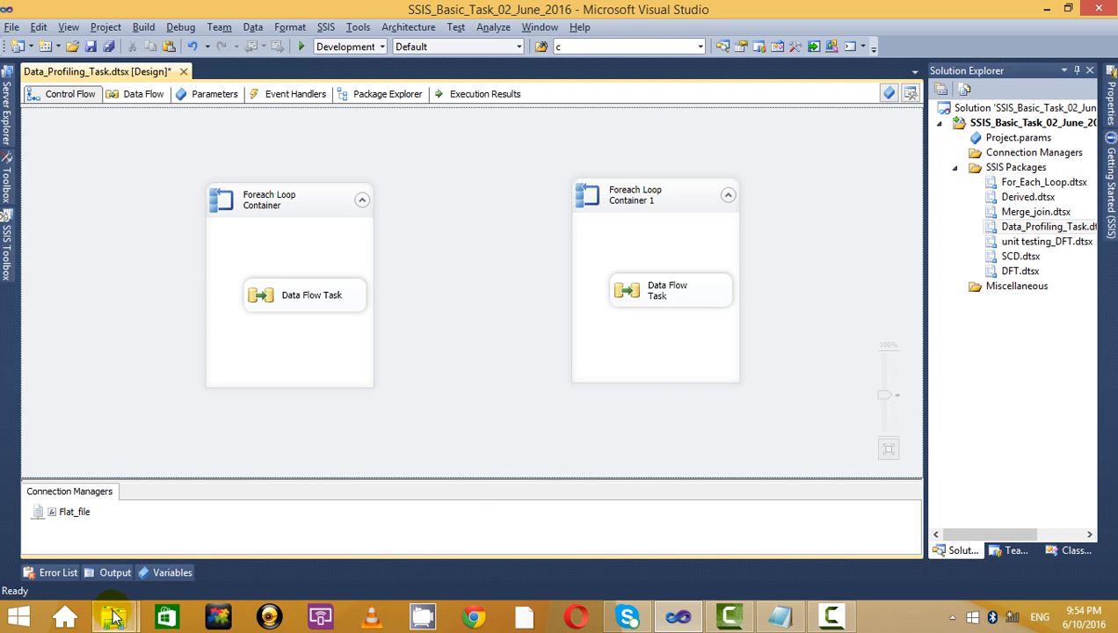
pyautogui.moveTo(113, 618)
pyautogui.click(263, 533)
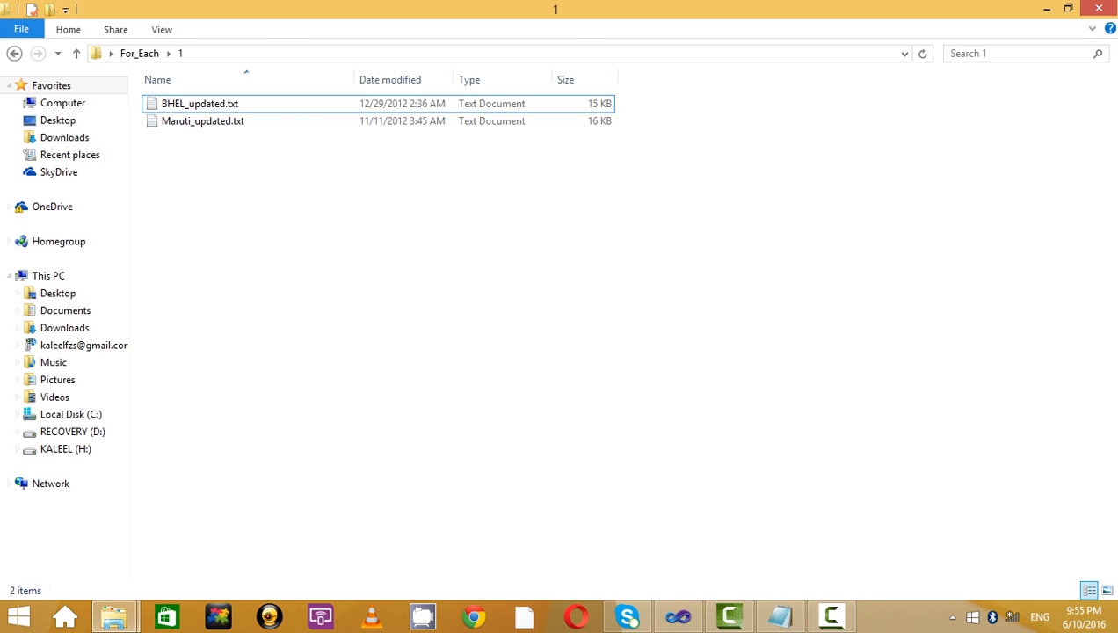
pyautogui.click(14, 53)
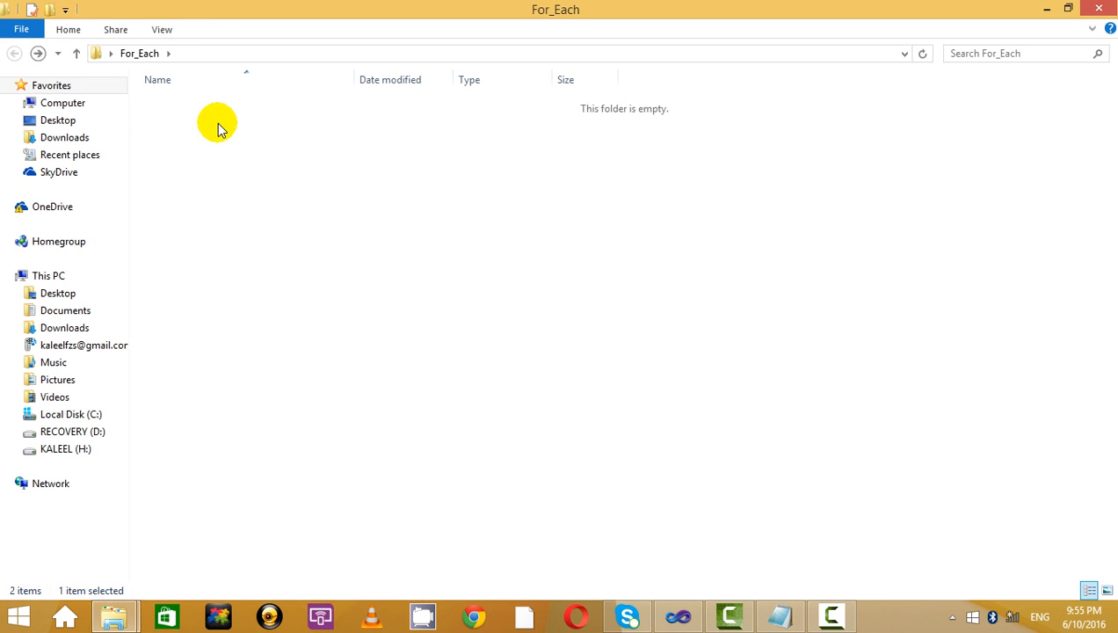
pyautogui.doubleClick(219, 128)
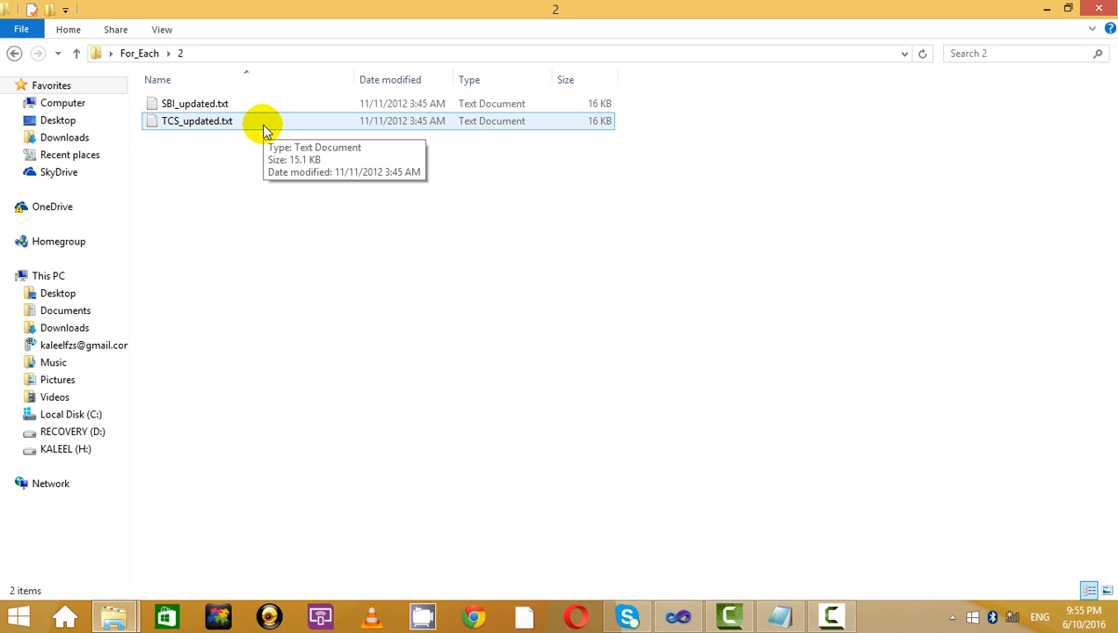
# Switch back to Visual Studio and set the enumerator folder of Foreach Loop Container 1 to subfolder 2 of For_Each.
pyautogui.click(679, 617)
pyautogui.click(633, 195)
pyautogui.rightClick(633, 195)
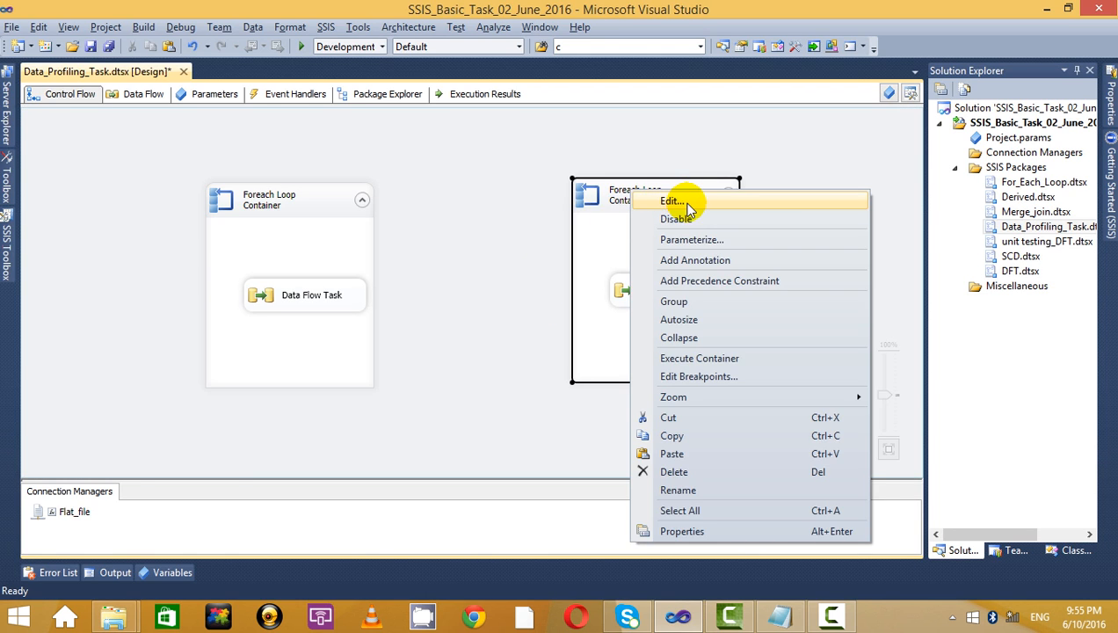
pyautogui.click(687, 204)
pyautogui.click(338, 165)
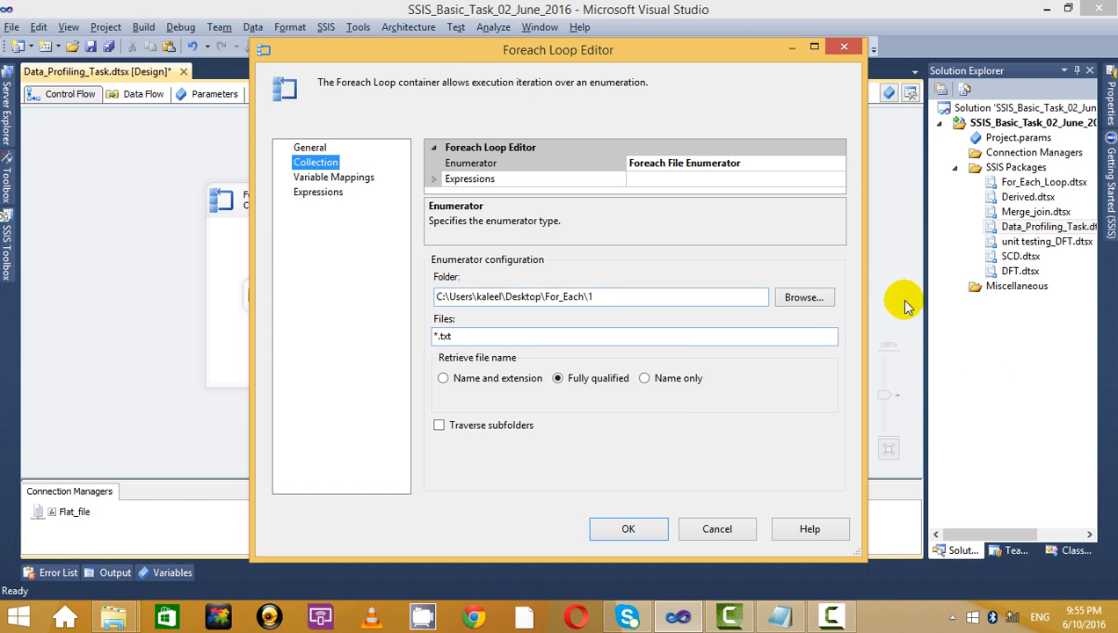
pyautogui.click(813, 297)
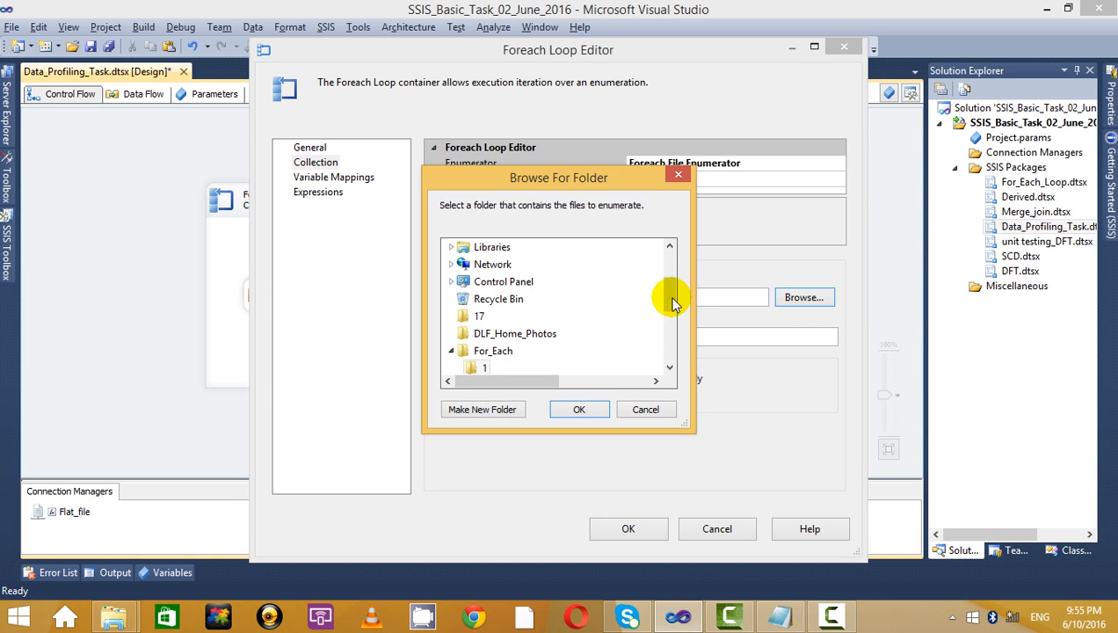
pyautogui.click(669, 368)
pyautogui.click(668, 367)
pyautogui.click(486, 351)
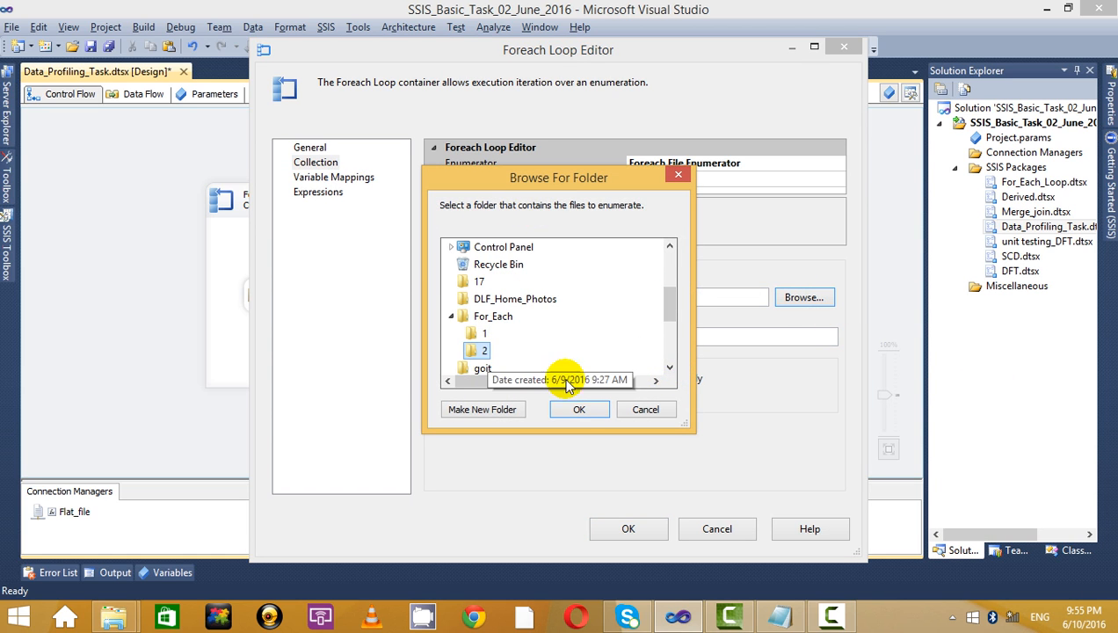
pyautogui.click(578, 409)
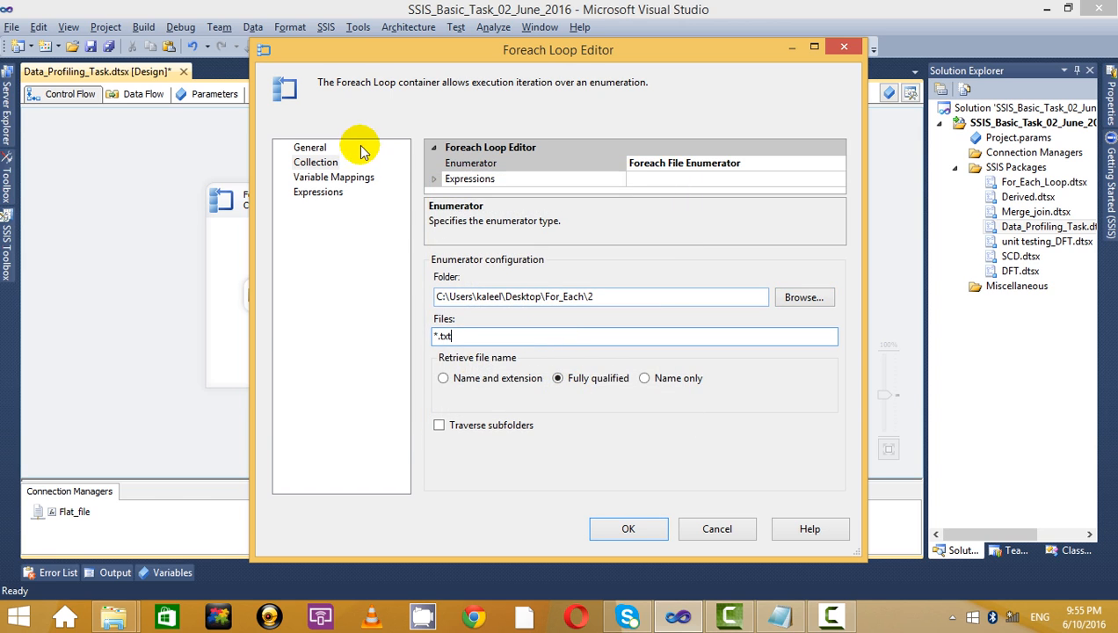
# Replace the container's variable mapping at index 0 with a new String variable named File_Location_2 and accept the loop settings.
pyautogui.click(326, 178)
pyautogui.click(514, 205)
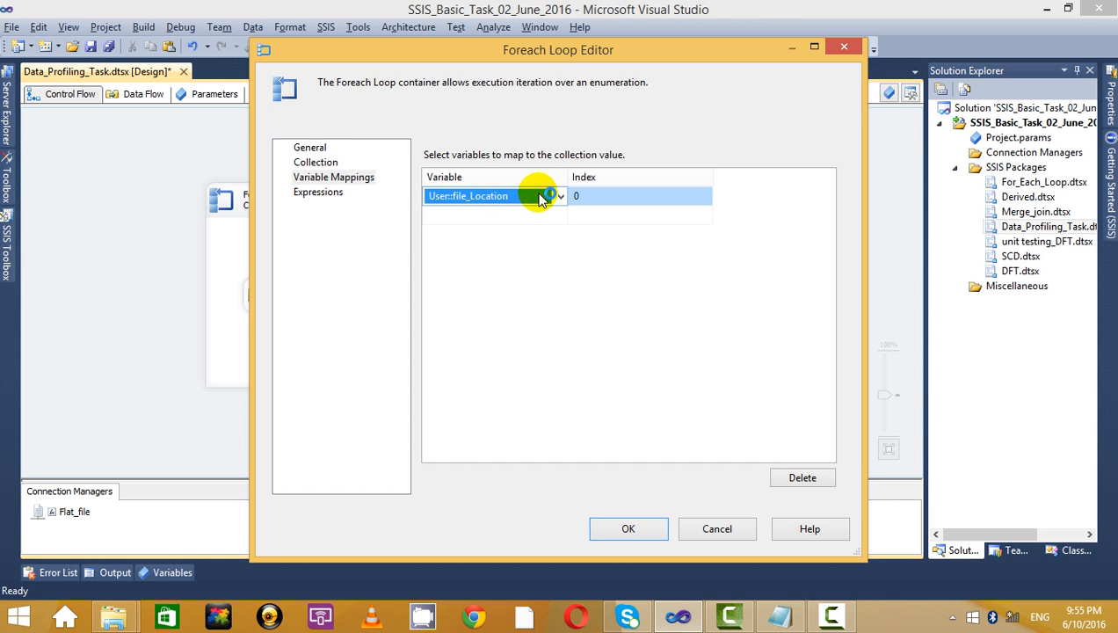
pyautogui.click(558, 197)
pyautogui.click(523, 215)
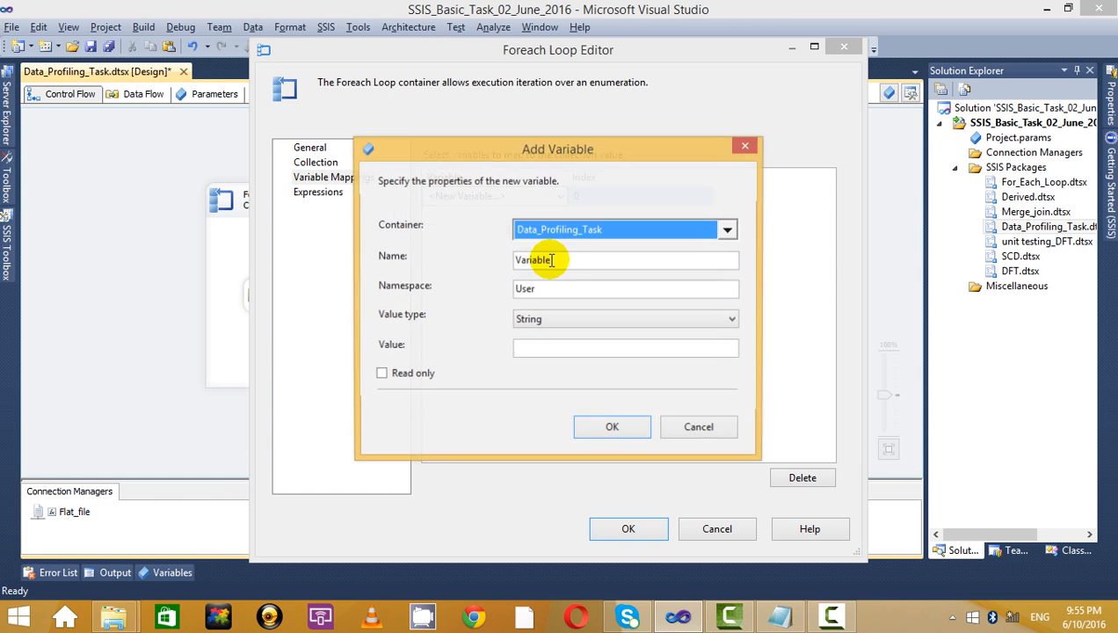
pyautogui.click(567, 259)
pyautogui.doubleClick(589, 262)
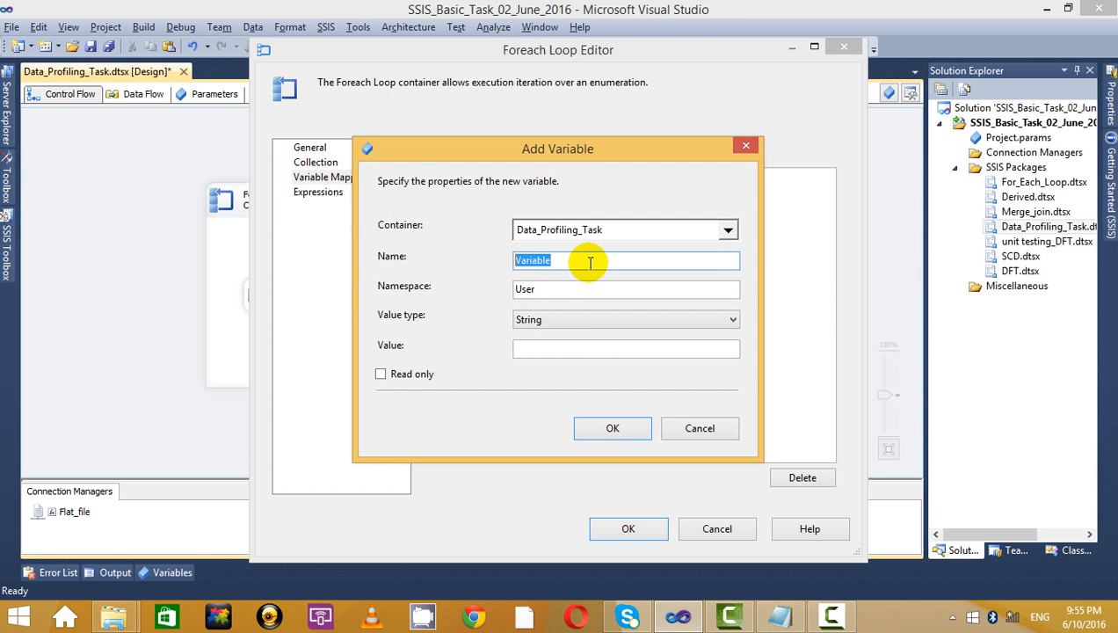
pyautogui.write('File_Location_2')
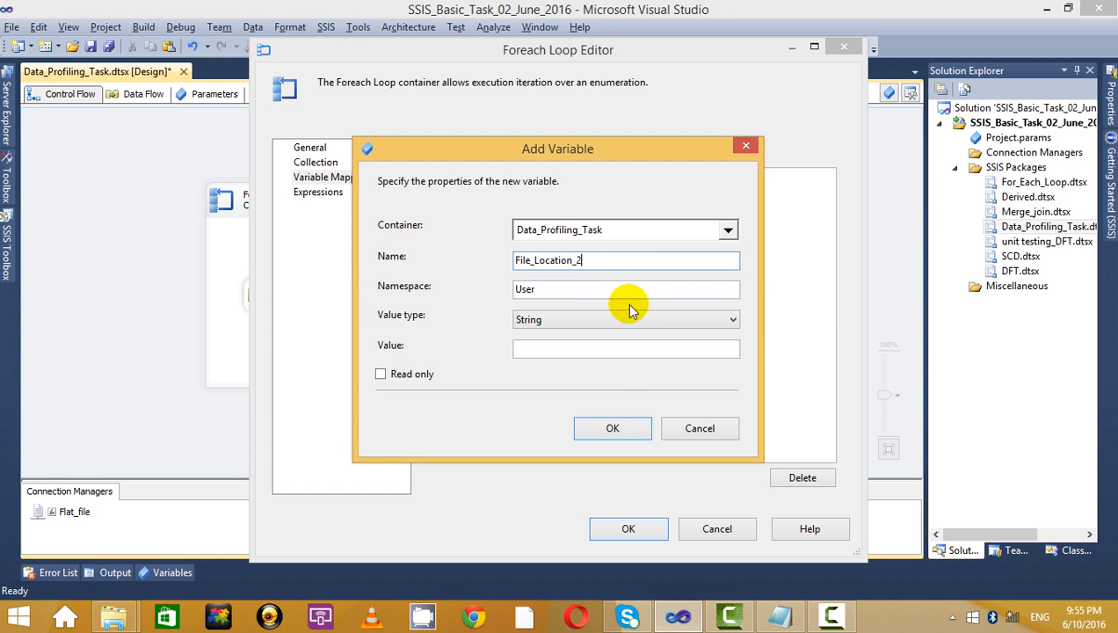
pyautogui.click(610, 429)
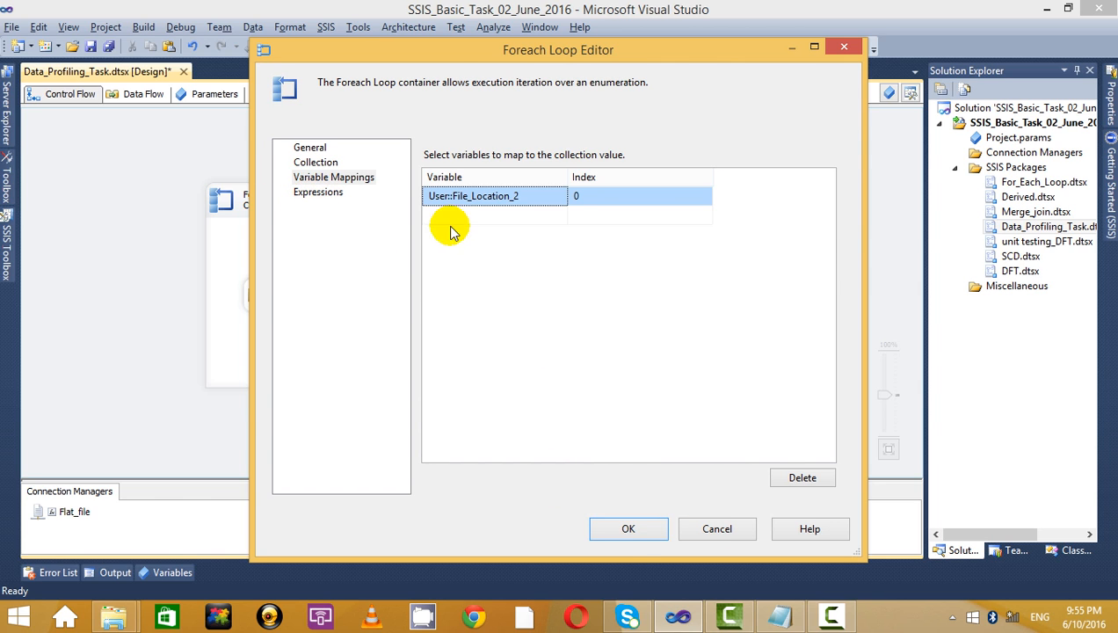
pyautogui.click(631, 531)
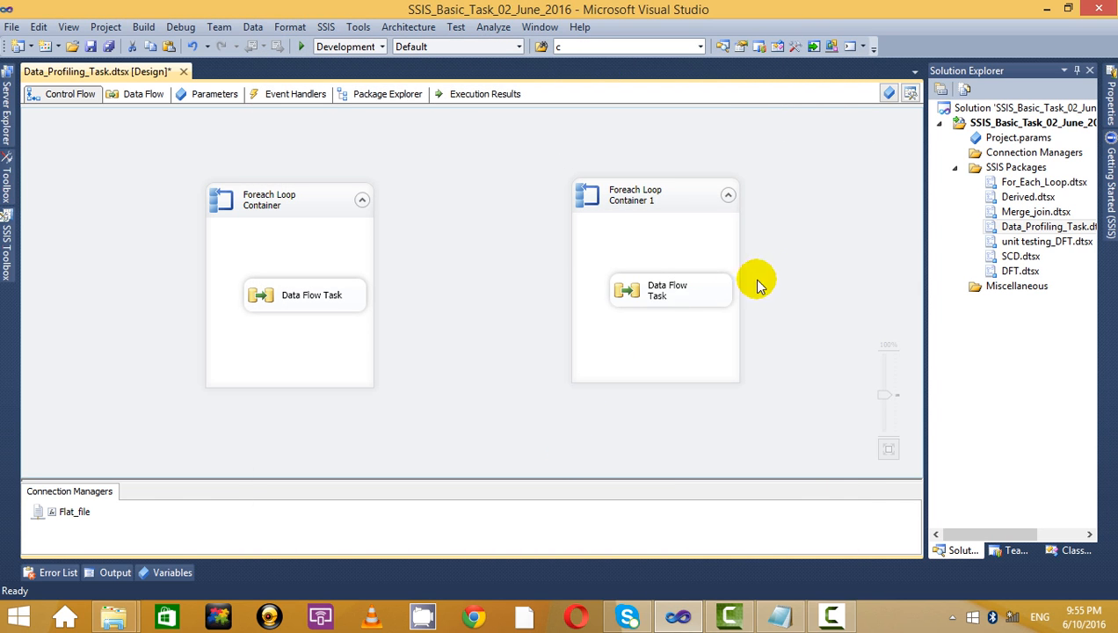
pyautogui.click(690, 281)
pyautogui.click(770, 269)
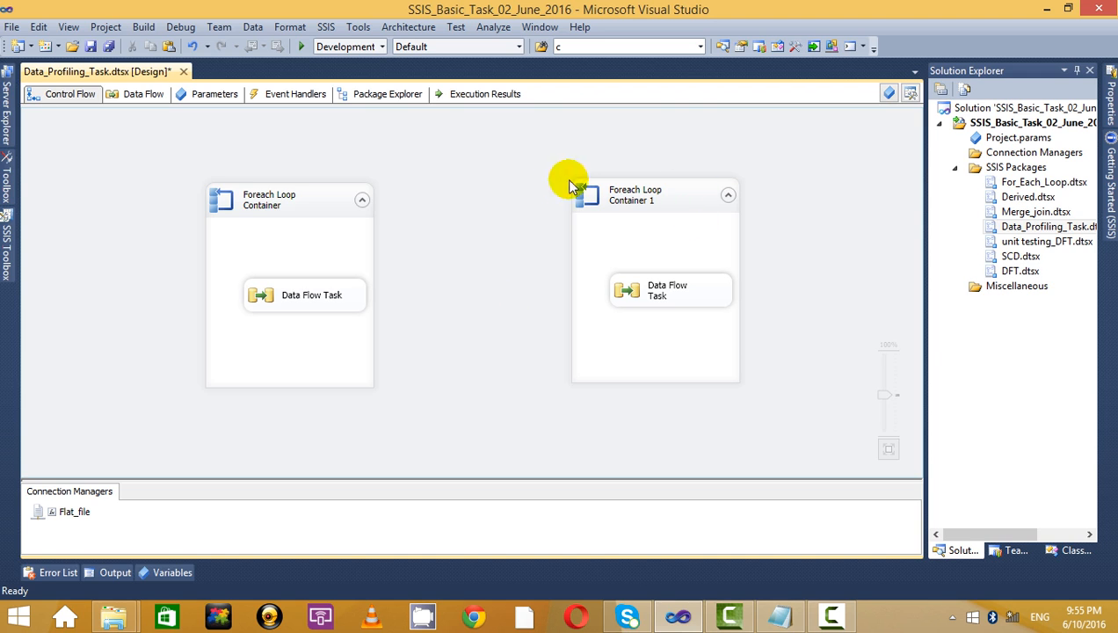
pyautogui.click(299, 200)
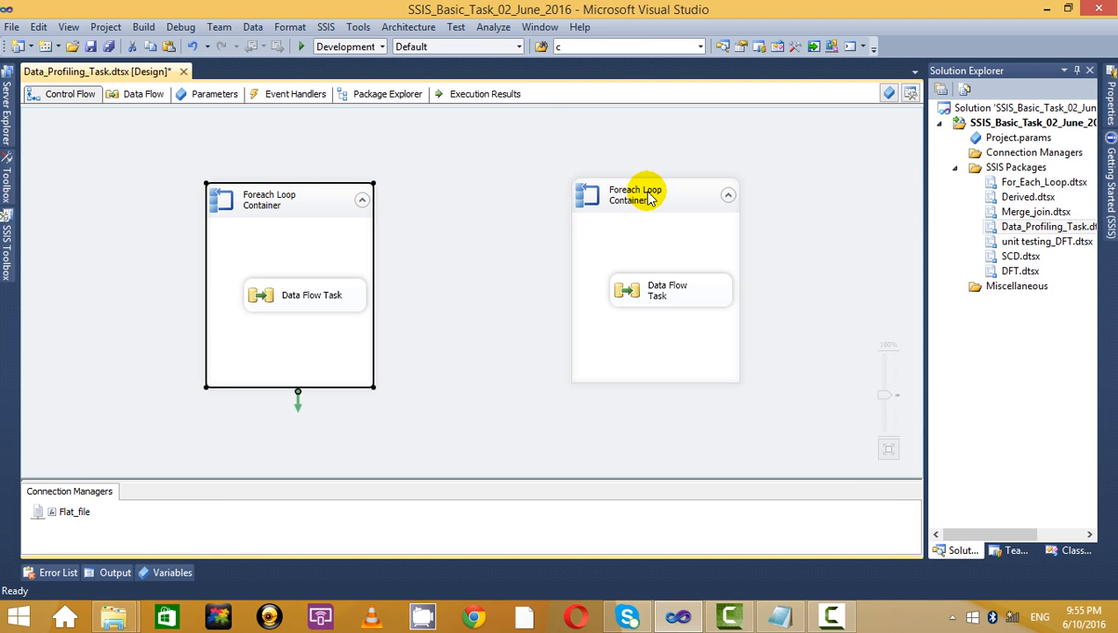
# Open the Flat File Source for editing in the Data Flow Task of Foreach Loop Container 1.
pyautogui.rightClick(648, 199)
pyautogui.click(404, 229)
pyautogui.click(719, 192)
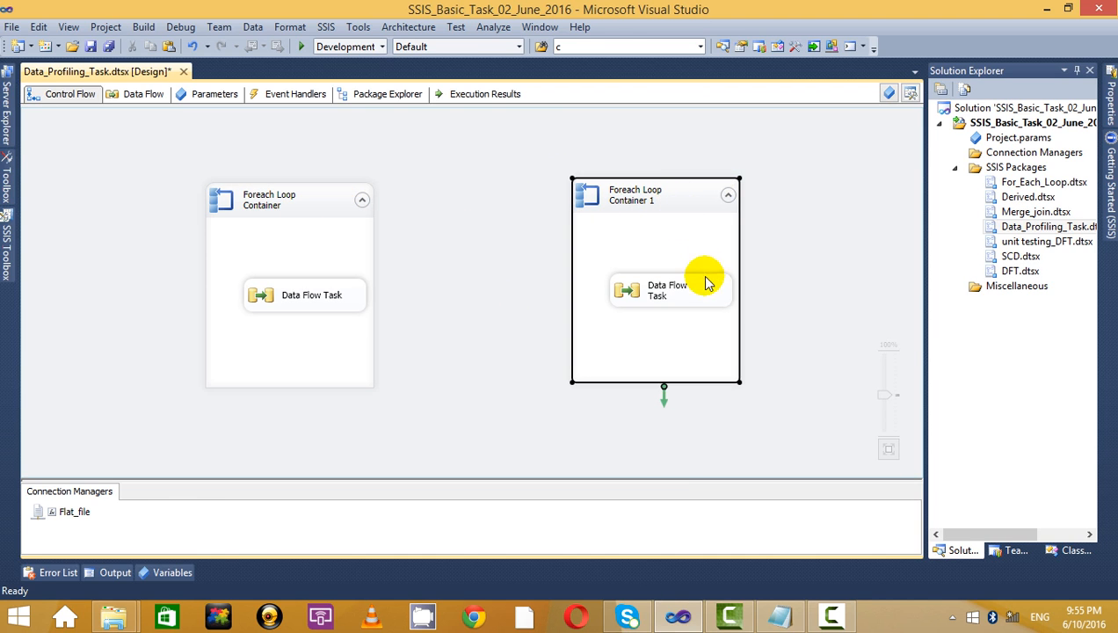
pyautogui.doubleClick(667, 290)
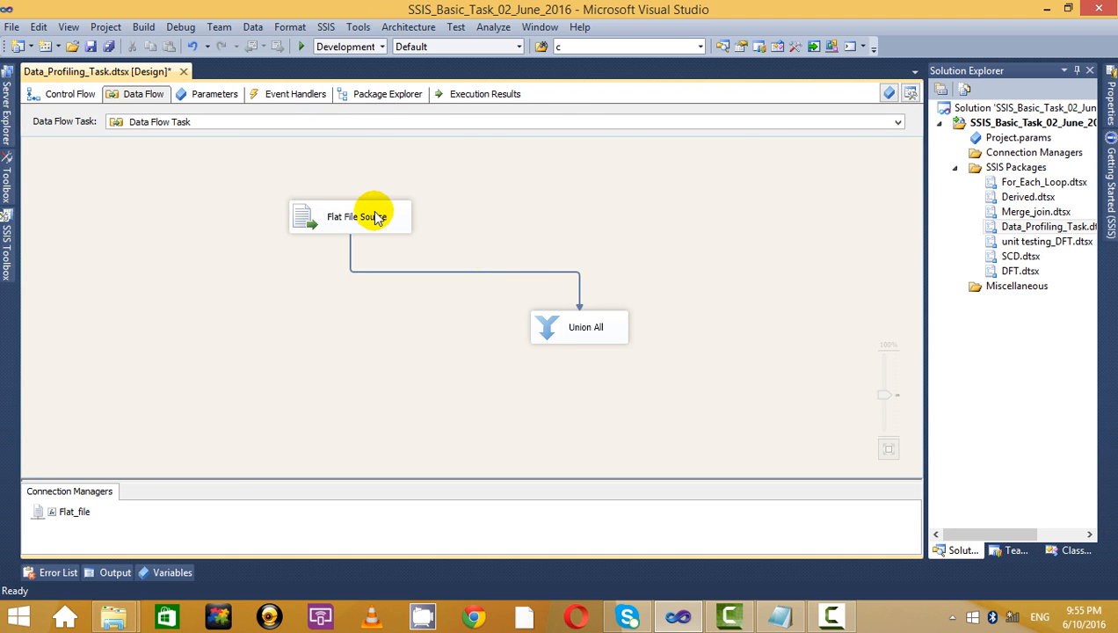
pyautogui.click(374, 217)
pyautogui.rightClick(373, 215)
pyautogui.click(422, 222)
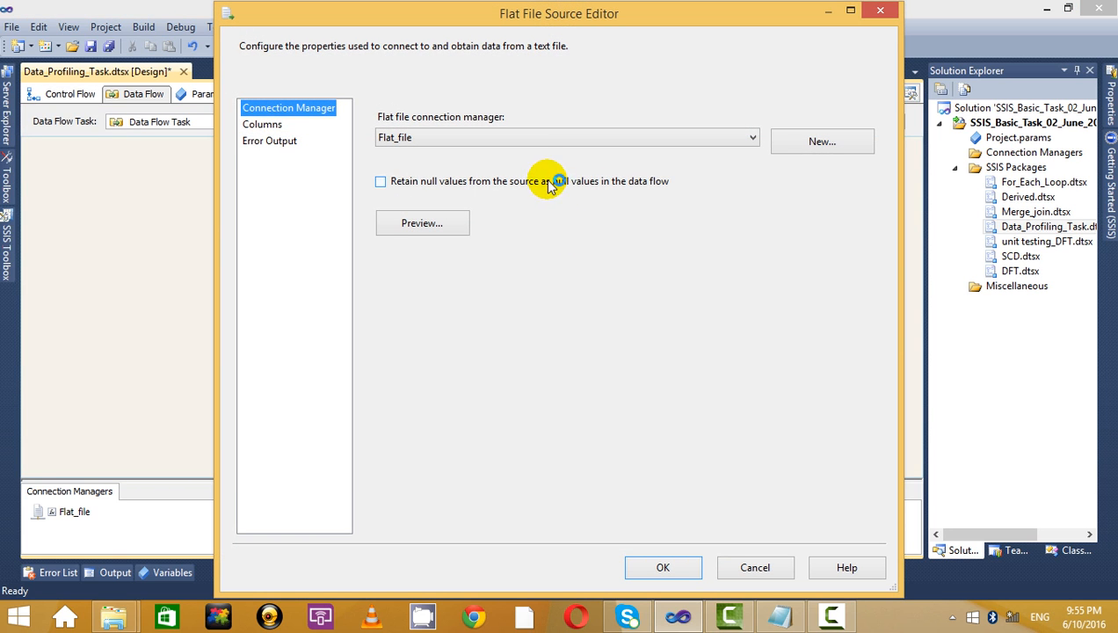
# Start a new flat file connection manager for the source and name it Flat_File_2.
pyautogui.click(826, 151)
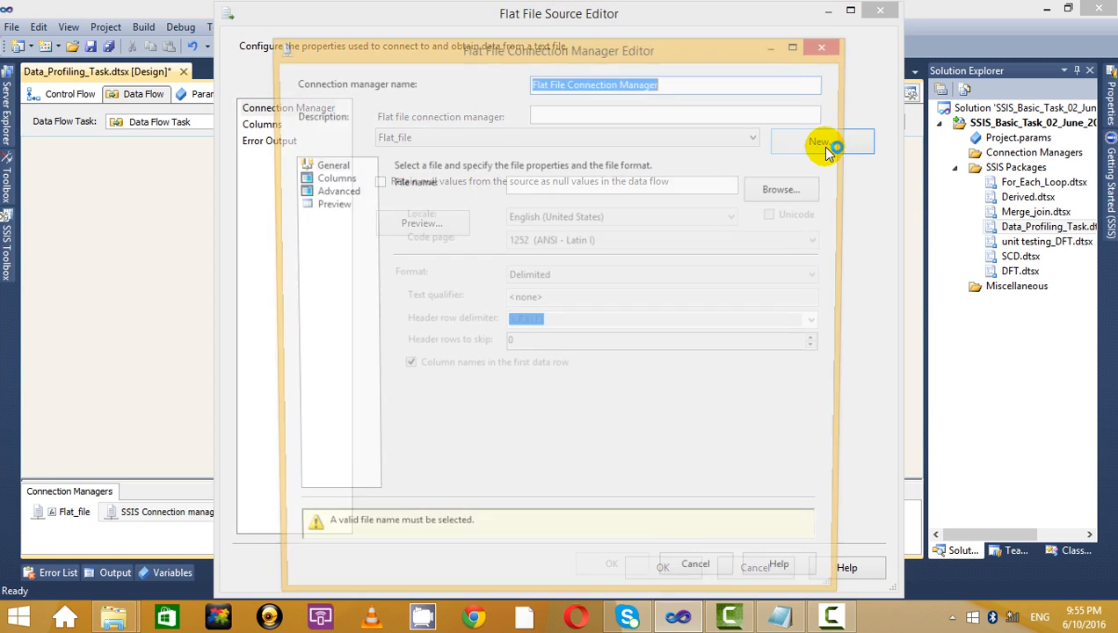
pyautogui.click(546, 81)
pyautogui.moveTo(567, 82); pyautogui.dragTo(788, 75)
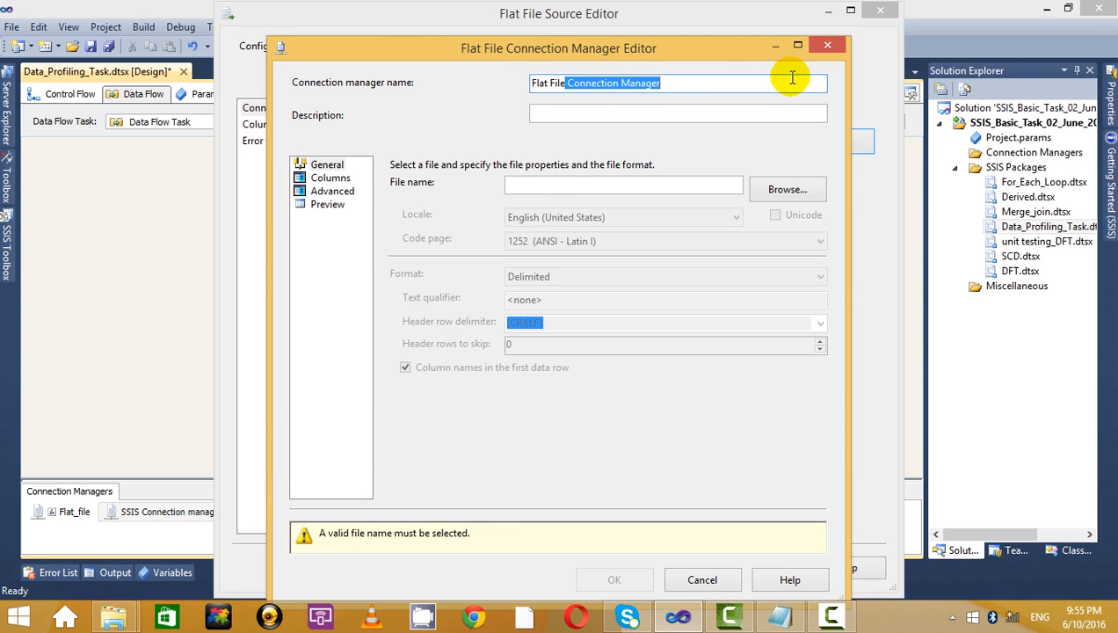
pyautogui.press('BackSpace')
pyautogui.write('_File_2')
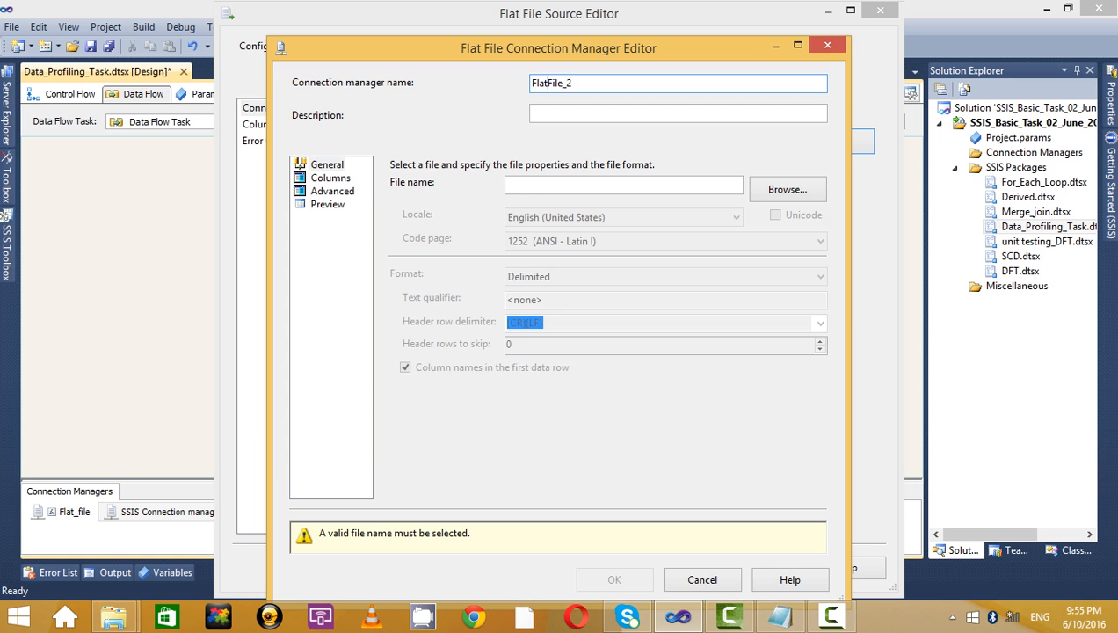
# Set the connection's source file to SBI_updated.txt in subfolder 2 of For_Each.
pyautogui.click(782, 191)
pyautogui.click(413, 40)
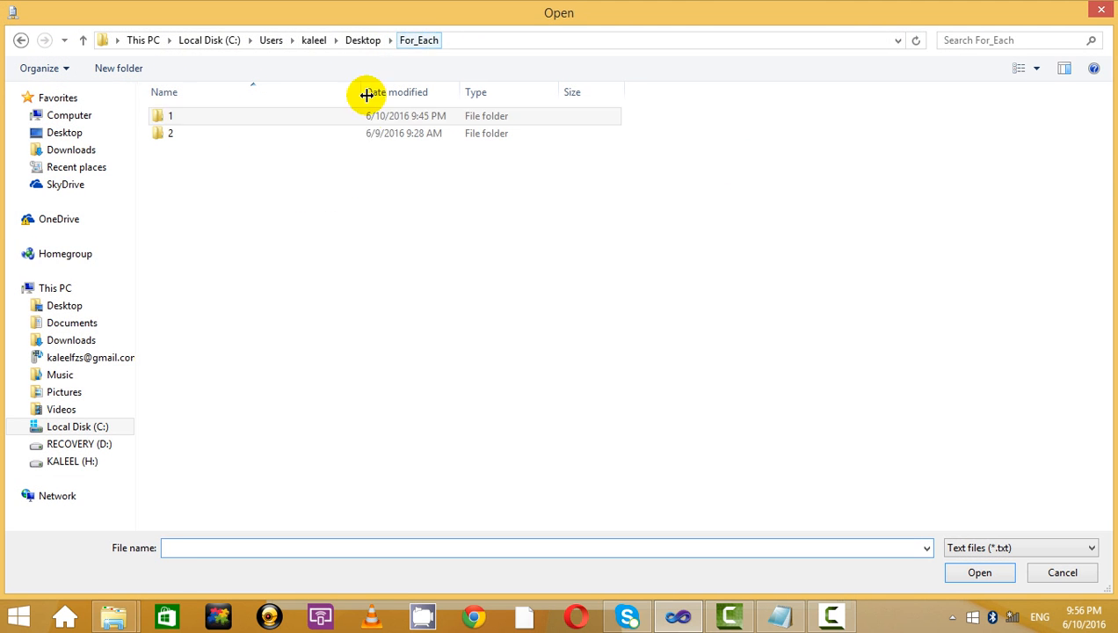
pyautogui.doubleClick(183, 136)
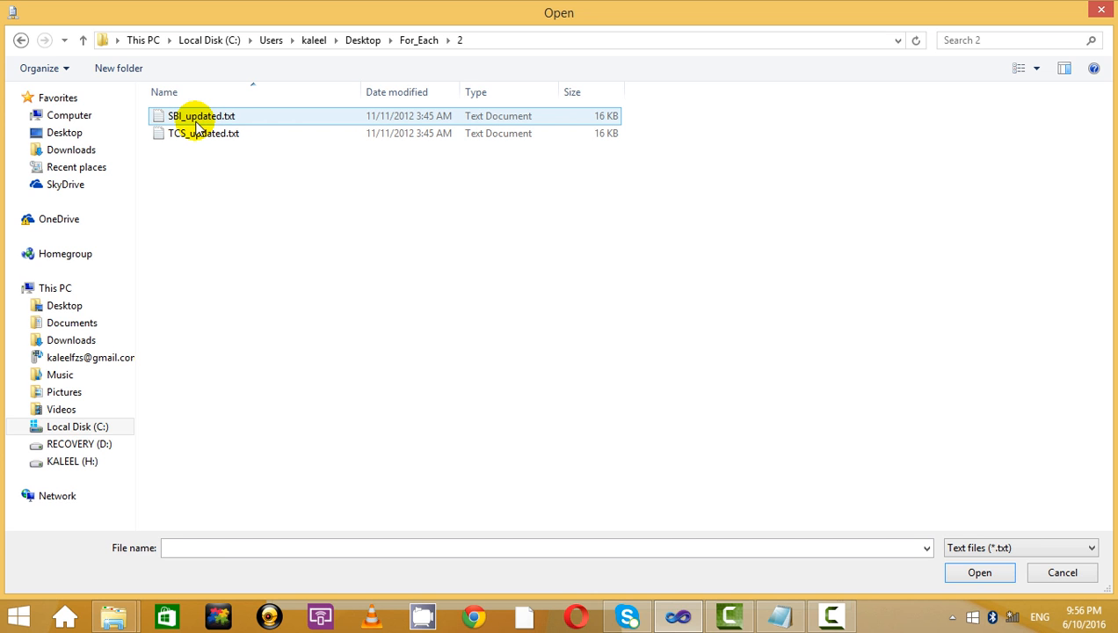
pyautogui.click(195, 122)
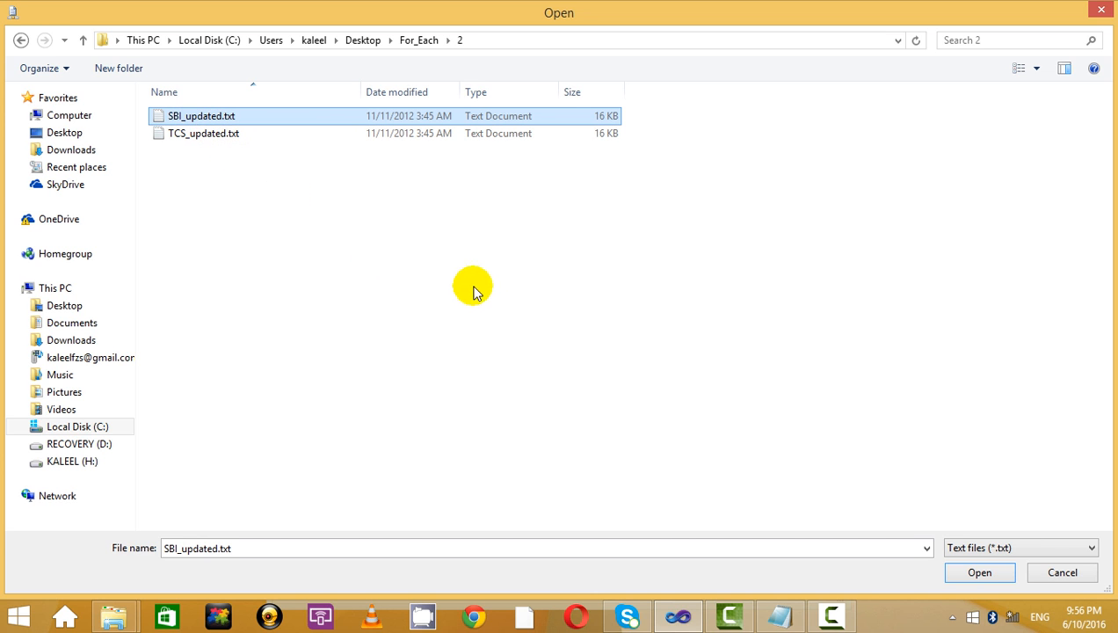
pyautogui.click(979, 572)
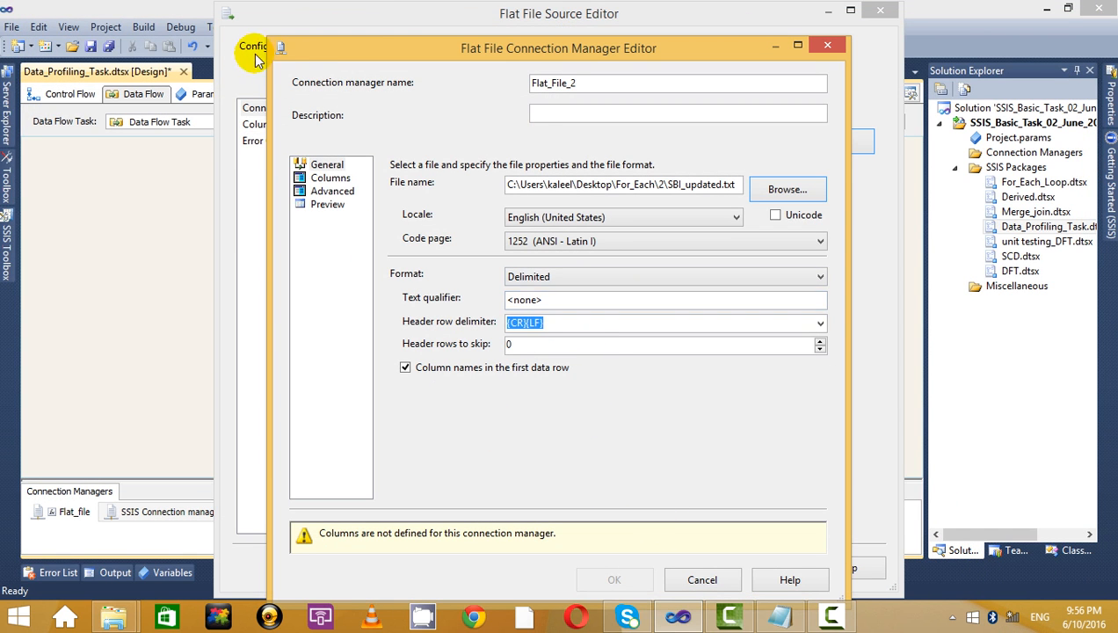
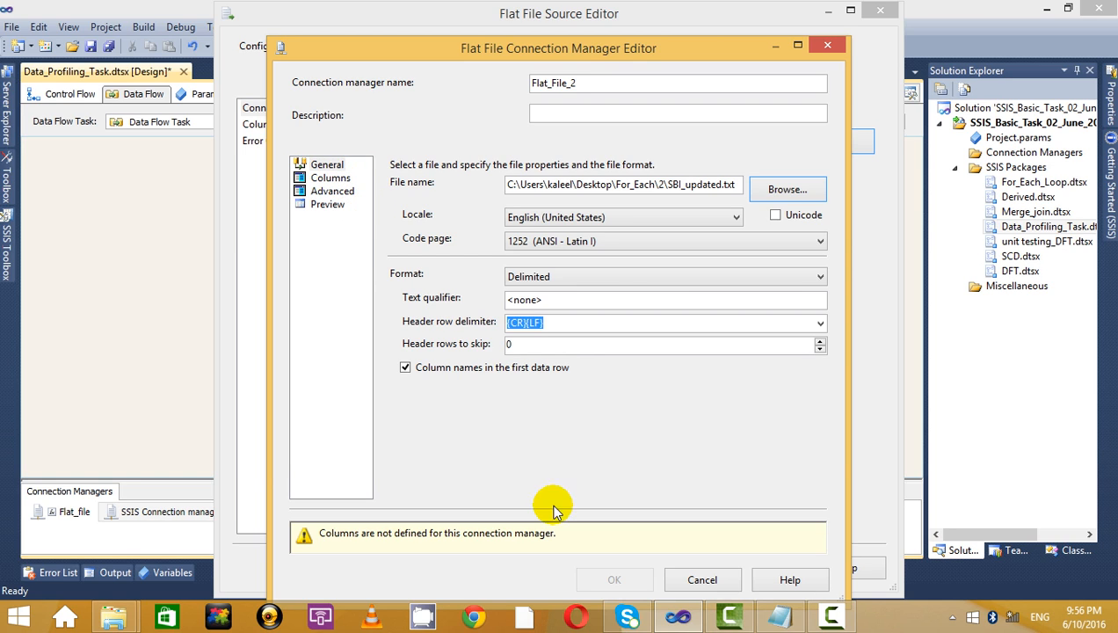
# Define the Flat_File_2 columns with the default delimiters and accept the connection and source settings.
pyautogui.click(331, 177)
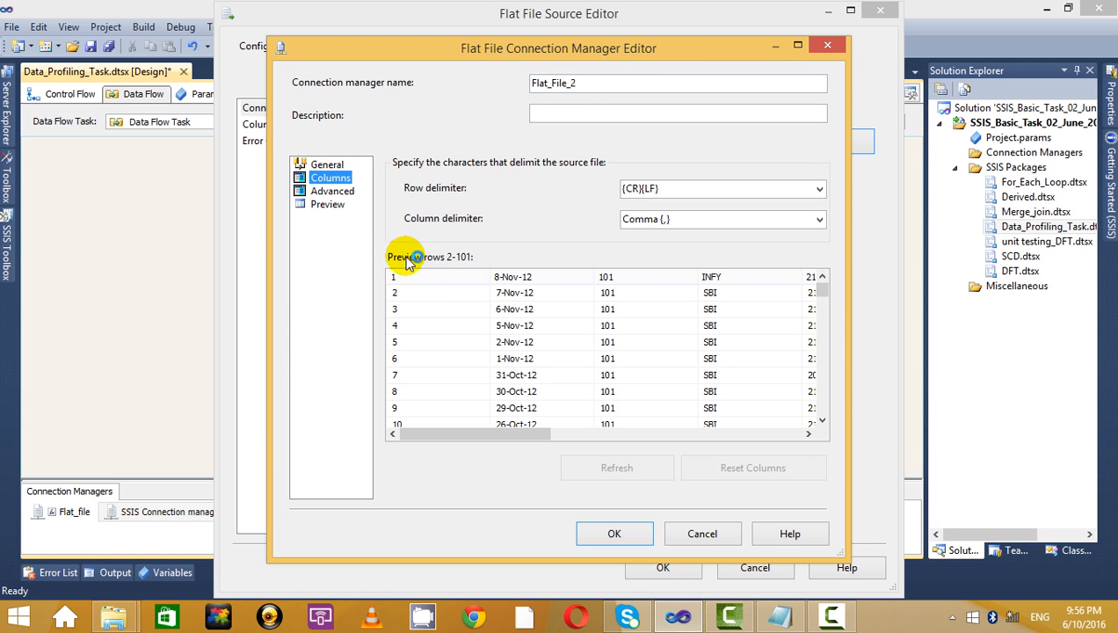
pyautogui.click(353, 192)
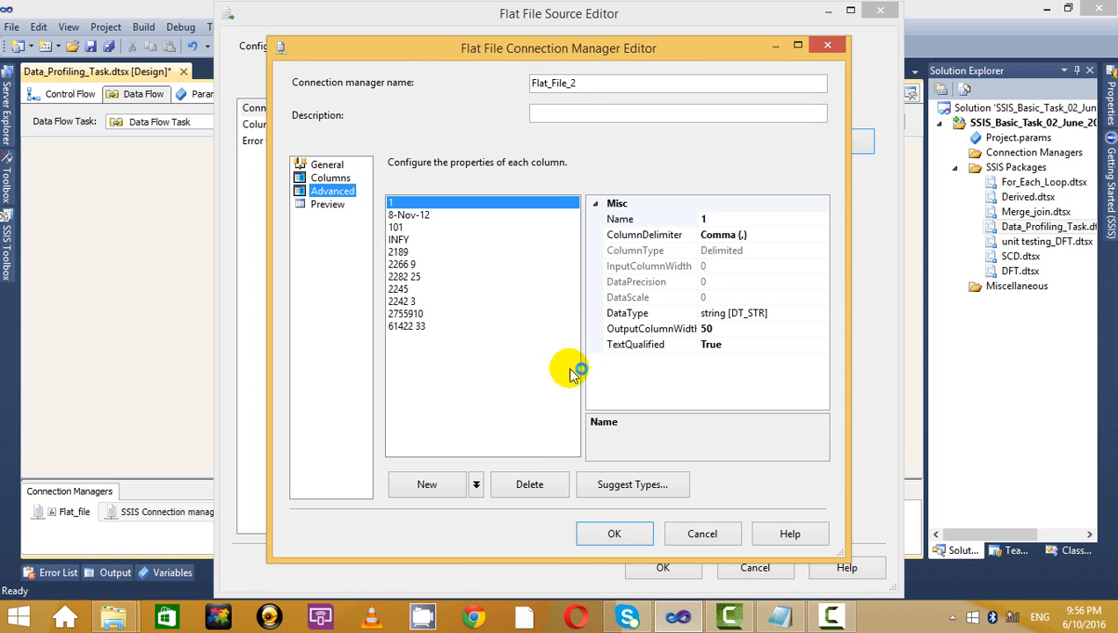
pyautogui.click(613, 534)
pyautogui.click(663, 566)
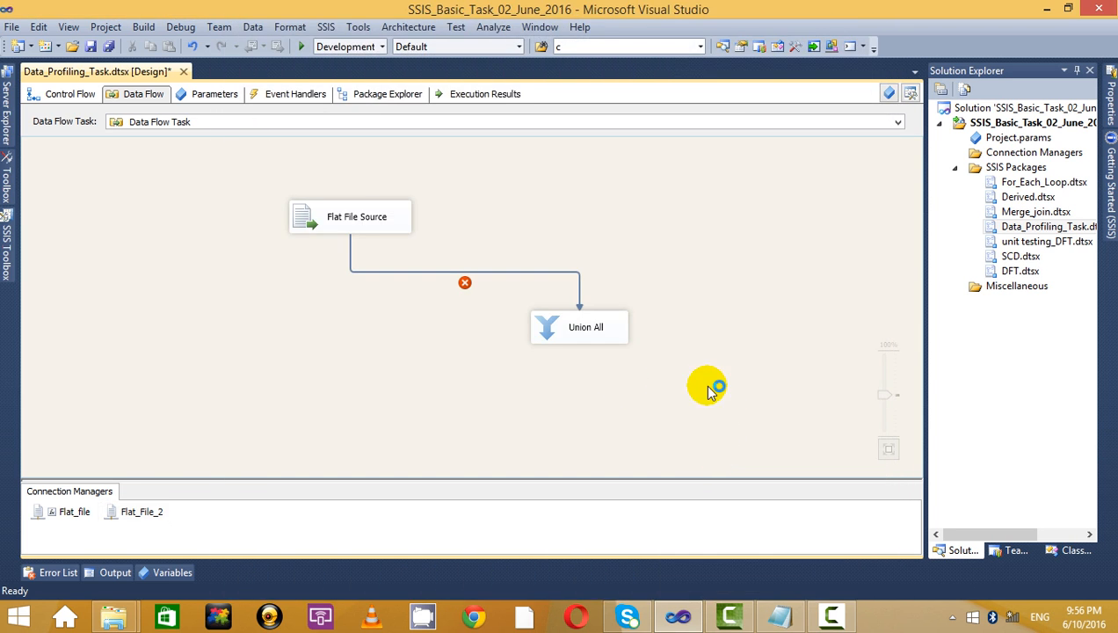
# Replace the Union All with a new one and connect the Flat File Source output to it.
pyautogui.click(575, 332)
pyautogui.press('Delete')
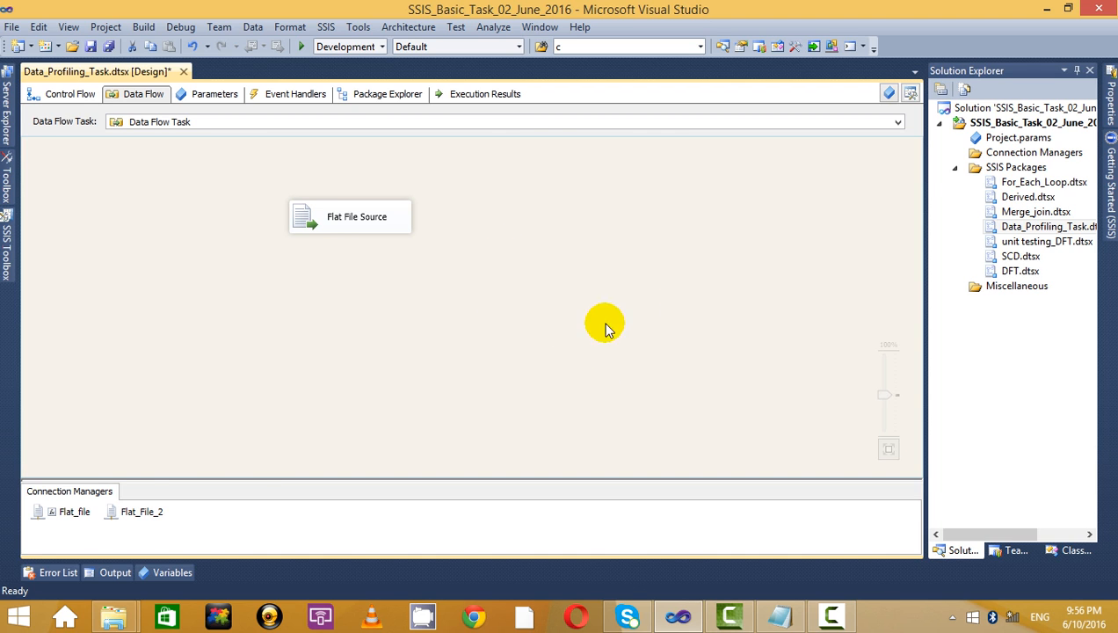
pyautogui.click(5, 230)
pyautogui.moveTo(70, 368); pyautogui.dragTo(589, 361)
pyautogui.click(334, 219)
pyautogui.moveTo(355, 253); pyautogui.dragTo(584, 344)
pyautogui.click(661, 272)
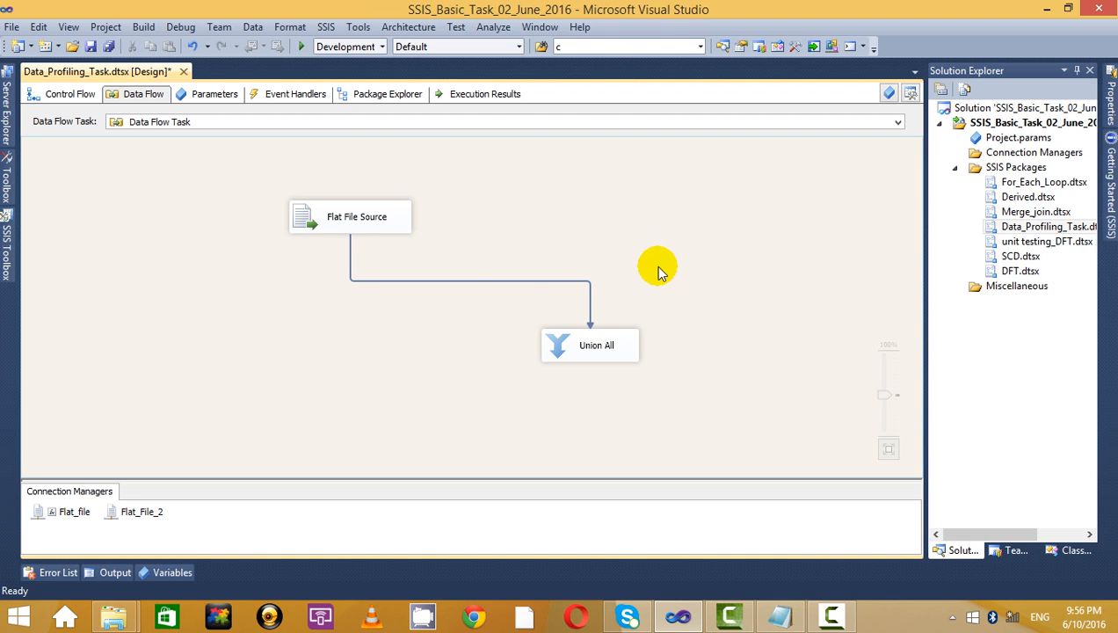
# Enable a data viewer on the path from the Flat File Source to the Union All and return to the control flow.
pyautogui.rightClick(518, 283)
pyautogui.click(571, 324)
pyautogui.click(58, 94)
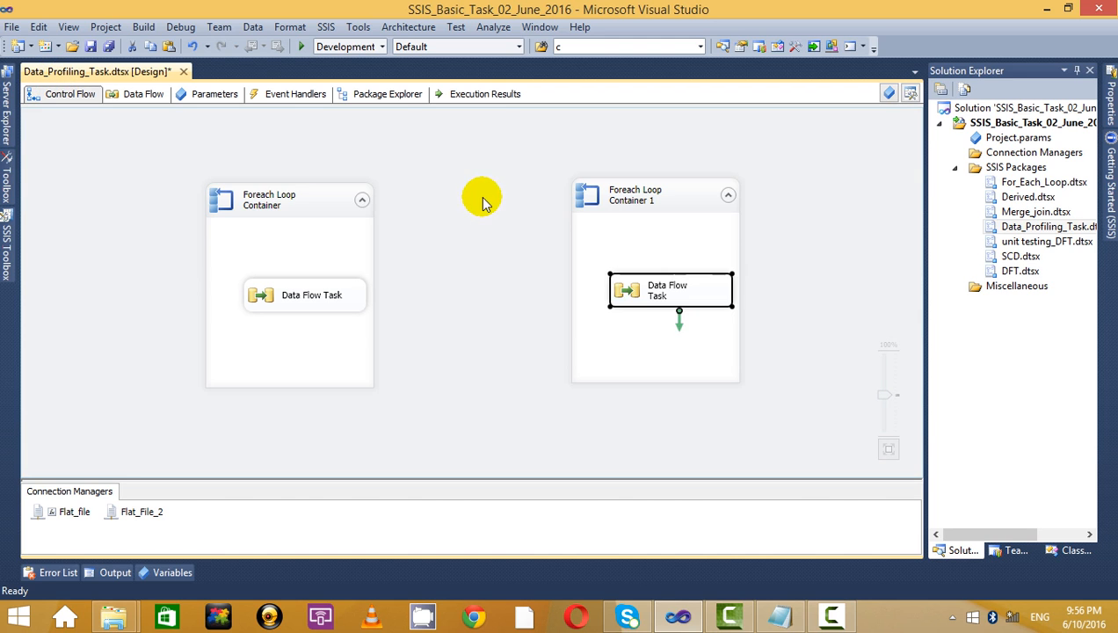
# Check the data flow inside the first Foreach Loop Container and return to the control flow.
pyautogui.click(336, 199)
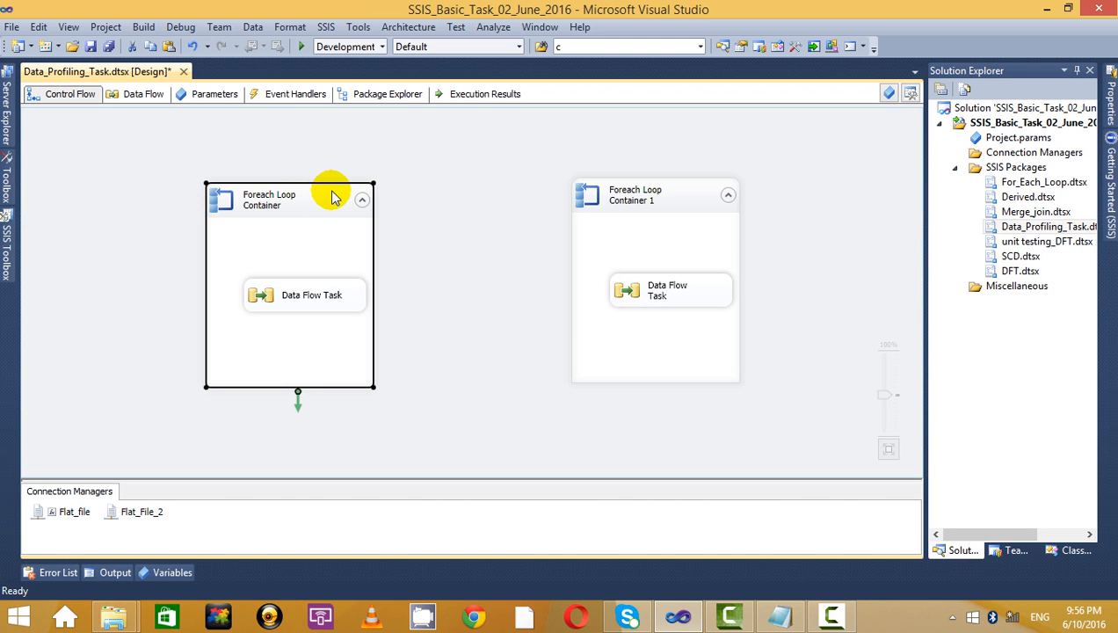
pyautogui.doubleClick(325, 294)
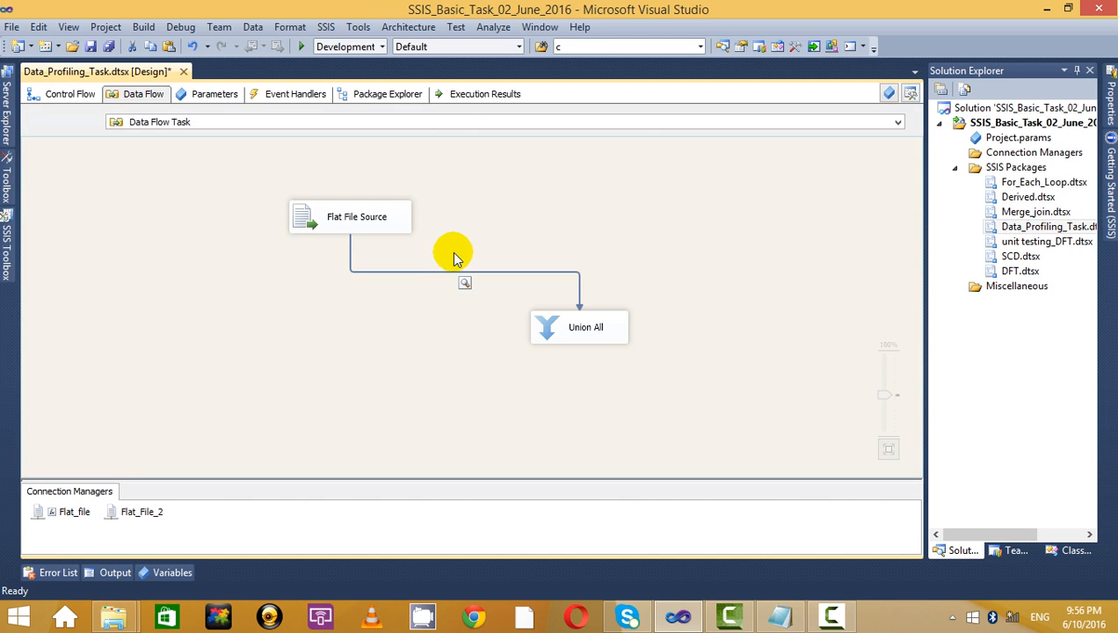
pyautogui.click(60, 94)
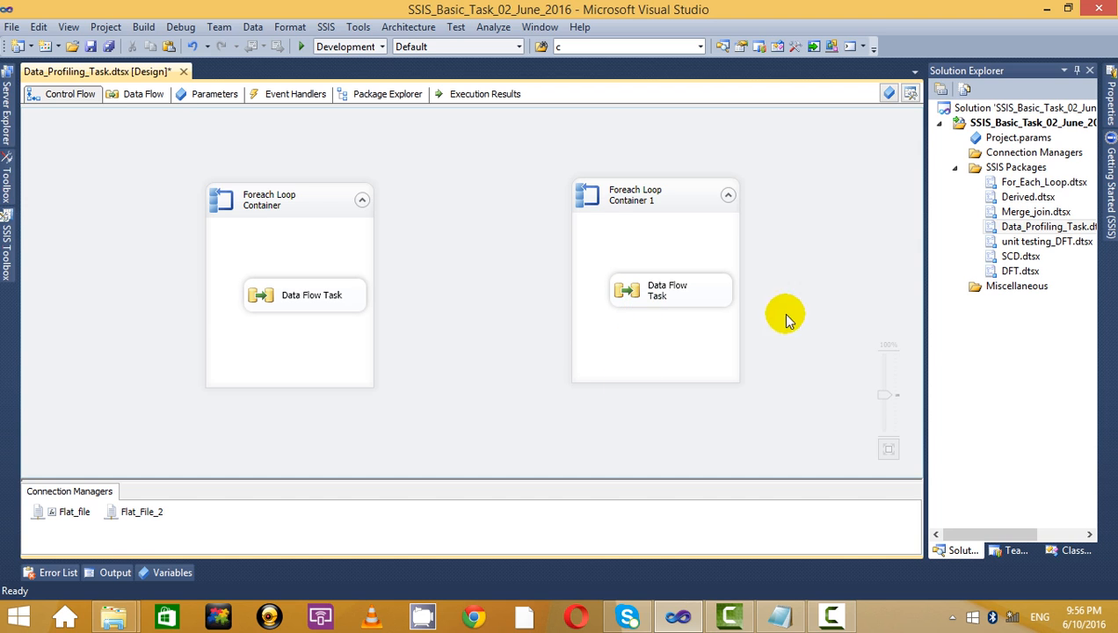
pyautogui.click(252, 201)
pyautogui.click(500, 274)
# Review the connection and columns of the Flat File Source in Foreach Loop Container 1, leaving the editor without changes.
pyautogui.click(660, 189)
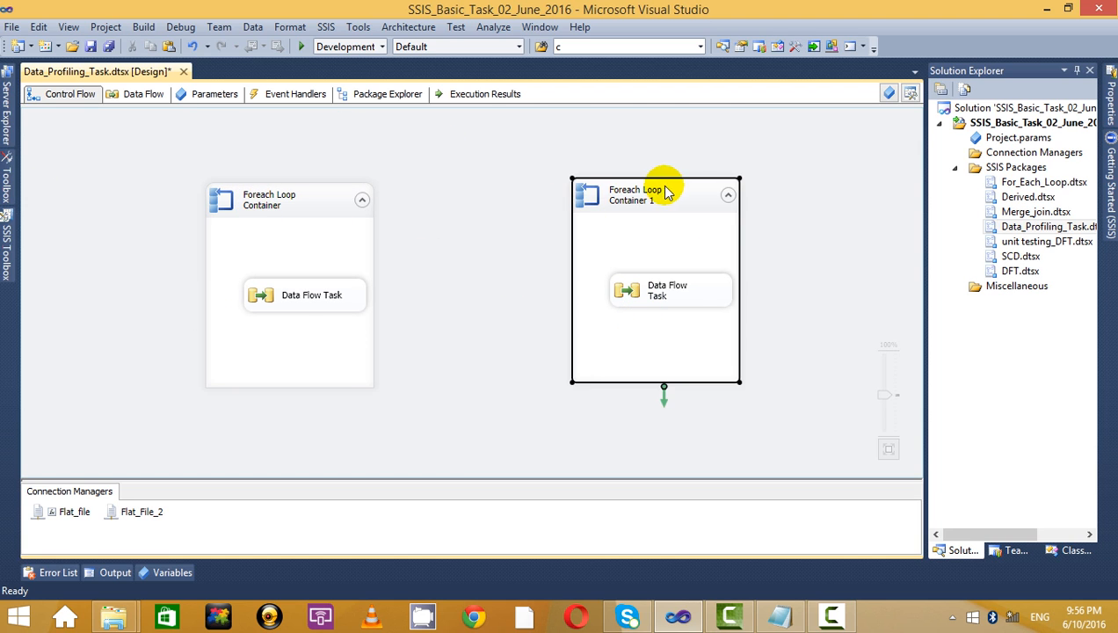
pyautogui.doubleClick(677, 289)
pyautogui.click(386, 218)
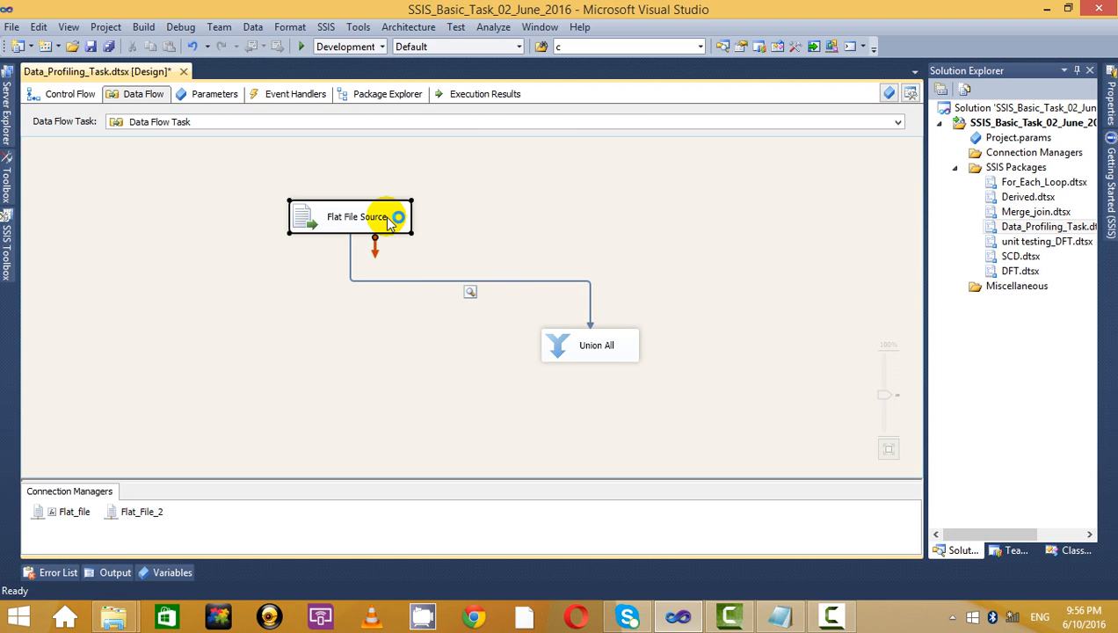
pyautogui.rightClick(387, 220)
pyautogui.click(424, 225)
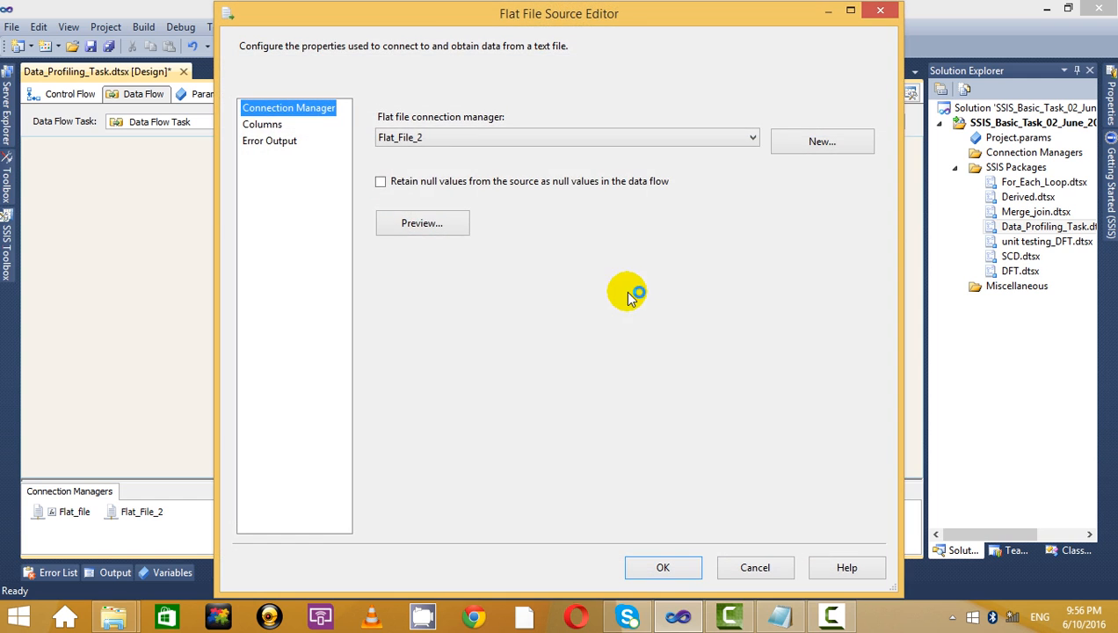
pyautogui.click(273, 125)
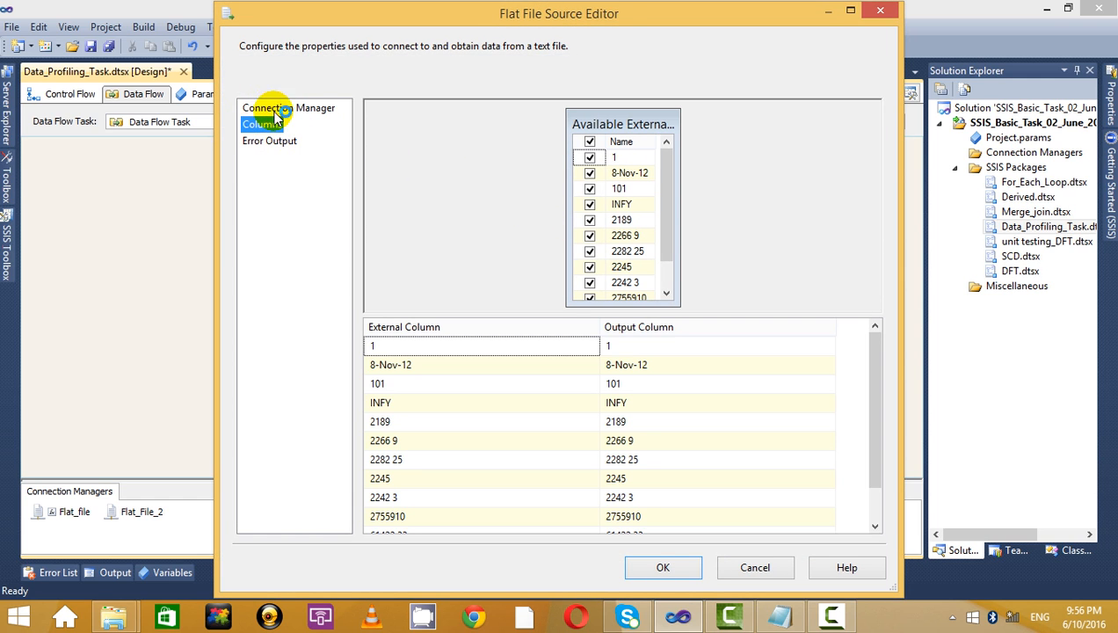
pyautogui.click(272, 109)
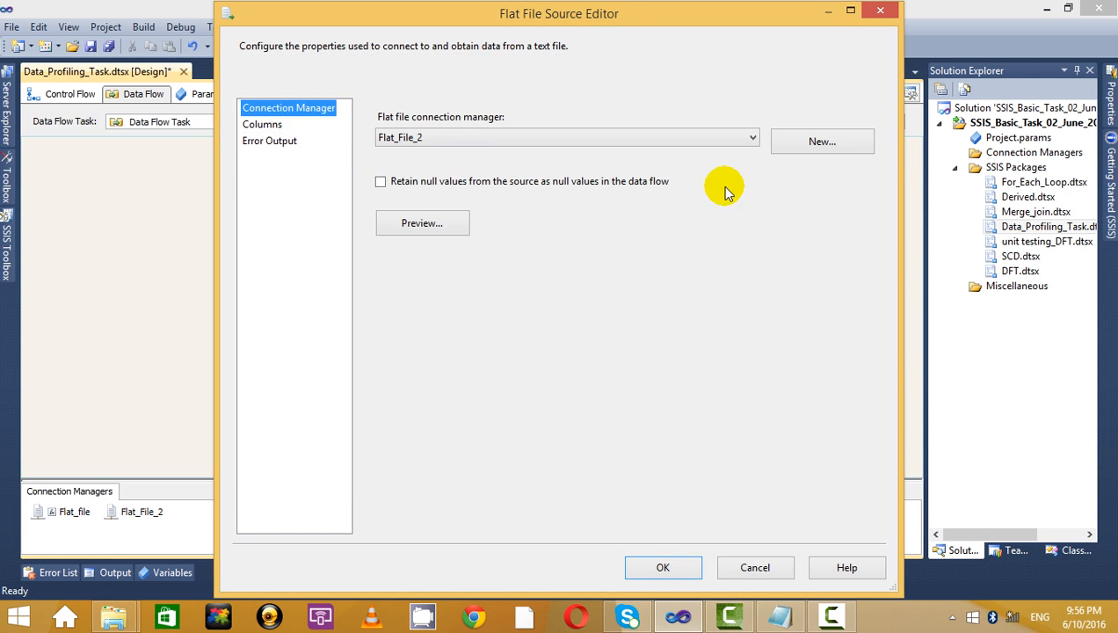
pyautogui.click(879, 10)
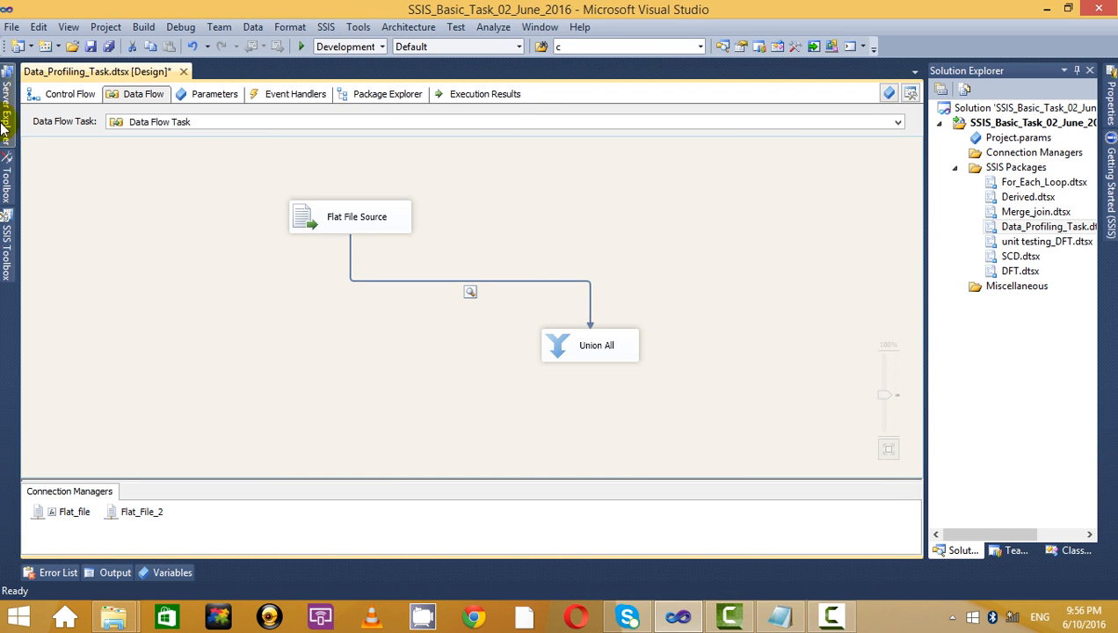
pyautogui.click(71, 93)
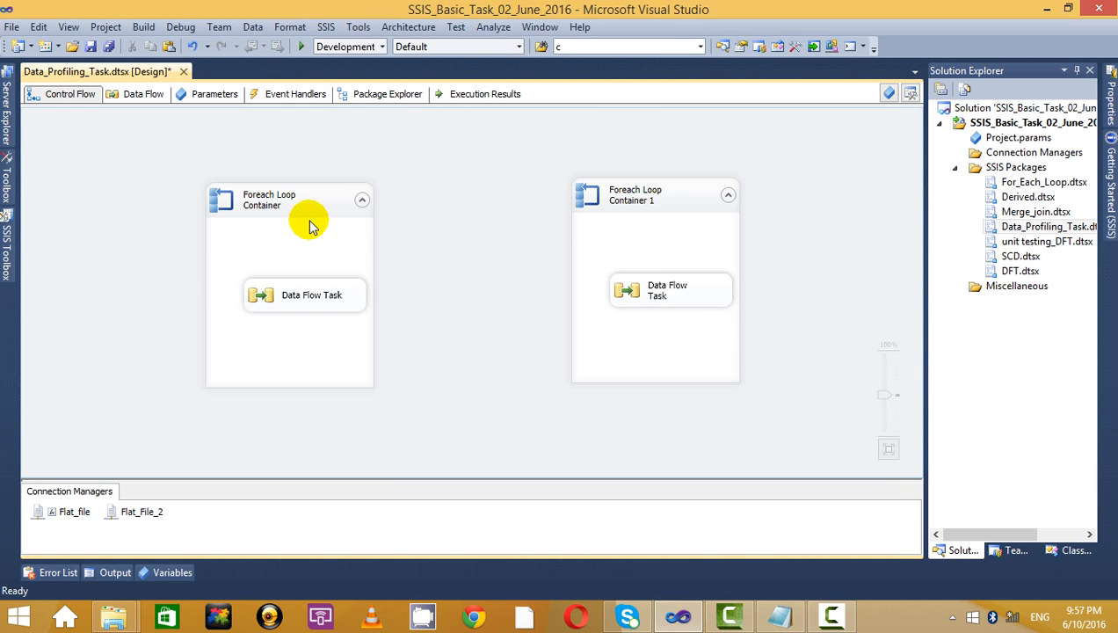
# Run the package and examine the Flat File Source rows in the maximized data viewer down to the last rows.
pyautogui.click(301, 47)
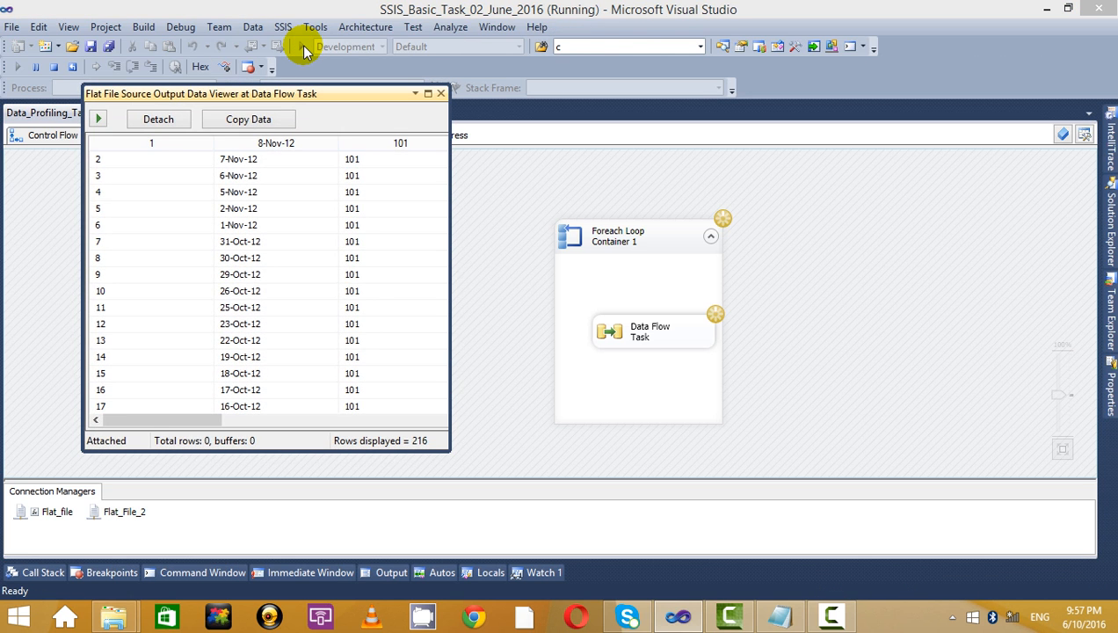
pyautogui.click(427, 93)
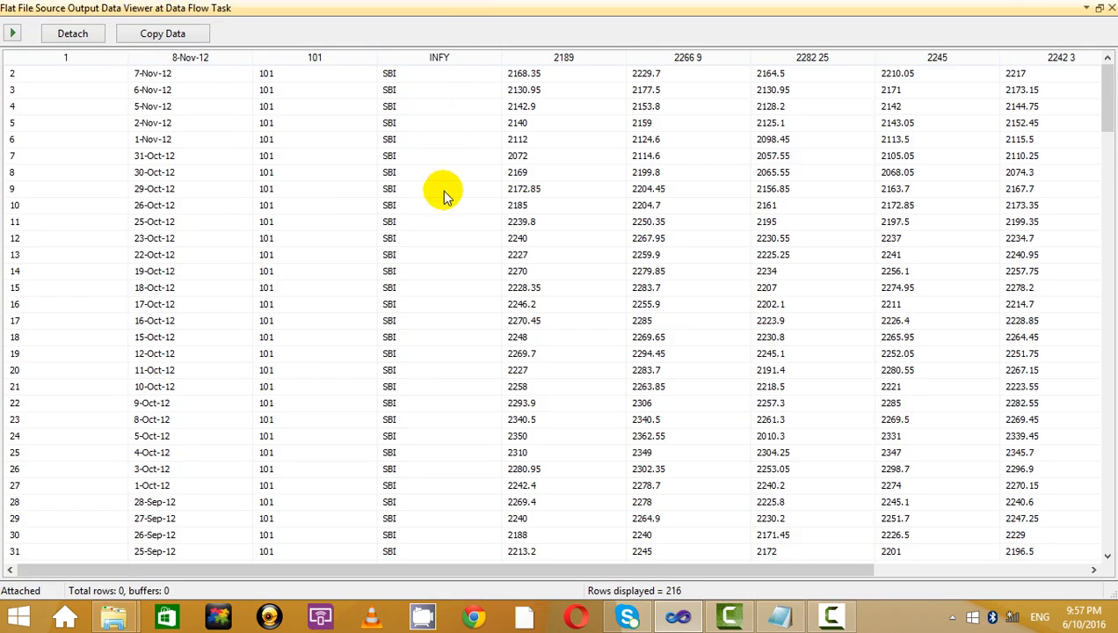
pyautogui.click(435, 203)
pyautogui.scroll(-18, 386, 215)
pyautogui.scroll(7, 387, 219)
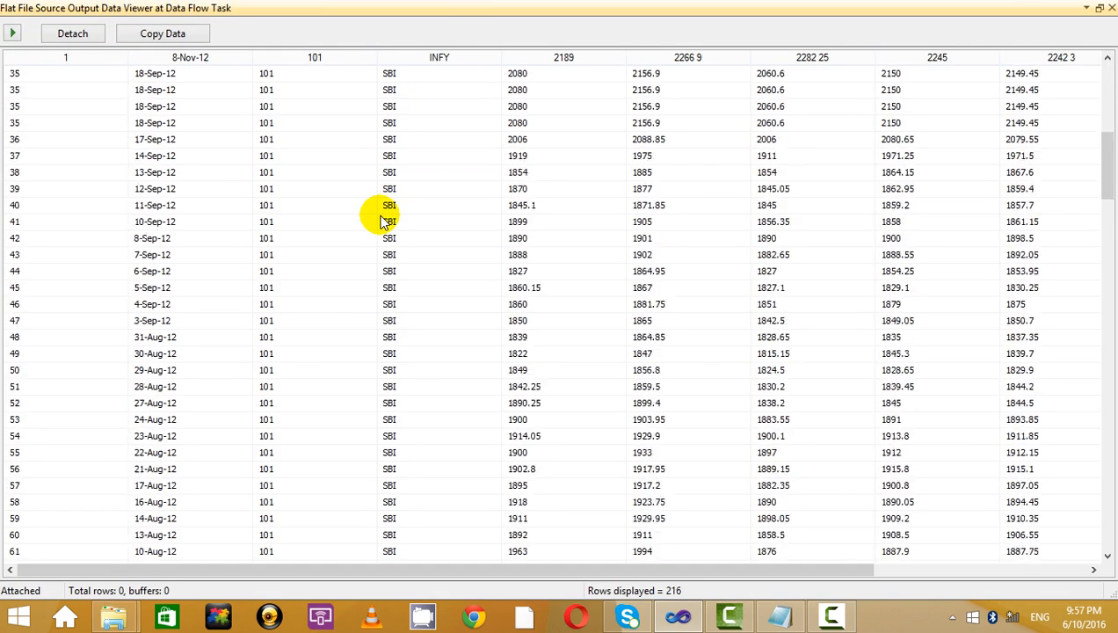
pyautogui.scroll(11, 384, 220)
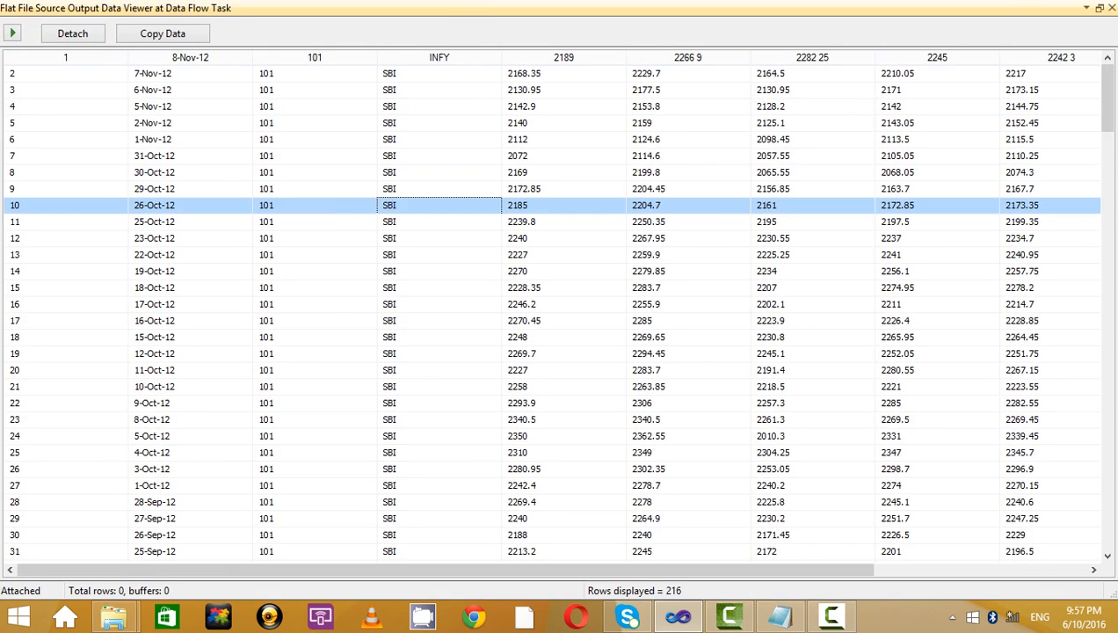
pyautogui.click(1098, 8)
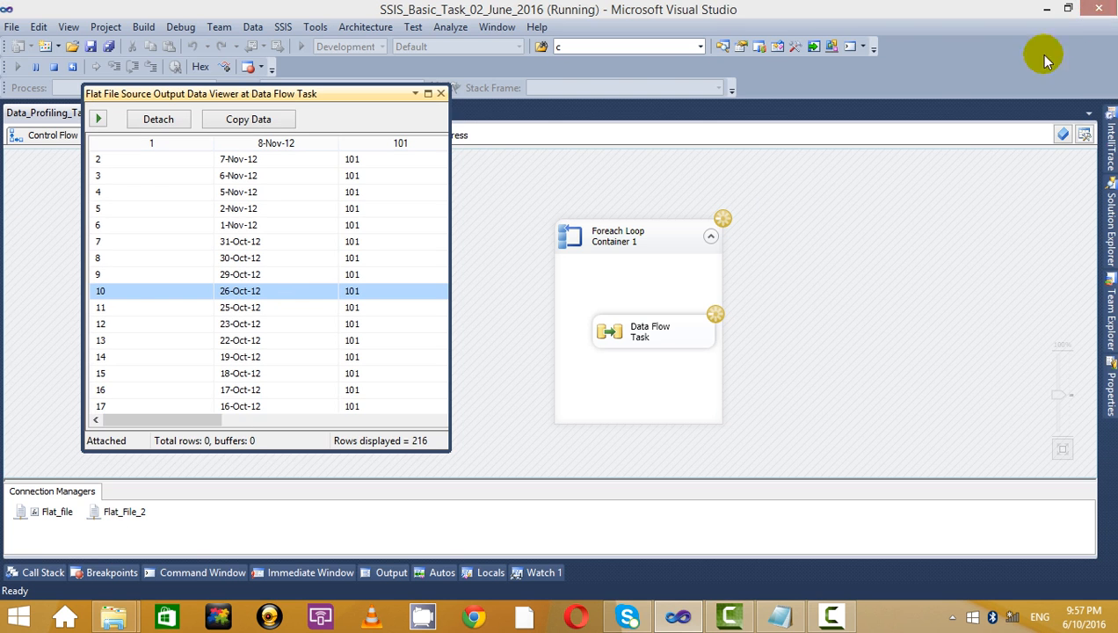
pyautogui.click(427, 94)
pyautogui.click(411, 282)
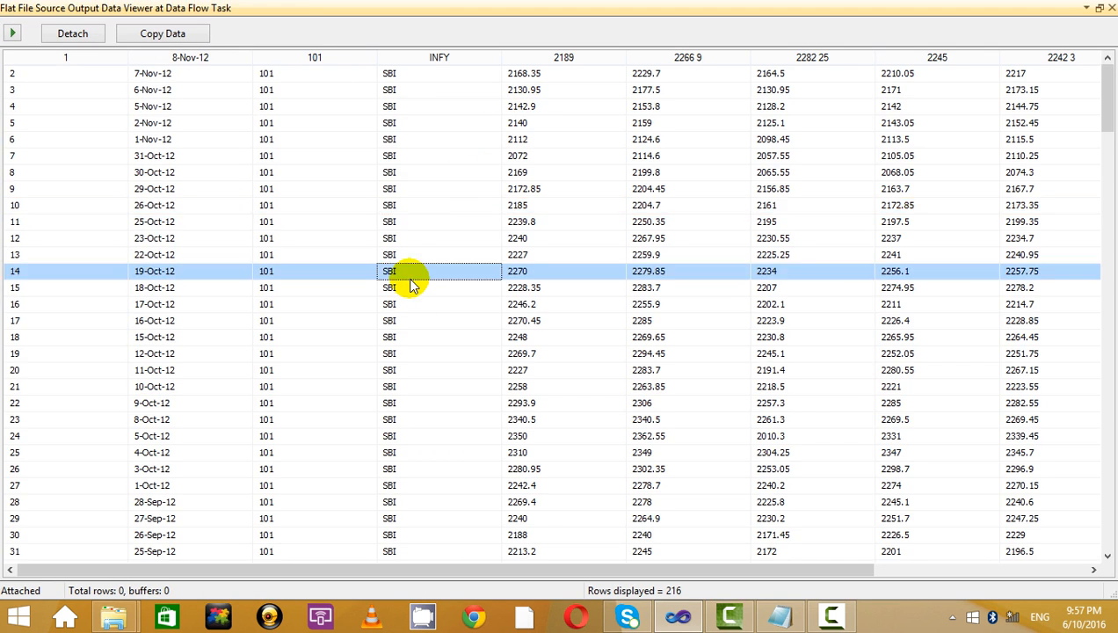
pyautogui.scroll(-16, 432, 287)
pyautogui.moveTo(1108, 201); pyautogui.dragTo(1105, 532)
# Switch to File Explorer and check the text files in subfolder 2 of For_Each.
pyautogui.moveTo(107, 615)
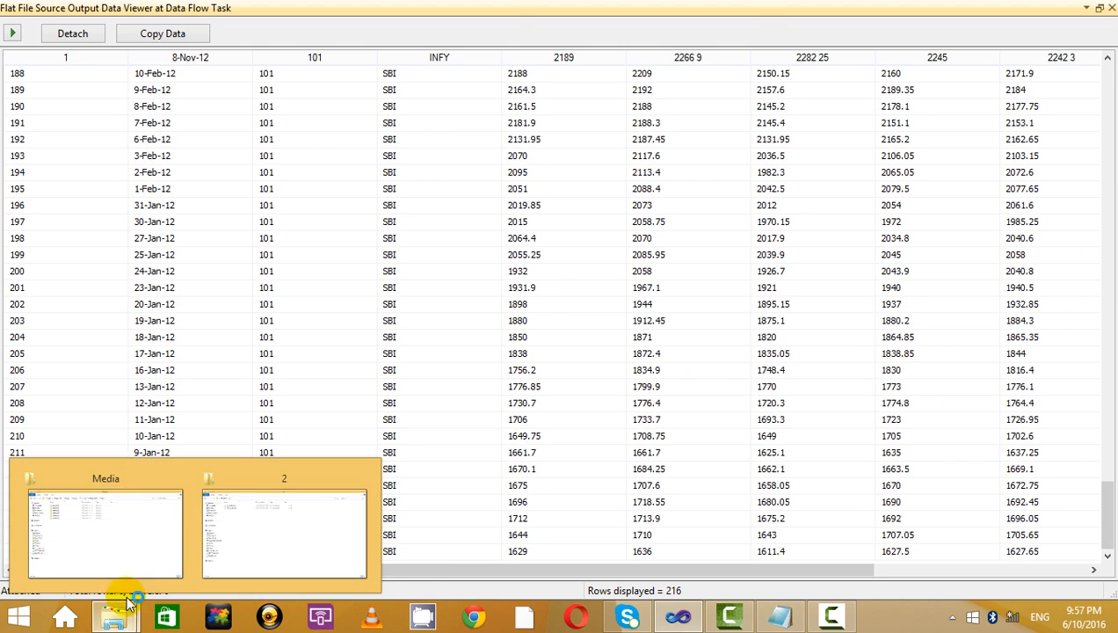
pyautogui.click(249, 476)
pyautogui.click(242, 102)
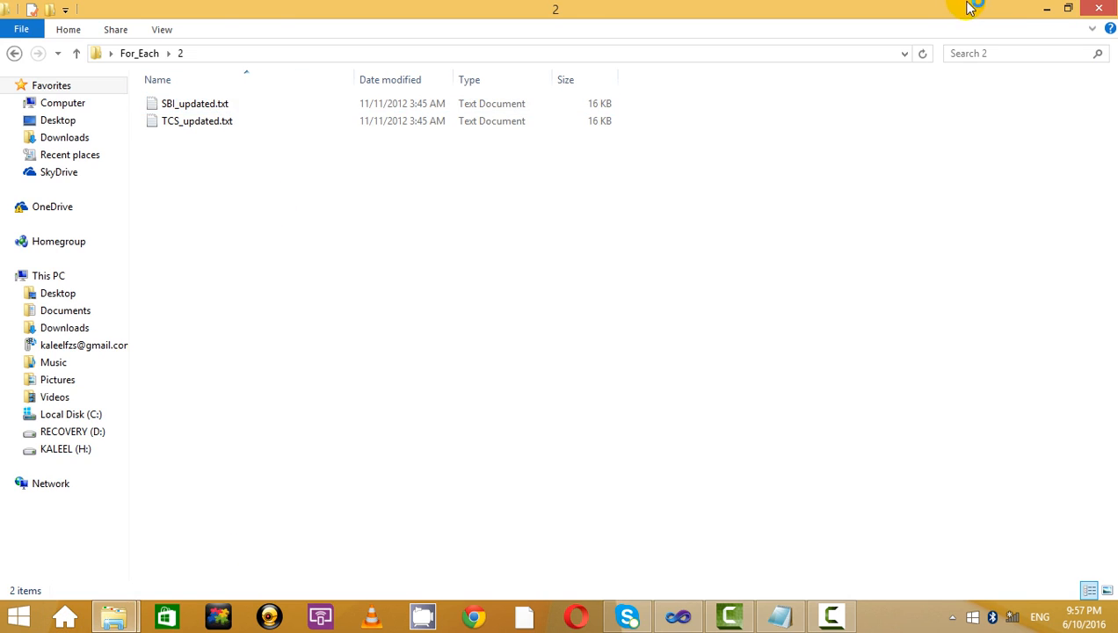
# Switch to Visual Studio, advance the paused data viewer, and compare its rows with the text files in For_Each subfolder 2.
pyautogui.click(1046, 8)
pyautogui.click(120, 38)
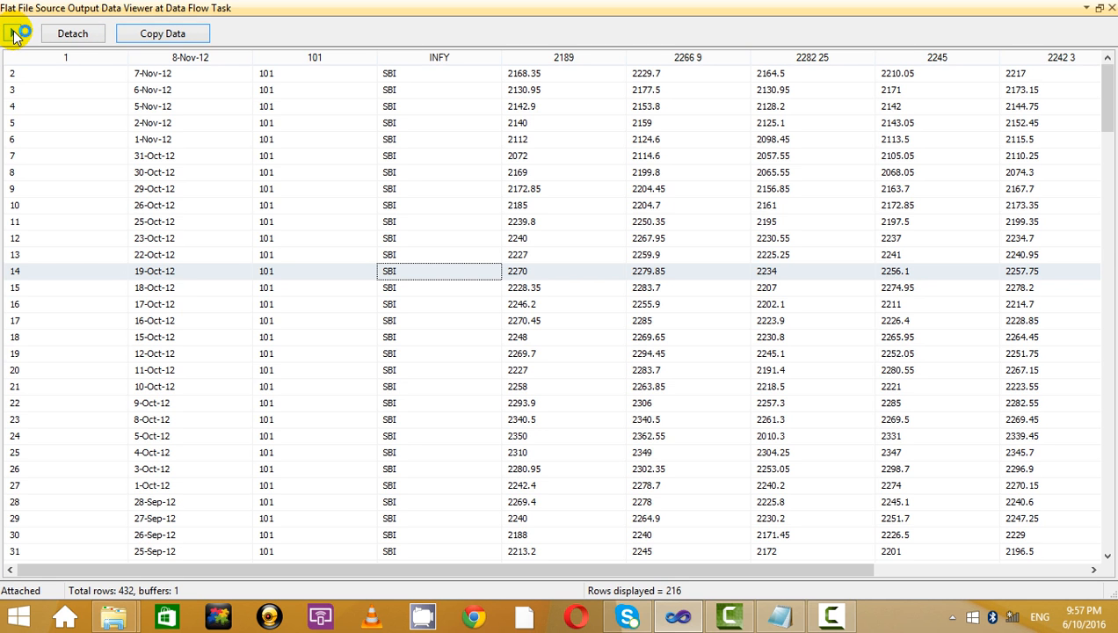
pyautogui.click(444, 188)
pyautogui.scroll(-1, 439, 290)
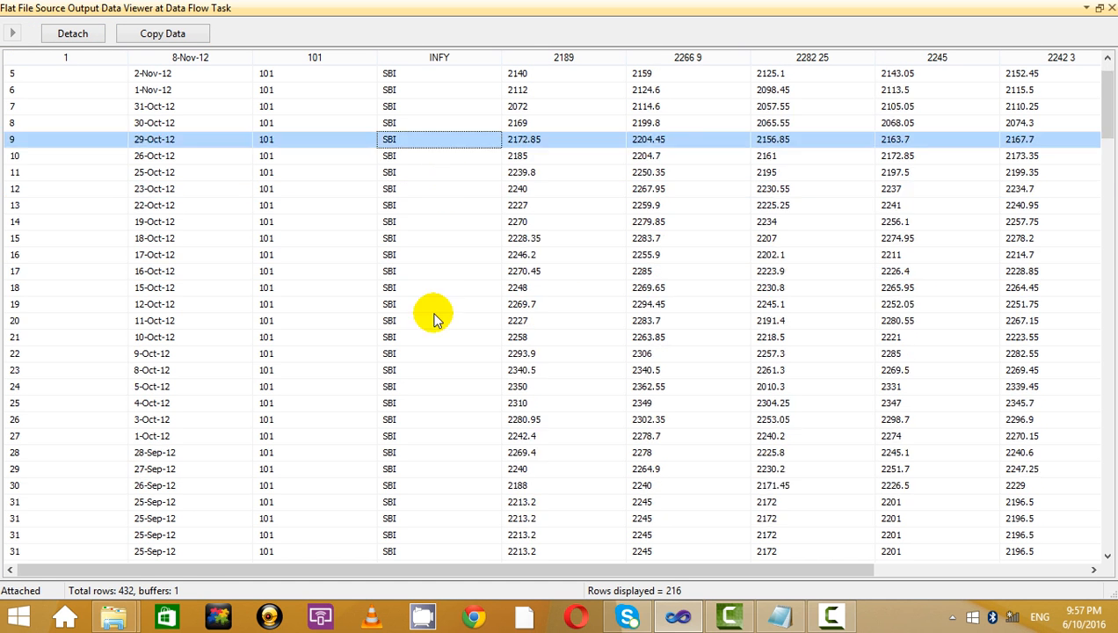
pyautogui.scroll(1, 422, 351)
pyautogui.moveTo(114, 615)
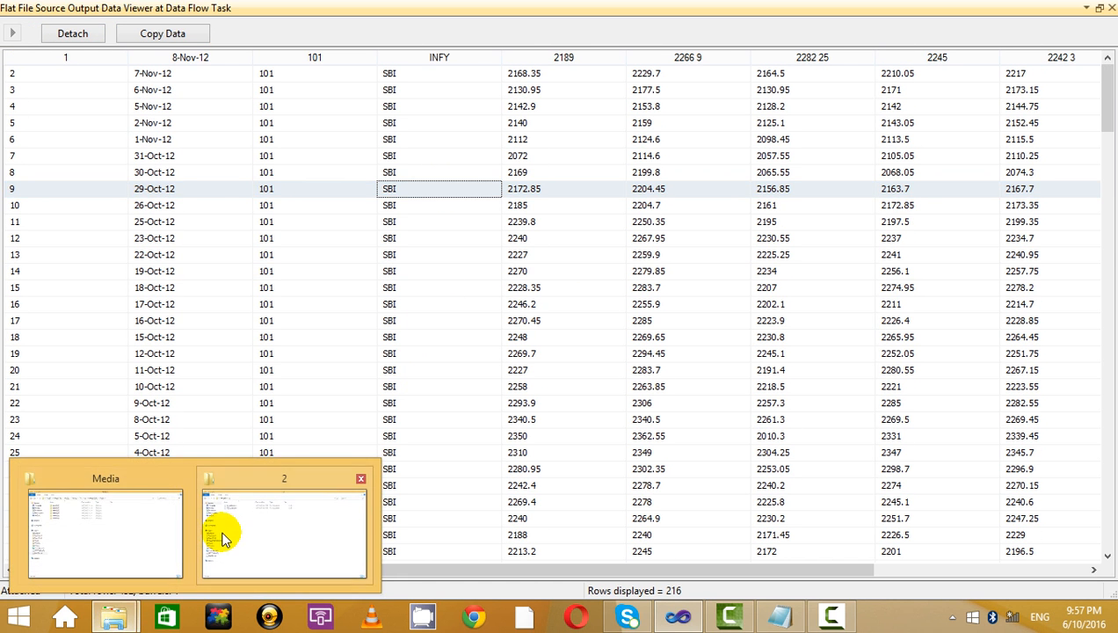
pyautogui.click(219, 531)
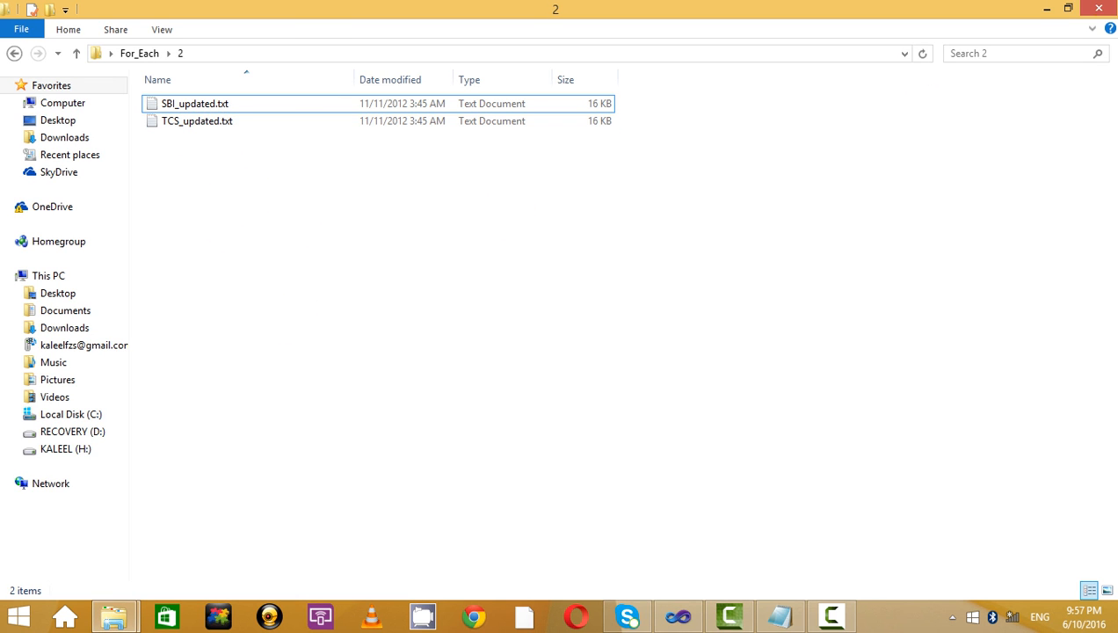
pyautogui.click(1099, 11)
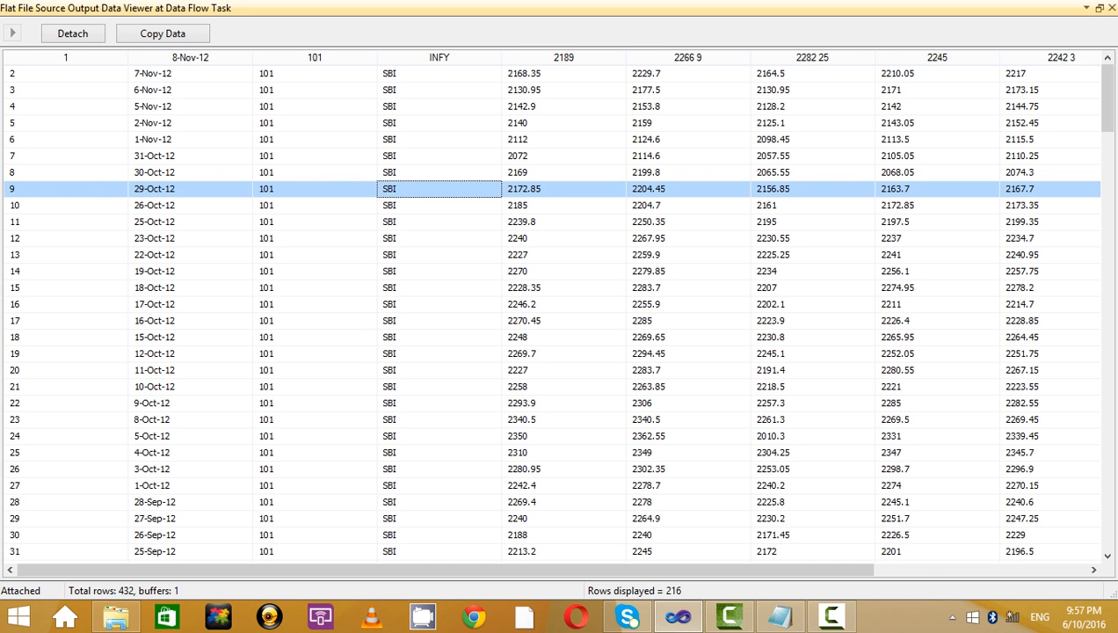
# Examine both batches of rows in the other loop's maximized data viewer, then close it and stop debugging.
pyautogui.click(1099, 8)
pyautogui.click(428, 96)
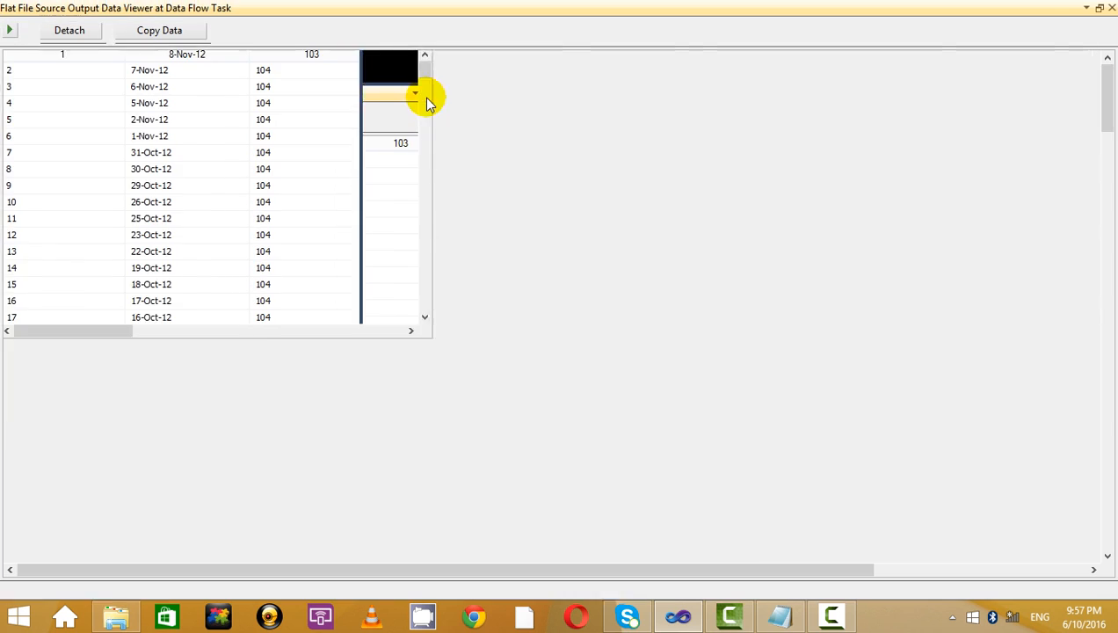
pyautogui.scroll(-5, 362, 250)
pyautogui.click(11, 33)
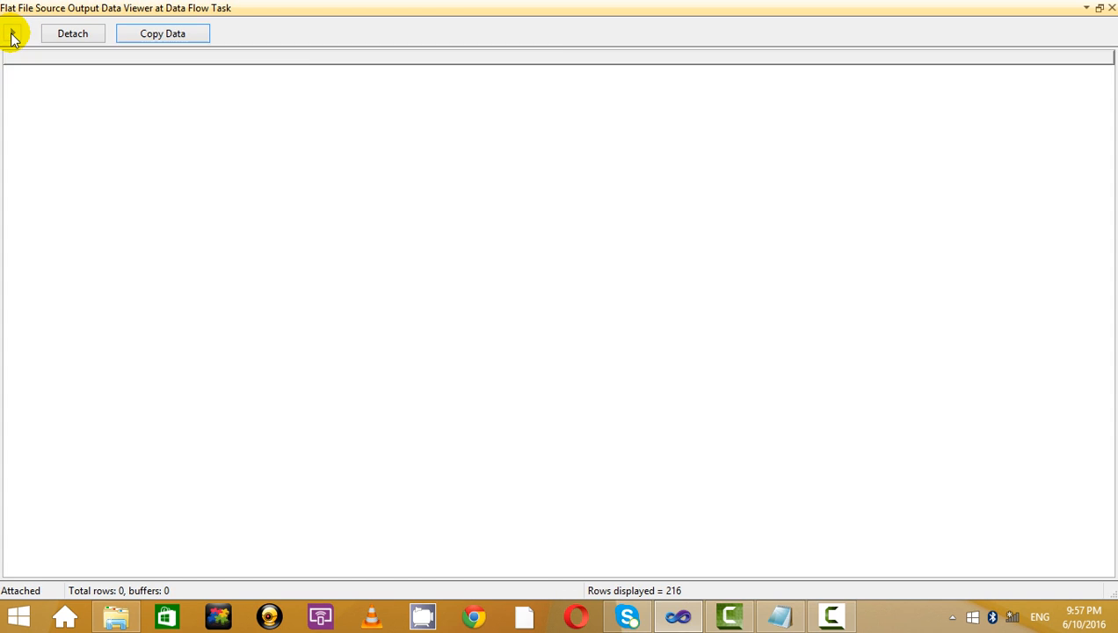
pyautogui.click(422, 143)
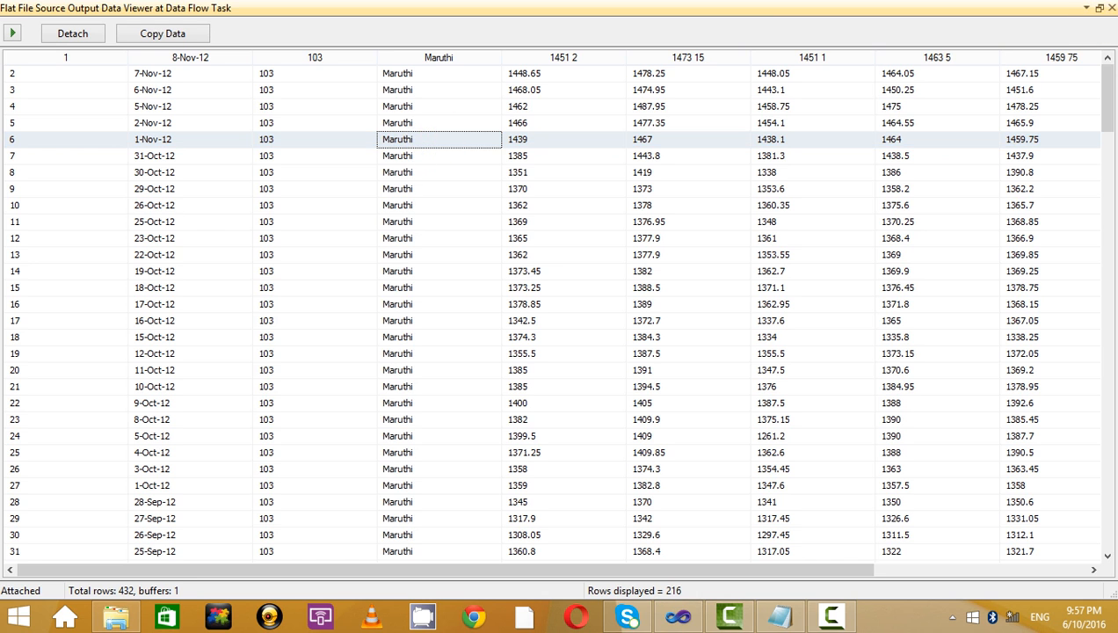
pyautogui.click(1111, 8)
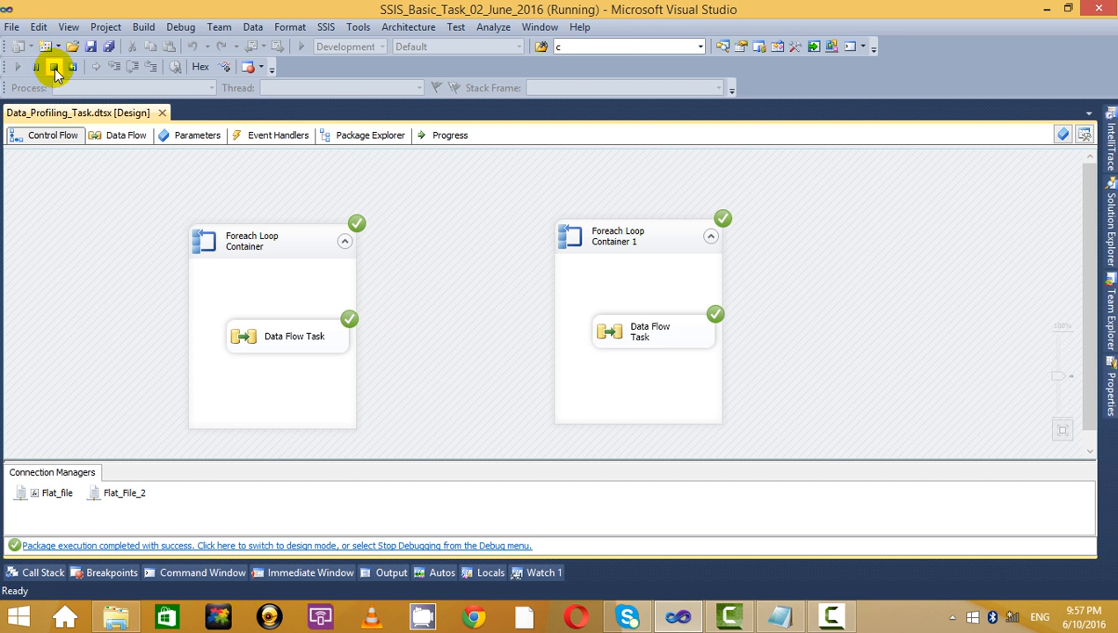
pyautogui.click(54, 69)
# Check which connection manager the Flat File Source uses in Foreach Loop Container 1's data flow, leaving the editor without changes.
pyautogui.click(731, 236)
pyautogui.click(682, 295)
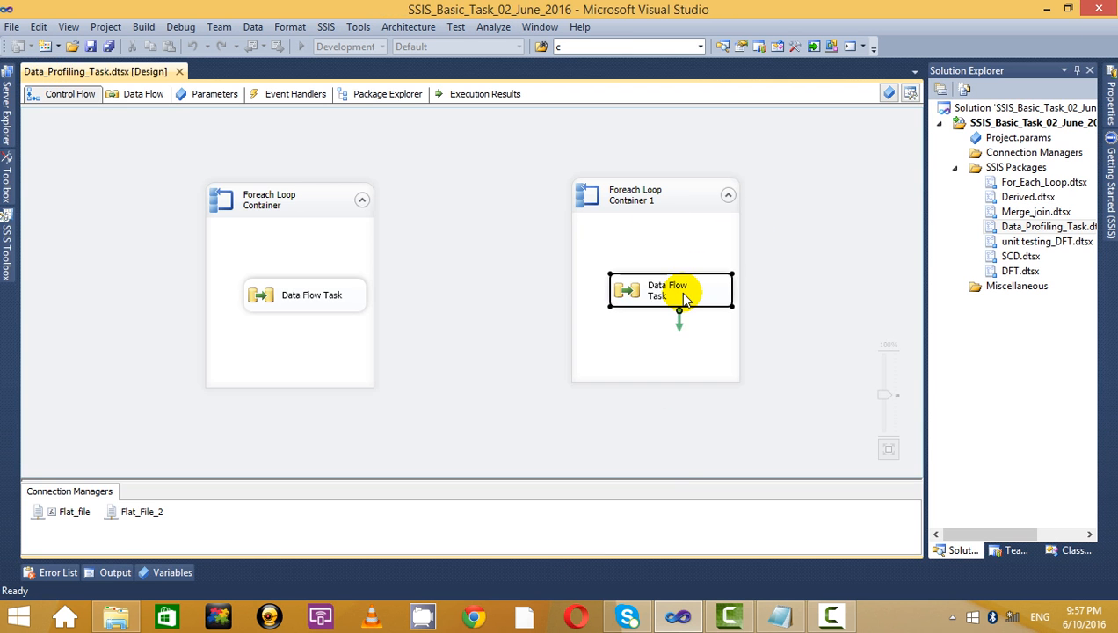
pyautogui.rightClick(679, 291)
pyautogui.click(730, 291)
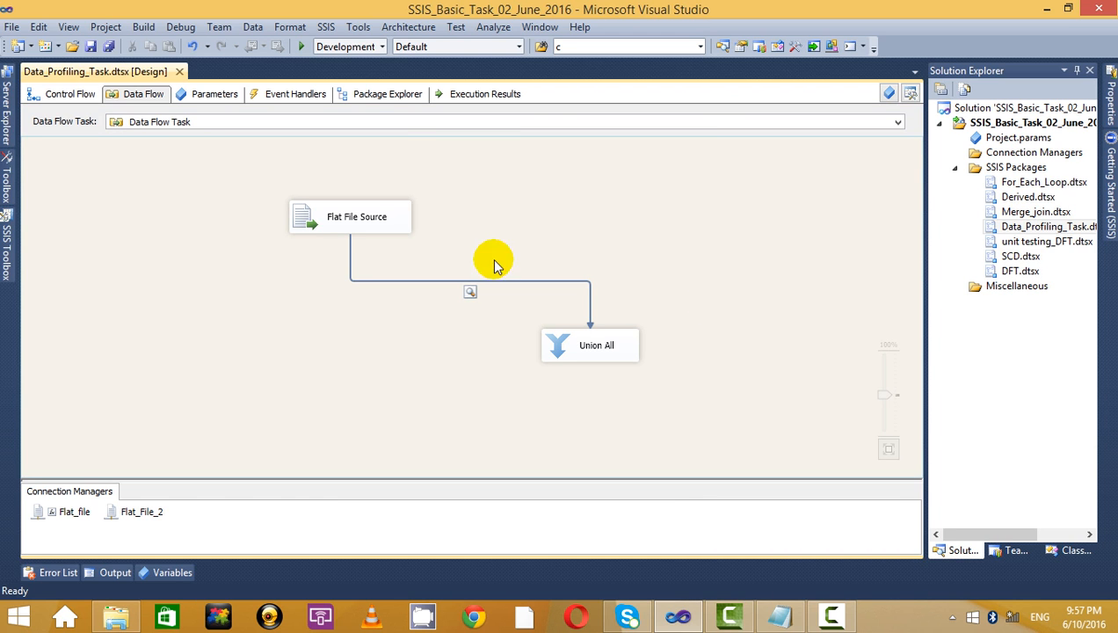
pyautogui.rightClick(392, 217)
pyautogui.click(419, 223)
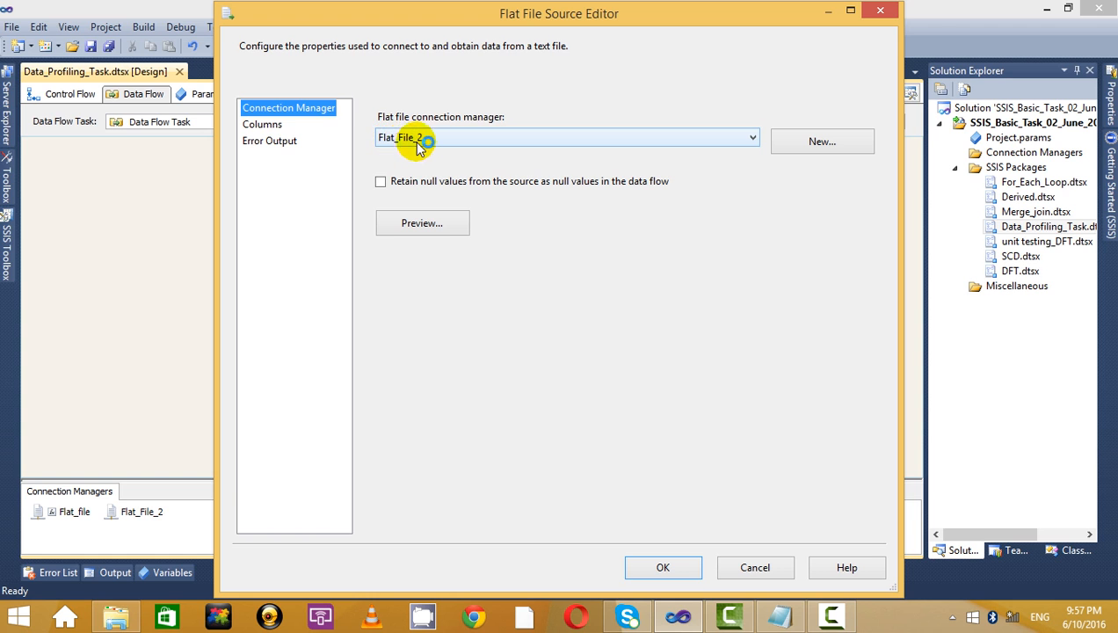
pyautogui.click(879, 10)
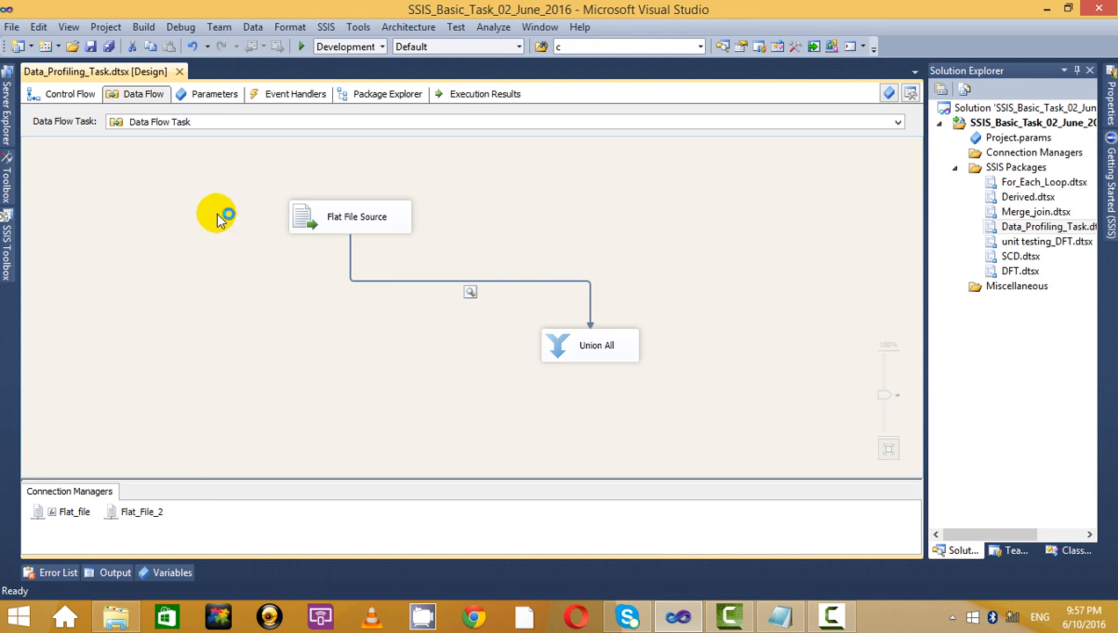
# Review the collection folder and variable mappings of Foreach Loop Container 1 on the control flow without changing them.
pyautogui.click(61, 93)
pyautogui.rightClick(654, 200)
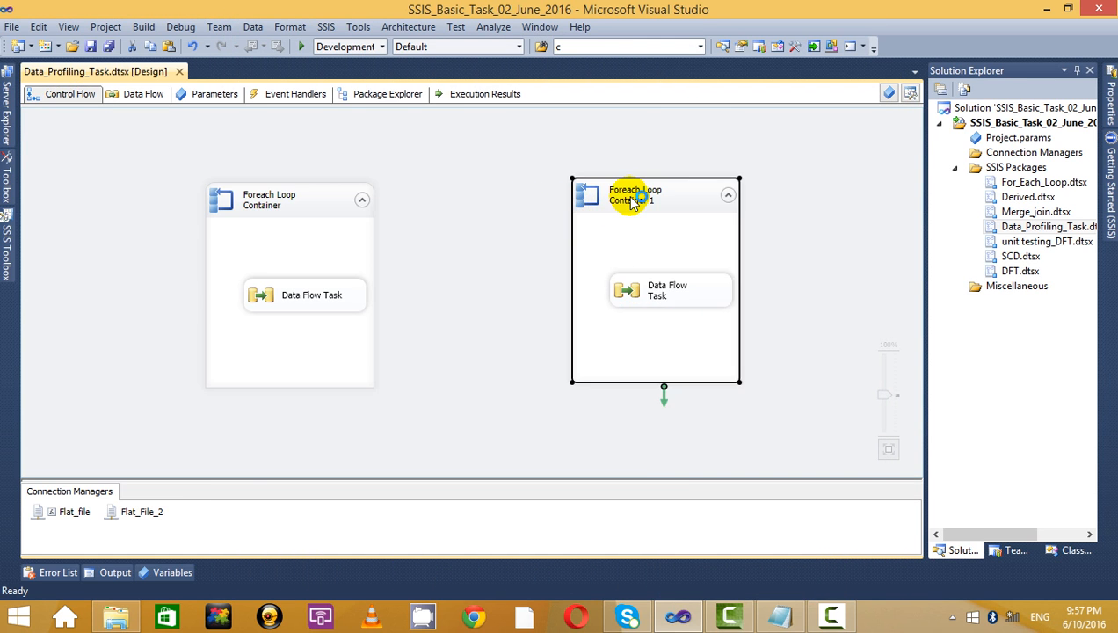
pyautogui.click(729, 204)
pyautogui.click(334, 164)
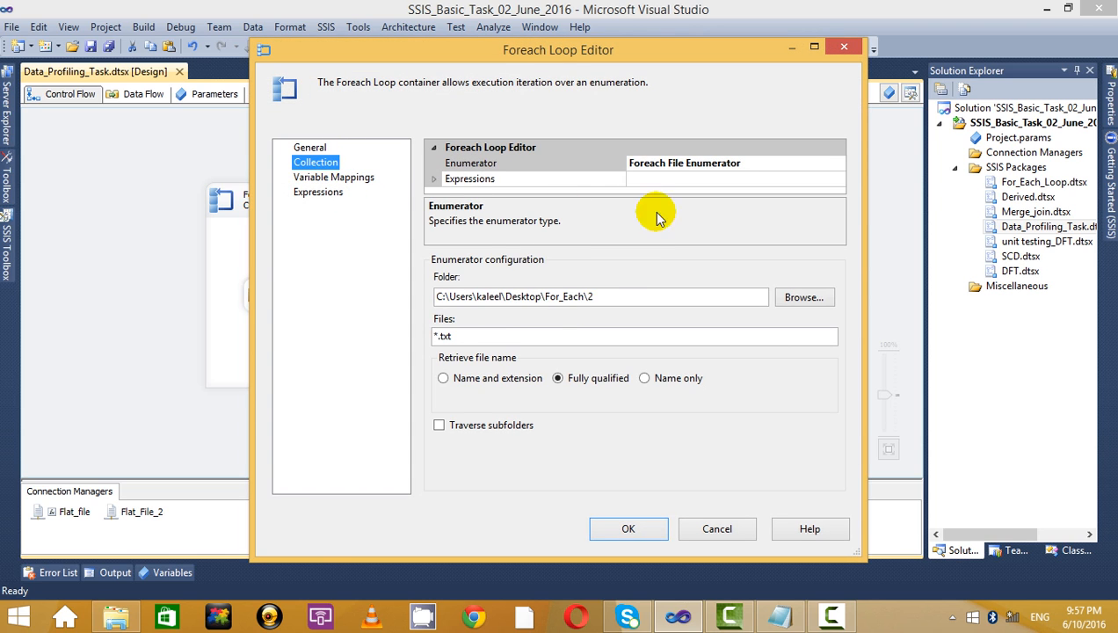
pyautogui.click(329, 177)
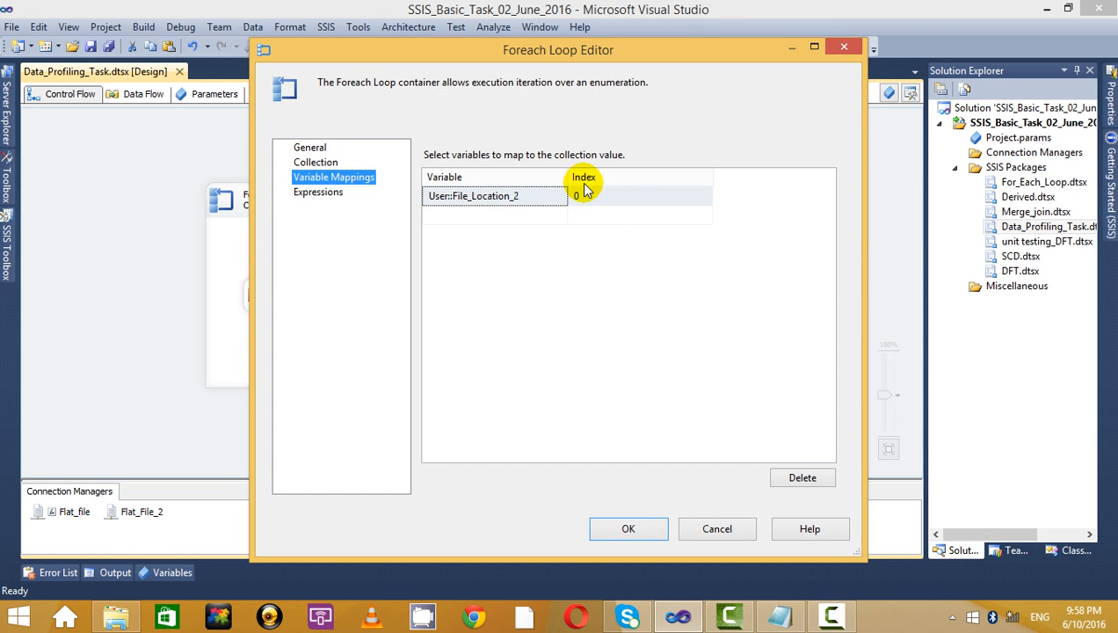
pyautogui.click(843, 47)
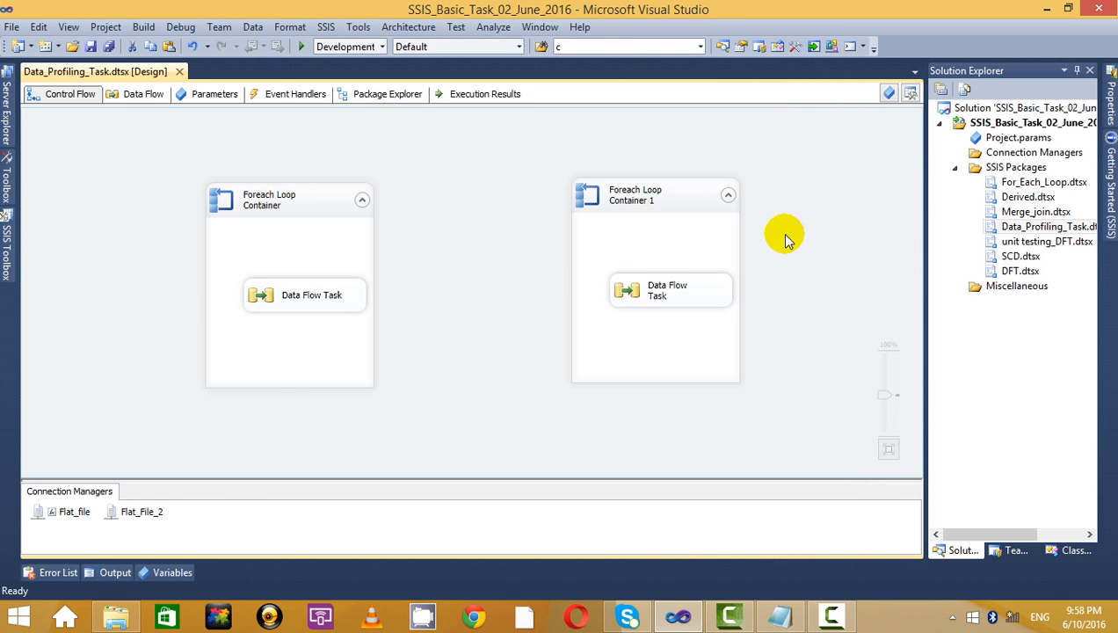
# Add a property expression entry for ConnectionString to the Flat_File_2 connection manager.
pyautogui.rightClick(143, 510)
pyautogui.click(197, 494)
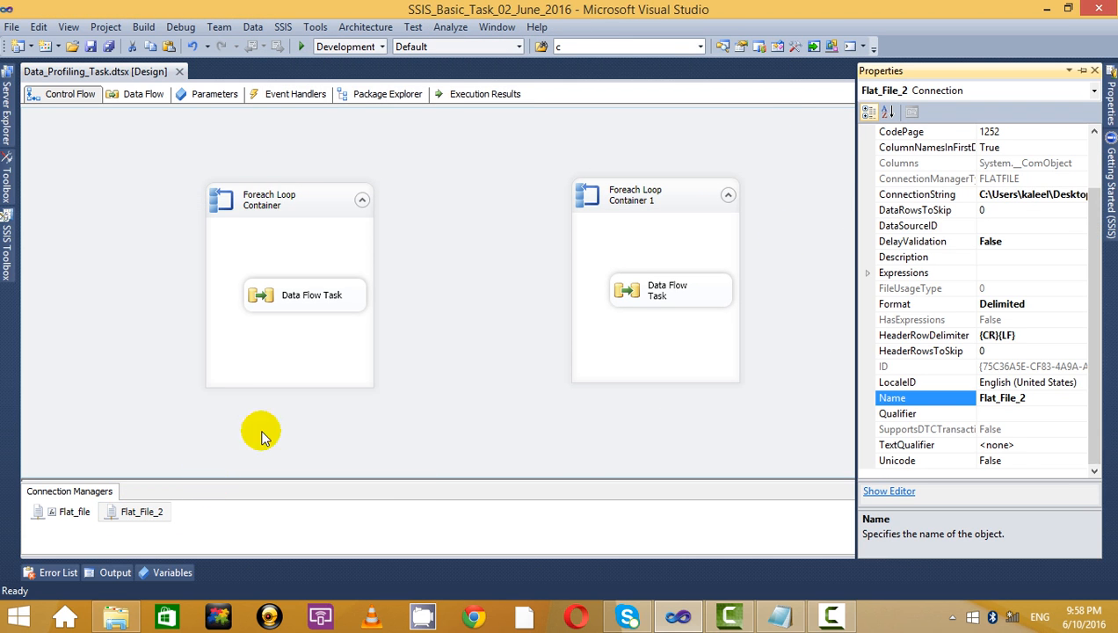
pyautogui.click(1018, 286)
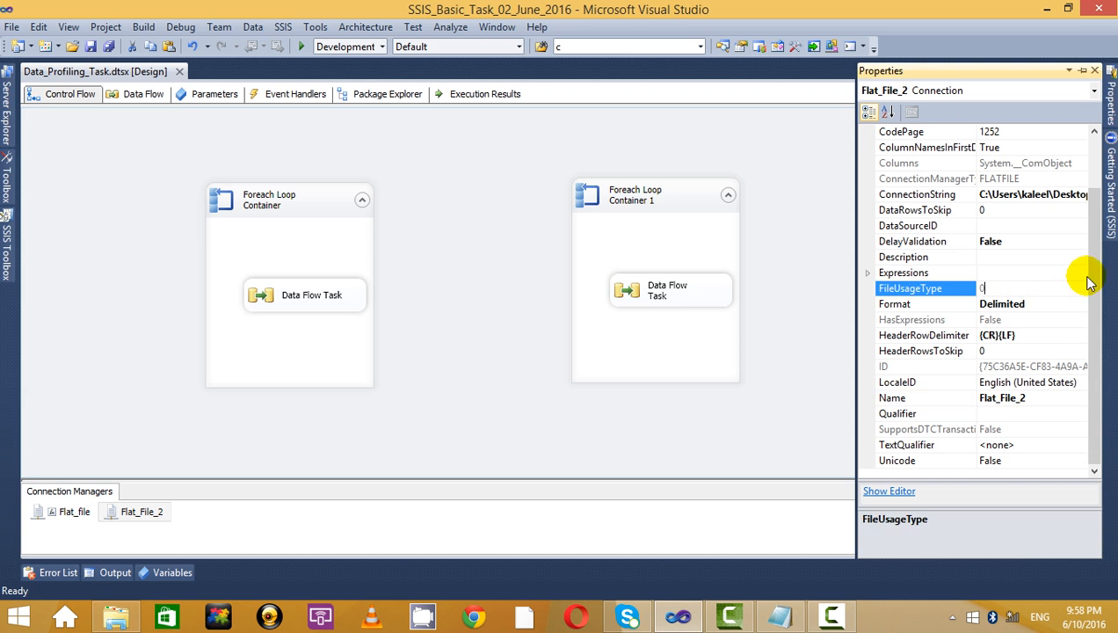
pyautogui.click(1081, 273)
pyautogui.click(1081, 273)
pyautogui.click(505, 232)
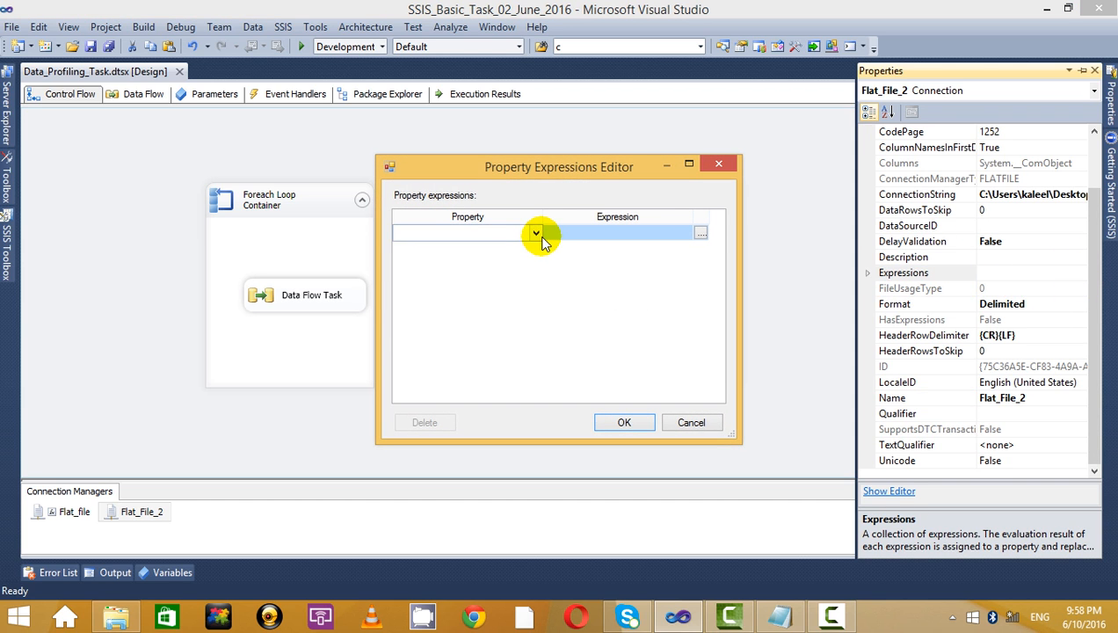
pyautogui.click(535, 233)
pyautogui.click(473, 287)
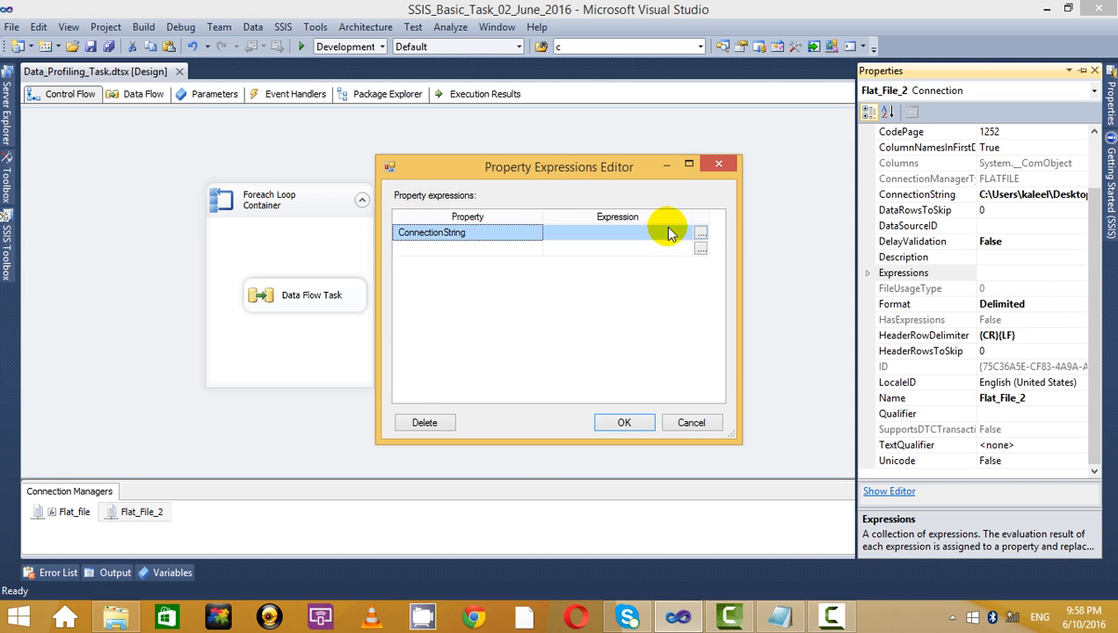
# Set the ConnectionString expression of Flat_File_2 to @[User::File_Location_2] and confirm the expression dialogs.
pyautogui.click(700, 233)
pyautogui.click(92, 123)
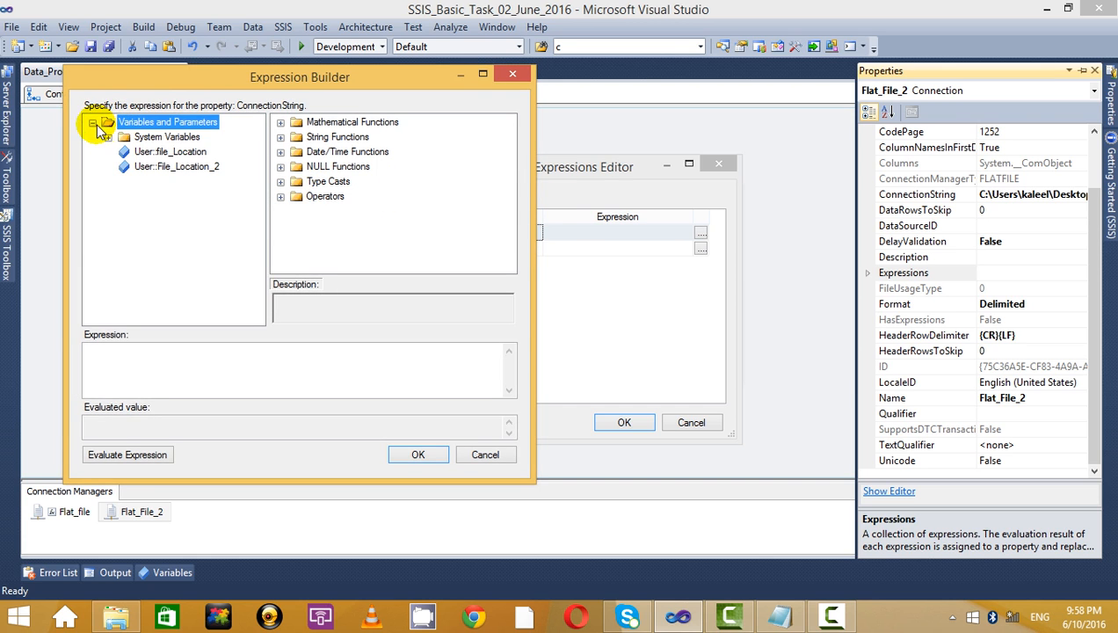
pyautogui.click(195, 169)
pyautogui.moveTo(191, 177); pyautogui.dragTo(369, 385)
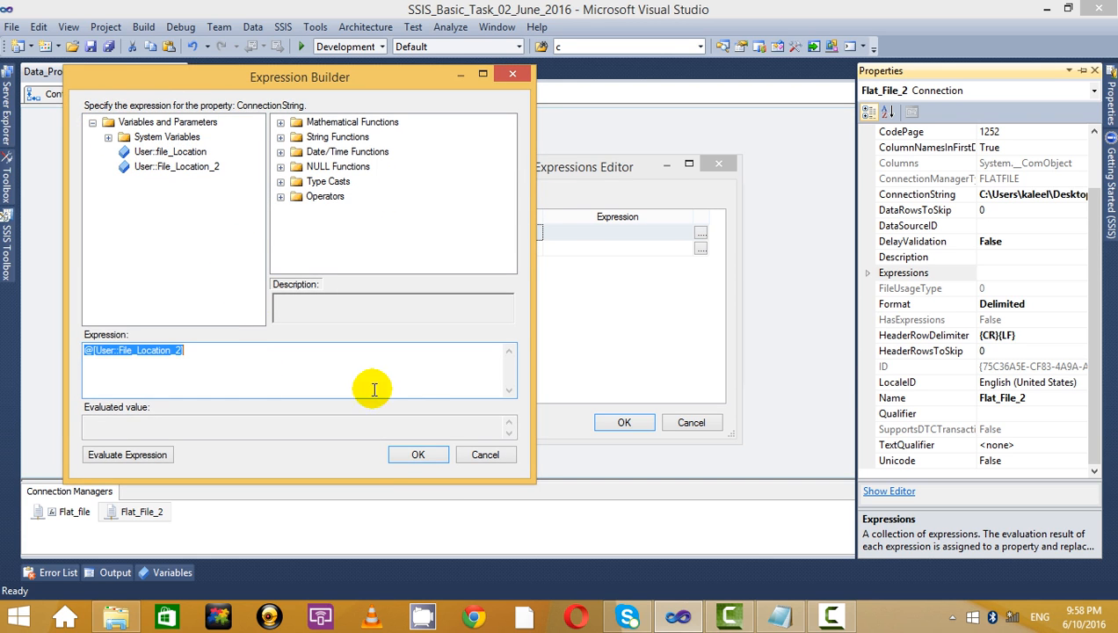
pyautogui.click(417, 454)
pyautogui.click(621, 423)
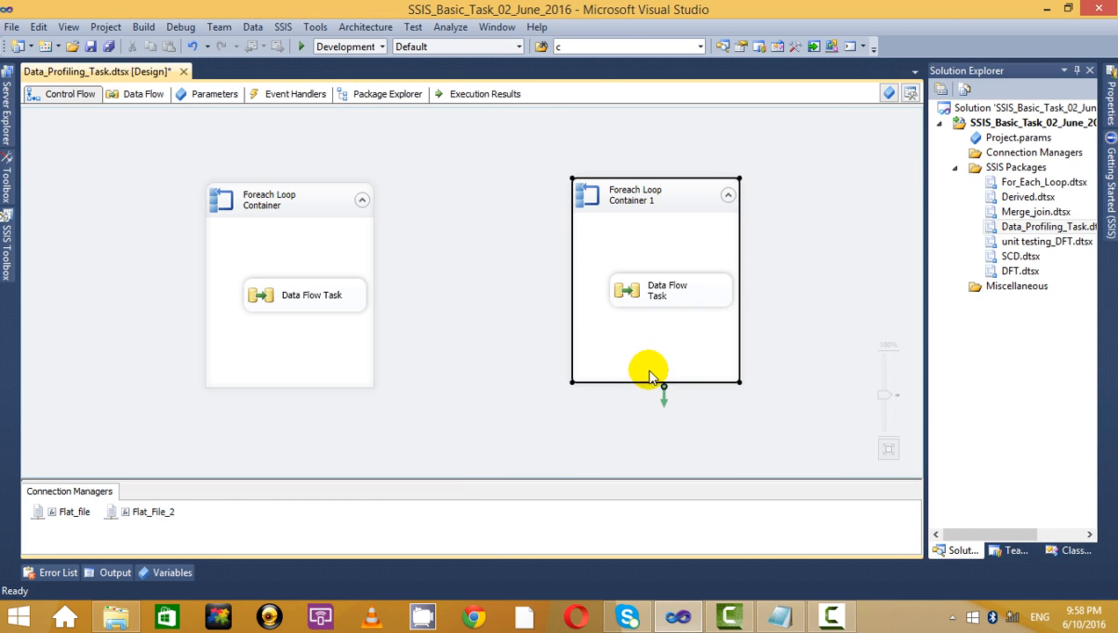
pyautogui.click(478, 235)
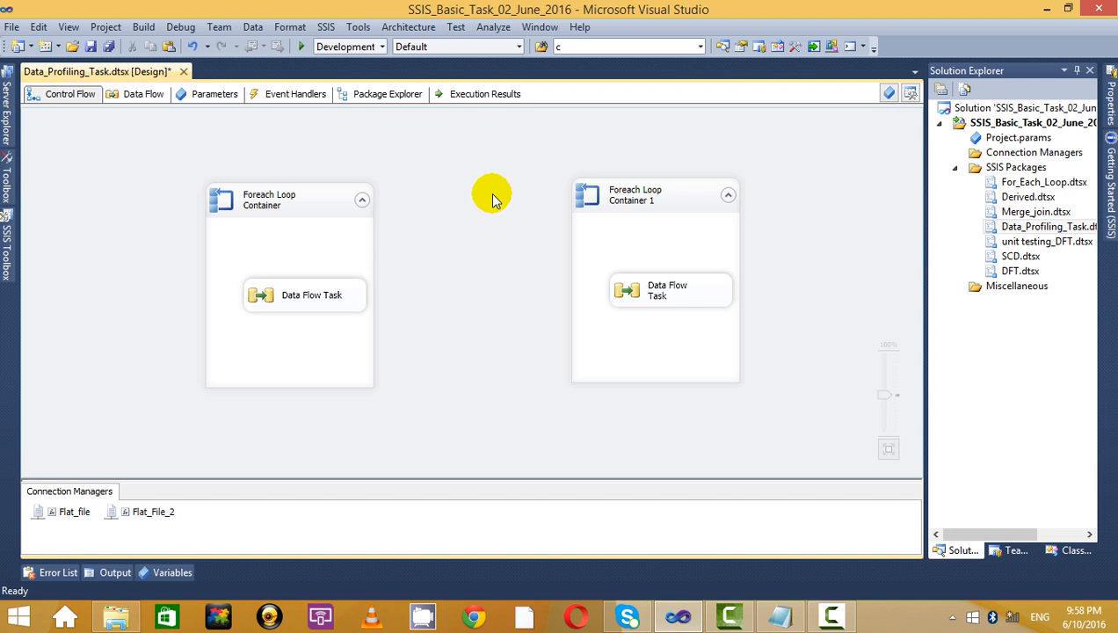
# Run the package and examine both batches of rows from the subfolder 2 files in the maximized data viewer.
pyautogui.click(301, 47)
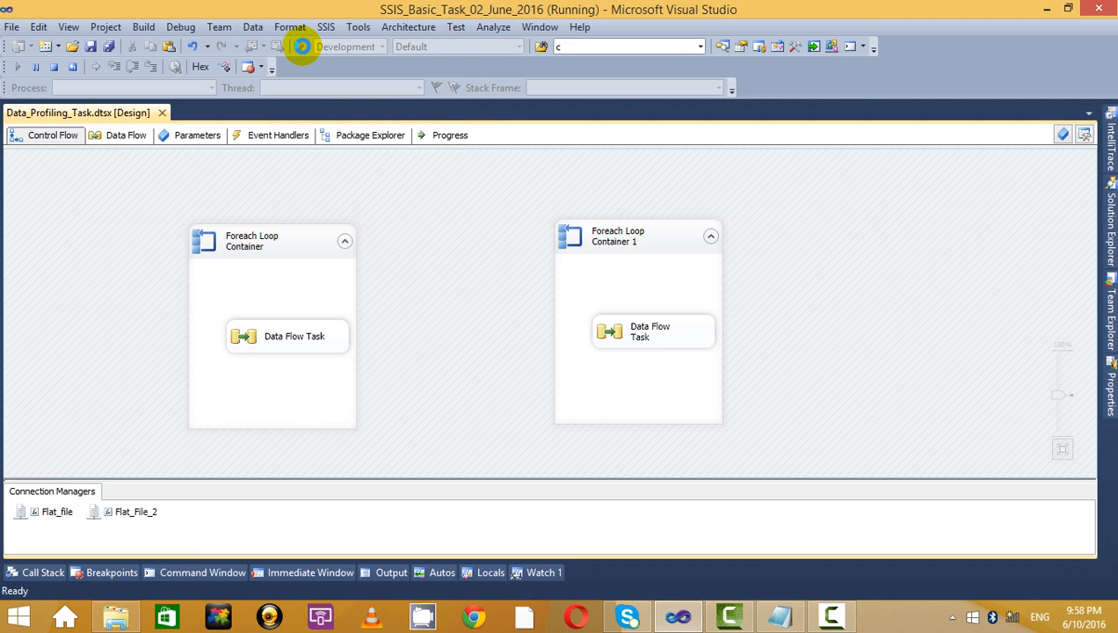
pyautogui.click(428, 94)
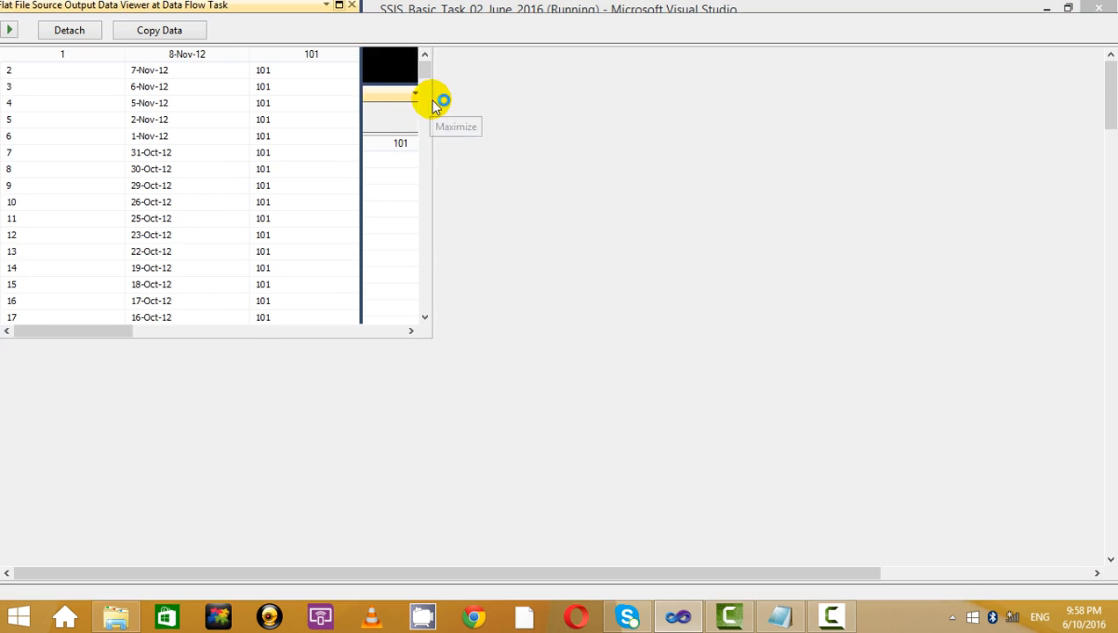
pyautogui.click(407, 155)
pyautogui.click(13, 33)
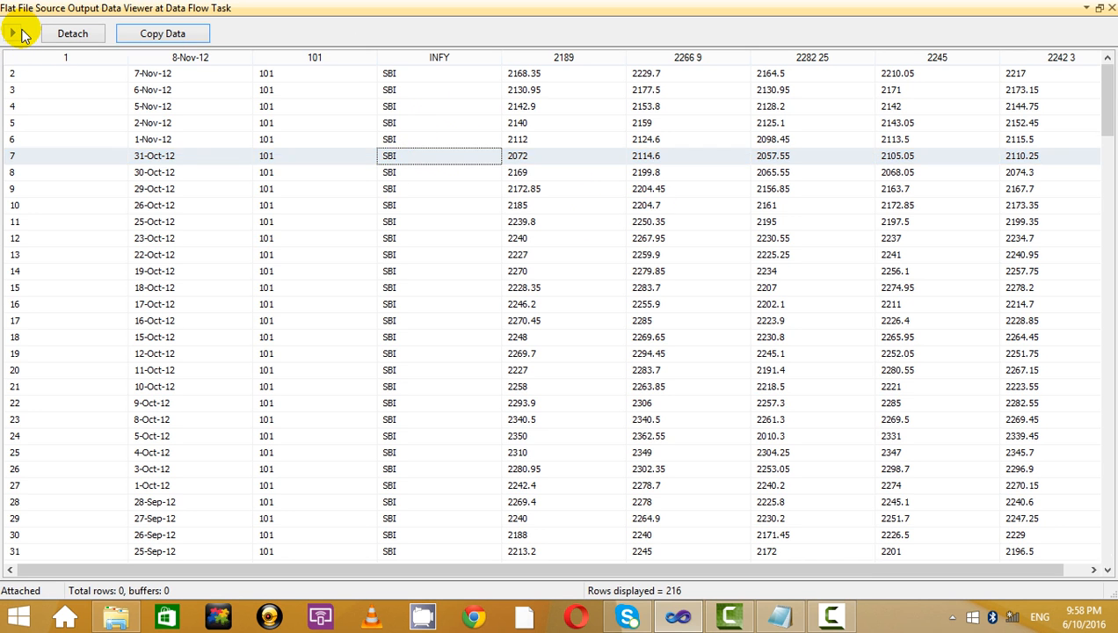
pyautogui.click(398, 221)
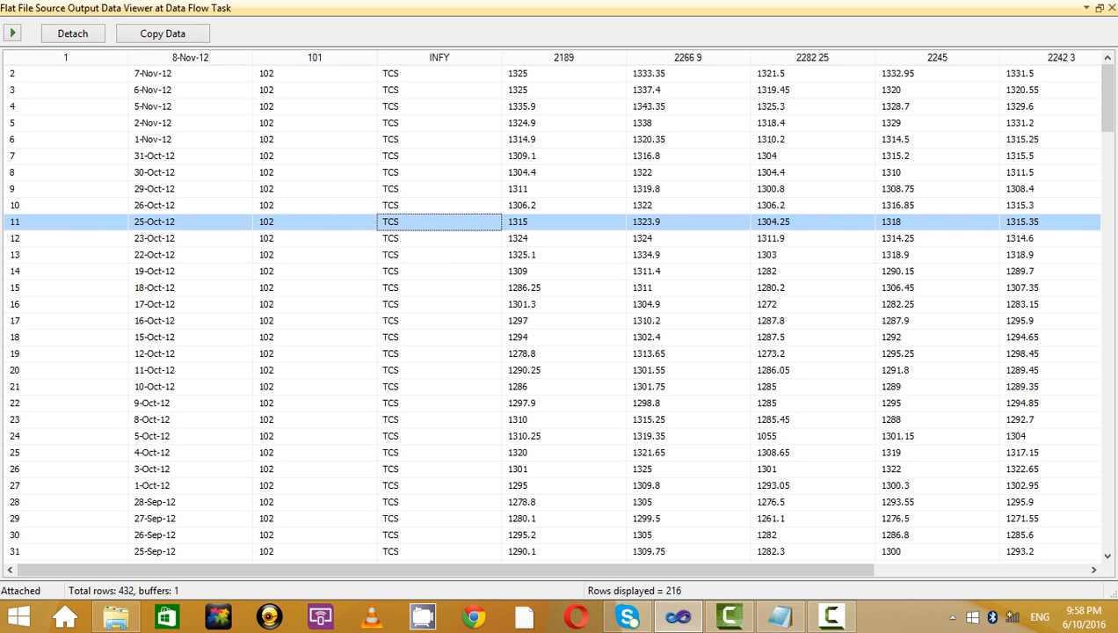
# Inspect both batches of rows in the first Foreach Loop Container's data viewer, then close it and end the package run.
pyautogui.click(1100, 8)
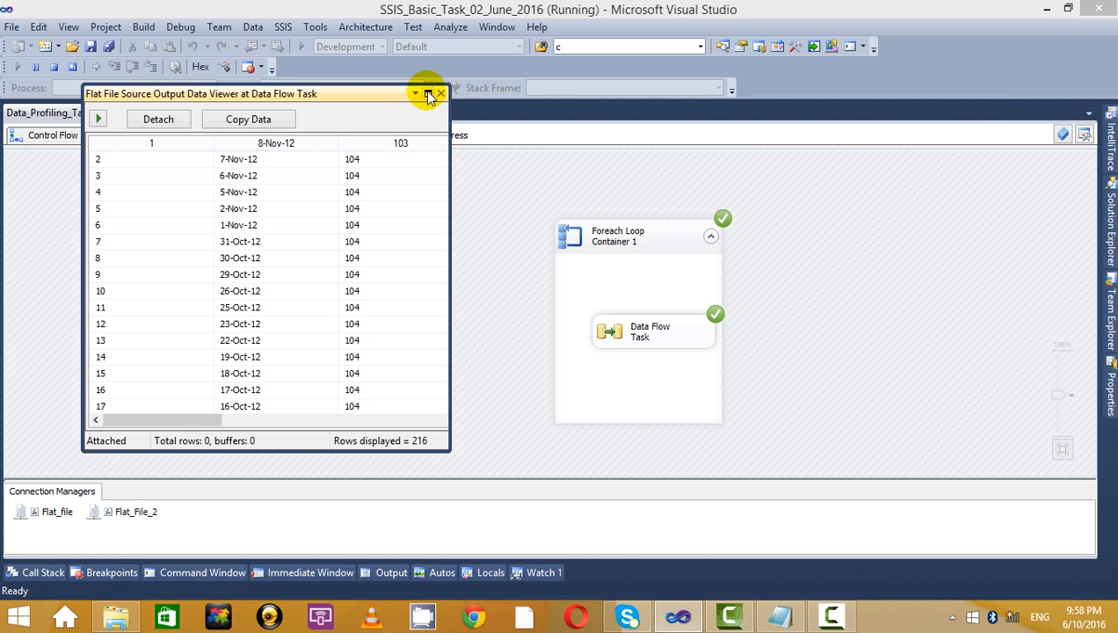
pyautogui.click(428, 94)
pyautogui.click(492, 171)
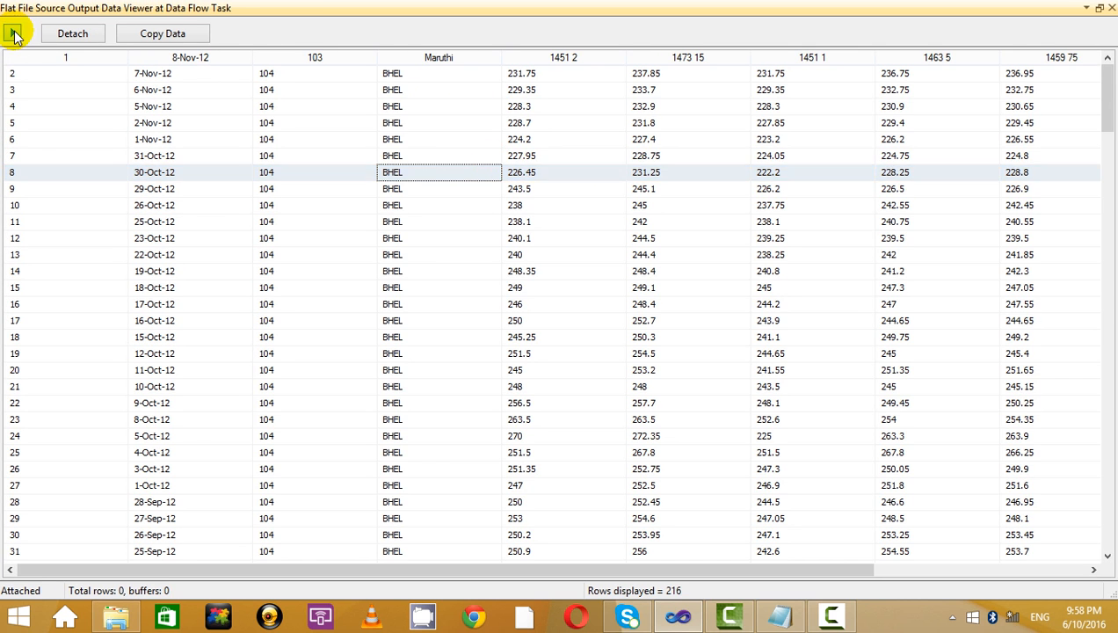
pyautogui.click(15, 35)
pyautogui.click(456, 205)
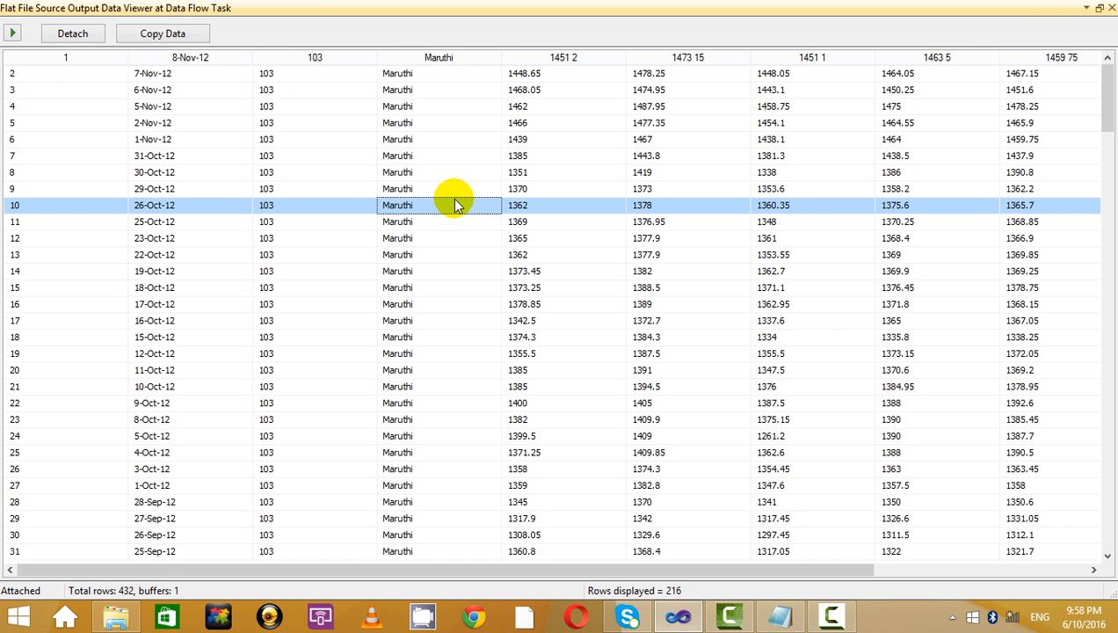
pyautogui.click(1111, 7)
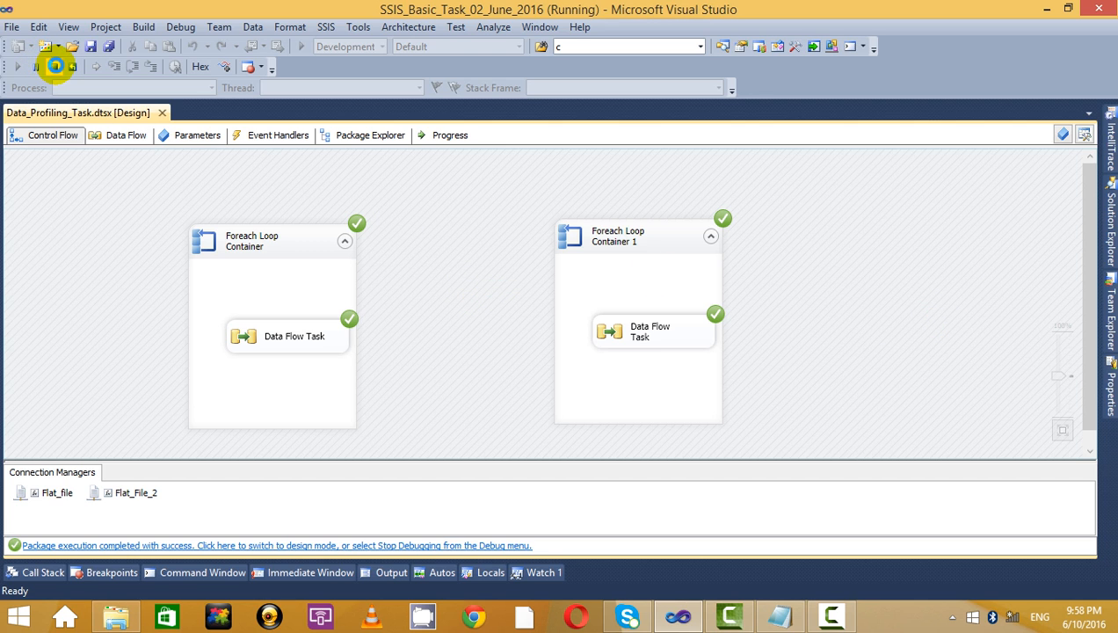
pyautogui.click(54, 66)
# Show the available SSIS containers and select the Sequence Container to read its description.
pyautogui.click(7, 239)
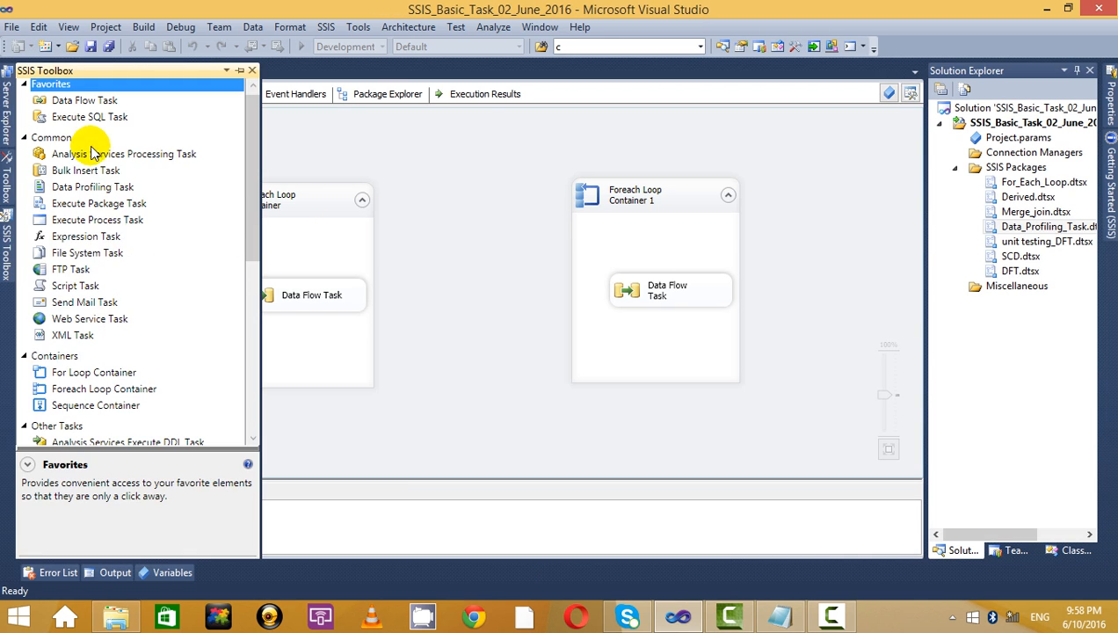
pyautogui.click(95, 405)
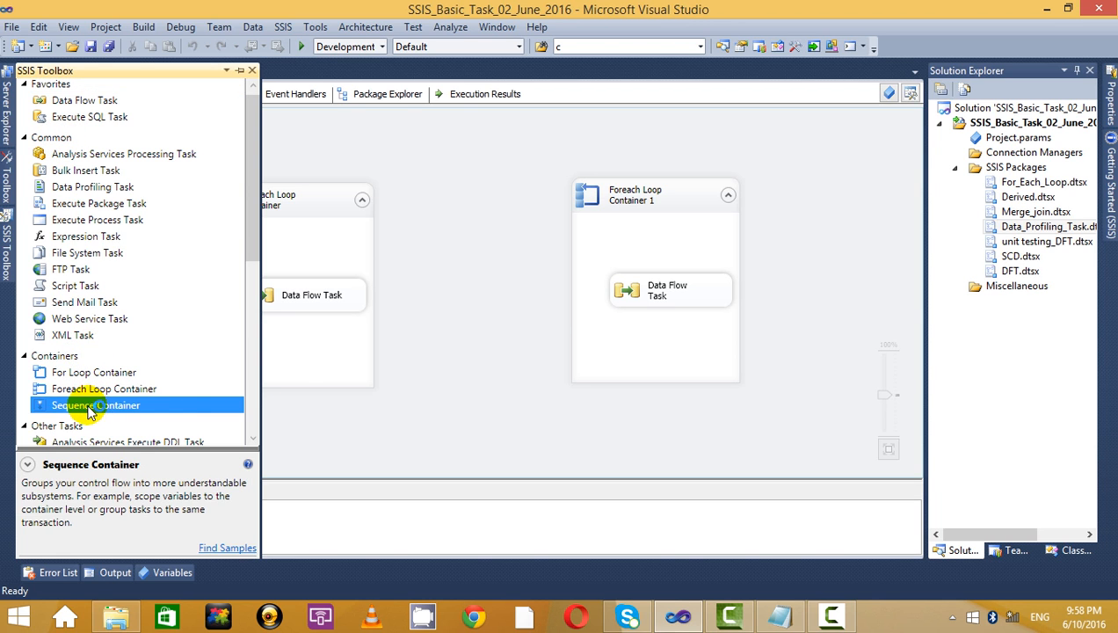
# Add two Sequence Containers to the control flow, one near each Foreach Loop Container.
pyautogui.moveTo(88, 411); pyautogui.dragTo(125, 173)
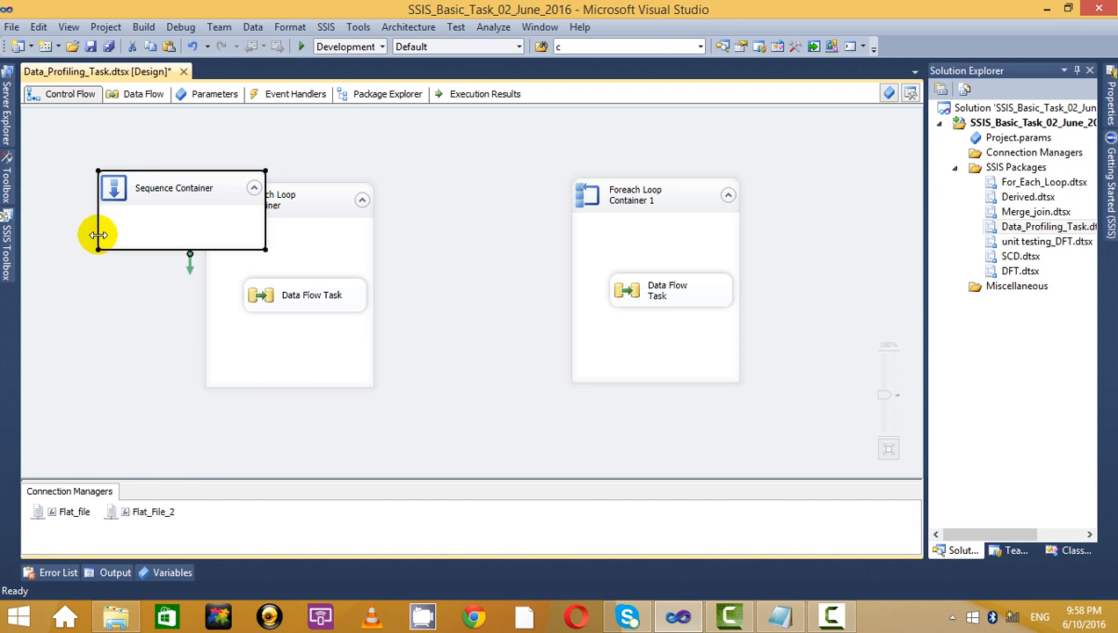
pyautogui.click(7, 239)
pyautogui.moveTo(88, 405); pyautogui.dragTo(471, 248)
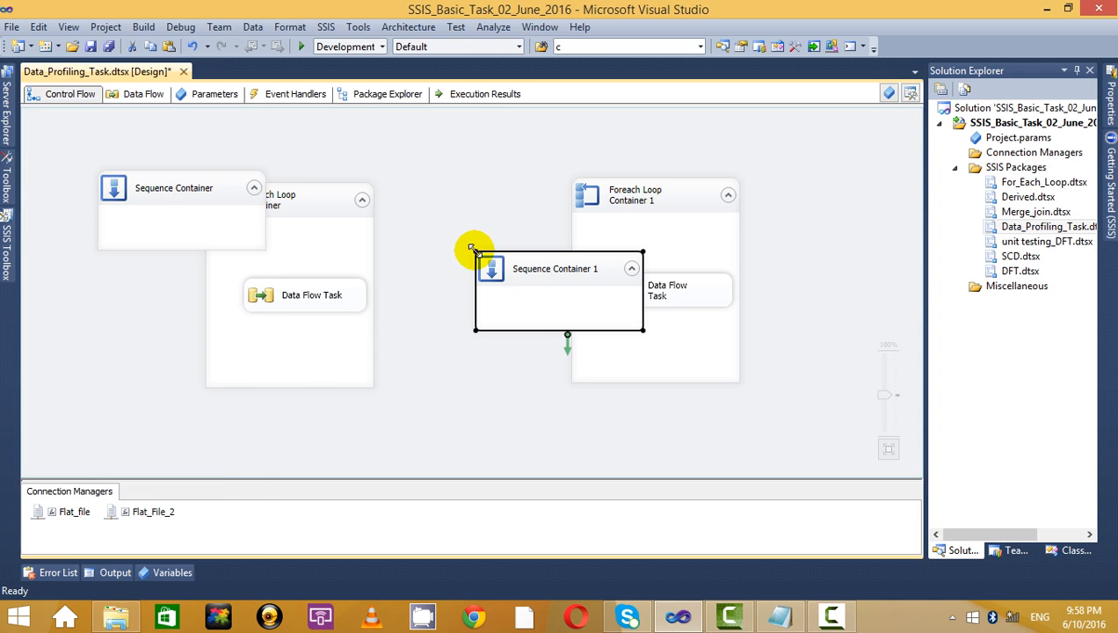
# Make the first Sequence Container taller and move Foreach Loop Container, with its Data Flow Task, inside it.
pyautogui.click(302, 193)
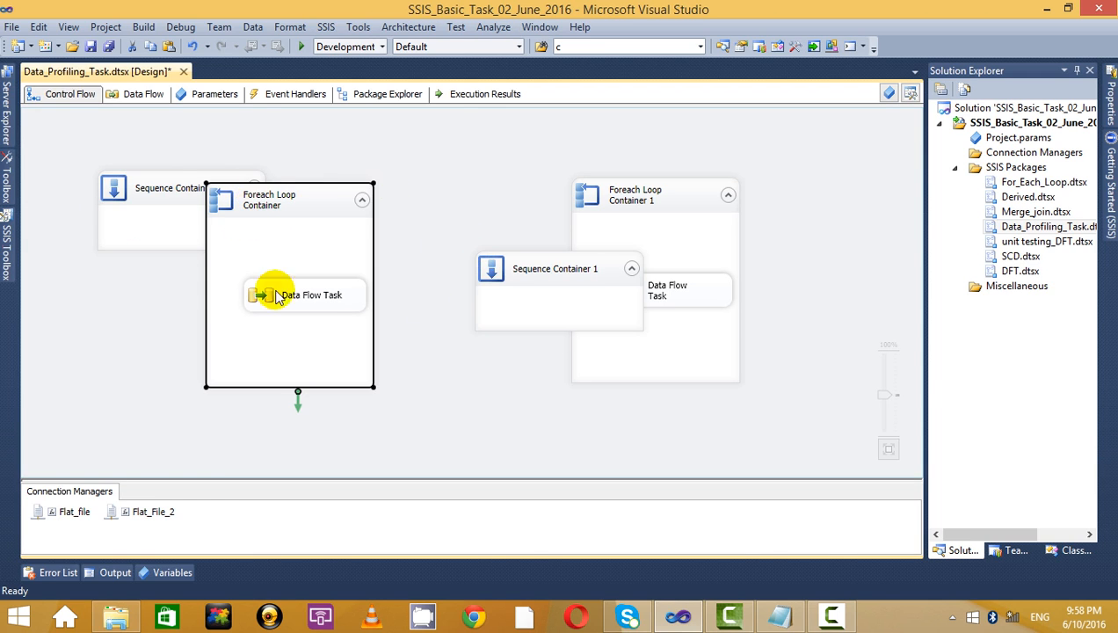
pyautogui.click(169, 190)
pyautogui.moveTo(170, 250); pyautogui.dragTo(170, 364)
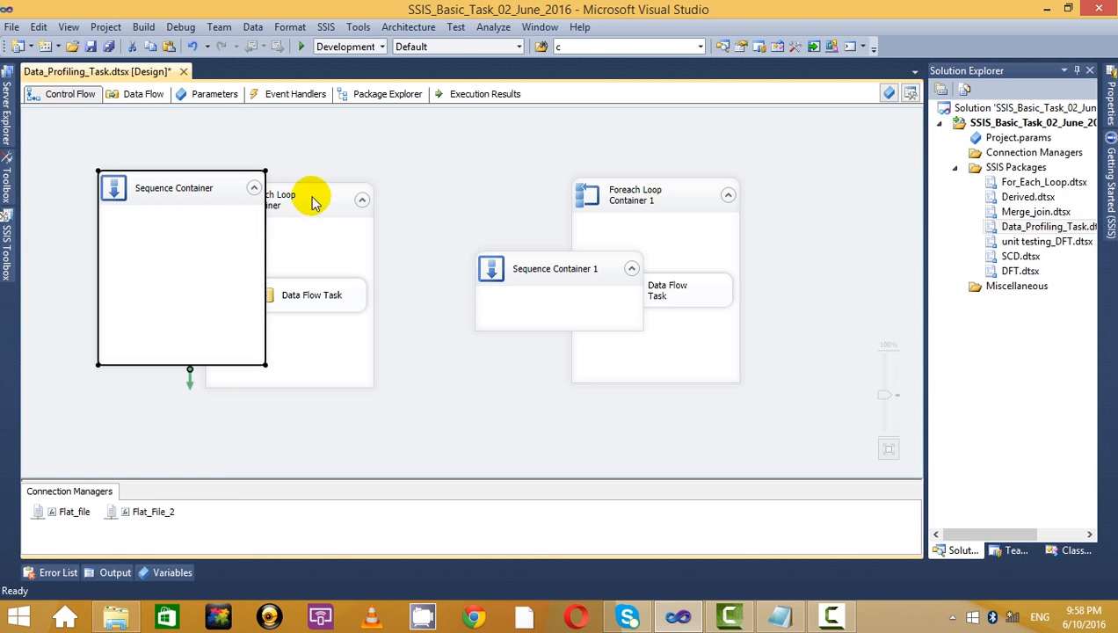
pyautogui.click(319, 206)
pyautogui.moveTo(321, 208); pyautogui.dragTo(215, 220)
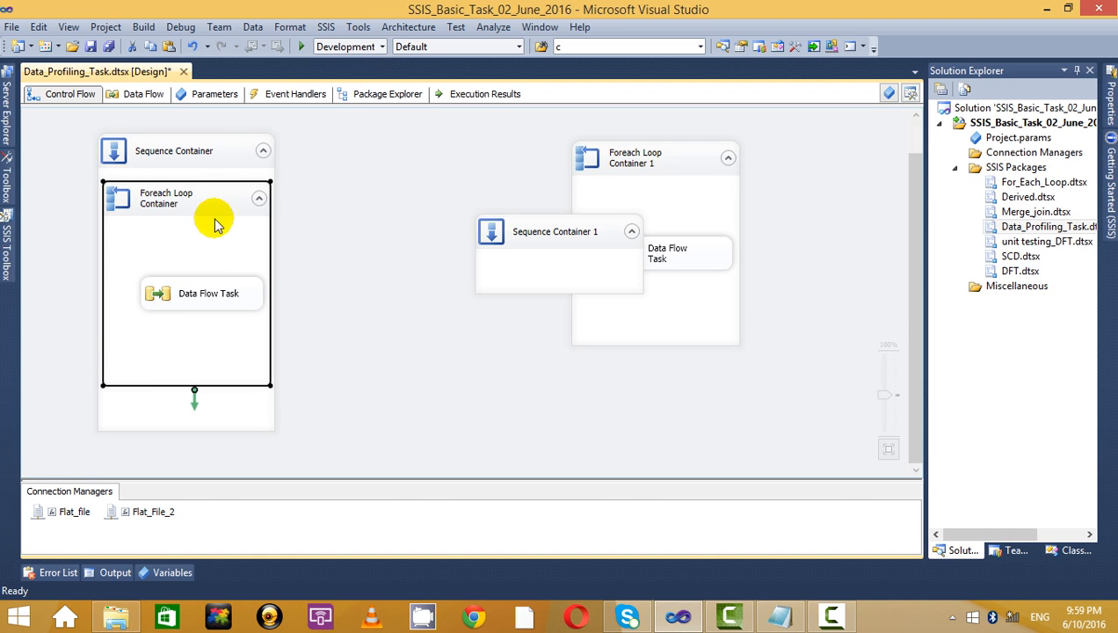
pyautogui.click(220, 204)
pyautogui.click(326, 202)
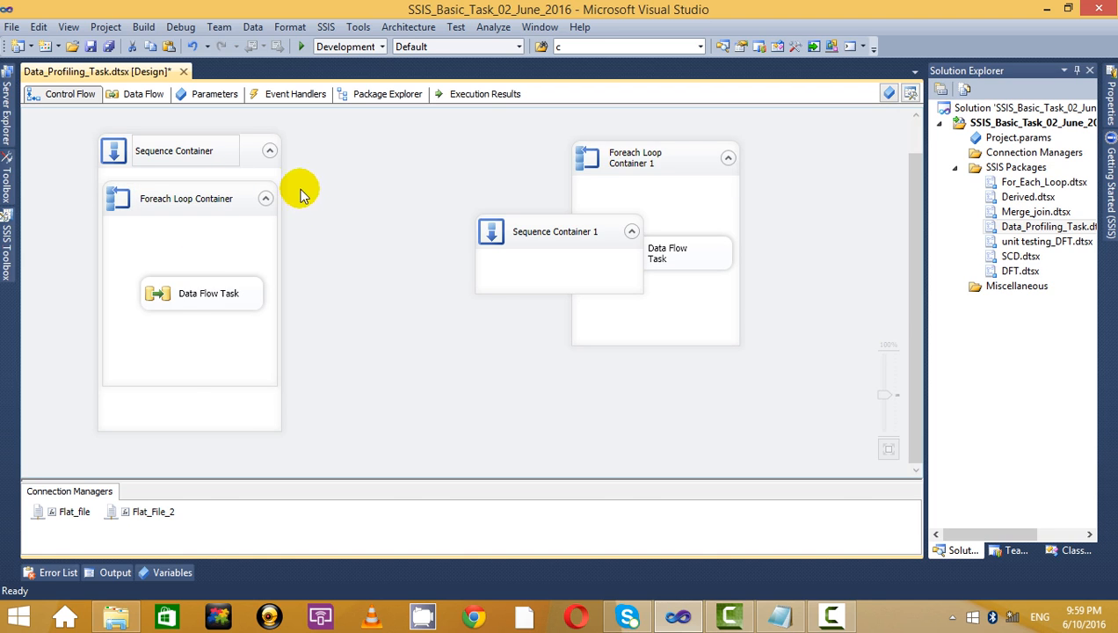
# Delete Sequence Container 1, which overlaps Foreach Loop Container 1.
pyautogui.click(233, 189)
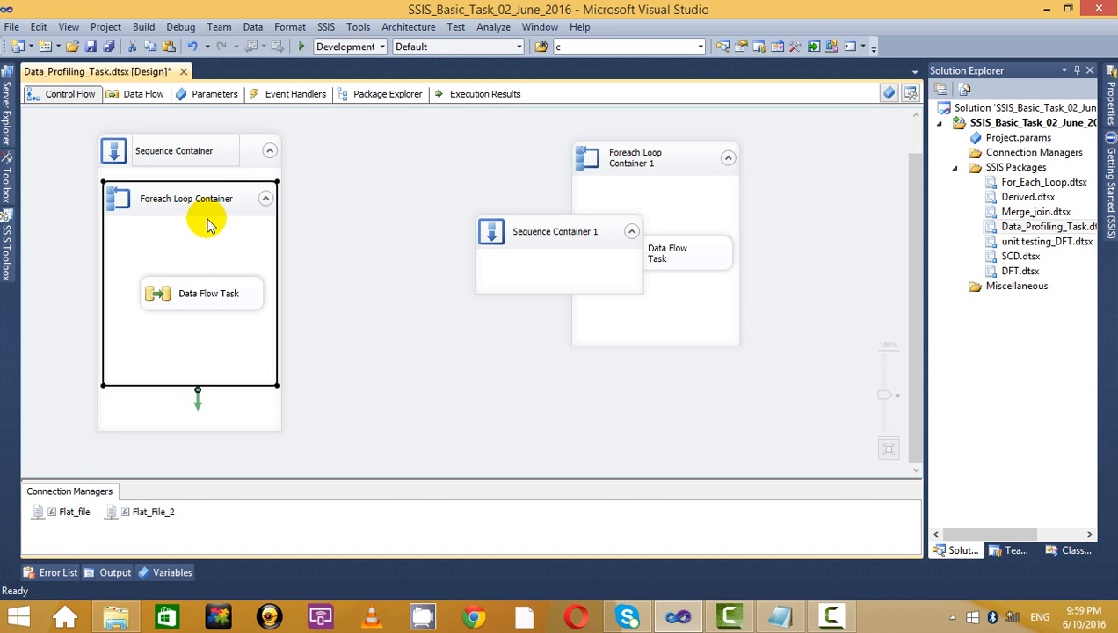
pyautogui.click(568, 237)
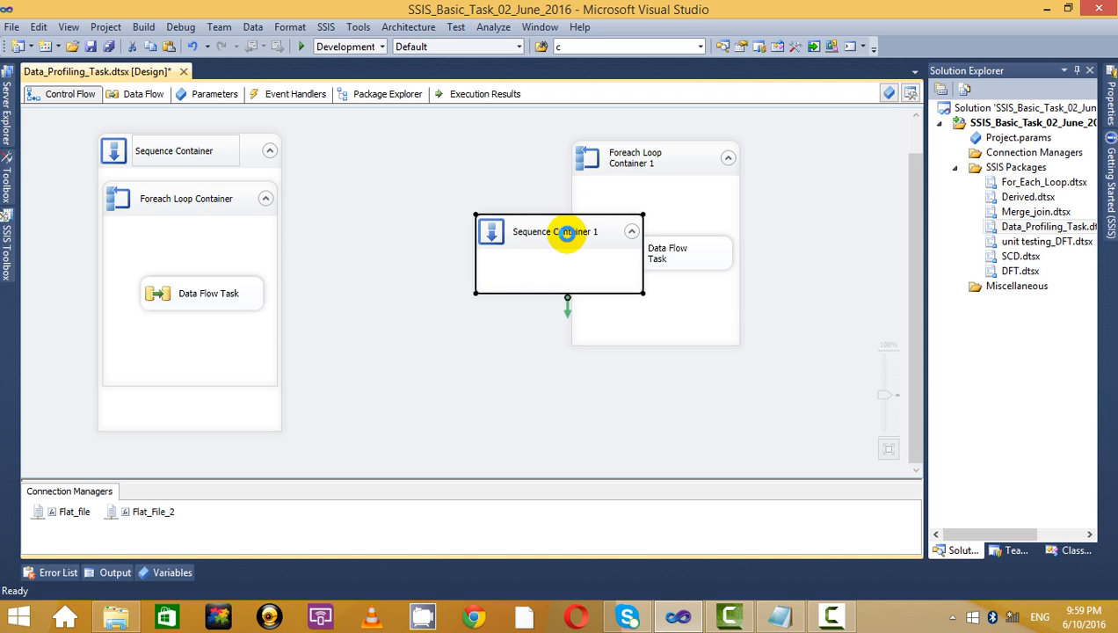
pyautogui.press('Delete')
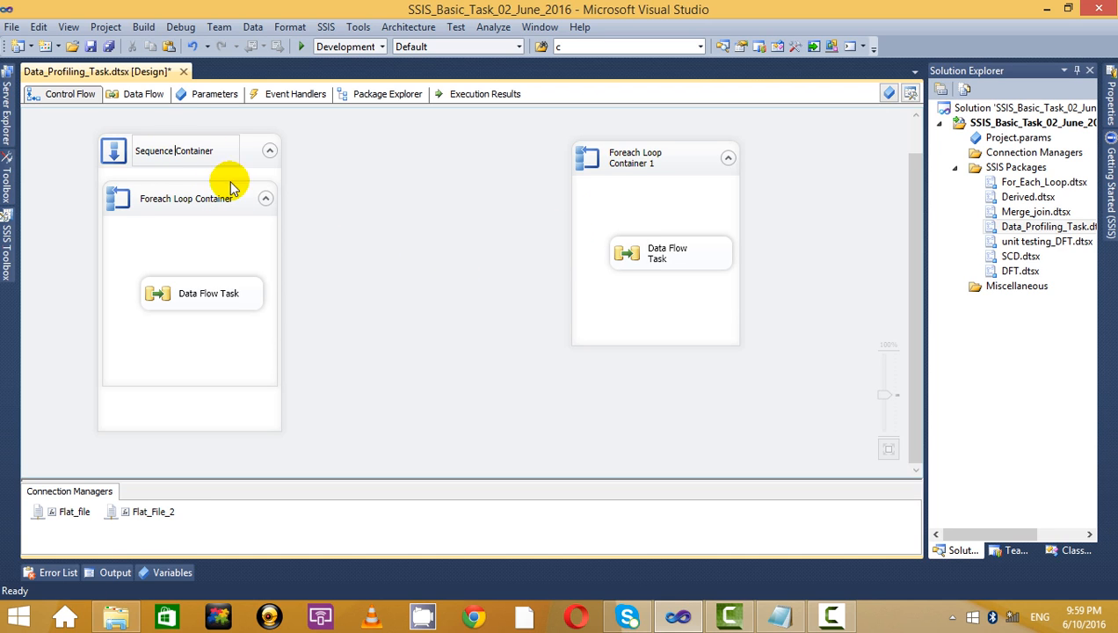
# Widen the Sequence Container to make room for a second loop beside Foreach Loop Container.
pyautogui.click(250, 155)
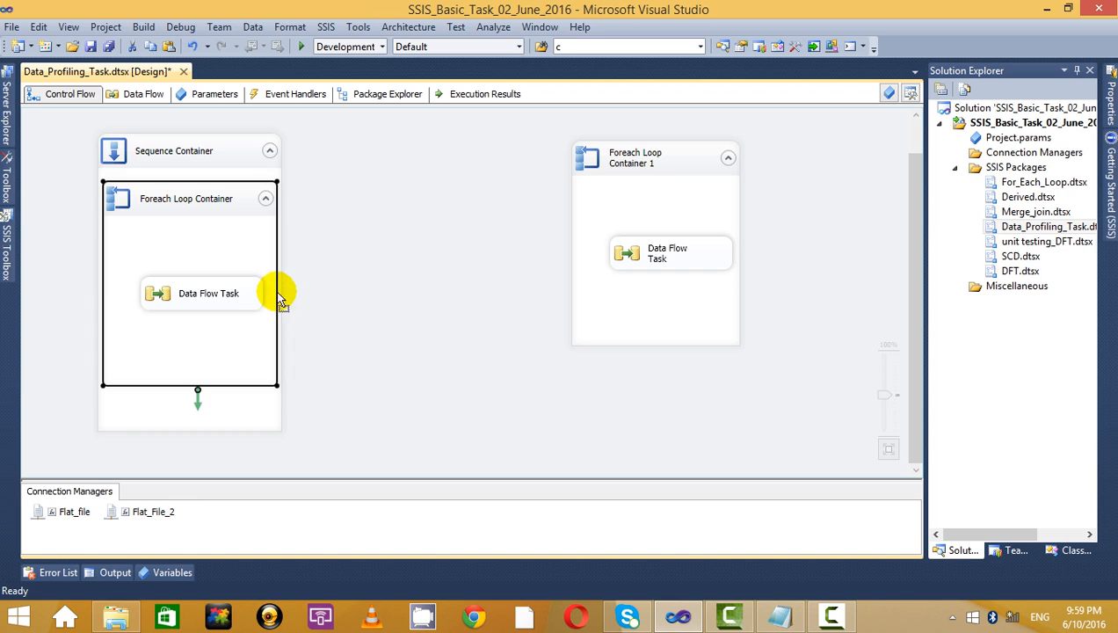
pyautogui.moveTo(279, 294)
pyautogui.mouseDown()
pyautogui.moveTo(316, 294)
pyautogui.moveTo(279, 297)
pyautogui.mouseUp()
pyautogui.click(274, 203)
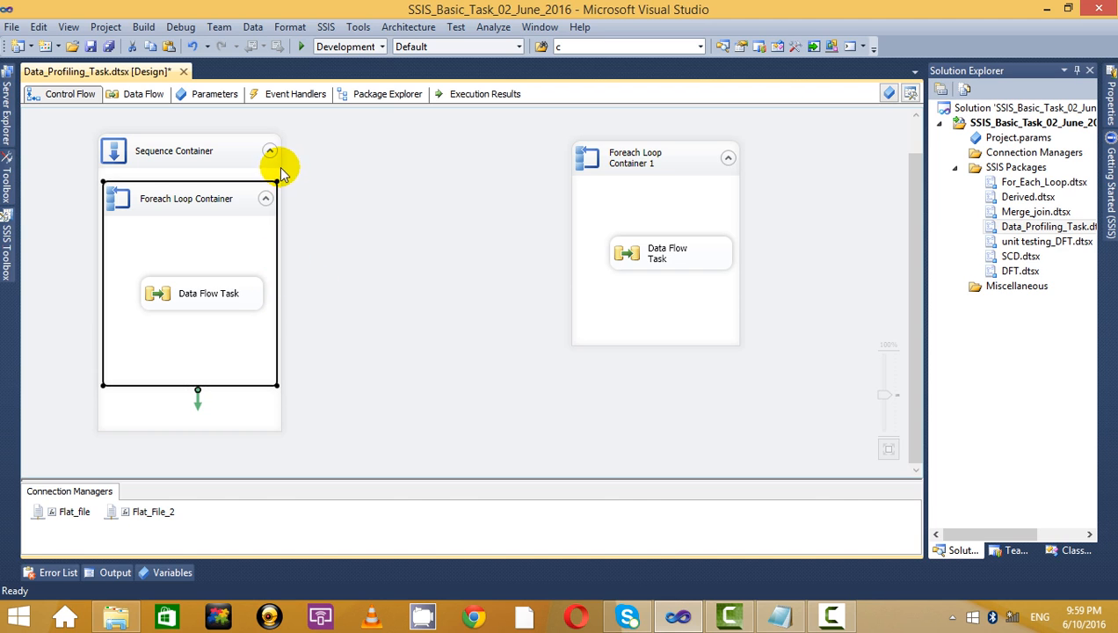
pyautogui.click(277, 165)
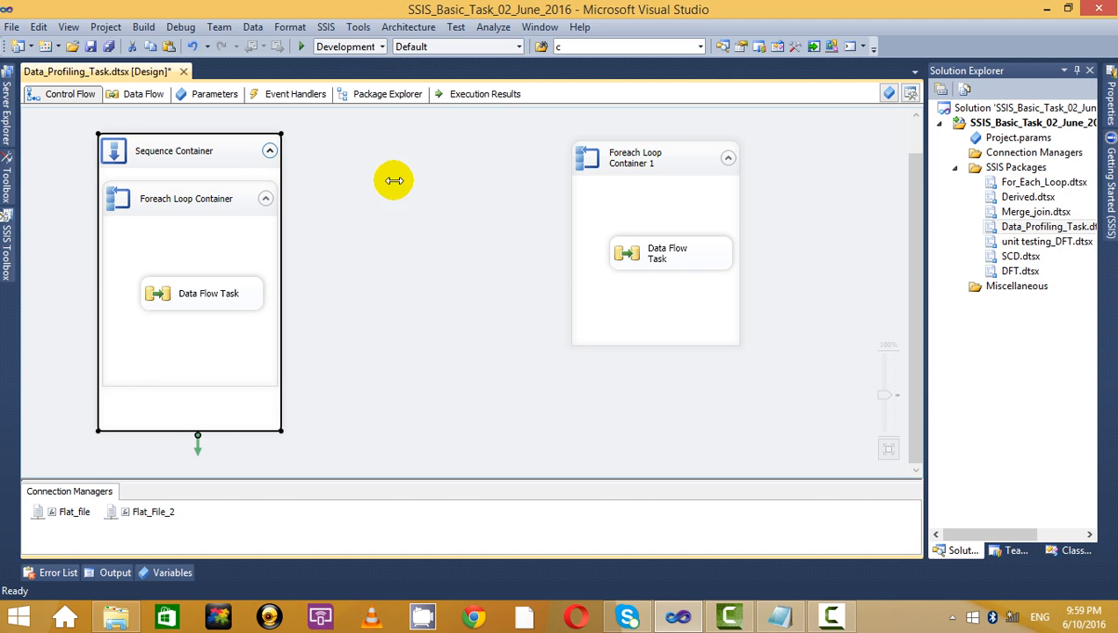
pyautogui.moveTo(277, 175); pyautogui.dragTo(450, 194)
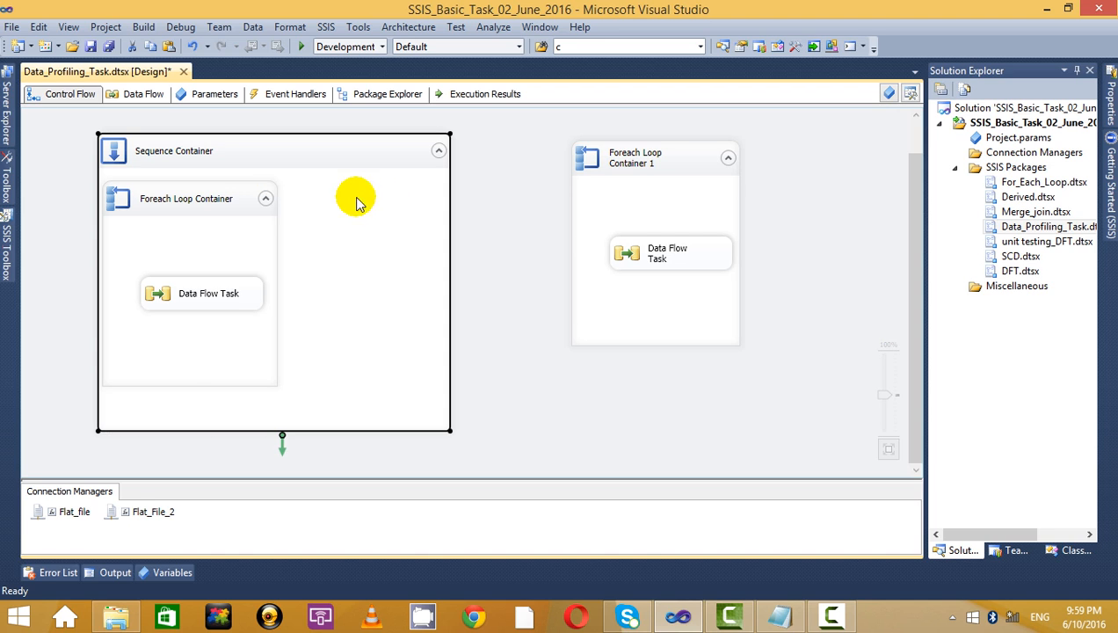
# Shorten Foreach Loop Container and shift its Data Flow Task slightly upward.
pyautogui.click(202, 208)
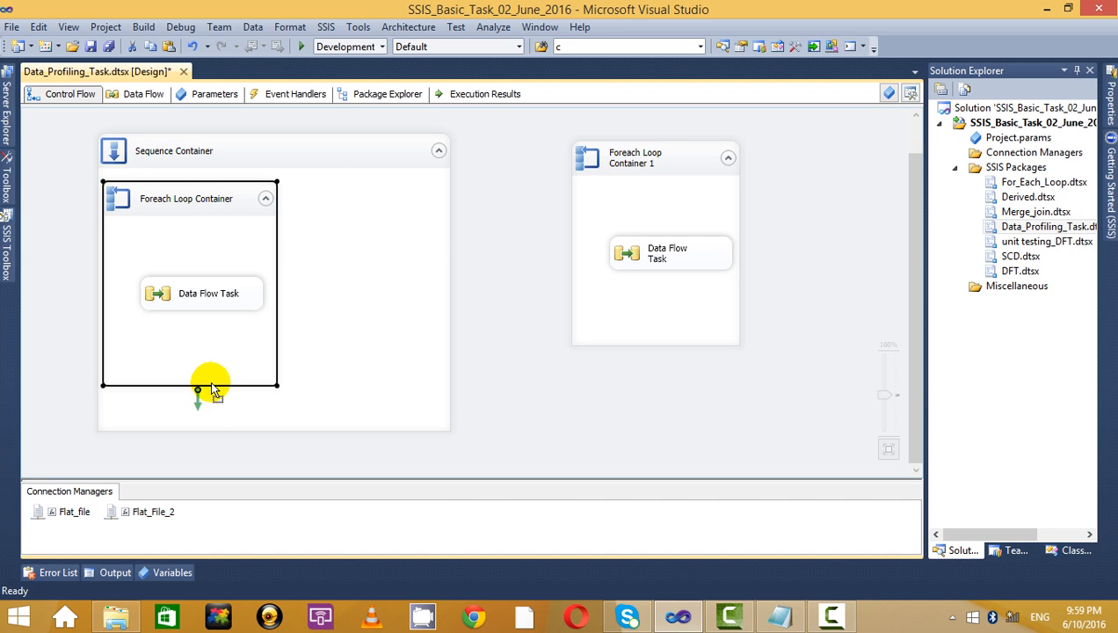
pyautogui.moveTo(211, 389); pyautogui.dragTo(217, 349)
pyautogui.moveTo(220, 292); pyautogui.dragTo(216, 266)
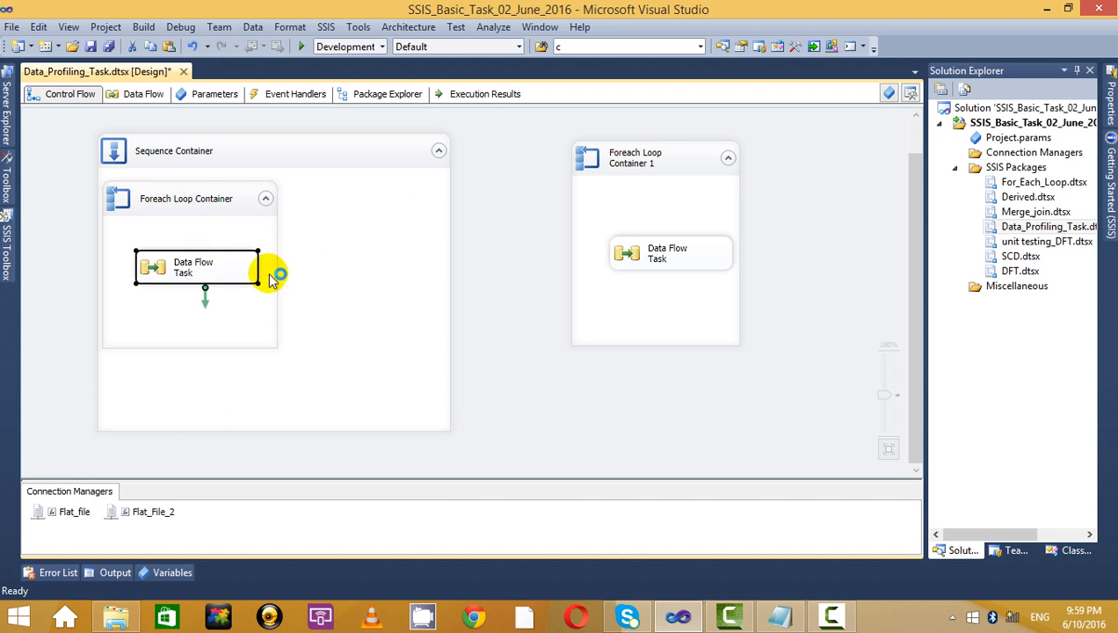
# Move Foreach Loop Container 1 into the Sequence Container beside the first loop and shorten it to a similar height.
pyautogui.click(299, 294)
pyautogui.moveTo(646, 170); pyautogui.dragTo(378, 208)
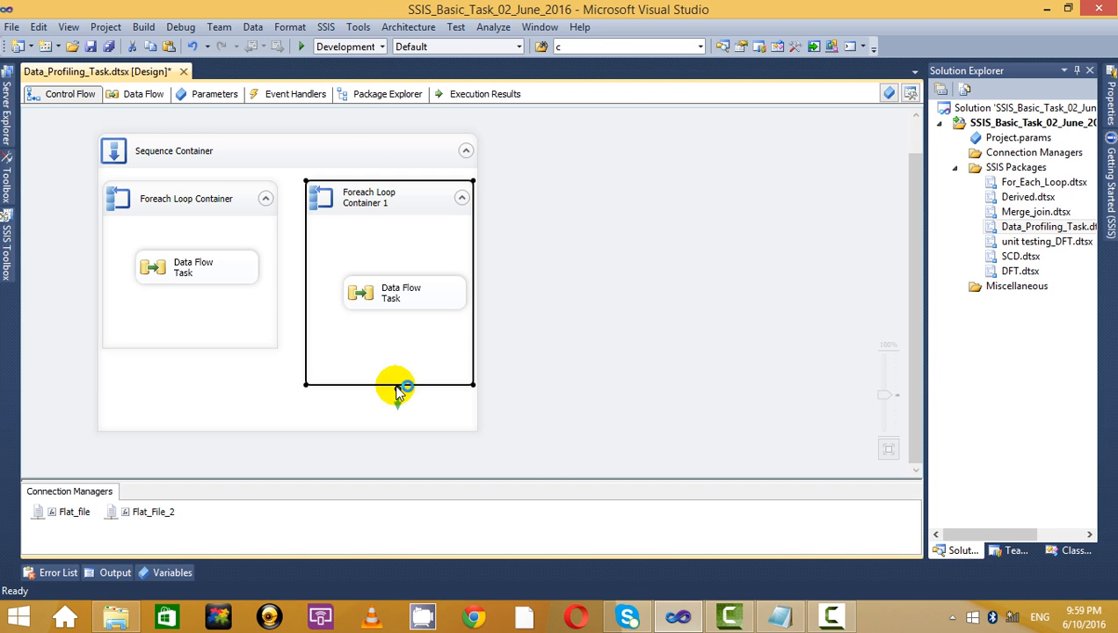
pyautogui.moveTo(387, 381); pyautogui.dragTo(384, 347)
# Widen the Sequence Container further and space the two Foreach Loop Containers apart inside it.
pyautogui.click(247, 388)
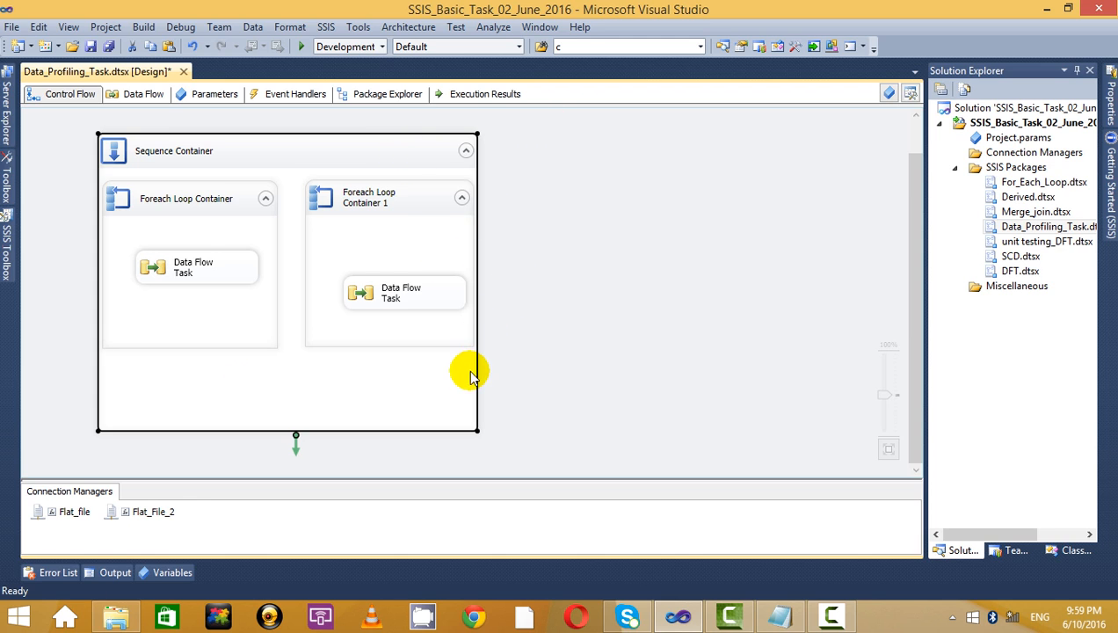
pyautogui.moveTo(475, 363); pyautogui.dragTo(563, 362)
pyautogui.moveTo(419, 216); pyautogui.dragTo(469, 214)
pyautogui.moveTo(214, 202); pyautogui.dragTo(232, 200)
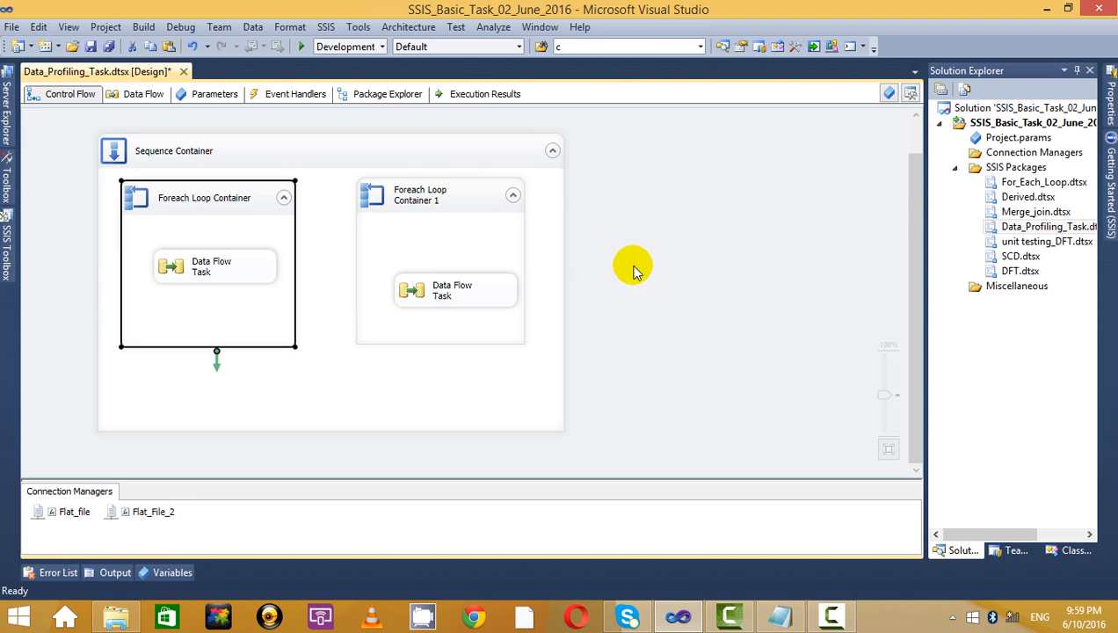
# Try to connect Foreach Loop Container to the Data Flow Task inside Foreach Loop Container 1.
pyautogui.click(367, 178)
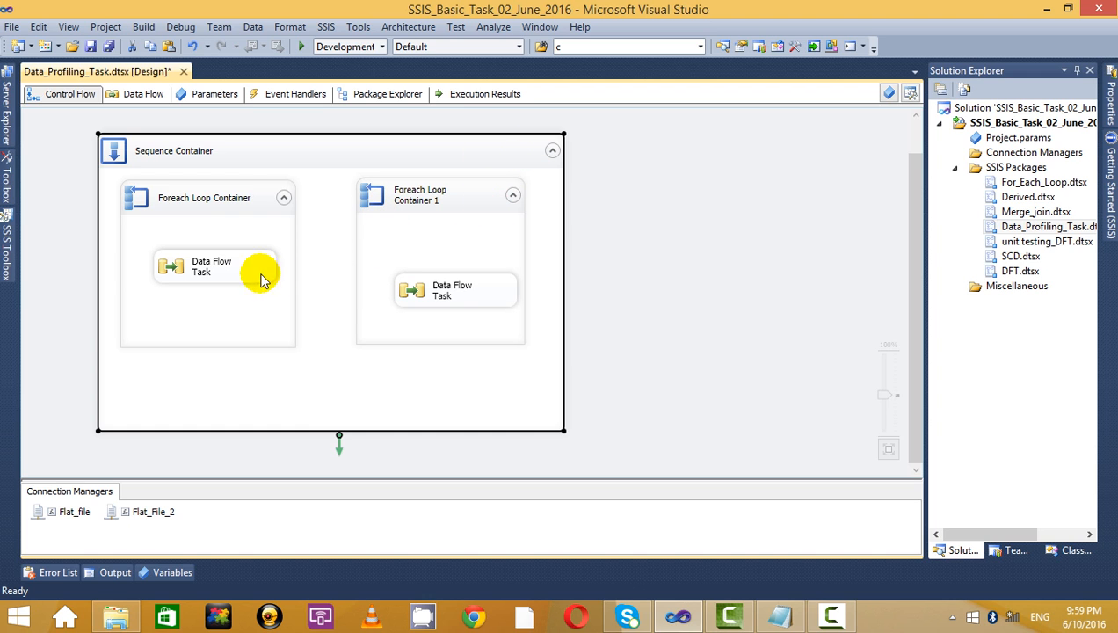
pyautogui.click(231, 239)
pyautogui.moveTo(215, 362); pyautogui.dragTo(413, 296)
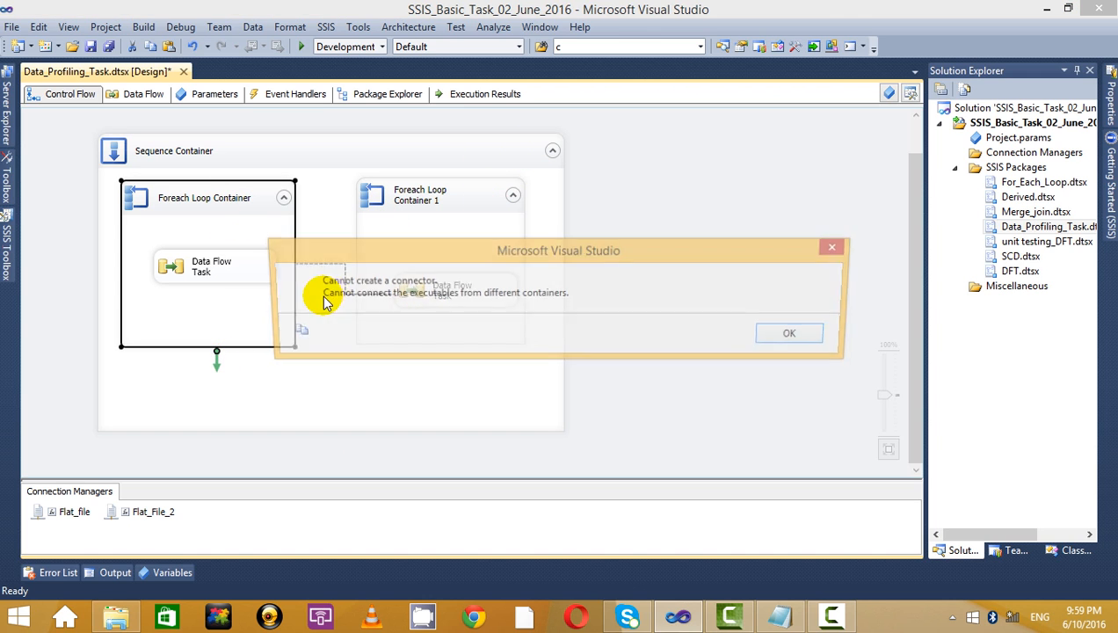
pyautogui.click(798, 334)
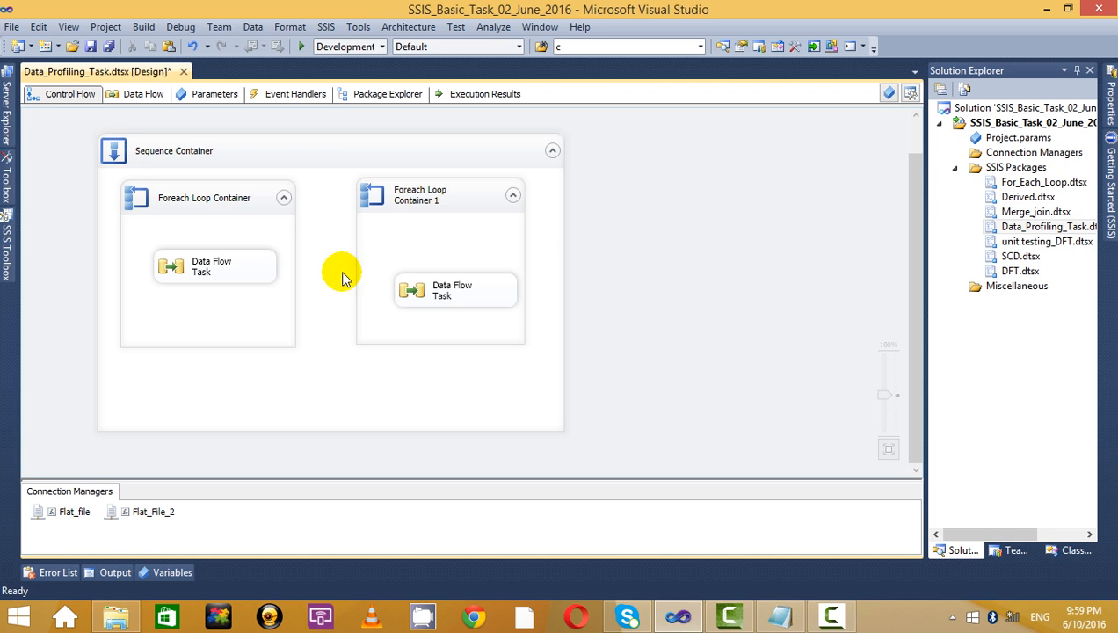
# Connect Foreach Loop Container to Foreach Loop Container 1 and set the precedence constraint to Completion.
pyautogui.click(246, 211)
pyautogui.moveTo(220, 362); pyautogui.dragTo(360, 299)
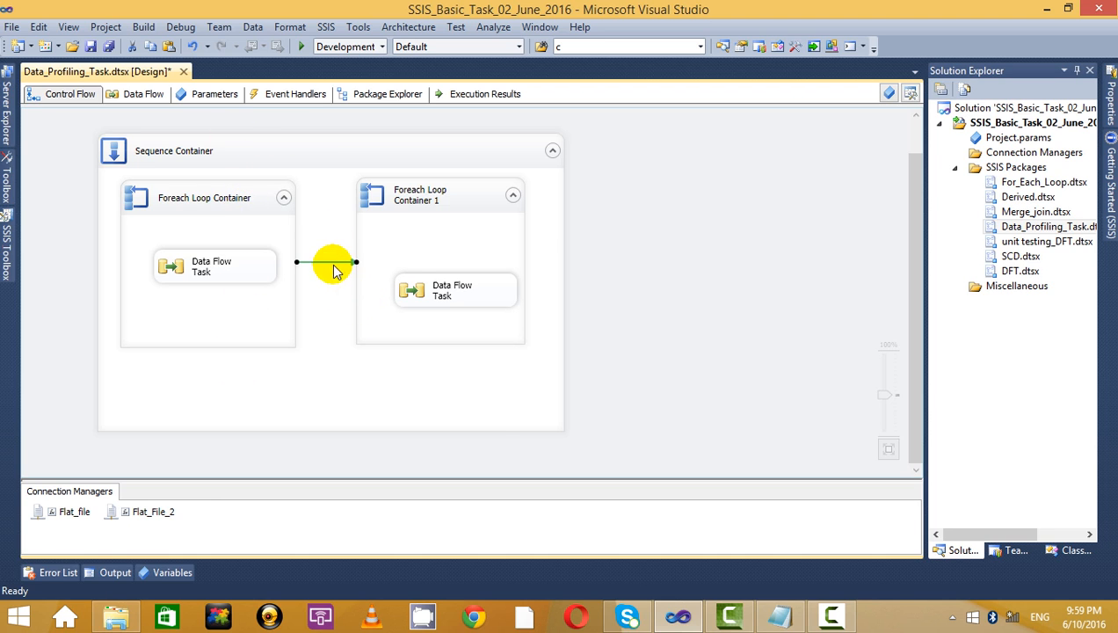
pyautogui.rightClick(332, 268)
pyautogui.click(369, 329)
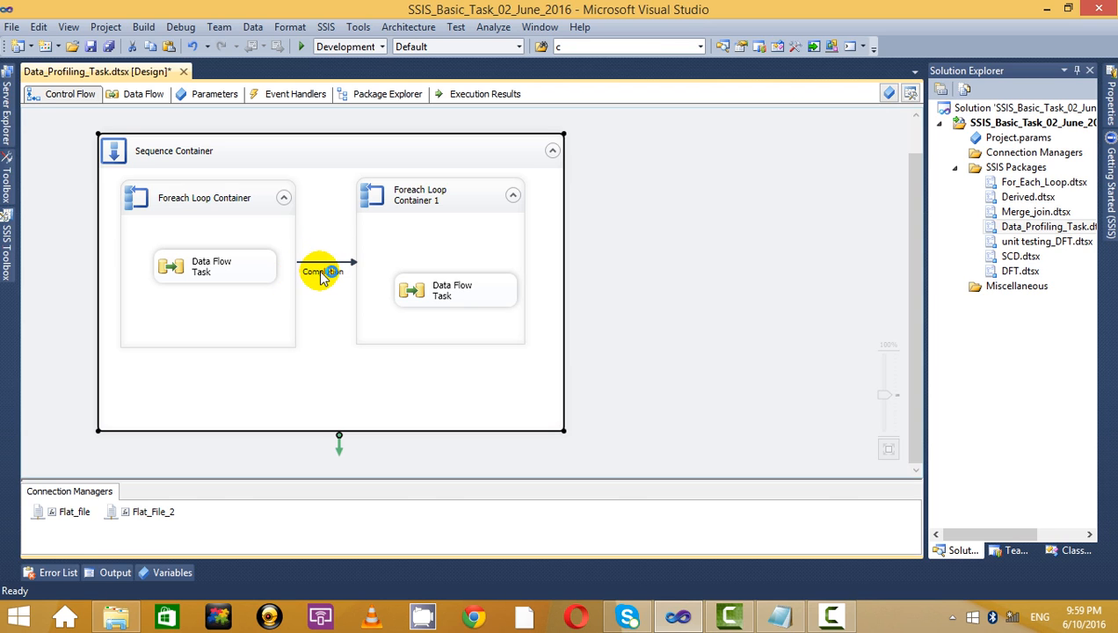
pyautogui.click(324, 262)
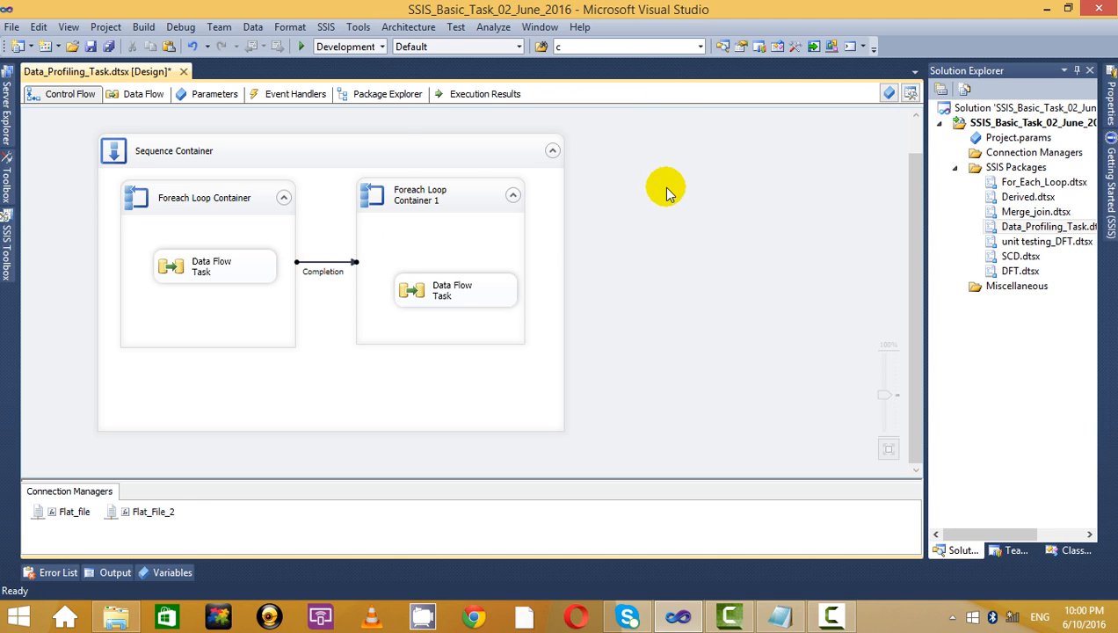
# Rename the first Foreach Loop Container inside the Sequence Container as BHEL.
pyautogui.click(396, 152)
pyautogui.rightClick(234, 208)
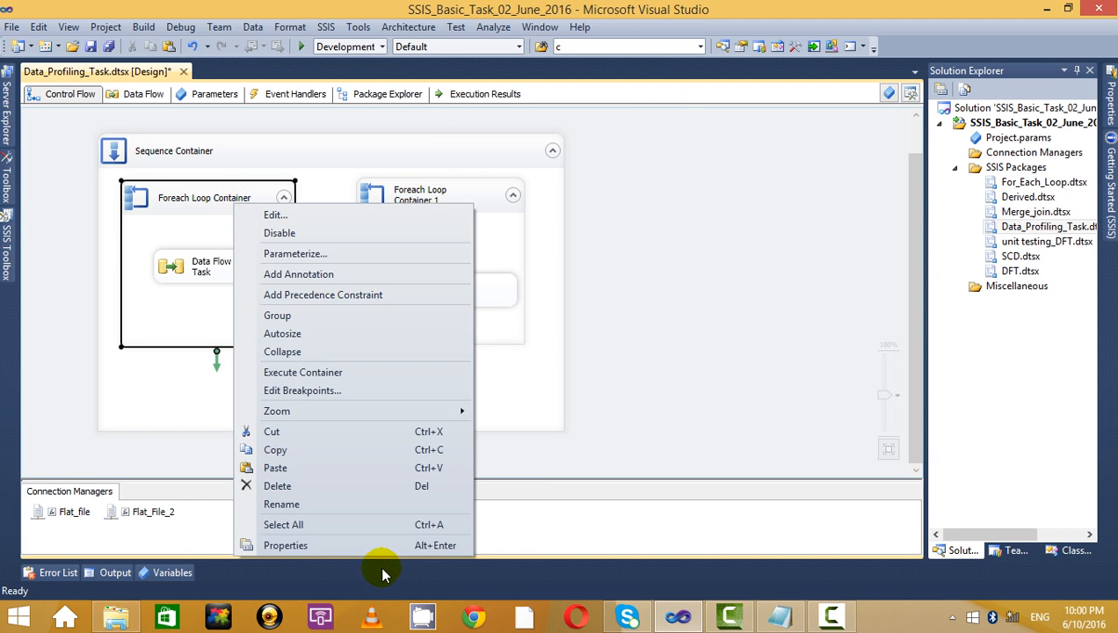
pyautogui.click(322, 506)
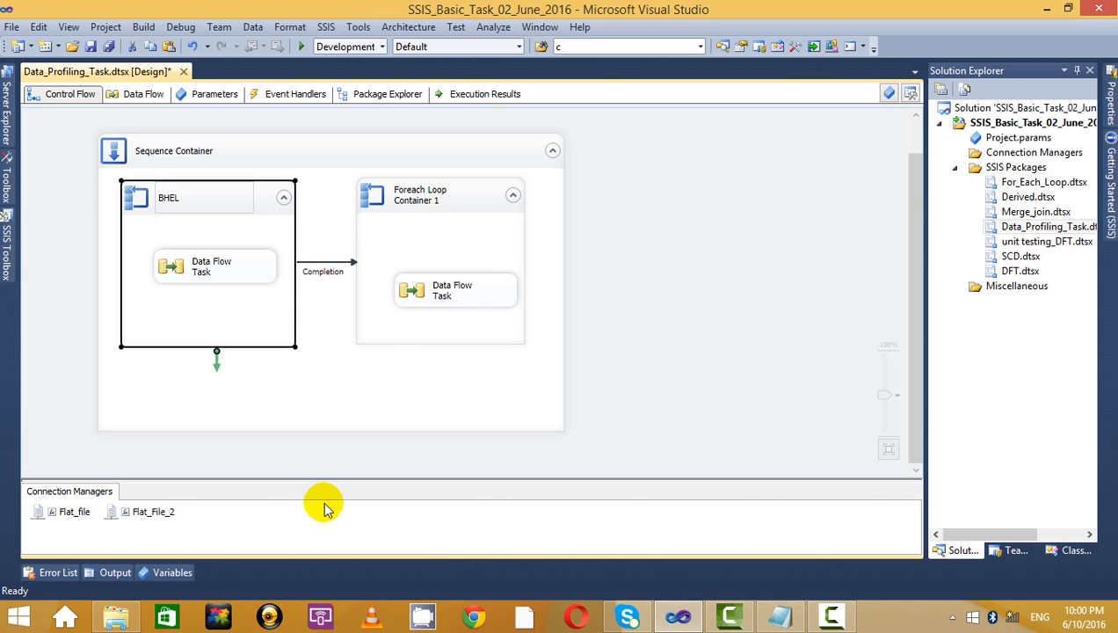
pyautogui.click(806, 316)
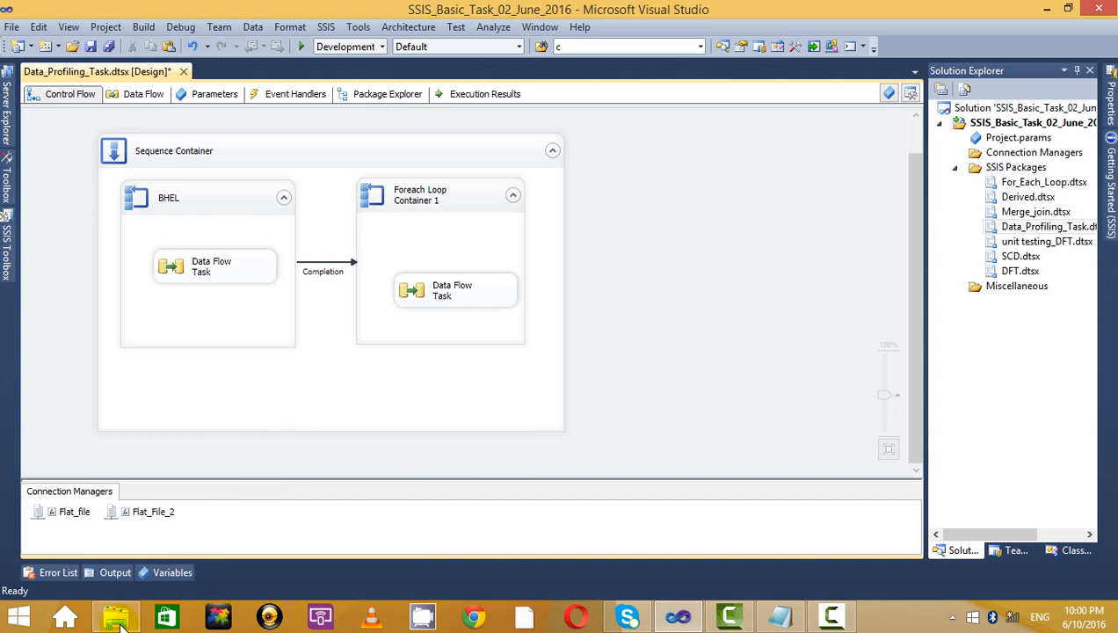
# Close the Media folder window and minimize Visual Studio and the untitled Notepad notes to reach the desktop.
pyautogui.click(115, 617)
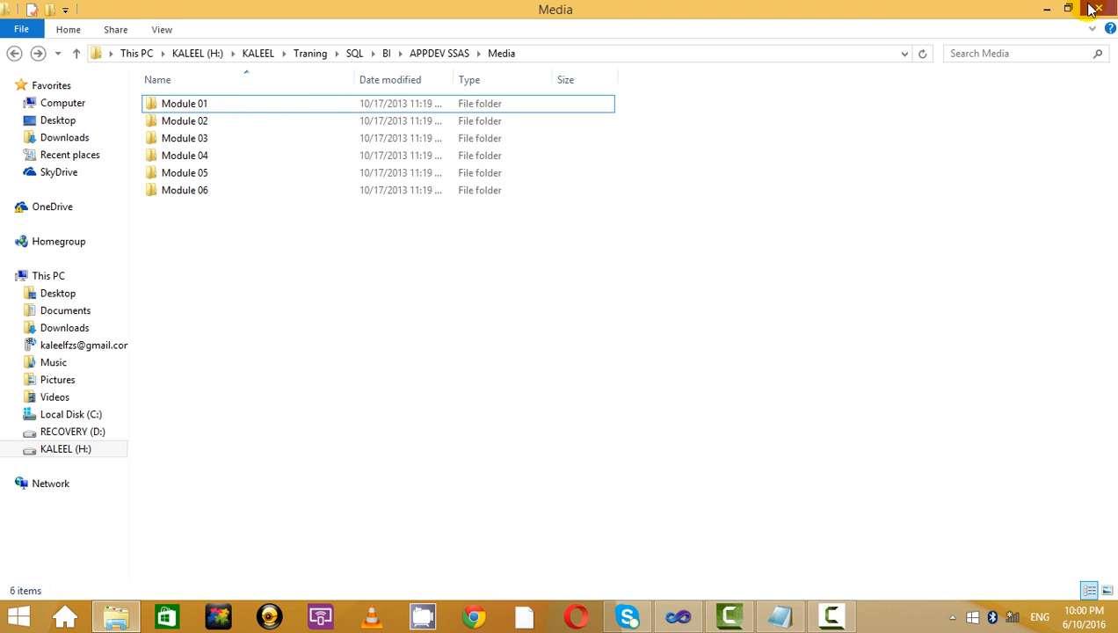
pyautogui.click(1094, 7)
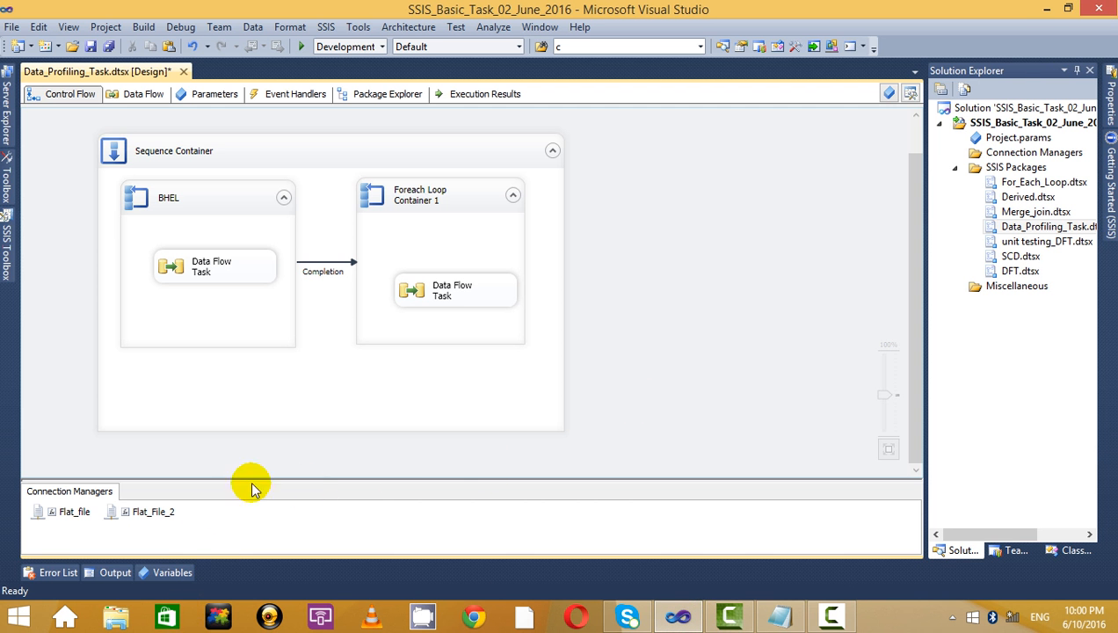
pyautogui.click(1045, 8)
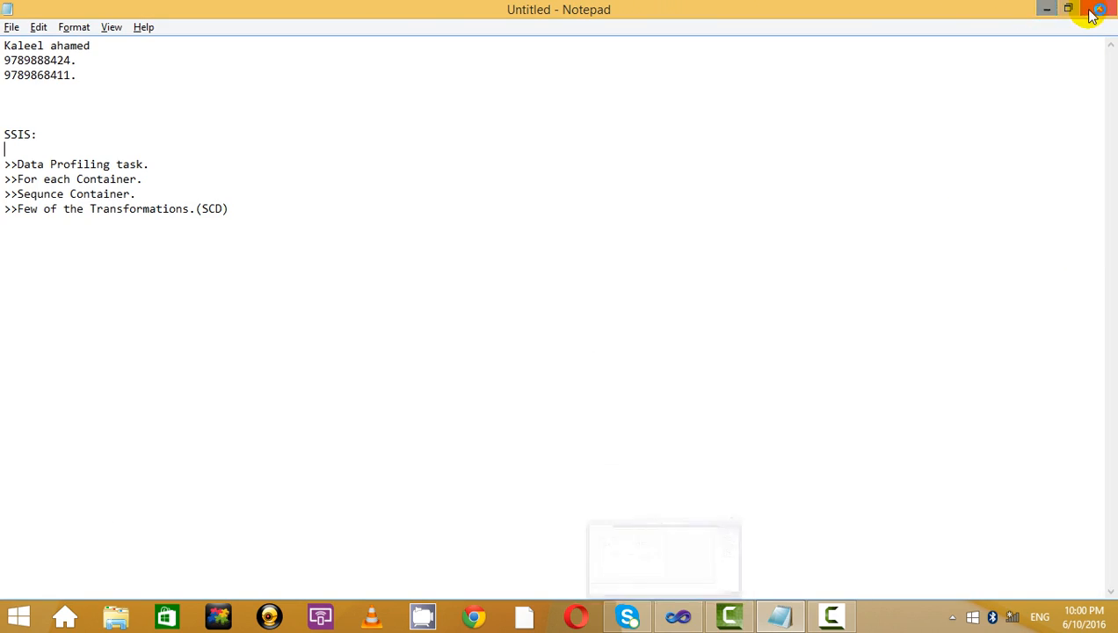
pyautogui.click(1047, 9)
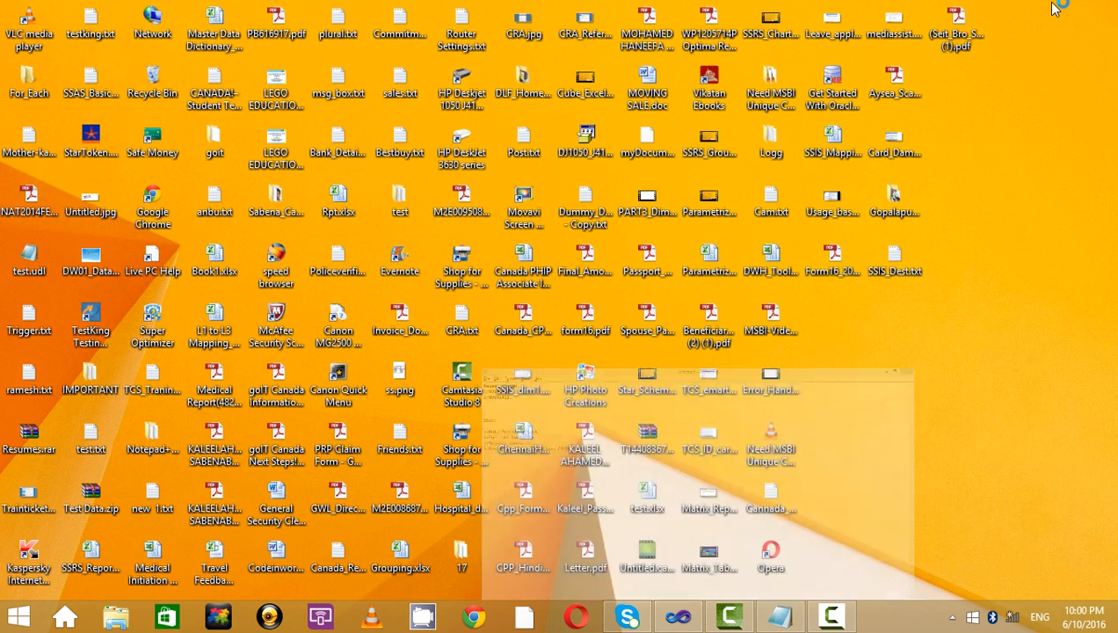
# Open BHEL_updated.txt from subfolder 1 of the For_Each desktop folder, maximize it and look through its records.
pyautogui.doubleClick(30, 82)
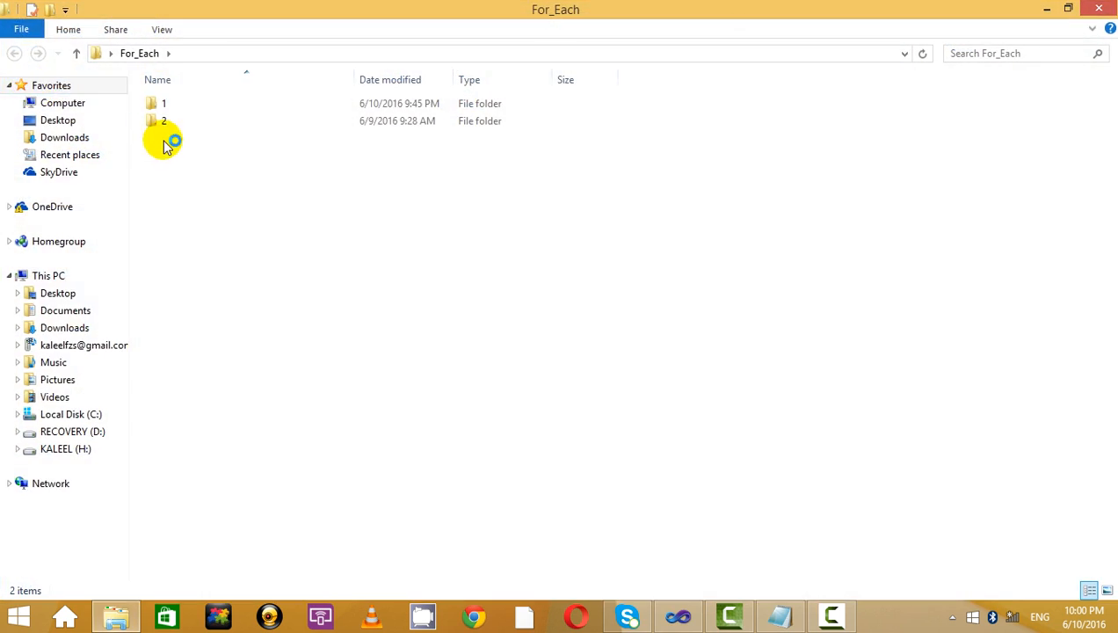
pyautogui.click(171, 106)
pyautogui.doubleClick(172, 105)
pyautogui.doubleClick(215, 107)
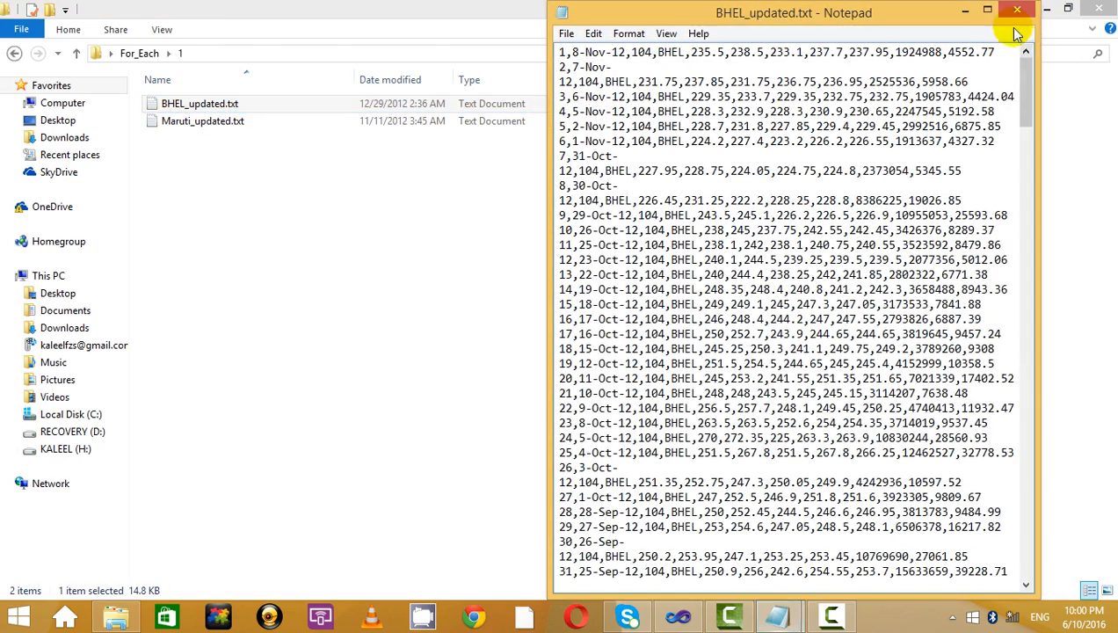
pyautogui.click(993, 11)
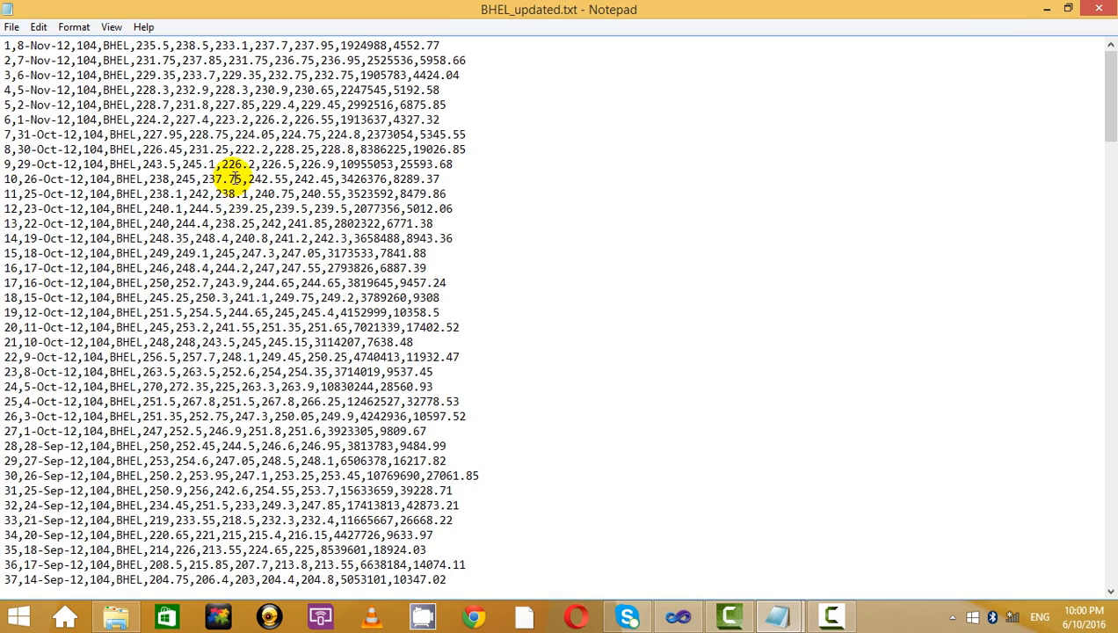
pyautogui.scroll(-20, 250, 167)
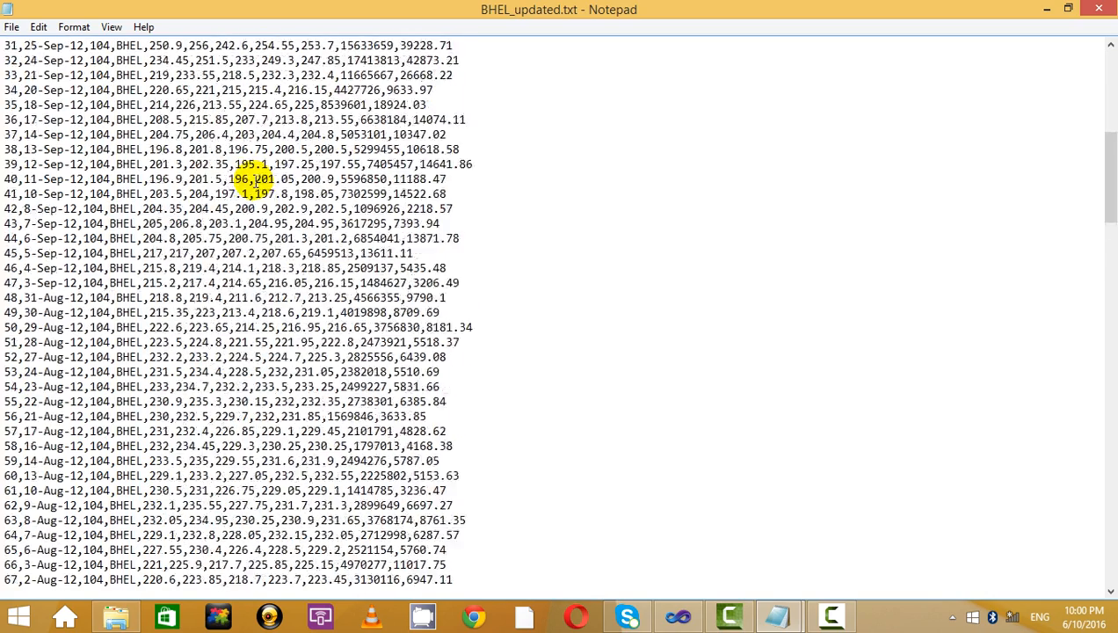
# Close BHEL_updated.txt and look at the records in Maruti_updated.txt from the same folder, closing that file as well.
pyautogui.click(1098, 10)
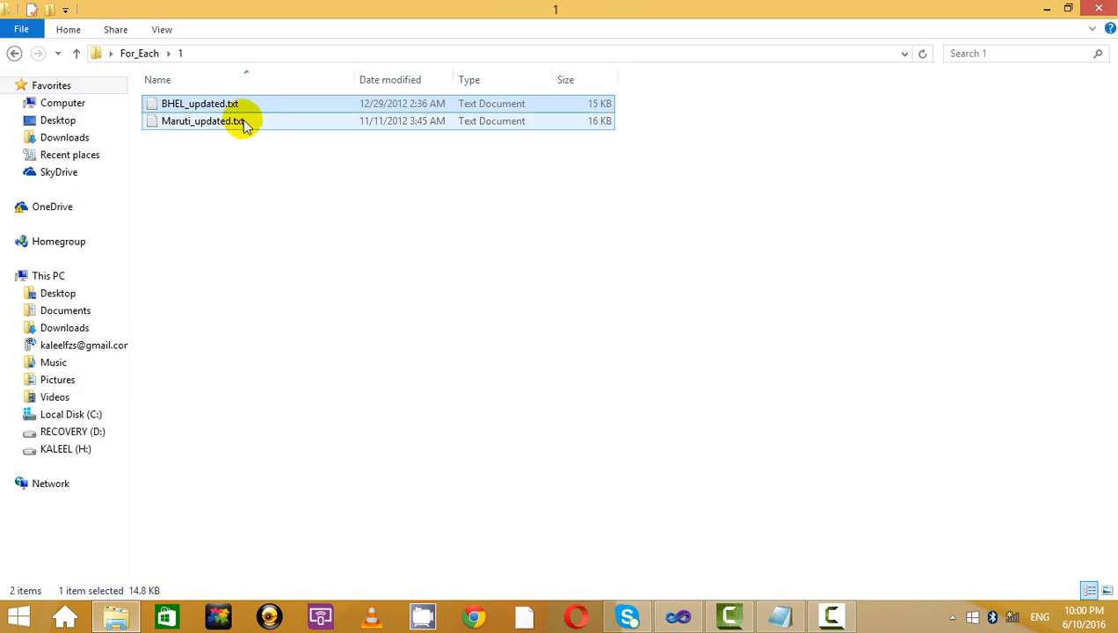
pyautogui.doubleClick(227, 119)
pyautogui.click(742, 94)
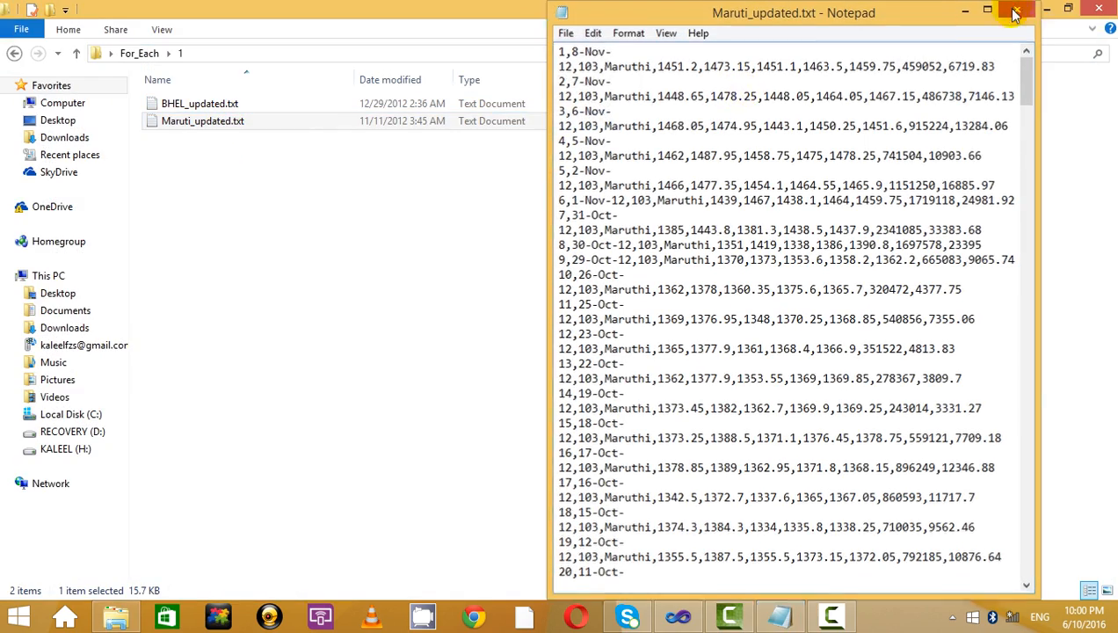
pyautogui.click(1025, 9)
# View the records of SBI_updated.txt in subfolder 2 of the For_Each folder and close the file.
pyautogui.click(14, 53)
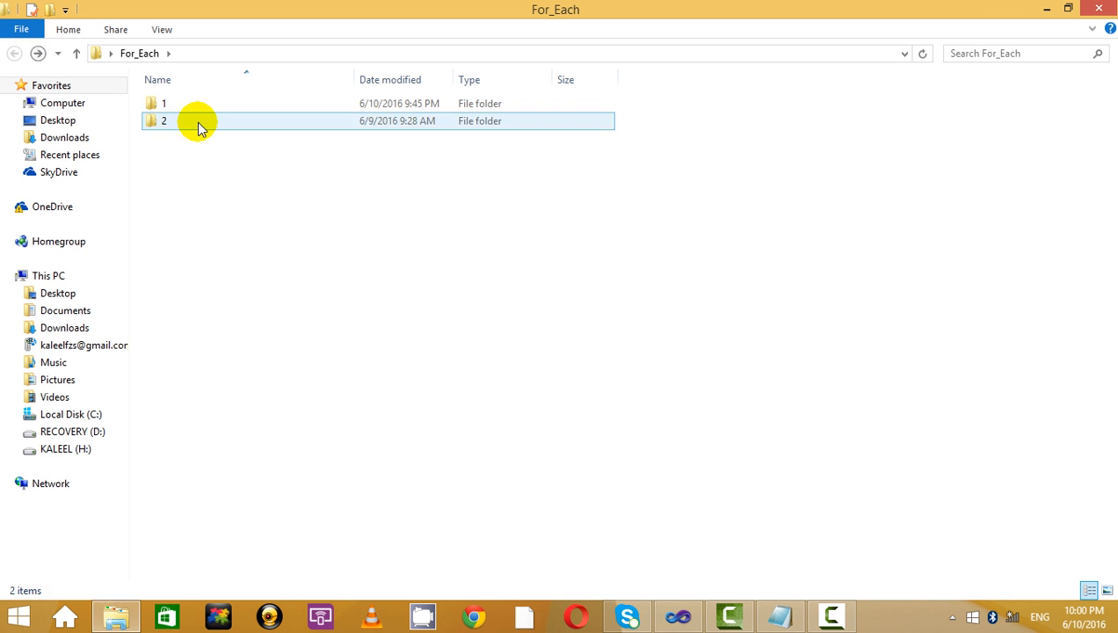
pyautogui.doubleClick(197, 121)
pyautogui.doubleClick(254, 105)
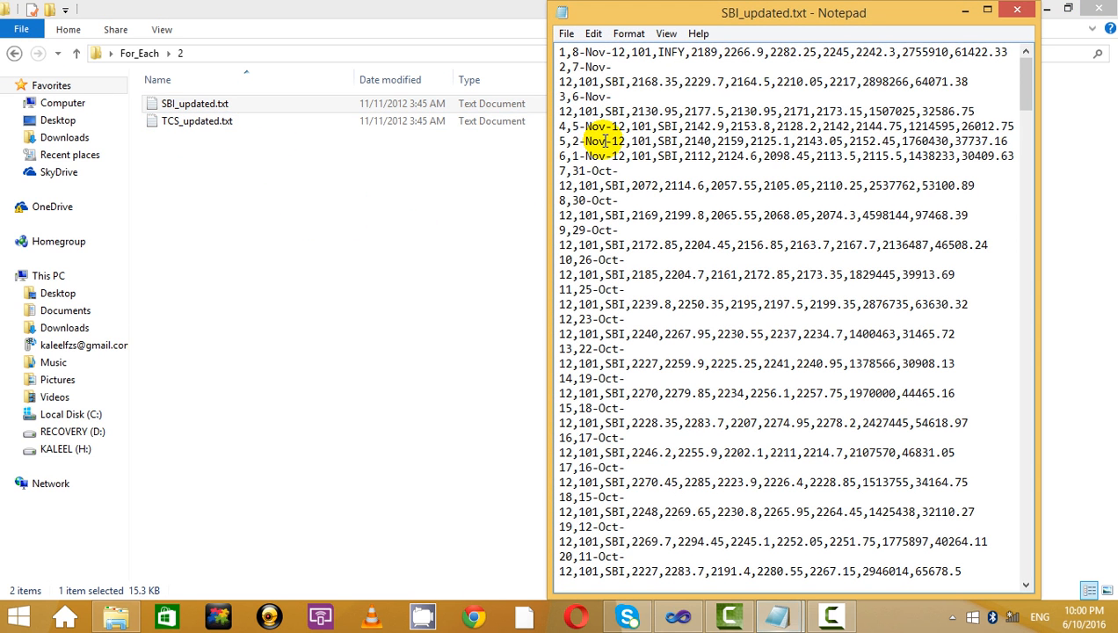
pyautogui.click(1026, 10)
pyautogui.click(279, 263)
# Reopen BHEL_updated.txt from subfolder 1 of For_Each, examine its first records and close it.
pyautogui.click(14, 52)
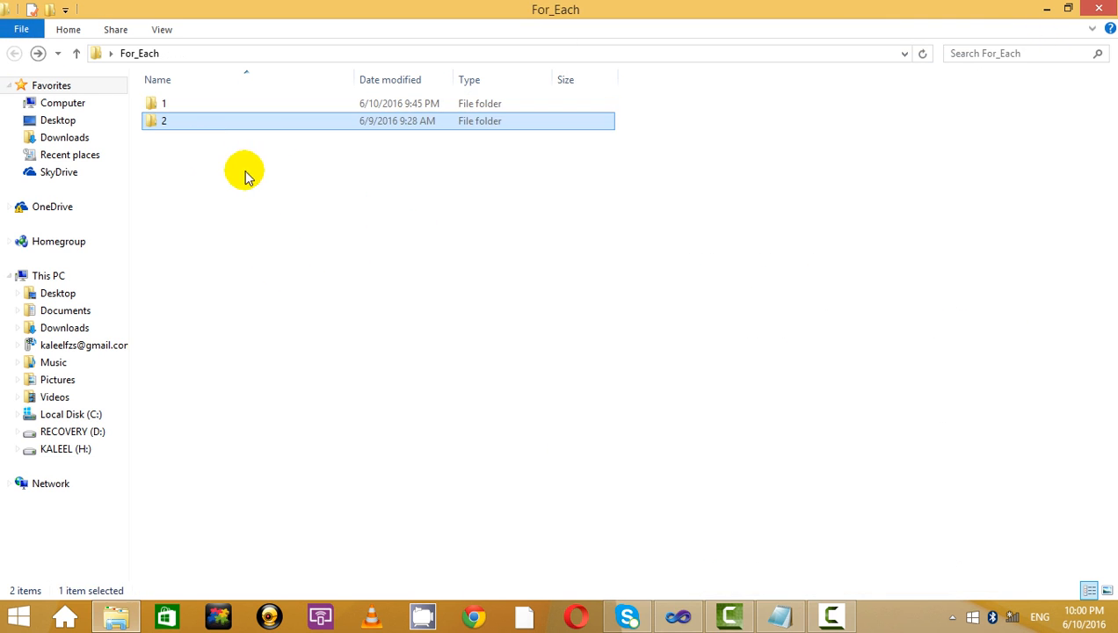
pyautogui.doubleClick(220, 106)
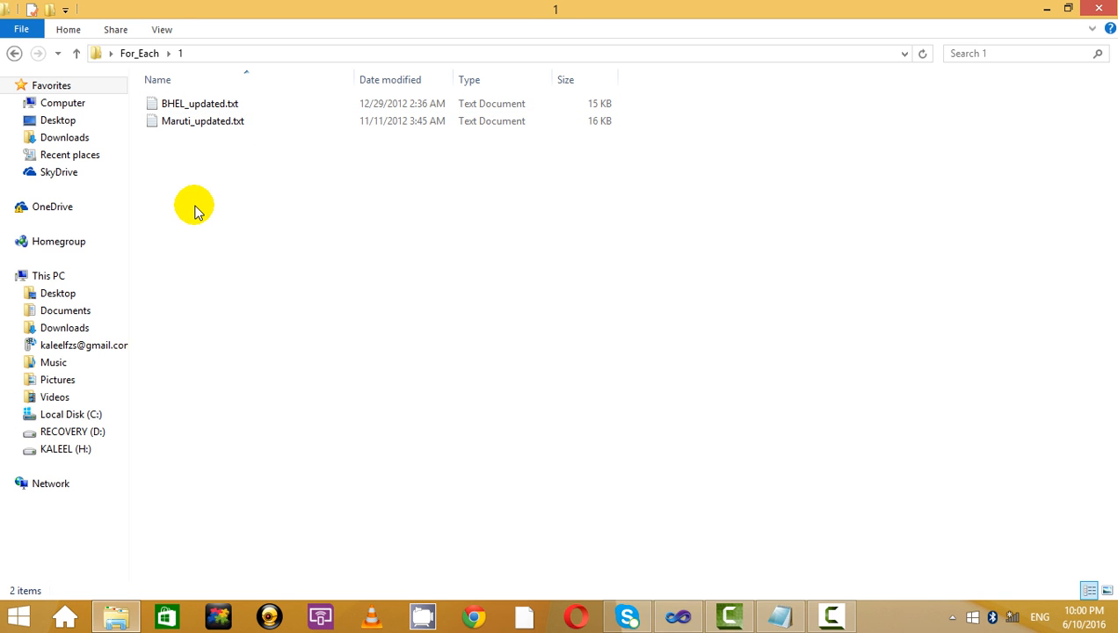
pyautogui.doubleClick(241, 104)
pyautogui.moveTo(609, 68); pyautogui.dragTo(514, 39)
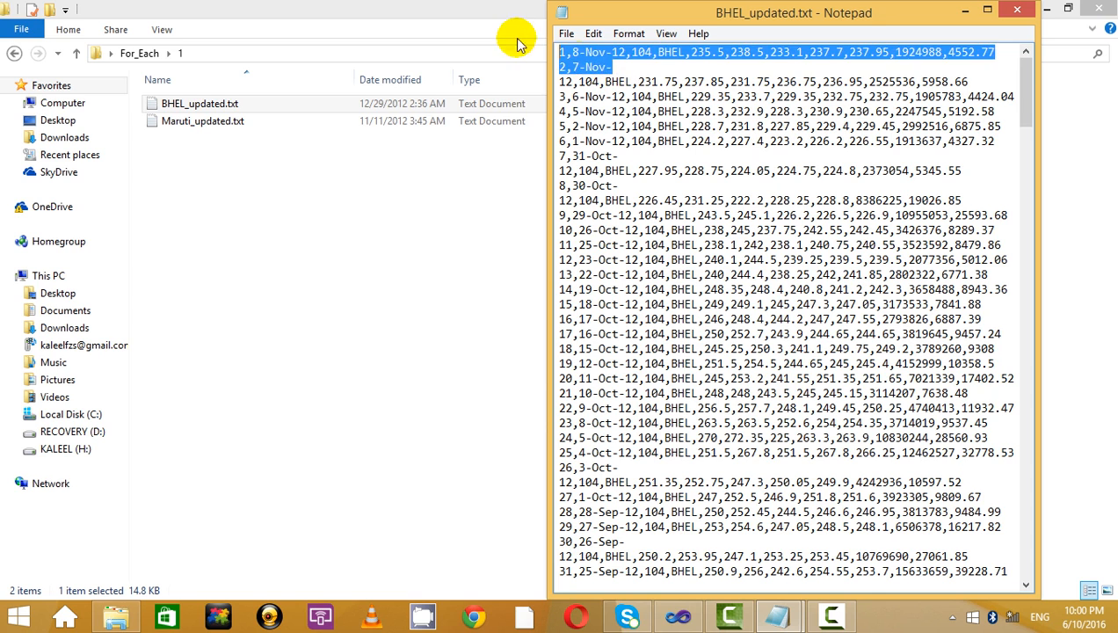
pyautogui.click(658, 80)
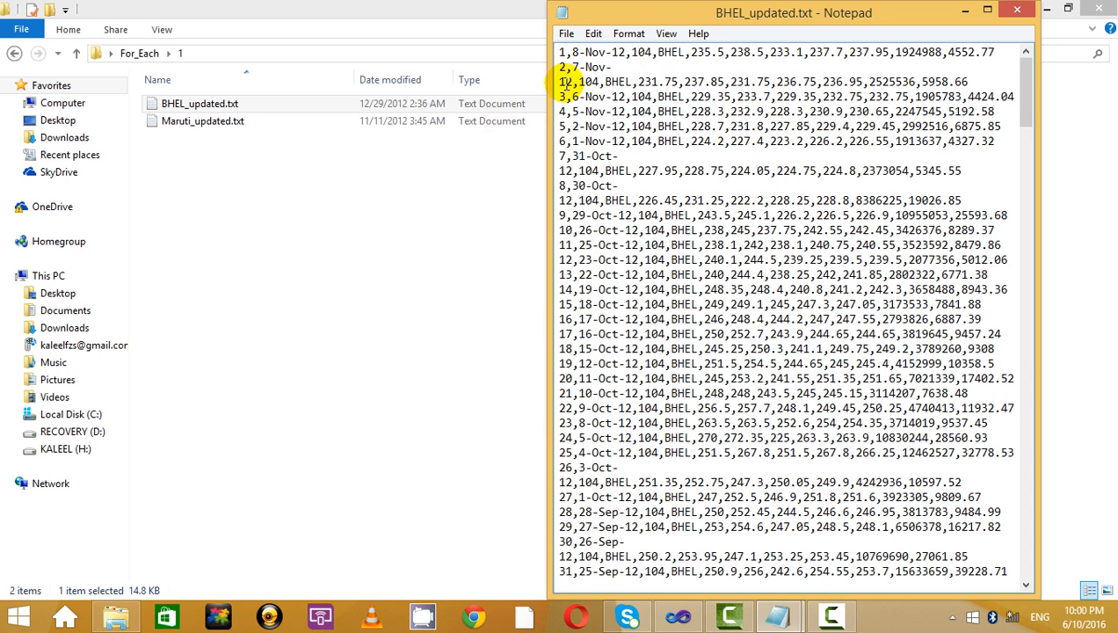
pyautogui.click(1017, 9)
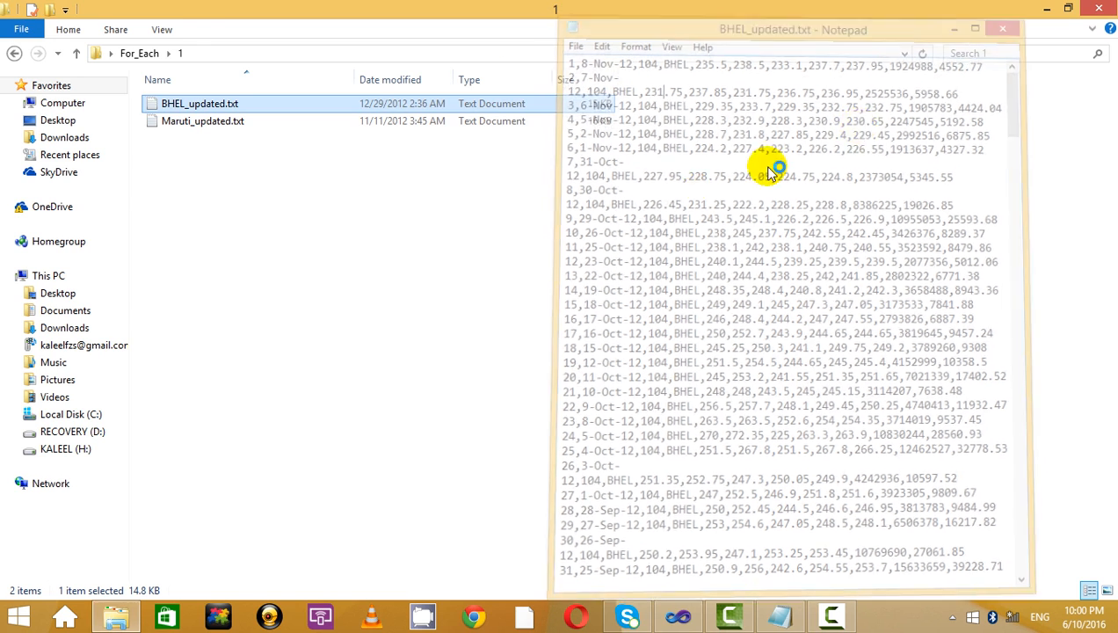
# Go back to the For_Each folder and open subfolder 2.
pyautogui.click(14, 53)
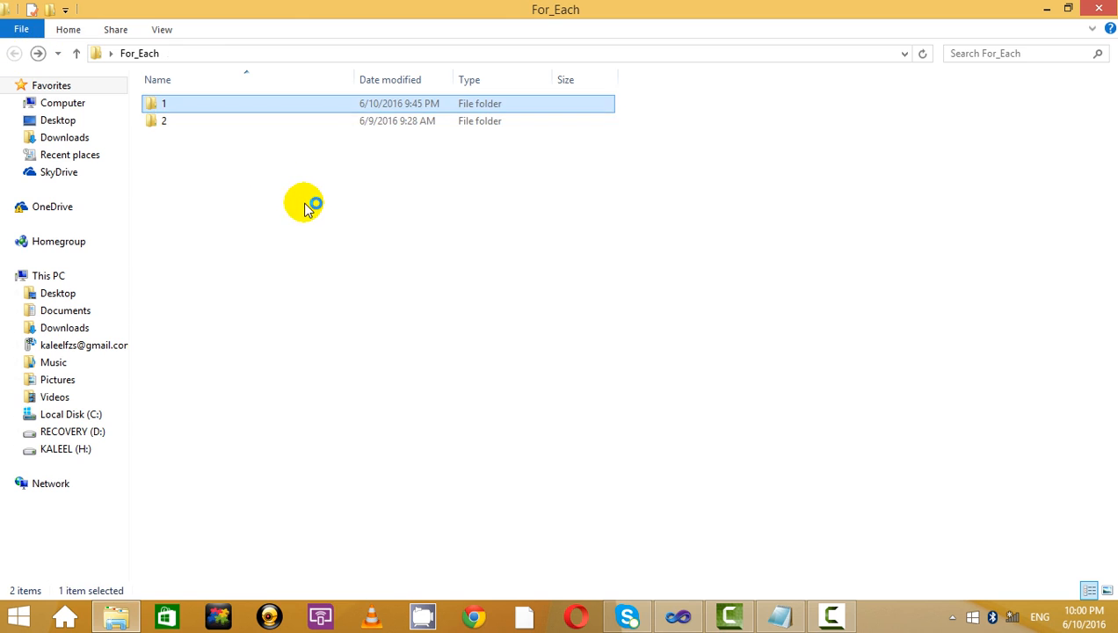
pyautogui.doubleClick(262, 123)
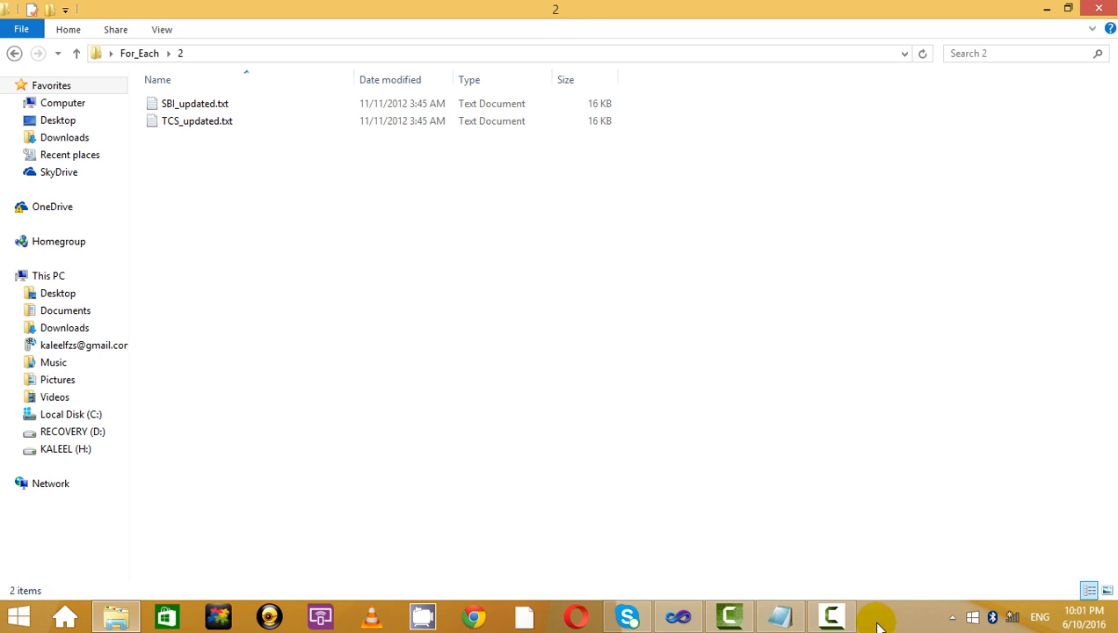
pyautogui.click(835, 615)
pyautogui.click(1041, 536)
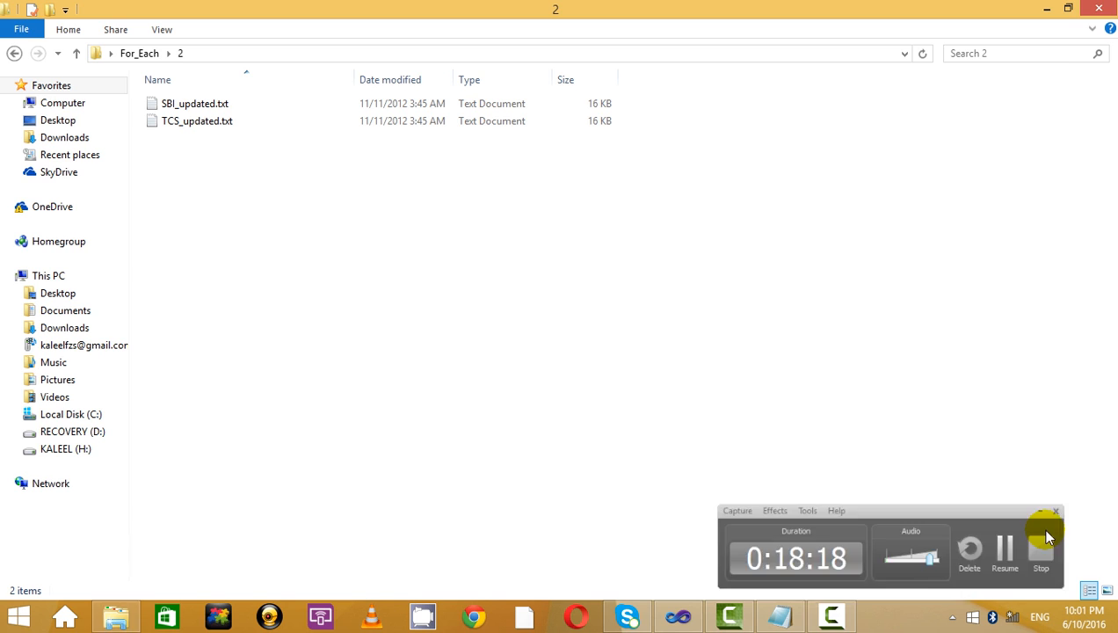
pyautogui.click(838, 613)
pyautogui.click(1080, 496)
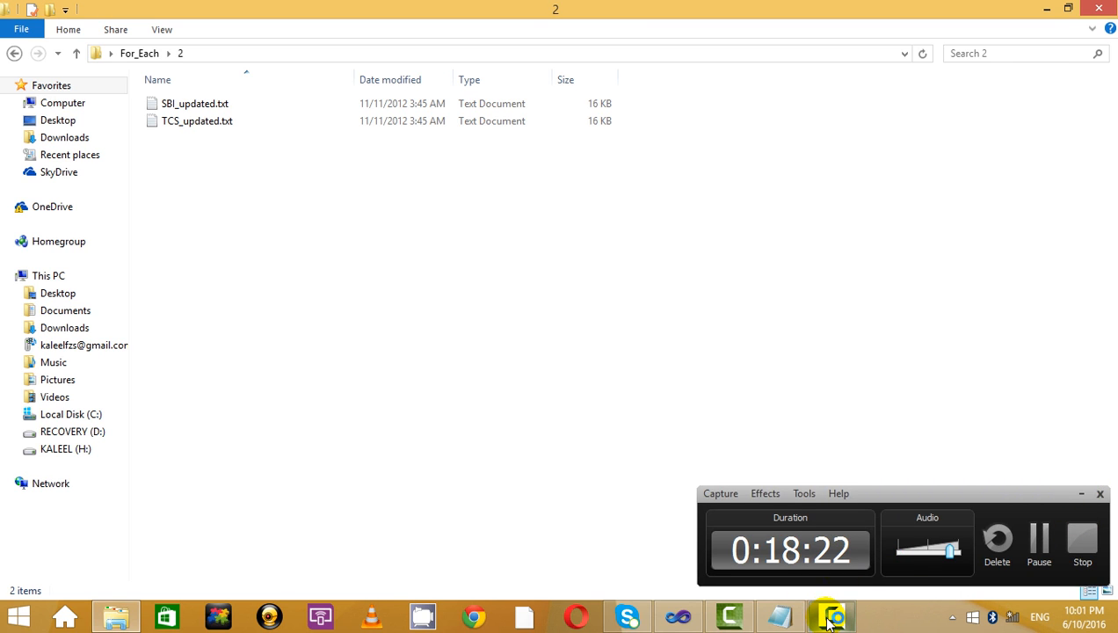
pyautogui.click(1081, 493)
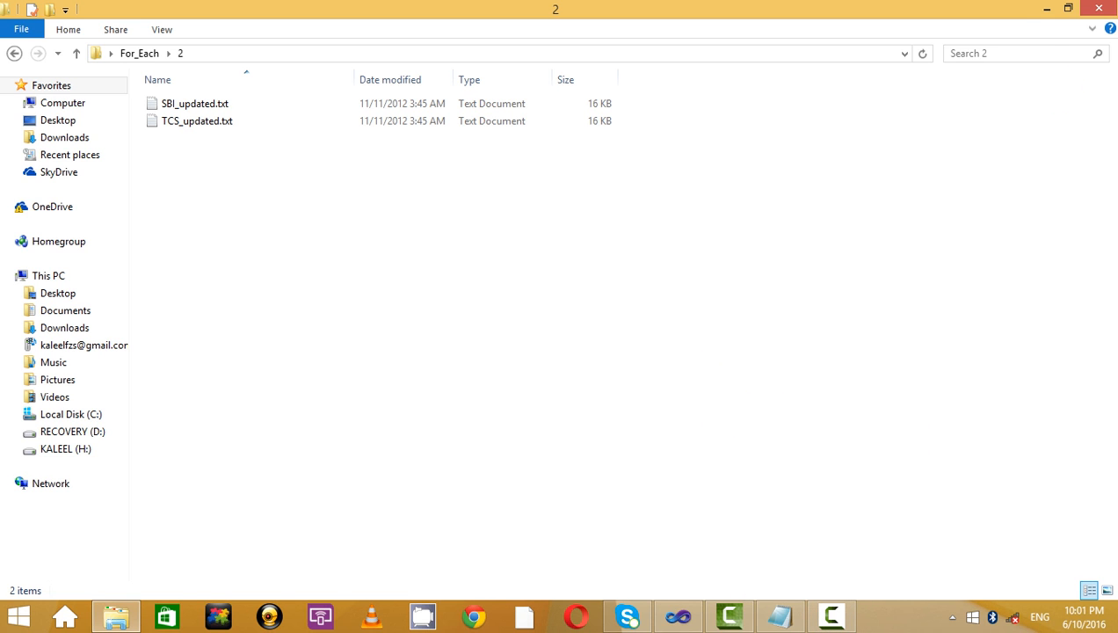
# Check the record layout of SBI_updated.txt, and close both the file and the folder window.
pyautogui.doubleClick(237, 104)
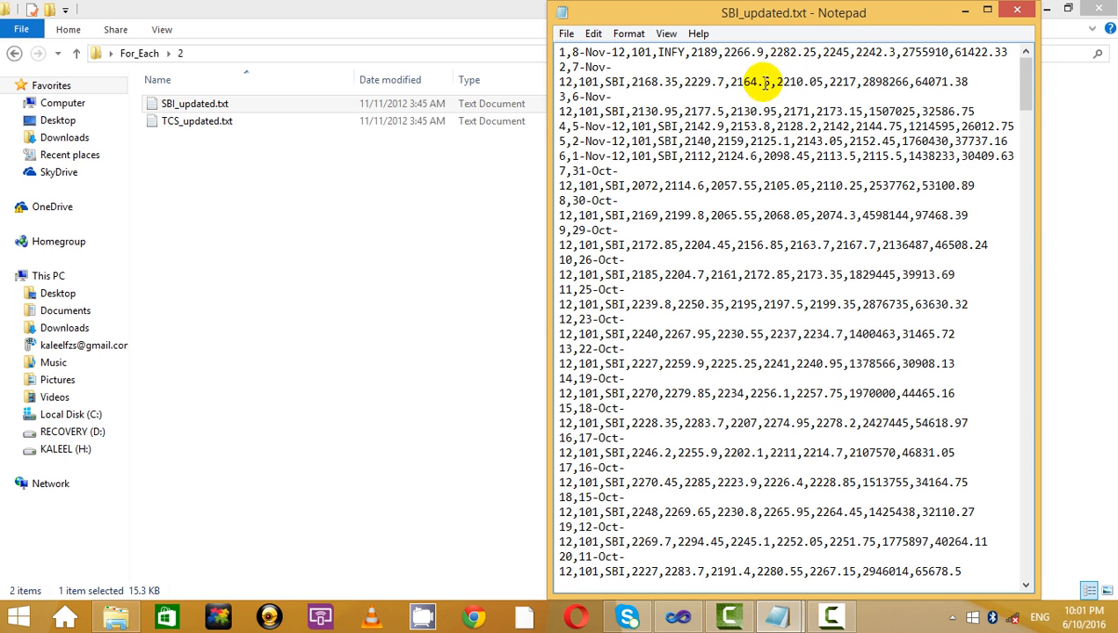
pyautogui.click(1020, 12)
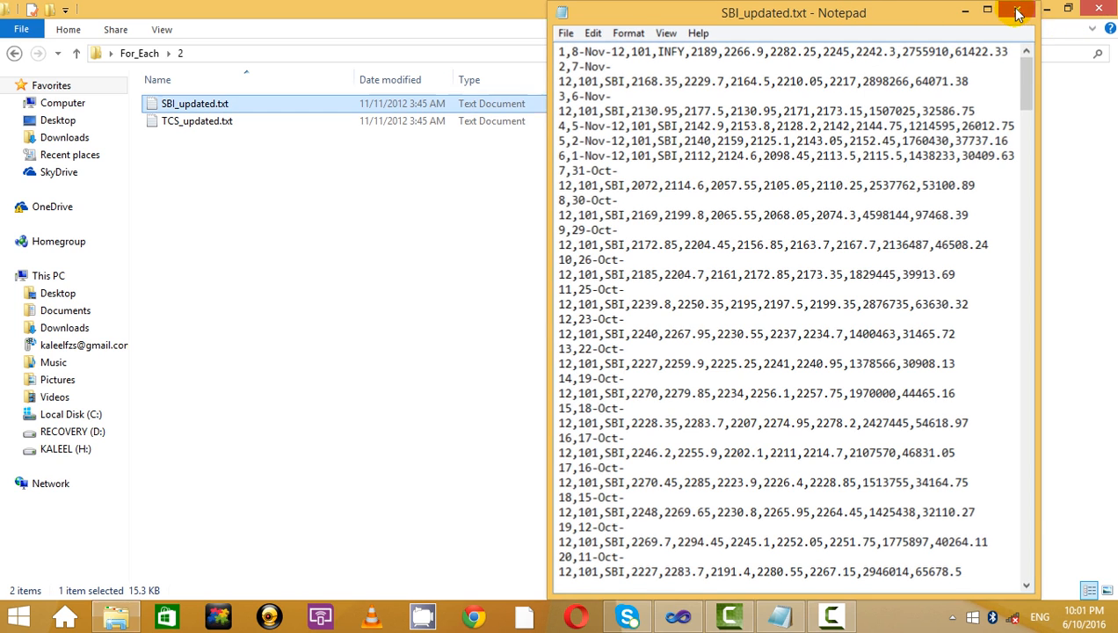
pyautogui.click(1098, 10)
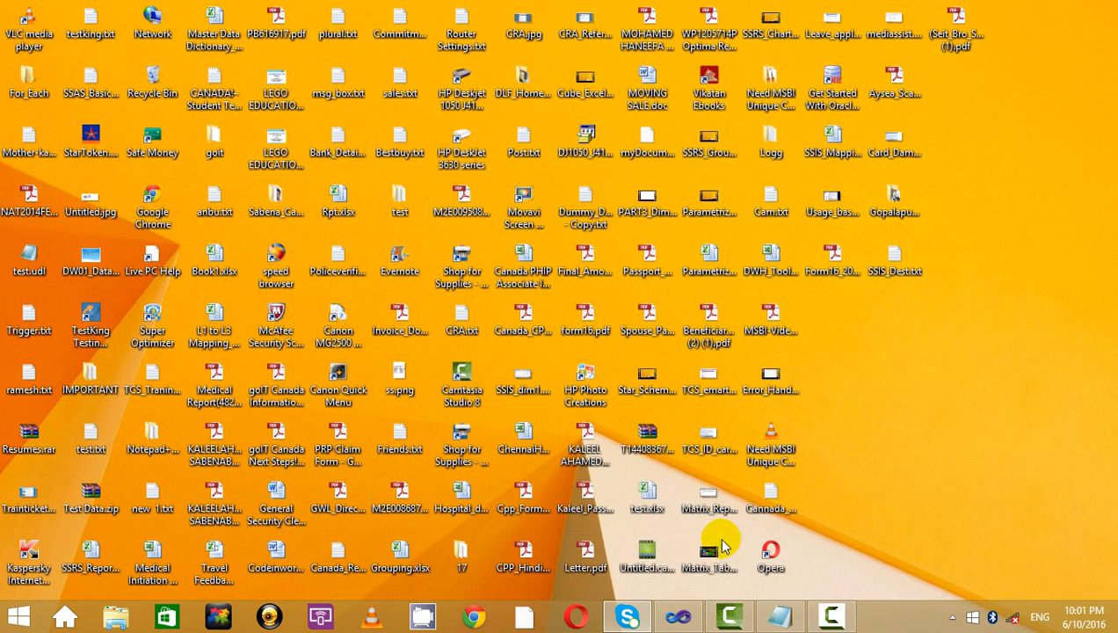
# Switch to Visual Studio and review the collection and variable mapping settings of the BHEL loop container, closing its editor without changes.
pyautogui.click(678, 616)
pyautogui.doubleClick(179, 205)
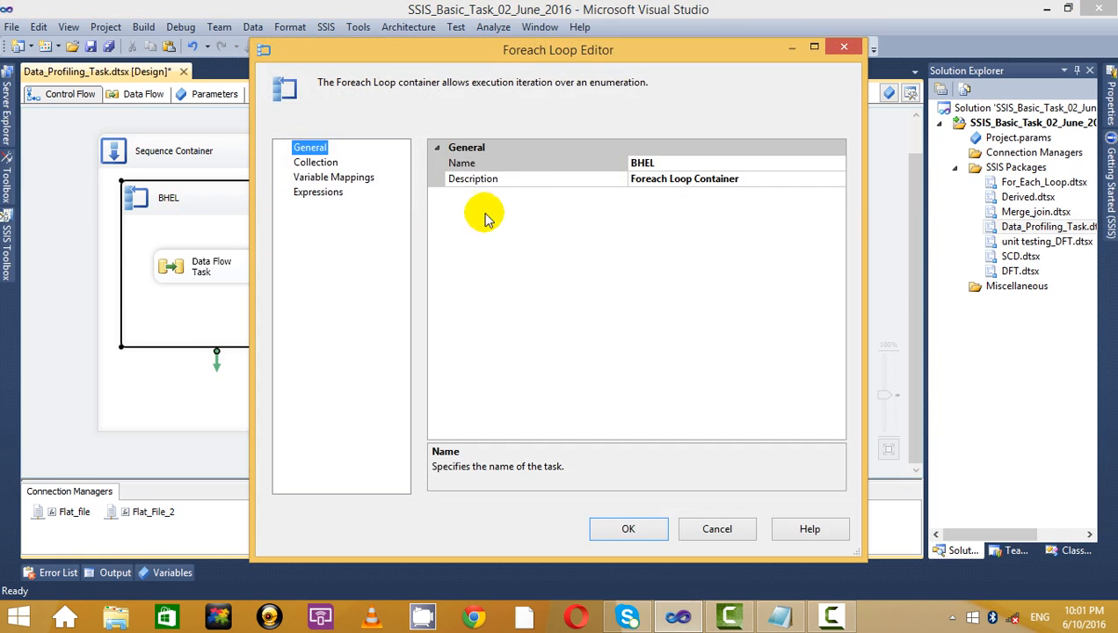
pyautogui.click(307, 163)
pyautogui.click(312, 178)
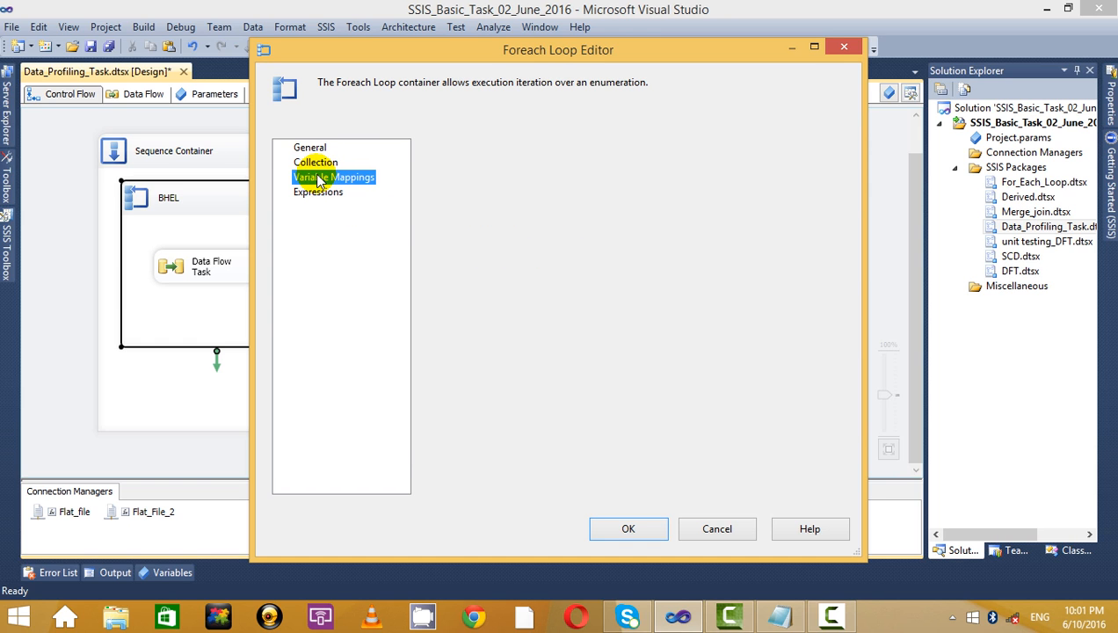
pyautogui.click(303, 164)
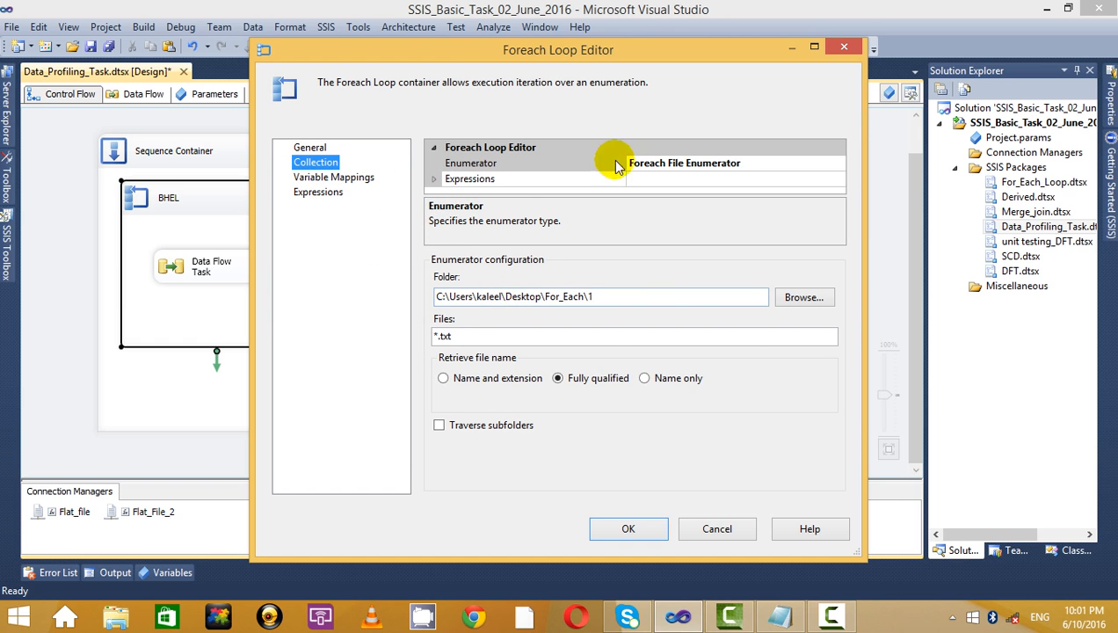
pyautogui.click(859, 49)
# Open the Data Flow Task inside BHEL and review the connection manager and columns of its Flat File Source.
pyautogui.doubleClick(200, 262)
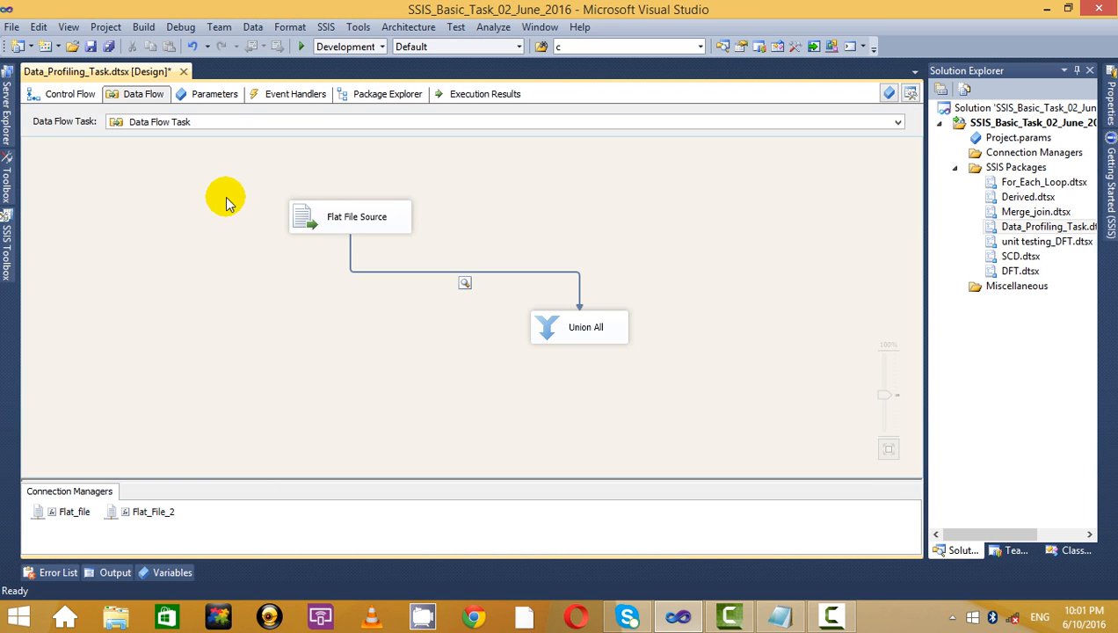
pyautogui.click(361, 212)
pyautogui.doubleClick(361, 213)
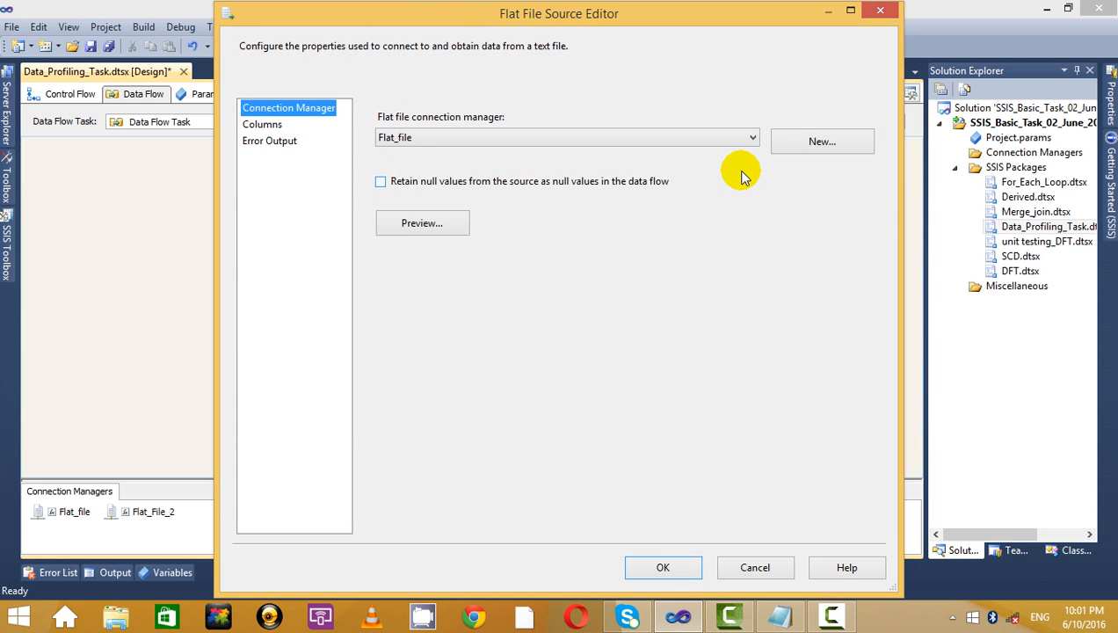
pyautogui.click(264, 125)
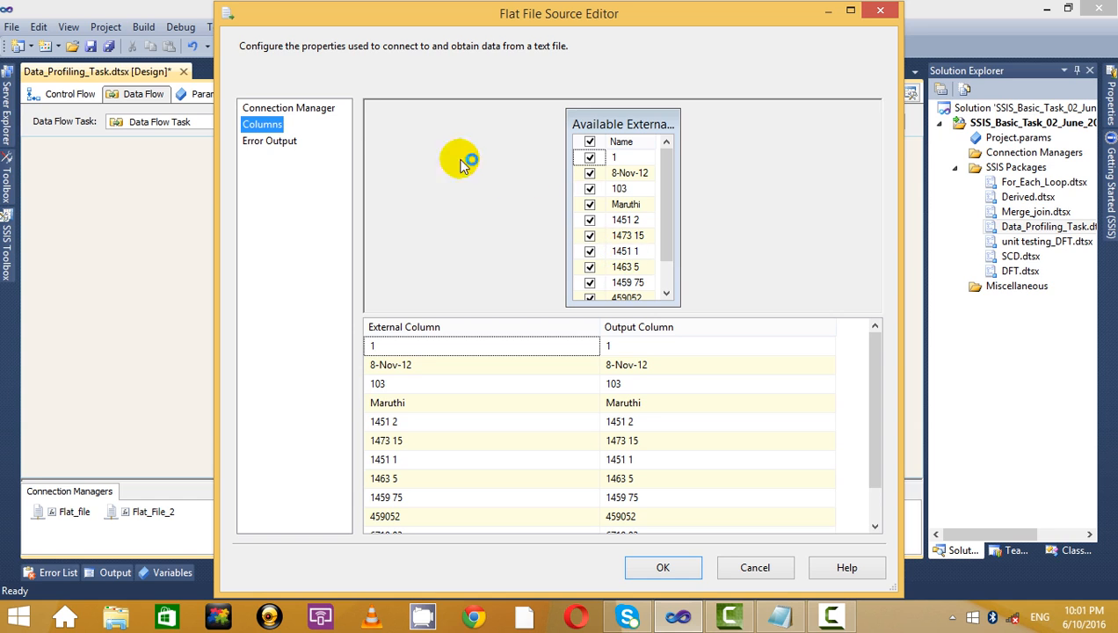
pyautogui.click(322, 109)
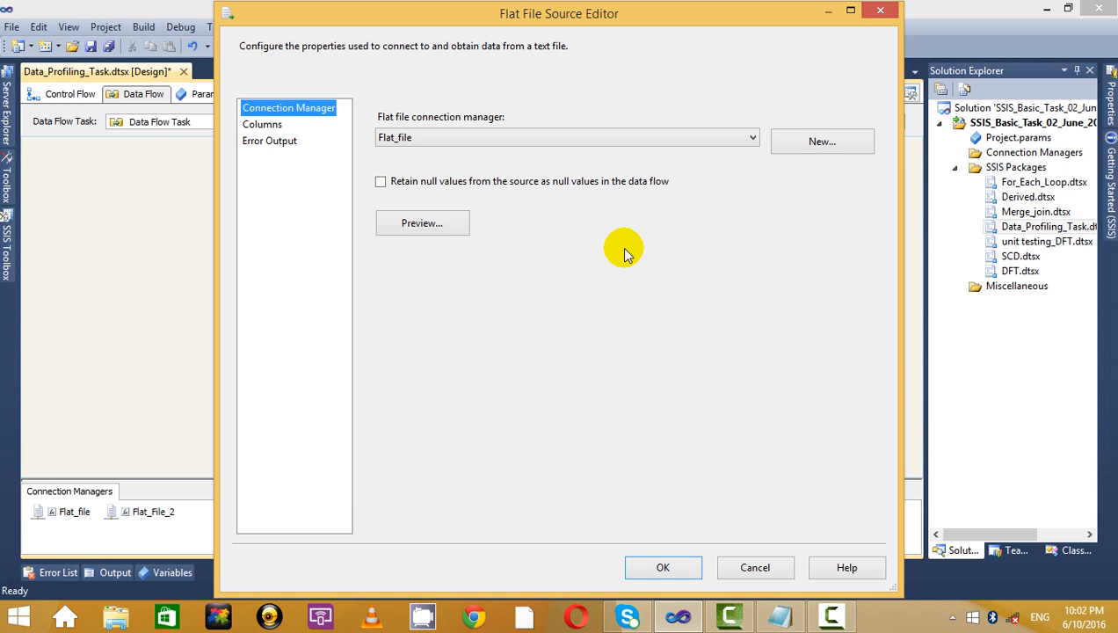
pyautogui.click(879, 12)
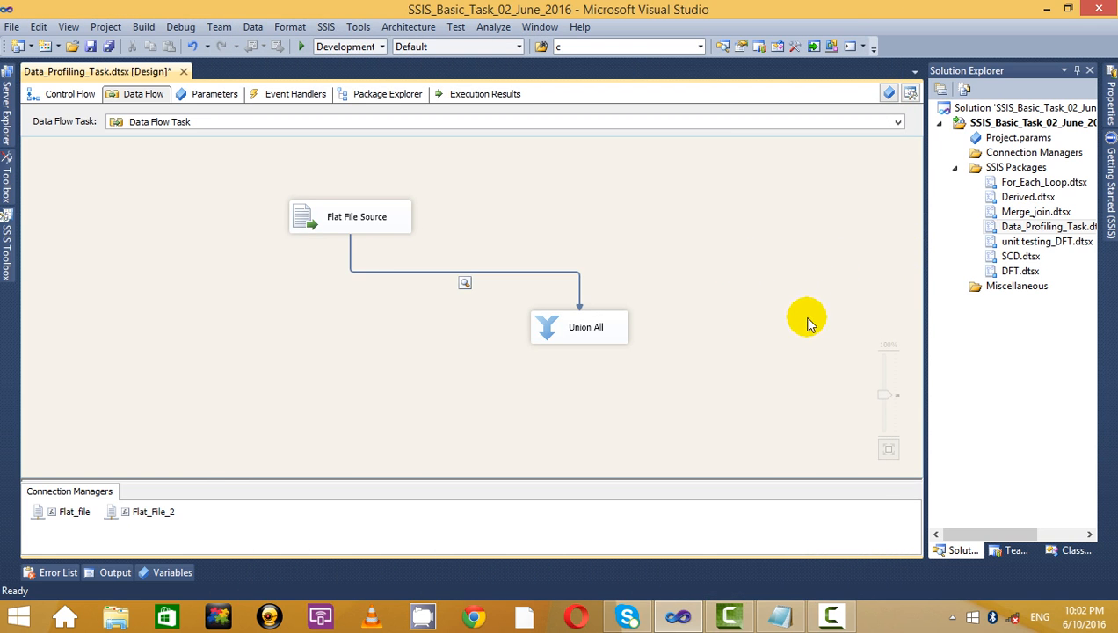
# Move the Union All transformation farther down and to the right from the Flat File Source.
pyautogui.moveTo(583, 327); pyautogui.dragTo(619, 383)
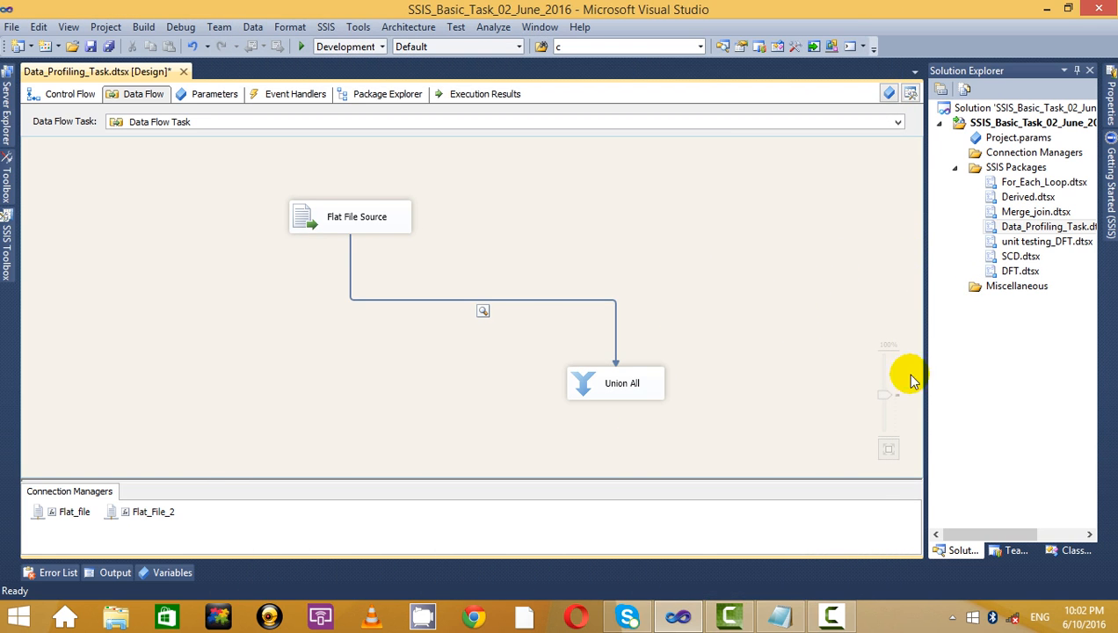
pyautogui.click(844, 615)
pyautogui.click(1085, 495)
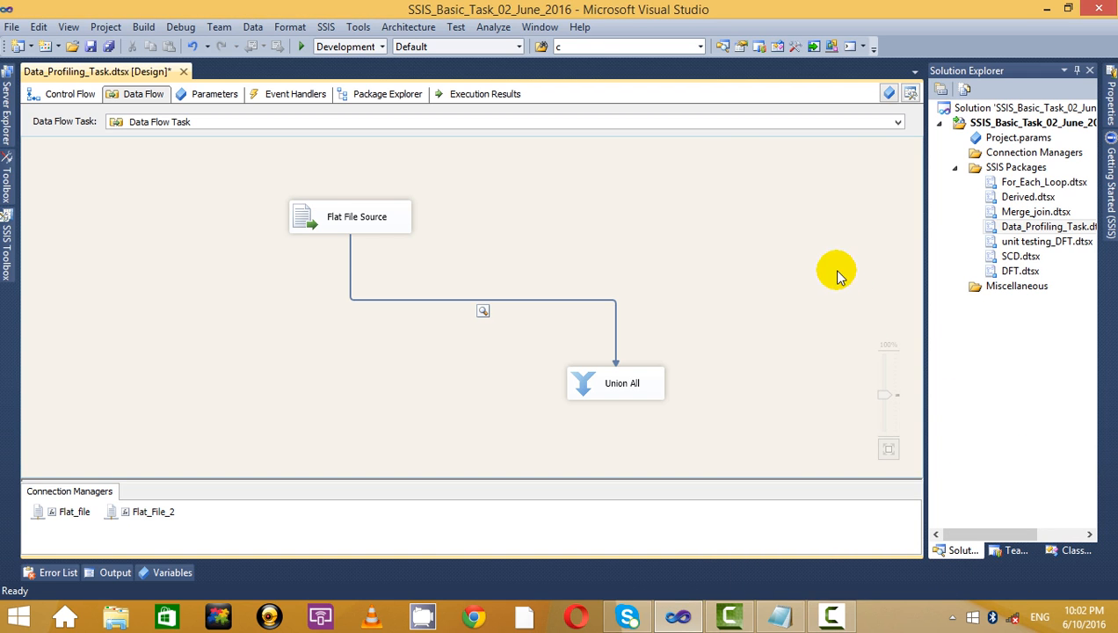
# Rename the BHEL loop container in the control flow as BHEL_Maruthi, checking the file names in subfolder 1 of For_Each.
pyautogui.click(53, 93)
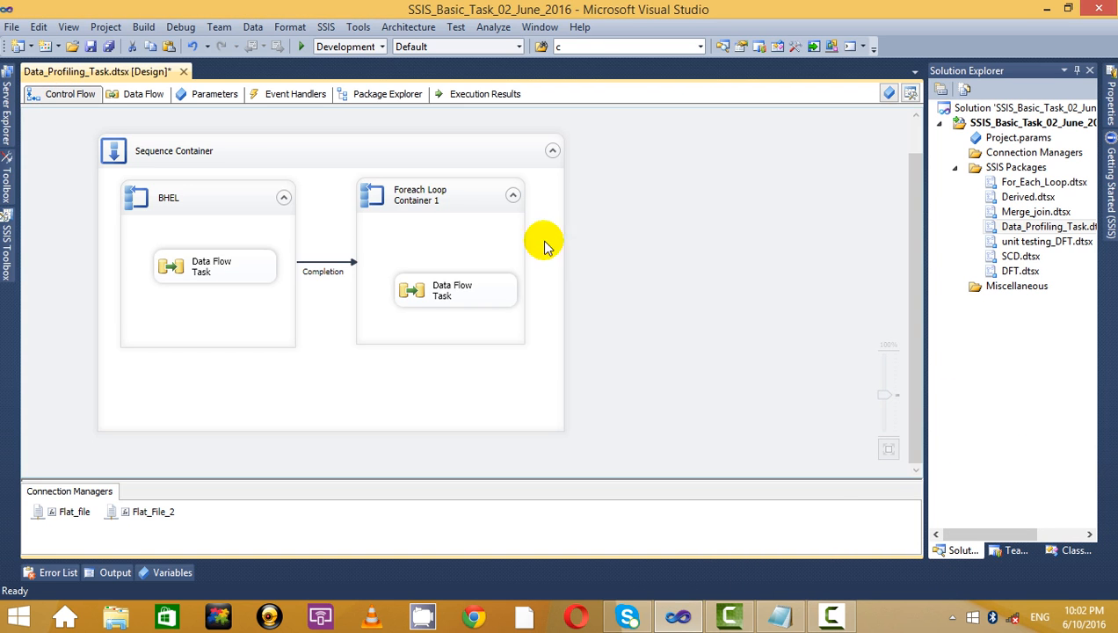
pyautogui.click(243, 206)
pyautogui.rightClick(243, 207)
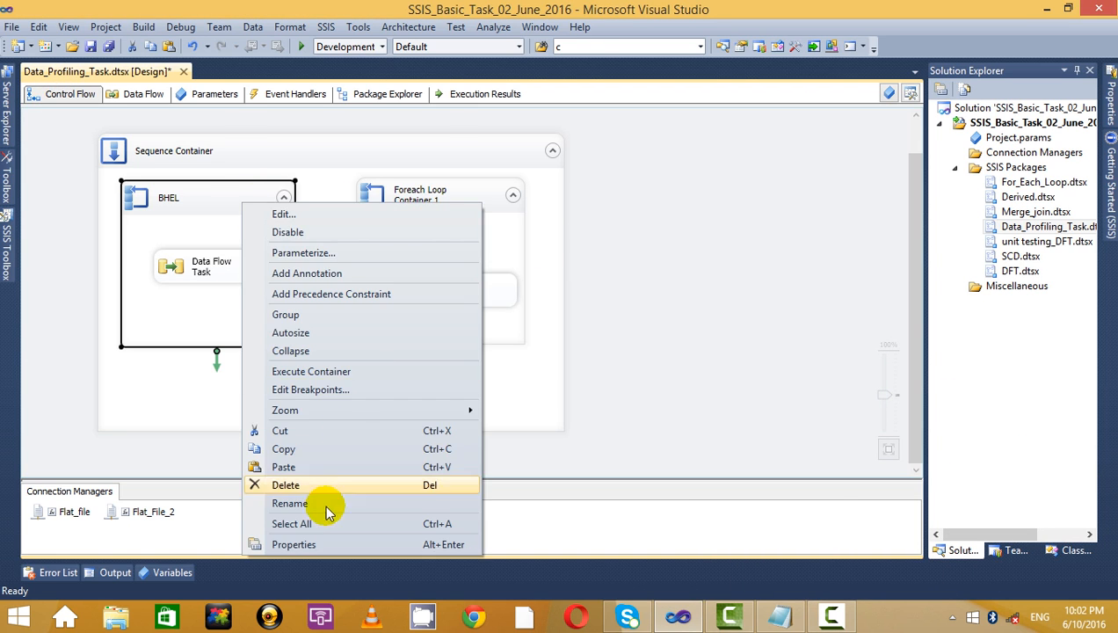
pyautogui.click(321, 504)
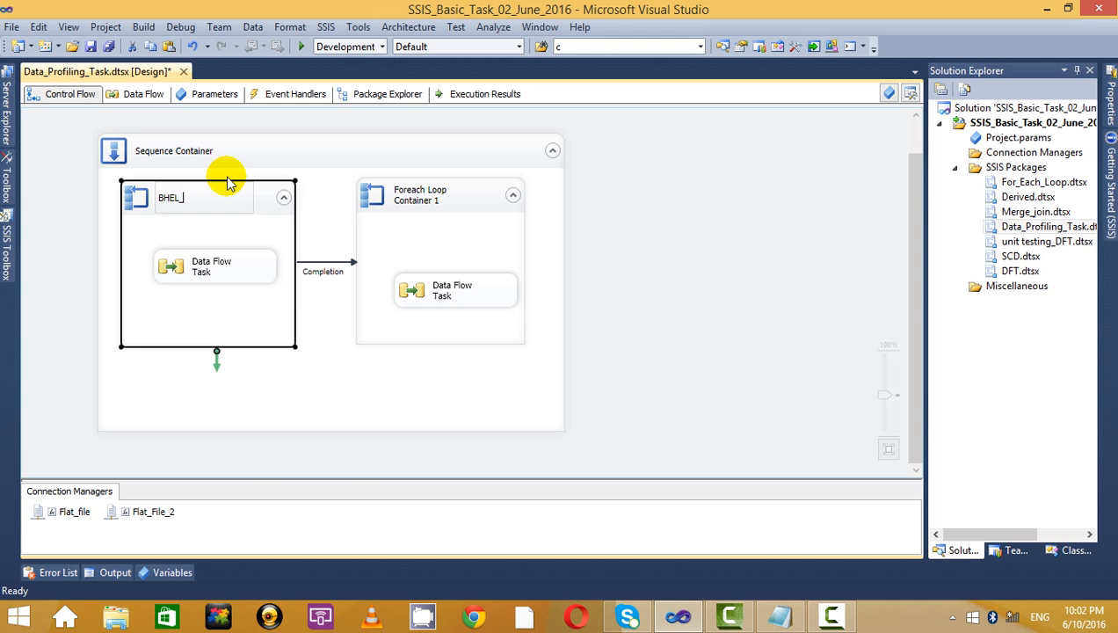
pyautogui.click(1047, 9)
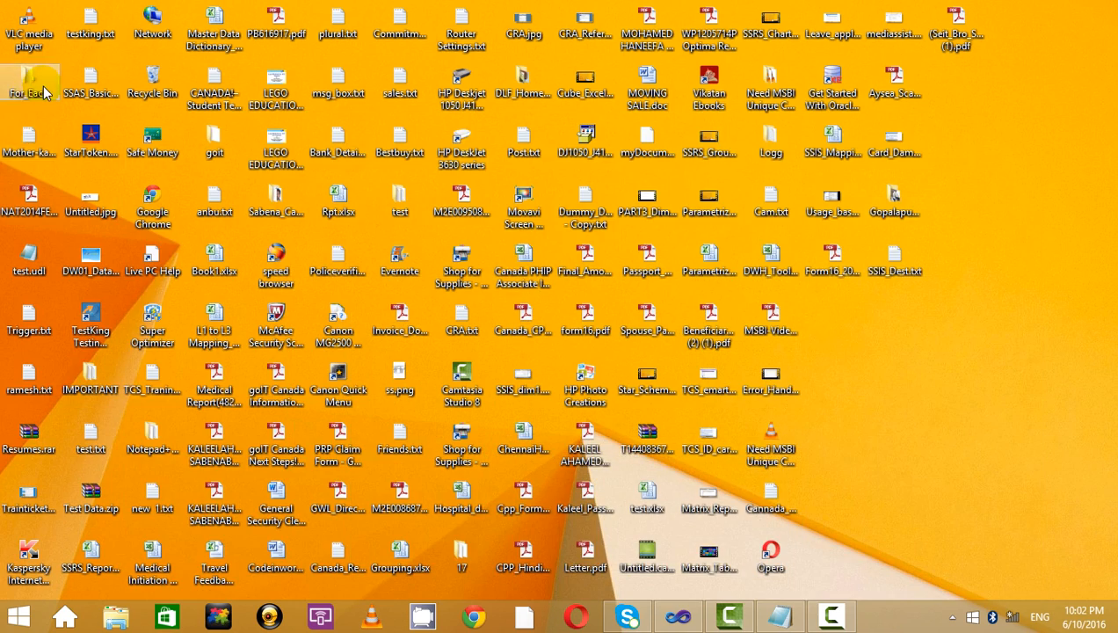
pyautogui.doubleClick(35, 83)
pyautogui.doubleClick(263, 109)
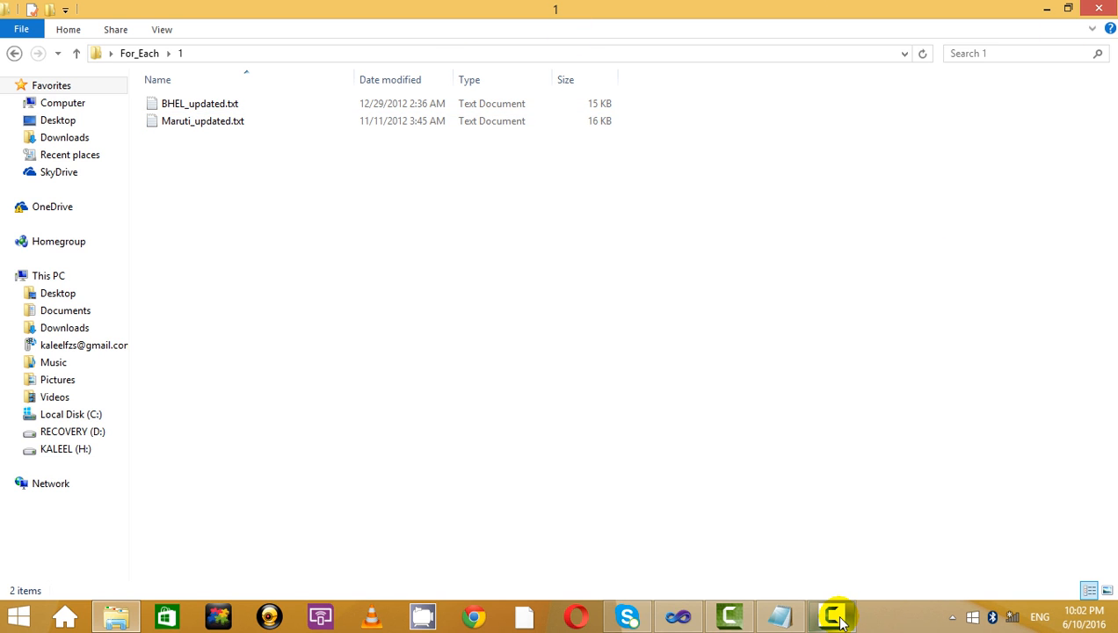
pyautogui.click(678, 617)
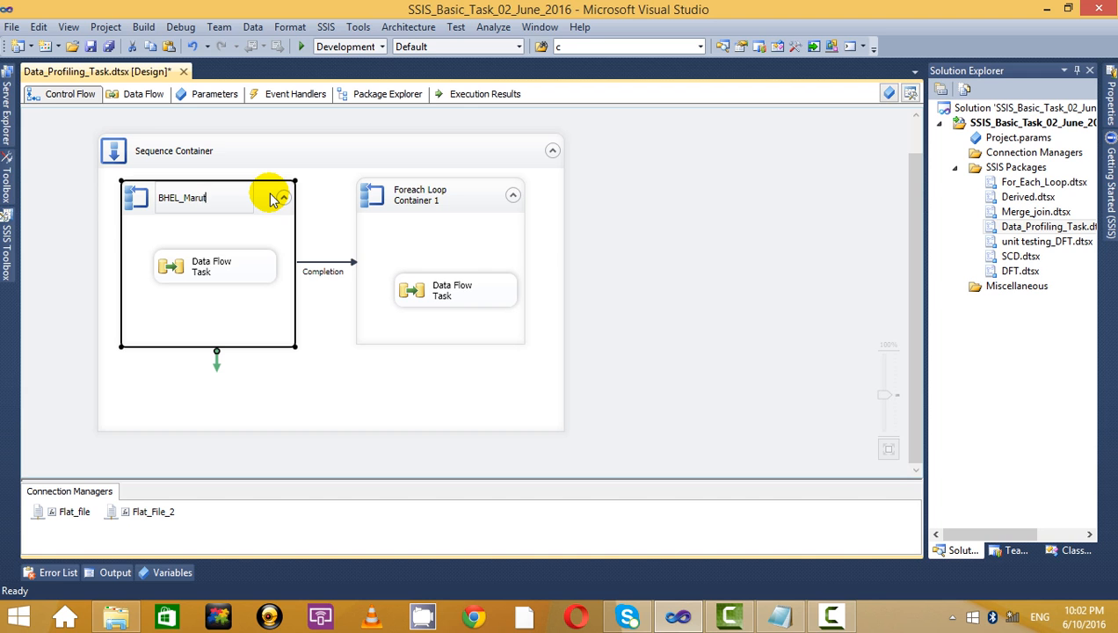
pyautogui.click(733, 227)
# Rename the second loop container, Foreach Loop Container 1, as SBI_TCS, checking the source file folder in File Explorer along the way.
pyautogui.click(482, 202)
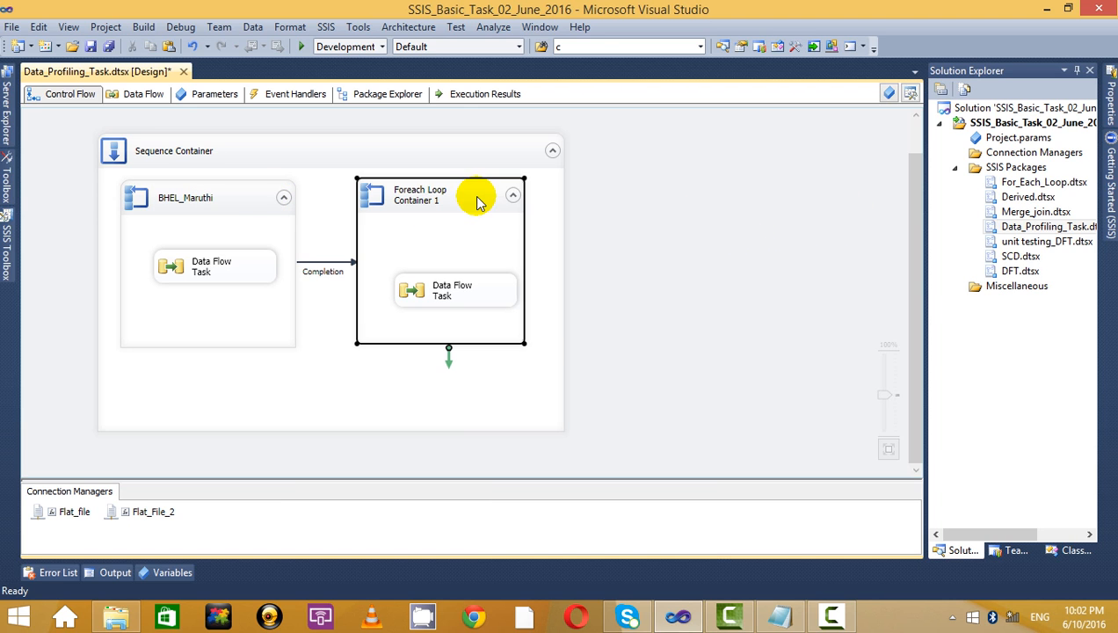
pyautogui.rightClick(481, 202)
pyautogui.click(573, 498)
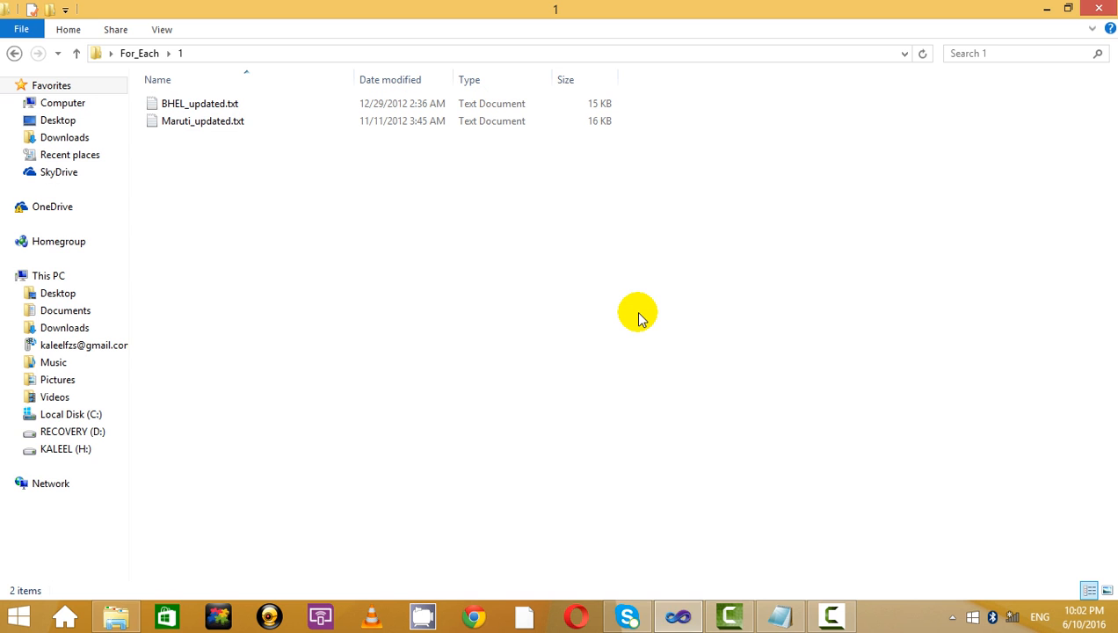
pyautogui.hotkey('alt', 'Tab')
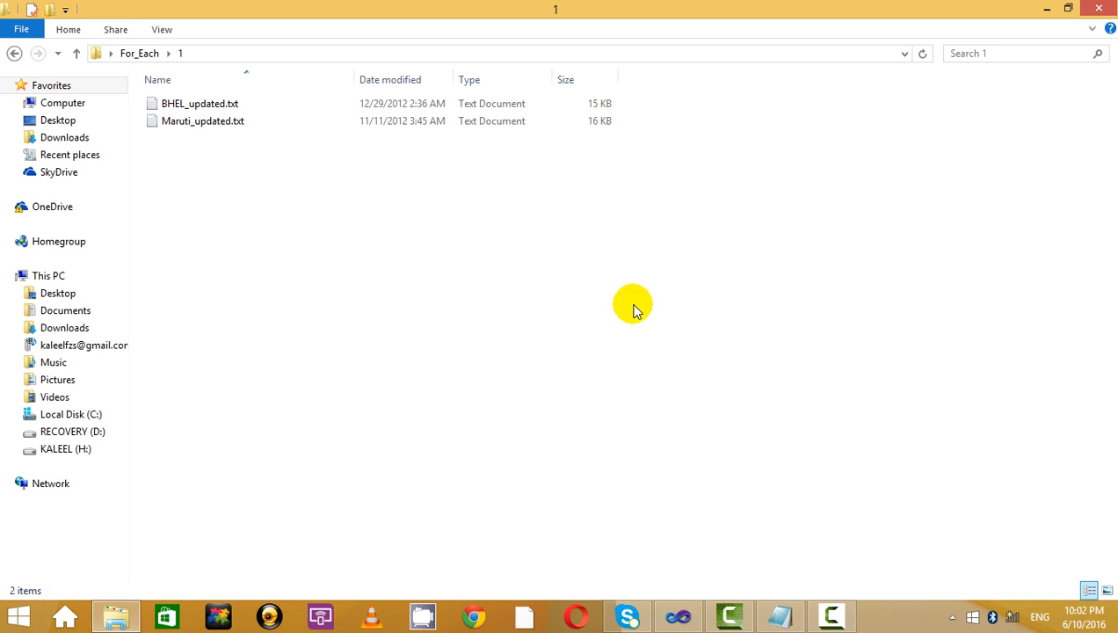
pyautogui.hotkey('alt', 'Tab')
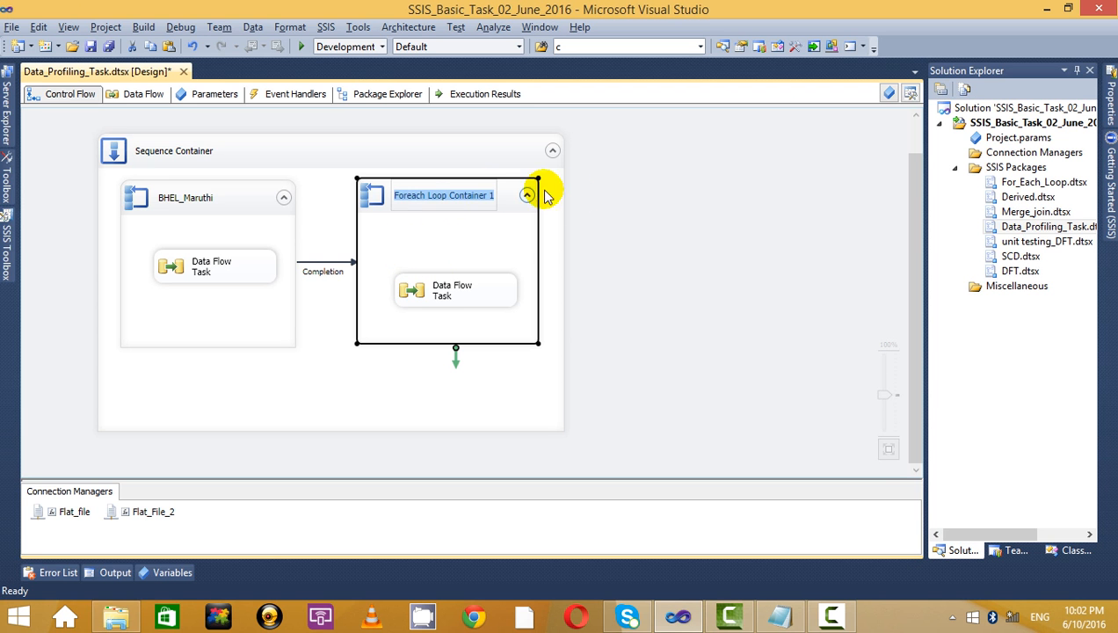
pyautogui.press('BackSpace')
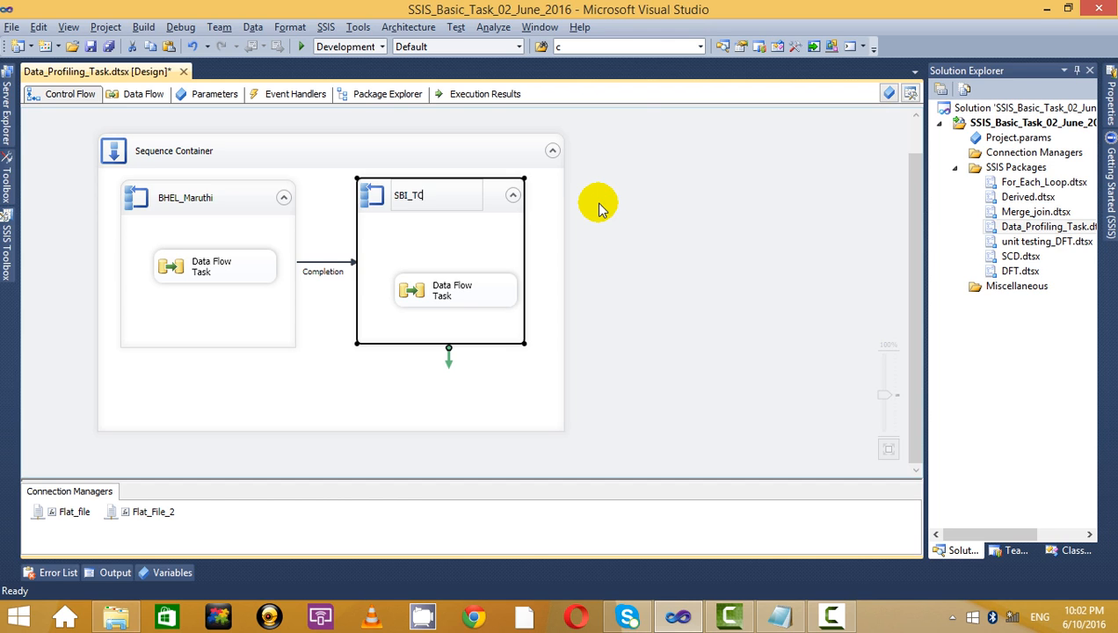
pyautogui.click(659, 237)
pyautogui.click(433, 242)
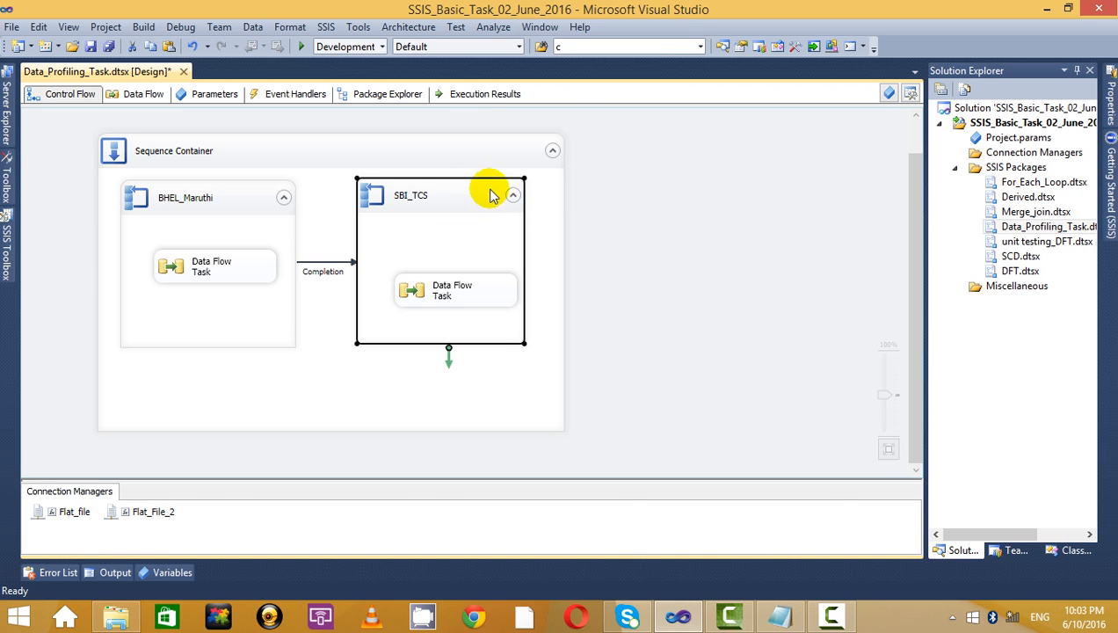
# Collapse the SBI_TCS and BHEL_Maruthi loop containers and space them slightly farther apart inside the Sequence Container.
pyautogui.click(512, 197)
pyautogui.click(481, 249)
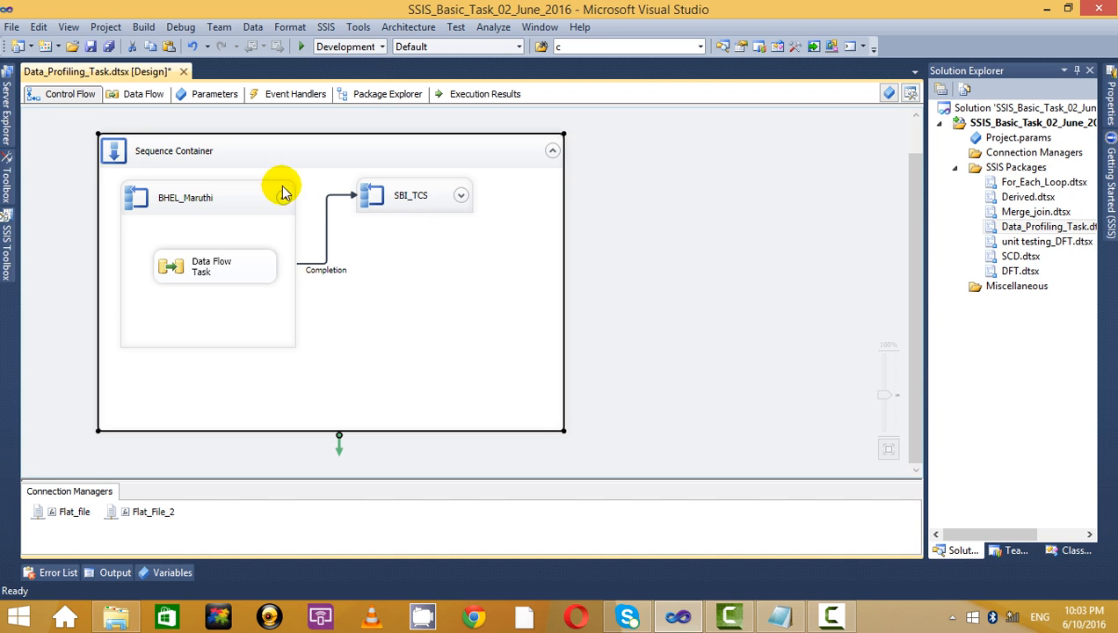
pyautogui.click(284, 199)
pyautogui.click(284, 199)
pyautogui.click(356, 259)
pyautogui.click(441, 209)
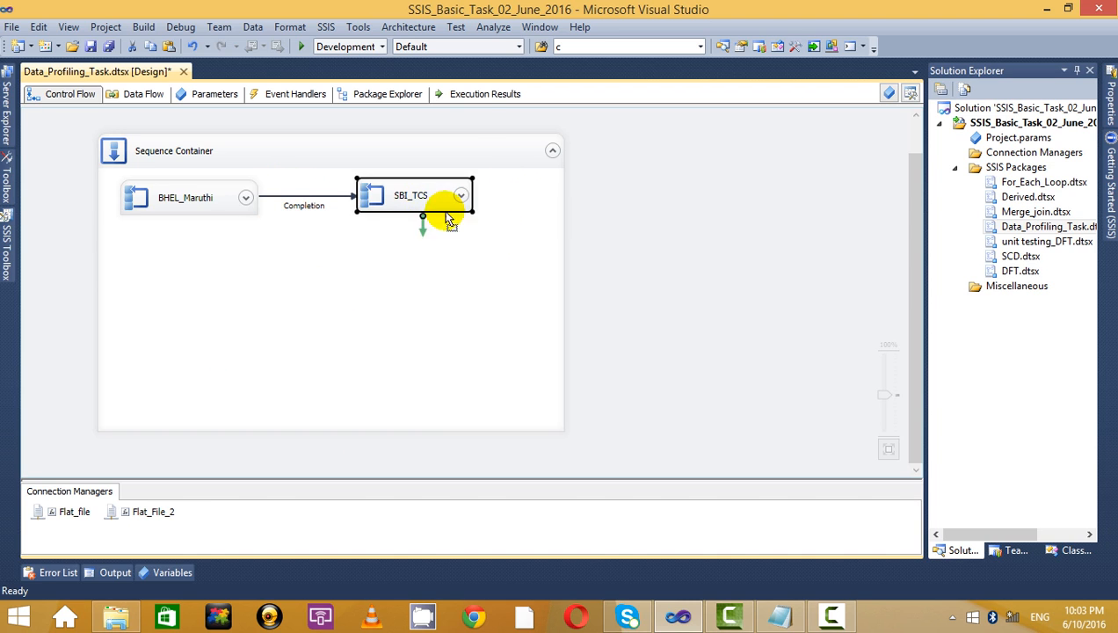
pyautogui.moveTo(441, 209); pyautogui.dragTo(471, 228)
pyautogui.click(387, 284)
pyautogui.click(232, 200)
pyautogui.click(259, 244)
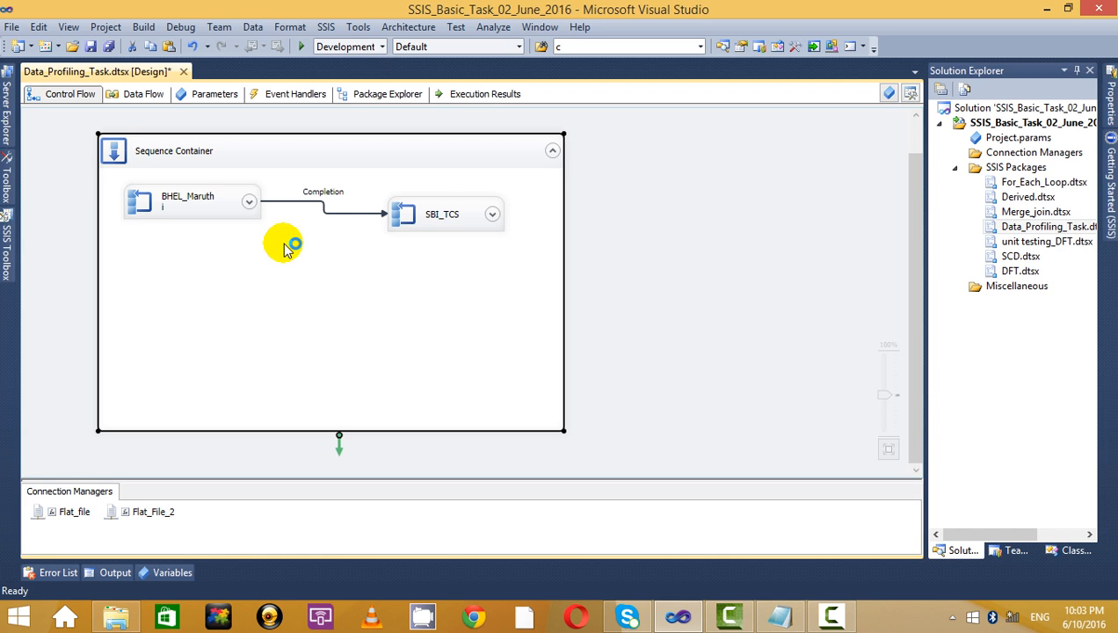
# Paste three copies of the SBI_TCS loop container into the Sequence Container and arrange them in rows below the original pair.
pyautogui.click(438, 224)
pyautogui.click(420, 290)
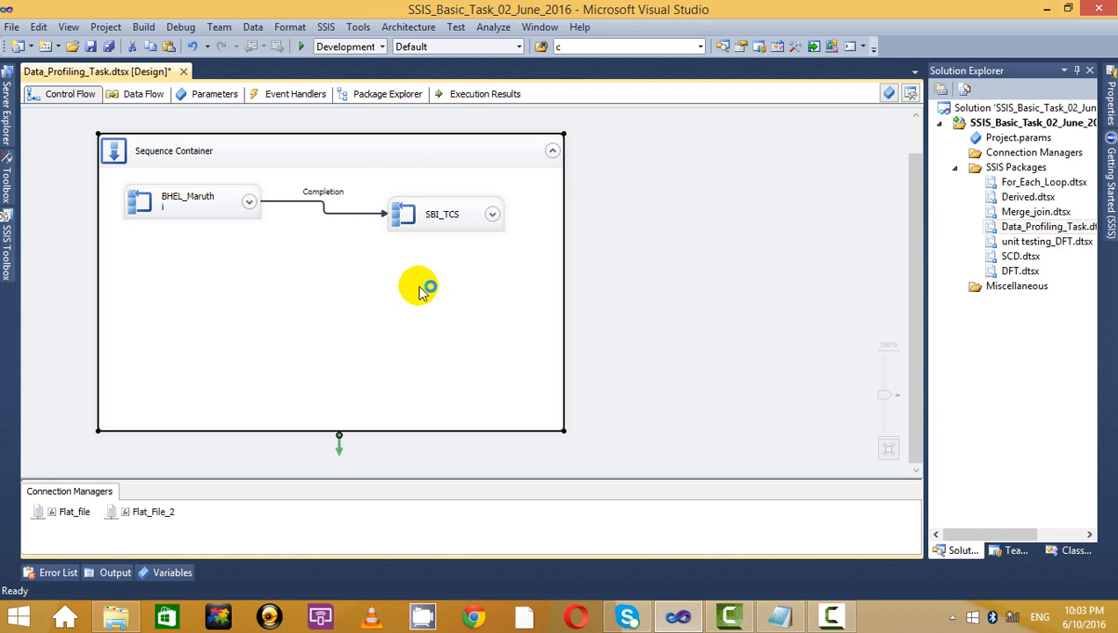
pyautogui.hotkey('ctrl', 'v')
pyautogui.moveTo(496, 230); pyautogui.dragTo(180, 319)
pyautogui.click(392, 324)
pyautogui.hotkey('ctrl', 'v')
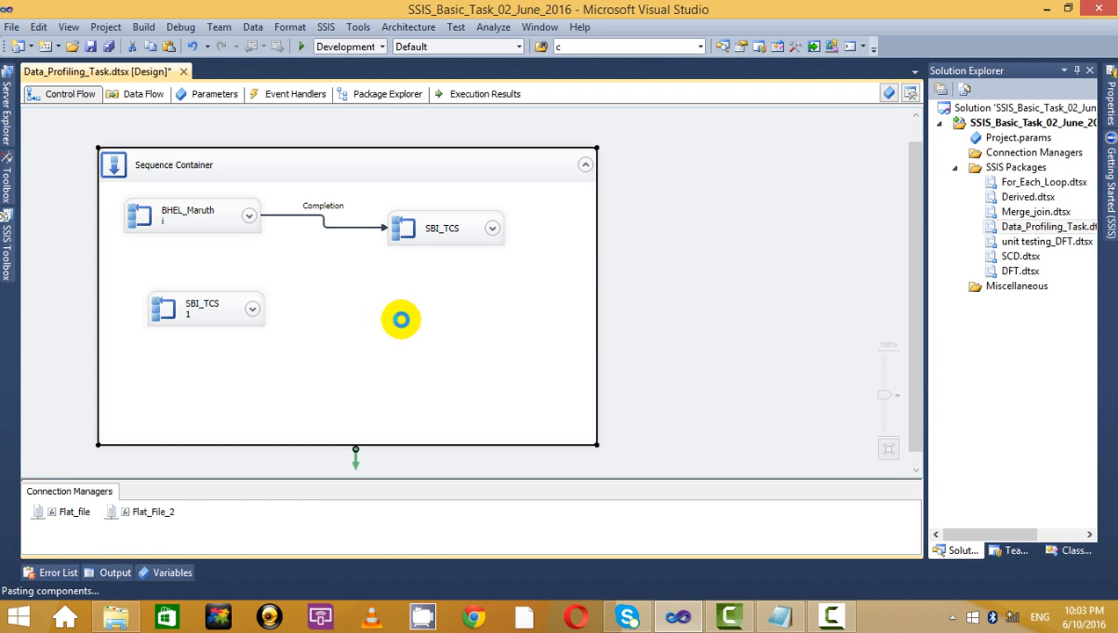
pyautogui.moveTo(202, 396); pyautogui.dragTo(450, 310)
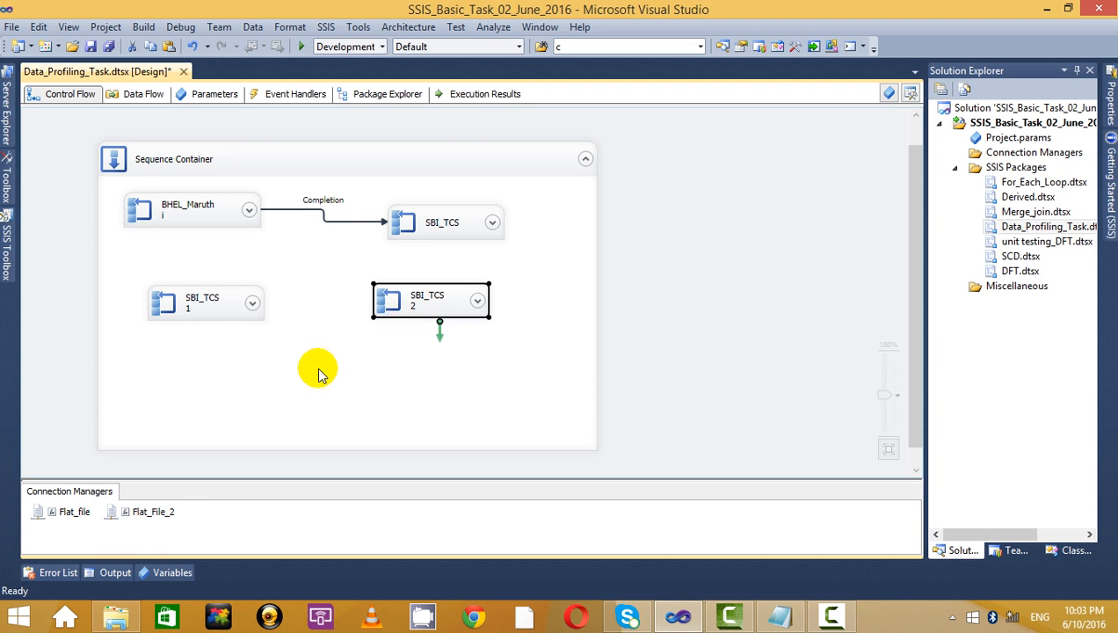
pyautogui.click(318, 373)
pyautogui.hotkey('ctrl', 'v')
pyautogui.moveTo(187, 386); pyautogui.dragTo(213, 392)
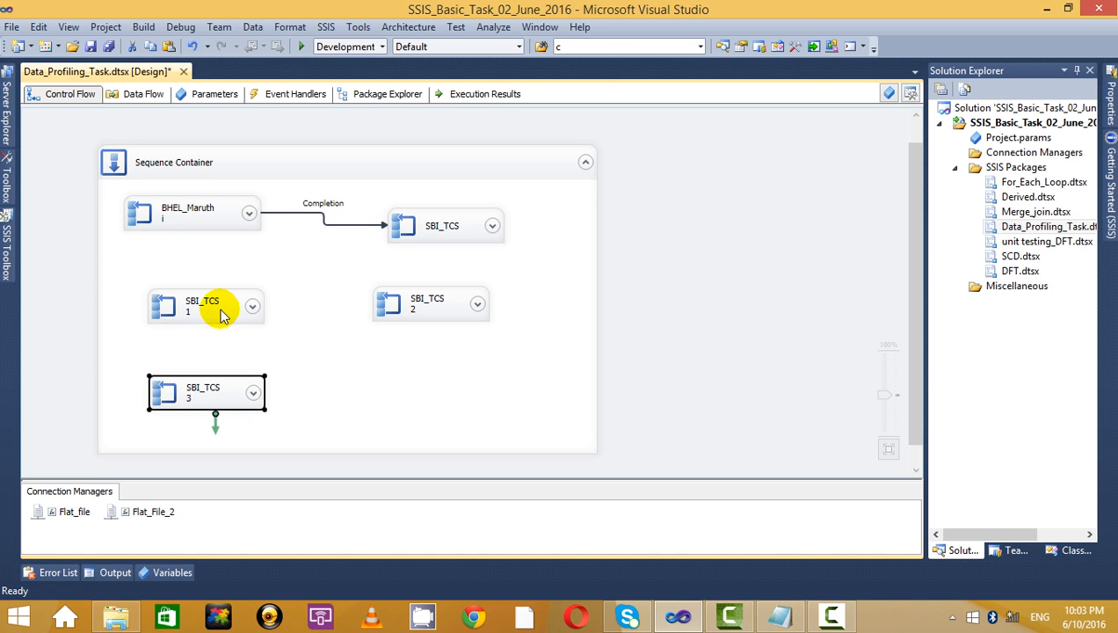
# Shift SBI_TCS 1 slightly up and left, and link SBI_TCS to it with a Completion precedence constraint.
pyautogui.moveTo(221, 316); pyautogui.dragTo(206, 307)
pyautogui.click(421, 232)
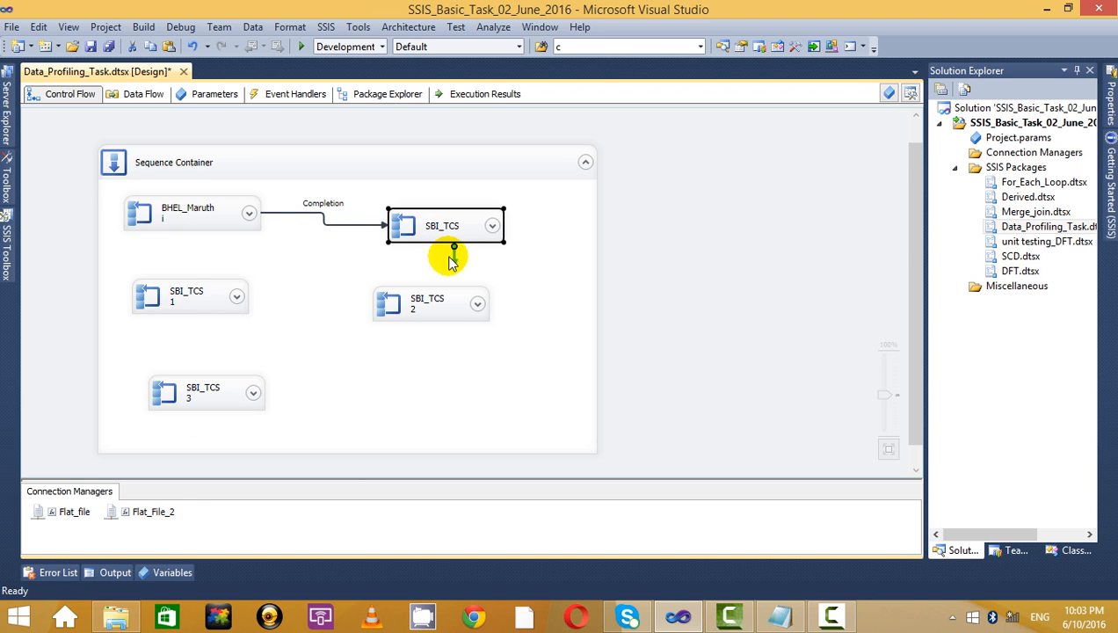
pyautogui.moveTo(453, 249); pyautogui.dragTo(239, 290)
pyautogui.rightClick(304, 260)
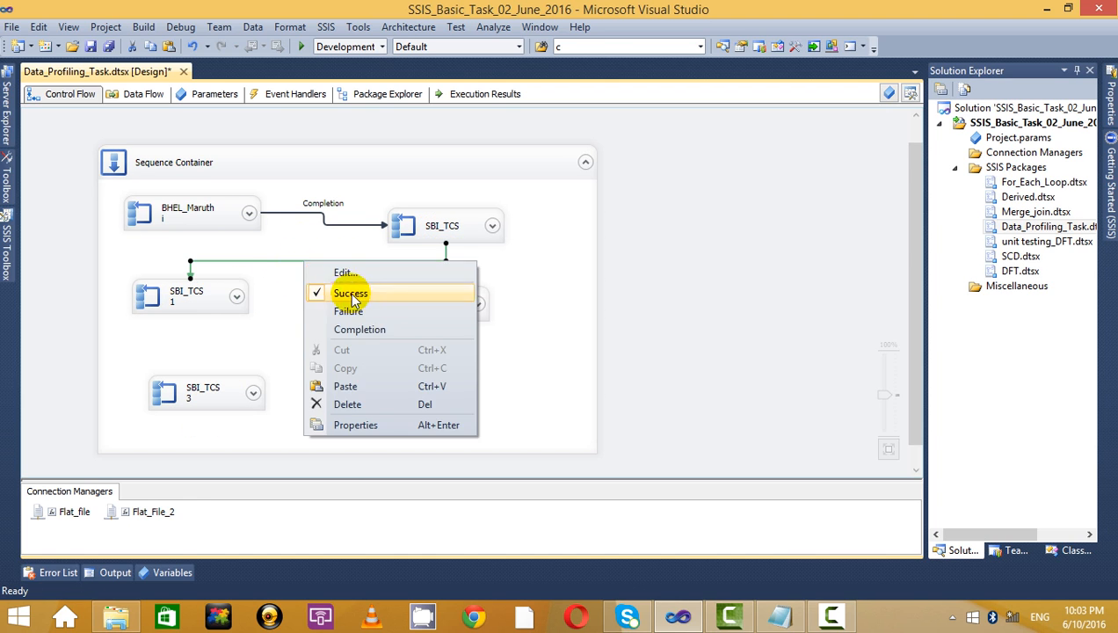
pyautogui.click(364, 338)
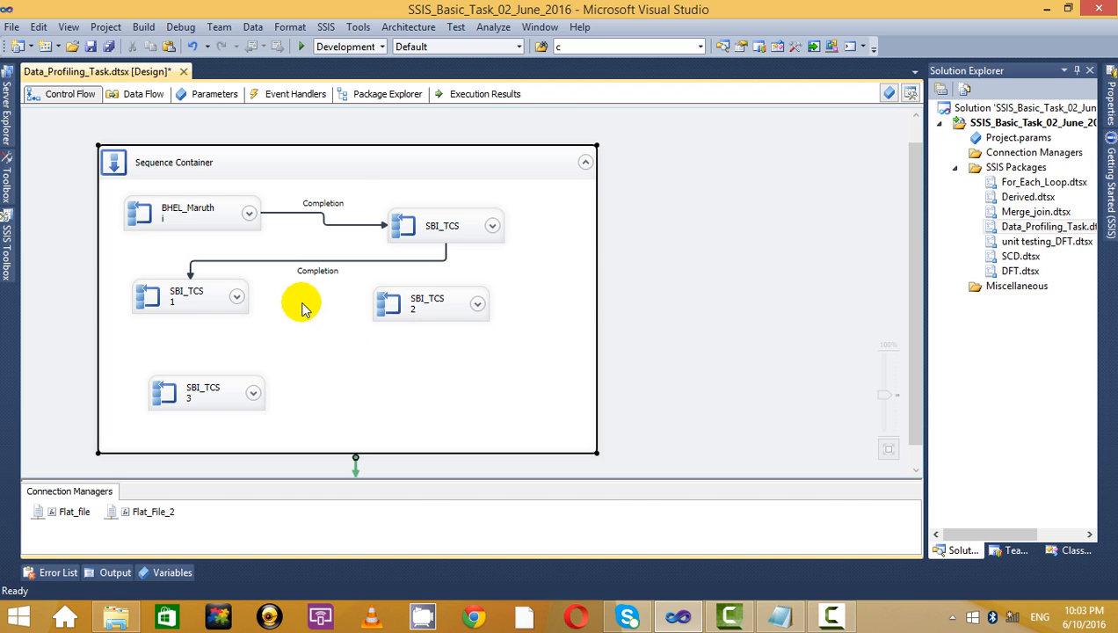
# Link SBI_TCS 1 to SBI_TCS 2 with a precedence constraint set to Completion.
pyautogui.click(220, 306)
pyautogui.moveTo(200, 338); pyautogui.dragTo(395, 318)
pyautogui.rightClick(347, 306)
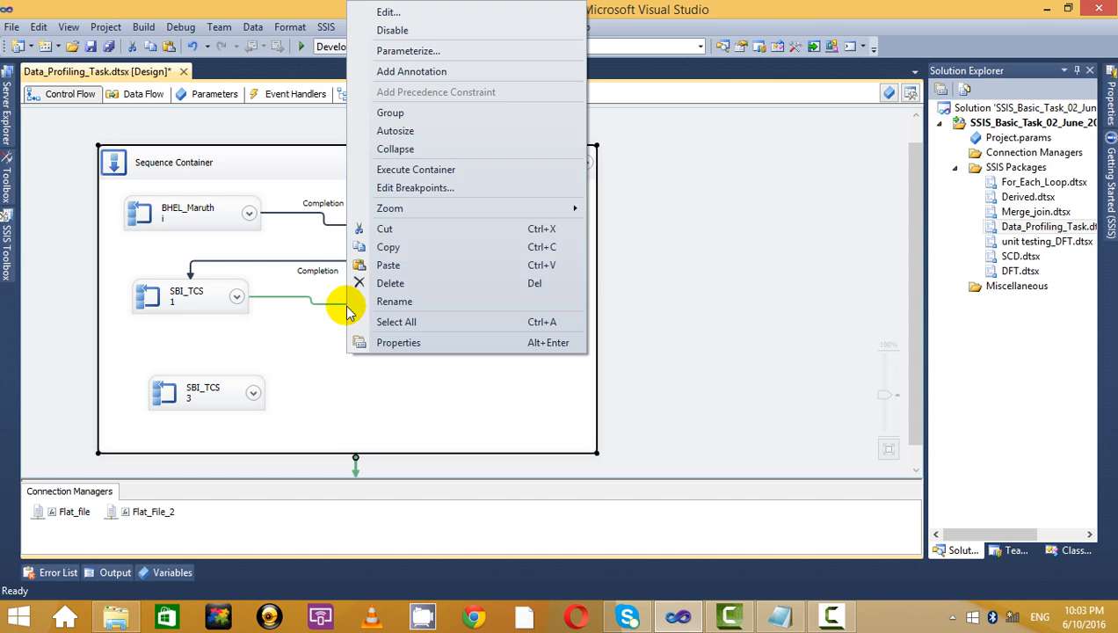
pyautogui.click(321, 311)
pyautogui.click(323, 304)
pyautogui.rightClick(325, 309)
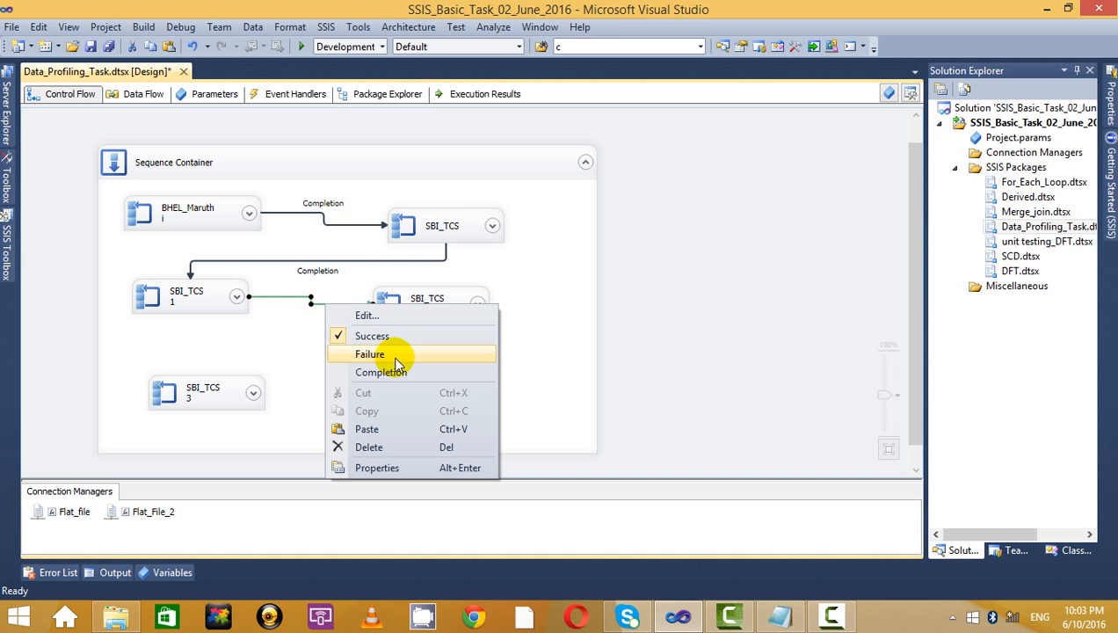
pyautogui.click(394, 373)
pyautogui.click(394, 374)
# Link SBI_TCS 2 to SBI_TCS 3 with a precedence constraint set to Completion.
pyautogui.click(426, 306)
pyautogui.moveTo(439, 335); pyautogui.dragTo(225, 387)
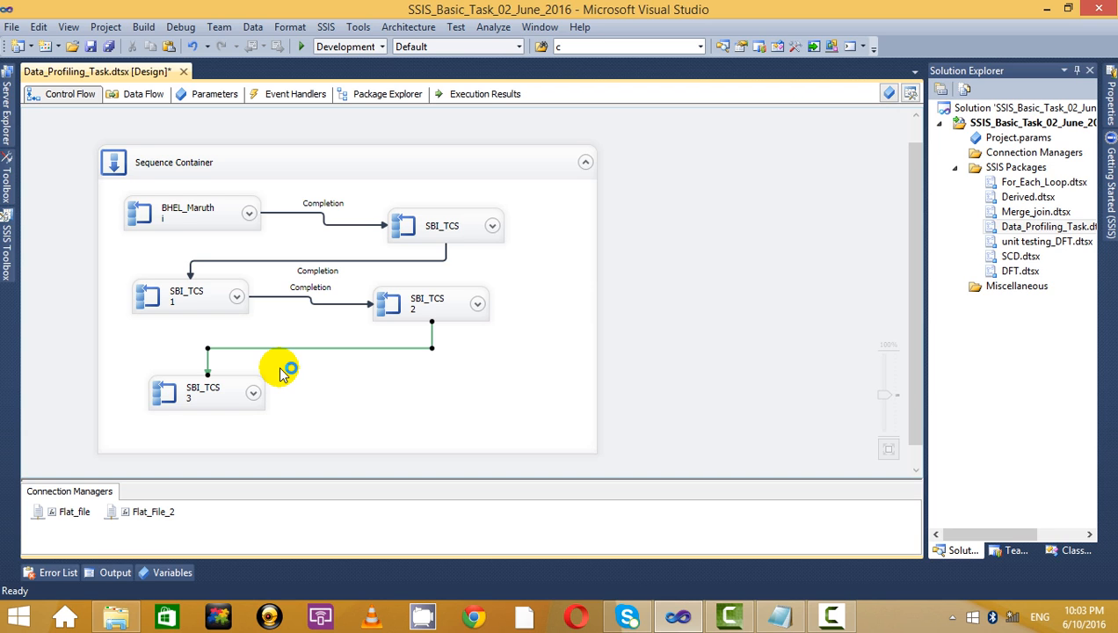
pyautogui.rightClick(330, 348)
pyautogui.click(387, 417)
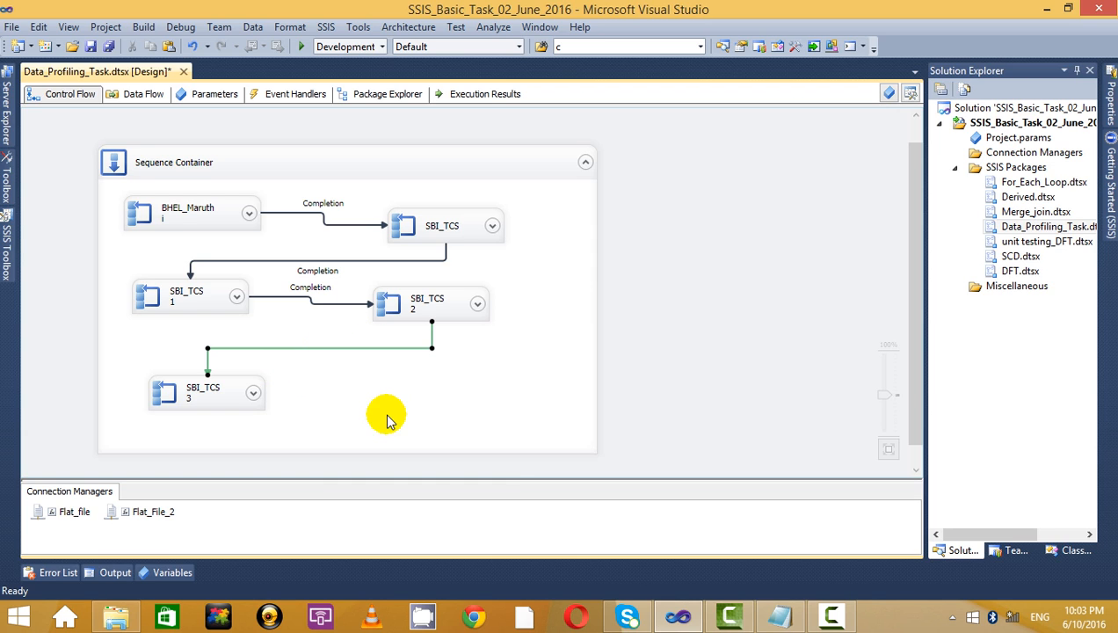
# Move SBI_TCS 2 farther right to widen the gap between it and SBI_TCS 1.
pyautogui.click(209, 298)
pyautogui.moveTo(391, 303); pyautogui.dragTo(437, 304)
pyautogui.click(467, 394)
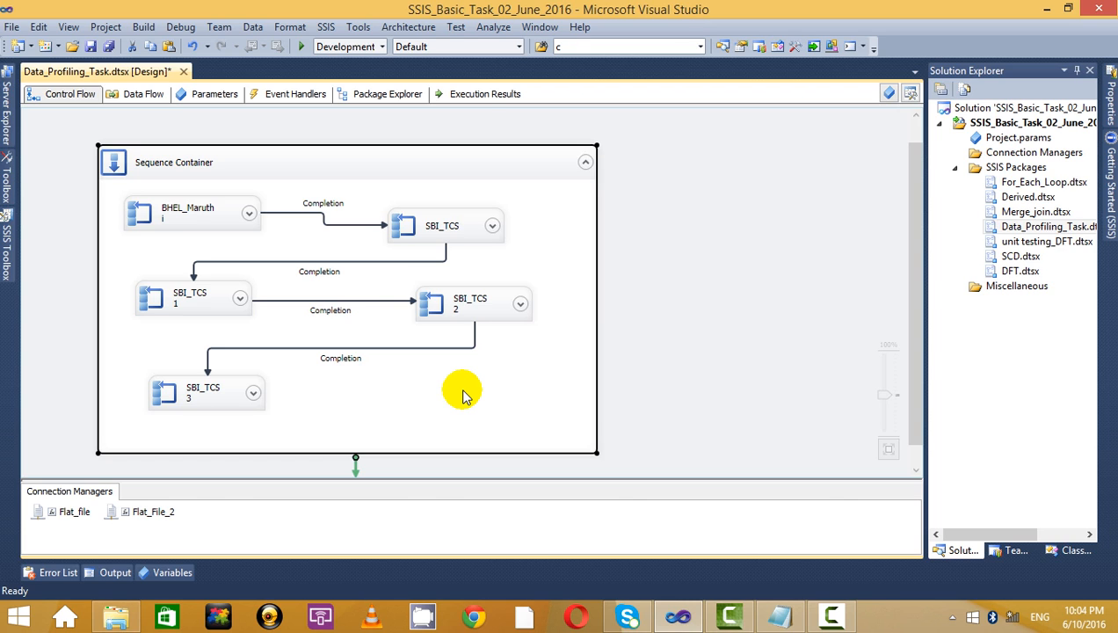
# Expand BHEL_Maruthi, view the data flow of its Data Flow Task, and return to the control flow with the container collapsed.
pyautogui.click(249, 212)
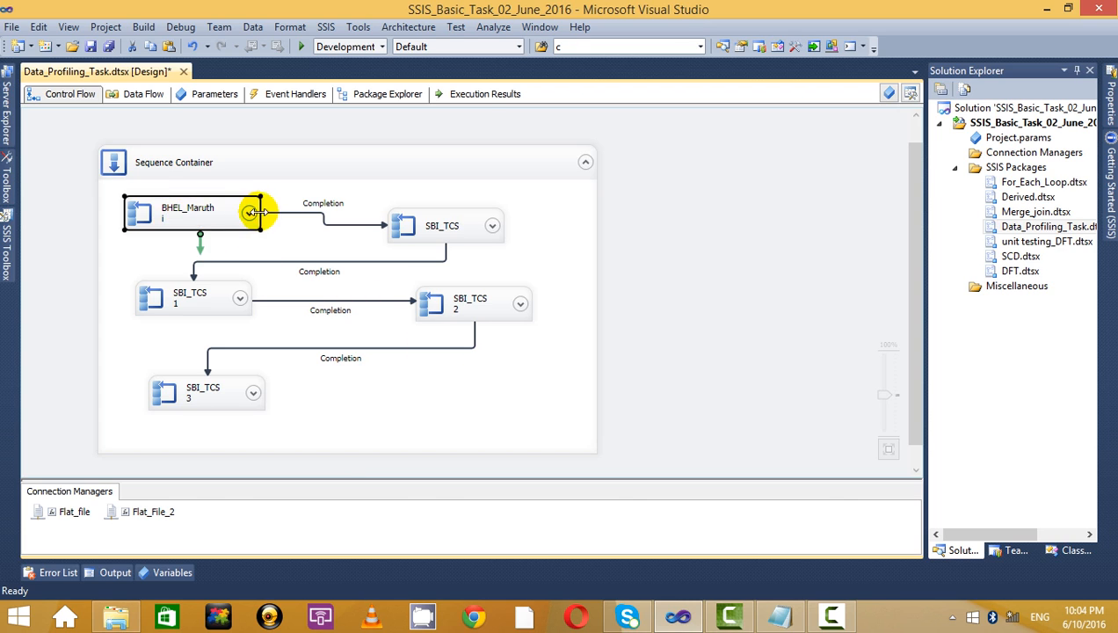
pyautogui.click(249, 213)
pyautogui.doubleClick(216, 278)
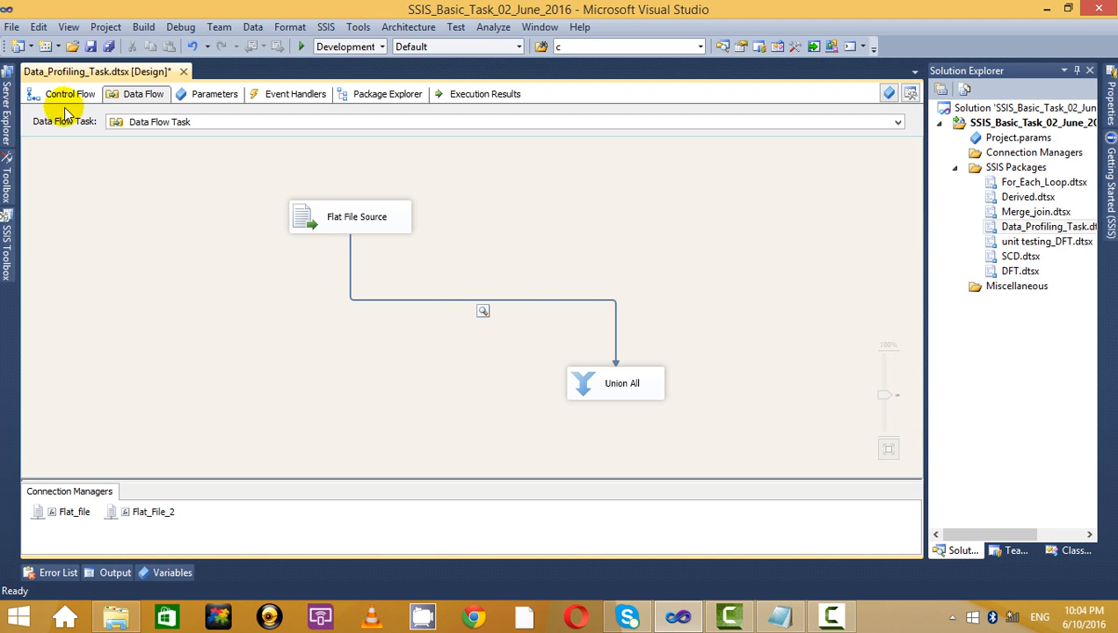
pyautogui.click(95, 103)
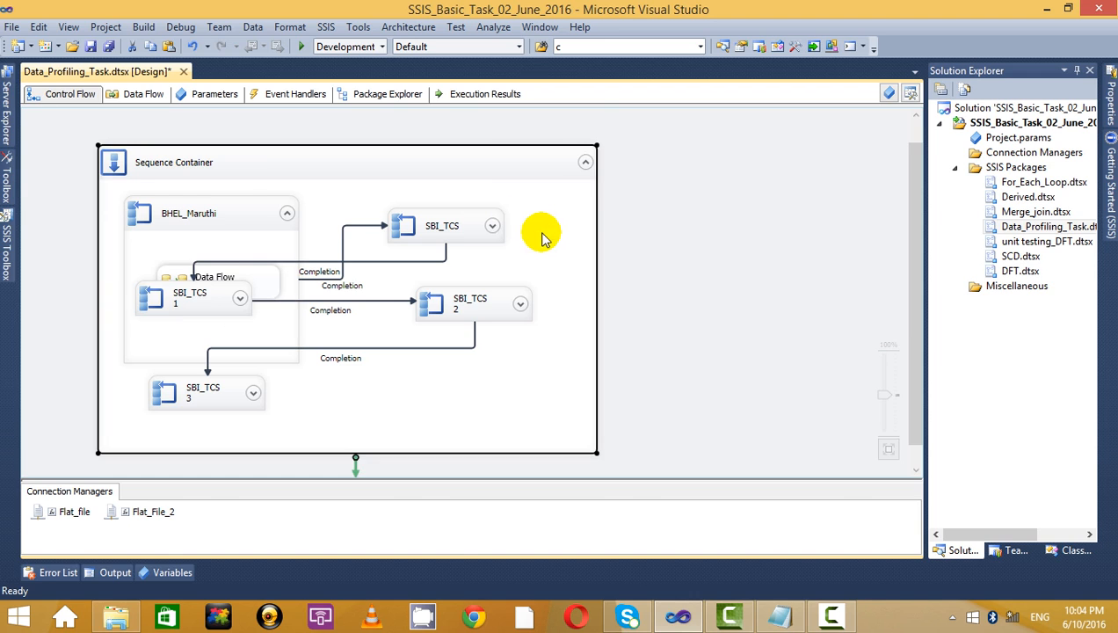
pyautogui.click(274, 216)
pyautogui.click(286, 212)
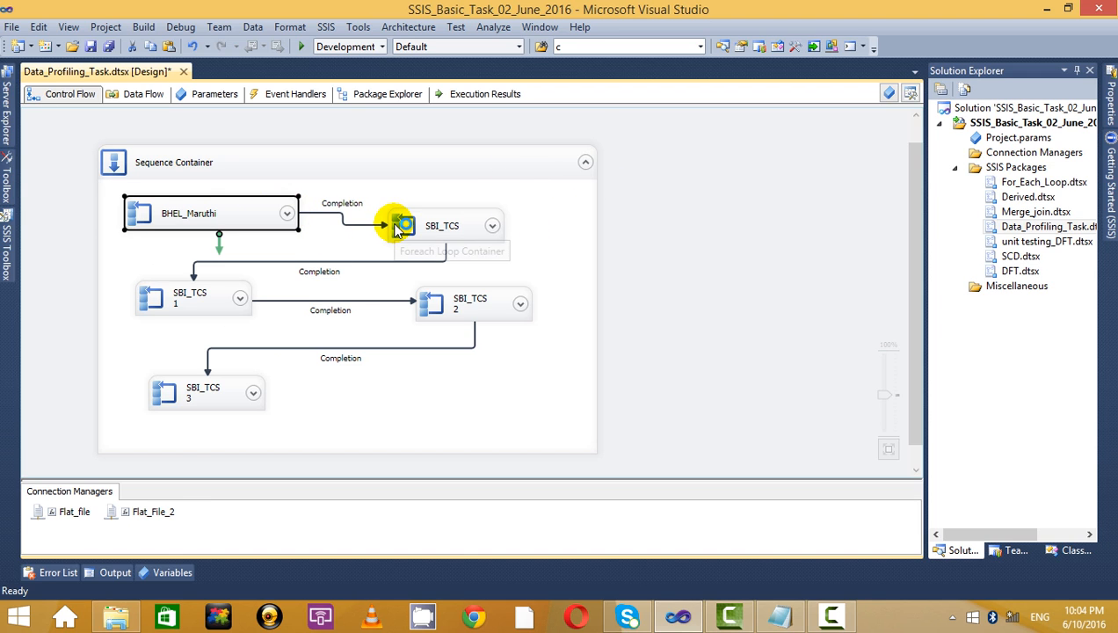
# Align SBI_TCS 1 and SBI_TCS 3 more closely under BHEL_Maruthi and move SBI_TCS farther right.
pyautogui.click(147, 300)
pyautogui.click(426, 303)
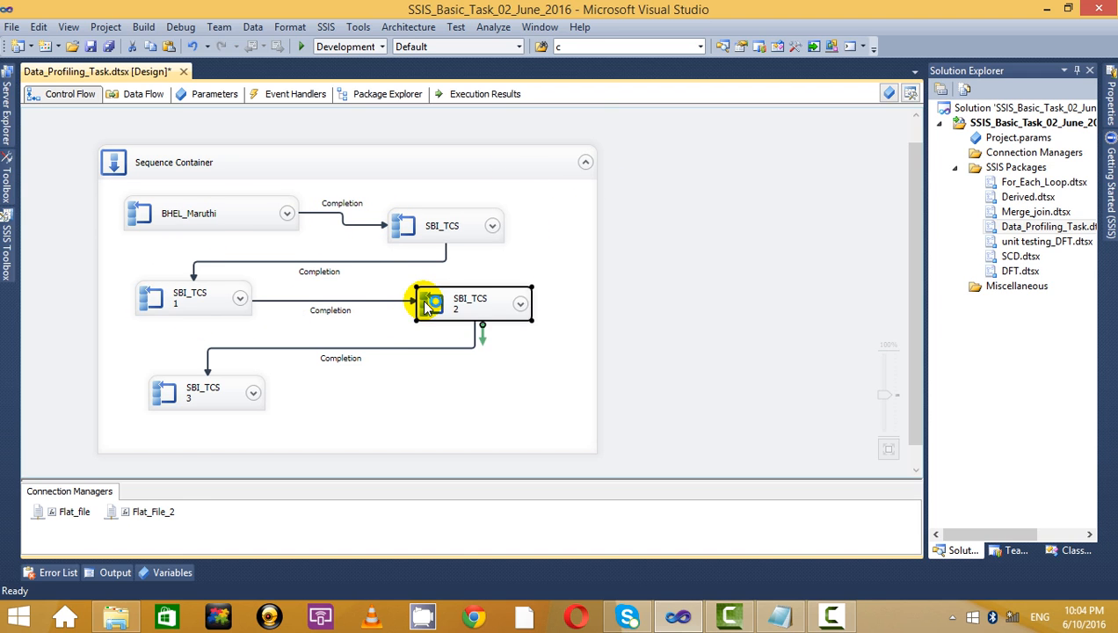
pyautogui.click(214, 392)
pyautogui.moveTo(208, 293); pyautogui.dragTo(195, 299)
pyautogui.moveTo(210, 380); pyautogui.dragTo(193, 373)
pyautogui.moveTo(457, 230); pyautogui.dragTo(496, 231)
pyautogui.click(492, 165)
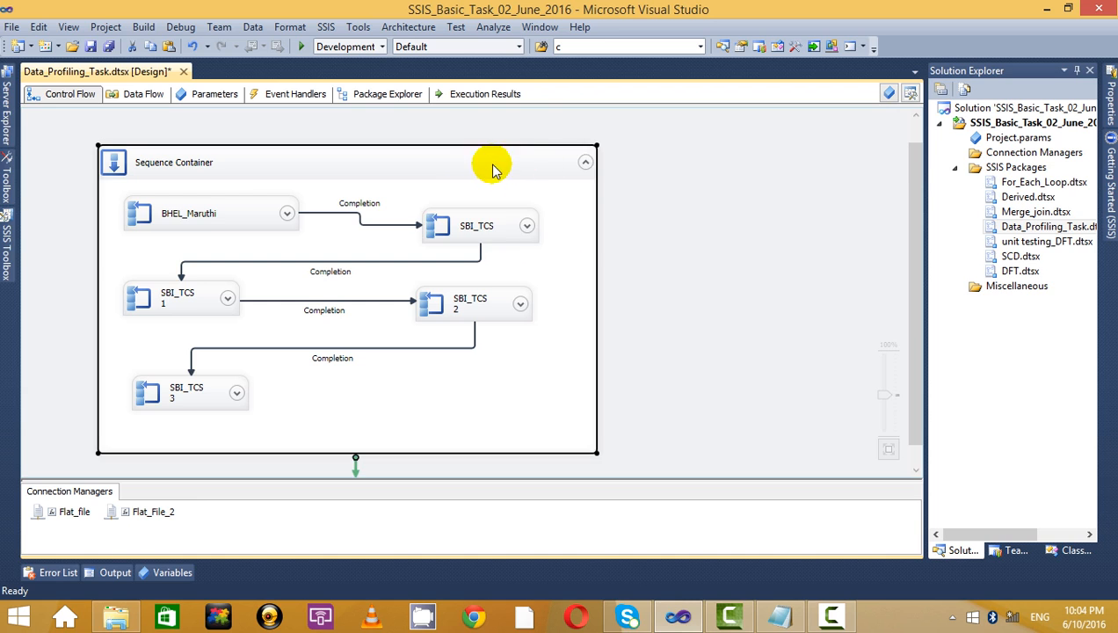
# Collapse the whole Sequence Container and expand it again to show its chain of loop containers.
pyautogui.click(585, 162)
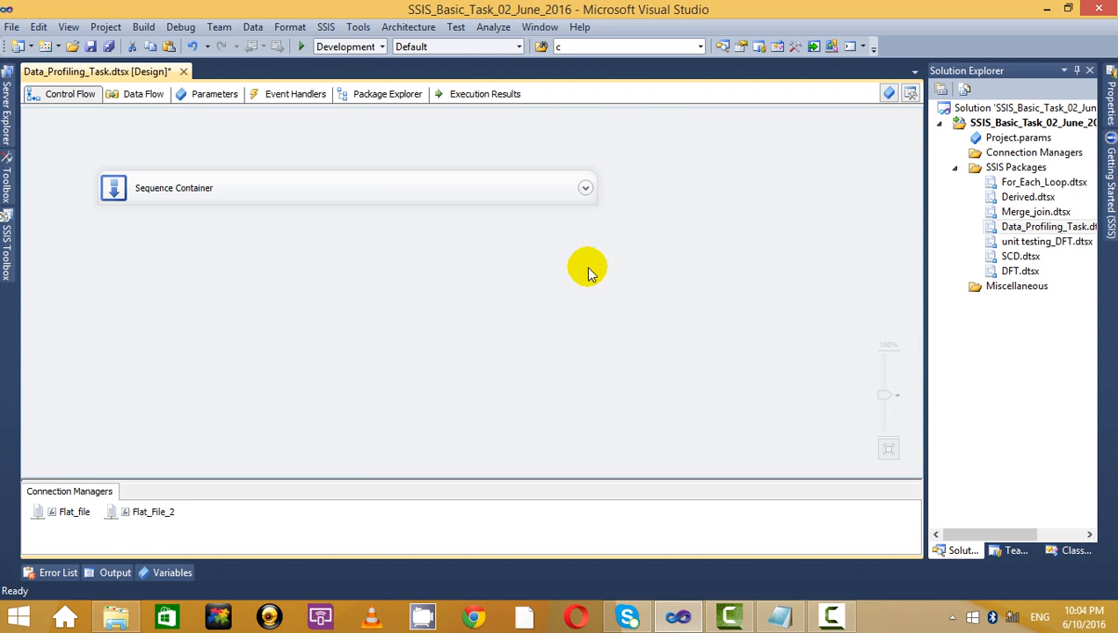
pyautogui.click(480, 191)
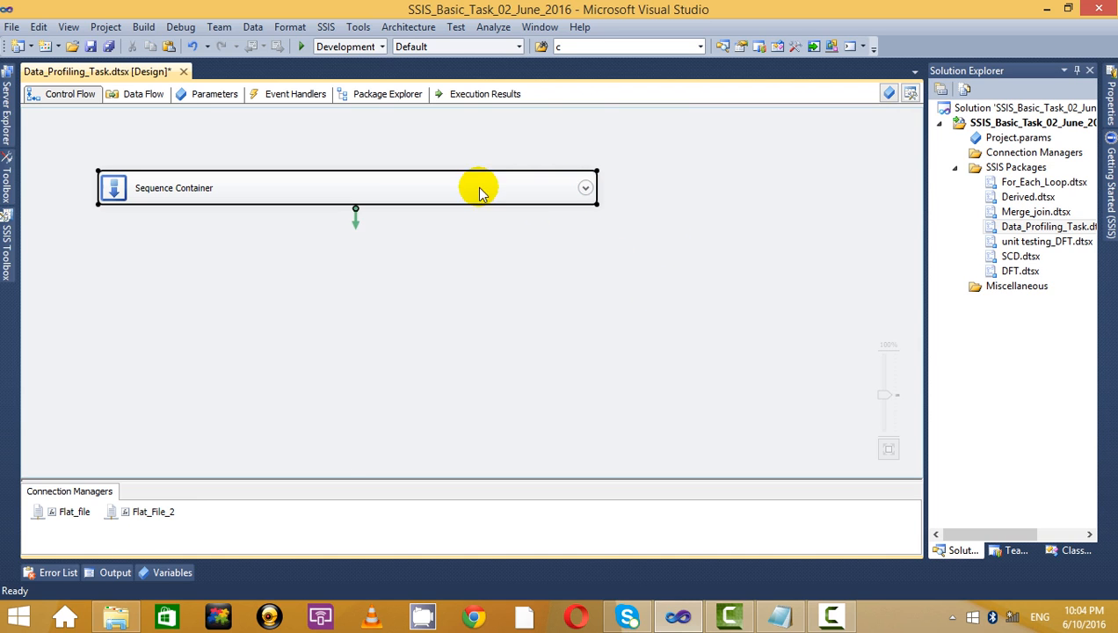
pyautogui.click(584, 188)
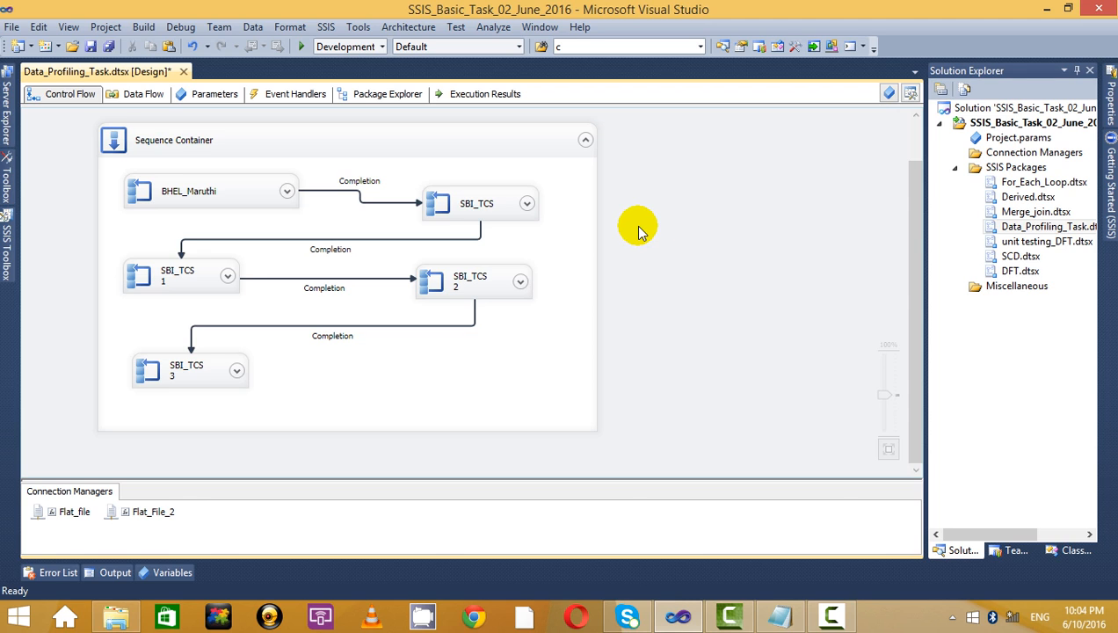
# Inspect the Data Flow Task inside the BHEL_Maruthi loop container and go back to the control flow.
pyautogui.click(250, 192)
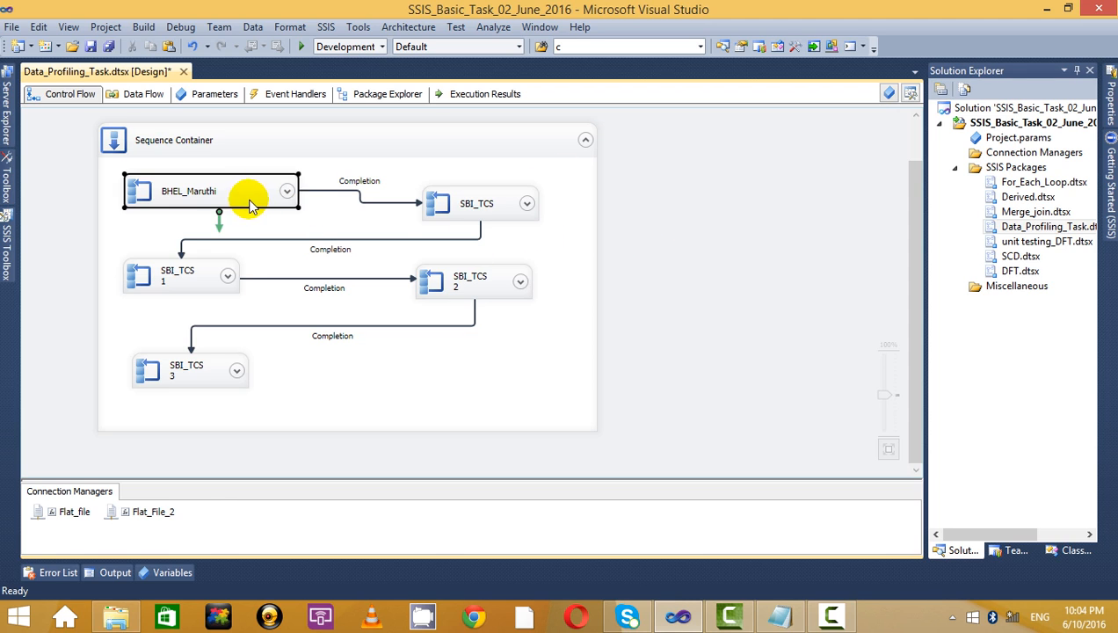
pyautogui.click(286, 191)
pyautogui.doubleClick(237, 256)
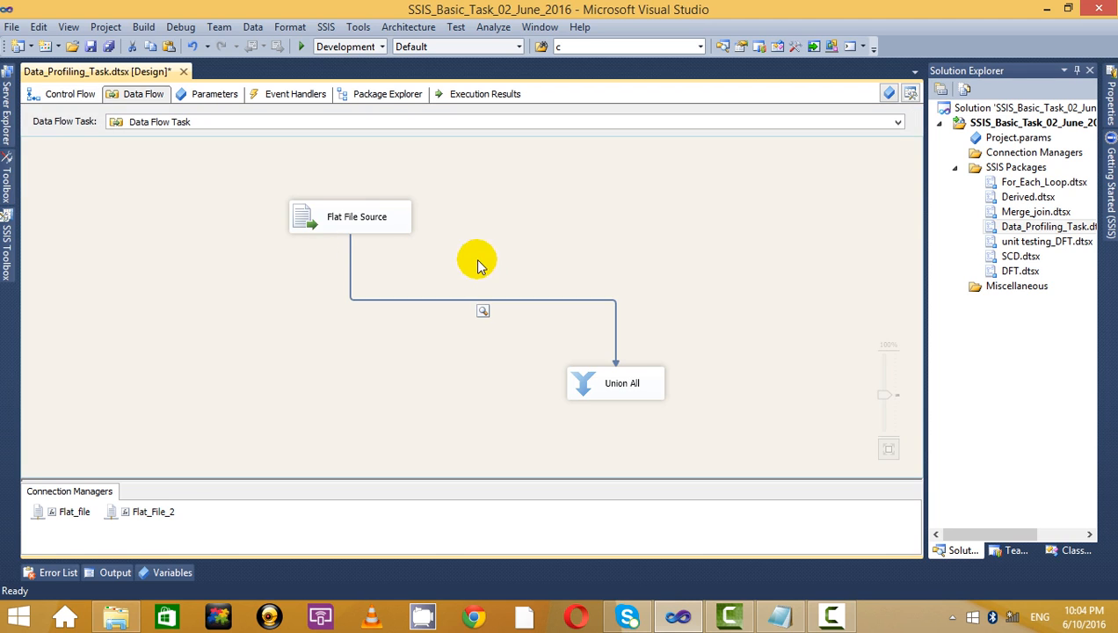
pyautogui.click(47, 93)
# View the SBI_TCS loop settings, close them without changes, and open the Data Flow Task inside that container.
pyautogui.doubleClick(472, 197)
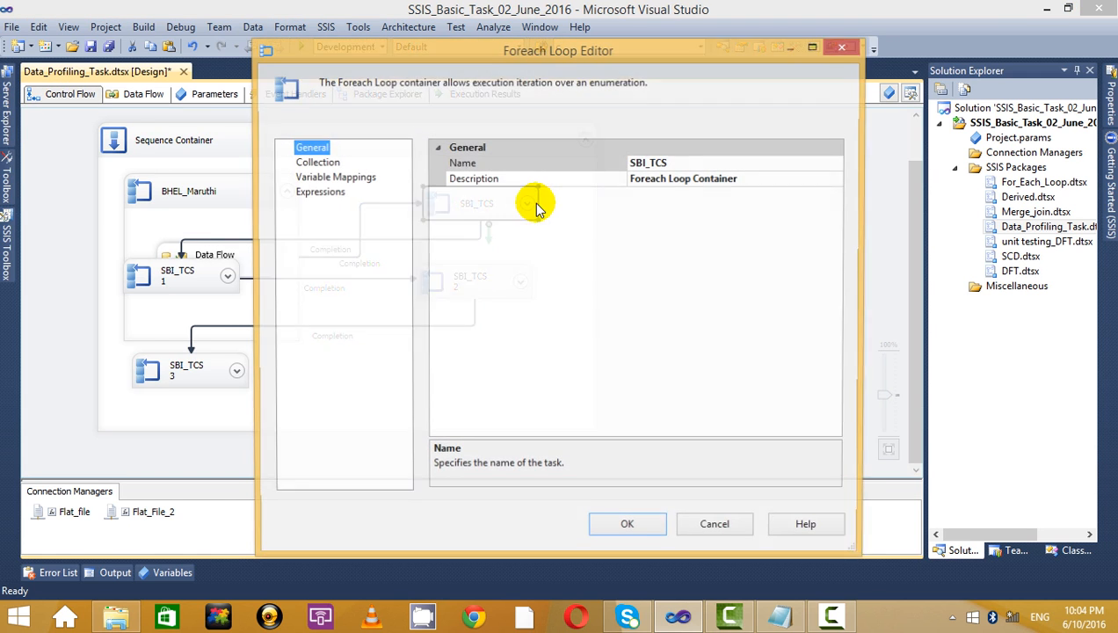
pyautogui.click(843, 52)
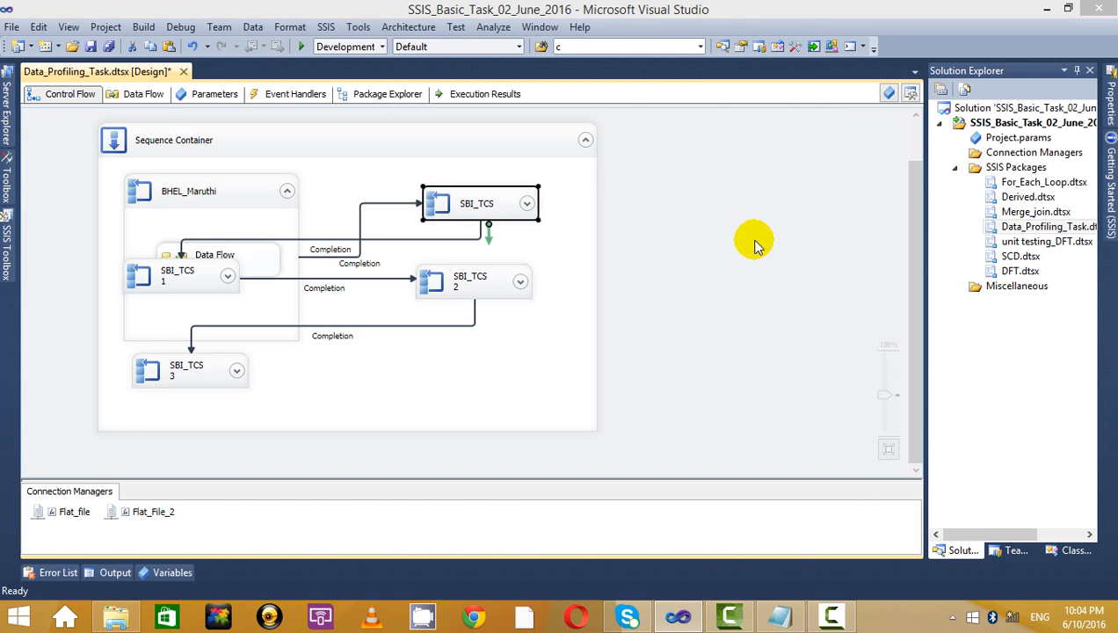
pyautogui.click(524, 201)
pyautogui.doubleClick(503, 298)
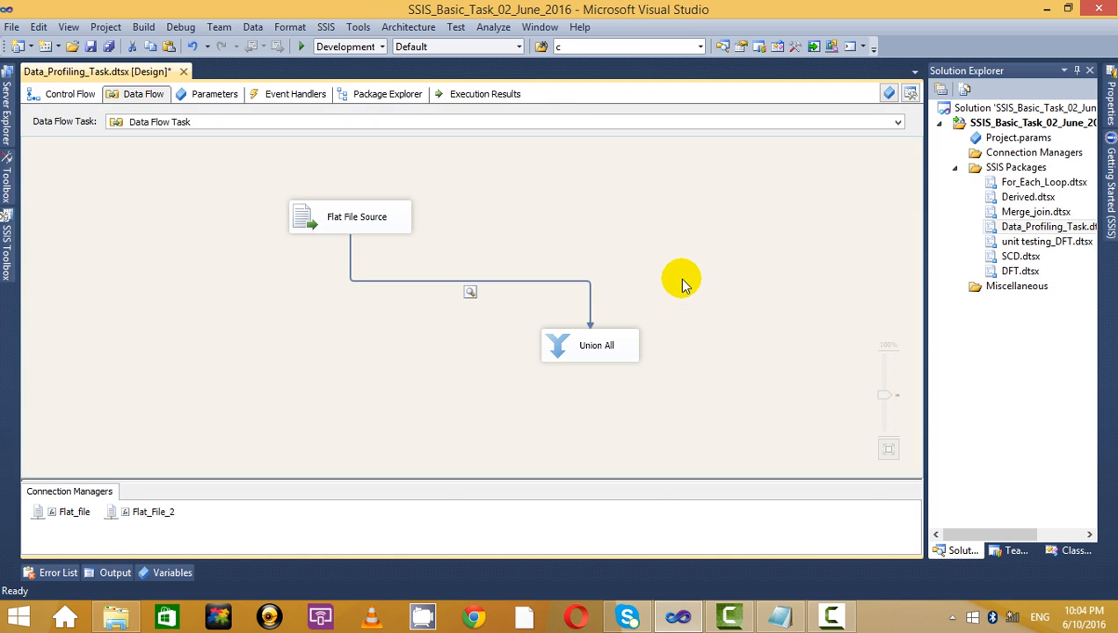
# Return from the data flow to the control flow, then collapse and re-expand the Sequence Container.
pyautogui.click(73, 98)
pyautogui.click(578, 199)
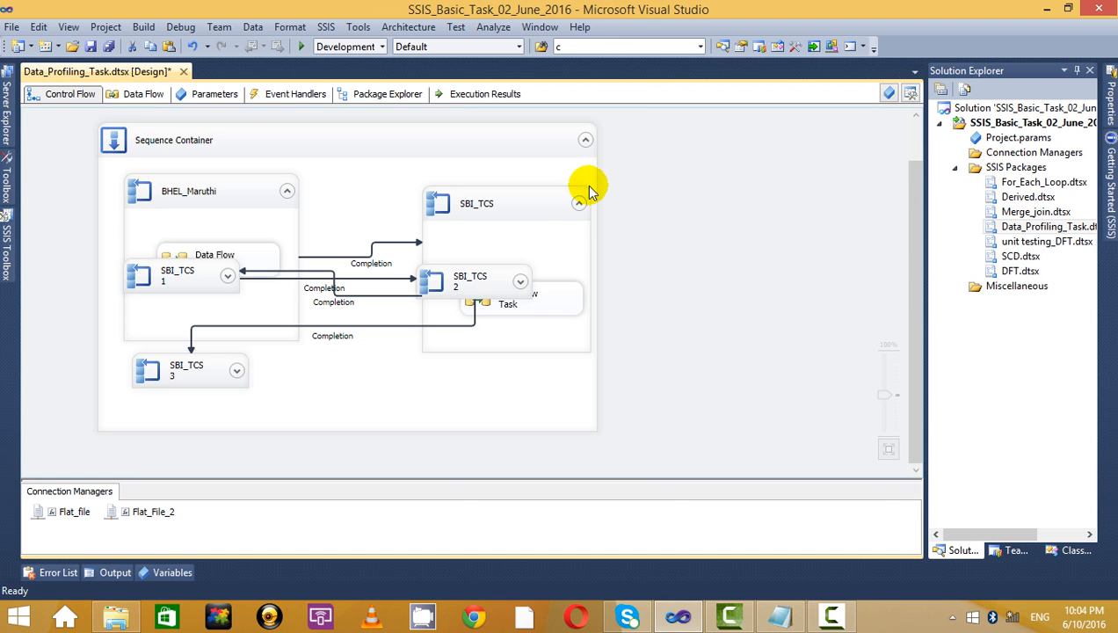
pyautogui.click(582, 139)
pyautogui.click(674, 217)
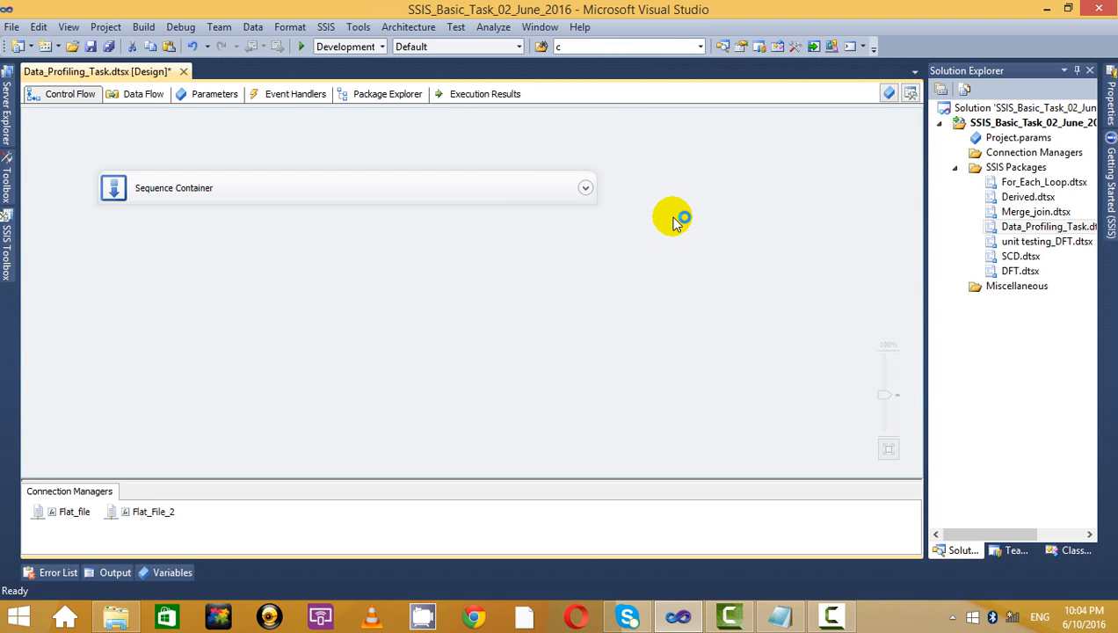
pyautogui.click(506, 195)
pyautogui.click(586, 190)
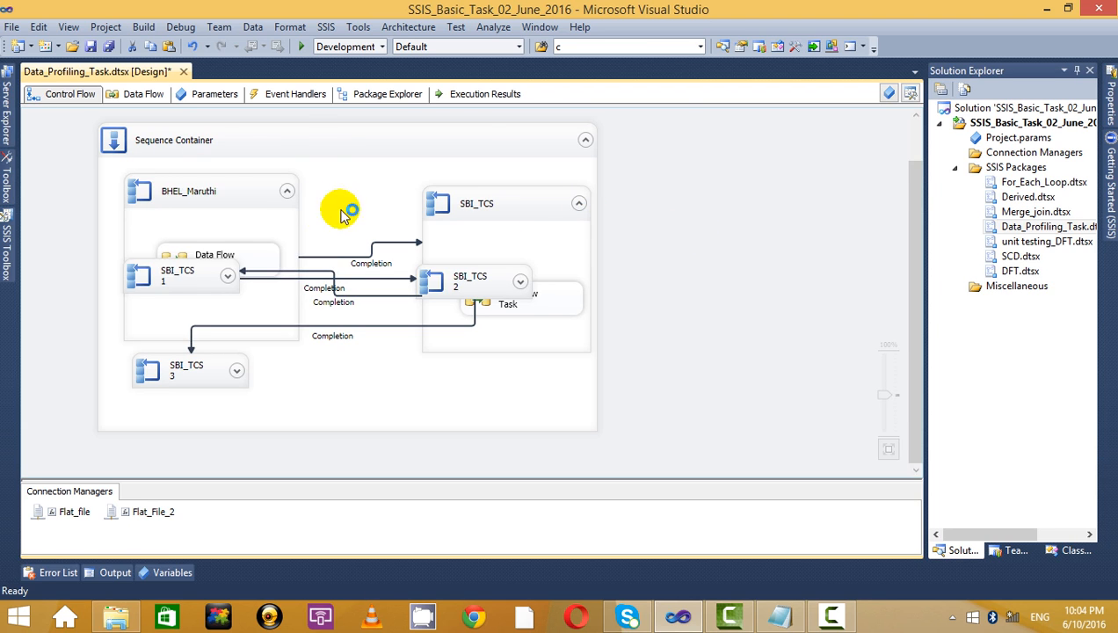
# Collapse the BHEL_Maruthi and SBI_TCS loop containers and the Sequence Container around them.
pyautogui.click(225, 188)
pyautogui.click(286, 190)
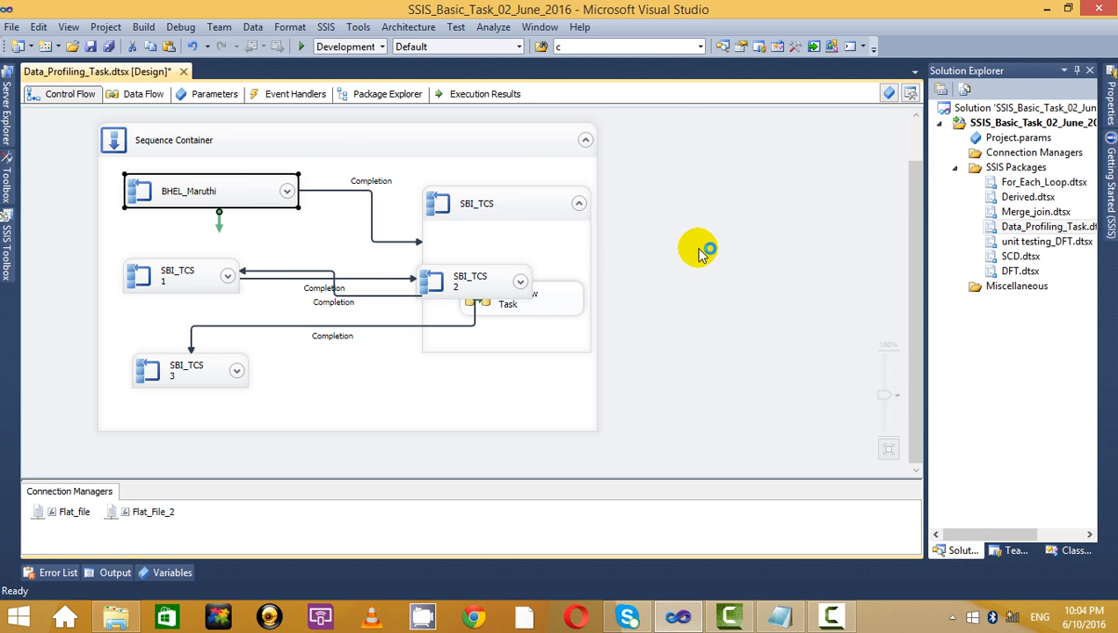
pyautogui.click(544, 203)
pyautogui.click(579, 203)
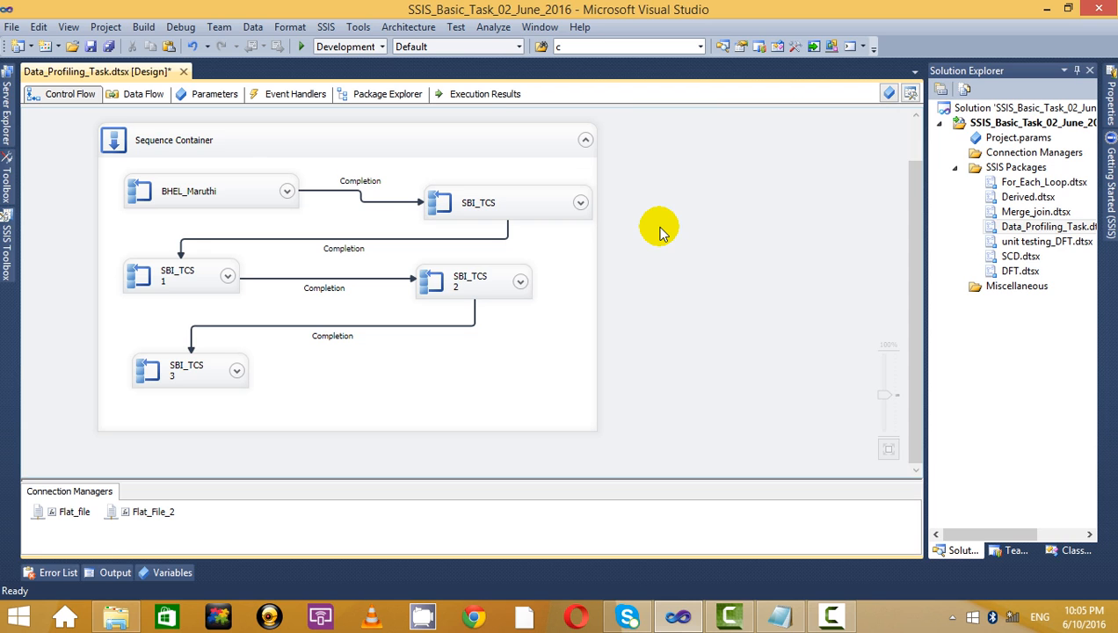
pyautogui.click(520, 143)
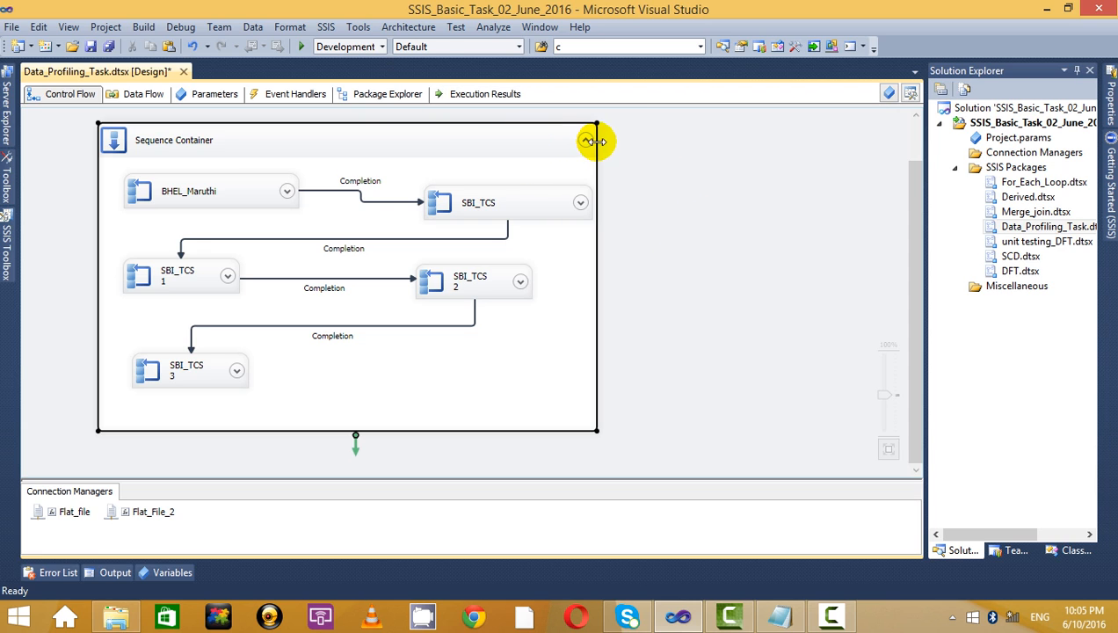
pyautogui.click(585, 141)
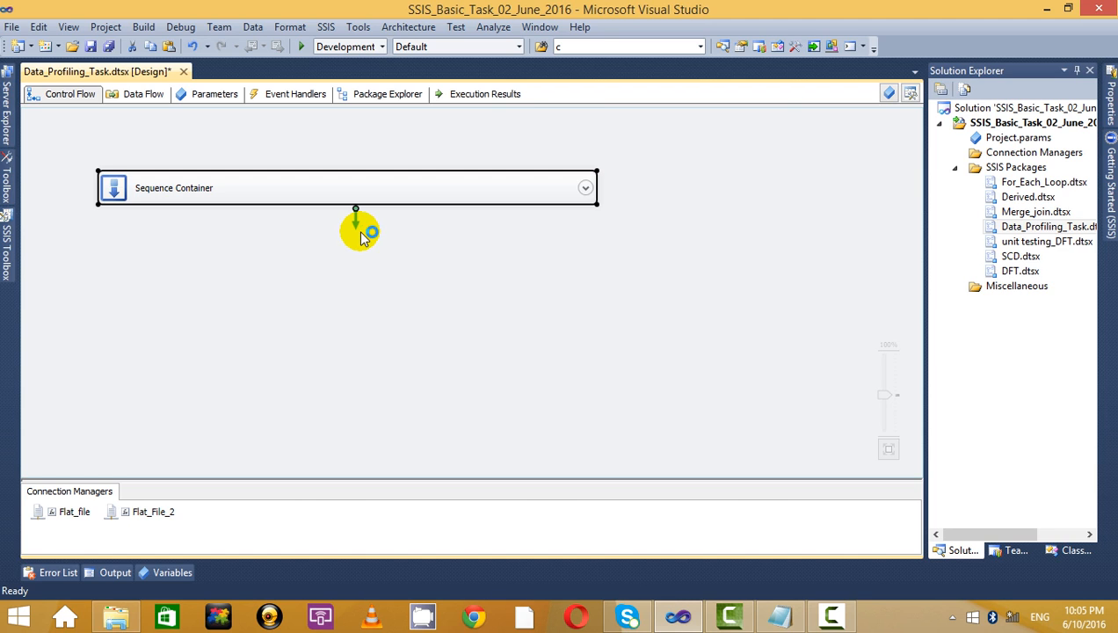
# Open the Derived, For_Each_Loop, Merge_join and unit testing_DFT packages to view their control flows.
pyautogui.click(1020, 198)
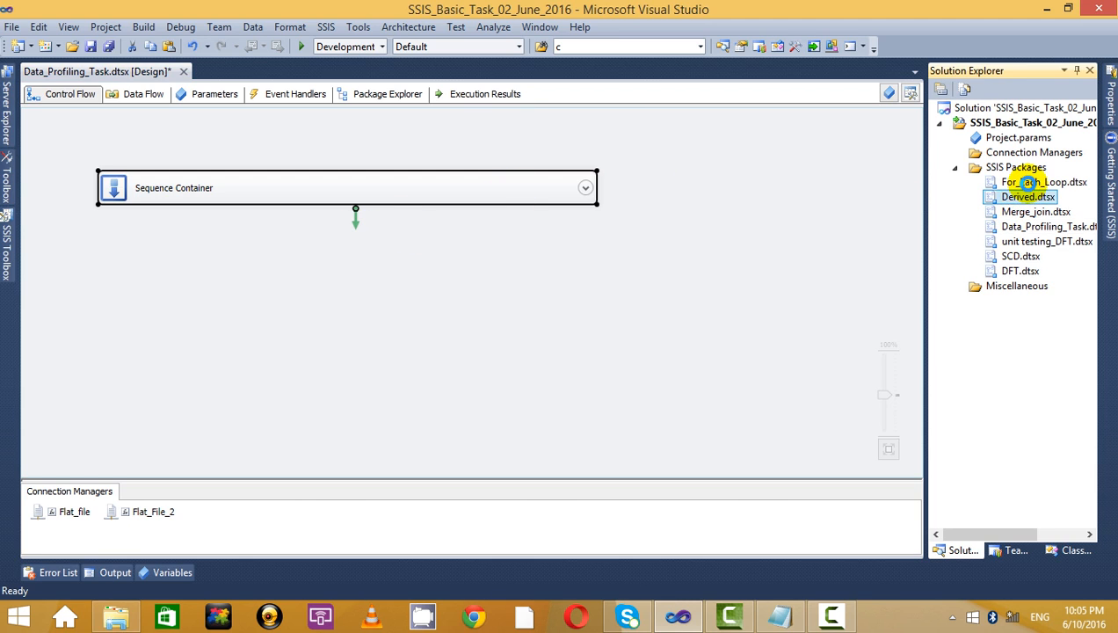
pyautogui.click(1027, 182)
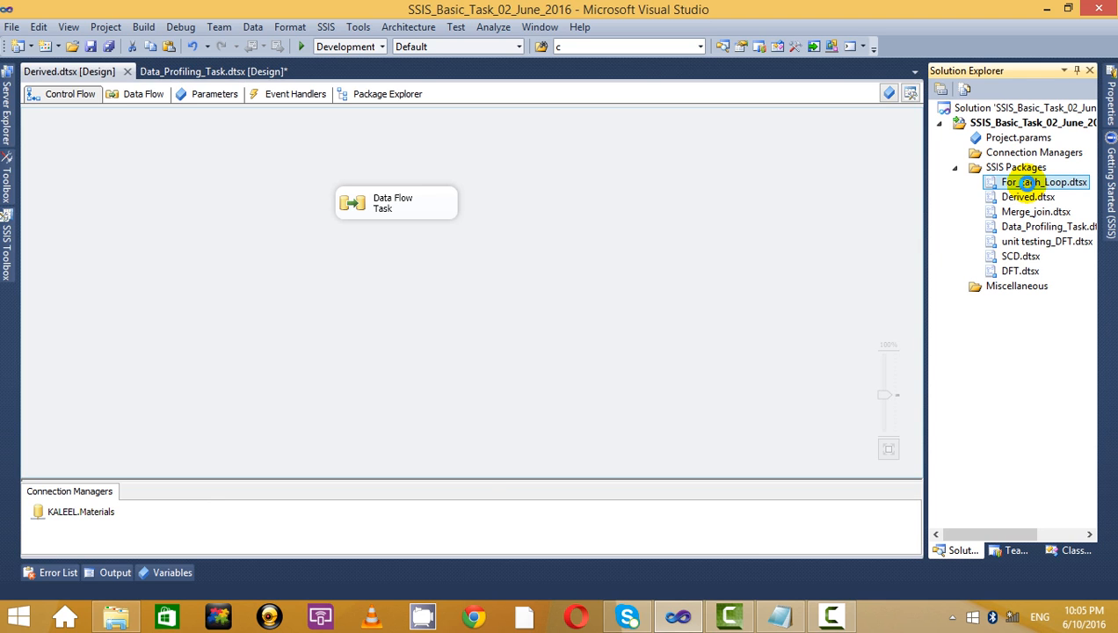
pyautogui.doubleClick(1026, 182)
pyautogui.doubleClick(1026, 200)
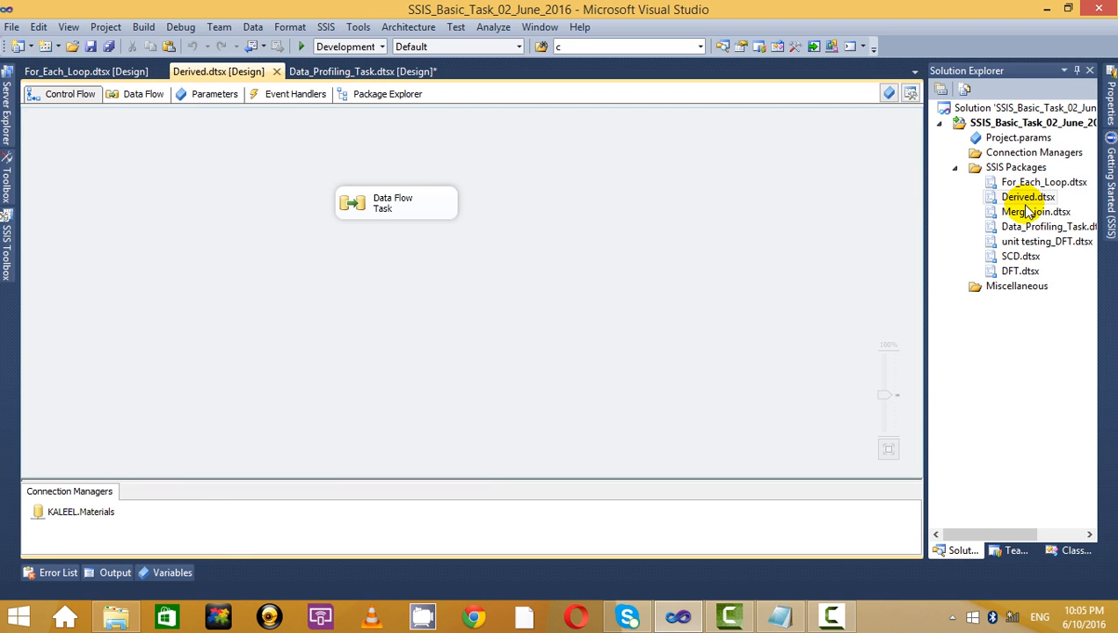
pyautogui.doubleClick(1030, 212)
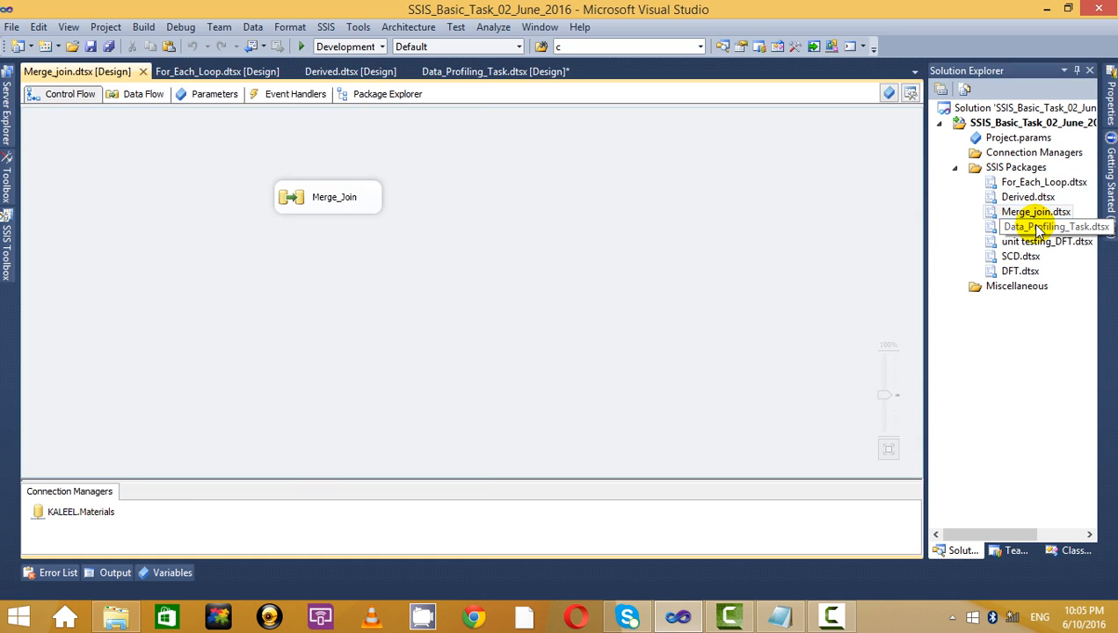
pyautogui.click(1042, 242)
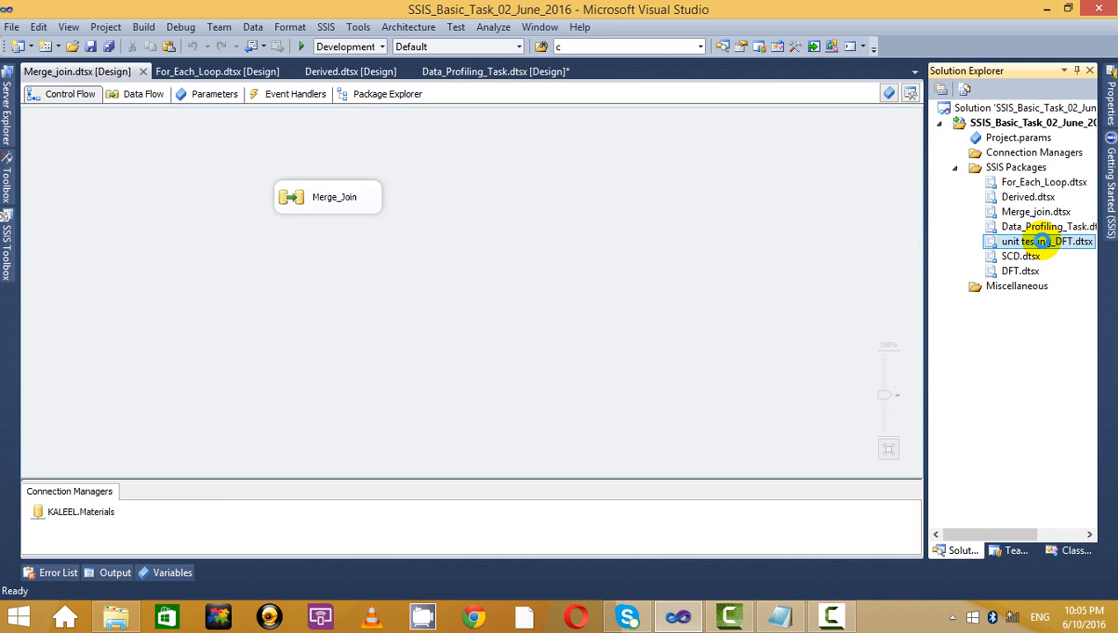
pyautogui.doubleClick(1041, 240)
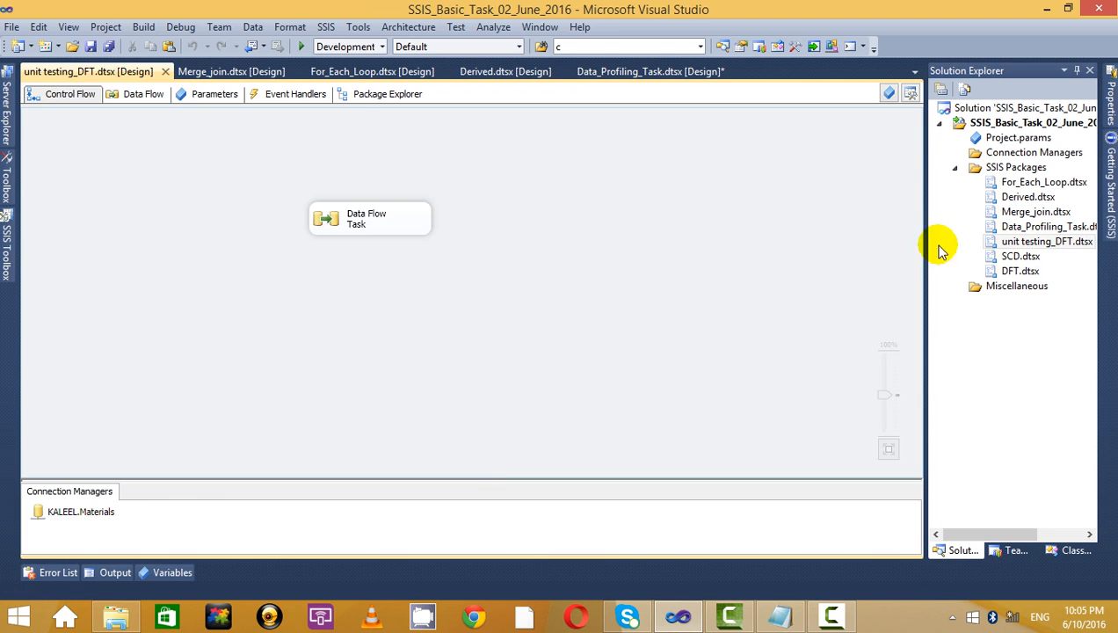
# Examine the Data Flow Task of the unit testing_DFT package from its sources down to the final Union All transformations.
pyautogui.doubleClick(424, 228)
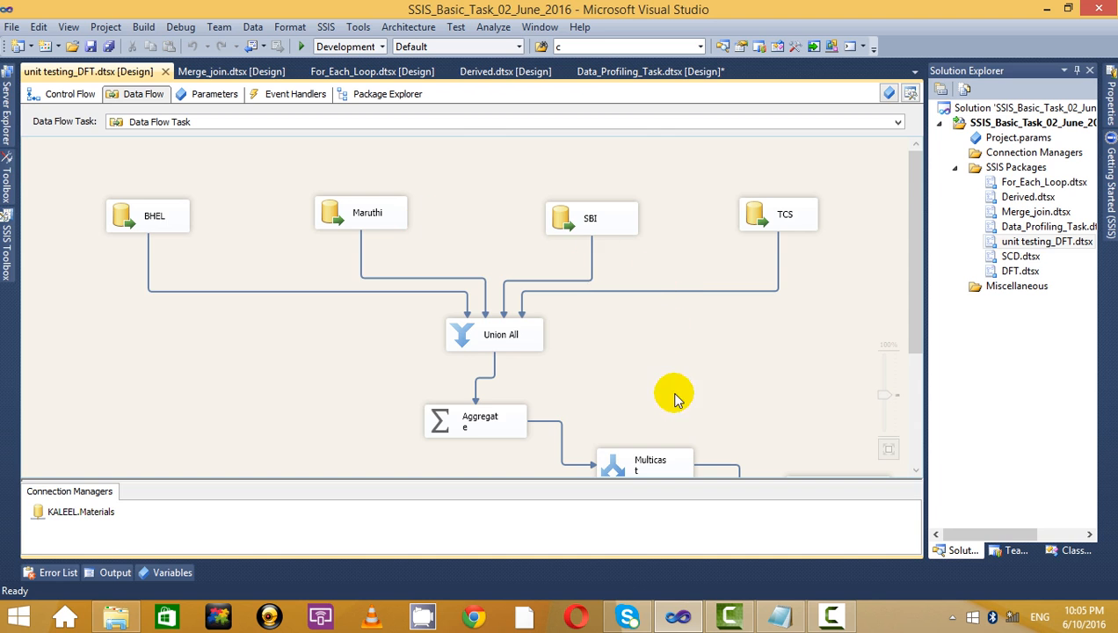
pyautogui.scroll(-3, 676, 391)
pyautogui.scroll(3, 674, 385)
pyautogui.scroll(-3, 670, 391)
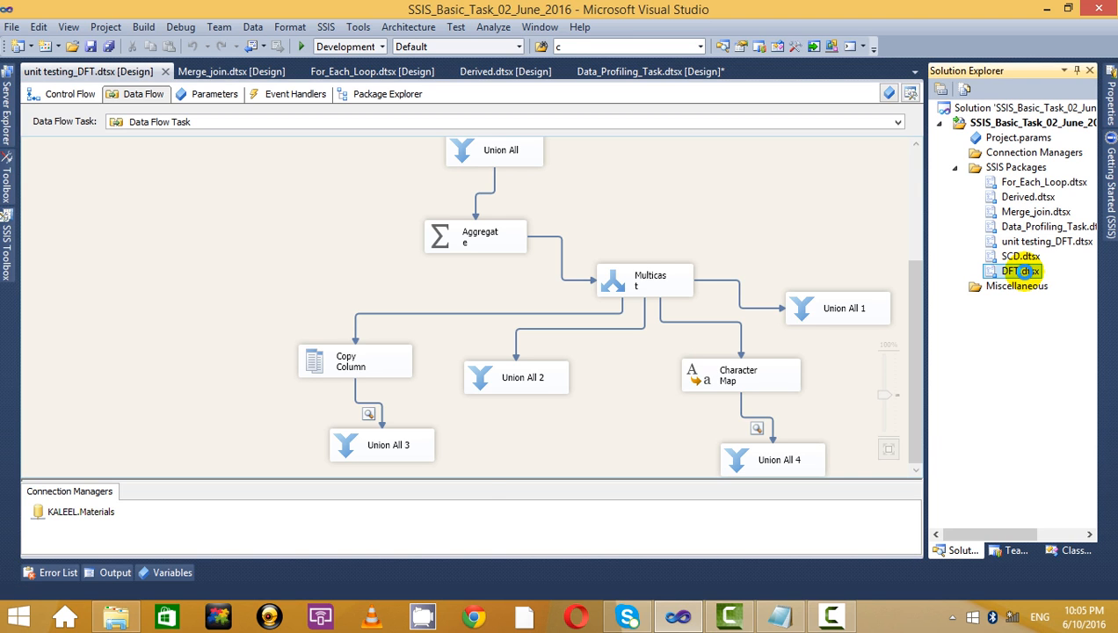
# Open the DFT.dtsx package and examine the branches and transformations in its Data Flow Task.
pyautogui.doubleClick(1021, 270)
pyautogui.doubleClick(186, 209)
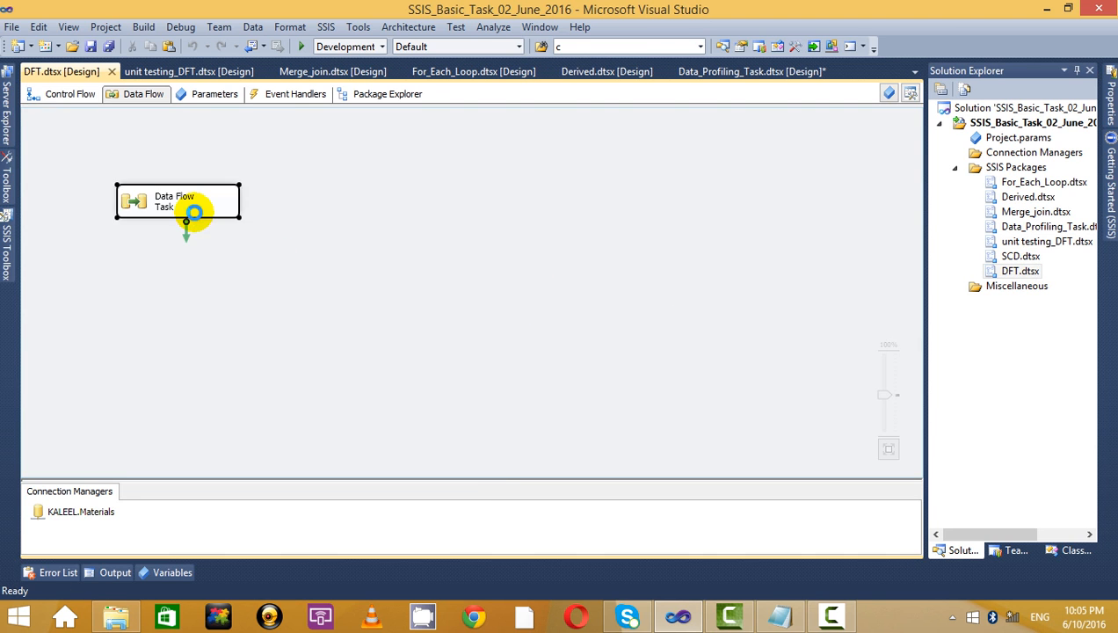
pyautogui.scroll(-3, 529, 277)
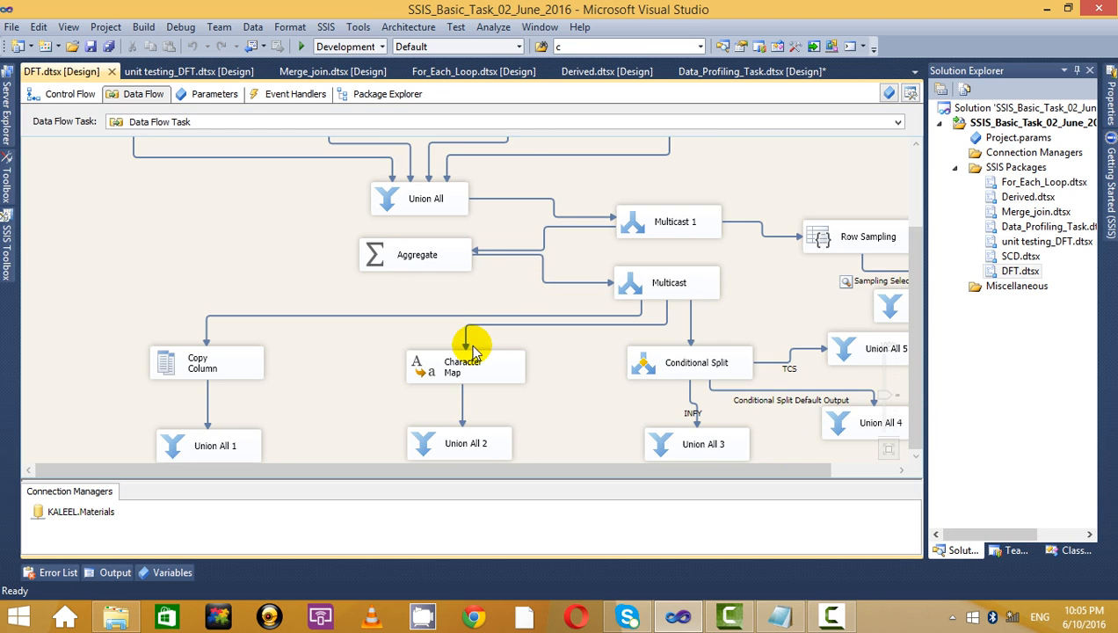
pyautogui.moveTo(532, 472); pyautogui.dragTo(830, 447)
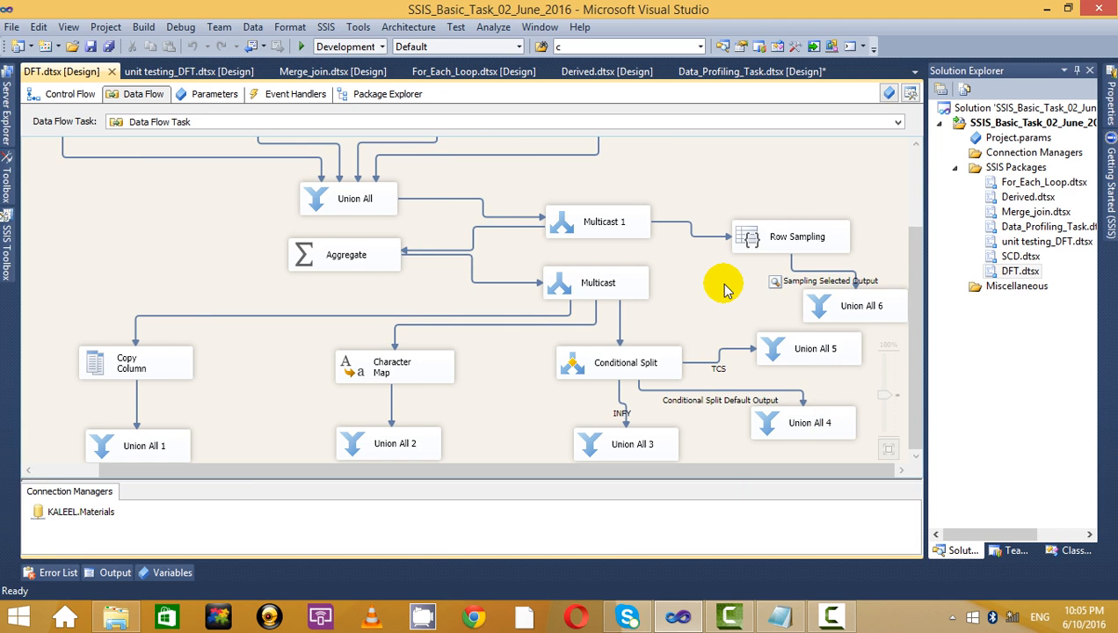
pyautogui.scroll(1, 725, 290)
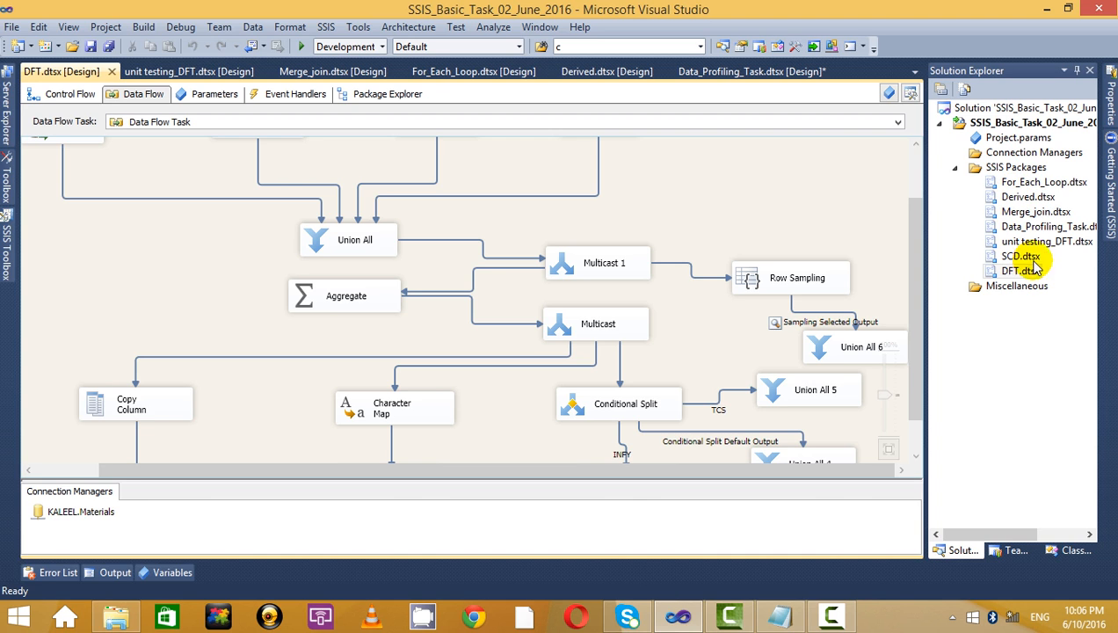
# Return to the Data_Profiling_Task package and expand its Sequence Container.
pyautogui.click(1048, 229)
pyautogui.doubleClick(1048, 228)
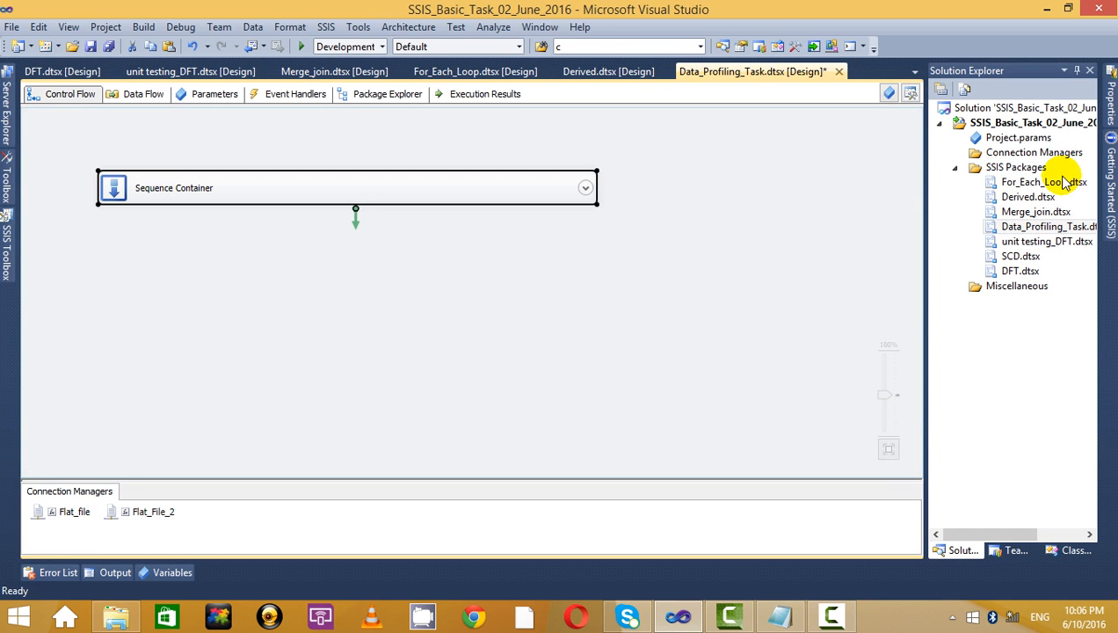
pyautogui.click(1054, 182)
pyautogui.doubleClick(1058, 225)
pyautogui.click(612, 250)
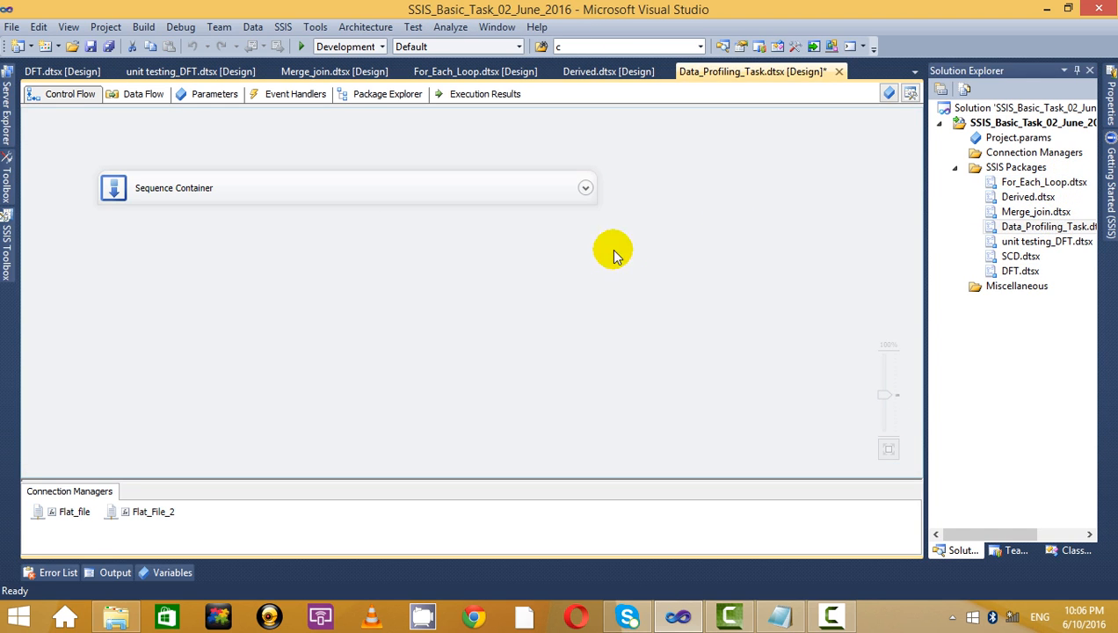
pyautogui.click(562, 186)
pyautogui.click(585, 189)
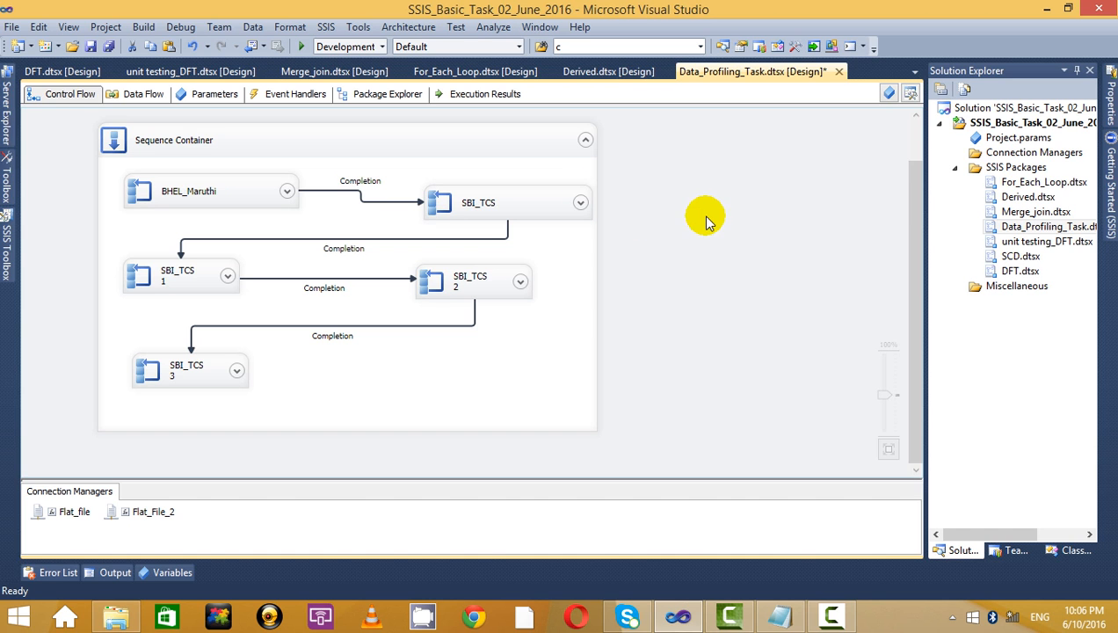
# Switch to Notepad, append "----Grouping similar funtional tasks." to the "Sequnce Container." line, and add a blank line below it.
pyautogui.click(780, 616)
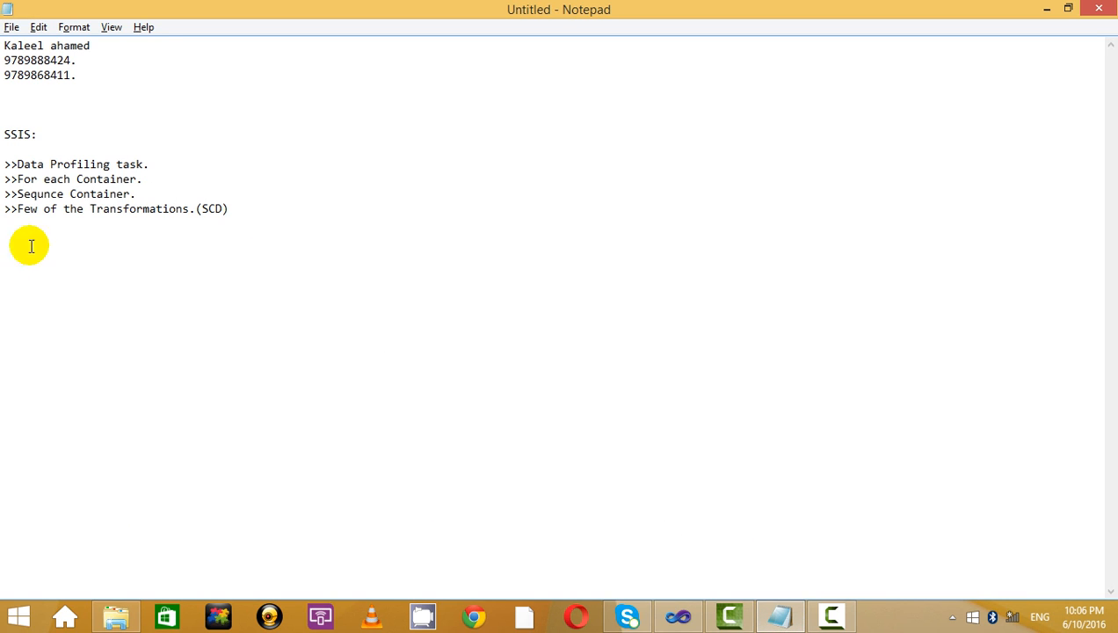
pyautogui.click(175, 194)
pyautogui.write('--')
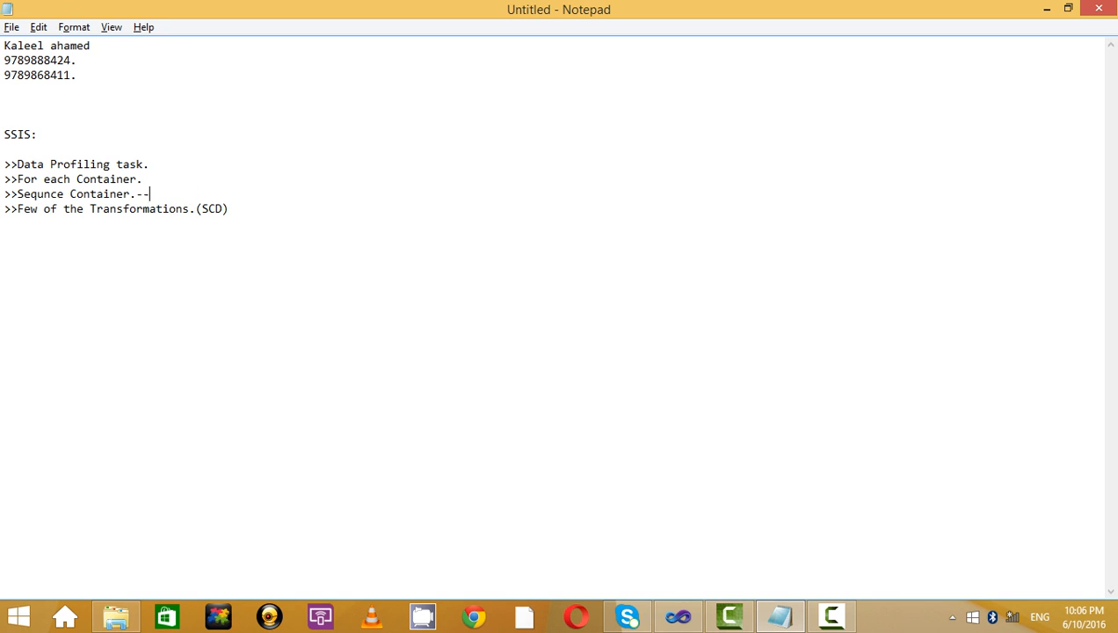
pyautogui.write('--Grouping ')
pyautogui.write('some')
pyautogui.press('BackSpace')
pyautogui.press('BackSpace')
pyautogui.press('BackSpace')
pyautogui.press('BackSpace')
pyautogui.press('BackSpace')
pyautogui.write('simil')
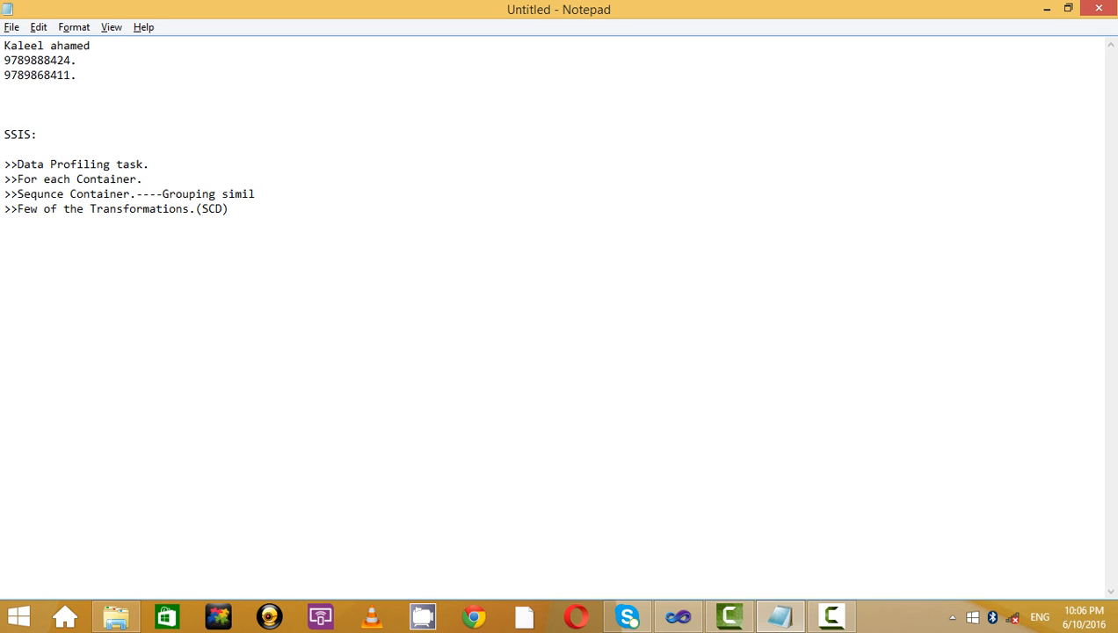
pyautogui.write('ar funtional')
pyautogui.write('pa')
pyautogui.press('BackSpace')
pyautogui.press('BackSpace')
pyautogui.press('BackSpace')
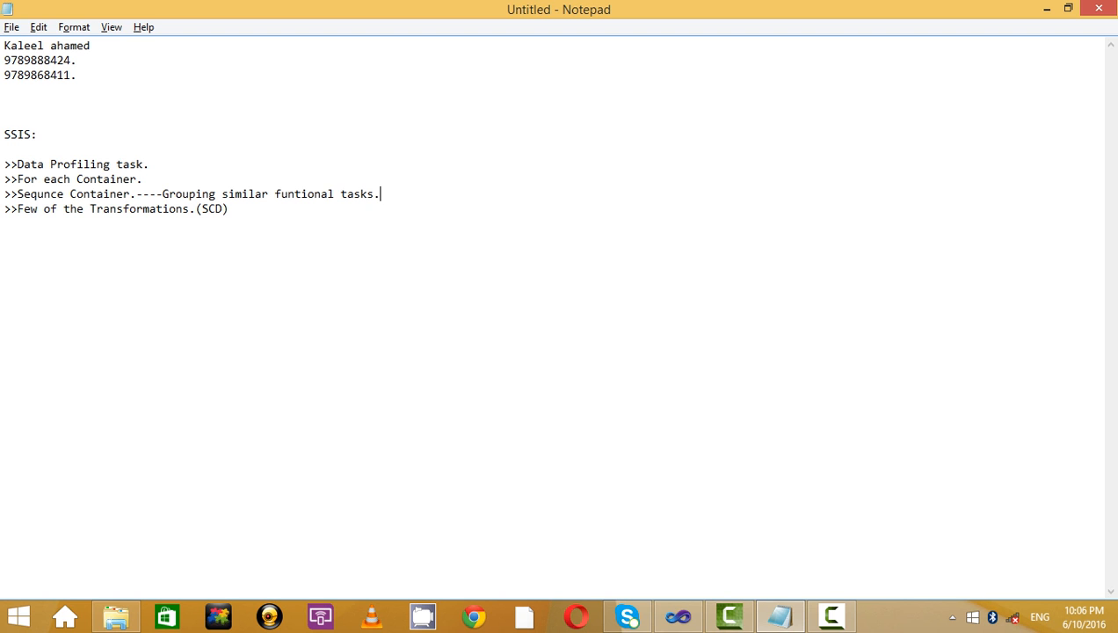
pyautogui.press('Return')
# Switch back to Visual Studio and examine the Sequence Container and the loop containers grouped inside it.
pyautogui.hotkey('alt', 'Tab')
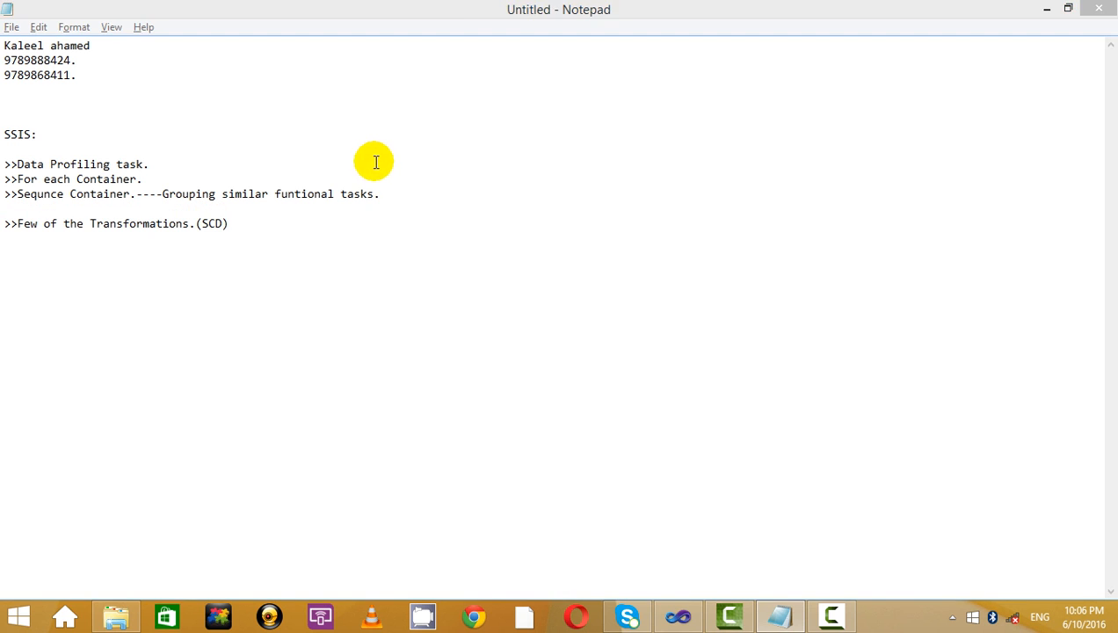
pyautogui.click(276, 193)
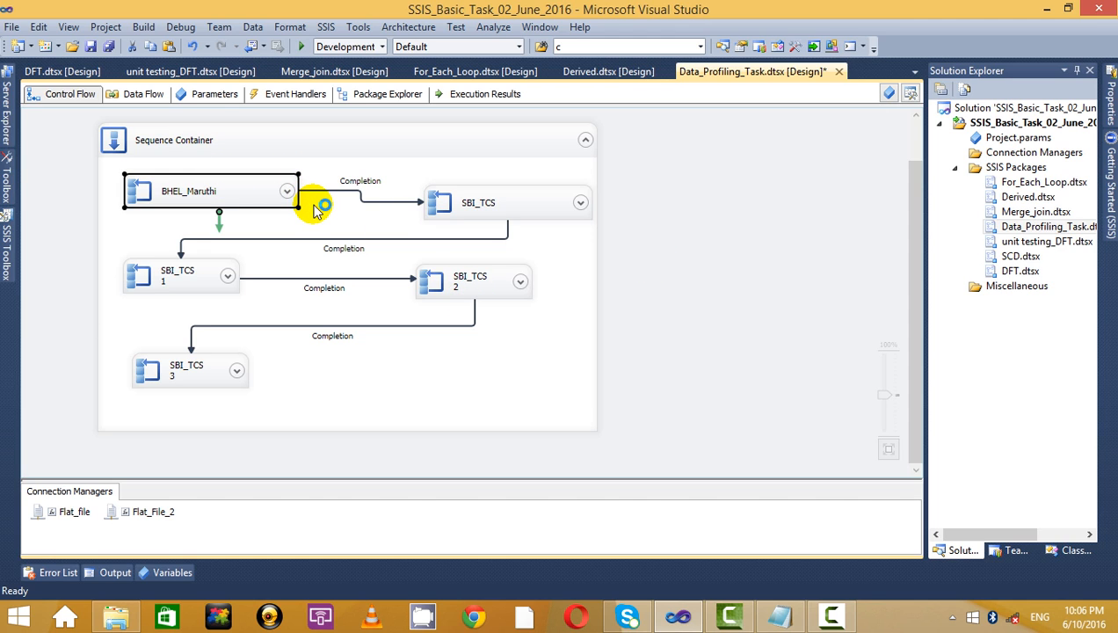
pyautogui.click(782, 320)
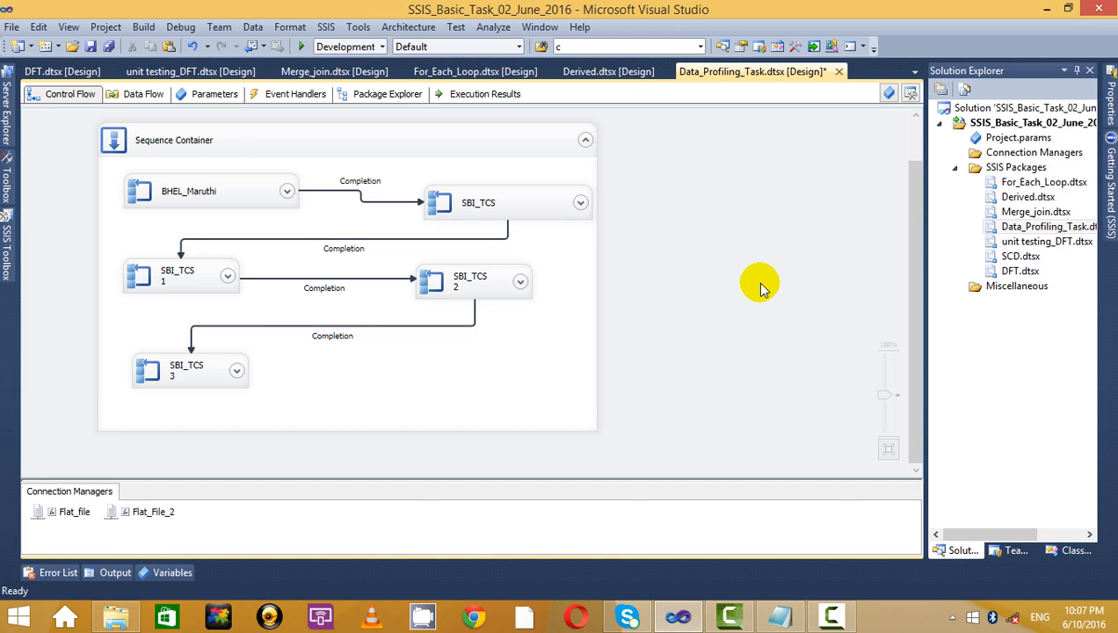
pyautogui.click(278, 142)
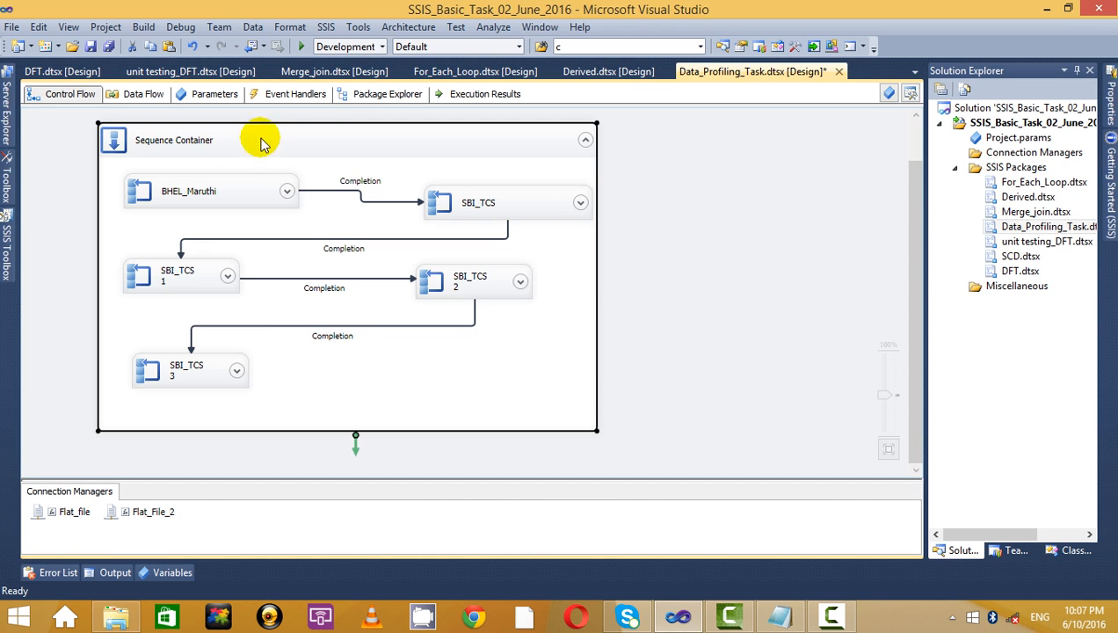
pyautogui.click(706, 255)
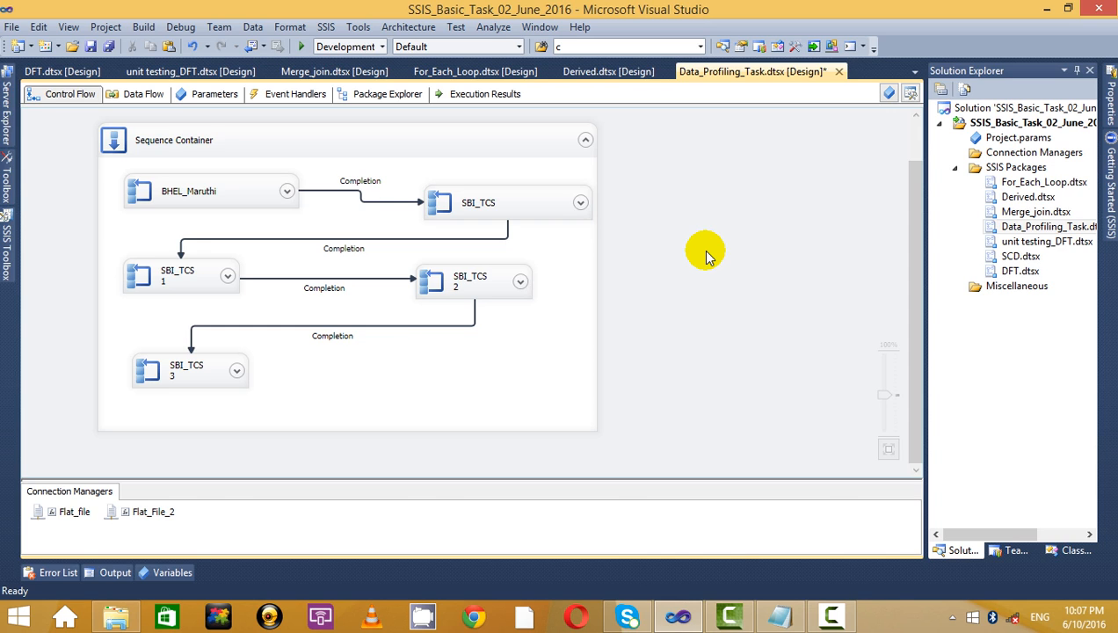
pyautogui.click(391, 136)
pyautogui.click(677, 217)
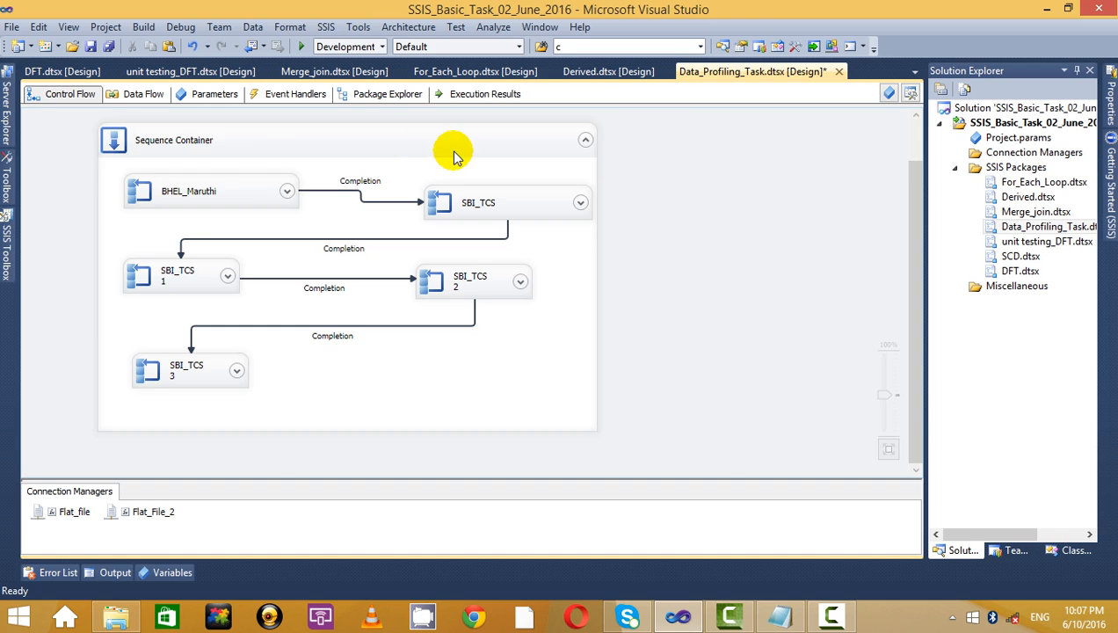
# Switch to Notepad and add blank lines below the "Few of the Transformations.(SCD)" note.
pyautogui.hotkey('alt', 'Tab')
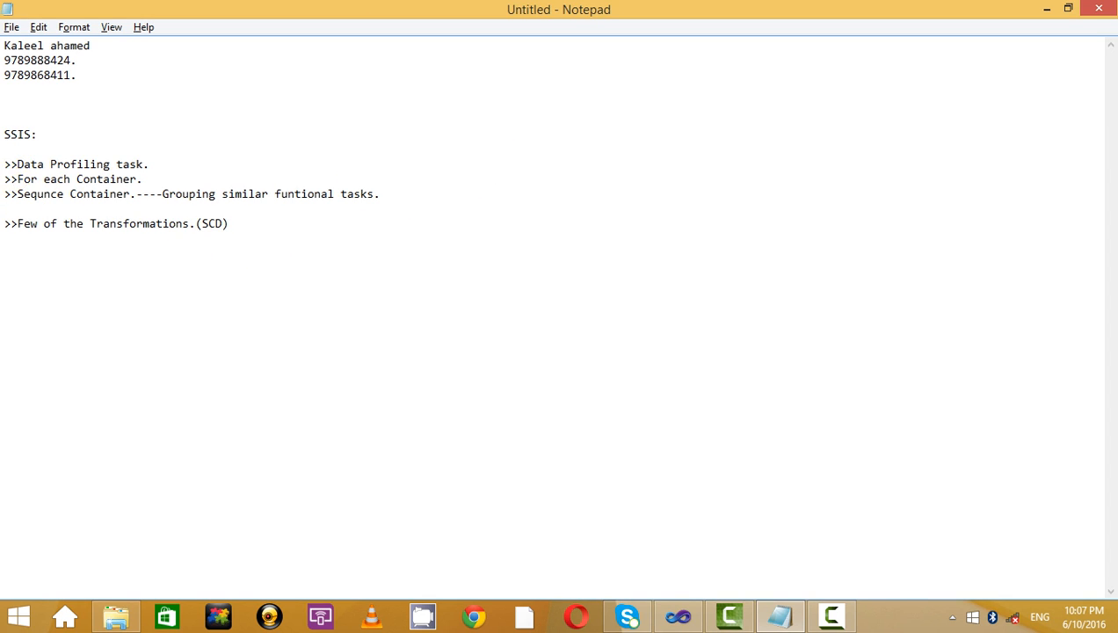
pyautogui.moveTo(11, 175); pyautogui.dragTo(531, 219)
pyautogui.click(531, 220)
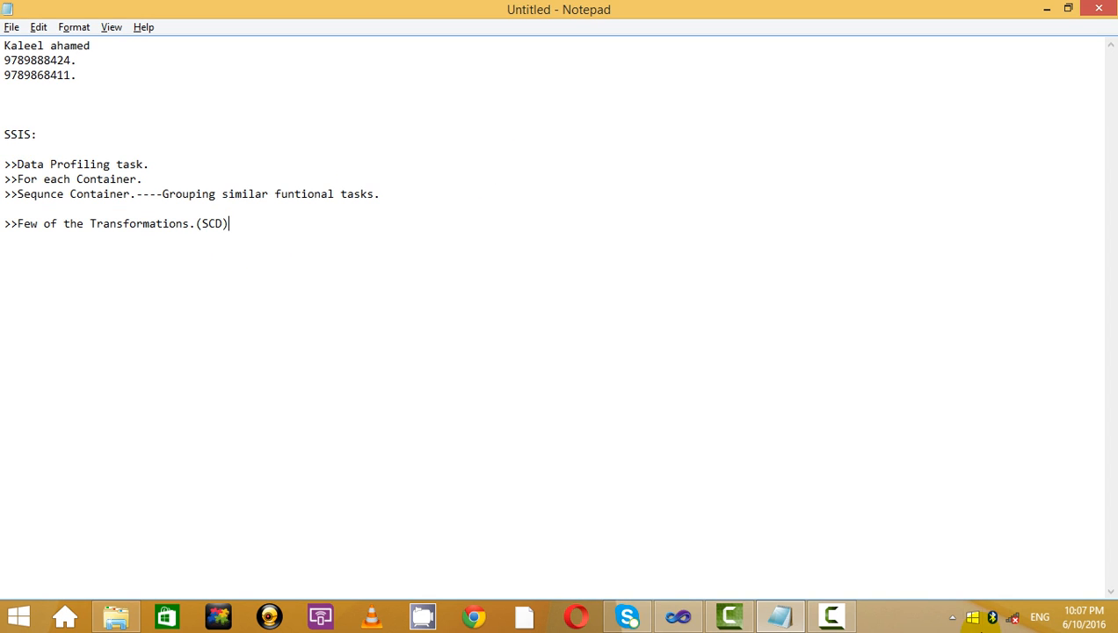
pyautogui.click(832, 617)
pyautogui.click(1078, 491)
pyautogui.click(718, 313)
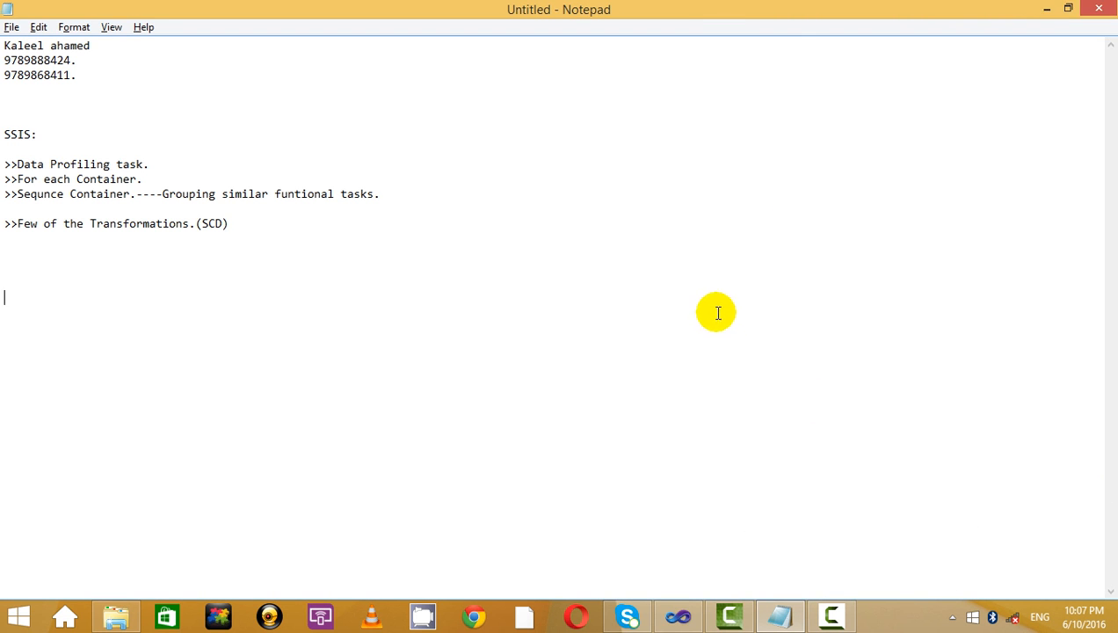
# Switch to Visual Studio and rename the Data_Profiling_Task.dtsx package as For_Each_Loop_container.dtsx.
pyautogui.moveTo(5, 165); pyautogui.dragTo(216, 159)
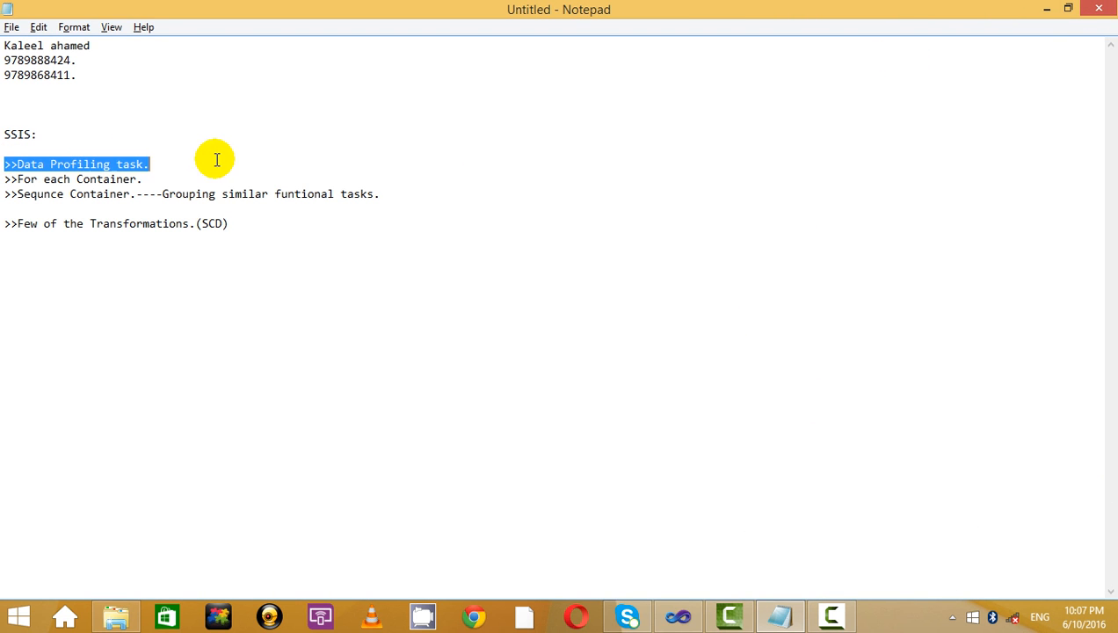
pyautogui.click(256, 181)
pyautogui.click(1046, 8)
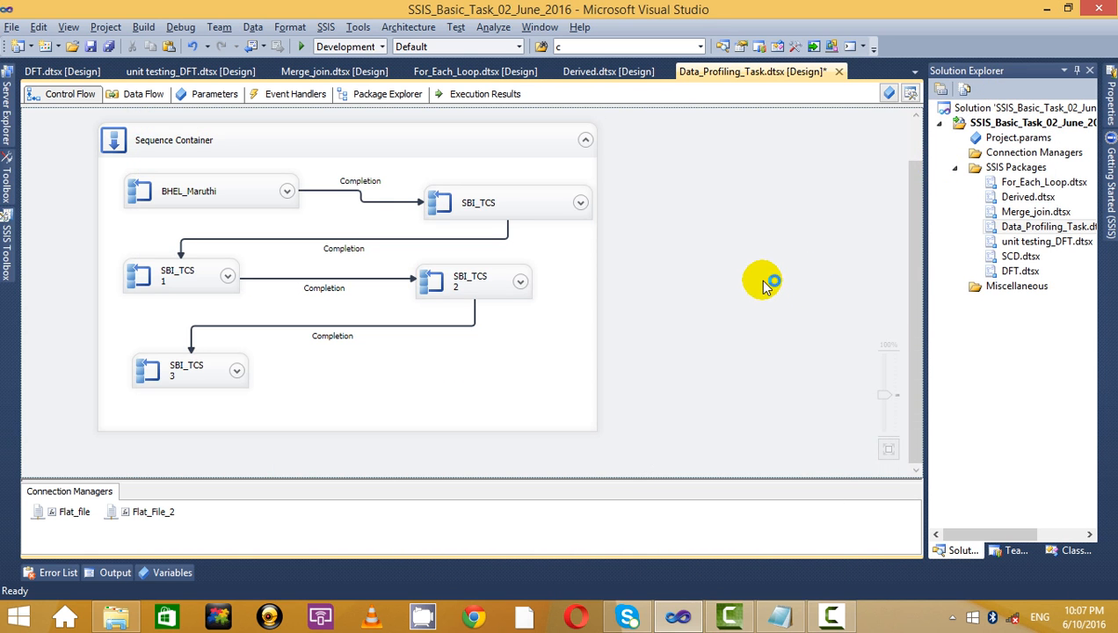
pyautogui.rightClick(1055, 230)
pyautogui.click(918, 430)
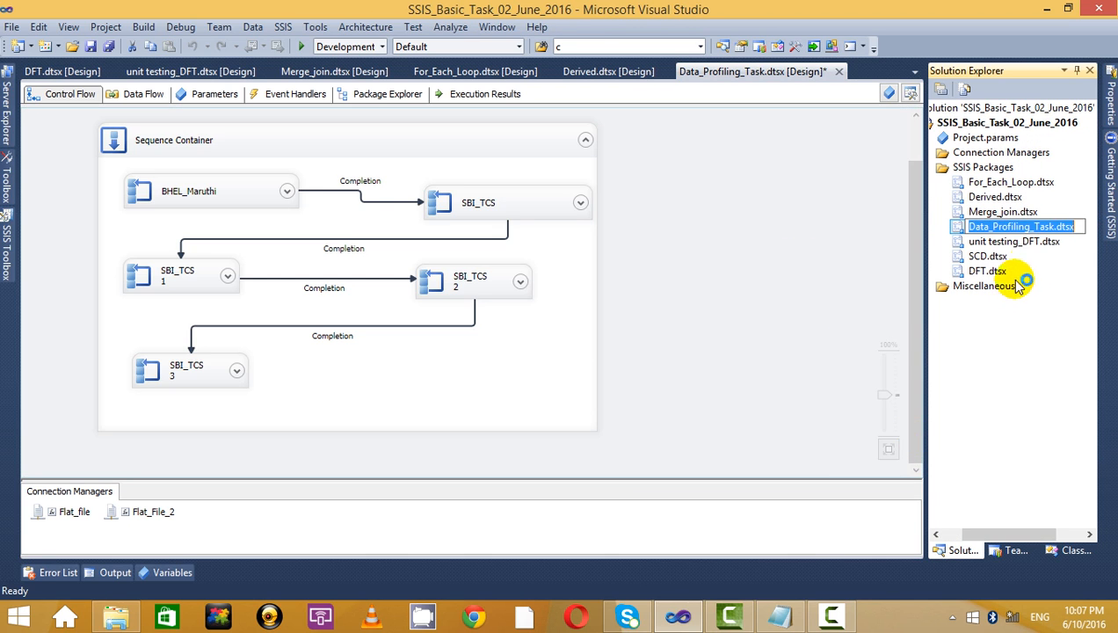
pyautogui.click(1062, 227)
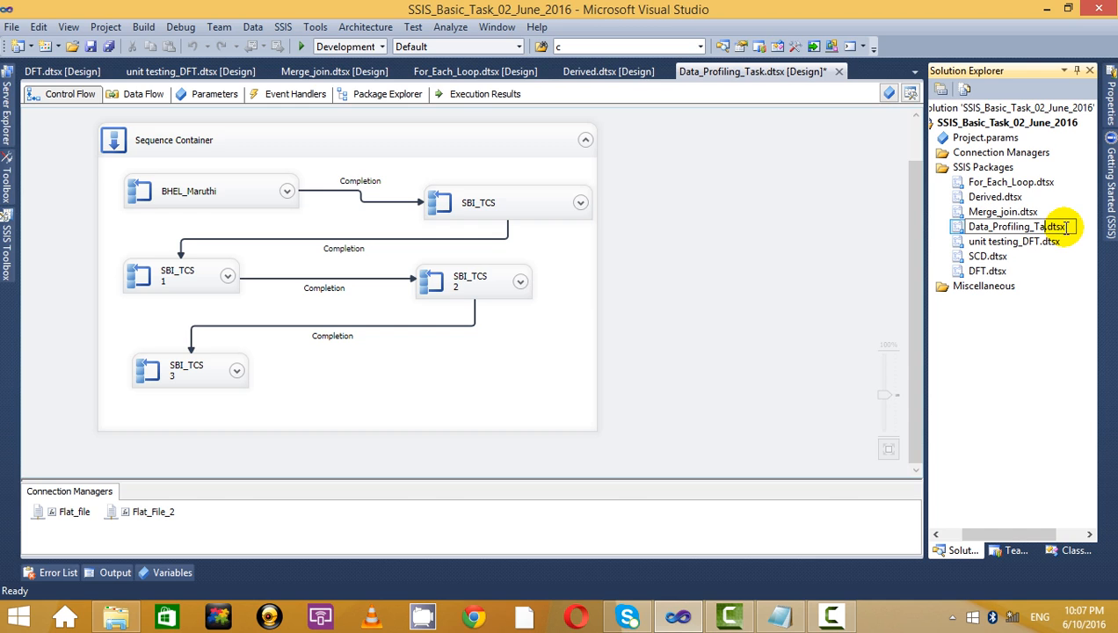
pyautogui.press('BackSpace')
pyautogui.press('BackSpace')
pyautogui.press('BackSpace')
pyautogui.press('BackSpace')
pyautogui.press('BackSpace')
pyautogui.press('BackSpace')
pyautogui.press('BackSpace')
pyautogui.press('BackSpace')
pyautogui.press('BackSpace')
pyautogui.press('BackSpace')
pyautogui.press('BackSpace')
pyautogui.press('BackSpace')
pyautogui.press('BackSpace')
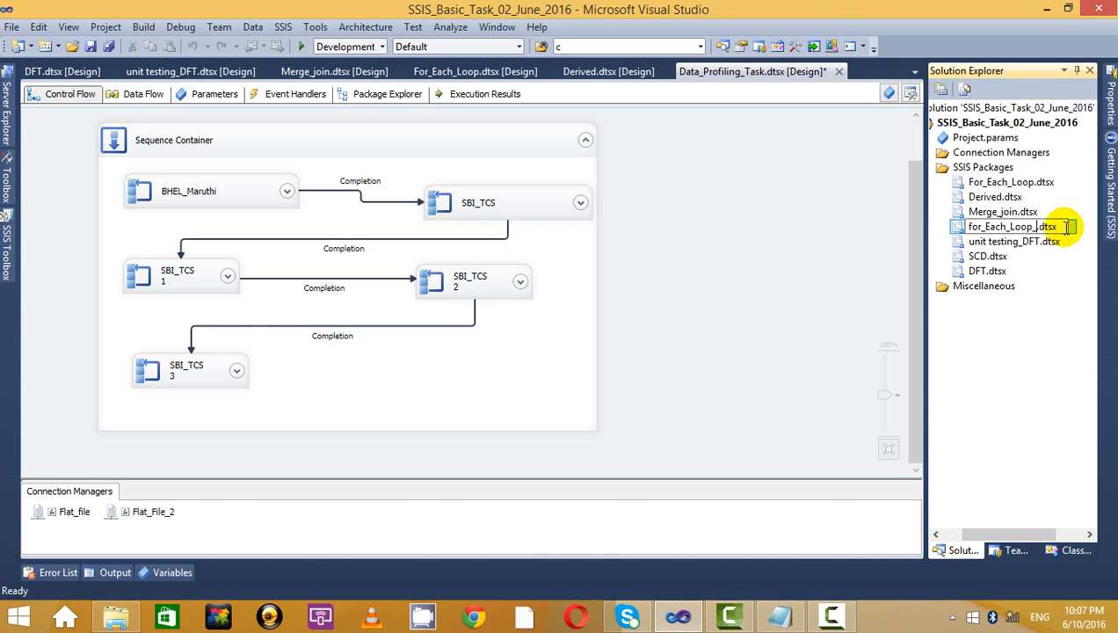
pyautogui.write('iner')
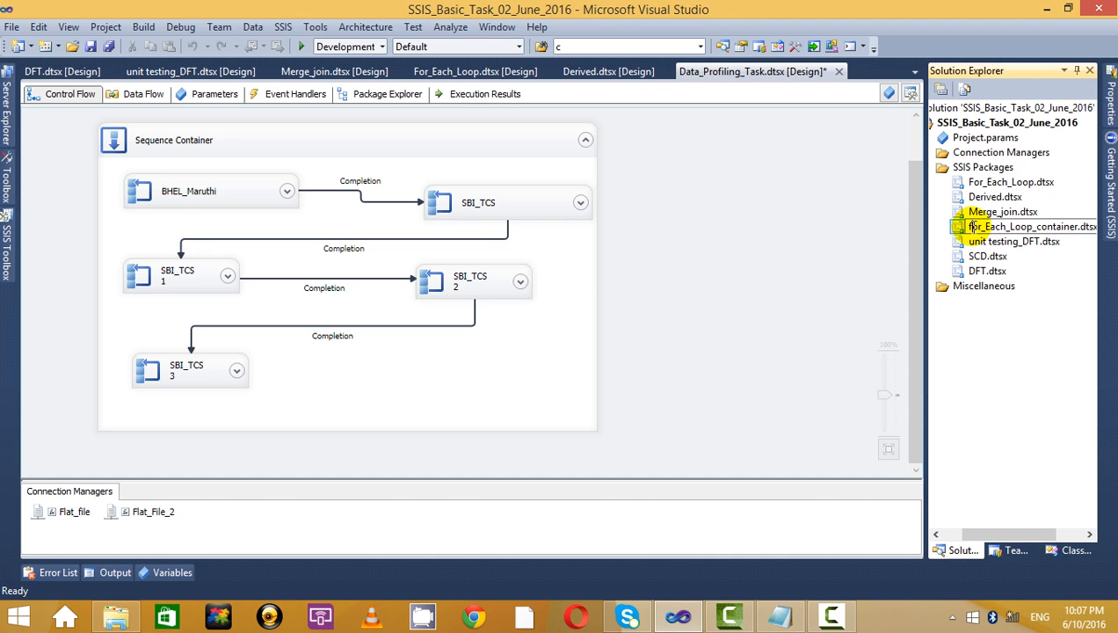
pyautogui.press('Return')
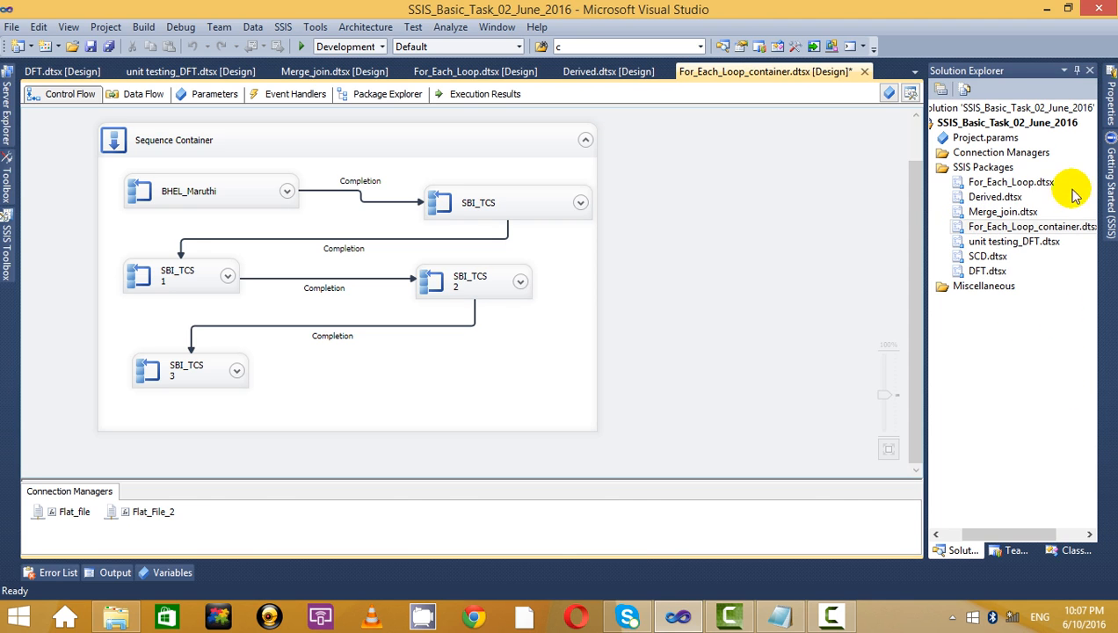
# Expand the SBI_TCS 1 loop container, review its Collection folder and file settings in the Foreach Loop Editor, and collapse it again.
pyautogui.click(475, 204)
pyautogui.click(202, 276)
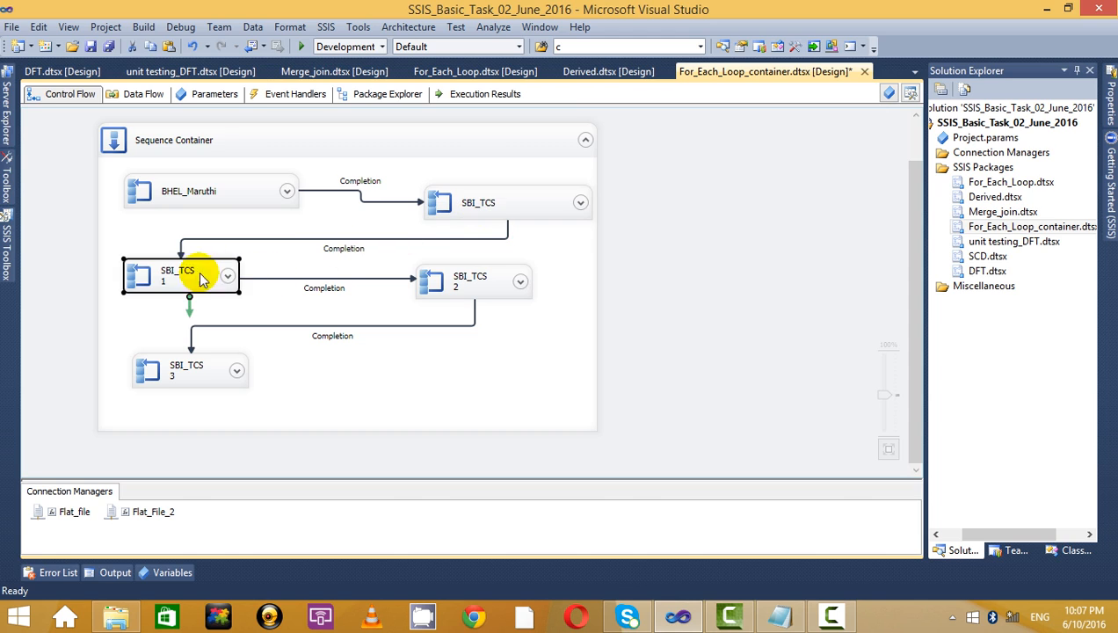
pyautogui.click(453, 280)
pyautogui.click(218, 278)
pyautogui.click(228, 275)
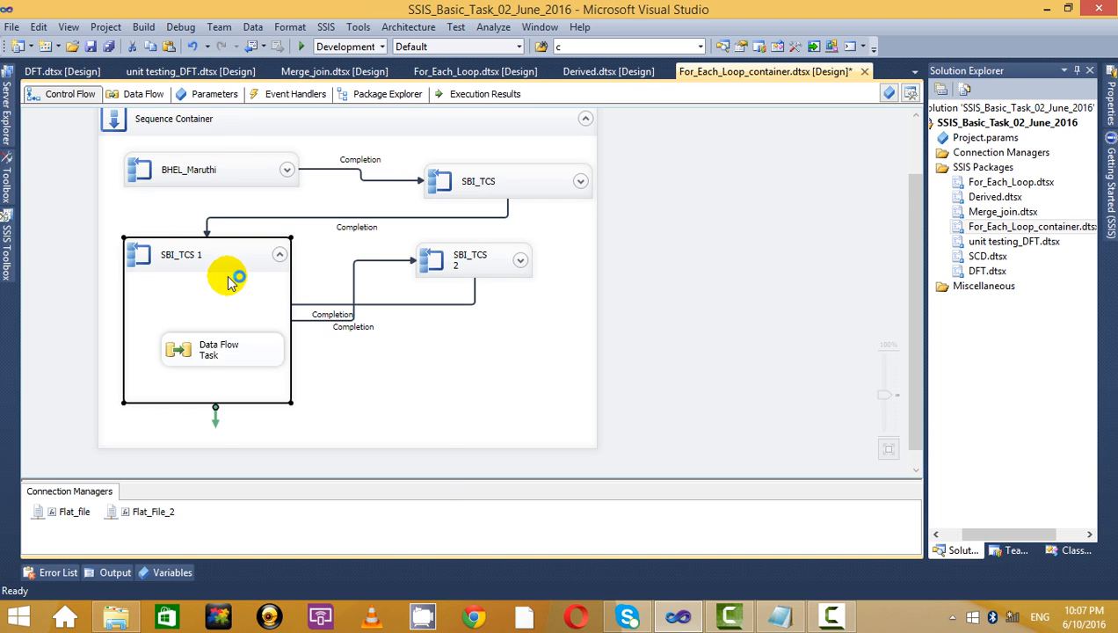
pyautogui.rightClick(210, 261)
pyautogui.click(171, 217)
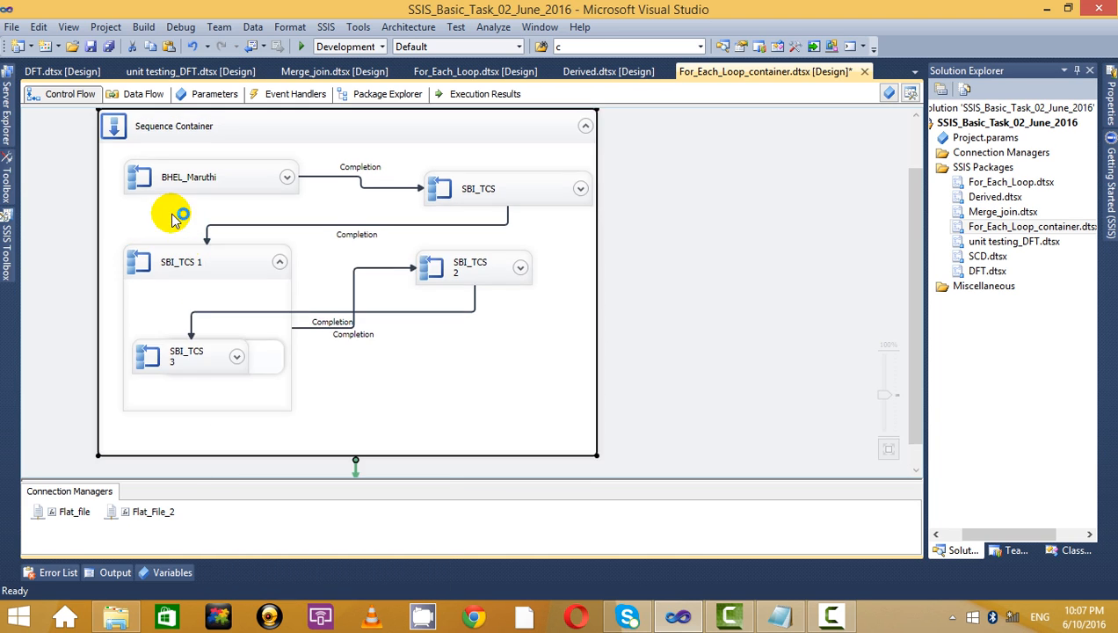
pyautogui.rightClick(194, 256)
pyautogui.click(236, 255)
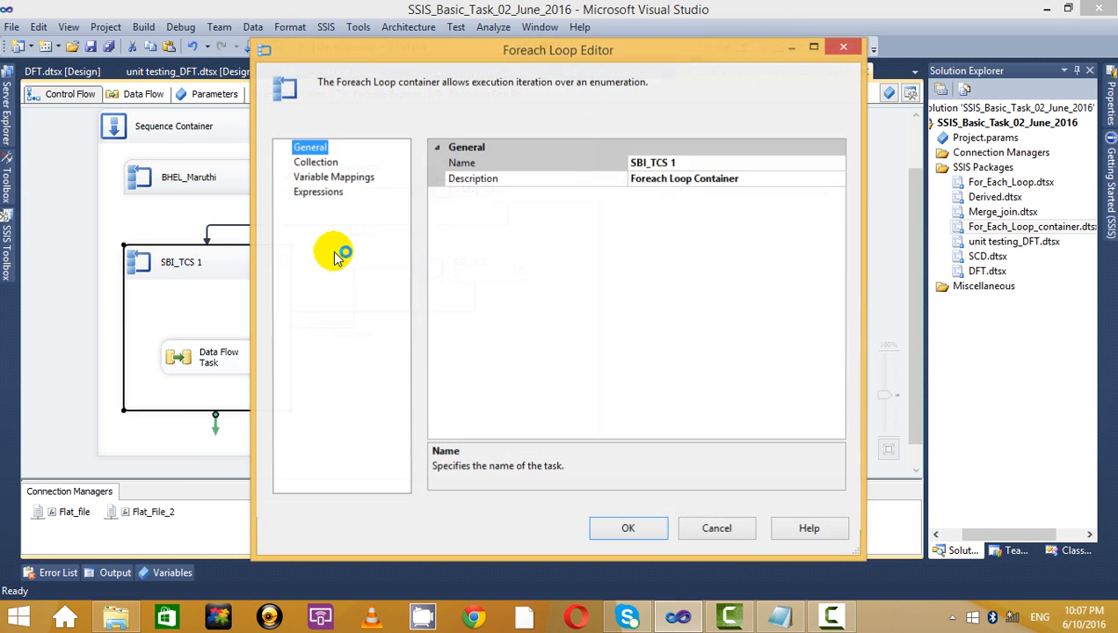
pyautogui.click(316, 161)
pyautogui.click(630, 296)
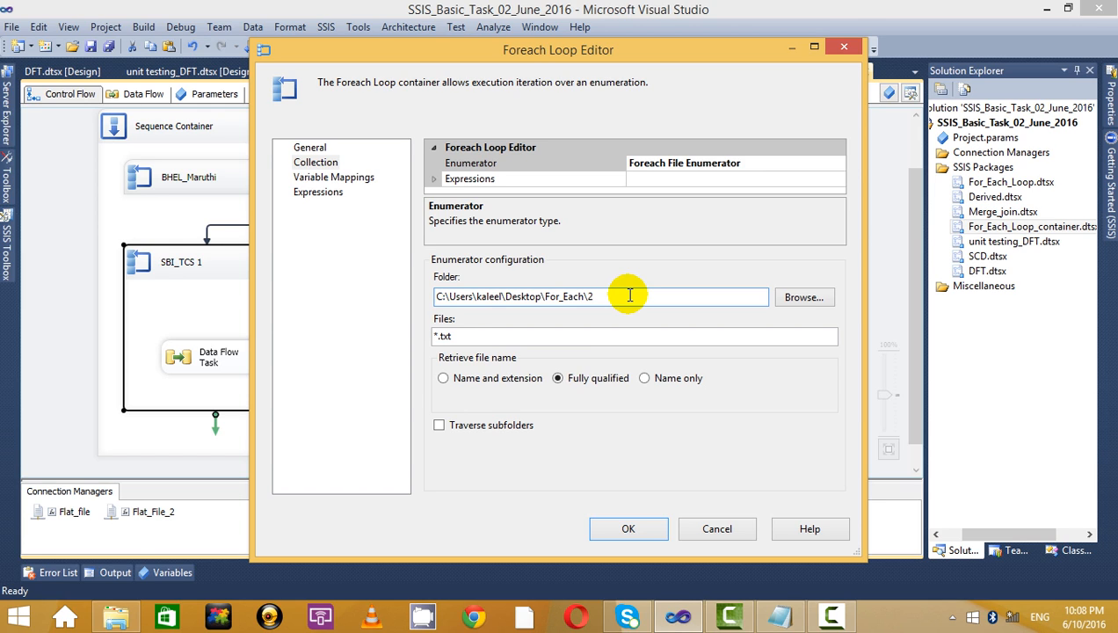
pyautogui.click(845, 48)
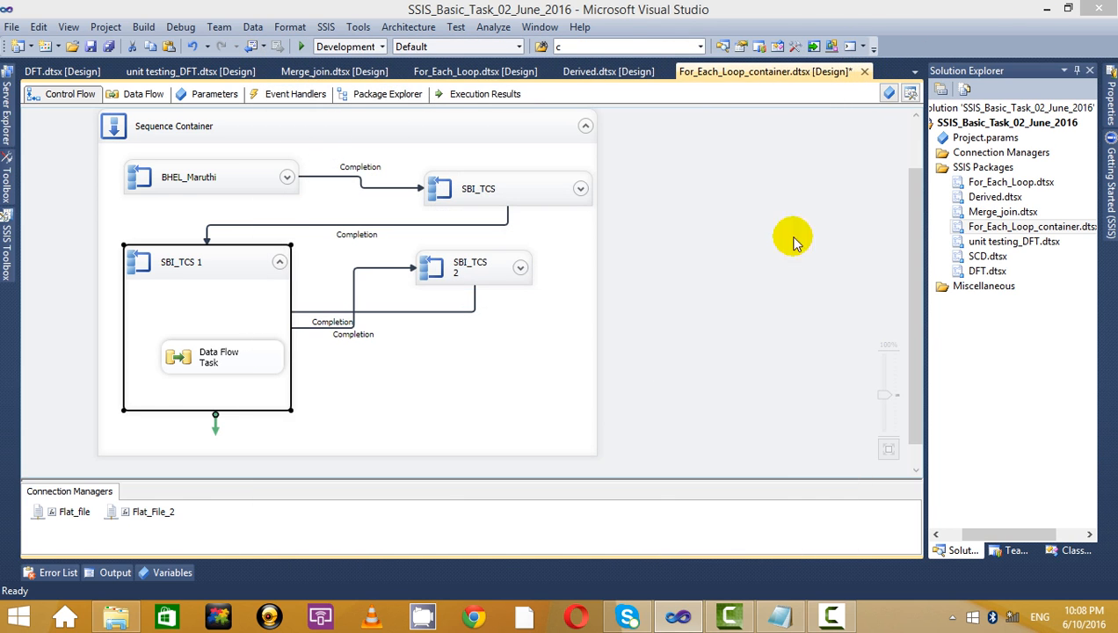
pyautogui.click(262, 269)
pyautogui.click(279, 261)
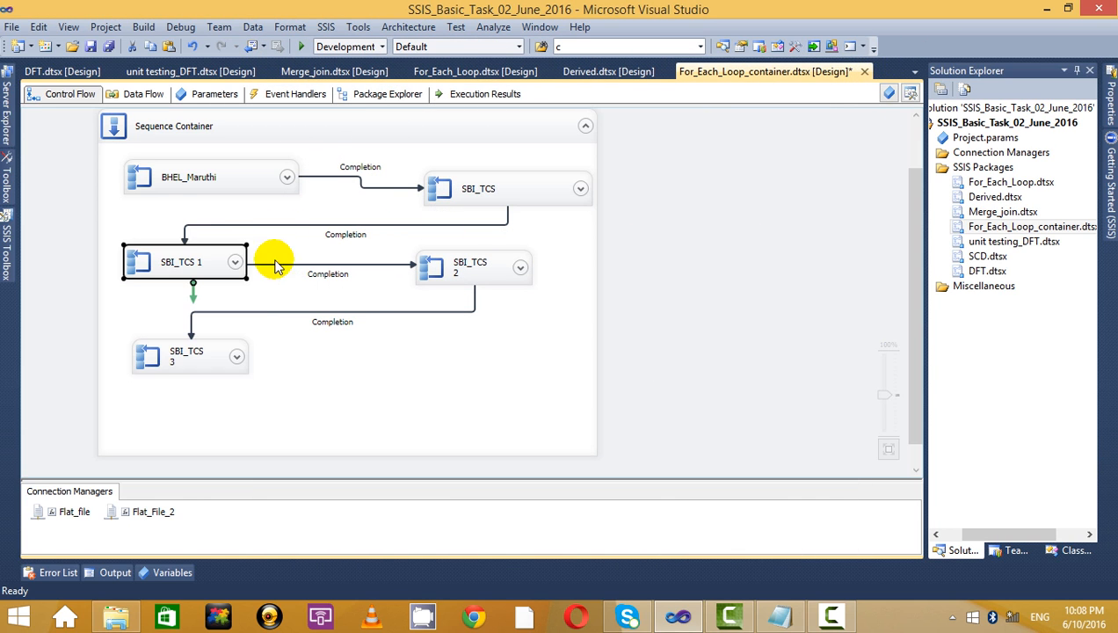
pyautogui.click(220, 523)
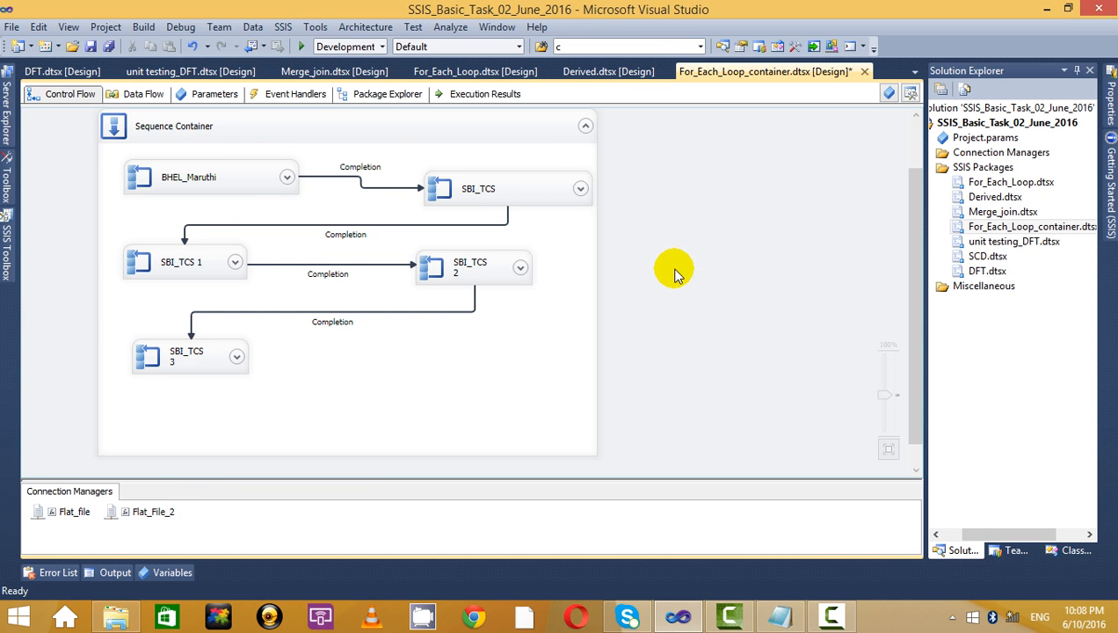
pyautogui.click(508, 269)
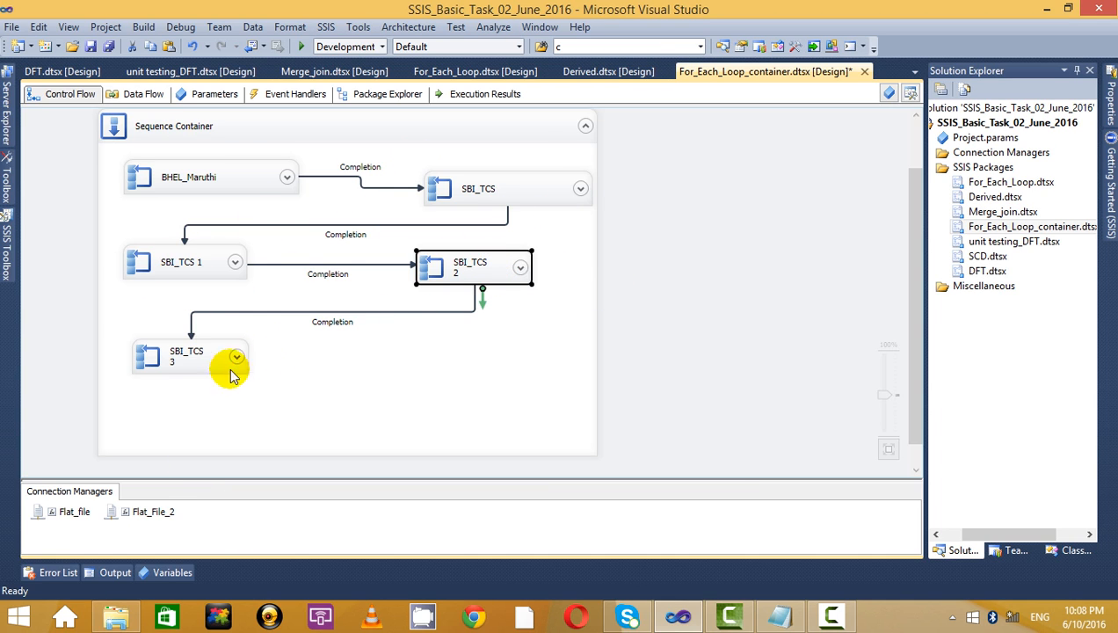
pyautogui.click(208, 261)
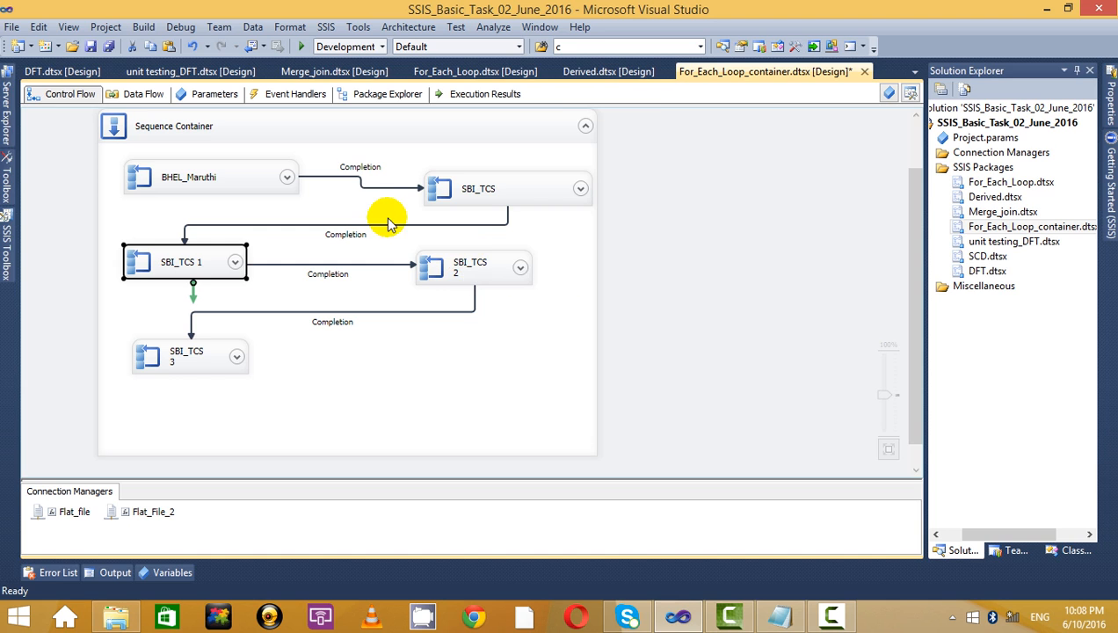
pyautogui.click(659, 303)
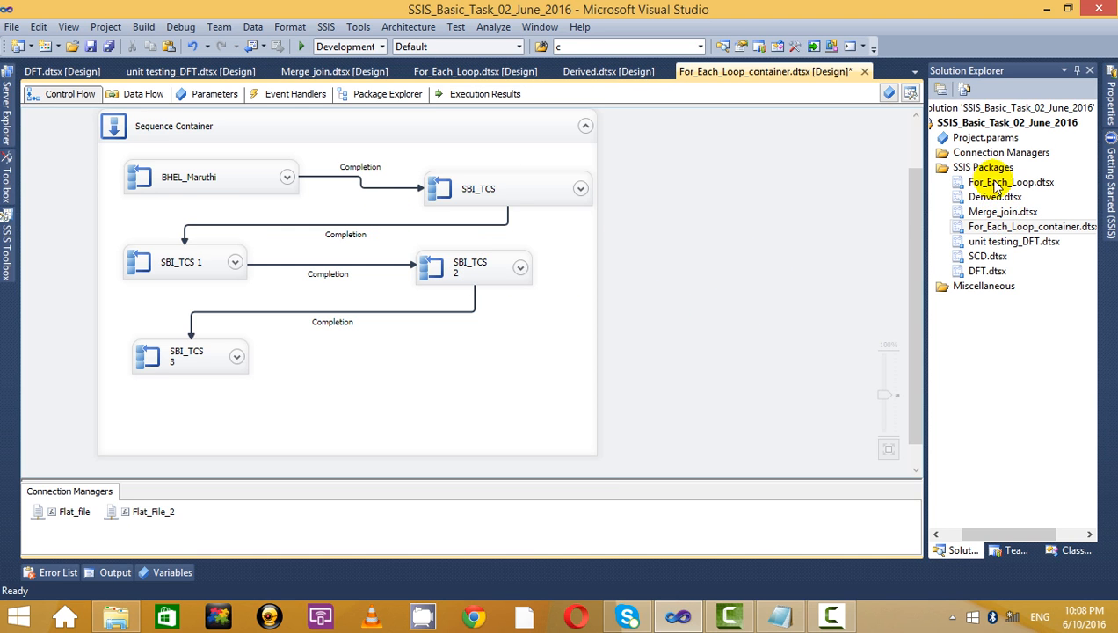
# Switch to Notepad and copy the ">>Data Profiling task." line to below the "Few of the Transformations.(SCD)" note.
pyautogui.click(779, 616)
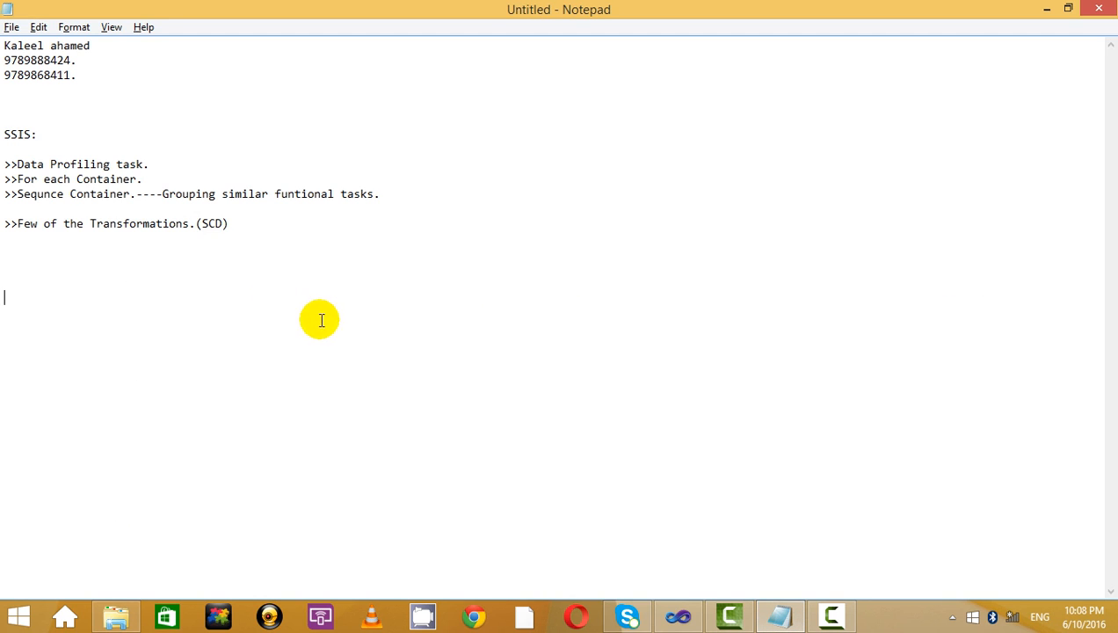
pyautogui.moveTo(150, 164); pyautogui.dragTo(5, 150)
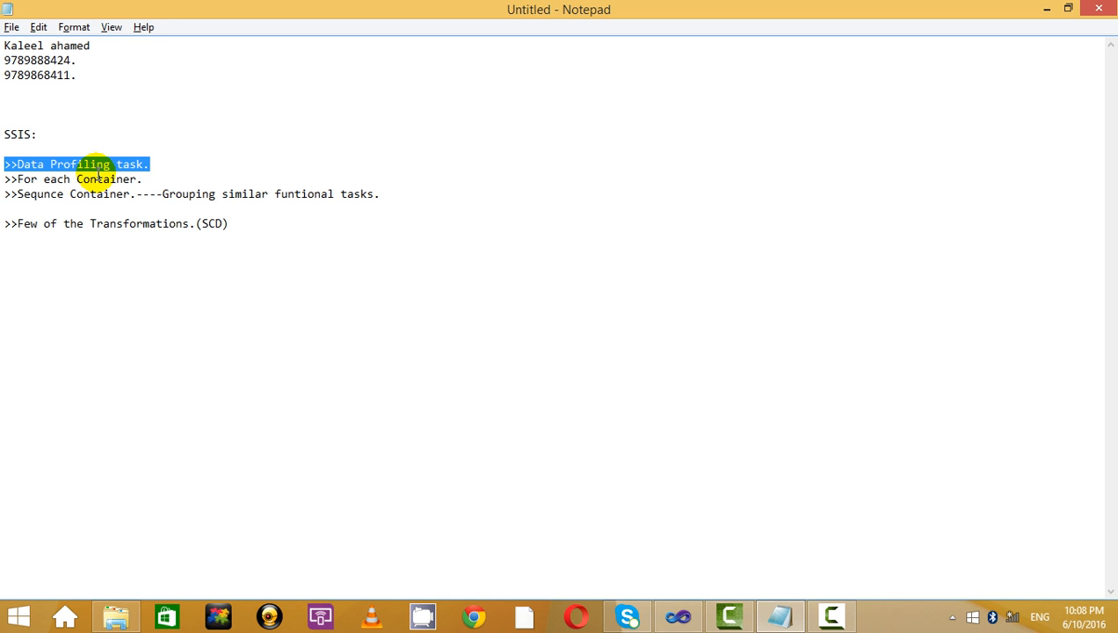
pyautogui.hotkey('ctrl', 'c')
pyautogui.click(280, 238)
pyautogui.press('Return')
pyautogui.press('Return')
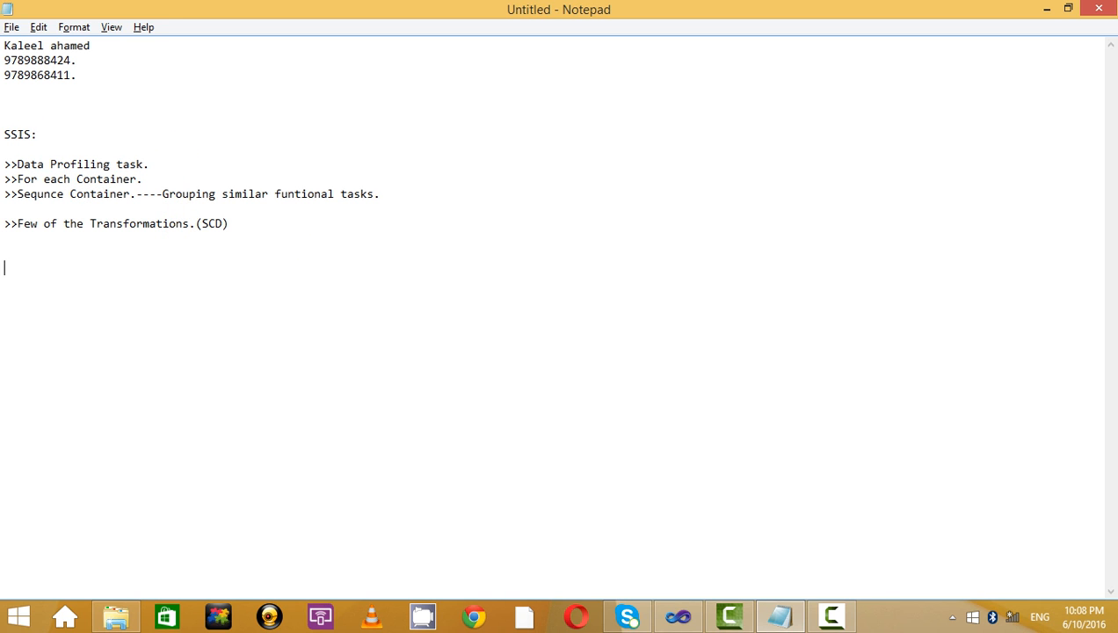
pyautogui.hotkey('ctrl', 'v')
pyautogui.moveTo(176, 285); pyautogui.dragTo(12, 267)
pyautogui.click(106, 298)
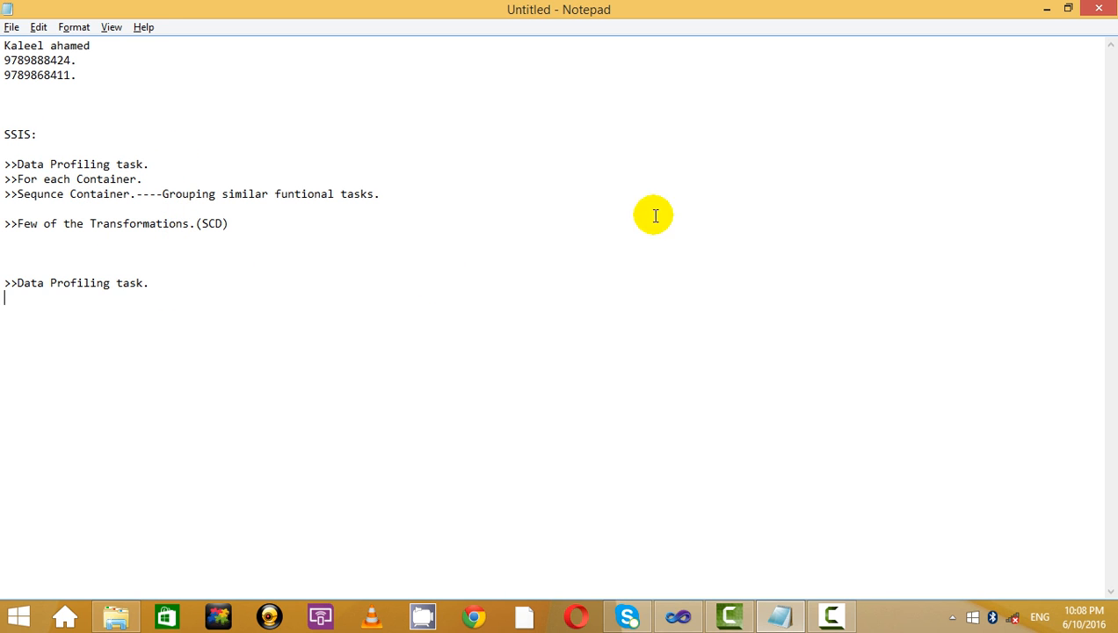
# Switch to Visual Studio, add a new SSIS package to the project, and rename it as Data_Profiling_Task.dtsx.
pyautogui.hotkey('alt', 'Tab')
pyautogui.rightClick(984, 167)
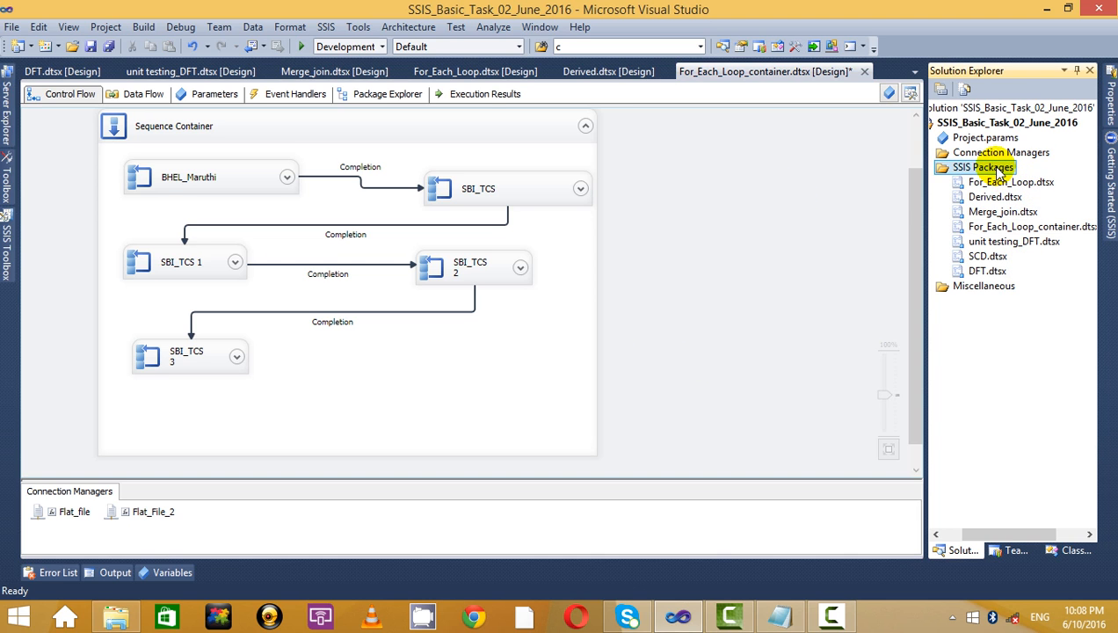
pyautogui.click(856, 180)
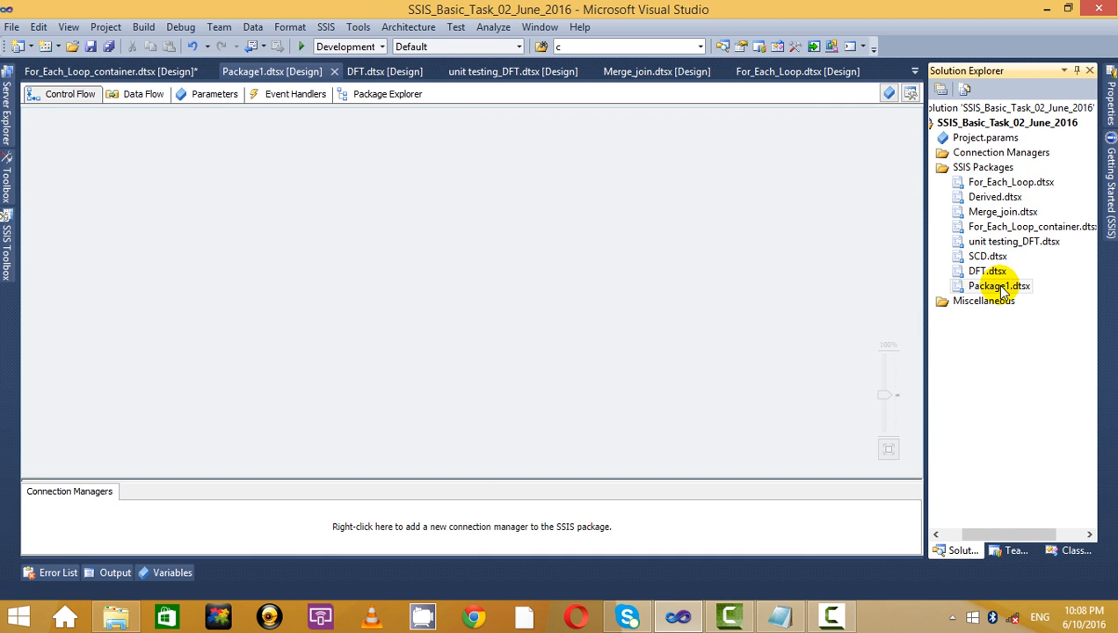
pyautogui.rightClick(999, 287)
pyautogui.click(830, 491)
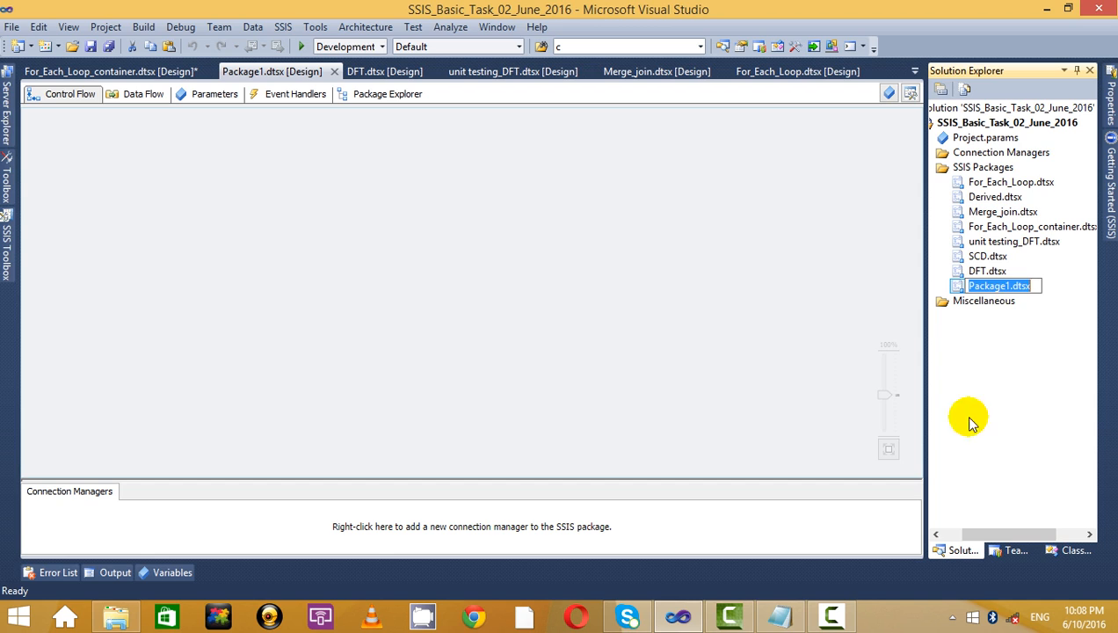
pyautogui.click(1010, 285)
pyautogui.moveTo(1011, 285); pyautogui.dragTo(907, 285)
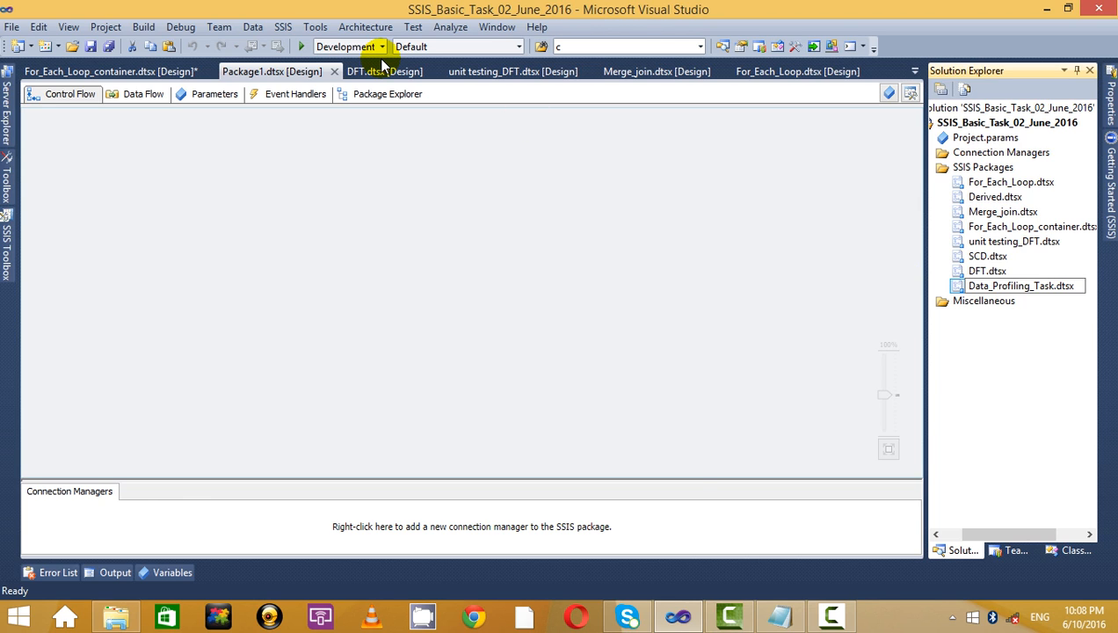
pyautogui.click(833, 615)
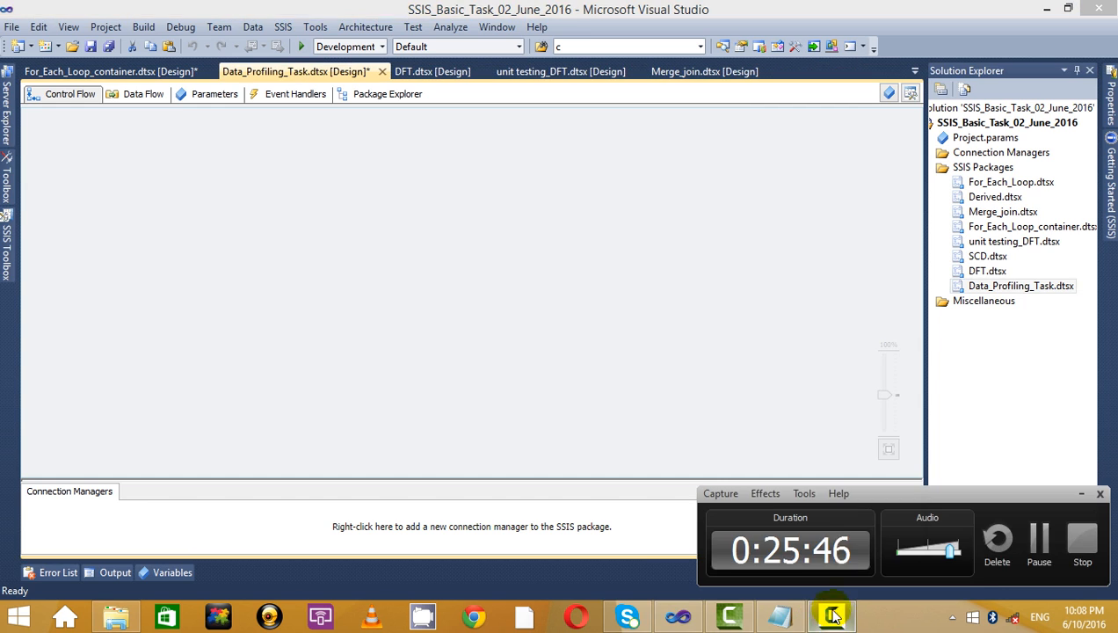
pyautogui.click(1039, 549)
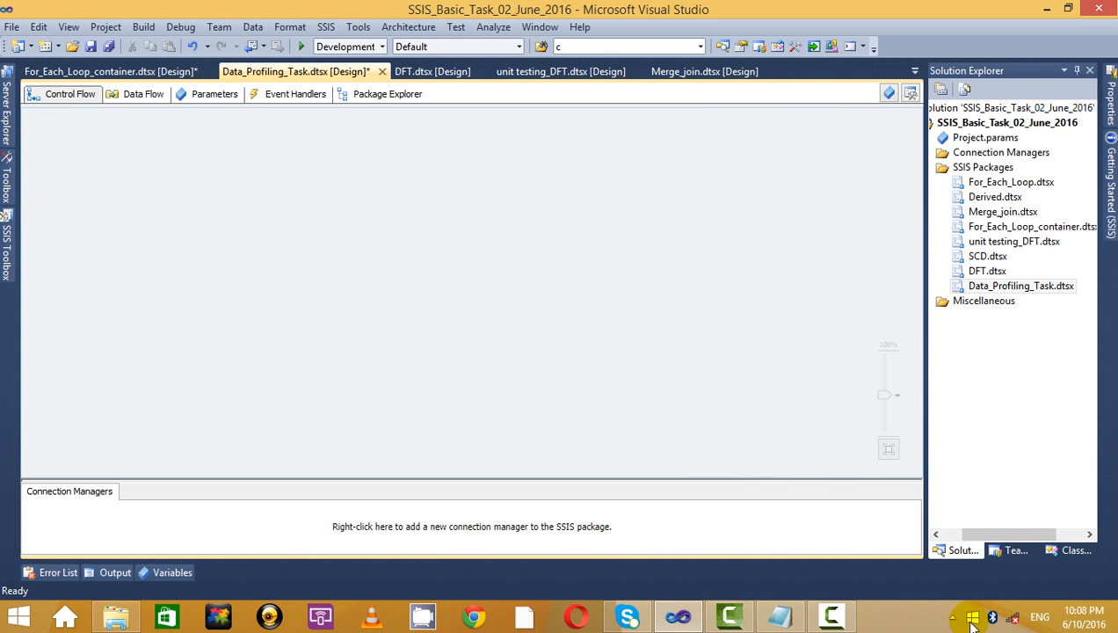
pyautogui.click(971, 622)
pyautogui.click(1087, 494)
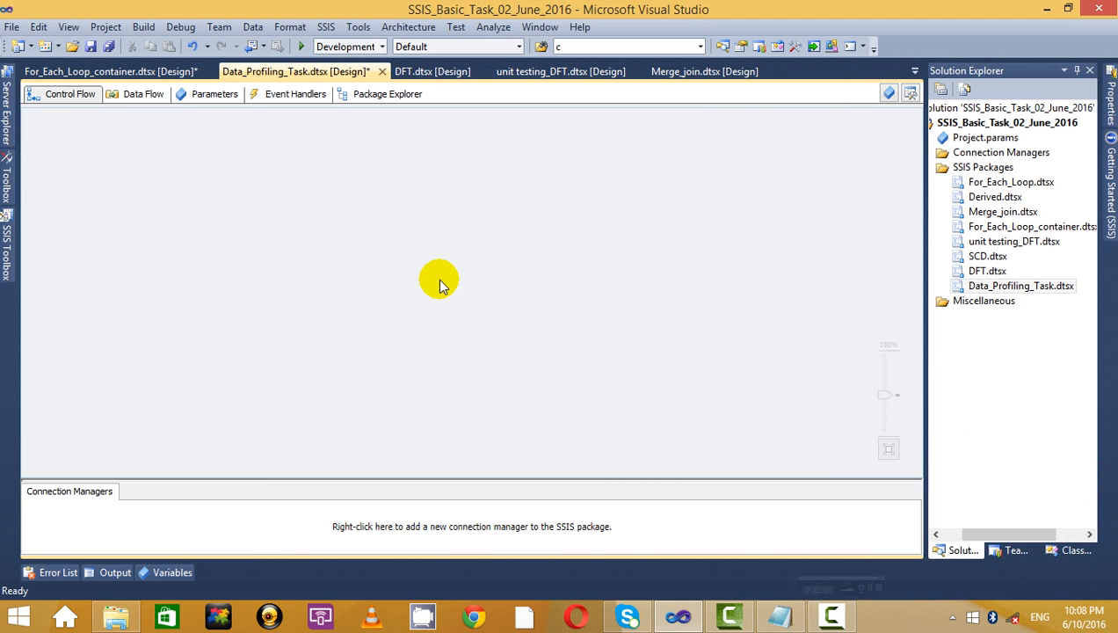
# Look over the available control flow tasks in the SSIS Toolbox for the empty Data_Profiling_Task package.
pyautogui.click(6, 246)
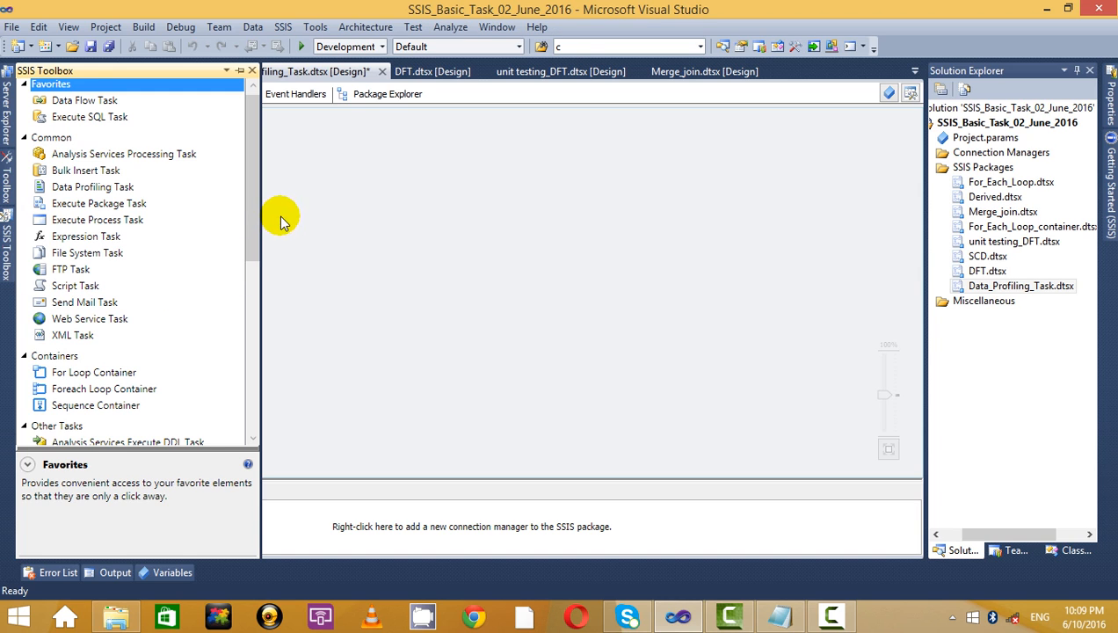
pyautogui.click(91, 100)
pyautogui.click(483, 233)
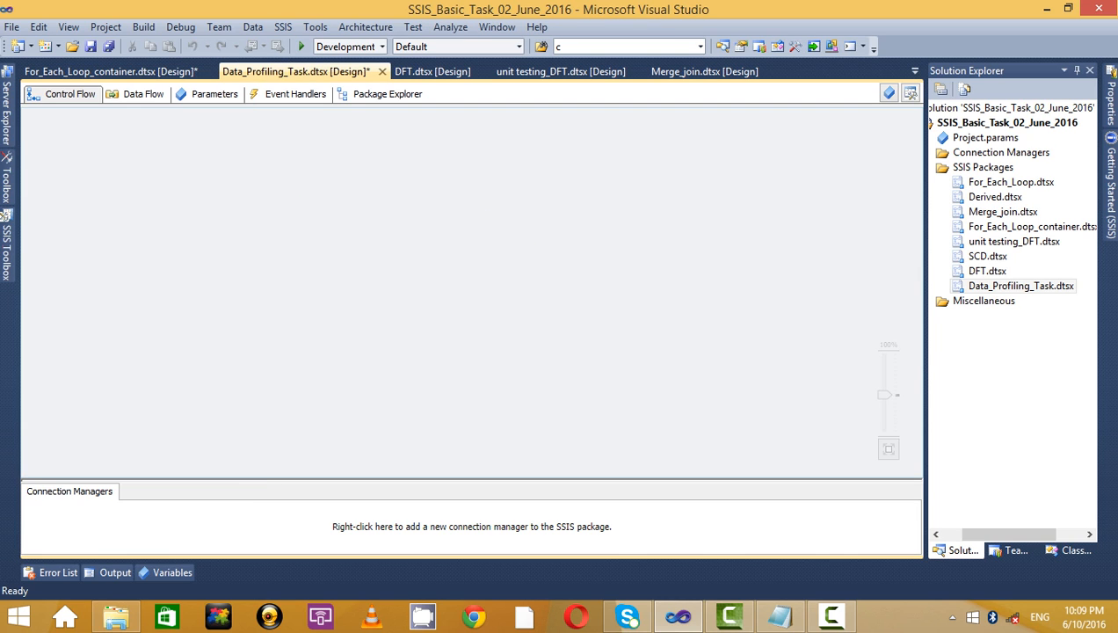
pyautogui.click(1001, 300)
pyautogui.click(975, 286)
pyautogui.click(562, 216)
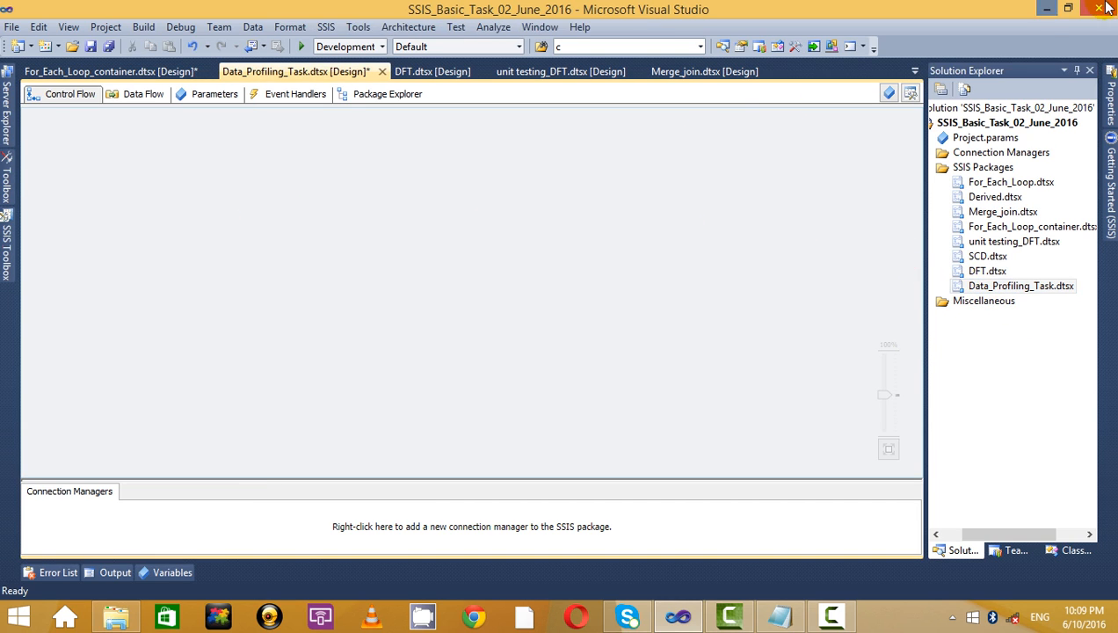
# Switch to Notepad and review the copied ">>Data Profiling task." line.
pyautogui.hotkey('alt', 'Tab')
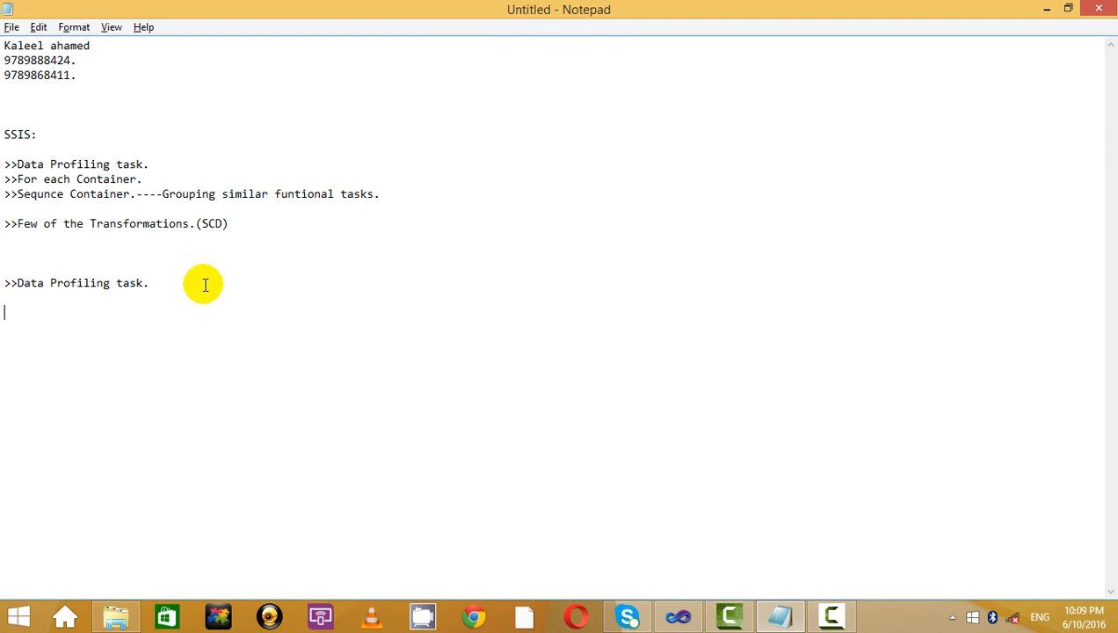
pyautogui.moveTo(206, 285); pyautogui.dragTo(3, 283)
pyautogui.click(330, 330)
# Switch to Visual Studio, add a Data Profiling Task to the Data_Profiling_Task package's control flow, and take a first look at its editor.
pyautogui.hotkey('alt', 'Tab')
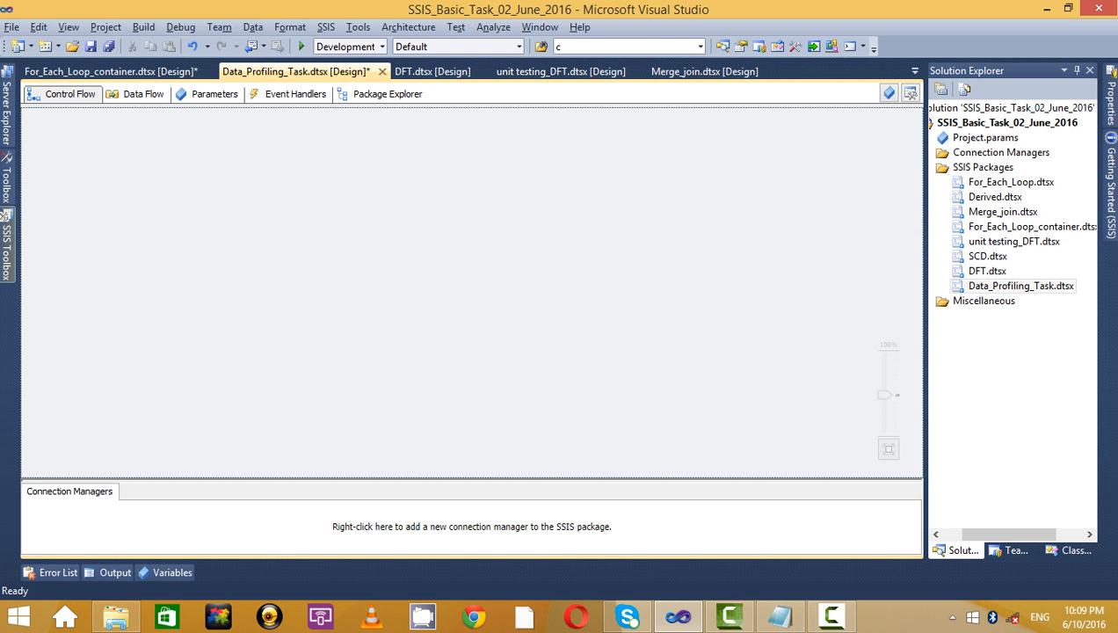
pyautogui.click(6, 244)
pyautogui.click(72, 115)
pyautogui.click(92, 102)
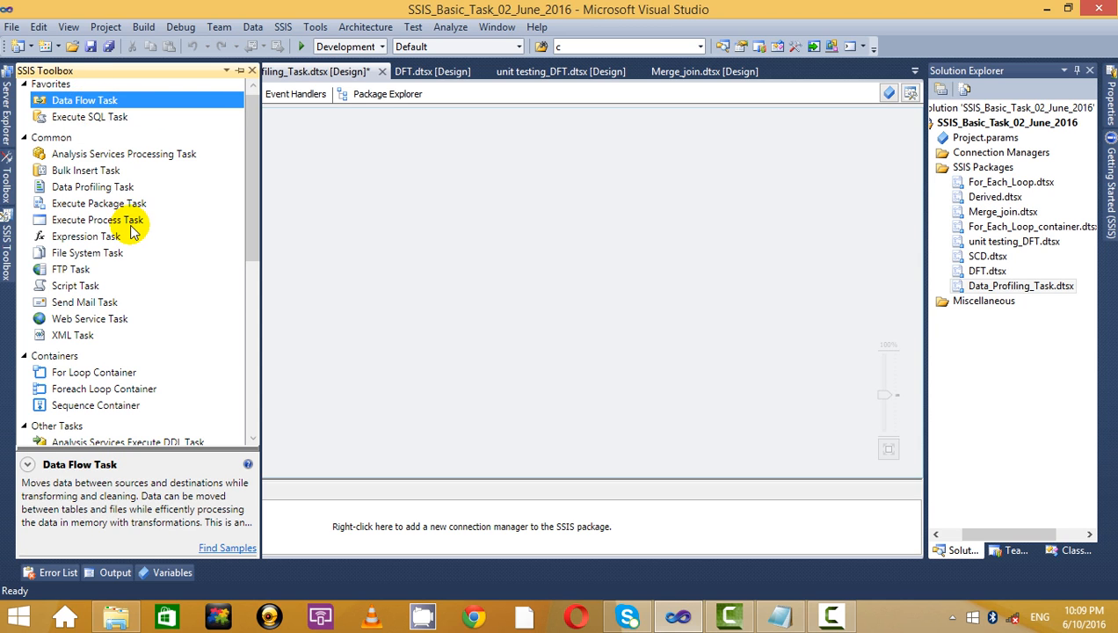
pyautogui.click(88, 187)
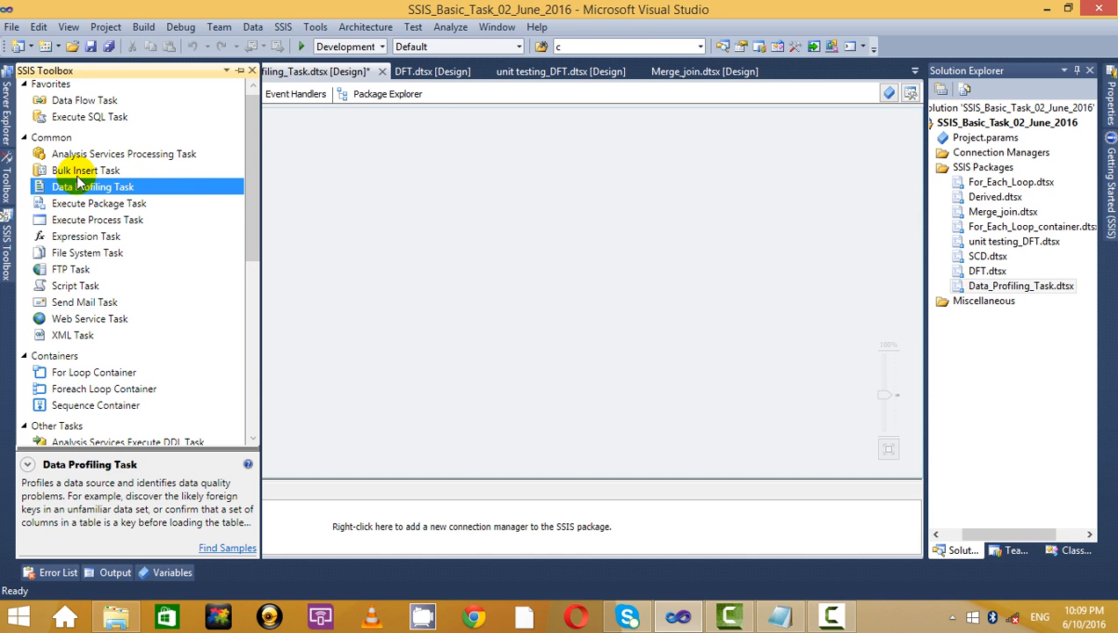
pyautogui.moveTo(80, 184); pyautogui.dragTo(468, 214)
pyautogui.moveTo(533, 248); pyautogui.dragTo(379, 242)
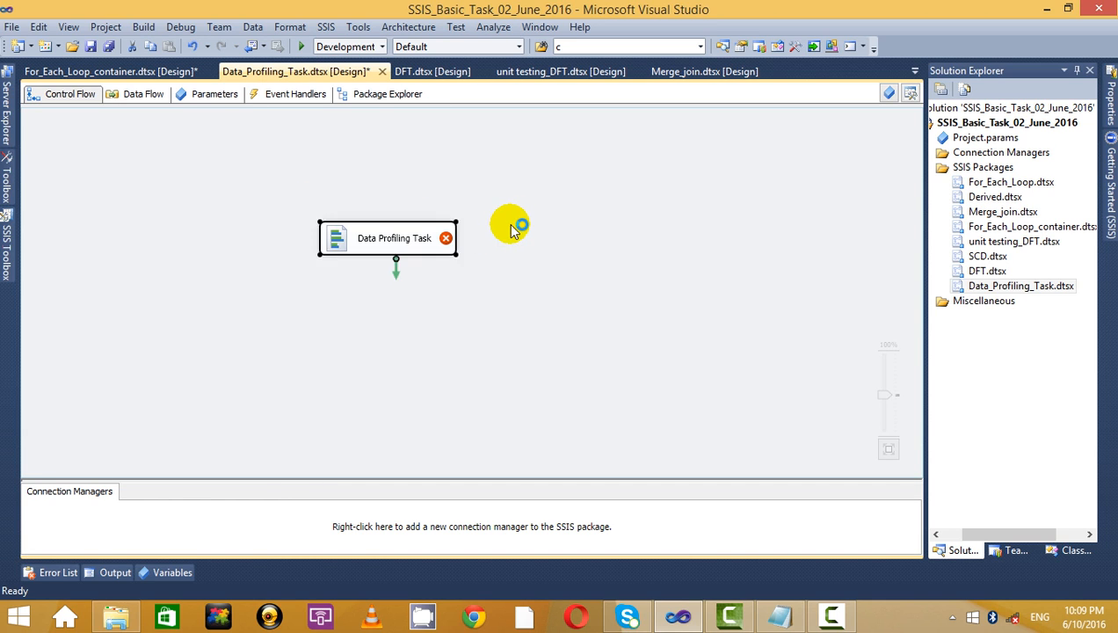
pyautogui.click(499, 265)
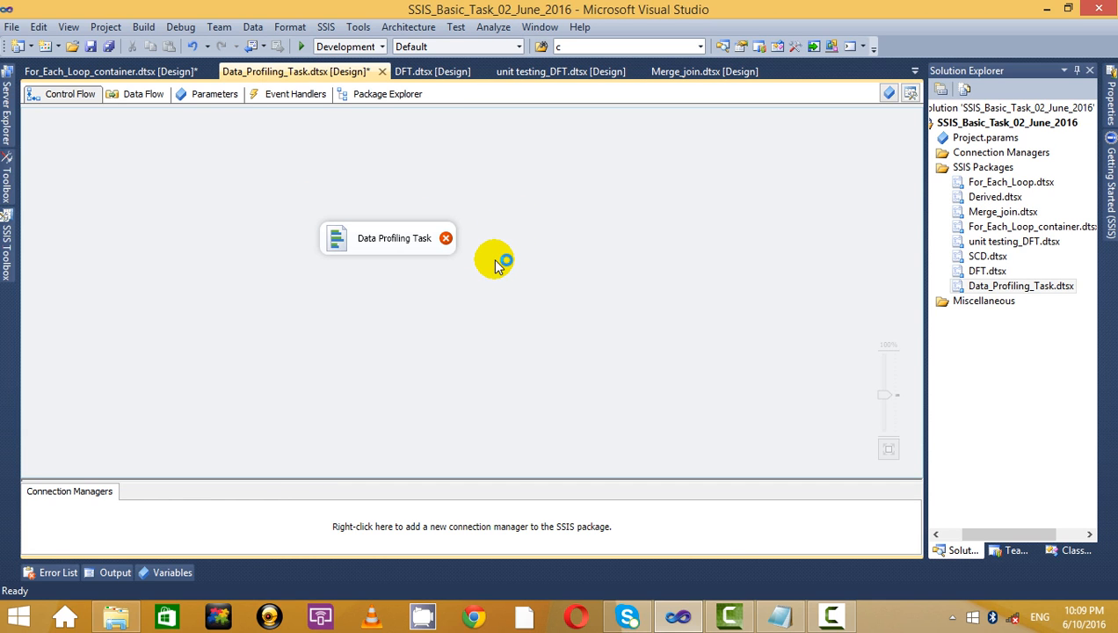
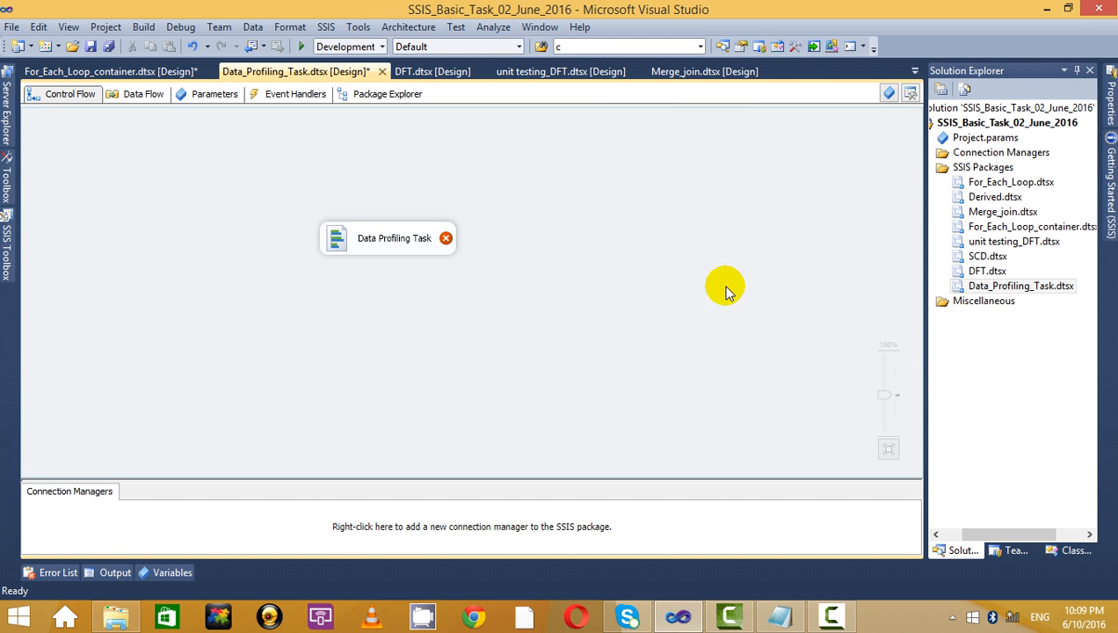
pyautogui.click(417, 230)
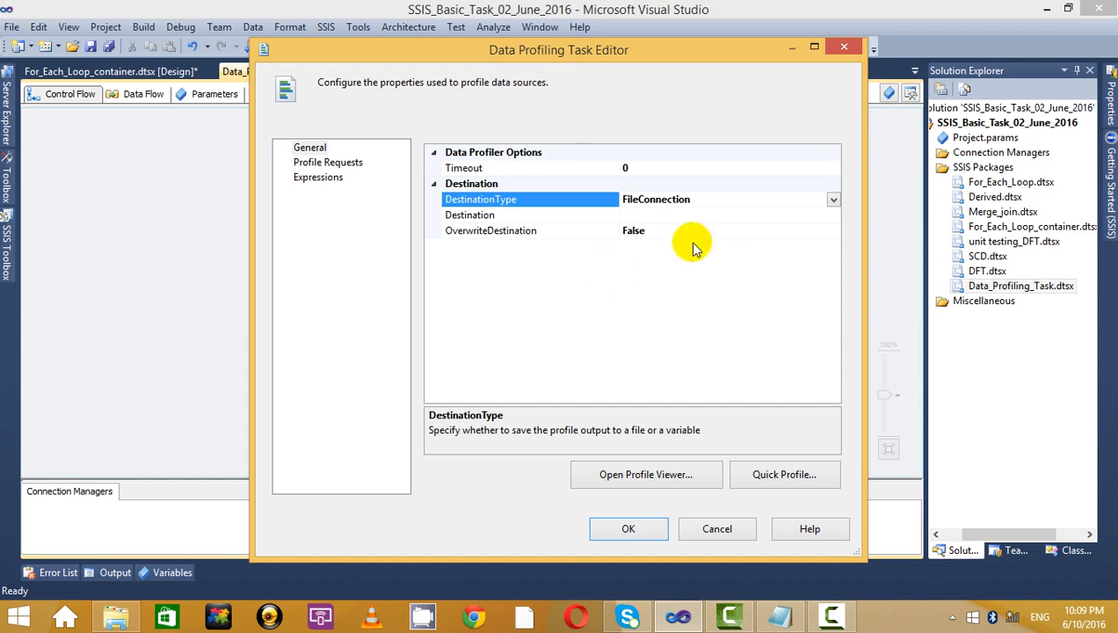
pyautogui.press('Escape')
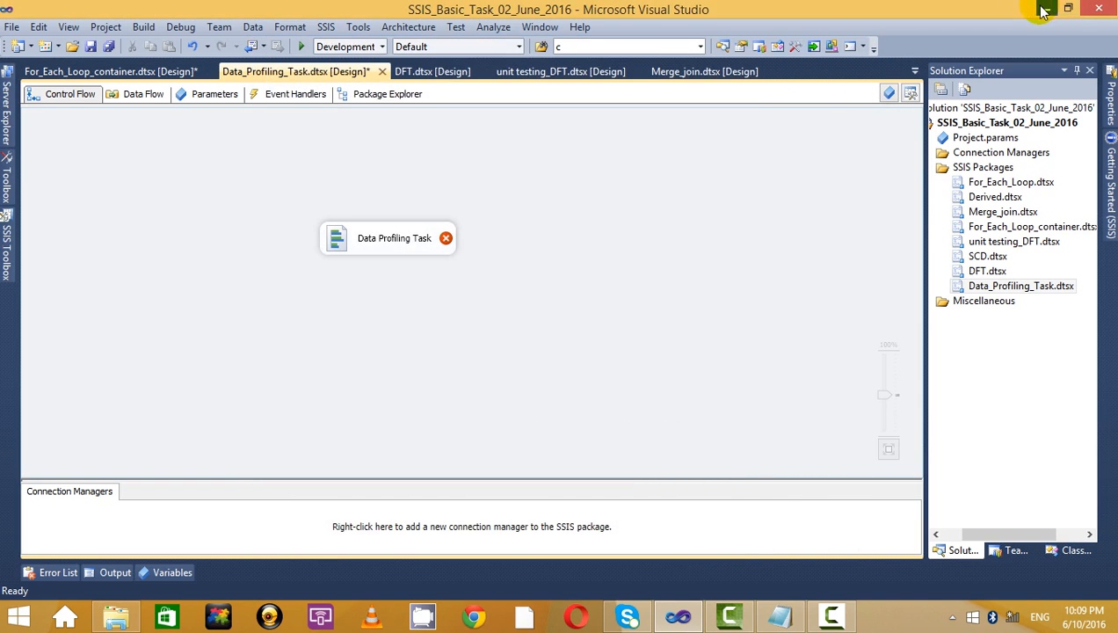
# Switch to File Explorer and look over the text files in subfolder 1 of the For_Each folder.
pyautogui.click(1046, 9)
pyautogui.click(1038, 10)
pyautogui.rightClick(1073, 227)
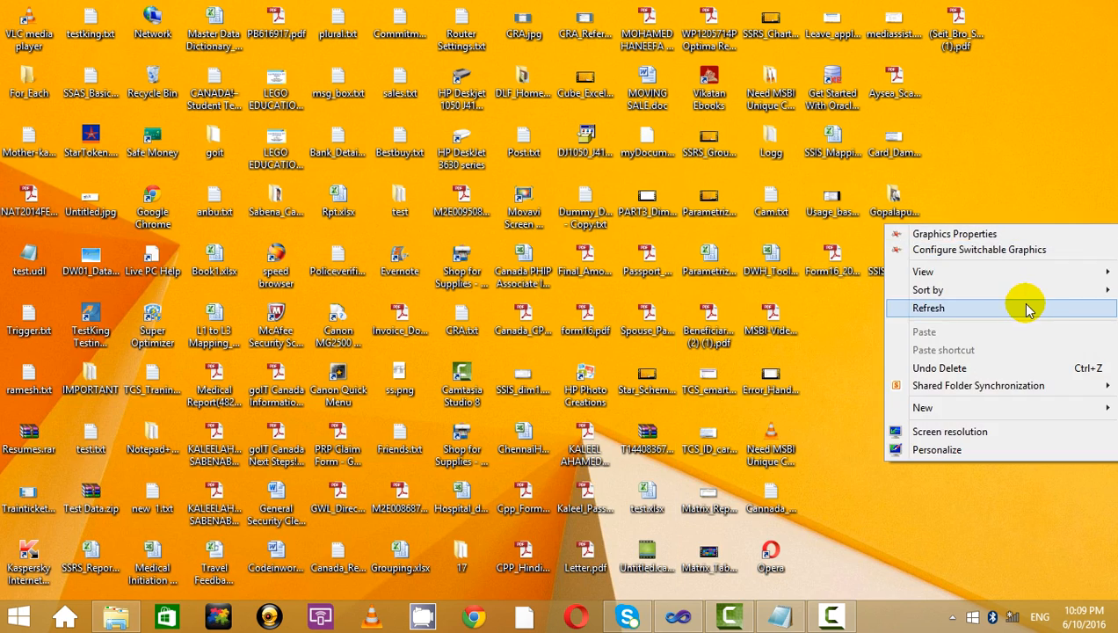
pyautogui.click(1022, 304)
pyautogui.click(123, 620)
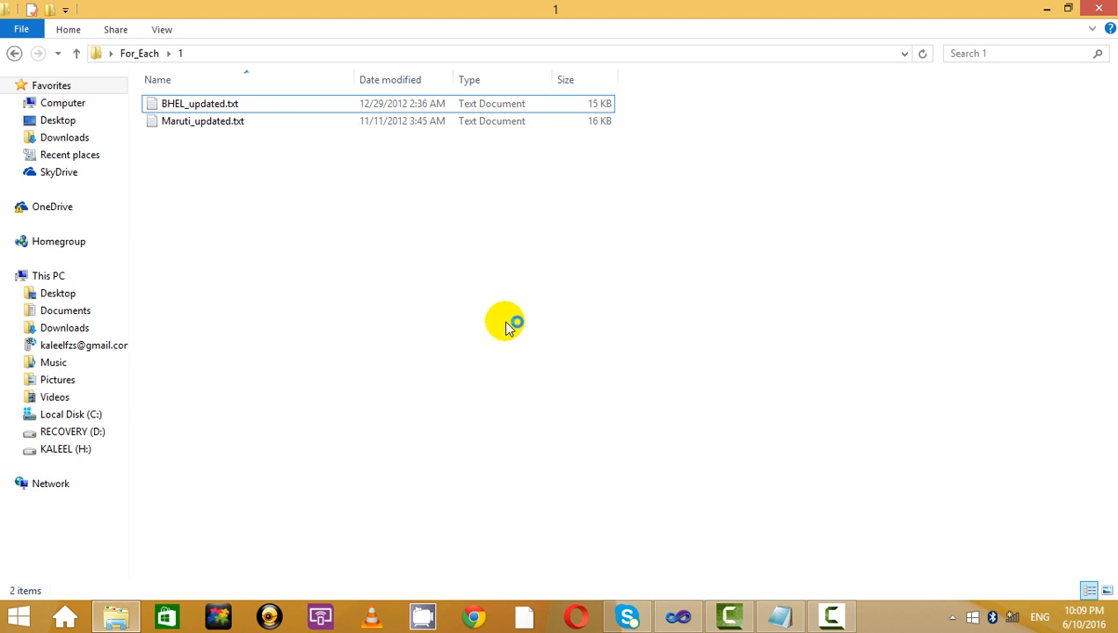
pyautogui.click(15, 55)
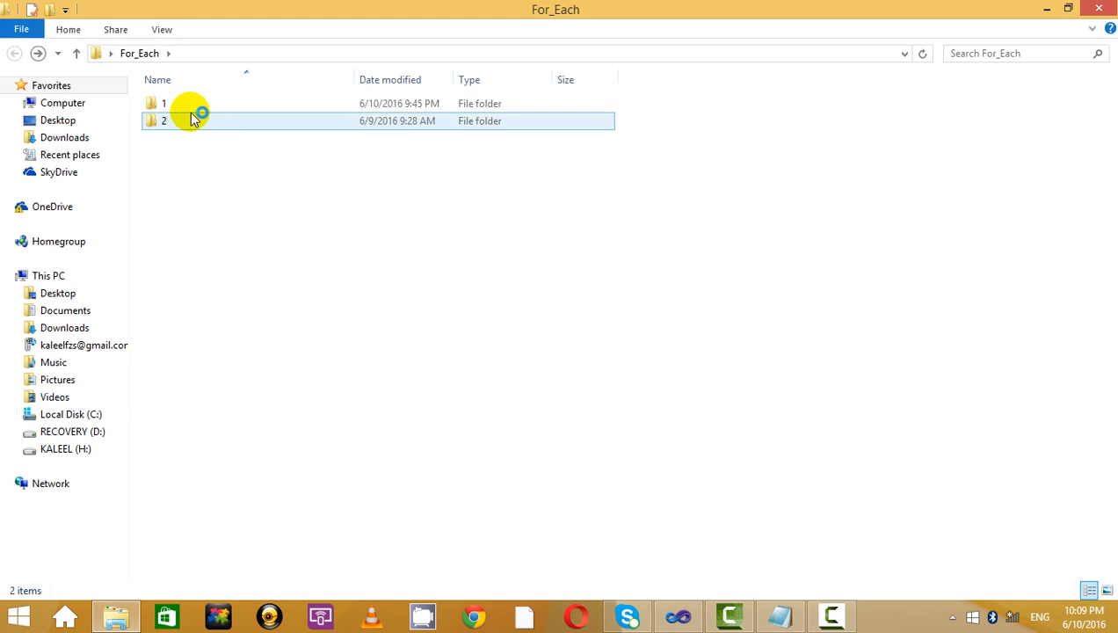
pyautogui.doubleClick(190, 104)
pyautogui.click(14, 54)
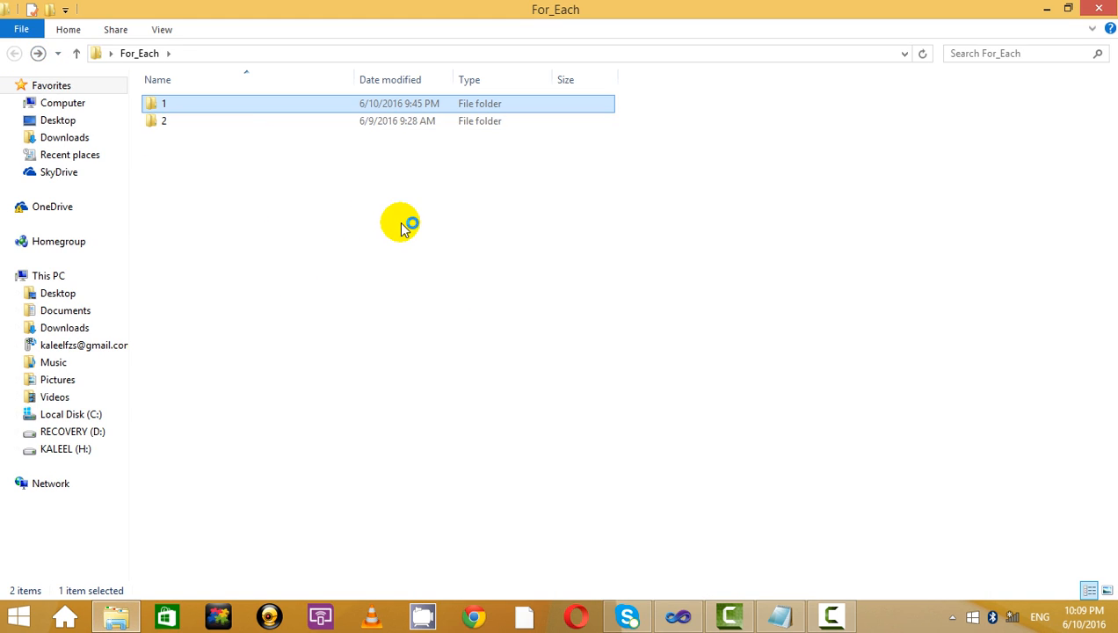
pyautogui.click(399, 224)
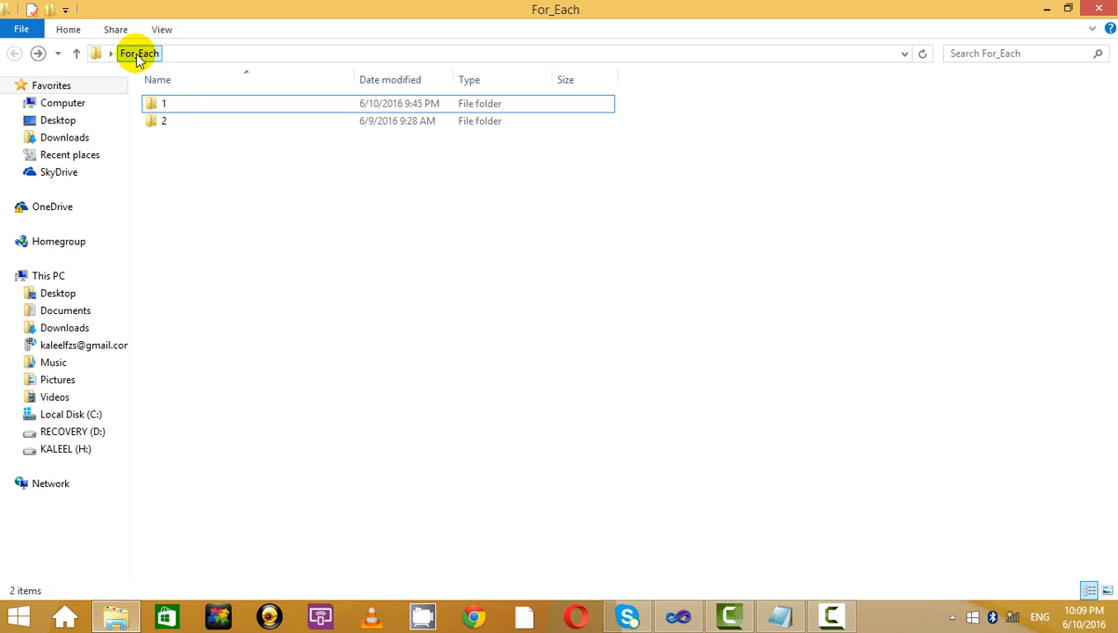
pyautogui.doubleClick(217, 106)
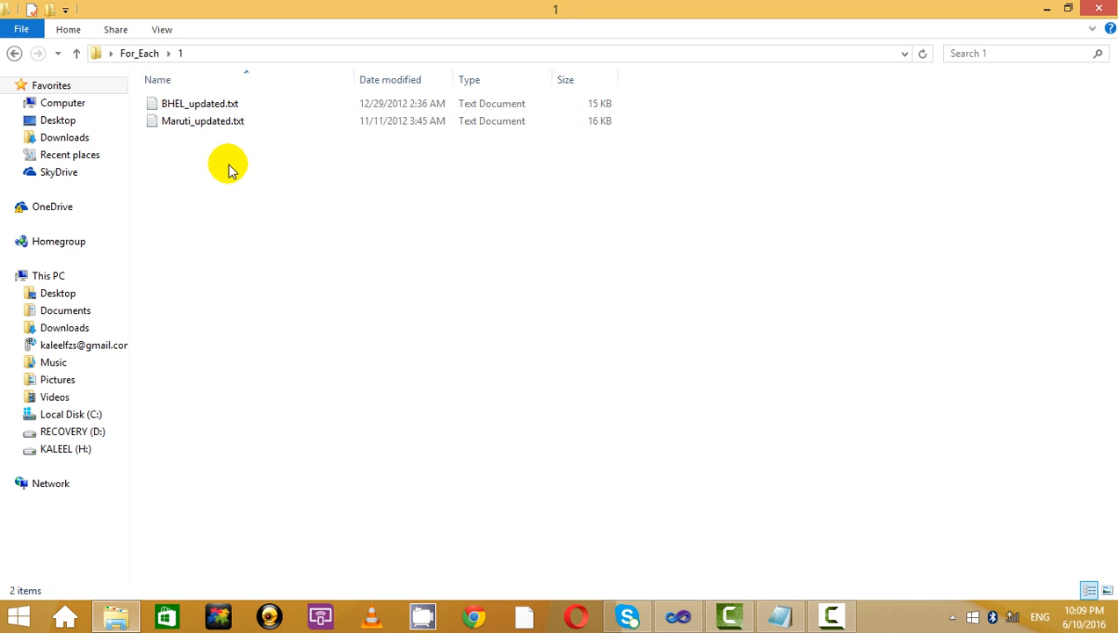
# Switch to Visual Studio and create a new file connection with usage type Create file as the Data Profiling Task's destination.
pyautogui.click(679, 618)
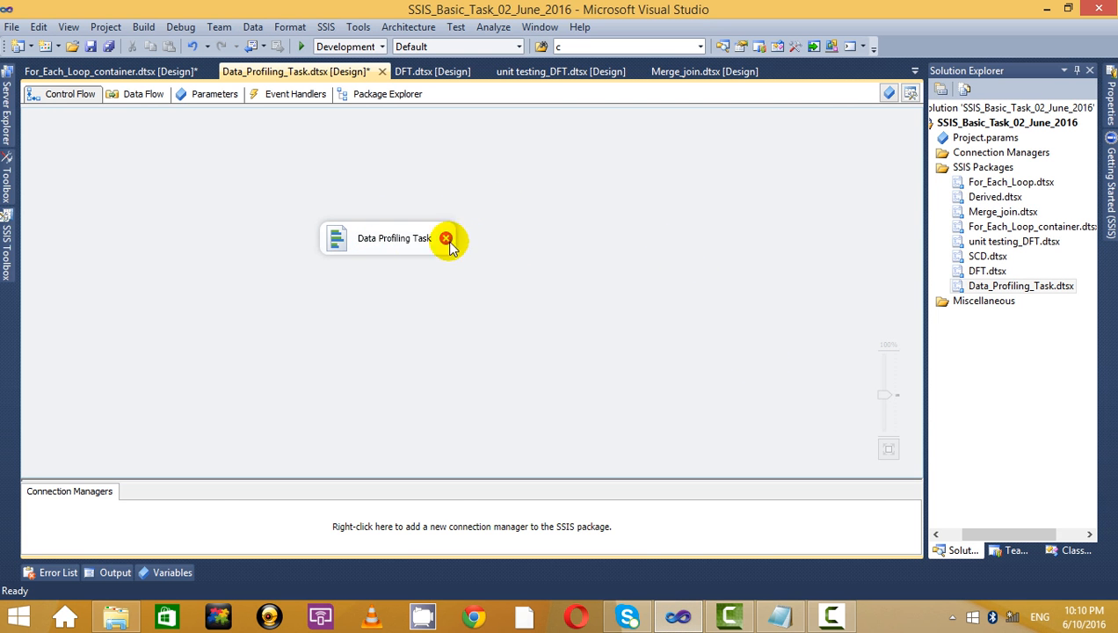
pyautogui.rightClick(398, 239)
pyautogui.click(544, 247)
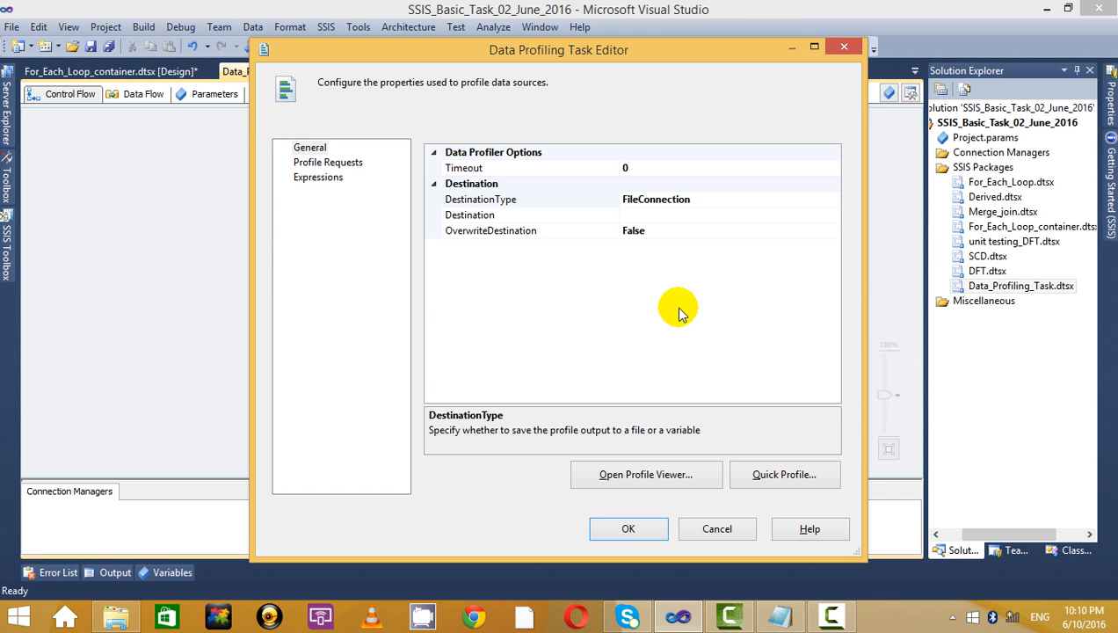
pyautogui.click(729, 199)
pyautogui.click(832, 215)
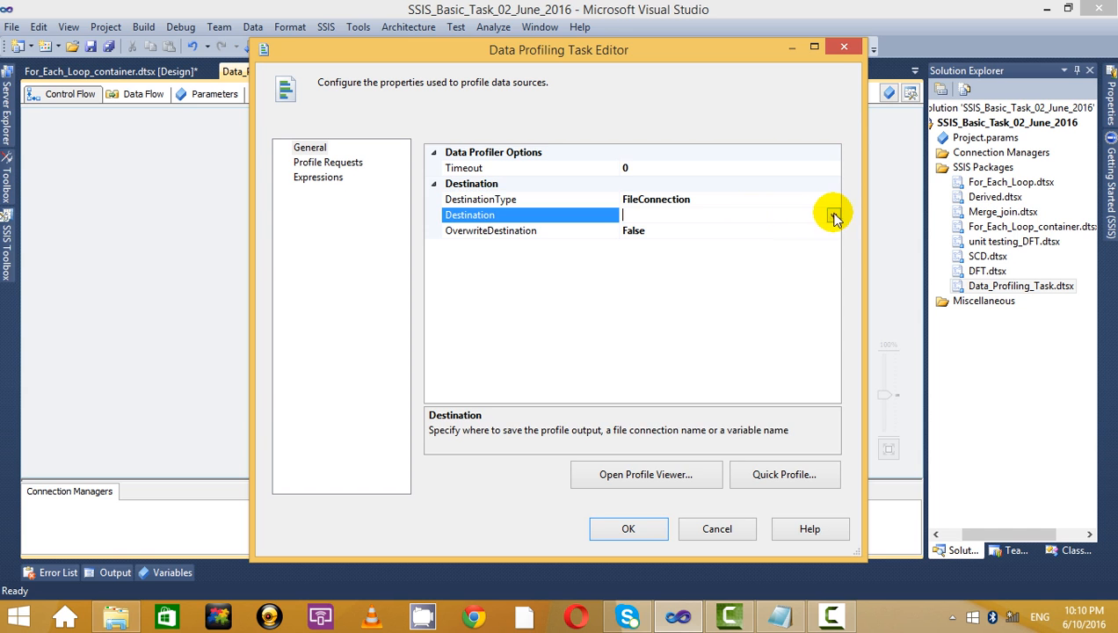
pyautogui.click(832, 214)
pyautogui.click(728, 234)
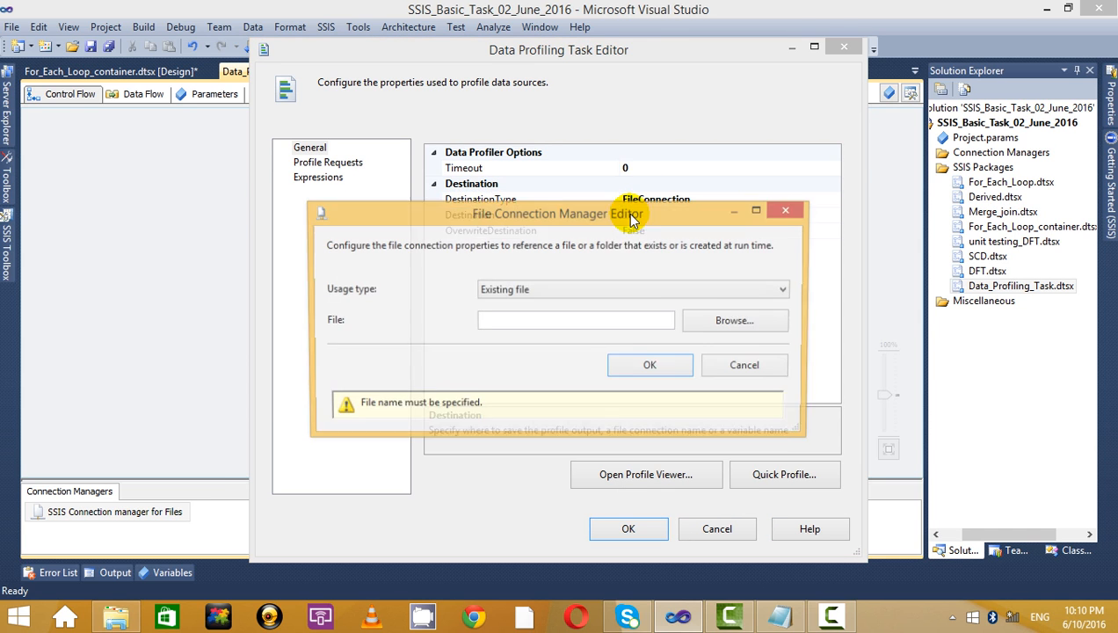
pyautogui.click(784, 290)
pyautogui.click(594, 307)
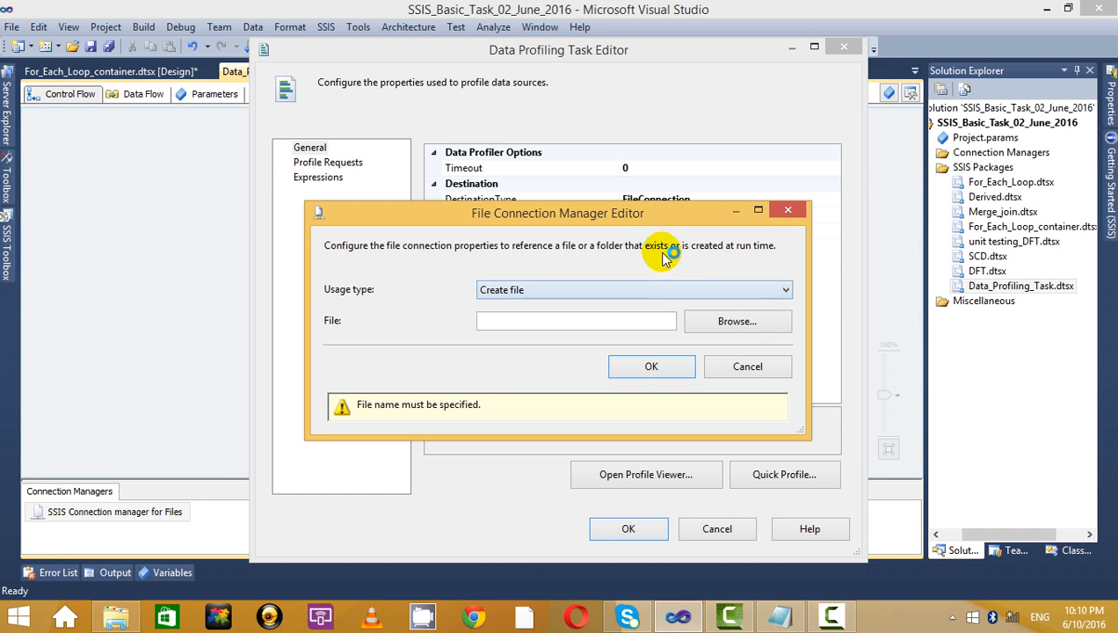
# Set the connection's file to test_50.txt in Desktop\For_Each\1 and accept the connection.
pyautogui.click(746, 322)
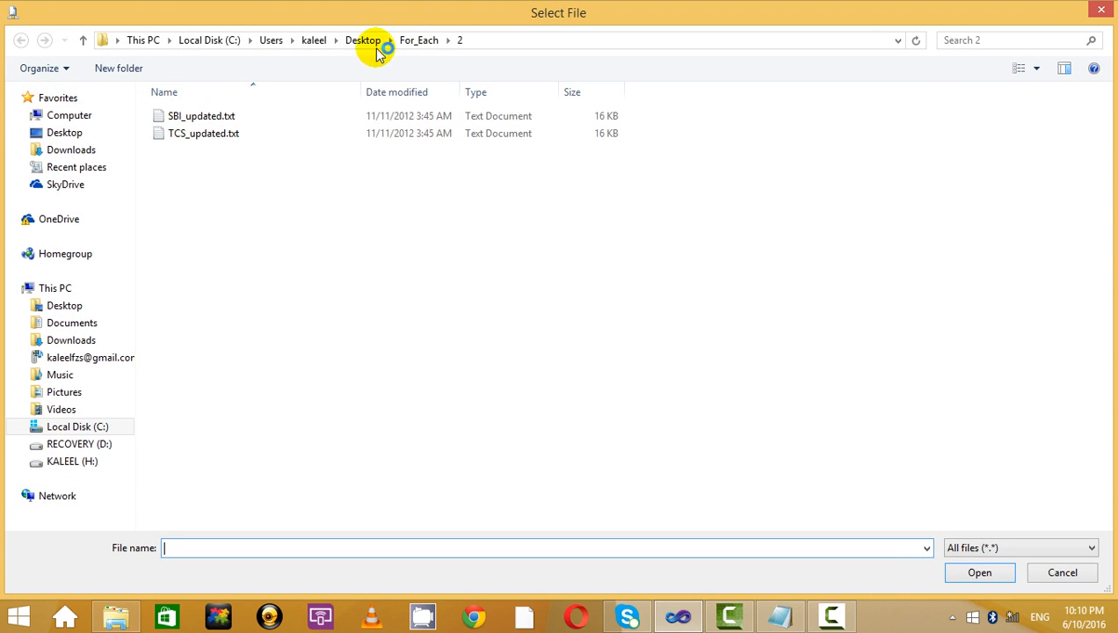
pyautogui.click(418, 39)
pyautogui.doubleClick(230, 124)
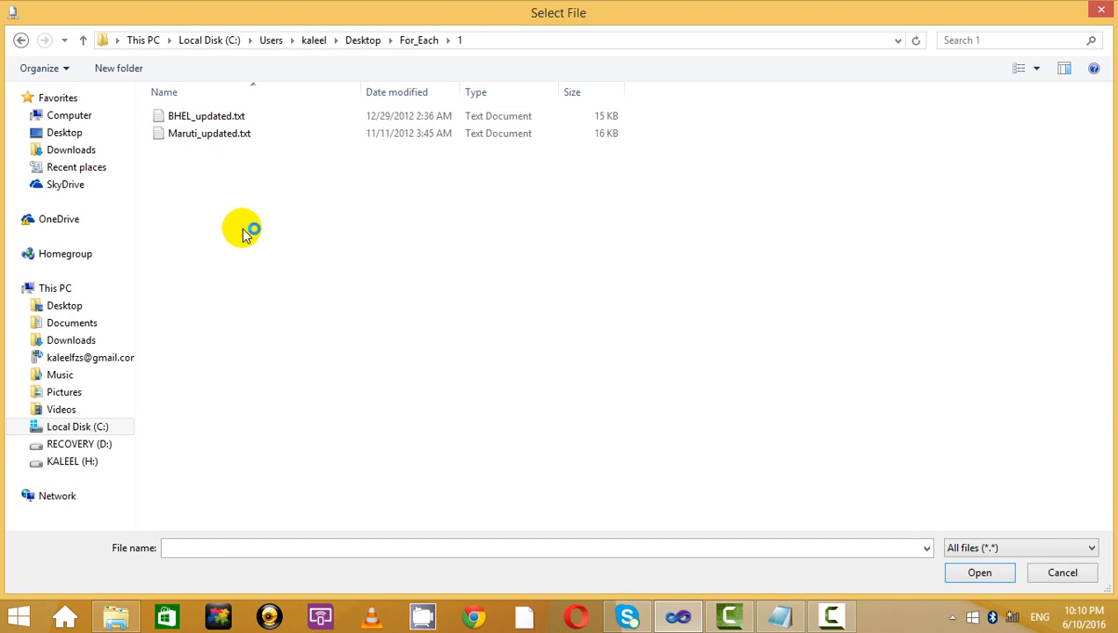
pyautogui.write('test_50.txt')
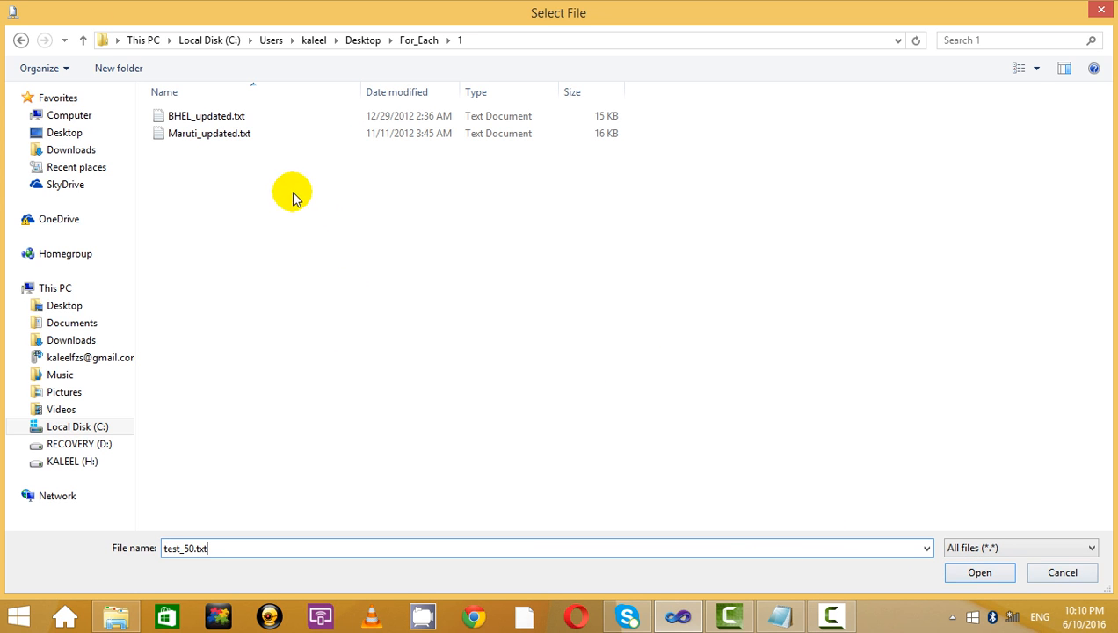
pyautogui.click(979, 572)
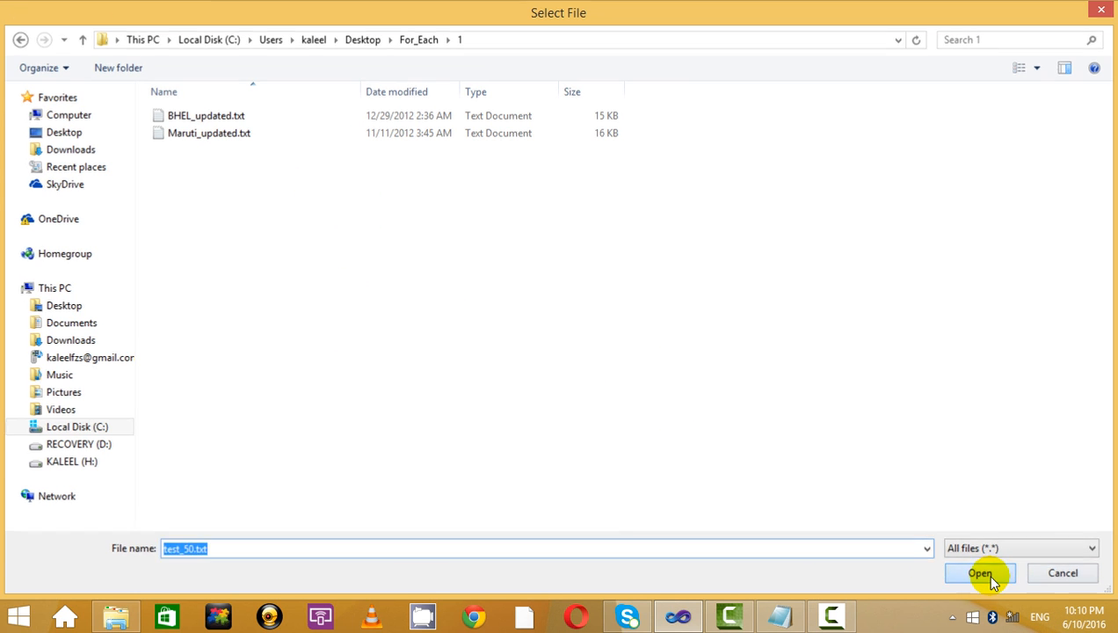
pyautogui.click(647, 367)
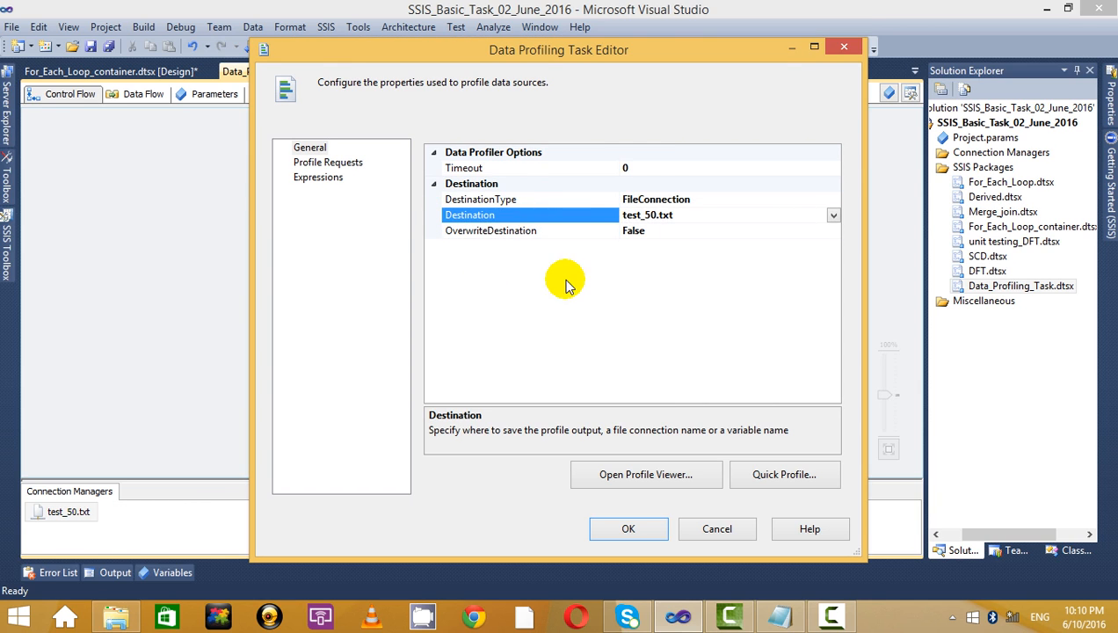
# Set the Data Profiling Task's OverwriteDestination to True and apply the task settings.
pyautogui.click(673, 232)
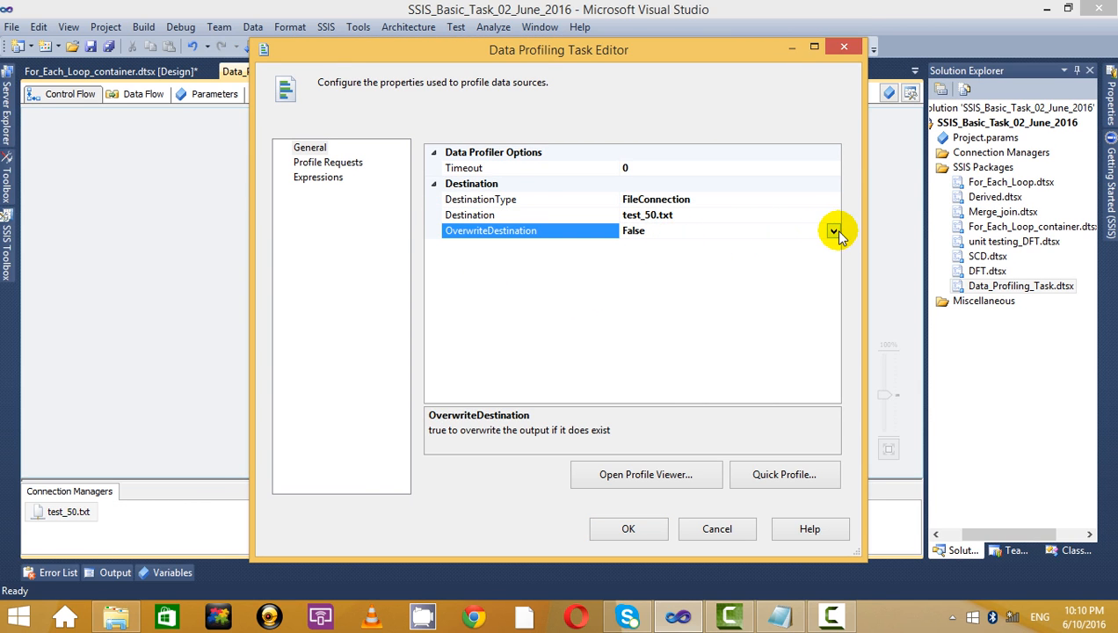
pyautogui.click(833, 231)
pyautogui.click(688, 248)
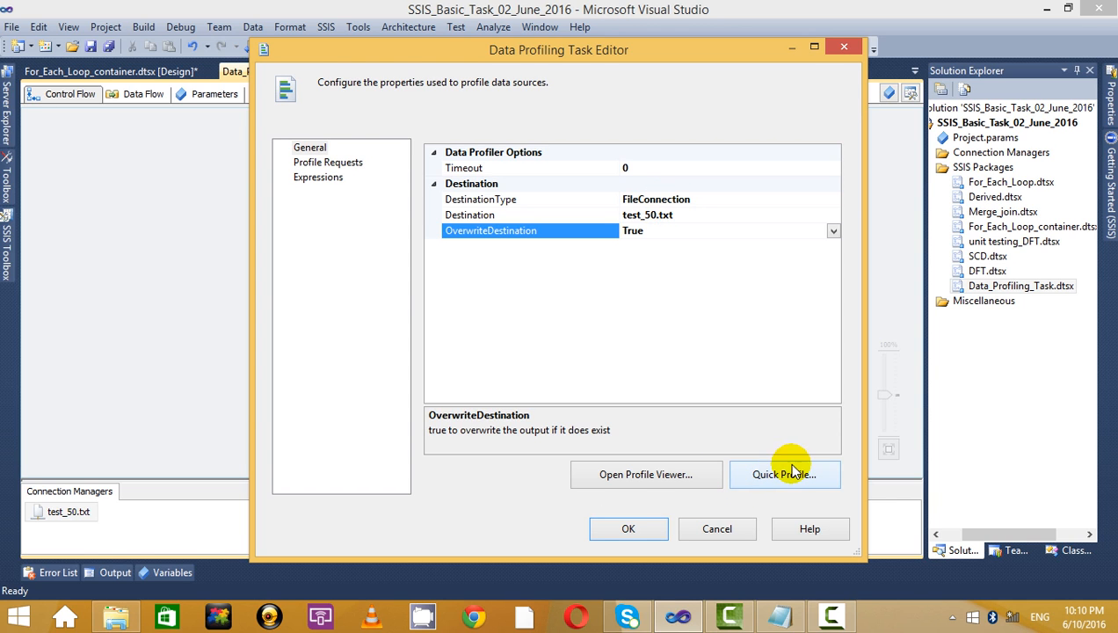
pyautogui.click(626, 531)
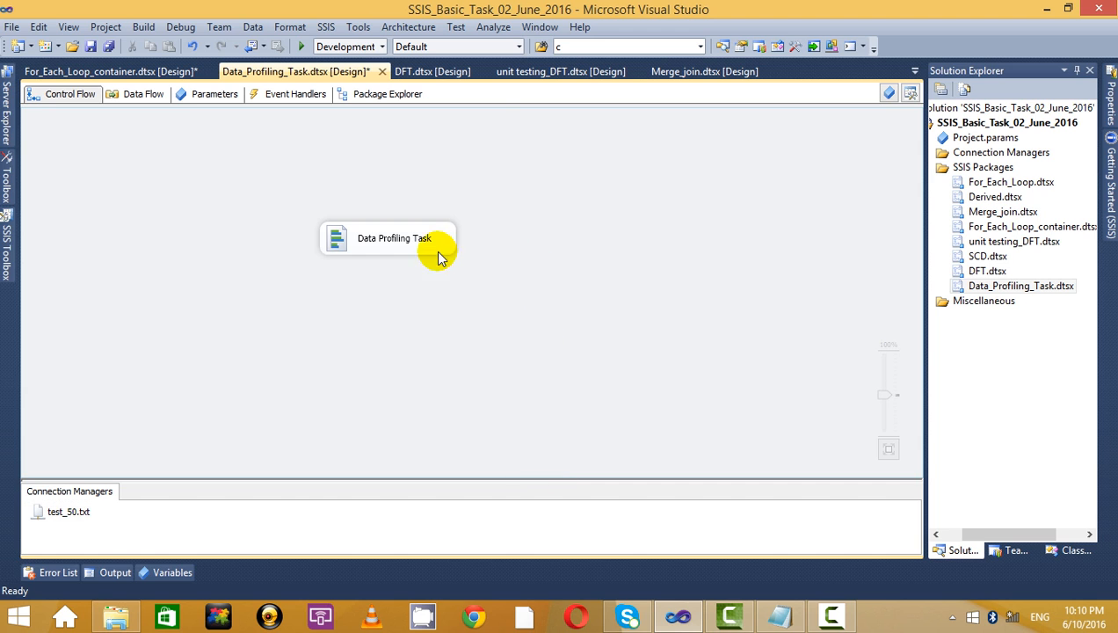
# Move the Data Profiling Task slightly up and left on the design surface, and review its settings in the editor.
pyautogui.moveTo(437, 257); pyautogui.dragTo(407, 217)
pyautogui.rightClick(402, 216)
pyautogui.click(457, 220)
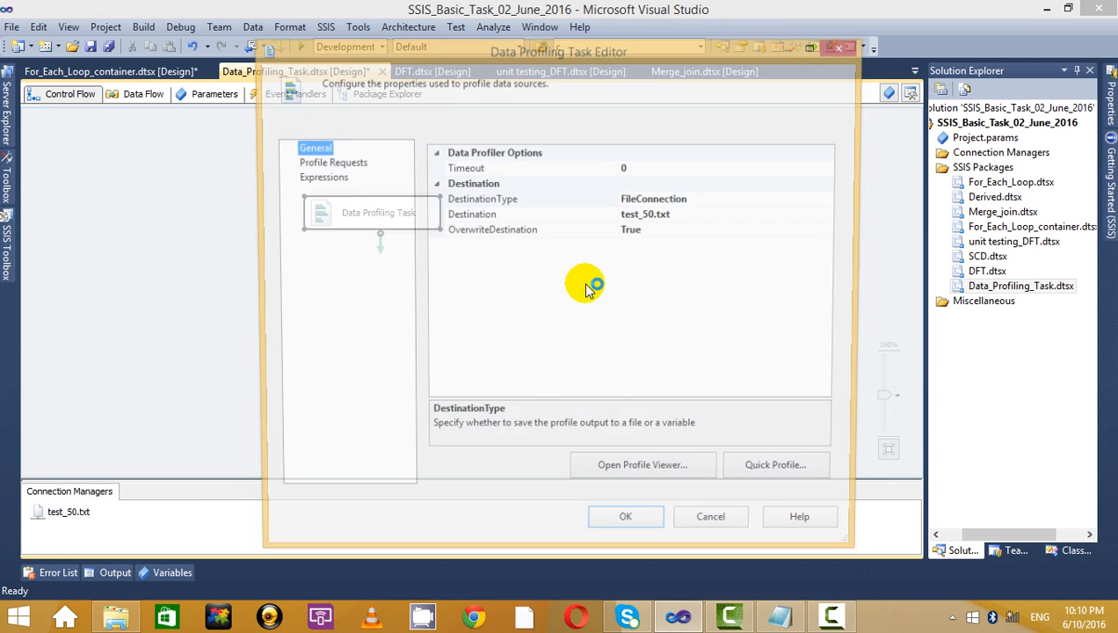
pyautogui.click(835, 51)
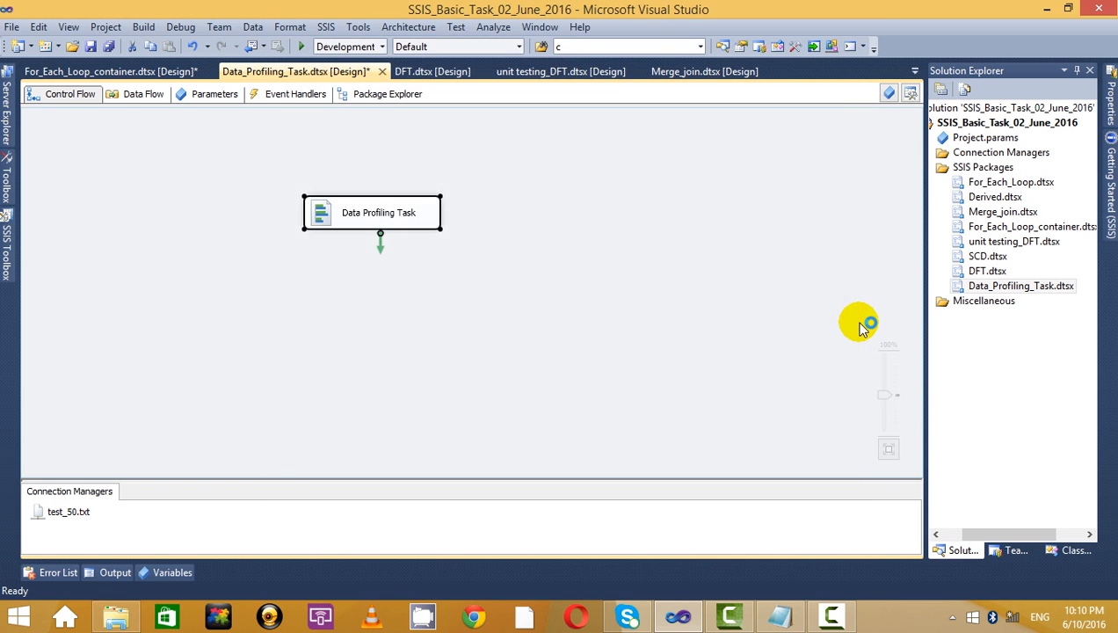
# Open SQL Server Management Studio, connect to the local Analysis Services server, and create a new MDX query.
pyautogui.click(18, 616)
pyautogui.click(146, 294)
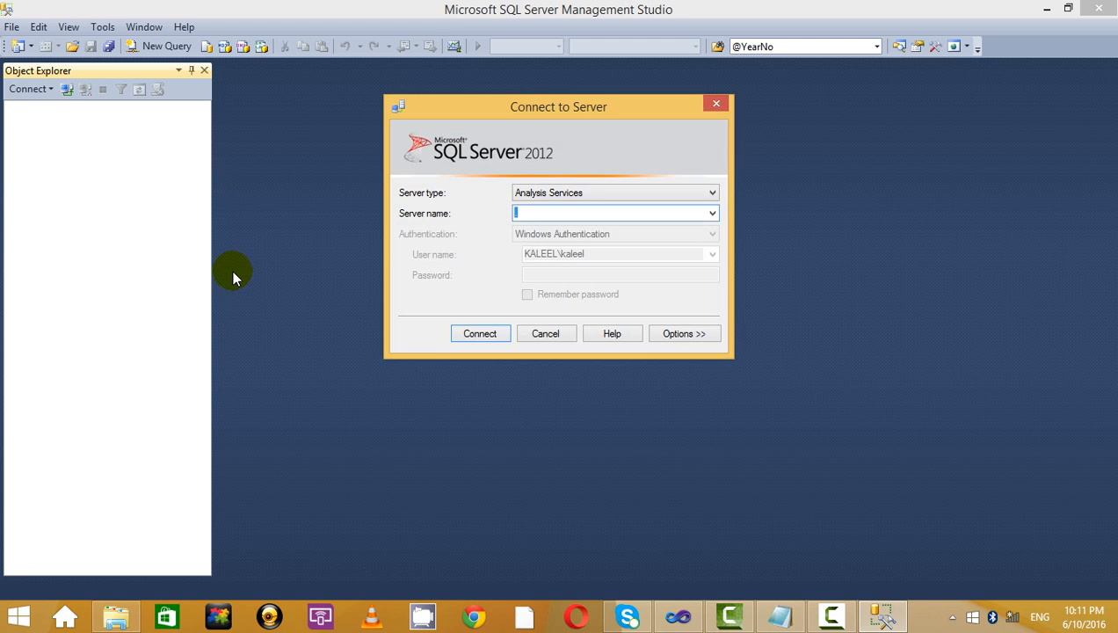
pyautogui.click(489, 331)
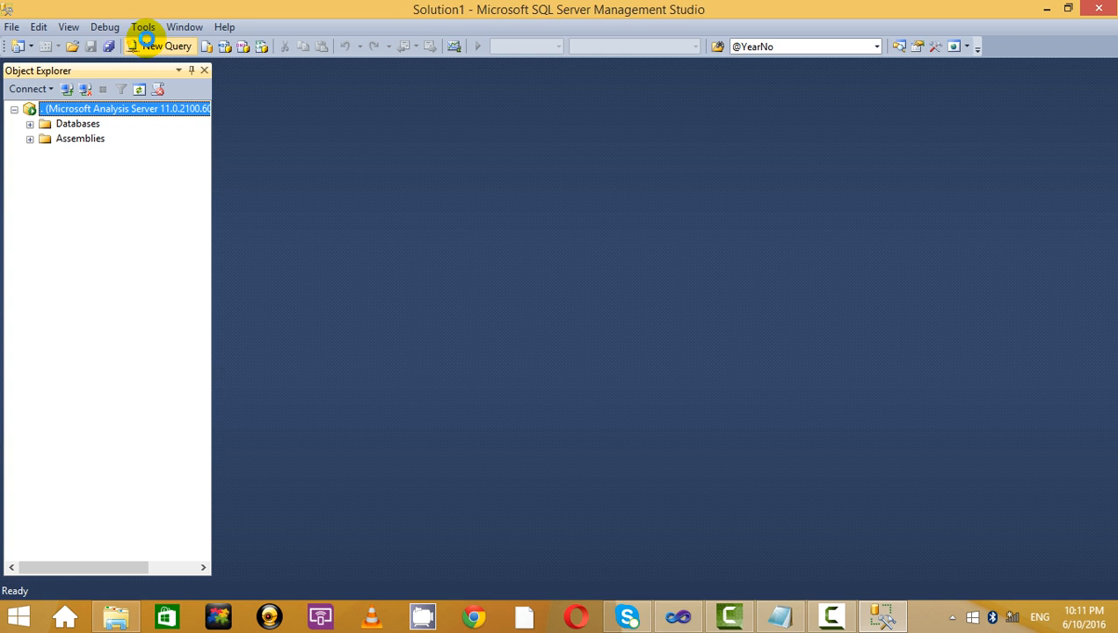
pyautogui.click(145, 40)
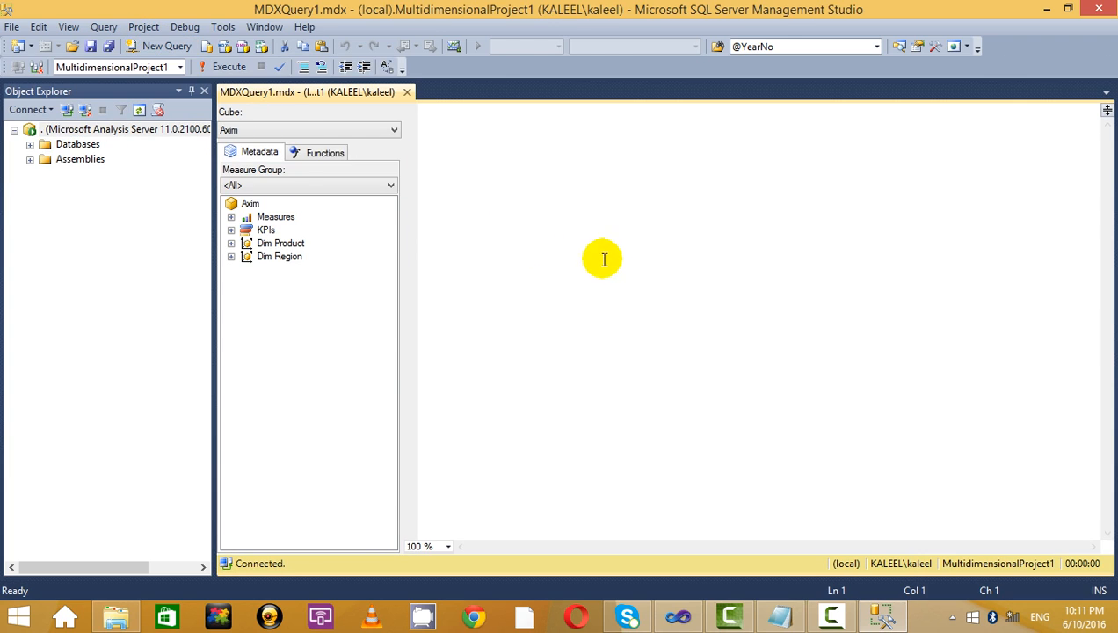
pyautogui.click(30, 144)
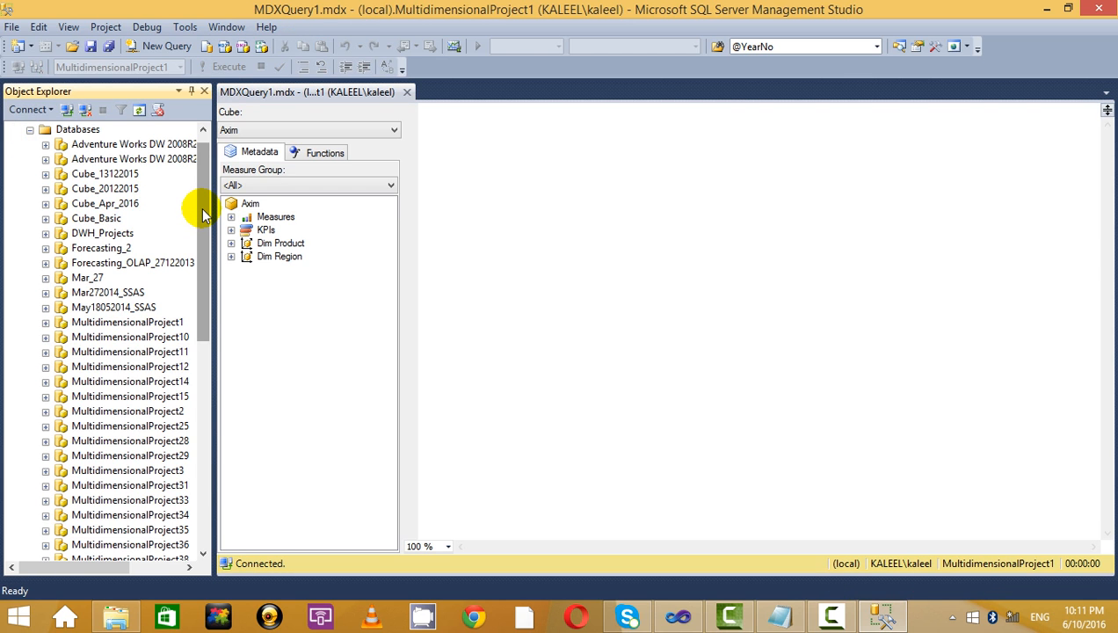
pyautogui.scroll(2, 197, 212)
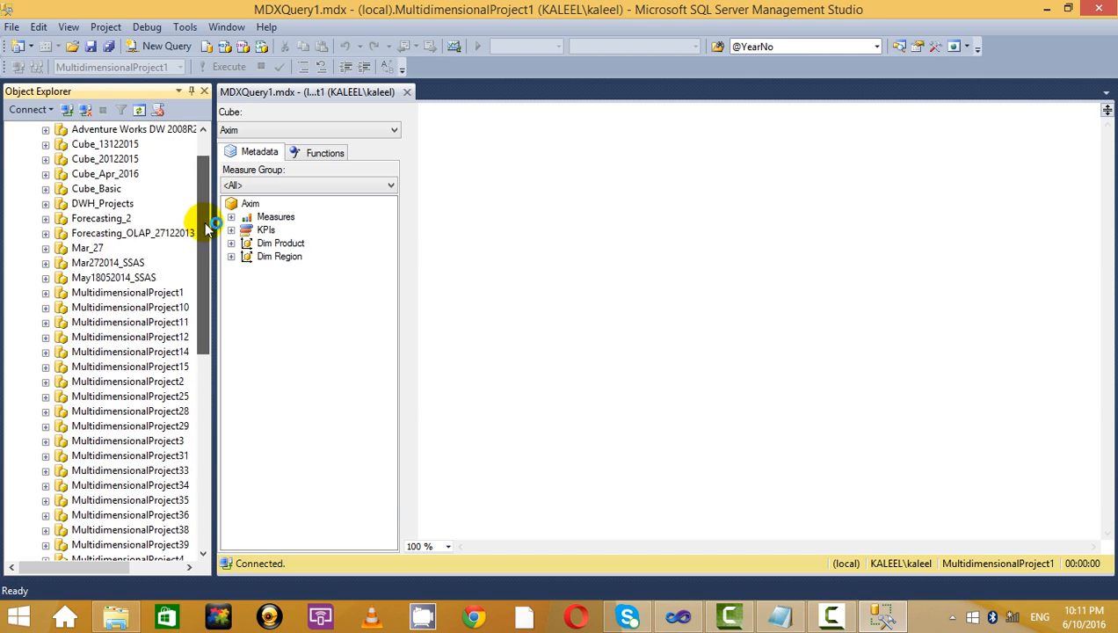
pyautogui.click(40, 110)
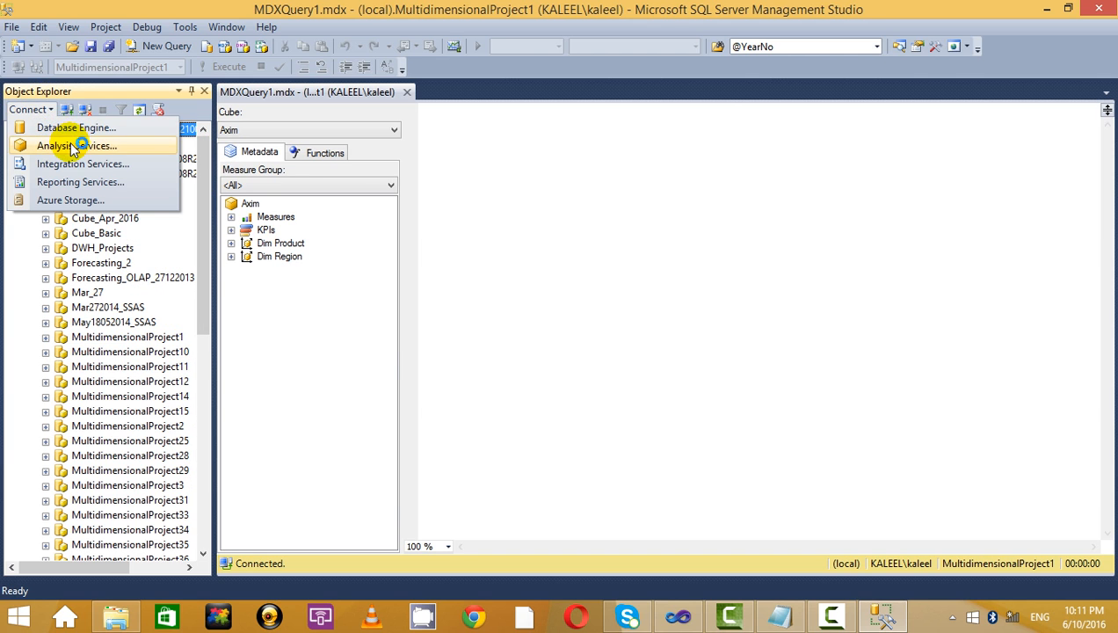
pyautogui.click(79, 163)
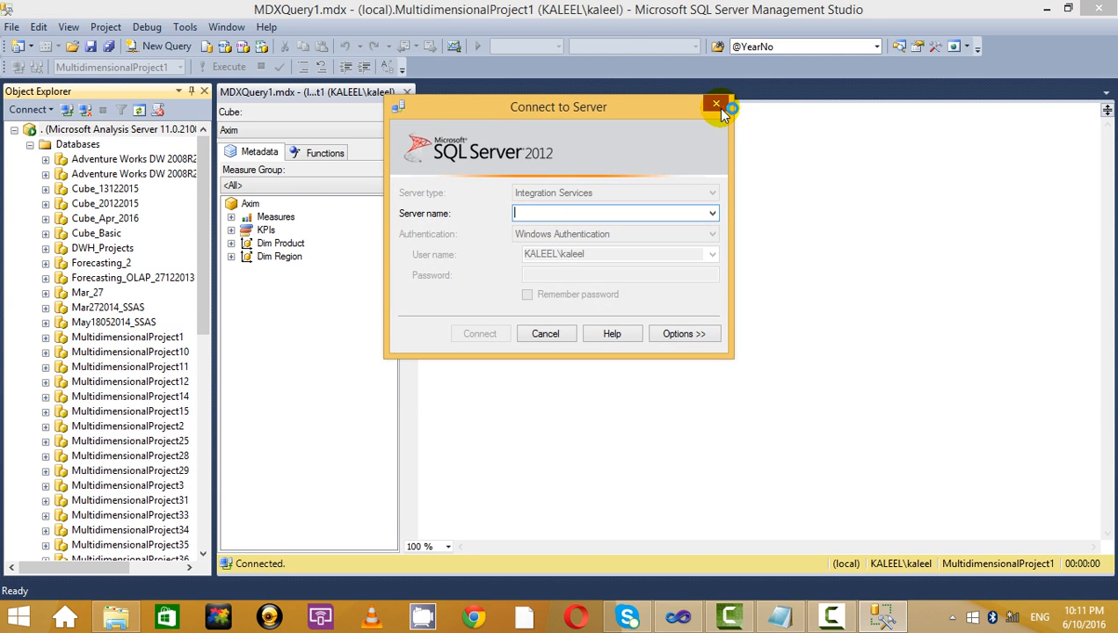
pyautogui.click(716, 104)
pyautogui.click(28, 109)
pyautogui.click(79, 126)
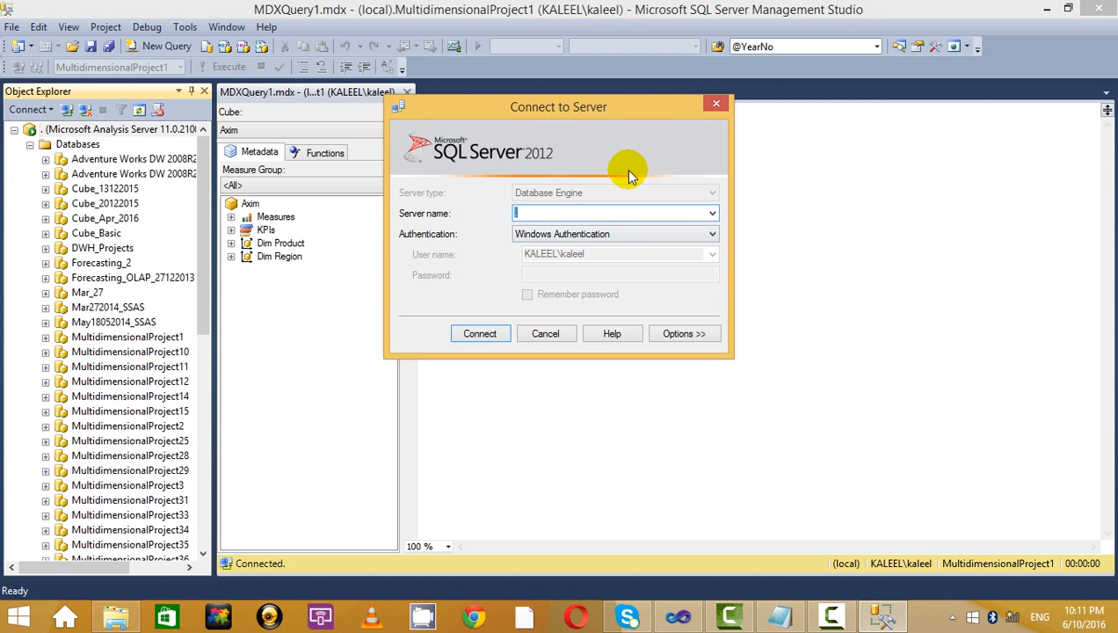
pyautogui.click(833, 617)
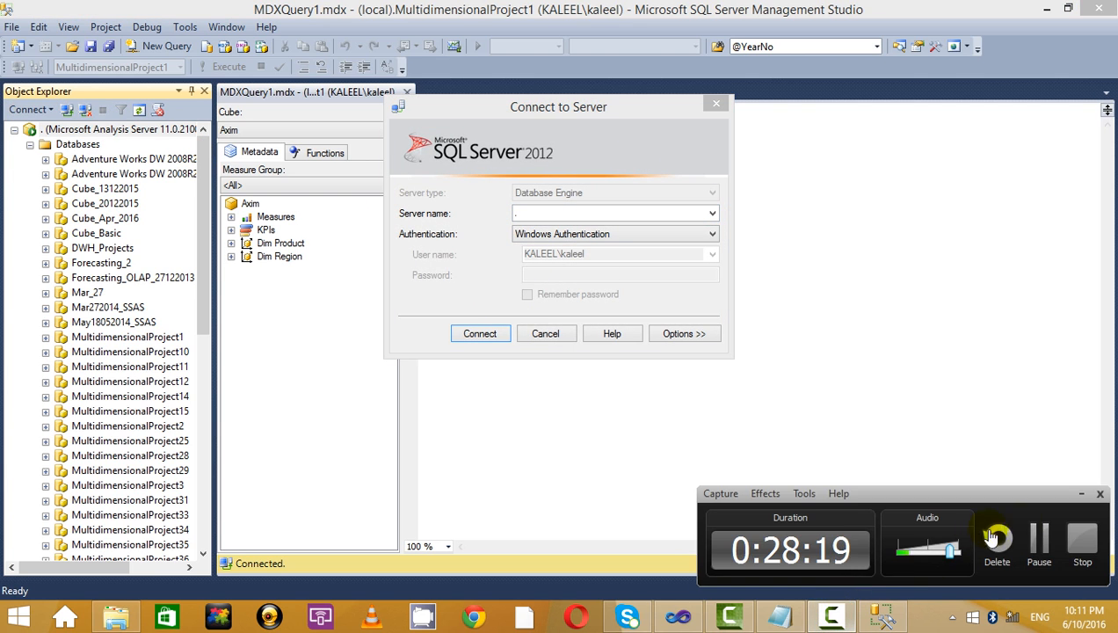
pyautogui.click(1033, 543)
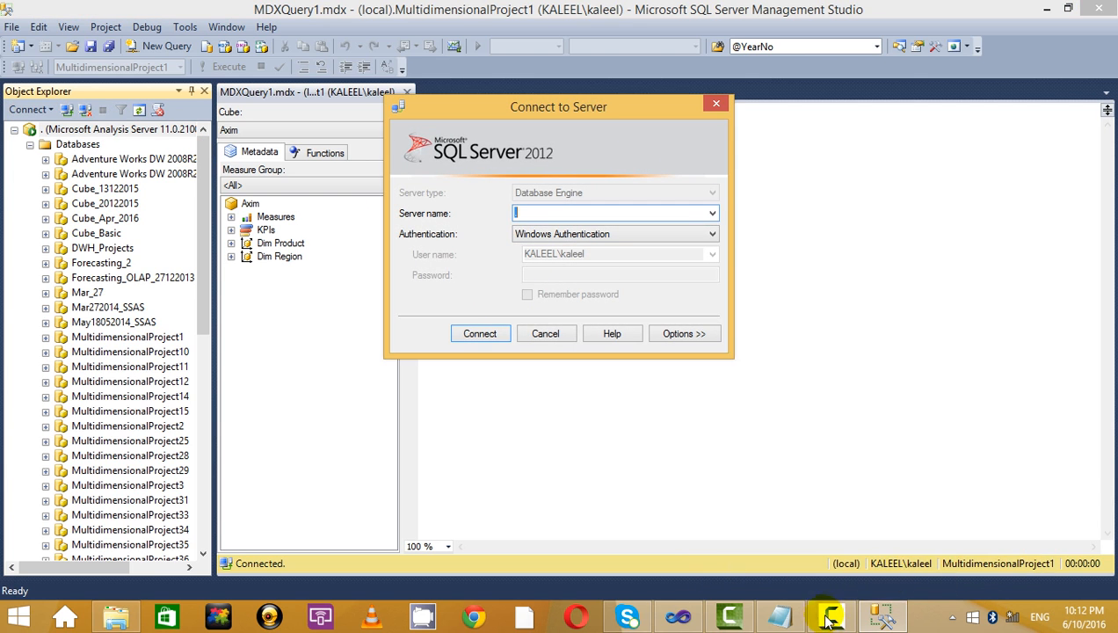
pyautogui.click(842, 607)
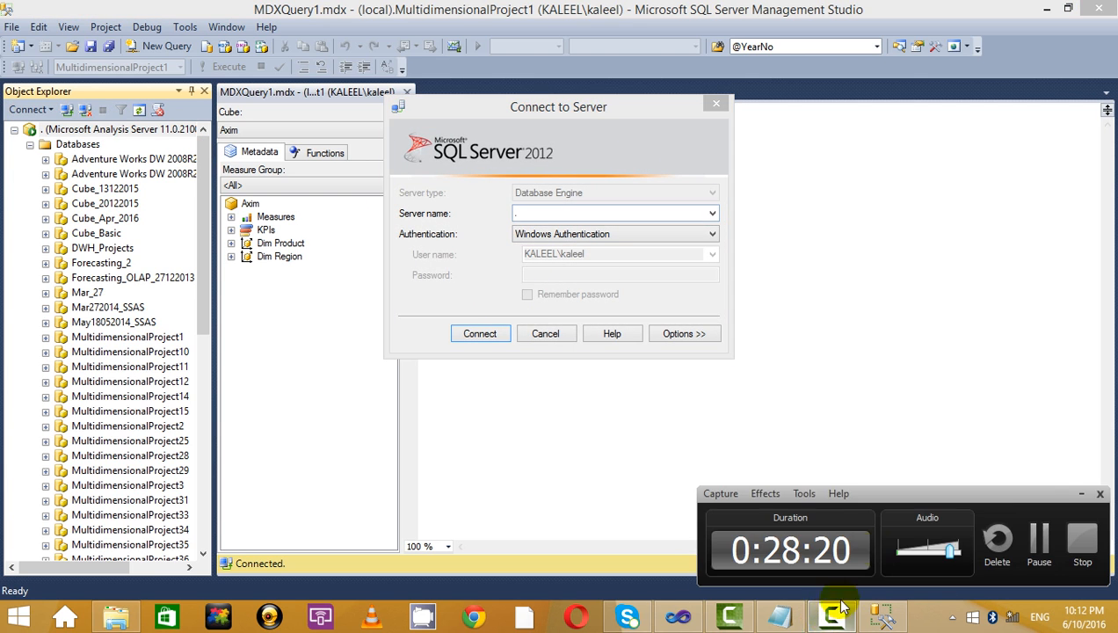
pyautogui.click(1081, 493)
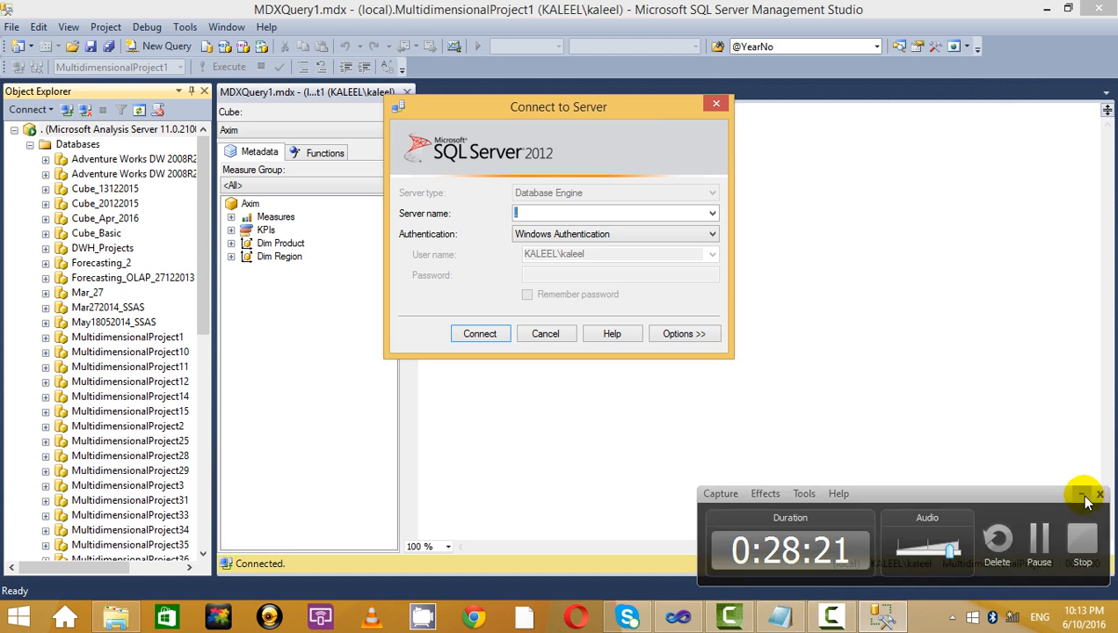
pyautogui.click(715, 106)
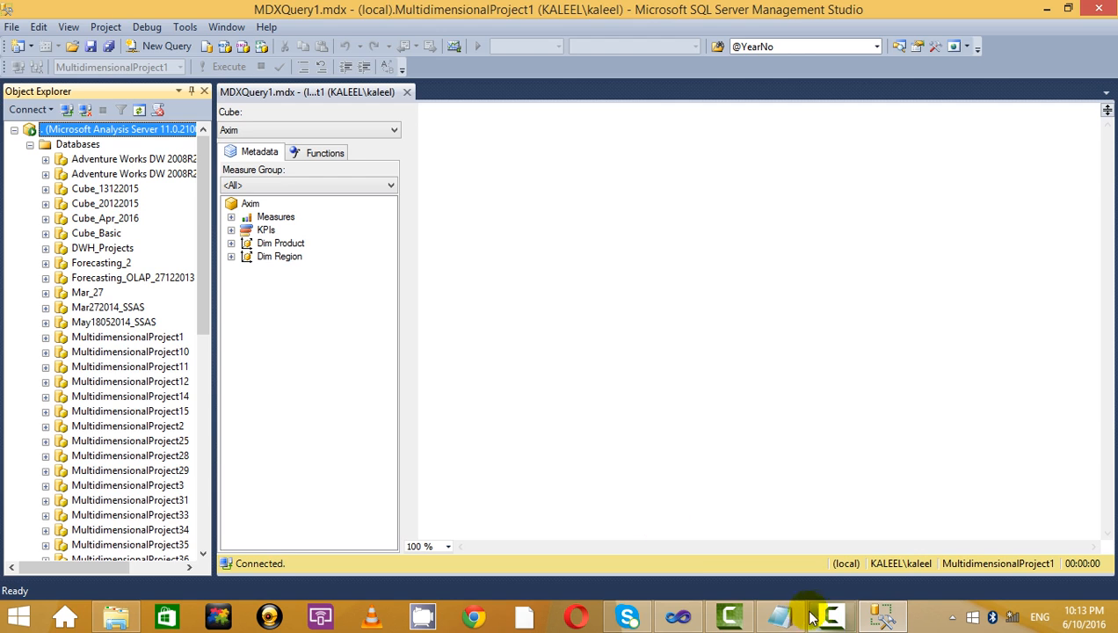
# Switch to the Notepad notes and change the For each entry in the SSIS list to "For each Loop Container.".
pyautogui.click(779, 617)
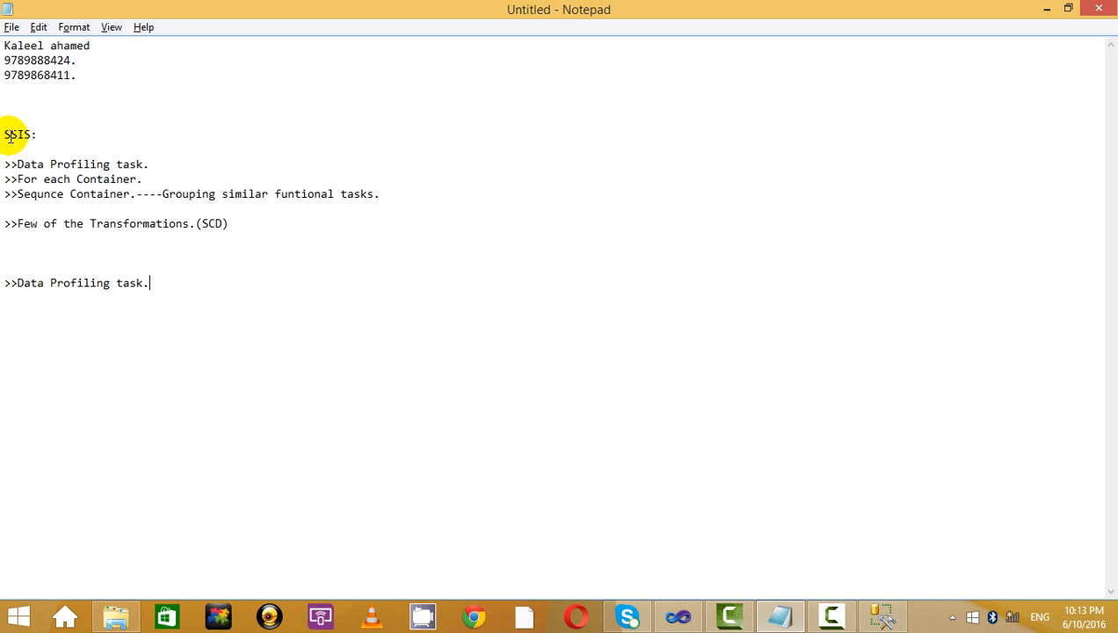
pyautogui.moveTo(10, 137); pyautogui.dragTo(3, 180)
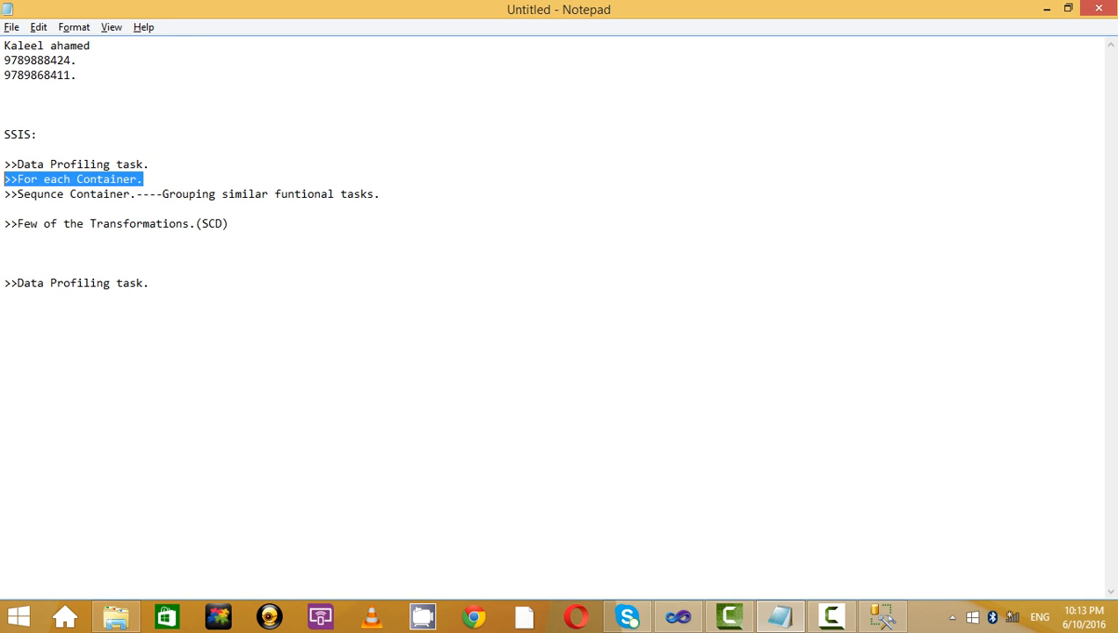
pyautogui.click(153, 190)
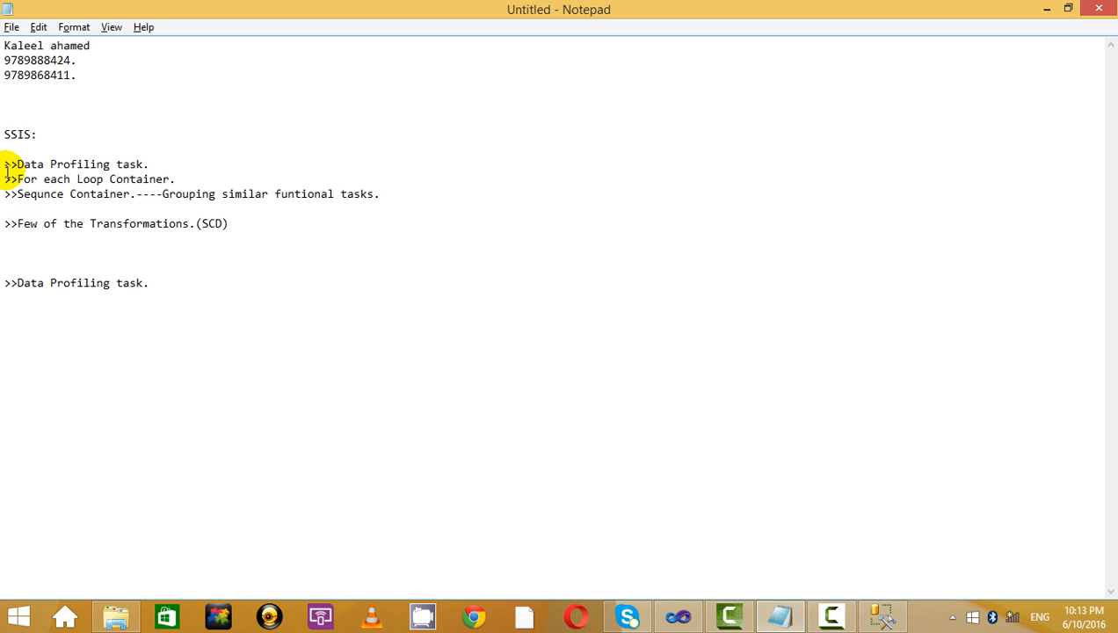
pyautogui.moveTo(6, 176); pyautogui.dragTo(412, 209)
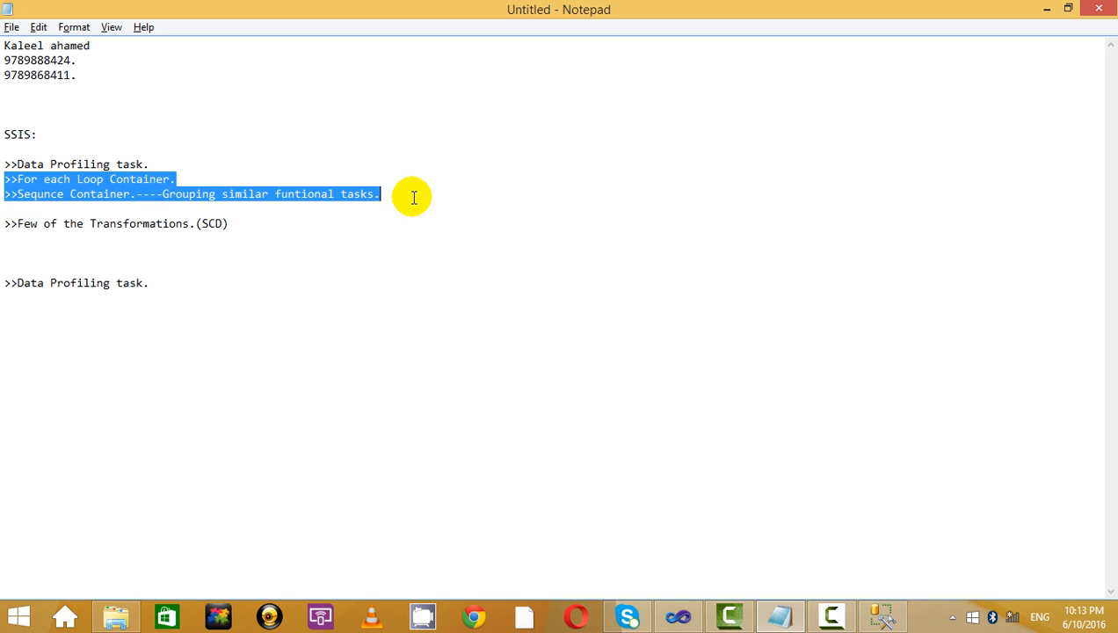
pyautogui.click(413, 197)
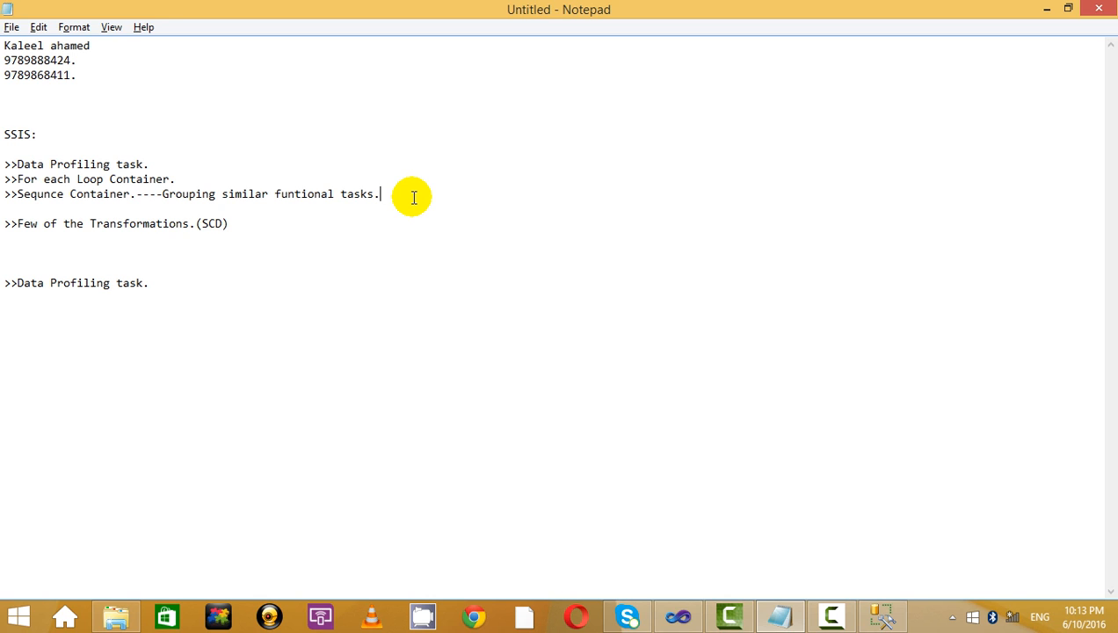
# Switch back to SQL Server Management Studio, connect to the local Database Engine, and create a new SQL query.
pyautogui.hotkey('alt', 'Tab')
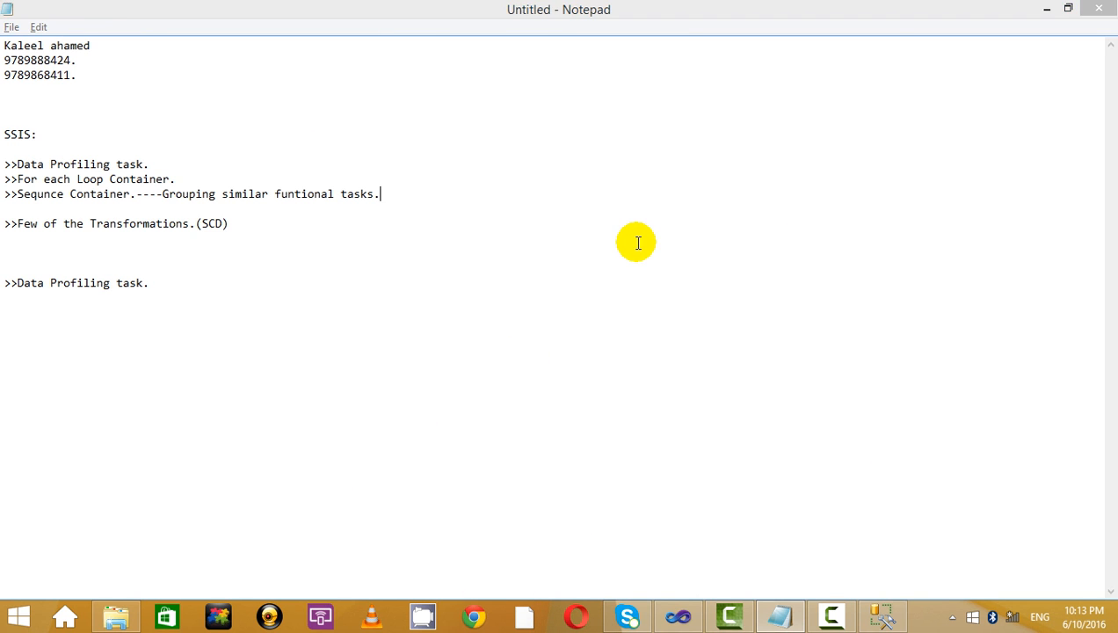
pyautogui.click(675, 290)
pyautogui.click(30, 108)
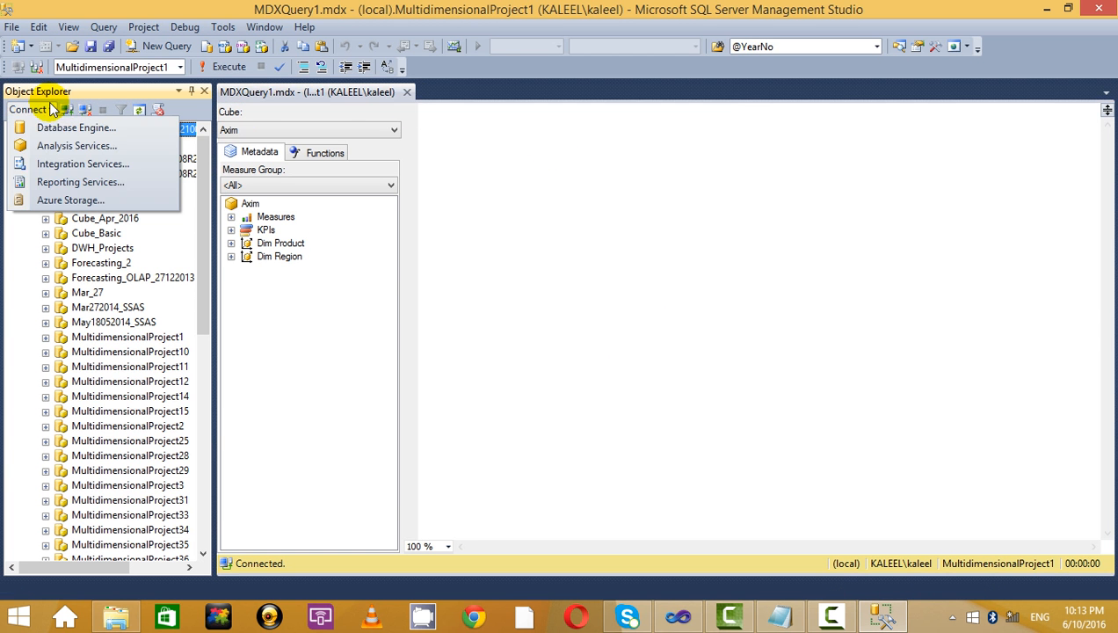
pyautogui.click(61, 132)
pyautogui.click(485, 330)
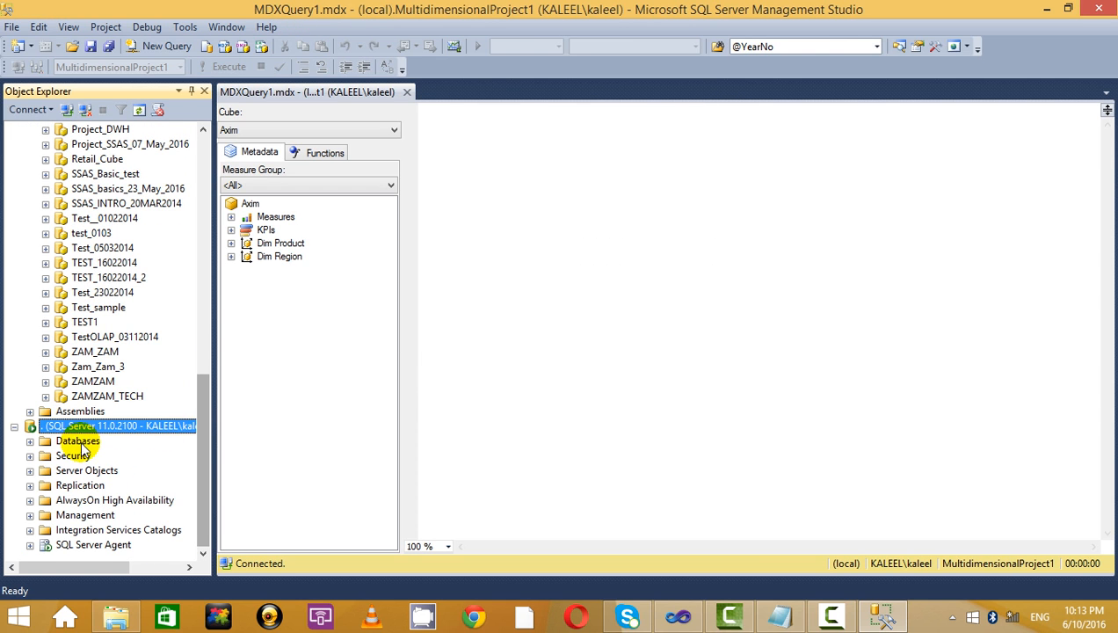
pyautogui.click(176, 45)
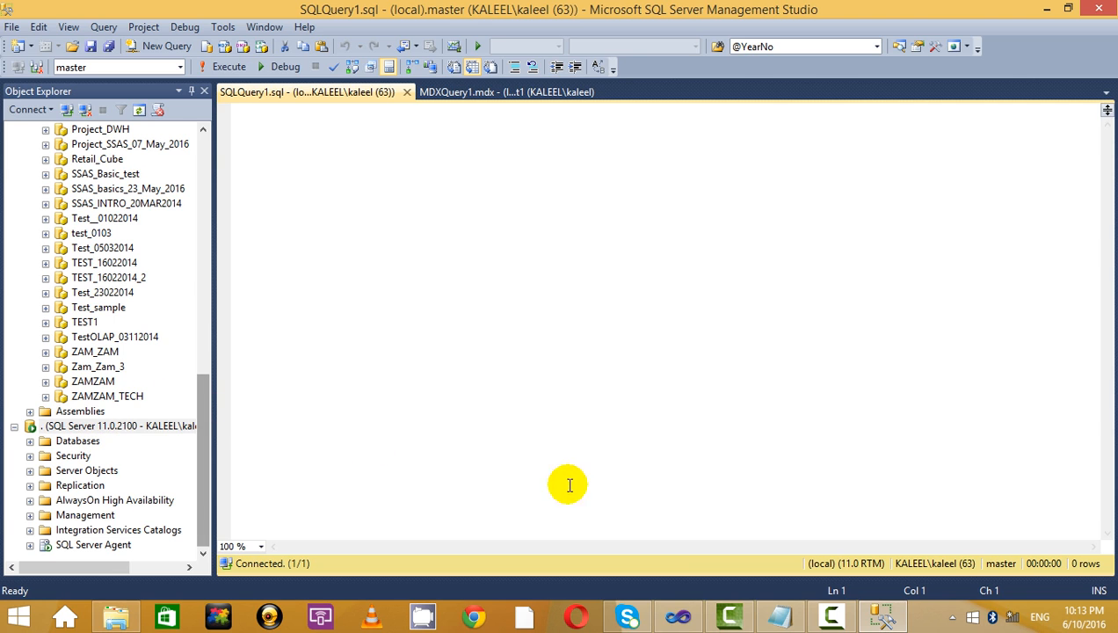
pyautogui.click(828, 615)
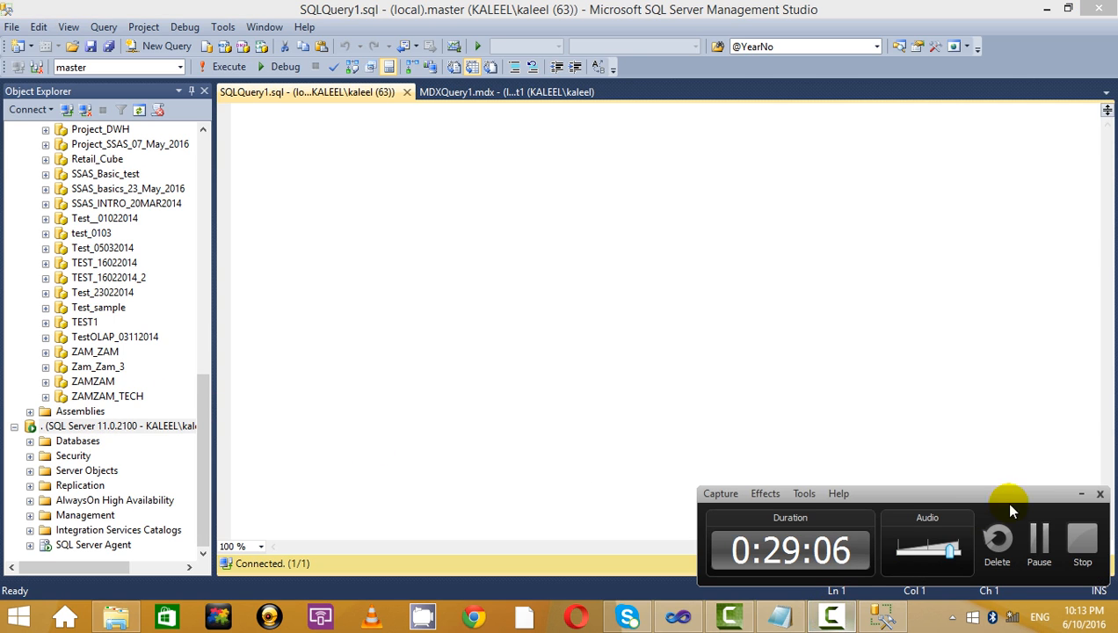
pyautogui.click(1072, 494)
# Browse the Database Engine's databases and expand the tables of the Materials database.
pyautogui.click(30, 442)
pyautogui.scroll(-3, 83, 411)
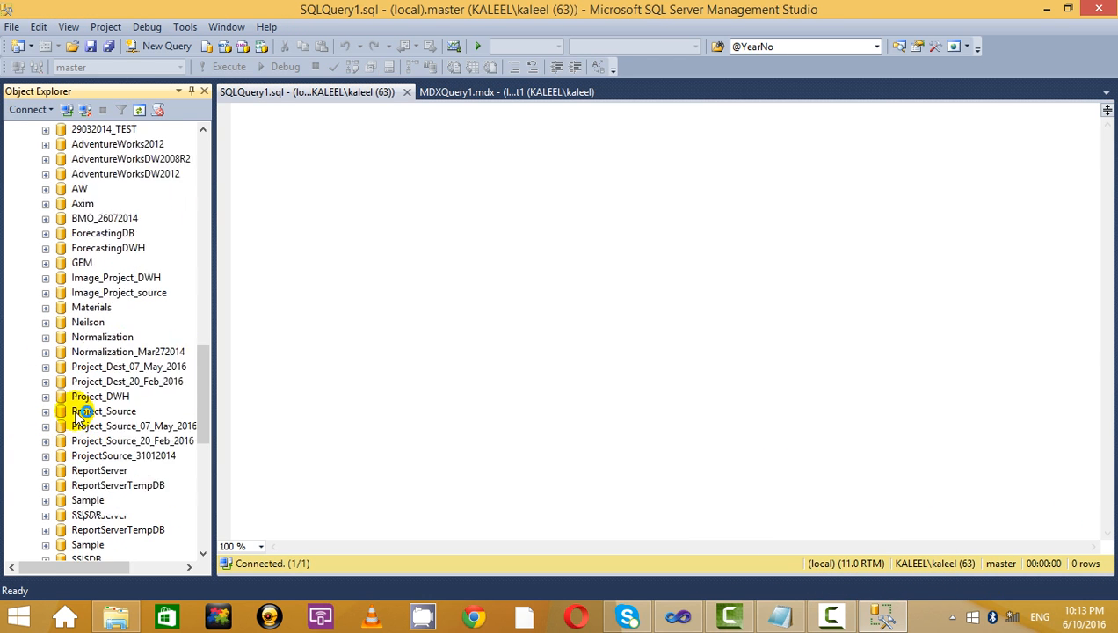
pyautogui.scroll(2, 102, 281)
pyautogui.scroll(-1, 100, 293)
pyautogui.scroll(-3, 99, 293)
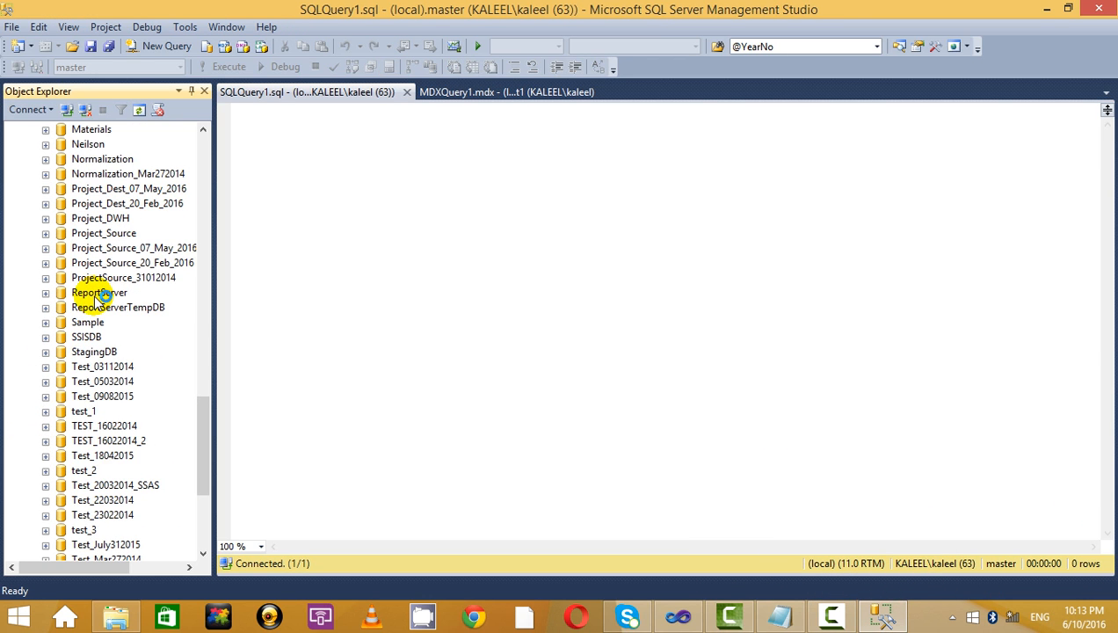
pyautogui.scroll(7, 92, 347)
pyautogui.scroll(-1, 79, 347)
pyautogui.scroll(-4, 77, 347)
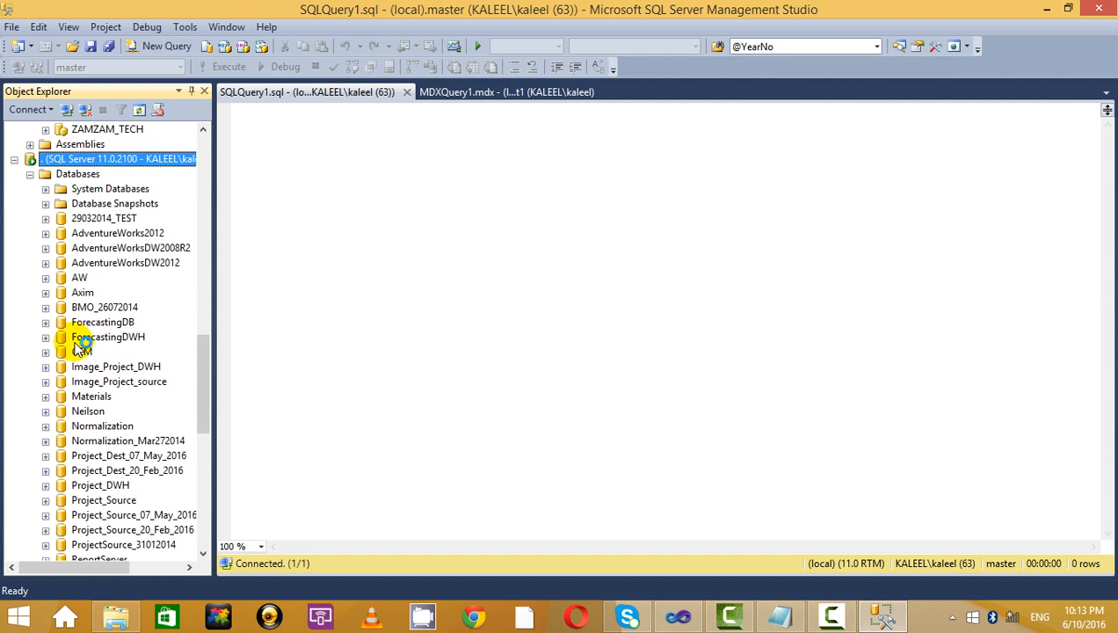
pyautogui.scroll(-8, 86, 303)
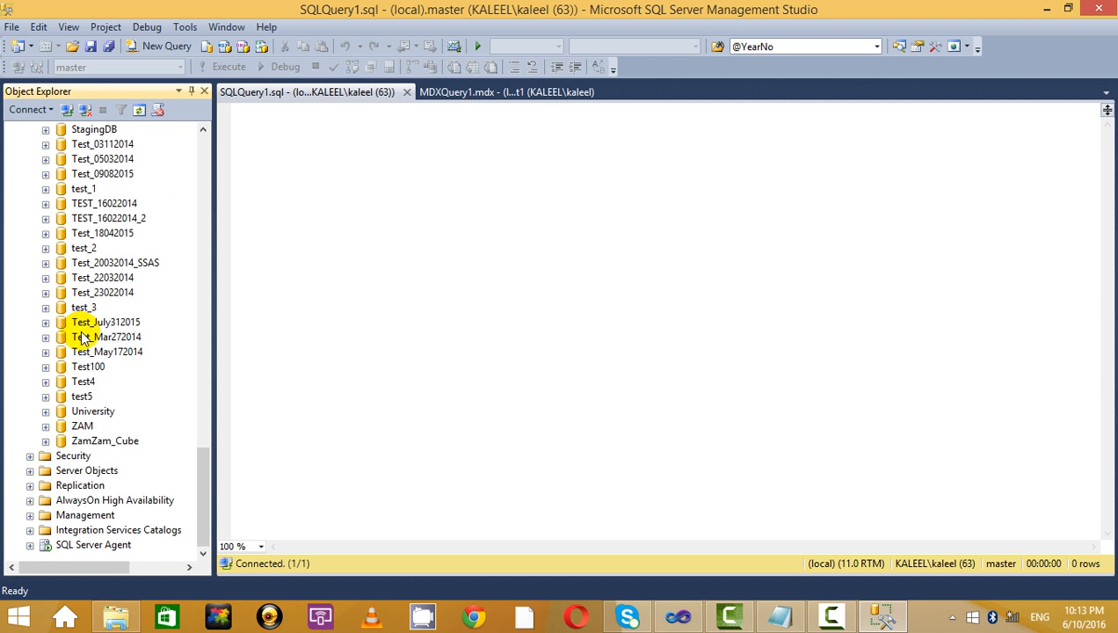
pyautogui.scroll(5, 83, 330)
pyautogui.scroll(3, 81, 338)
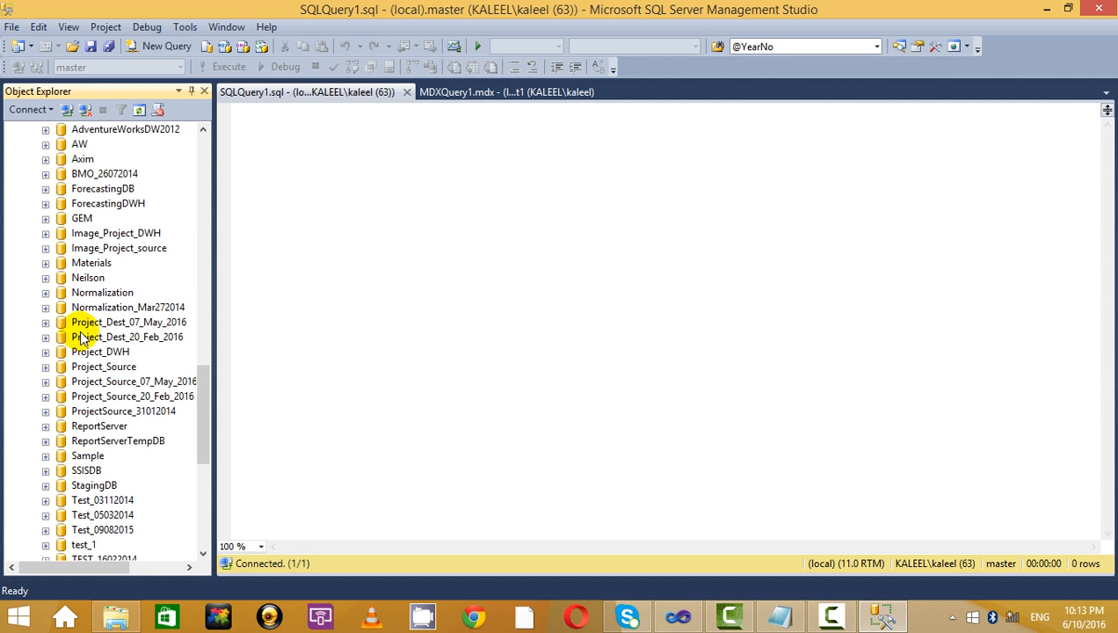
pyautogui.click(45, 262)
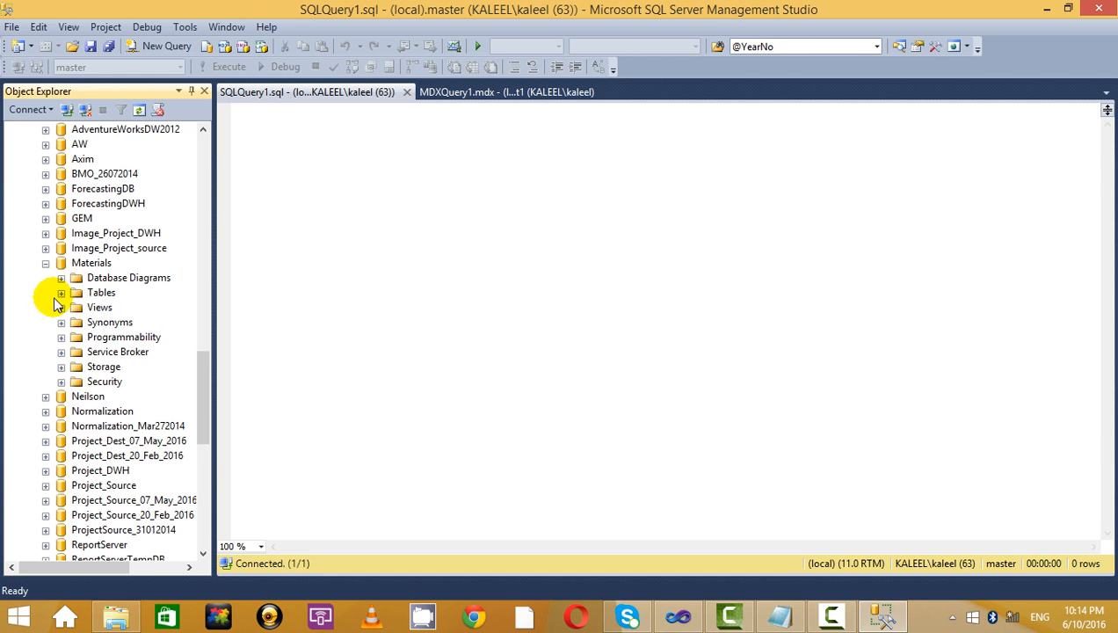
pyautogui.click(61, 292)
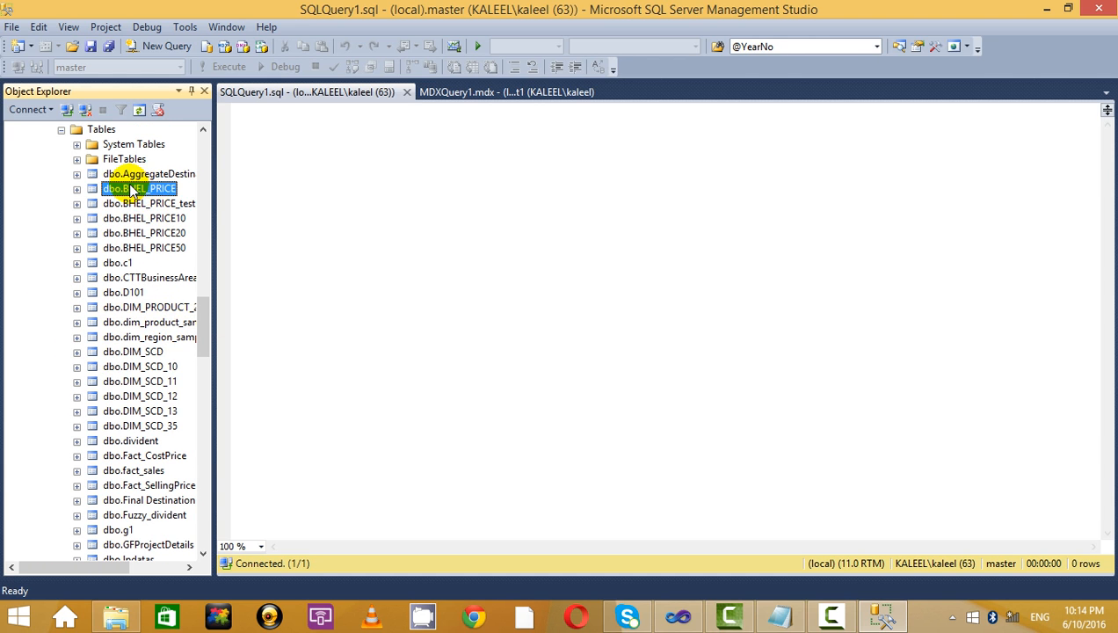
# Insert the dbo.BHEL_PRICE table name into the query and set the query's database to Materials.
pyautogui.moveTo(130, 189); pyautogui.dragTo(286, 130)
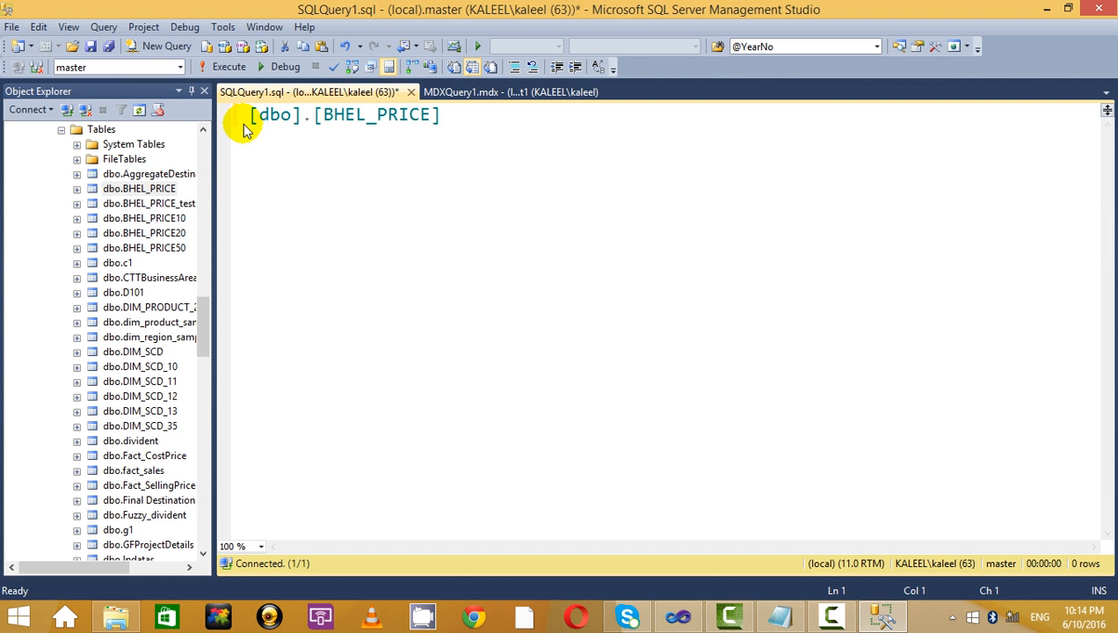
pyautogui.click(180, 67)
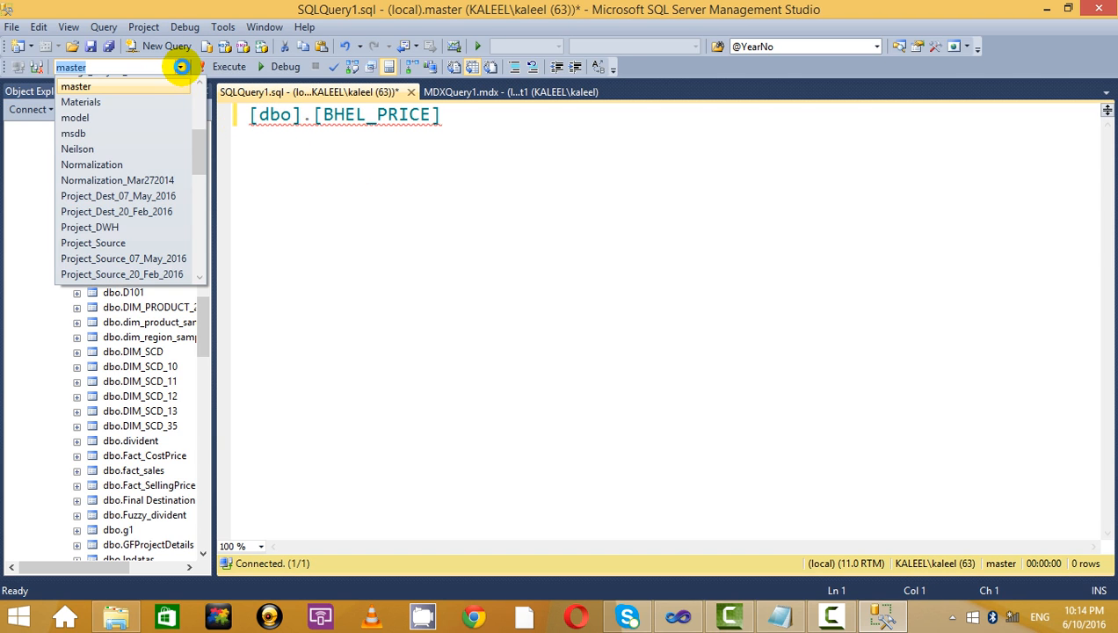
pyautogui.click(132, 103)
# Complete the query as "select * from [dbo].[BHEL_PRICE]" and execute it.
pyautogui.click(249, 115)
pyautogui.write('selecct')
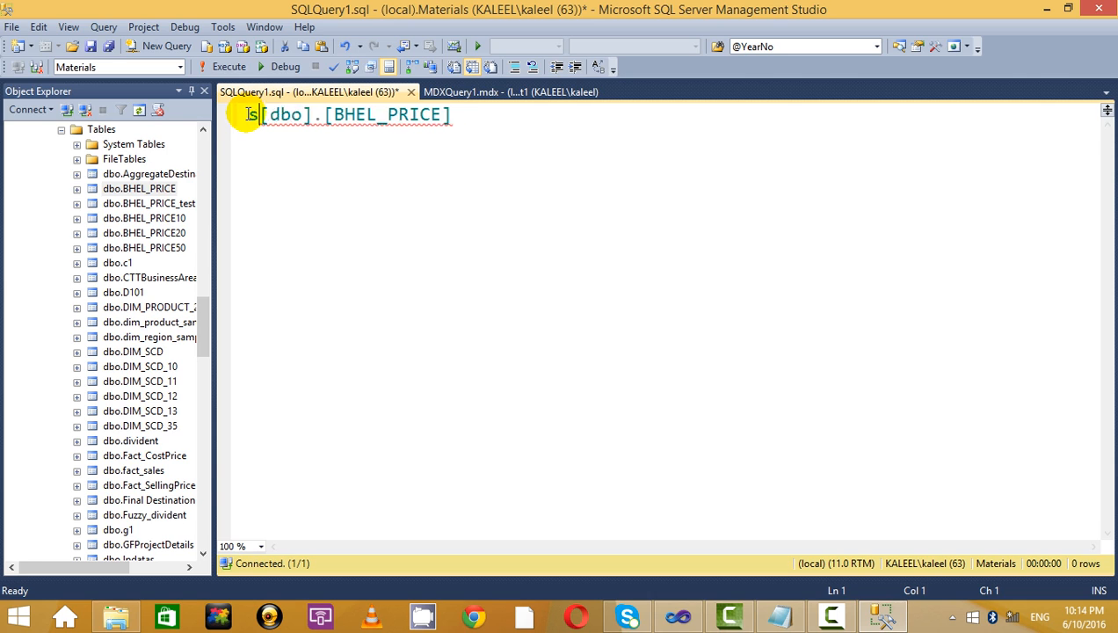
pyautogui.press('BackSpace')
pyautogui.press('BackSpace')
pyautogui.press('BackSpace')
pyautogui.press('BackSpace')
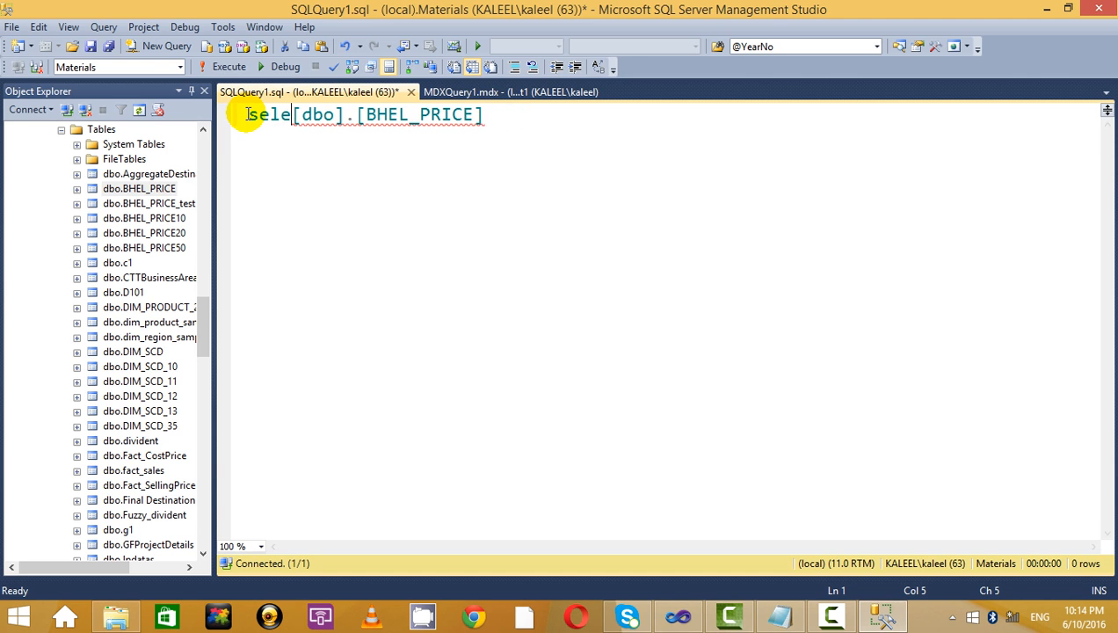
pyautogui.write('ct')
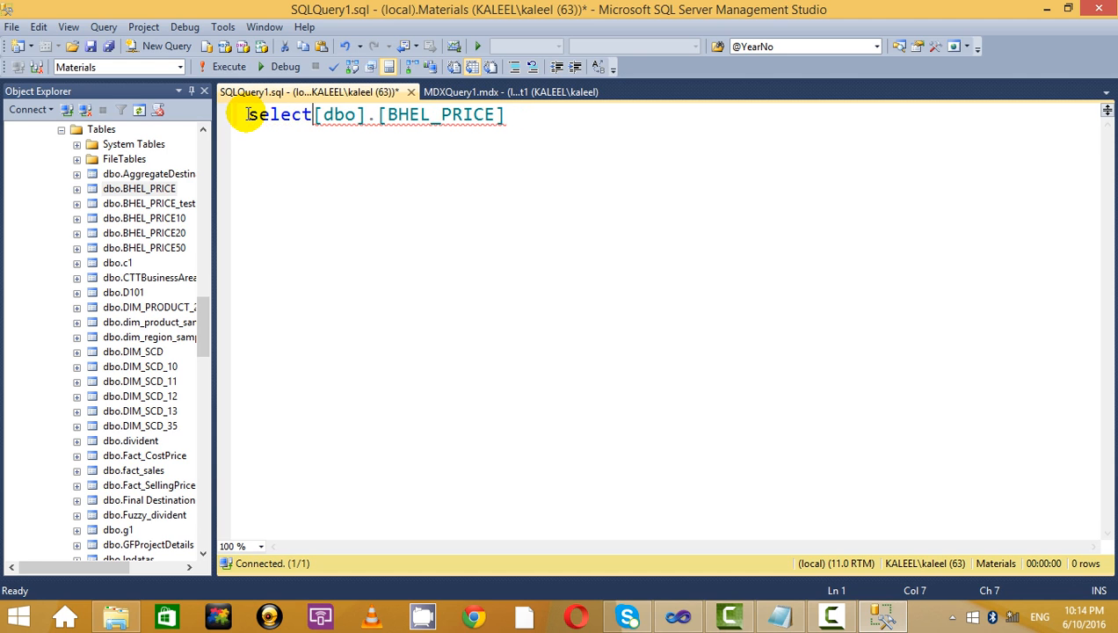
pyautogui.write(' * from')
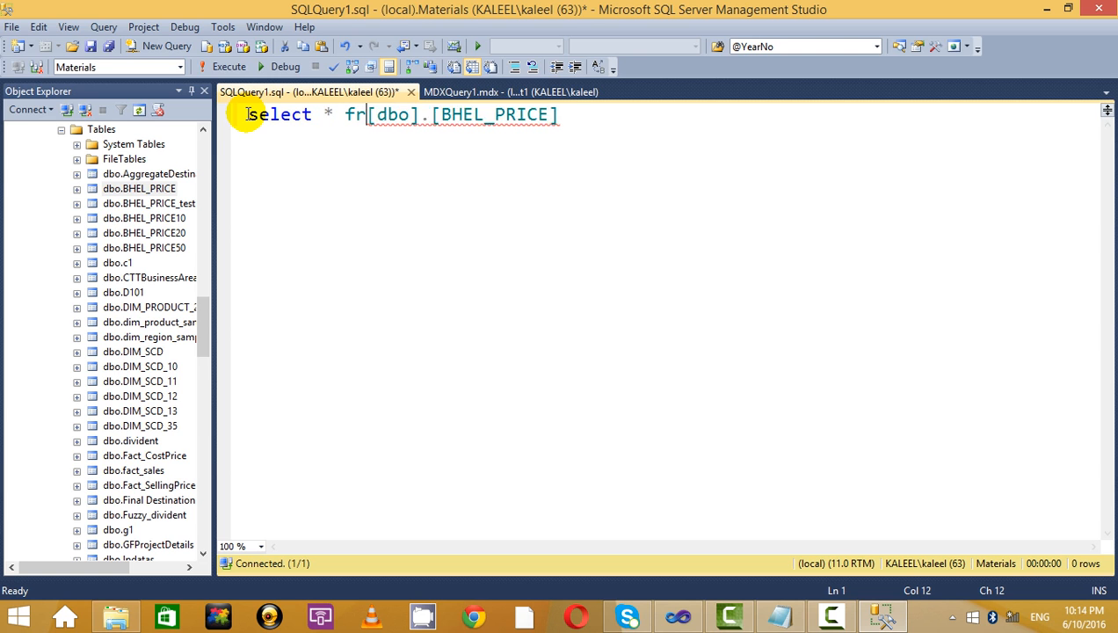
pyautogui.moveTo(686, 132); pyautogui.dragTo(96, 61)
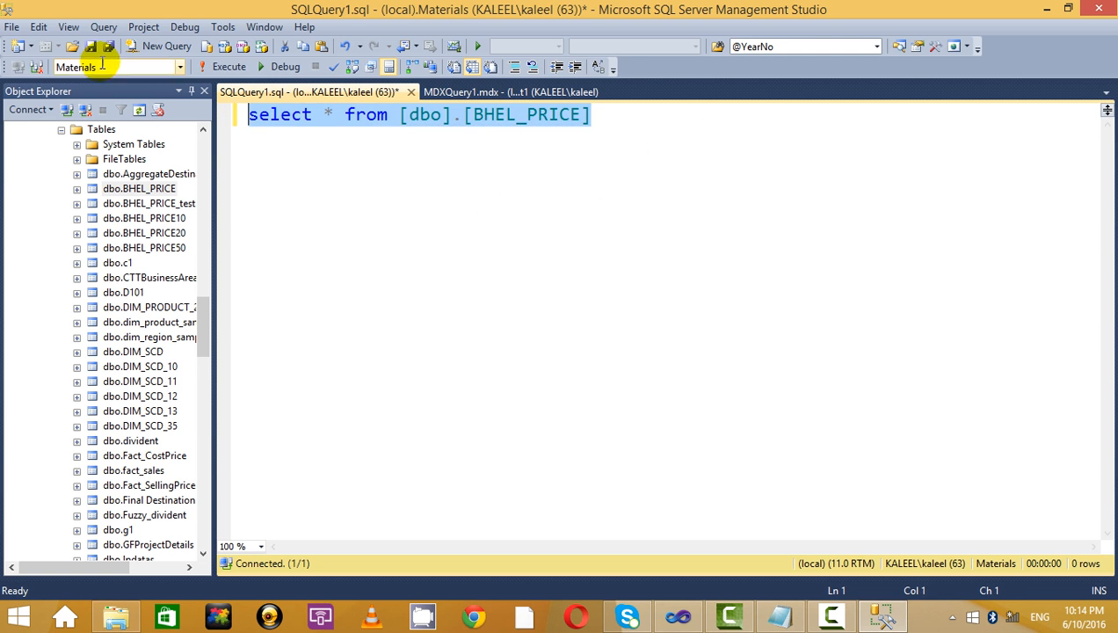
pyautogui.click(228, 67)
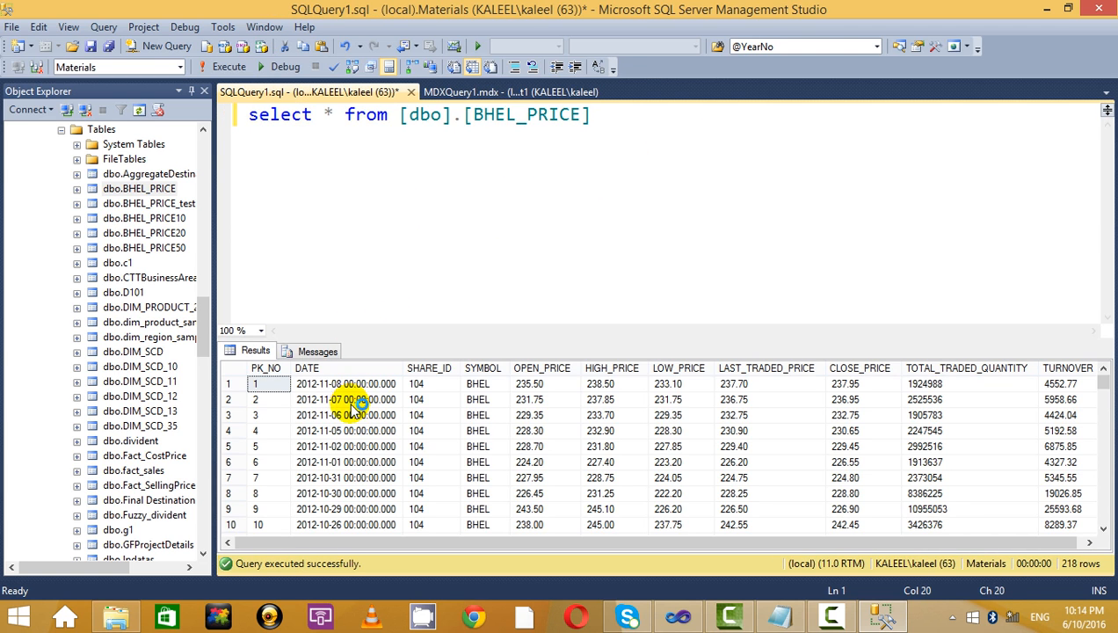
# Browse the rows returned by the BHEL_PRICE query and return to the first rows.
pyautogui.click(350, 400)
pyautogui.scroll(-8, 502, 440)
pyautogui.scroll(-20, 499, 437)
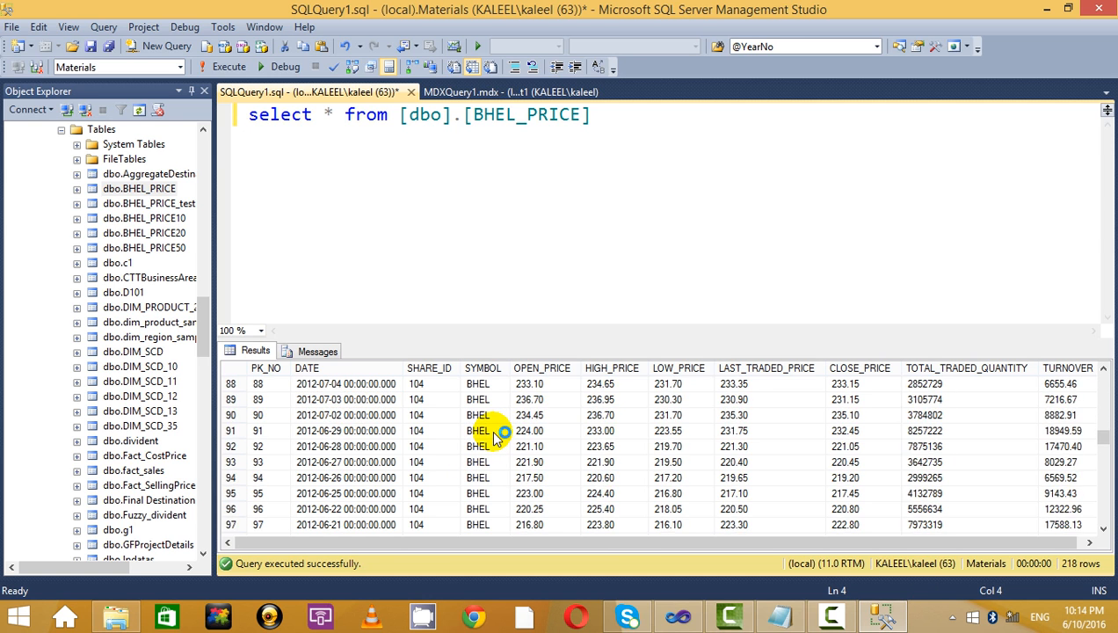
pyautogui.scroll(20, 499, 437)
pyautogui.click(497, 432)
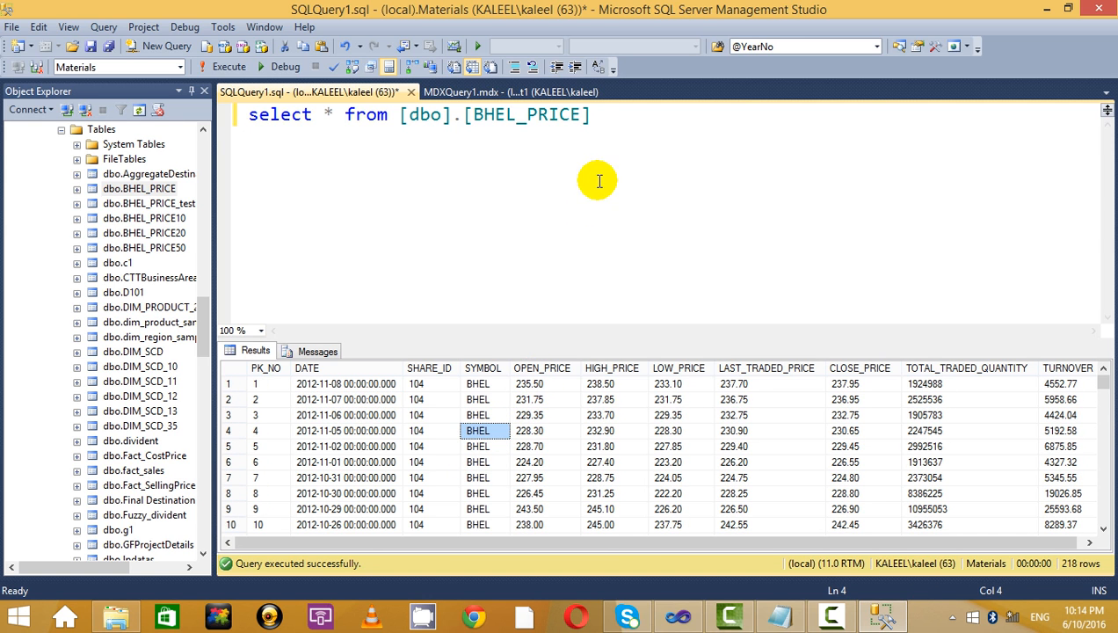
# Select the whole "select * from [dbo].[BHEL_PRICE]" statement and execute it again.
pyautogui.moveTo(554, 130); pyautogui.dragTo(225, 44)
pyautogui.click(228, 67)
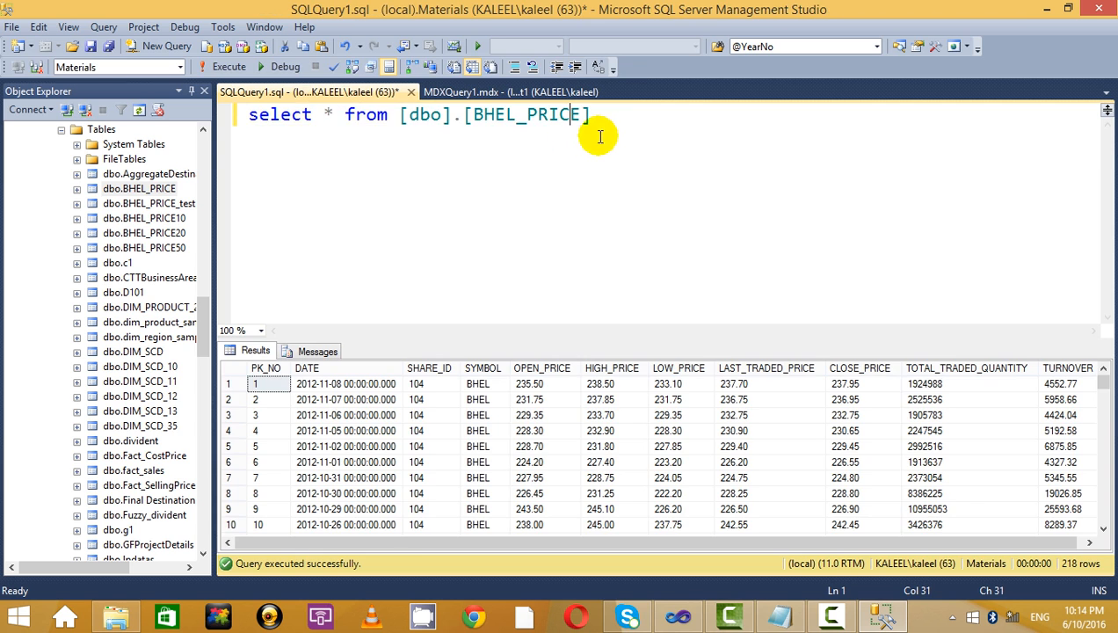
pyautogui.click(228, 67)
pyautogui.click(505, 169)
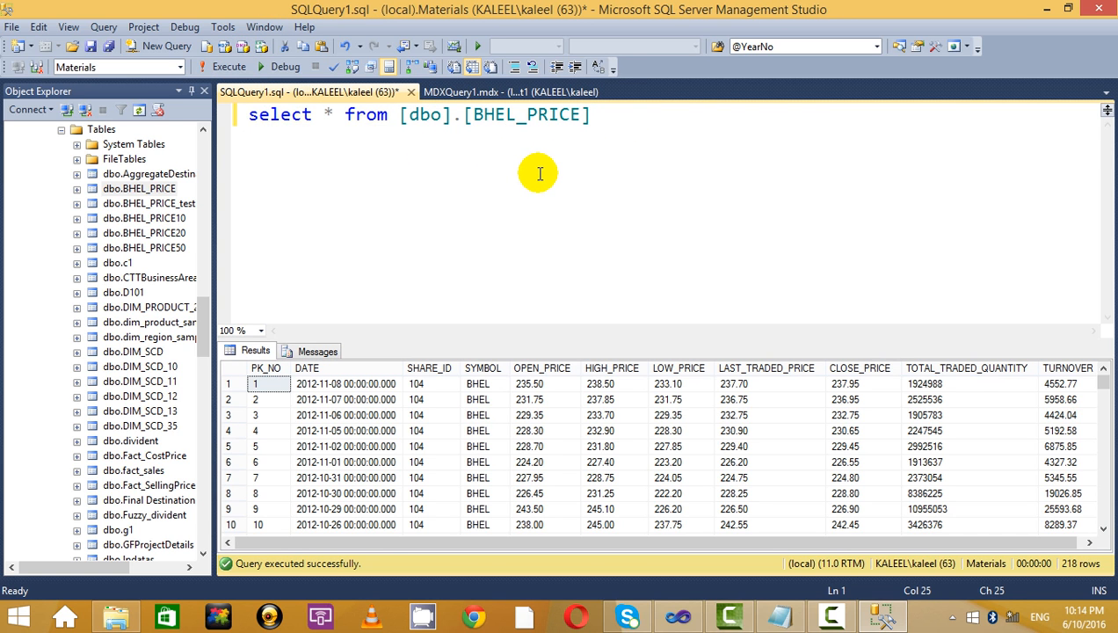
pyautogui.moveTo(654, 116); pyautogui.dragTo(121, 84)
pyautogui.click(249, 69)
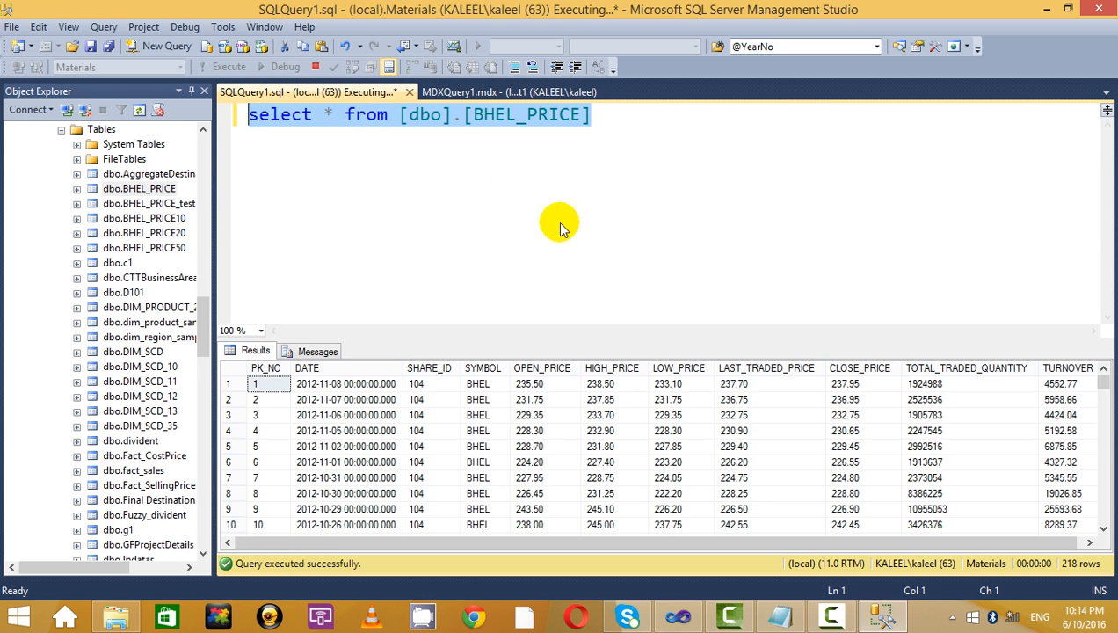
pyautogui.hotkey('ctrl', 'r')
pyautogui.moveTo(646, 123); pyautogui.dragTo(150, 65)
pyautogui.click(229, 67)
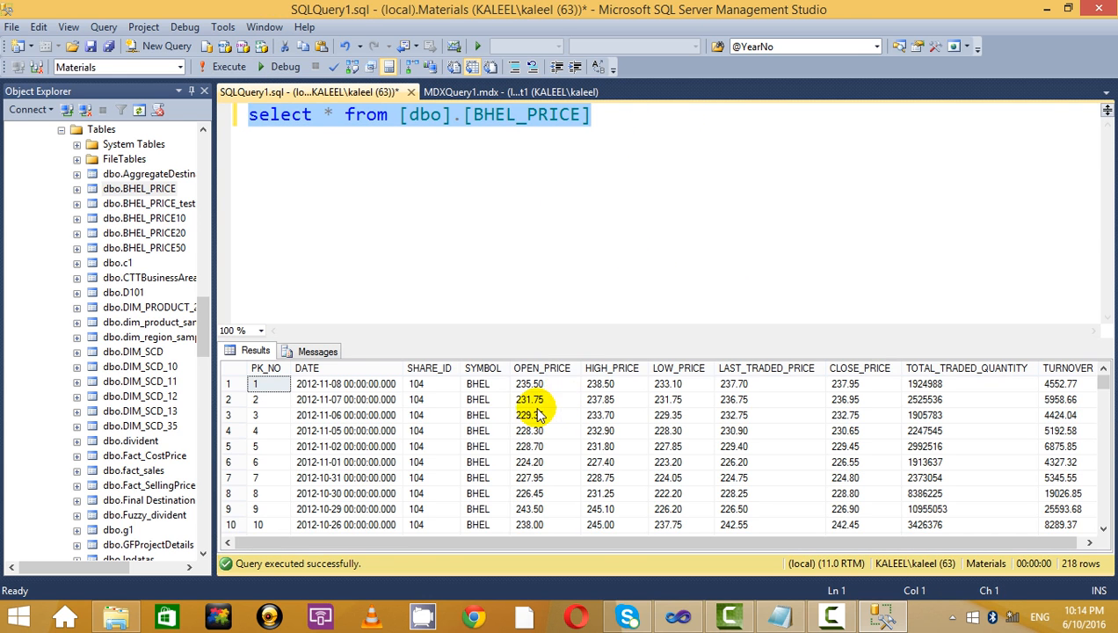
pyautogui.click(350, 173)
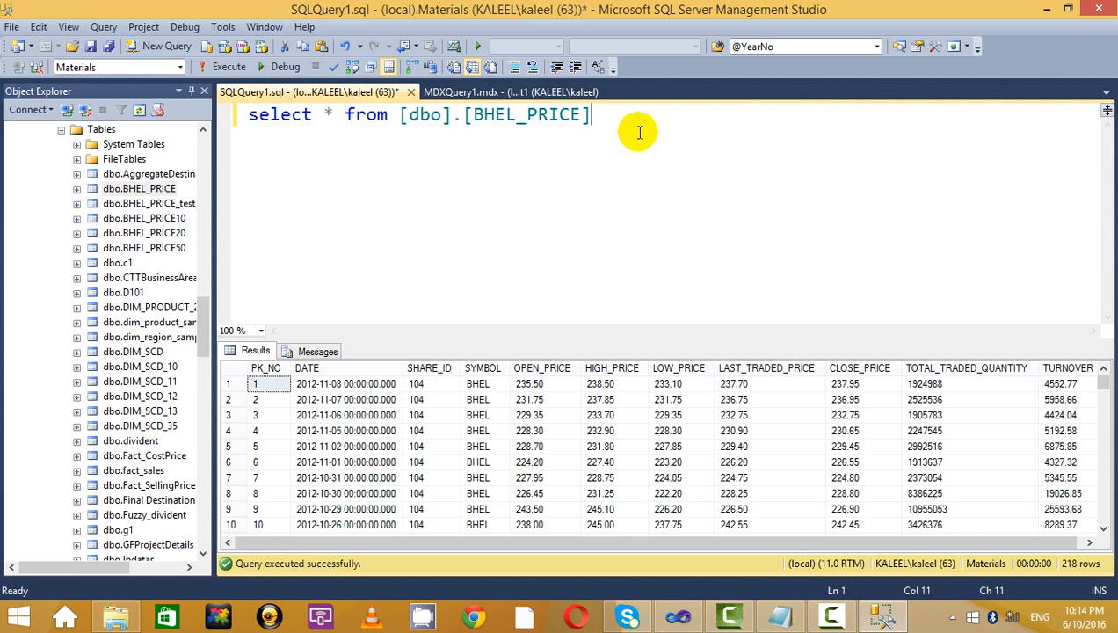
# Select the name of the dbo.BHEL_PRICE table in Object Explorer and trace it up to its parent database.
pyautogui.click(147, 190)
pyautogui.press('F2')
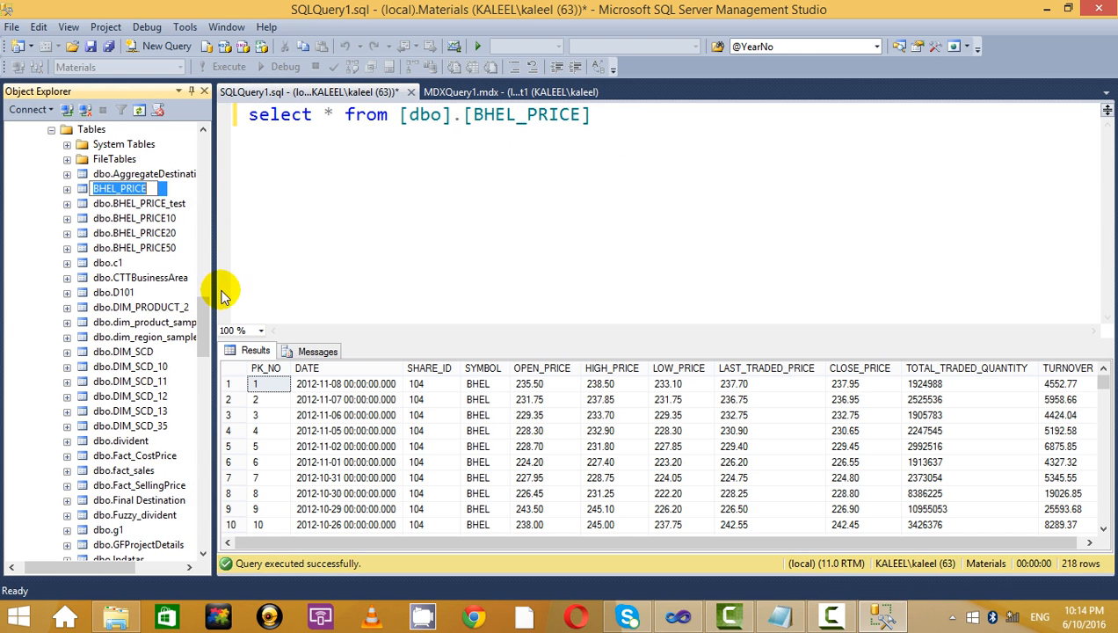
pyautogui.moveTo(203, 316); pyautogui.dragTo(209, 279)
# Switch to Visual Studio and open the Data Profiling Task for editing.
pyautogui.hotkey('alt', 'Tab')
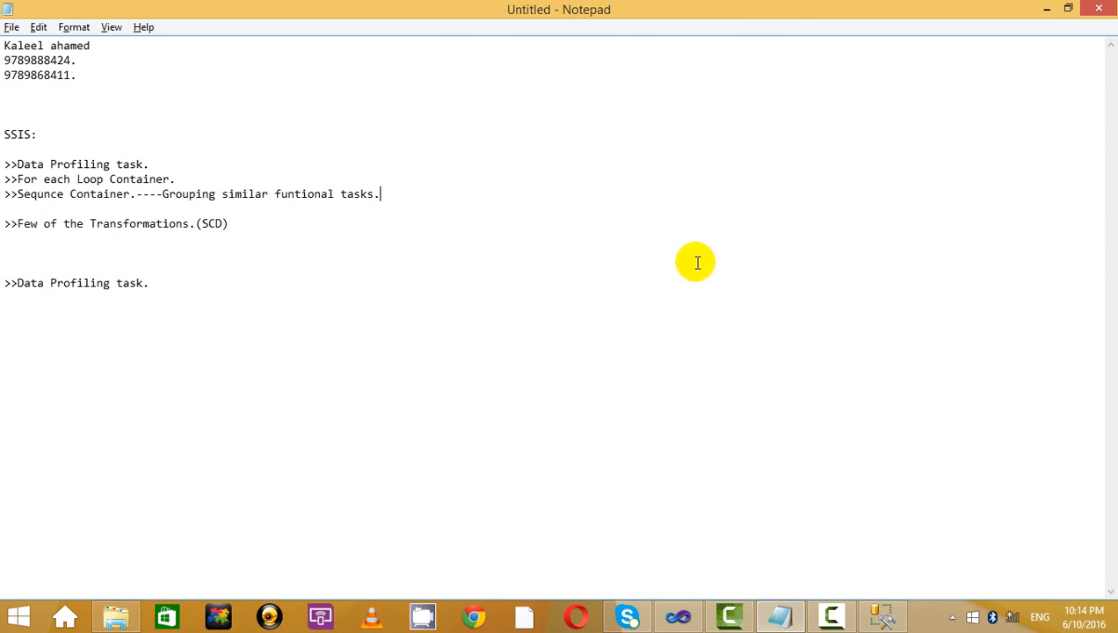
pyautogui.click(681, 616)
pyautogui.rightClick(346, 207)
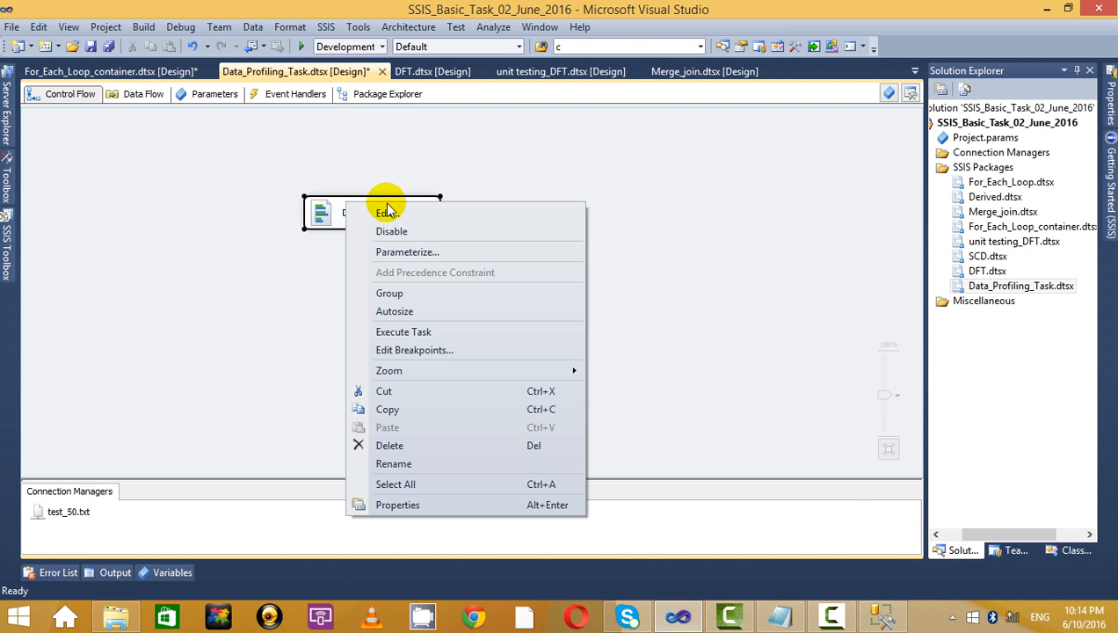
pyautogui.click(386, 211)
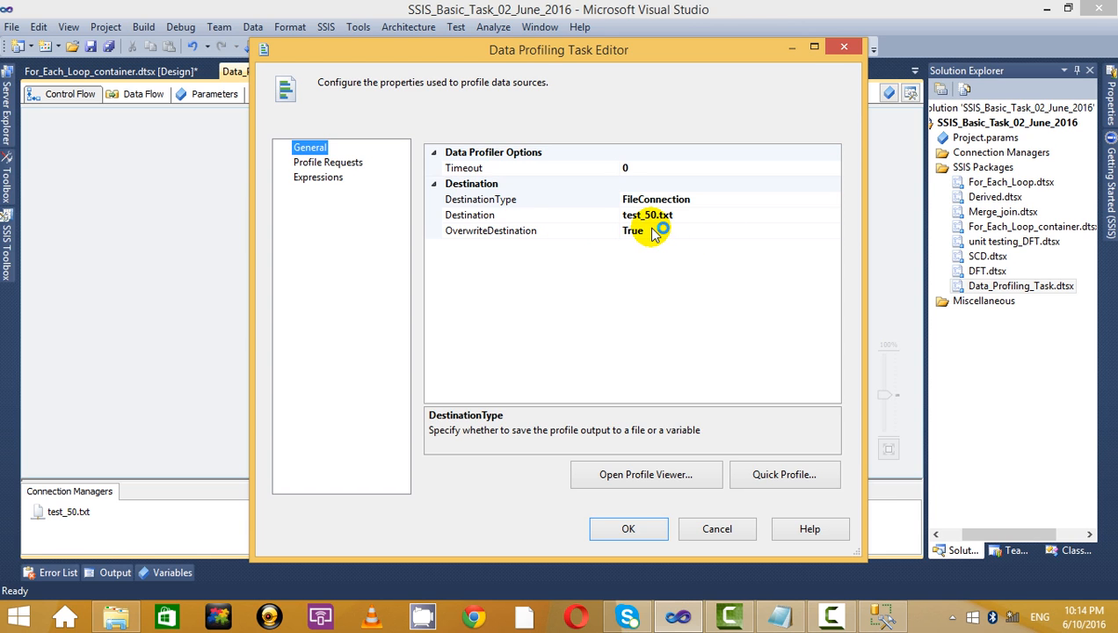
# Check the text files in the For_Each subfolder 1 in File Explorer and return to the Data Profiling Task Editor.
pyautogui.click(114, 617)
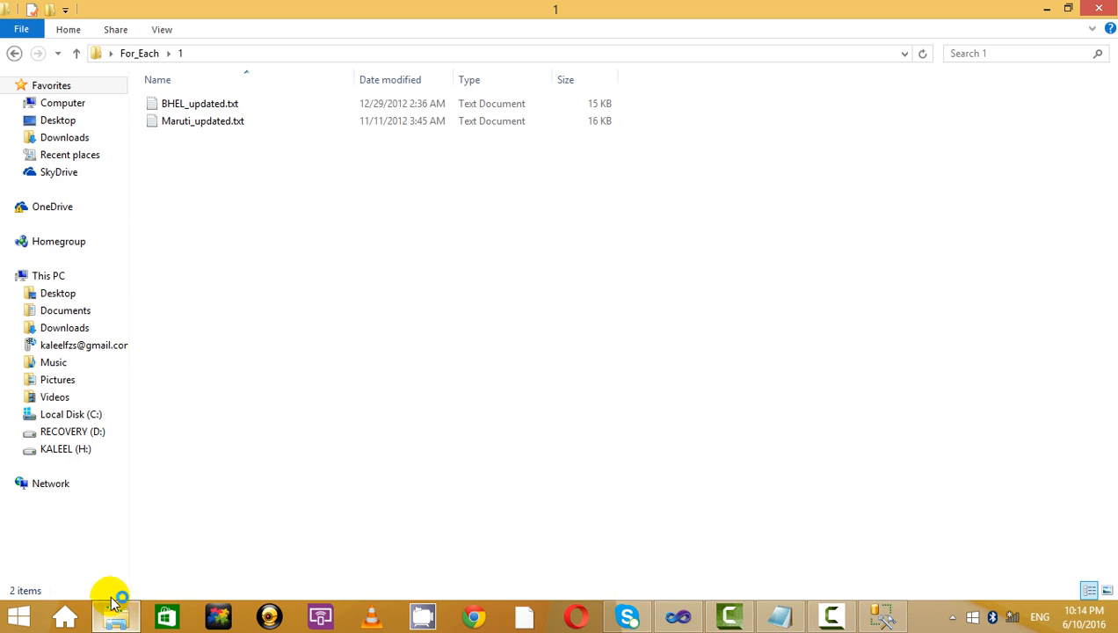
pyautogui.click(211, 105)
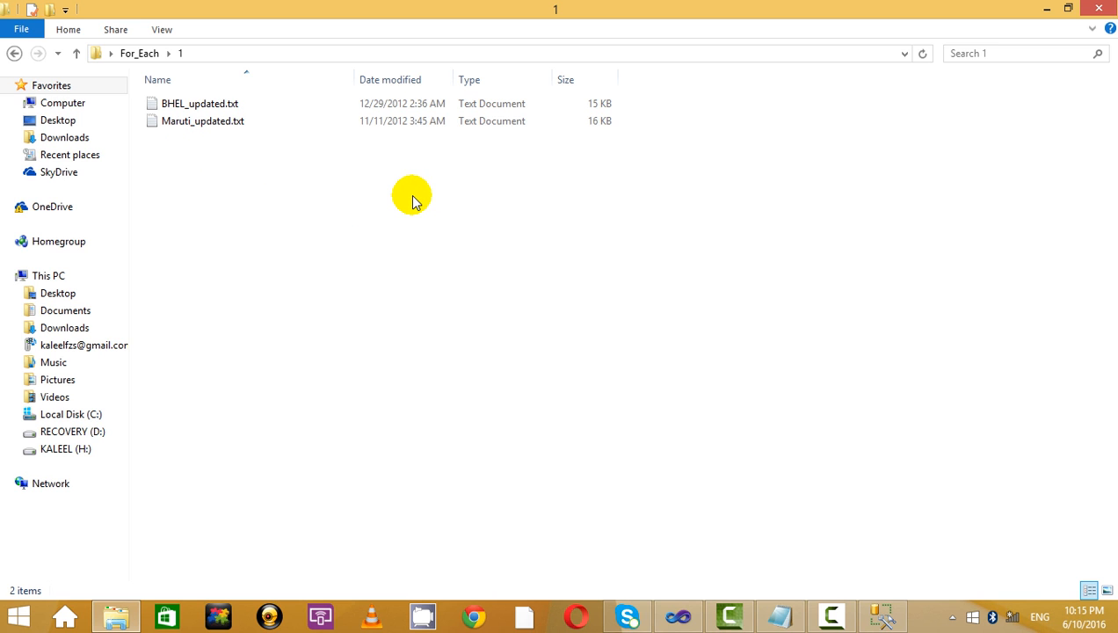
pyautogui.hotkey('alt', 'Tab')
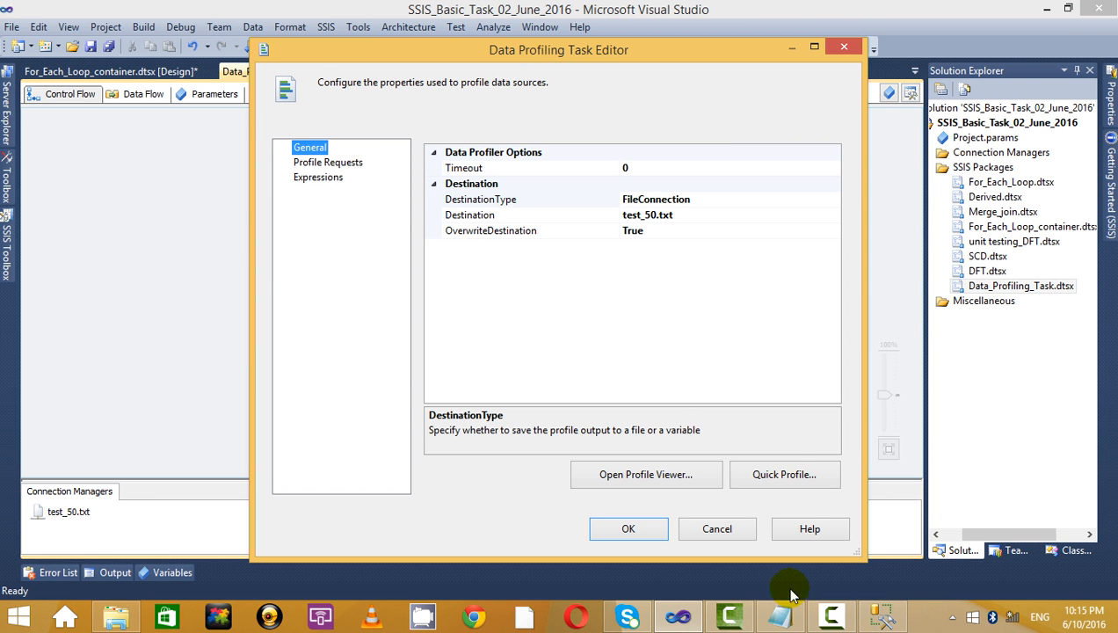
# Open the single table quick profile form and start a new ADO.NET connection with server name ".".
pyautogui.click(785, 475)
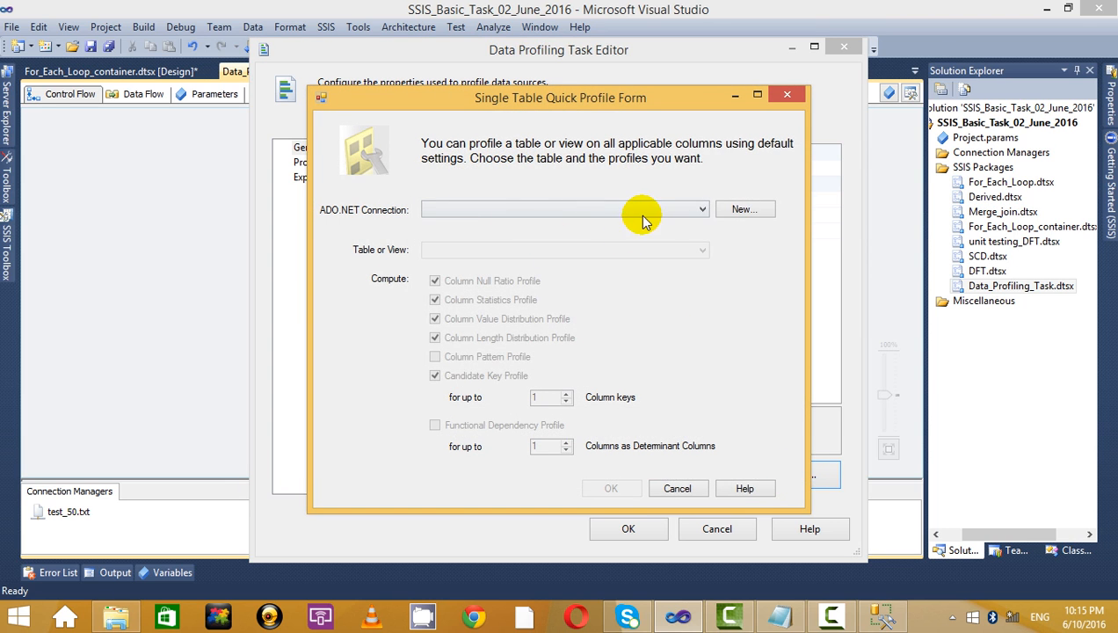
pyautogui.click(640, 218)
pyautogui.click(691, 240)
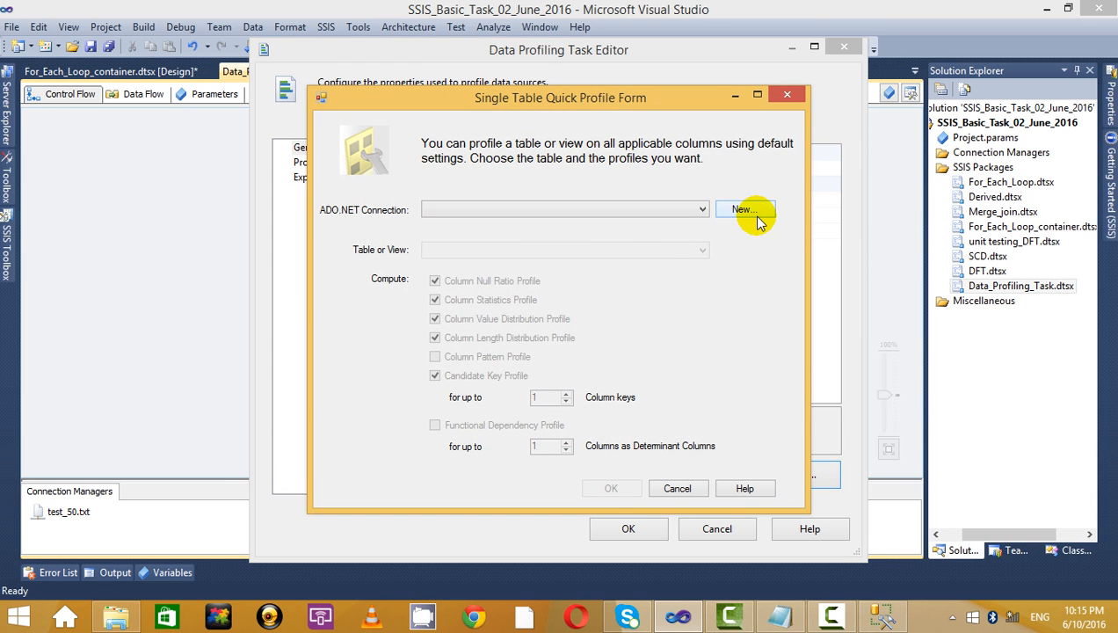
pyautogui.click(757, 220)
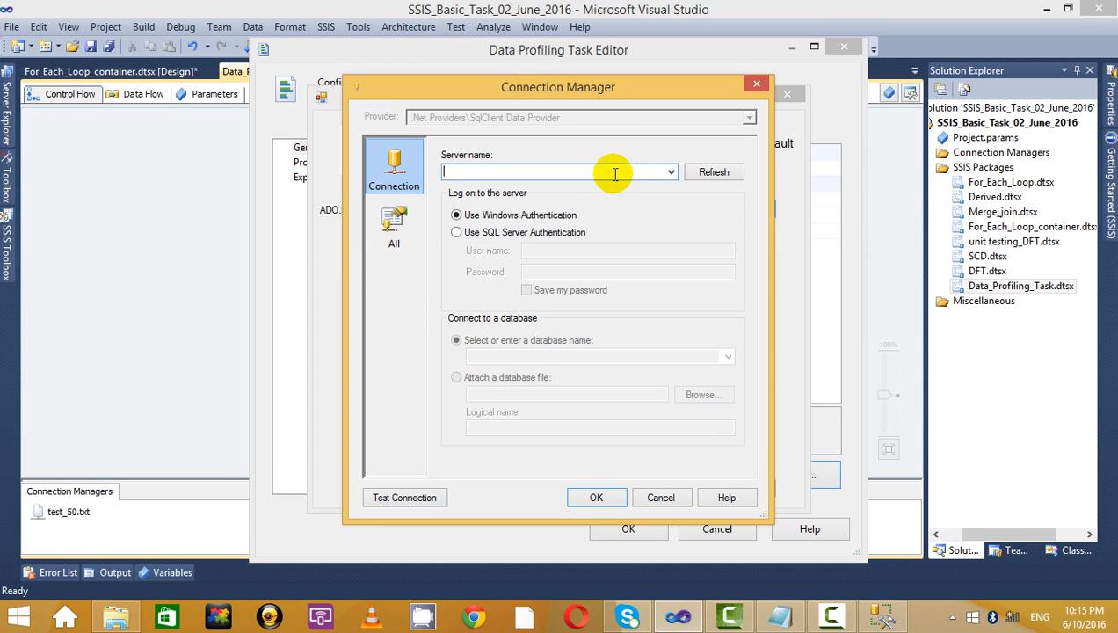
pyautogui.write('.')
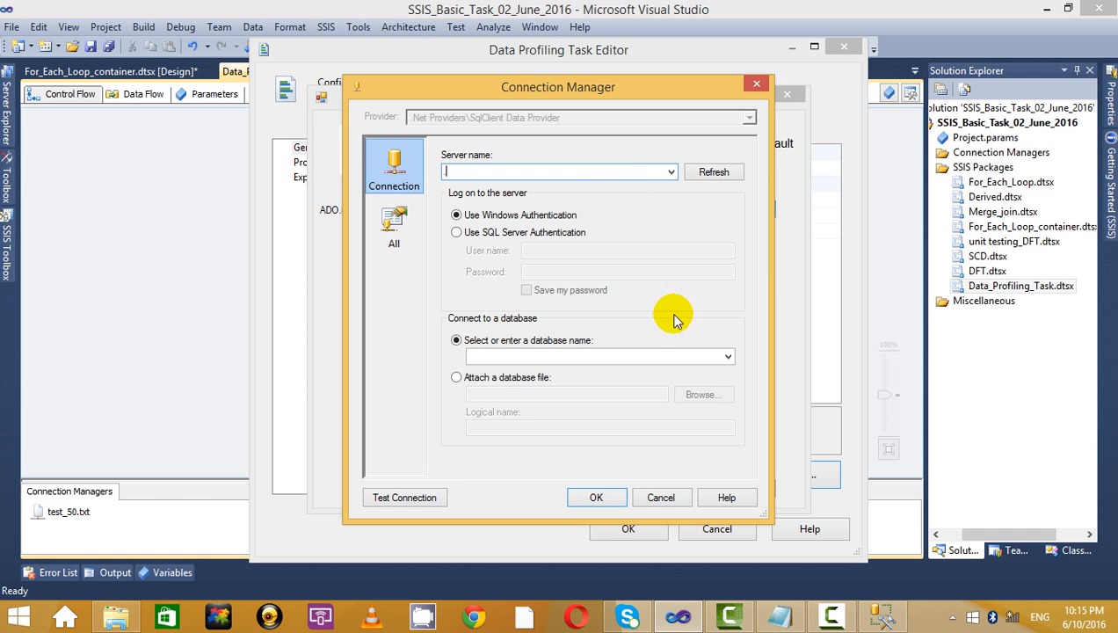
# Set the connection's database to Materials and accept the new connection.
pyautogui.click(731, 358)
pyautogui.scroll(-2, 622, 148)
pyautogui.click(606, 115)
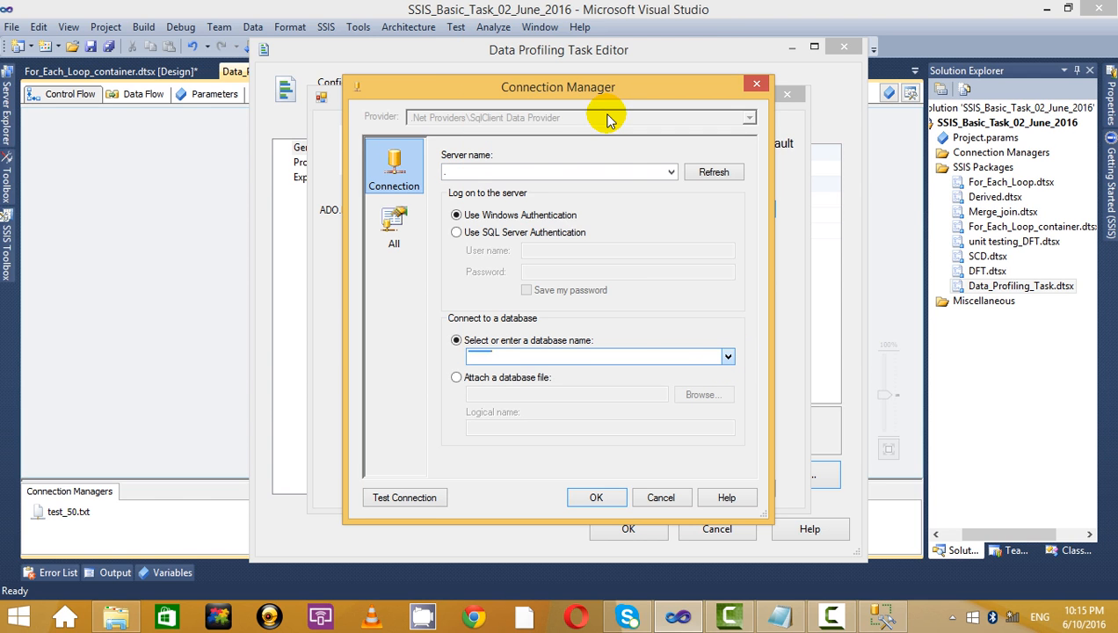
pyautogui.click(729, 355)
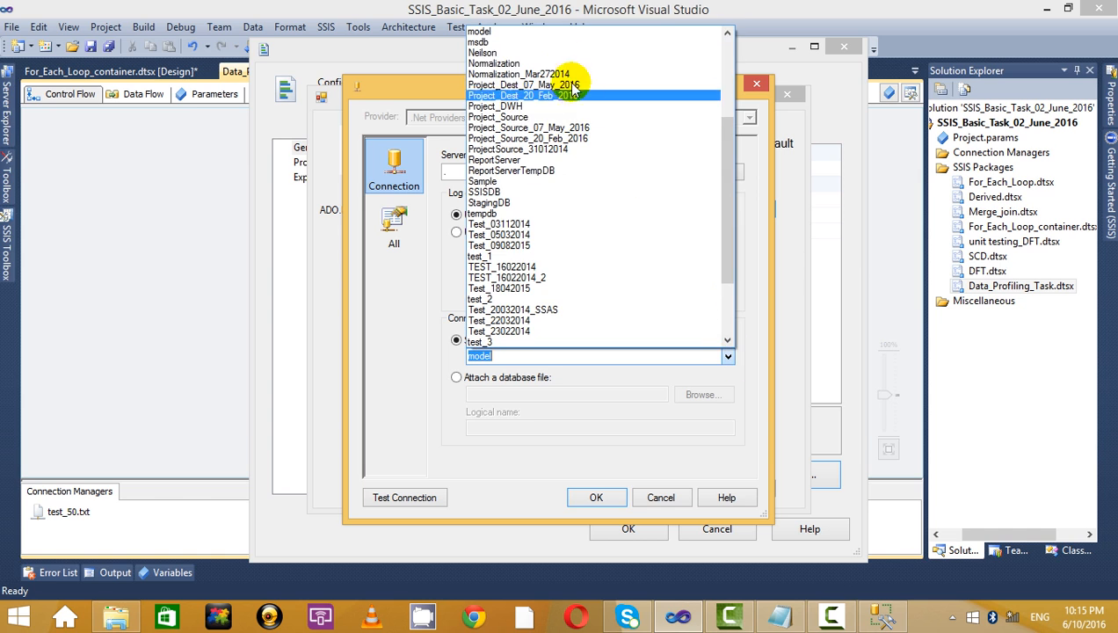
pyautogui.scroll(2, 567, 202)
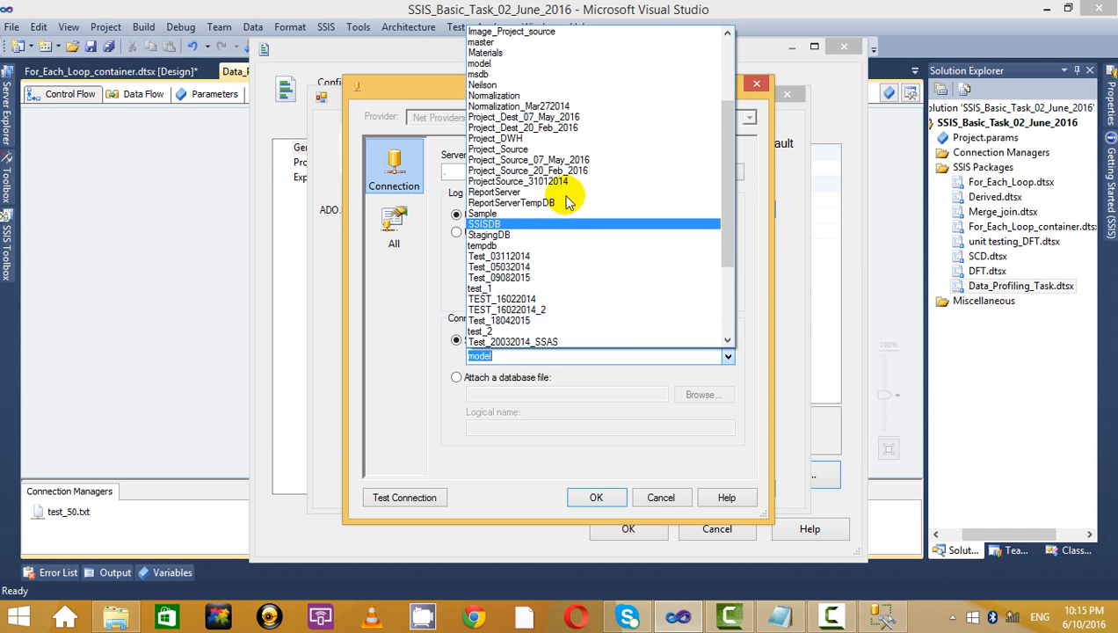
pyautogui.click(538, 53)
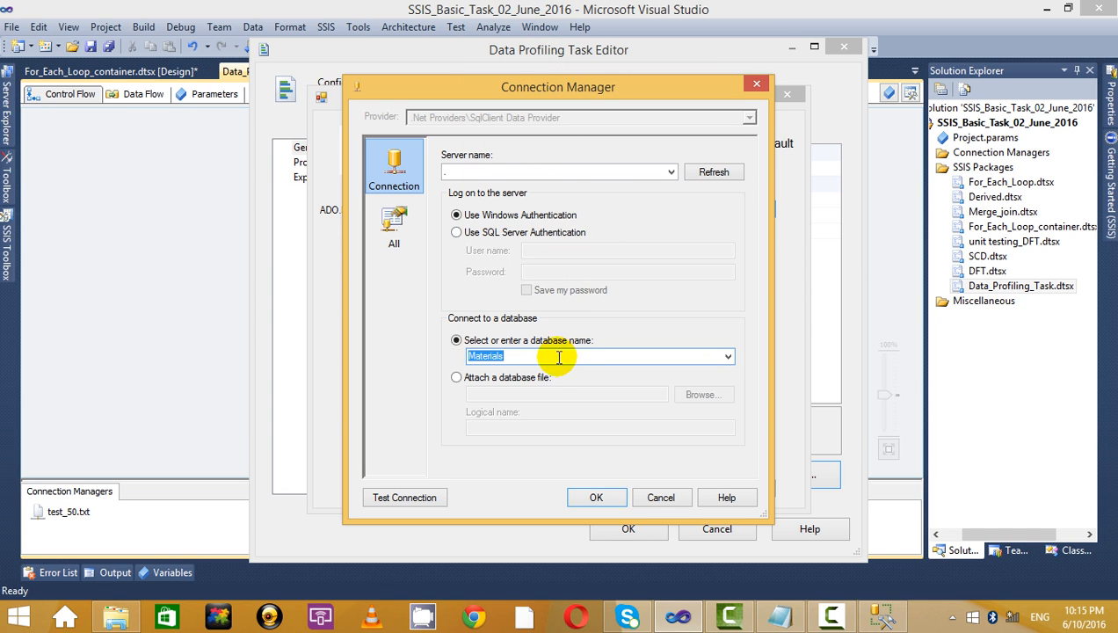
pyautogui.click(605, 498)
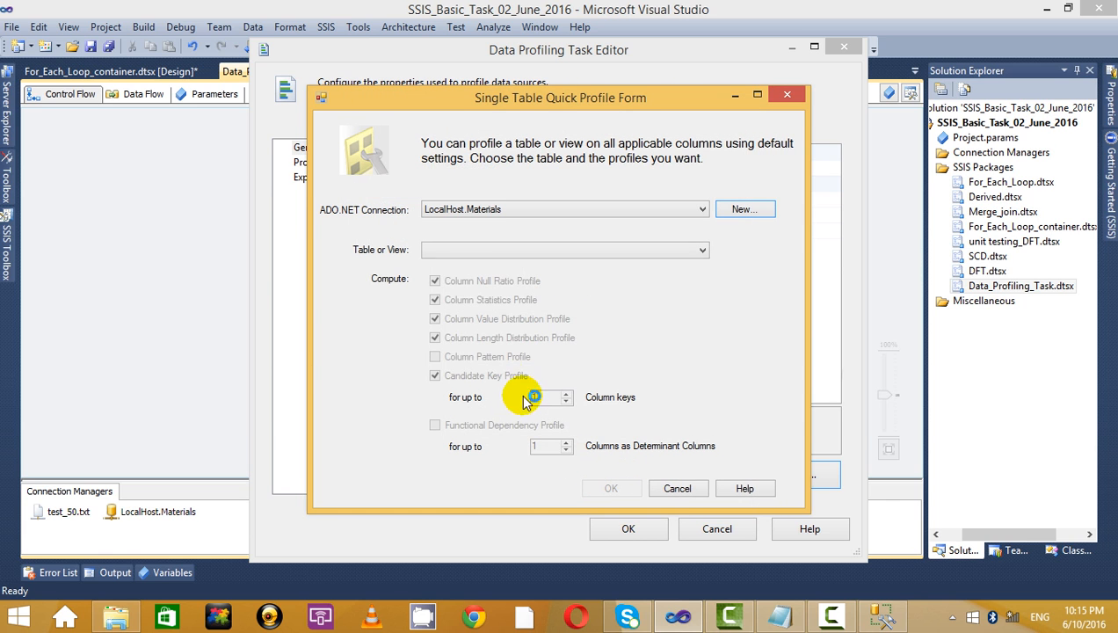
# Choose [dbo].[BHEL_PRICE] as the table or view to profile.
pyautogui.click(461, 250)
pyautogui.scroll(-3, 492, 471)
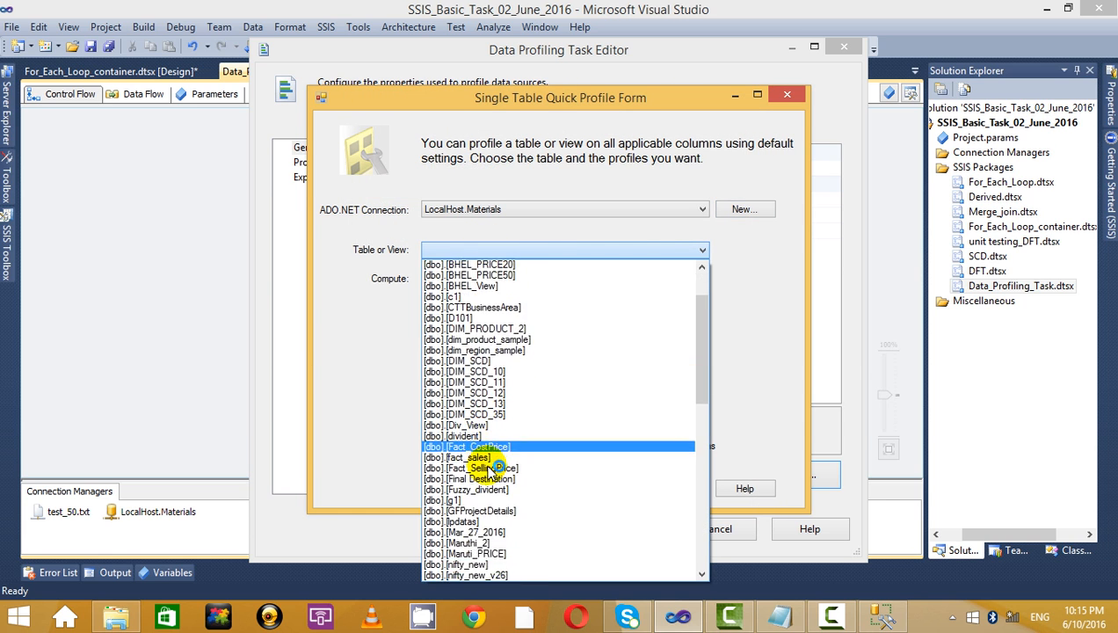
pyautogui.scroll(3, 490, 473)
pyautogui.scroll(-5, 490, 472)
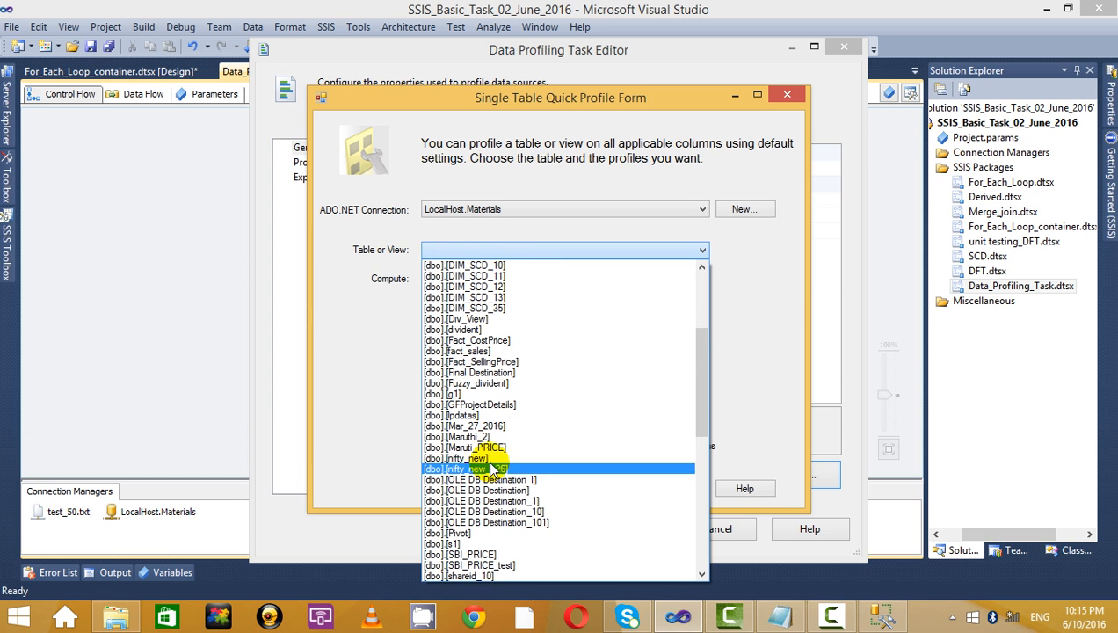
pyautogui.scroll(3, 496, 443)
pyautogui.scroll(3, 499, 369)
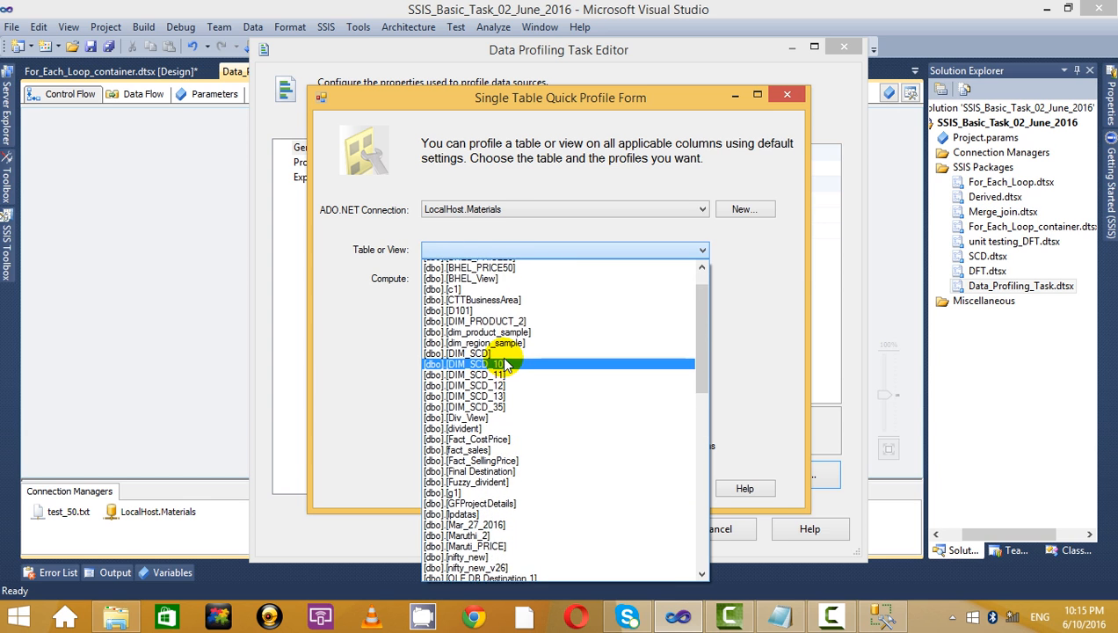
pyautogui.click(514, 276)
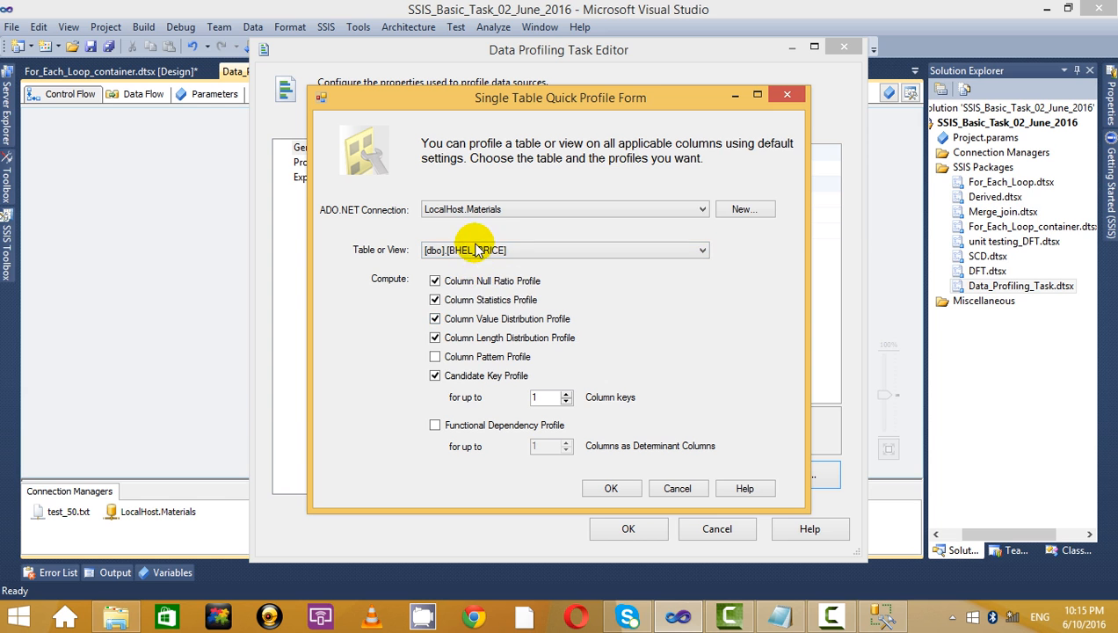
# Switch to SQL Server Management Studio, rerun the BHEL_PRICE query, and return to the quick profile form in Visual Studio.
pyautogui.hotkey('alt', 'Tab')
pyautogui.hotkey('alt', 'Tab')
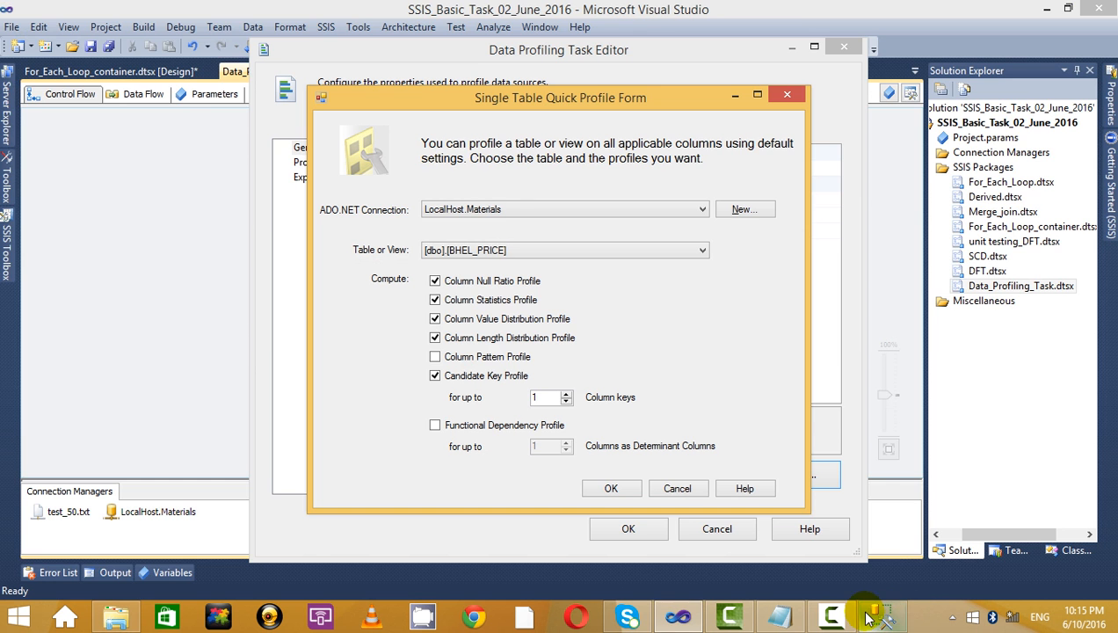
pyautogui.click(875, 618)
pyautogui.moveTo(657, 144); pyautogui.dragTo(25, 41)
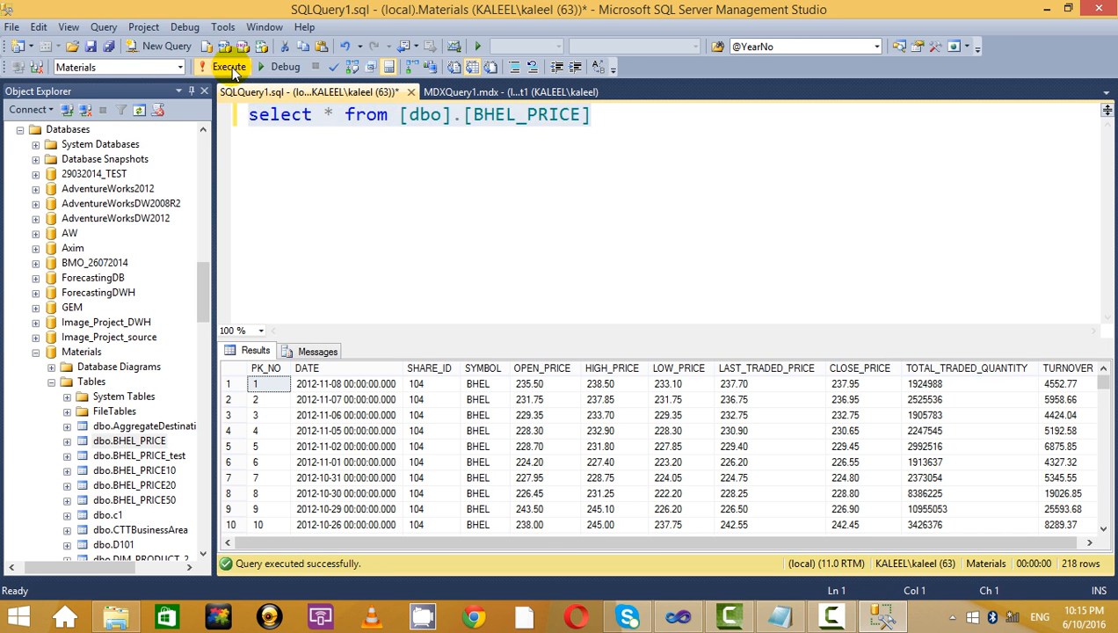
pyautogui.click(228, 67)
pyautogui.hotkey('alt', 'Tab')
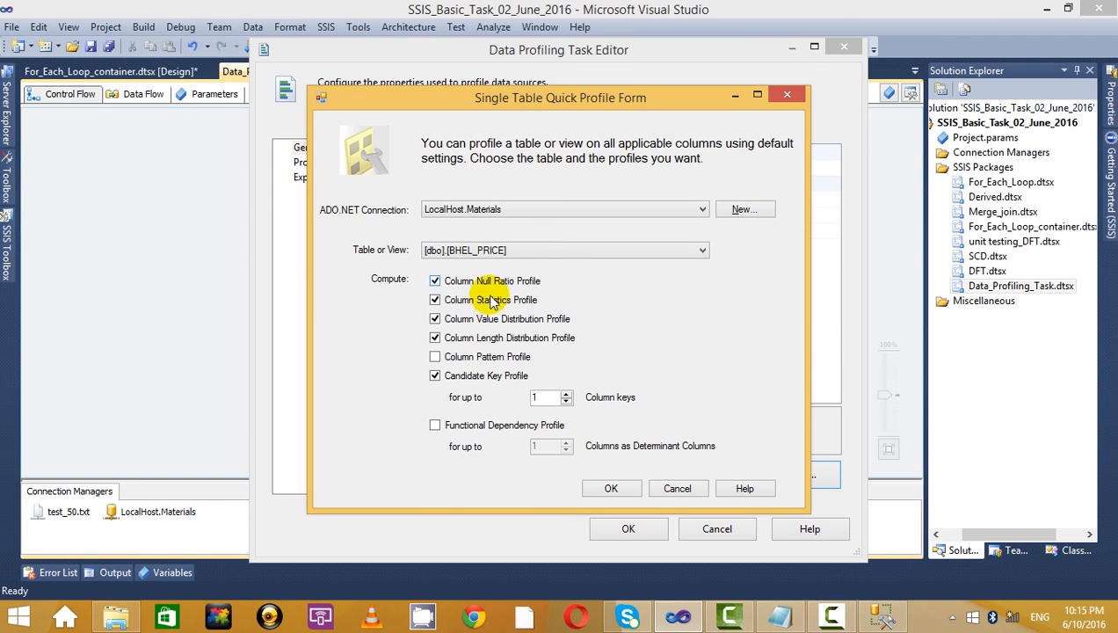
# Enable the Column Pattern Profile and the Functional Dependency Profile for the BHEL_PRICE table.
pyautogui.click(434, 356)
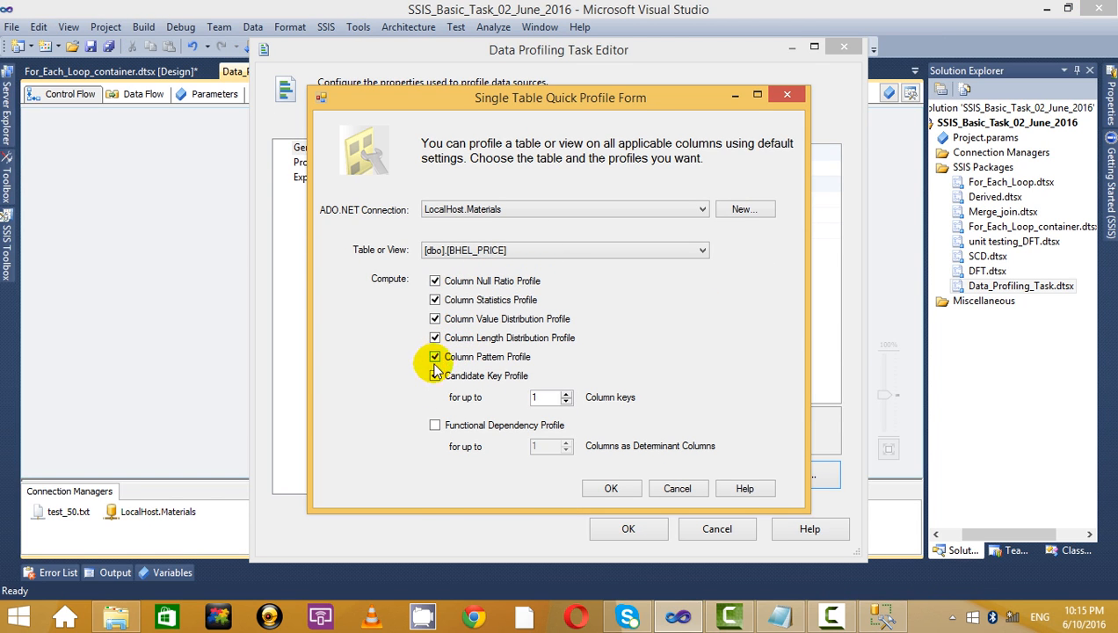
pyautogui.click(434, 424)
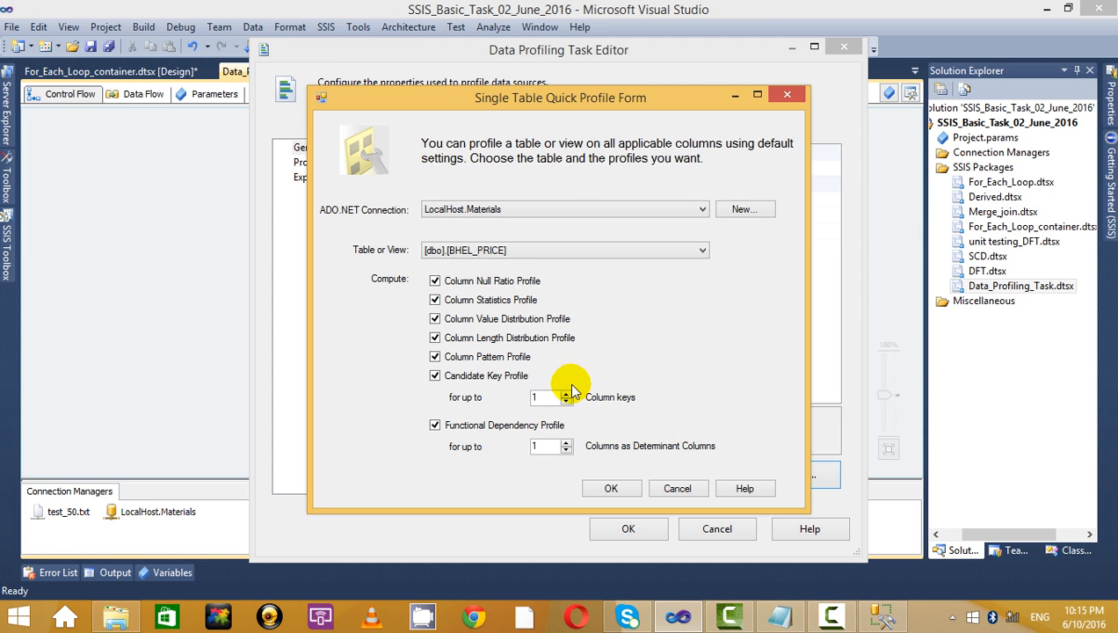
# Switch to Notepad, add six empty ">>" lines below the last Data Profiling task line, and place the cursor on the first one.
pyautogui.click(778, 617)
pyautogui.press('Return')
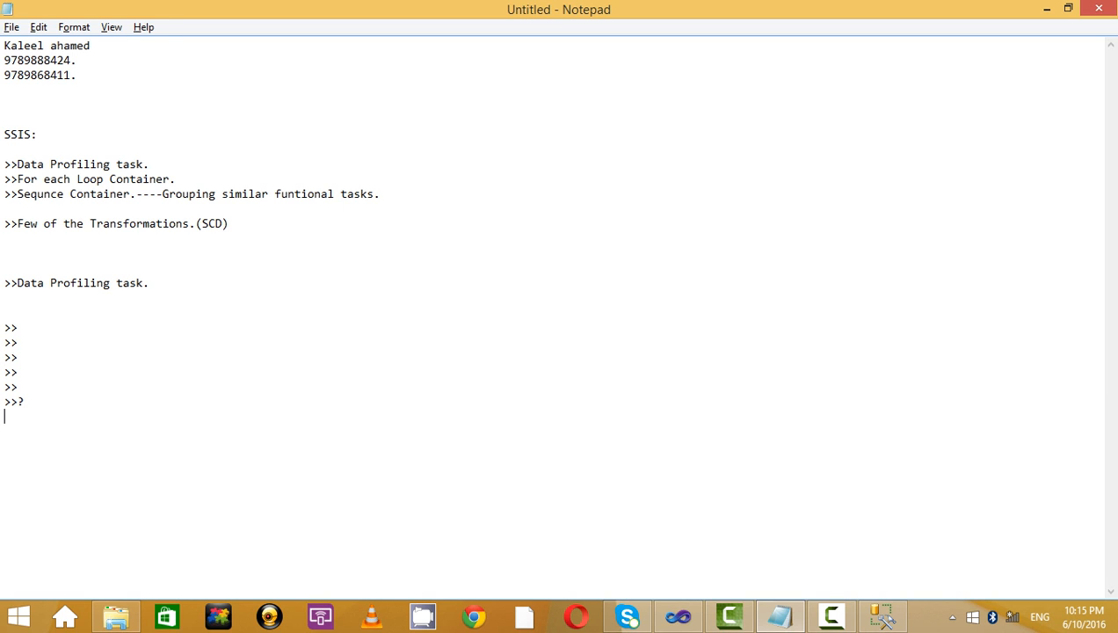
pyautogui.press('BackSpace')
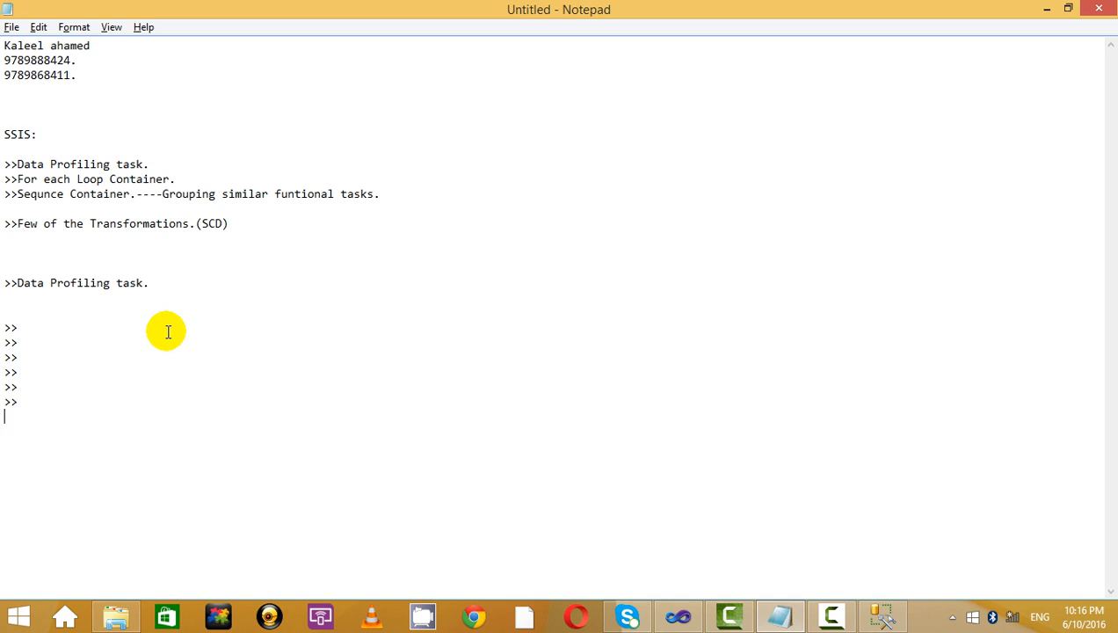
pyautogui.click(168, 331)
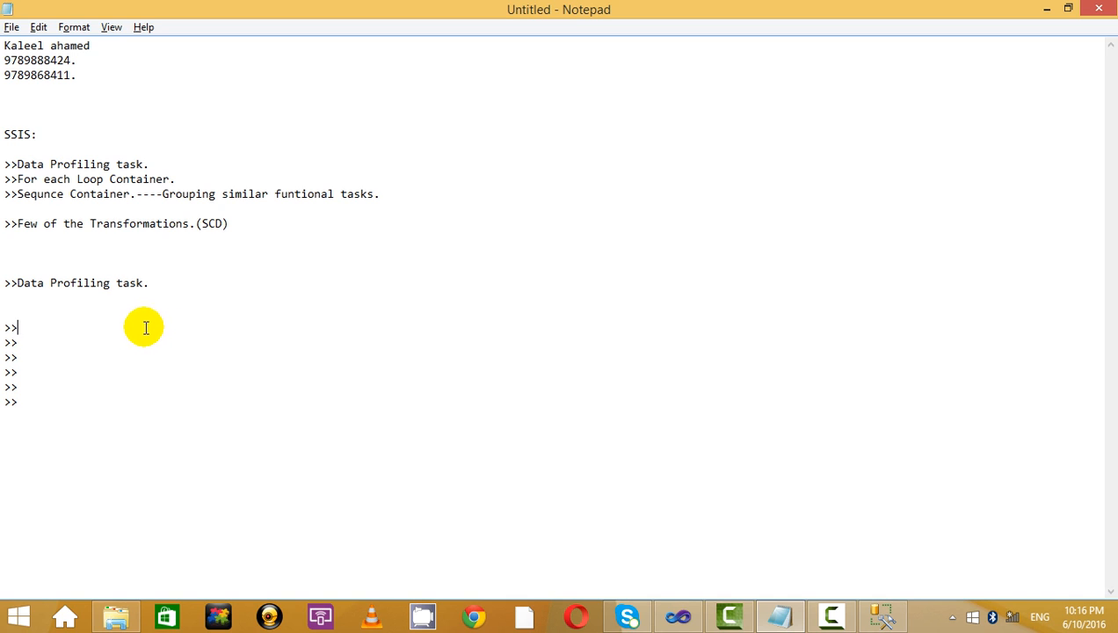
# Fill the first ">>" line with "Candidate key profile---------to identify the primary key.".
pyautogui.write('Ca')
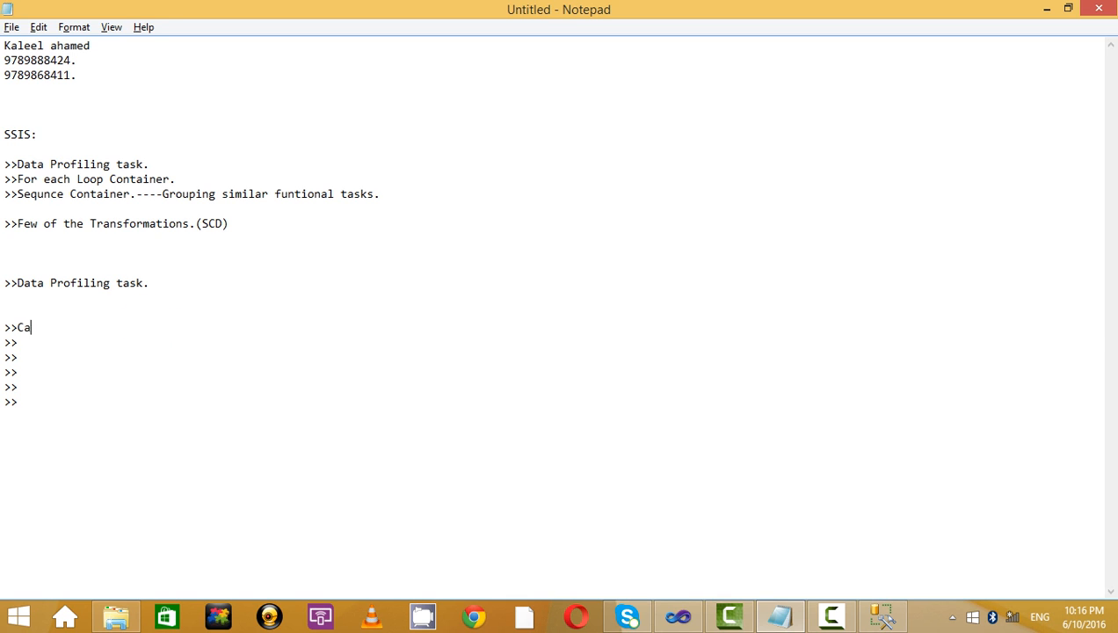
pyautogui.write('ndidate key profile---------')
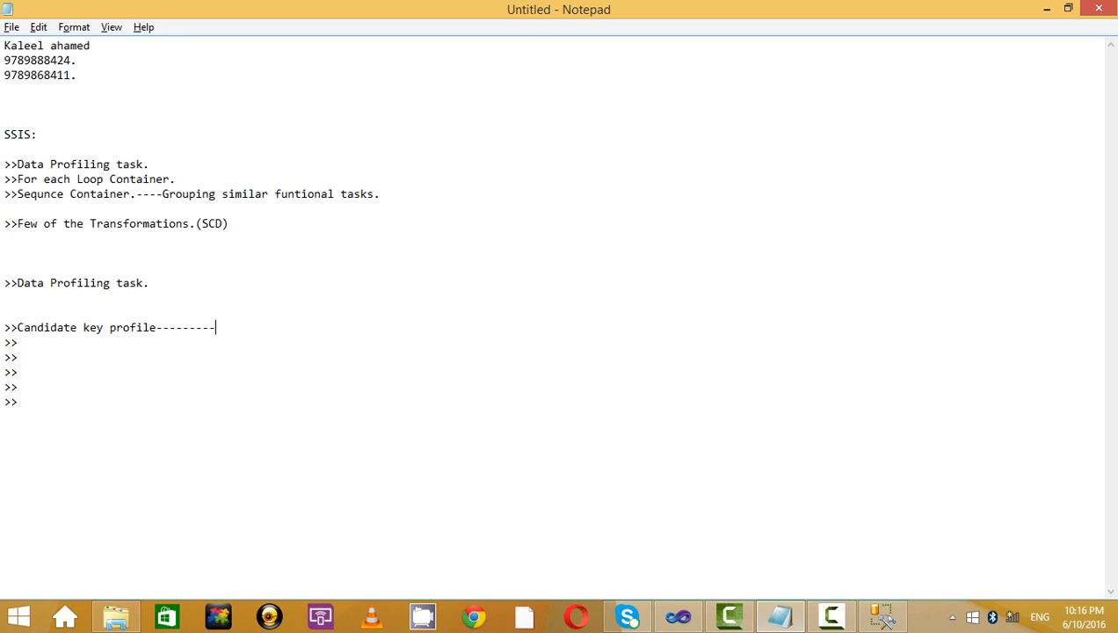
pyautogui.write('to identify the pri')
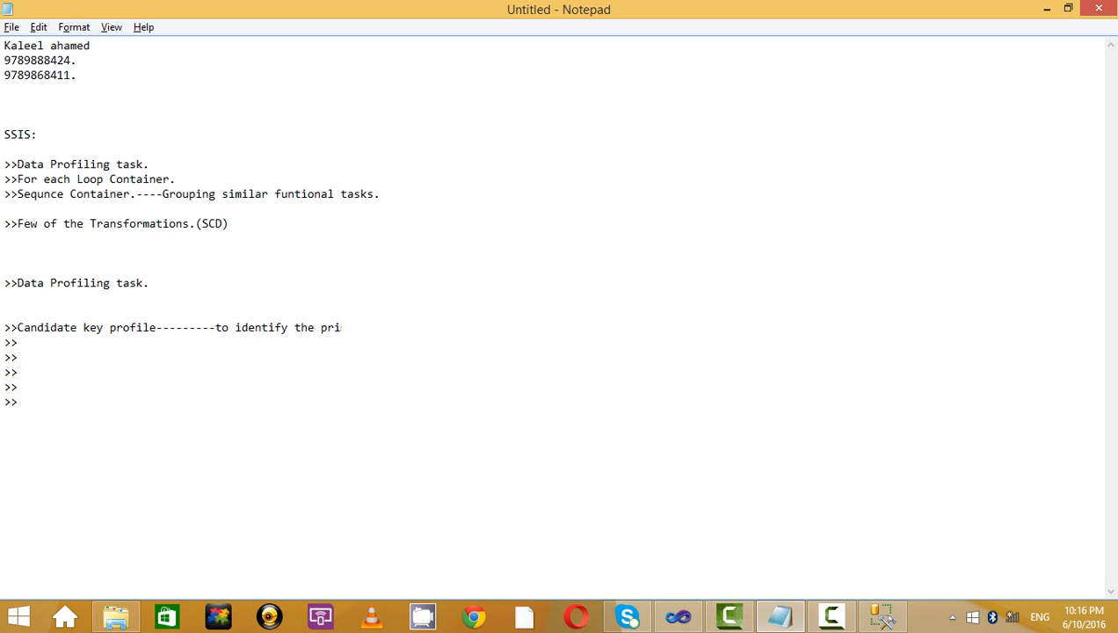
pyautogui.write('mary key.')
# Check the quick profile form in Visual Studio, and enter "Column null ratio profile------Ratio of the null column in the table." on Notepad's second ">>" line.
pyautogui.hotkey('alt', 'Tab')
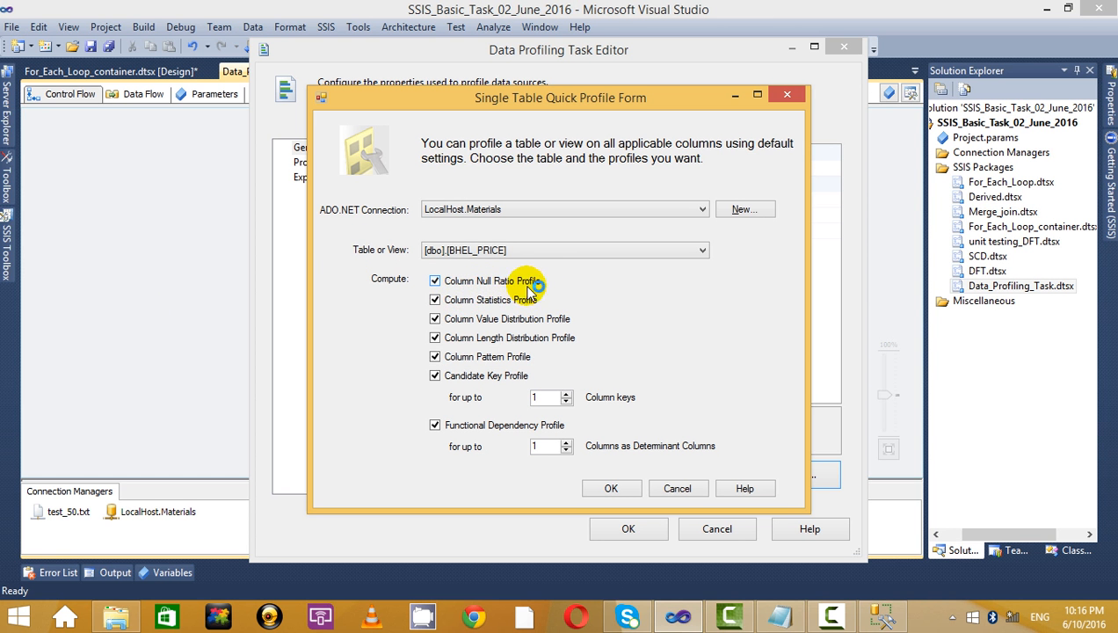
pyautogui.hotkey('alt', 'Tab')
pyautogui.write('col')
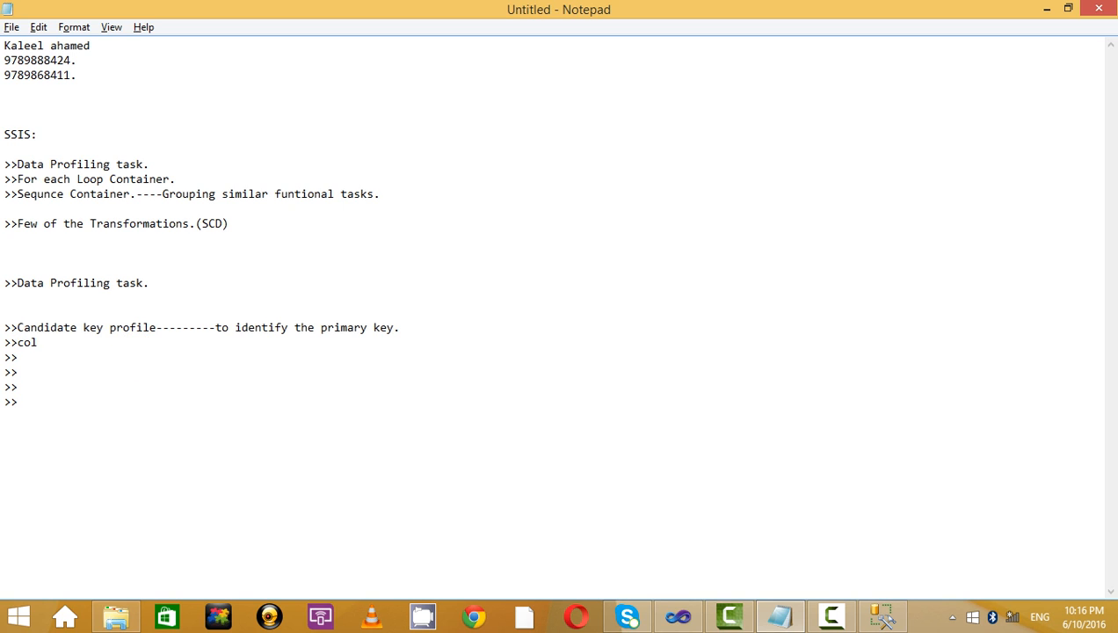
pyautogui.write('umn null ratio profile------')
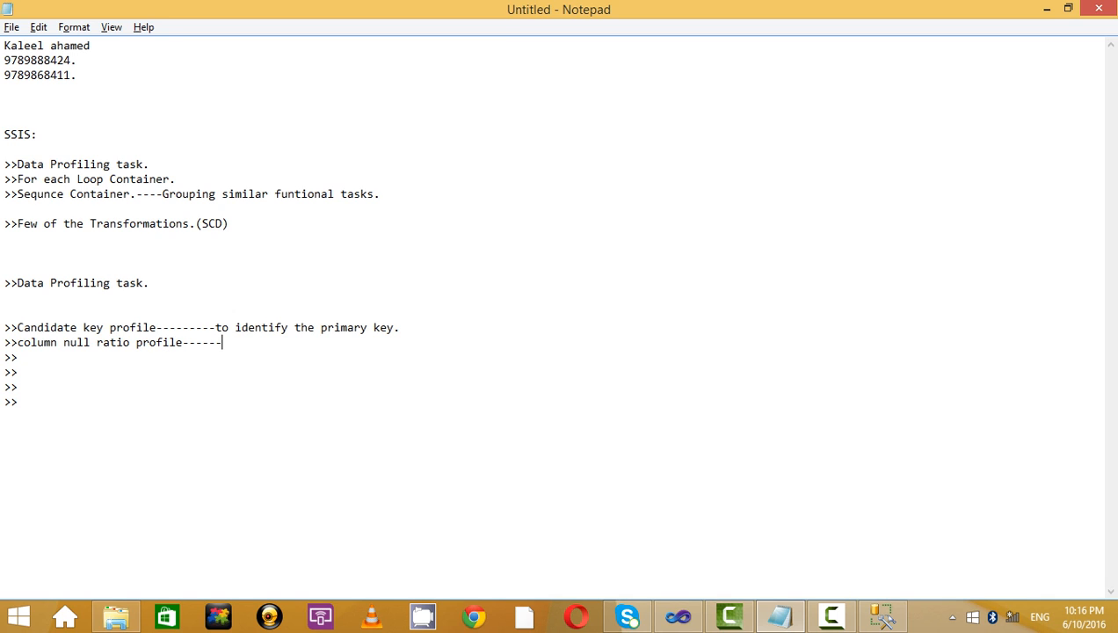
pyautogui.write('Ratio of the null')
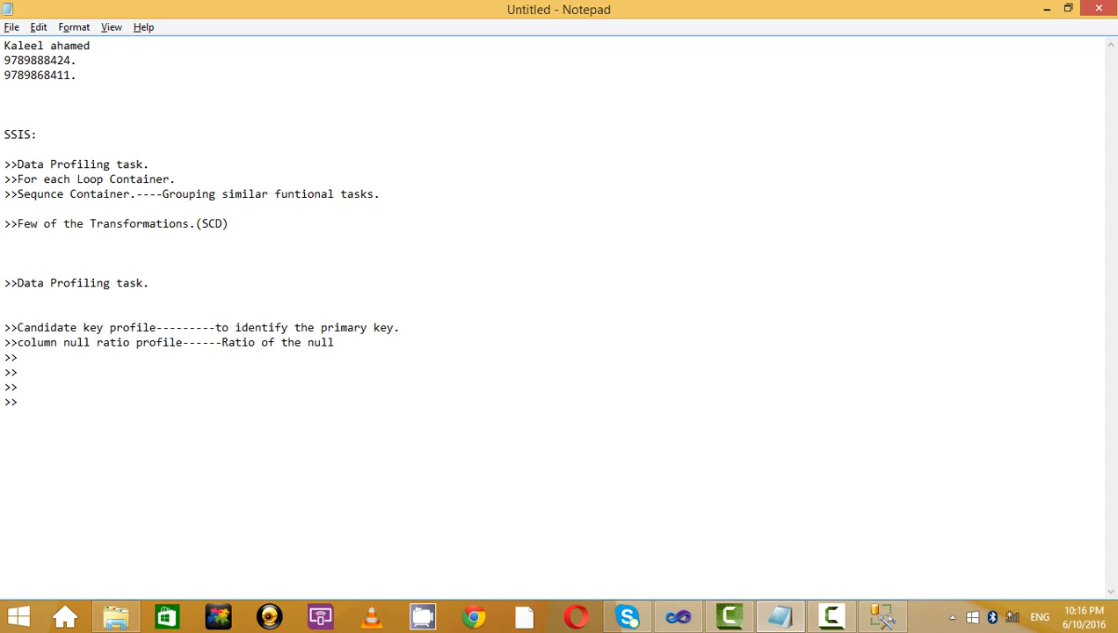
pyautogui.write(' column.')
pyautogui.click(70, 352)
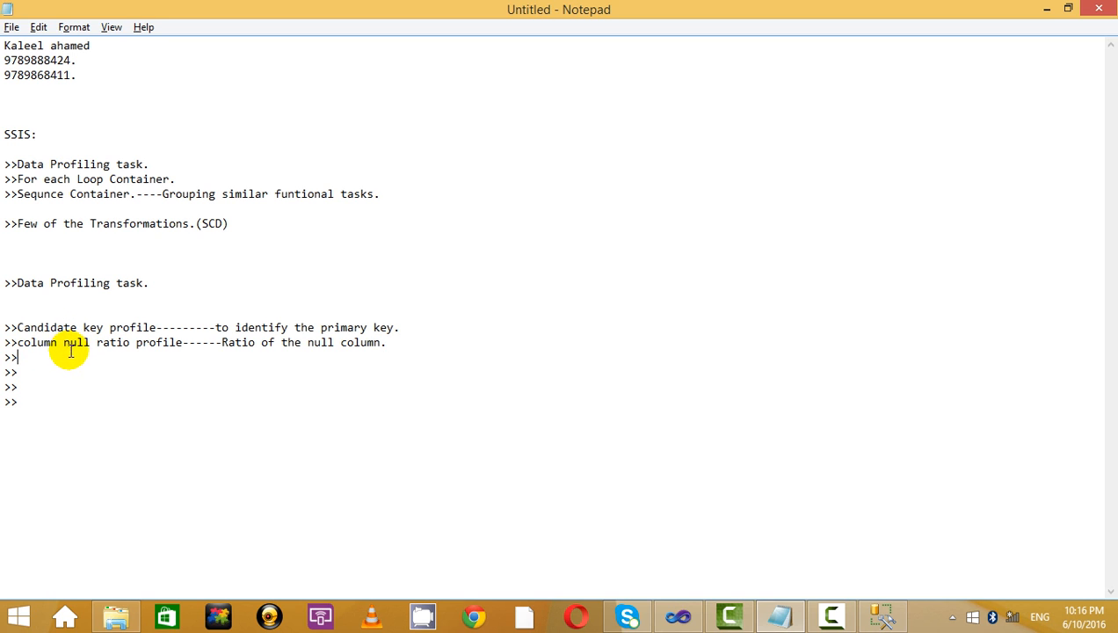
pyautogui.click(23, 341)
pyautogui.press('BackSpace')
pyautogui.write('C')
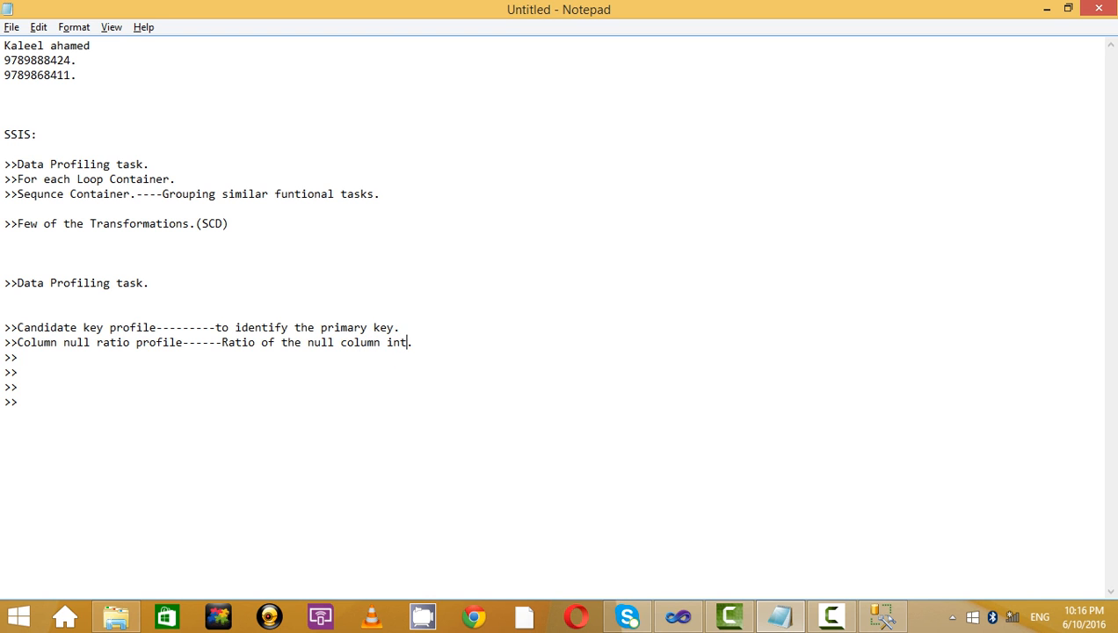
pyautogui.press('BackSpace')
pyautogui.write('the table.')
# Check the profile names in Visual Studio, and enter "C Value dist profile----------->Value of the columns." on Notepad's third ">>" line.
pyautogui.hotkey('alt', 'Tab')
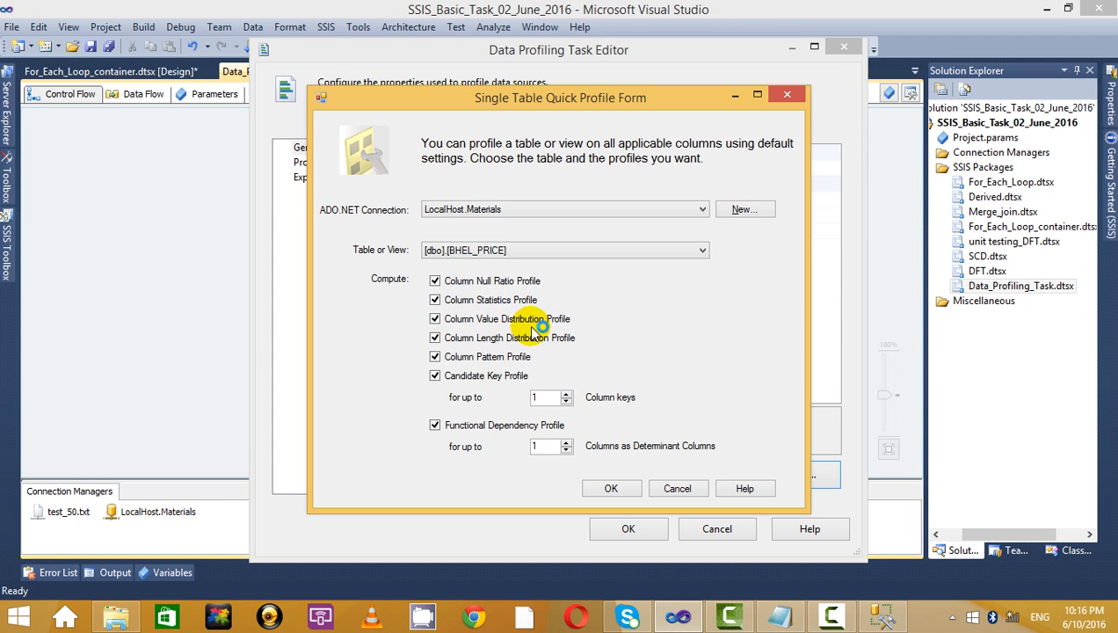
pyautogui.hotkey('alt', 'Tab')
pyautogui.click(136, 359)
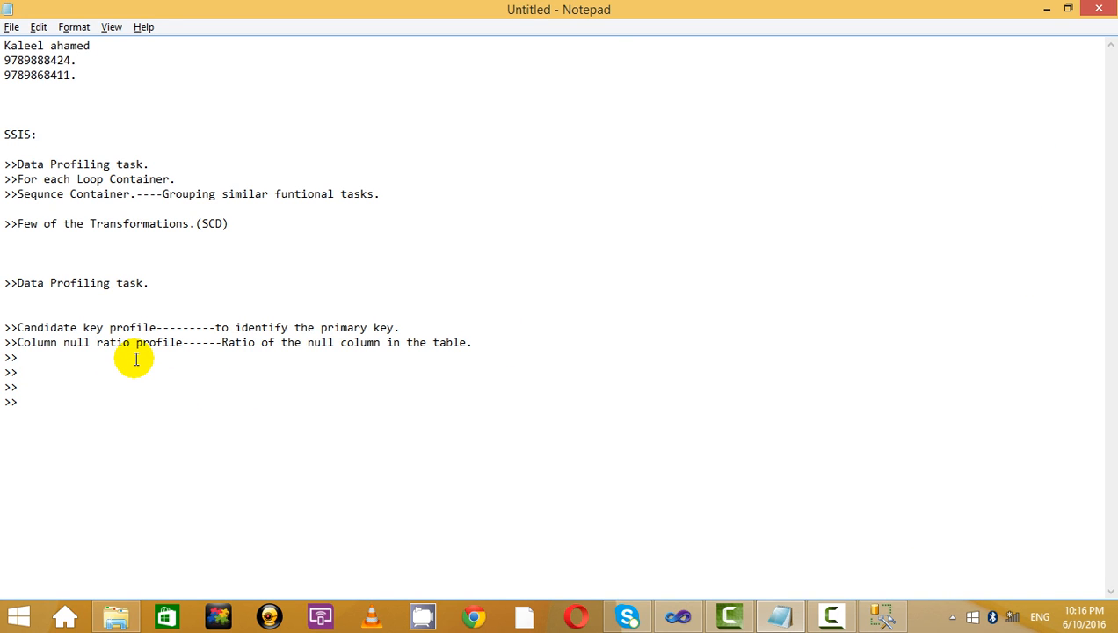
pyautogui.write('C V')
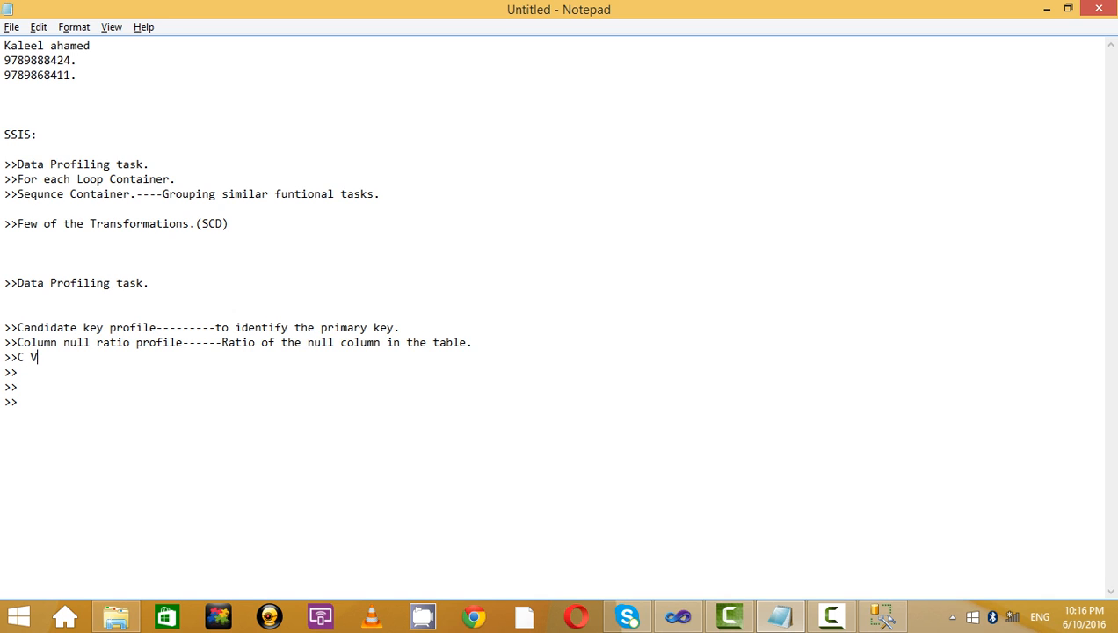
pyautogui.write('alue dist profile----------->Value')
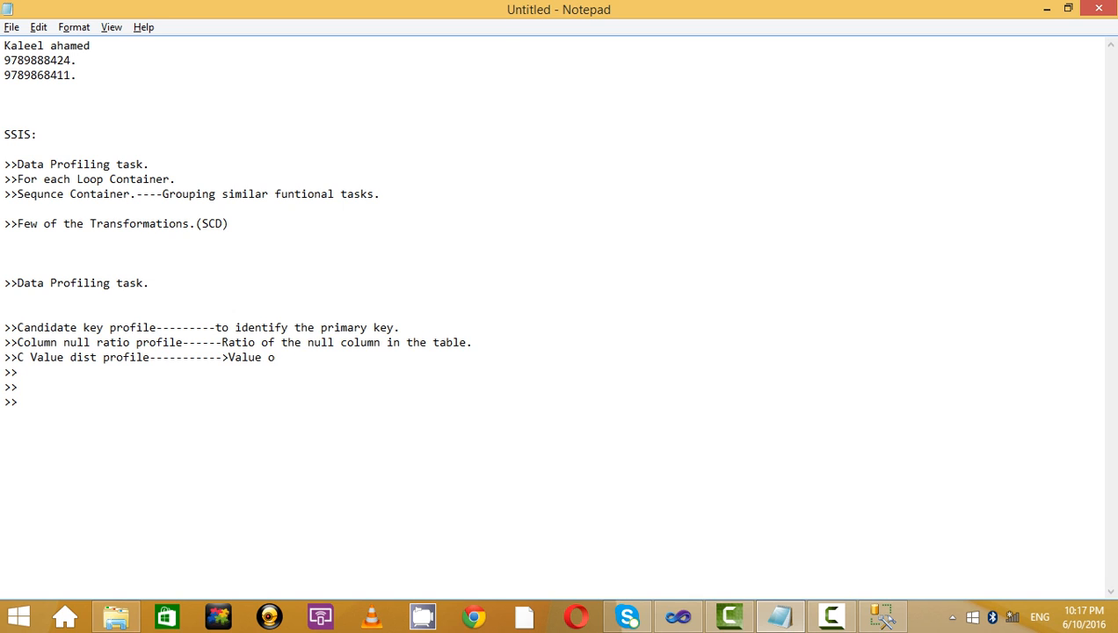
pyautogui.write('of the')
pyautogui.press('BackSpace')
pyautogui.press('BackSpace')
pyautogui.press('BackSpace')
pyautogui.press('BackSpace')
pyautogui.press('BackSpace')
pyautogui.press('BackSpace')
pyautogui.press('BackSpace')
pyautogui.write('f the columns')
pyautogui.press('Down')
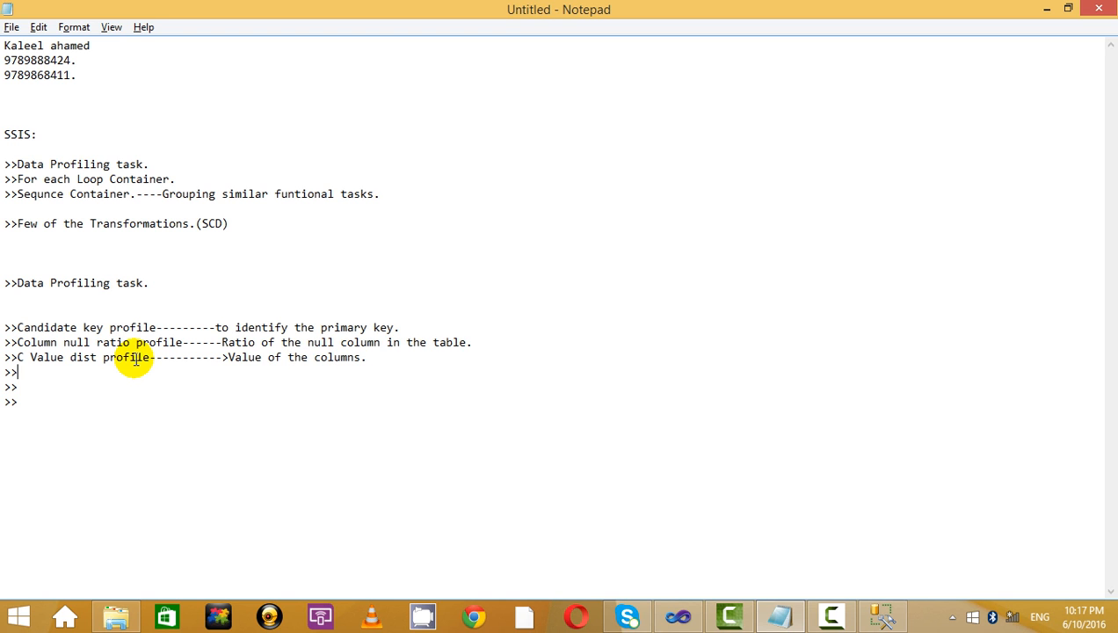
# Check the form in Visual Studio, copy "C Value dist profile" to Notepad's fourth ">>" line, and change it to "C length dist profile".
pyautogui.hotkey('alt', 'Tab')
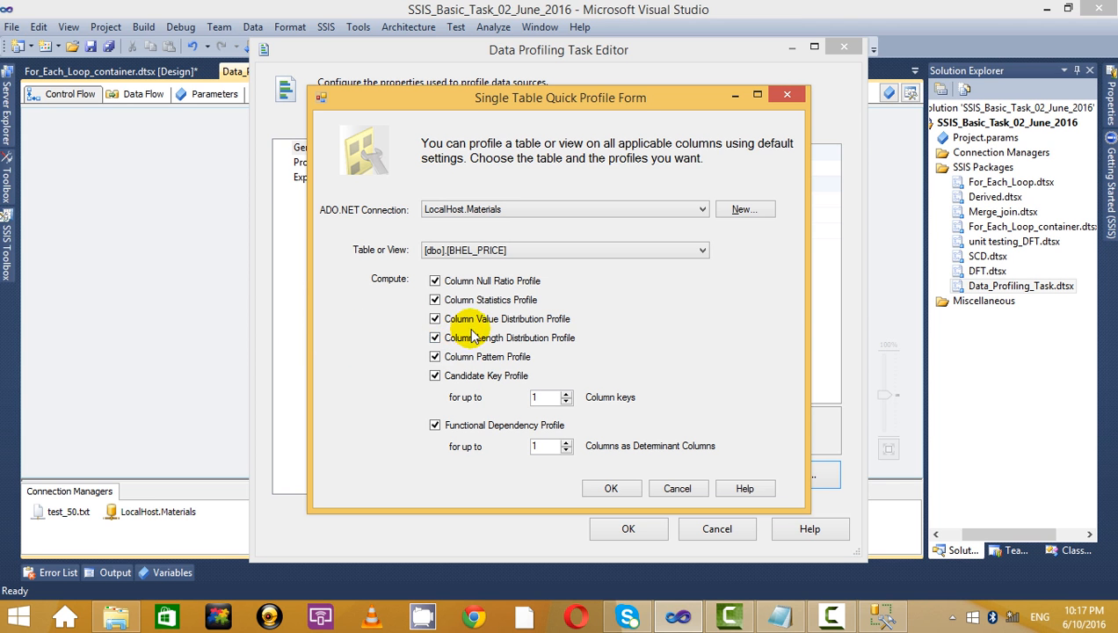
pyautogui.hotkey('alt', 'Tab')
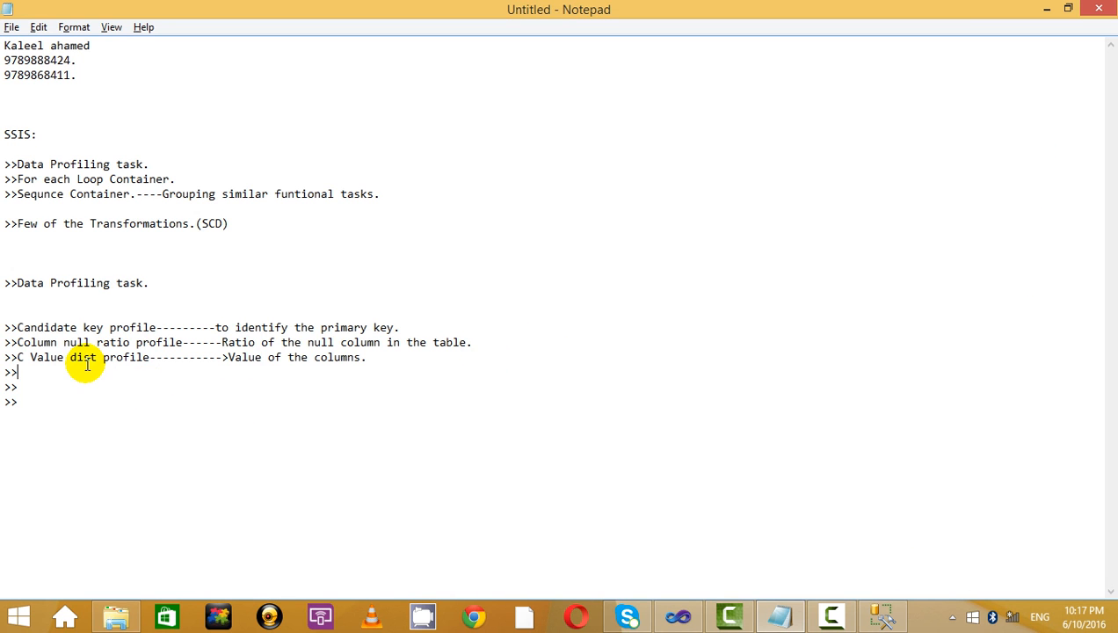
pyautogui.moveTo(20, 356); pyautogui.dragTo(148, 365)
pyautogui.hotkey('ctrl', 'c')
pyautogui.click(163, 371)
pyautogui.hotkey('ctrl', 'v')
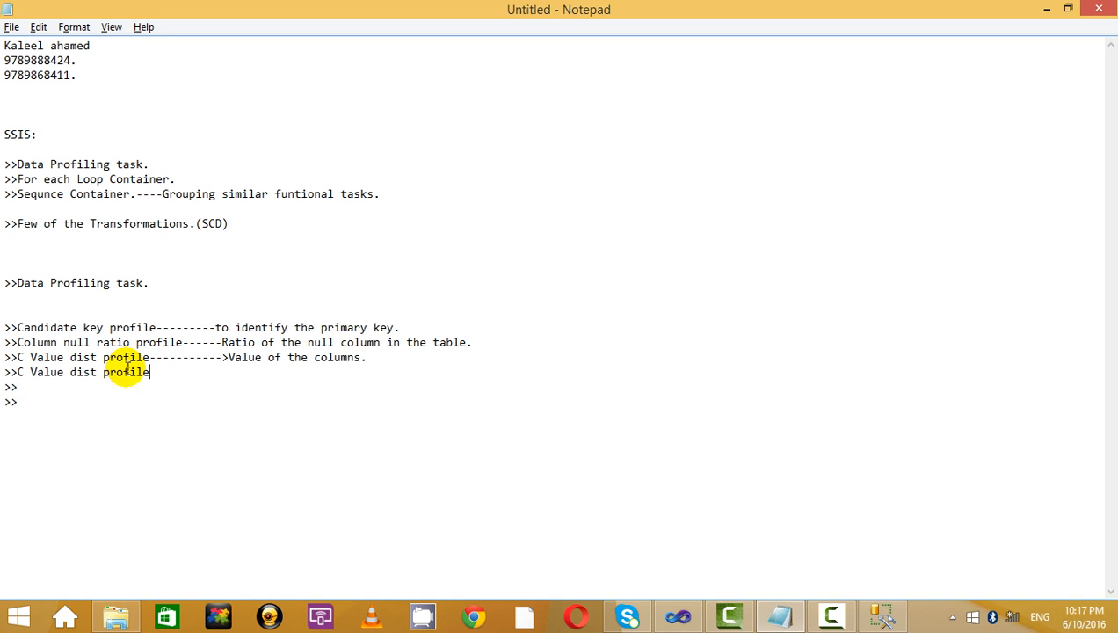
pyautogui.doubleClick(49, 371)
pyautogui.press('Delete')
pyautogui.write('len')
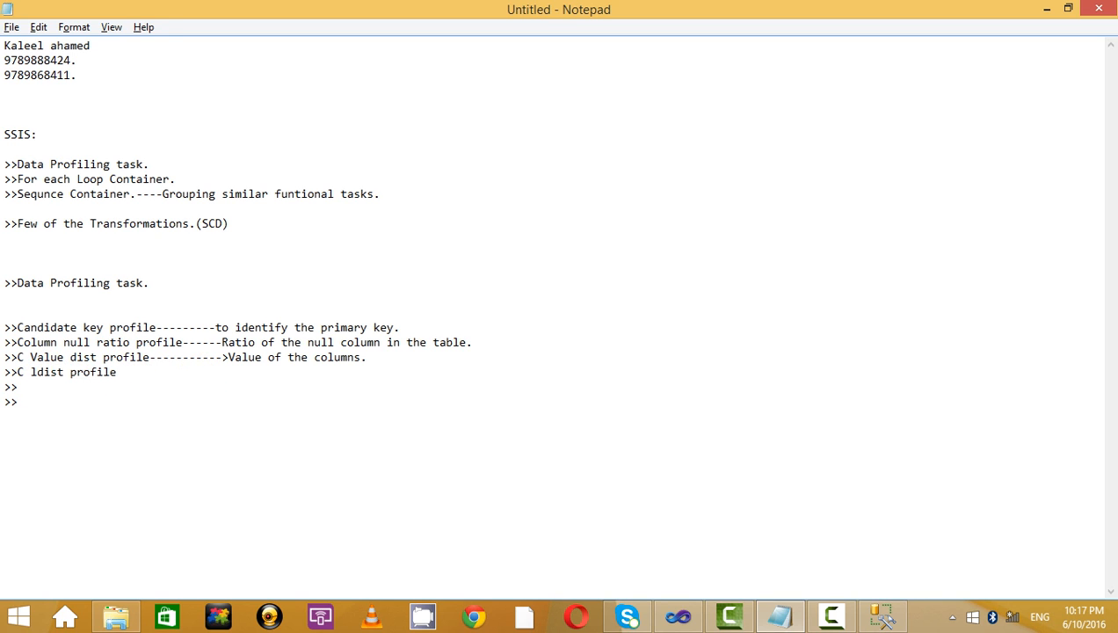
pyautogui.write('gth')
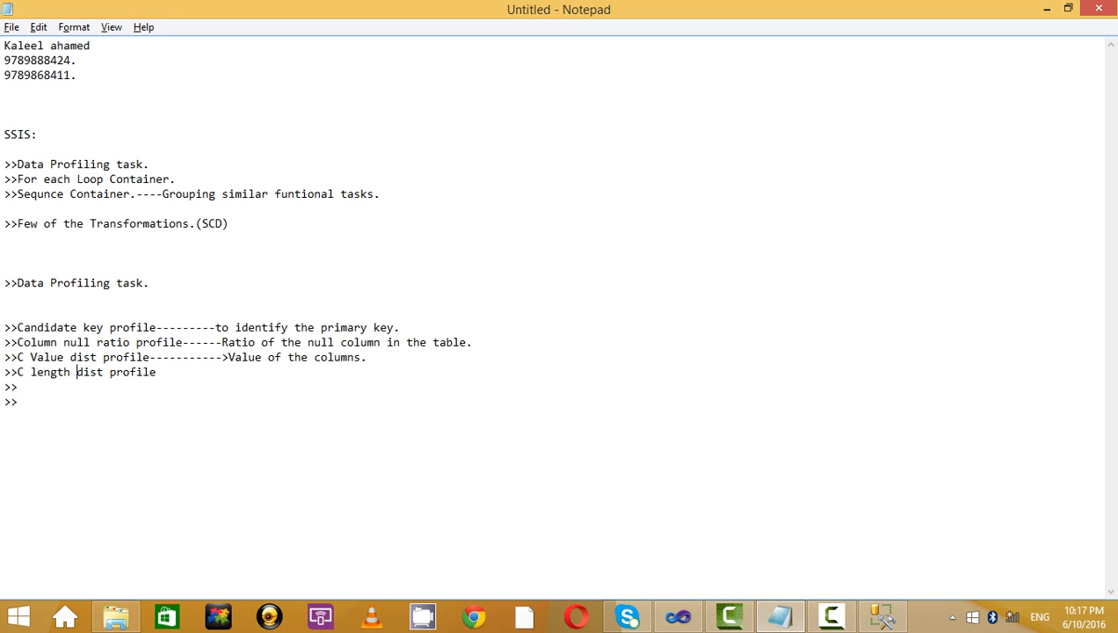
# Look up the next profile name in Visual Studio and enter "Column pattern profile" on Notepad's fifth ">>" line.
pyautogui.click(196, 392)
pyautogui.hotkey('alt', 'Tab')
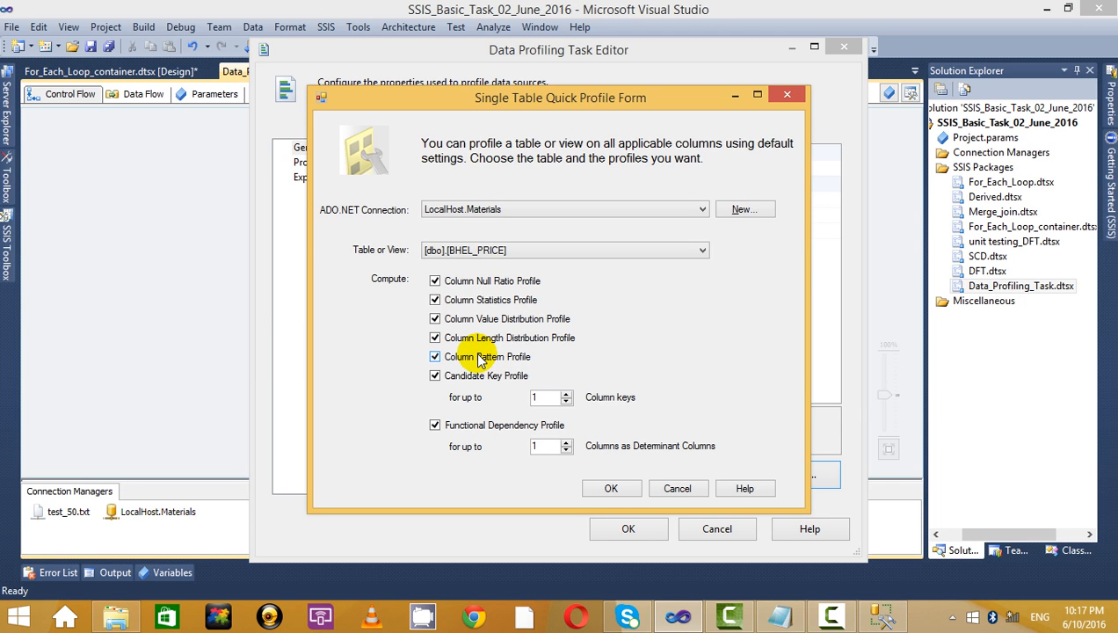
pyautogui.hotkey('alt', 'Tab')
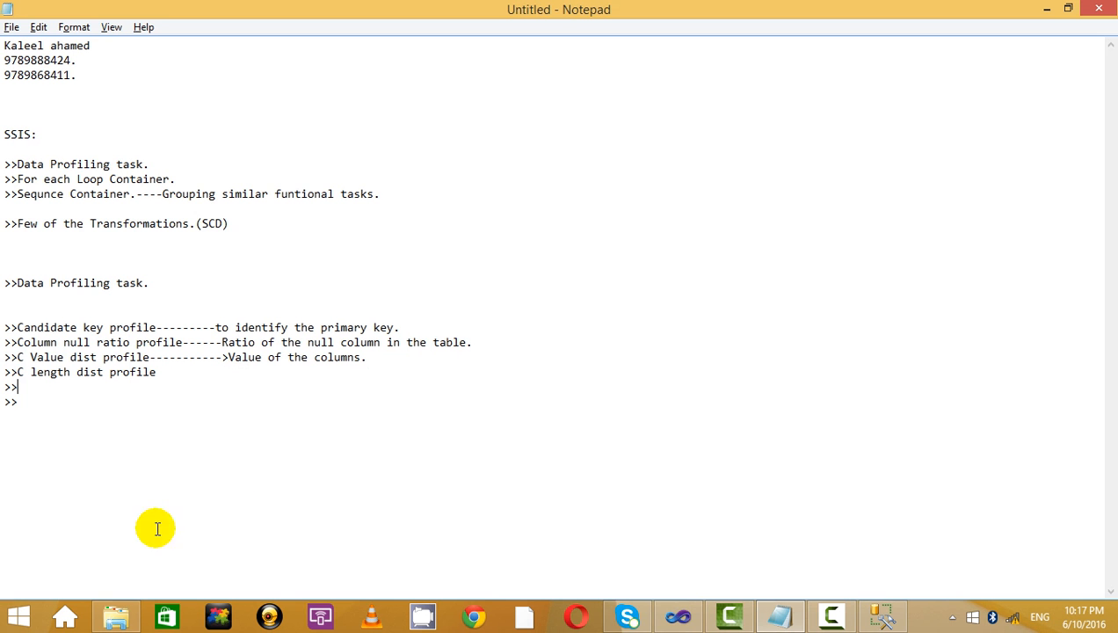
pyautogui.write('Col')
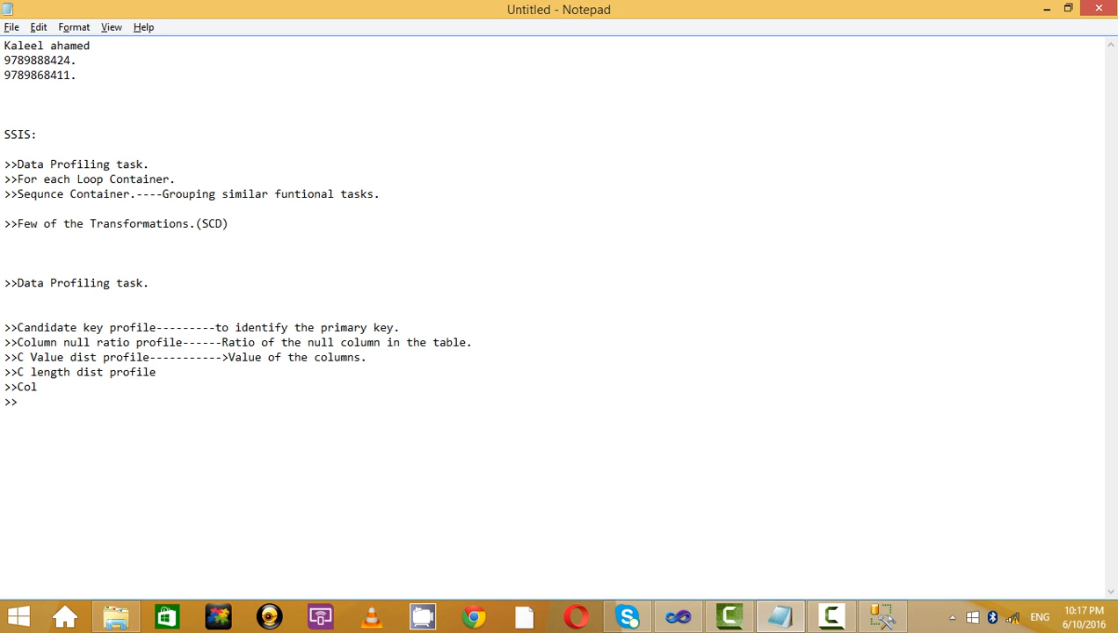
pyautogui.write('umn pattern profi')
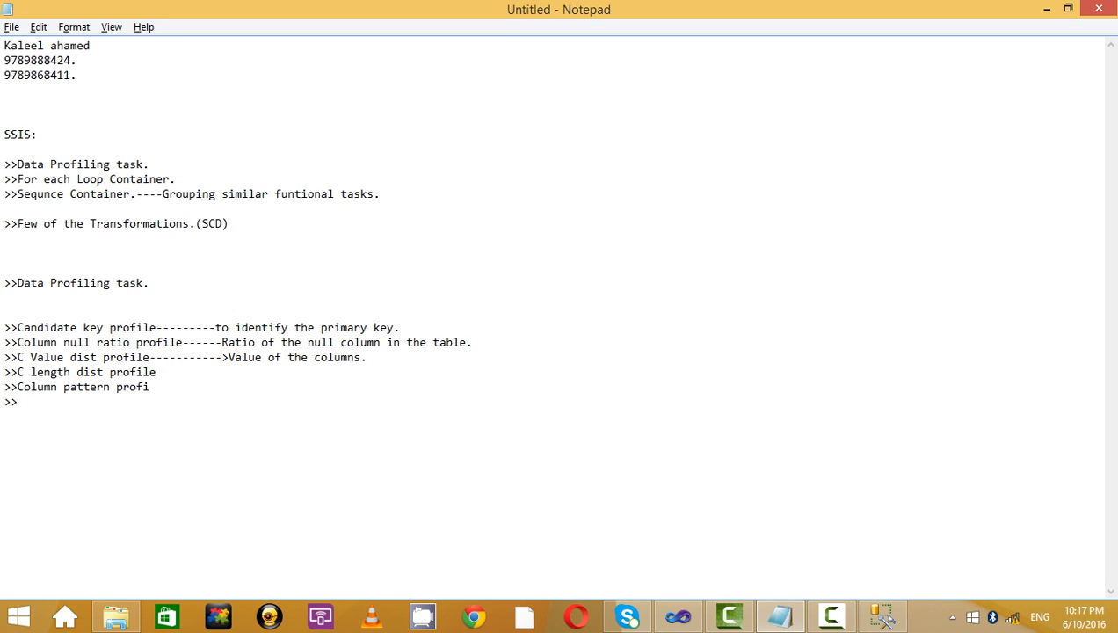
pyautogui.write('le')
# Check the remaining profile in the Visual Studio form and enter "funtional Dep Pro" on Notepad's sixth ">>" line.
pyautogui.hotkey('alt', 'Tab')
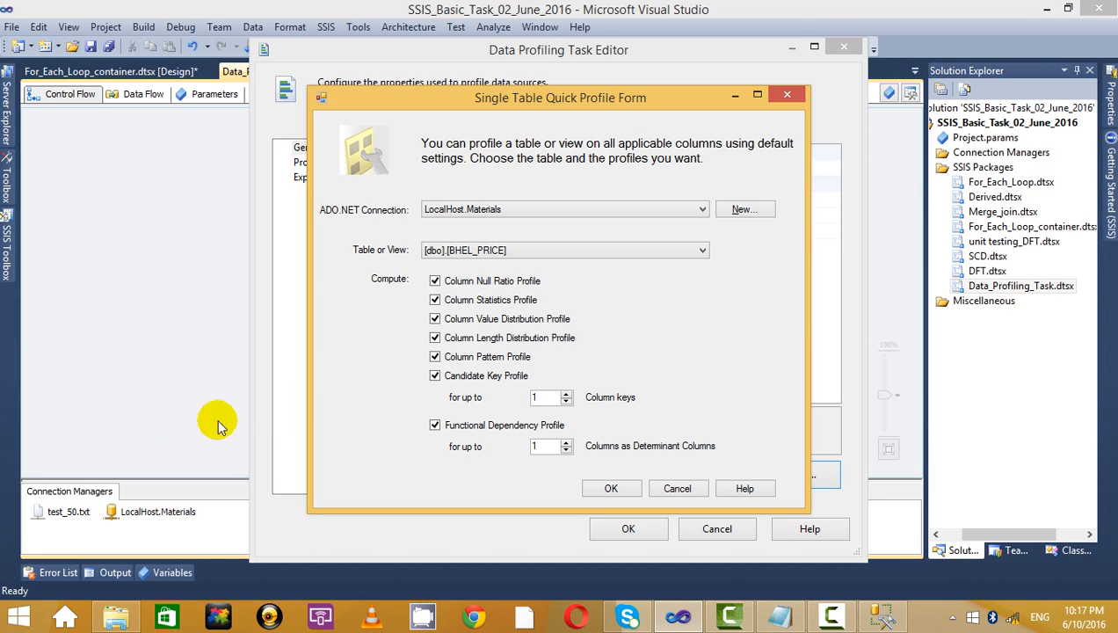
pyautogui.hotkey('alt', 'Tab')
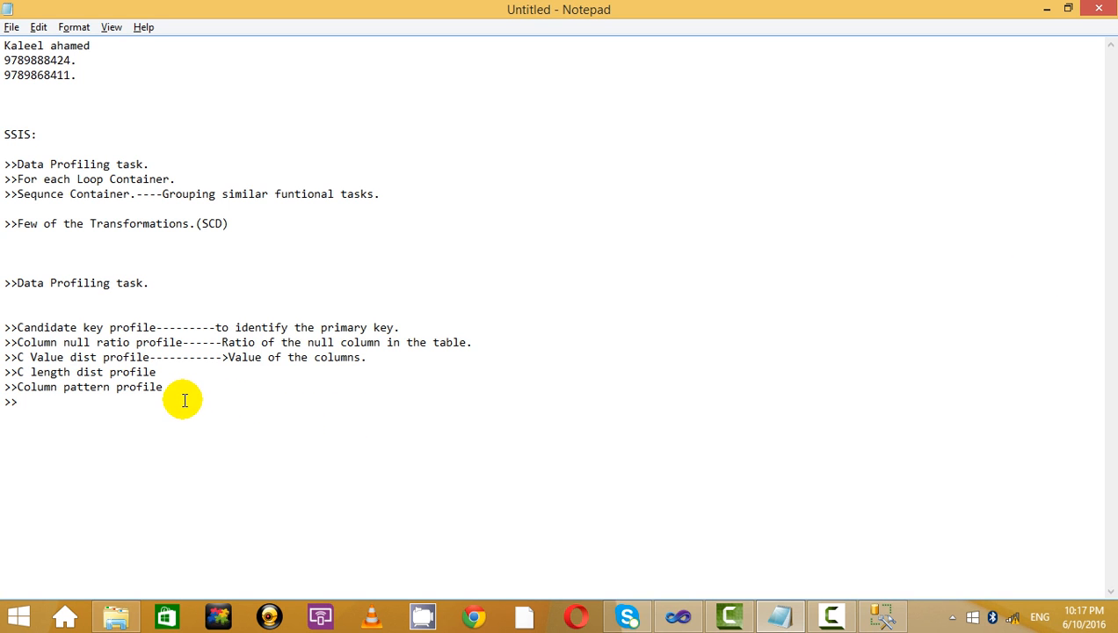
pyautogui.write('funtional ')
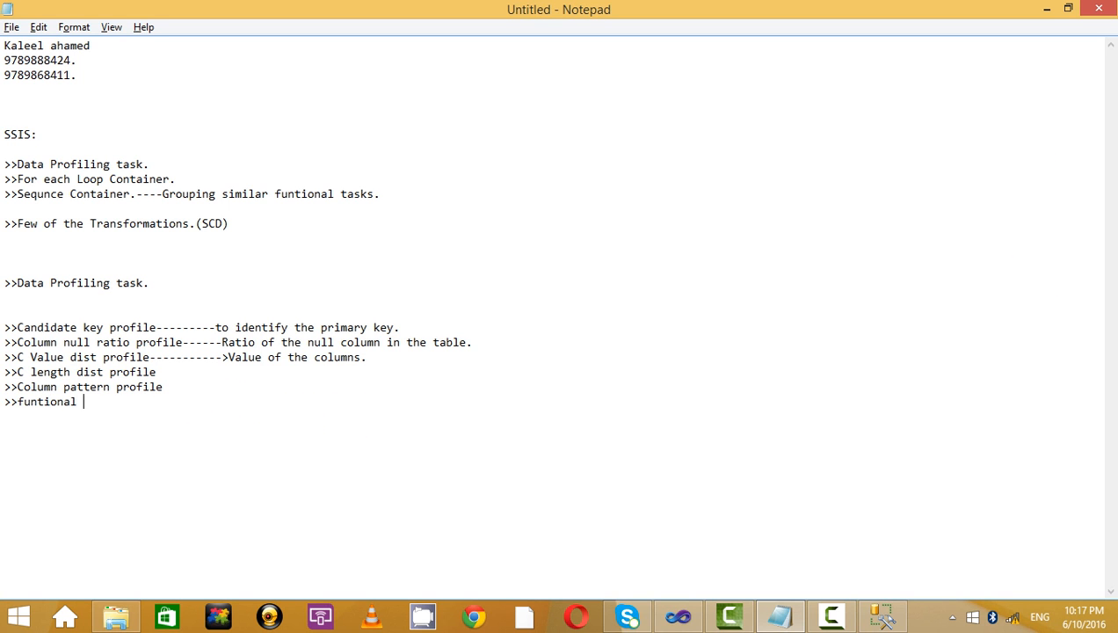
pyautogui.write('Dep Pro')
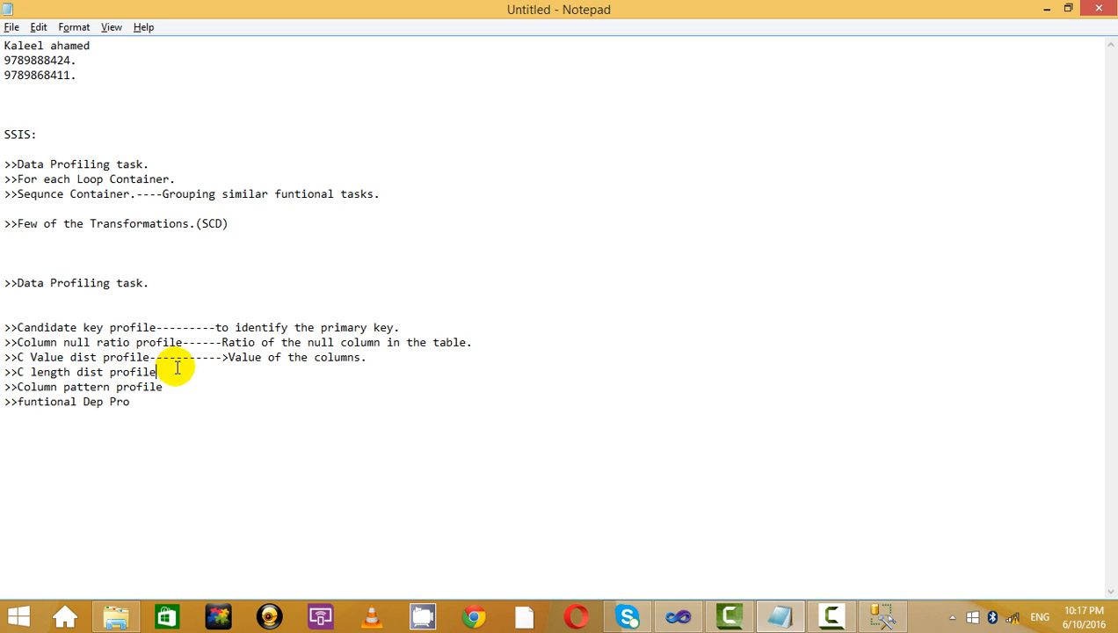
# Append "---------->Identifies the Length of the tables" to the "C length dist profile" line.
pyautogui.write('----------')
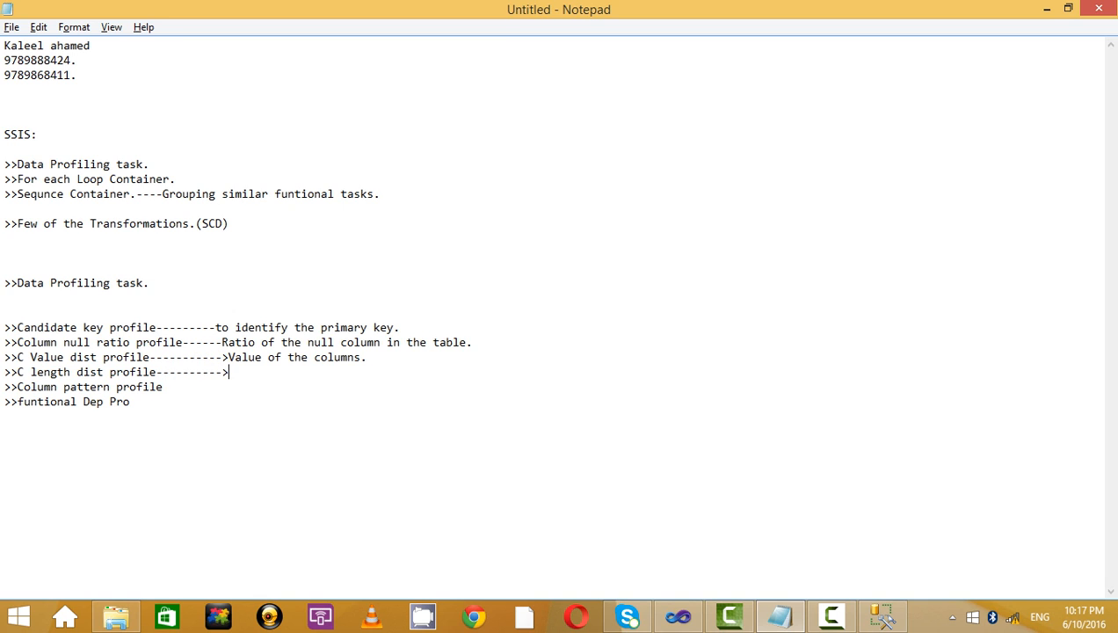
pyautogui.write('>Identi')
pyautogui.write('fied')
pyautogui.press('BackSpace')
pyautogui.press('BackSpace')
pyautogui.write('s the Length of the')
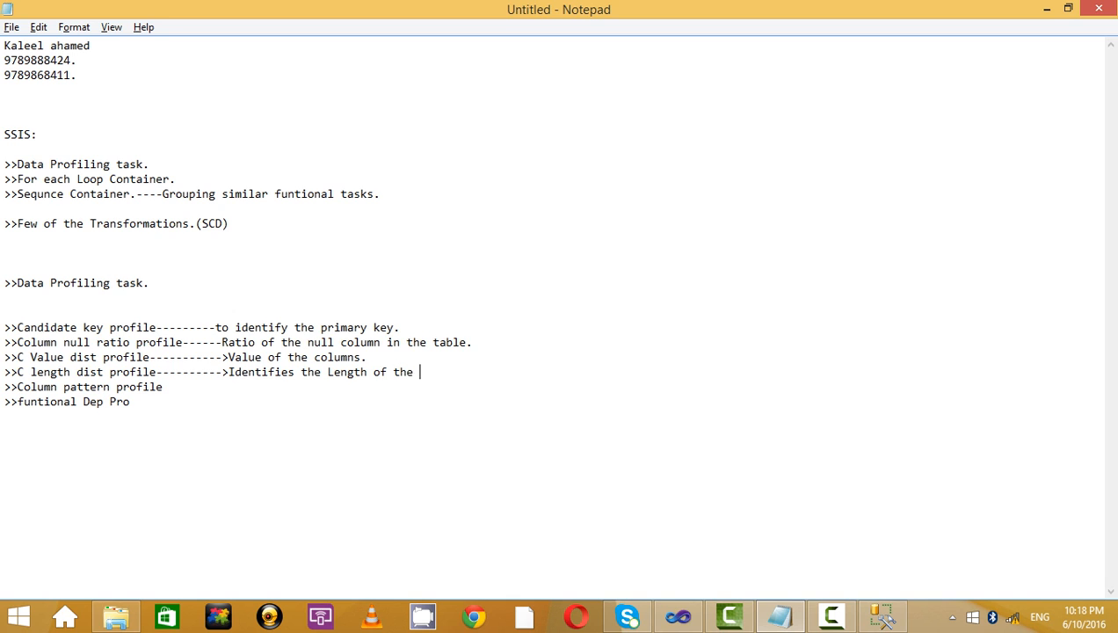
pyautogui.write(' tables')
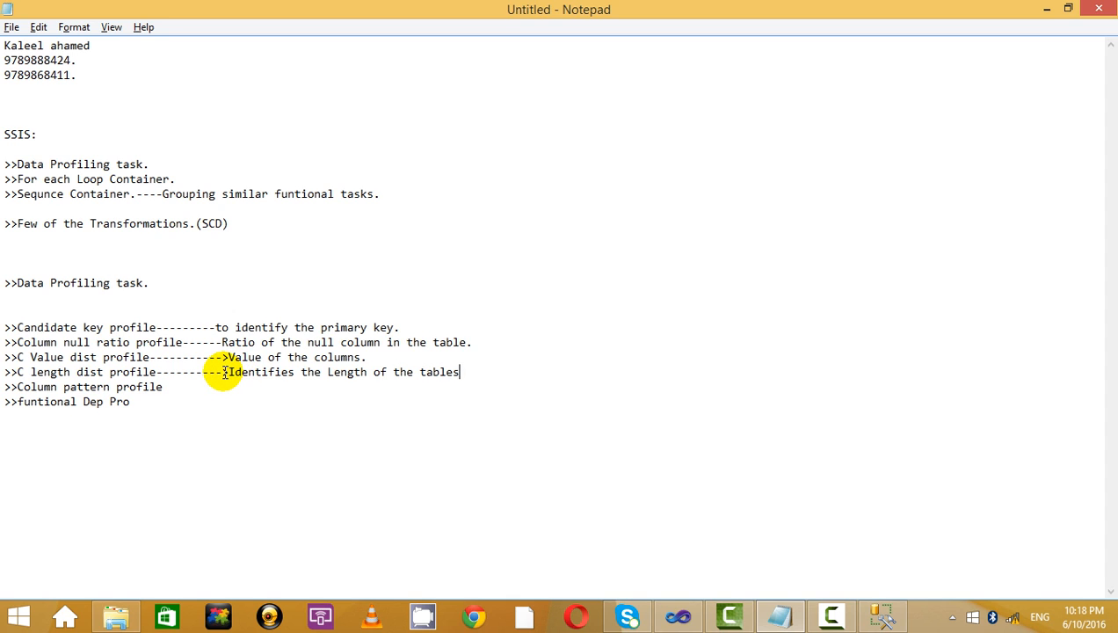
# Copy the length description to the "Column pattern profile" line, replace "Length" with "patteren", and place the cursor after "funtional Dep Pro".
pyautogui.moveTo(220, 374); pyautogui.dragTo(495, 375)
pyautogui.click(286, 384)
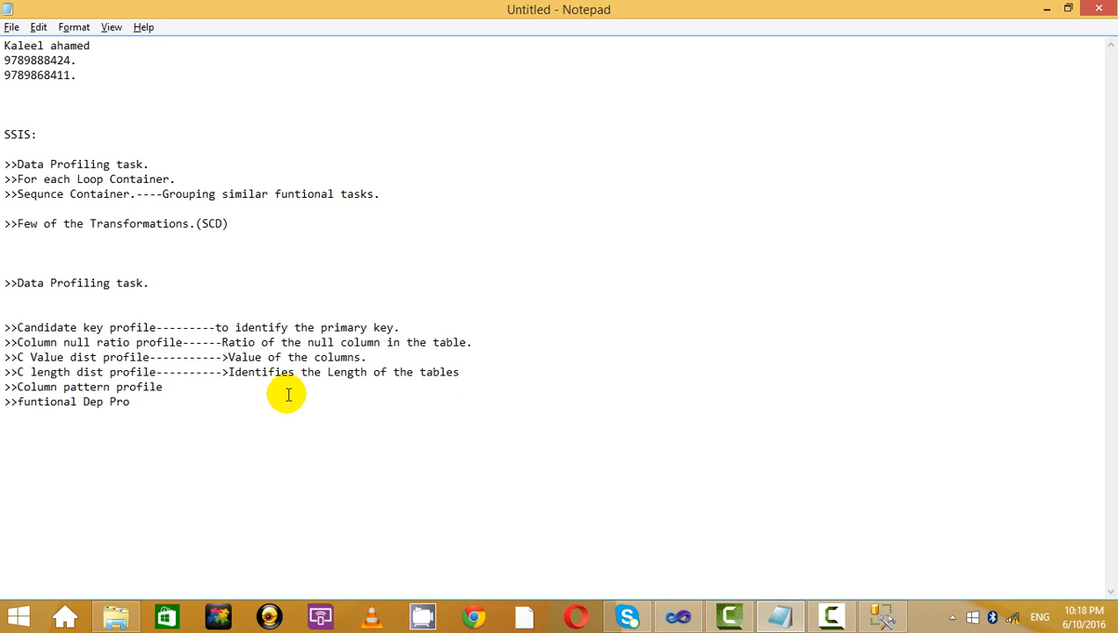
pyautogui.moveTo(155, 372); pyautogui.dragTo(500, 367)
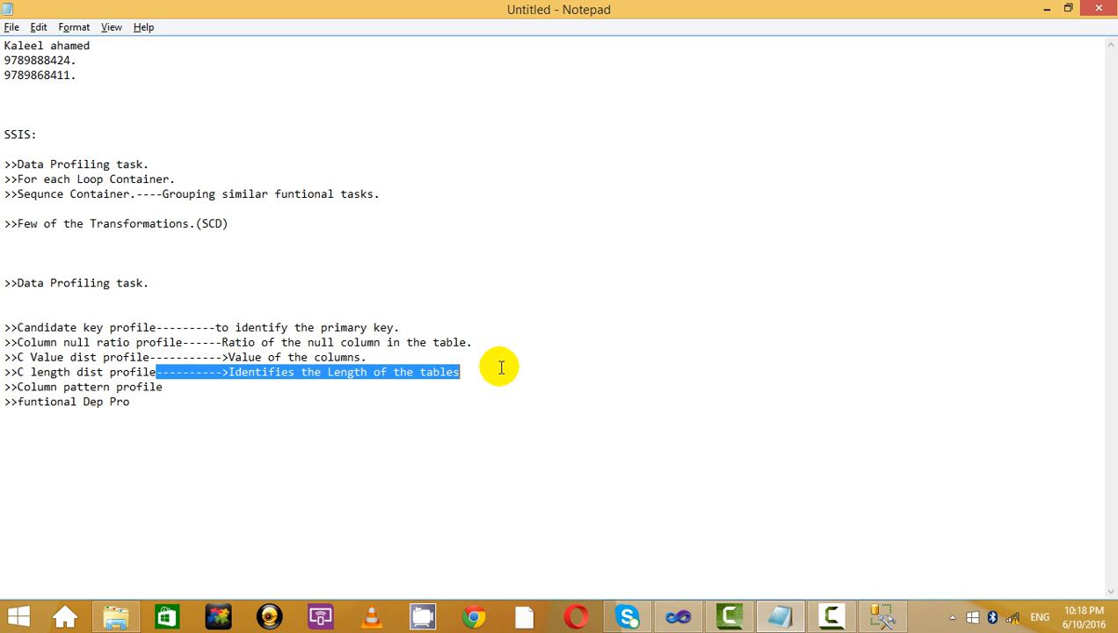
pyautogui.hotkey('ctrl', 'c')
pyautogui.click(319, 385)
pyautogui.hotkey('ctrl', 'v')
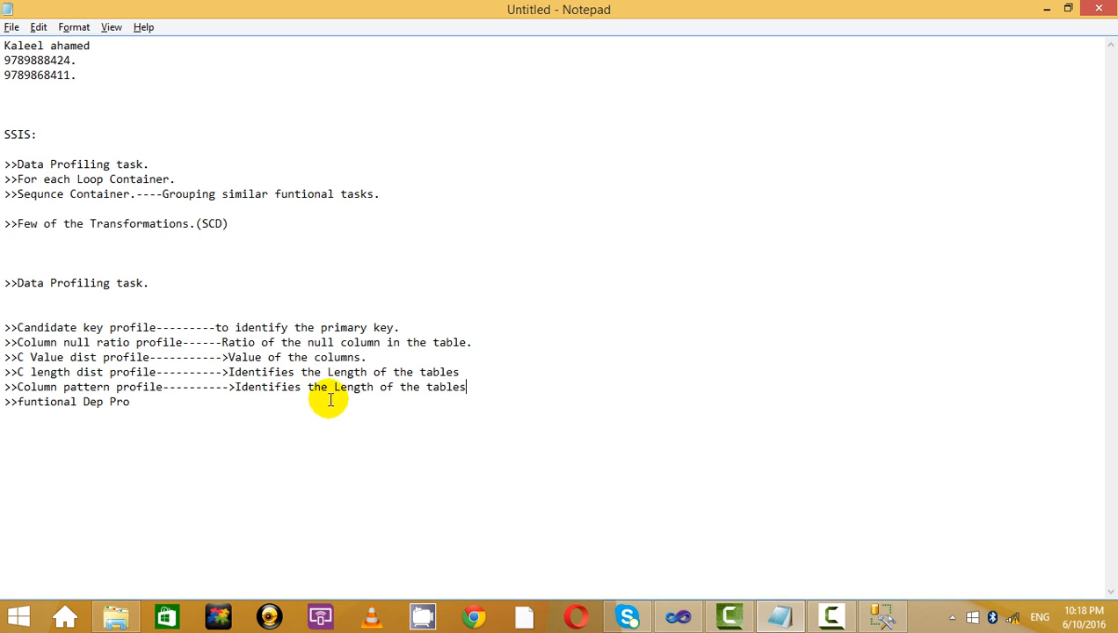
pyautogui.doubleClick(349, 386)
pyautogui.write('patter')
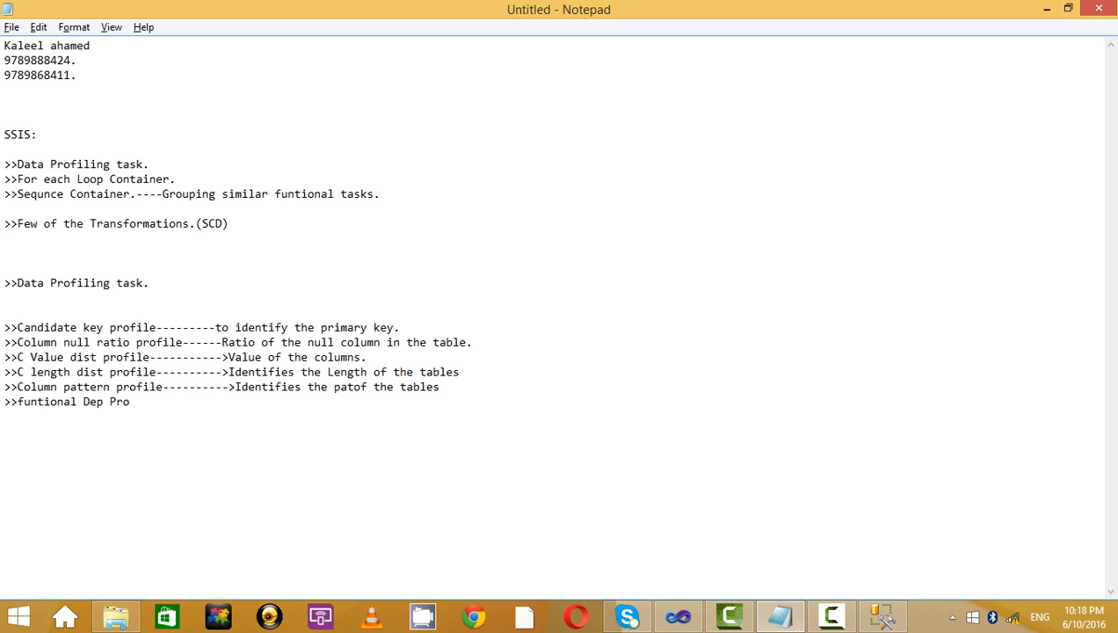
pyautogui.write('en')
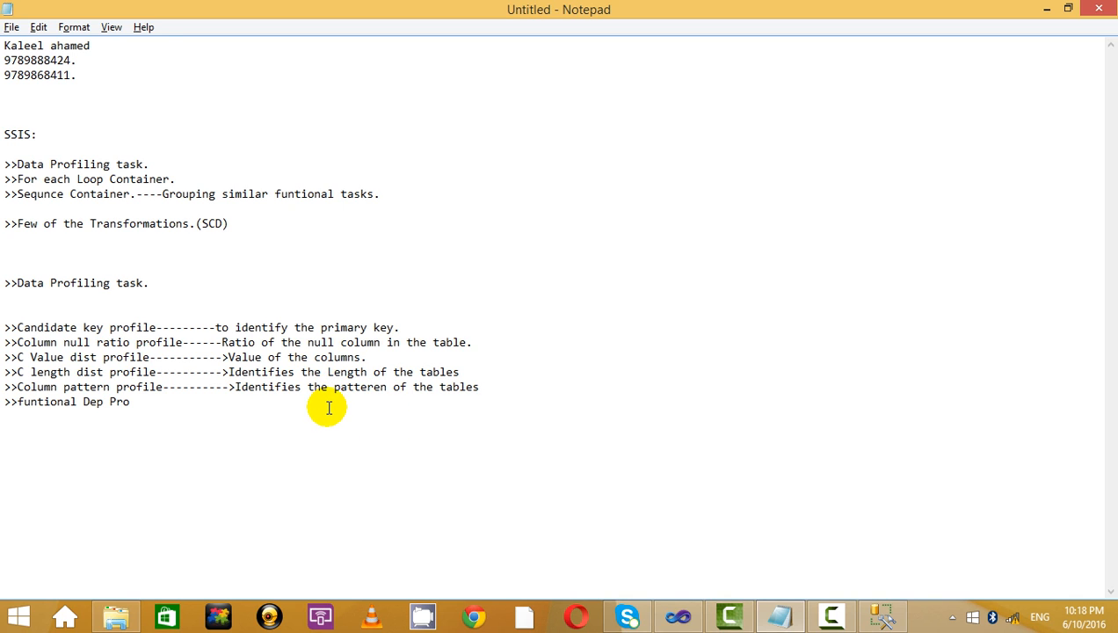
pyautogui.moveTo(165, 390); pyautogui.dragTo(479, 388)
pyautogui.click(393, 399)
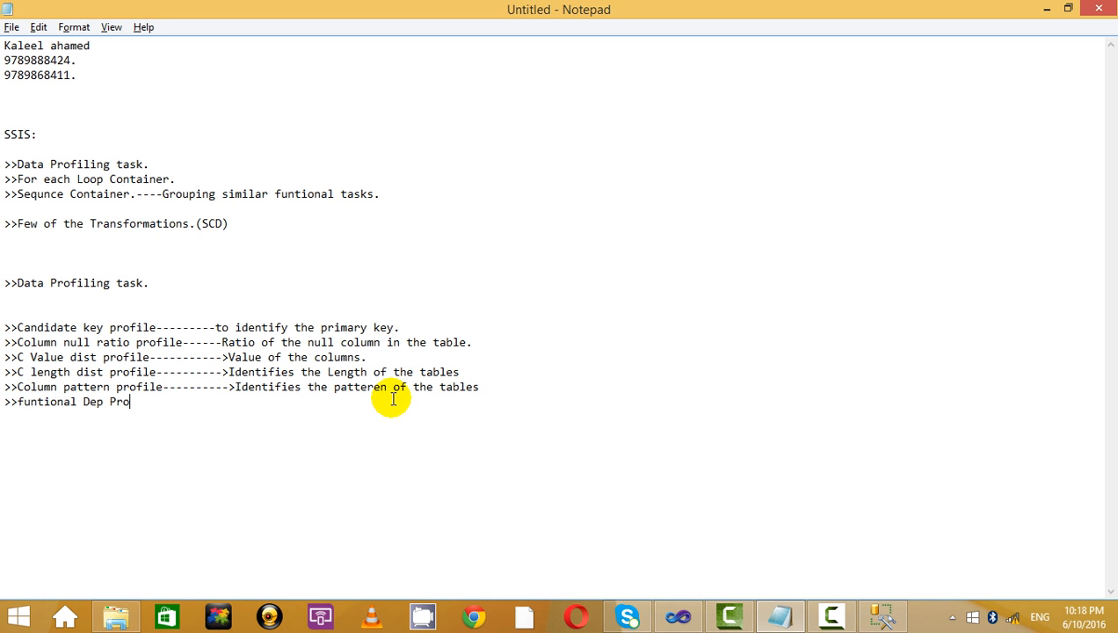
# Complete the "funtional Dep Pro" line with "---------->Identifies the FD on the columns of the table.".
pyautogui.hotkey('ctrl', 'v')
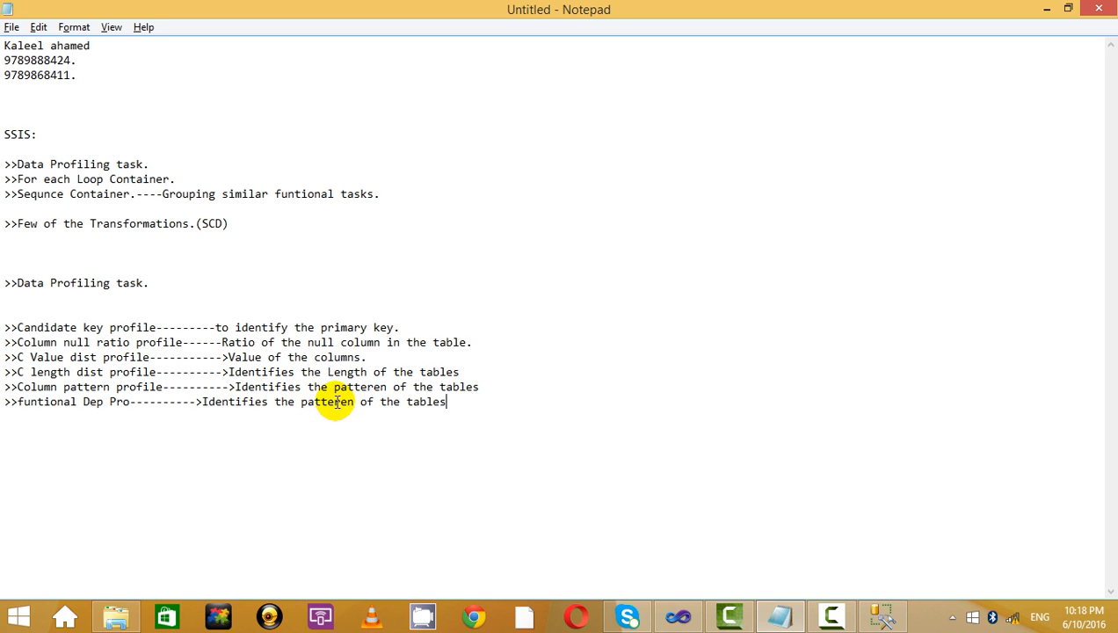
pyautogui.moveTo(300, 403); pyautogui.dragTo(449, 405)
pyautogui.press('BackSpace')
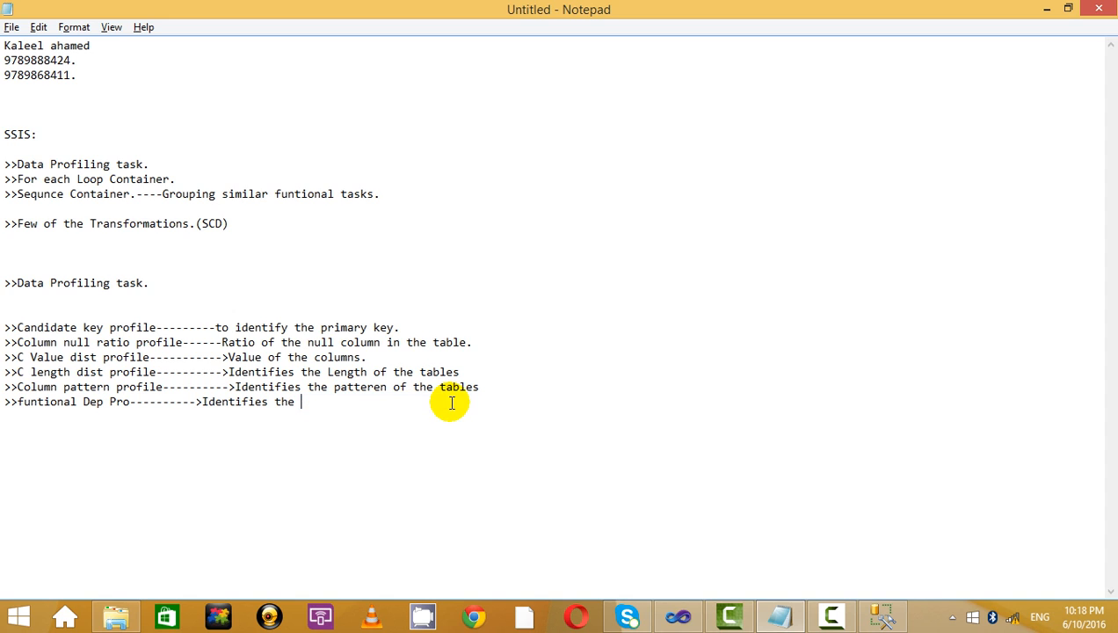
pyautogui.write('FD oof')
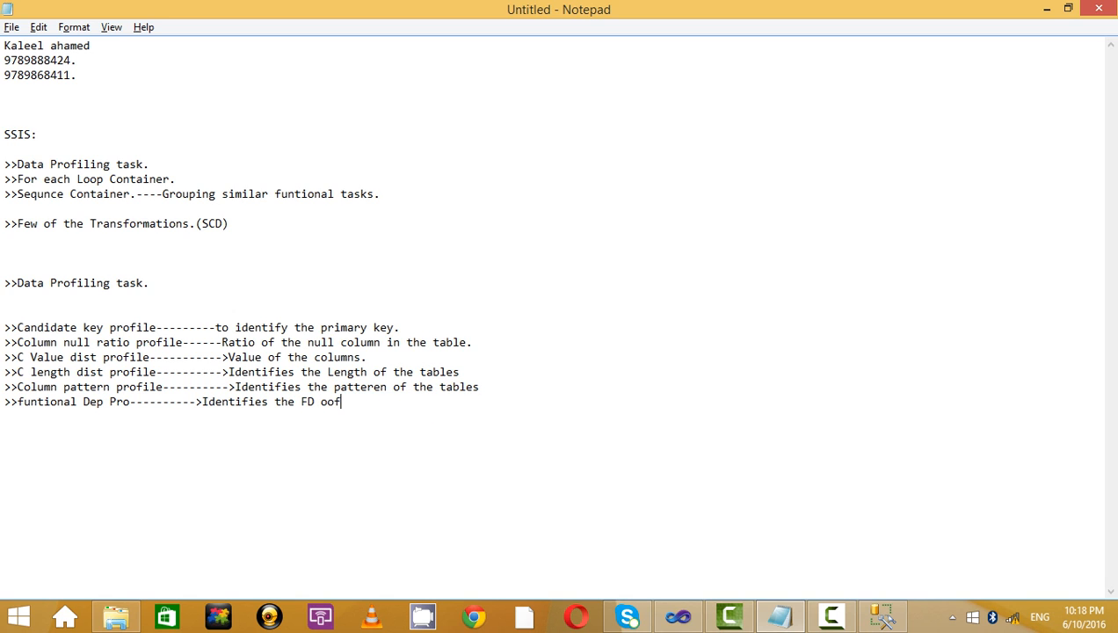
pyautogui.write('oom')
pyautogui.press('BackSpace')
pyautogui.press('BackSpace')
pyautogui.write('n the columns of ythe')
pyautogui.press('BackSpace')
pyautogui.press('BackSpace')
pyautogui.press('BackSpace')
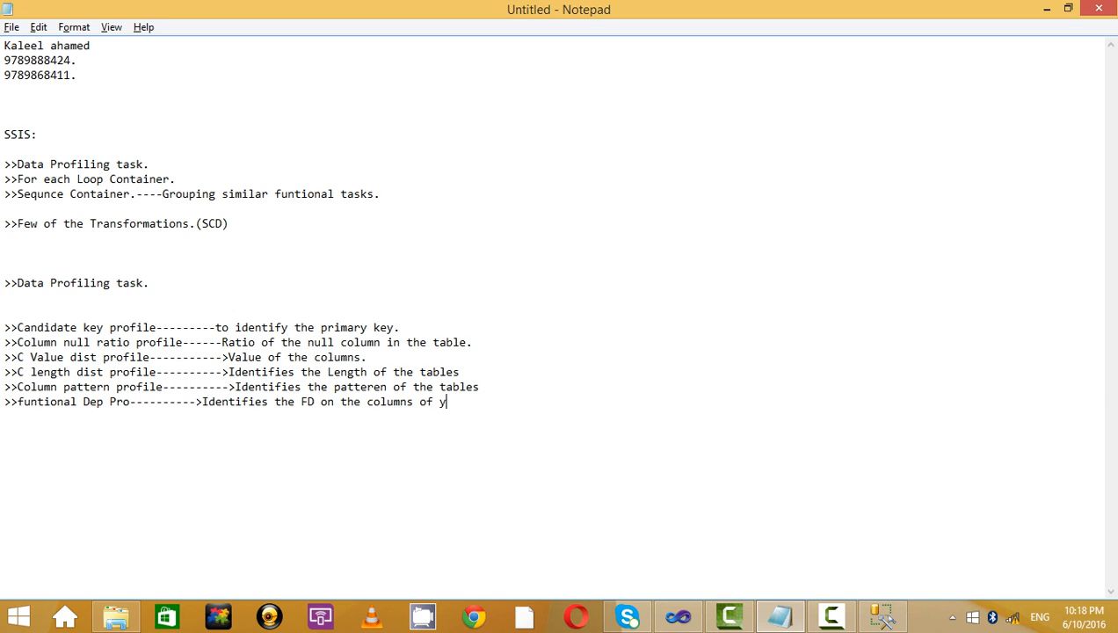
pyautogui.press('BackSpace')
pyautogui.write('the table.')
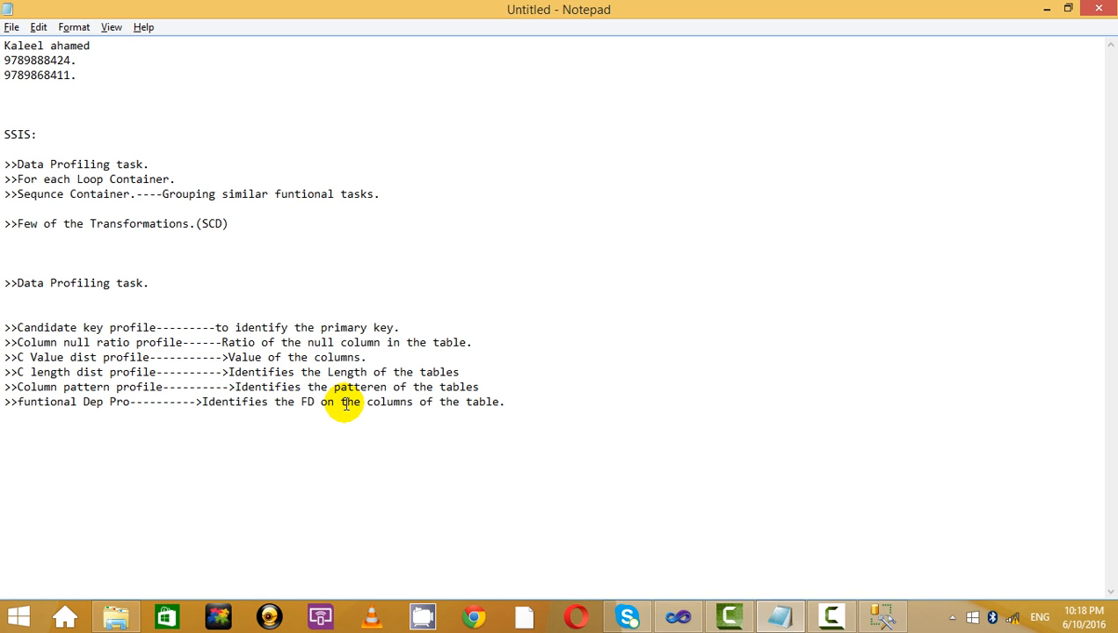
# Reword the "funtional Dep Pro" description to read "Identifies the FD with in the columns of the table.".
pyautogui.moveTo(360, 403); pyautogui.dragTo(329, 404)
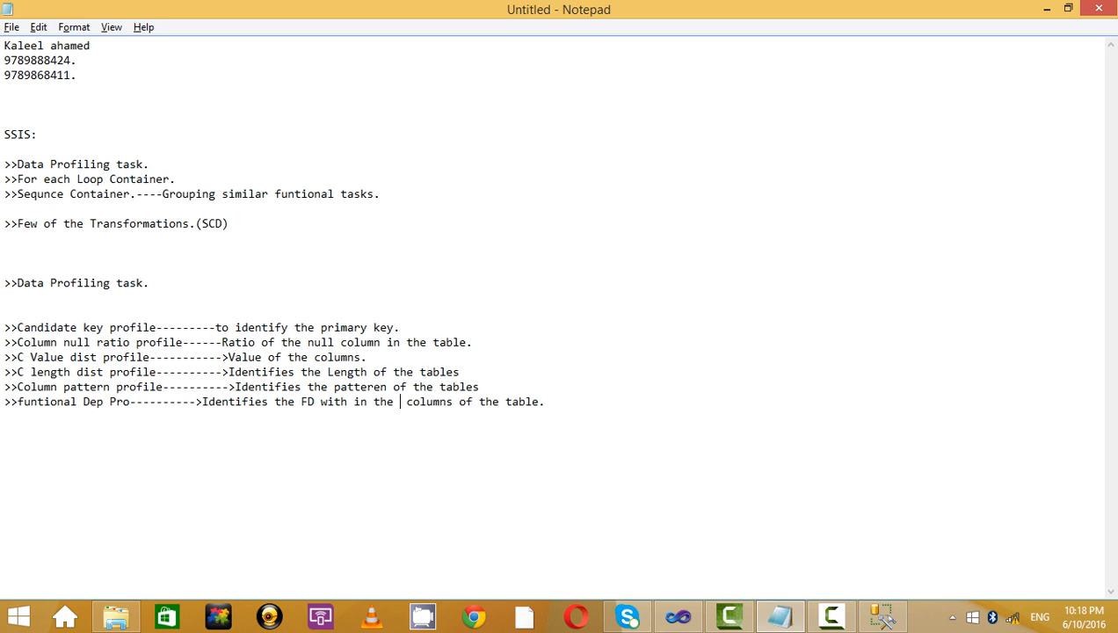
pyautogui.moveTo(609, 419); pyautogui.dragTo(304, 296)
pyautogui.click(304, 296)
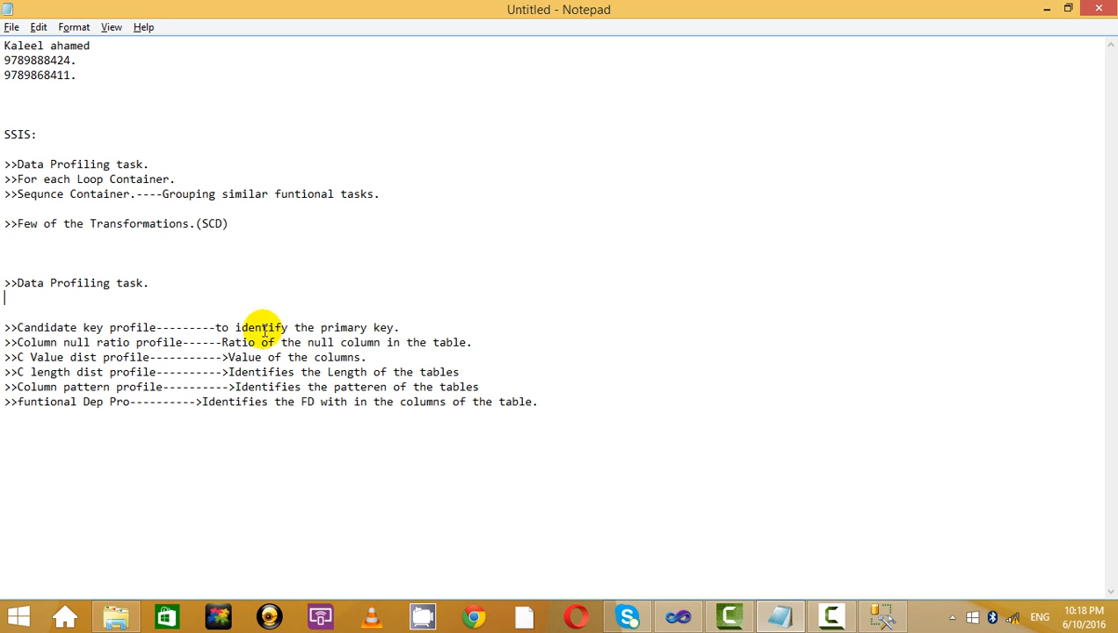
# Separate the six profile entries with blank lines and underline the lower "Data Profiling task" heading with dashes.
pyautogui.click(441, 330)
pyautogui.press('Return')
pyautogui.click(505, 359)
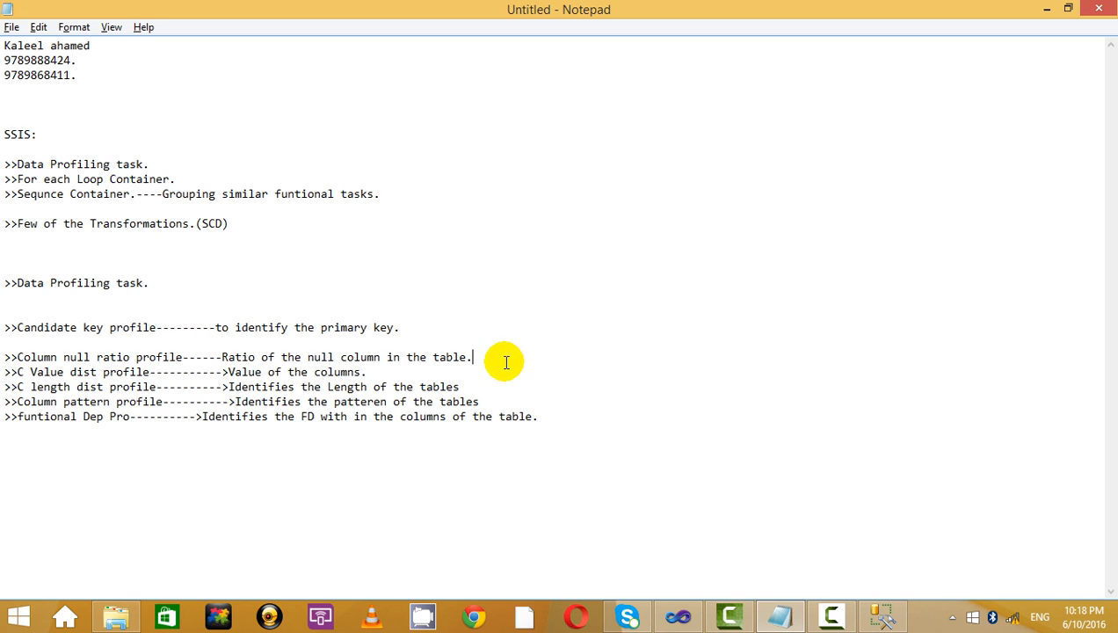
pyautogui.press('Return')
pyautogui.click(461, 386)
pyautogui.press('Return')
pyautogui.click(481, 416)
pyautogui.press('Return')
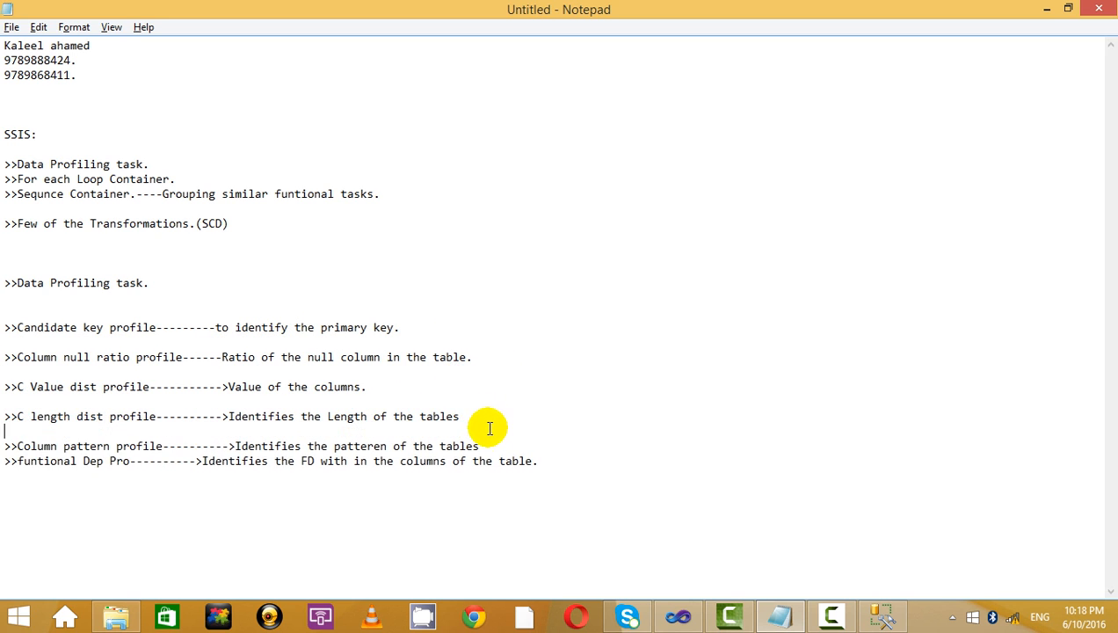
pyautogui.click(488, 446)
pyautogui.press('Return')
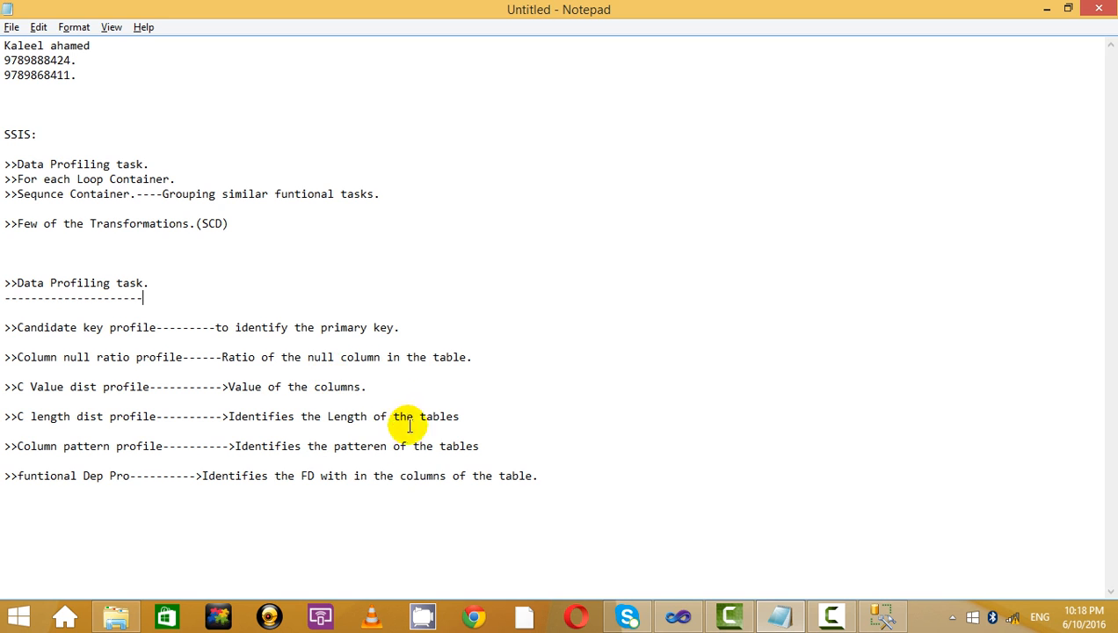
# Review the six profile notes one by one, from the candidate key profile to the functional dependency profile.
pyautogui.moveTo(400, 327); pyautogui.dragTo(7, 327)
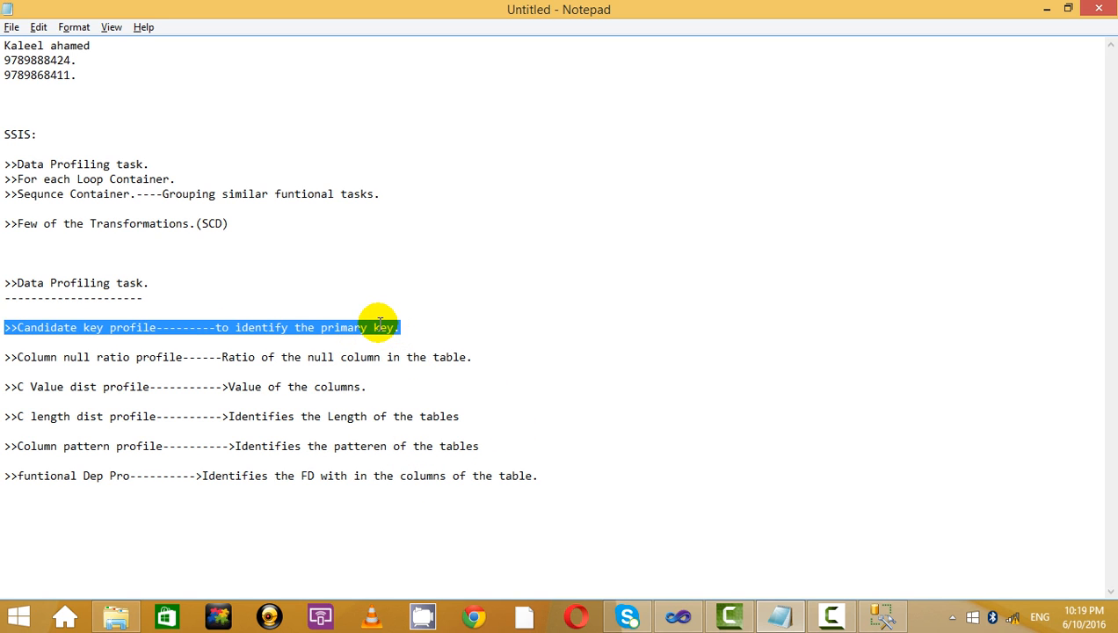
pyautogui.moveTo(472, 356); pyautogui.dragTo(7, 342)
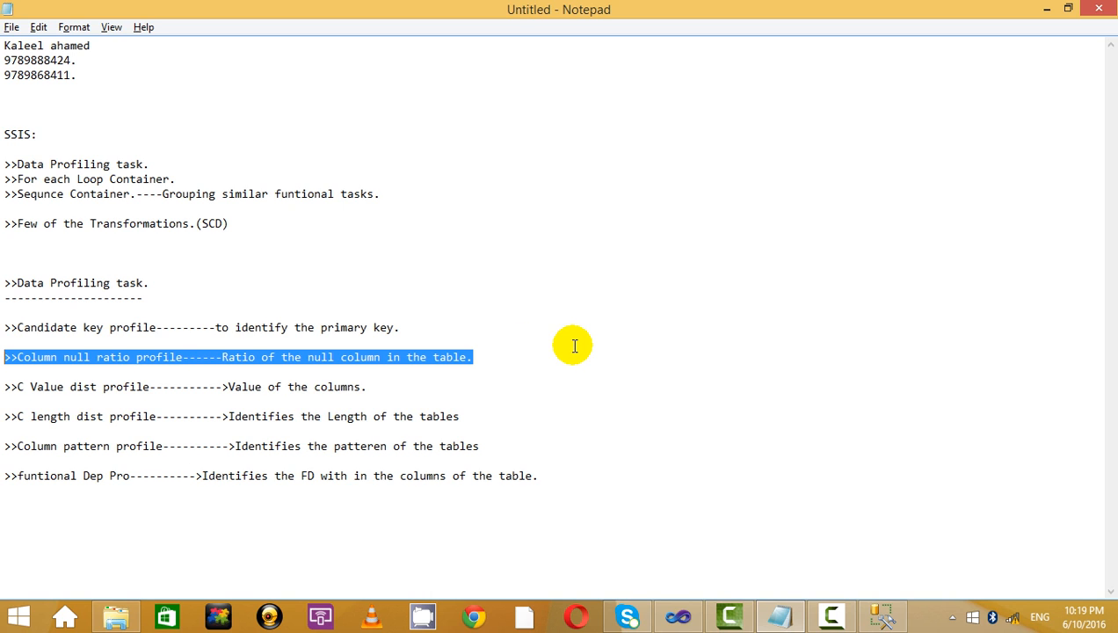
pyautogui.moveTo(377, 386); pyautogui.dragTo(5, 387)
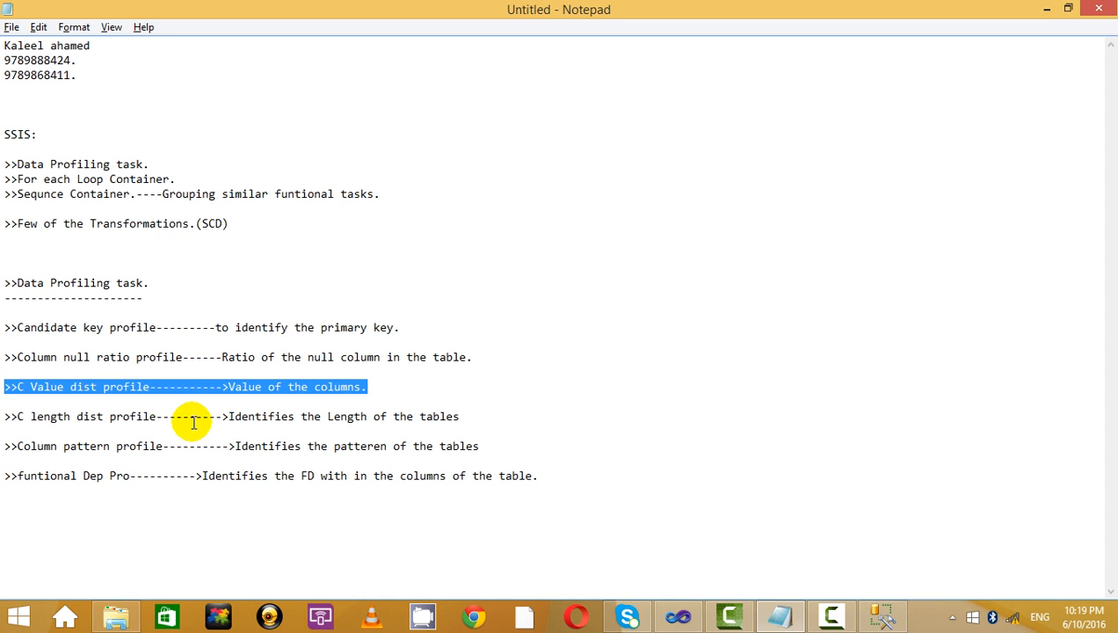
pyautogui.click(471, 417)
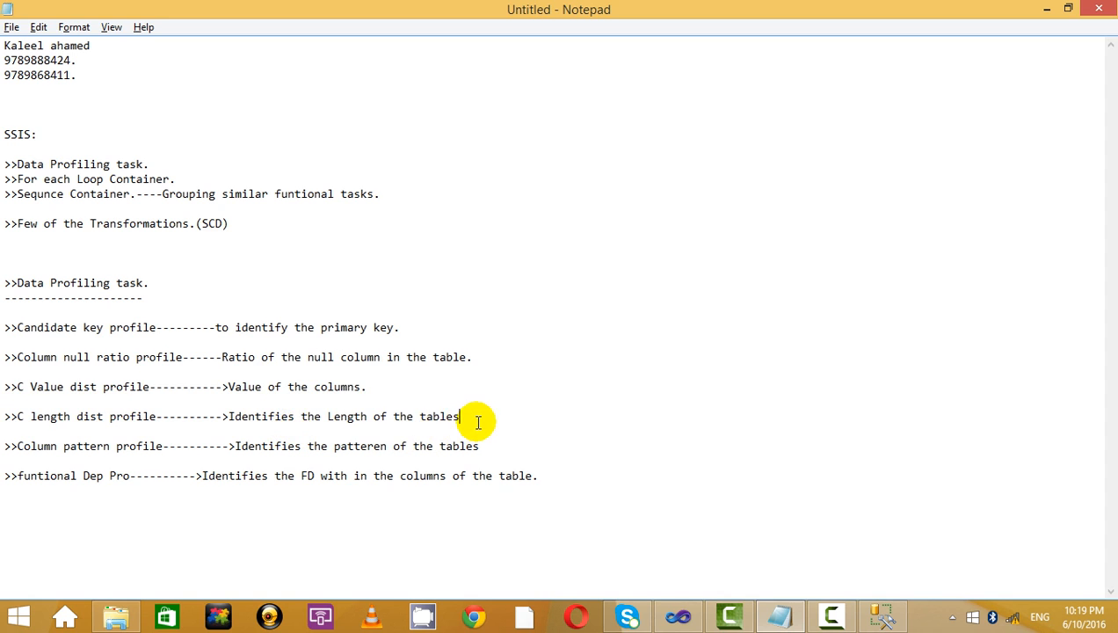
pyautogui.hotkey('shift', 'Home')
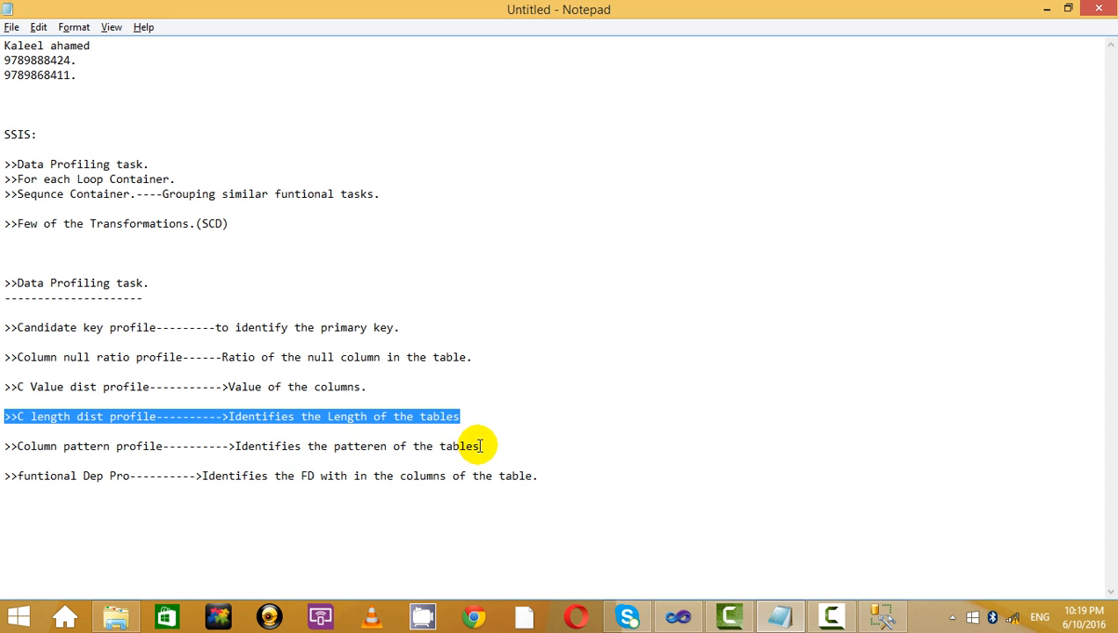
pyautogui.moveTo(482, 446); pyautogui.dragTo(61, 435)
pyautogui.click(194, 459)
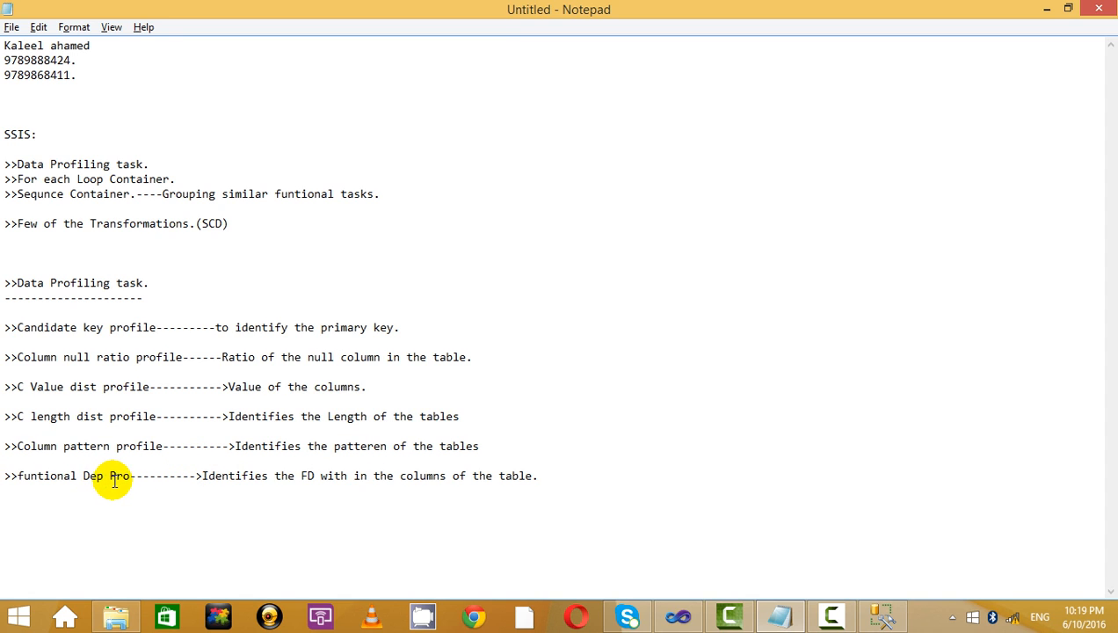
pyautogui.moveTo(576, 474); pyautogui.dragTo(563, 460)
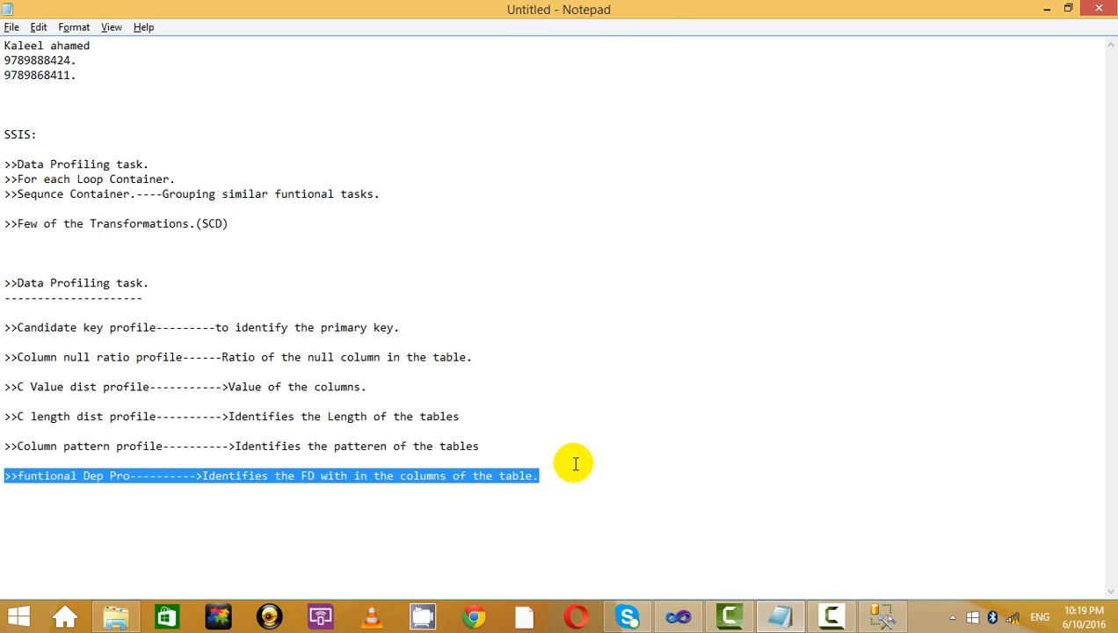
pyautogui.click(588, 494)
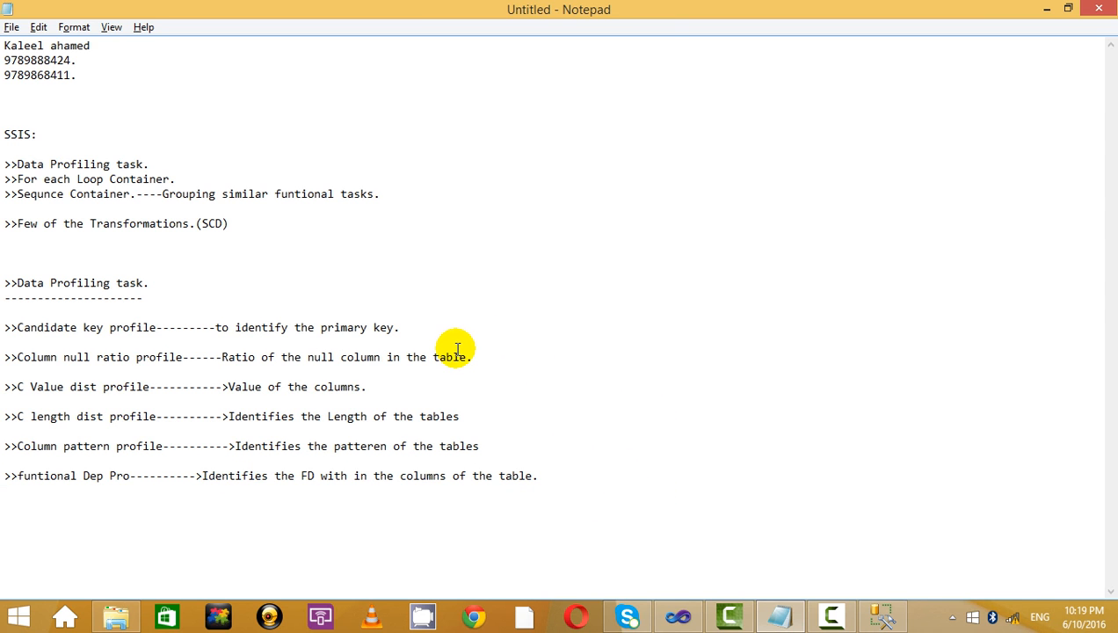
# Switch to Visual Studio and close the Single Table Quick Profile Form without applying it.
pyautogui.hotkey('alt', 'Tab')
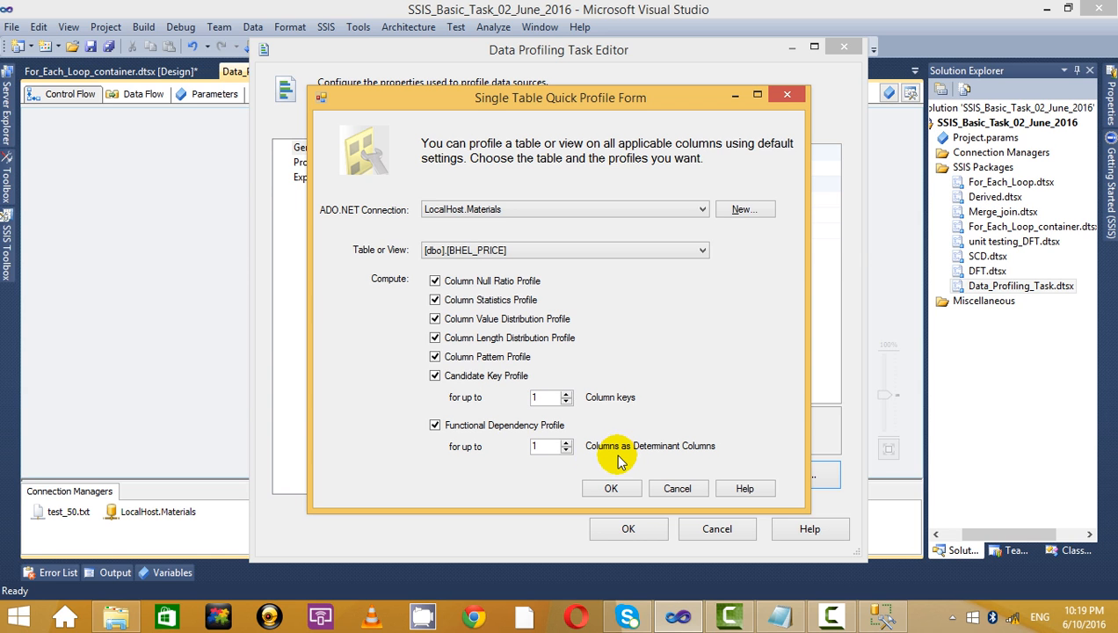
pyautogui.click(787, 94)
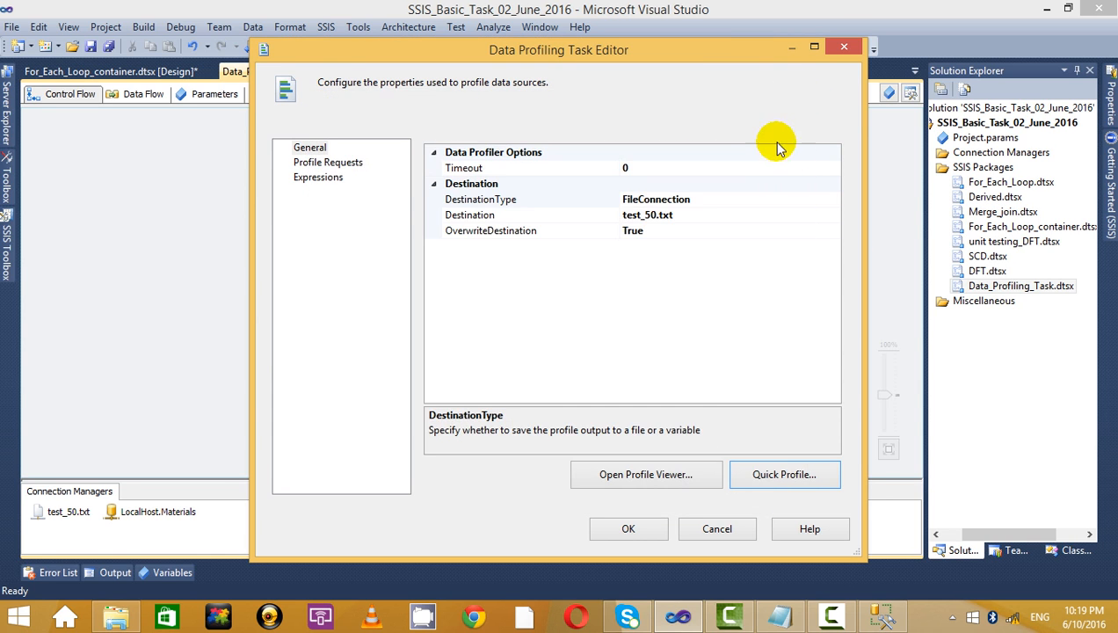
# Look over the profile descriptions in the Notepad notes again and return to Visual Studio.
pyautogui.hotkey('alt', 'Tab')
pyautogui.moveTo(576, 481); pyautogui.dragTo(423, 308)
pyautogui.click(448, 308)
pyautogui.moveTo(569, 495); pyautogui.dragTo(460, 283)
pyautogui.click(681, 354)
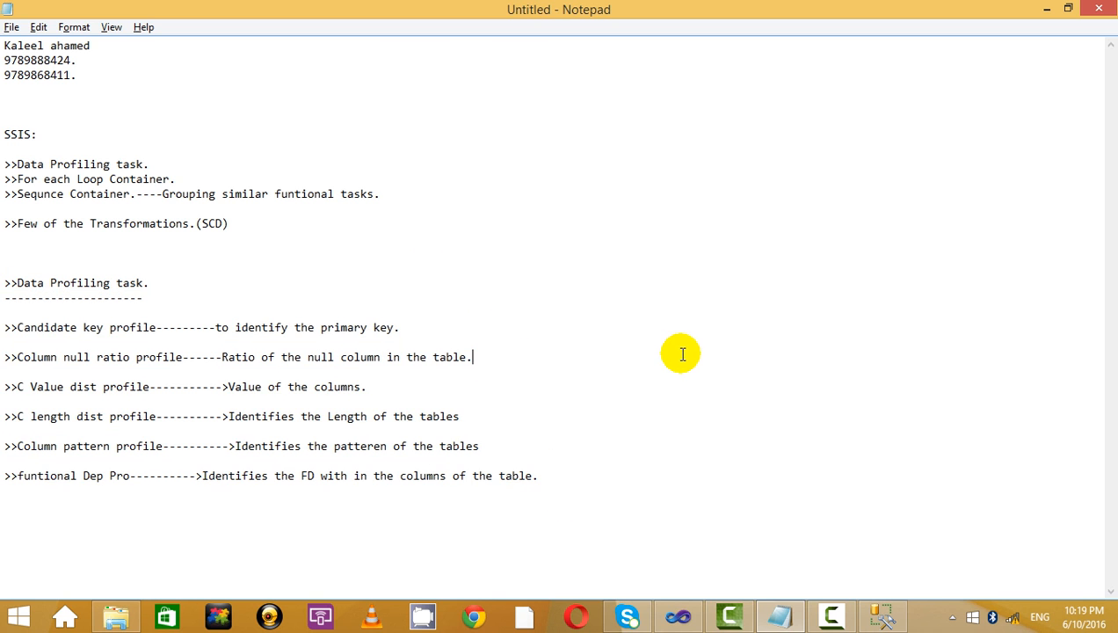
pyautogui.hotkey('alt', 'Tab')
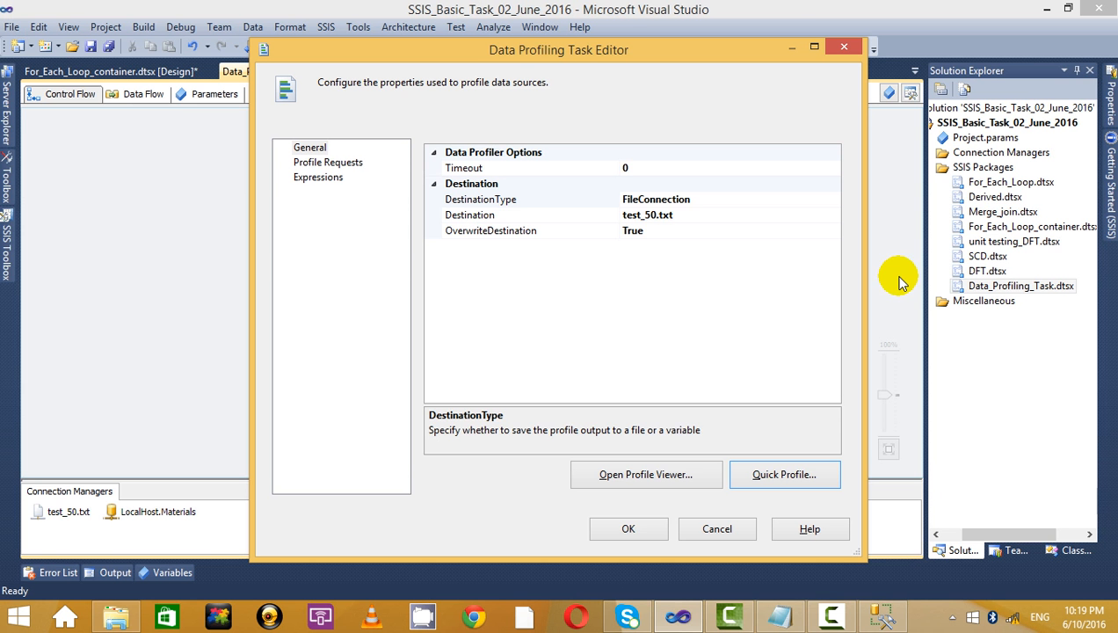
pyautogui.click(774, 474)
pyautogui.click(587, 208)
pyautogui.click(525, 214)
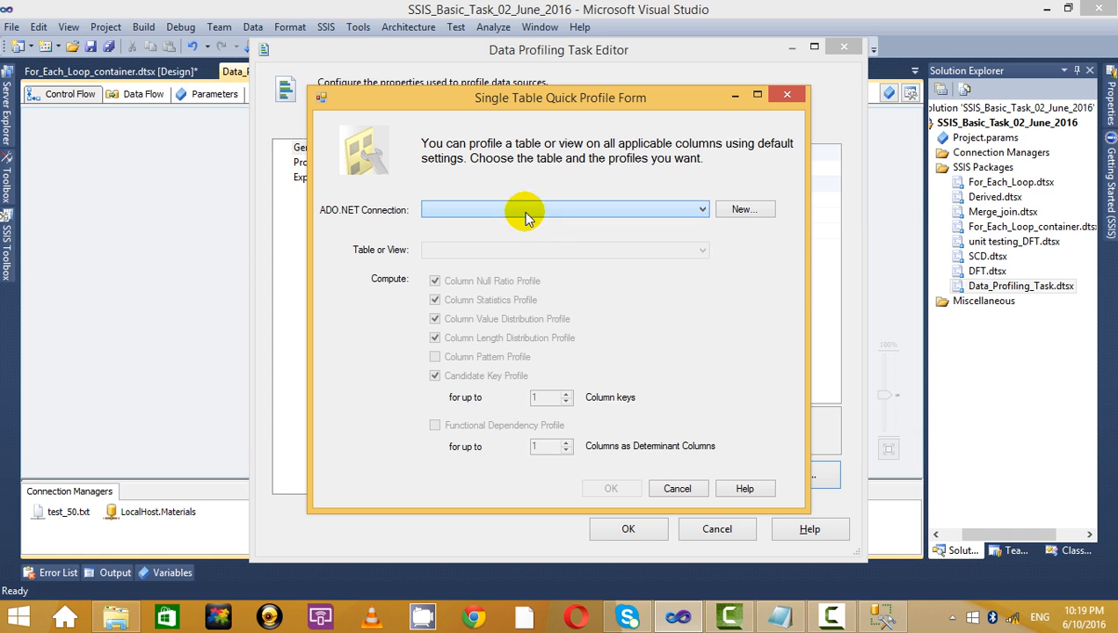
pyautogui.click(545, 211)
pyautogui.click(457, 227)
pyautogui.click(562, 249)
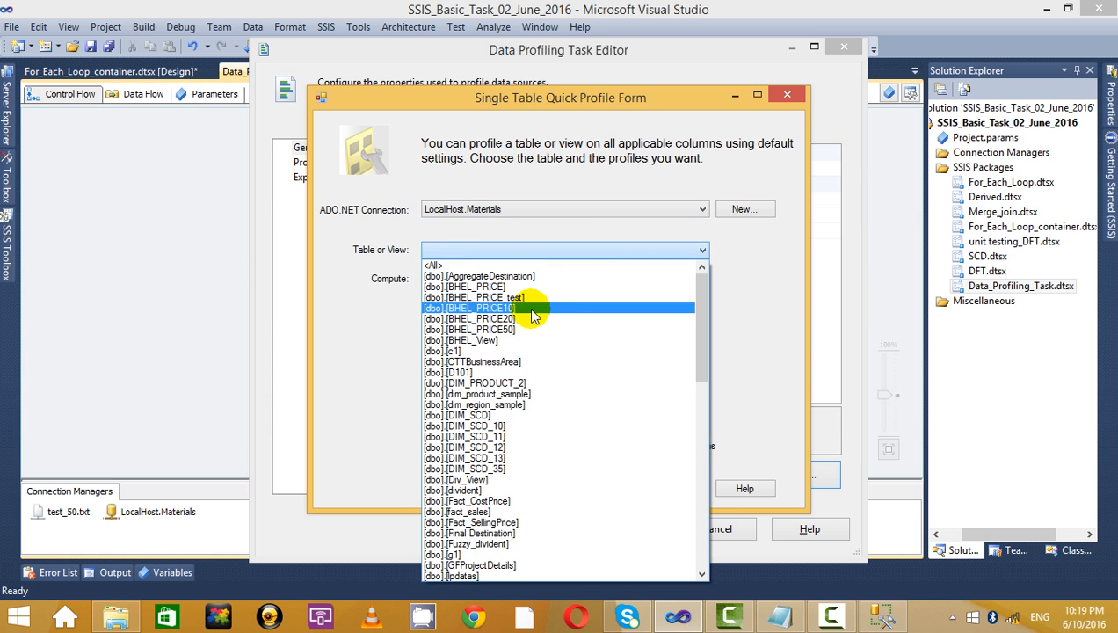
pyautogui.click(538, 288)
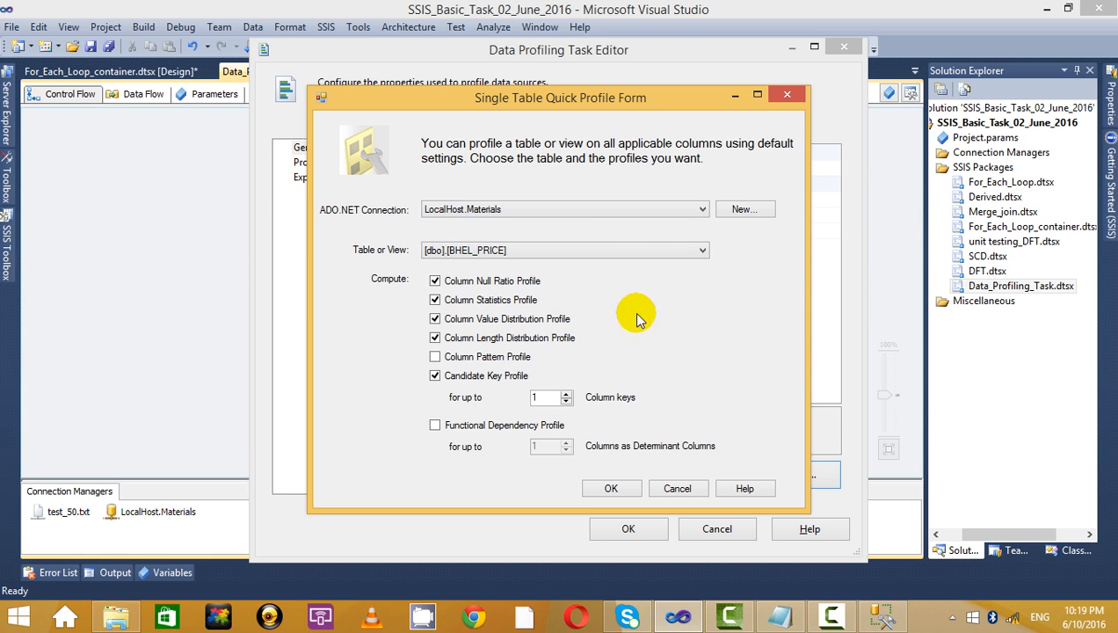
pyautogui.click(612, 489)
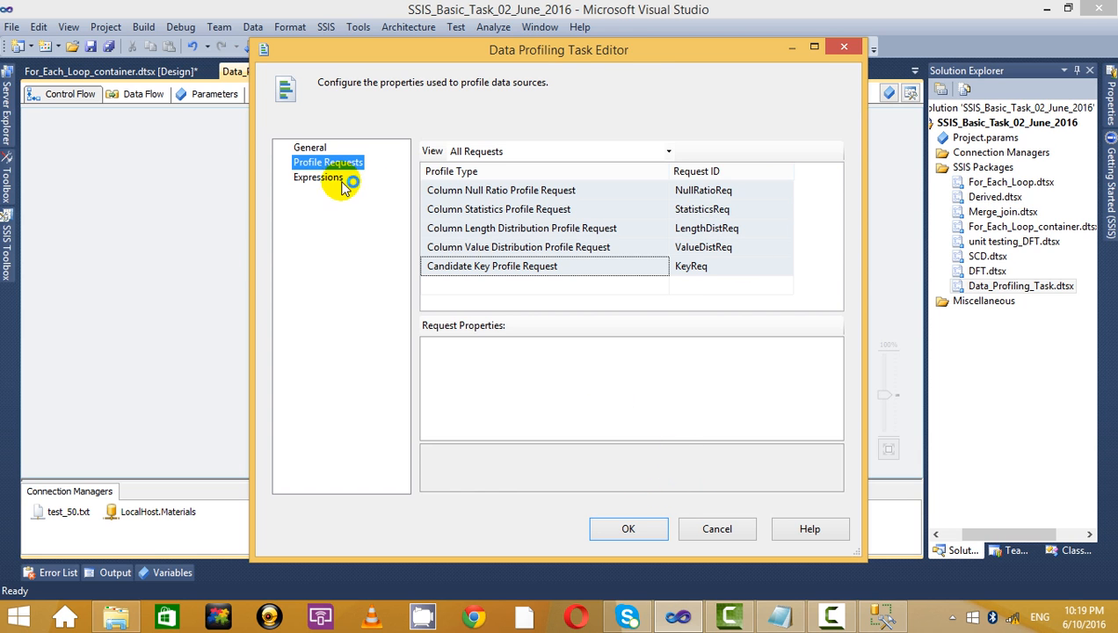
pyautogui.click(844, 47)
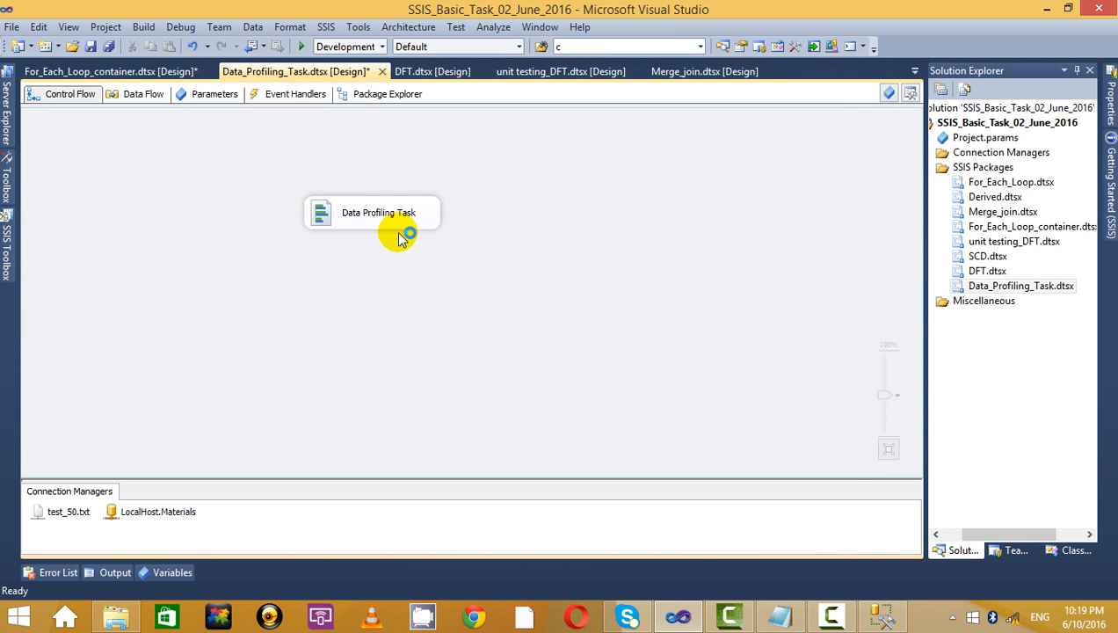
# Reopen the Data Profiling Task for editing and start a quick profile using the LocalHost.Materials connection.
pyautogui.rightClick(402, 220)
pyautogui.click(491, 225)
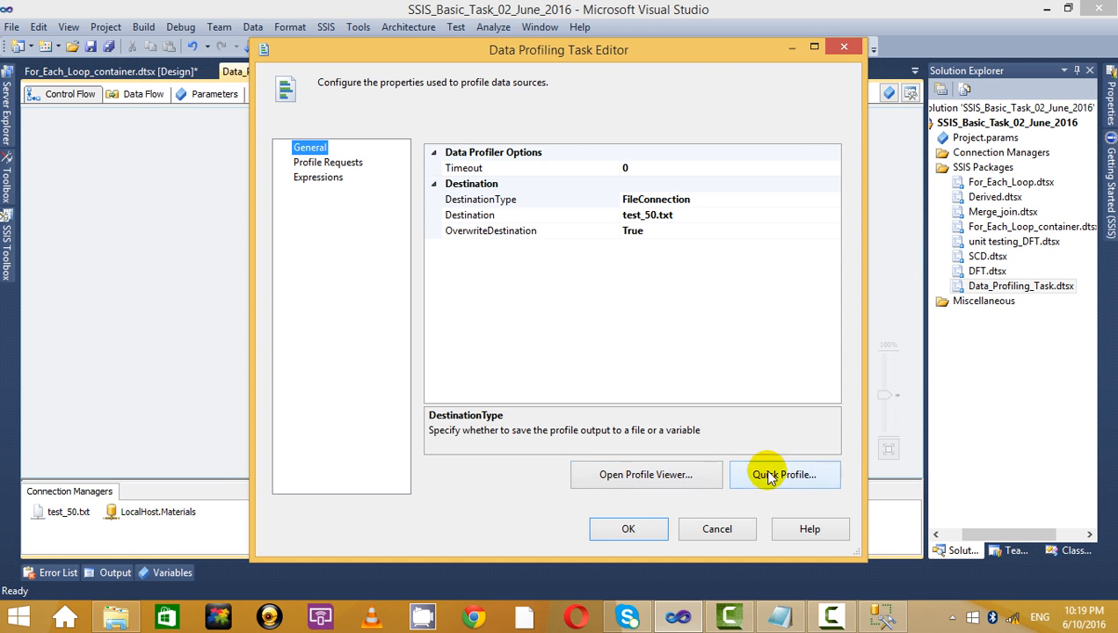
pyautogui.click(795, 477)
pyautogui.click(655, 211)
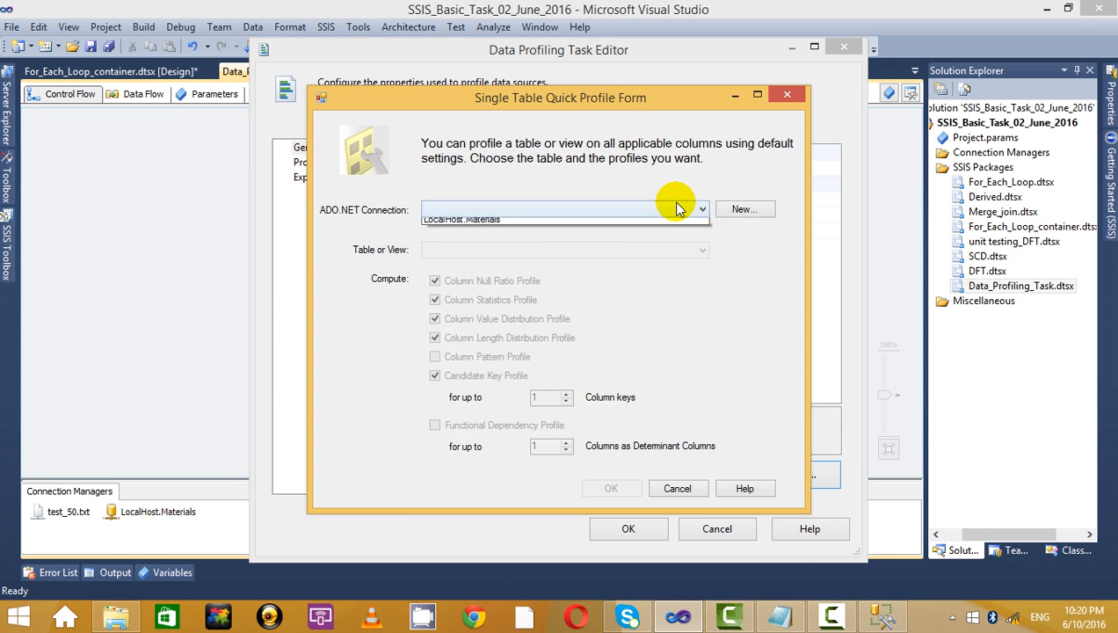
pyautogui.click(544, 223)
# Look through the available tables and views and choose [dbo].[BHEL_PRICE] for the quick profile.
pyautogui.click(644, 250)
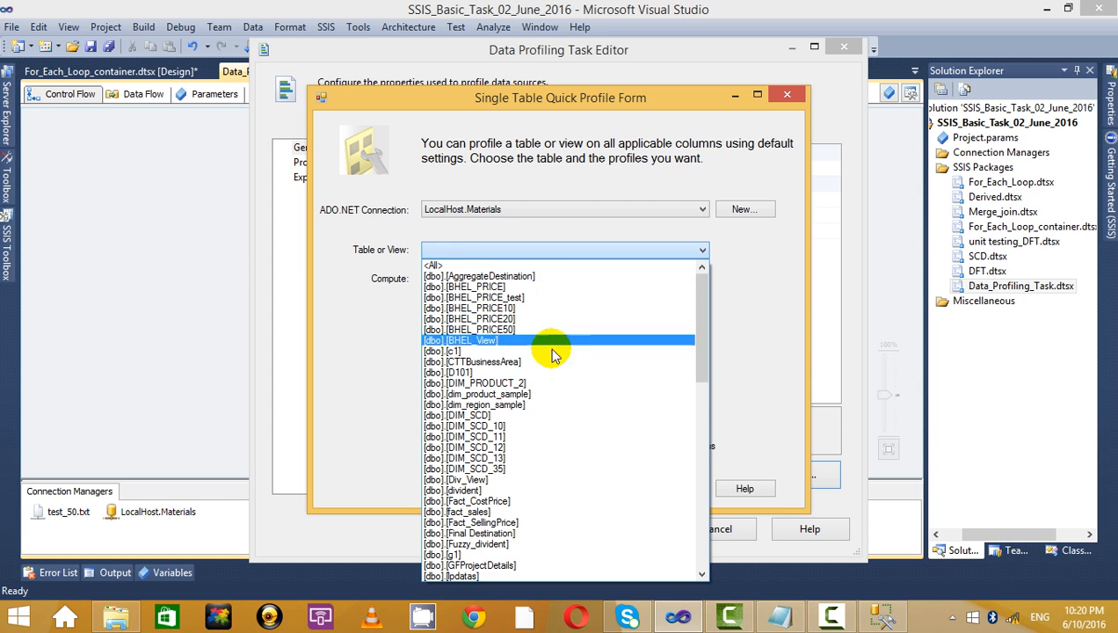
pyautogui.scroll(-2, 552, 347)
pyautogui.scroll(2, 552, 347)
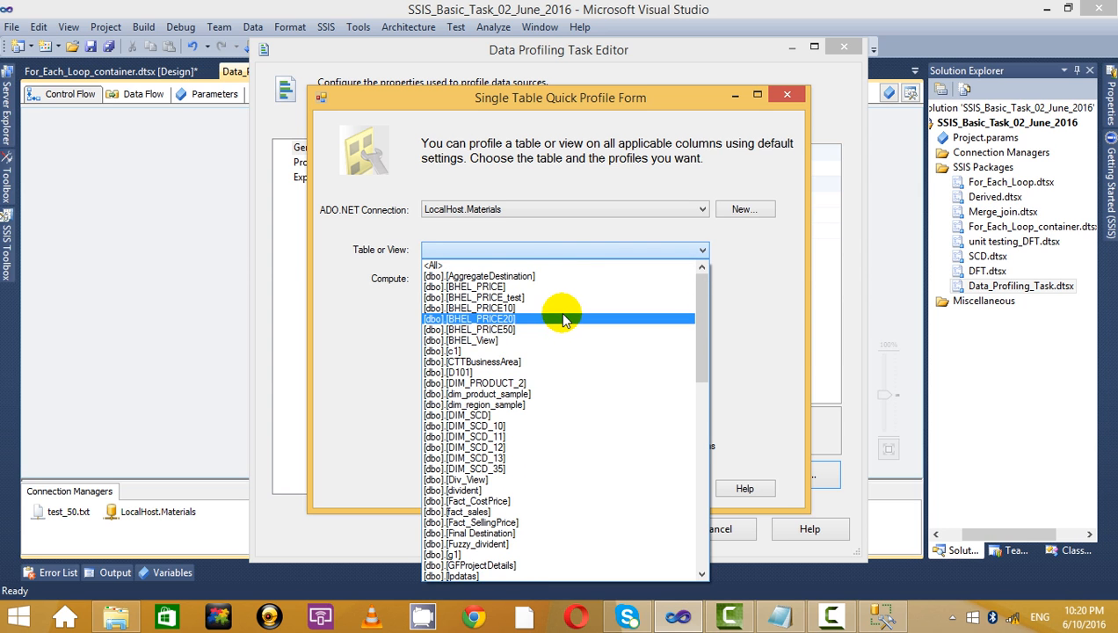
pyautogui.scroll(-8, 564, 319)
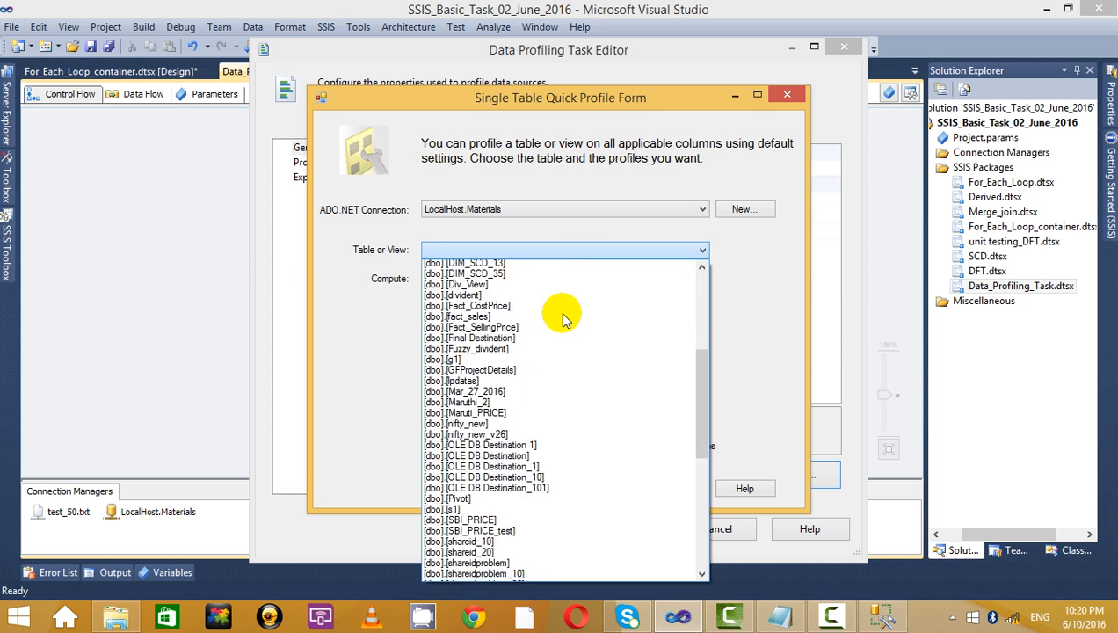
pyautogui.scroll(-4, 563, 320)
pyautogui.scroll(-5, 563, 319)
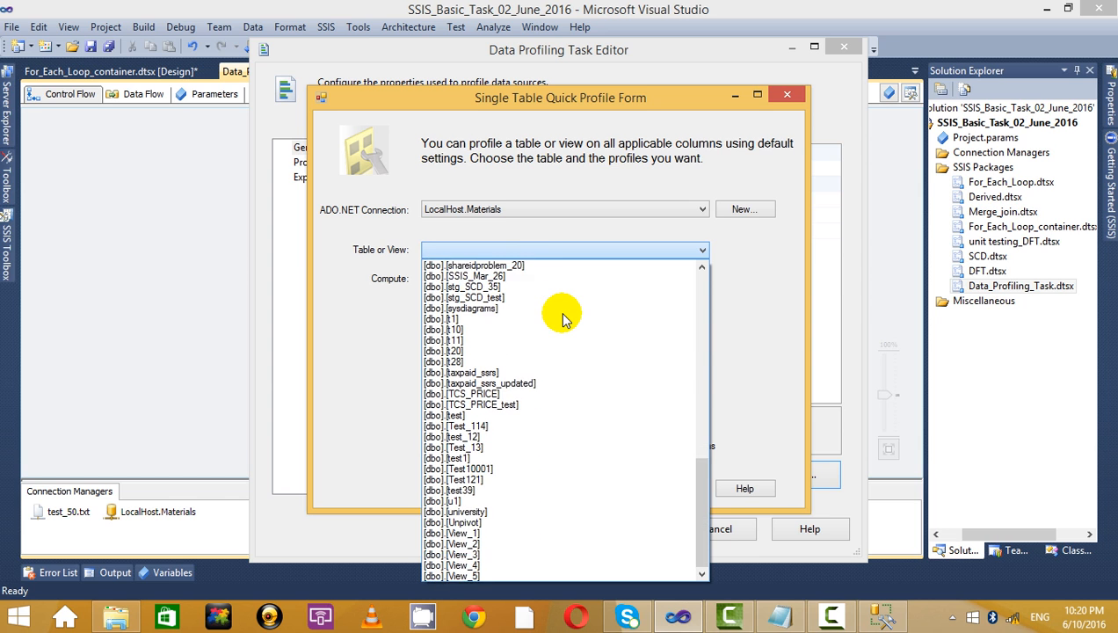
pyautogui.scroll(14, 563, 303)
pyautogui.scroll(3, 563, 303)
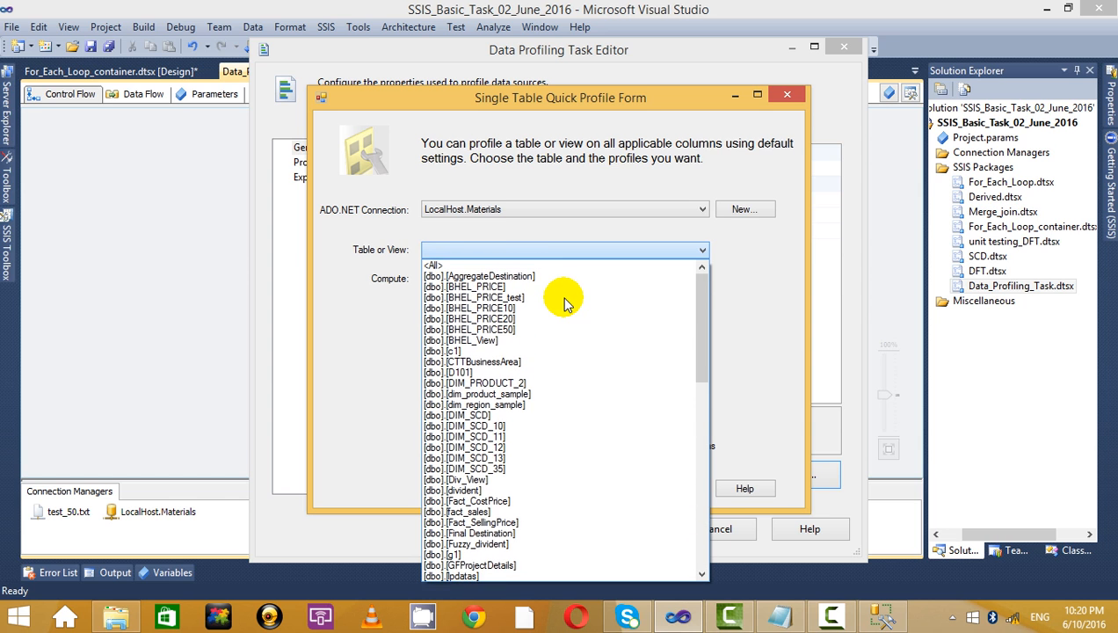
pyautogui.click(527, 291)
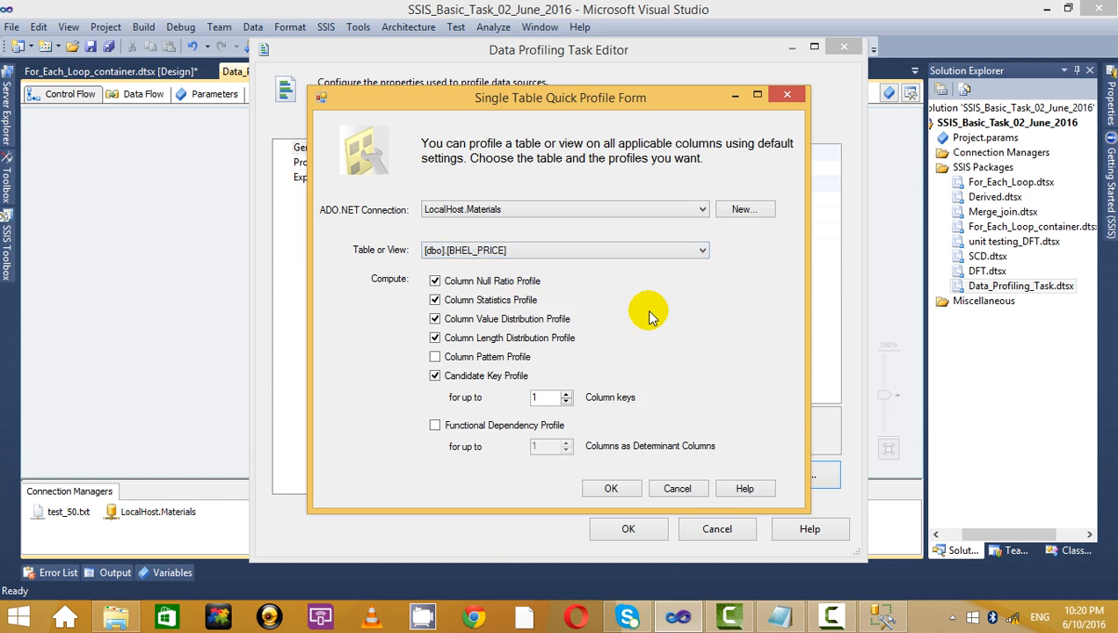
# Add the Column Pattern and Functional Dependency profiles to the quick profile, then accept the form and the task editor.
pyautogui.click(455, 362)
pyautogui.click(436, 425)
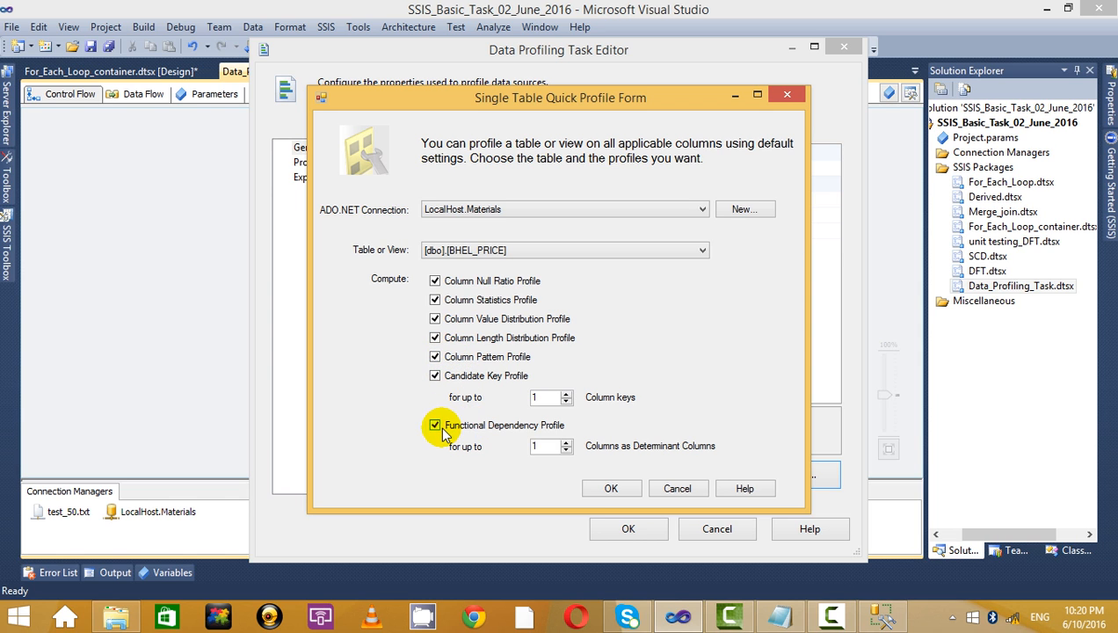
pyautogui.click(613, 490)
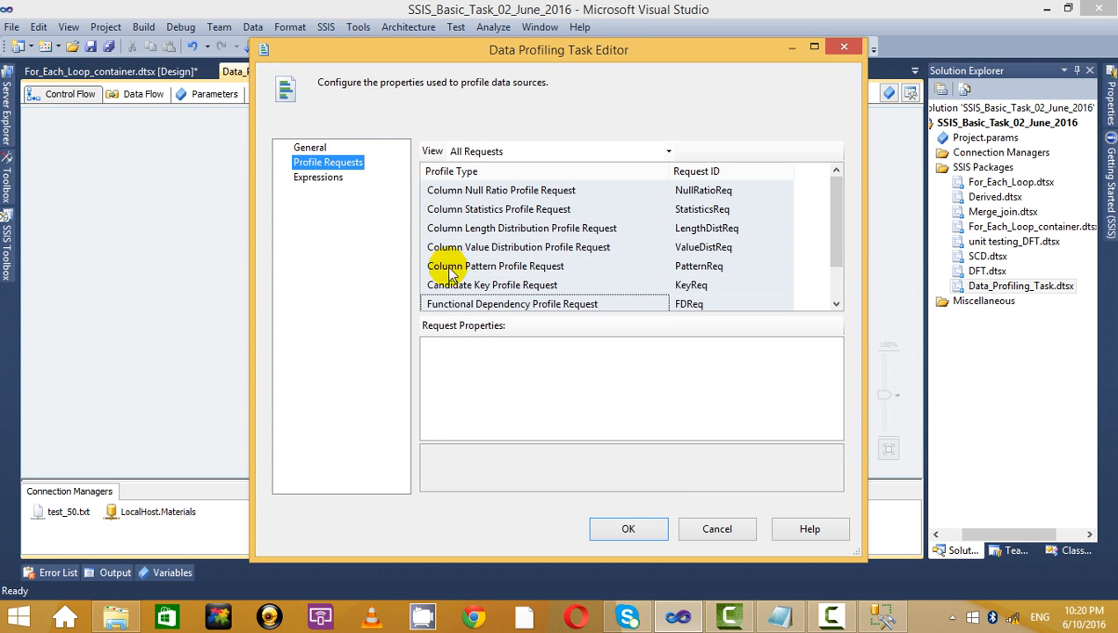
pyautogui.click(627, 529)
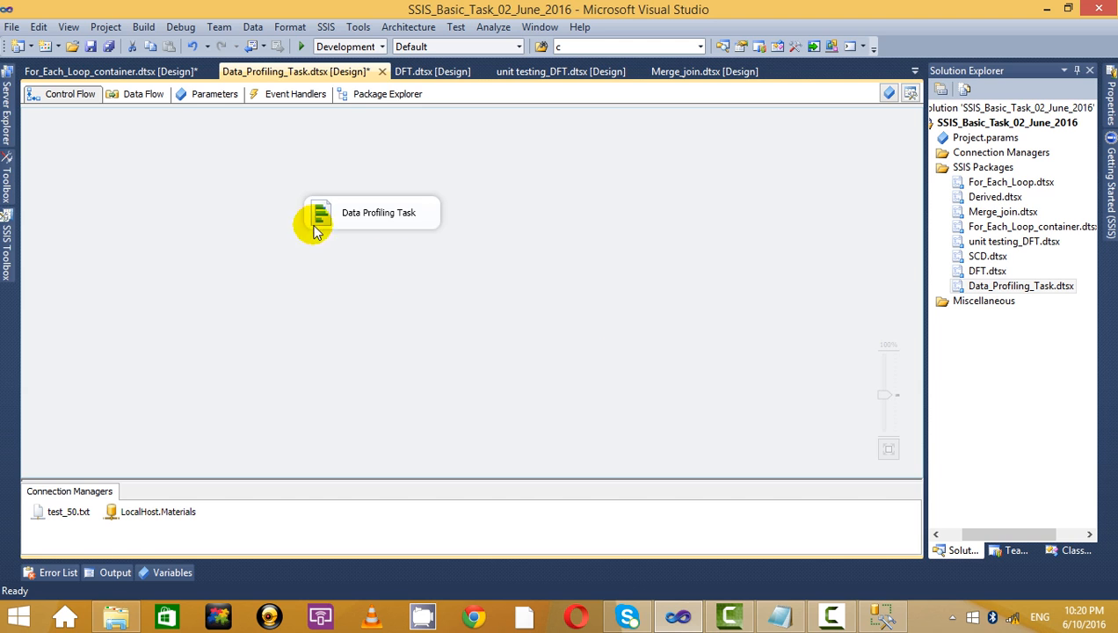
# Move the Data Profiling Task a little to the left on the control flow canvas.
pyautogui.moveTo(314, 220); pyautogui.dragTo(250, 204)
pyautogui.click(7, 250)
pyautogui.click(468, 251)
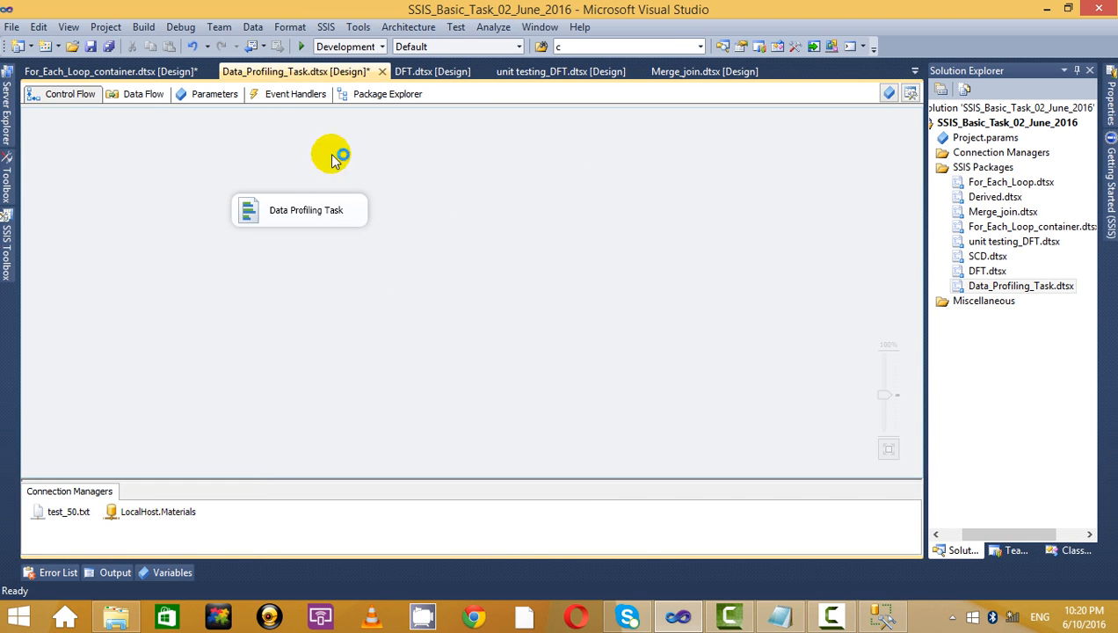
# Check the For_Each\1 output folder in File Explorer, then return to Visual Studio and run the Data_Profiling_Task package.
pyautogui.click(116, 618)
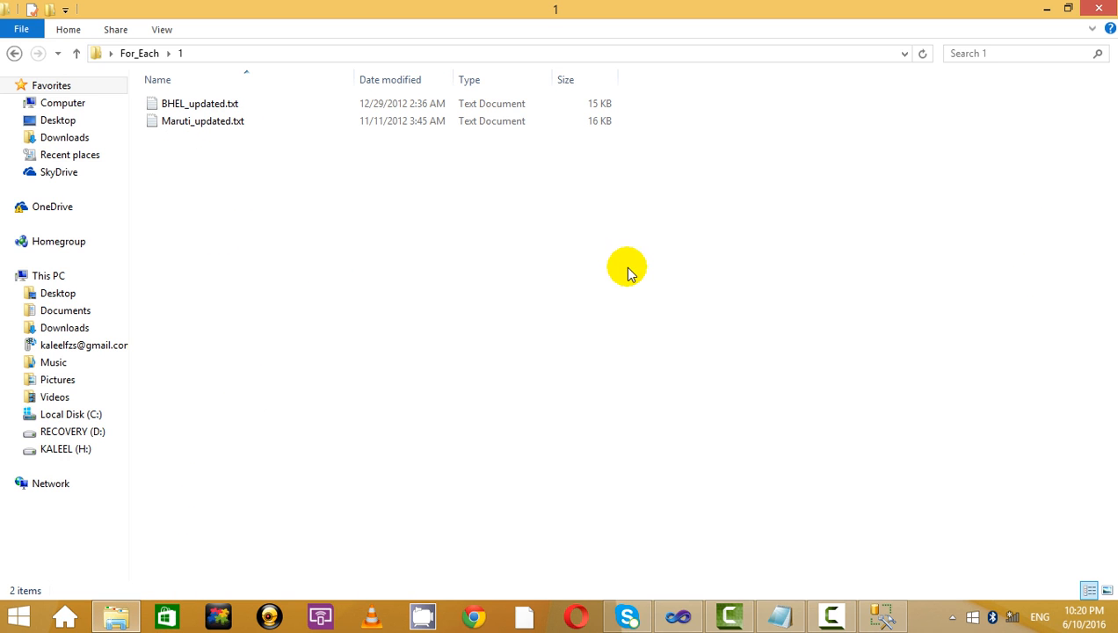
pyautogui.hotkey('alt', 'Tab')
pyautogui.click(302, 47)
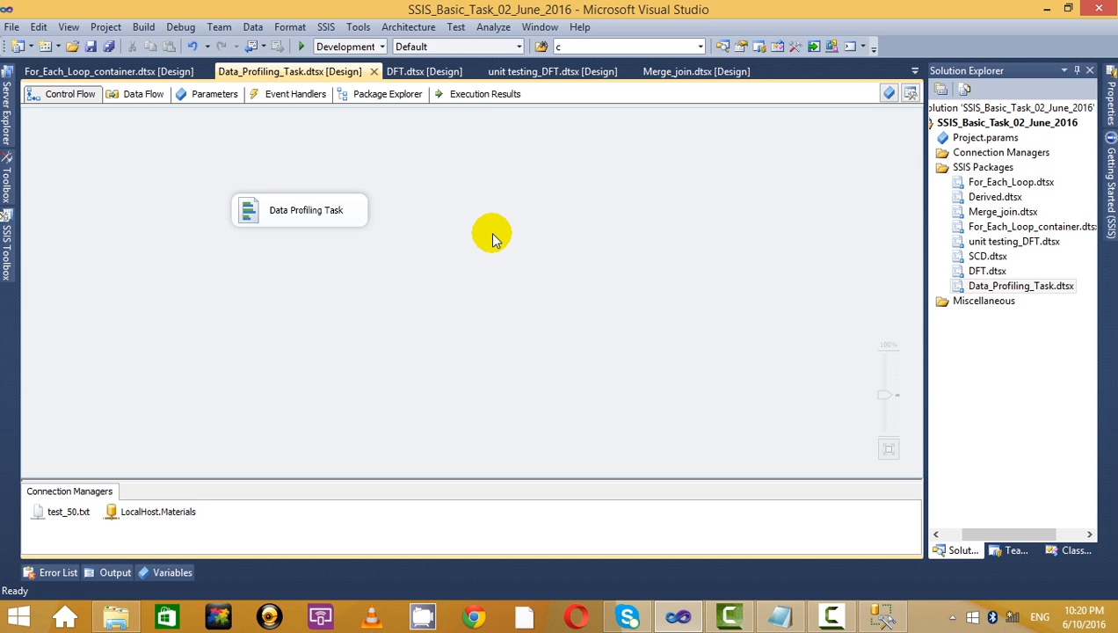
# Review the Data Profiling Task's destination settings, then examine the test_50.txt output file from the For_Each\1 folder in Notepad.
pyautogui.doubleClick(310, 211)
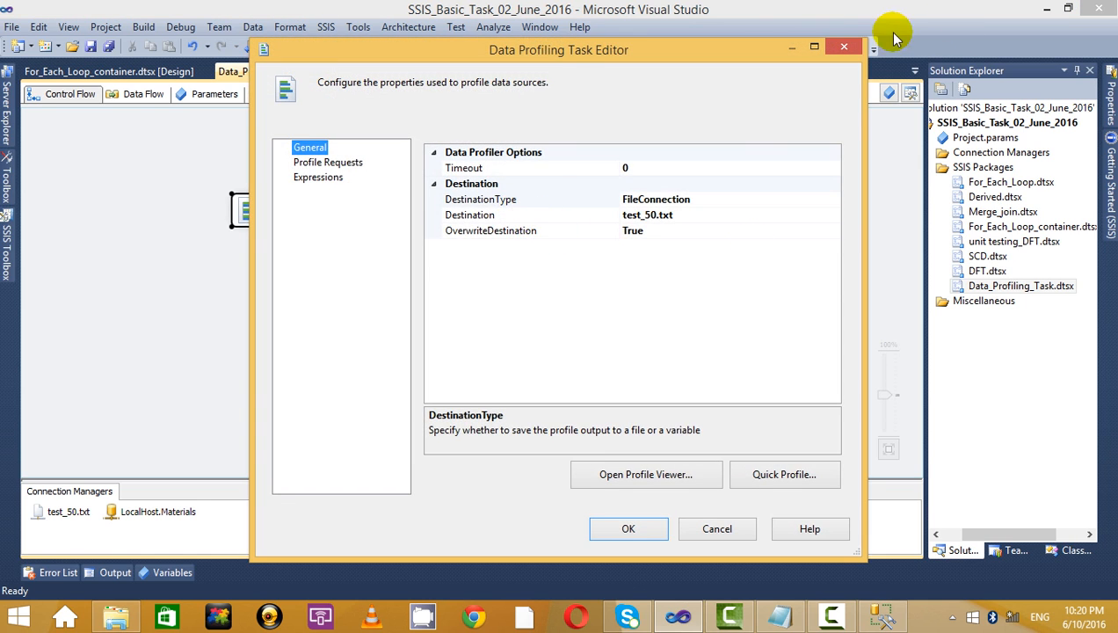
pyautogui.click(843, 46)
pyautogui.hotkey('alt', 'Tab')
pyautogui.click(223, 145)
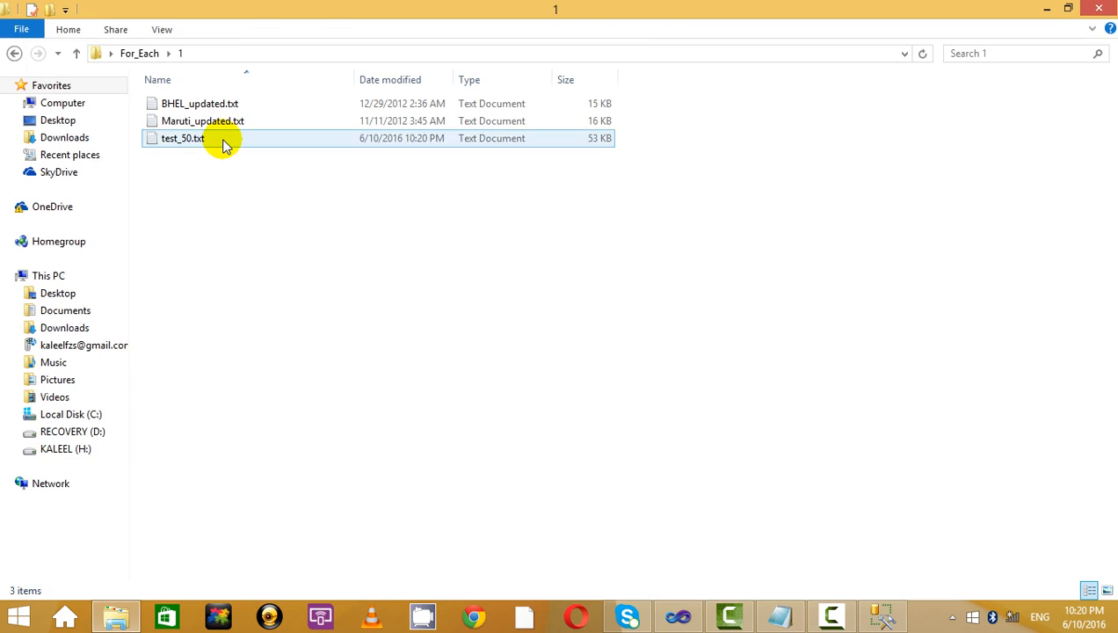
pyautogui.doubleClick(223, 142)
pyautogui.doubleClick(777, 23)
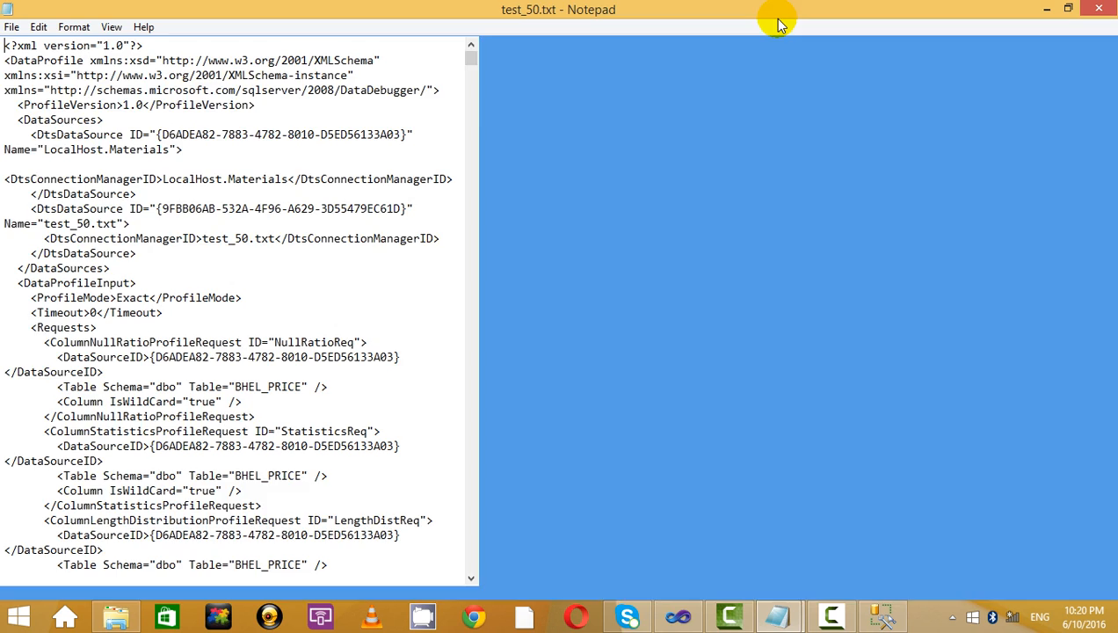
pyautogui.scroll(-20, 654, 309)
pyautogui.moveTo(1112, 81); pyautogui.dragTo(1111, 53)
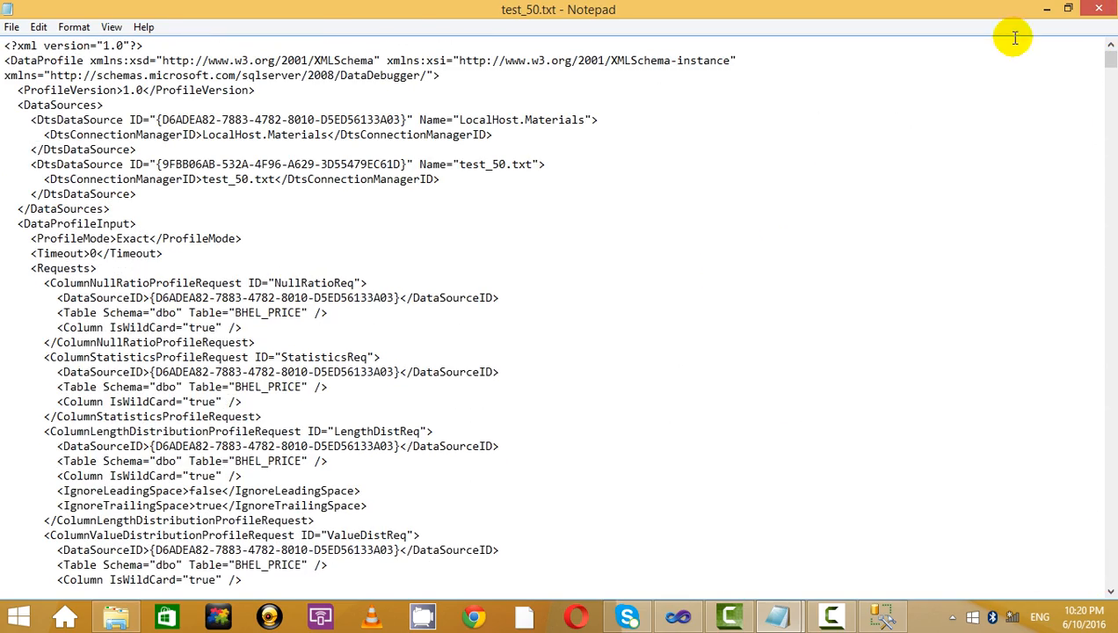
pyautogui.click(1089, 8)
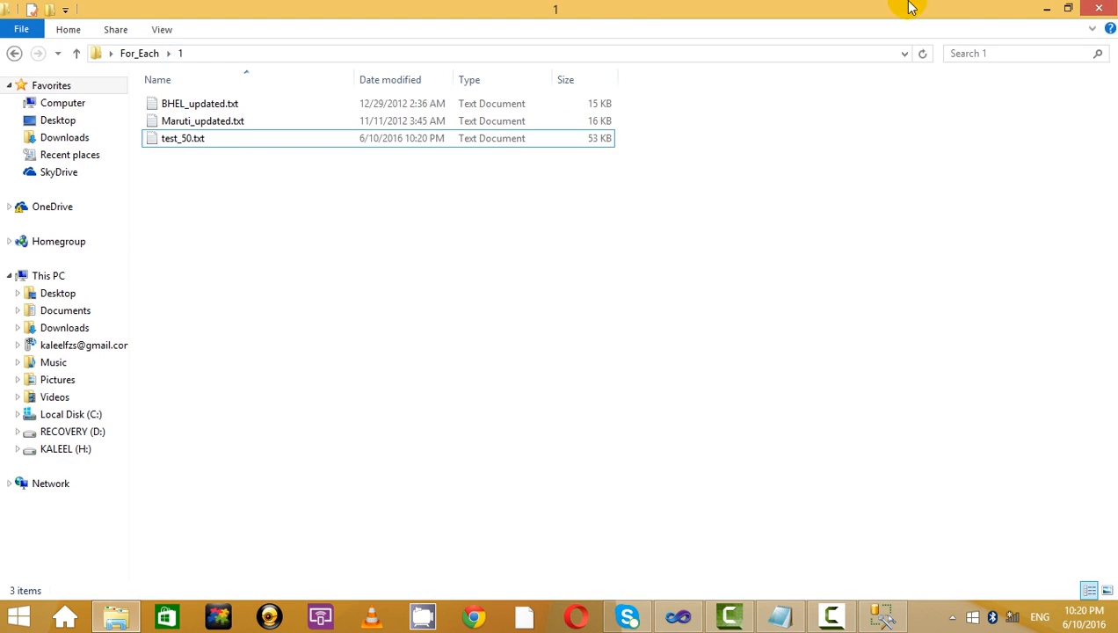
pyautogui.click(1048, 9)
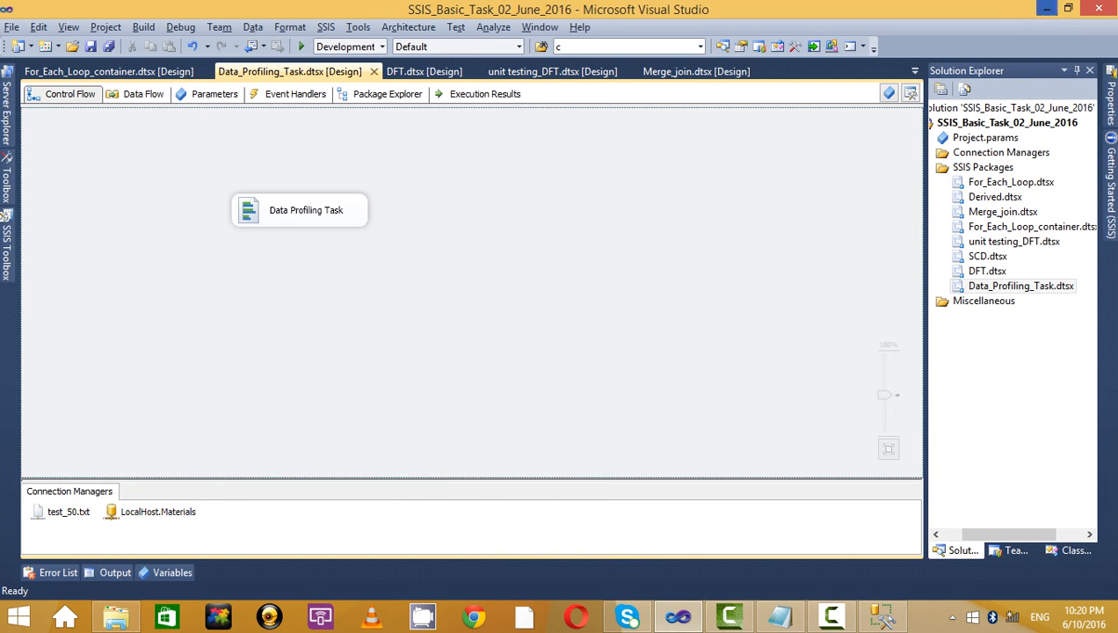
# Search Windows for Data Profile Viewer, launch it and maximize its window.
pyautogui.click(19, 615)
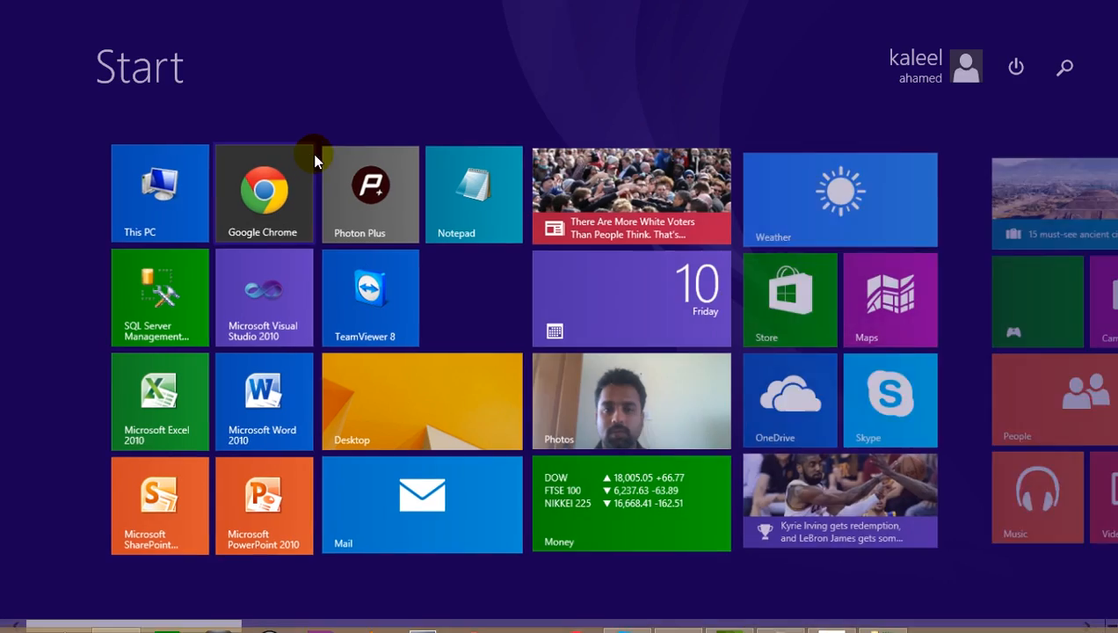
pyautogui.click(402, 418)
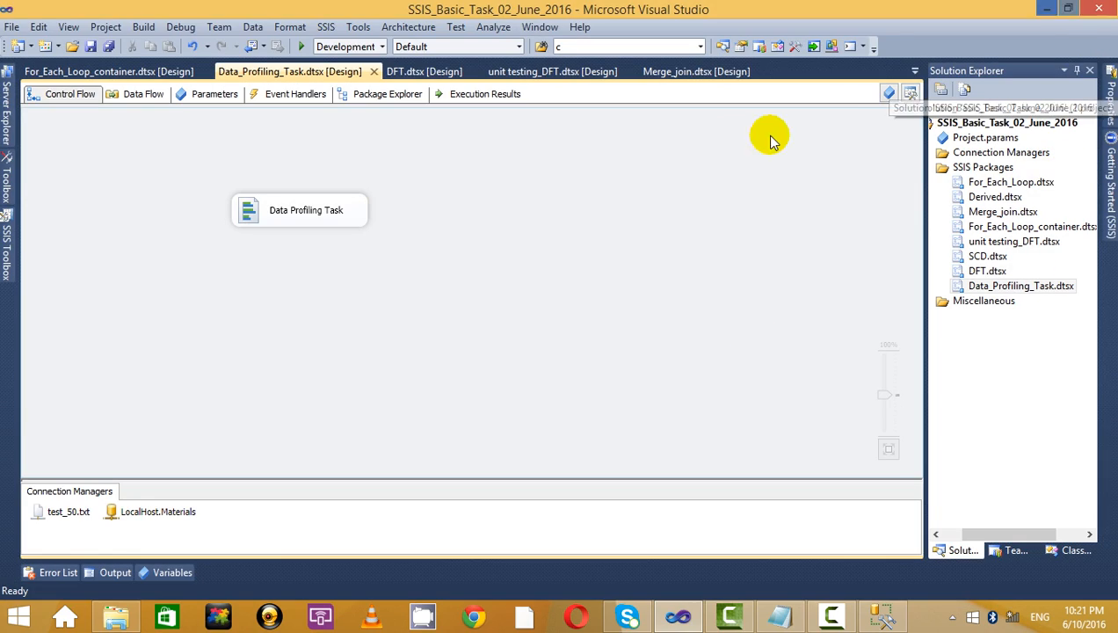
pyautogui.press('super')
pyautogui.click(1062, 68)
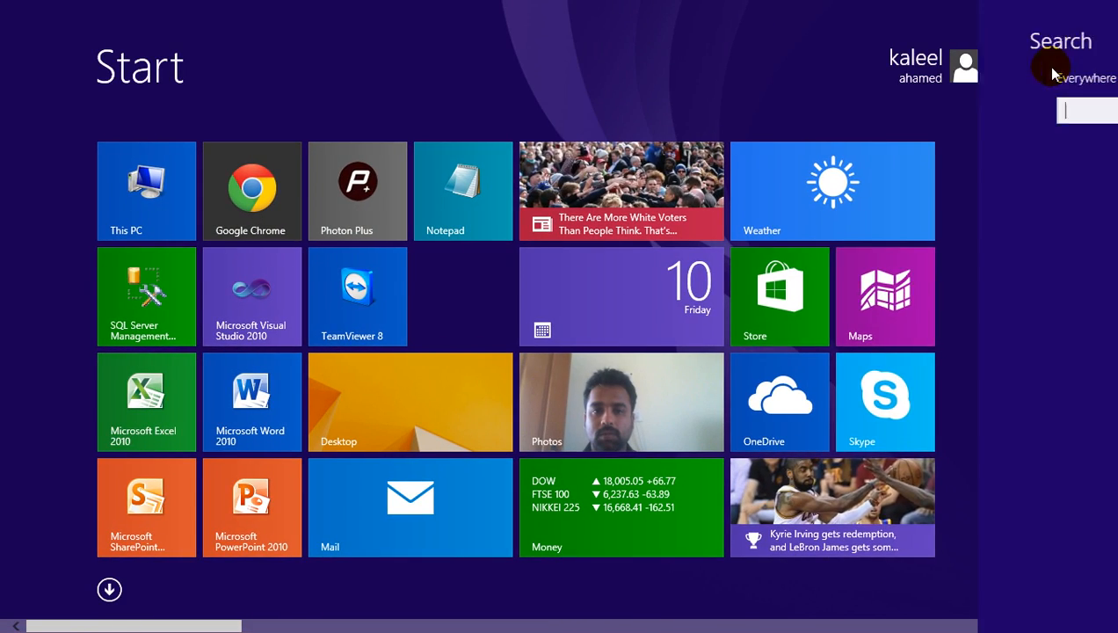
pyautogui.click(976, 112)
pyautogui.write('Data Profile Viewer')
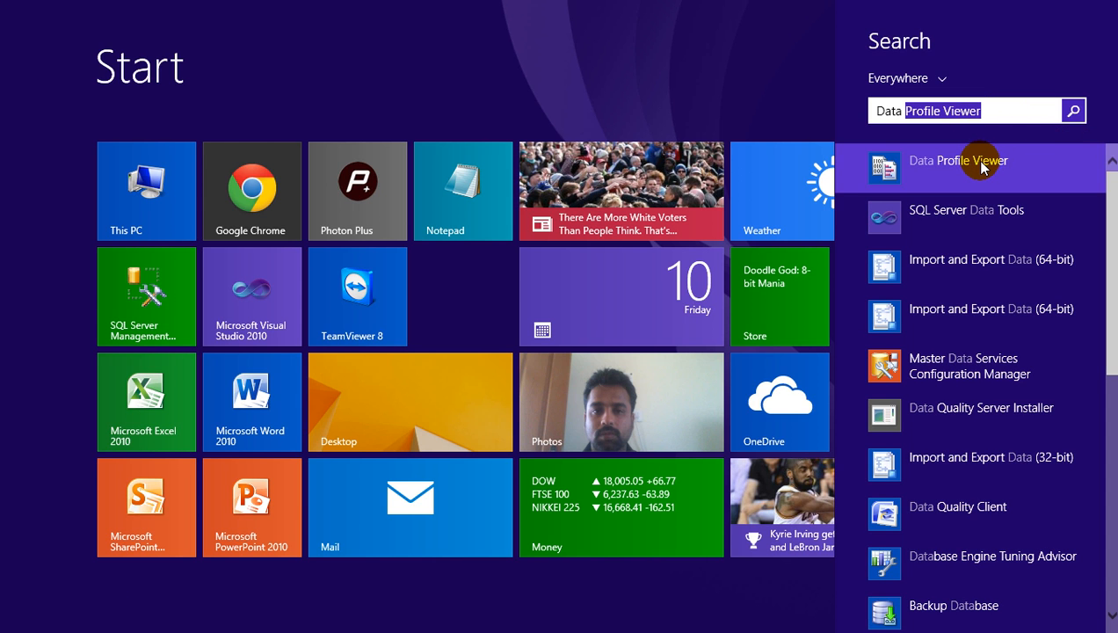
pyautogui.click(984, 167)
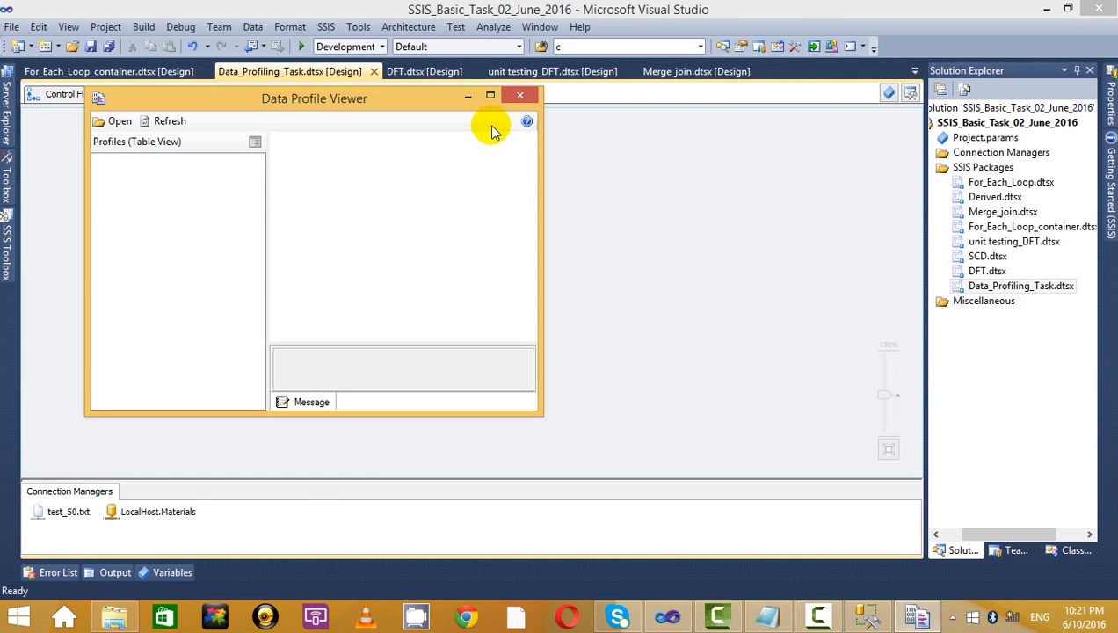
pyautogui.click(490, 97)
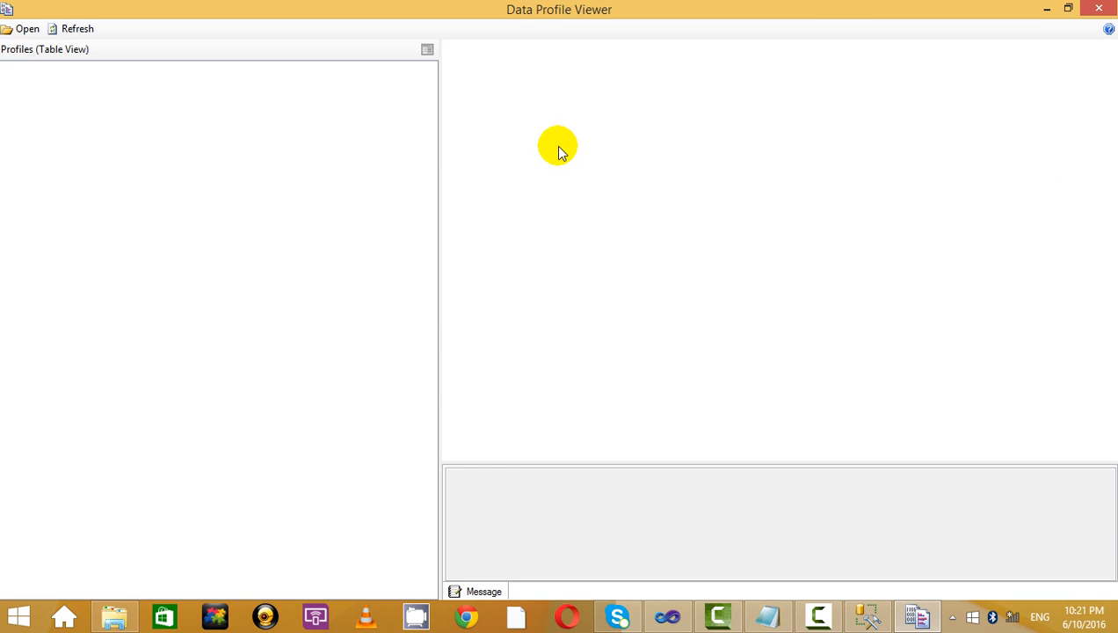
# Set the viewer aside and browse in File Explorer to C:\Program Files (x86)\Microsoft SQL Server.
pyautogui.click(1046, 10)
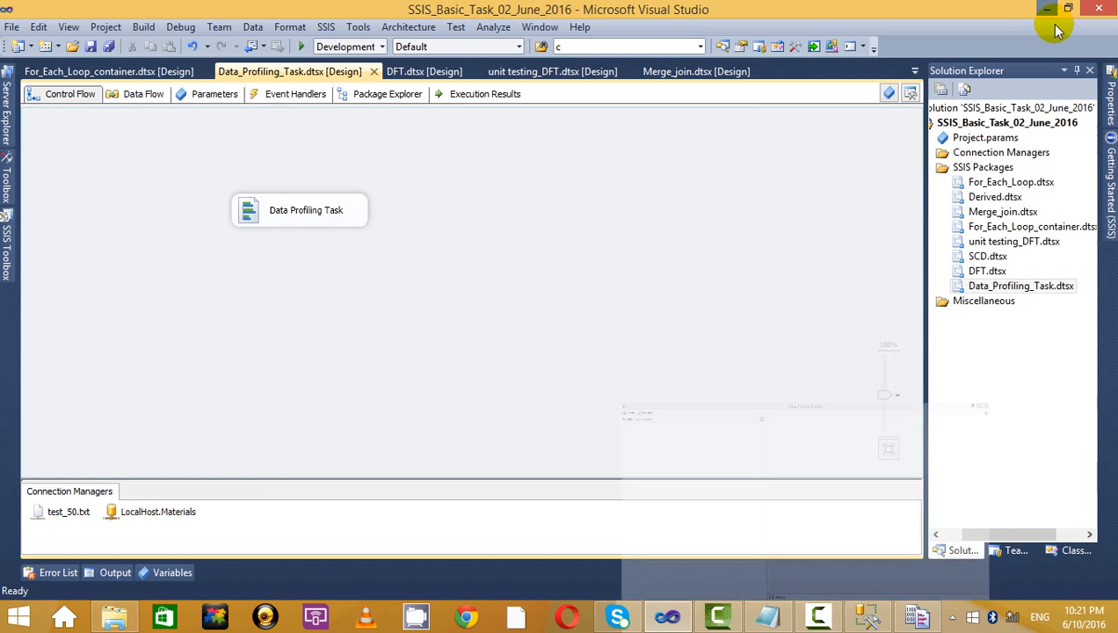
pyautogui.click(16, 617)
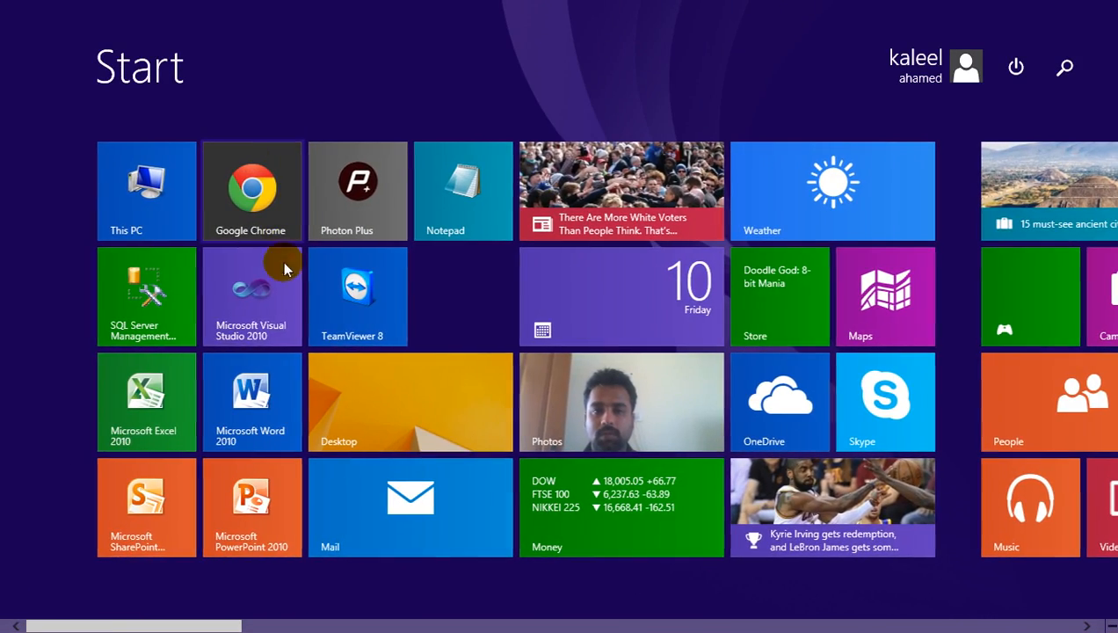
pyautogui.click(152, 217)
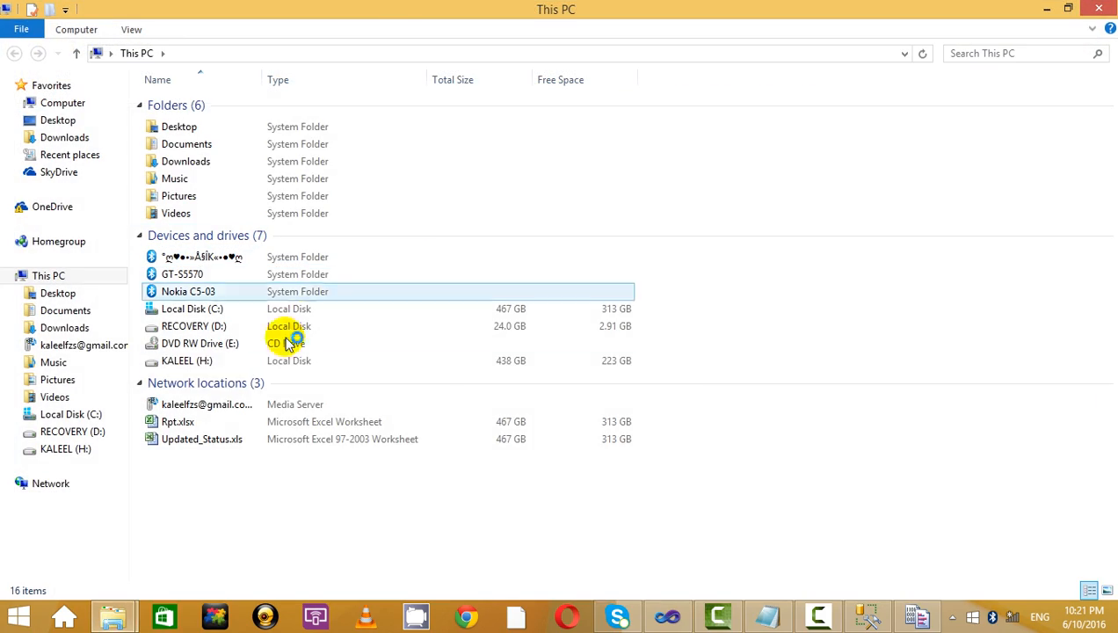
pyautogui.doubleClick(196, 362)
pyautogui.click(14, 53)
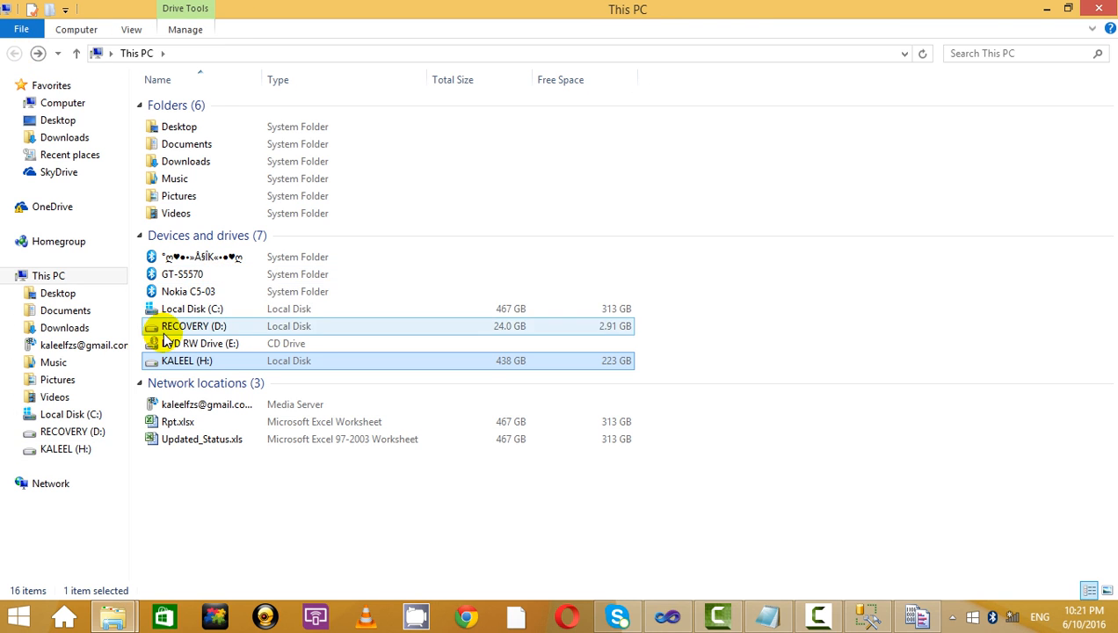
pyautogui.doubleClick(218, 309)
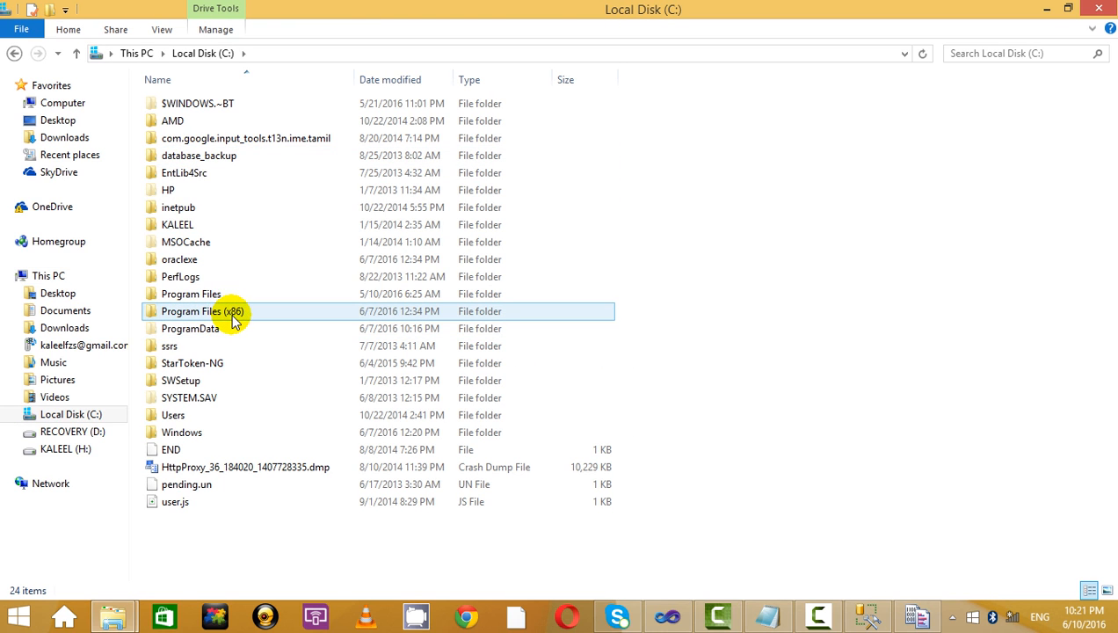
pyautogui.doubleClick(233, 316)
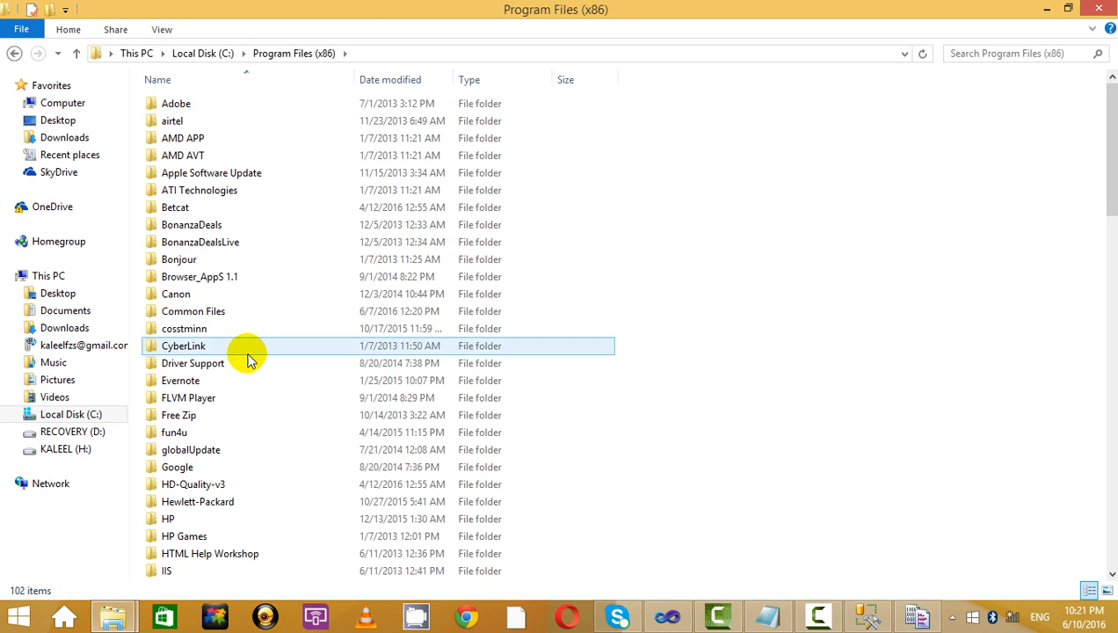
pyautogui.scroll(-4, 247, 322)
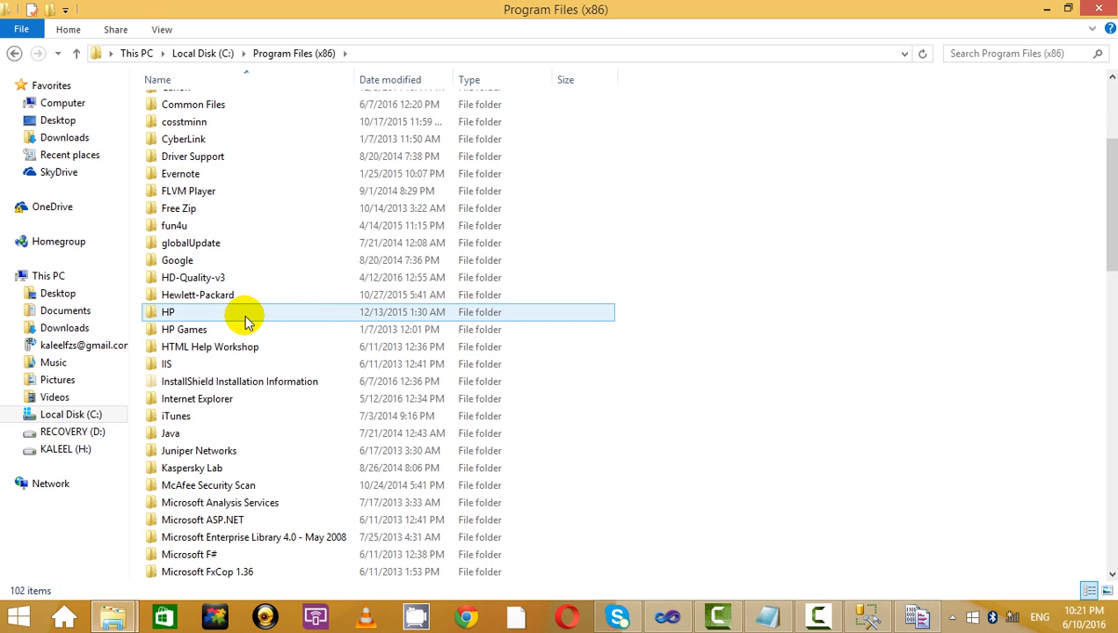
pyautogui.scroll(-3, 247, 322)
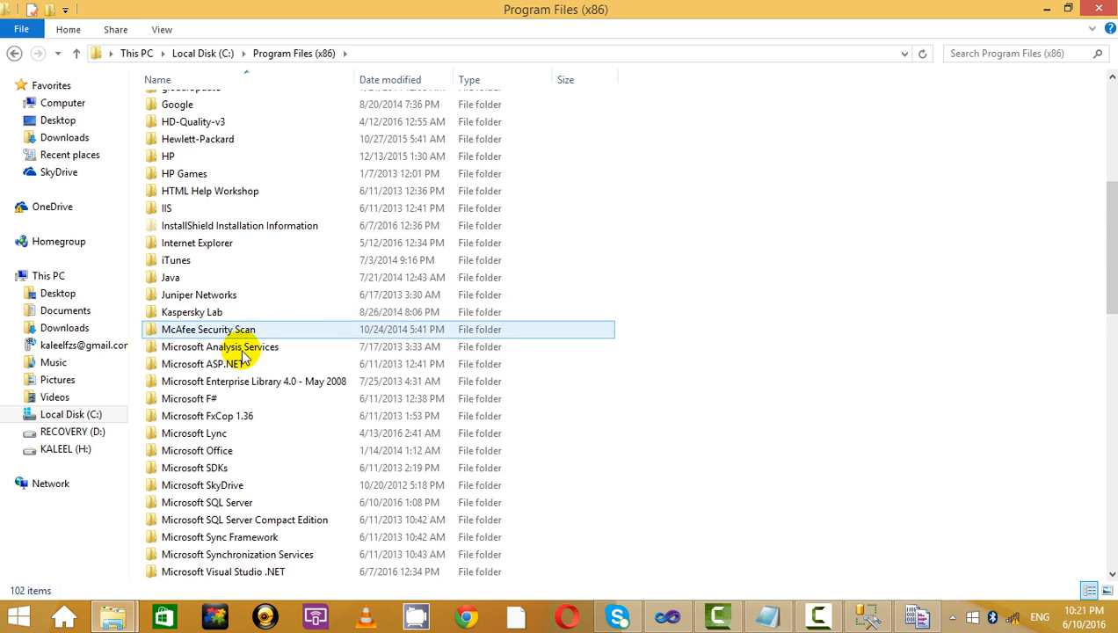
pyautogui.doubleClick(267, 503)
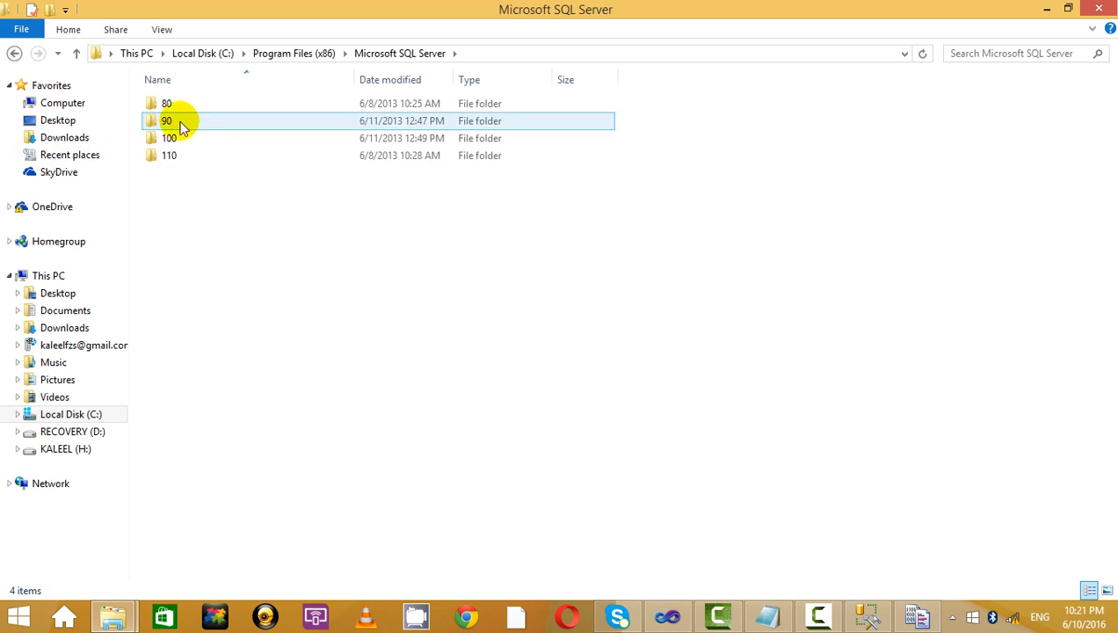
# Look through the 100\DTS\Binn subfolder for the profile viewer program, then close File Explorer.
pyautogui.doubleClick(216, 138)
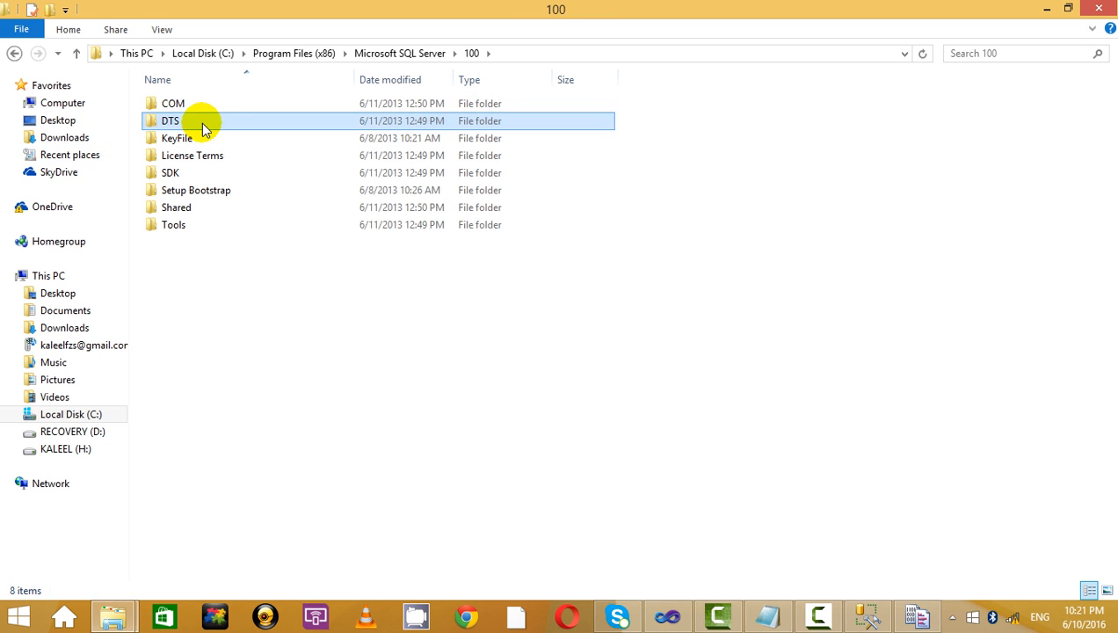
pyautogui.doubleClick(200, 122)
pyautogui.doubleClick(199, 105)
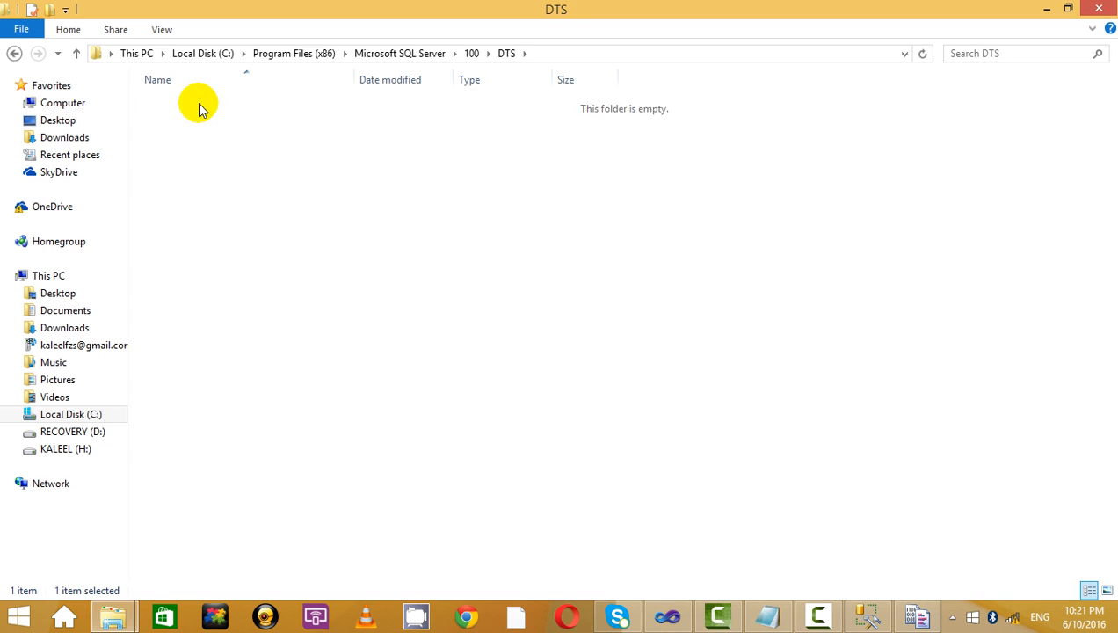
pyautogui.click(14, 52)
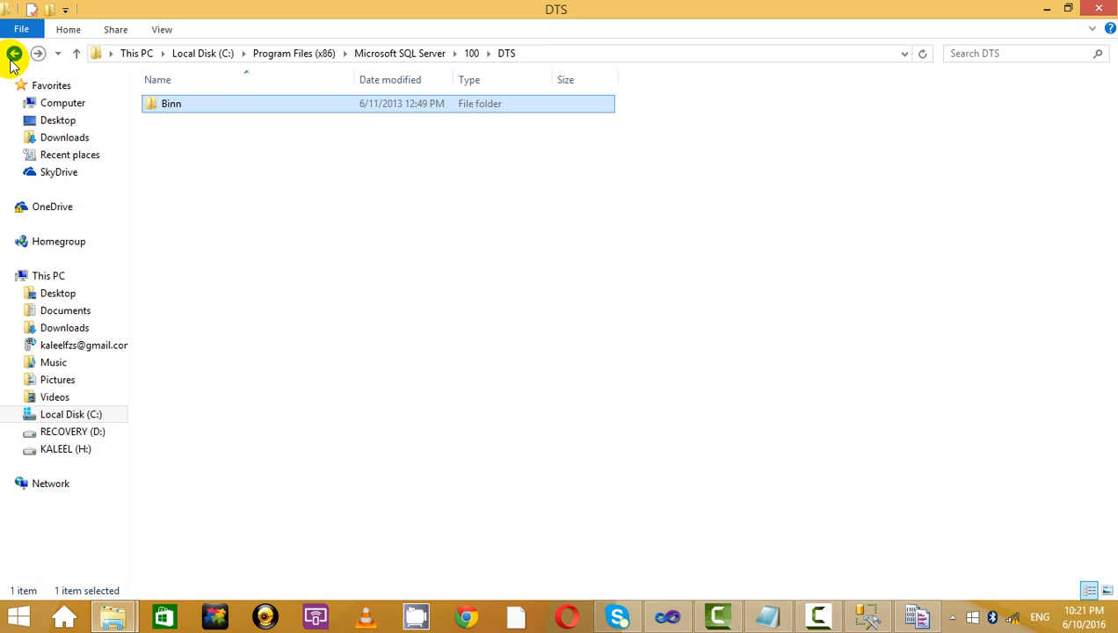
pyautogui.doubleClick(184, 114)
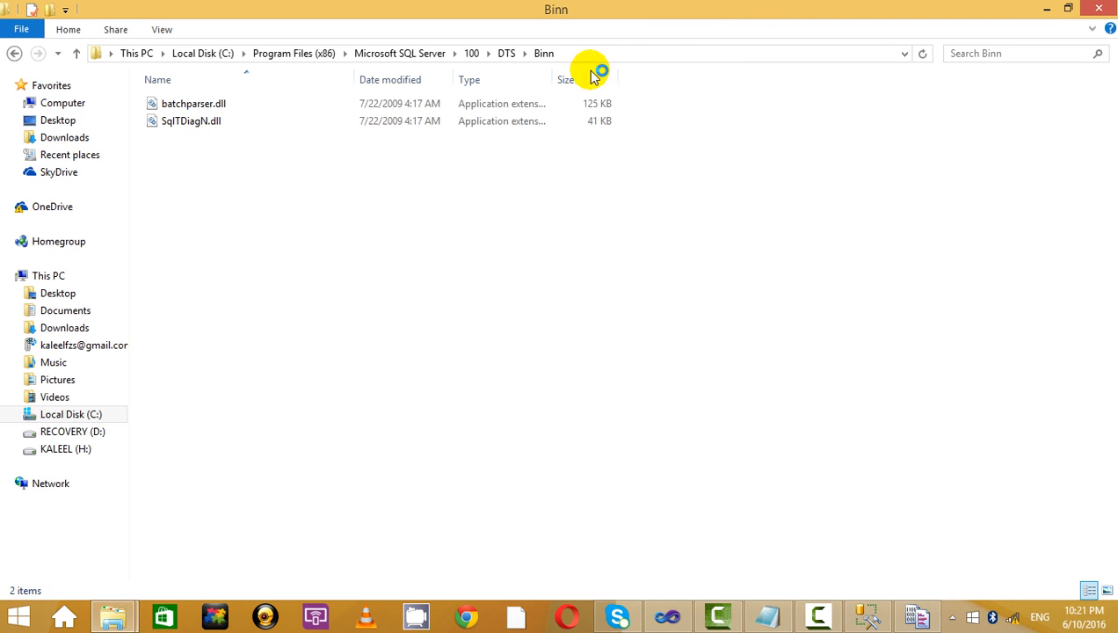
pyautogui.click(1101, 9)
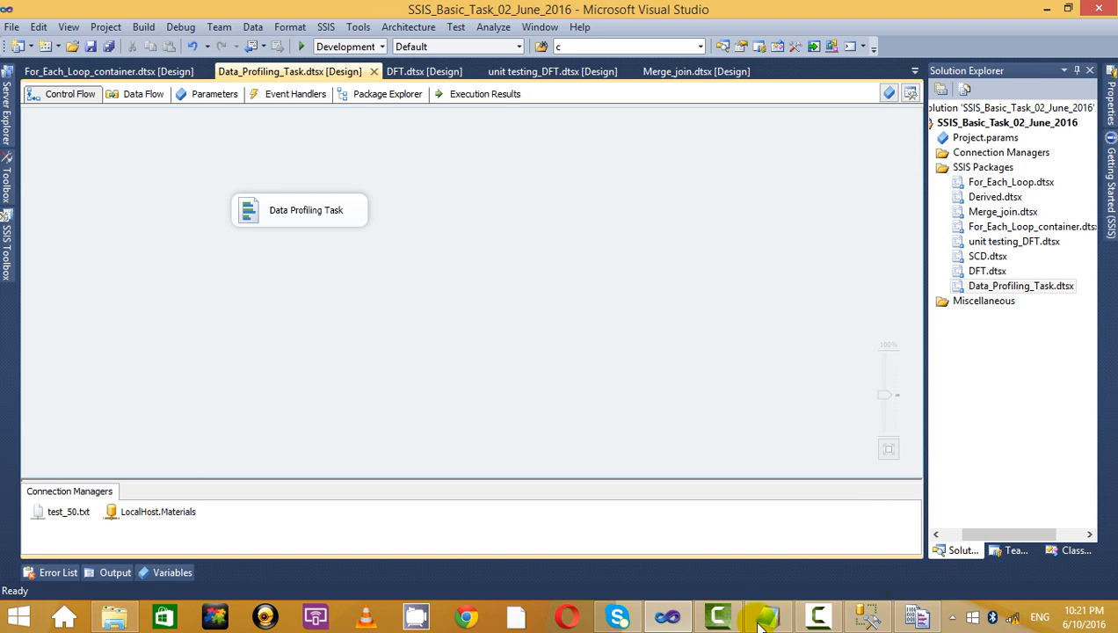
pyautogui.click(921, 615)
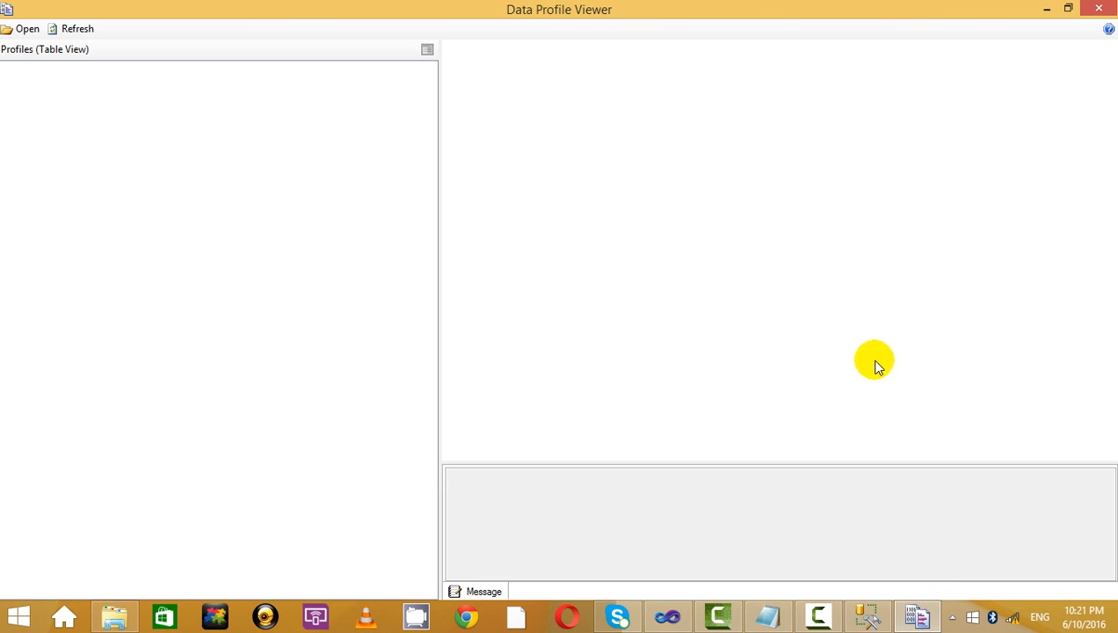
pyautogui.click(18, 616)
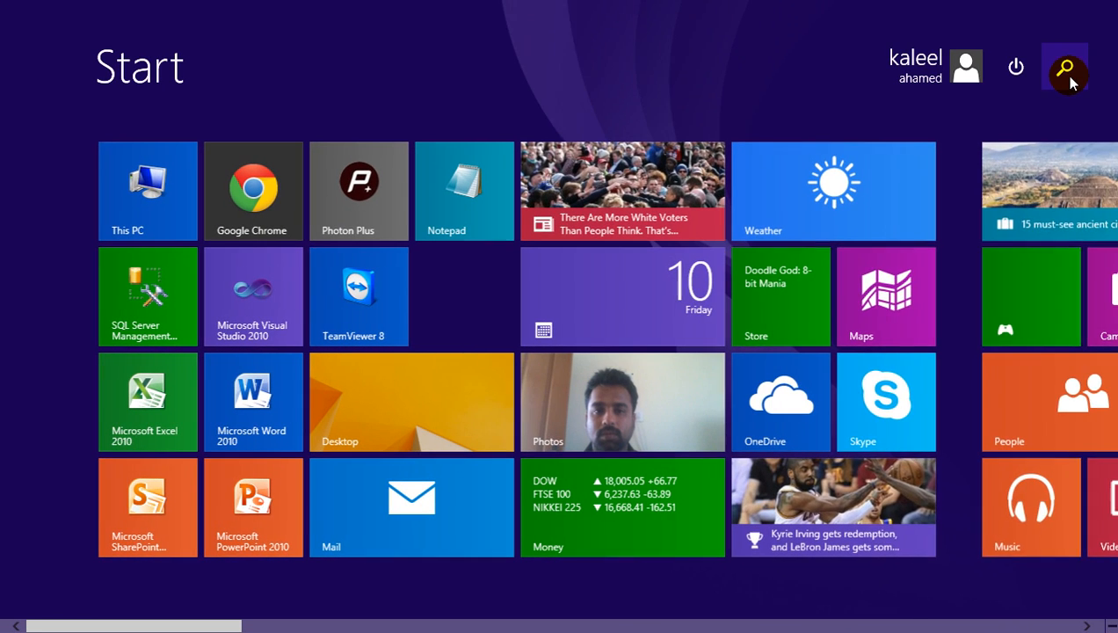
pyautogui.click(1070, 79)
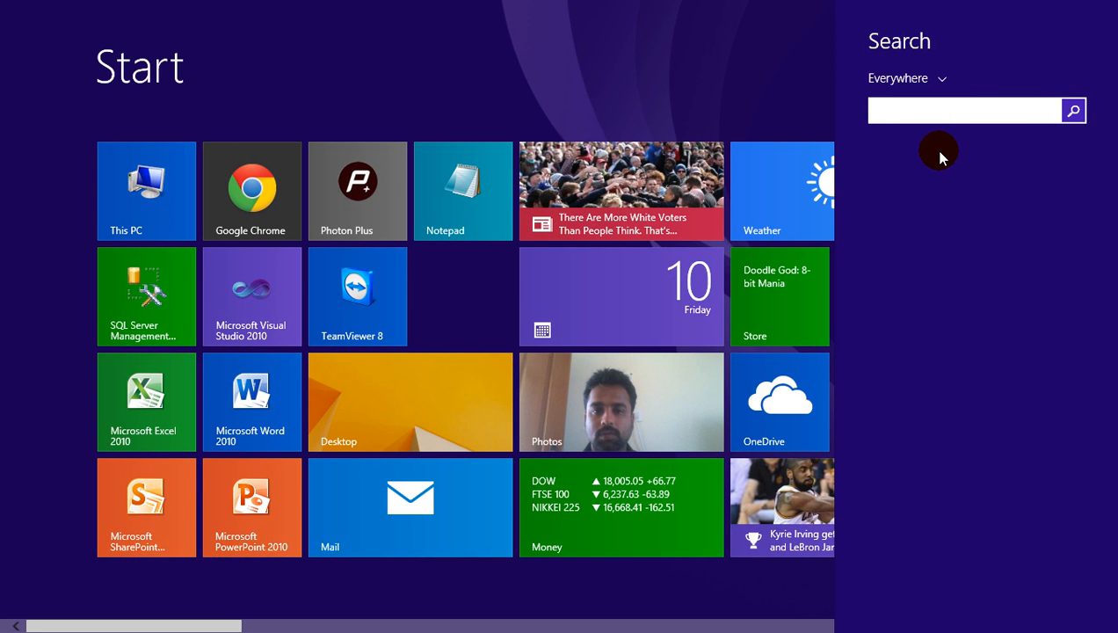
pyautogui.click(743, 79)
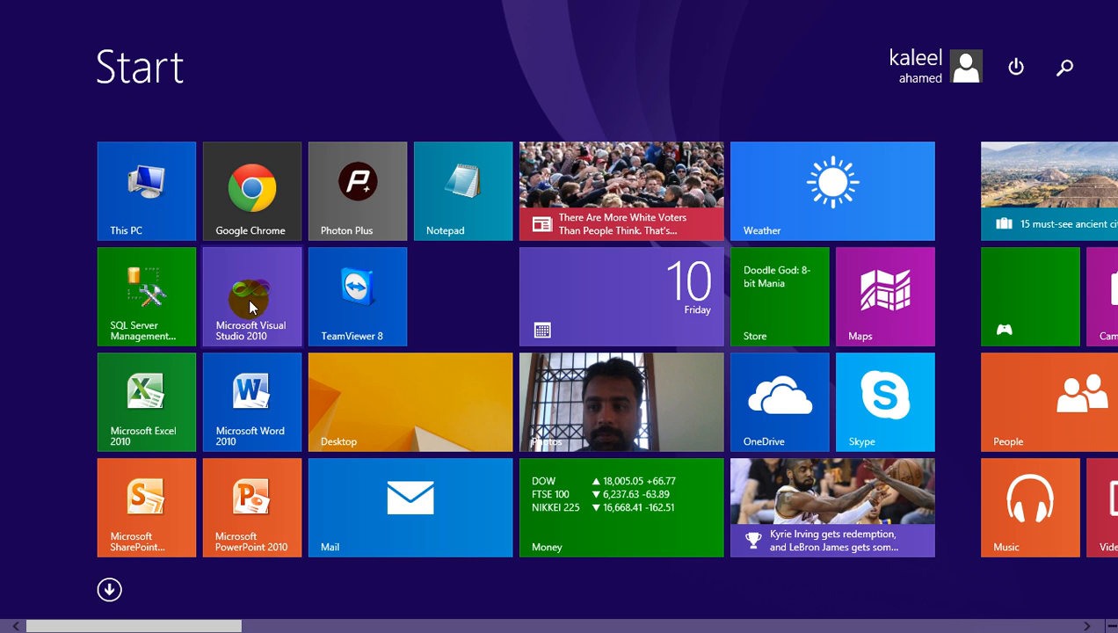
pyautogui.press('F10')
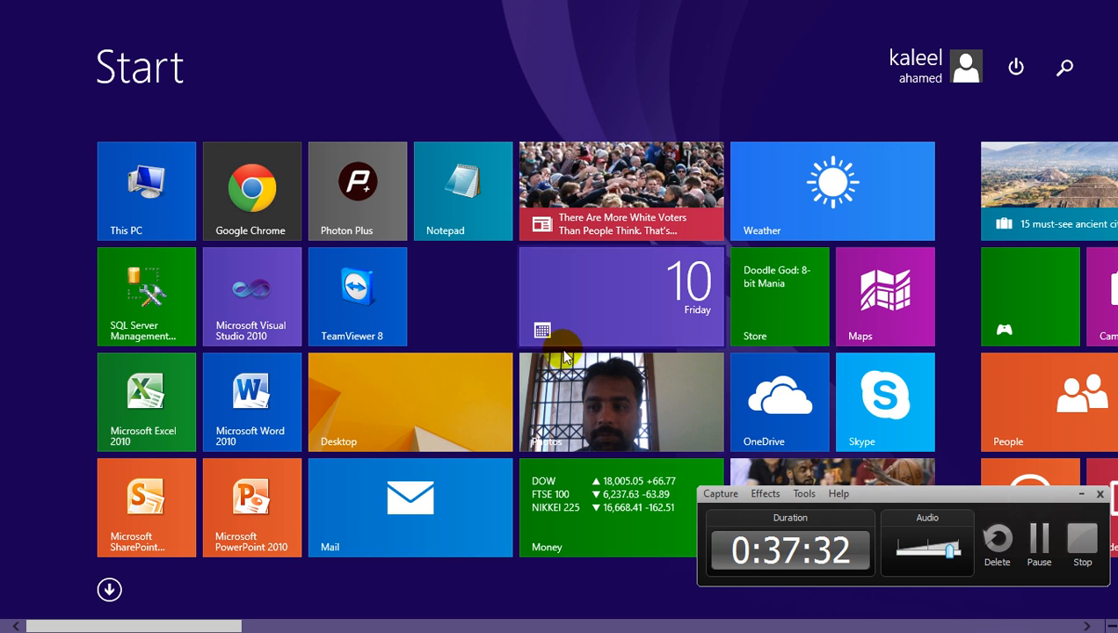
pyautogui.click(1083, 494)
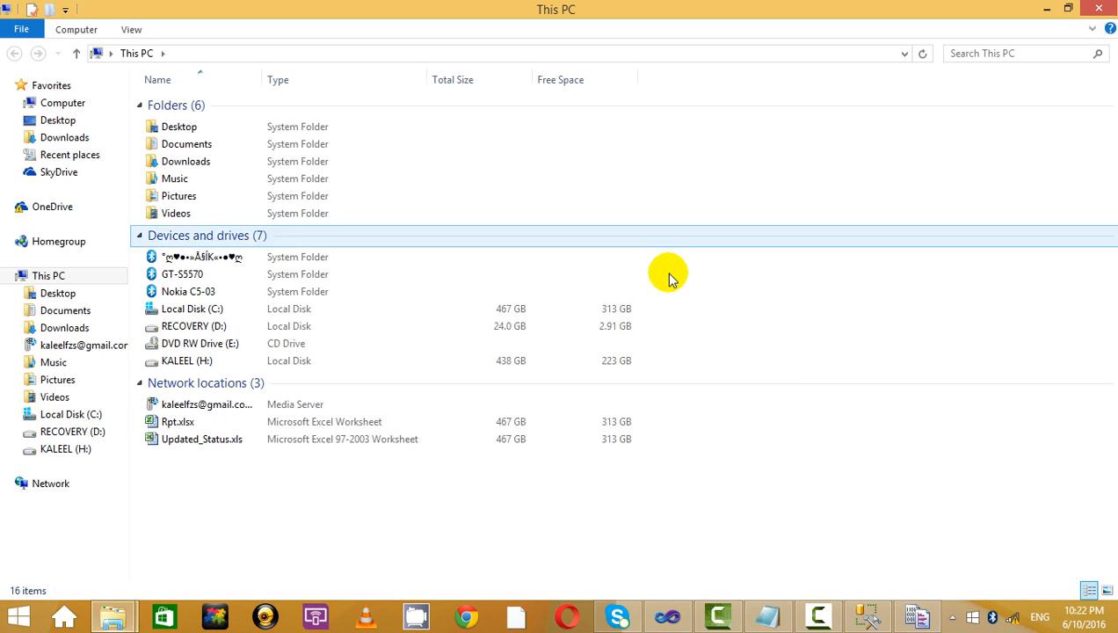
# Switch to Data Profile Viewer, show all file types in its Open dialog and load test_50.txt from the Desktop\For_Each\1 folder.
pyautogui.hotkey('alt', 'Tab')
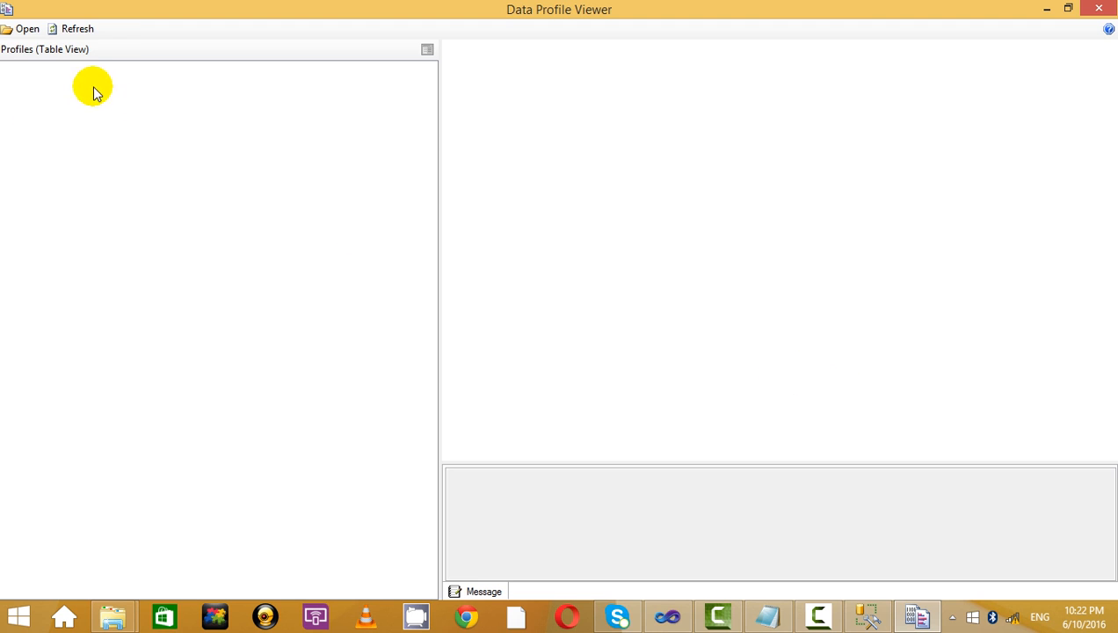
pyautogui.click(26, 28)
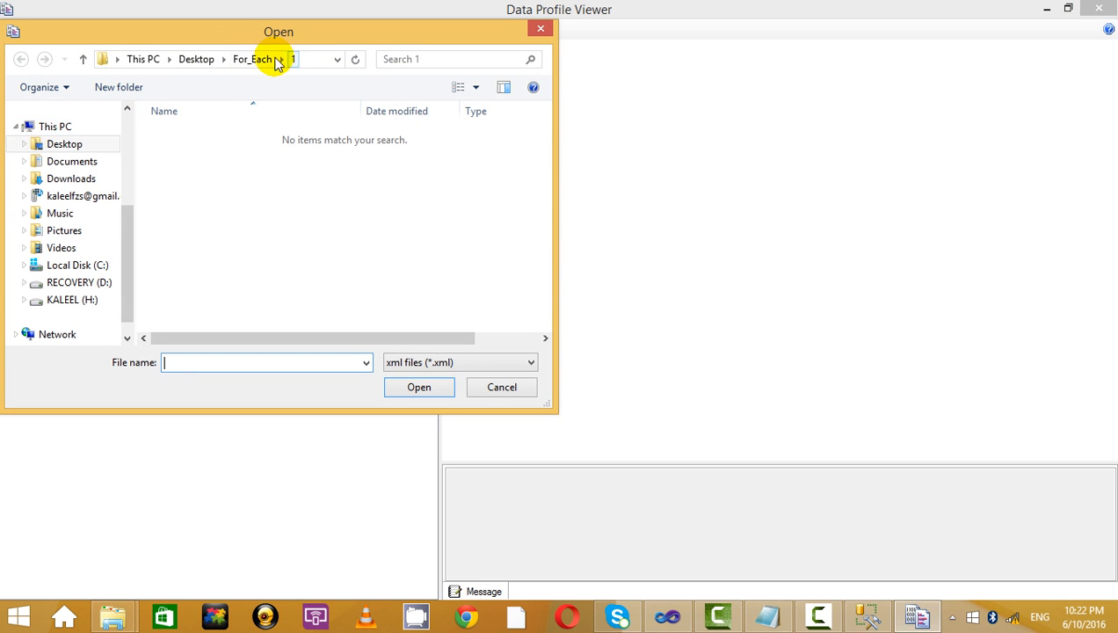
pyautogui.click(253, 58)
pyautogui.click(173, 136)
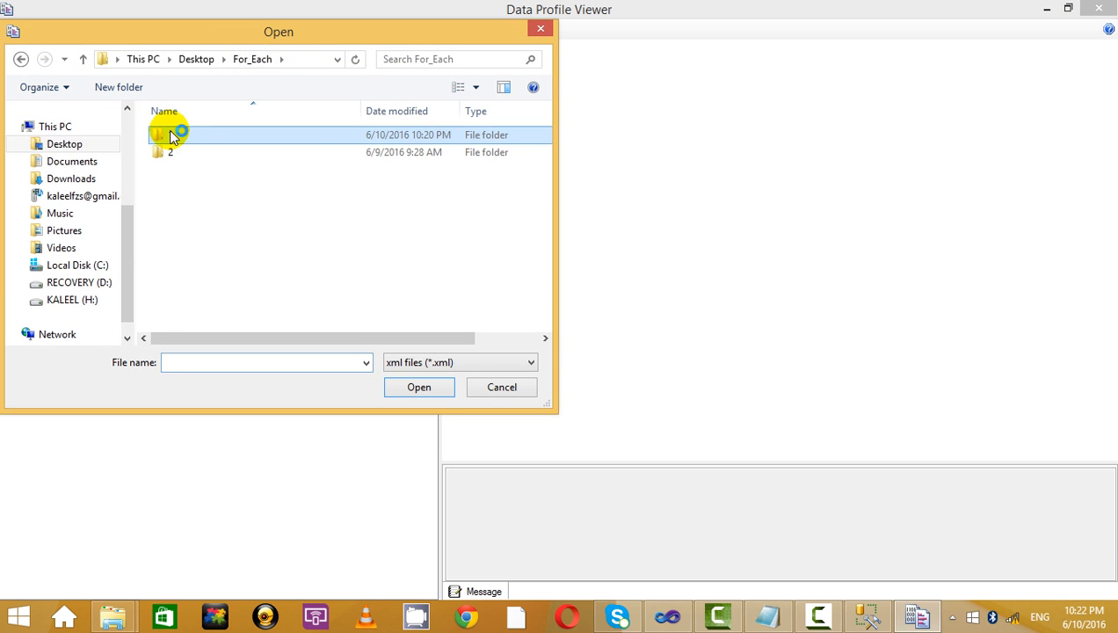
pyautogui.doubleClick(173, 136)
pyautogui.click(363, 362)
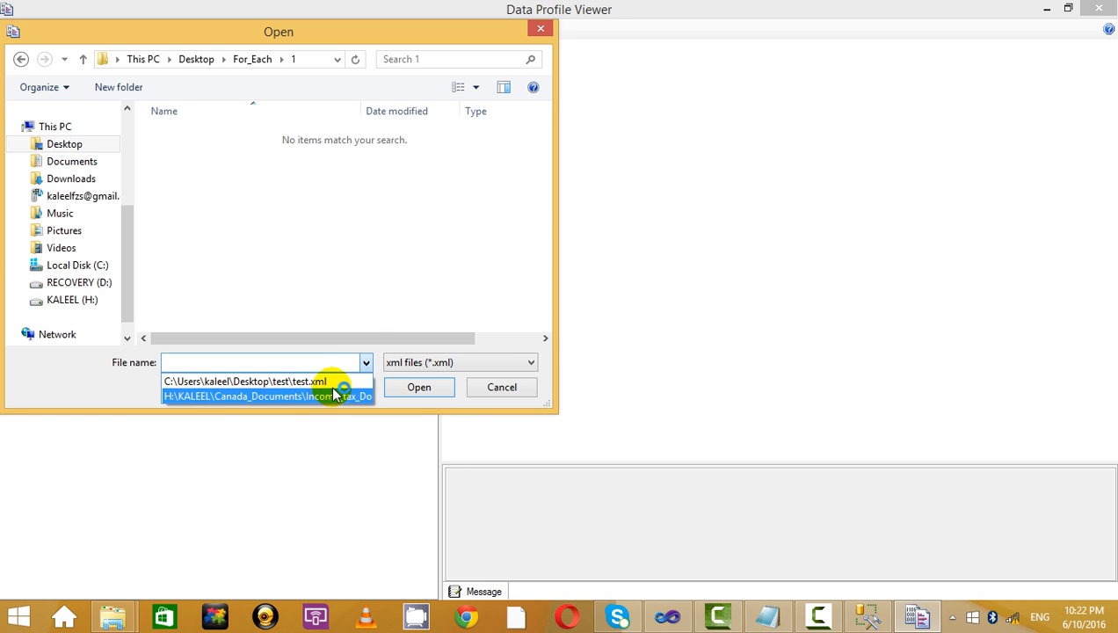
pyautogui.click(391, 331)
pyautogui.click(461, 362)
pyautogui.click(446, 391)
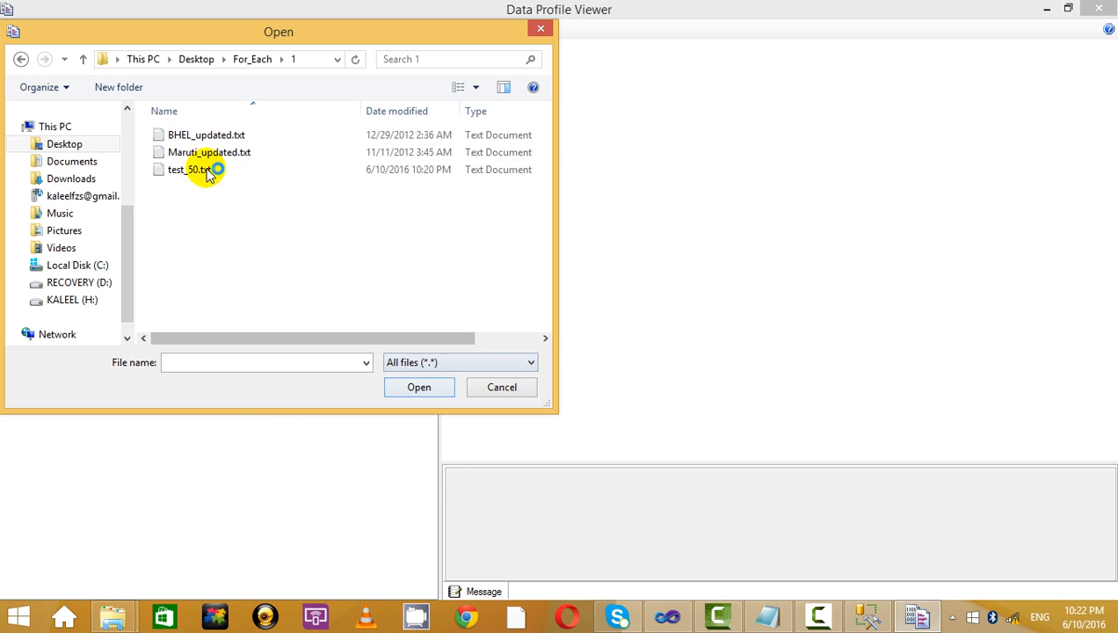
pyautogui.click(202, 169)
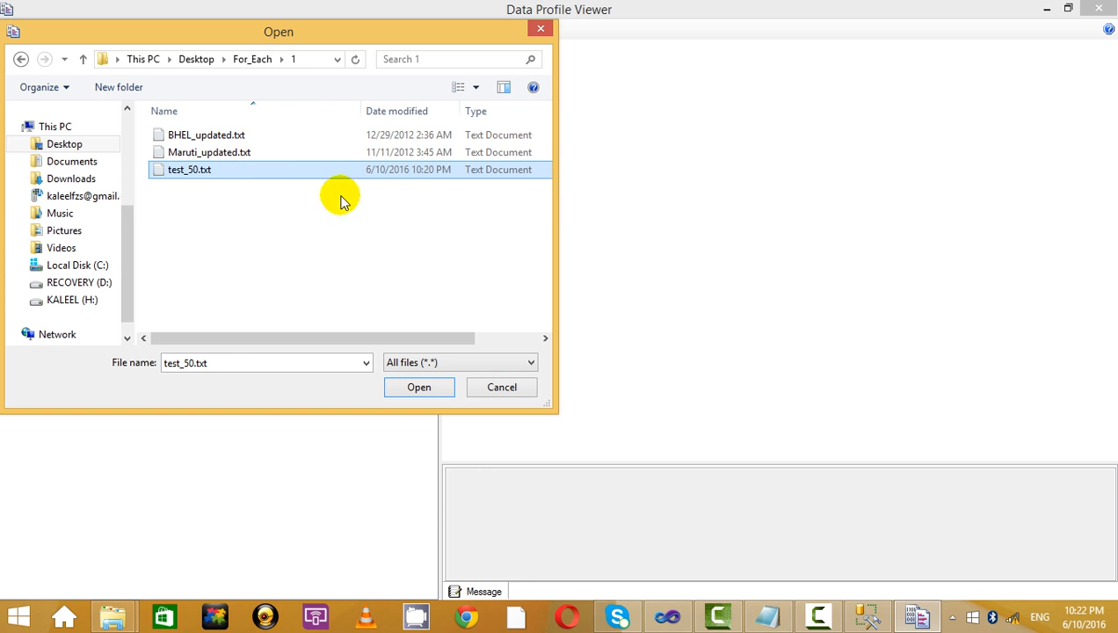
pyautogui.click(420, 388)
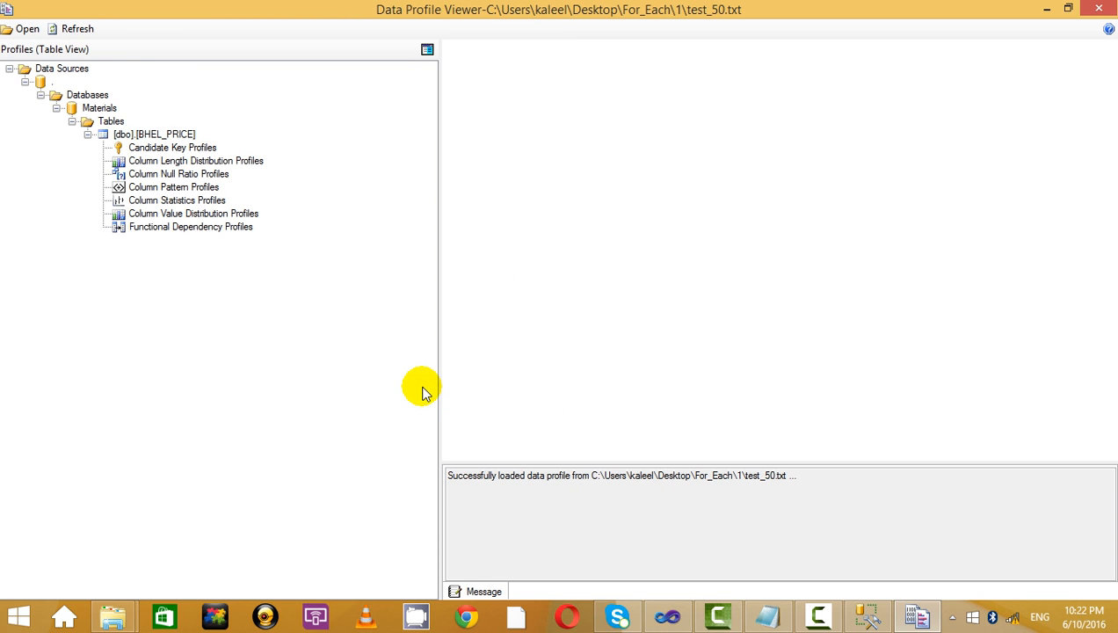
# Display the Candidate Key Profiles of BHEL_PRICE, then switch to Notepad and highlight the candidate key profile note.
pyautogui.click(188, 149)
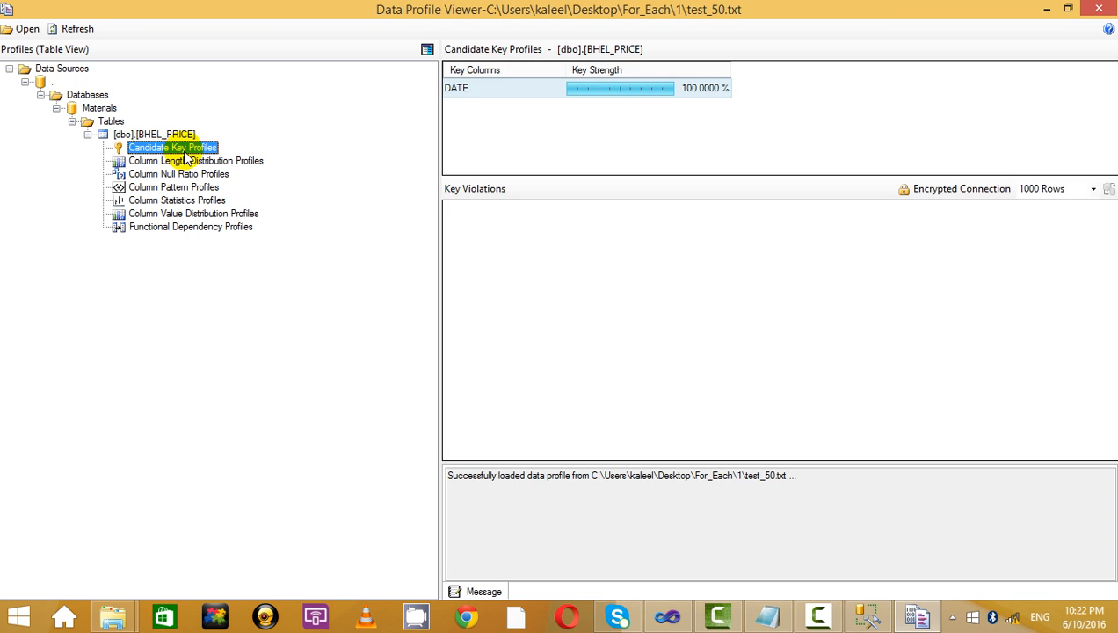
pyautogui.click(777, 618)
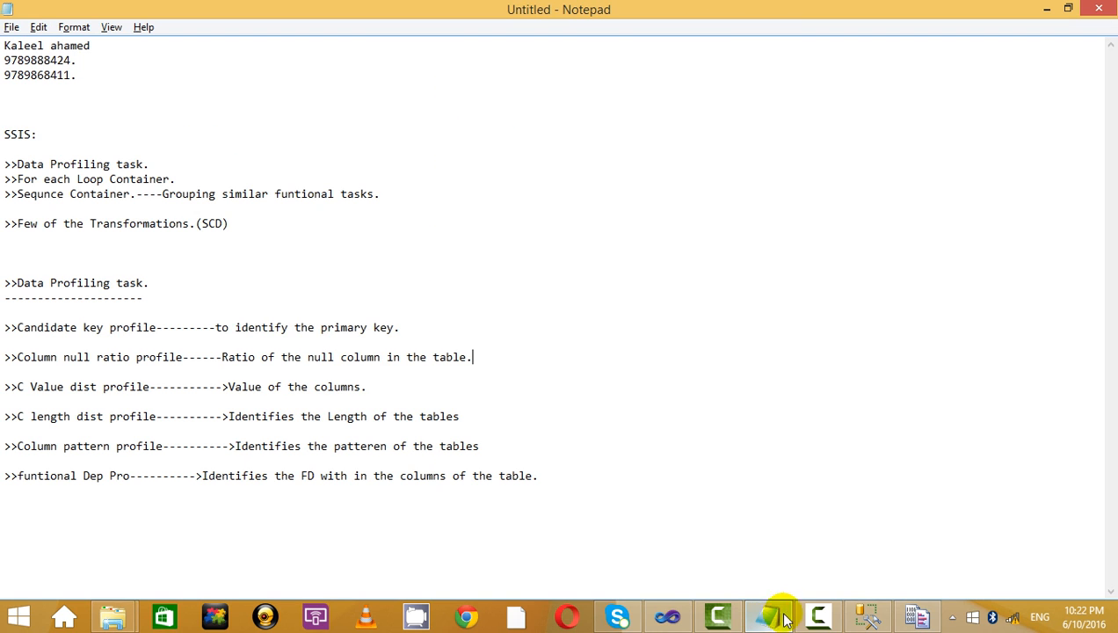
pyautogui.moveTo(400, 327); pyautogui.dragTo(148, 303)
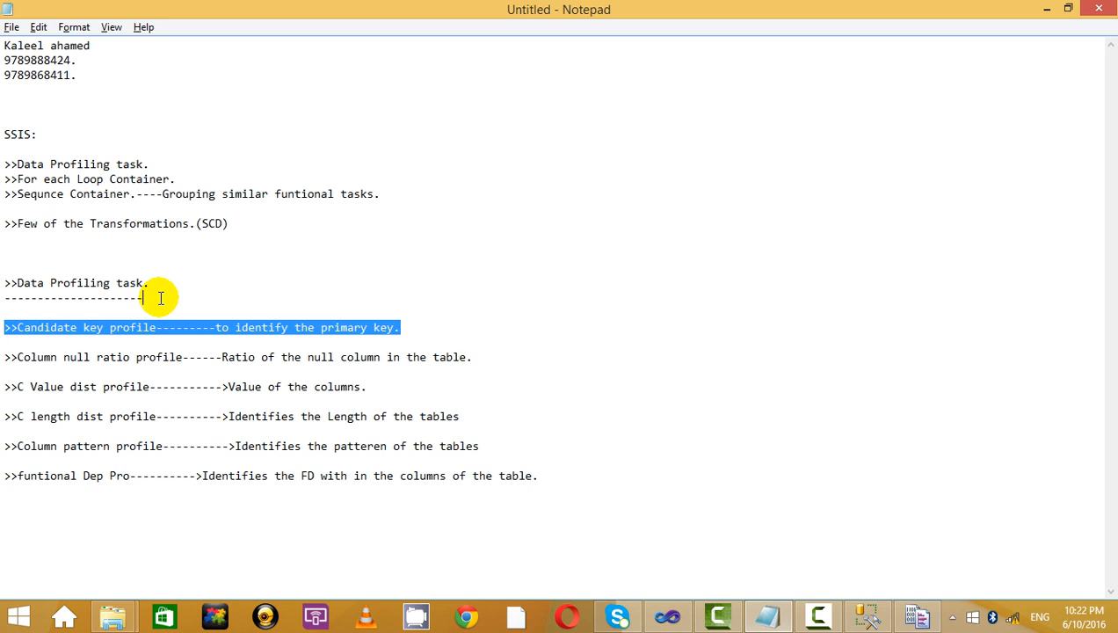
pyautogui.click(645, 347)
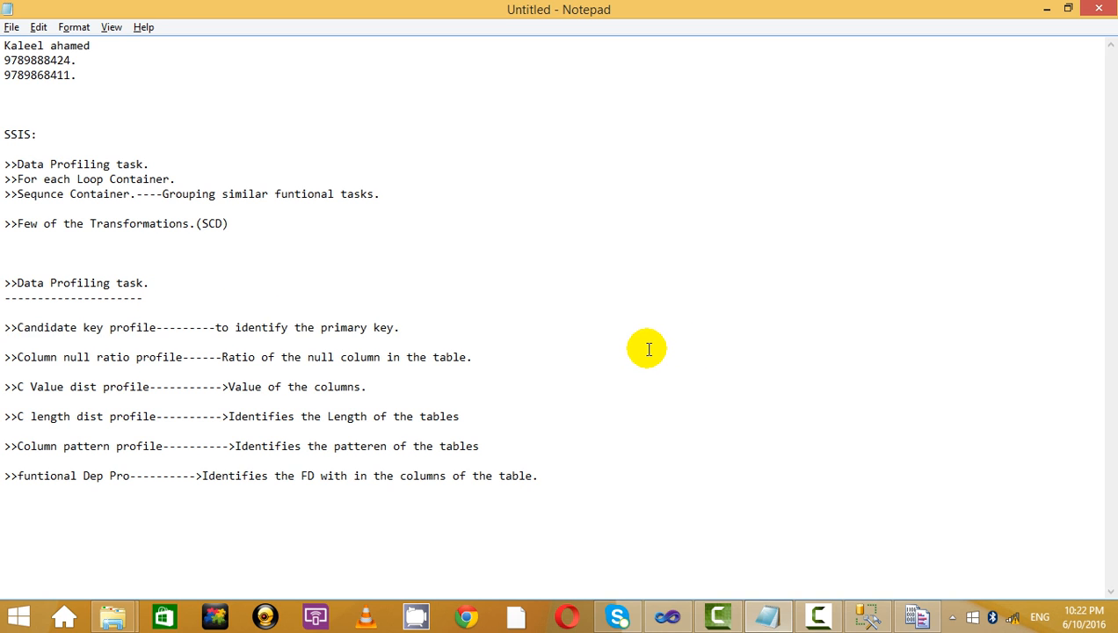
# Return to Data Profile Viewer and look through the Column Length Distribution, Column Pattern and Candidate Key Profiles of BHEL_PRICE.
pyautogui.hotkey('alt', 'Tab')
pyautogui.click(207, 162)
pyautogui.click(212, 186)
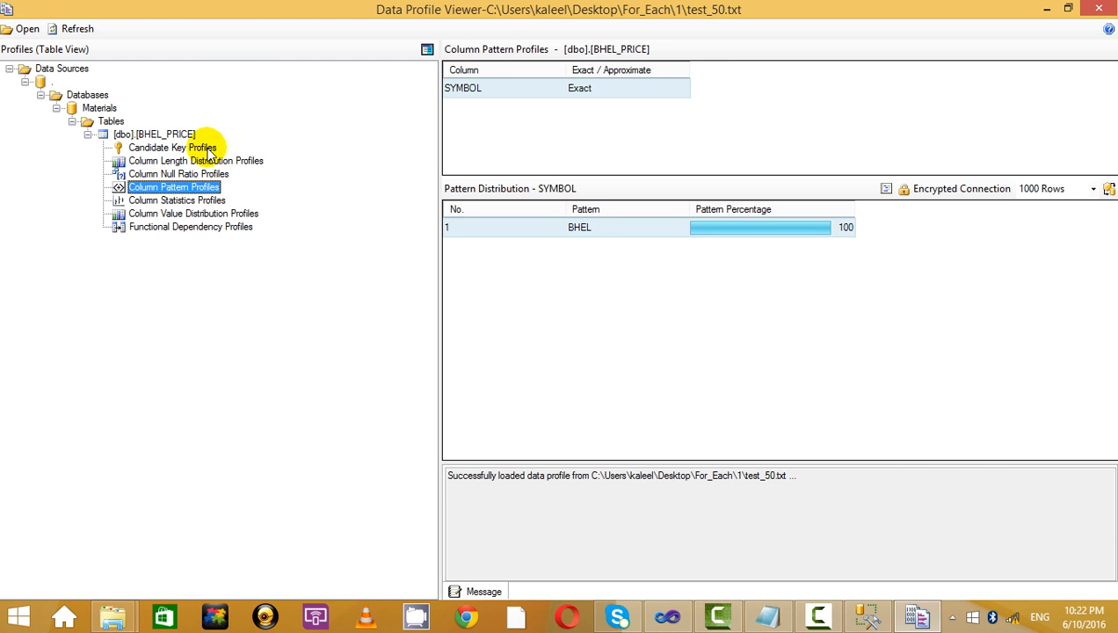
pyautogui.click(210, 148)
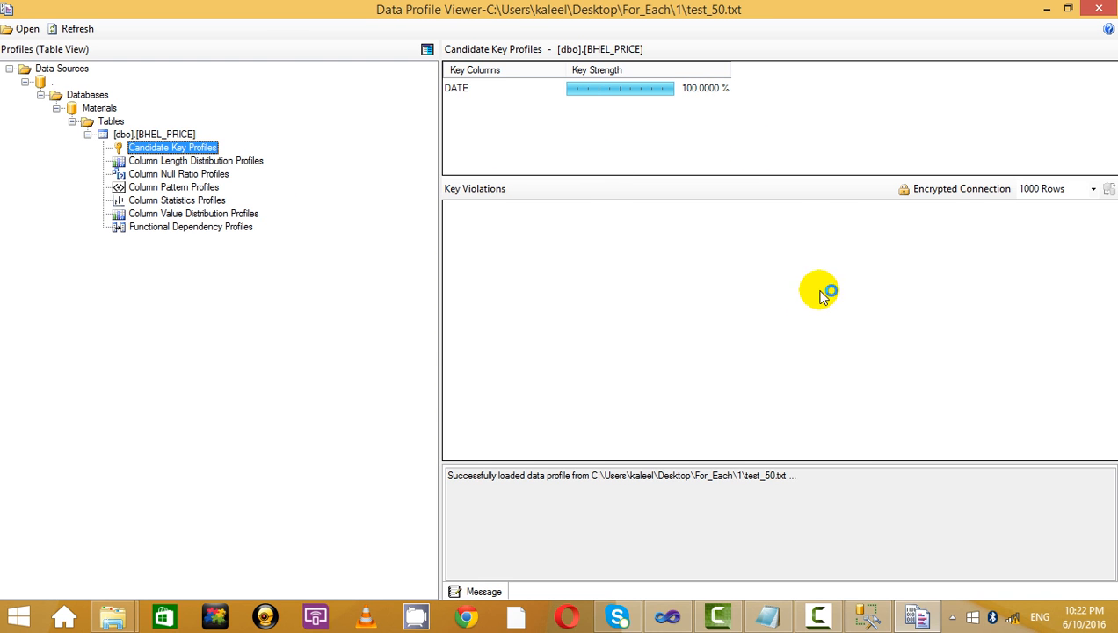
# Switch to SQL Server Management Studio, run the select query on BHEL_PRICE and inspect the PK_NO and DATE values.
pyautogui.click(916, 615)
pyautogui.moveTo(635, 137); pyautogui.dragTo(248, 114)
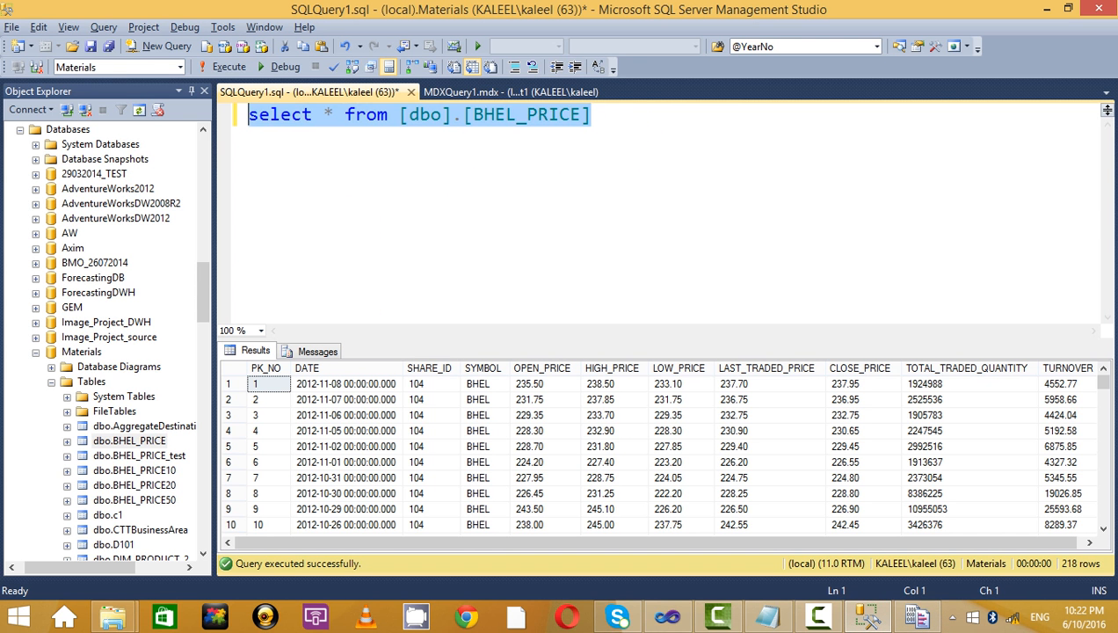
pyautogui.click(222, 69)
pyautogui.click(271, 431)
pyautogui.scroll(-5, 264, 426)
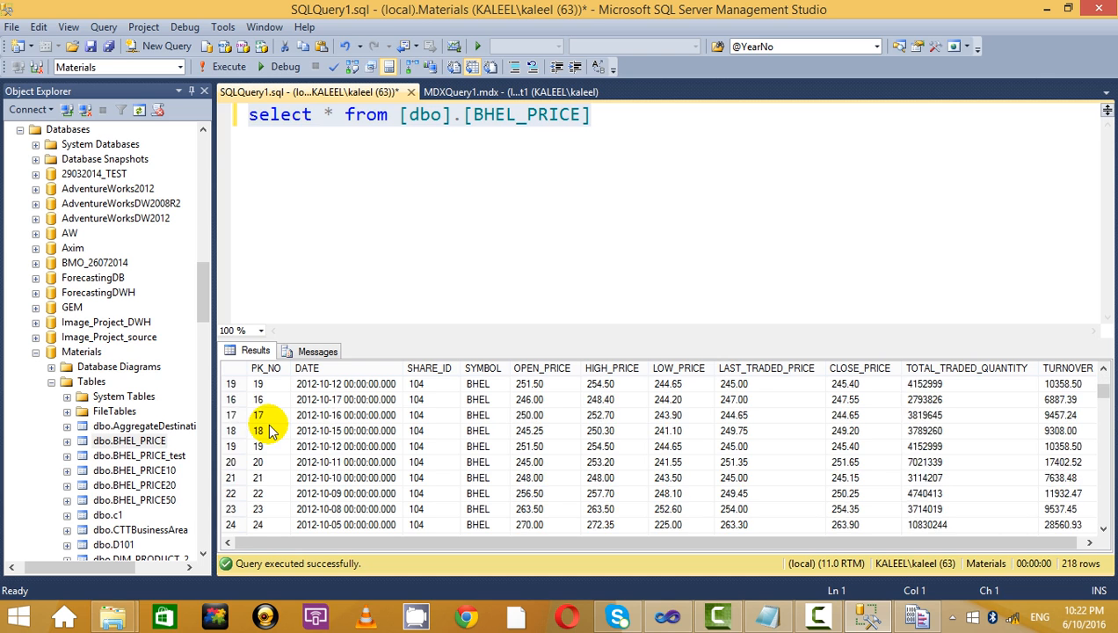
pyautogui.scroll(5, 264, 426)
pyautogui.click(356, 415)
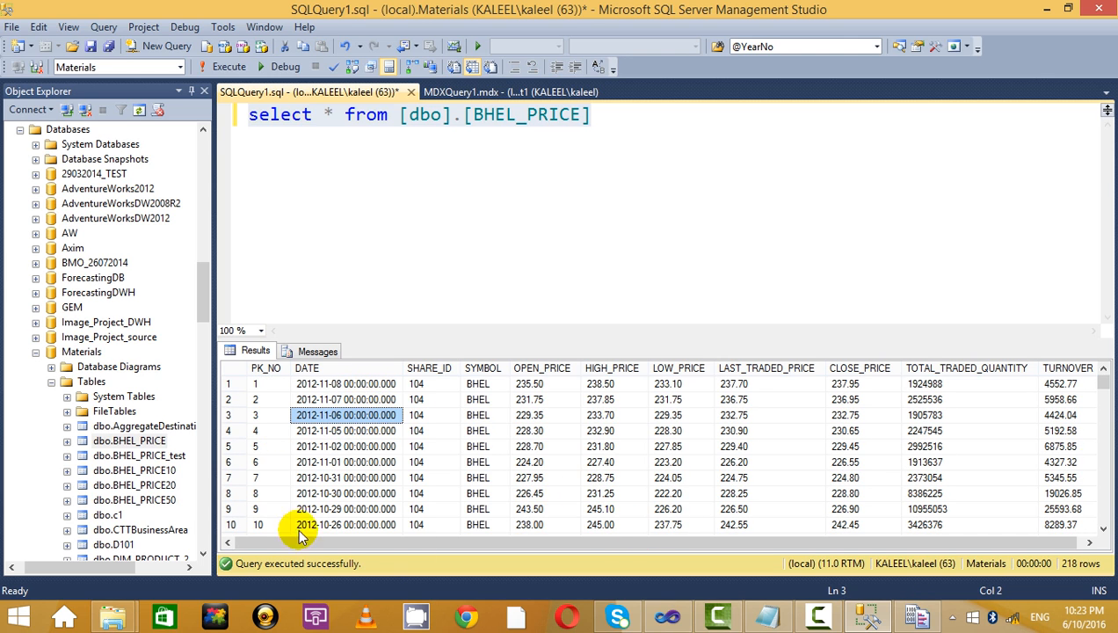
# Switch back to Data Profile Viewer and alternate between the Column Length Distribution Profiles and Candidate Key Profiles.
pyautogui.hotkey('alt', 'Tab')
pyautogui.click(128, 160)
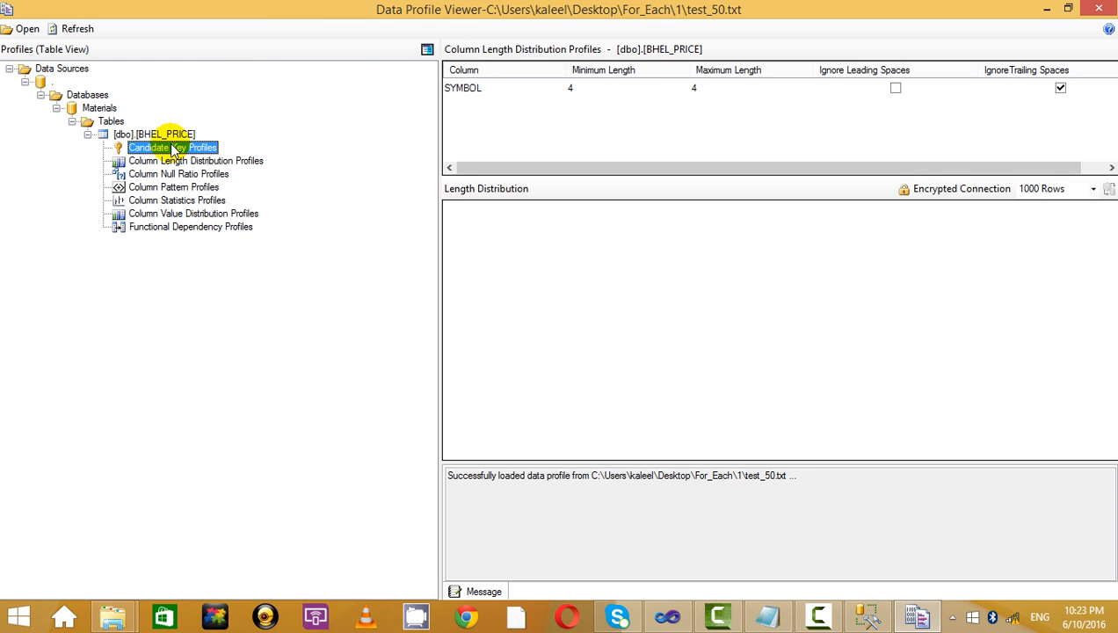
pyautogui.click(197, 148)
pyautogui.click(167, 163)
pyautogui.click(175, 147)
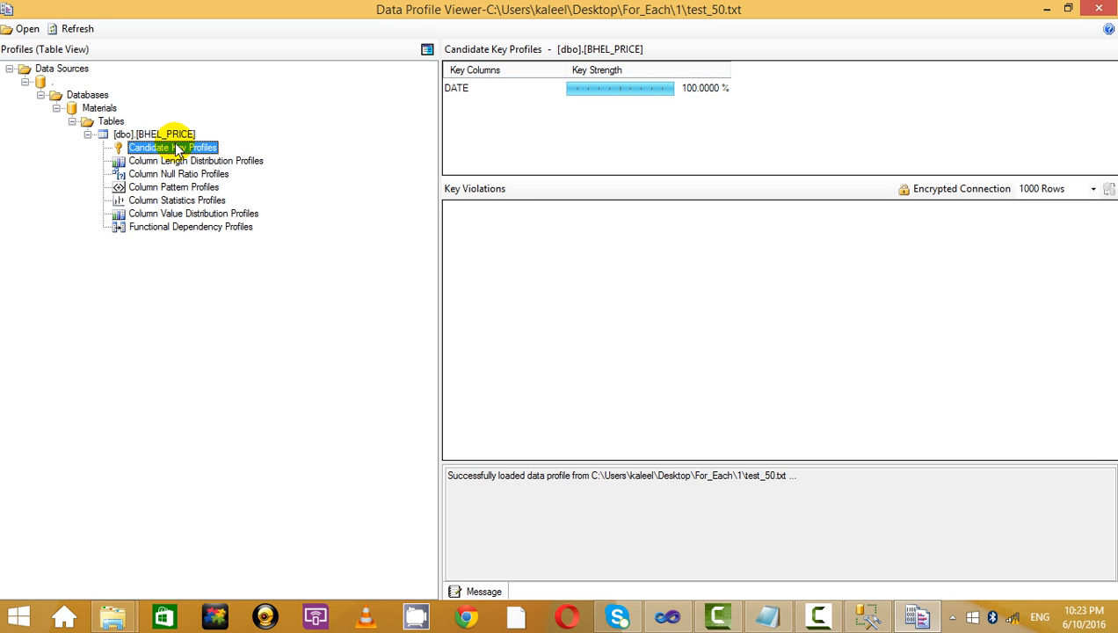
# Examine the PK_NO, SHARE_ID and DATE columns of the BHEL_PRICE query results in SQL Server Management Studio.
pyautogui.hotkey('alt', 'Tab')
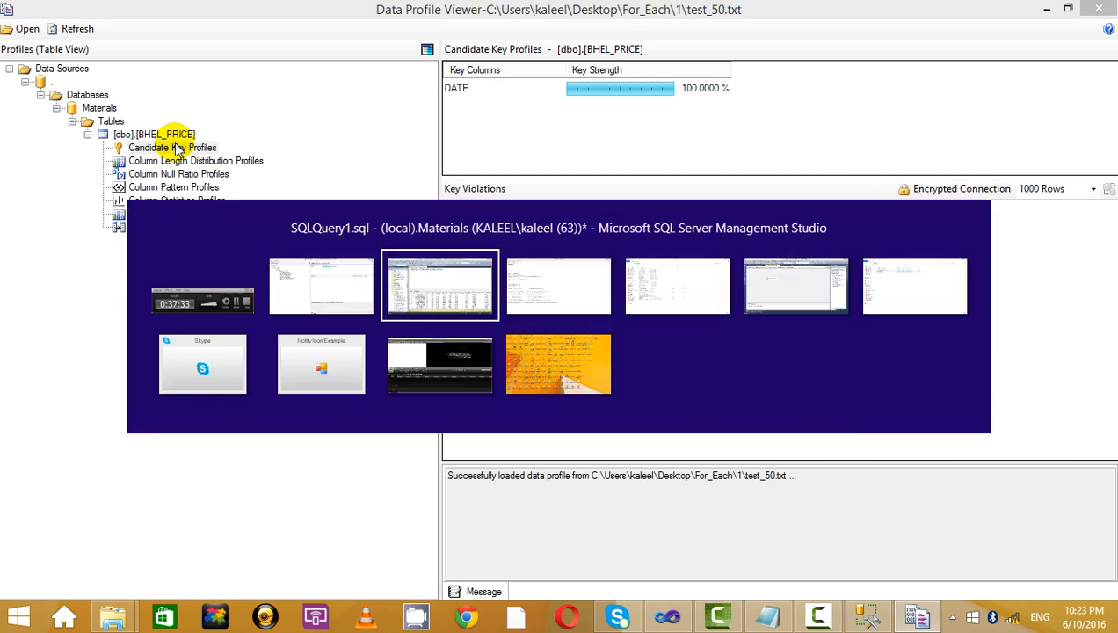
pyautogui.scroll(-6, 302, 494)
pyautogui.scroll(-17, 302, 494)
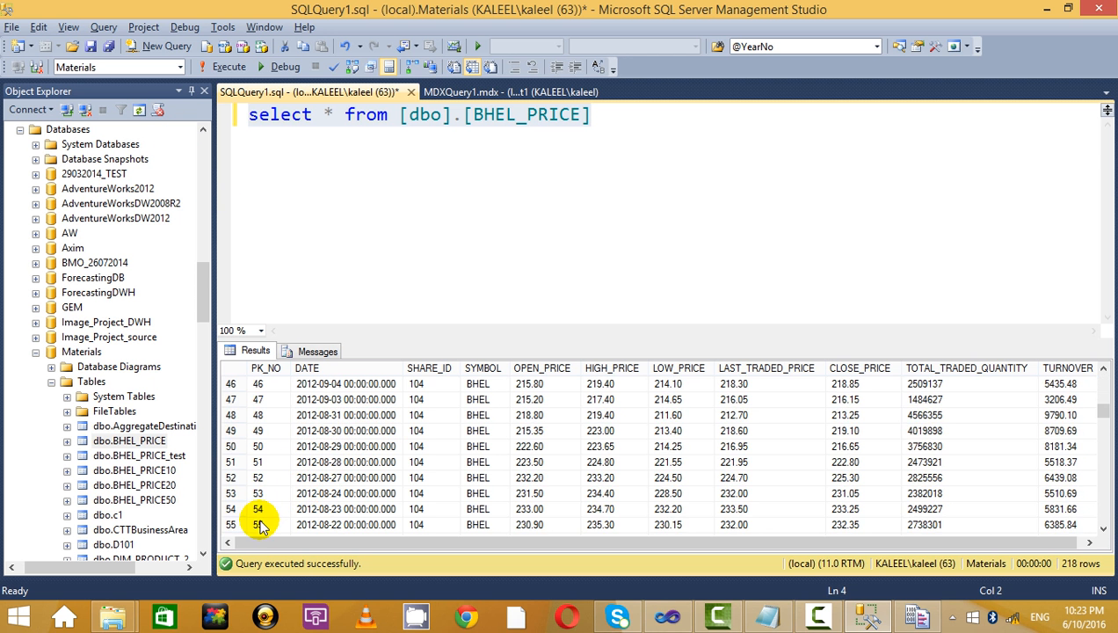
pyautogui.scroll(20, 255, 488)
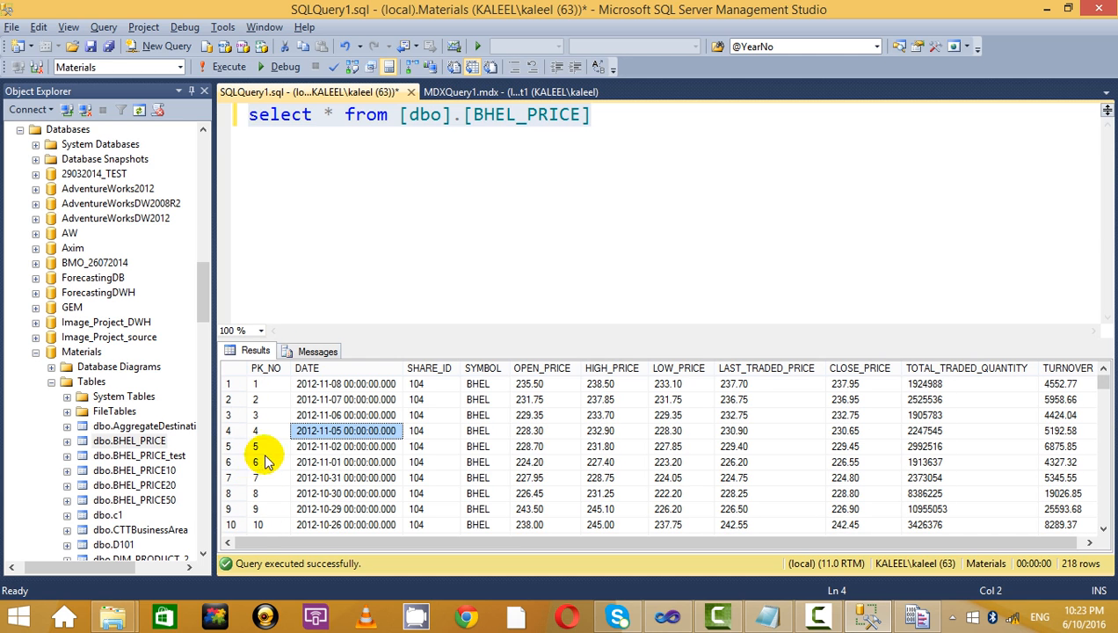
pyautogui.click(418, 398)
pyautogui.scroll(-5, 419, 409)
pyautogui.scroll(5, 416, 413)
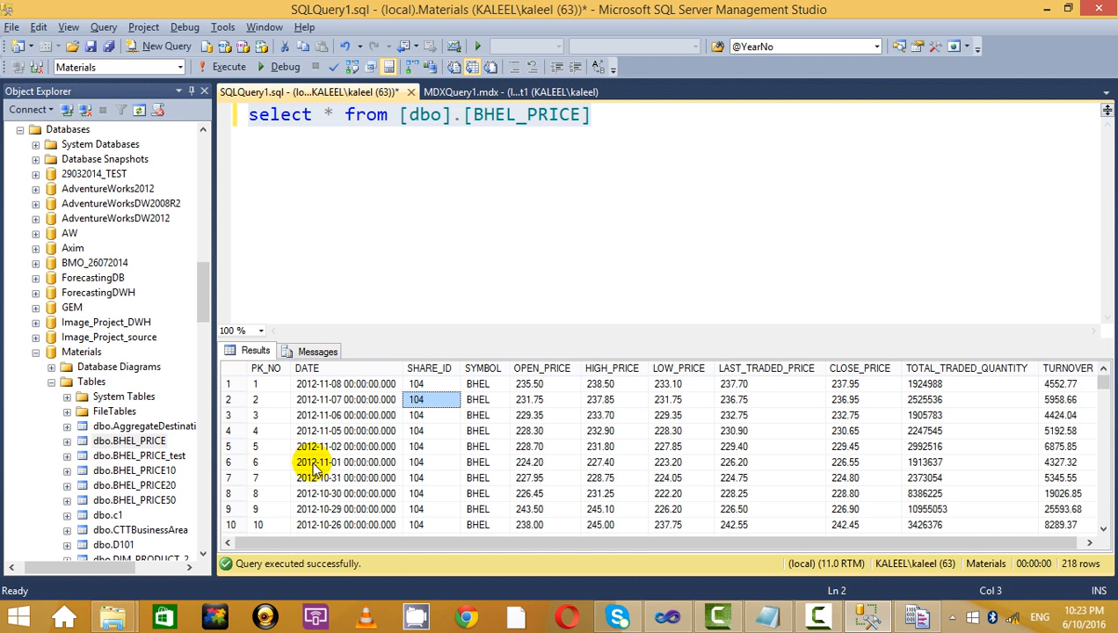
pyautogui.moveTo(312, 462); pyautogui.dragTo(312, 450)
# Compare the Candidate Key Profiles in Data Profile Viewer with the BHEL_PRICE rows in SQL Server Management Studio.
pyautogui.hotkey('alt', 'Tab')
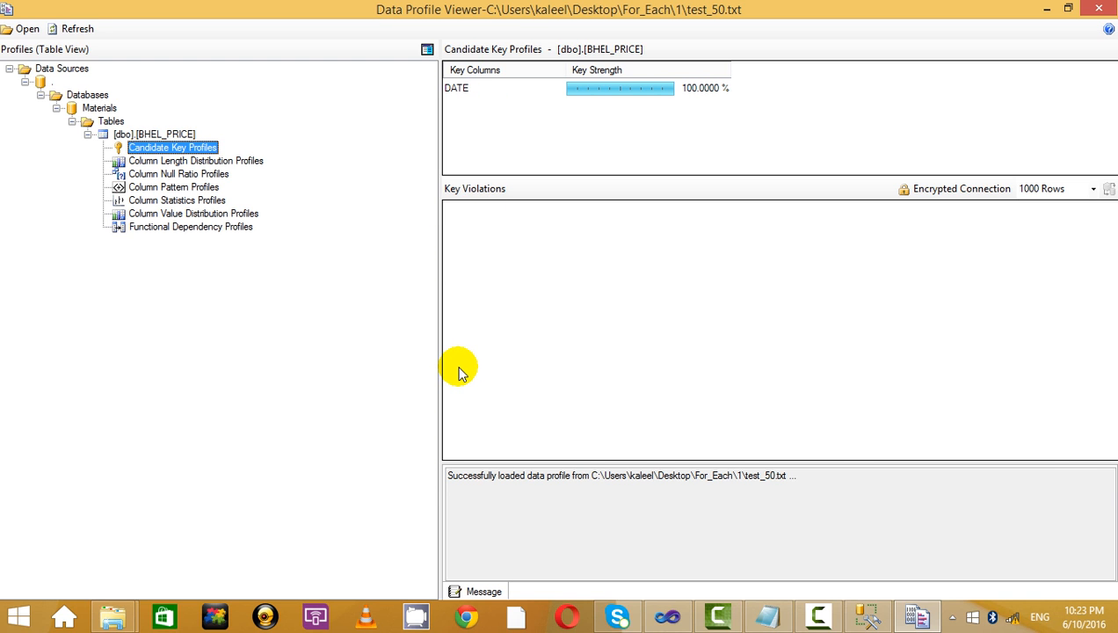
pyautogui.hotkey('alt', 'Tab')
pyautogui.hotkey('alt', 'Tab')
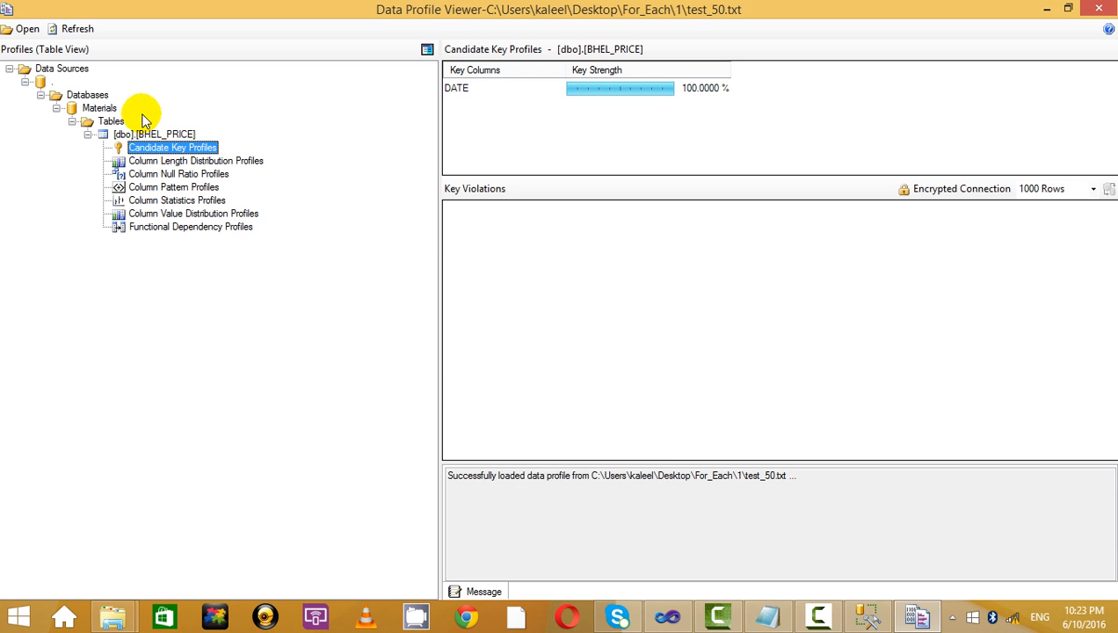
pyautogui.click(185, 162)
pyautogui.click(186, 147)
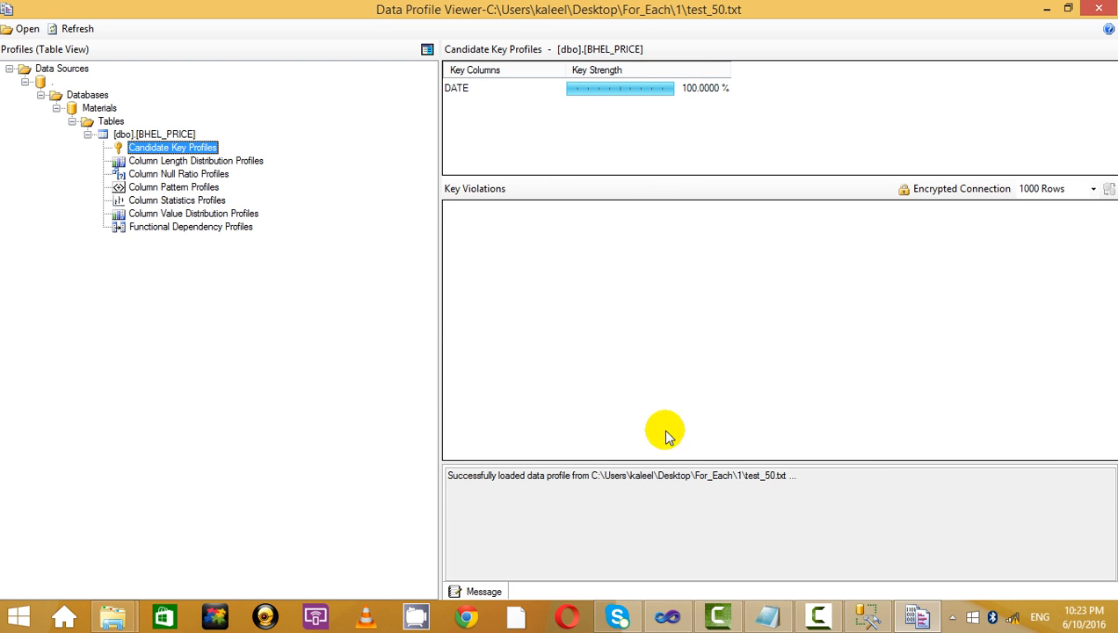
pyautogui.hotkey('alt', 'Tab')
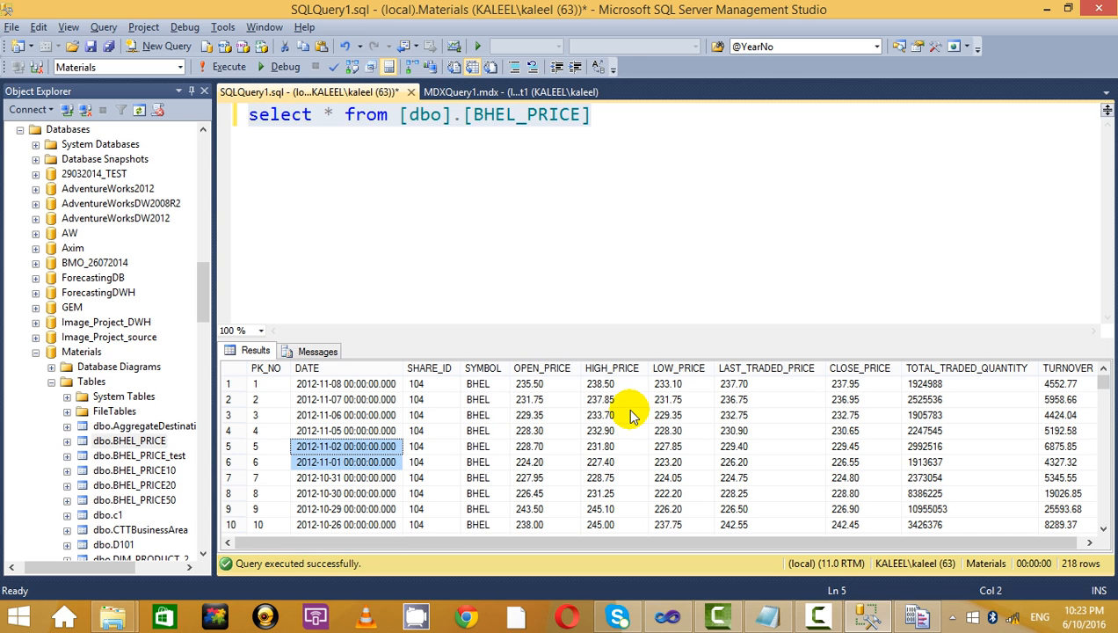
pyautogui.hotkey('alt', 'Tab')
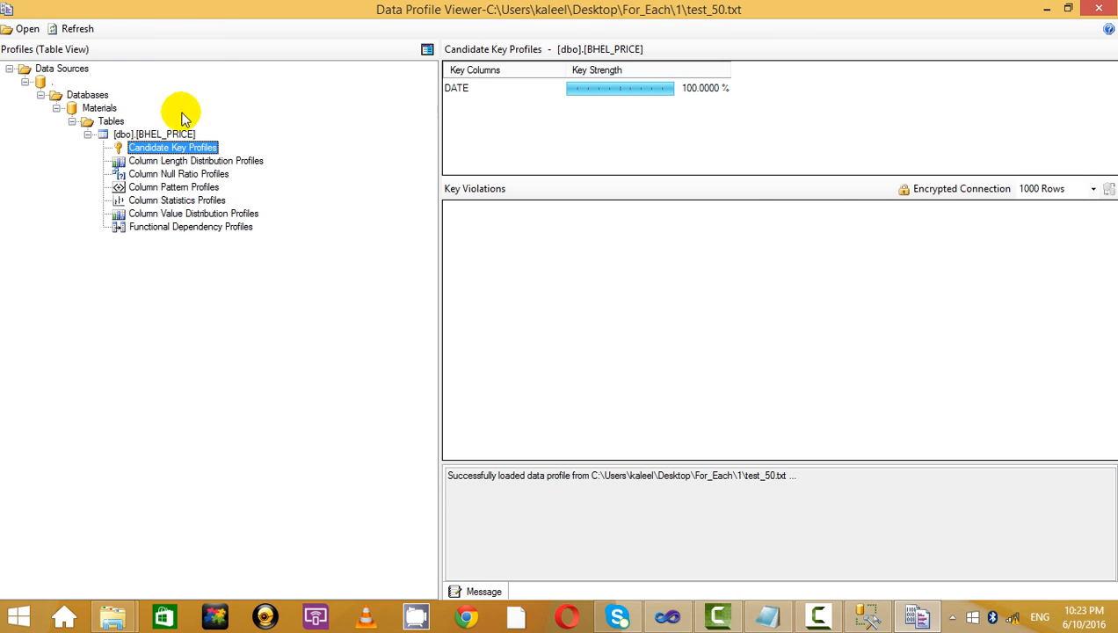
# Display the Column Length Distribution Profiles and check them against the BHEL_PRICE query results in SQL Server Management Studio.
pyautogui.click(195, 161)
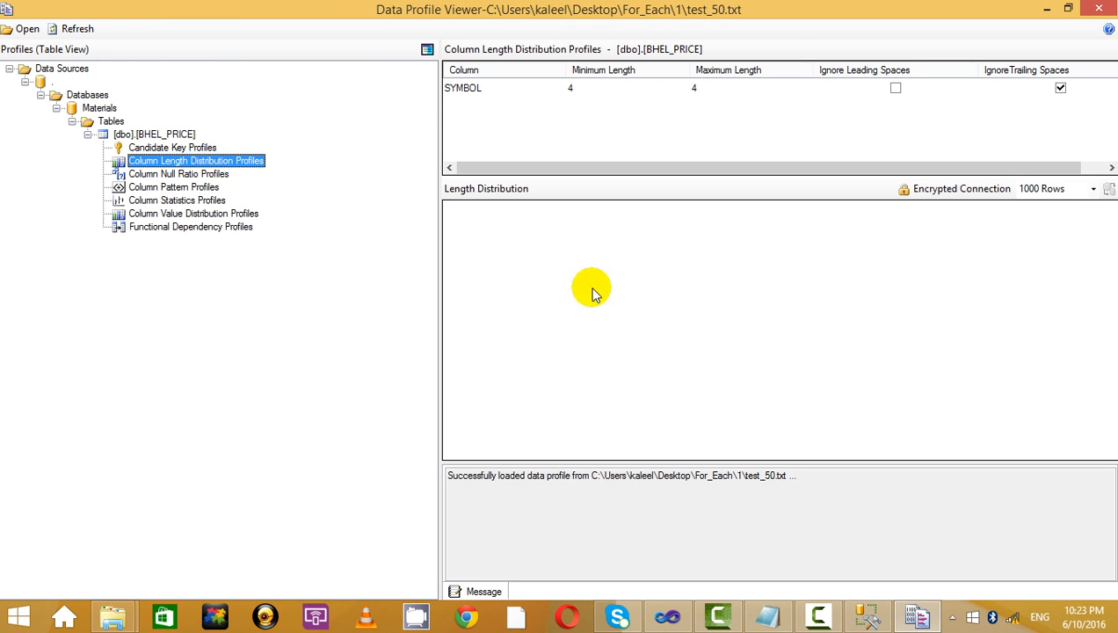
pyautogui.hotkey('alt', 'Tab')
pyautogui.click(529, 414)
pyautogui.hotkey('alt', 'Tab')
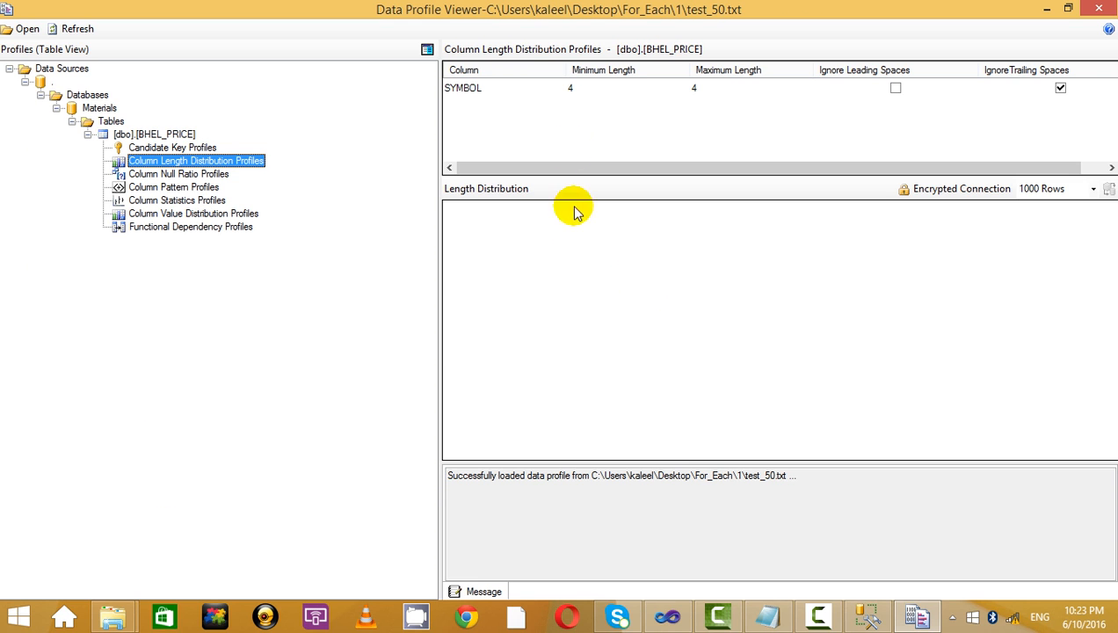
# Switch to the Notepad notes and append "---(Only work for string)" to the C length dist profile line.
pyautogui.hotkey('alt', 'Tab')
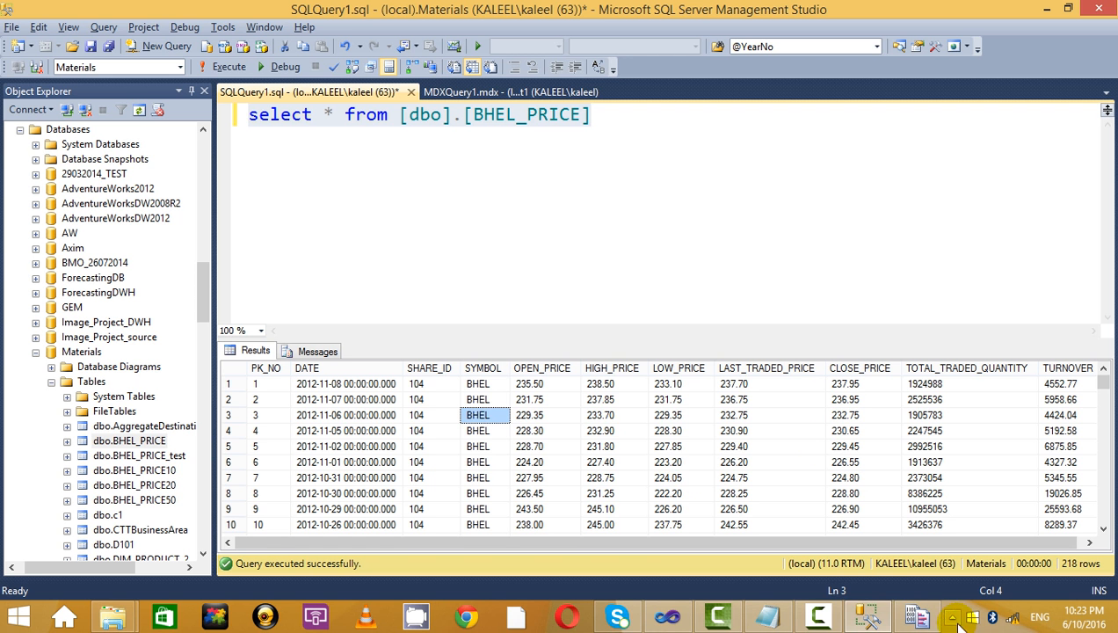
pyautogui.click(767, 615)
pyautogui.click(488, 358)
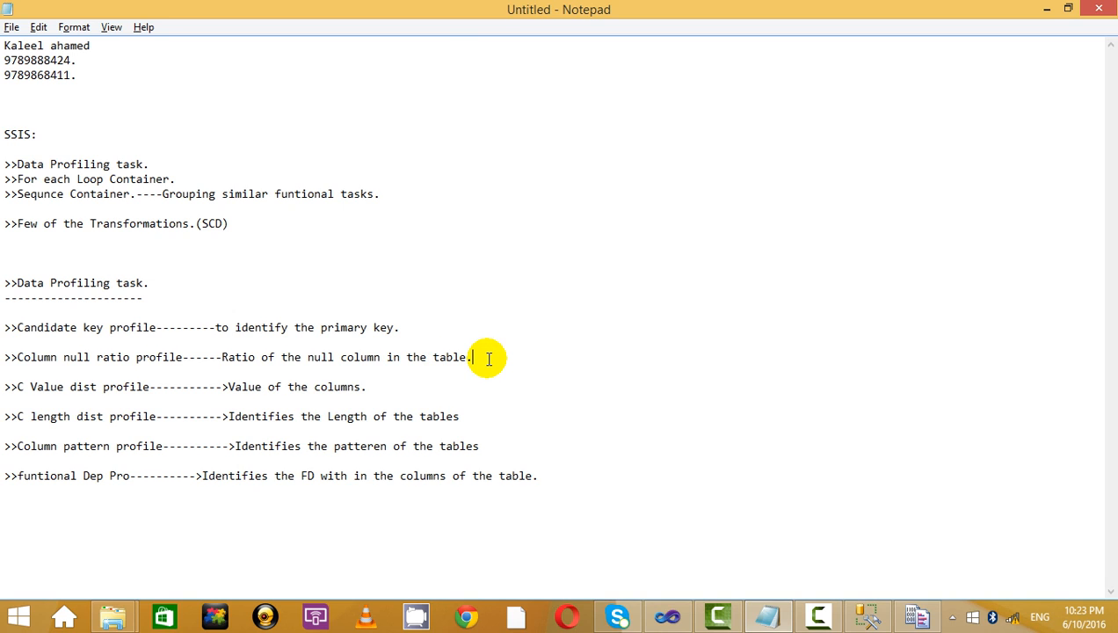
pyautogui.click(532, 419)
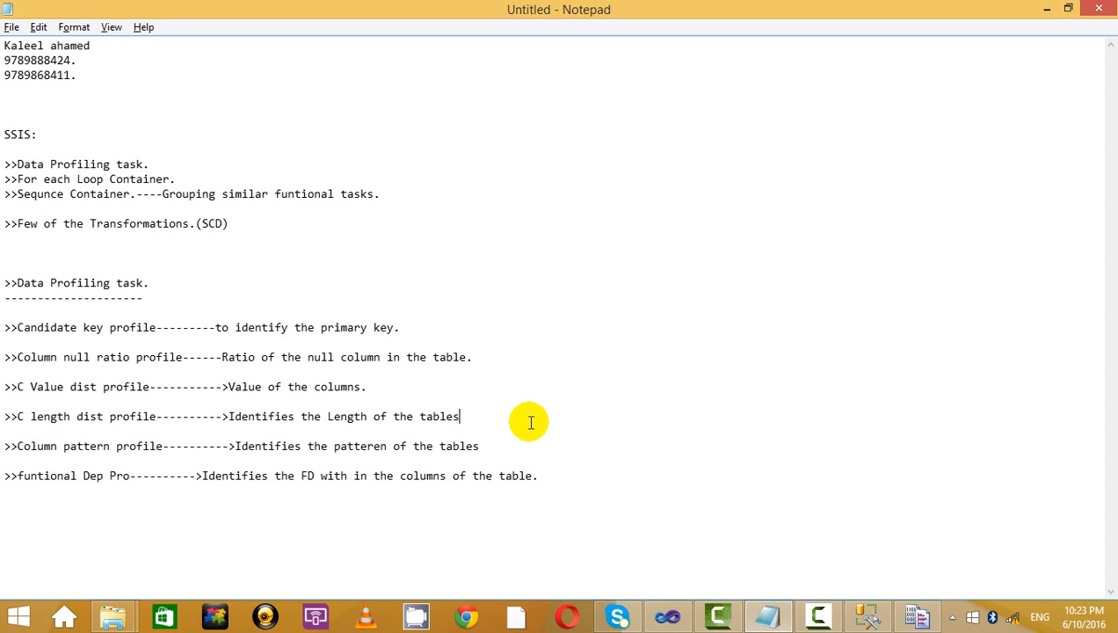
pyautogui.write('---')
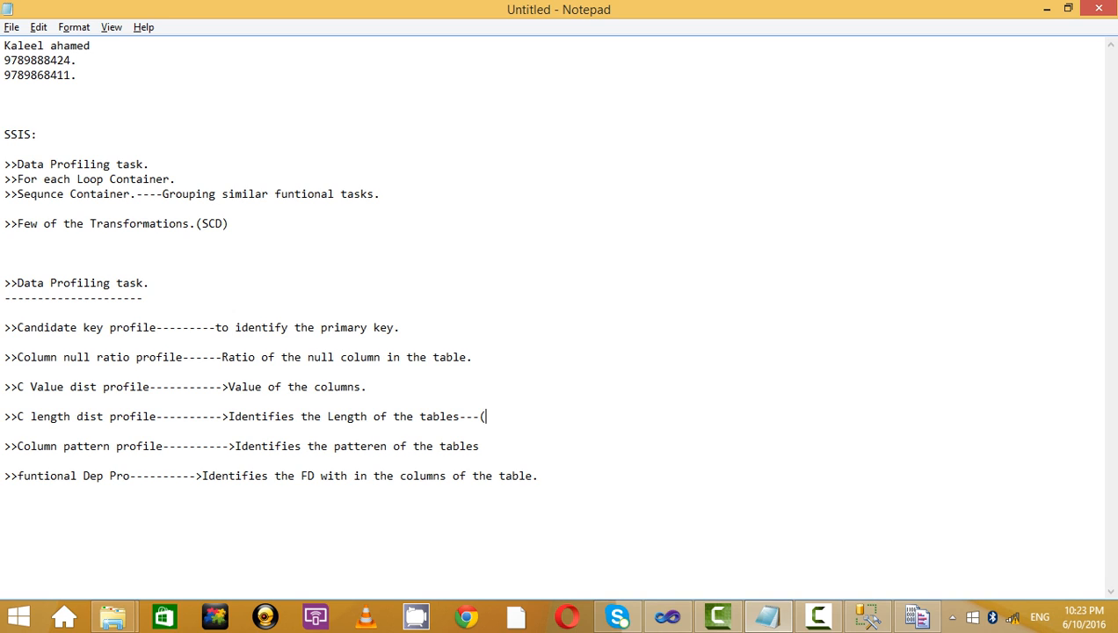
pyautogui.write('(Only work for string)')
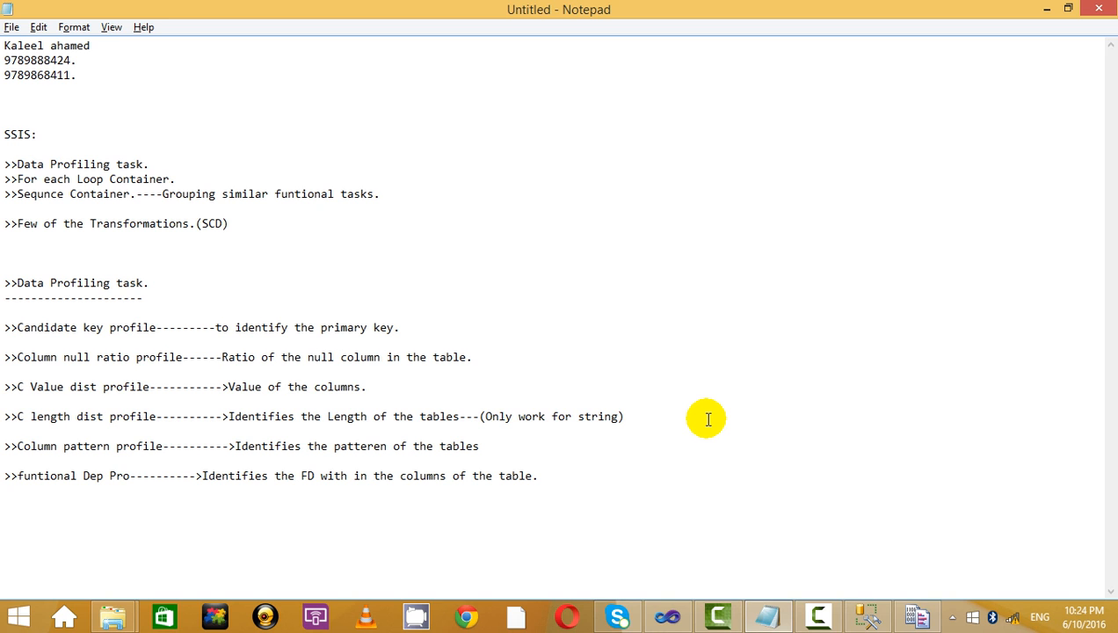
# Return to Data Profile Viewer and display the Column Length Distribution Profiles of BHEL_PRICE.
pyautogui.hotkey('alt', 'Tab')
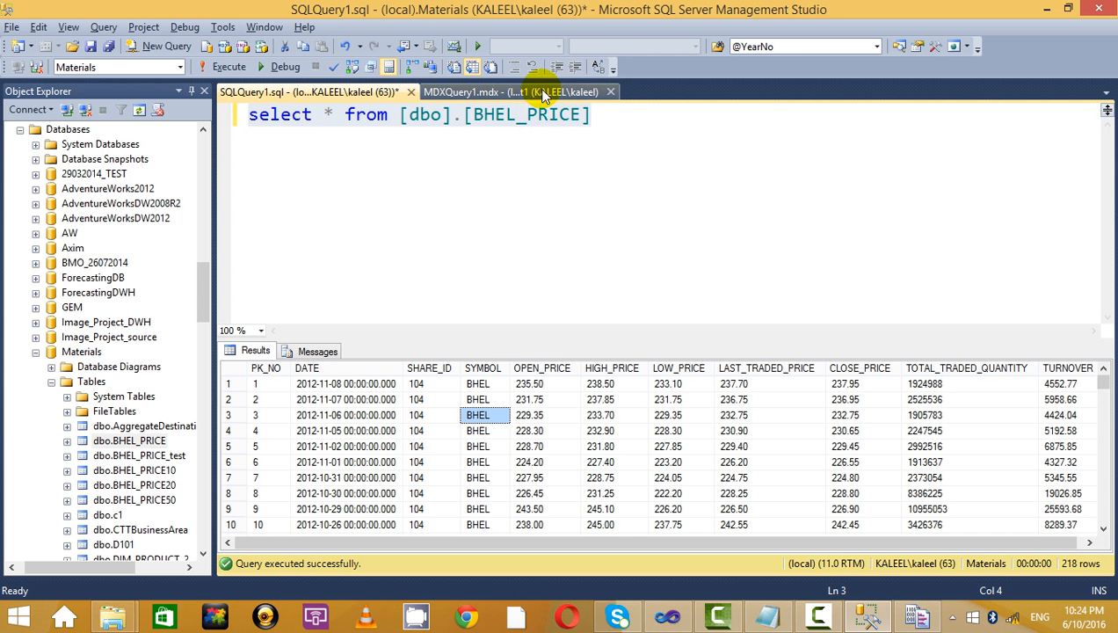
pyautogui.hotkey('alt', 'Tab')
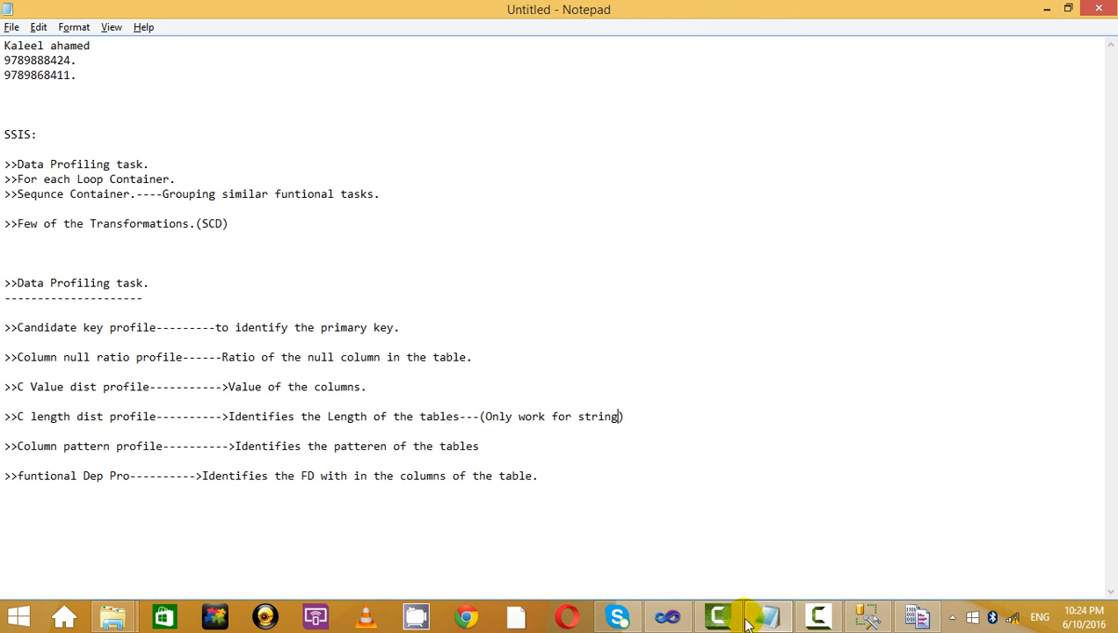
pyautogui.click(914, 618)
pyautogui.click(201, 136)
pyautogui.click(197, 162)
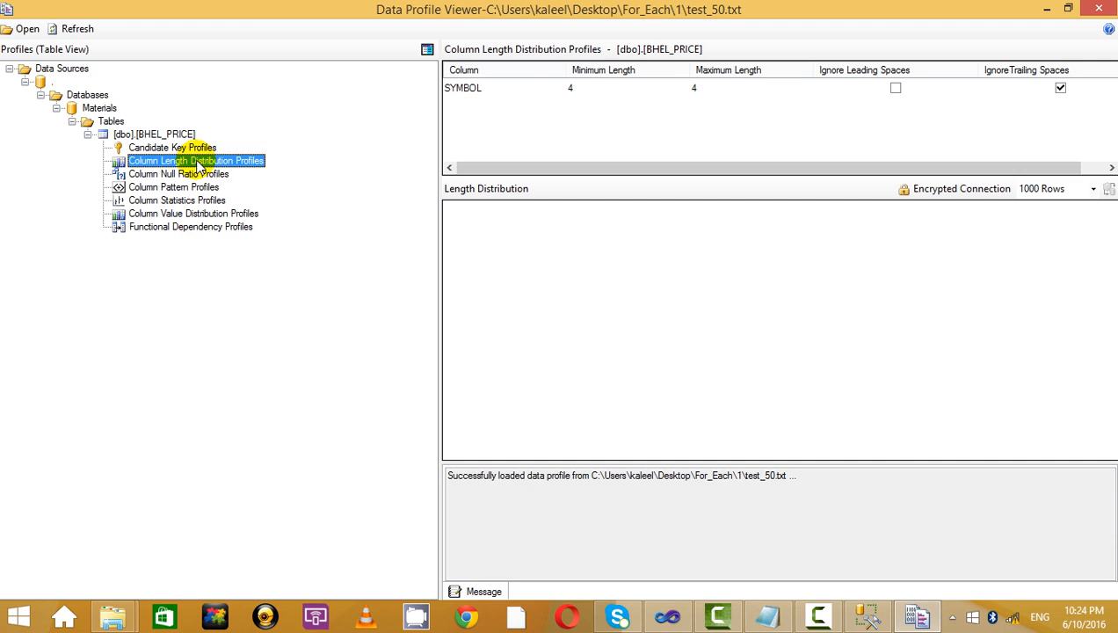
pyautogui.click(202, 149)
pyautogui.click(203, 163)
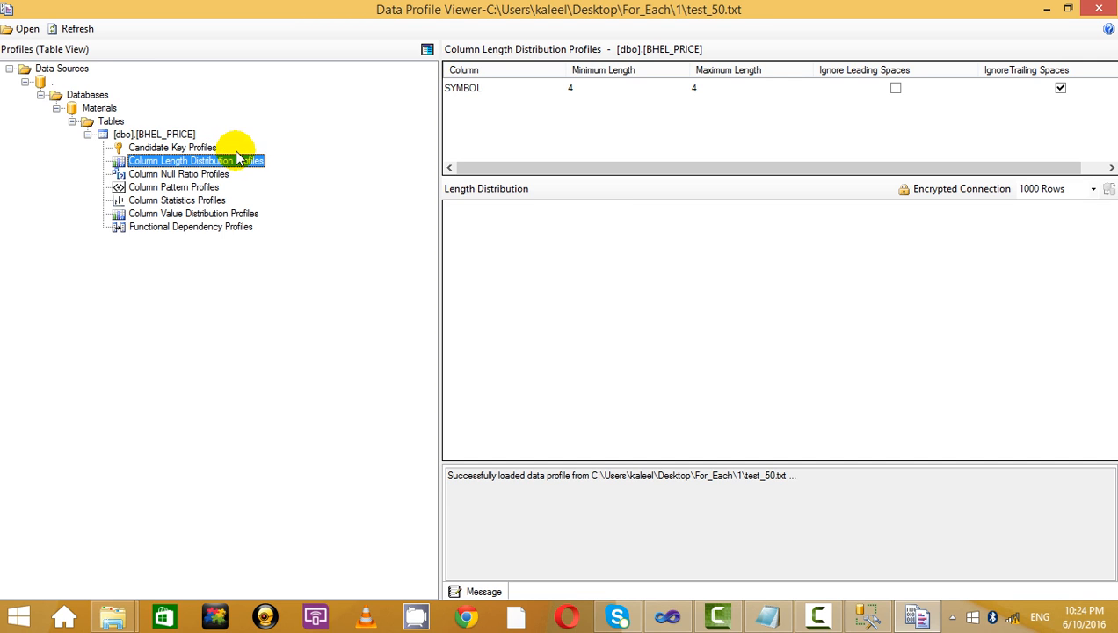
# Show the length distribution of the SYMBOL column in the Column Length Distribution Profiles.
pyautogui.click(661, 90)
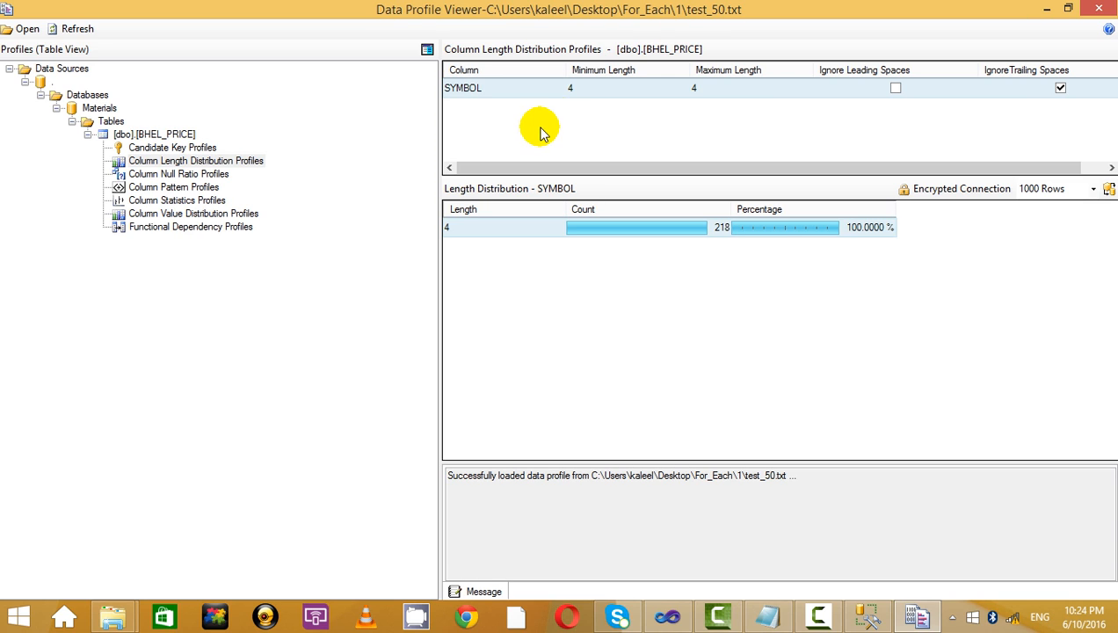
pyautogui.click(221, 215)
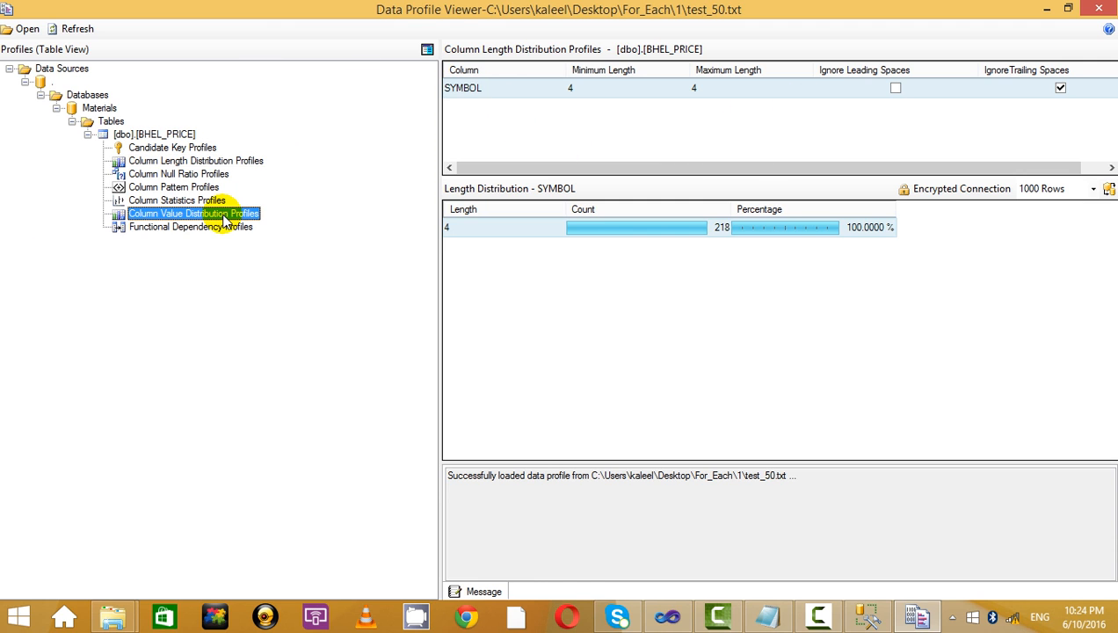
pyautogui.click(209, 161)
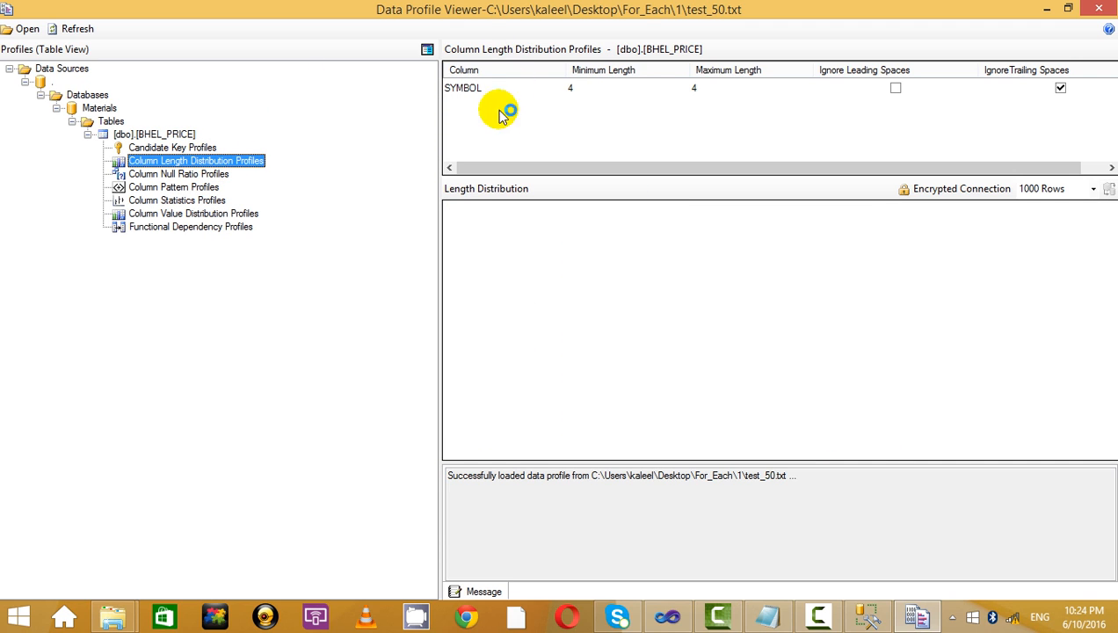
pyautogui.click(632, 88)
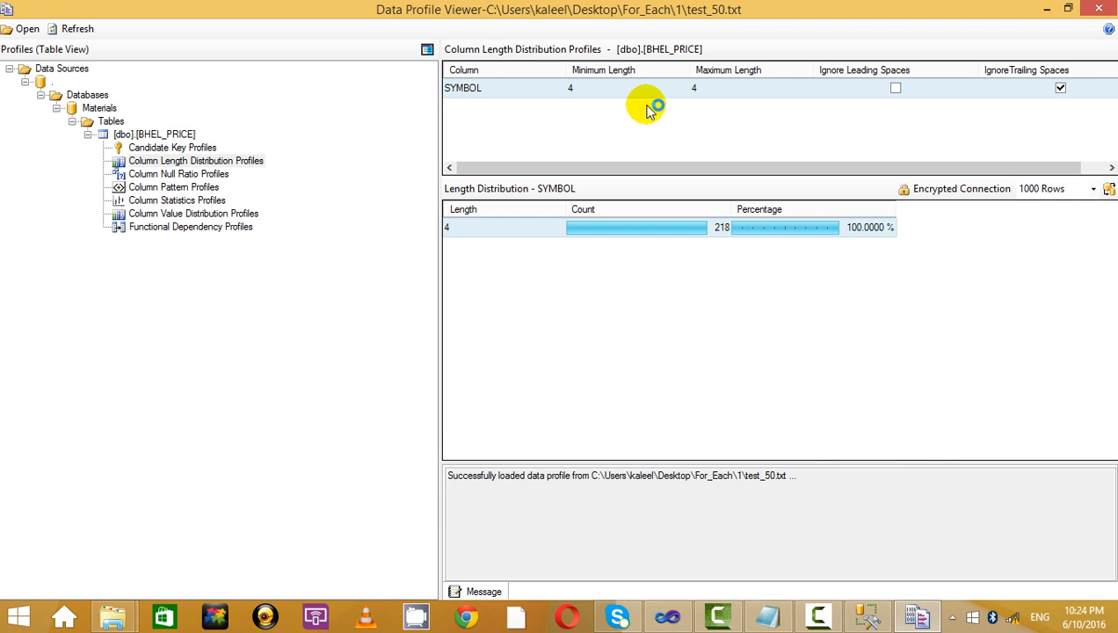
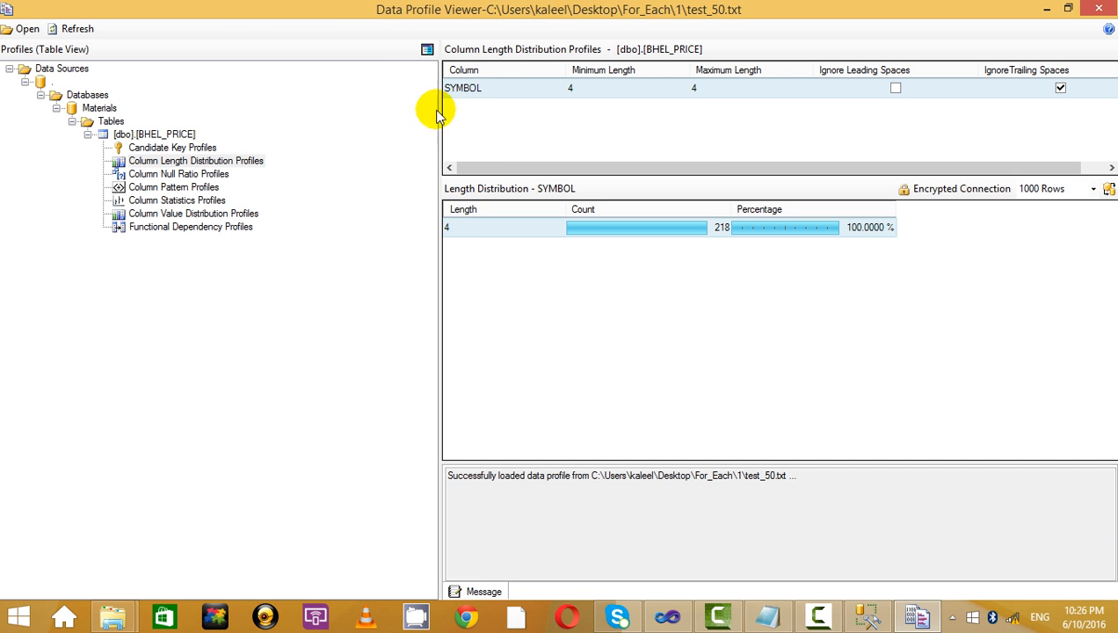
# Display the Column Null Ratio Profiles and examine the null count and percentage of the DATE column.
pyautogui.click(183, 162)
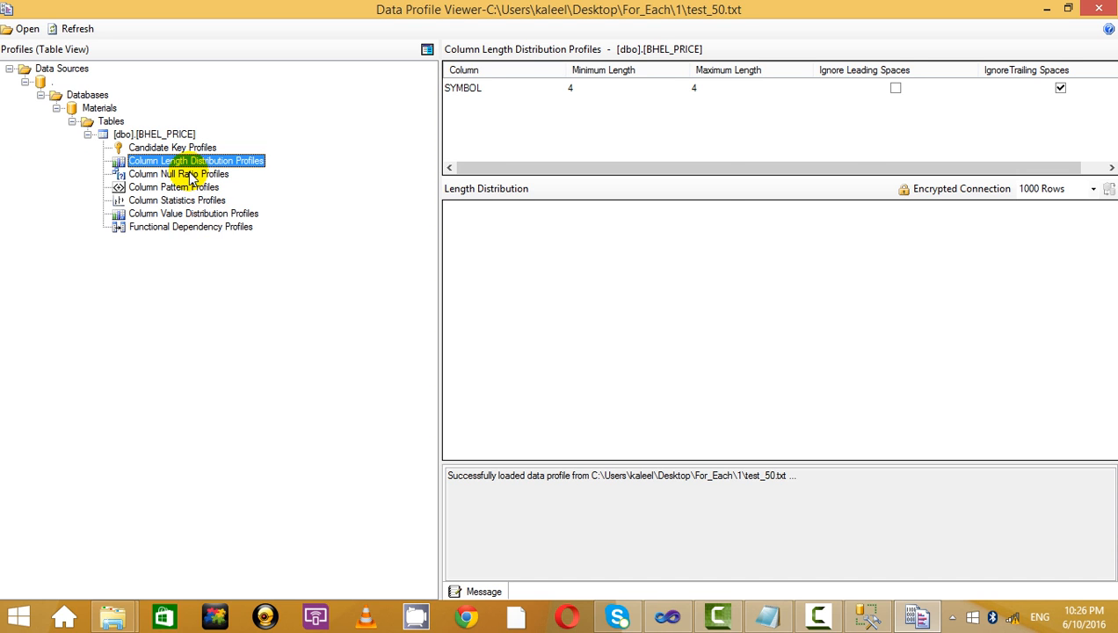
pyautogui.click(187, 174)
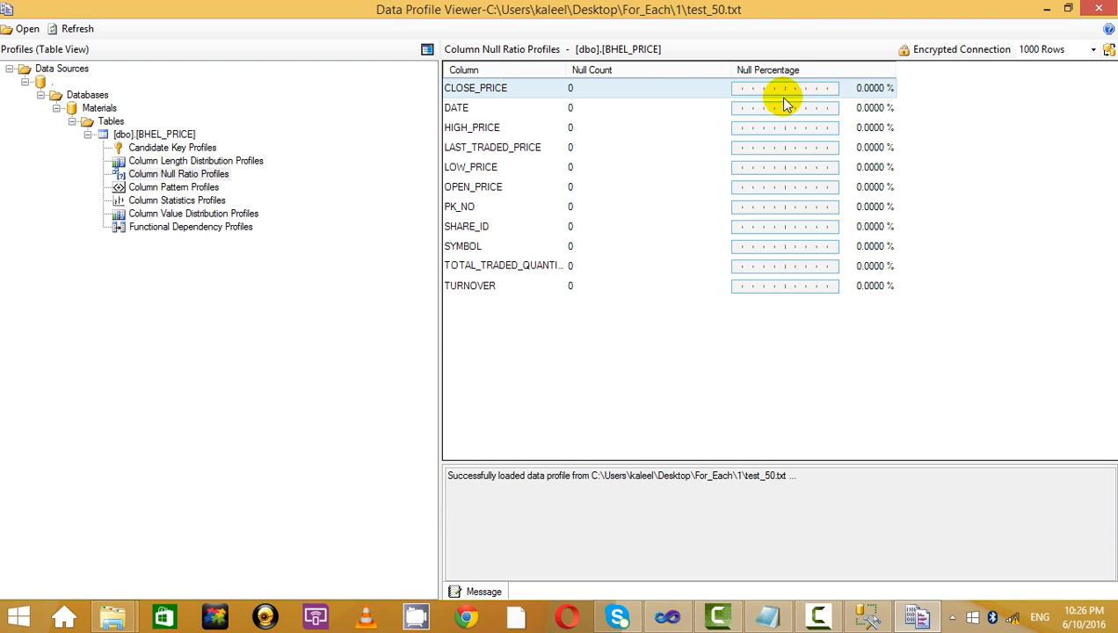
pyautogui.click(524, 108)
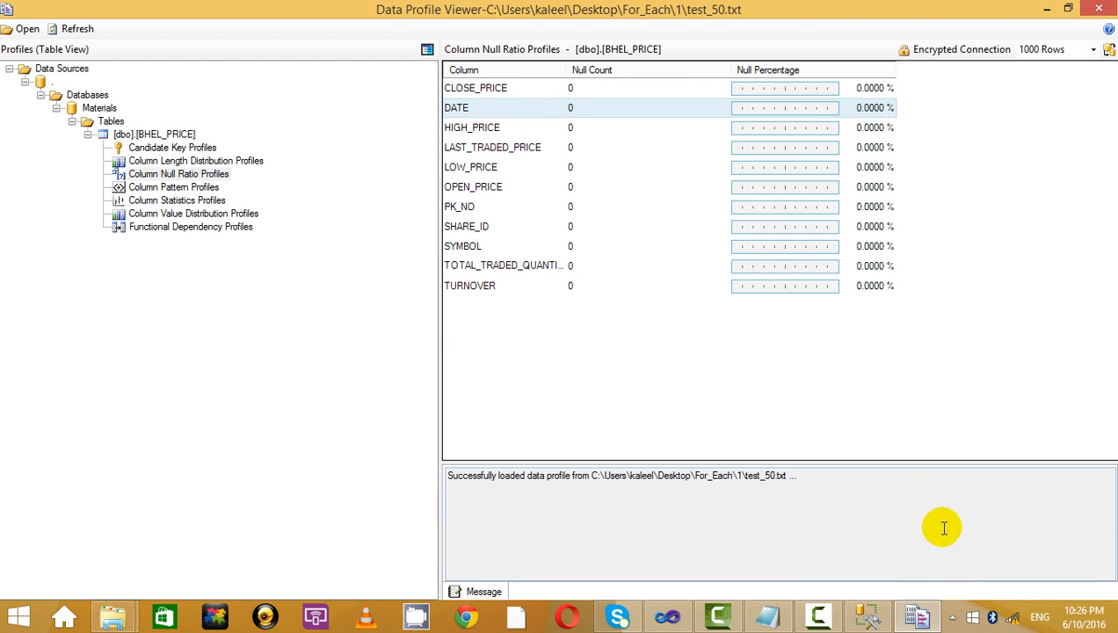
# Rerun the BHEL_PRICE select query in SQL Server Management Studio, check its rows for nulls, and return to Data Profile Viewer.
pyautogui.click(865, 619)
pyautogui.hotkey('ctrl', 'a')
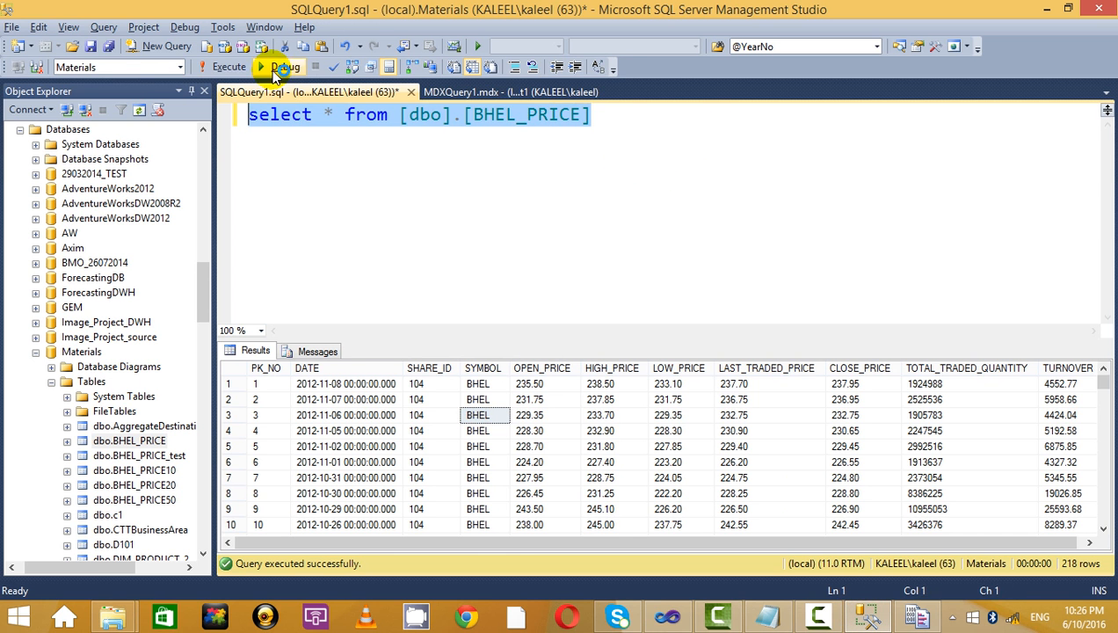
pyautogui.click(230, 67)
pyautogui.click(479, 415)
pyautogui.scroll(-20, 499, 431)
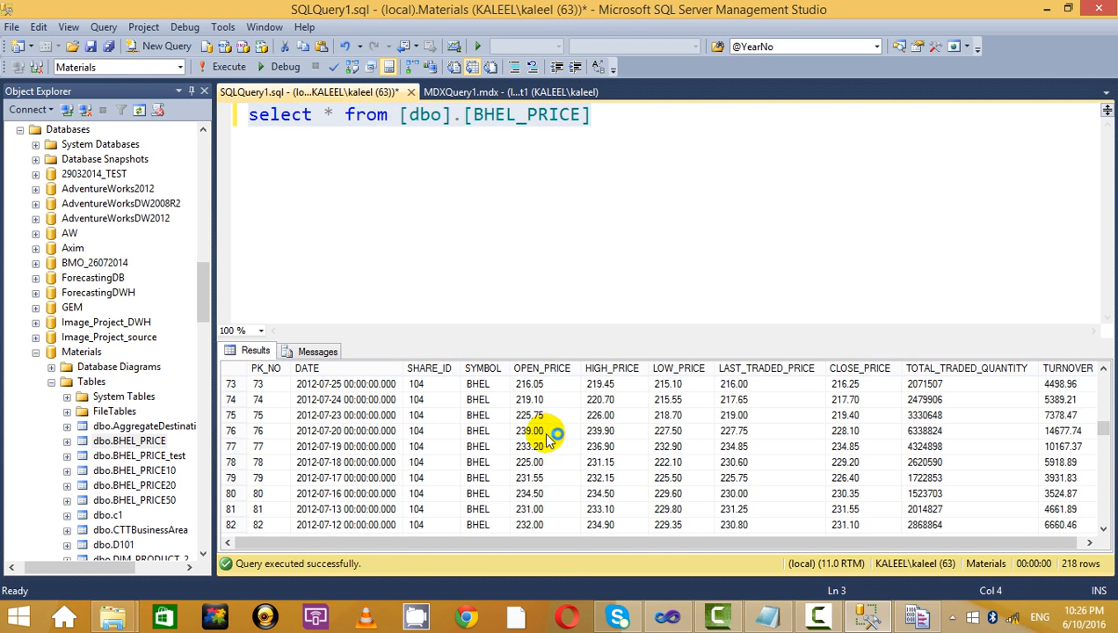
pyautogui.click(723, 450)
pyautogui.scroll(-20, 723, 455)
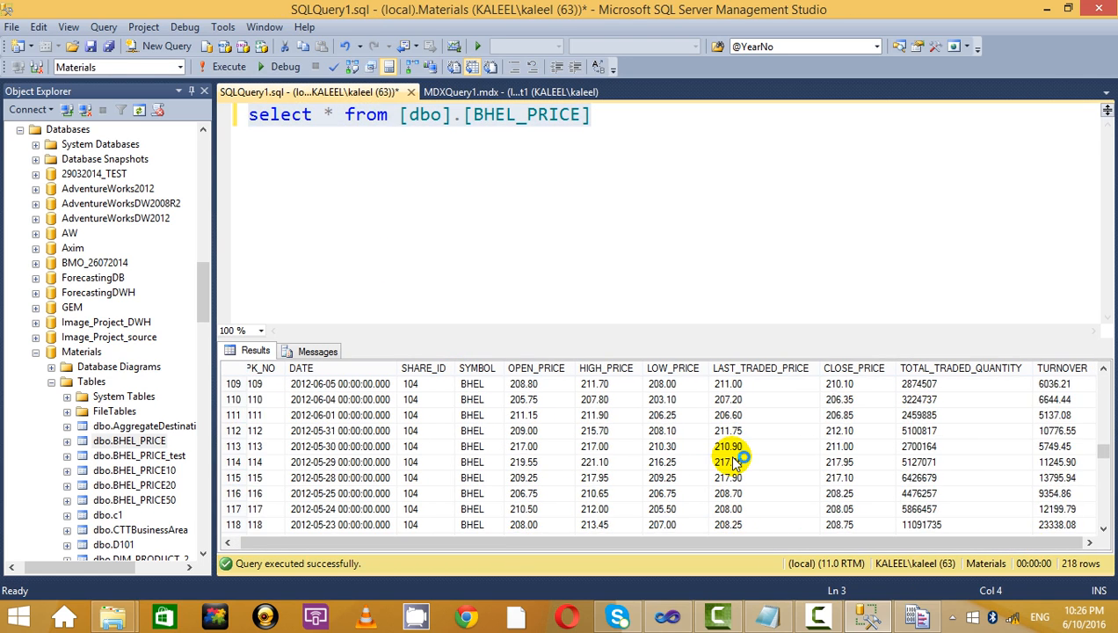
pyautogui.hotkey('alt', 'Tab')
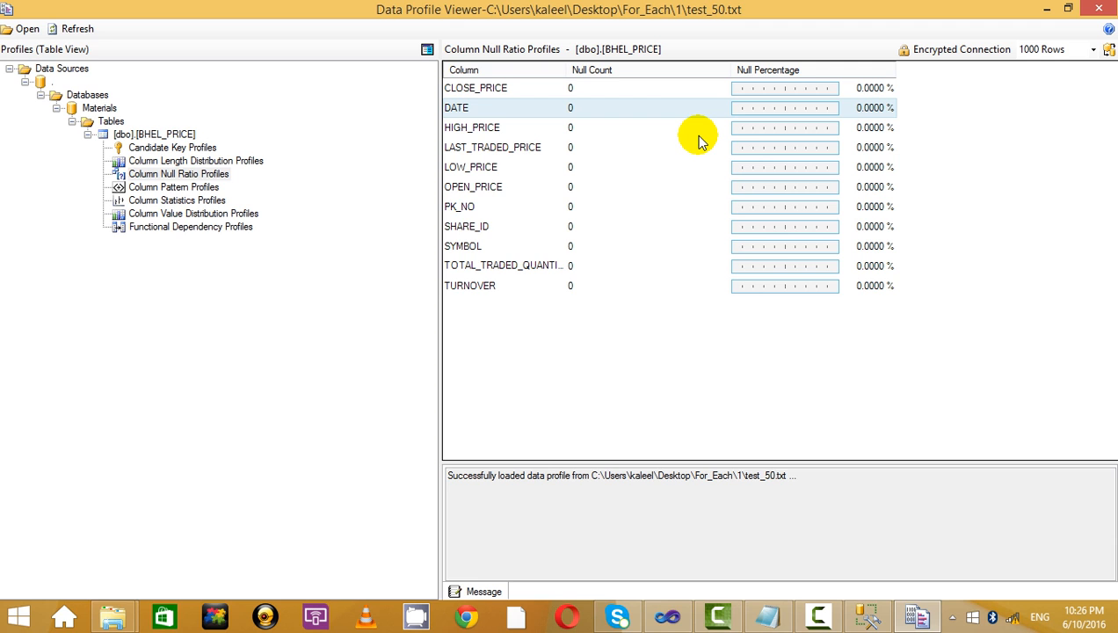
# Revisit the Column Length Distribution and Candidate Key Profiles, ending on the Column Null Ratio Profiles.
pyautogui.click(189, 176)
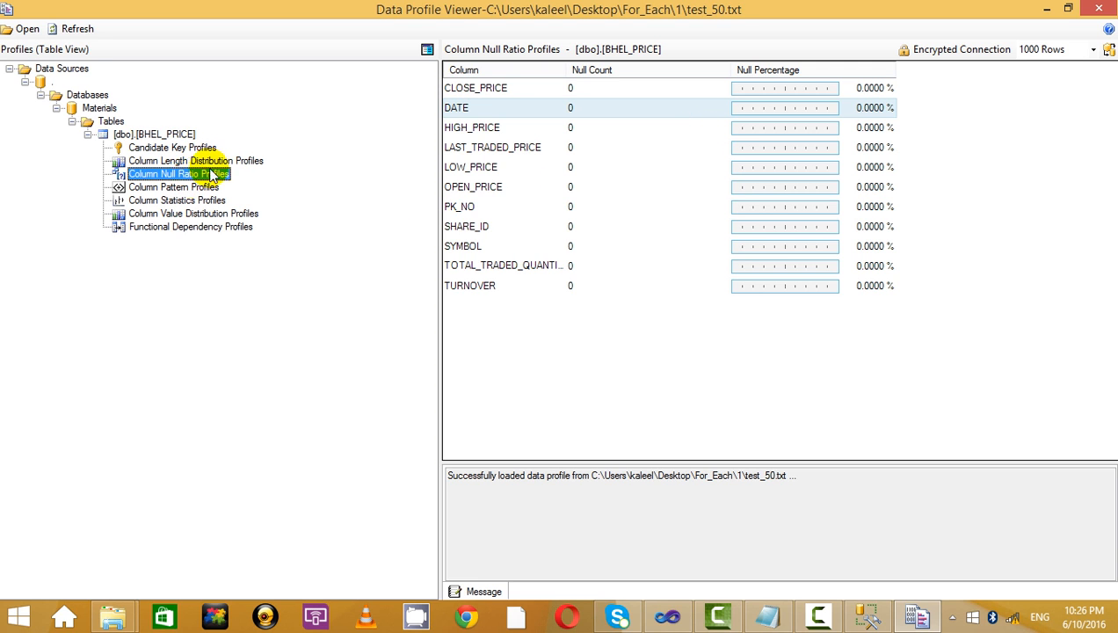
pyautogui.click(210, 162)
pyautogui.click(208, 148)
pyautogui.click(167, 163)
pyautogui.click(203, 174)
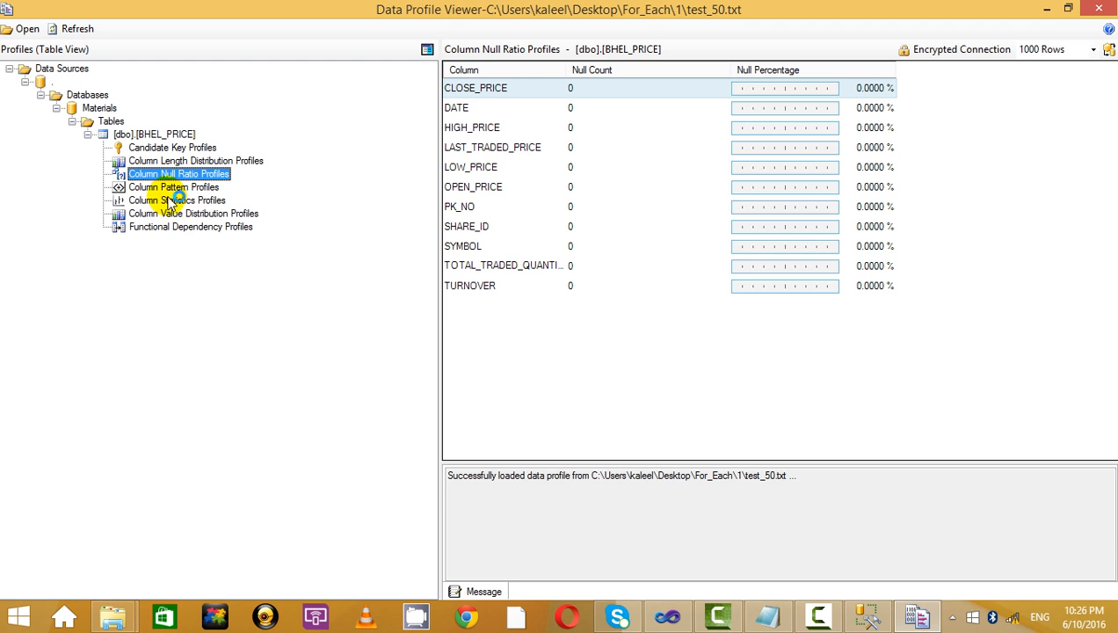
# Show the SYMBOL column's pattern distribution in the Column Pattern Profiles and compare it with the BHEL_PRICE query rows.
pyautogui.click(162, 188)
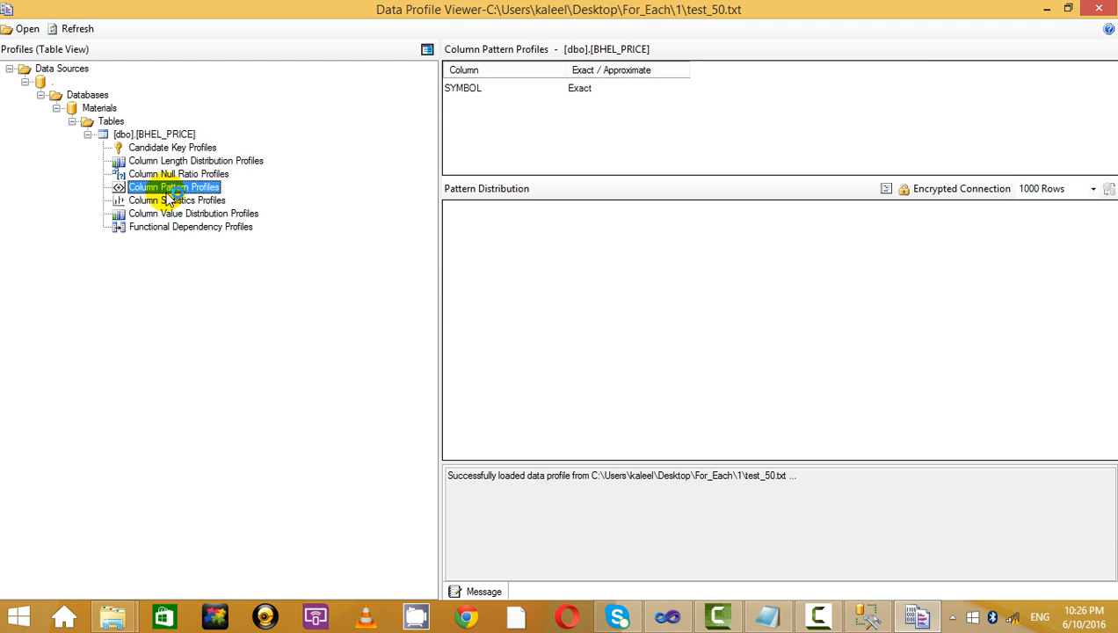
pyautogui.click(481, 98)
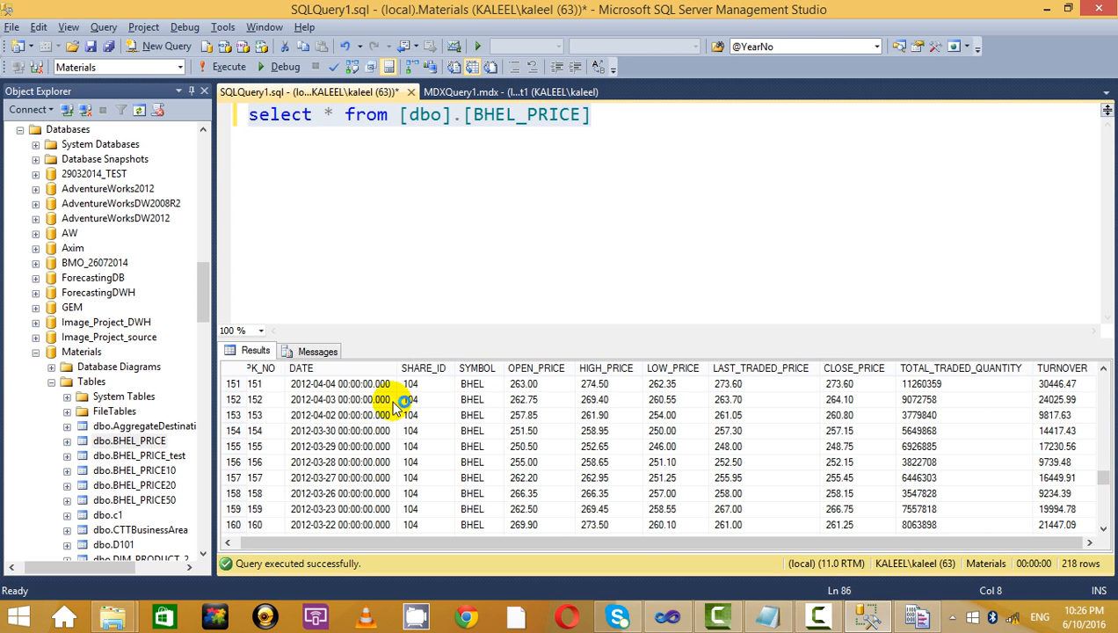
pyautogui.scroll(-15, 479, 430)
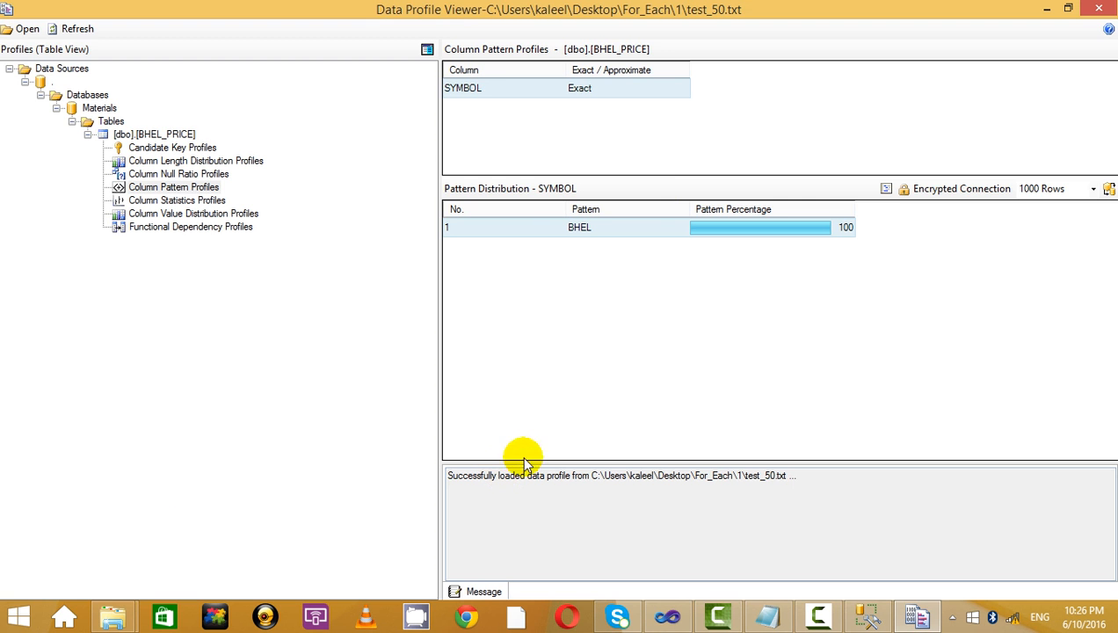
# In the Notepad notes, copy "---(Only work for string)" from the C length dist profile line to the end of the Column pattern profile line.
pyautogui.click(766, 615)
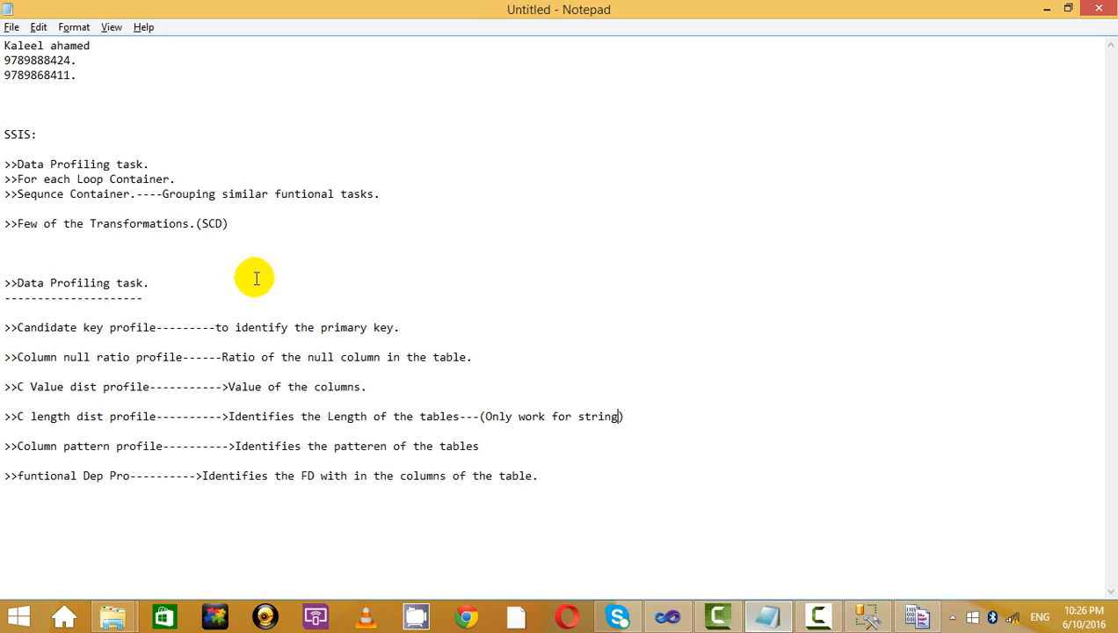
pyautogui.moveTo(458, 415); pyautogui.dragTo(673, 408)
pyautogui.hotkey('ctrl', 'c')
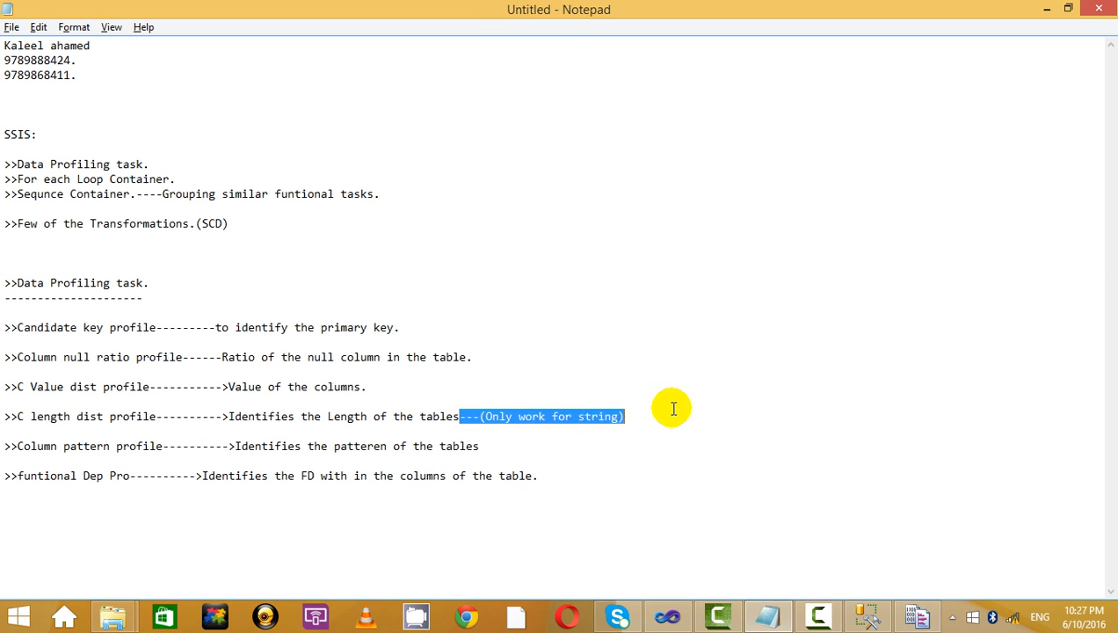
pyautogui.click(571, 446)
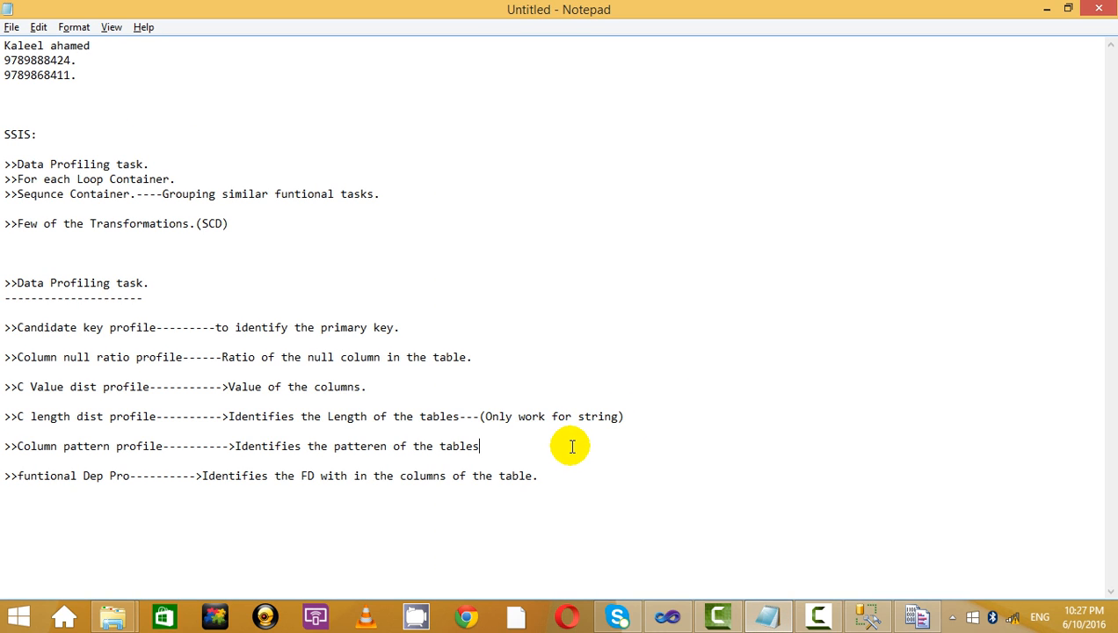
pyautogui.hotkey('ctrl', 'v')
# In Data Profile Viewer, recheck SYMBOL's pattern distribution and display the Column Statistics Profiles with the CLOSE_PRICE row selected.
pyautogui.hotkey('alt', 'Tab')
pyautogui.click(208, 200)
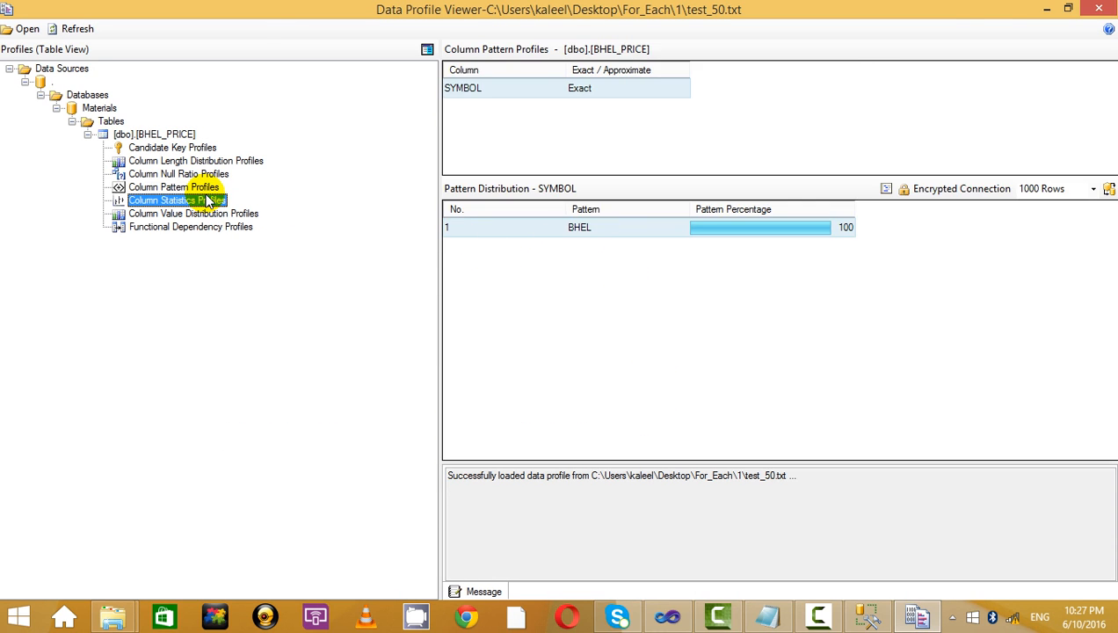
pyautogui.click(198, 187)
pyautogui.click(459, 88)
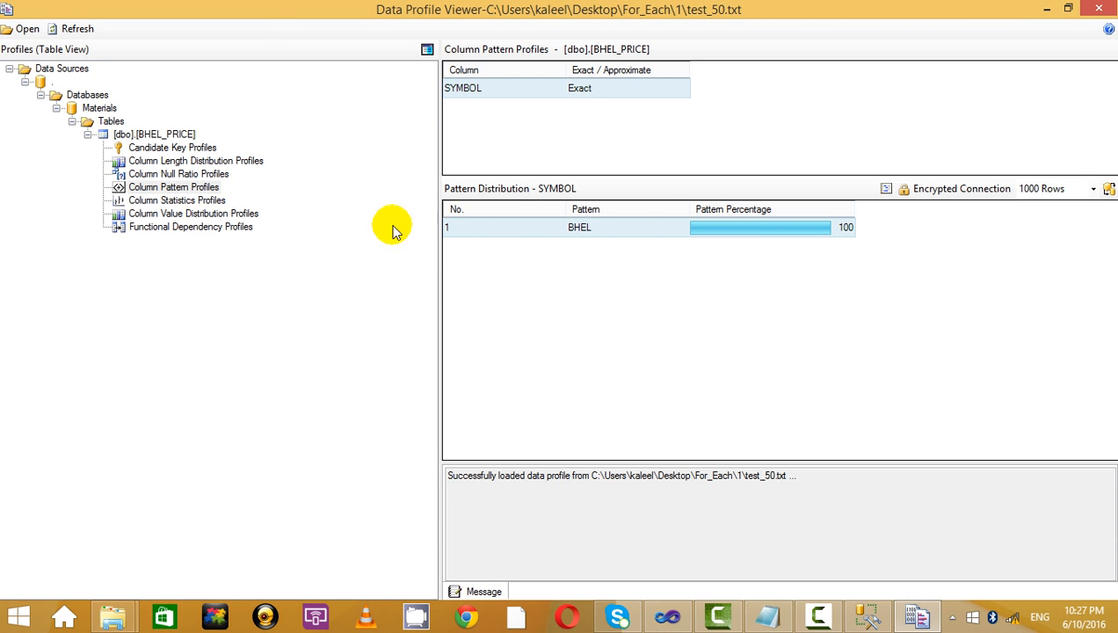
pyautogui.click(186, 202)
pyautogui.click(603, 83)
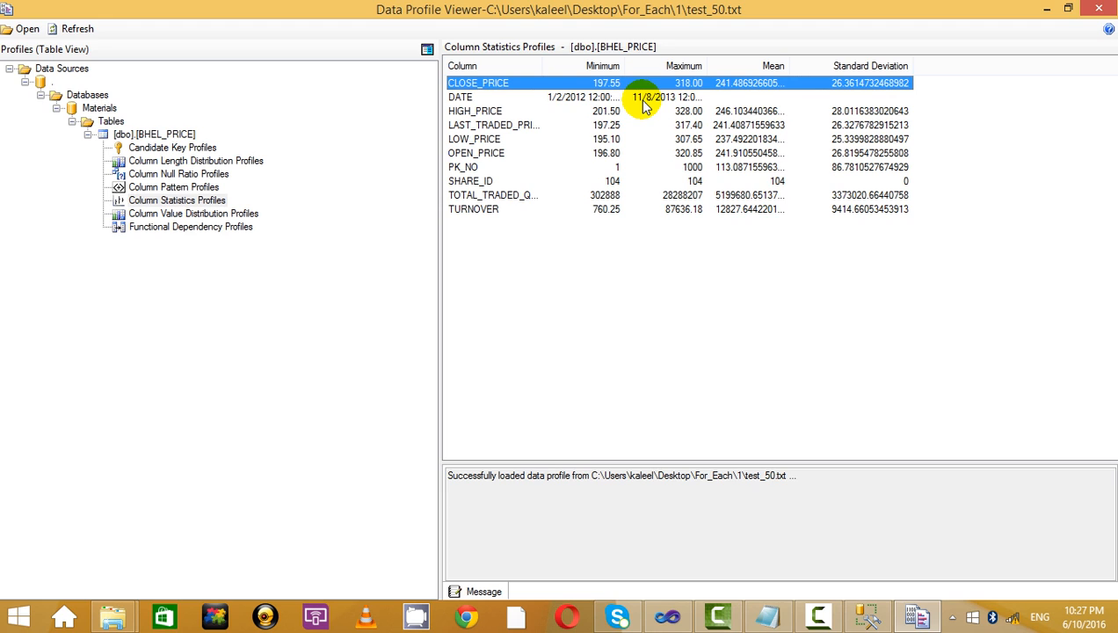
# Review the profile descriptions in the Notepad notes, highlighting the C Value dist profile line, and return to Data Profile Viewer.
pyautogui.hotkey('alt', 'Tab')
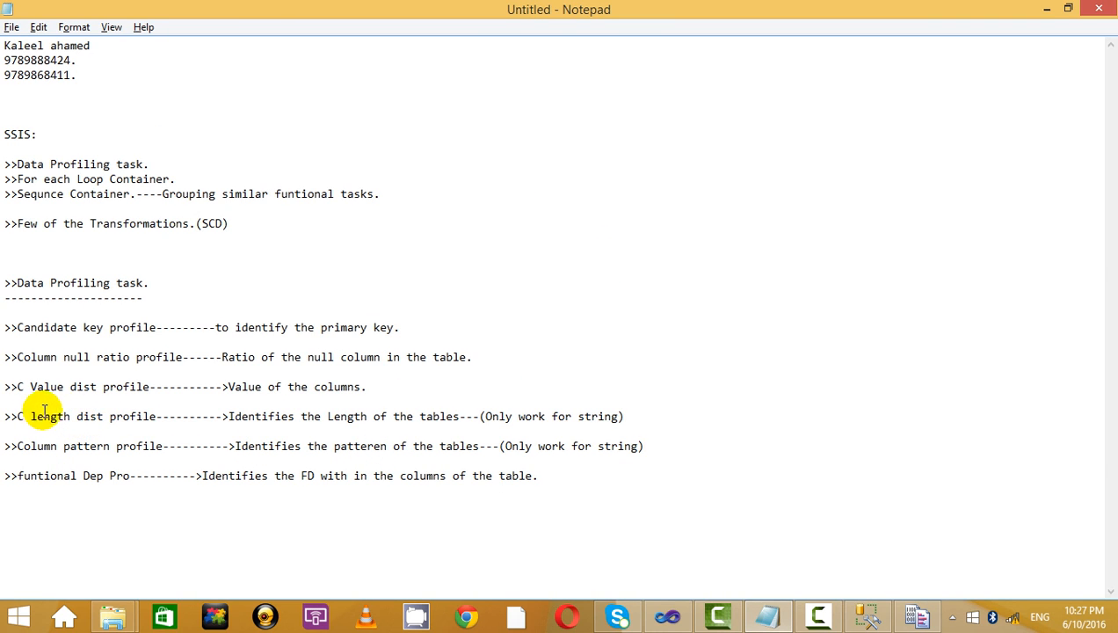
pyautogui.moveTo(30, 327); pyautogui.dragTo(326, 409)
pyautogui.click(326, 410)
pyautogui.moveTo(381, 376); pyautogui.dragTo(385, 384)
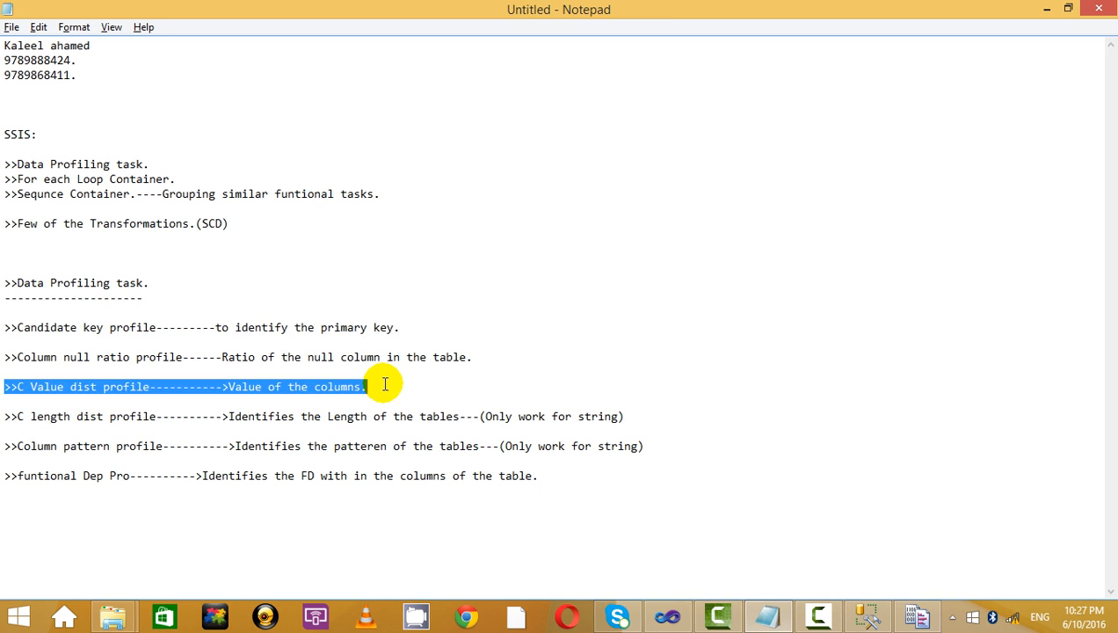
pyautogui.click(385, 384)
pyautogui.hotkey('alt', 'Tab')
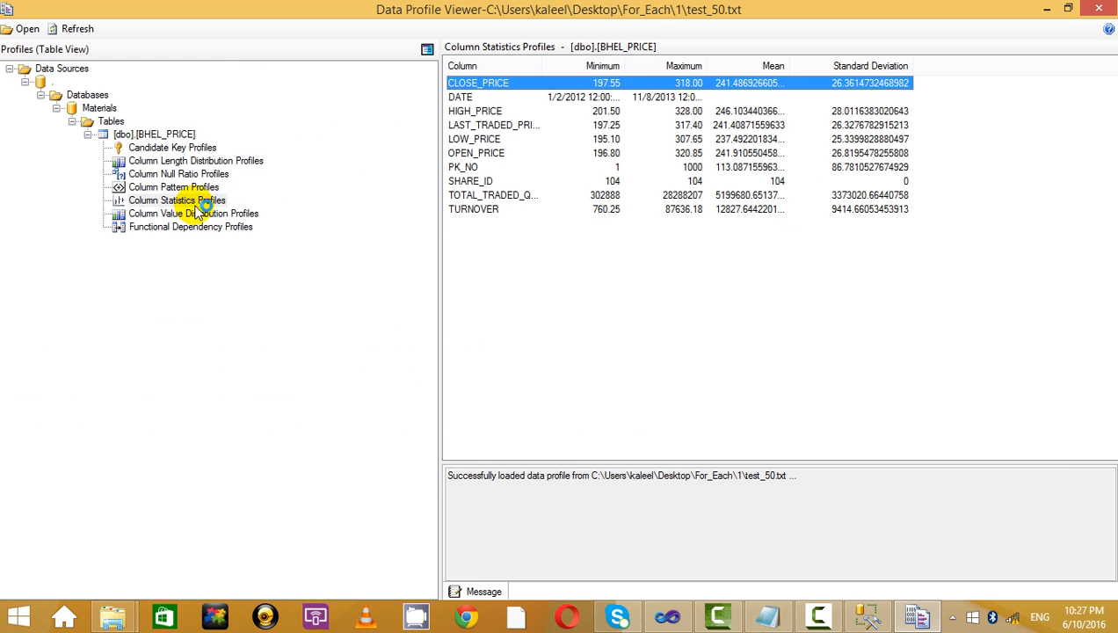
# Compare the profile descriptions in the Notepad notes with the Column Statistics Profiles in Data Profile Viewer.
pyautogui.hotkey('alt', 'Tab')
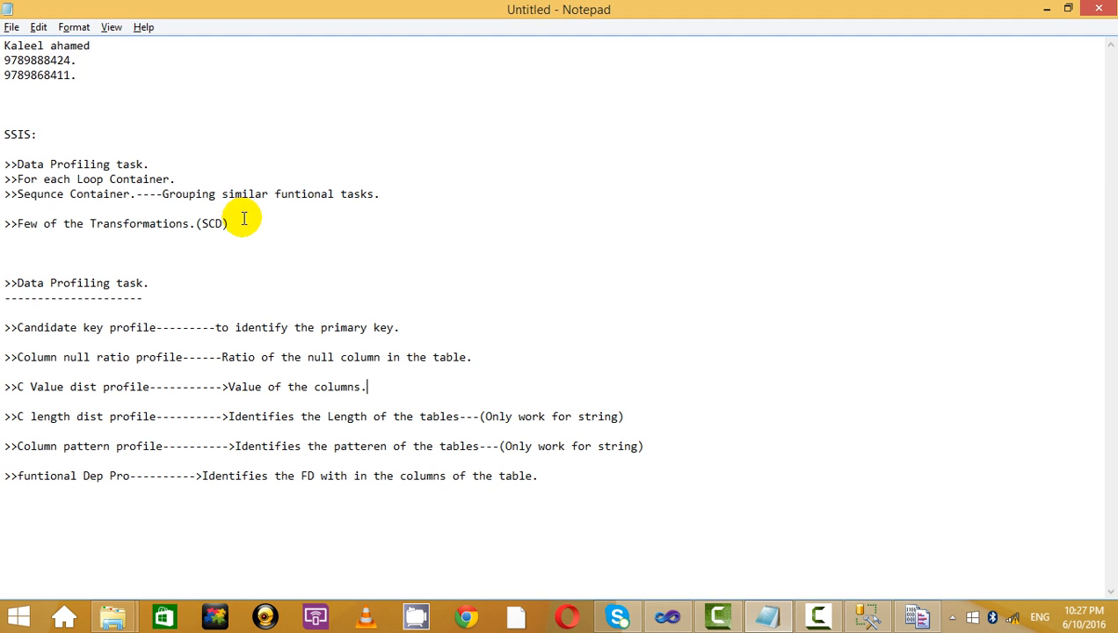
pyautogui.click(70, 386)
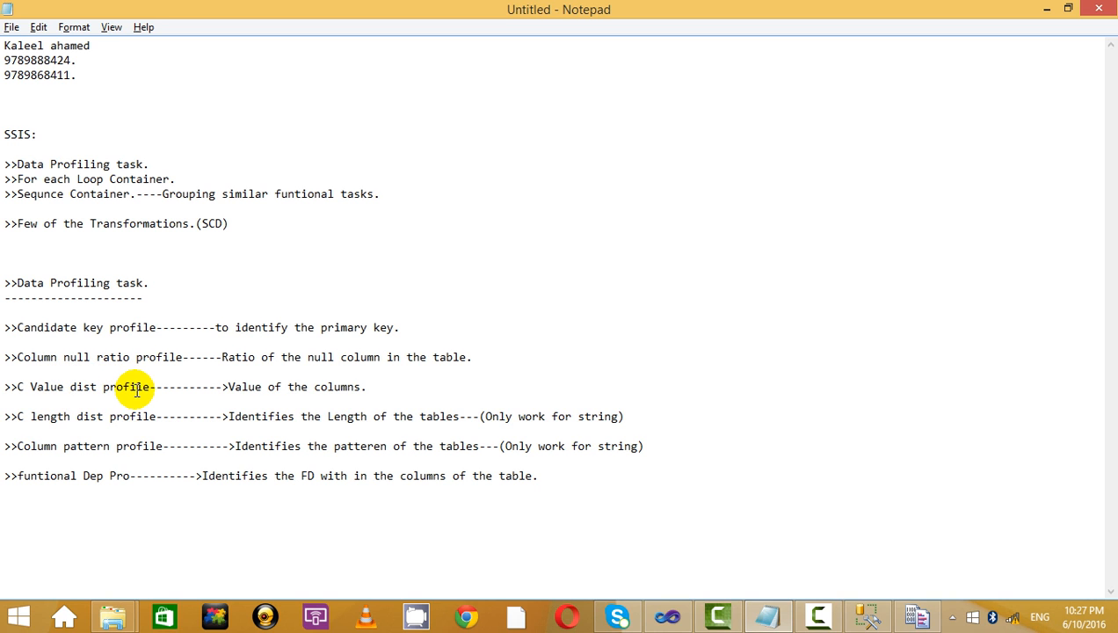
pyautogui.hotkey('alt', 'Tab')
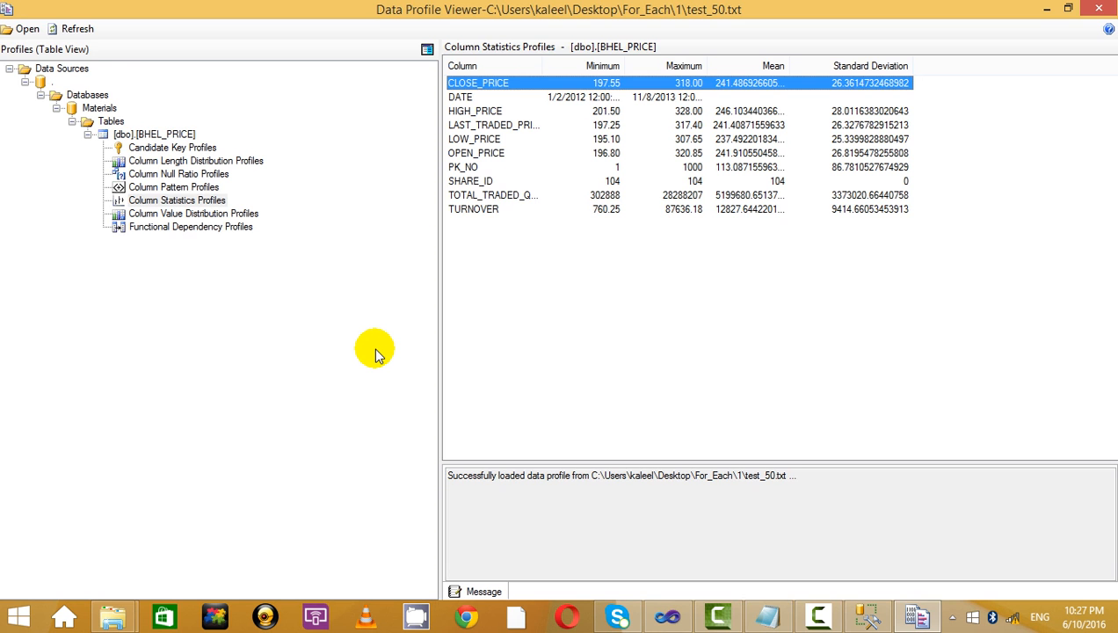
pyautogui.hotkey('alt', 'Tab')
pyautogui.hotkey('alt', 'Tab')
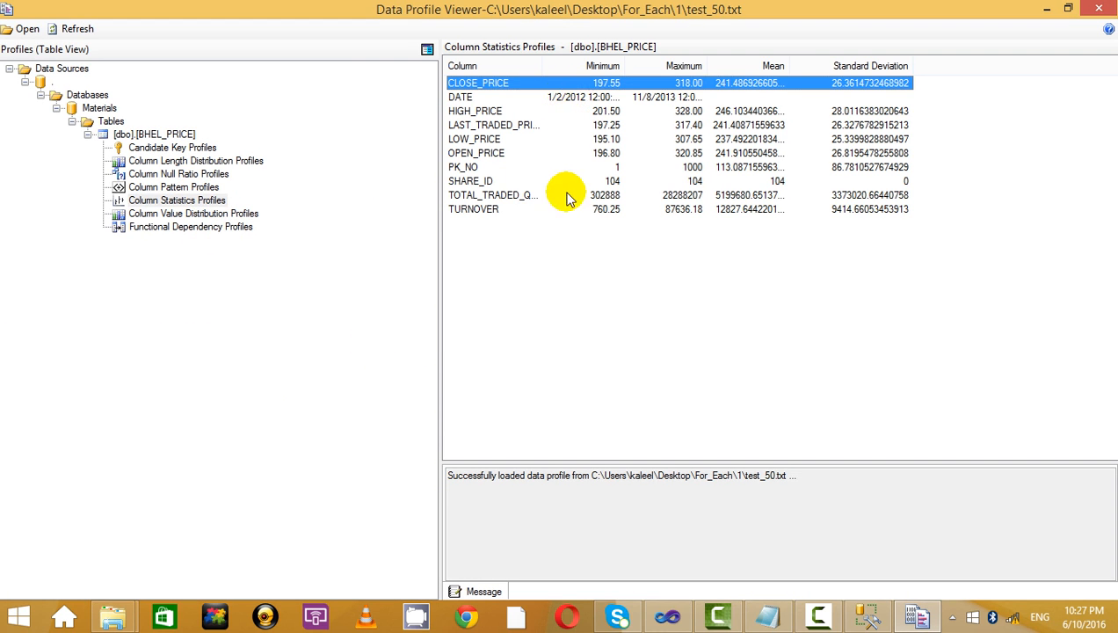
pyautogui.hotkey('alt', 'Tab')
pyautogui.hotkey('alt', 'Tab')
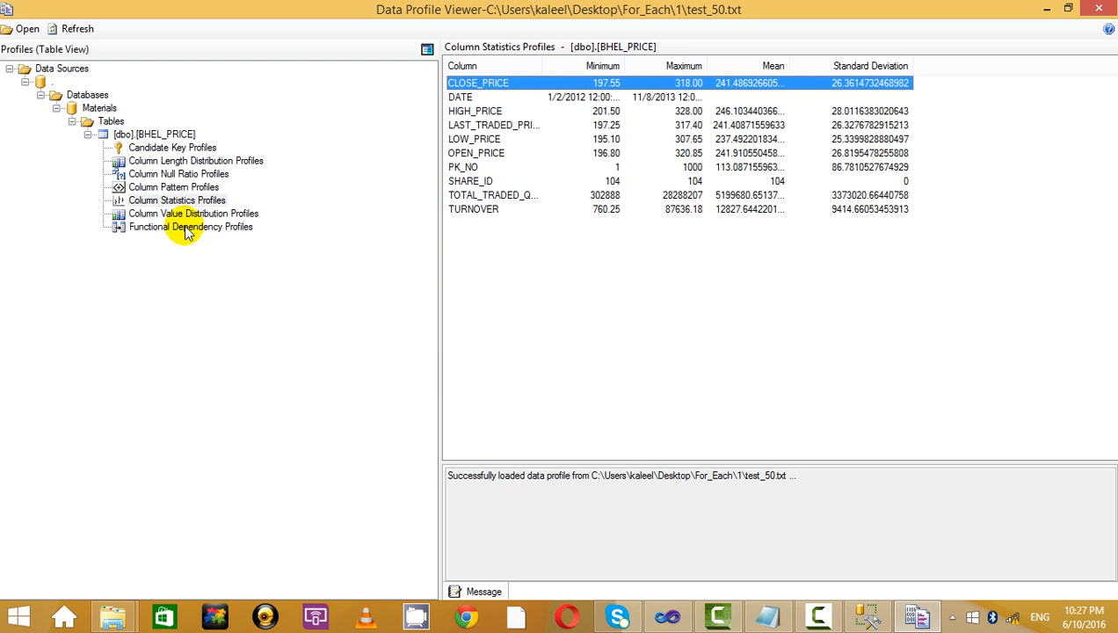
# In the Notepad notes, add the line ">>Column Statiscis Profile------->" between the C length dist profile and Column pattern profile lines.
pyautogui.hotkey('alt', 'Tab')
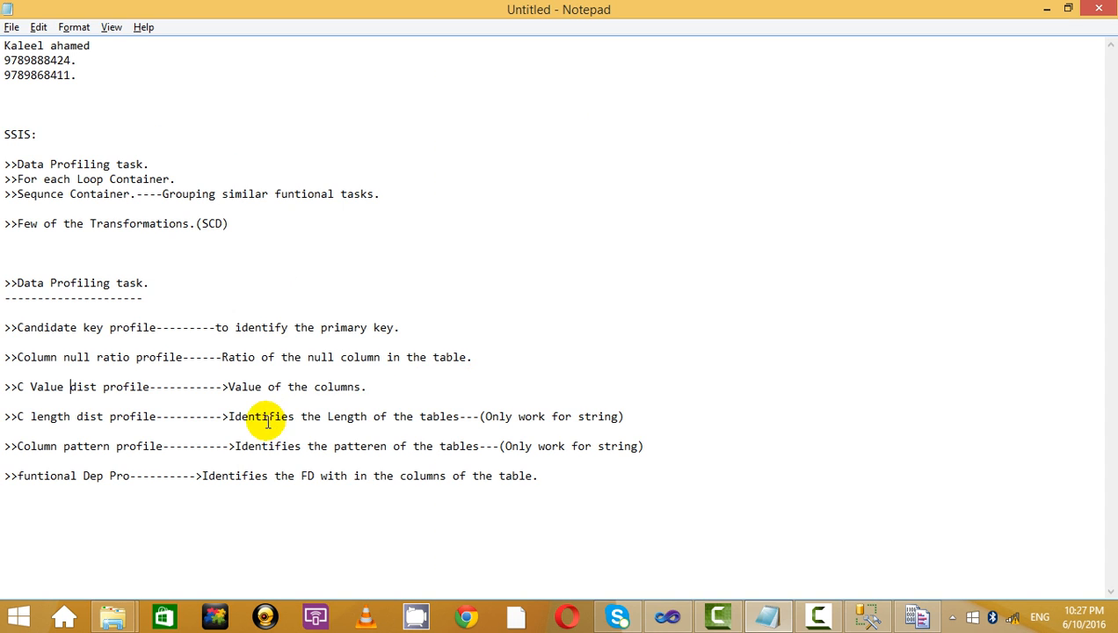
pyautogui.click(637, 416)
pyautogui.press('Return')
pyautogui.press('Return')
pyautogui.write('>>C')
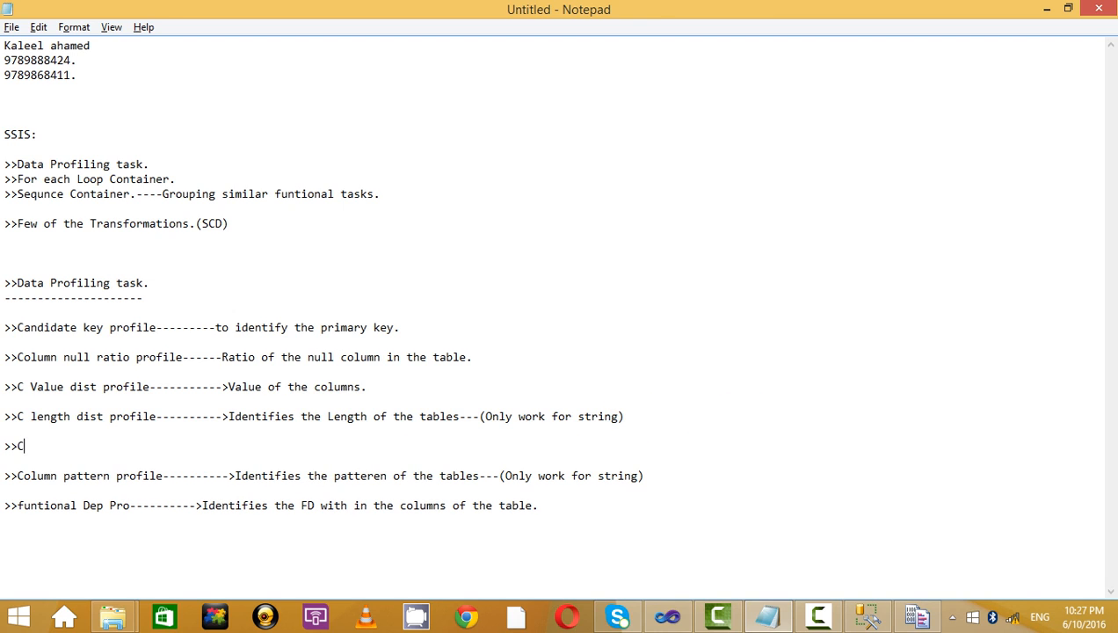
pyautogui.write('olumn Statiscis')
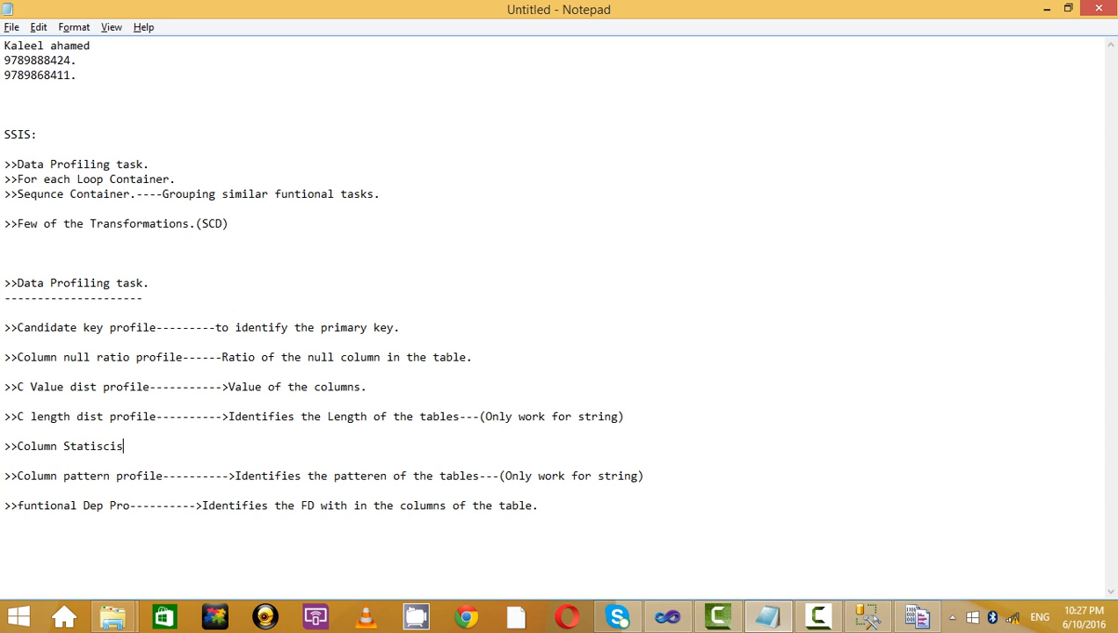
pyautogui.write(' Profile------->')
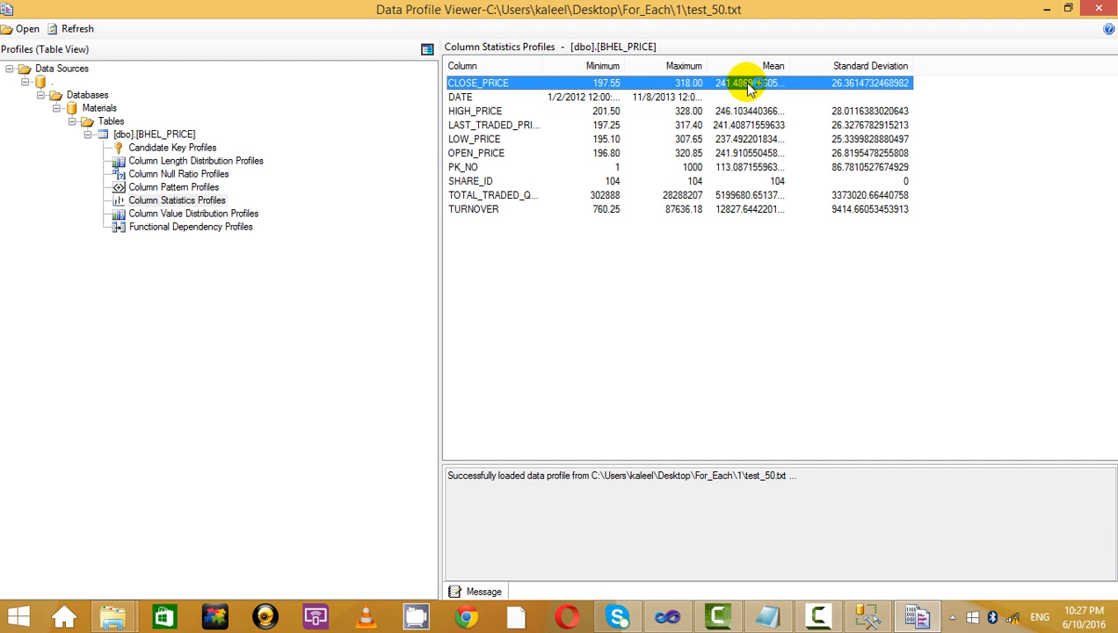
# Check the DATE row in the Column Statistics Profiles and describe the Column Statiscis Profile note as "Identifies the max and minimum value of the column.".
pyautogui.click(675, 98)
pyautogui.hotkey('alt', 'Tab')
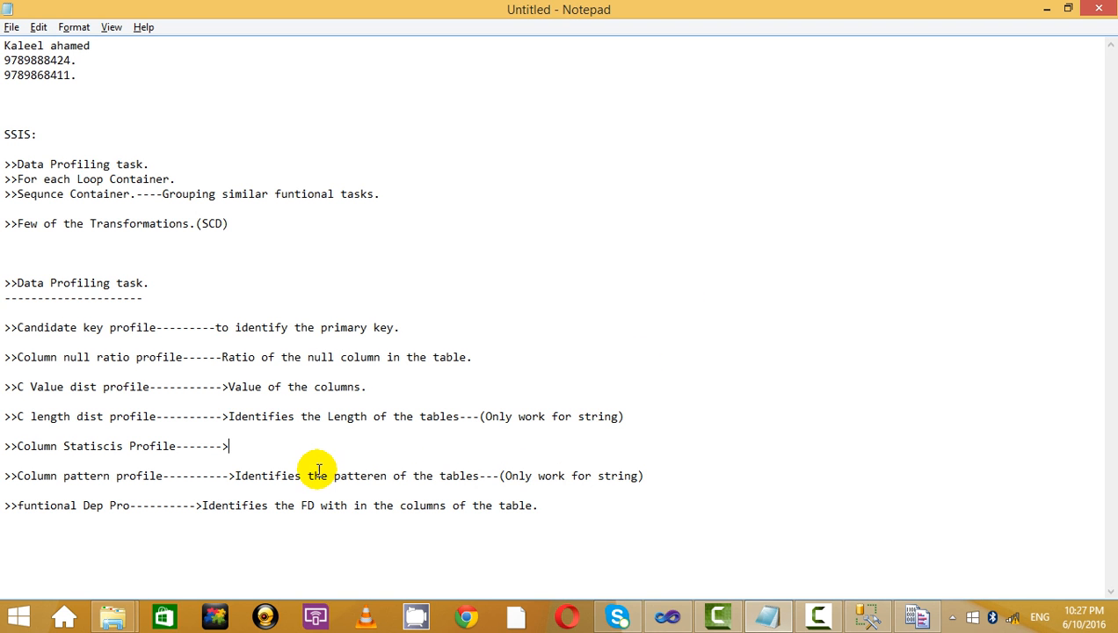
pyautogui.write('Iden')
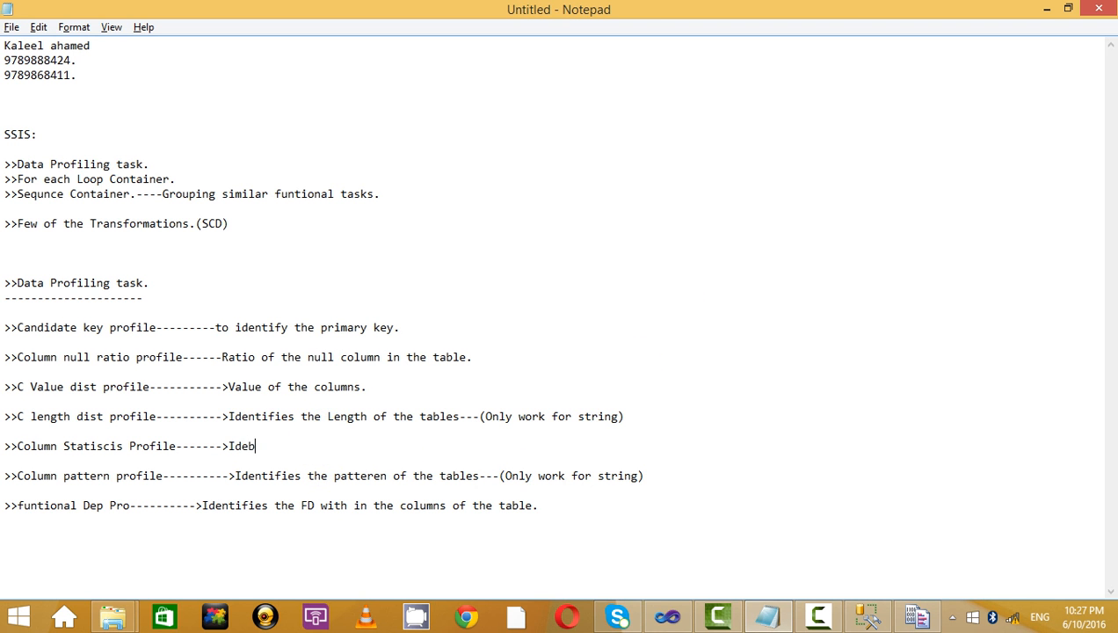
pyautogui.press('BackSpace')
pyautogui.write('ntifies the max a')
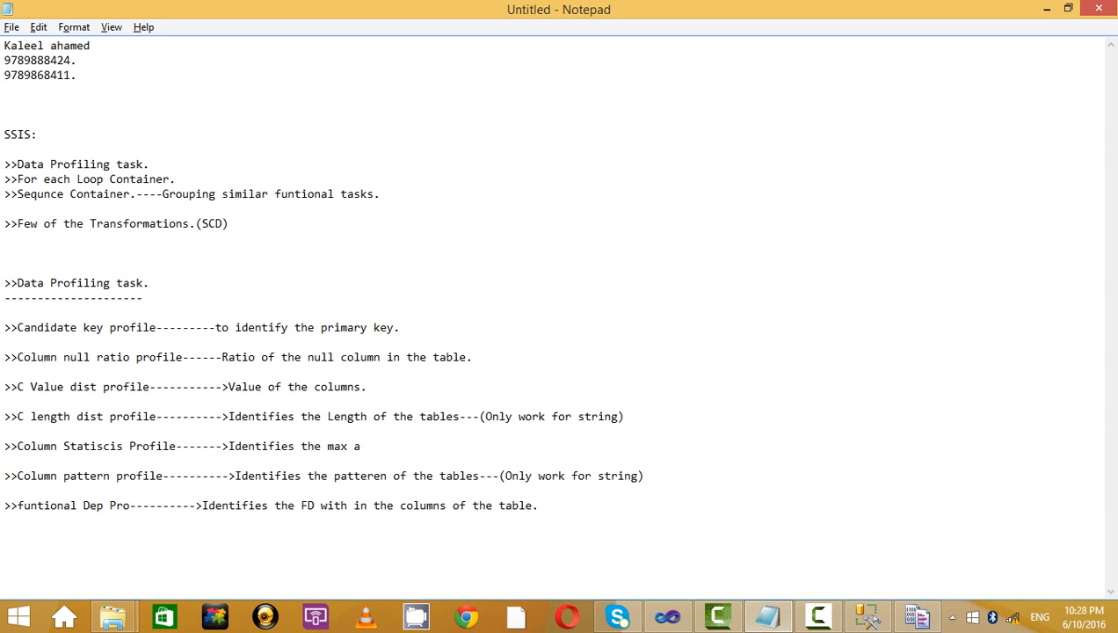
pyautogui.write('nd minimum value of the column.')
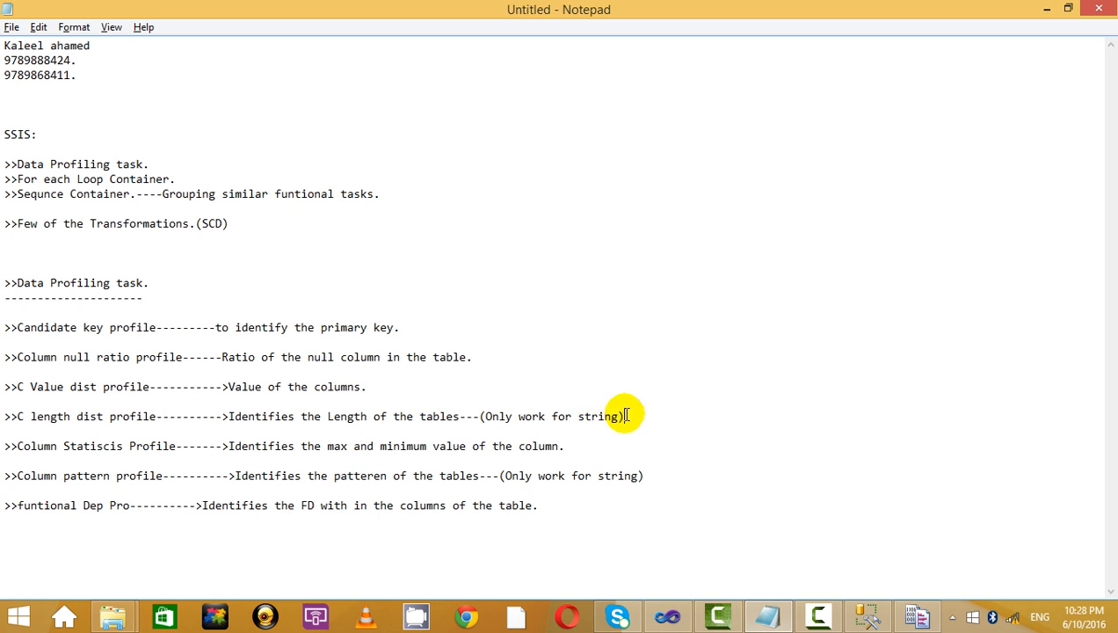
# Copy "---(Only work for string)" from the C length dist profile line to the end of the Column Statiscis Profile line, replacing "string" with "numeric".
pyautogui.moveTo(623, 416); pyautogui.dragTo(458, 418)
pyautogui.hotkey('ctrl', 'c')
pyautogui.click(589, 448)
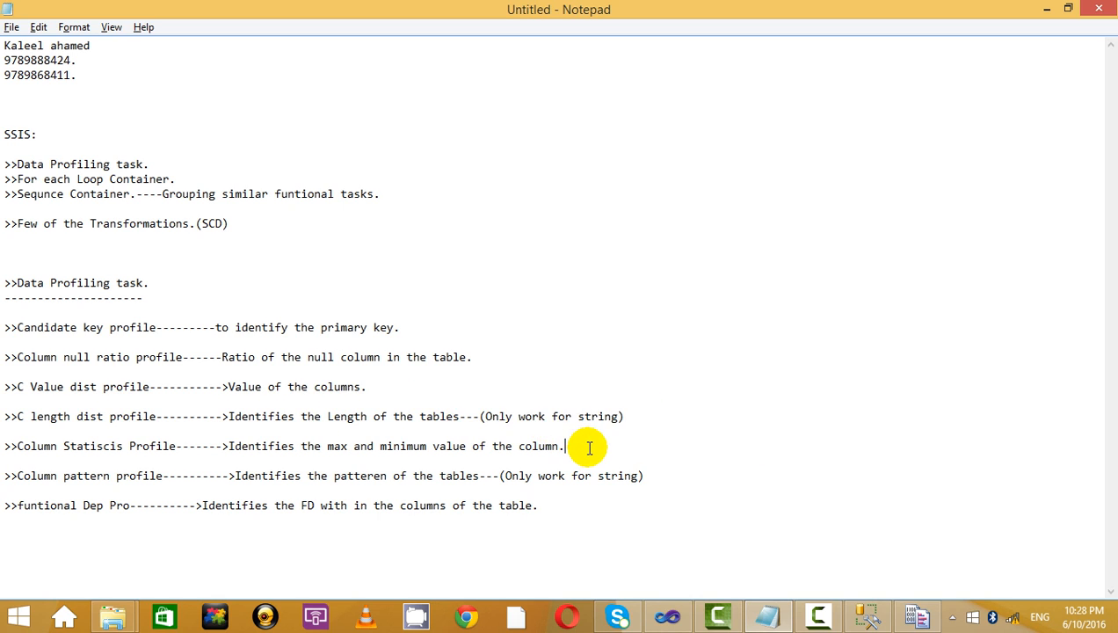
pyautogui.hotkey('ctrl', 'v')
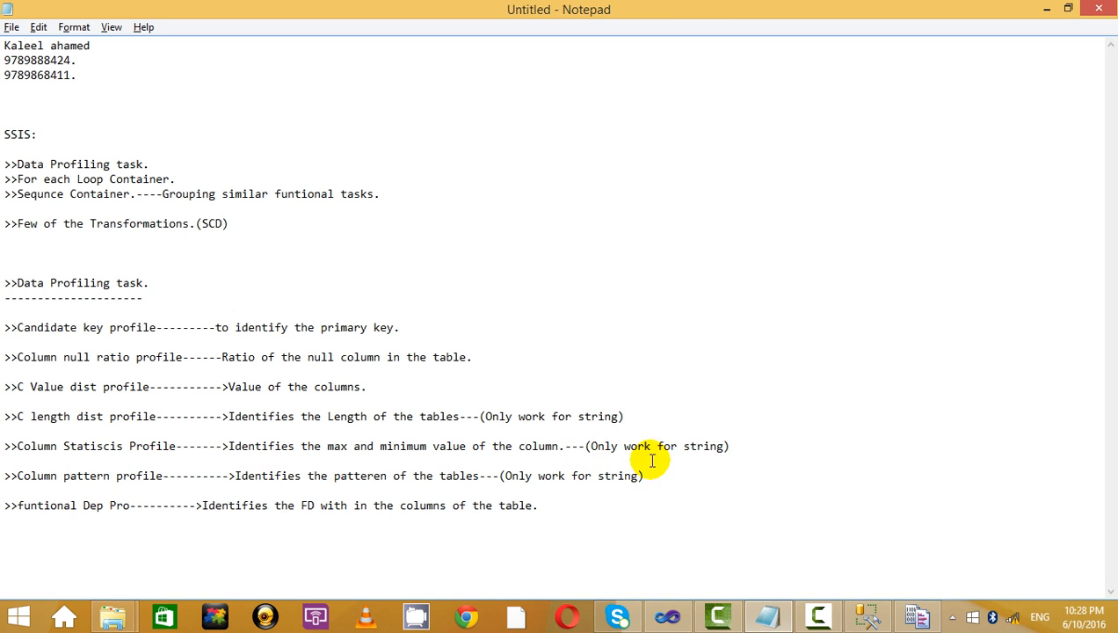
pyautogui.doubleClick(698, 446)
pyautogui.press('BackSpace')
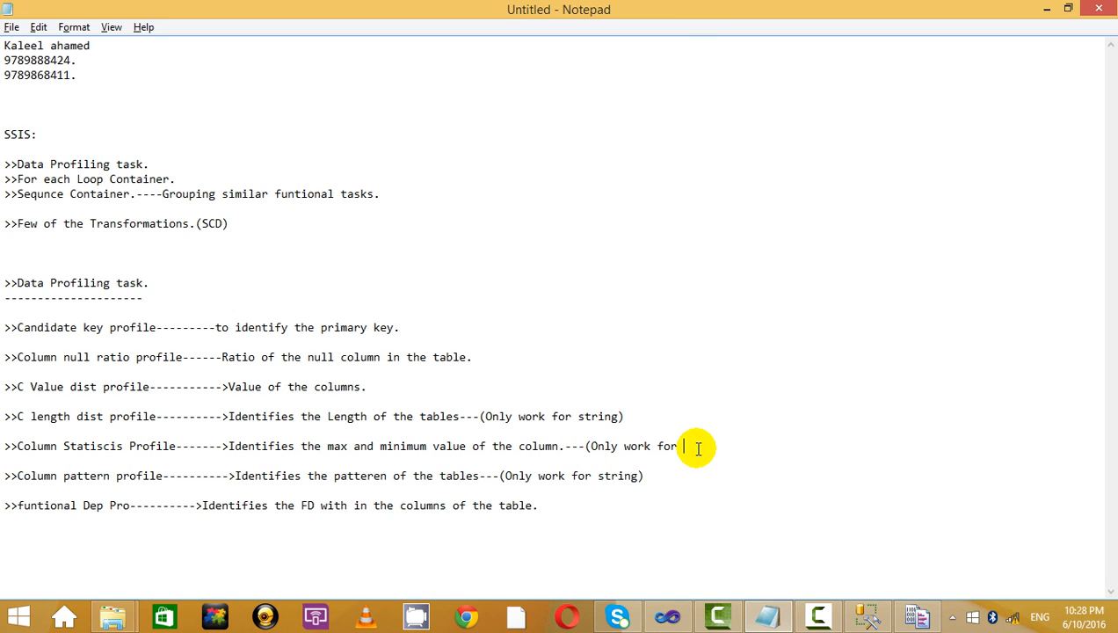
pyautogui.write('numbe')
pyautogui.press('BackSpace')
pyautogui.press('BackSpace')
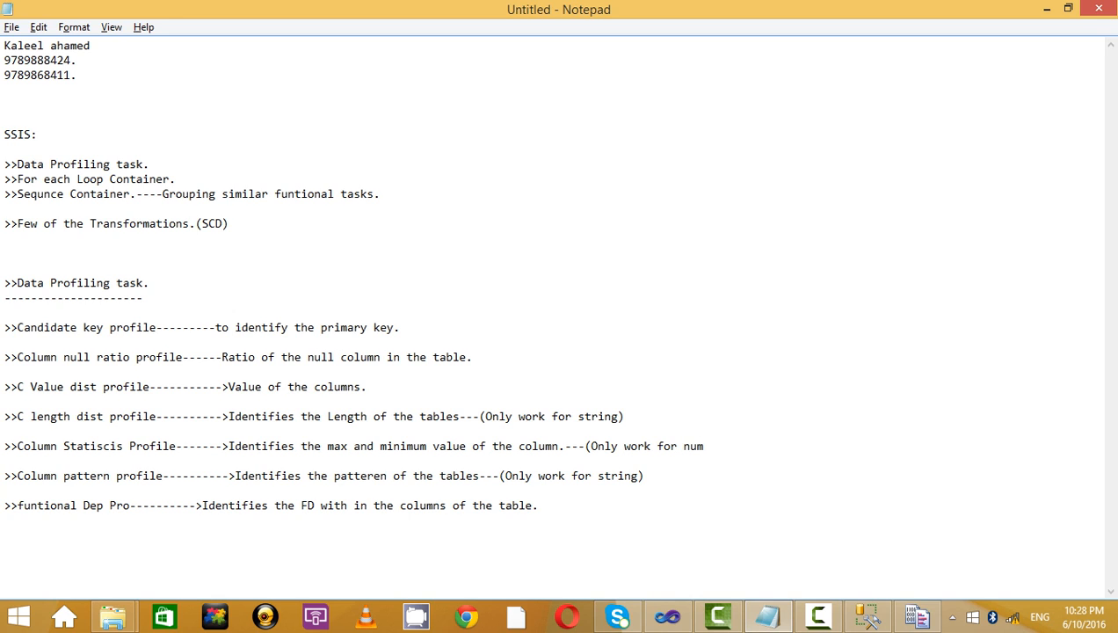
pyautogui.write('eric)')
# In Data Profile Viewer, fit the Minimum column to its contents and examine the statistics of the LAST_TRADED_PRICE, TOTAL_TRADED_QUANTITY and TURNOVER rows.
pyautogui.hotkey('alt', 'Tab')
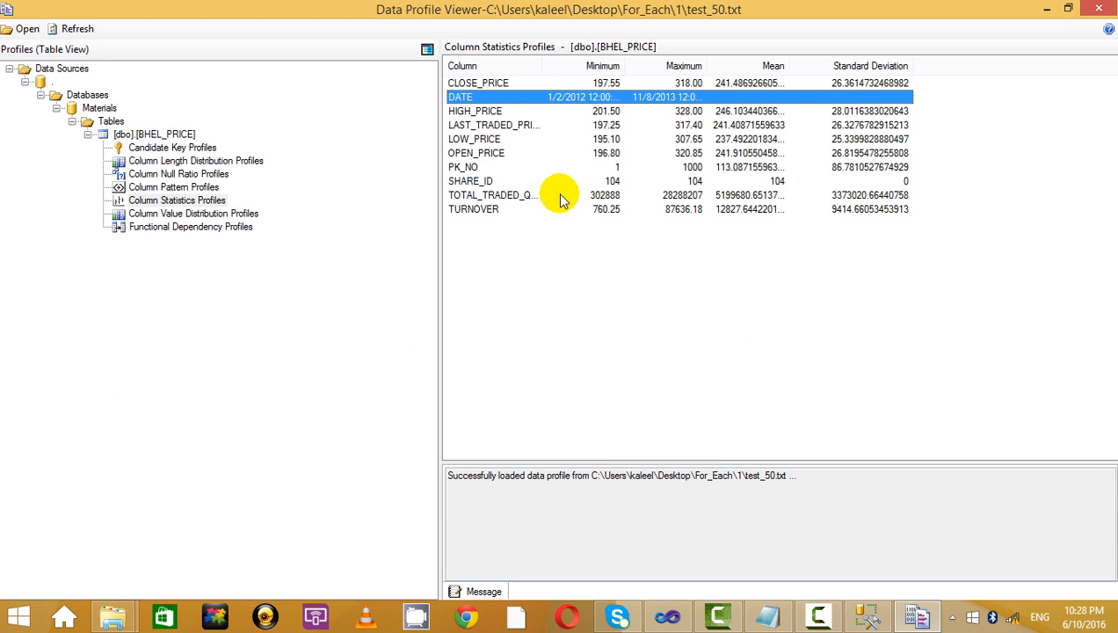
pyautogui.click(600, 125)
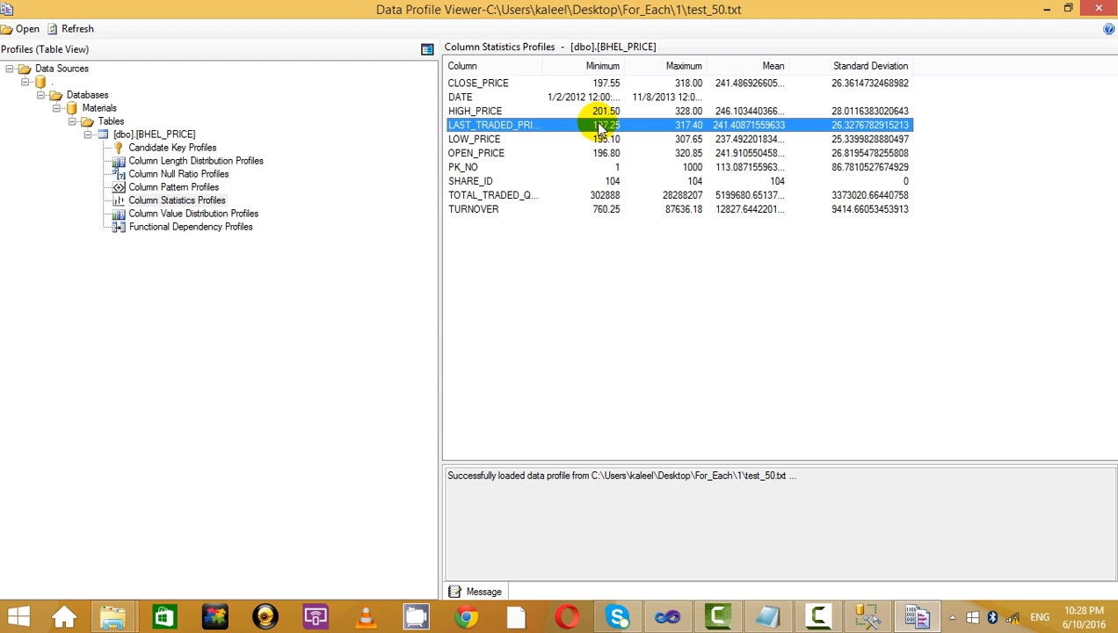
pyautogui.doubleClick(627, 66)
pyautogui.click(632, 195)
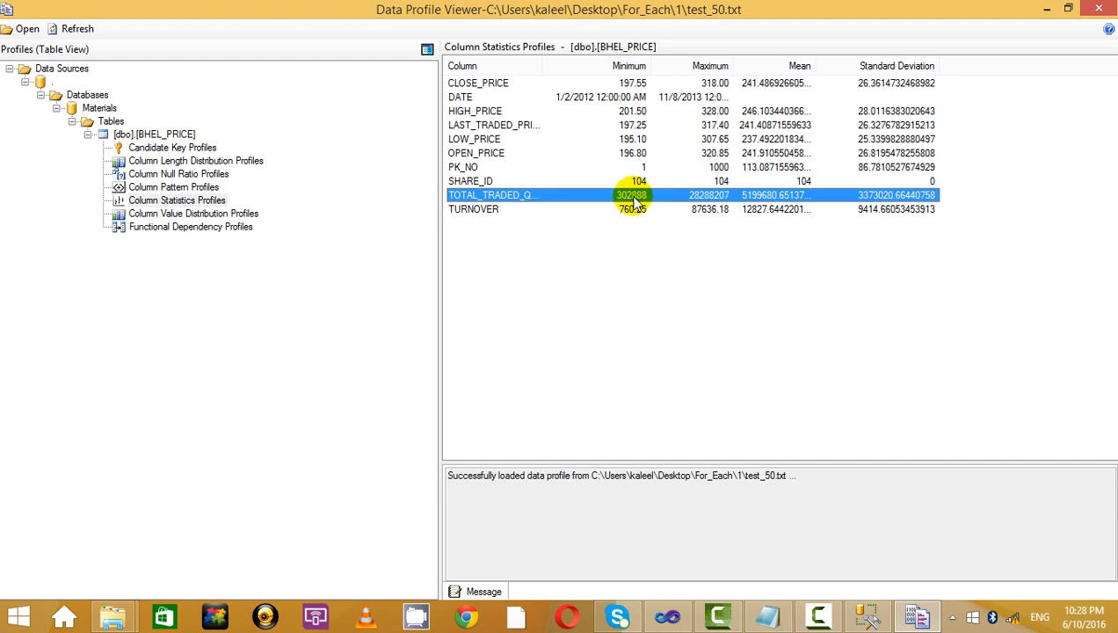
pyautogui.click(623, 209)
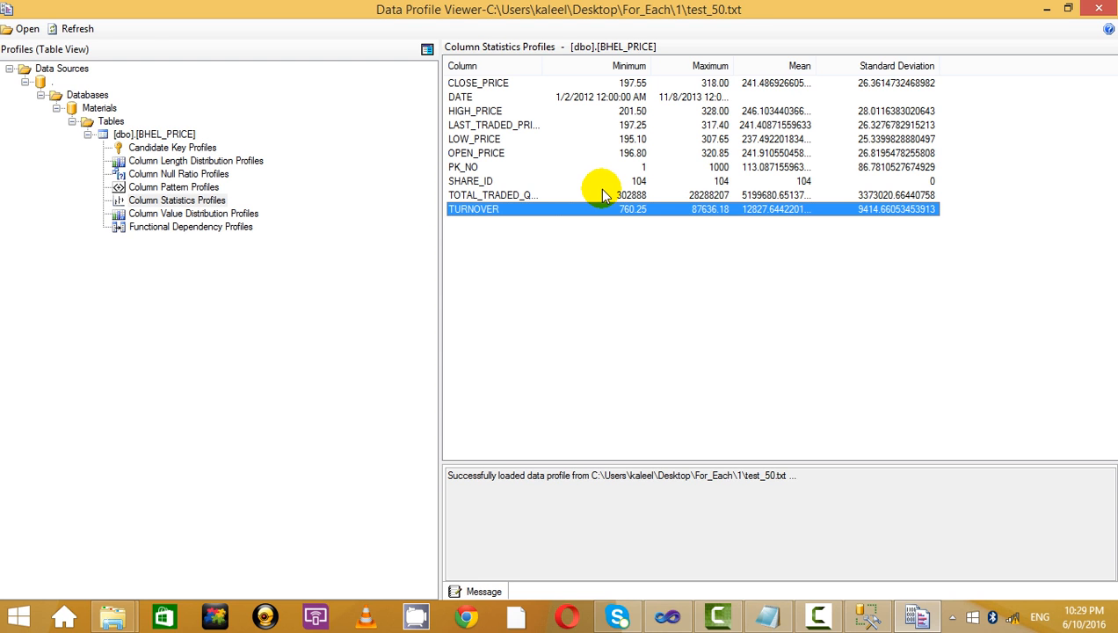
pyautogui.hotkey('alt', 'Tab')
pyautogui.hotkey('alt', 'Tab')
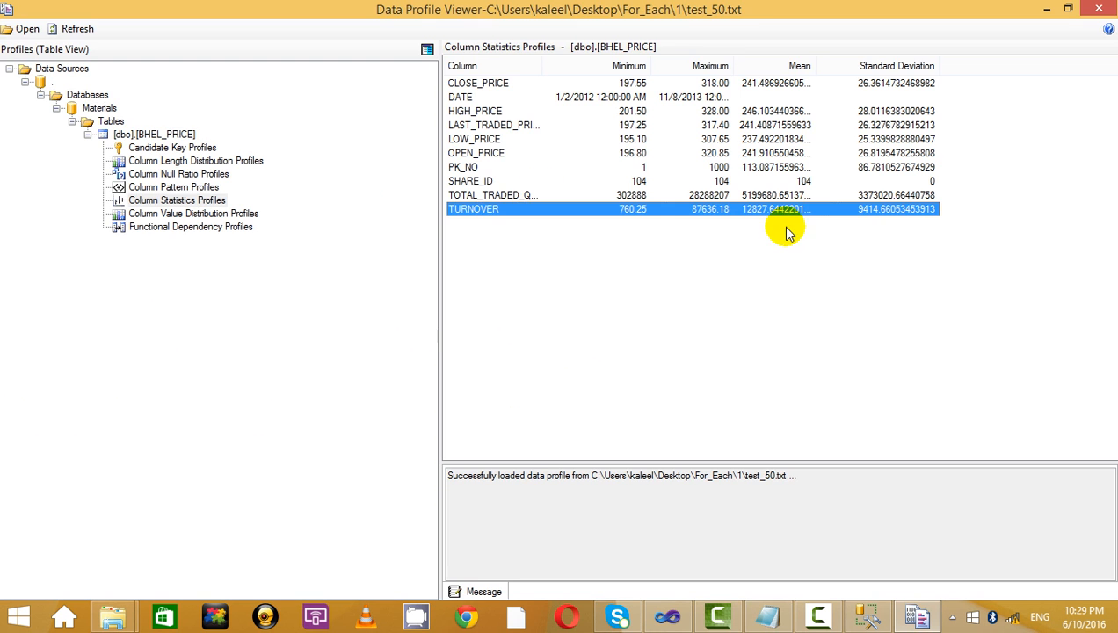
pyautogui.click(723, 287)
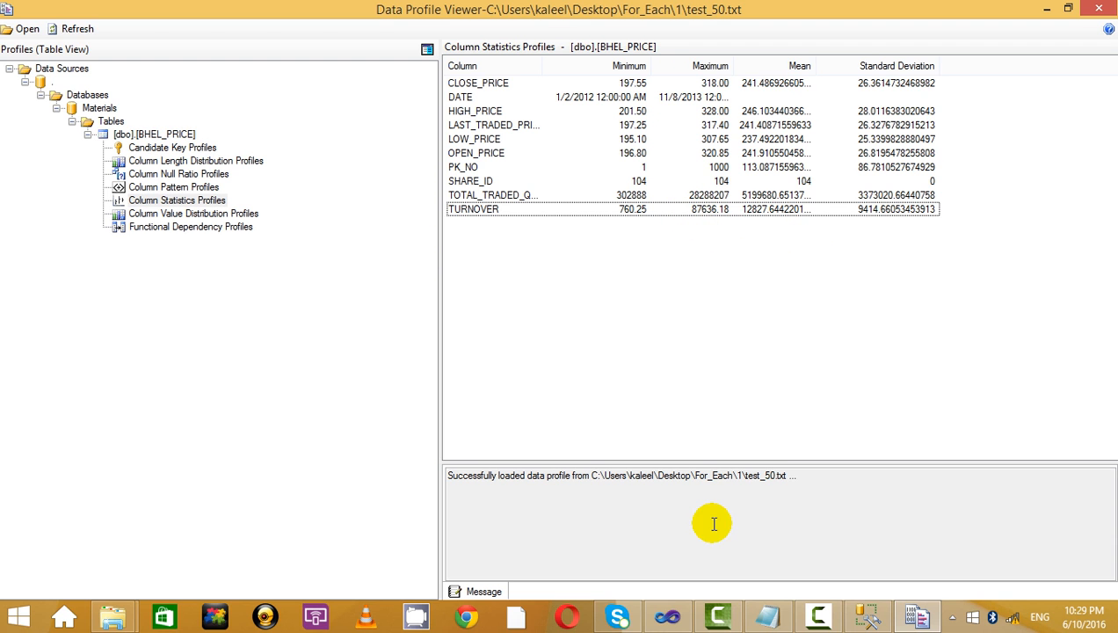
# Close Data Profile Viewer, minimize Notepad and switch to the SSIS_Basic_Task_02_June_2016 project in Visual Studio.
pyautogui.click(1097, 9)
pyautogui.click(1045, 8)
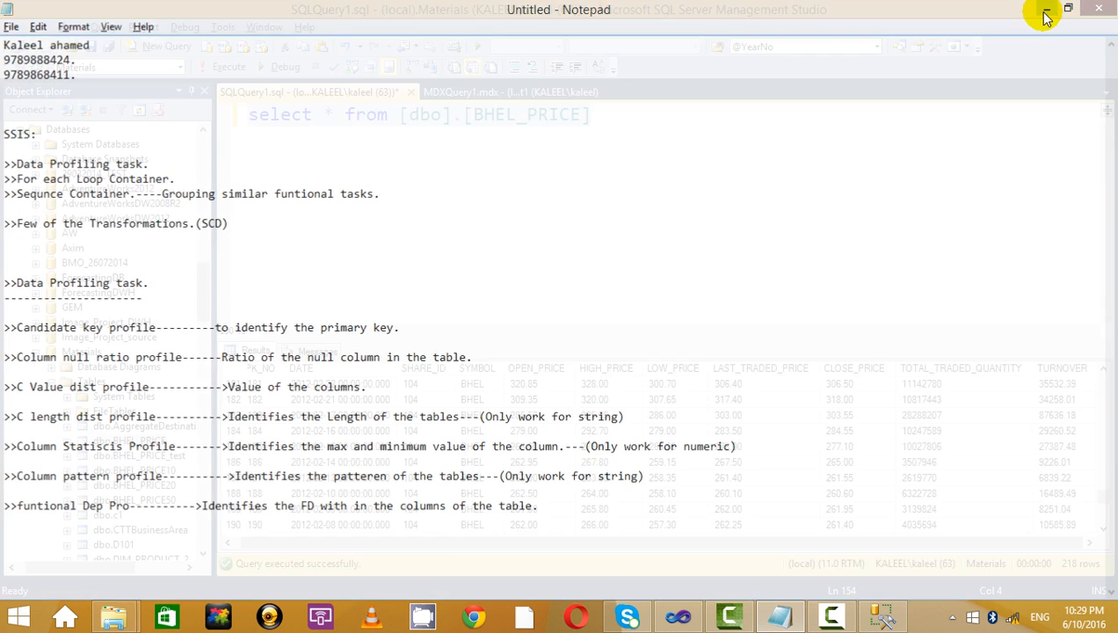
pyautogui.click(680, 620)
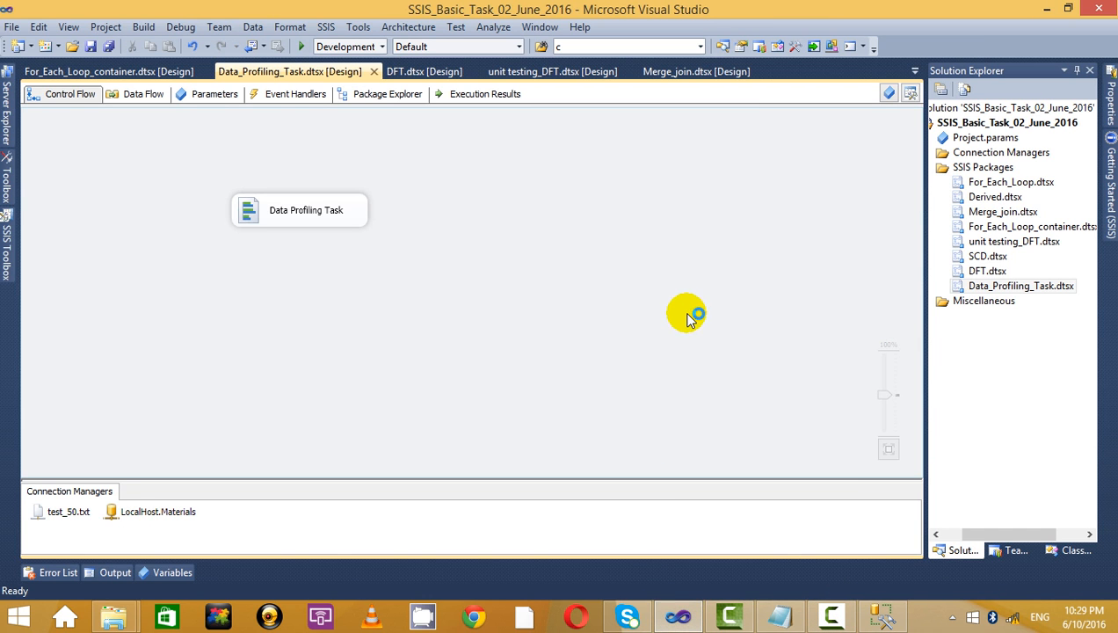
# Open the Data Profiling Task's editor and review its profile requests, general settings and the Single Table Quick Profile Form.
pyautogui.doubleClick(292, 212)
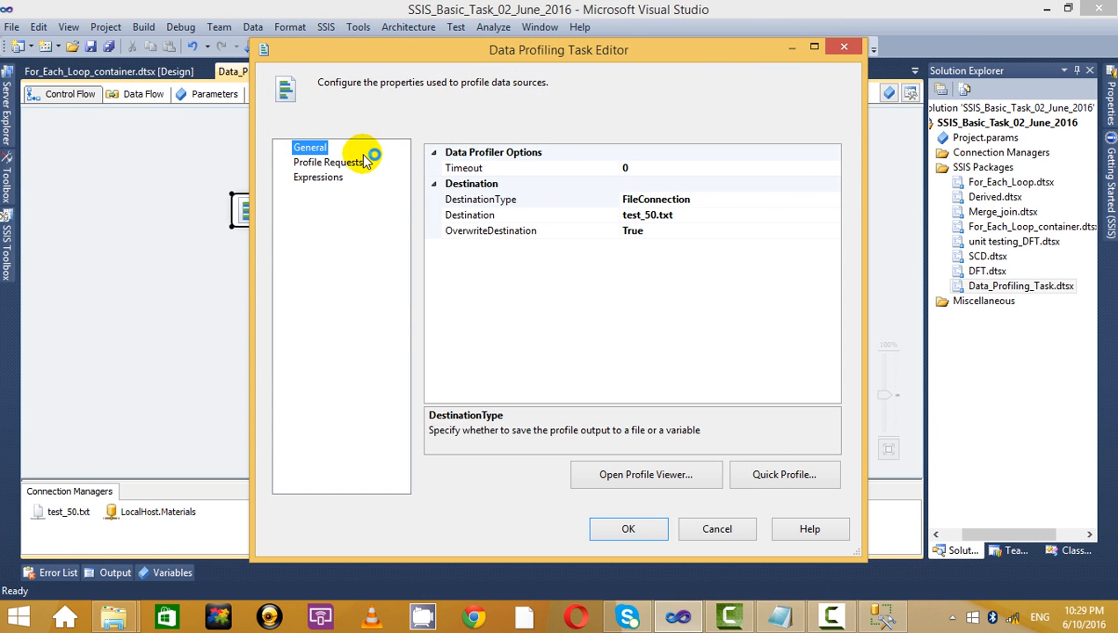
pyautogui.click(334, 162)
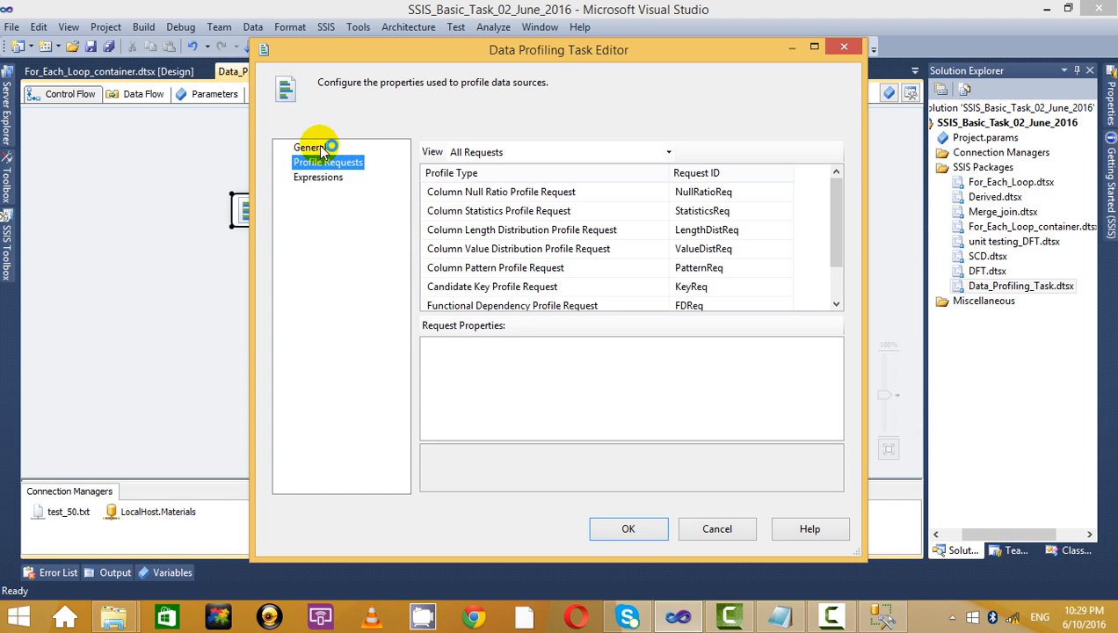
pyautogui.click(321, 148)
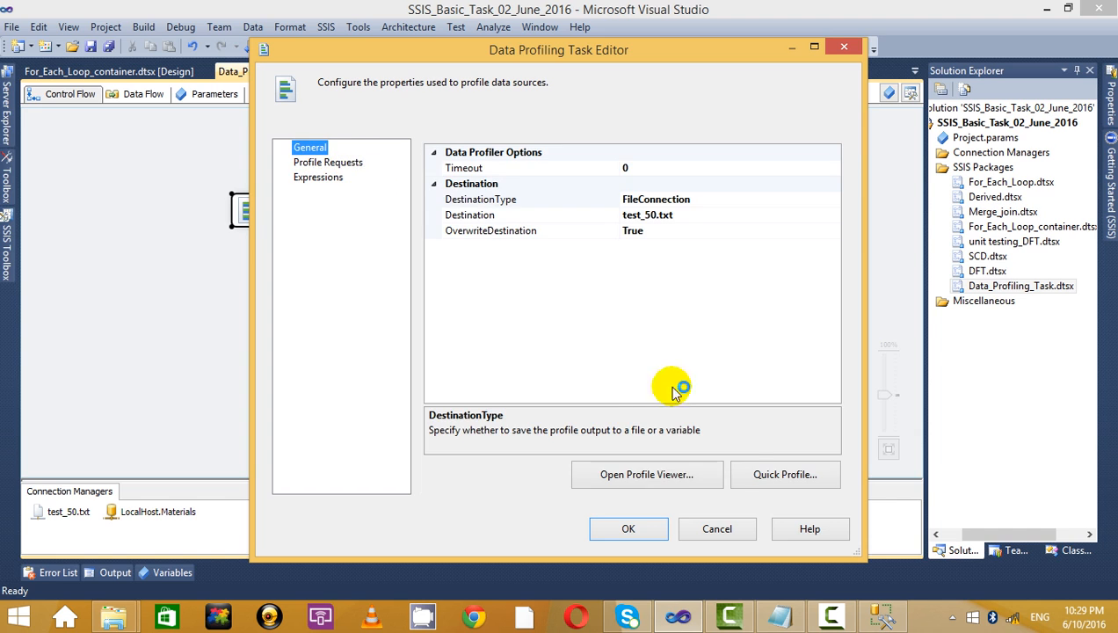
pyautogui.click(763, 477)
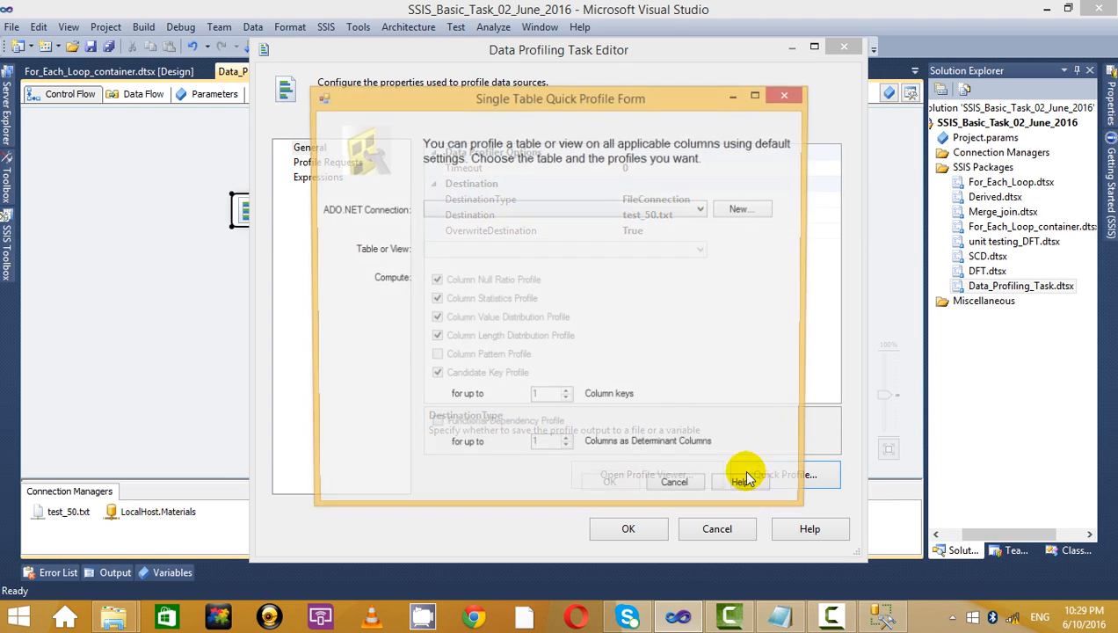
pyautogui.click(795, 91)
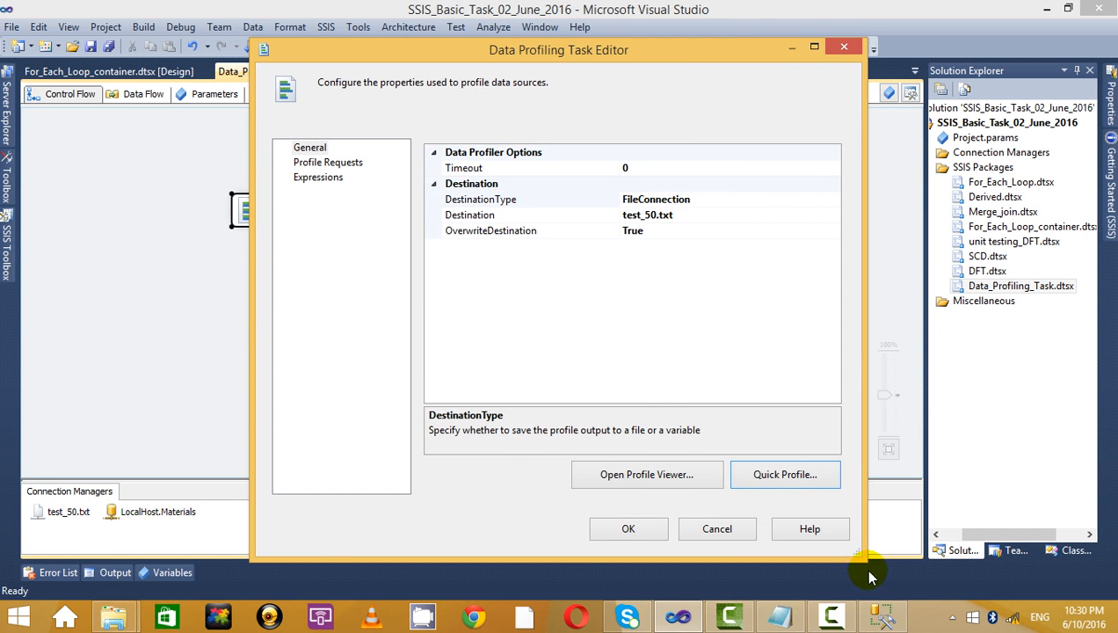
# Look at the BHEL_PRICE query in SQL Server Management Studio, minimize it, and close the Data Profiling Task Editor without changes.
pyautogui.click(878, 615)
pyautogui.click(448, 250)
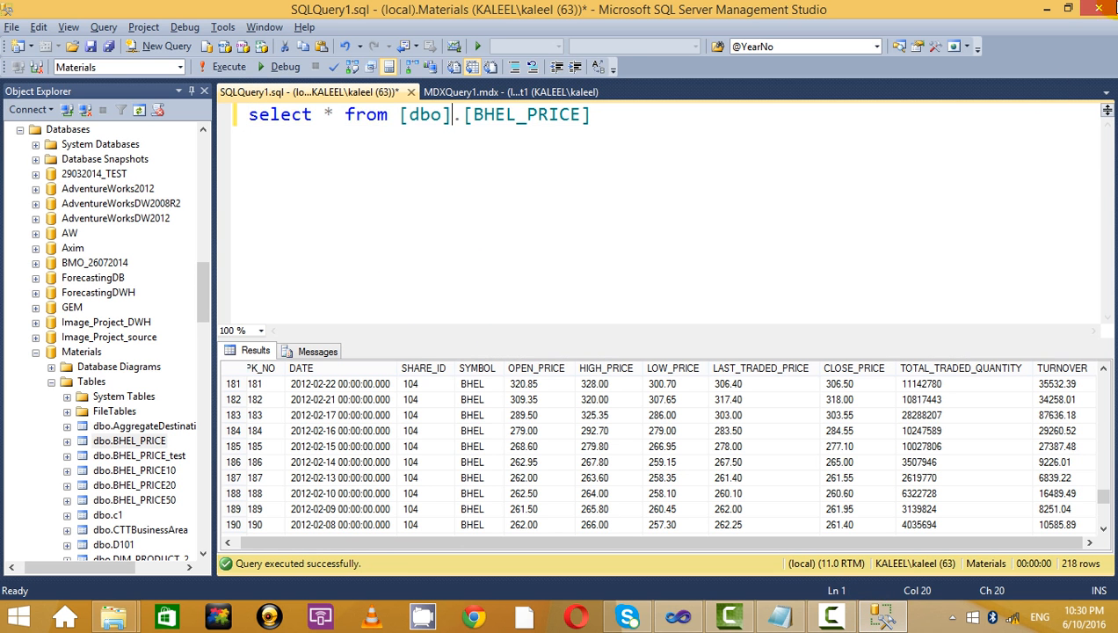
pyautogui.click(1044, 9)
pyautogui.click(843, 47)
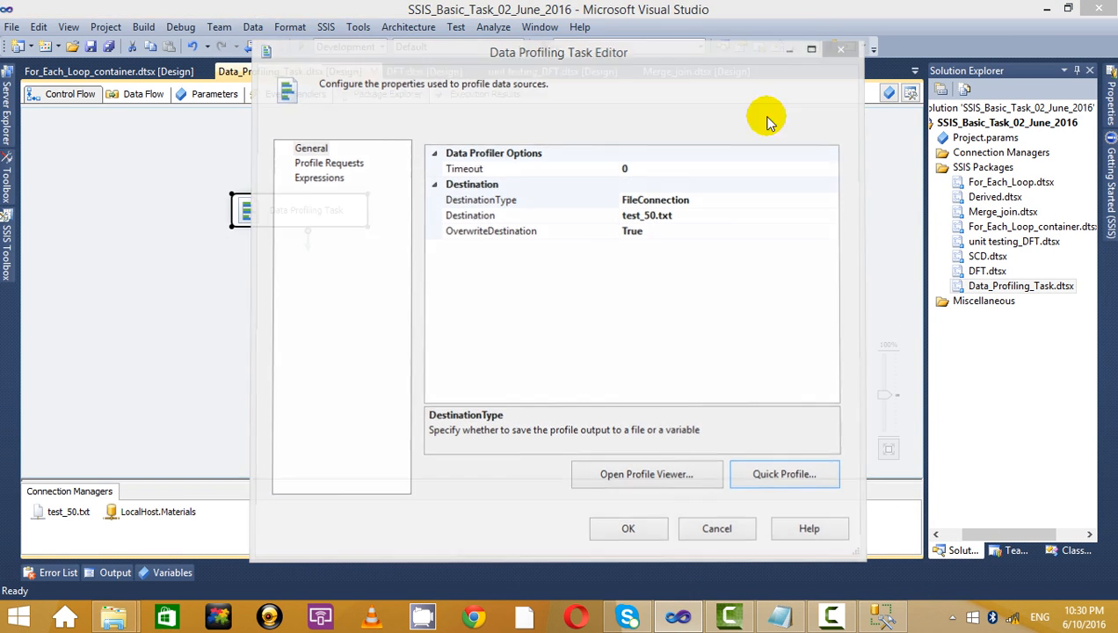
pyautogui.click(422, 355)
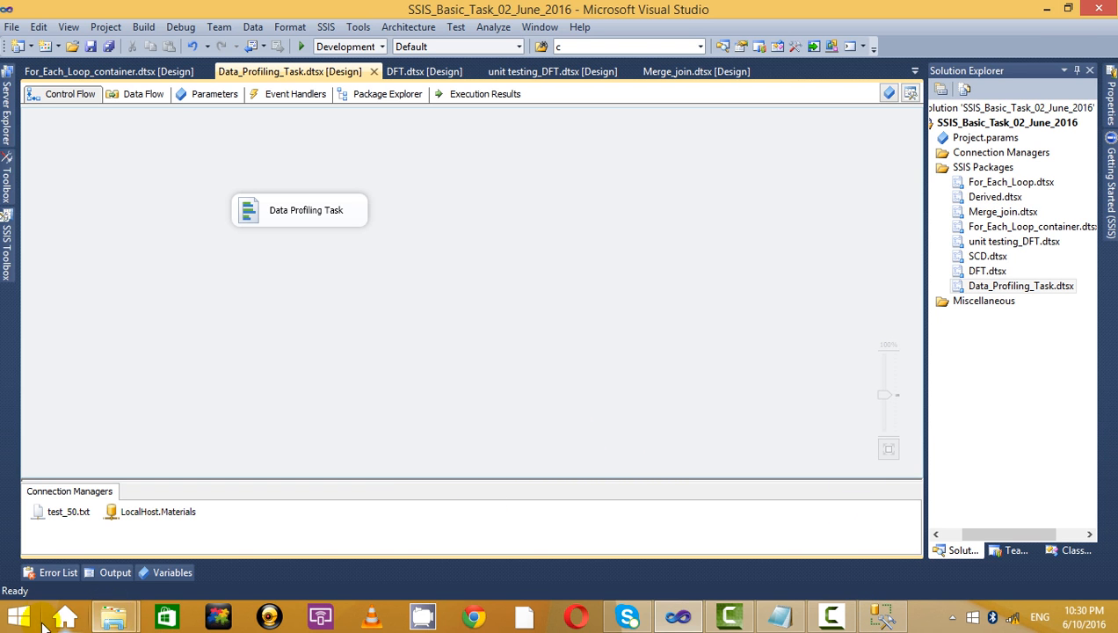
# Search for Data Profile Viewer from the Start screen, launch it and maximize its window.
pyautogui.click(19, 615)
pyautogui.click(1058, 66)
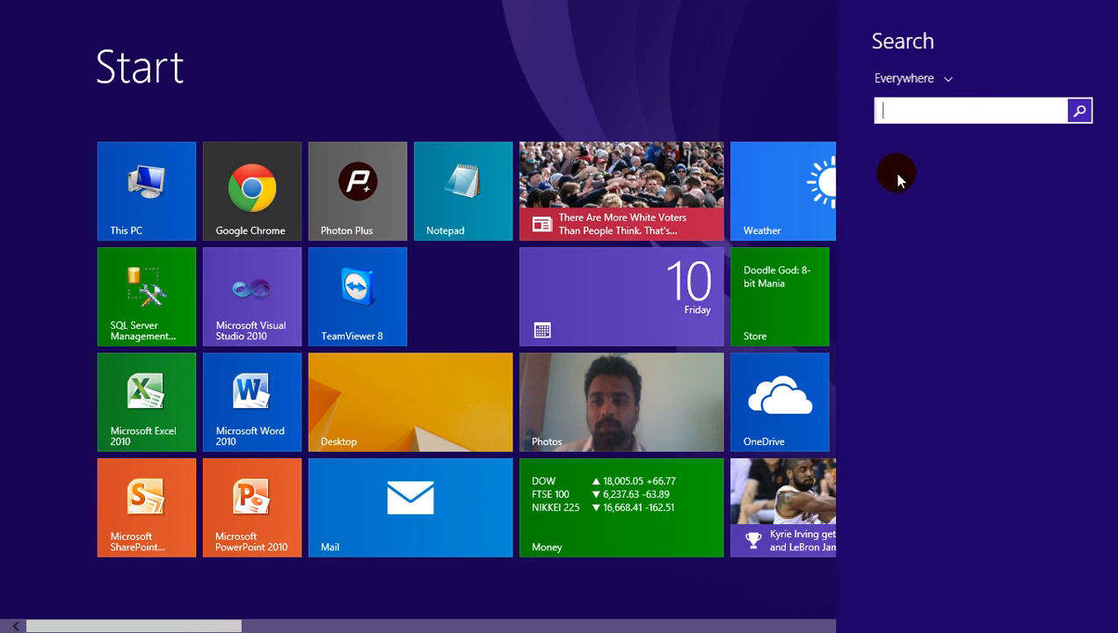
pyautogui.write('data Profile Viewer')
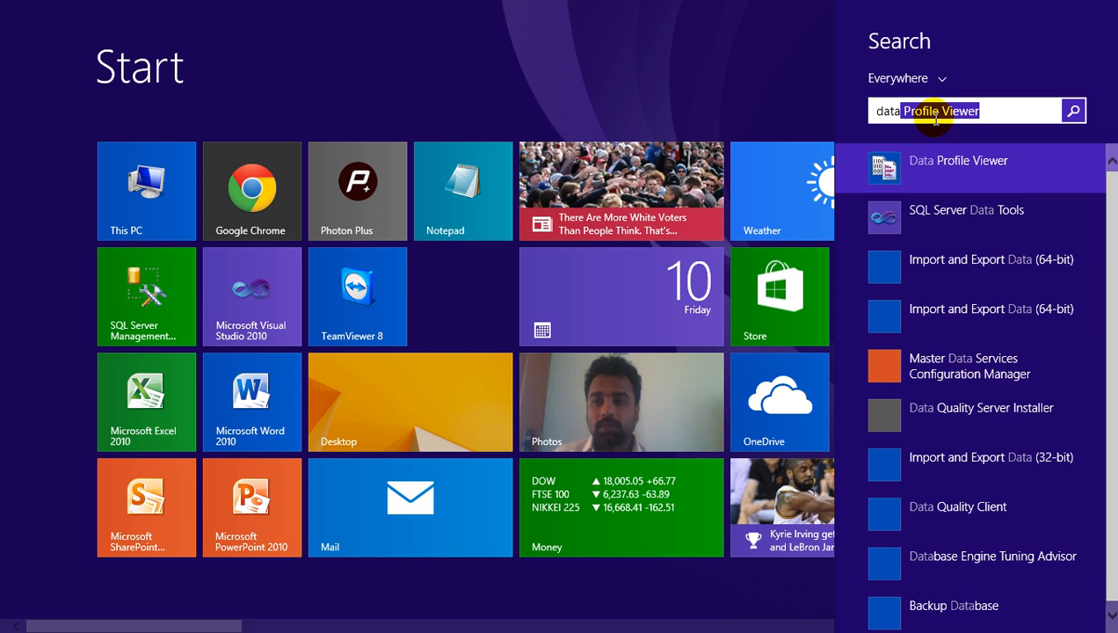
pyautogui.press('Return')
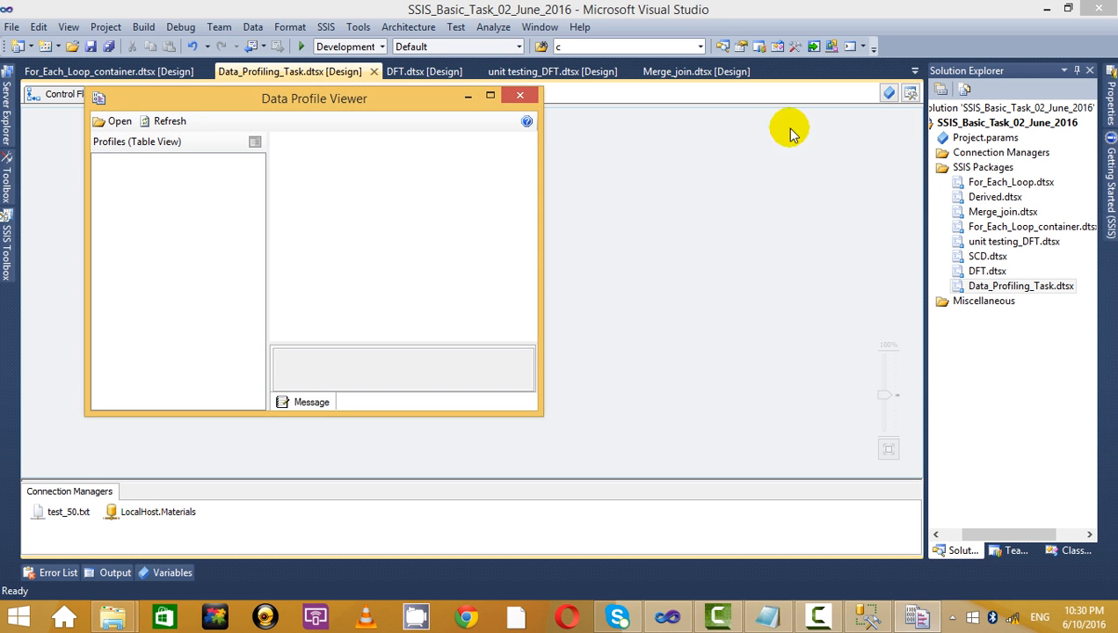
pyautogui.click(489, 97)
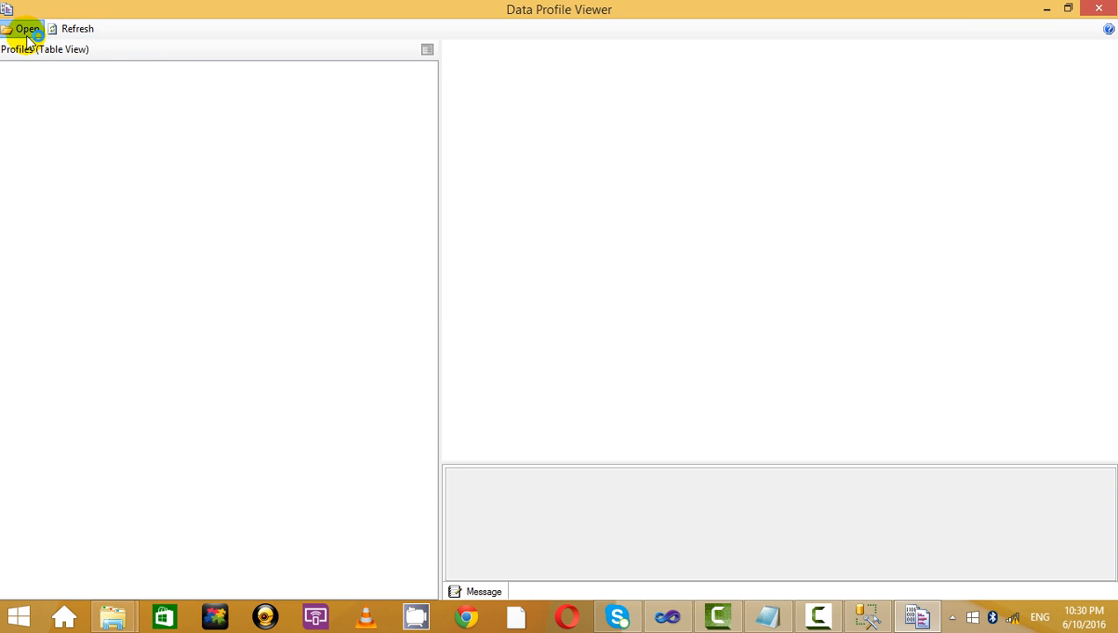
# Load test_50.txt from the For_Each\1 folder on the desktop, with the file filter set to all files.
pyautogui.click(22, 30)
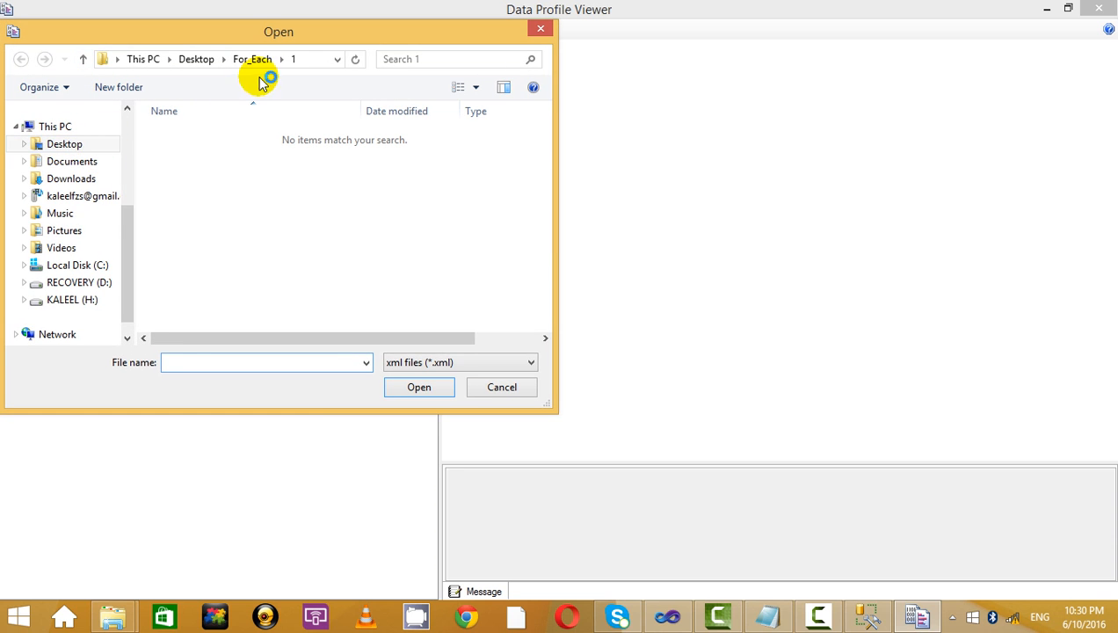
pyautogui.click(492, 362)
pyautogui.click(426, 387)
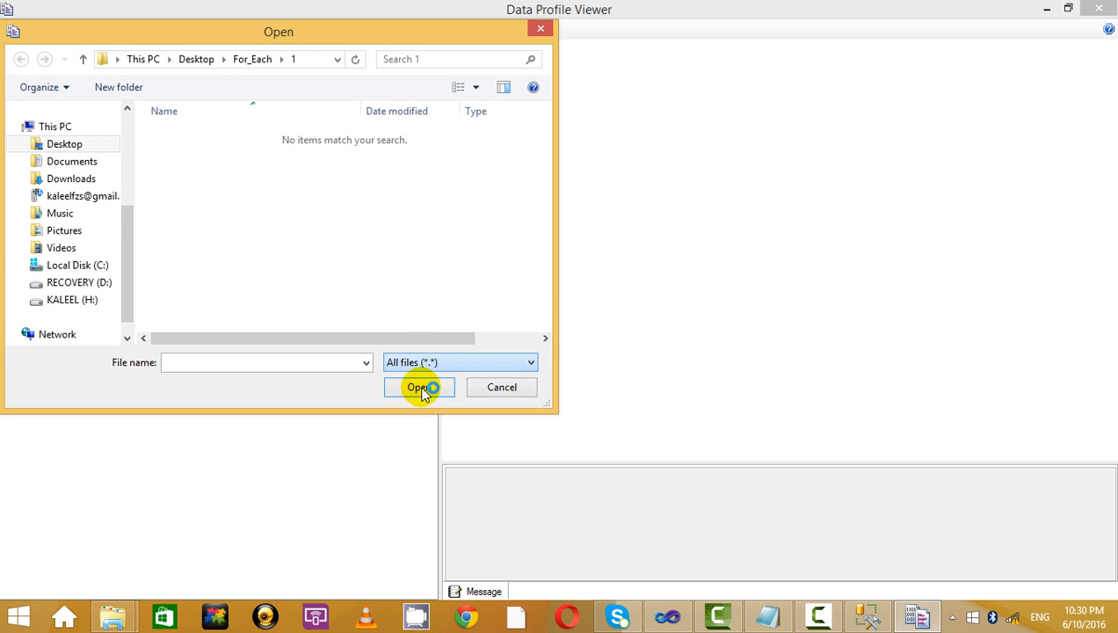
pyautogui.click(197, 170)
pyautogui.click(419, 387)
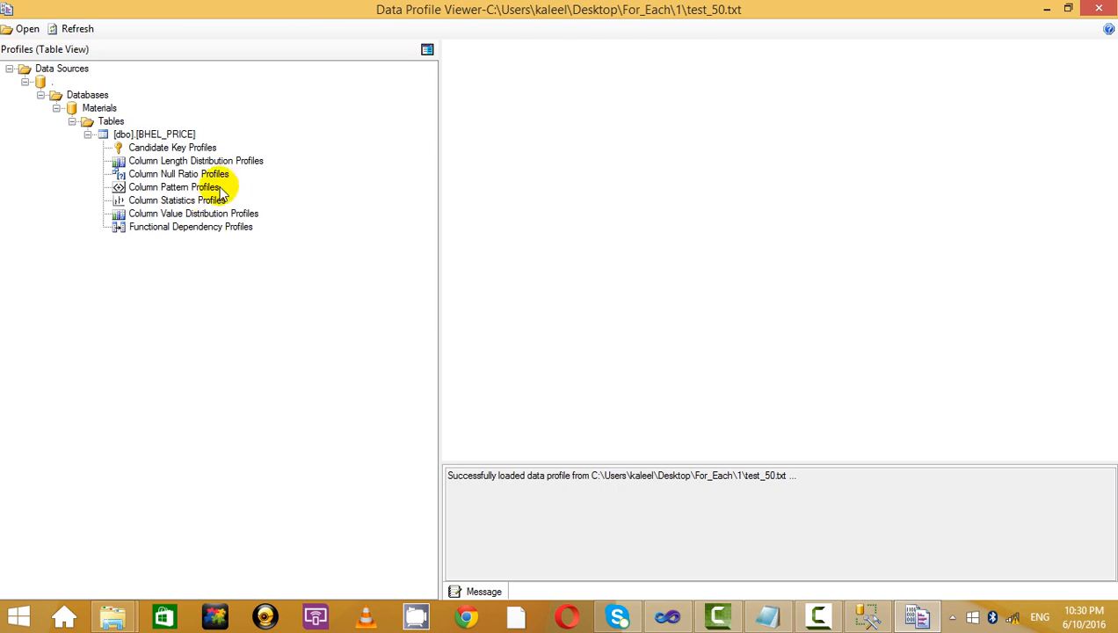
# Review the BHEL_PRICE column statistics, including the LAST_TRADED_PRICE row, and check them against the profile notes in Notepad.
pyautogui.click(189, 226)
pyautogui.click(200, 215)
pyautogui.click(193, 200)
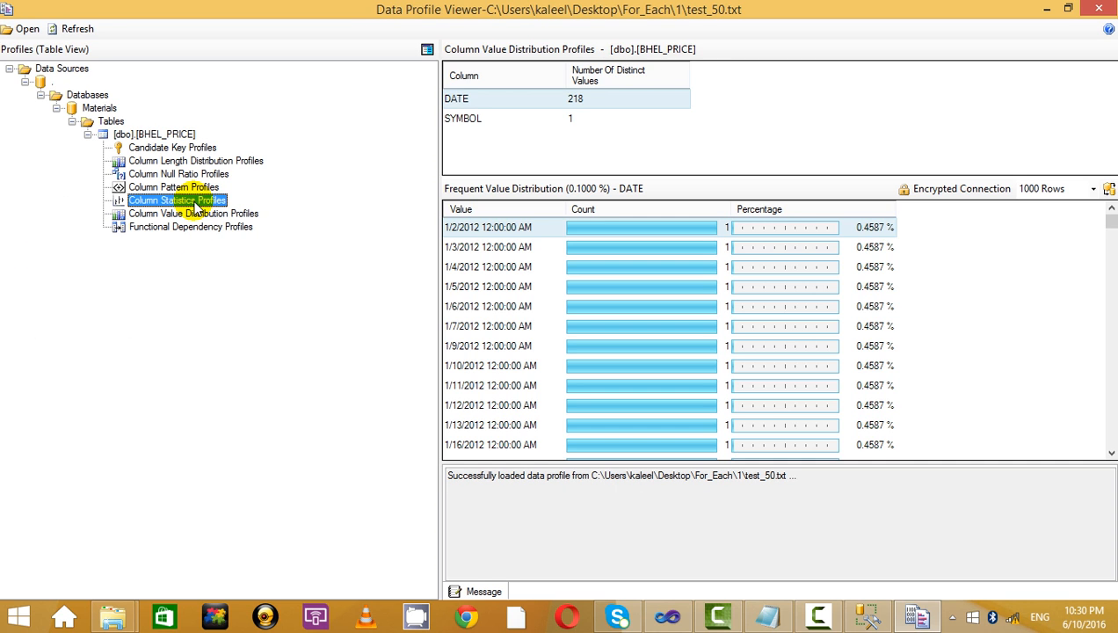
pyautogui.click(615, 127)
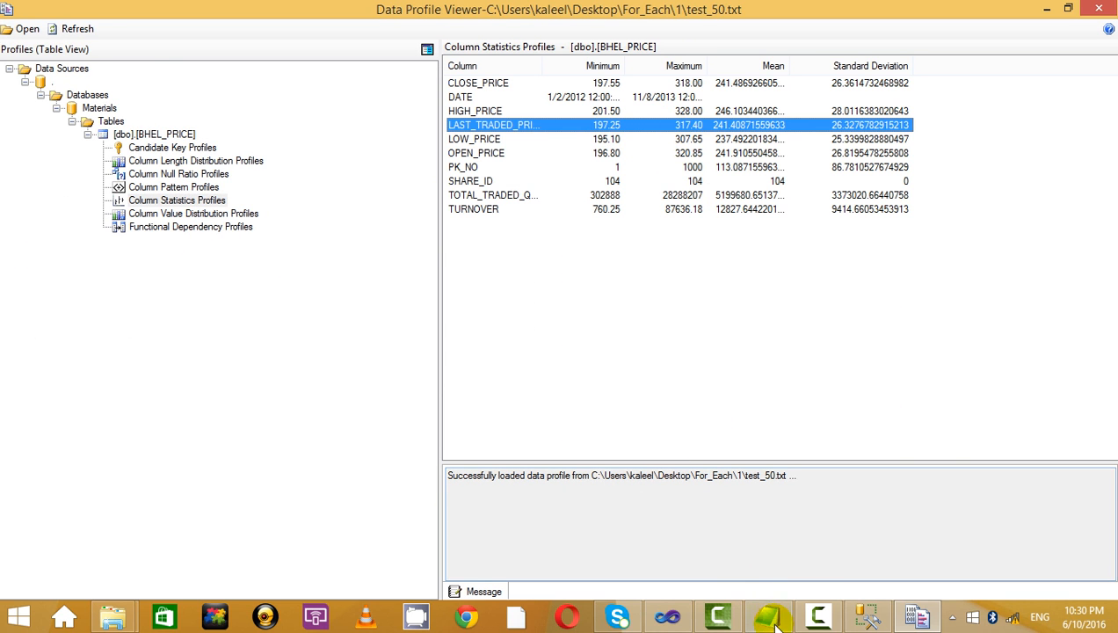
pyautogui.click(767, 615)
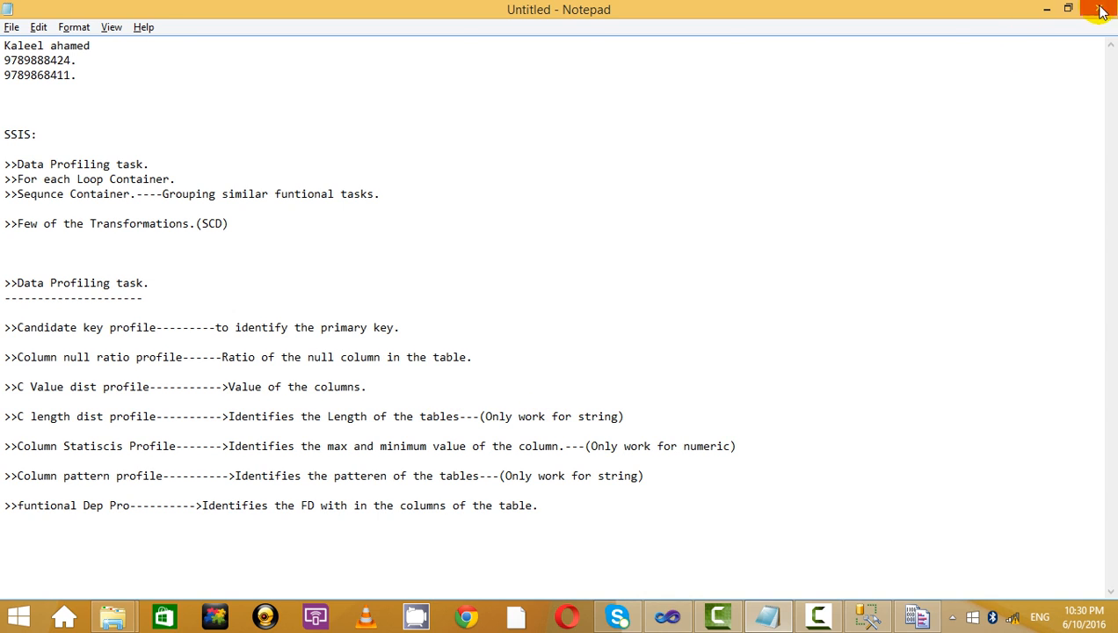
pyautogui.click(1047, 10)
pyautogui.click(174, 214)
pyautogui.click(176, 201)
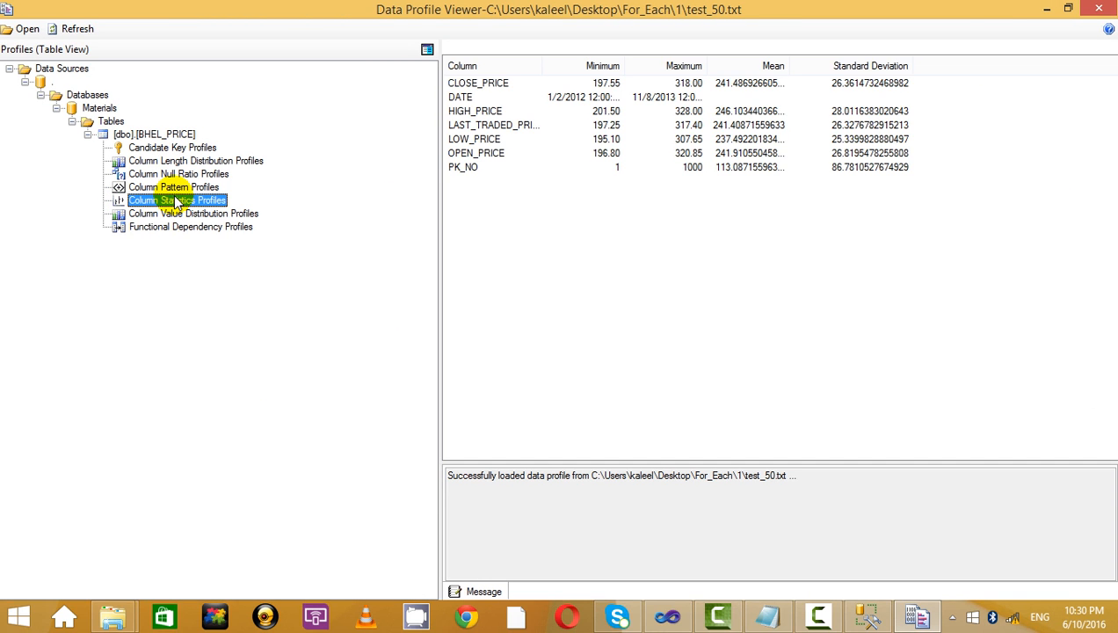
# Open the Column Value Distribution Profiles and compare the value distributions of the DATE and SYMBOL columns.
pyautogui.click(168, 214)
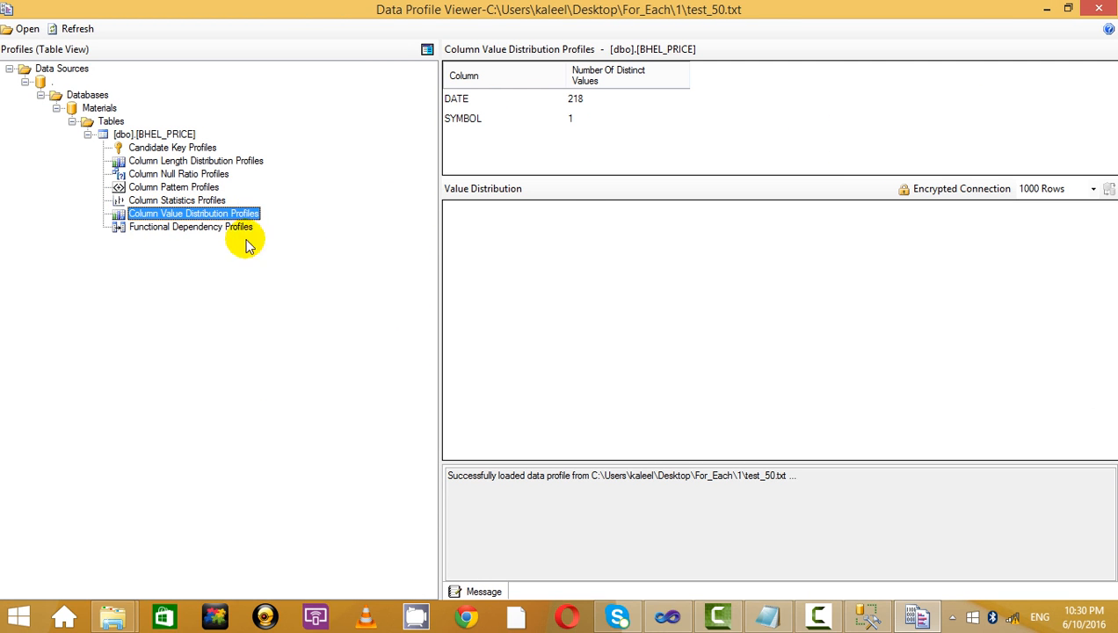
pyautogui.click(492, 99)
pyautogui.click(559, 119)
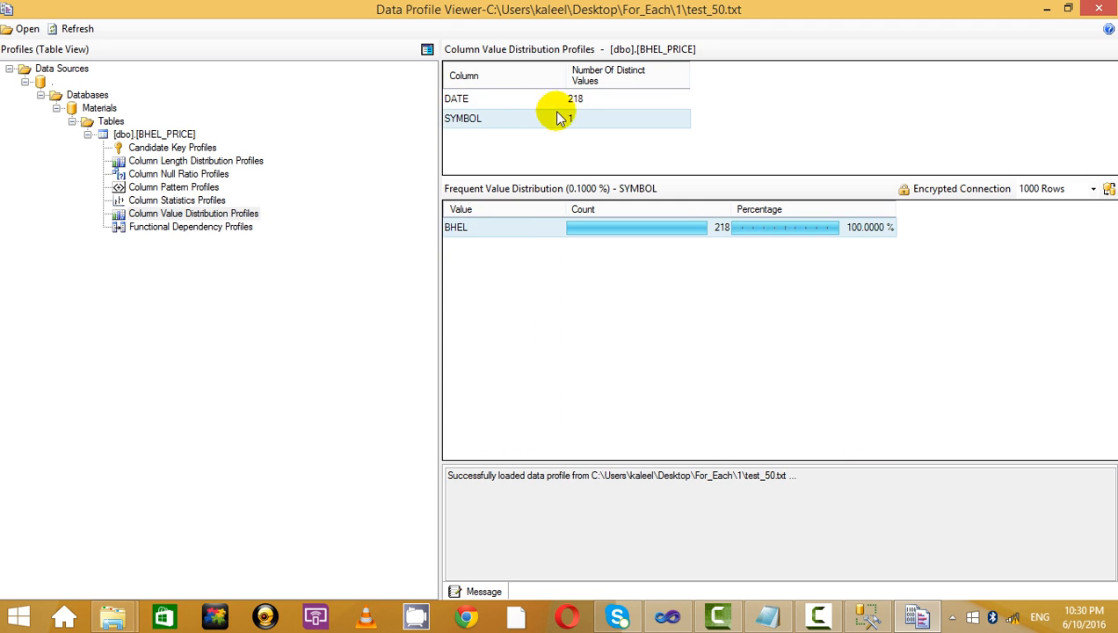
pyautogui.click(559, 104)
pyautogui.click(560, 118)
pyautogui.click(560, 102)
pyautogui.click(562, 117)
pyautogui.click(565, 105)
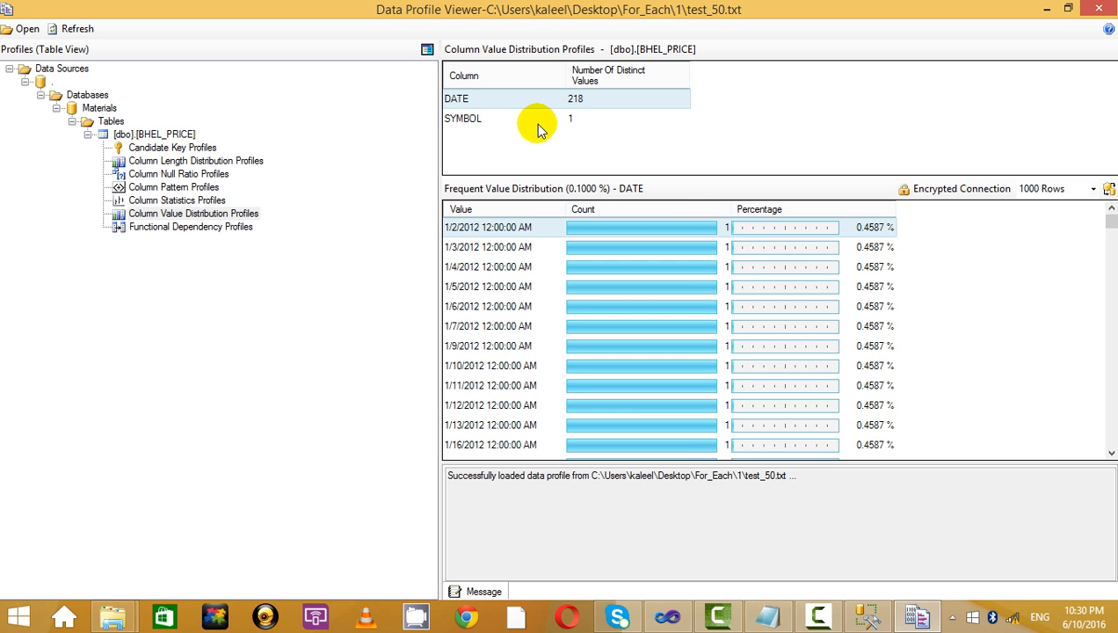
# Examine the frequency of individual dates in the DATE distribution and compare it with the SYMBOL distribution.
pyautogui.click(766, 247)
pyautogui.click(770, 268)
pyautogui.click(765, 328)
pyautogui.click(771, 348)
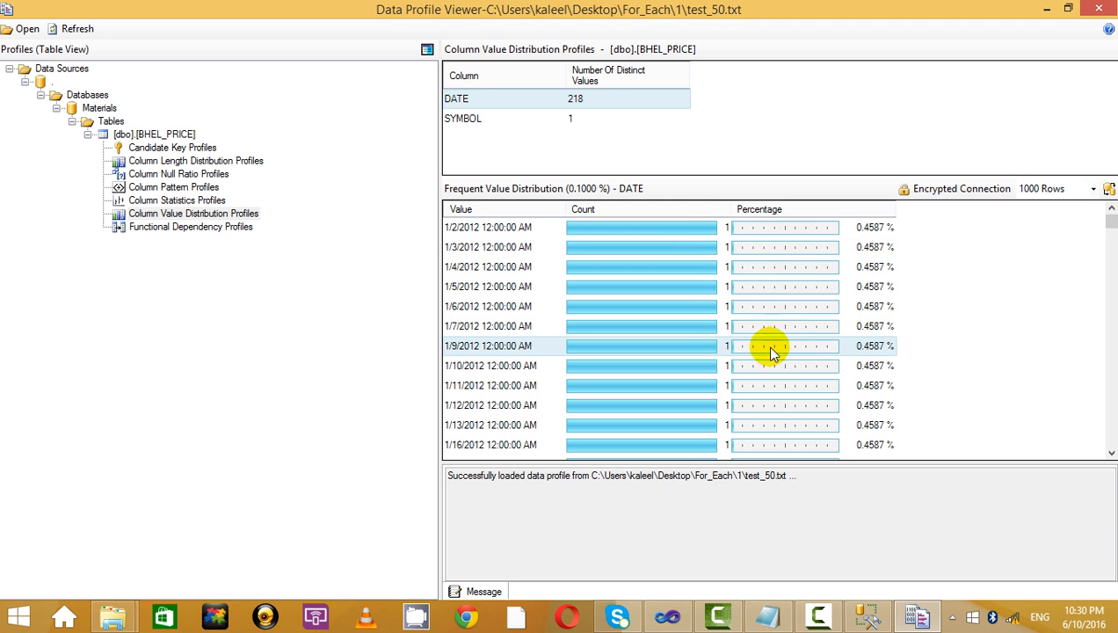
pyautogui.click(544, 120)
pyautogui.click(536, 104)
pyautogui.click(531, 117)
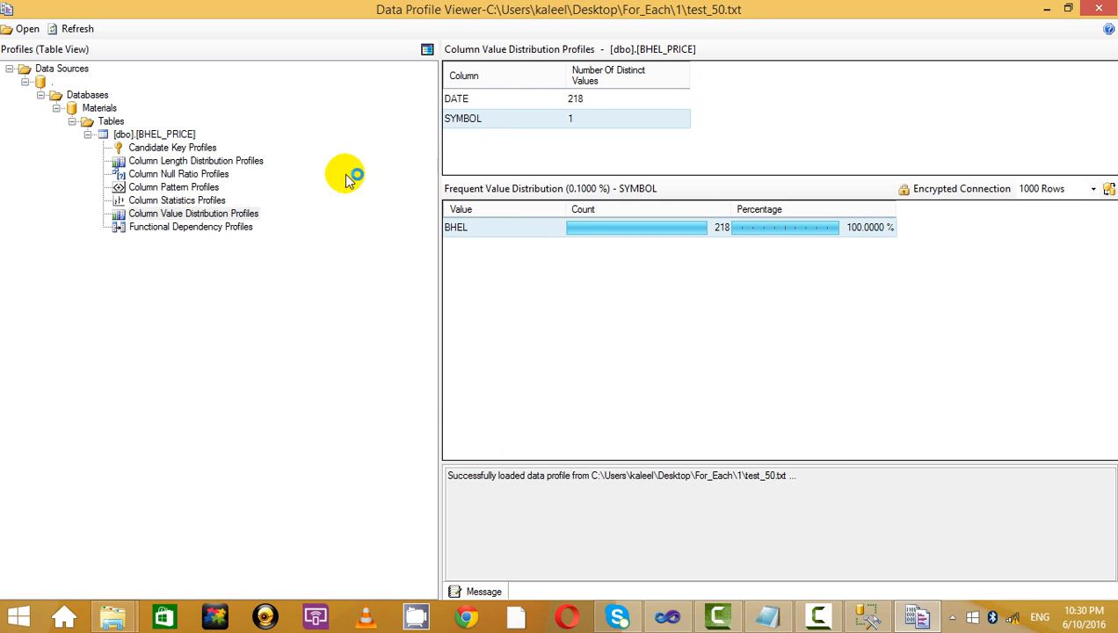
# View the DATE-to-SYMBOL functional dependency, then switch to SQL Server Management Studio and rerun the BHEL_PRICE query.
pyautogui.click(173, 226)
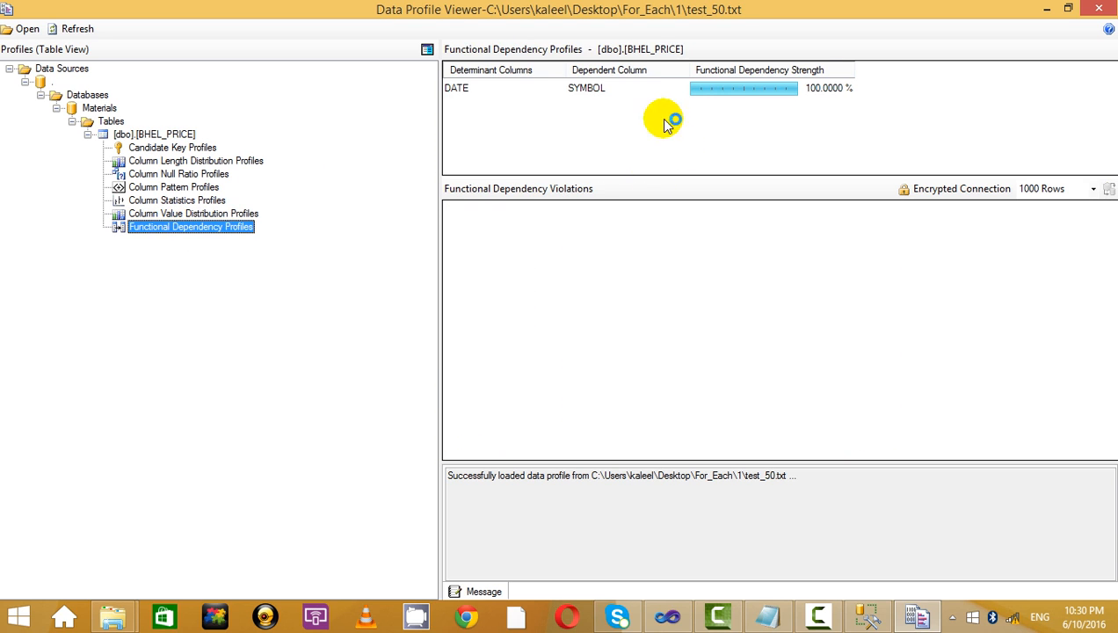
pyautogui.click(595, 87)
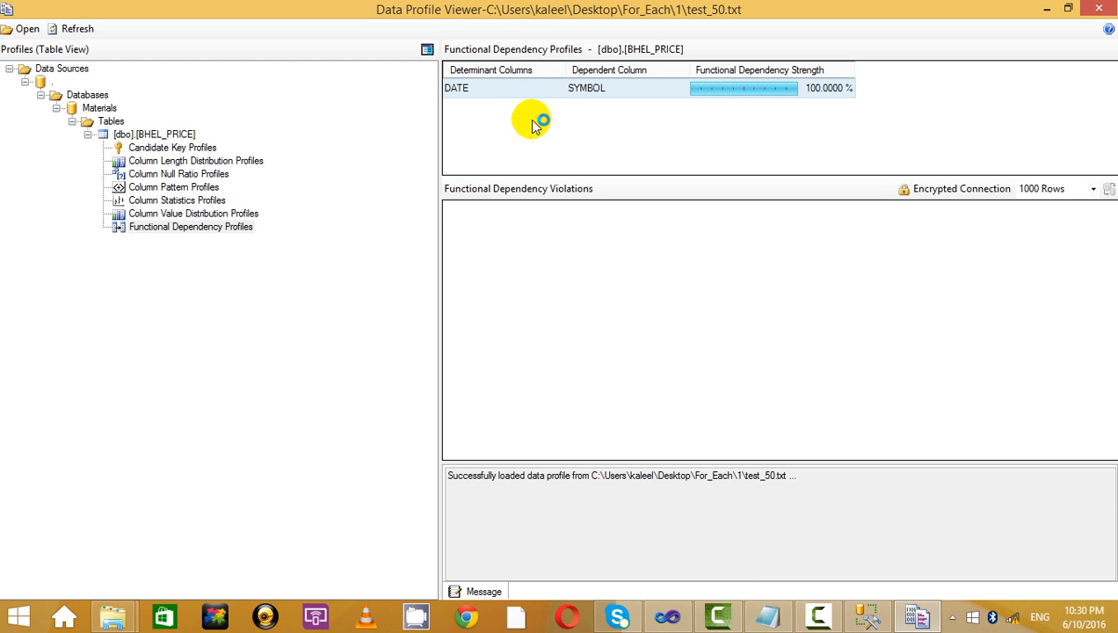
pyautogui.click(835, 613)
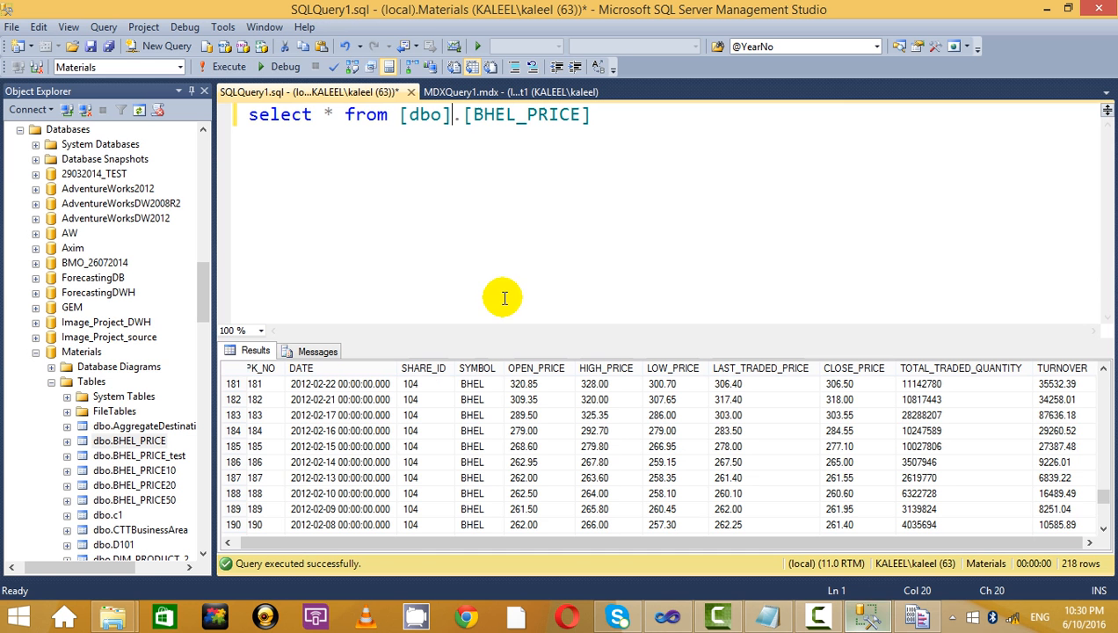
pyautogui.hotkey('shift', 'Home')
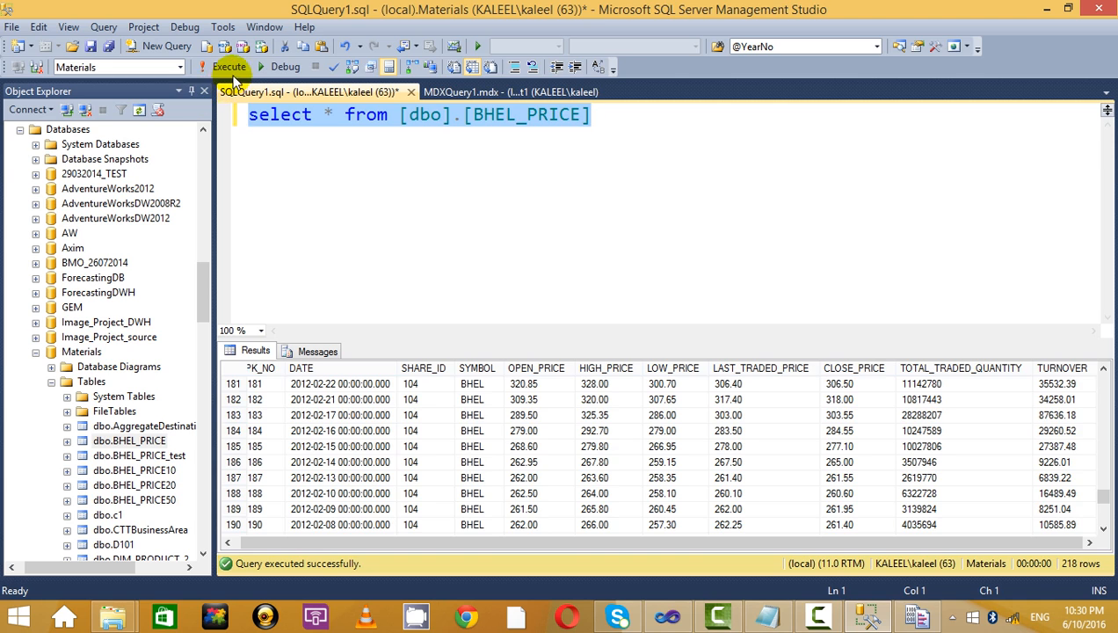
pyautogui.click(221, 67)
# Compare the DATE and SYMBOL values row by row in the query results, glancing back at the functional dependency profile.
pyautogui.click(431, 446)
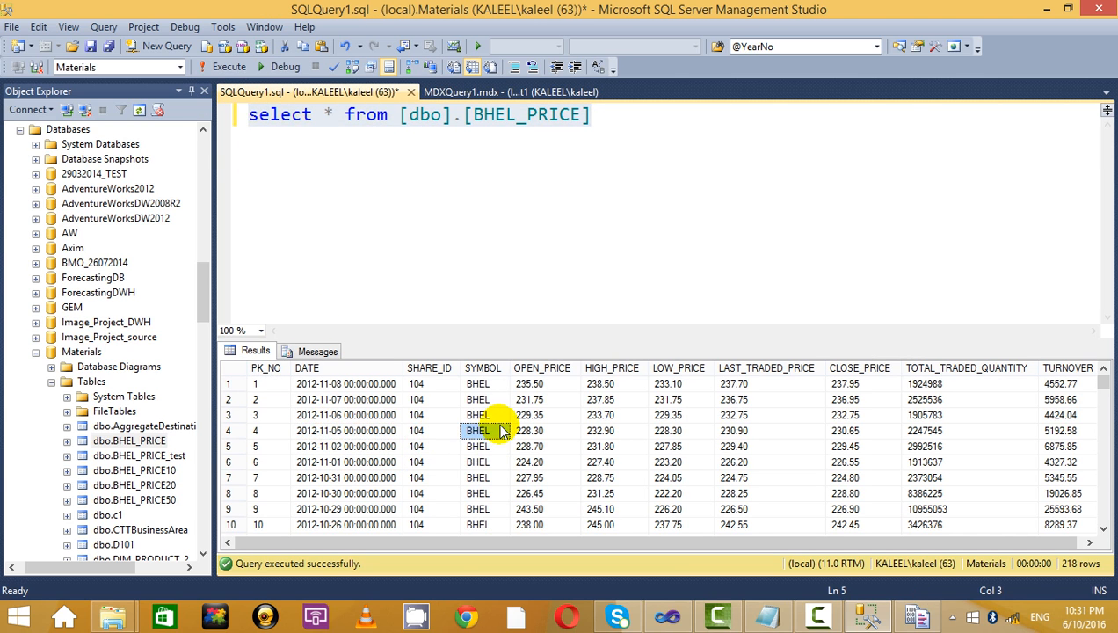
pyautogui.click(356, 448)
pyautogui.click(486, 446)
pyautogui.click(365, 449)
pyautogui.click(478, 457)
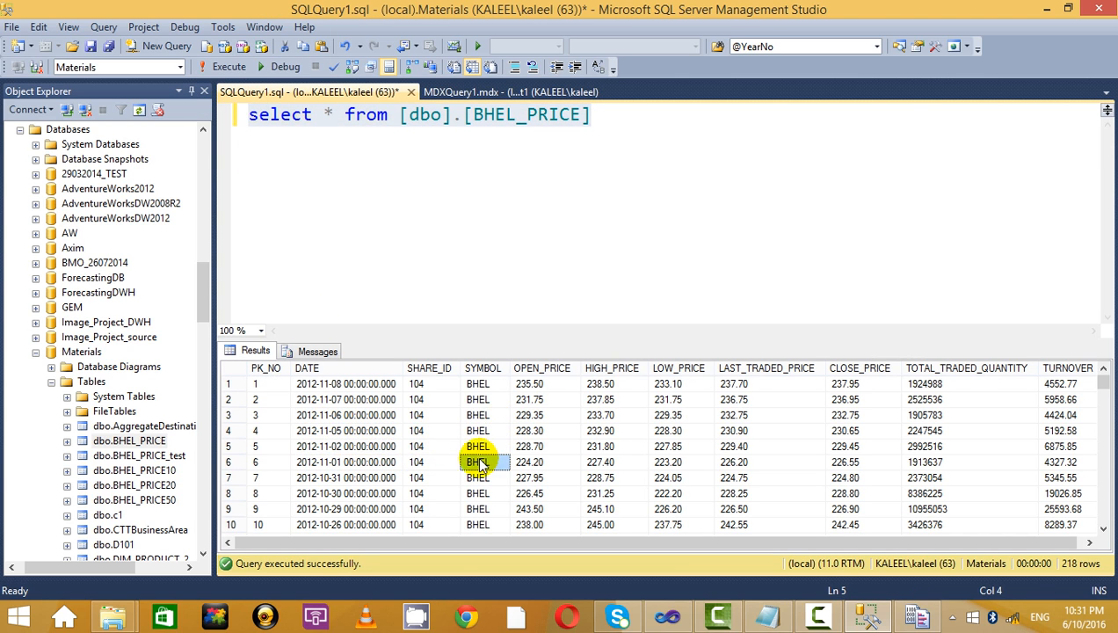
pyautogui.click(329, 457)
pyautogui.click(466, 448)
pyautogui.click(356, 447)
pyautogui.click(540, 449)
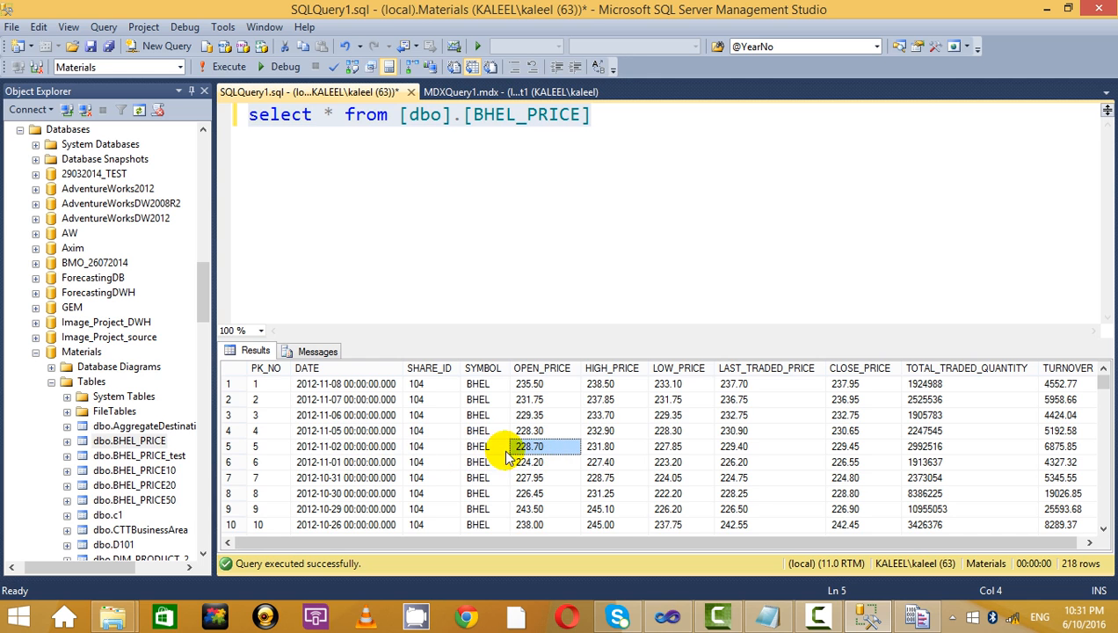
pyautogui.hotkey('alt', 'Tab')
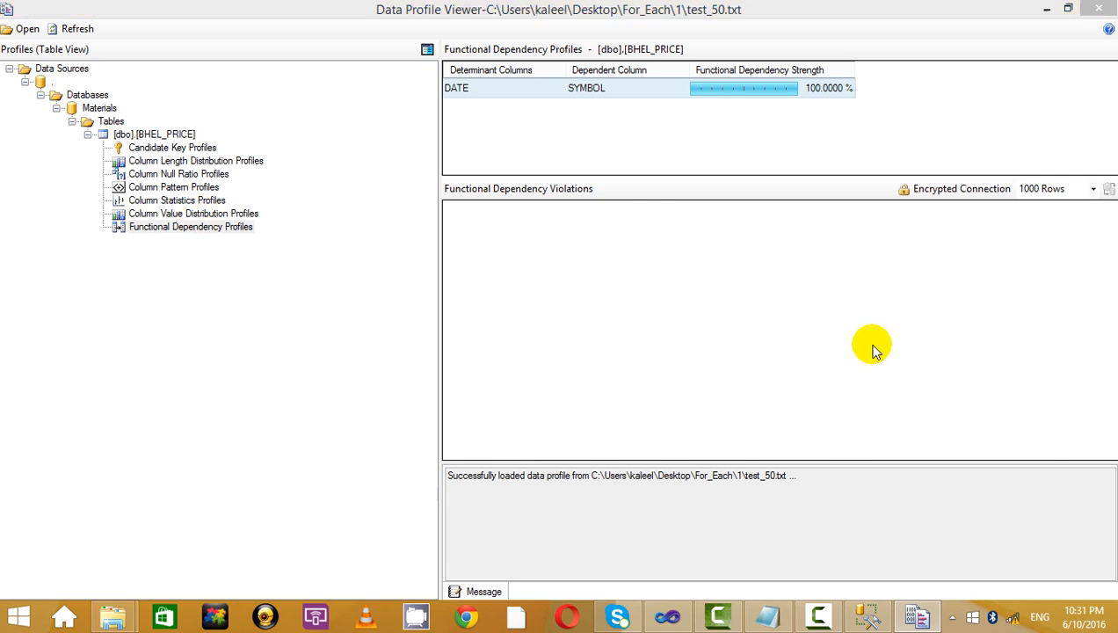
pyautogui.hotkey('alt', 'Tab')
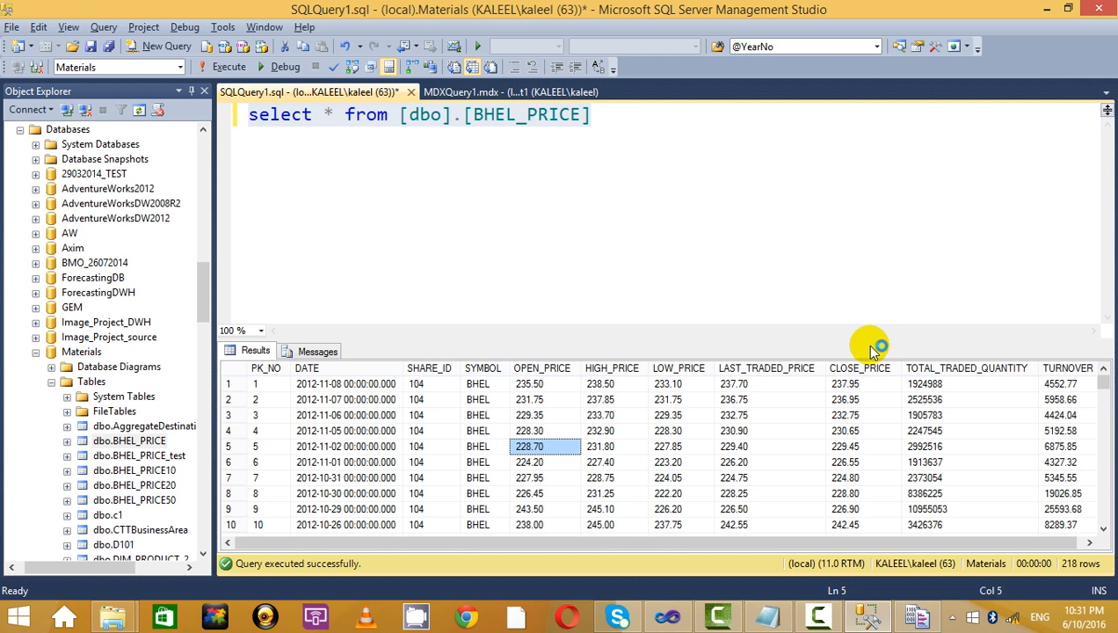
# Select and re-execute the whole BHEL_PRICE query, and browse through the returned rows.
pyautogui.moveTo(815, 145); pyautogui.dragTo(254, 112)
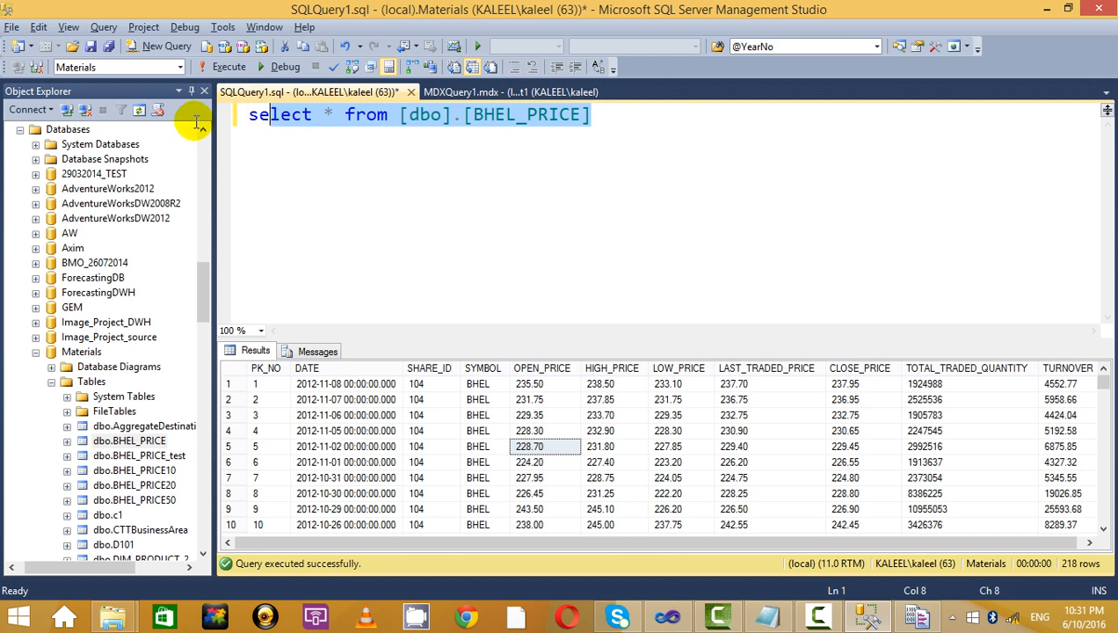
pyautogui.click(228, 68)
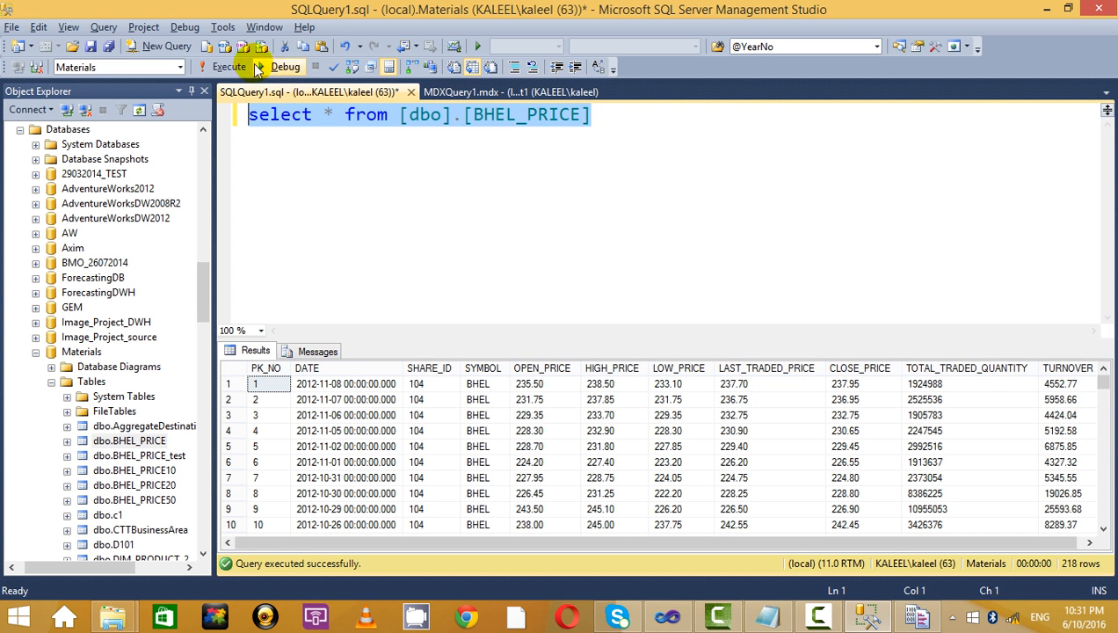
pyautogui.click(223, 67)
pyautogui.click(385, 430)
pyautogui.scroll(-5, 387, 422)
pyautogui.scroll(5, 387, 422)
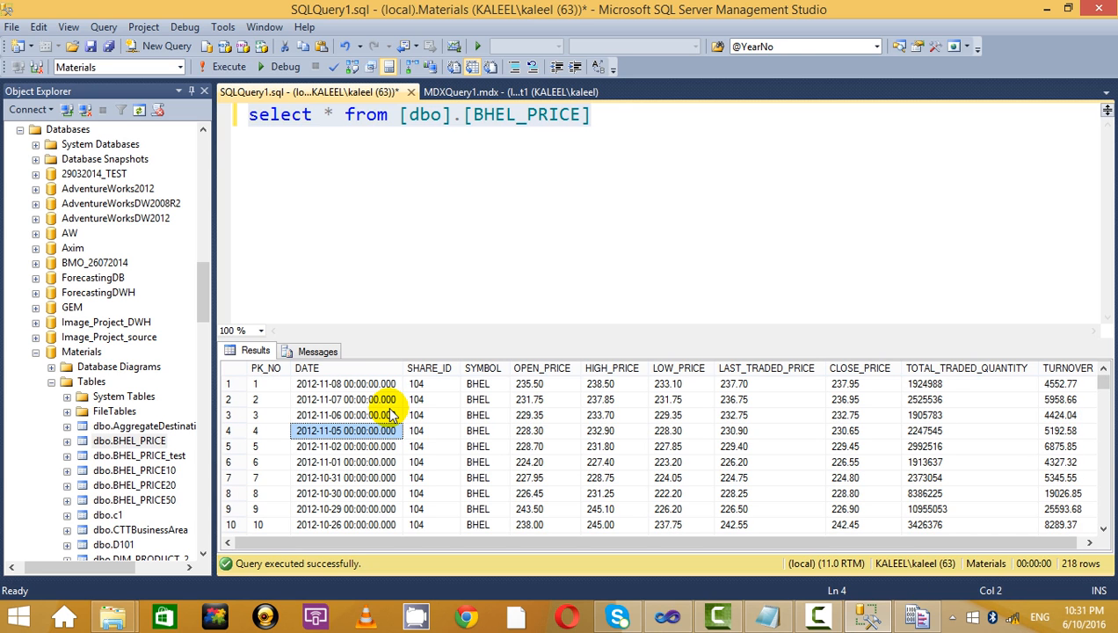
# Examine individual DATE values in the first rows of the BHEL_PRICE query results.
pyautogui.click(387, 401)
pyautogui.click(387, 385)
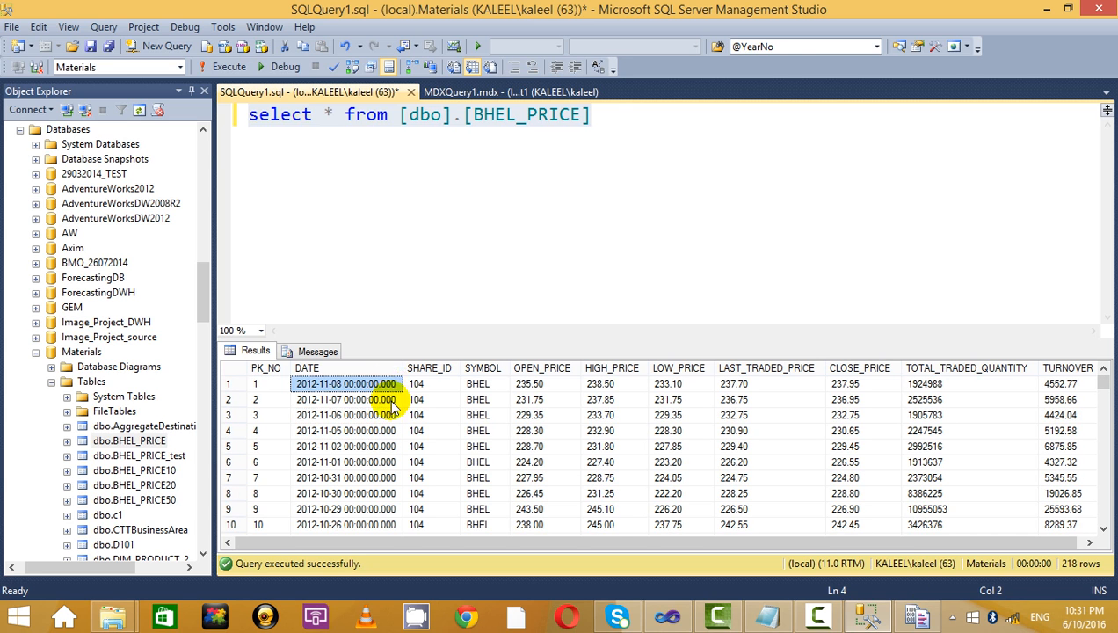
pyautogui.click(387, 415)
pyautogui.click(375, 463)
pyautogui.click(371, 399)
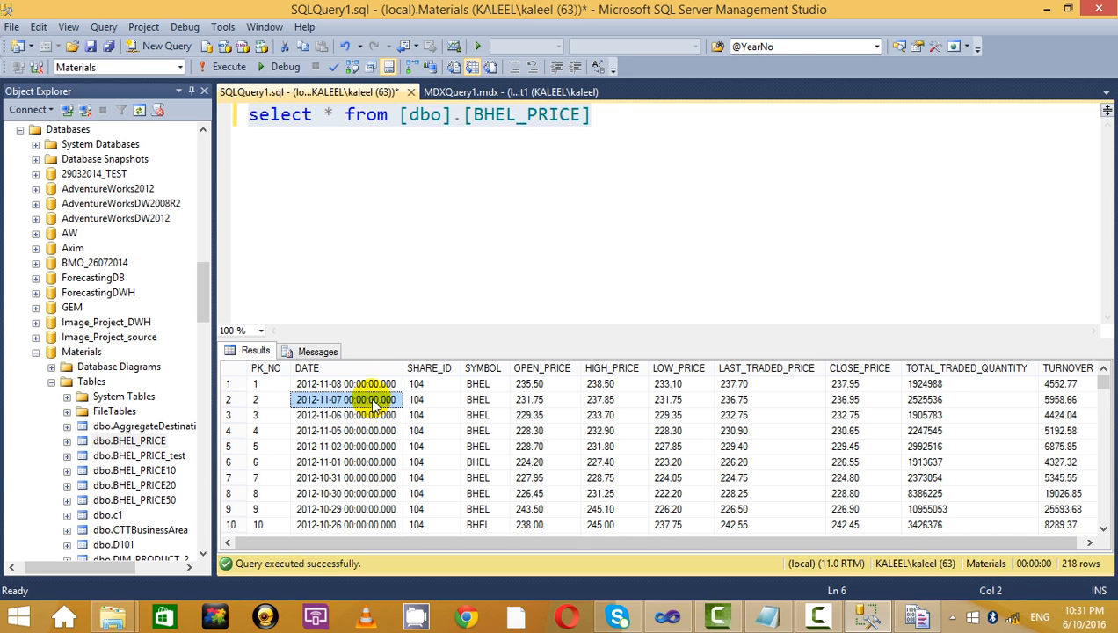
pyautogui.click(376, 384)
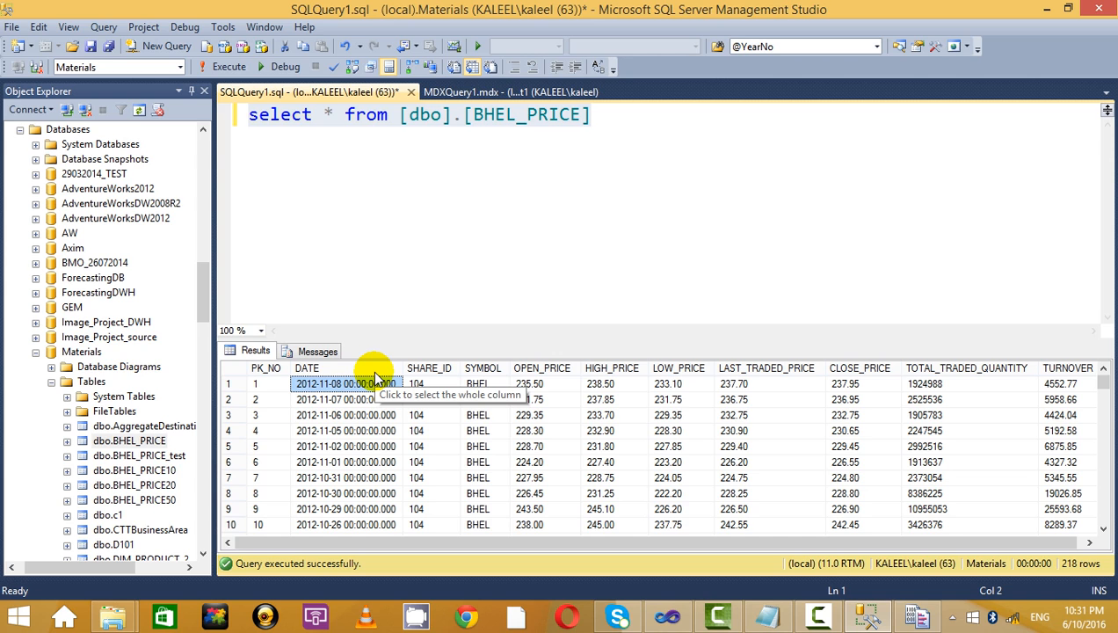
# Return to Data Profile Viewer and review the Functional Dependency Profiles alongside the Column Value Distribution Profiles.
pyautogui.hotkey('alt', 'Tab')
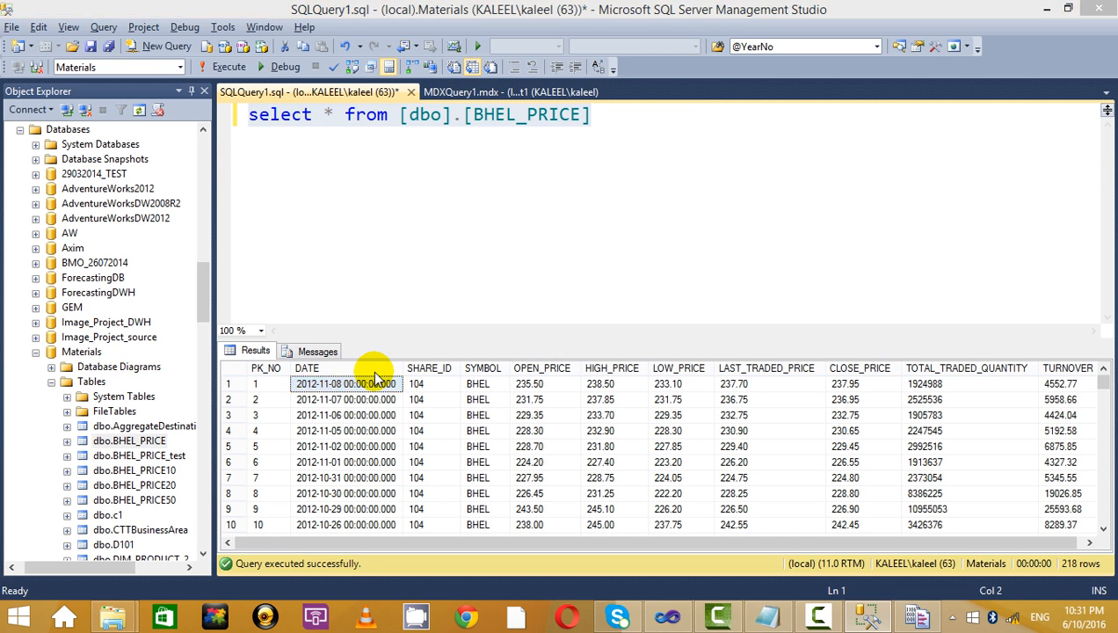
pyautogui.click(213, 230)
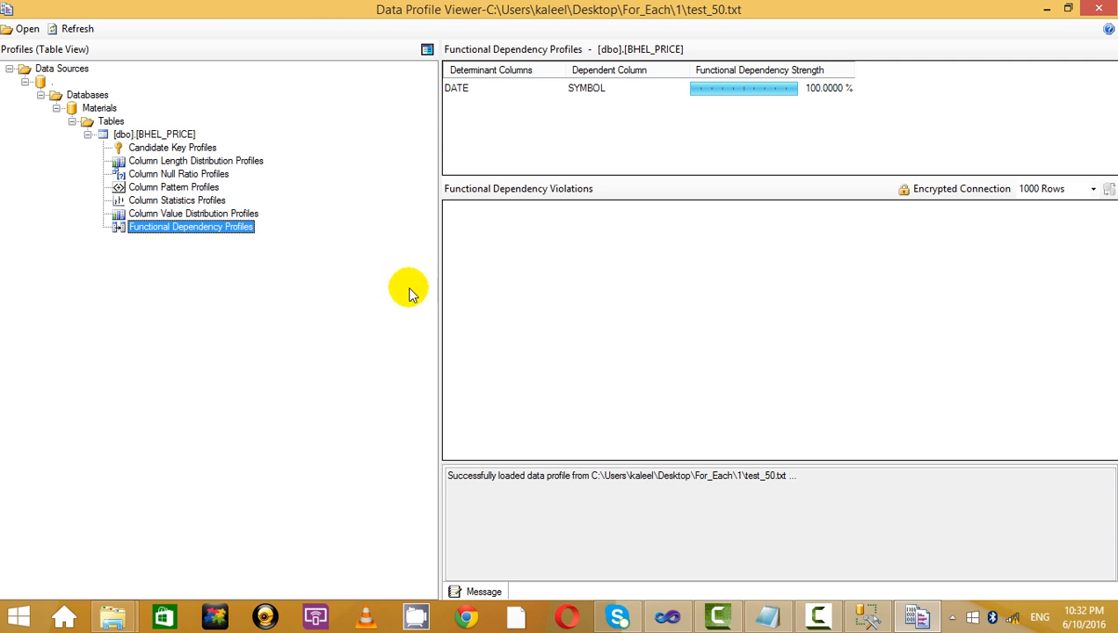
pyautogui.click(198, 214)
pyautogui.click(201, 227)
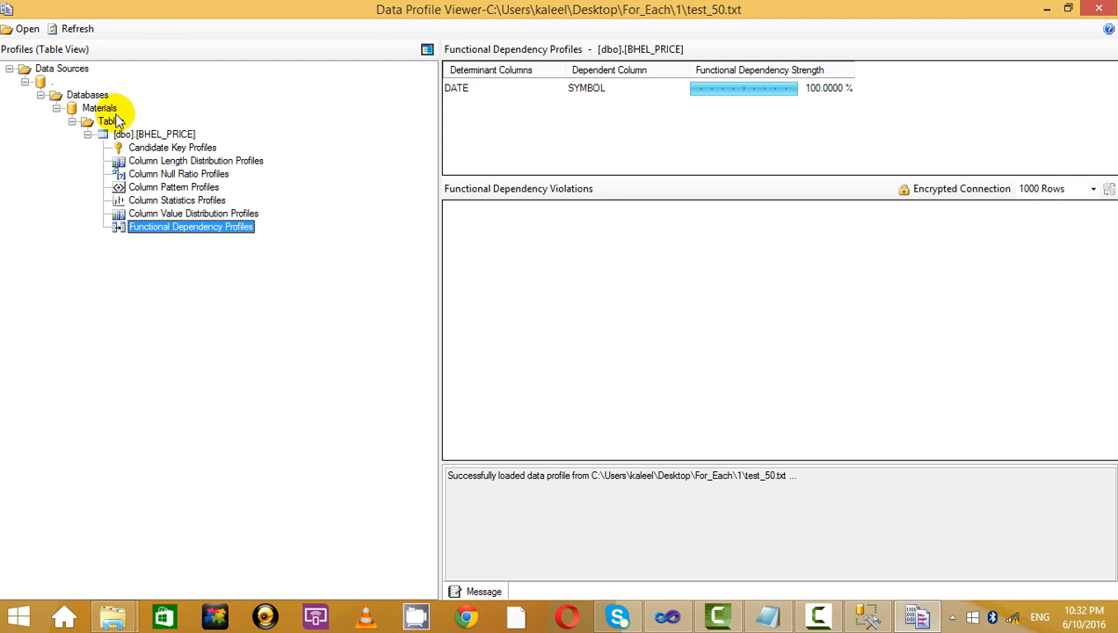
pyautogui.click(189, 213)
pyautogui.click(204, 226)
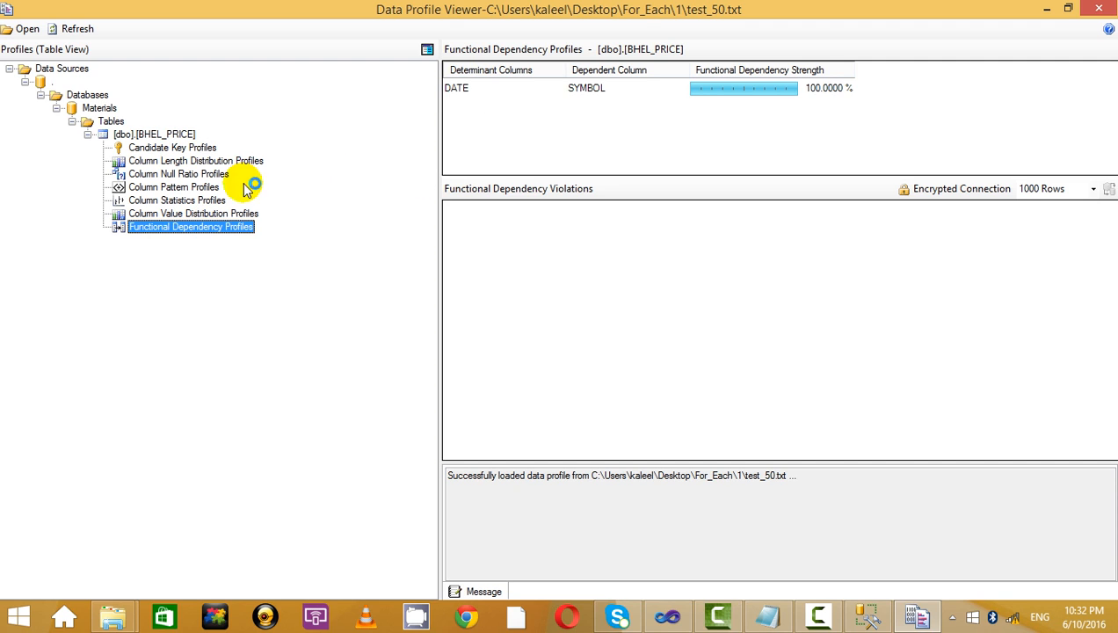
# Switch to the Notepad notes and review the list of Data Profiling task profile types, including the string-only remark on the length distribution profile.
pyautogui.click(228, 227)
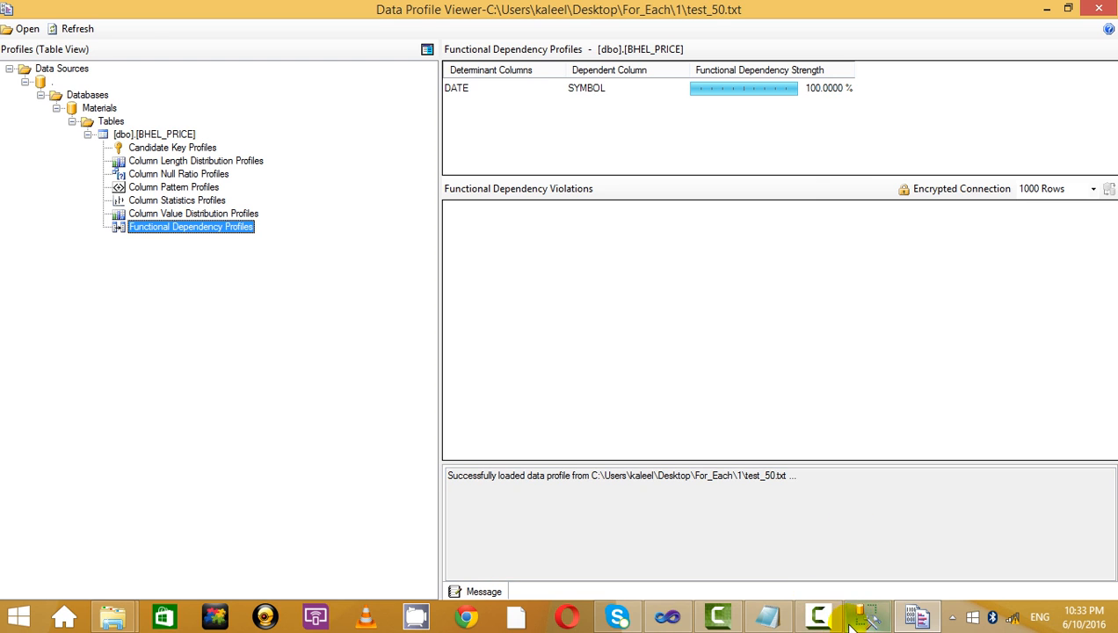
pyautogui.click(761, 623)
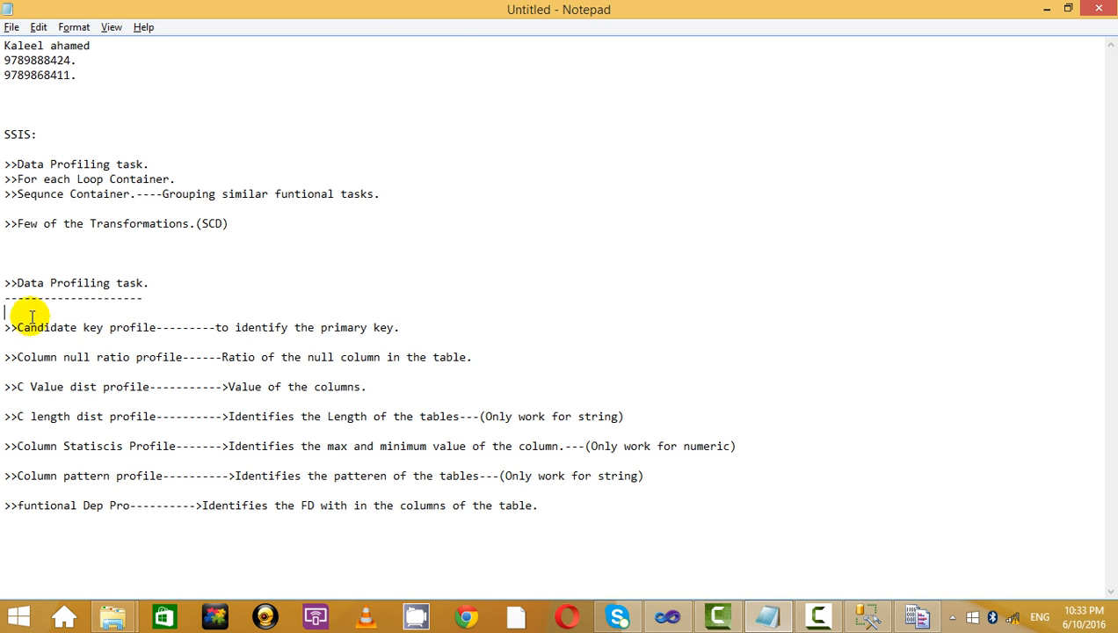
pyautogui.moveTo(45, 260); pyautogui.dragTo(583, 521)
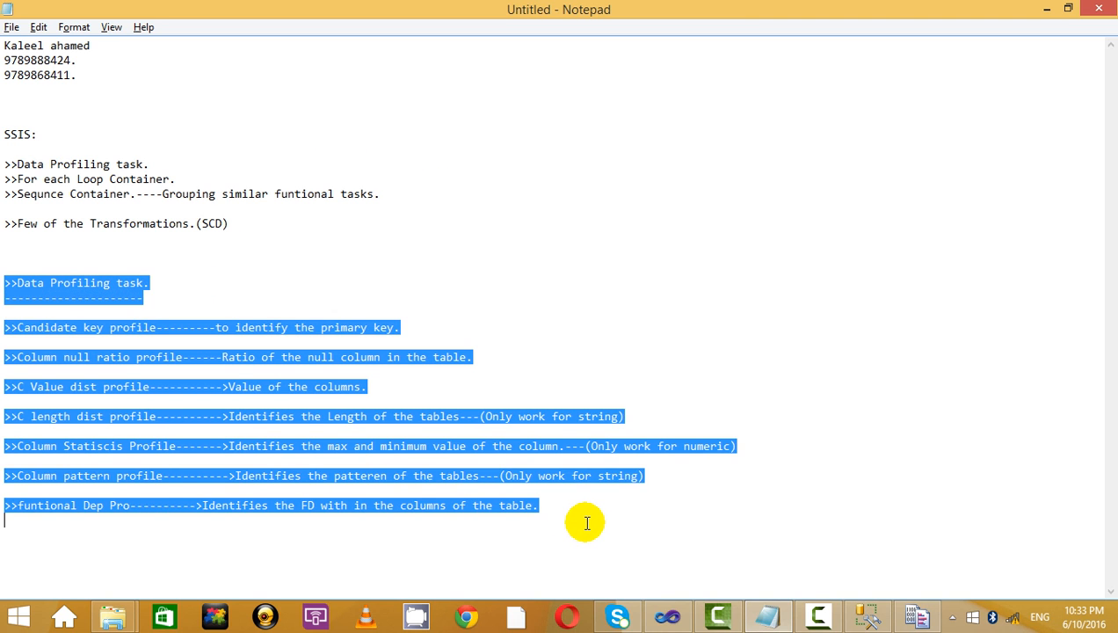
pyautogui.click(606, 514)
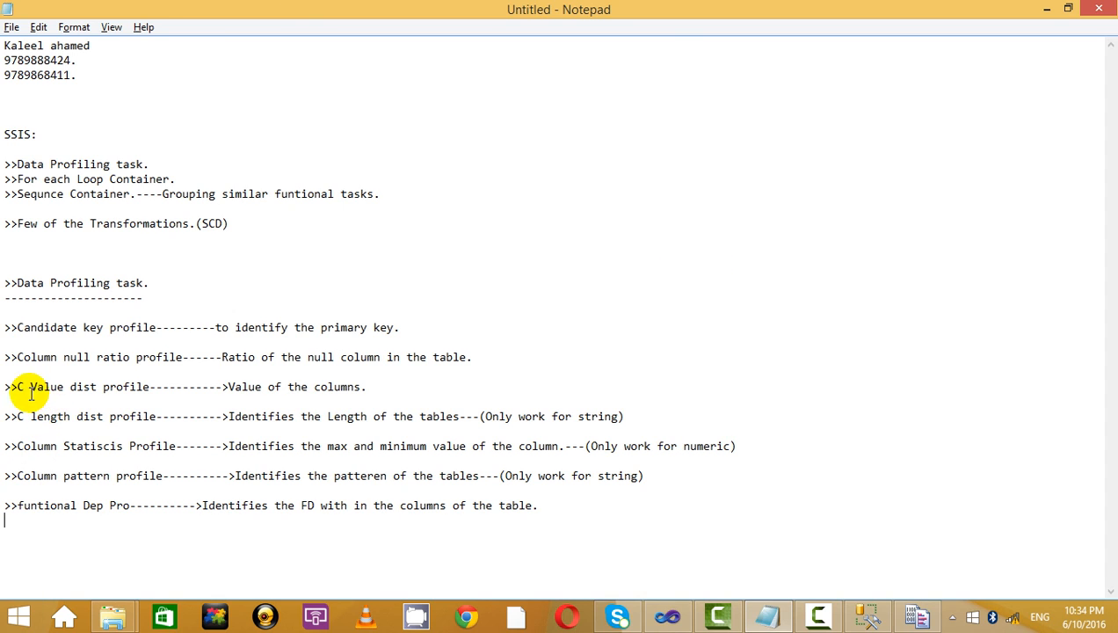
pyautogui.doubleClick(125, 384)
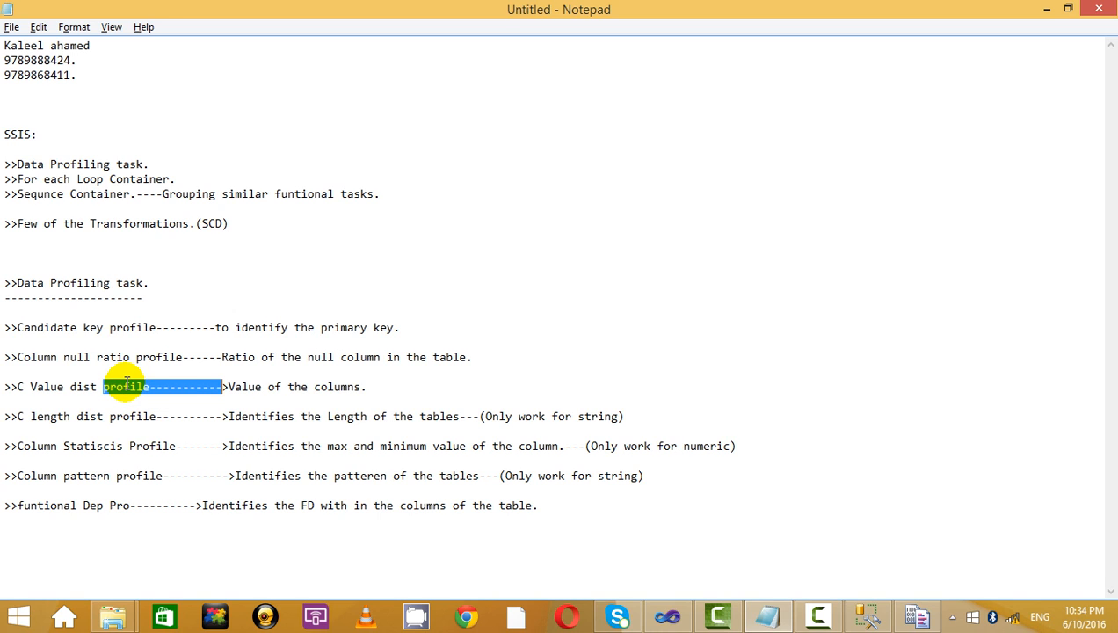
pyautogui.click(386, 386)
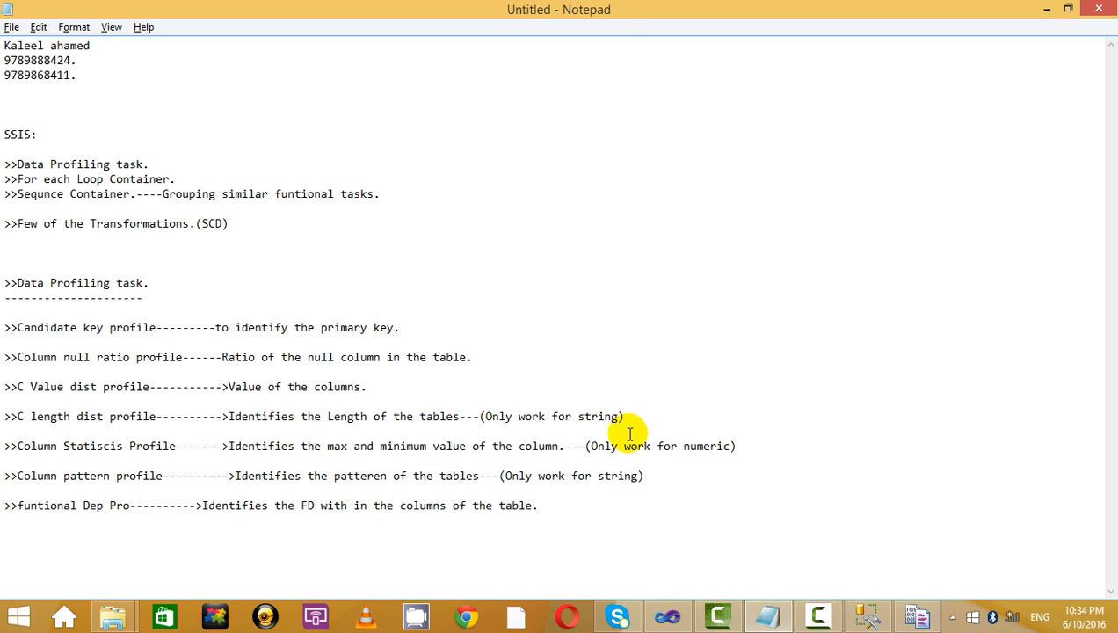
pyautogui.moveTo(629, 433); pyautogui.dragTo(553, 334)
pyautogui.click(594, 372)
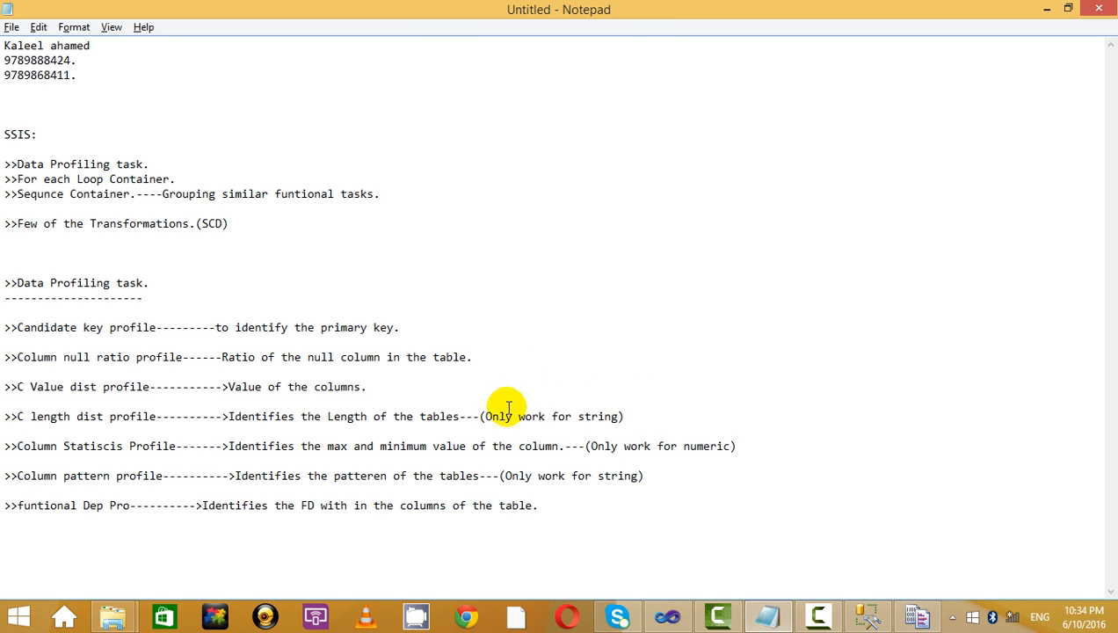
pyautogui.moveTo(486, 417); pyautogui.dragTo(646, 417)
pyautogui.click(646, 417)
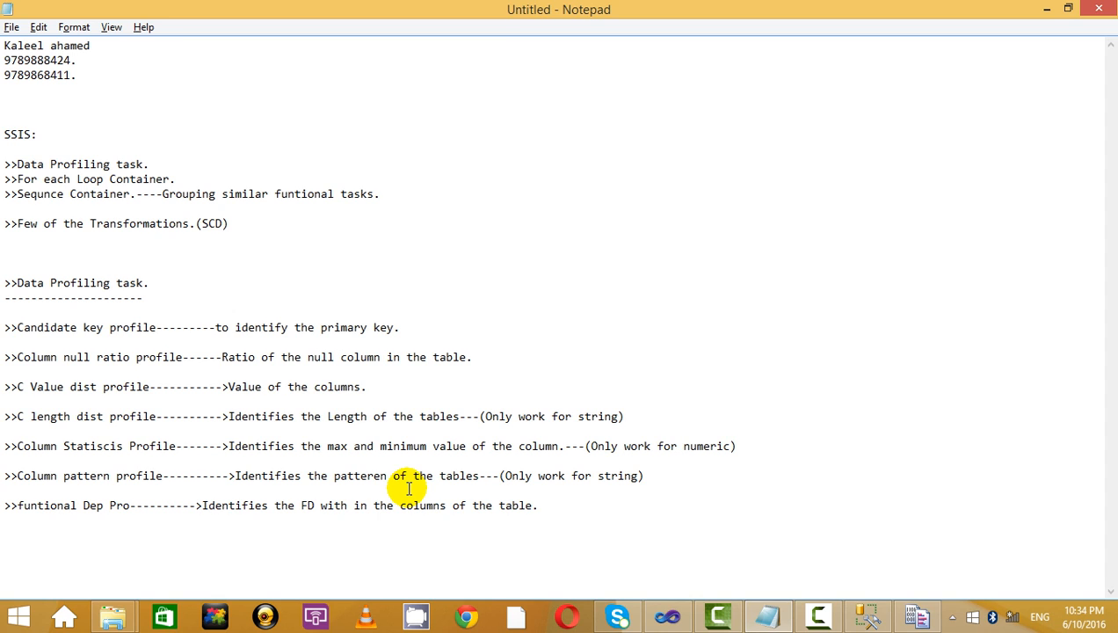
pyautogui.click(821, 613)
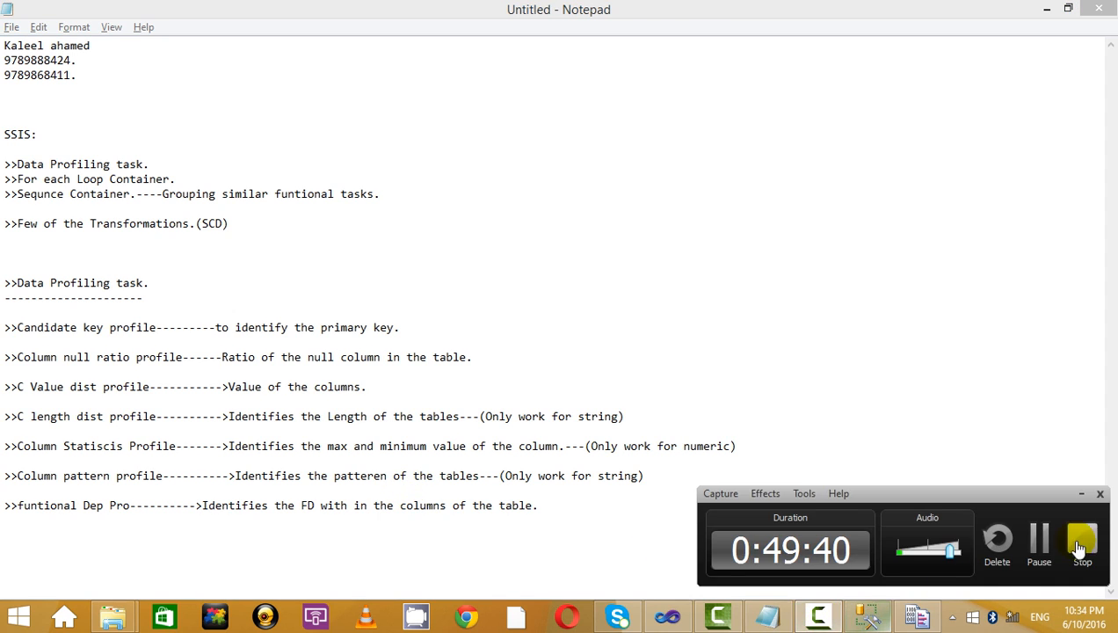
pyautogui.click(1081, 494)
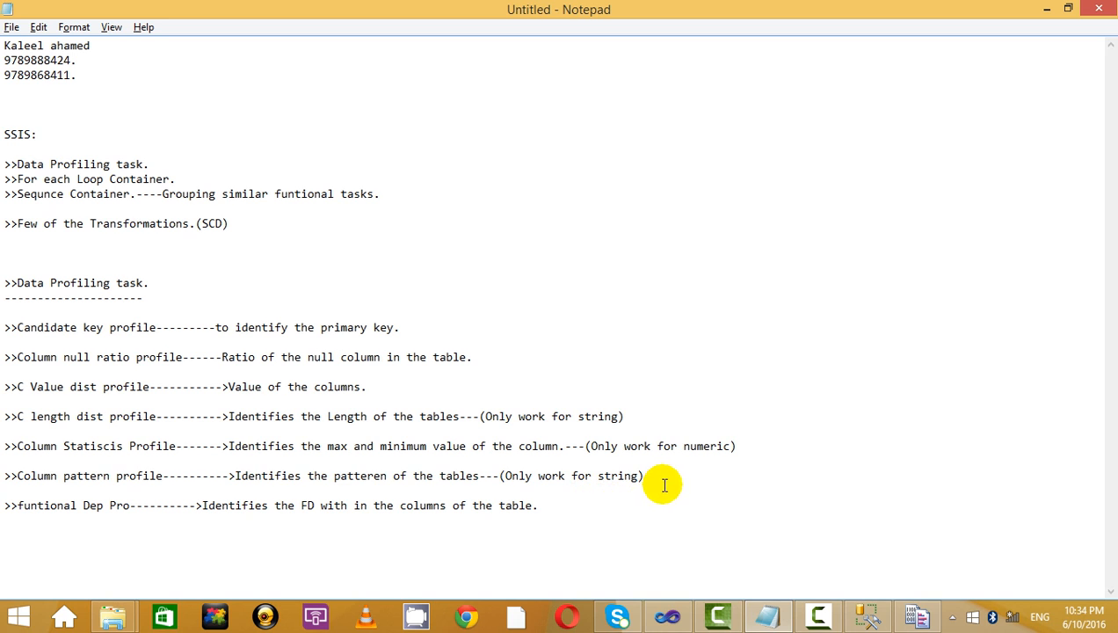
pyautogui.moveTo(663, 481); pyautogui.dragTo(647, 424)
pyautogui.click(654, 440)
pyautogui.moveTo(620, 522); pyautogui.dragTo(579, 423)
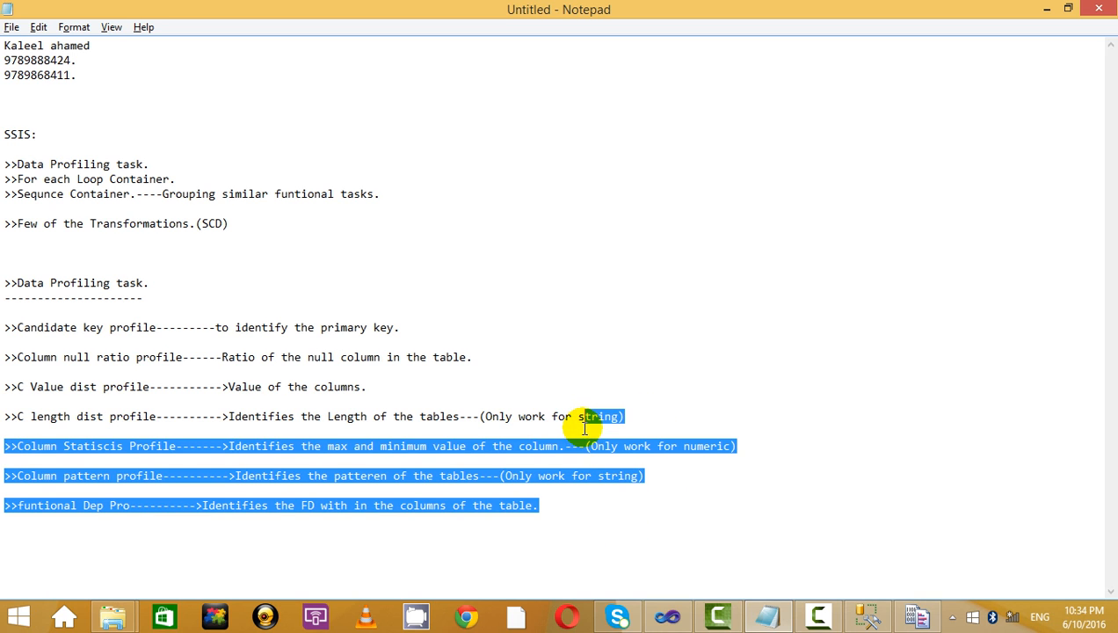
pyautogui.click(595, 514)
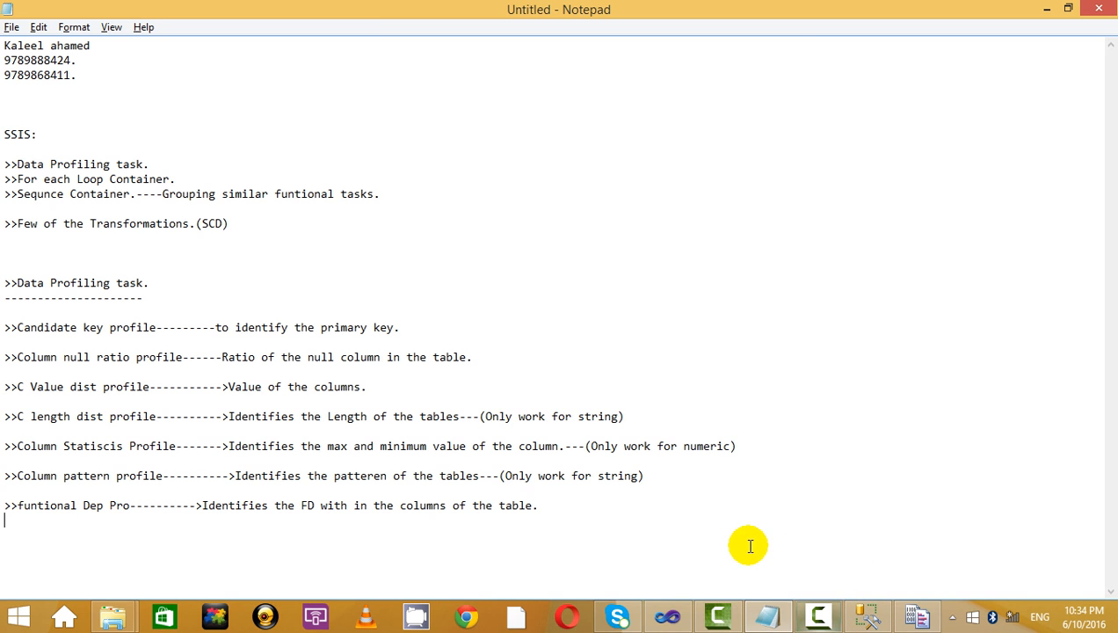
pyautogui.moveTo(750, 546); pyautogui.dragTo(519, 286)
pyautogui.click(519, 286)
pyautogui.click(818, 615)
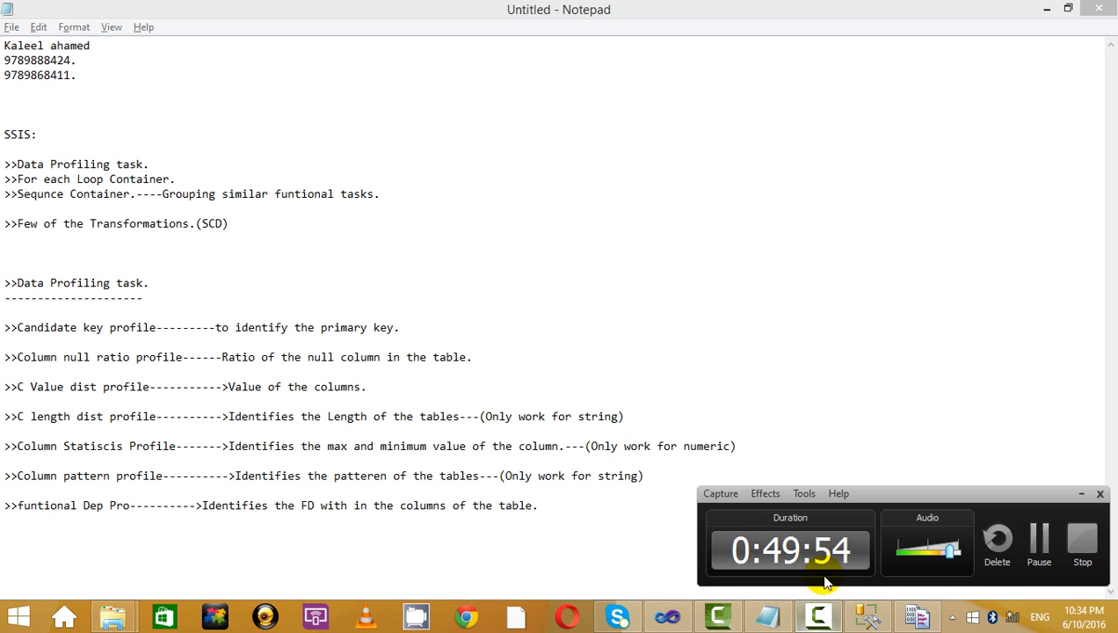
pyautogui.click(1037, 546)
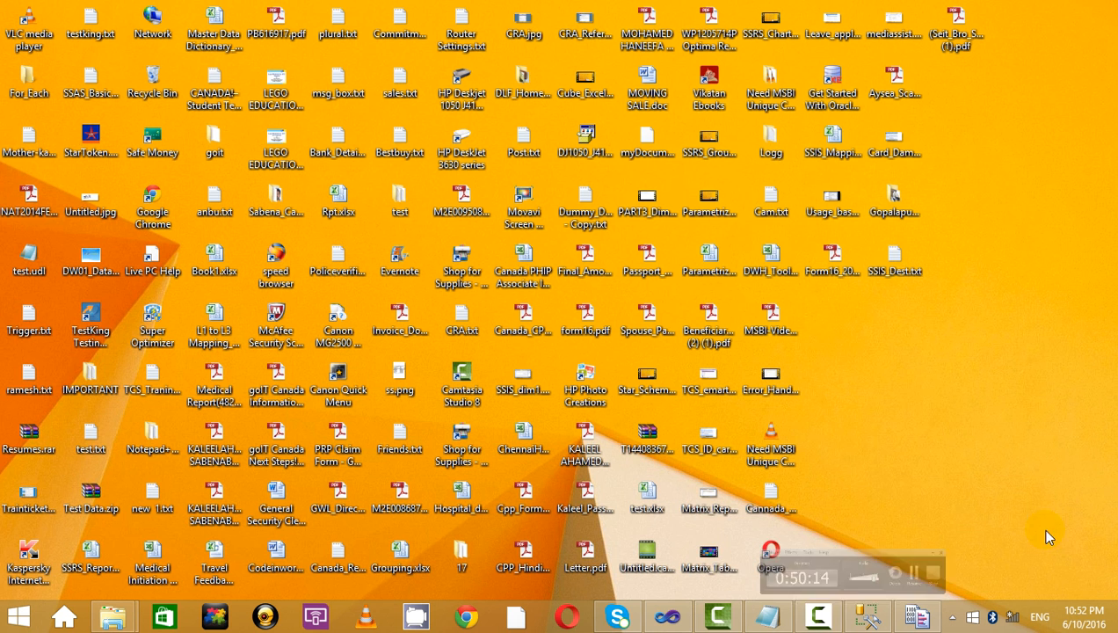
pyautogui.click(817, 614)
pyautogui.click(1078, 496)
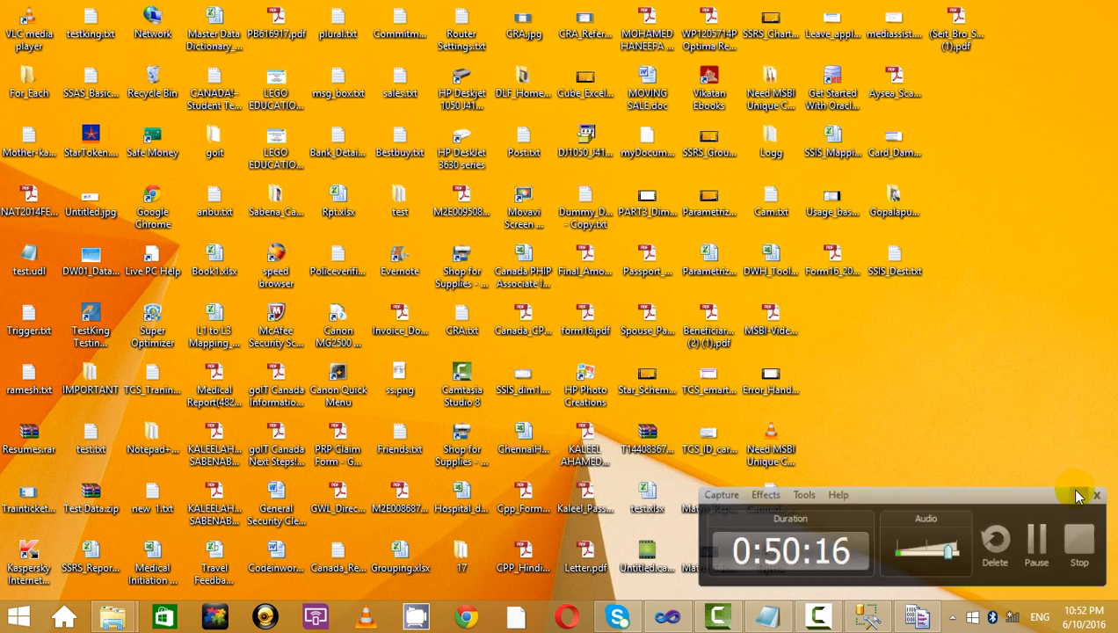
# Bring up the Notepad notes and add the heading "Data flow Task:" below the functional dependency line, separated by blank lines.
pyautogui.moveTo(767, 614)
pyautogui.click(738, 551)
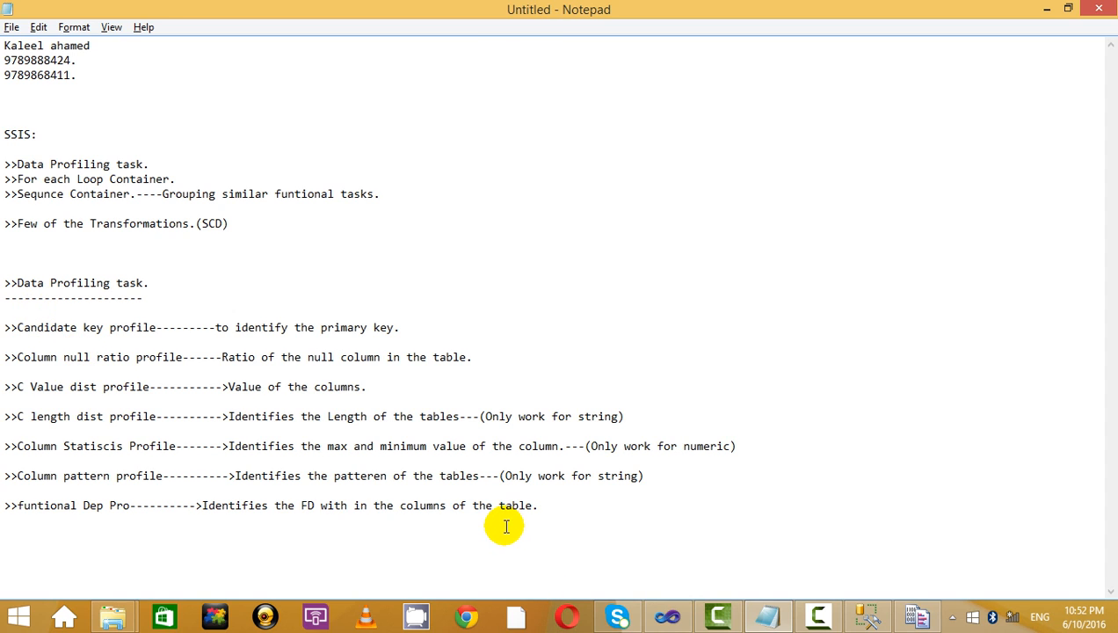
pyautogui.press('Return')
pyautogui.press('Return')
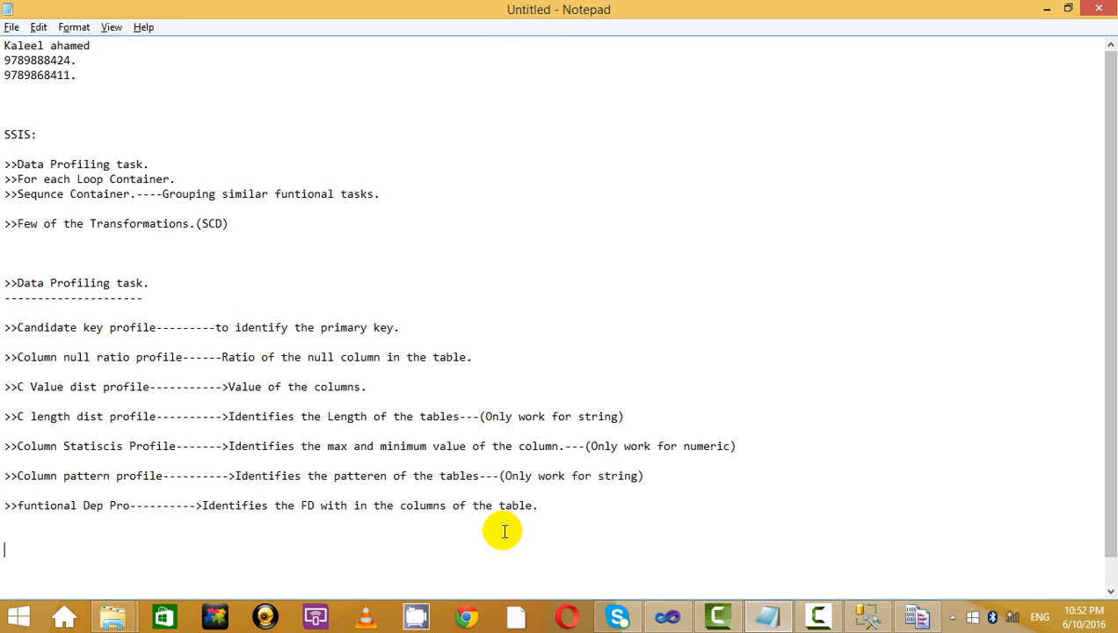
pyautogui.press('Return')
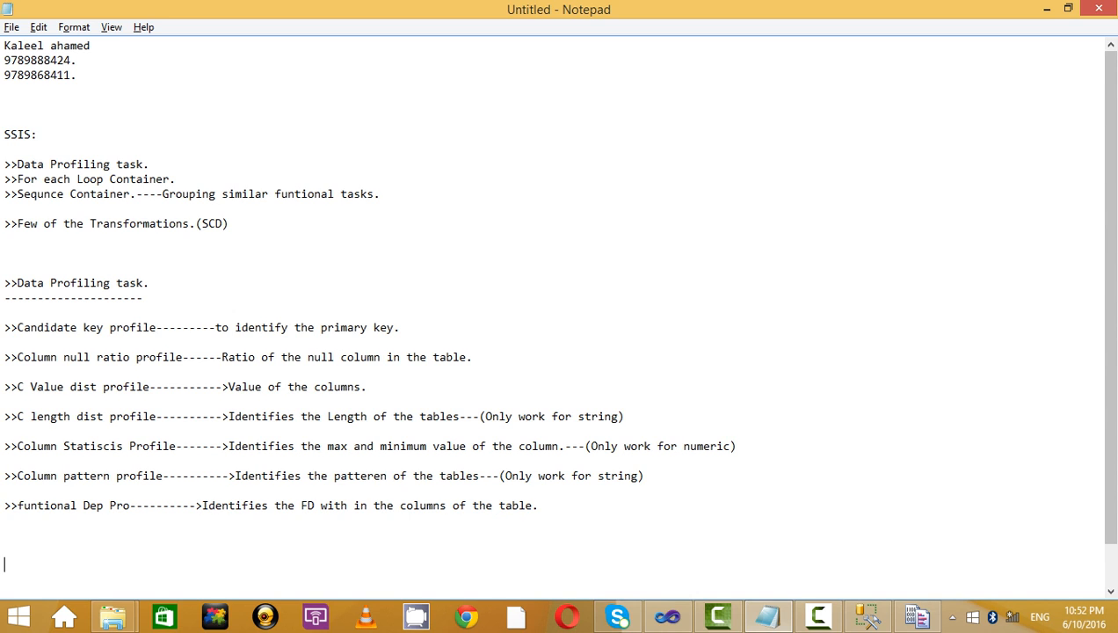
pyautogui.write('Data flow Task:')
pyautogui.press('Return')
pyautogui.press('Return')
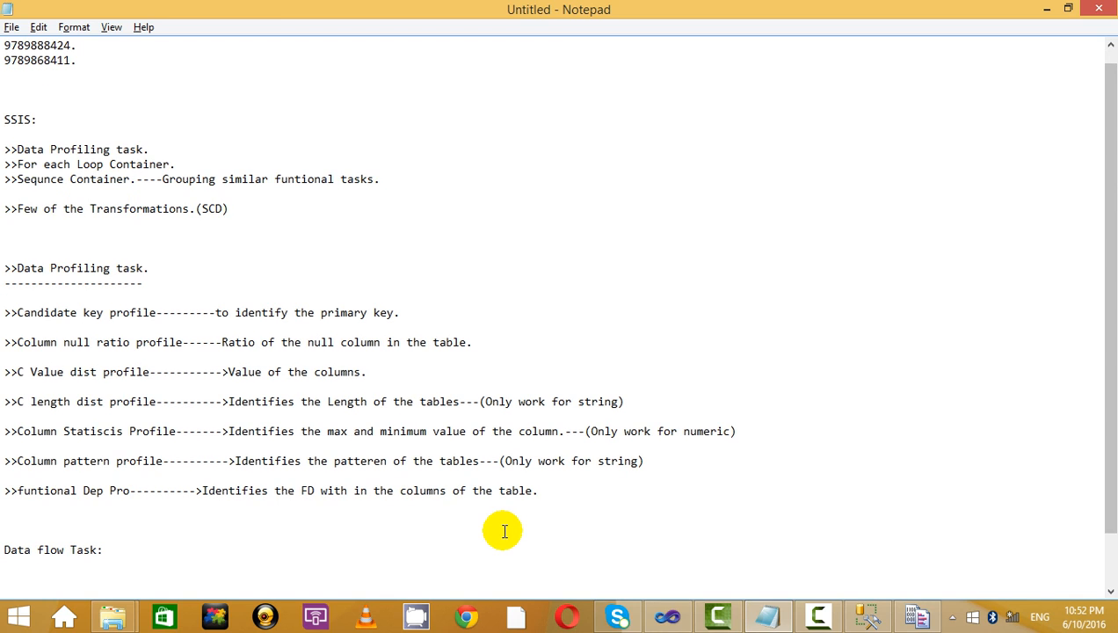
# Add the entry ">>Derived Column Transformation:" under the Data flow Task heading, followed by a blank line.
pyautogui.write('>>De')
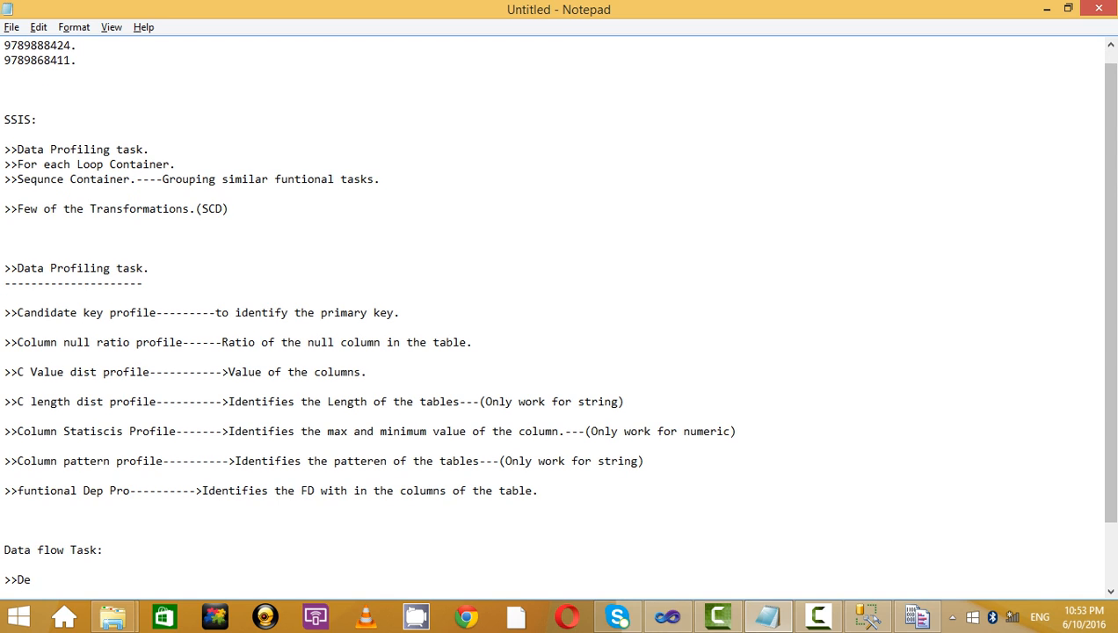
pyautogui.write('rived')
pyautogui.press('BackSpace')
pyautogui.press('BackSpace')
pyautogui.press('BackSpace')
pyautogui.press('BackSpace')
pyautogui.press('BackSpace')
pyautogui.press('BackSpace')
pyautogui.press('BackSpace')
pyautogui.press('BackSpace')
pyautogui.write('>')
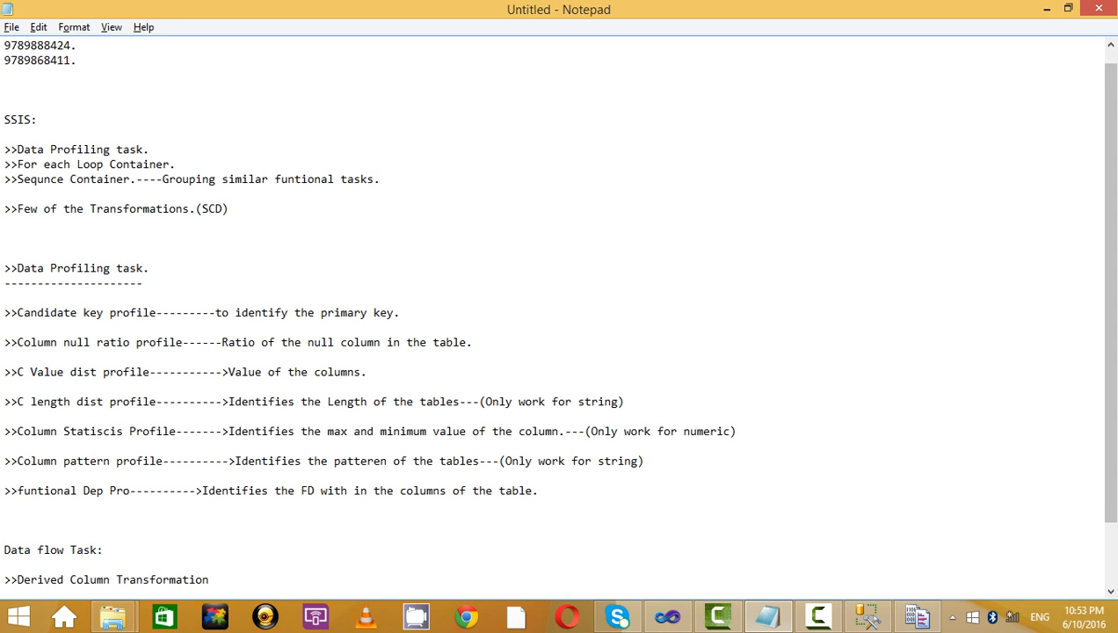
pyautogui.write(':')
pyautogui.press('Return')
pyautogui.press('Return')
pyautogui.click(862, 612)
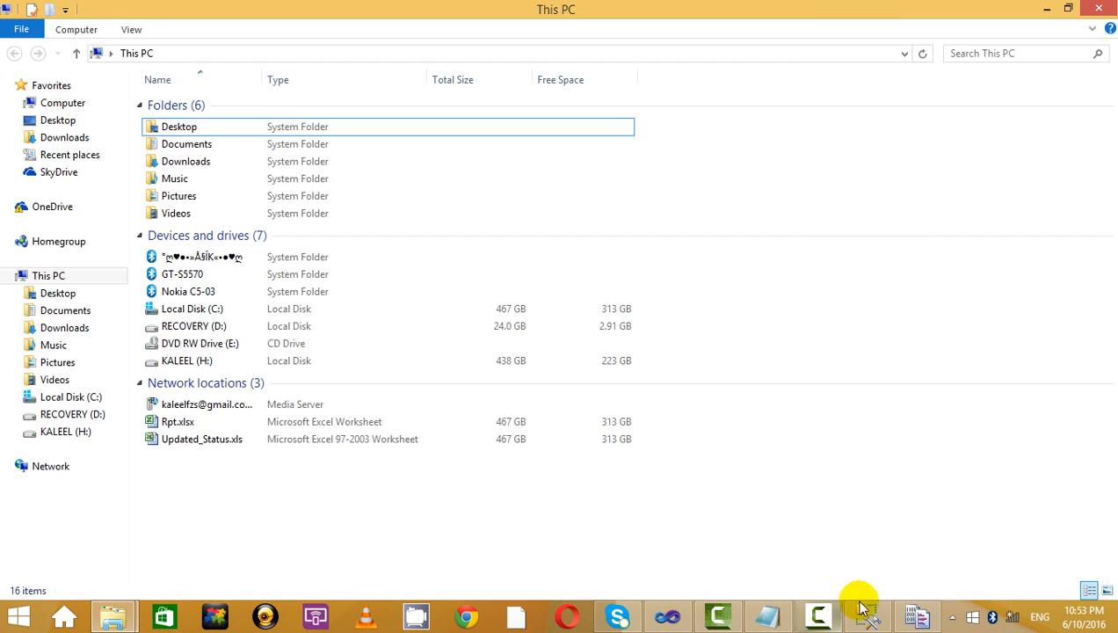
pyautogui.hotkey('alt', 'Tab')
pyautogui.click(918, 619)
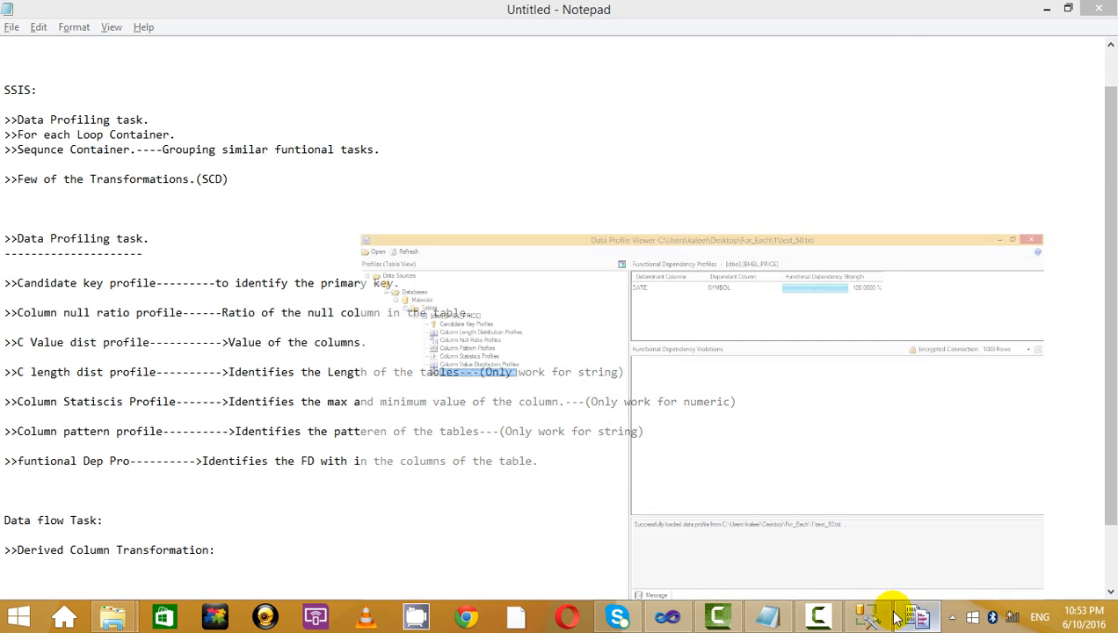
pyautogui.click(1043, 9)
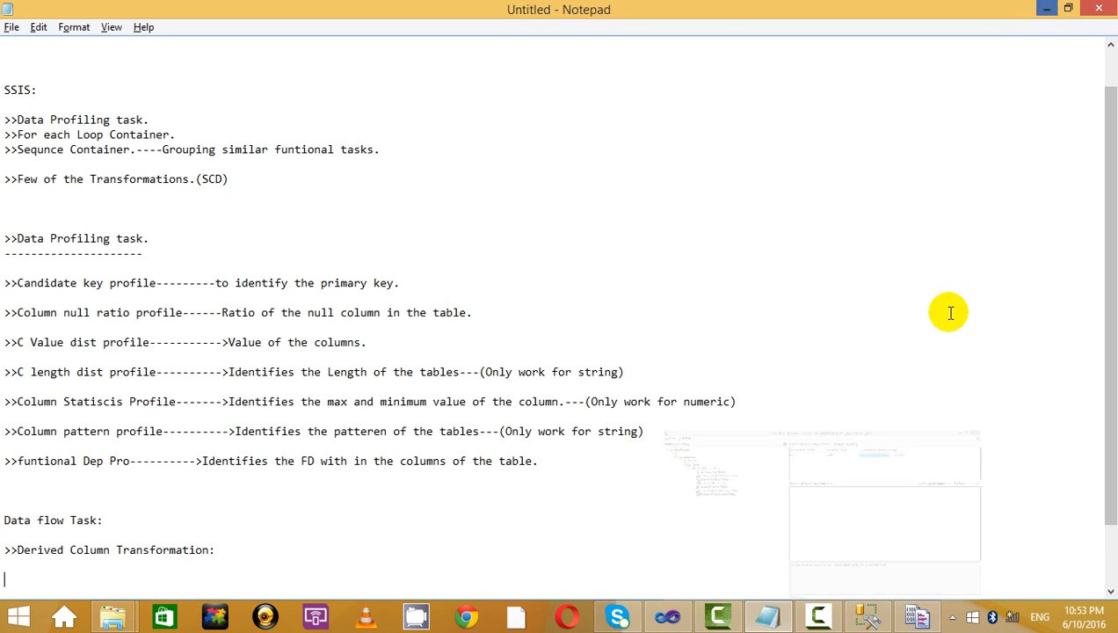
pyautogui.click(836, 608)
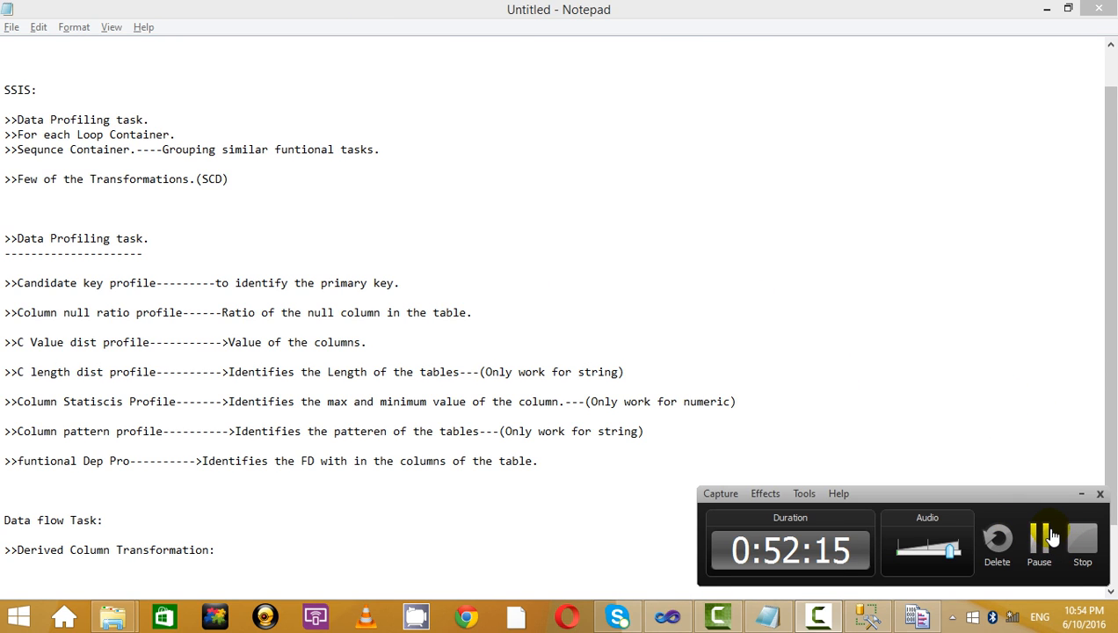
pyautogui.click(928, 433)
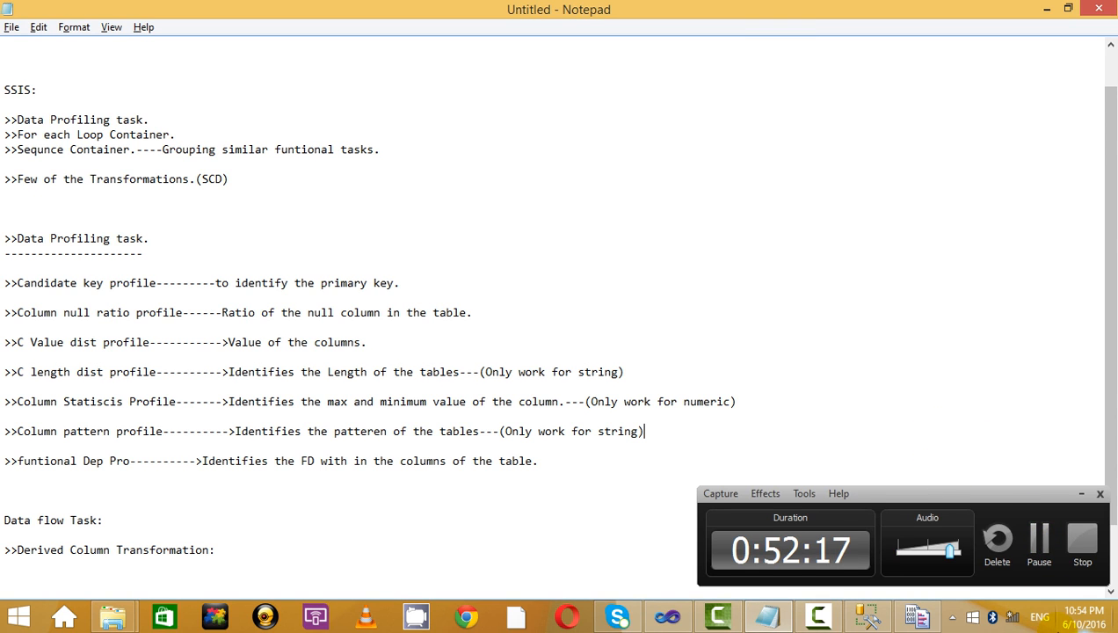
pyautogui.click(1079, 494)
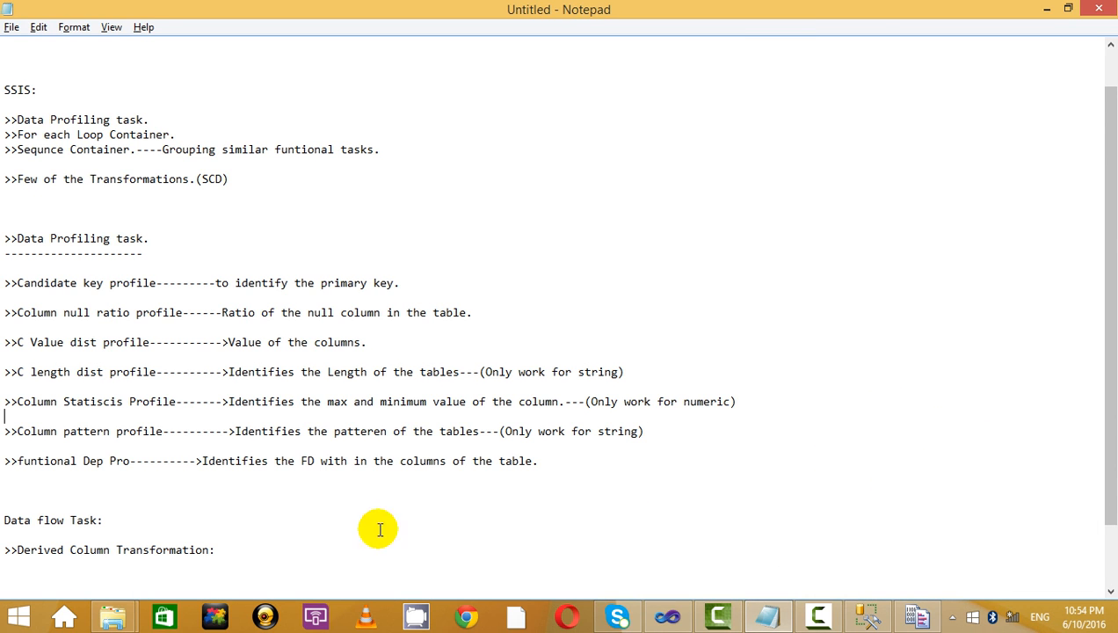
pyautogui.scroll(1, 375, 528)
pyautogui.scroll(-3, 866, 330)
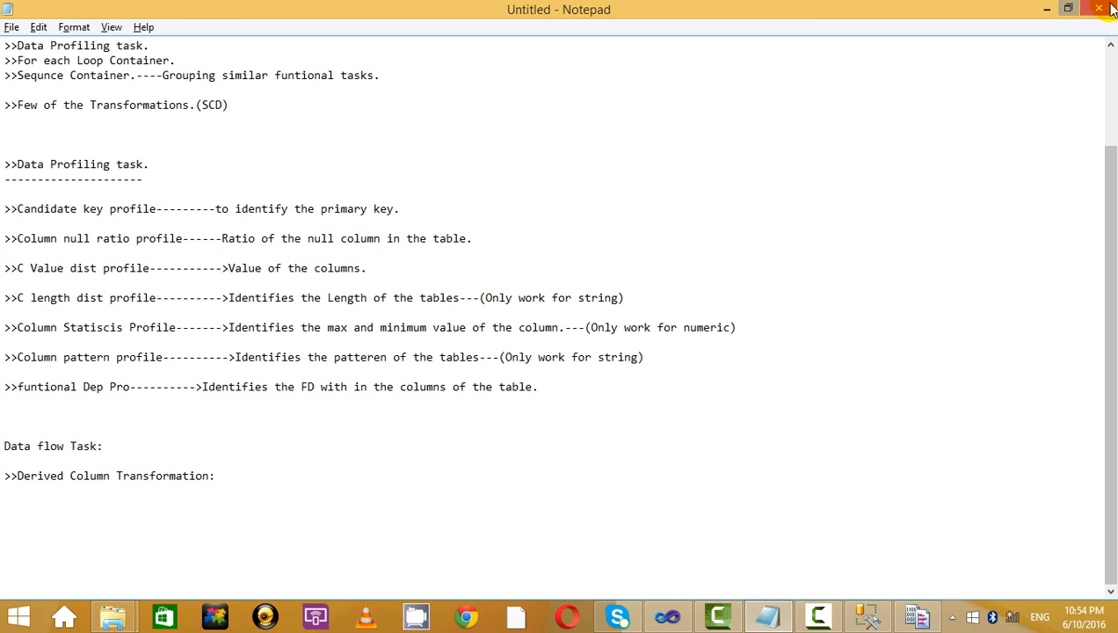
# Minimize the Notepad and This PC windows to clear the desktop.
pyautogui.click(1045, 10)
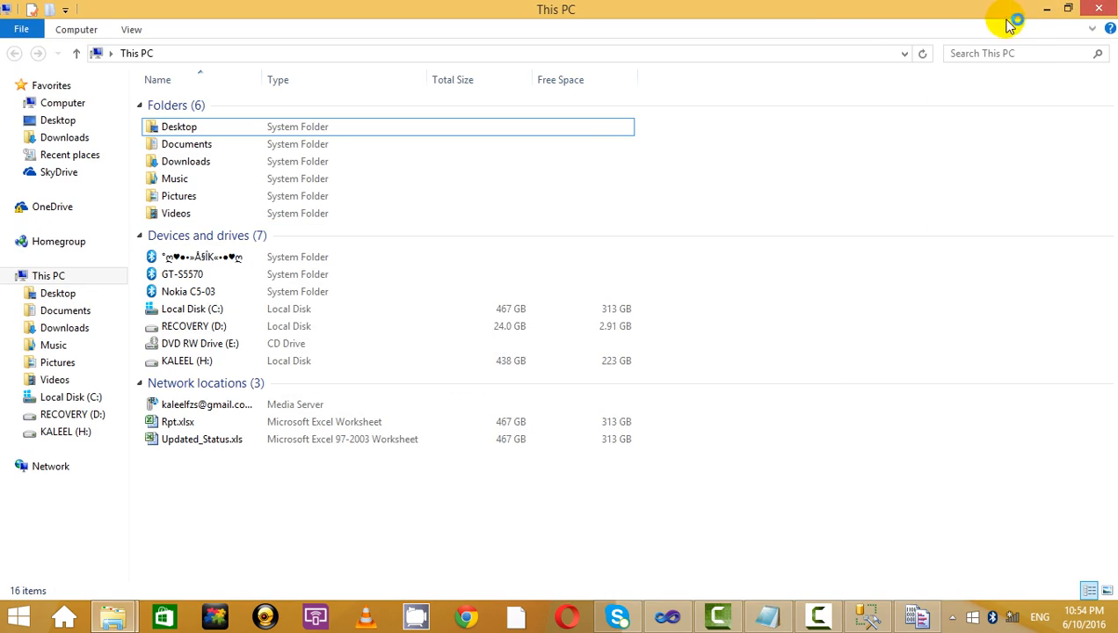
pyautogui.click(1045, 10)
pyautogui.rightClick(975, 290)
pyautogui.click(996, 367)
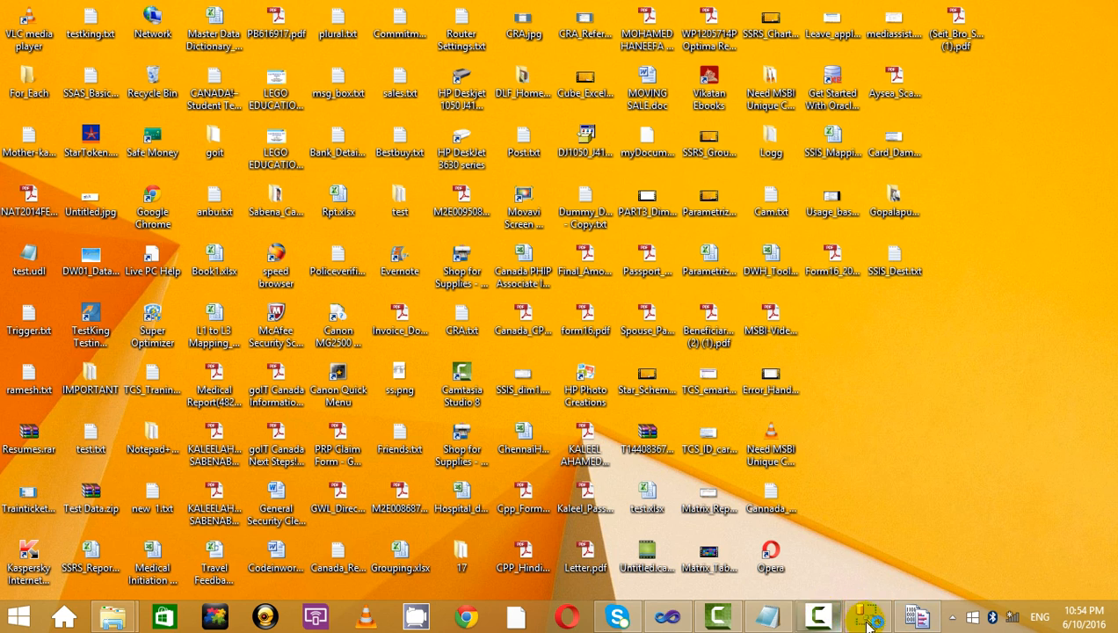
# Switch to Visual Studio and add a Data Flow Task to the control flow of the Data_Profiling_Task.dtsx package.
pyautogui.moveTo(770, 615)
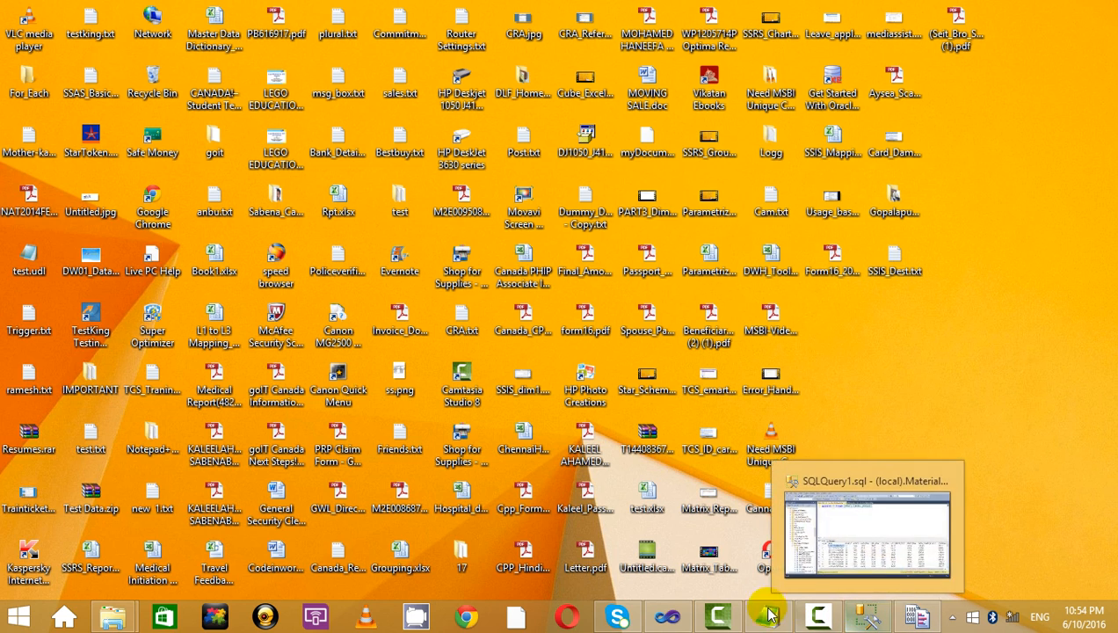
pyautogui.click(668, 615)
pyautogui.click(11, 259)
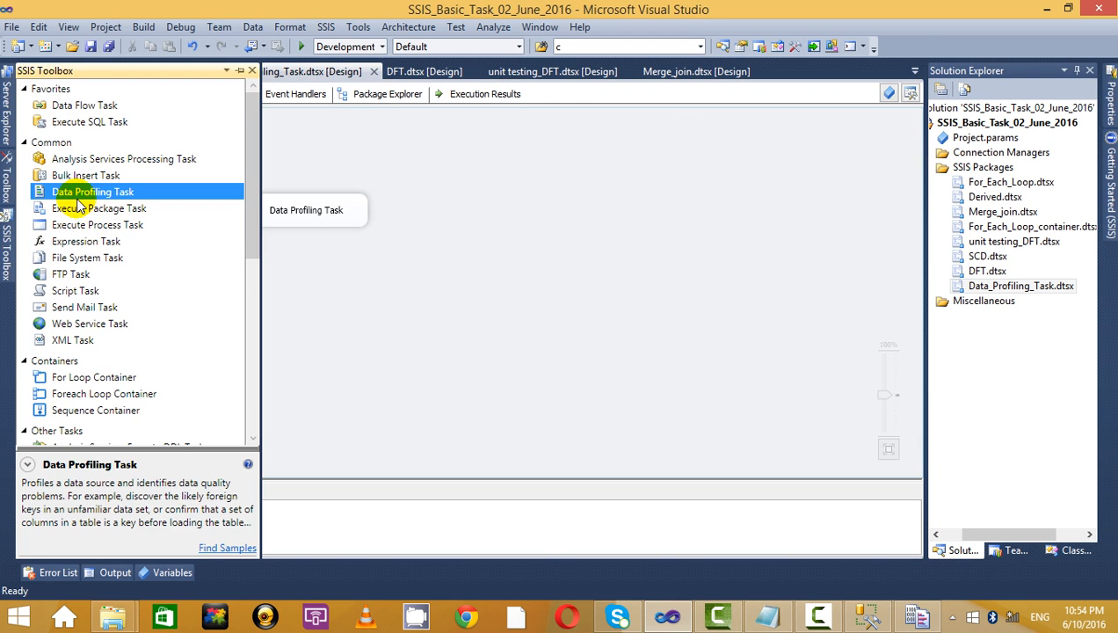
pyautogui.click(79, 207)
pyautogui.scroll(-5, 123, 285)
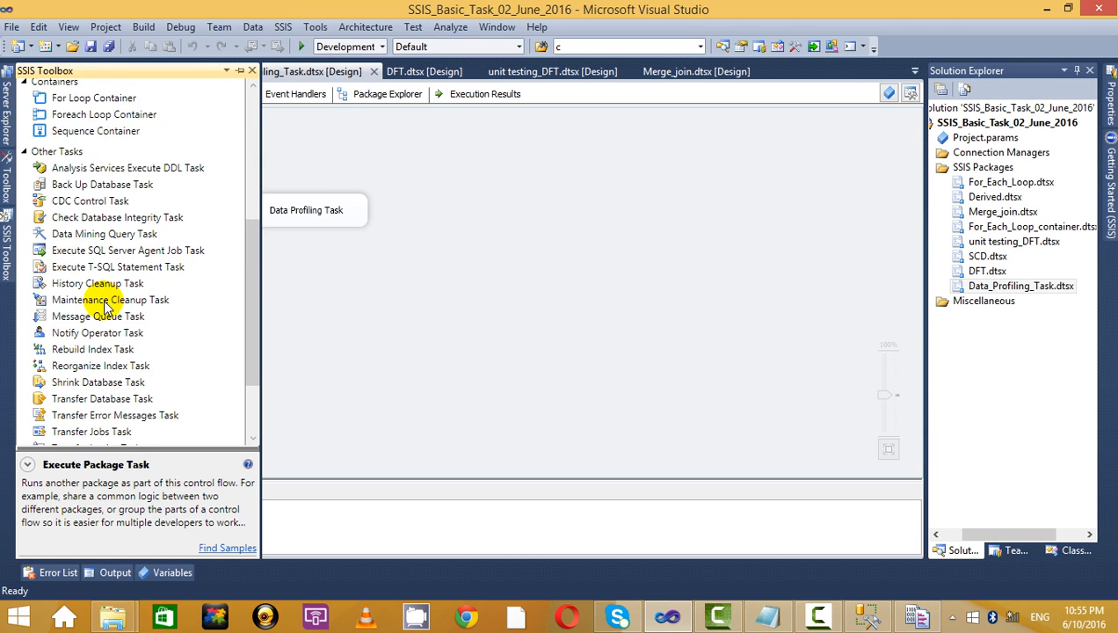
pyautogui.scroll(5, 104, 293)
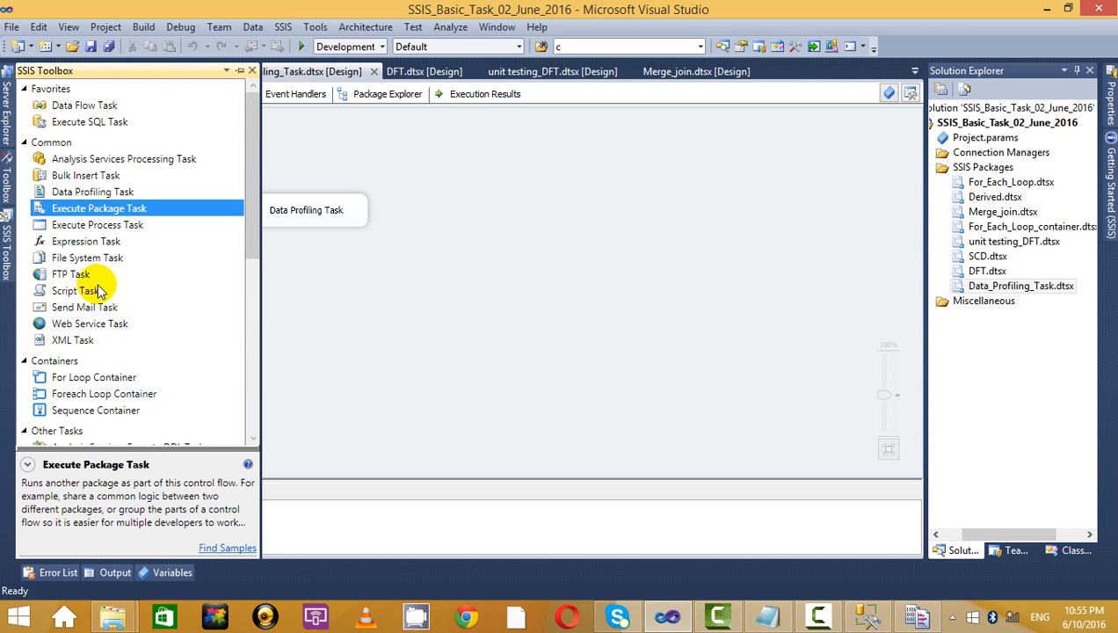
pyautogui.doubleClick(72, 105)
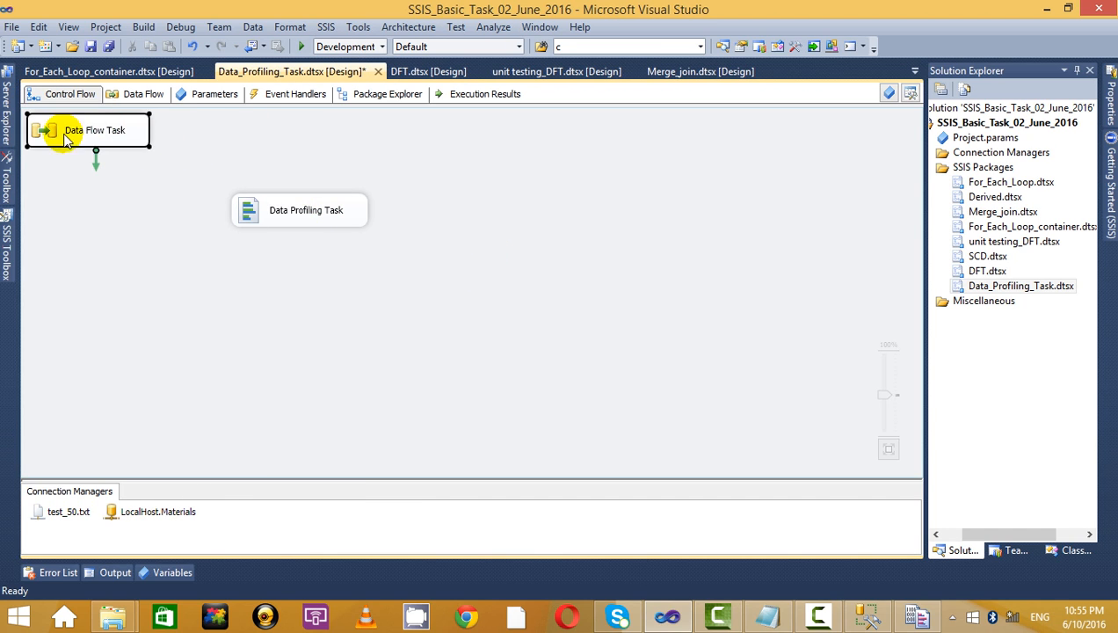
# Spread the Data Profiling Task and the new Data Flow Task apart on the control flow, and open the Data Flow Task.
pyautogui.moveTo(67, 136); pyautogui.dragTo(580, 255)
pyautogui.moveTo(325, 209); pyautogui.dragTo(251, 210)
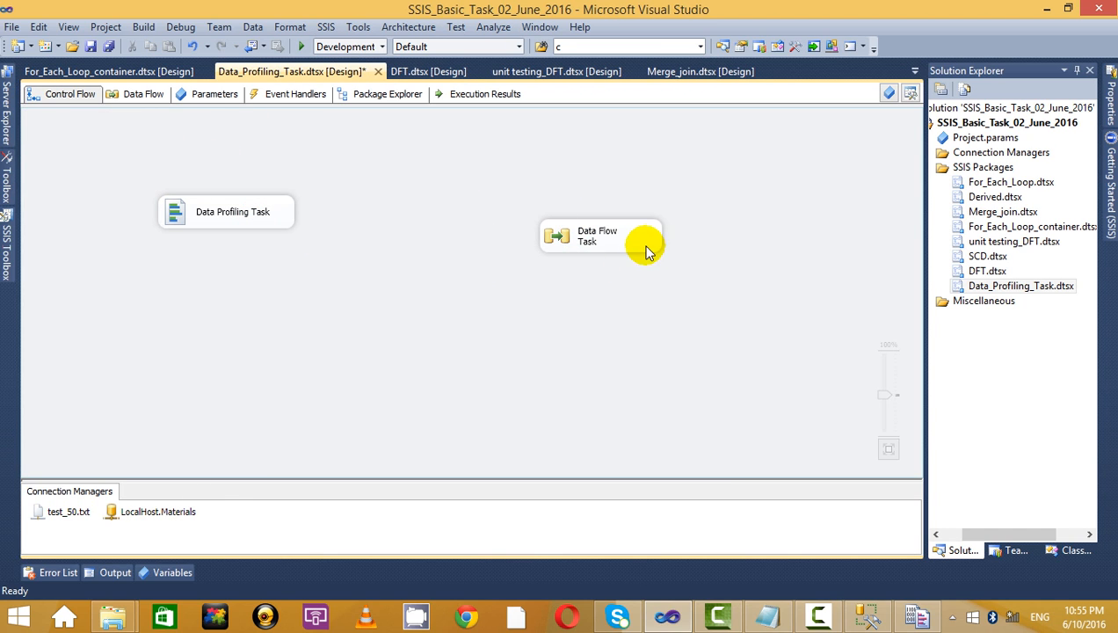
pyautogui.moveTo(642, 252); pyautogui.dragTo(536, 220)
pyautogui.doubleClick(536, 220)
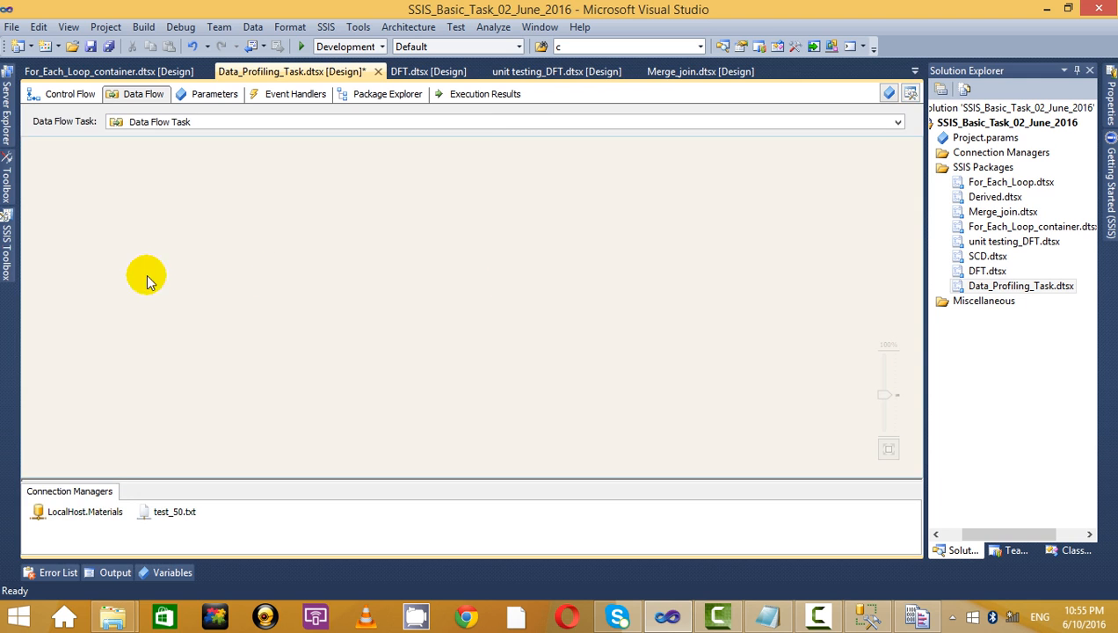
pyautogui.click(10, 253)
pyautogui.moveTo(250, 161)
pyautogui.mouseDown()
pyautogui.moveTo(251, 201)
pyautogui.moveTo(238, 149)
pyautogui.moveTo(256, 208)
pyautogui.moveTo(257, 317)
pyautogui.moveTo(270, 241)
pyautogui.moveTo(269, 292)
pyautogui.moveTo(256, 219)
pyautogui.moveTo(260, 244)
pyautogui.moveTo(266, 157)
pyautogui.mouseUp()
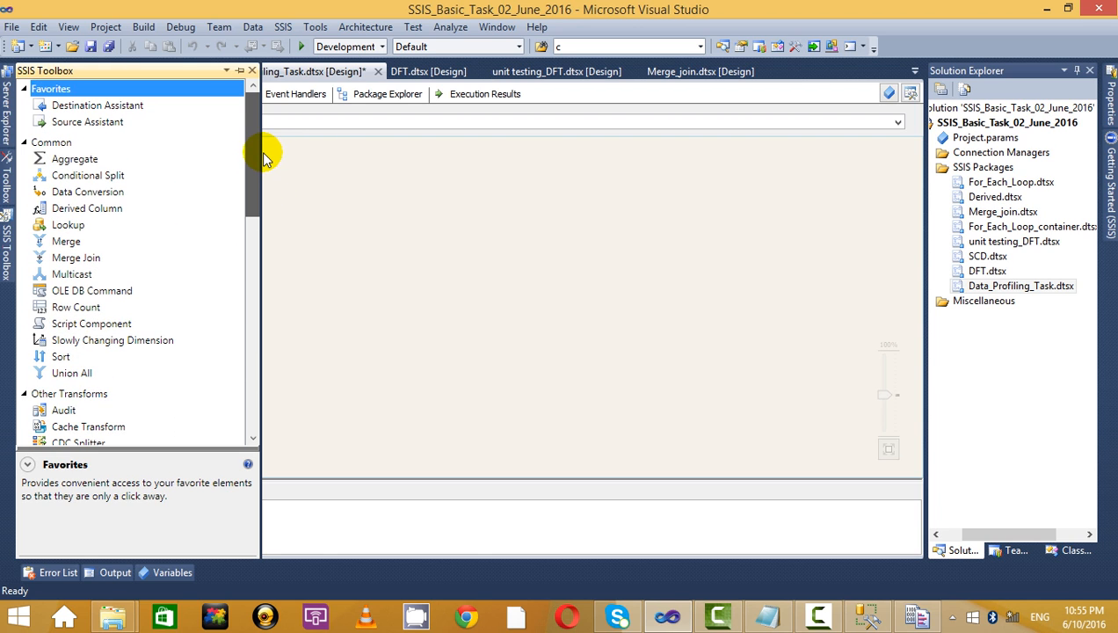
pyautogui.click(63, 211)
pyautogui.moveTo(63, 212); pyautogui.dragTo(356, 171)
pyautogui.moveTo(378, 209); pyautogui.dragTo(301, 322)
pyautogui.click(362, 270)
pyautogui.click(332, 298)
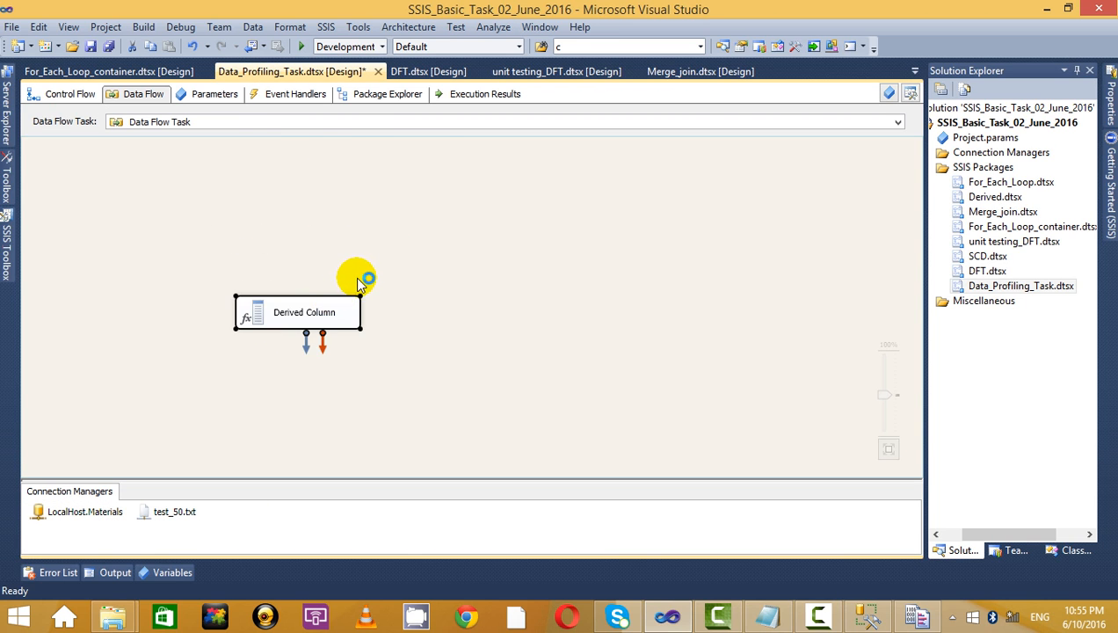
pyautogui.press('Delete')
# Add an OLE DB Source to the upper part of the empty data flow canvas.
pyautogui.click(8, 246)
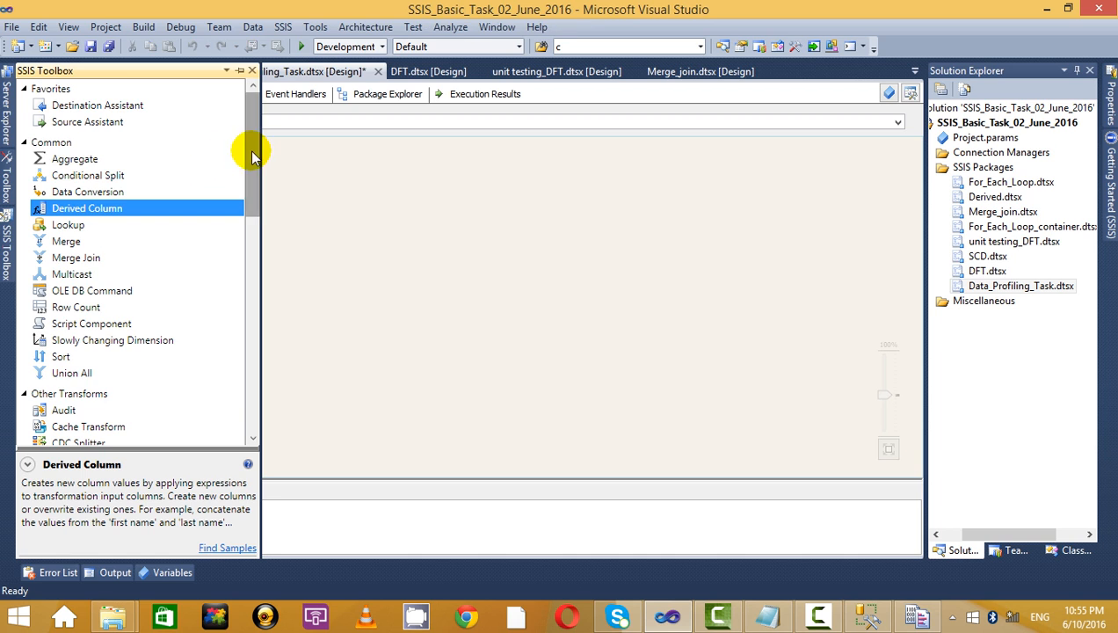
pyautogui.moveTo(250, 150); pyautogui.dragTo(235, 325)
pyautogui.click(117, 272)
pyautogui.click(88, 256)
pyautogui.click(86, 208)
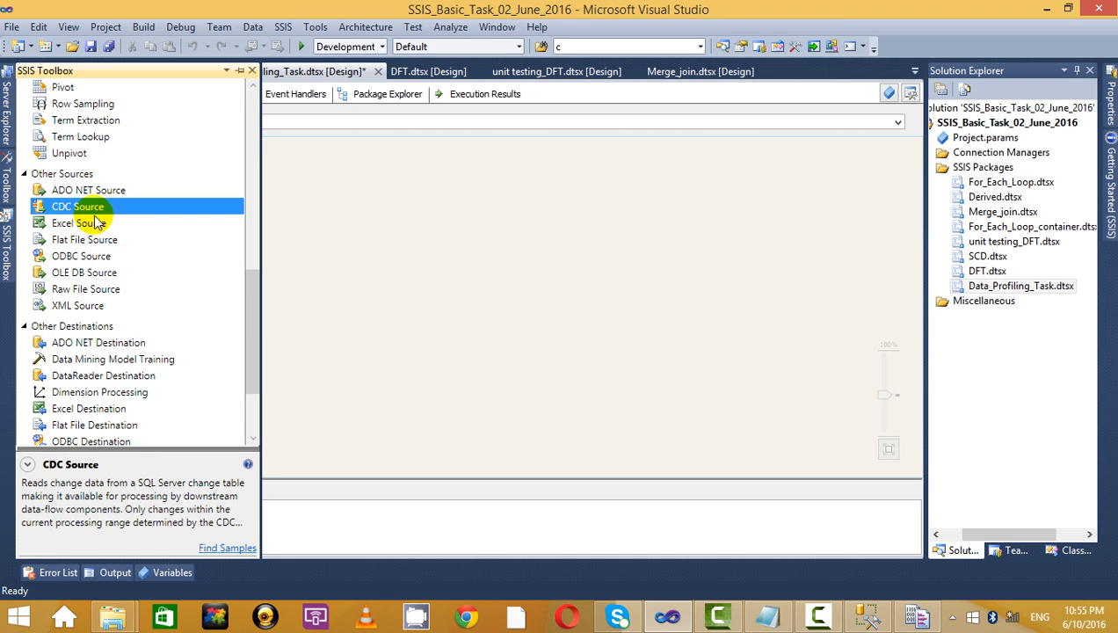
pyautogui.click(112, 273)
pyautogui.click(87, 256)
pyautogui.click(100, 273)
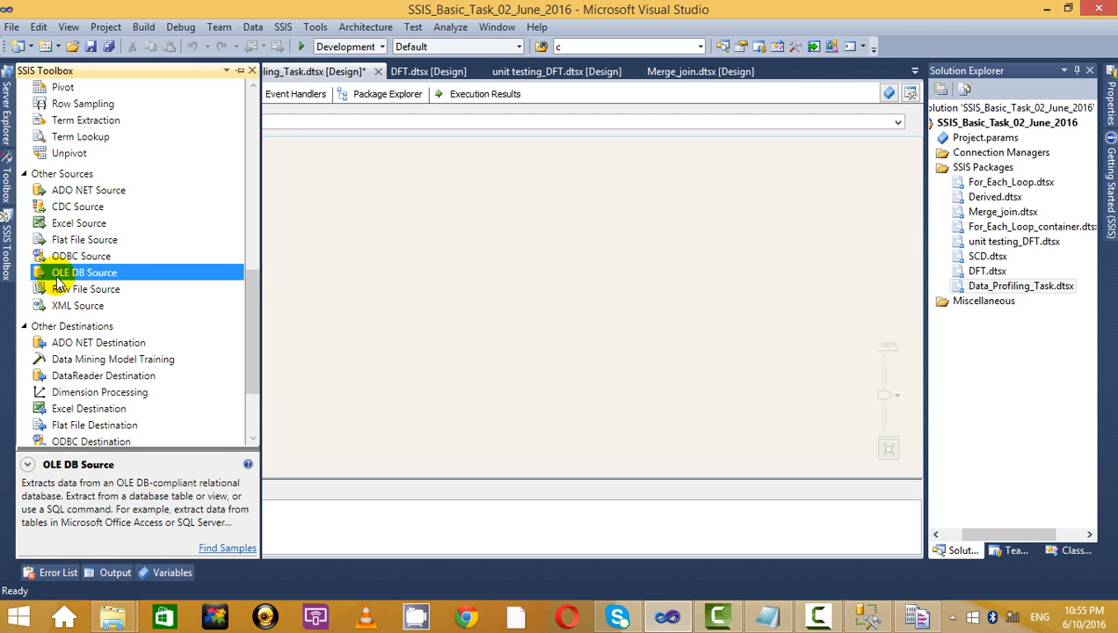
pyautogui.moveTo(58, 278); pyautogui.dragTo(224, 194)
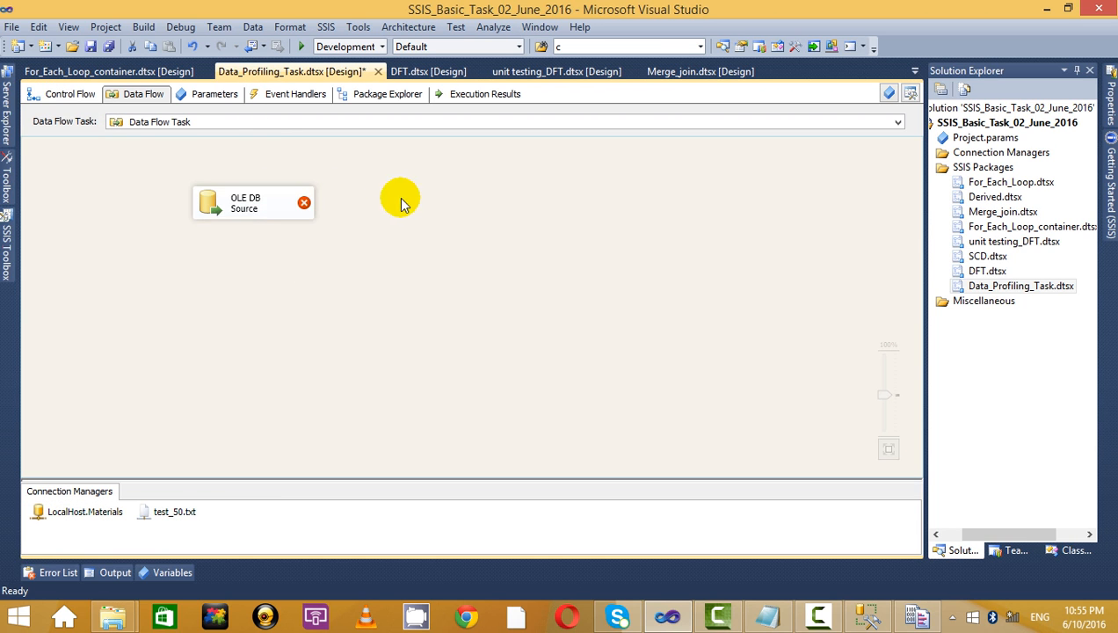
# Open the OLE DB Source for editing and assign it the existing Materials data connection that is not on LocalHost.
pyautogui.rightClick(295, 193)
pyautogui.click(301, 203)
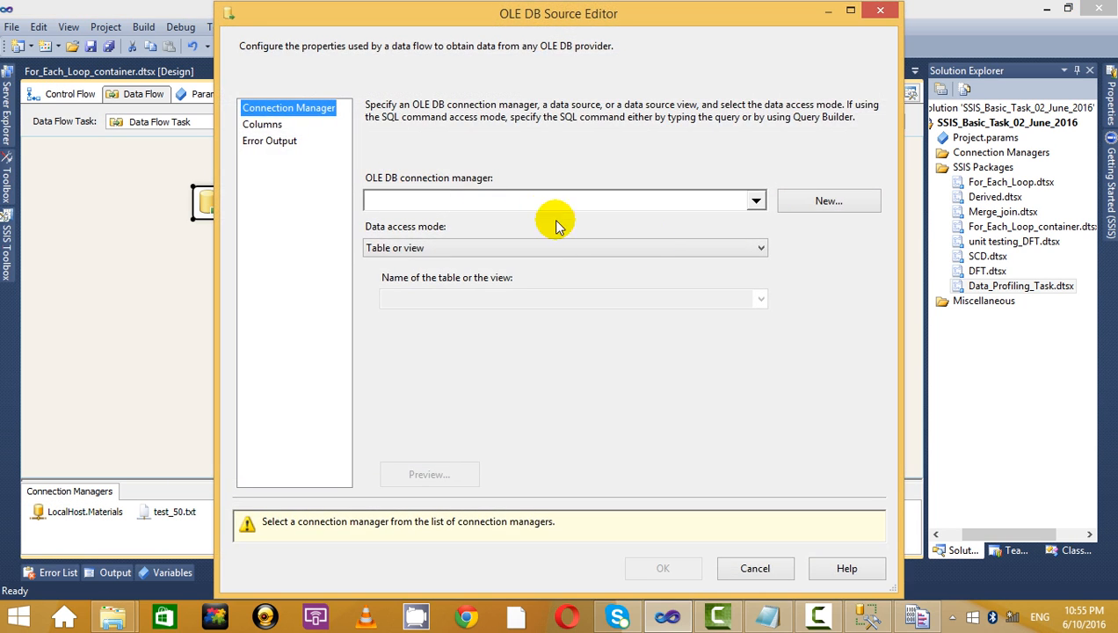
pyautogui.click(815, 199)
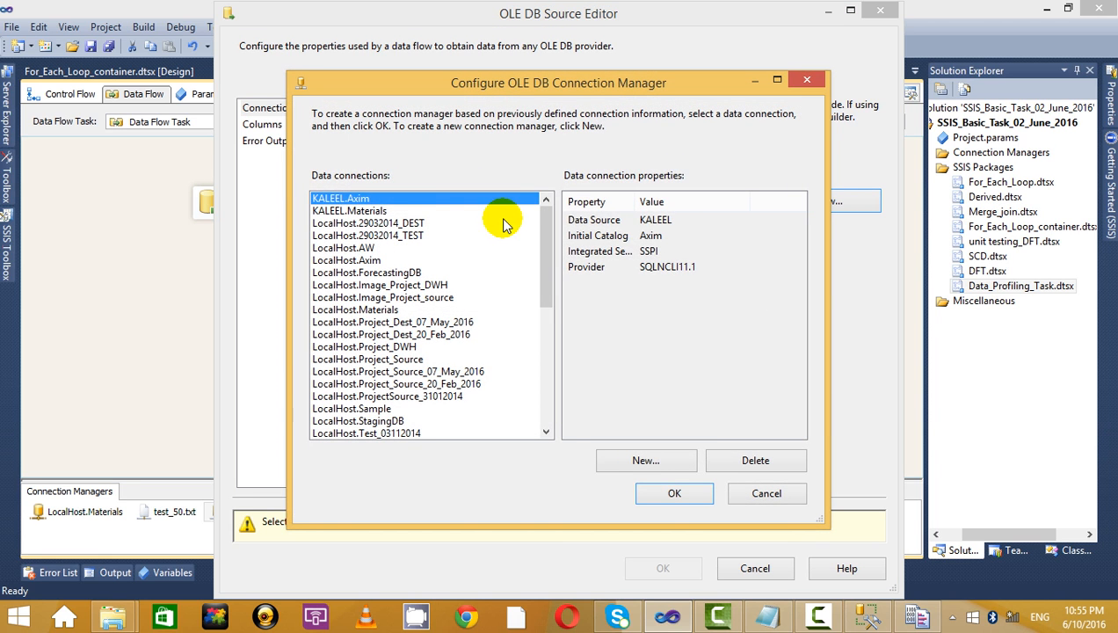
pyautogui.click(430, 212)
pyautogui.press('Return')
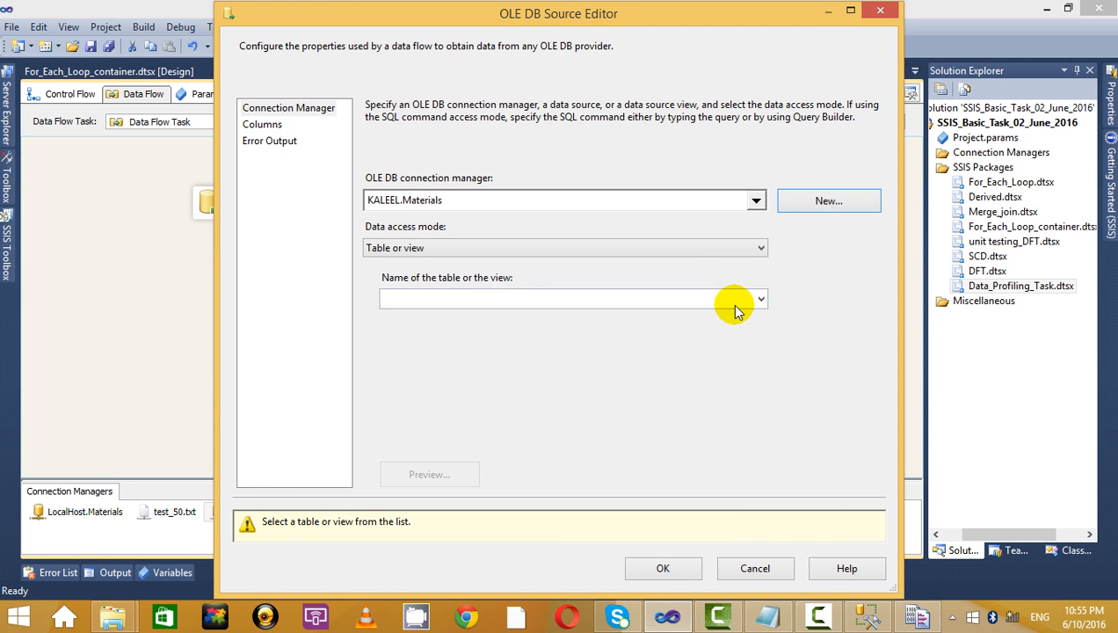
# Select [dbo].[BHEL_PRICE] as the source table and accept the OLE DB Source settings.
pyautogui.click(735, 301)
pyautogui.scroll(-12, 553, 405)
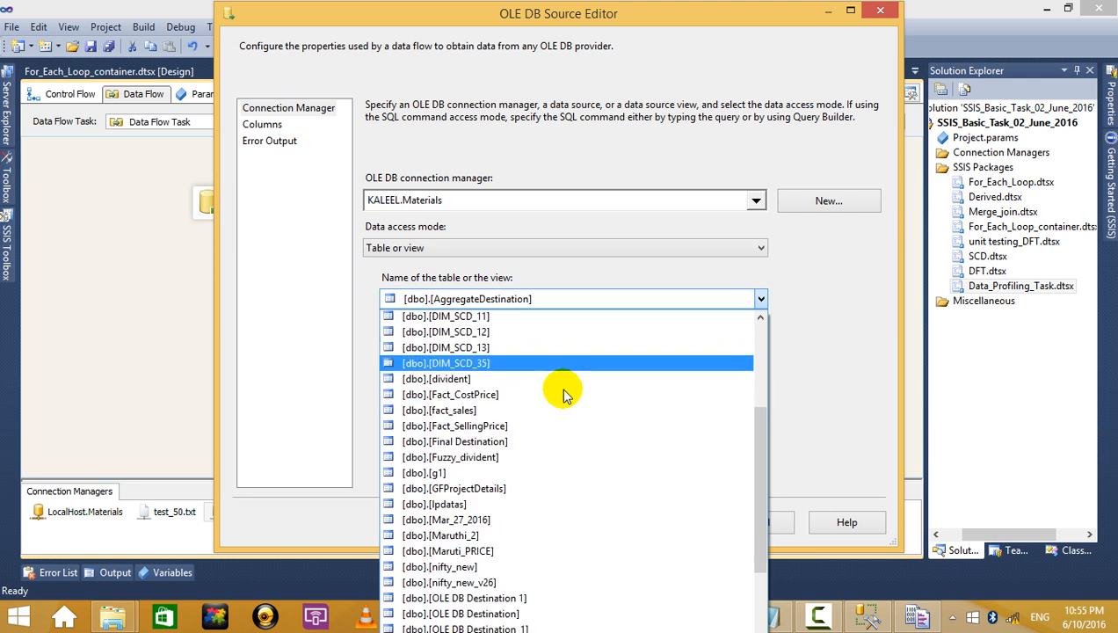
pyautogui.scroll(-12, 562, 393)
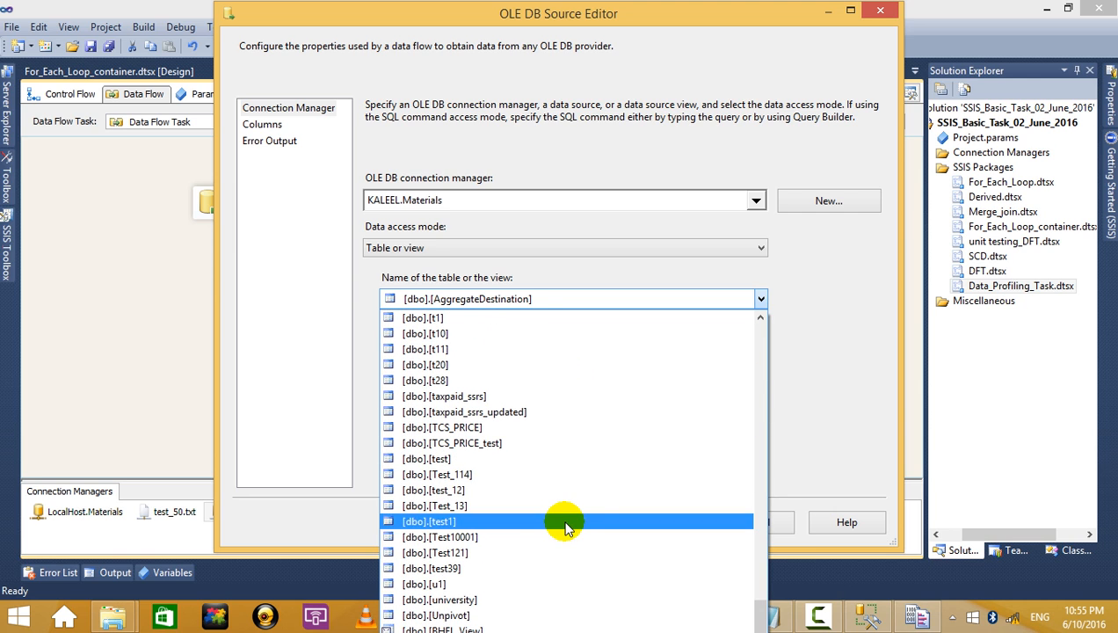
pyautogui.scroll(4, 568, 519)
pyautogui.scroll(13, 567, 512)
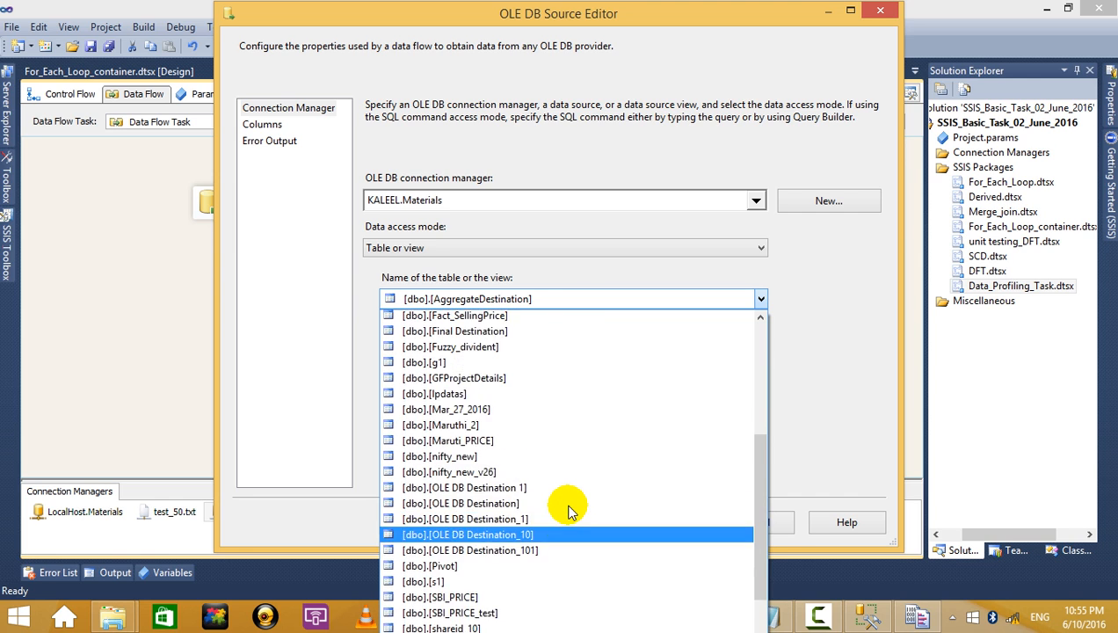
pyautogui.scroll(3, 568, 510)
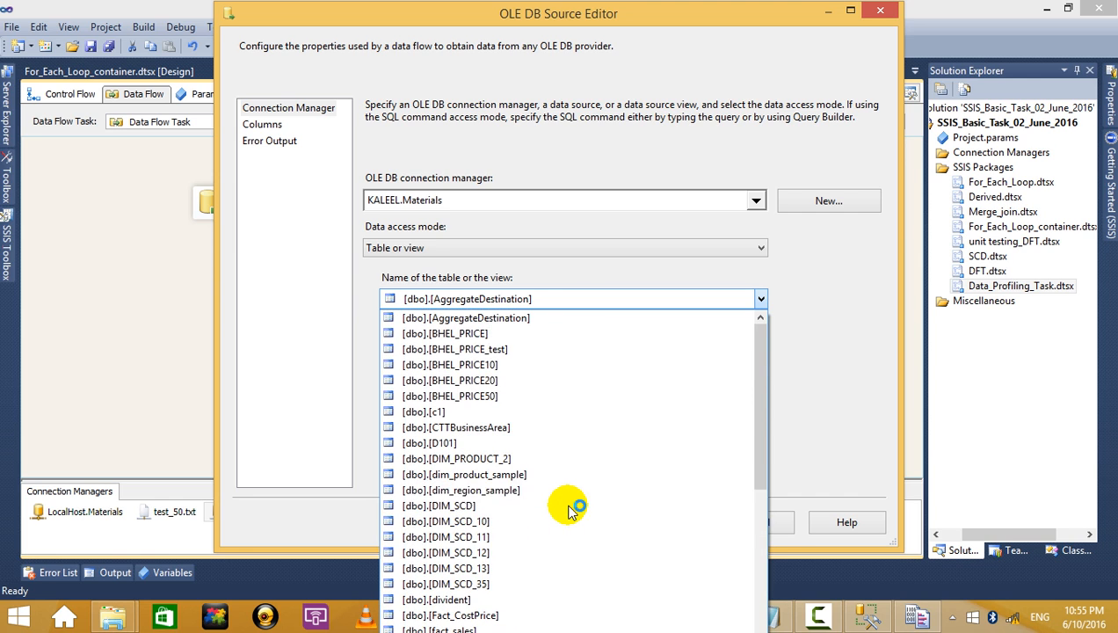
pyautogui.click(542, 338)
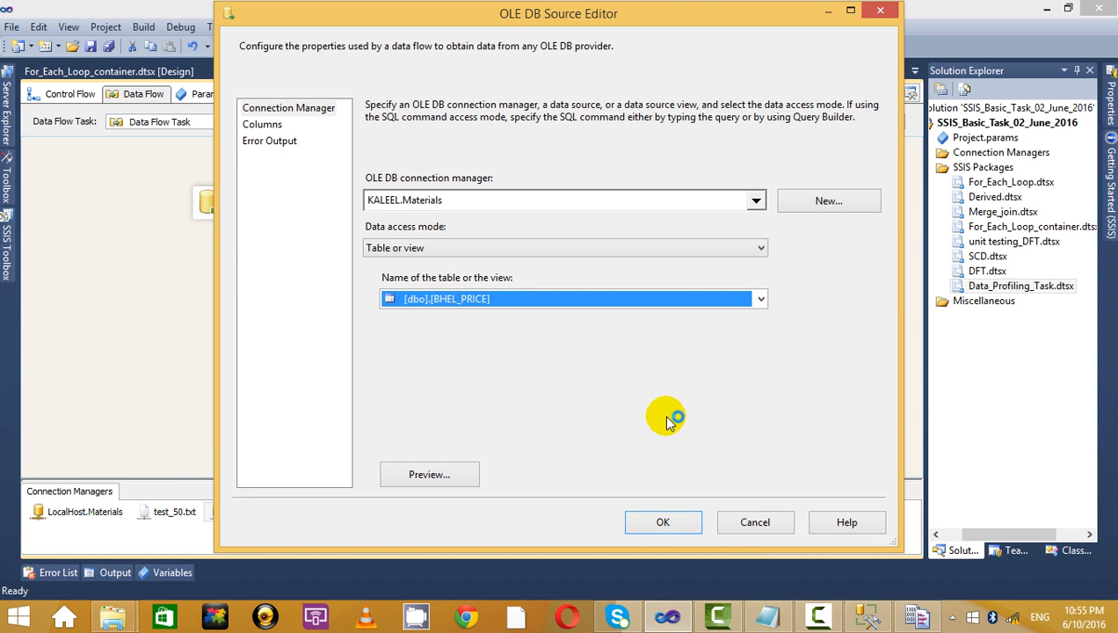
pyautogui.click(655, 521)
# Rename the OLE DB Source as BHEL.
pyautogui.rightClick(307, 209)
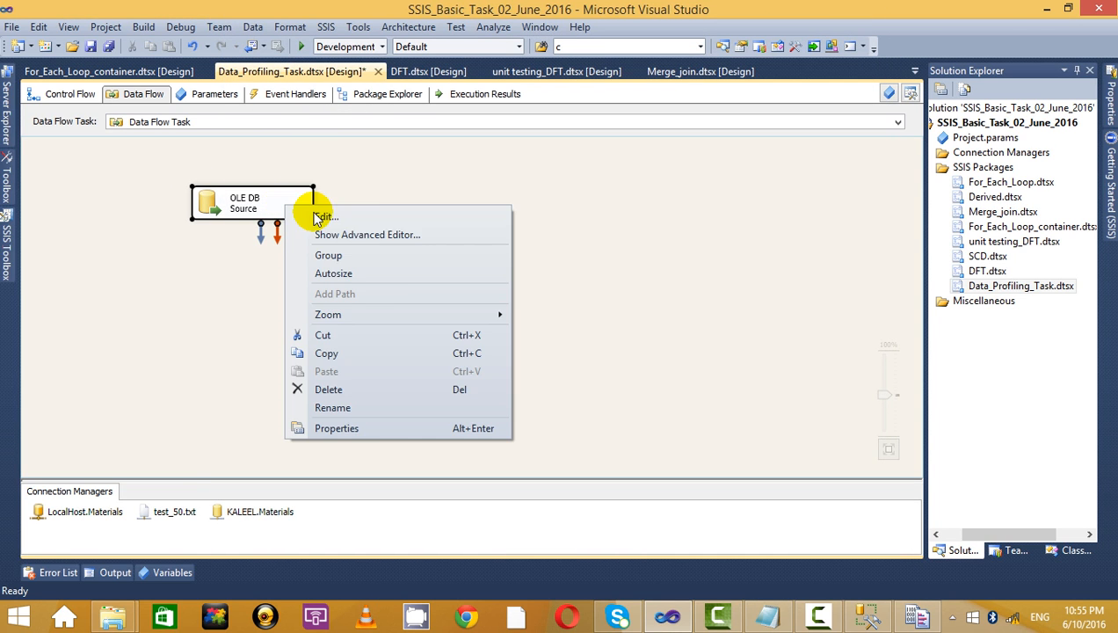
pyautogui.press('Escape')
pyautogui.click(290, 202)
pyautogui.press('Delete')
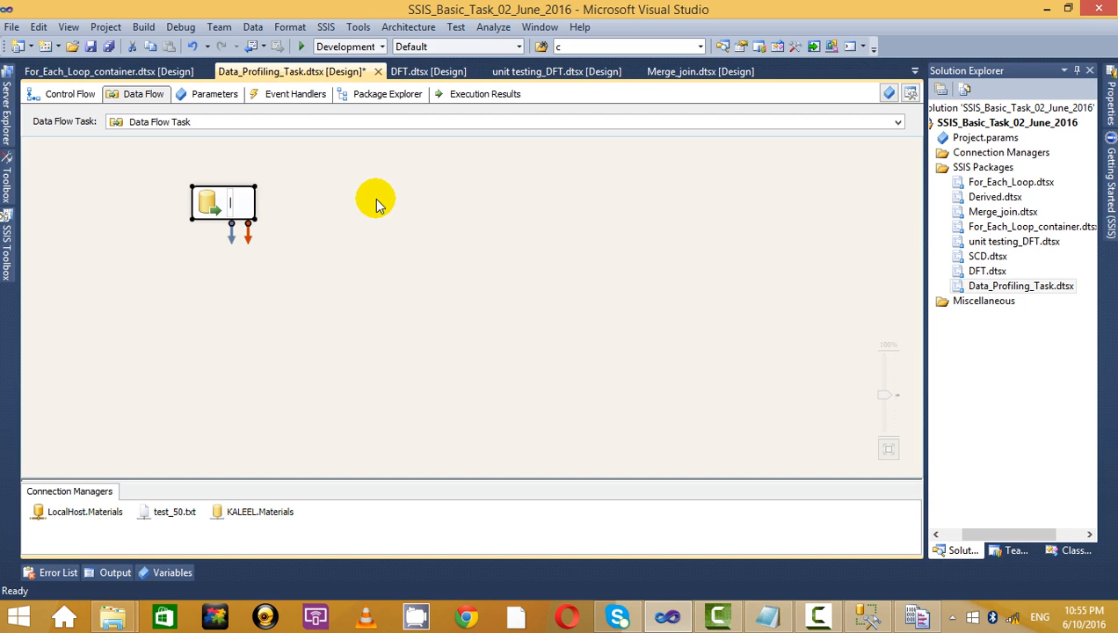
pyautogui.write('Derived')
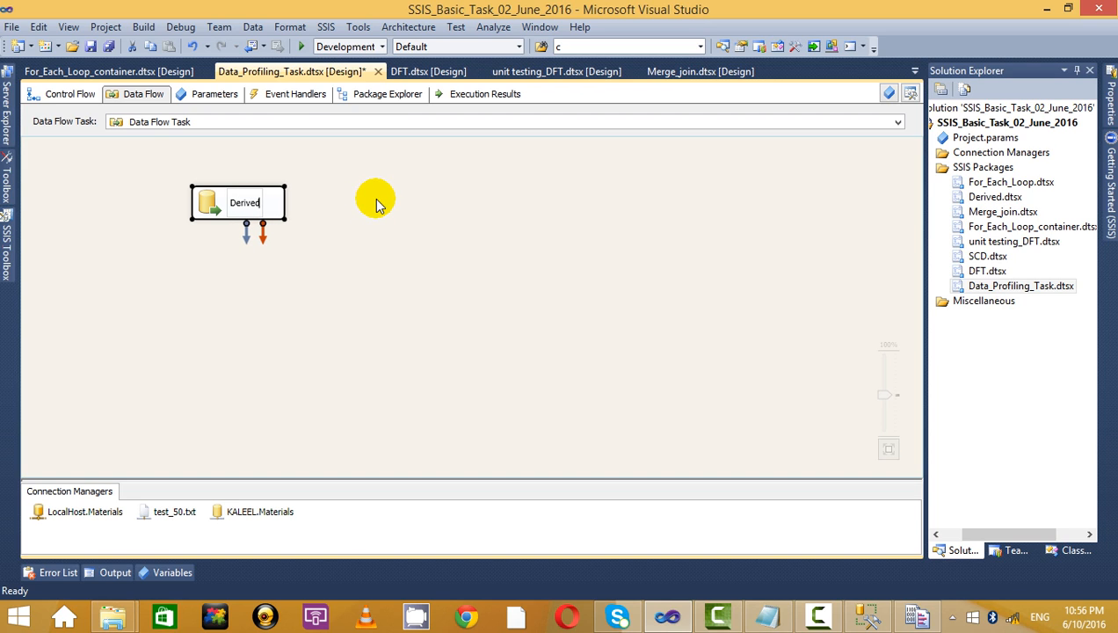
pyautogui.press('BackSpace')
pyautogui.press('BackSpace')
pyautogui.press('BackSpace')
pyautogui.press('BackSpace')
pyautogui.press('BackSpace')
pyautogui.press('BackSpace')
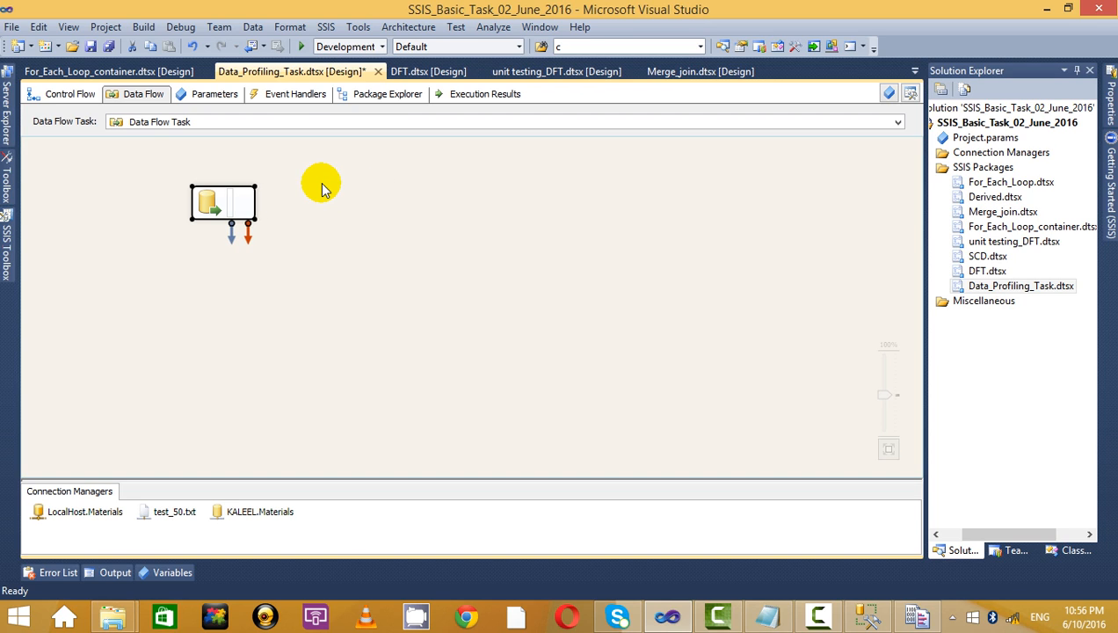
pyautogui.write('BHEL')
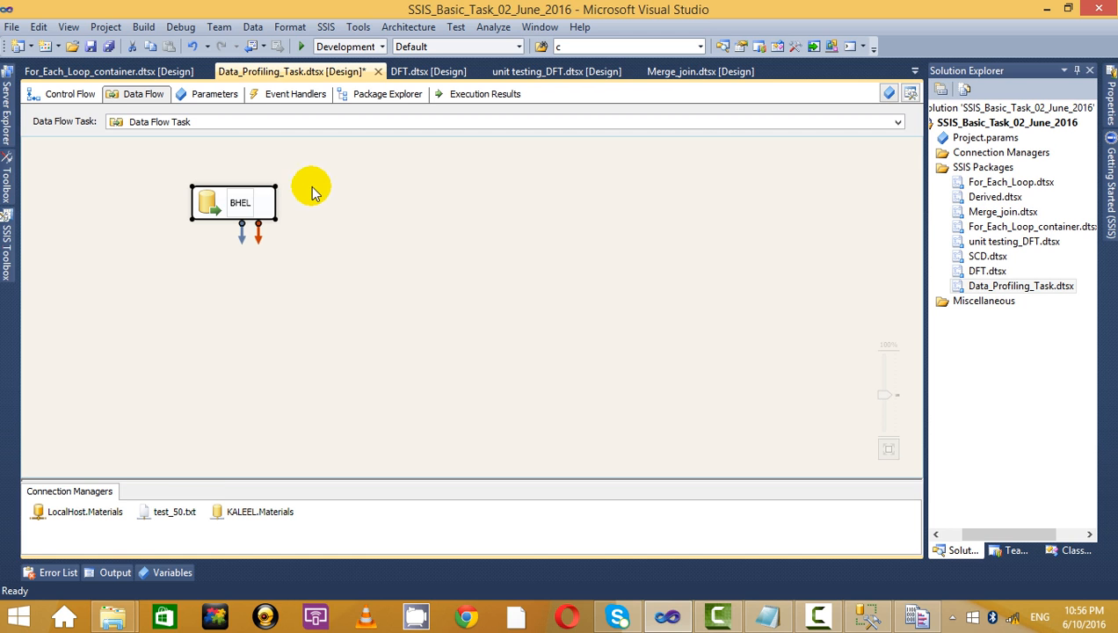
pyautogui.click(312, 187)
# Add a Derived Column transformation to the data flow, below and beside the BHEL source.
pyautogui.click(7, 241)
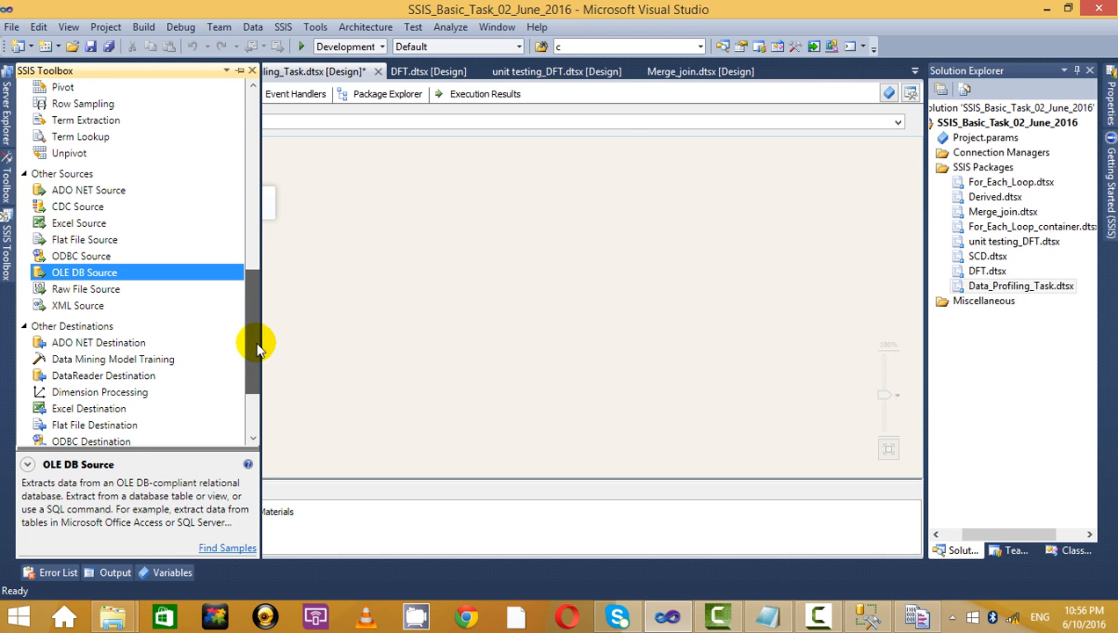
pyautogui.moveTo(249, 344); pyautogui.dragTo(250, 130)
pyautogui.click(88, 192)
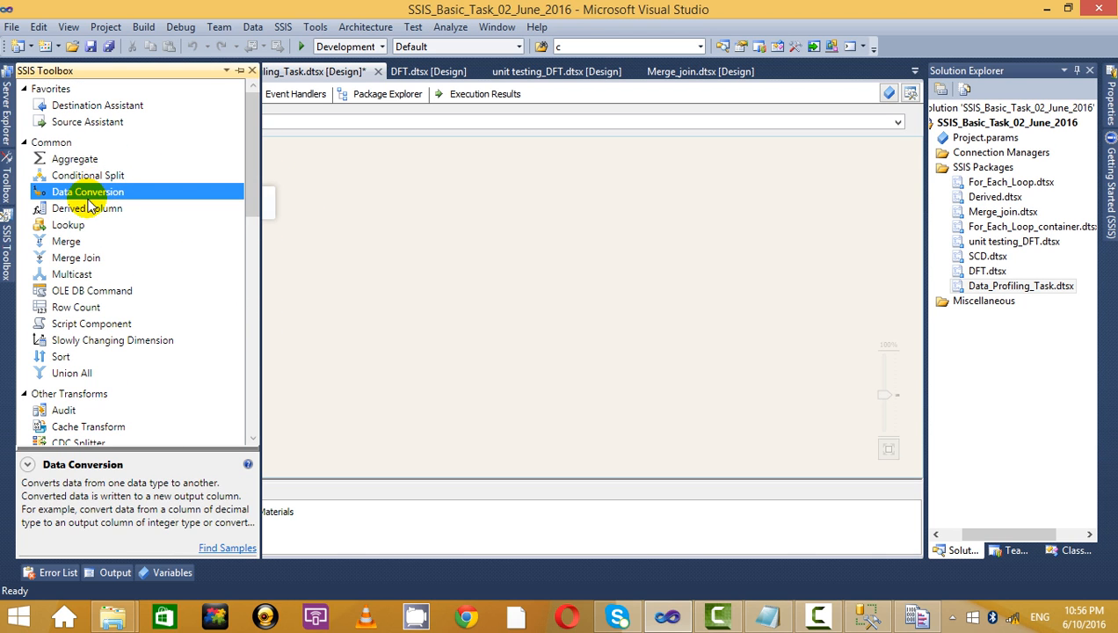
pyautogui.click(75, 208)
pyautogui.moveTo(74, 215); pyautogui.dragTo(369, 244)
# Connect the BHEL source's regular output to the Derived Column transformation and open the transformation for editing.
pyautogui.click(237, 200)
pyautogui.moveTo(236, 233); pyautogui.dragTo(382, 273)
pyautogui.rightClick(382, 272)
pyautogui.click(453, 274)
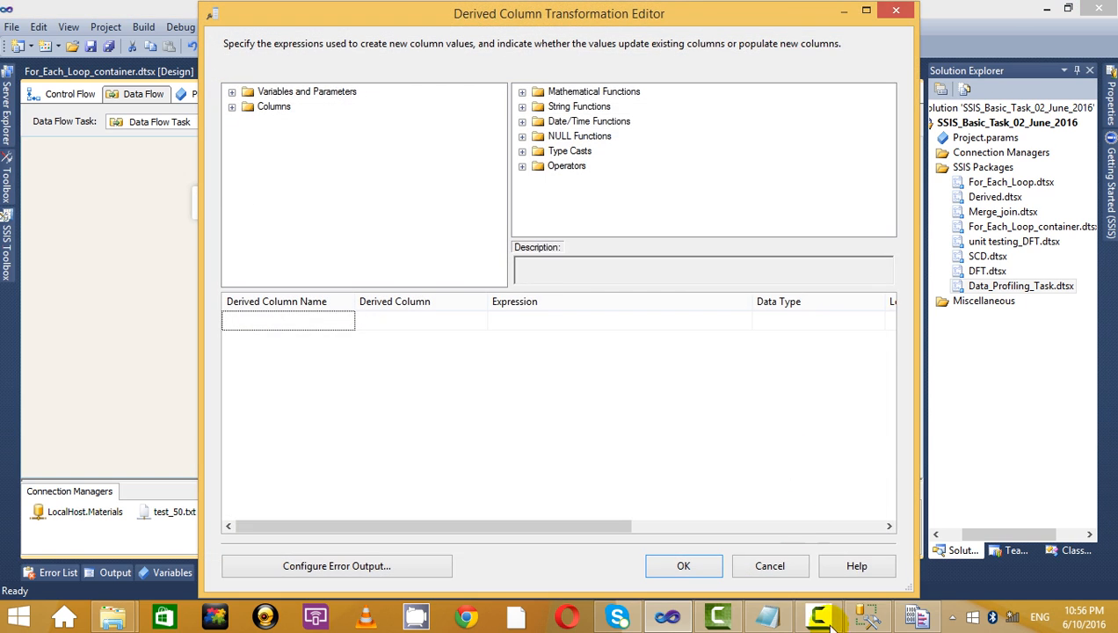
# Check the Notepad notes briefly, then switch to the This PC window in File Explorer.
pyautogui.click(775, 615)
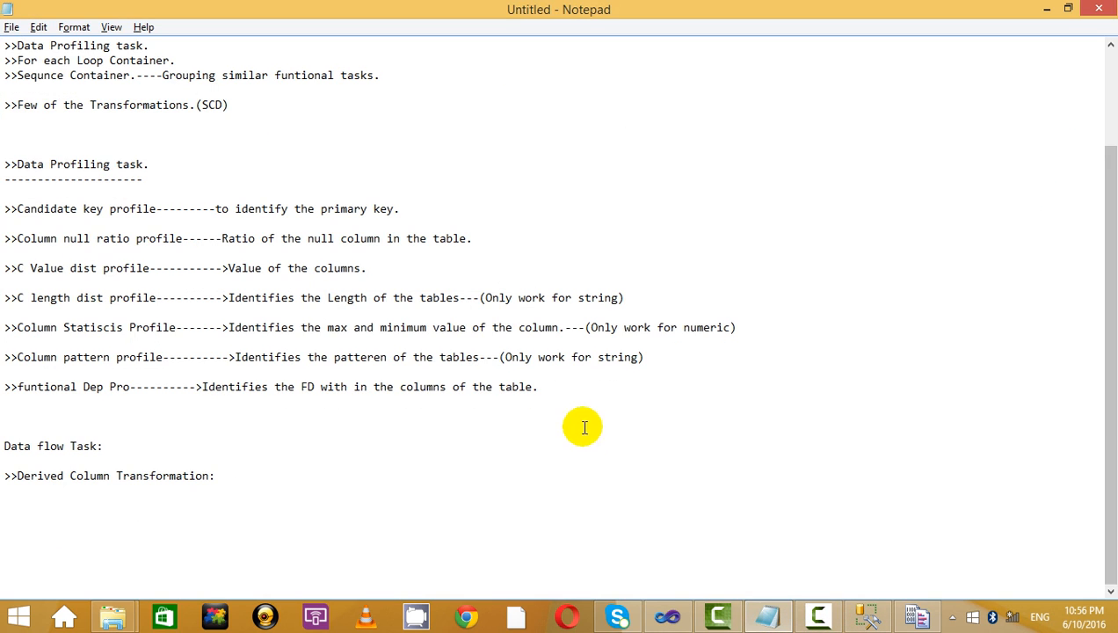
pyautogui.click(1045, 8)
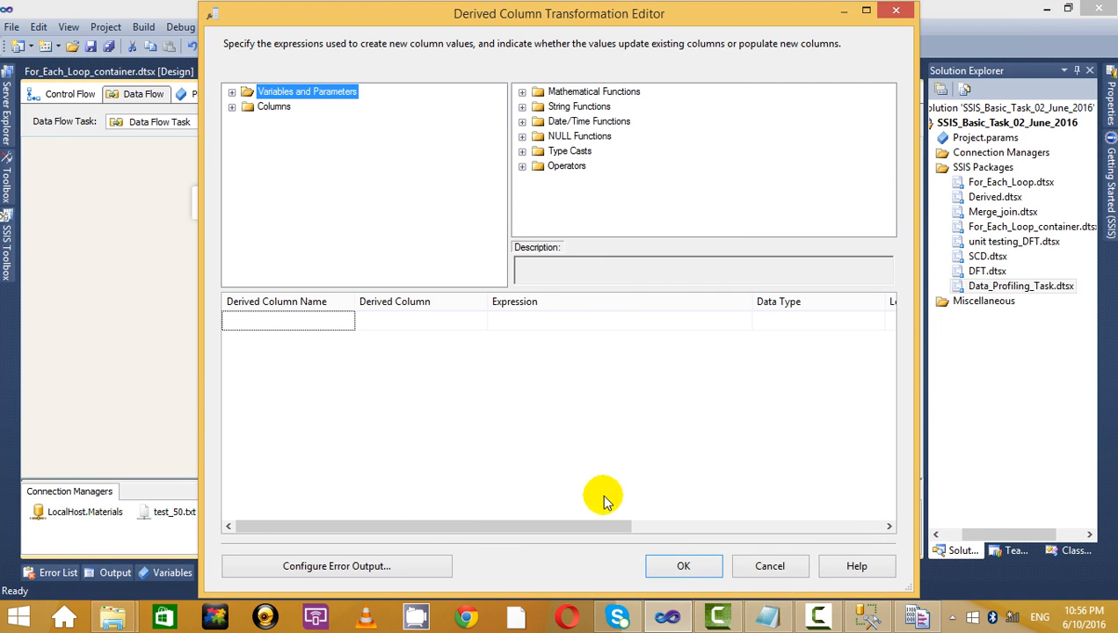
pyautogui.click(112, 615)
pyautogui.click(150, 553)
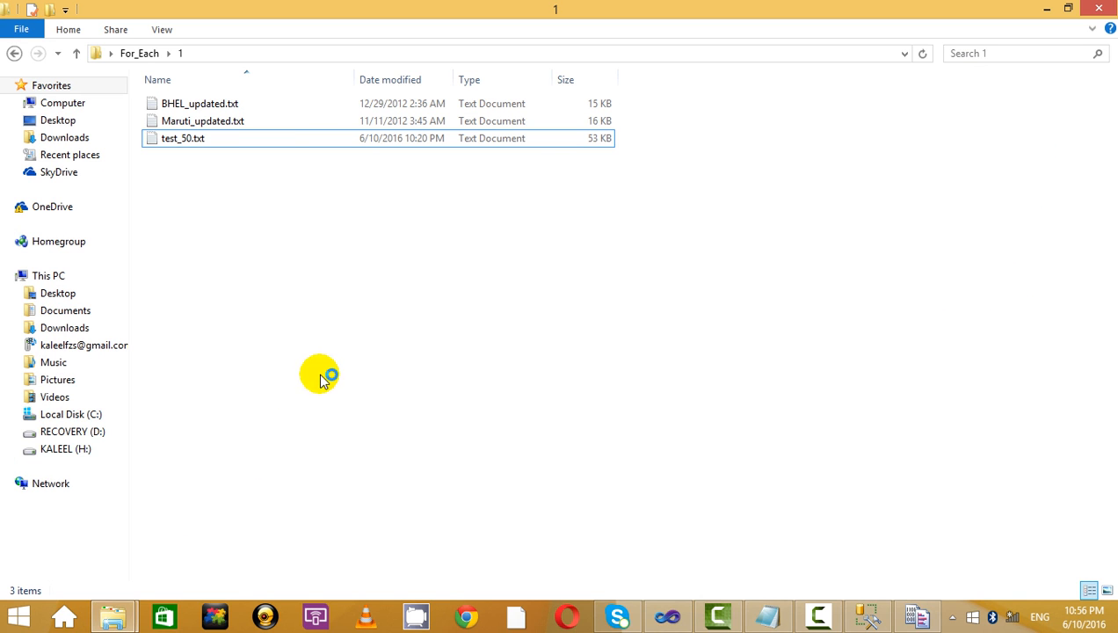
pyautogui.click(119, 615)
pyautogui.click(312, 553)
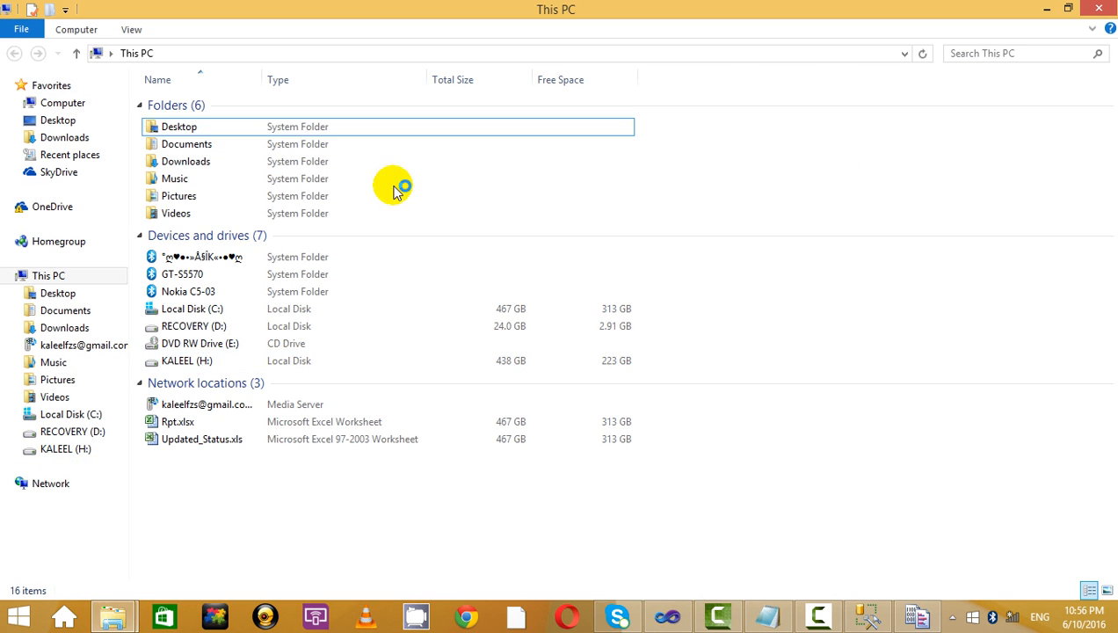
# Open msg_box_msbi.txt from the Traning\msg_box\Canada_Class_video_code\Code folder on the H: drive.
pyautogui.doubleClick(211, 360)
pyautogui.doubleClick(198, 117)
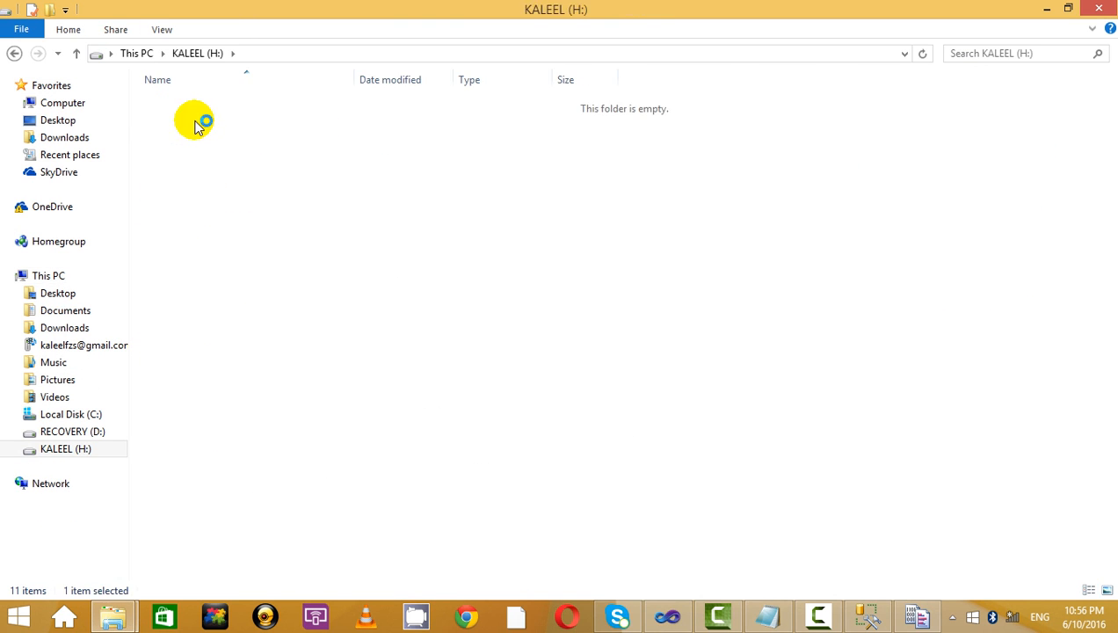
pyautogui.doubleClick(242, 501)
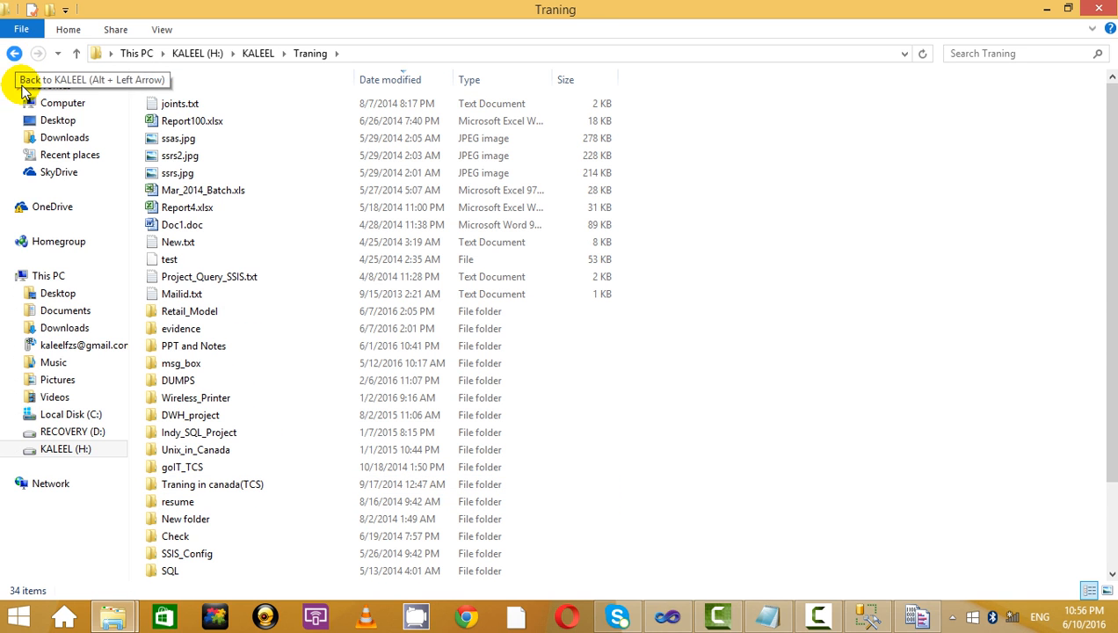
pyautogui.doubleClick(301, 385)
pyautogui.doubleClick(418, 88)
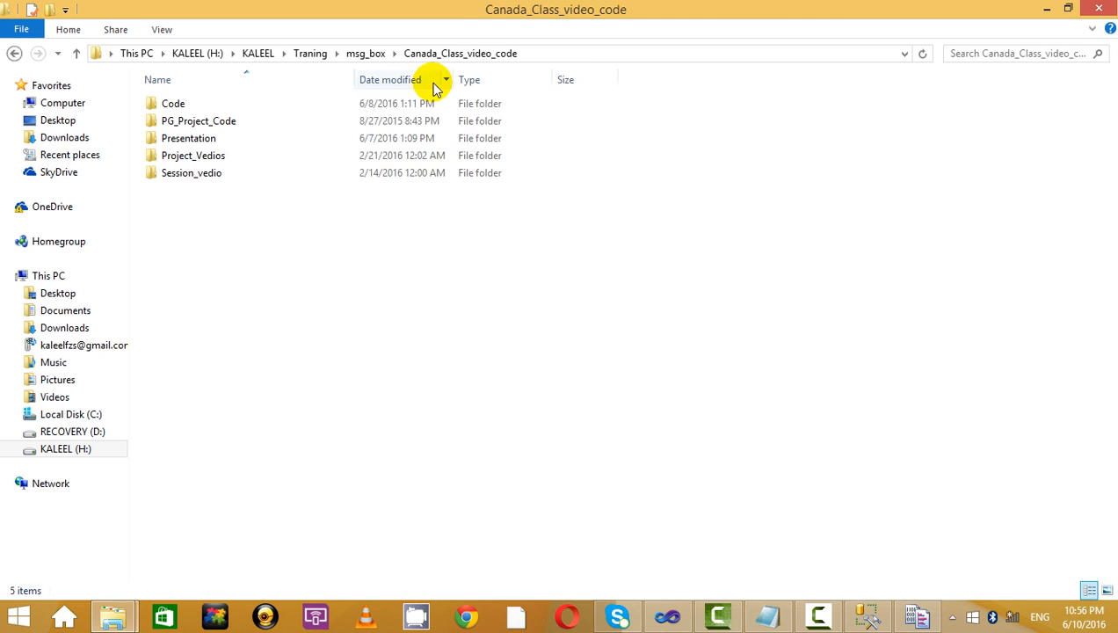
pyautogui.doubleClick(241, 102)
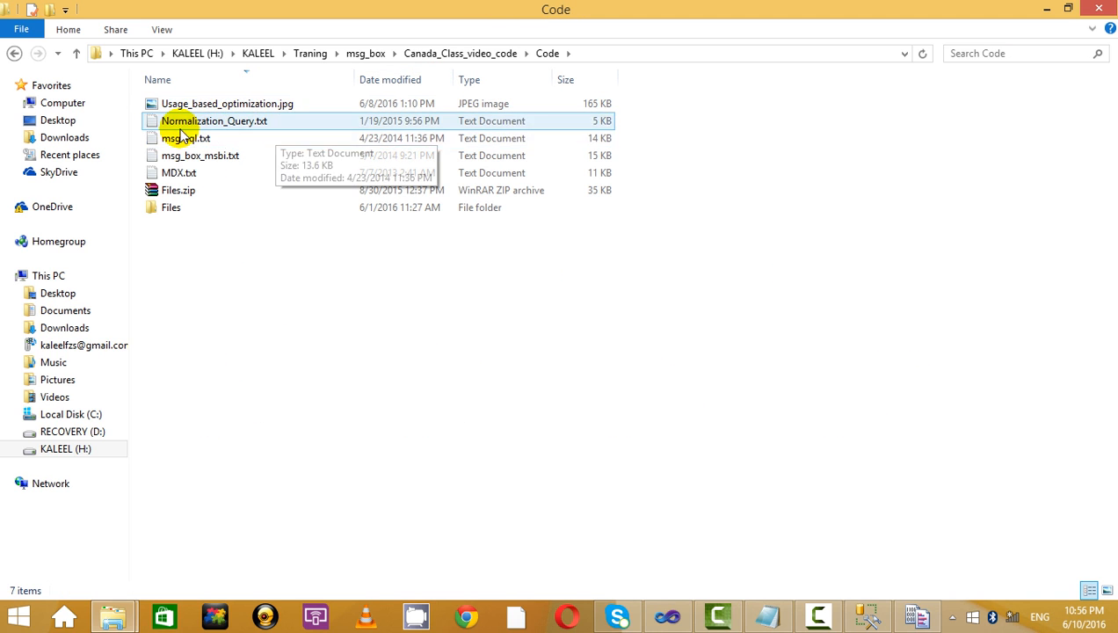
pyautogui.click(195, 156)
pyautogui.doubleClick(211, 159)
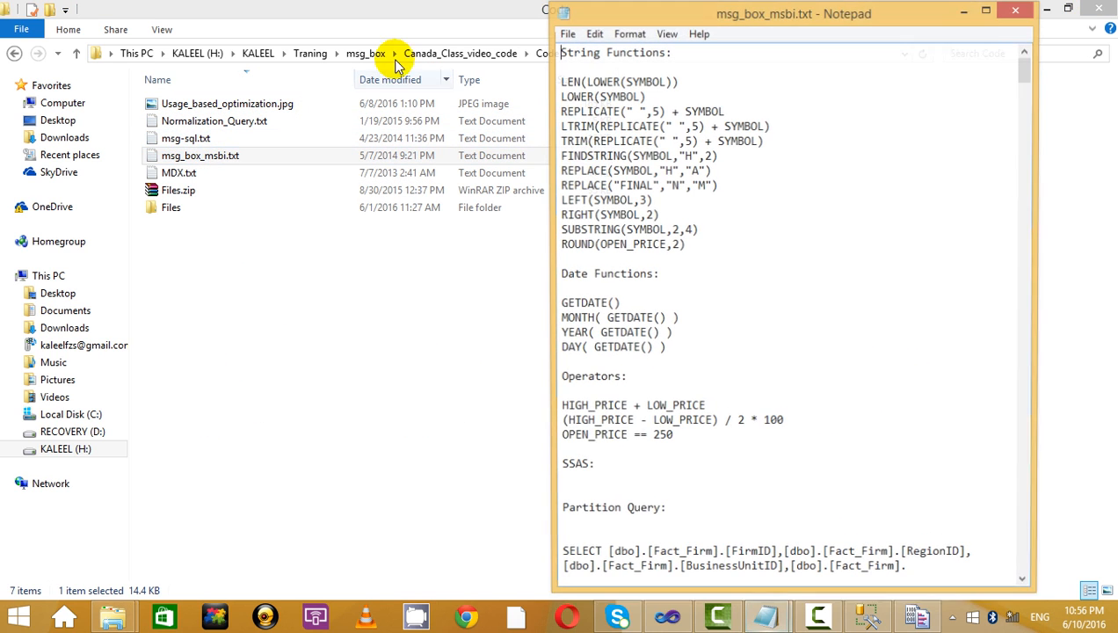
# Minimize the File Explorer windows and clear the msg_box_msbi.txt notes away to return to the Derived Column Transformation Editor.
pyautogui.click(1050, 11)
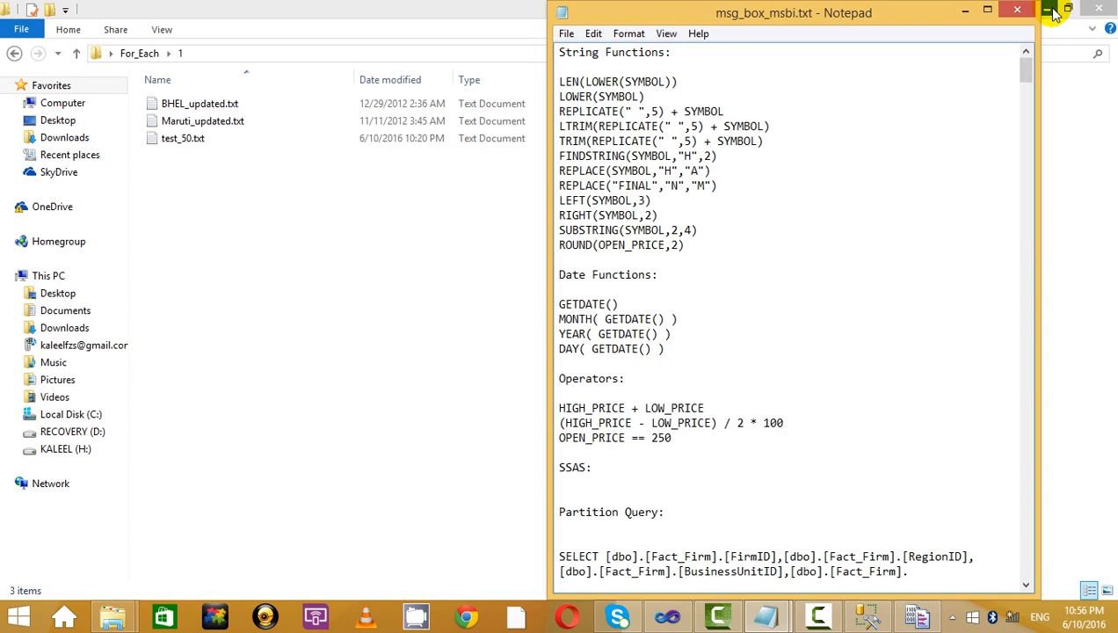
pyautogui.click(1054, 12)
pyautogui.moveTo(677, 19); pyautogui.dragTo(50, 190)
pyautogui.click(492, 170)
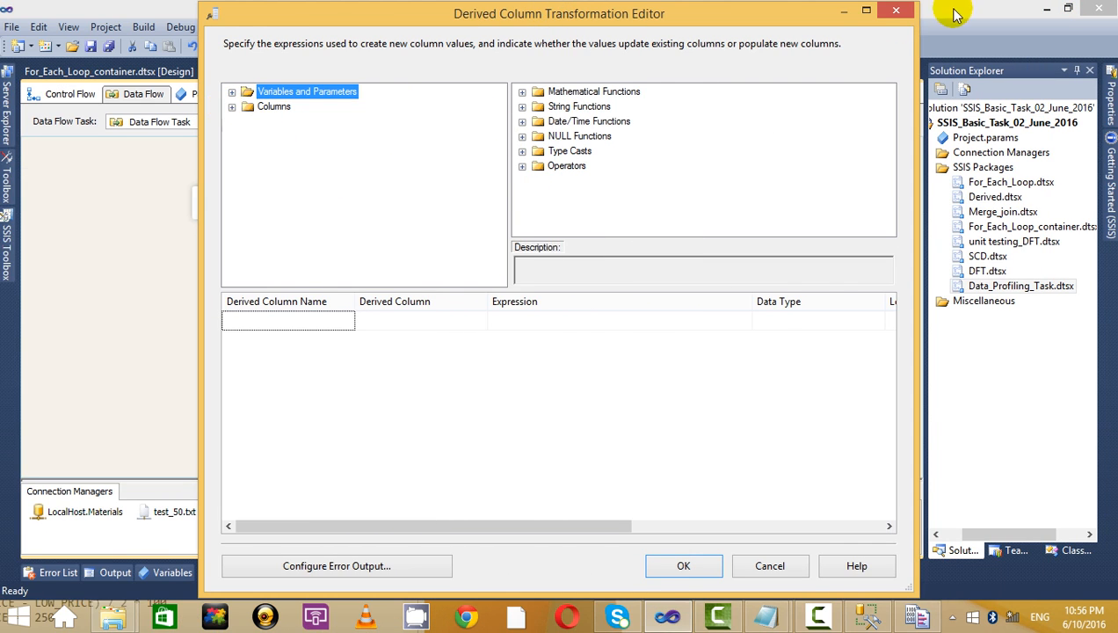
# Leave the Derived Column Transformation Editor and rerun the select query on [dbo].[BHEL_PRICE] in SQL Server Management Studio.
pyautogui.click(893, 11)
pyautogui.click(669, 227)
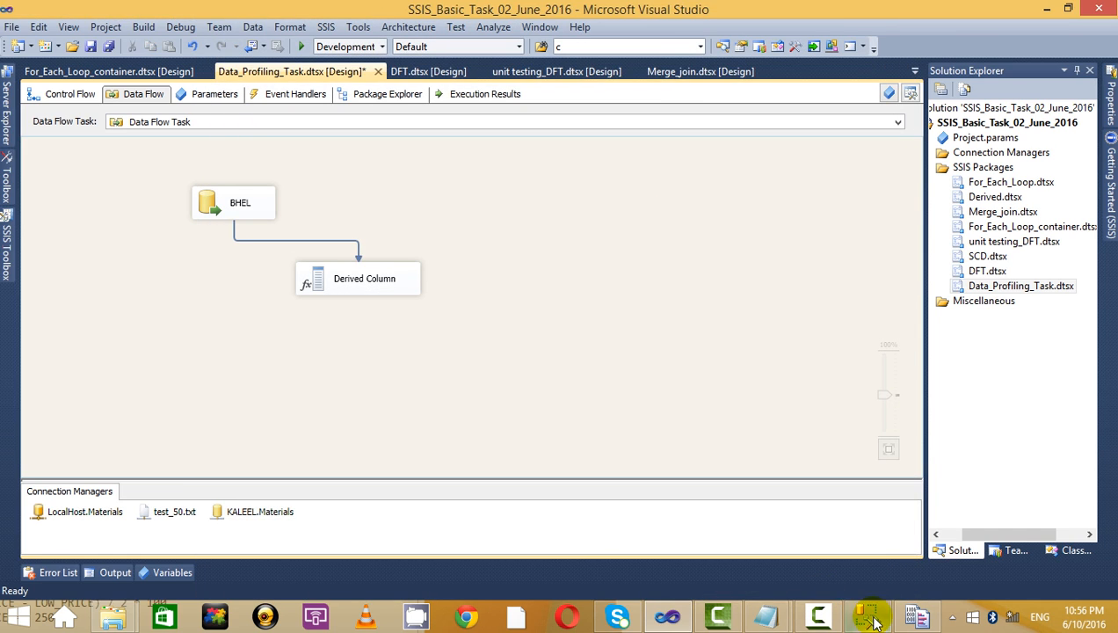
pyautogui.click(864, 615)
pyautogui.moveTo(590, 114); pyautogui.dragTo(247, 115)
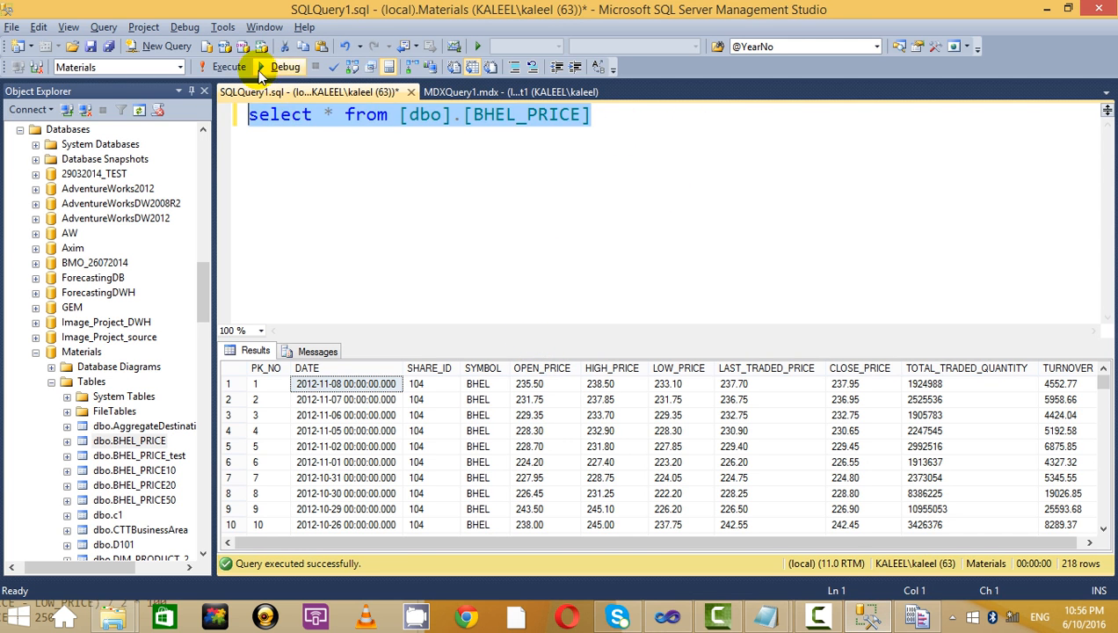
pyautogui.click(229, 67)
# Examine the SYMBOL, OPEN_PRICE, HIGH_PRICE, LOW_PRICE and LAST_TRADED_PRICE values in the BHEL_PRICE query results.
pyautogui.click(477, 416)
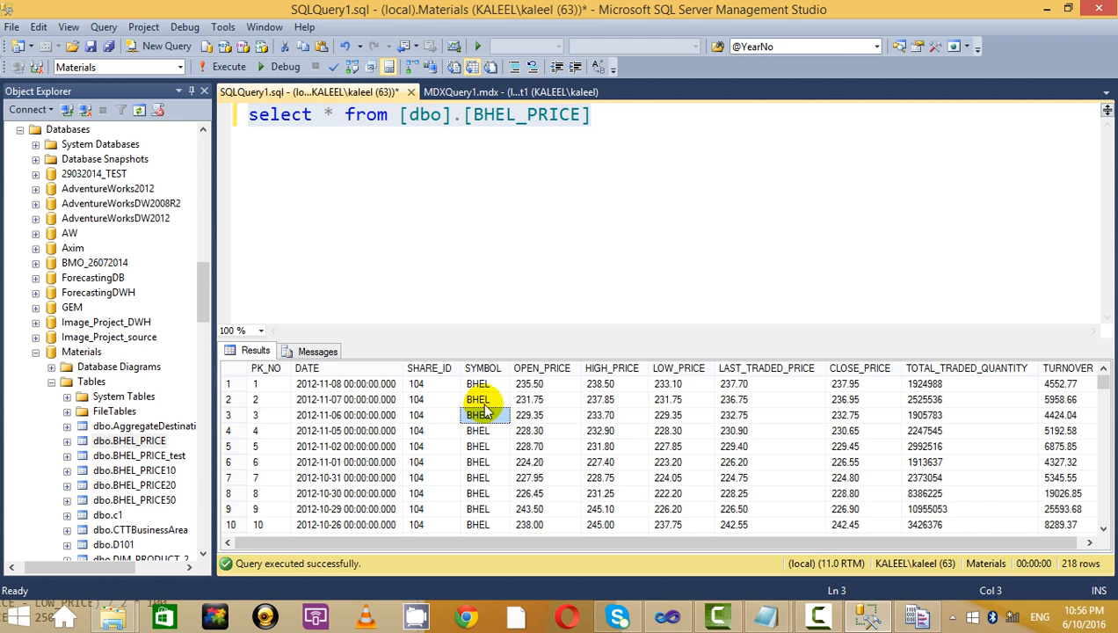
pyautogui.click(484, 401)
pyautogui.click(486, 381)
pyautogui.click(489, 411)
pyautogui.click(526, 386)
pyautogui.click(542, 401)
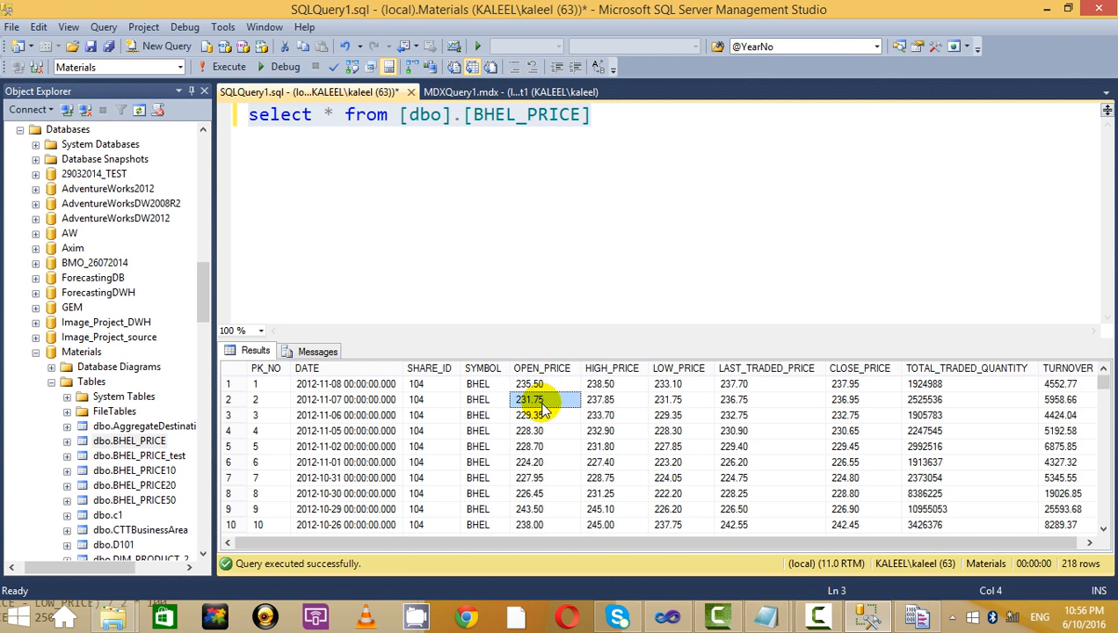
pyautogui.click(538, 386)
pyautogui.click(534, 399)
pyautogui.click(602, 384)
pyautogui.click(672, 384)
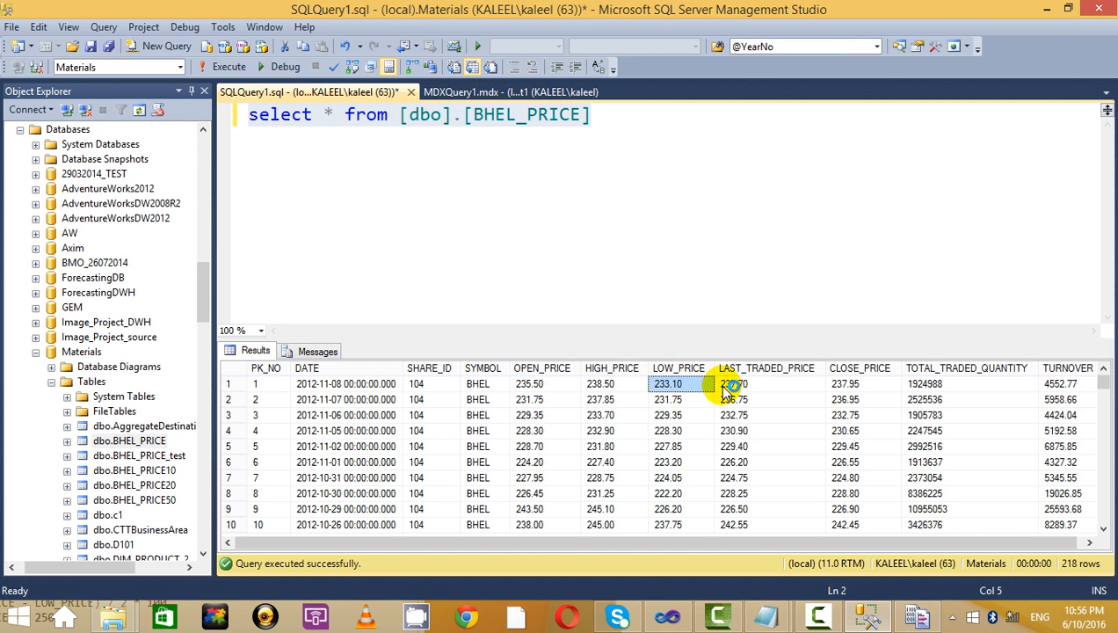
pyautogui.click(725, 387)
pyautogui.click(526, 415)
pyautogui.scroll(-7, 527, 416)
pyautogui.scroll(7, 529, 413)
pyautogui.click(563, 384)
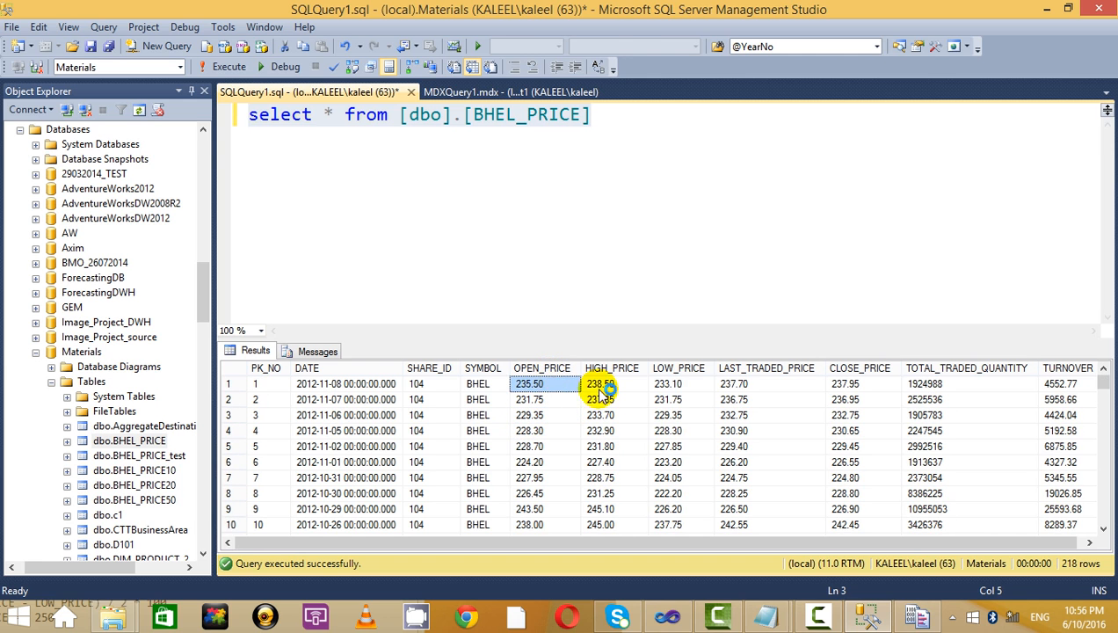
pyautogui.click(603, 387)
# Switch back to Visual Studio and check the BHEL source's connection and table settings in the OLE DB Source Editor.
pyautogui.hotkey('alt', 'Tab')
pyautogui.click(246, 208)
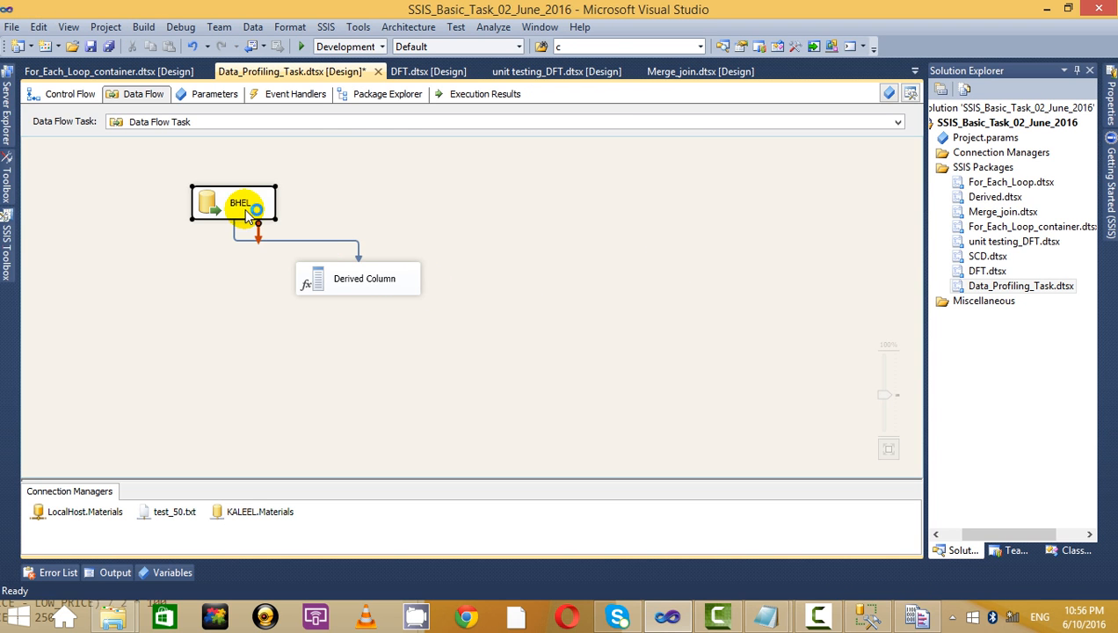
pyautogui.rightClick(243, 209)
pyautogui.click(332, 221)
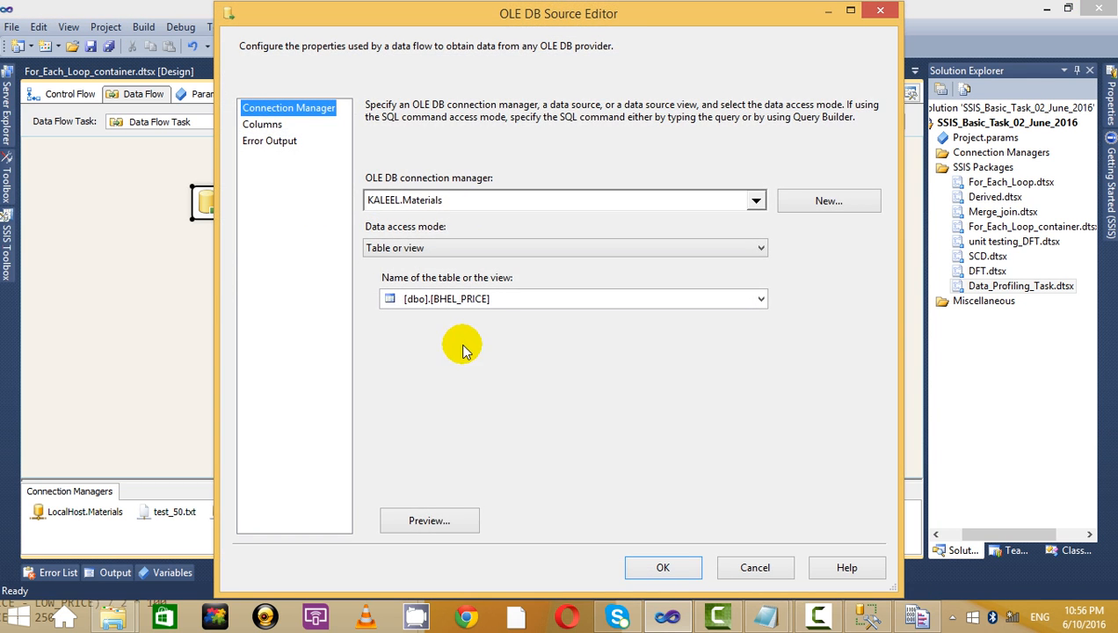
pyautogui.click(879, 11)
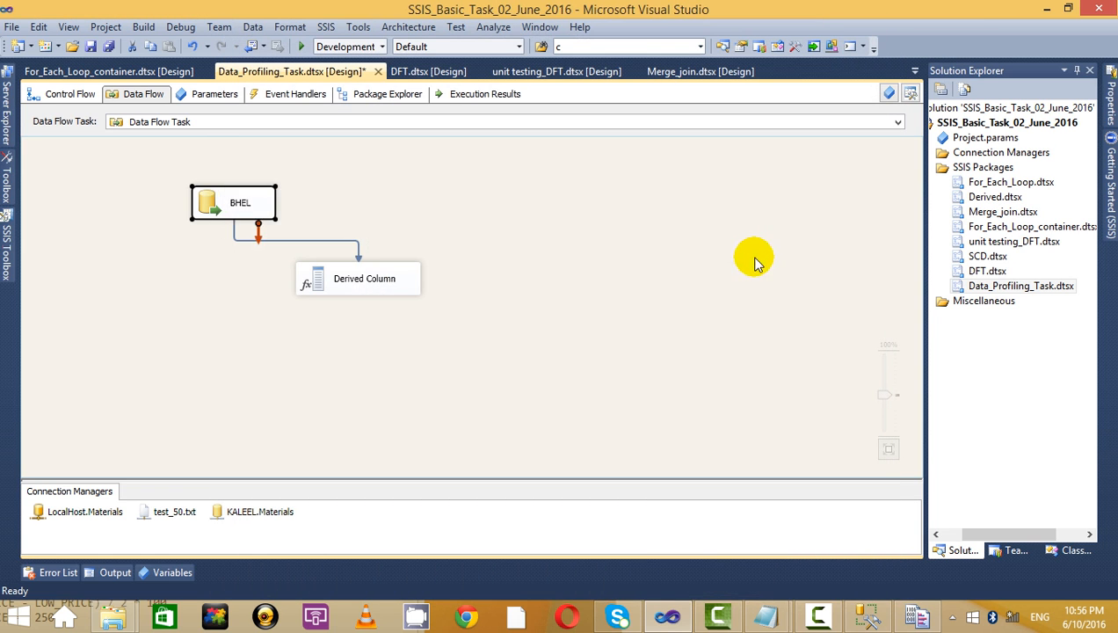
# Open the Derived Column transformation for editing and expand its list of available input columns.
pyautogui.rightClick(363, 278)
pyautogui.click(454, 302)
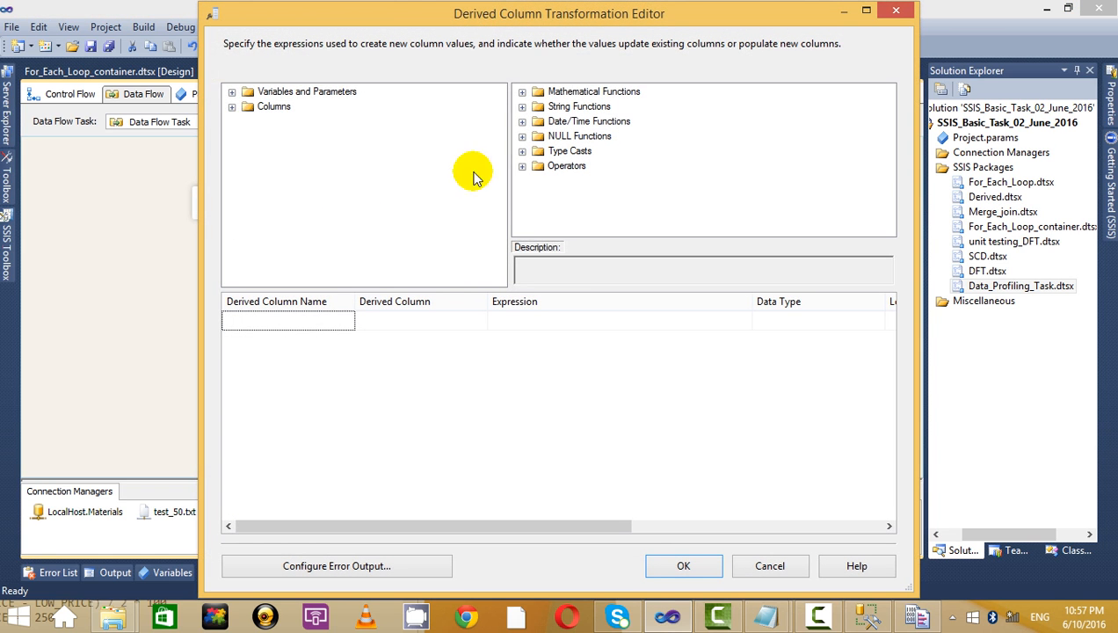
pyautogui.click(232, 107)
pyautogui.click(290, 167)
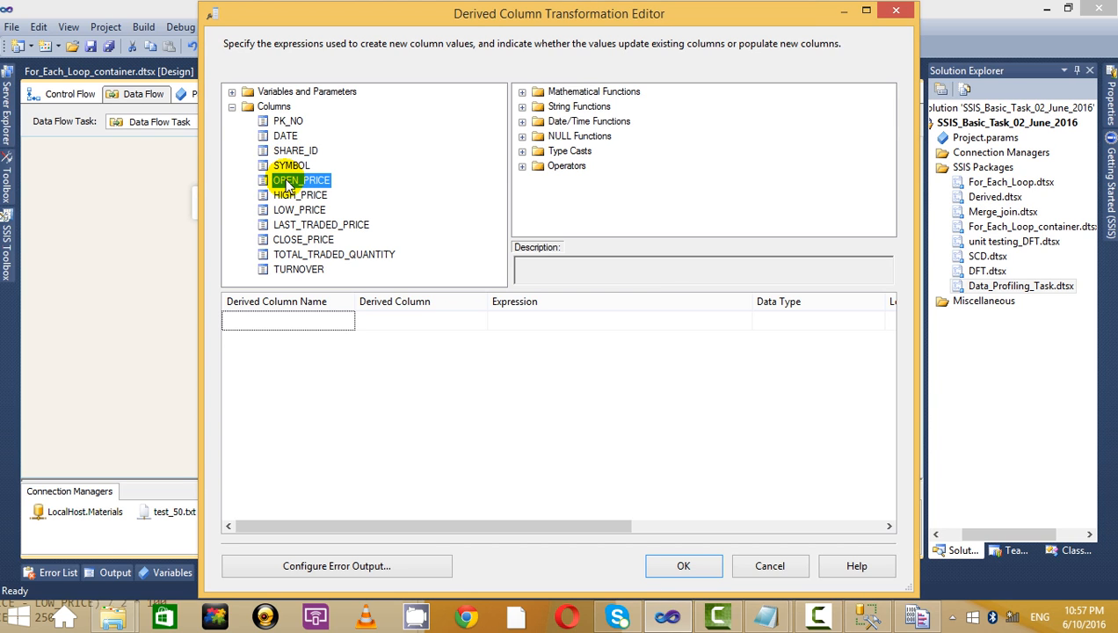
pyautogui.click(309, 196)
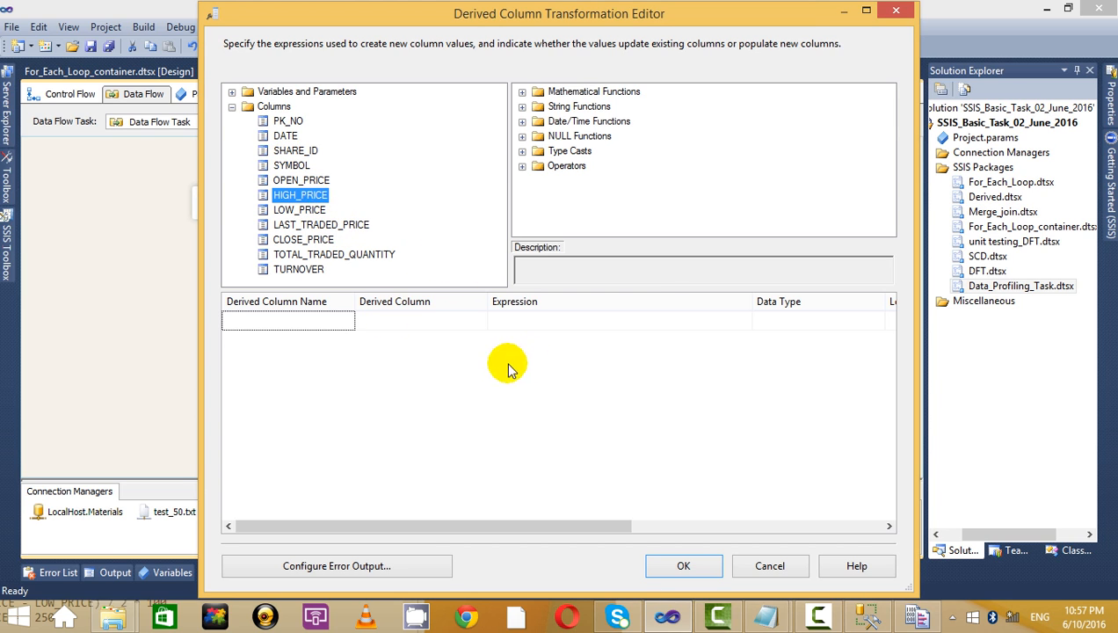
# Add a new derived column named Profit with the expression [CLOSE_PRICE]- [OPEN_PRICE].
pyautogui.click(404, 316)
pyautogui.click(321, 320)
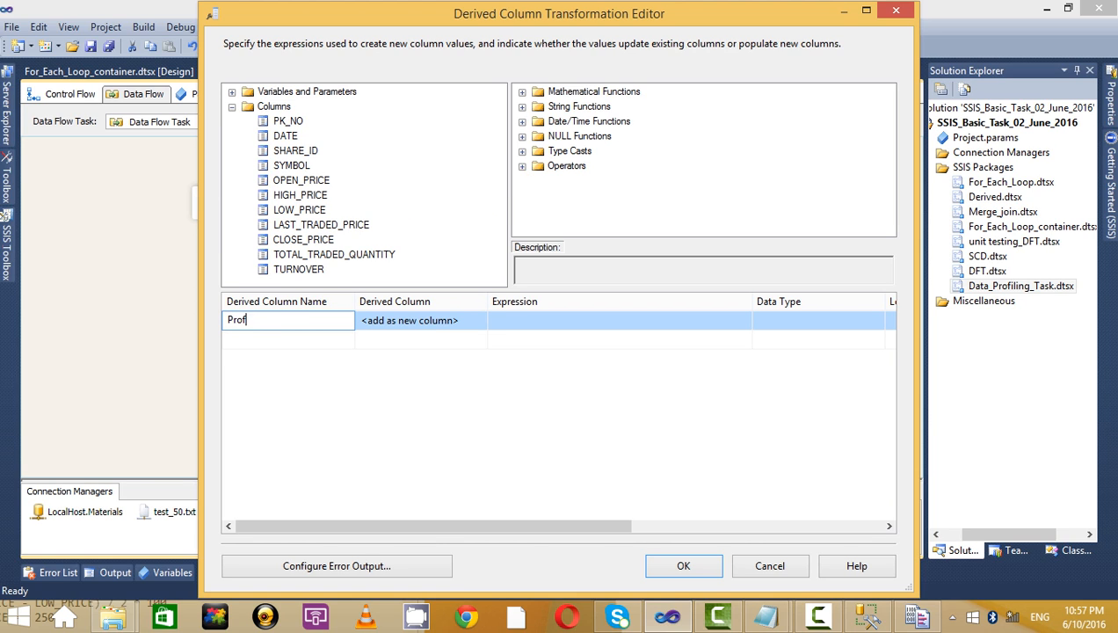
pyautogui.click(591, 318)
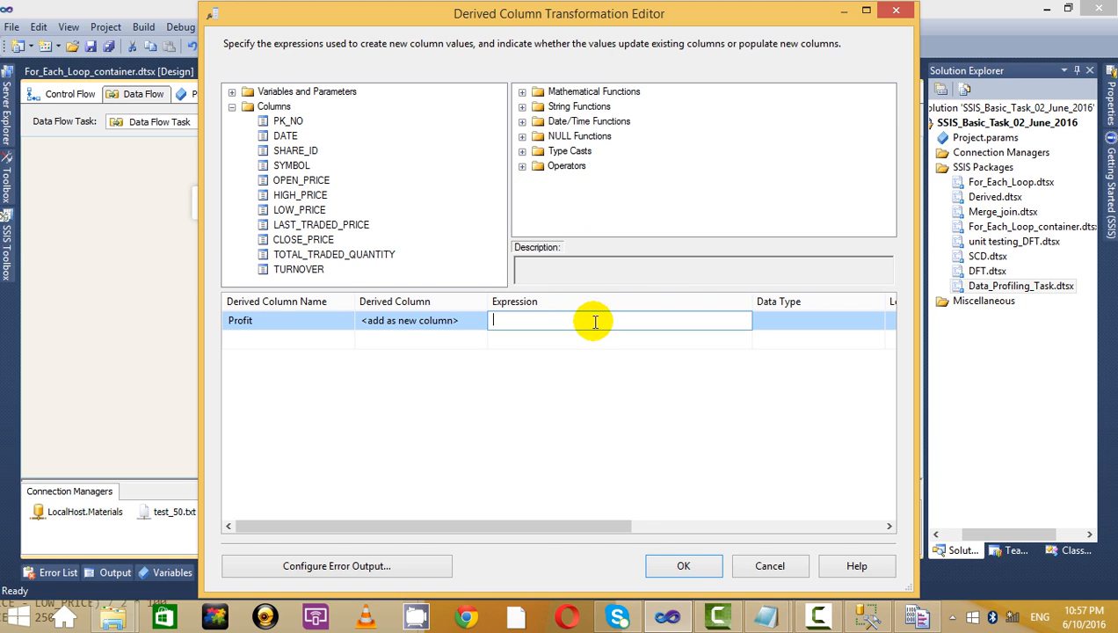
pyautogui.click(306, 194)
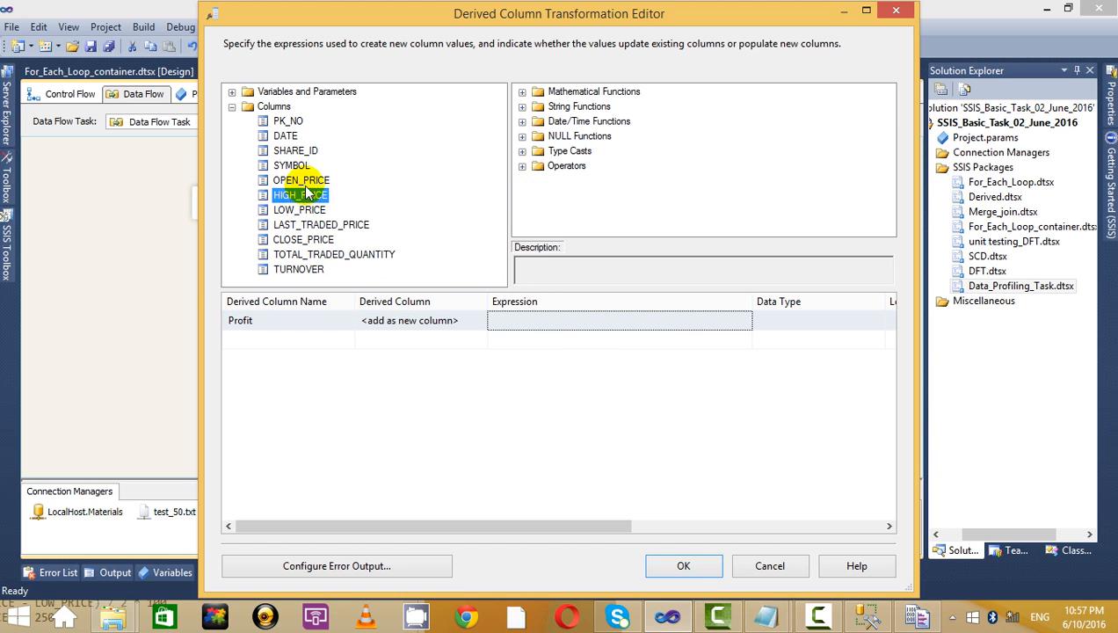
pyautogui.click(295, 240)
pyautogui.moveTo(295, 247); pyautogui.dragTo(571, 316)
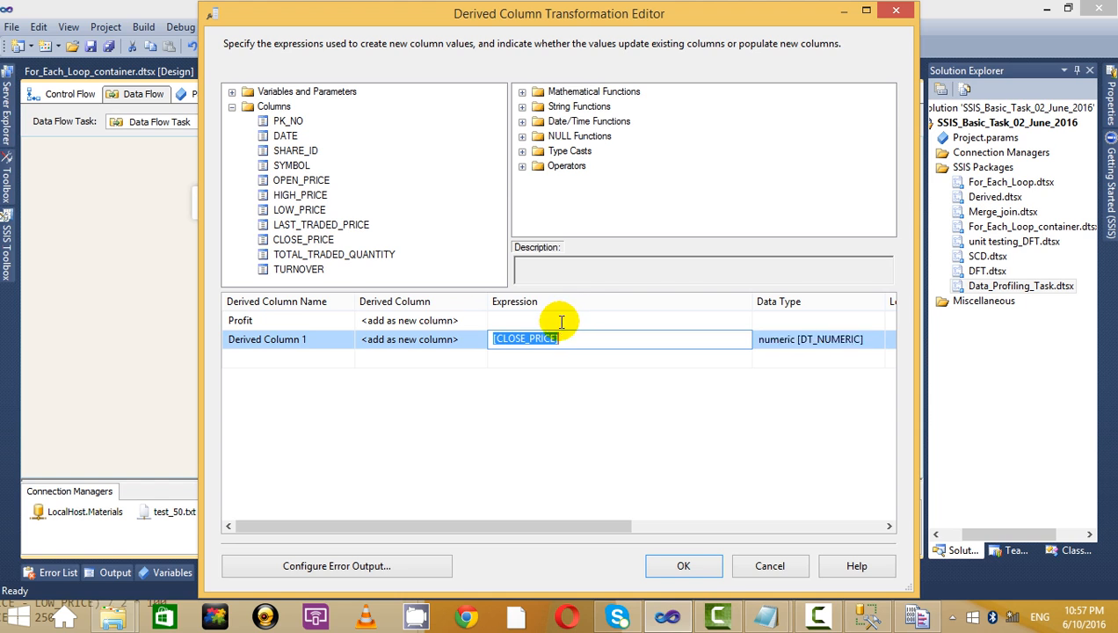
pyautogui.click(562, 319)
pyautogui.moveTo(298, 242); pyautogui.dragTo(618, 322)
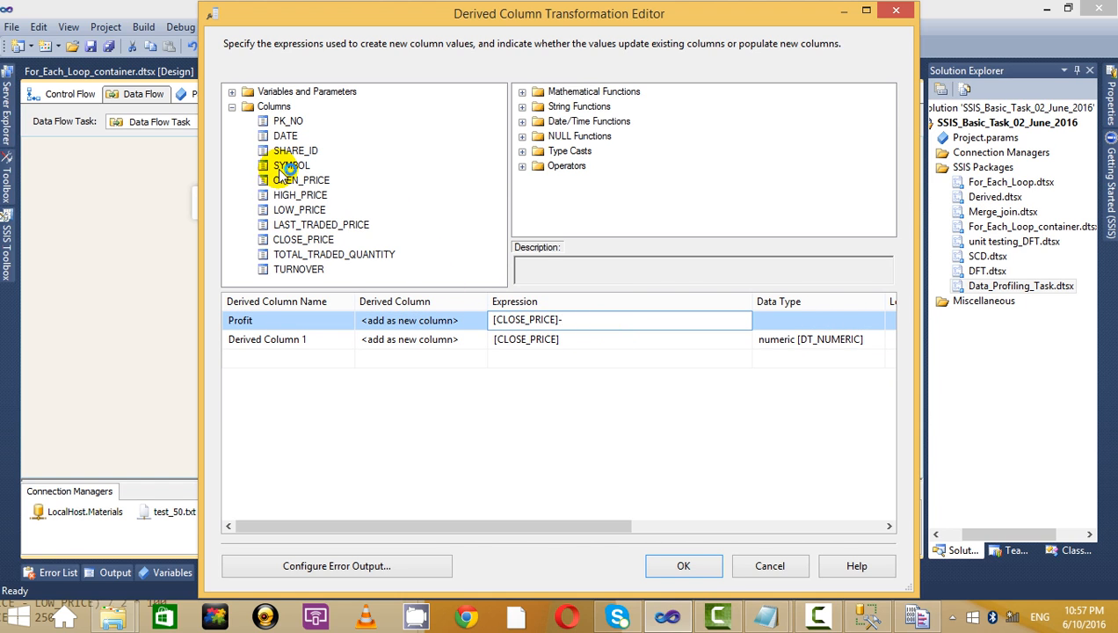
pyautogui.moveTo(301, 180); pyautogui.dragTo(312, 362)
# Delete the surplus Derived Column 1 row and accept the Derived Column transformation's settings.
pyautogui.click(575, 343)
pyautogui.press('BackSpace')
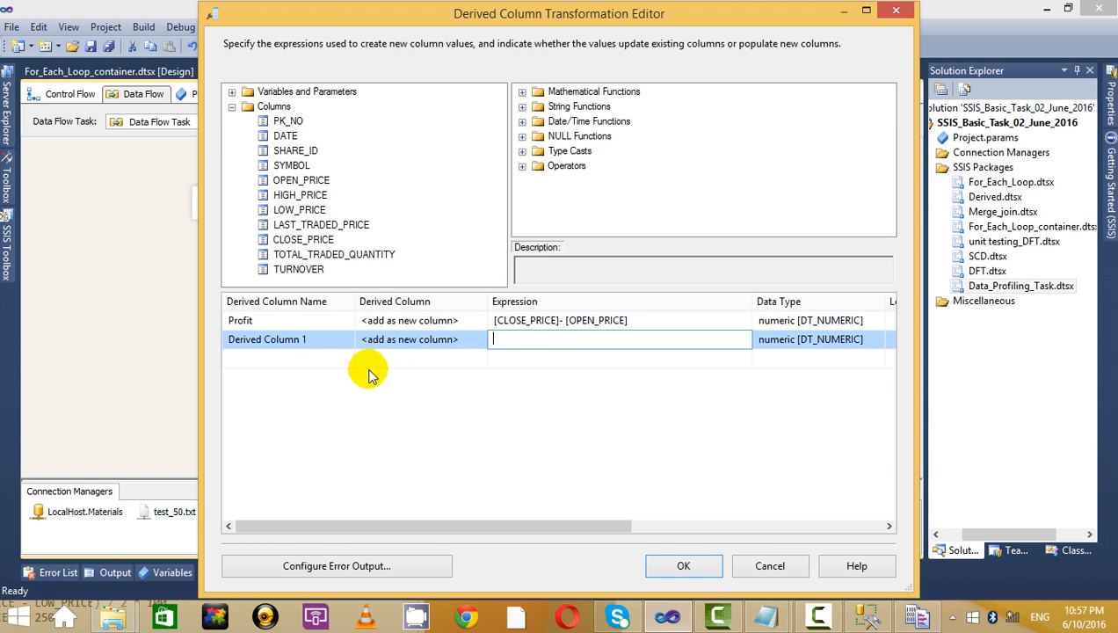
pyautogui.click(265, 337)
pyautogui.rightClick(265, 335)
pyautogui.press('Escape')
pyautogui.rightClick(555, 343)
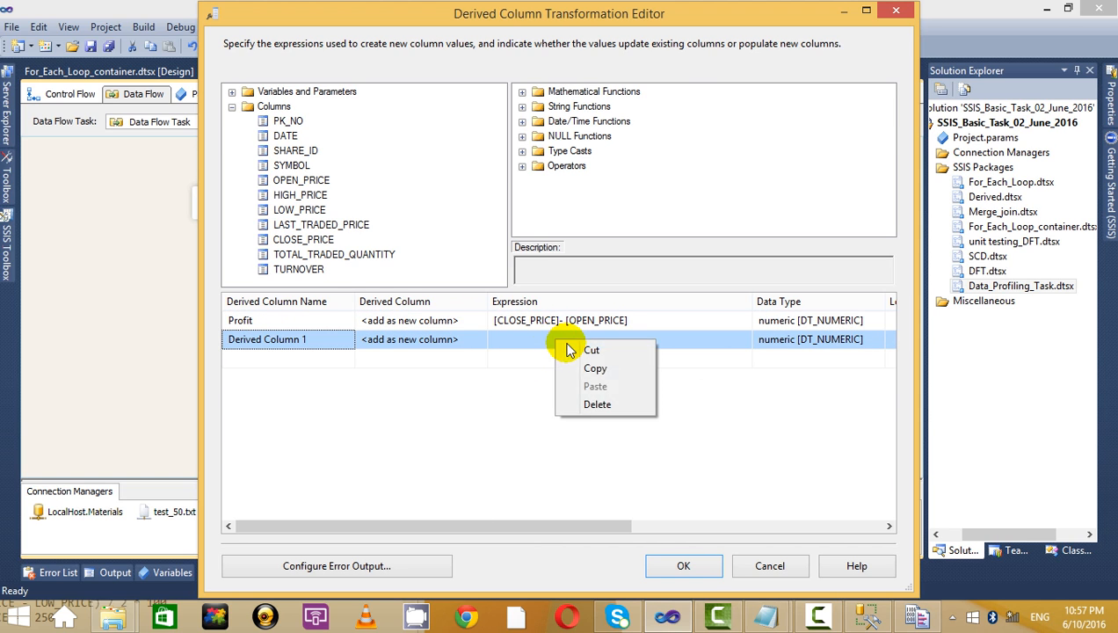
pyautogui.click(607, 403)
pyautogui.click(696, 568)
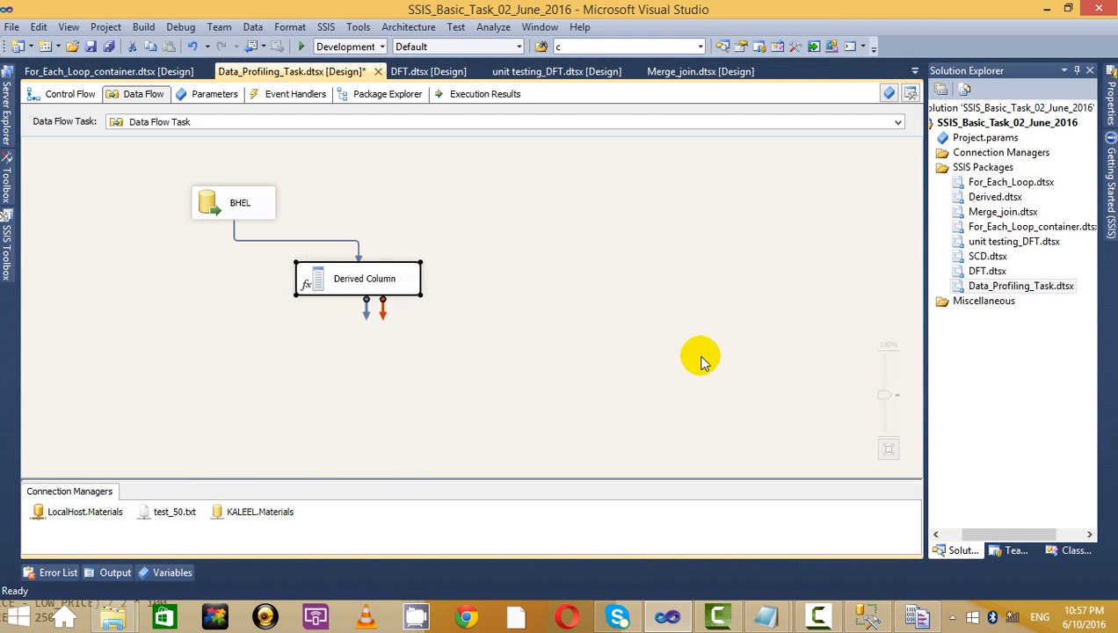
# Add a Union All transformation to the data flow and connect the Derived Column's regular output to it.
pyautogui.click(6, 242)
pyautogui.click(57, 376)
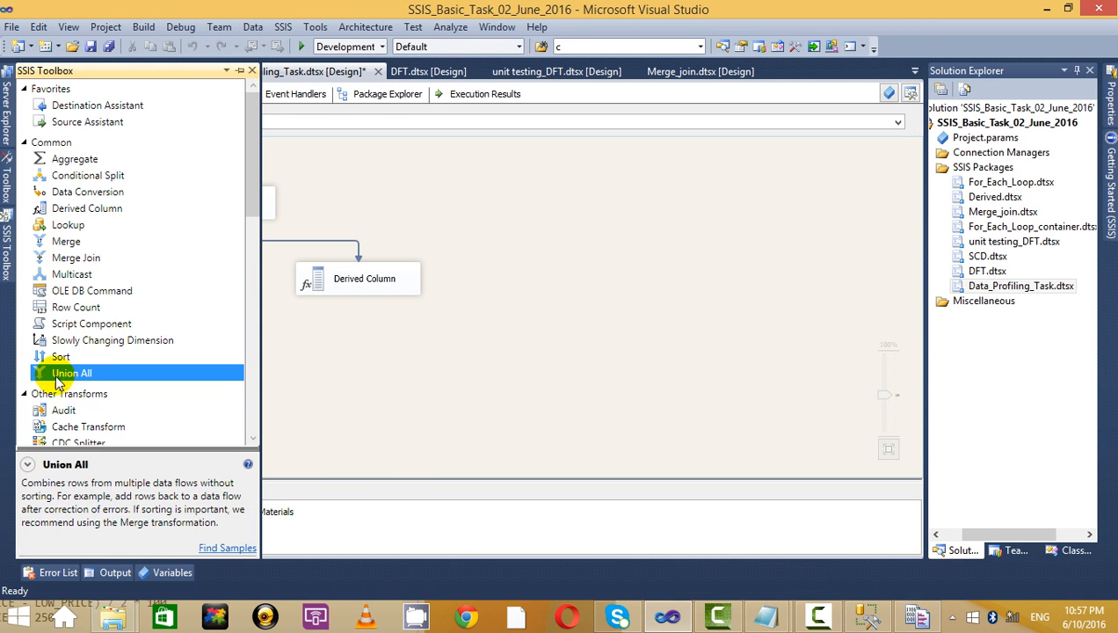
pyautogui.moveTo(539, 362); pyautogui.dragTo(540, 364)
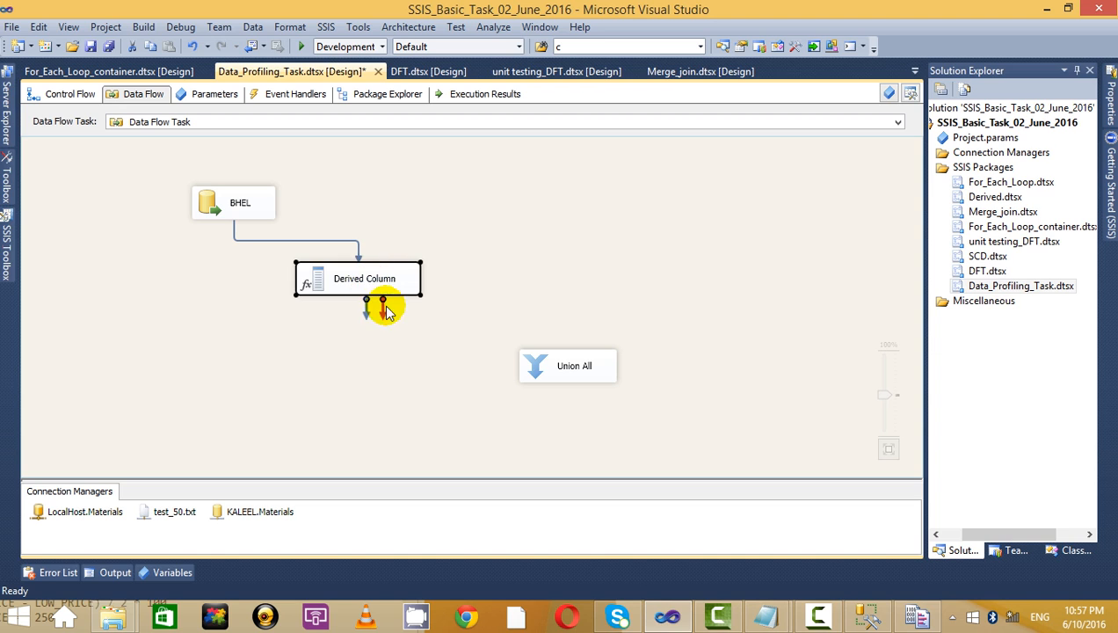
pyautogui.moveTo(369, 320); pyautogui.dragTo(566, 366)
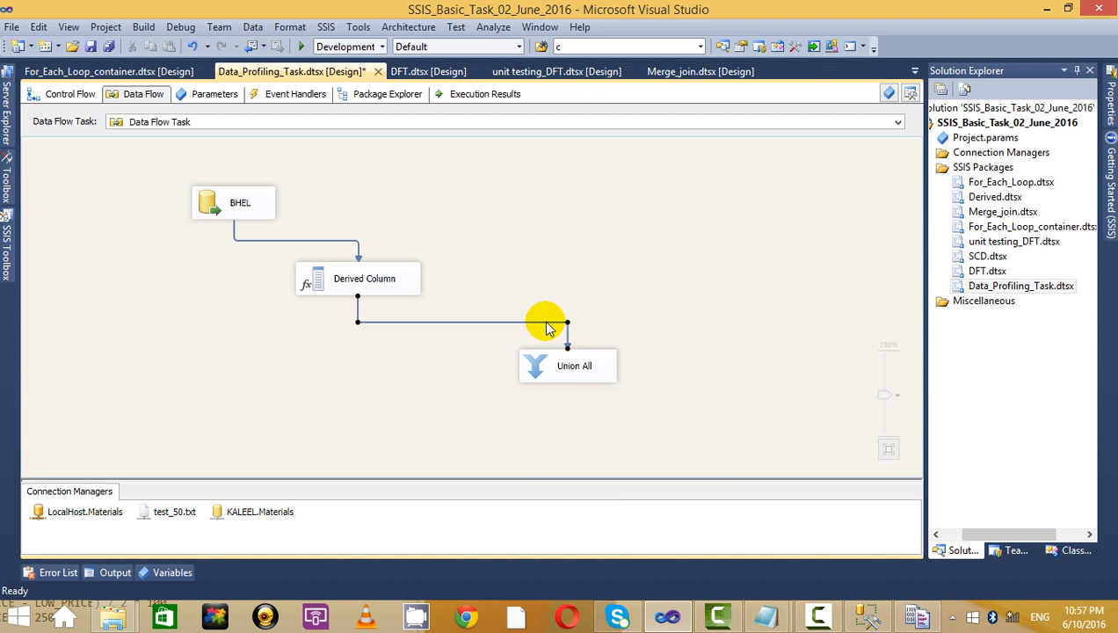
# Enable a data viewer on the path between Derived Column and Union All, and run the package.
pyautogui.rightClick(513, 323)
pyautogui.click(583, 372)
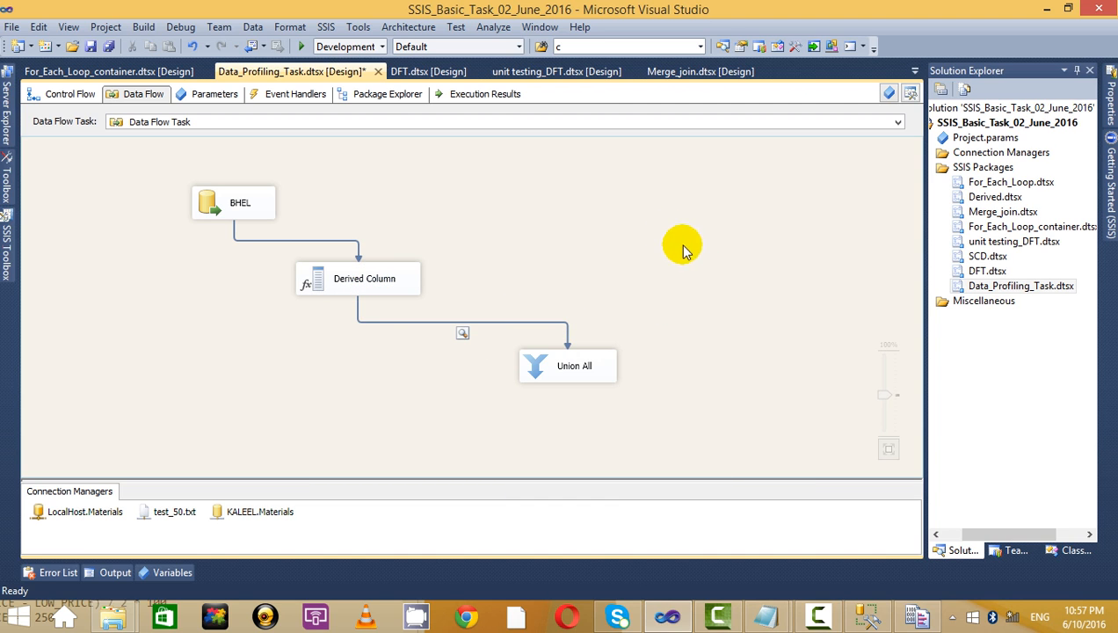
pyautogui.click(302, 46)
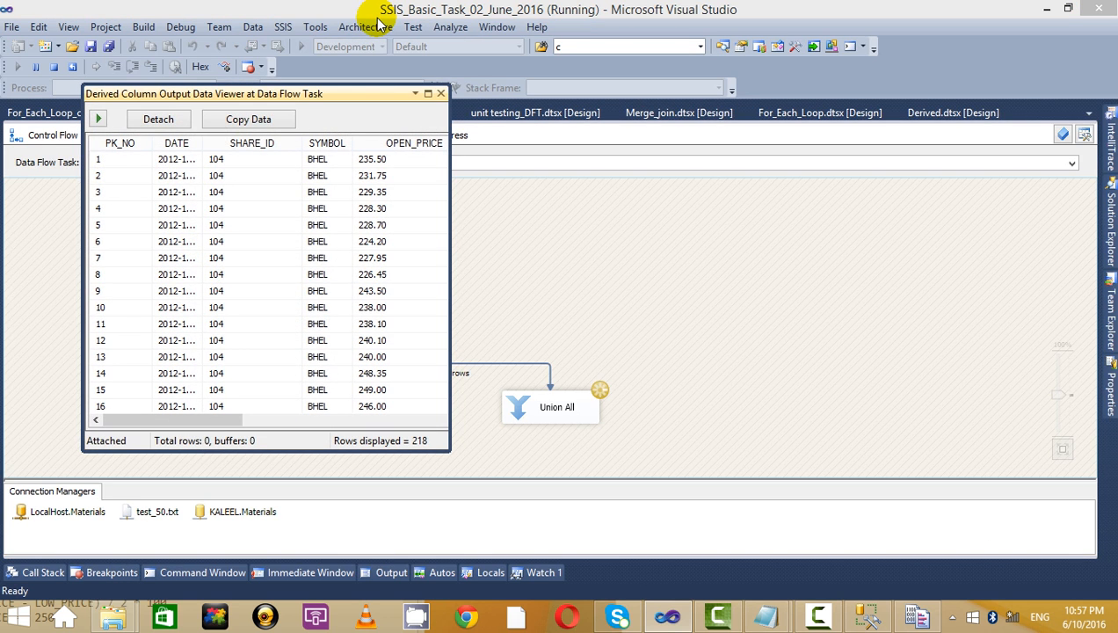
# Maximize the Derived Column output data viewer and examine the Profit values across the rows.
pyautogui.click(428, 93)
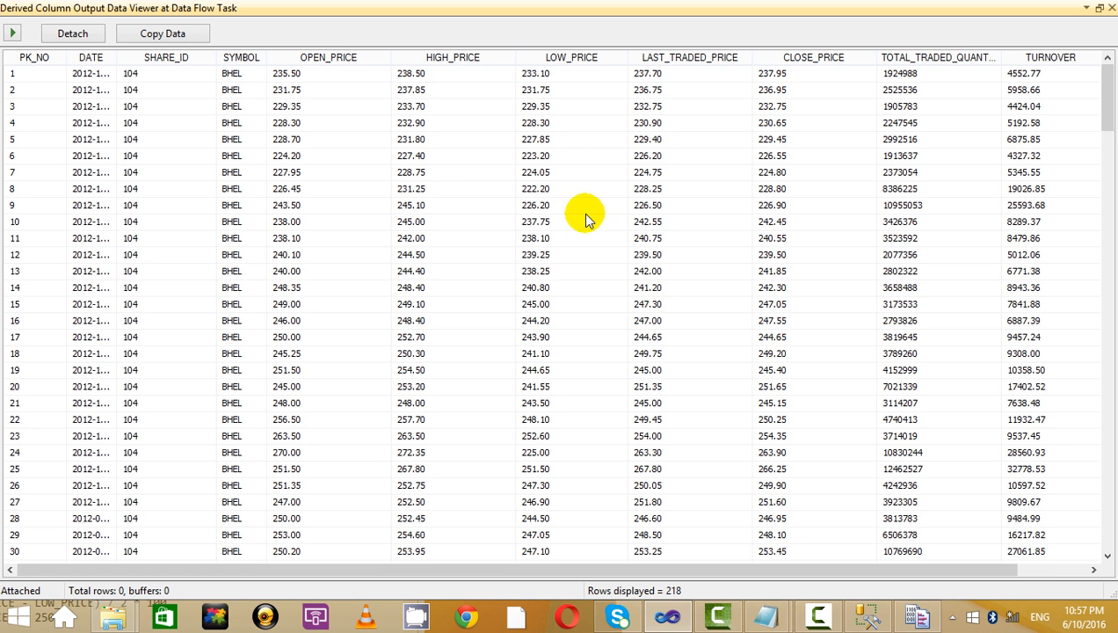
pyautogui.click(428, 274)
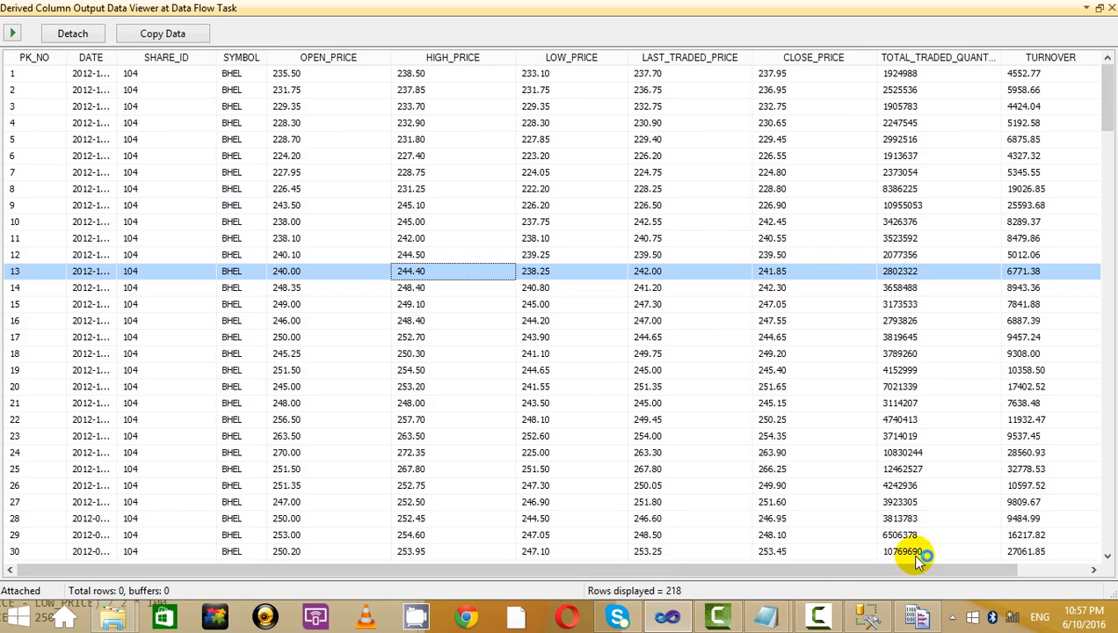
pyautogui.moveTo(865, 573); pyautogui.dragTo(1097, 399)
pyautogui.scroll(-15, 1041, 132)
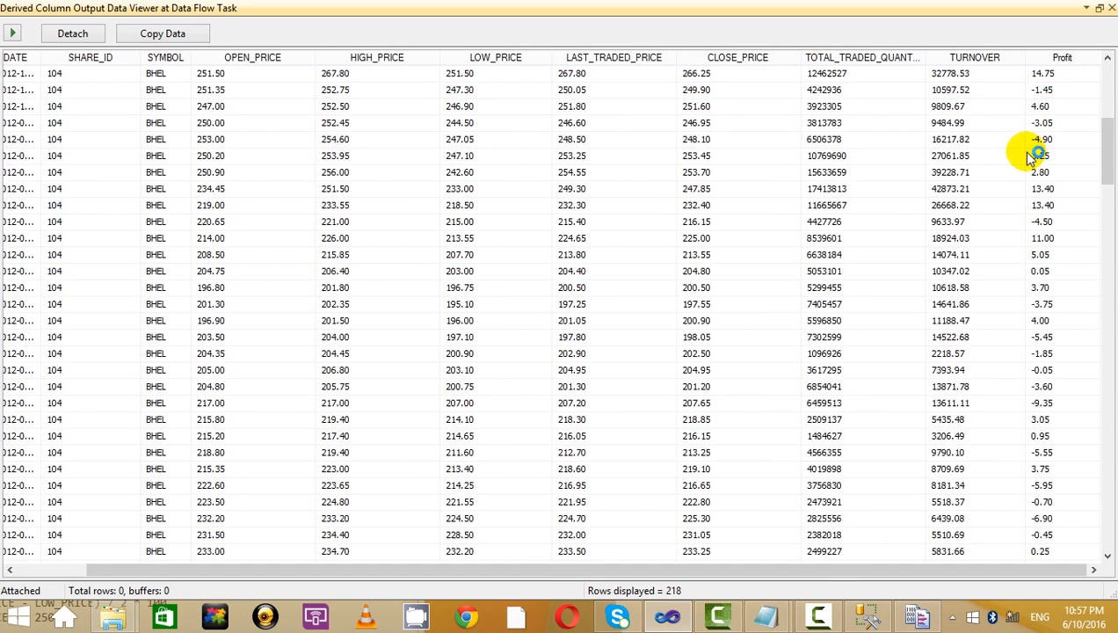
pyautogui.scroll(-8, 1097, 194)
pyautogui.click(1090, 187)
pyautogui.scroll(-9, 1091, 187)
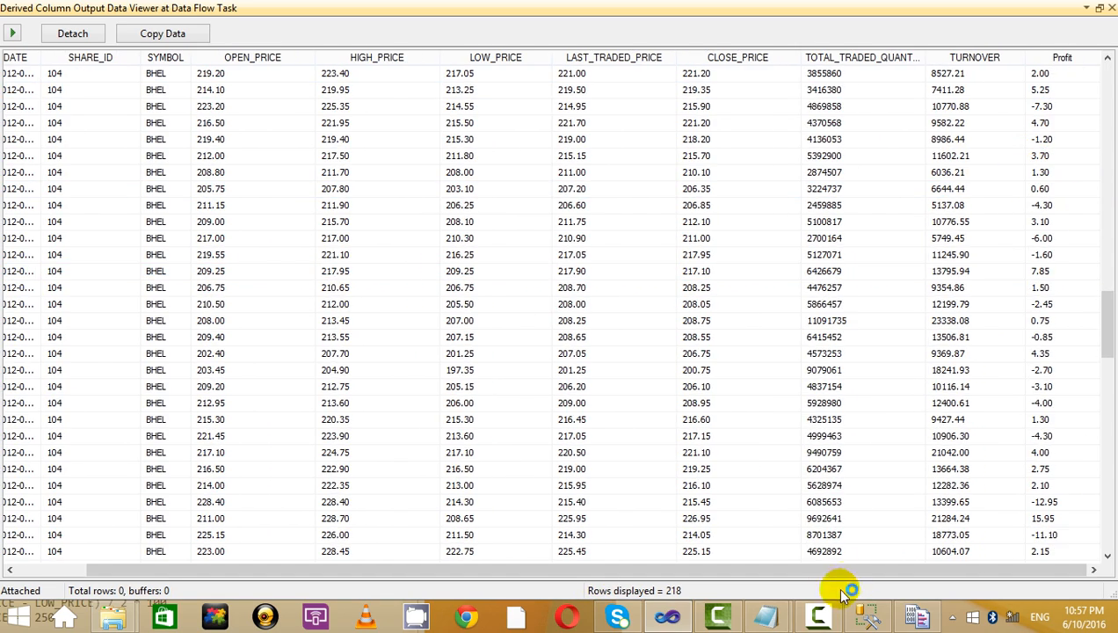
# Rerun the BHEL_PRICE query in SQL Server Management Studio to compare its columns with the data viewer's Profit column.
pyautogui.click(870, 618)
pyautogui.hotkey('ctrl', 'a')
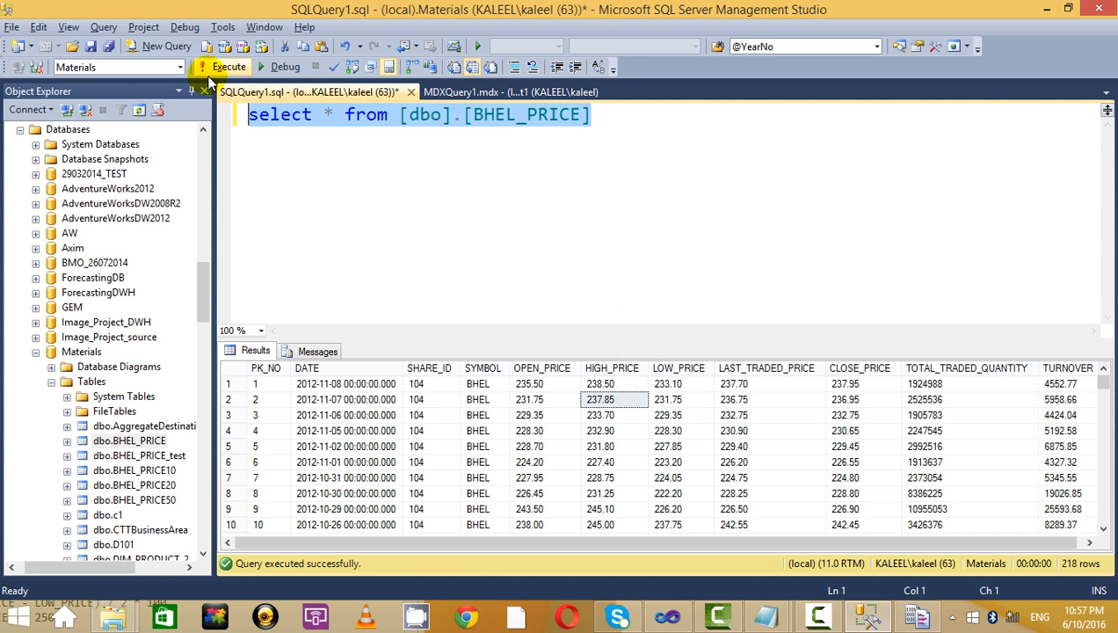
pyautogui.click(225, 68)
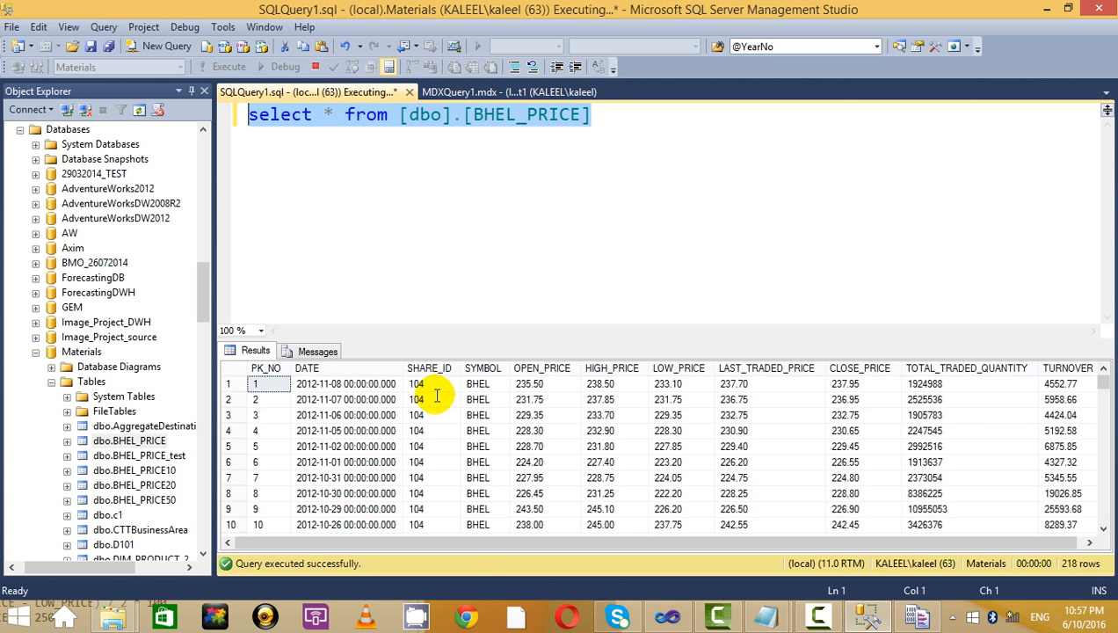
pyautogui.click(1074, 400)
pyautogui.hotkey('alt', 'Tab')
pyautogui.click(1038, 175)
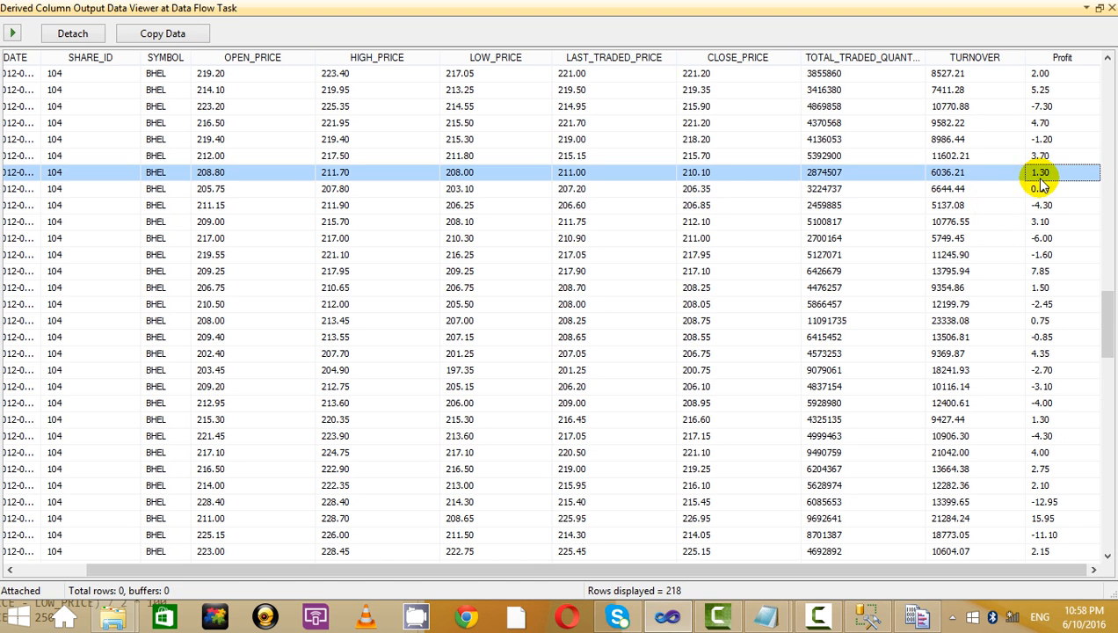
# Stop the package run and reopen the Derived Column transformation for editing.
pyautogui.click(1111, 7)
pyautogui.click(53, 68)
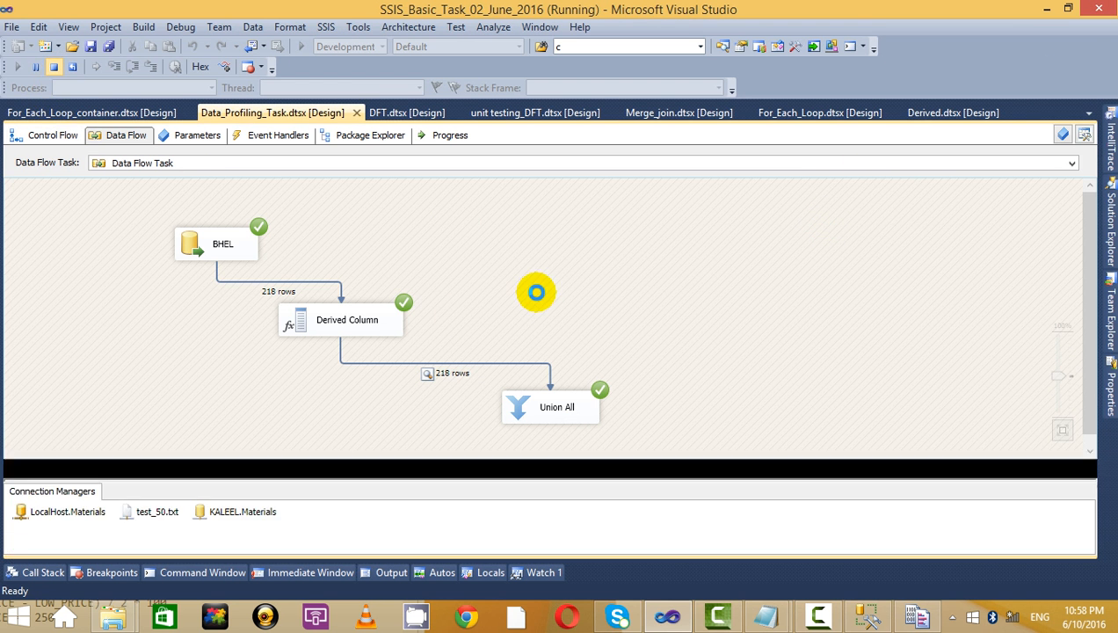
pyautogui.click(399, 282)
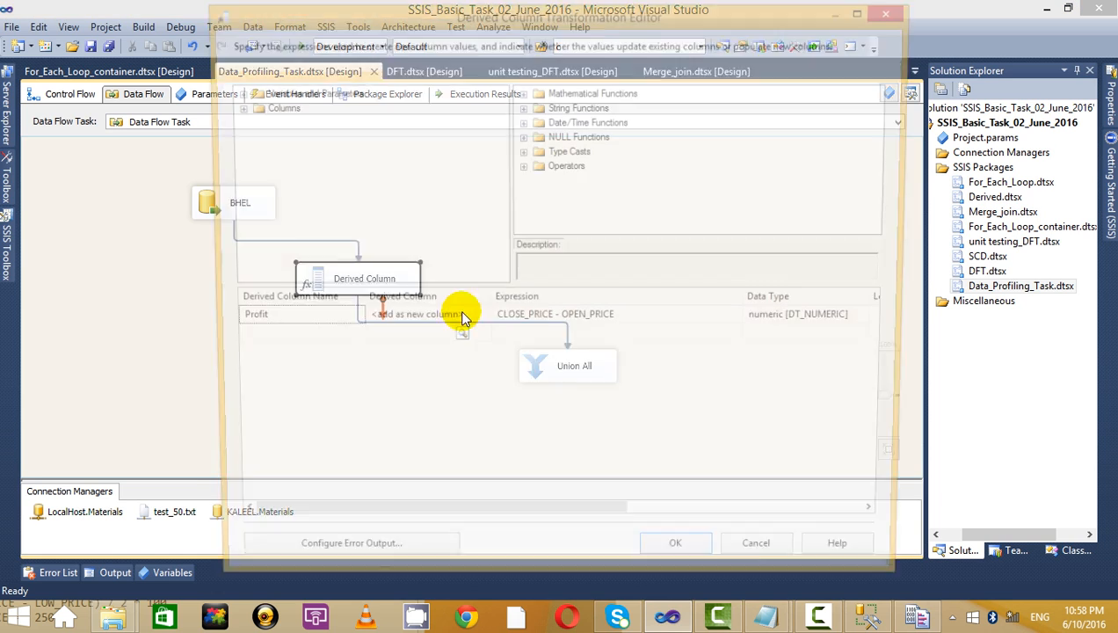
# Add a derived column named Profit_Per with the expression ((CLOSE_PRICE - OPEN_PRICE)/OPEN_PRICE)*100 and accept the transformation changes.
pyautogui.click(264, 340)
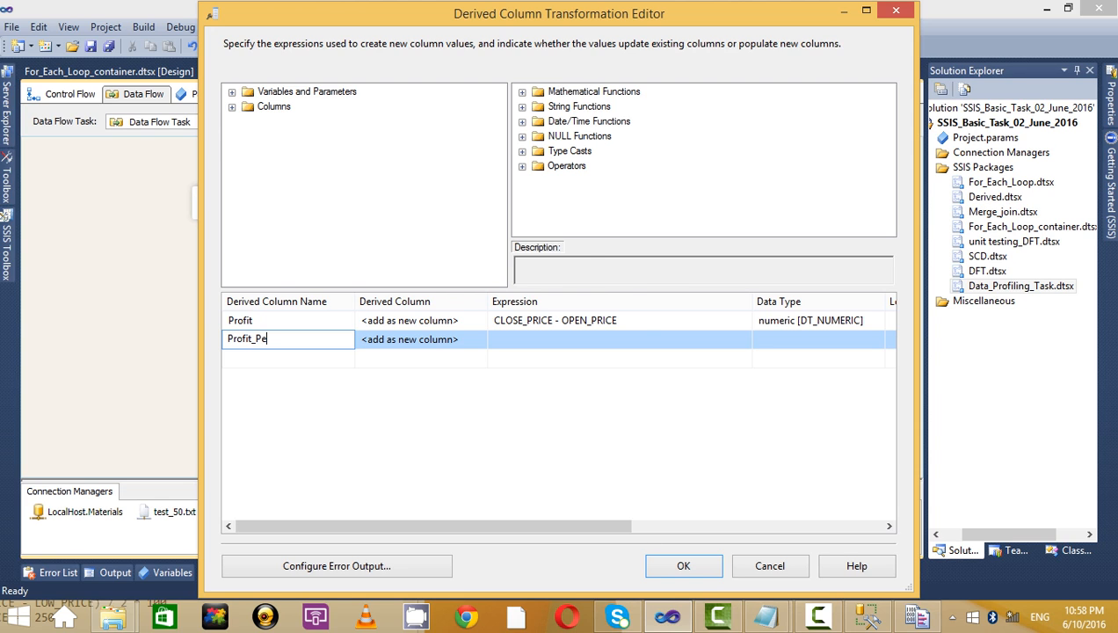
pyautogui.click(656, 318)
pyautogui.moveTo(656, 318); pyautogui.dragTo(431, 316)
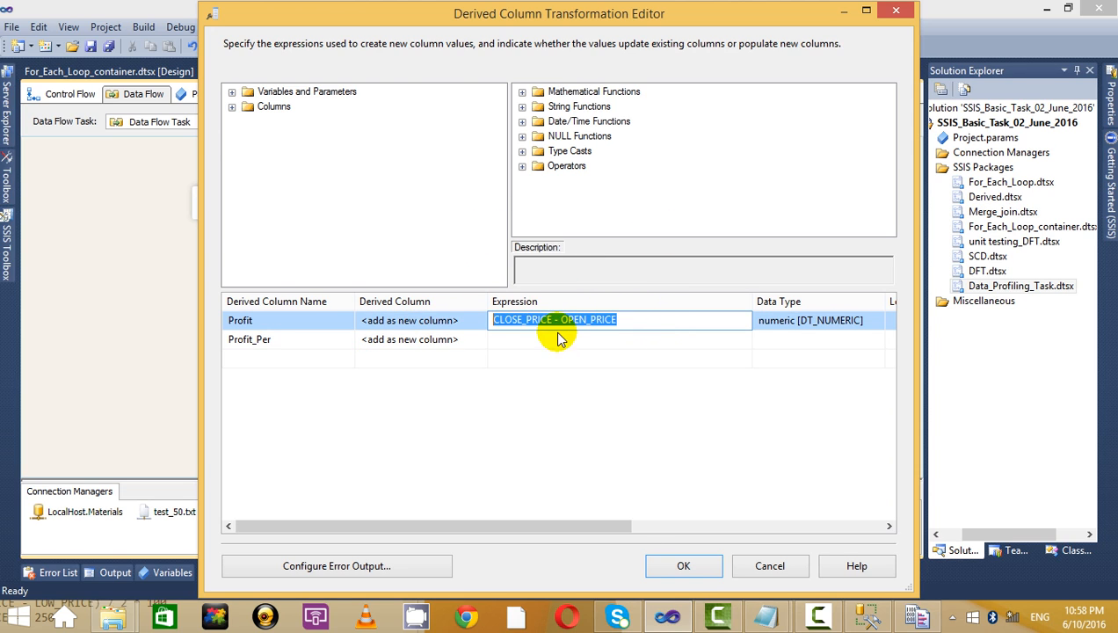
pyautogui.click(546, 340)
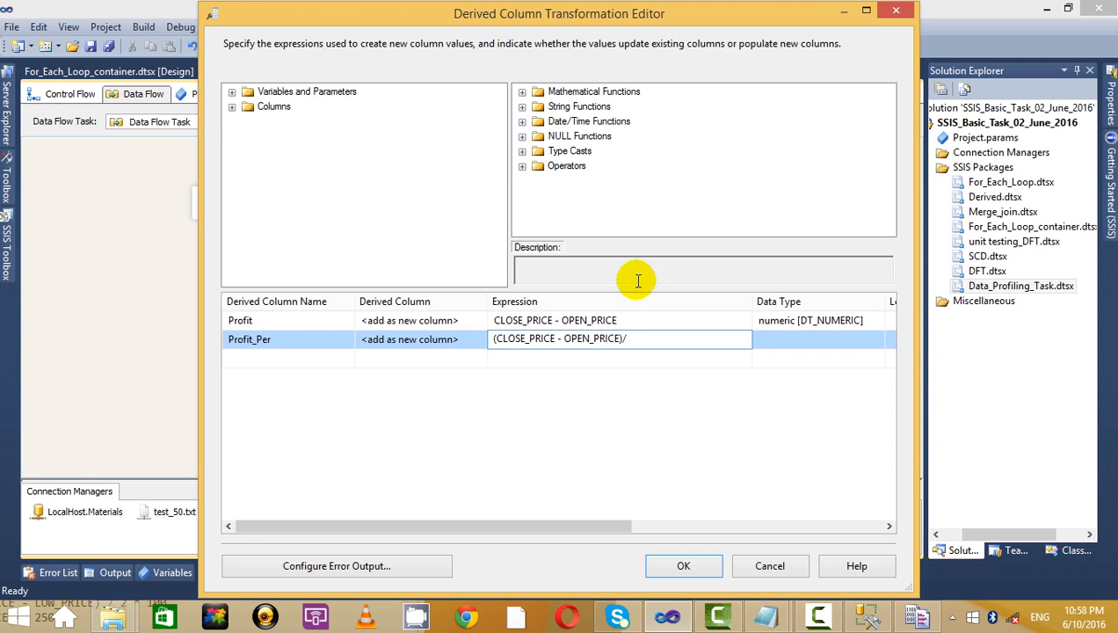
pyautogui.click(625, 319)
pyautogui.moveTo(626, 319); pyautogui.dragTo(566, 318)
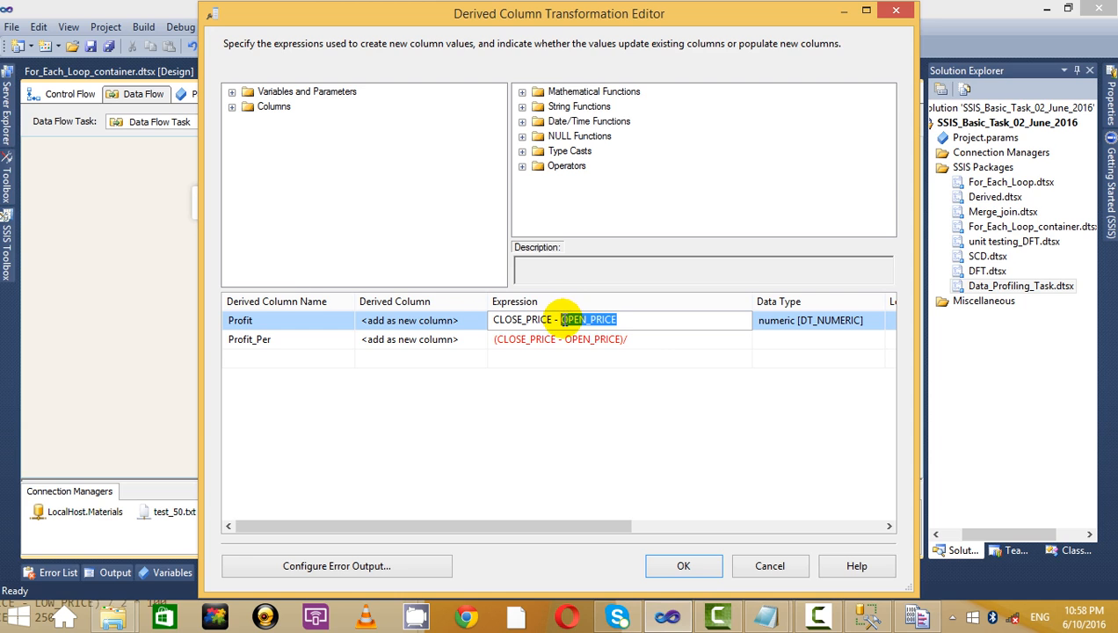
pyautogui.click(651, 340)
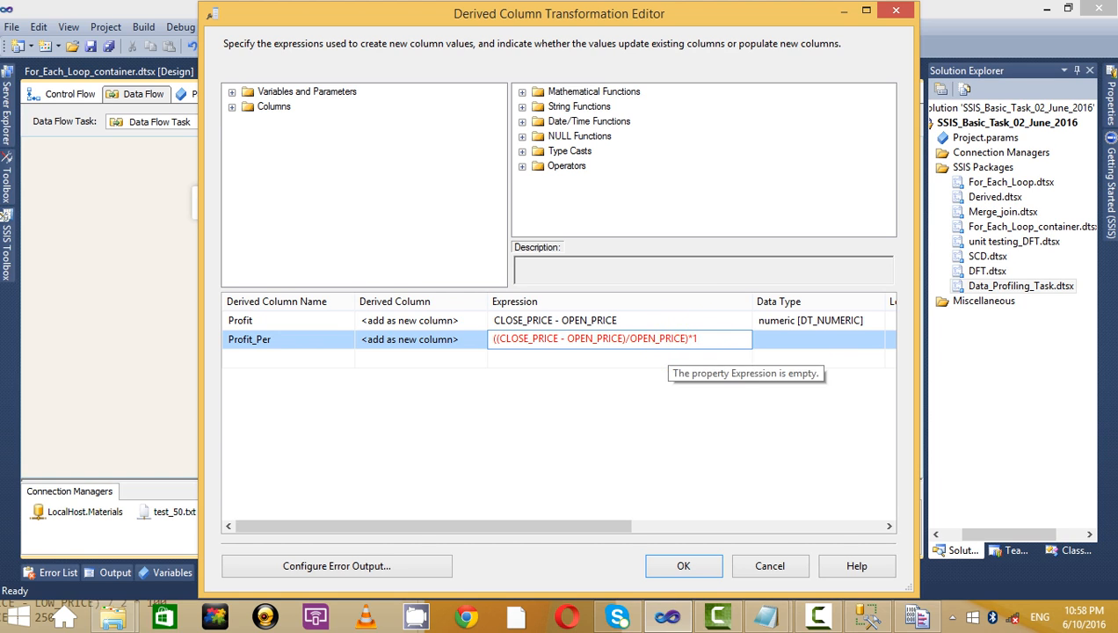
pyautogui.click(714, 562)
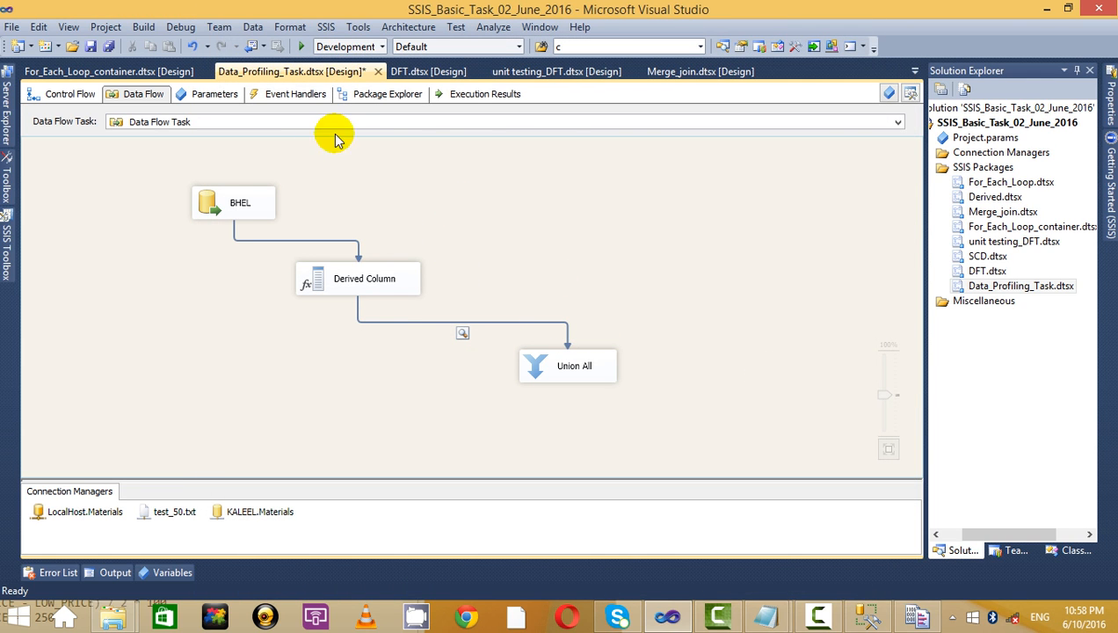
# Run the package, switch to Notepad to review the string functions in msg_box_msbi.txt, and return to Visual Studio.
pyautogui.click(300, 46)
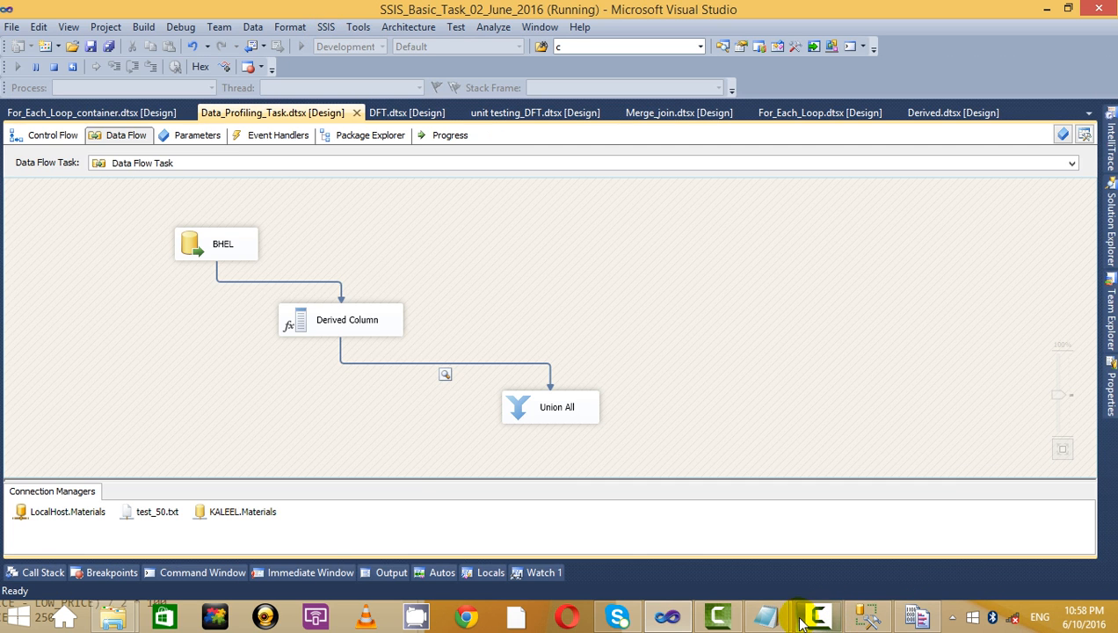
pyautogui.moveTo(773, 611)
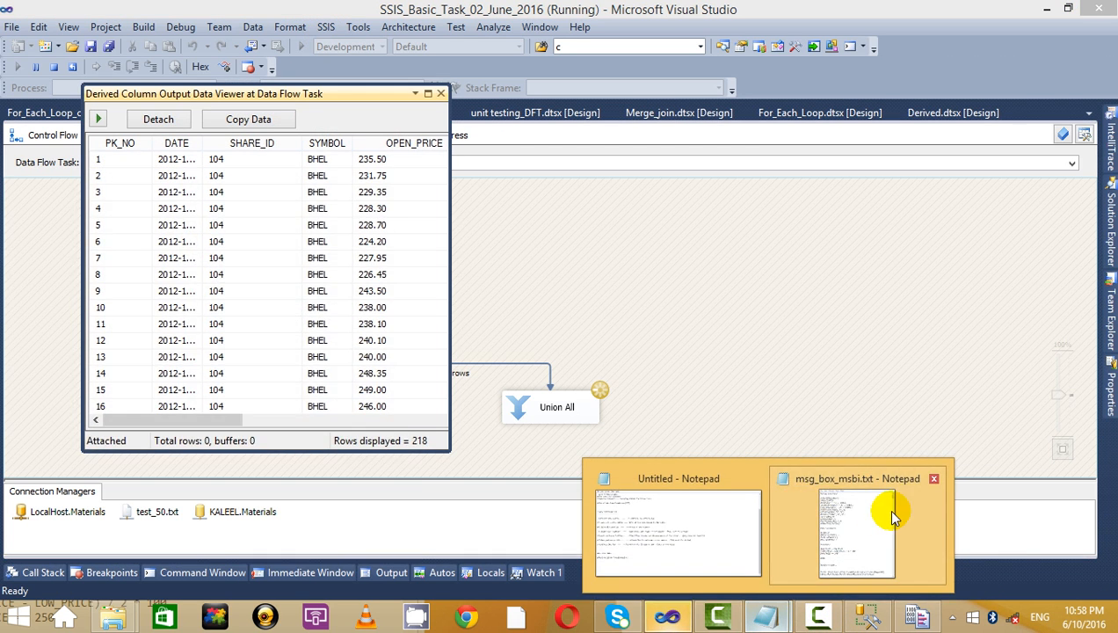
pyautogui.click(892, 517)
pyautogui.doubleClick(236, 193)
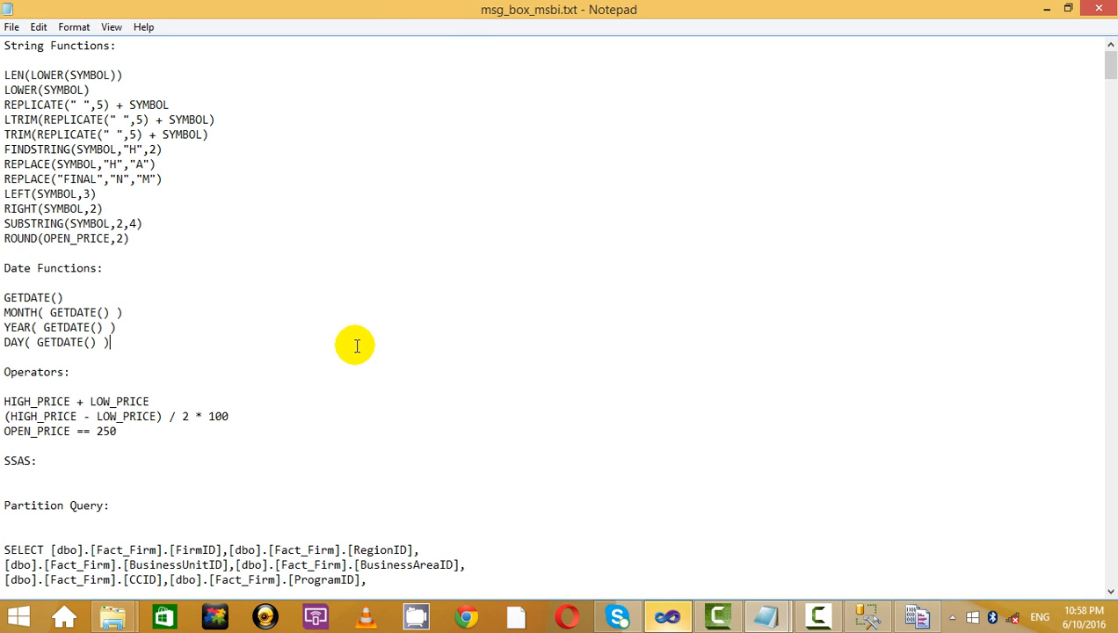
pyautogui.moveTo(250, 249); pyautogui.dragTo(3, 42)
pyautogui.click(392, 163)
pyautogui.hotkey('alt', 'Tab')
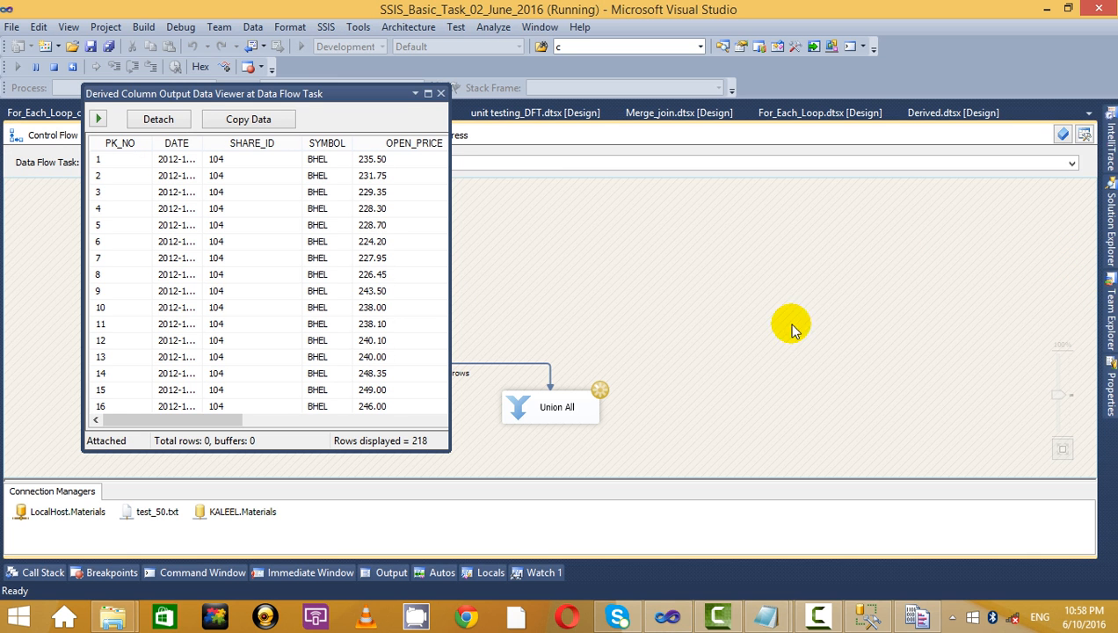
# Stop the current run, rerun the package and examine the derived columns in the maximized data viewer.
pyautogui.click(434, 95)
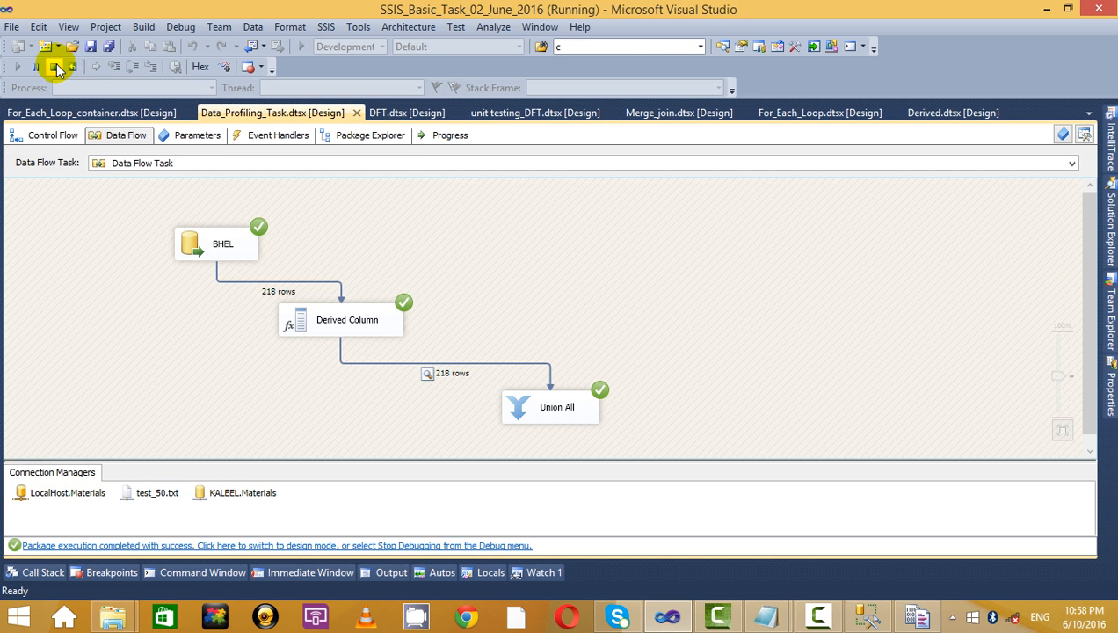
pyautogui.click(56, 67)
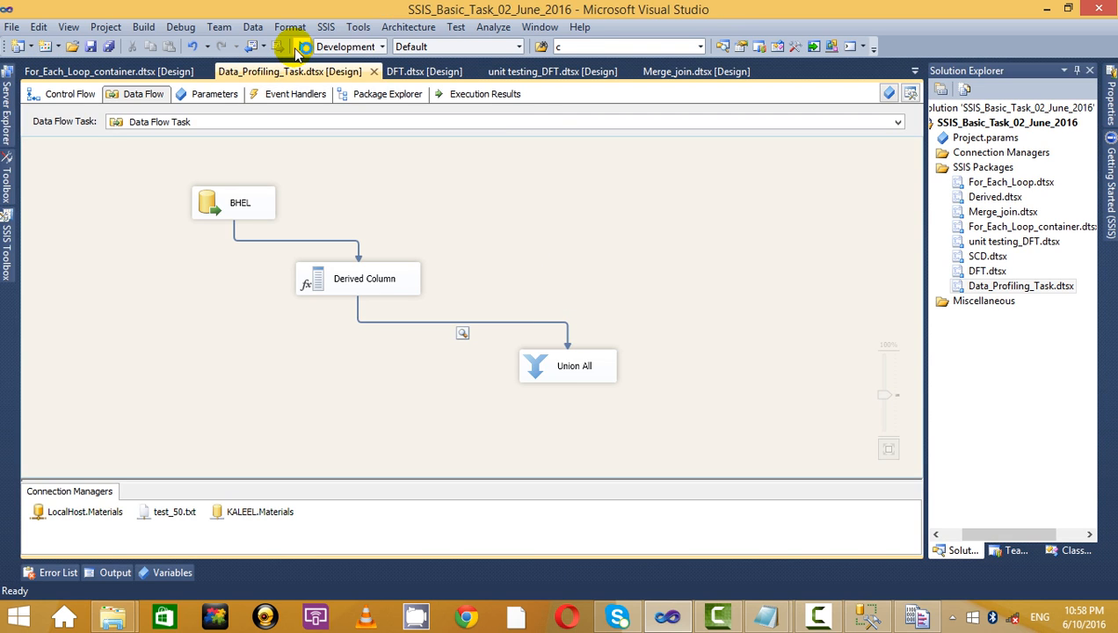
pyautogui.click(297, 47)
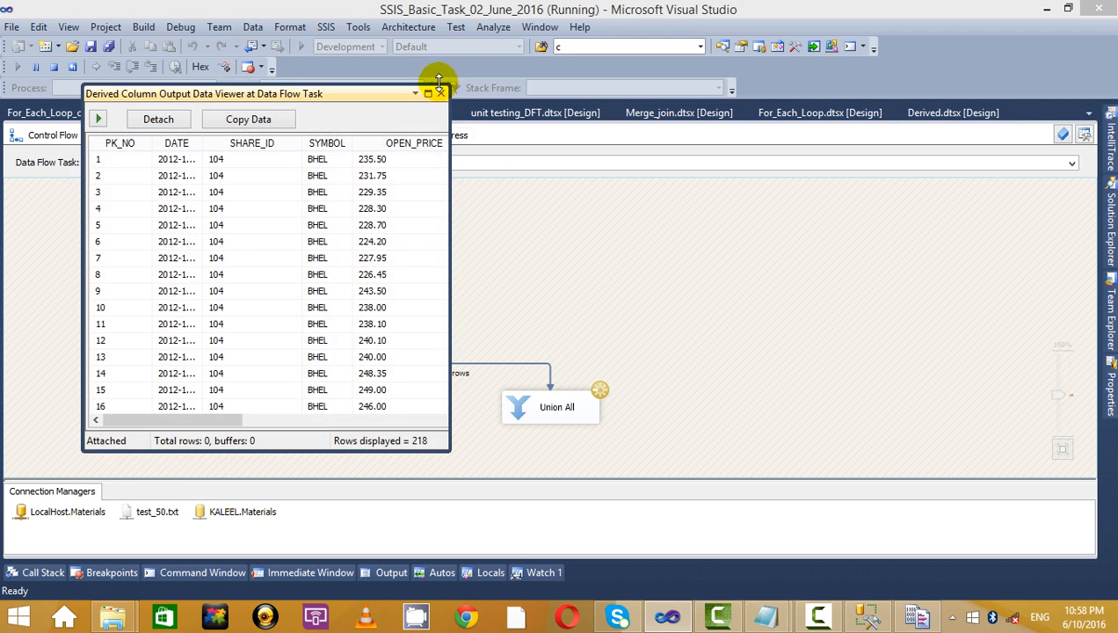
pyautogui.click(428, 94)
pyautogui.click(358, 567)
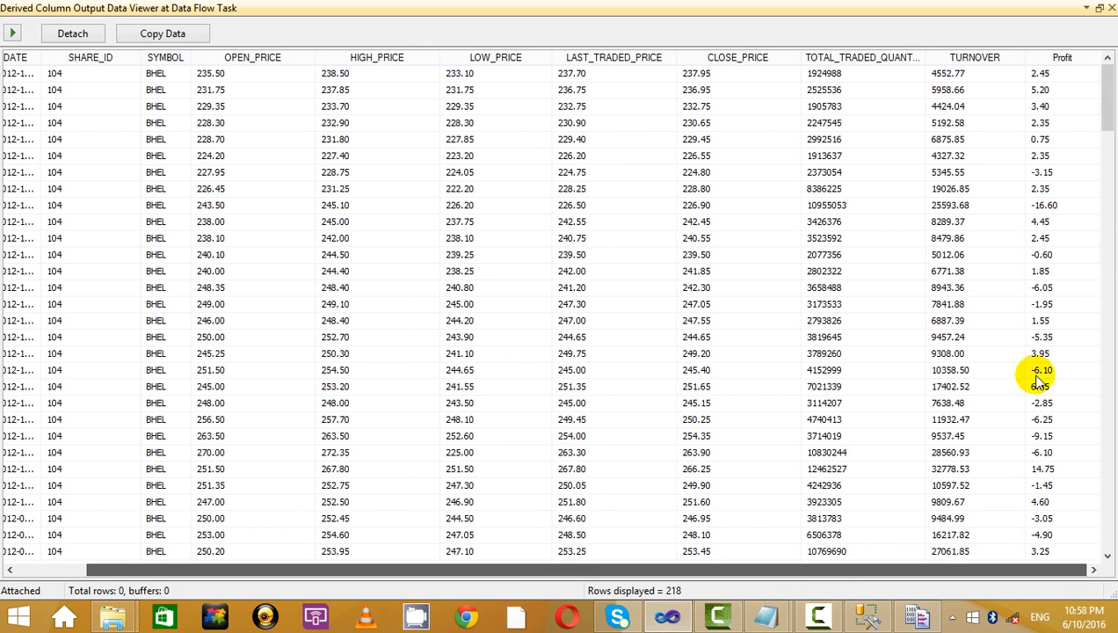
pyautogui.click(1083, 190)
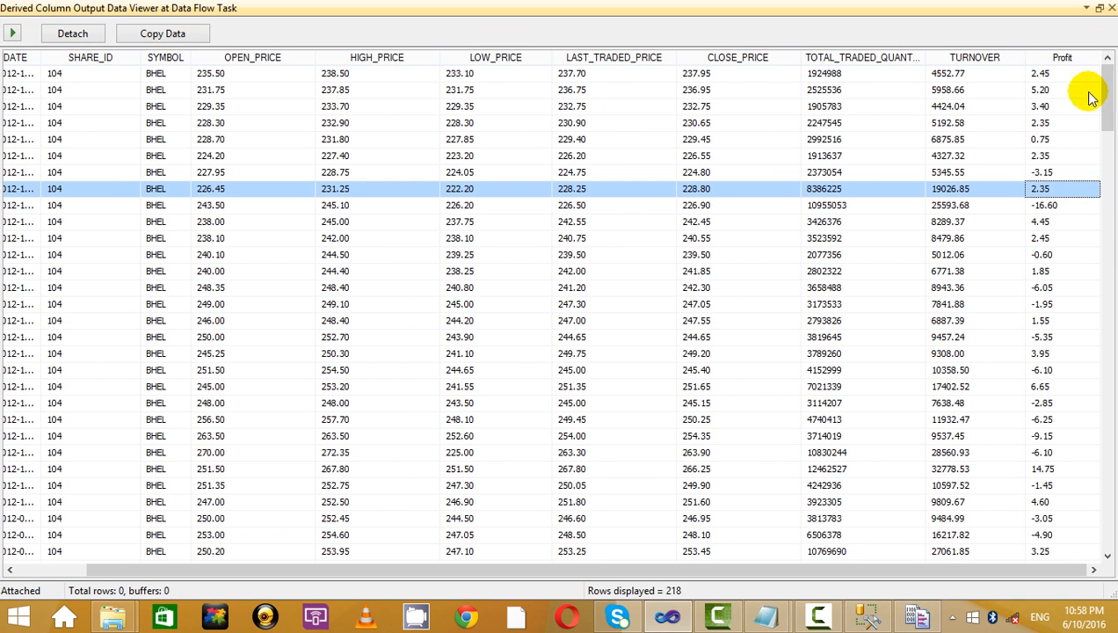
pyautogui.click(1111, 8)
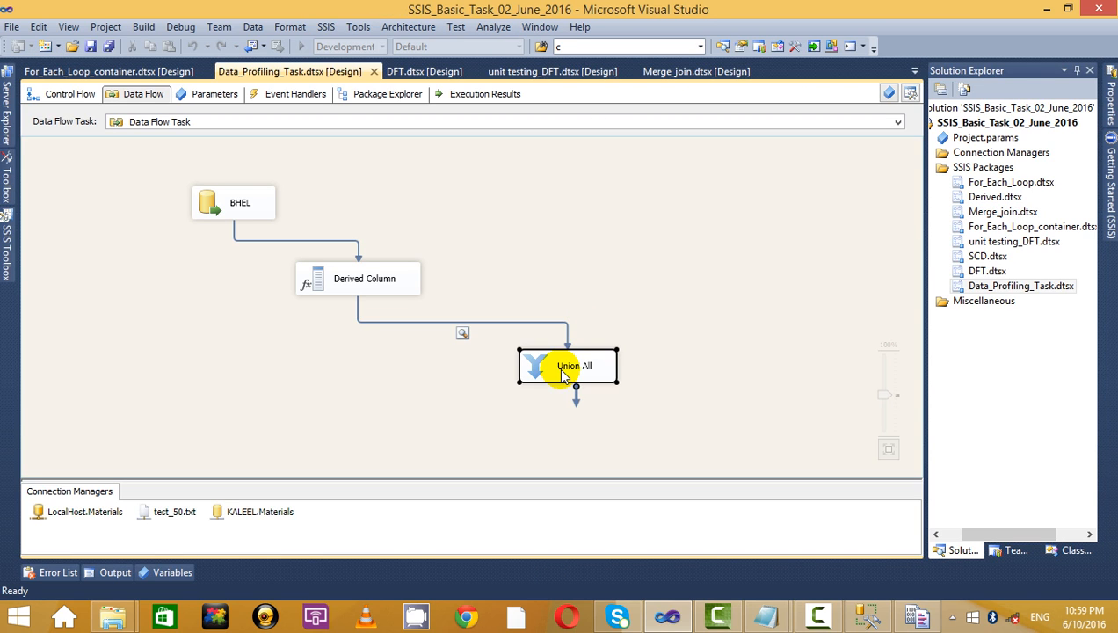
# Replace the Union All with a new one fed by the Derived Column output, with a data viewer enabled on the path.
pyautogui.press('Delete')
pyautogui.click(6, 251)
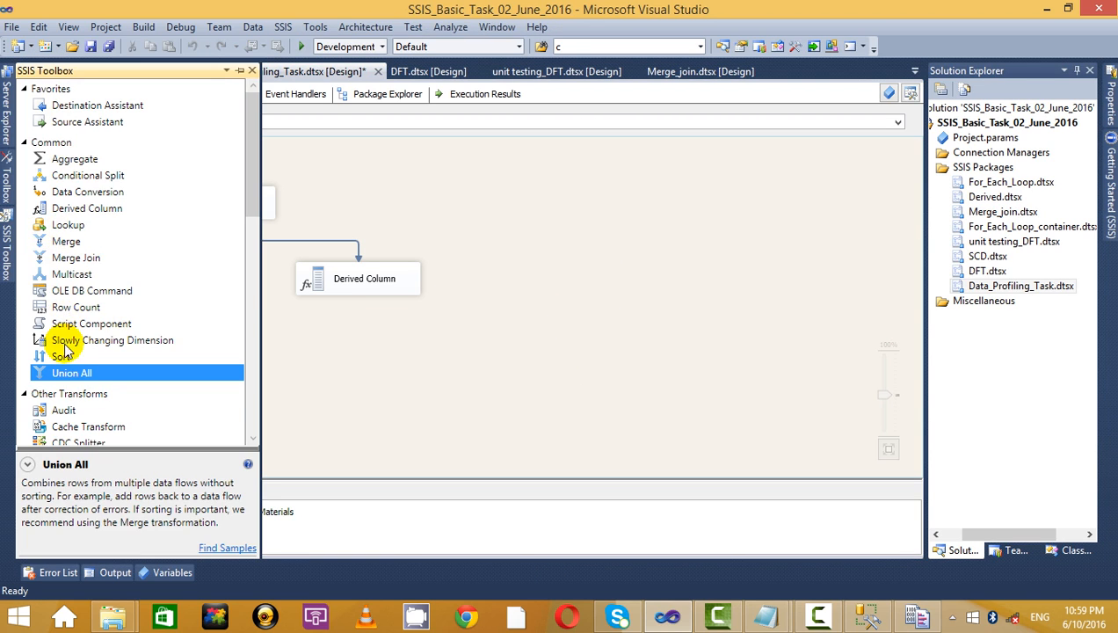
pyautogui.moveTo(70, 373); pyautogui.dragTo(457, 378)
pyautogui.click(376, 291)
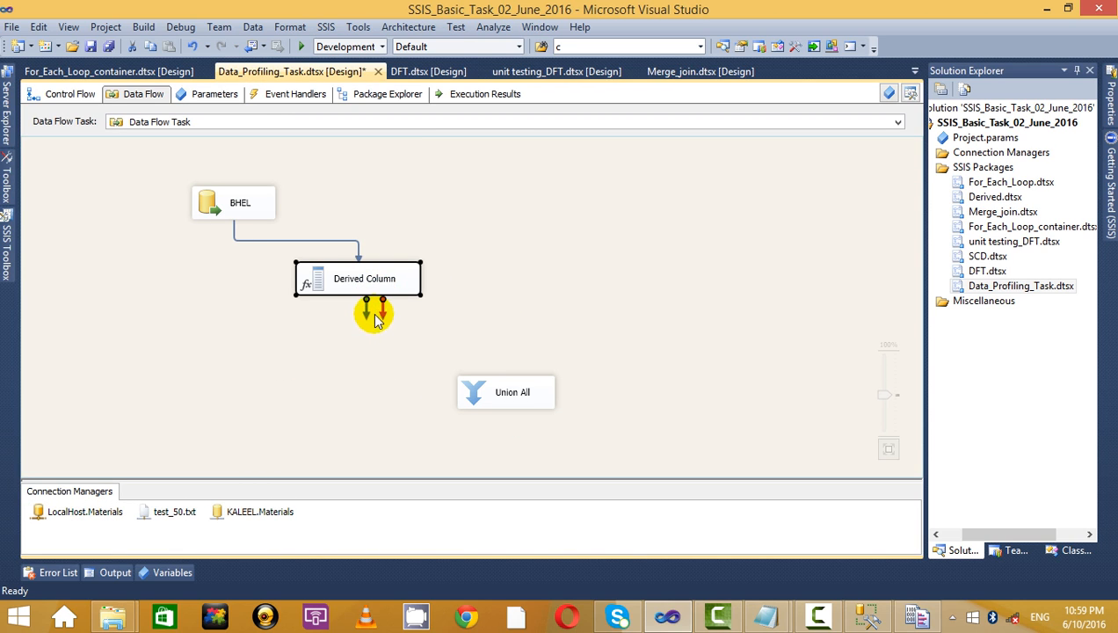
pyautogui.moveTo(369, 313); pyautogui.dragTo(508, 391)
pyautogui.rightClick(453, 335)
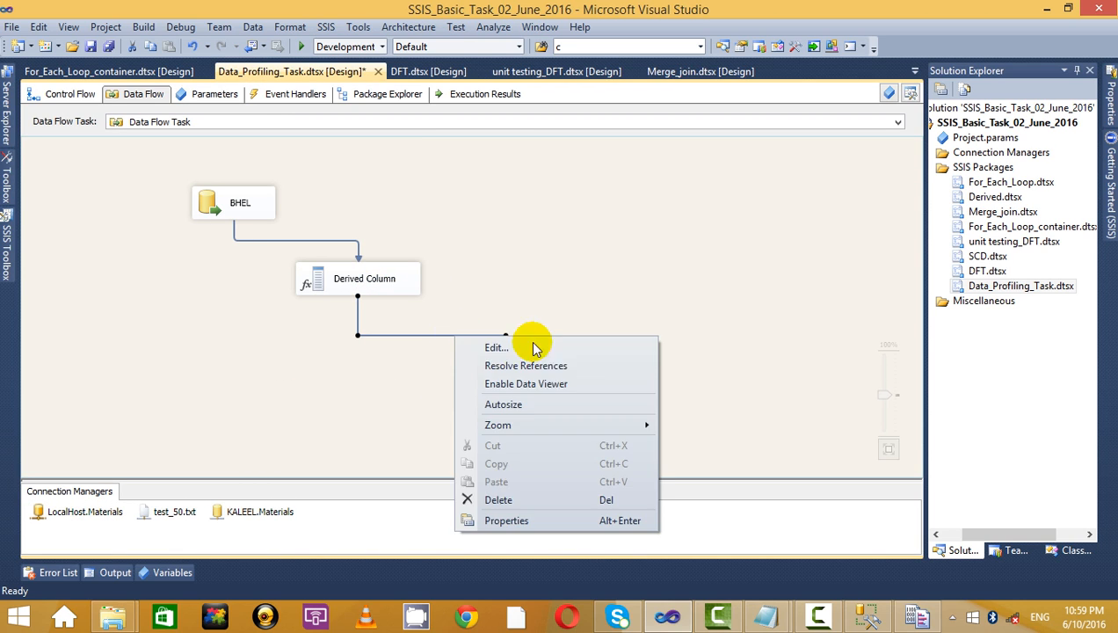
pyautogui.click(540, 383)
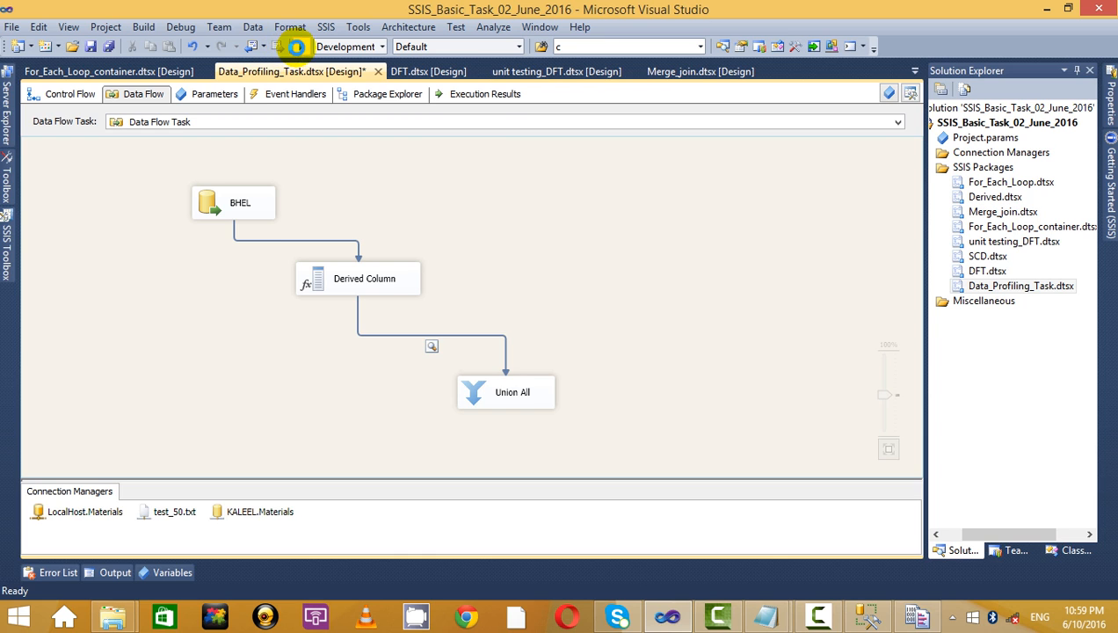
# Run the package, examine the Profit and Profit_Per values in the maximized data viewer, and stop debugging.
pyautogui.click(296, 47)
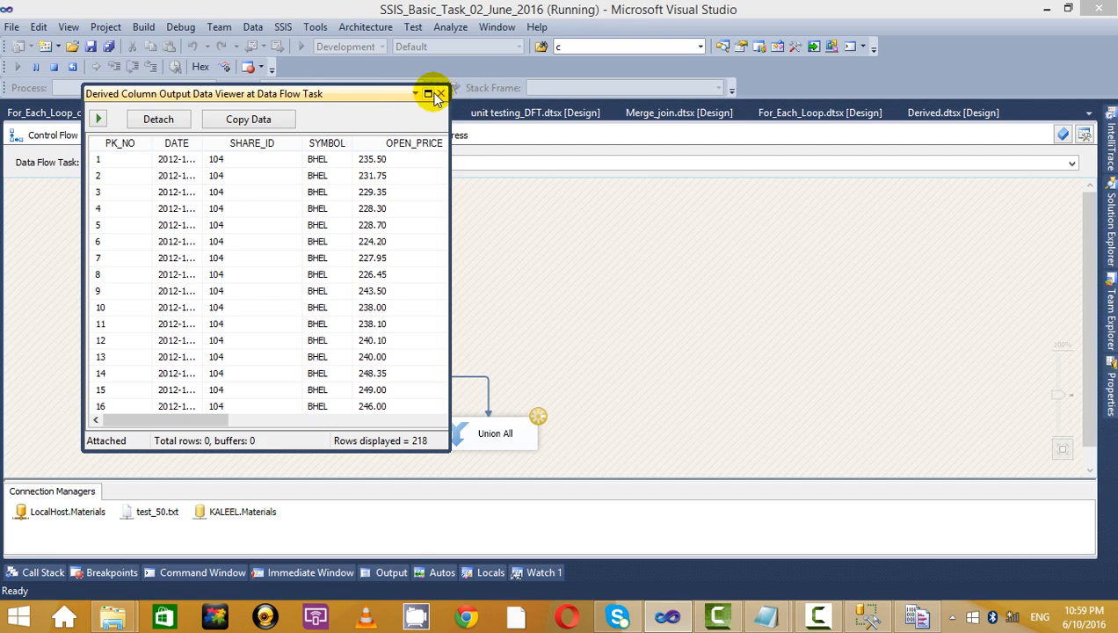
pyautogui.click(428, 93)
pyautogui.moveTo(760, 570); pyautogui.dragTo(925, 569)
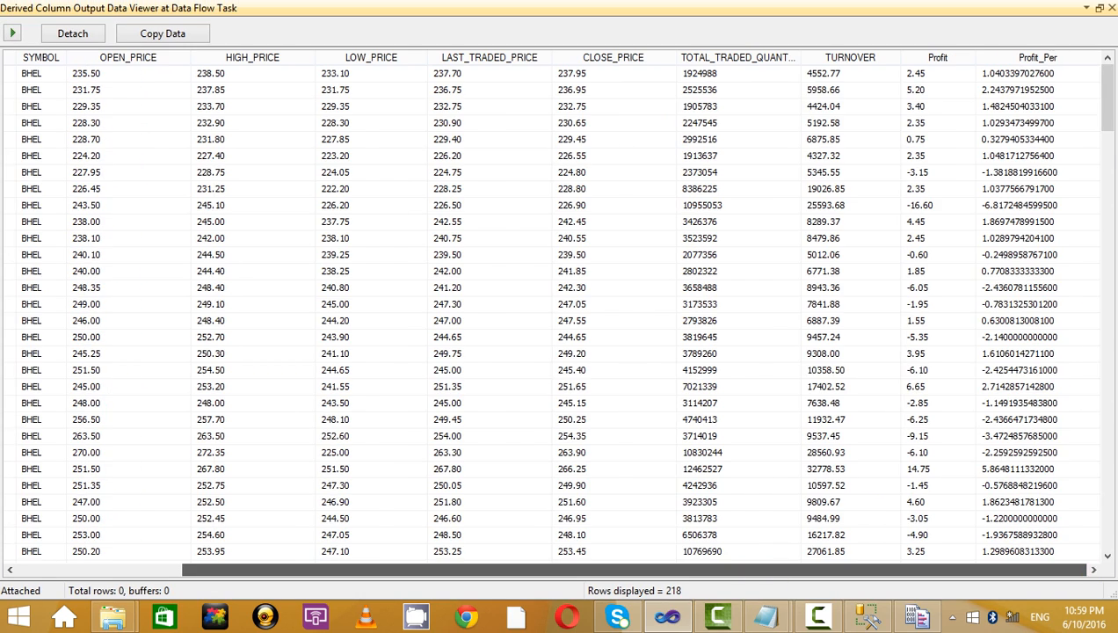
pyautogui.click(1072, 374)
pyautogui.scroll(-4, 1067, 375)
pyautogui.scroll(4, 1068, 376)
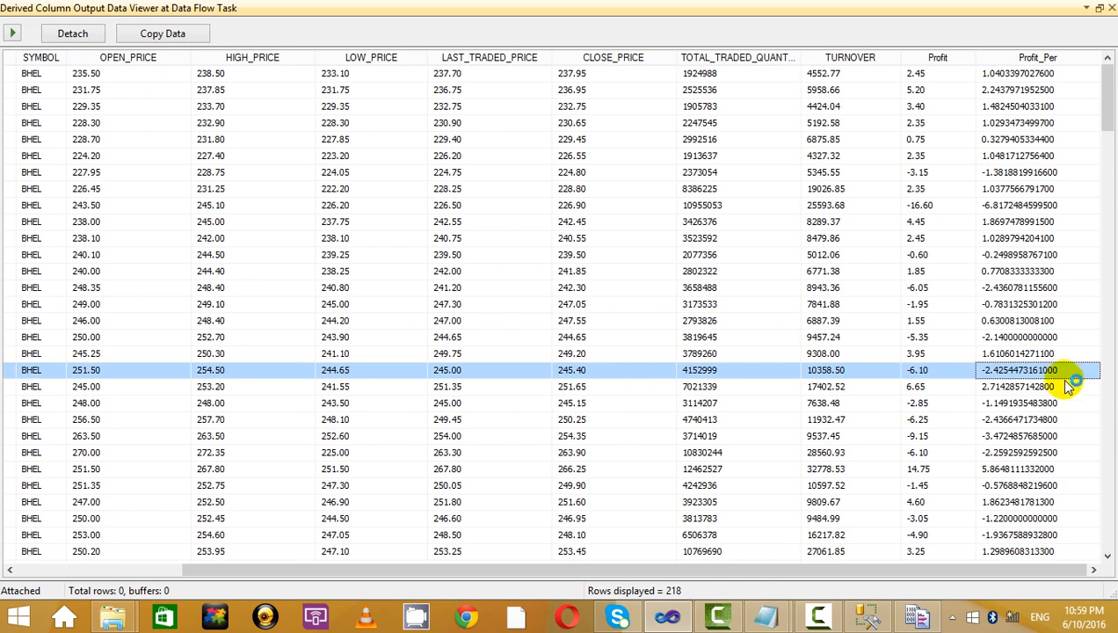
pyautogui.click(1111, 8)
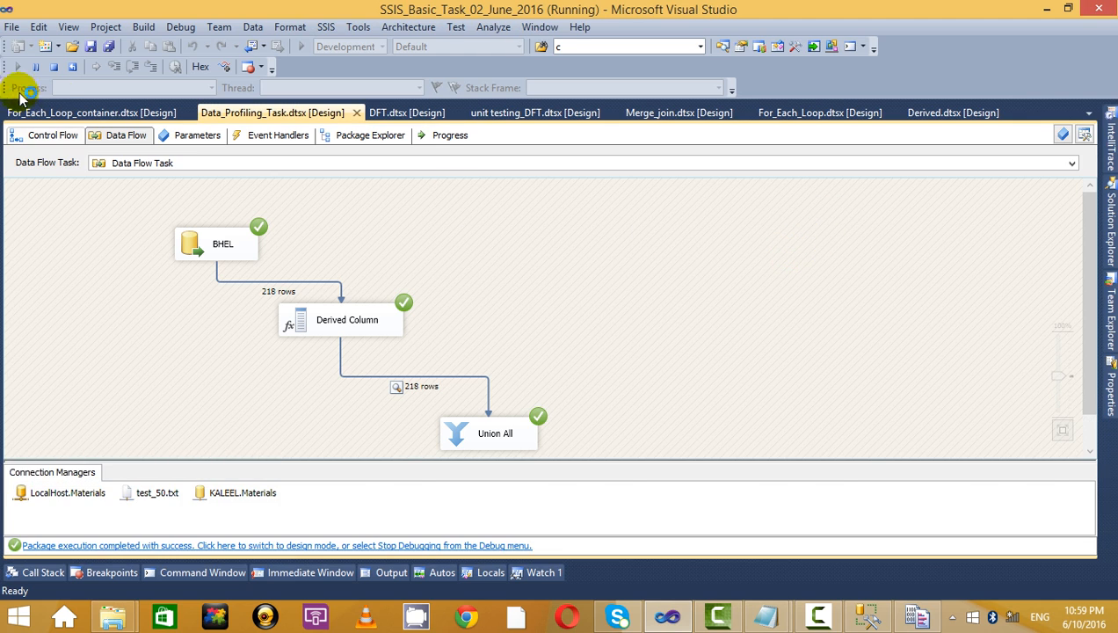
pyautogui.click(53, 67)
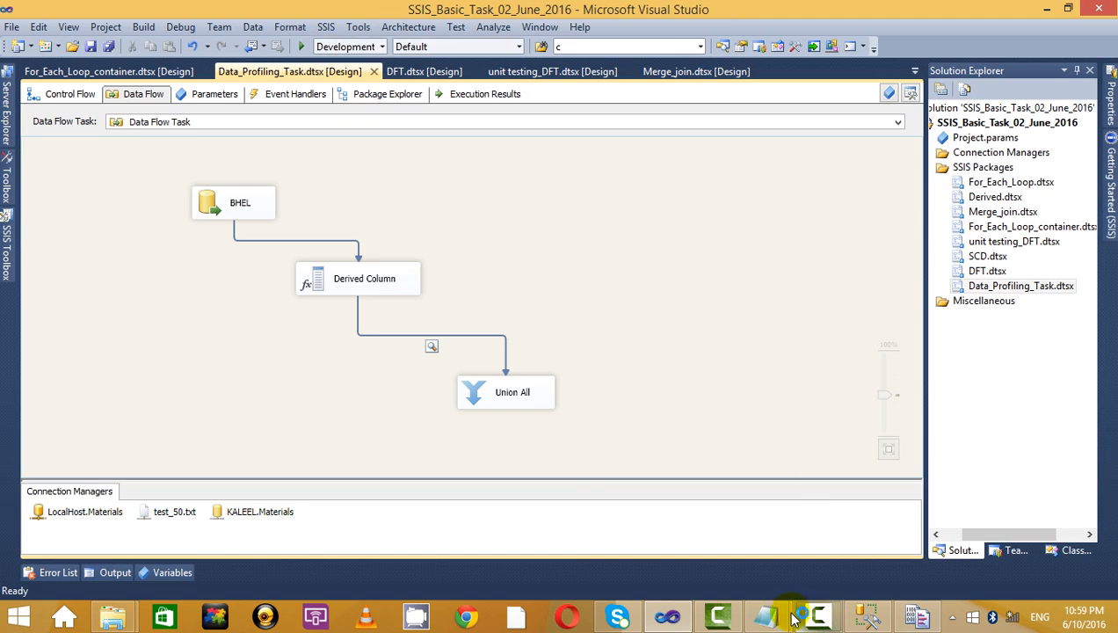
# Switch to Notepad and review the string function expressions from LEN to ROUND in msg_box_msbi.txt.
pyautogui.moveTo(767, 616)
pyautogui.click(860, 526)
pyautogui.scroll(-3, 399, 207)
pyautogui.scroll(3, 404, 199)
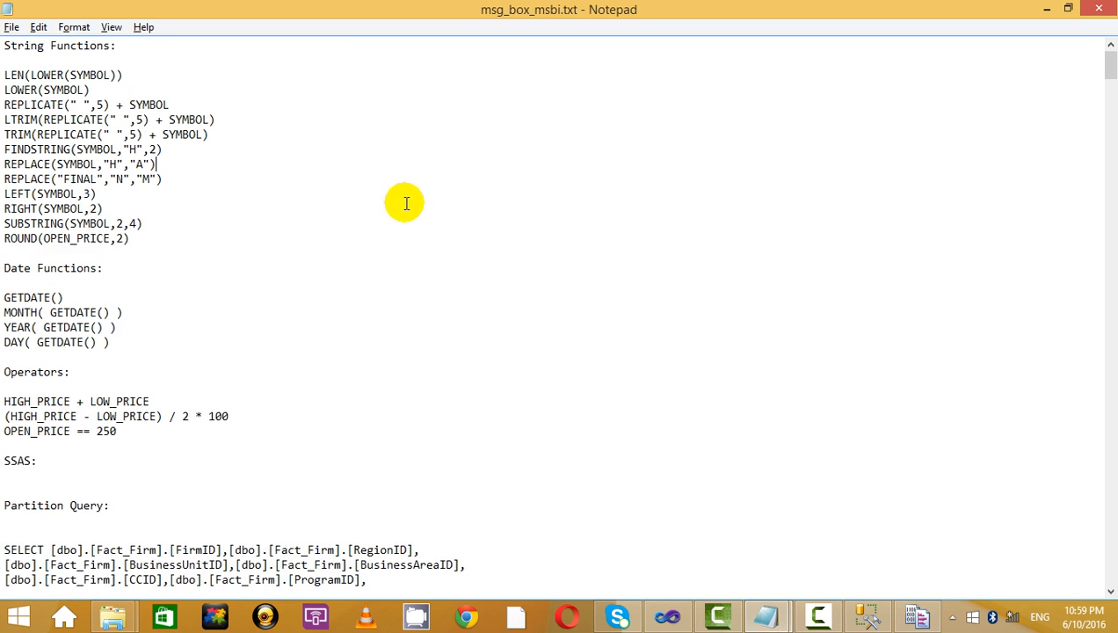
pyautogui.moveTo(160, 246); pyautogui.dragTo(3, 75)
pyautogui.click(386, 147)
pyautogui.hotkey('alt', 'Tab')
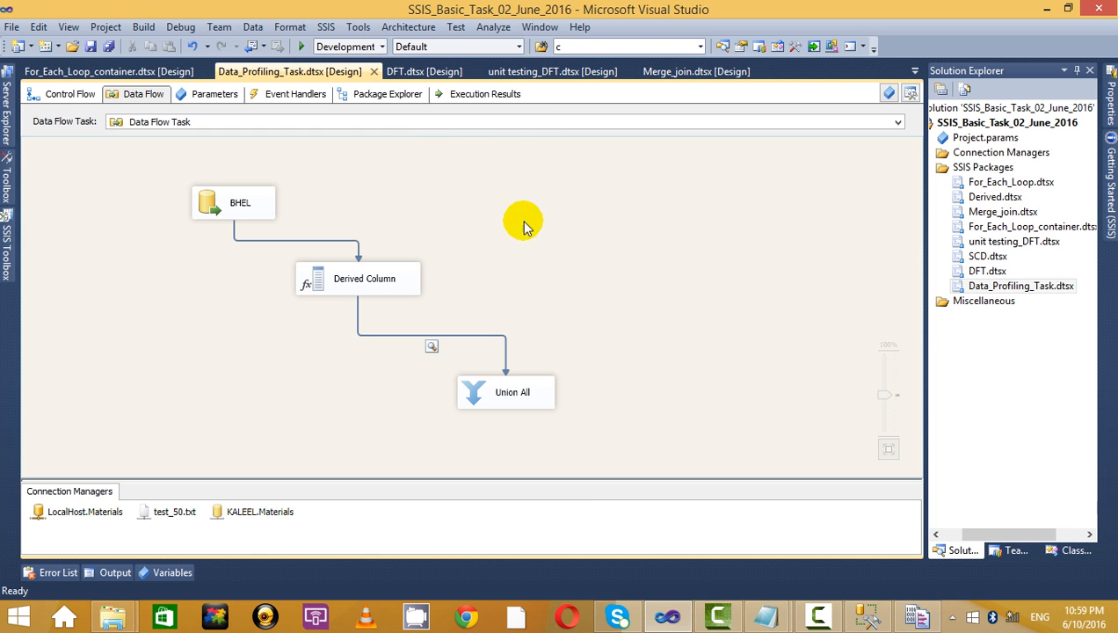
# Add a derived column named Length to the Derived Column transformation, using LEN(LOWER(SYMBOL)) copied from the Notepad file.
pyautogui.rightClick(380, 290)
pyautogui.click(395, 296)
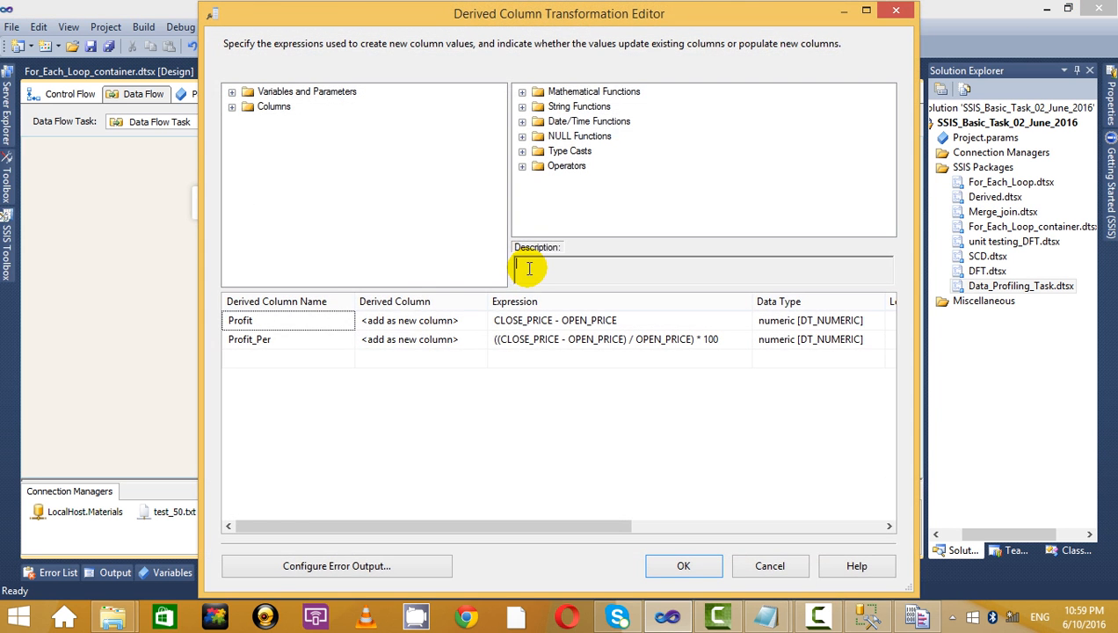
pyautogui.click(369, 341)
pyautogui.click(338, 355)
pyautogui.click(579, 357)
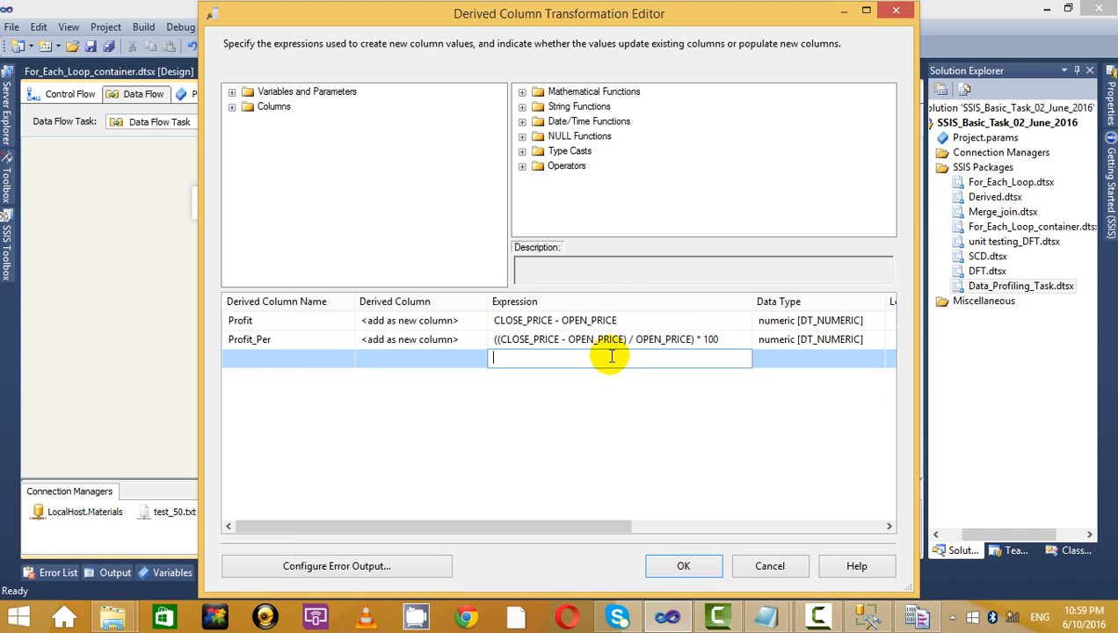
pyautogui.hotkey('alt', 'Tab')
pyautogui.moveTo(145, 78); pyautogui.dragTo(5, 76)
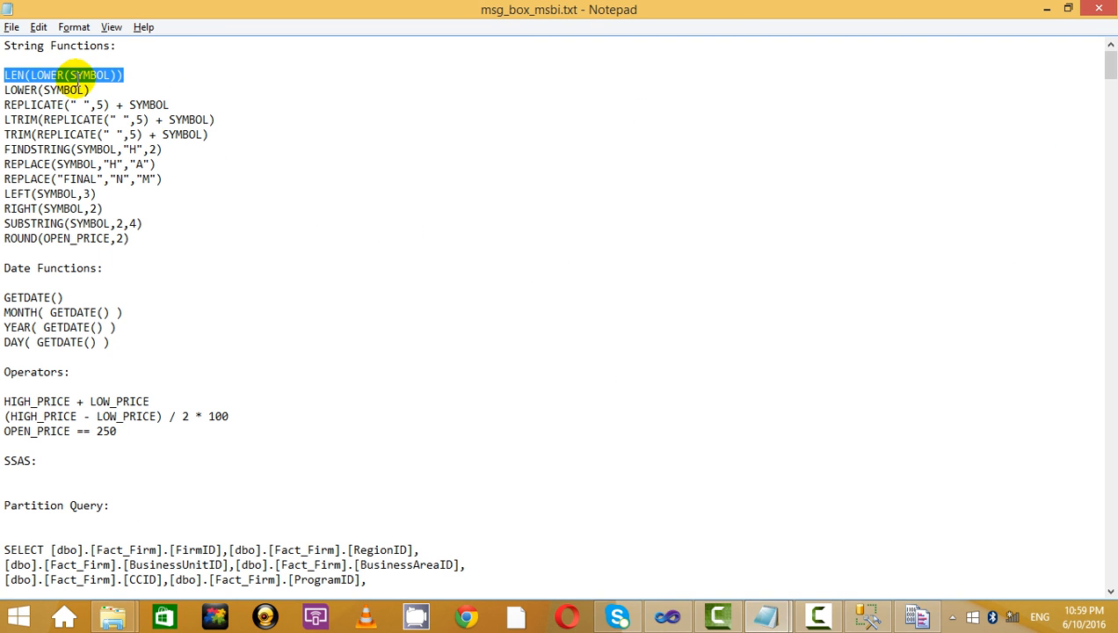
pyautogui.hotkey('ctrl', 'c')
pyautogui.hotkey('alt', 'Tab')
pyautogui.click(556, 355)
pyautogui.hotkey('ctrl', 'v')
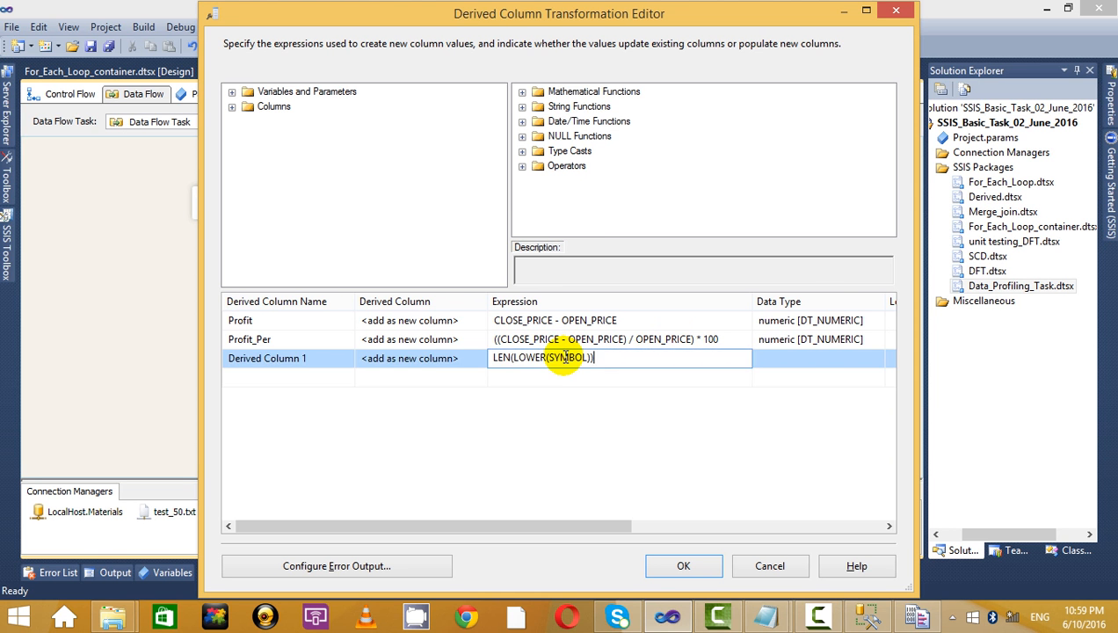
pyautogui.click(307, 358)
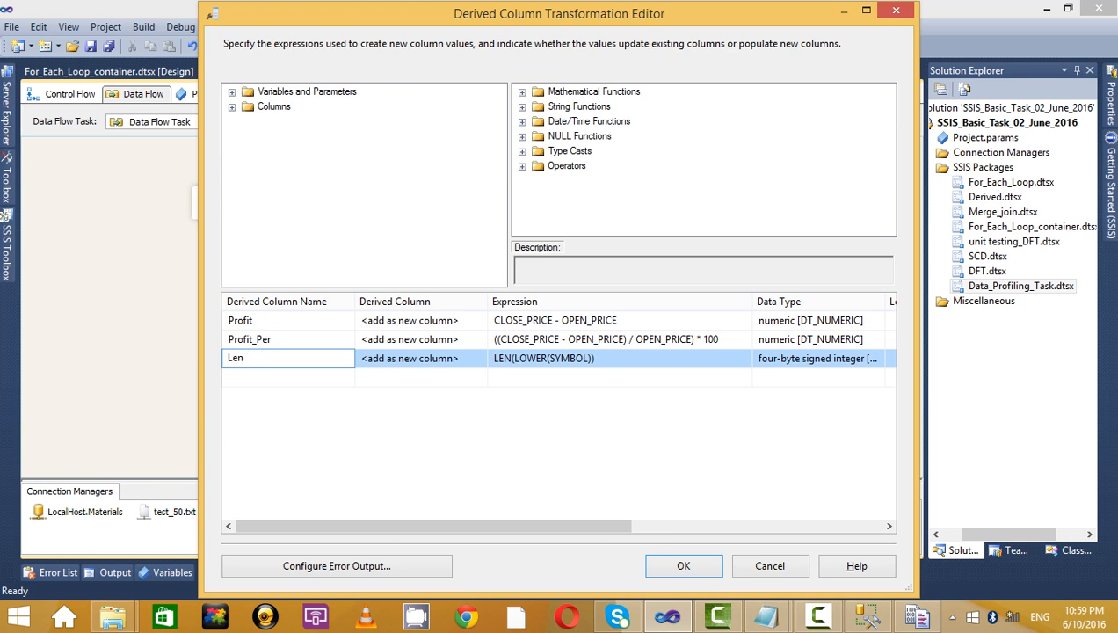
pyautogui.press('Return')
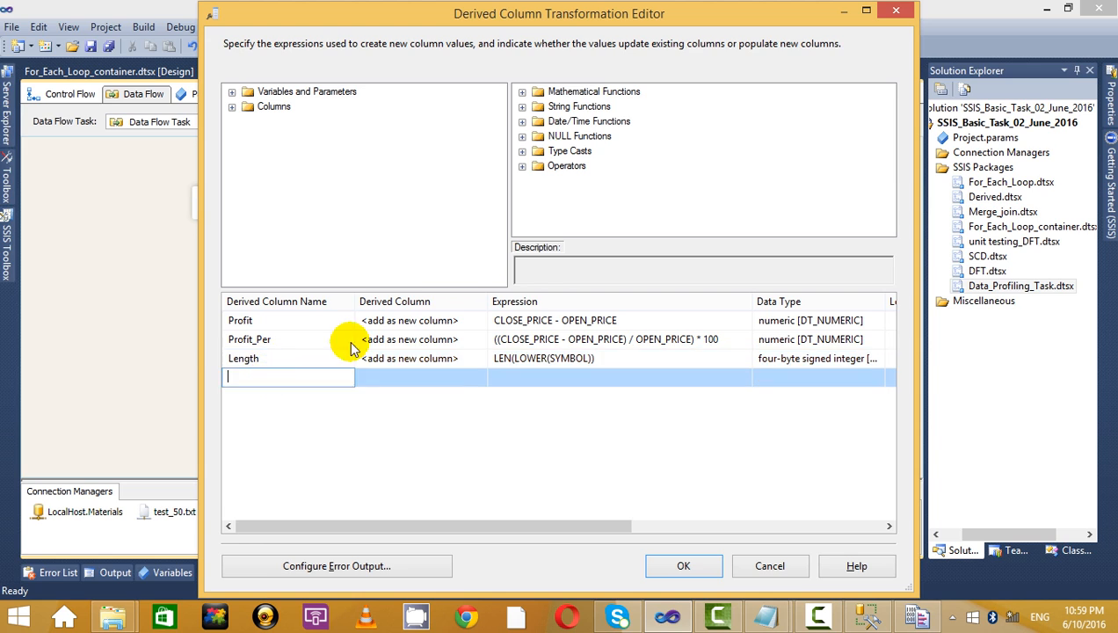
# Add a derived column named Lower_Case with the expression LOWER(SYMBOL) copied from the Notepad file.
pyautogui.hotkey('alt', 'Tab')
pyautogui.hotkey('shift', 'Down')
pyautogui.click(109, 88)
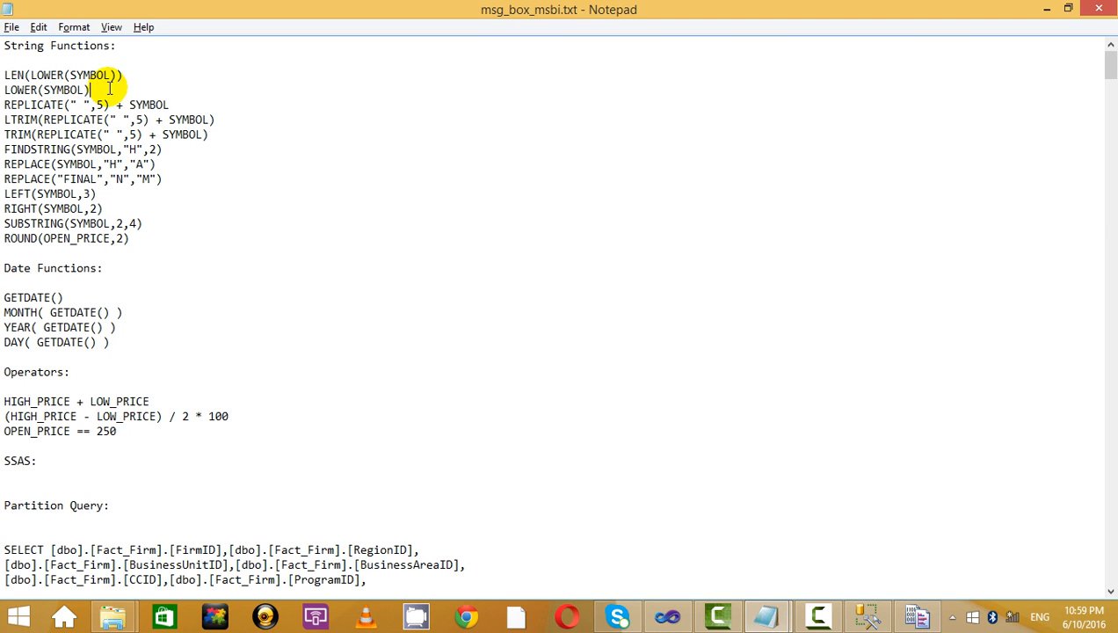
pyautogui.hotkey('shift', 'Home')
pyautogui.hotkey('alt', 'Tab')
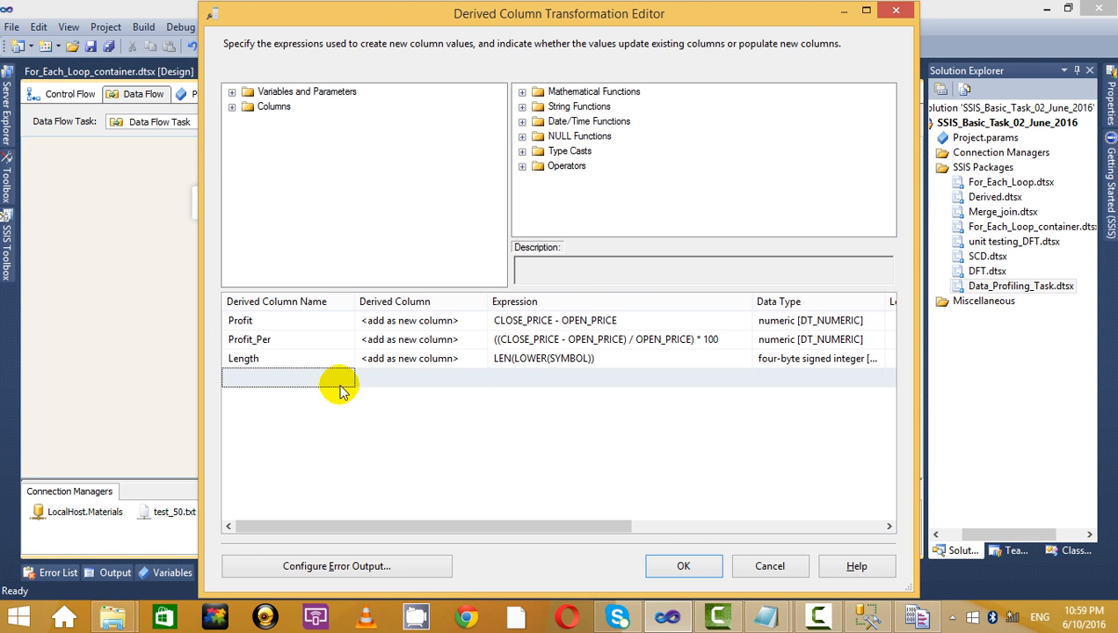
pyautogui.click(565, 381)
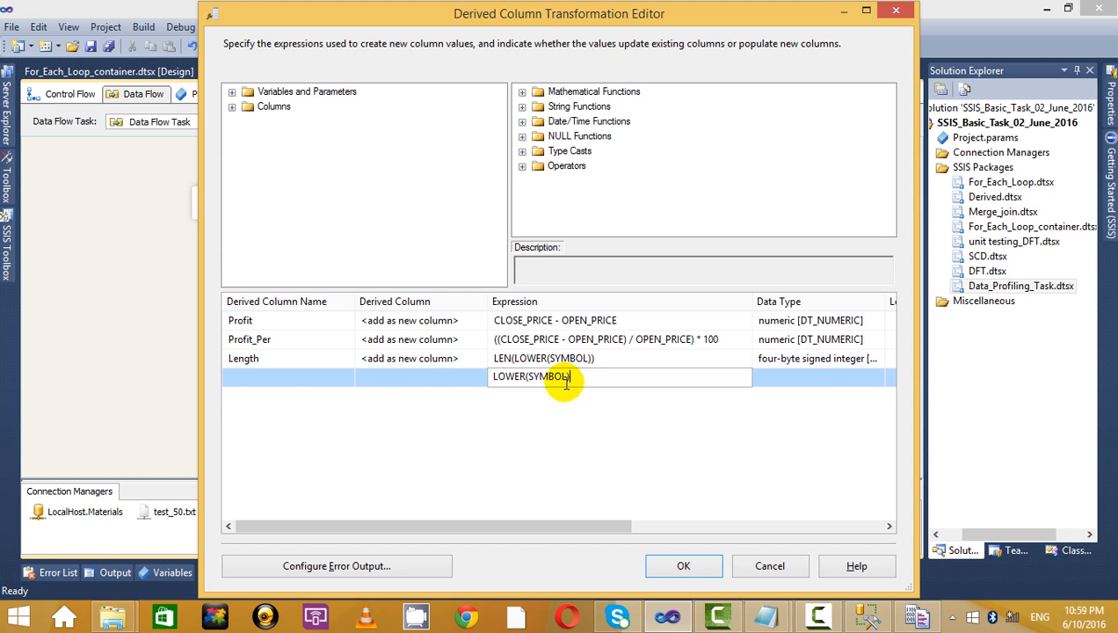
pyautogui.click(287, 376)
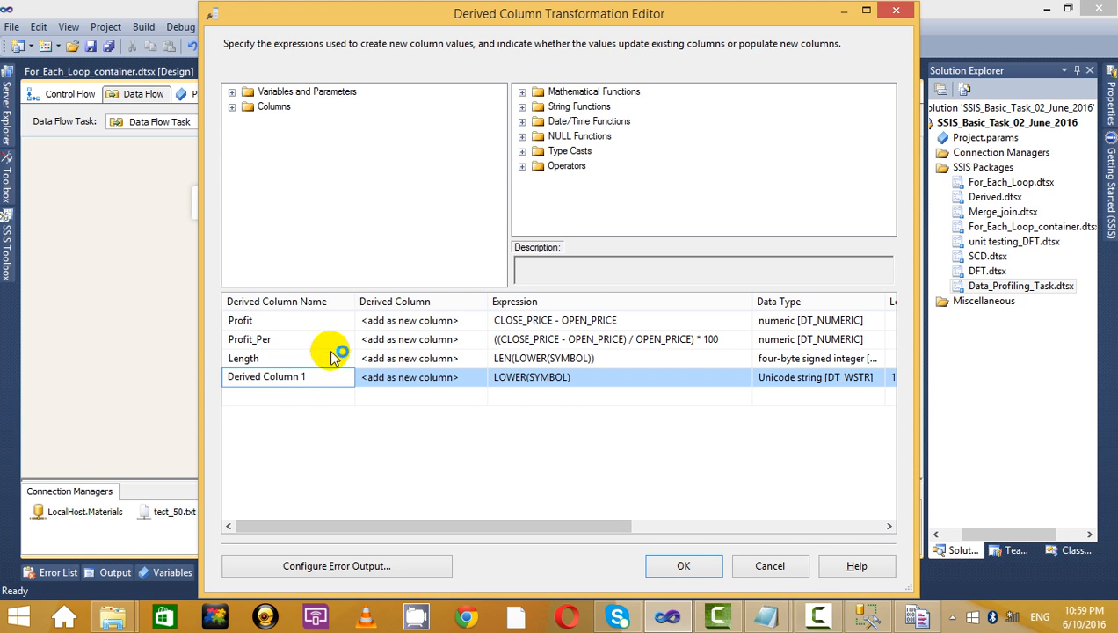
pyautogui.tripleClick(327, 377)
pyautogui.press('BackSpace')
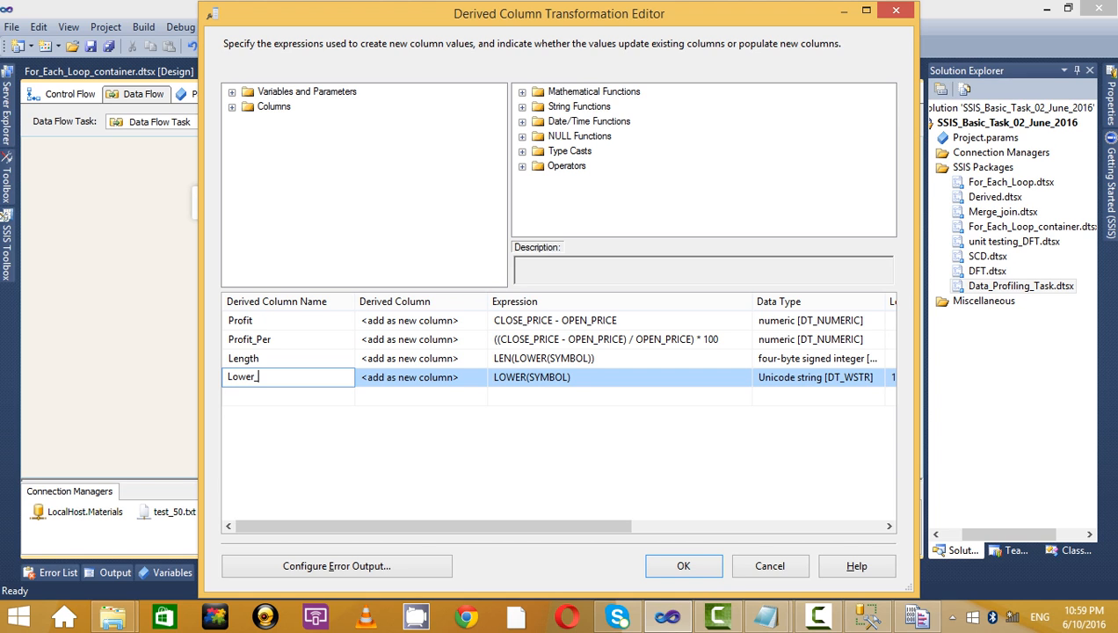
pyautogui.write('Lower_Case')
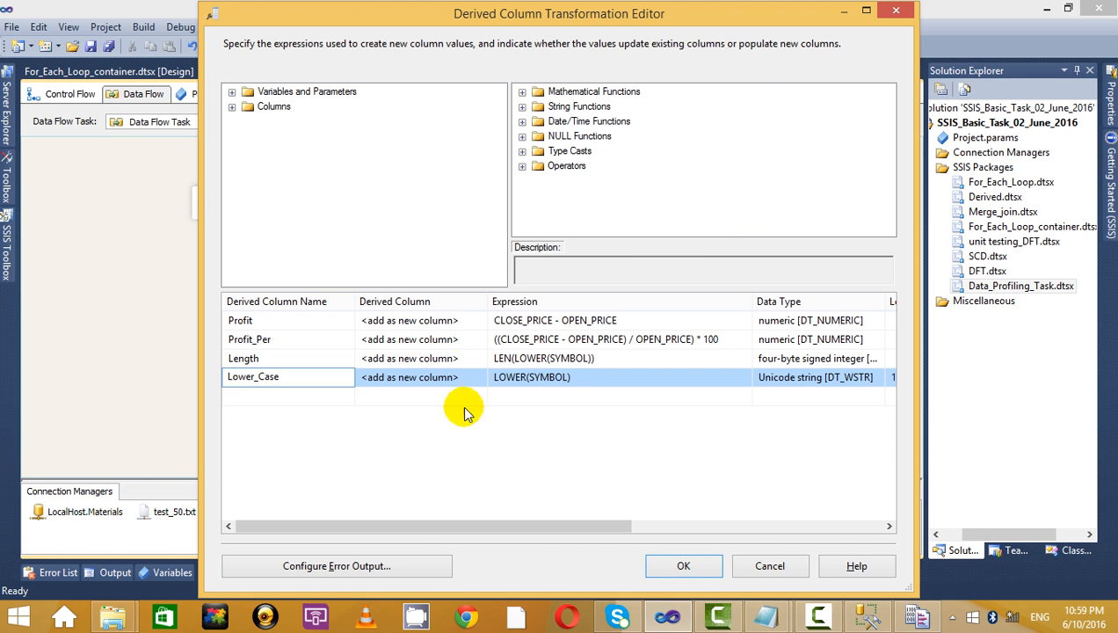
pyautogui.click(525, 397)
# Copy REPLICATE(" ",5) + SYMBOL from the Notepad file into a new derived column named Replicate.
pyautogui.hotkey('alt', 'Tab')
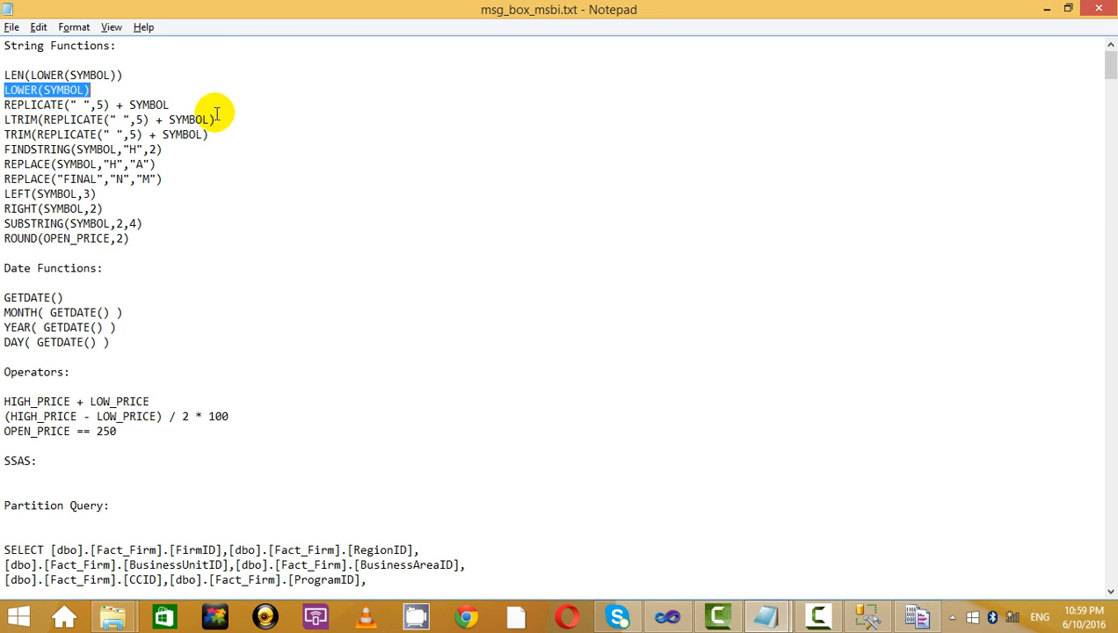
pyautogui.moveTo(202, 105); pyautogui.dragTo(37, 104)
pyautogui.hotkey('alt', 'Tab')
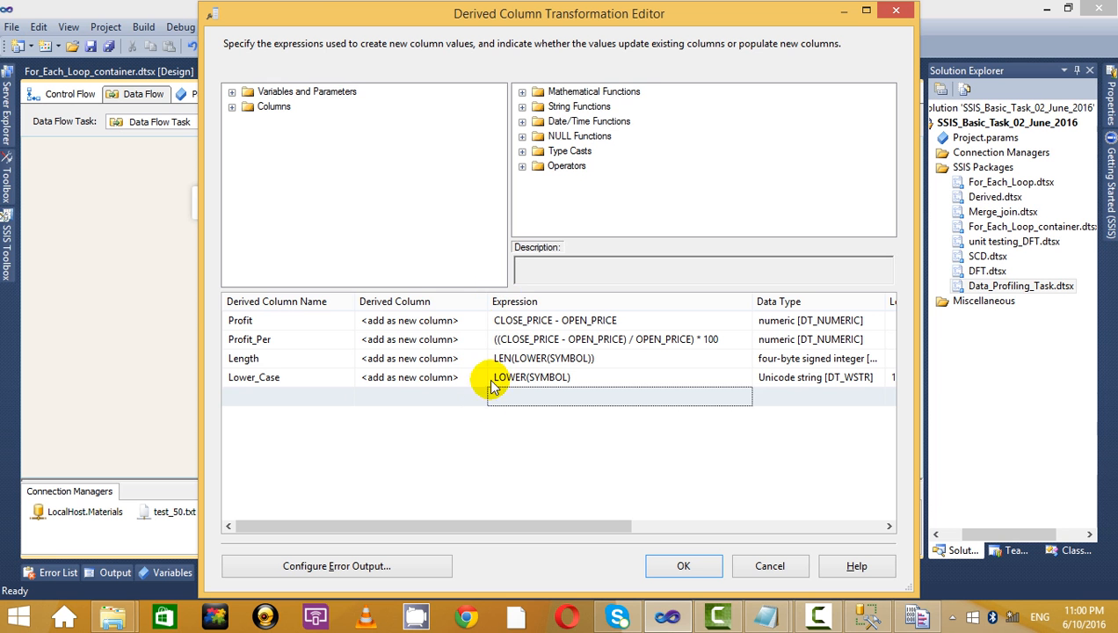
pyautogui.click(524, 397)
pyautogui.hotkey('ctrl', 'v')
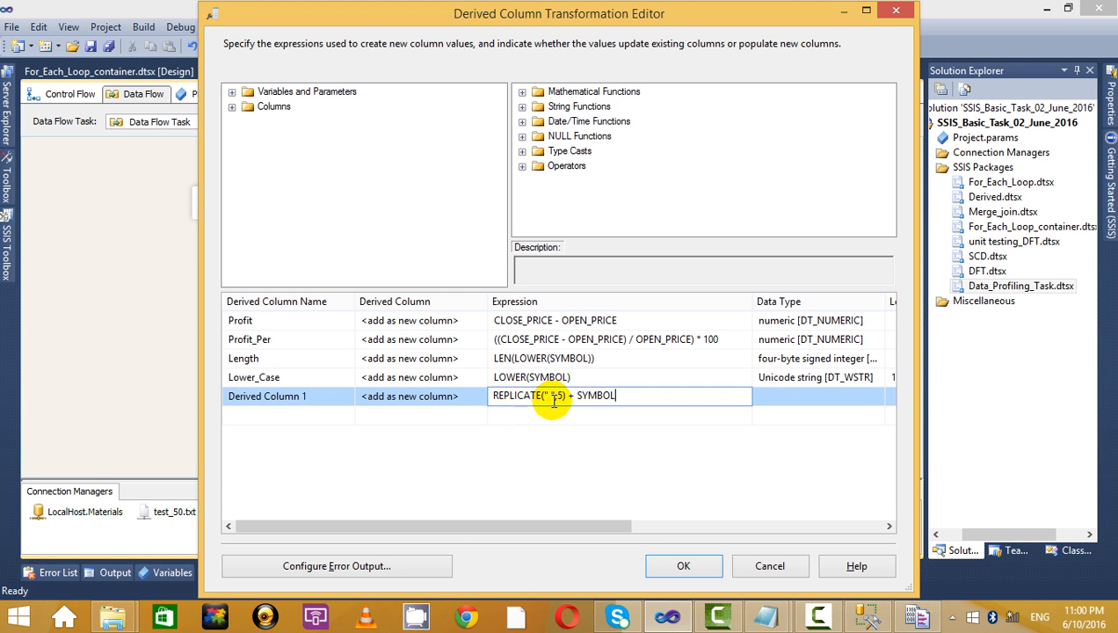
pyautogui.click(330, 397)
pyautogui.moveTo(329, 398); pyautogui.dragTo(219, 395)
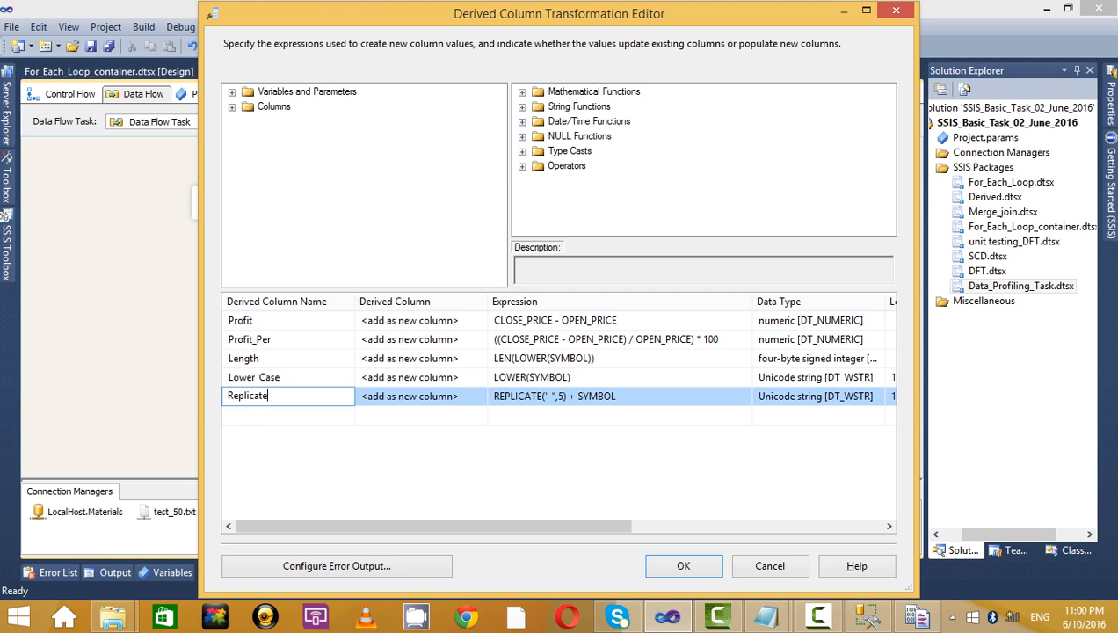
pyautogui.write('Replicate')
pyautogui.click(268, 414)
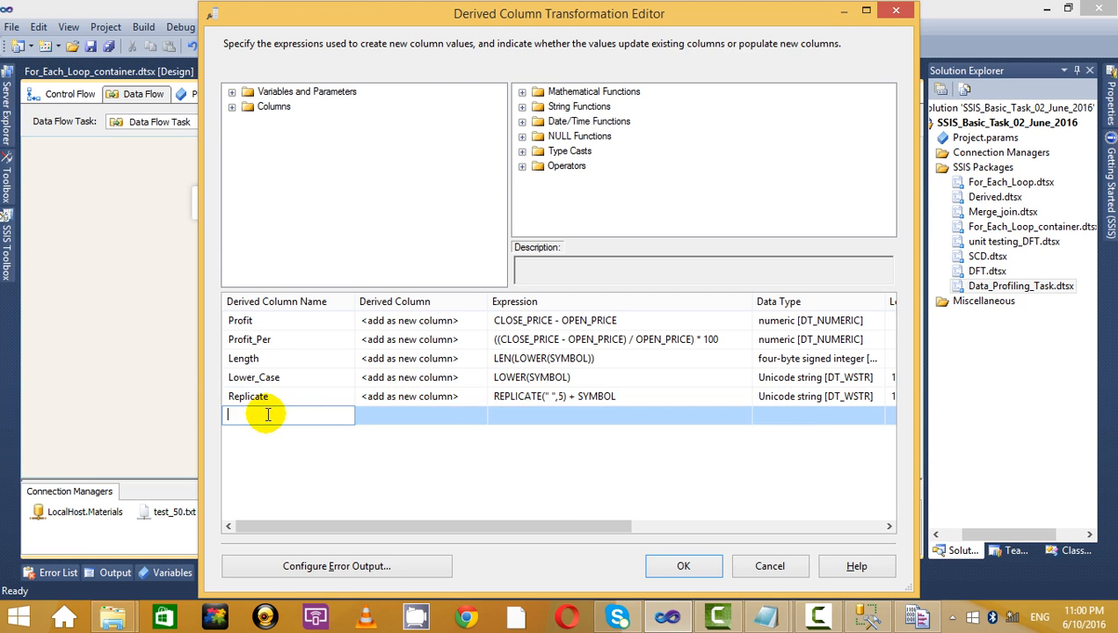
# Copy LTRIM(REPLICATE(" ",5) + SYMBOL) from the Notepad file into a new derived column named Ltrim.
pyautogui.hotkey('alt', 'Tab')
pyautogui.moveTo(247, 120); pyautogui.dragTo(12, 118)
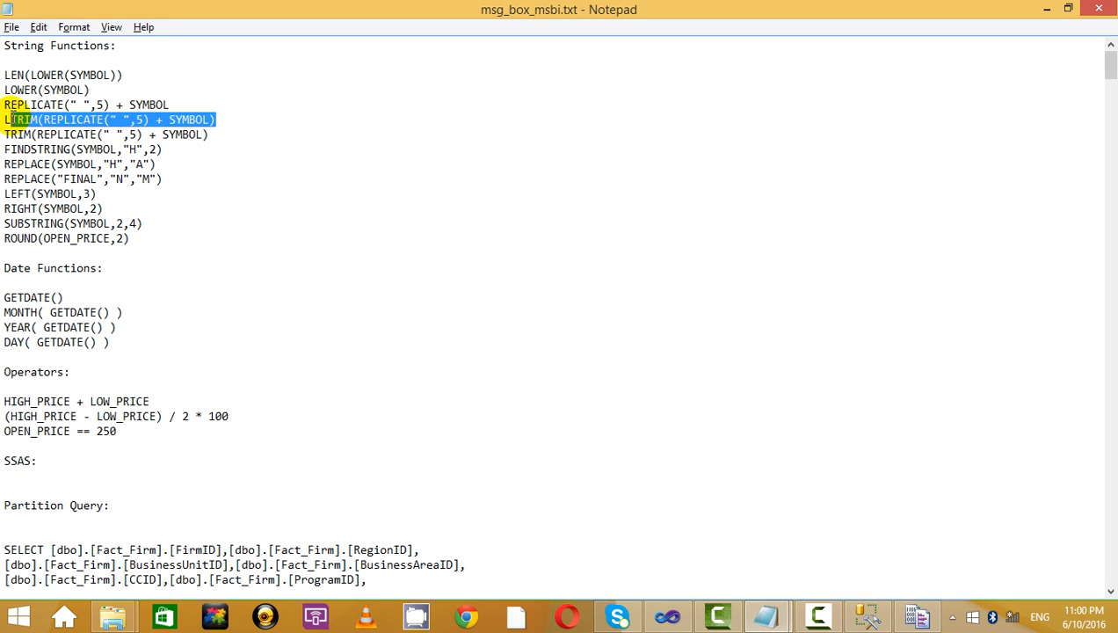
pyautogui.moveTo(220, 116); pyautogui.dragTo(3, 104)
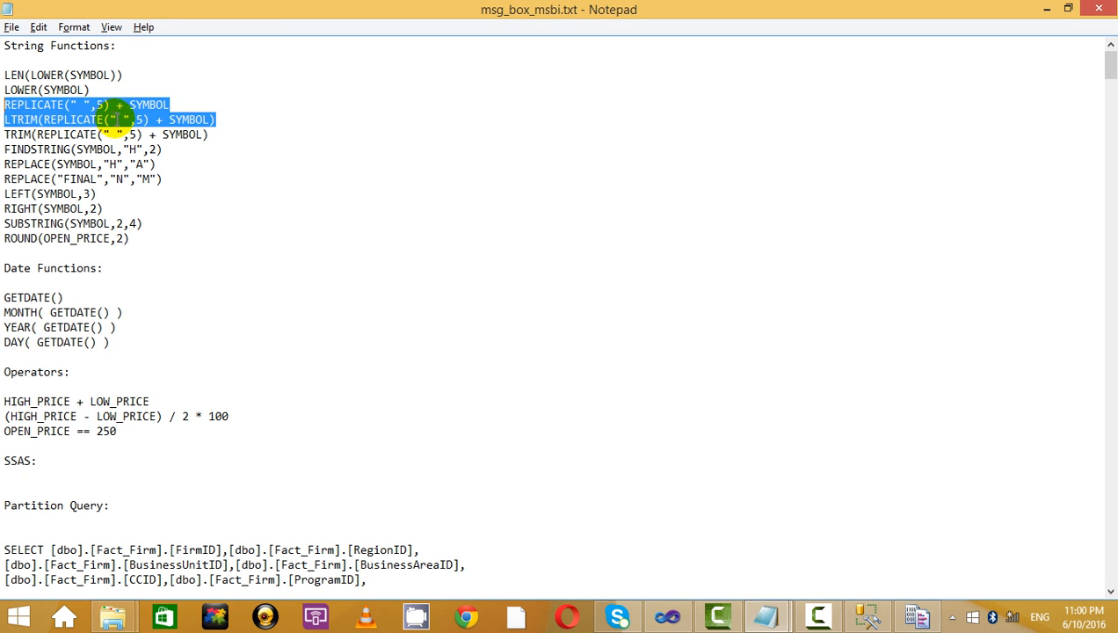
pyautogui.click(232, 117)
pyautogui.moveTo(232, 117); pyautogui.dragTo(5, 120)
pyautogui.hotkey('ctrl', 'c')
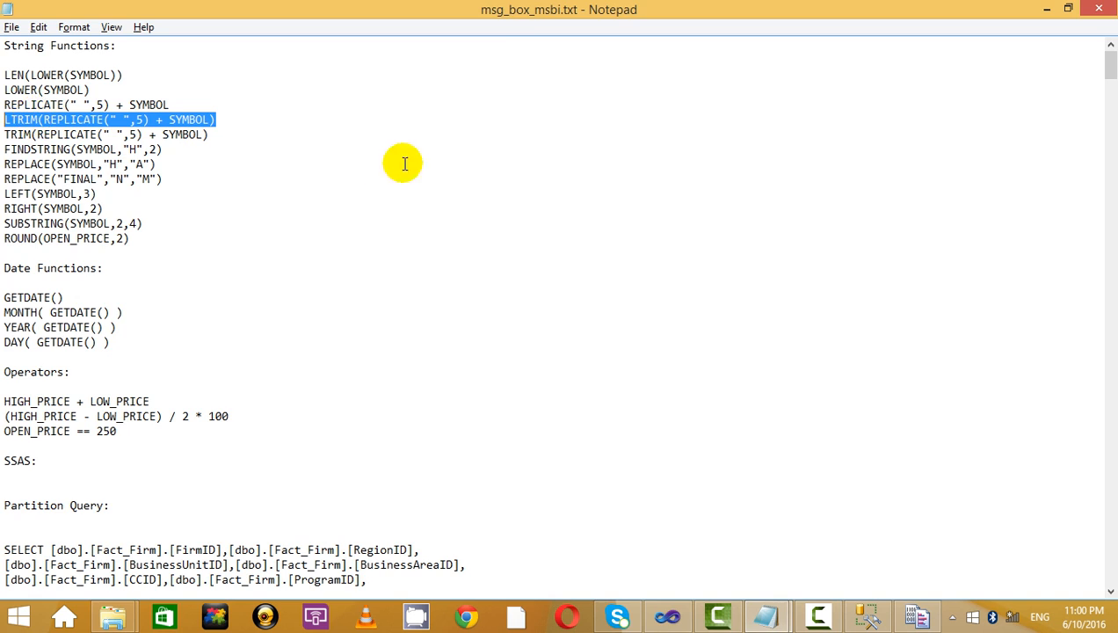
pyautogui.hotkey('alt', 'Tab')
pyautogui.click(532, 417)
pyautogui.hotkey('ctrl', 'v')
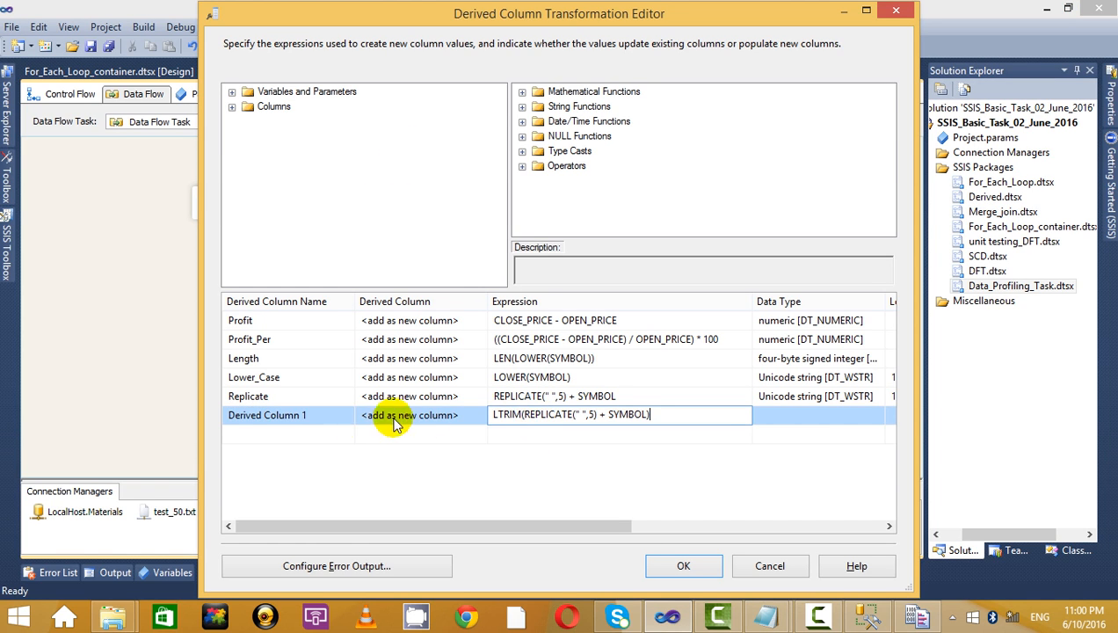
pyautogui.click(322, 415)
pyautogui.click(321, 415)
pyautogui.press('BackSpace')
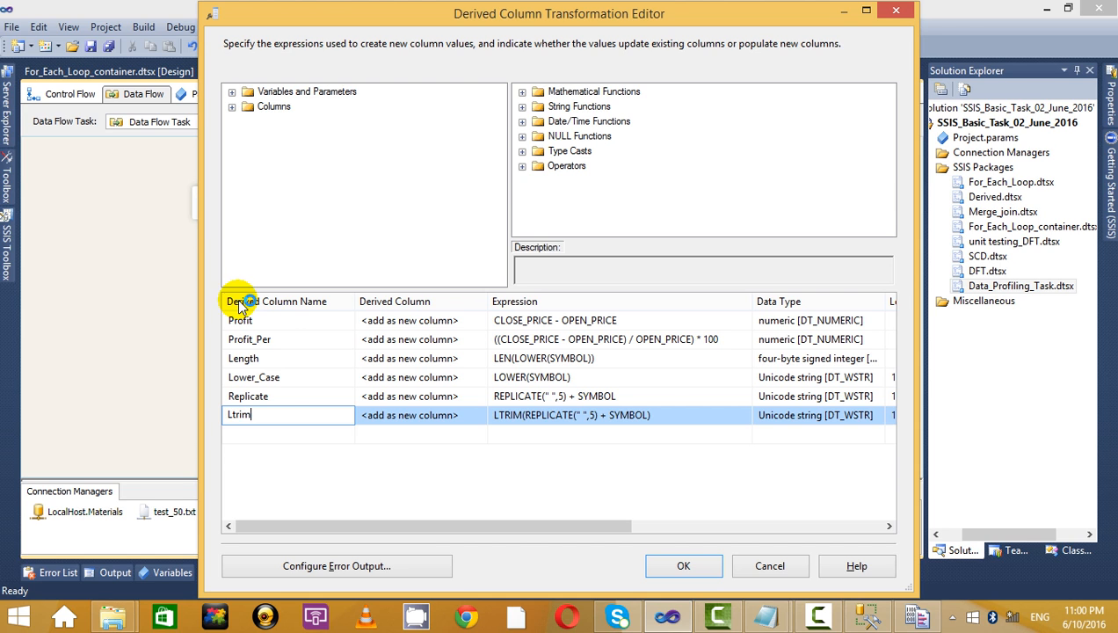
pyautogui.press('Return')
# Add a derived column named Trim using TRIM(REPLICATE(" ",5) + SYMBOL) copied from the Notepad file.
pyautogui.hotkey('alt', 'Tab')
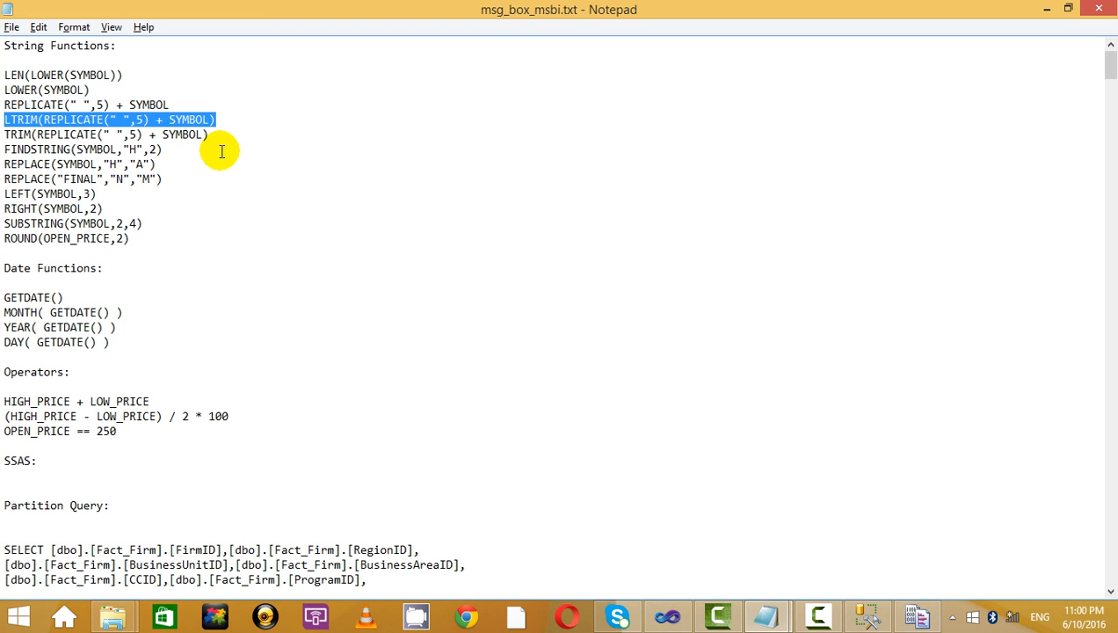
pyautogui.moveTo(209, 135); pyautogui.dragTo(4, 134)
pyautogui.hotkey('ctrl', 'c')
pyautogui.hotkey('alt', 'Tab')
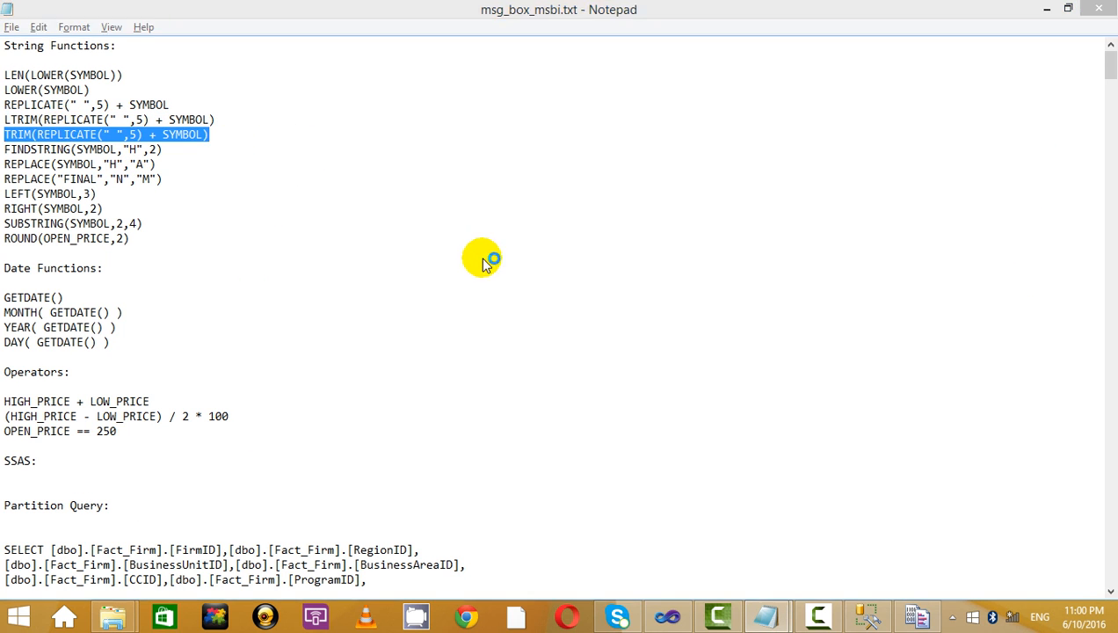
pyautogui.click(541, 434)
pyautogui.hotkey('ctrl', 'v')
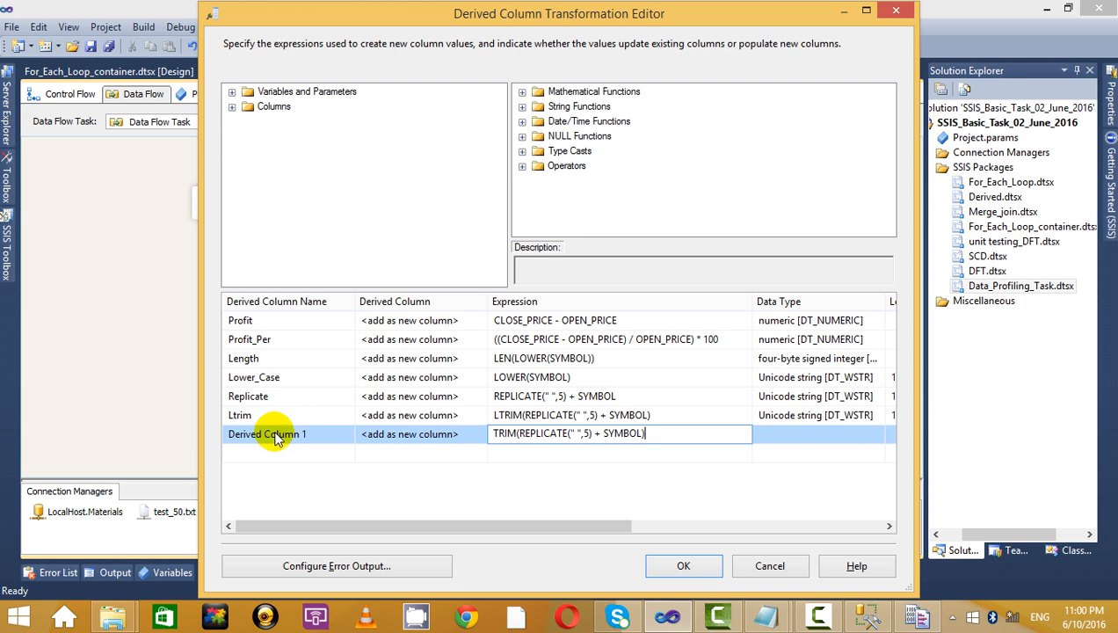
pyautogui.click(303, 434)
pyautogui.press('BackSpace')
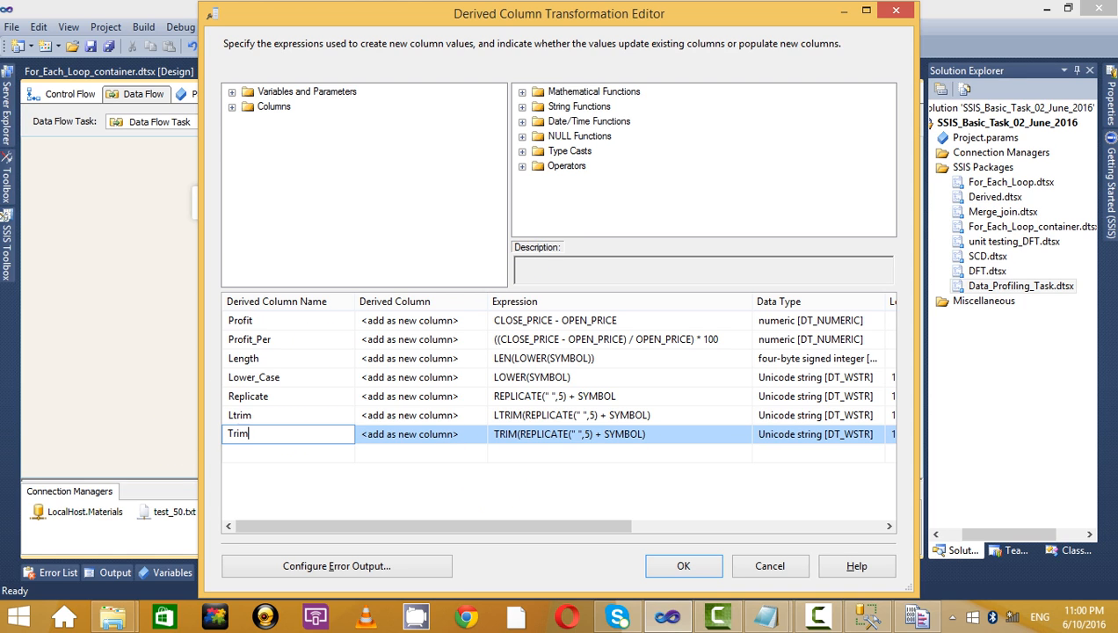
pyautogui.click(295, 452)
# Add a derived column named Find_String using FINDSTRING(SYMBOL,"H",2) copied from the Notepad file.
pyautogui.hotkey('alt', 'Tab')
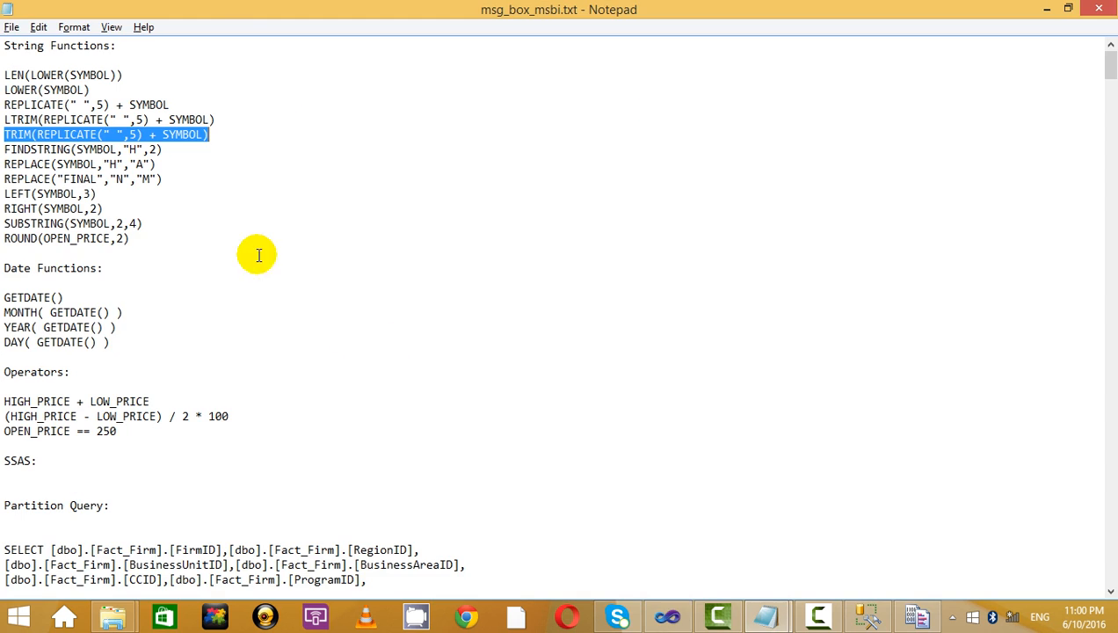
pyautogui.moveTo(184, 152); pyautogui.dragTo(1, 149)
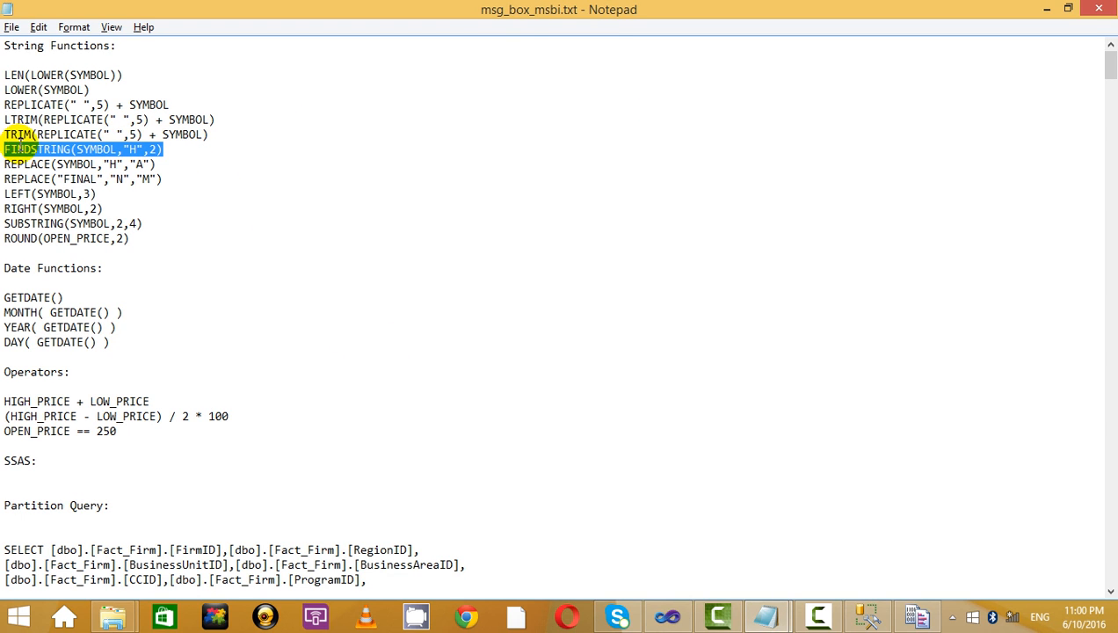
pyautogui.hotkey('ctrl', 'c')
pyautogui.hotkey('alt', 'Tab')
pyautogui.click(544, 453)
pyautogui.hotkey('ctrl', 'v')
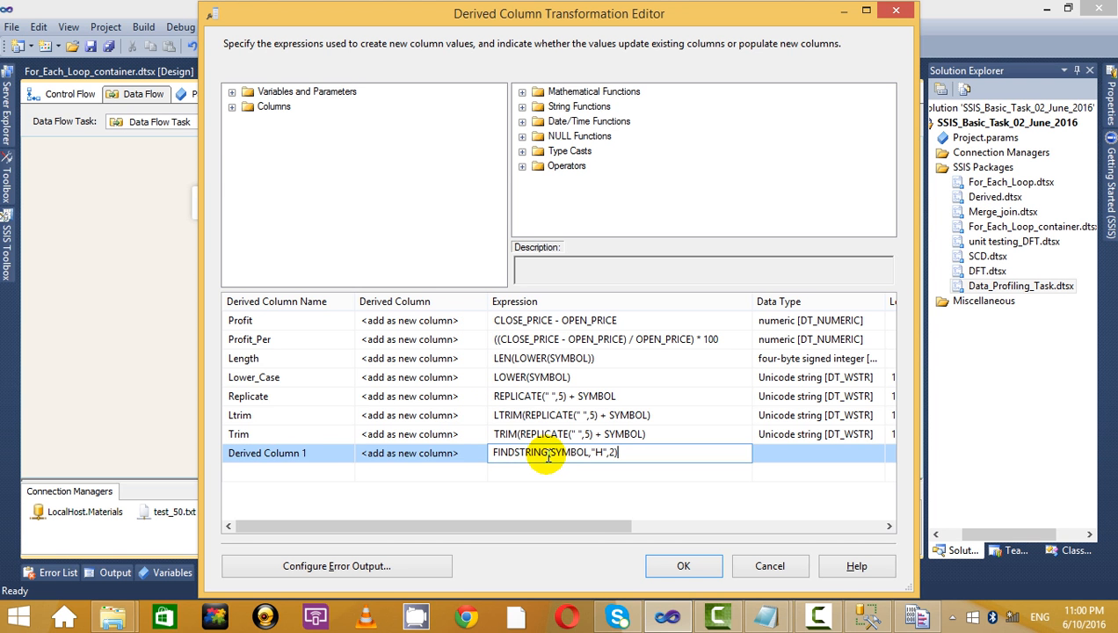
pyautogui.click(316, 453)
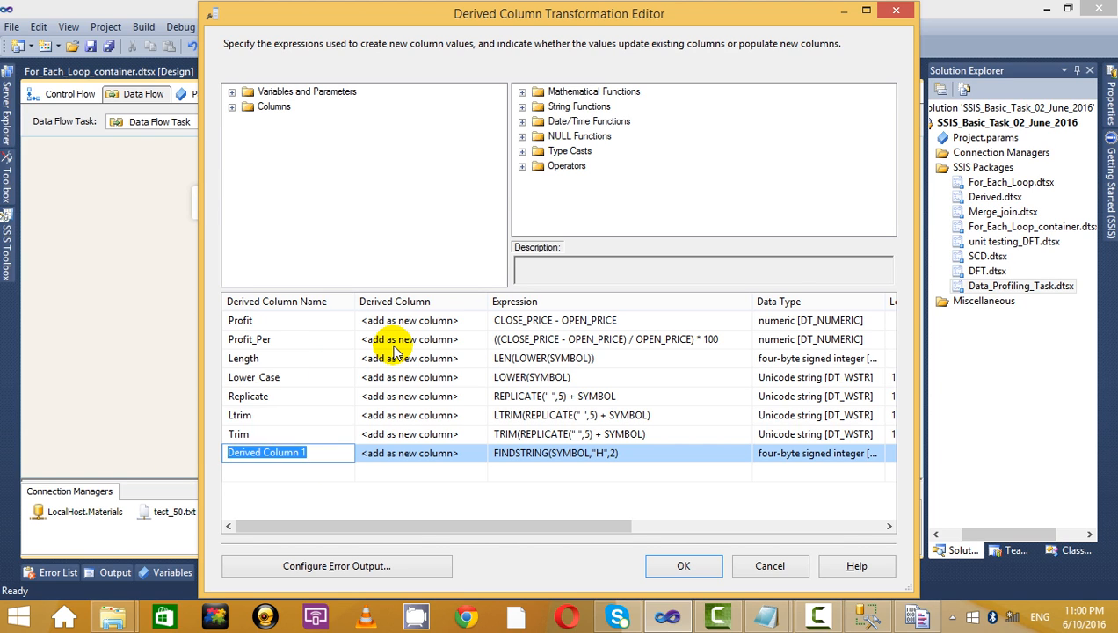
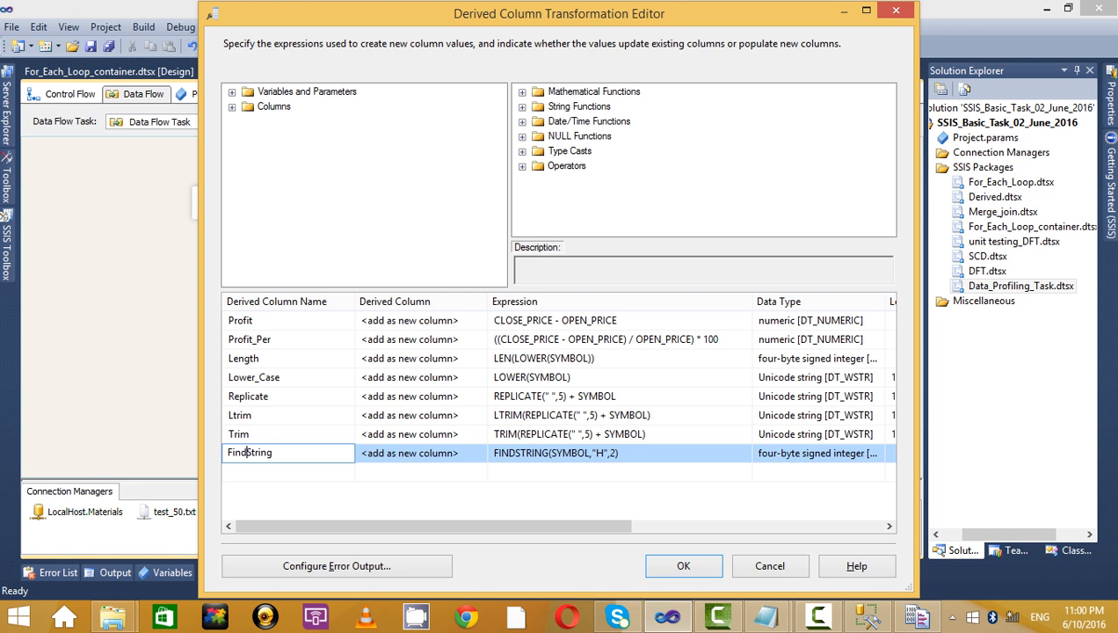
pyautogui.click(339, 472)
# Add a derived column named Replace using REPLACE(SYMBOL,"H","A") copied from the Notepad file.
pyautogui.hotkey('alt', 'Tab')
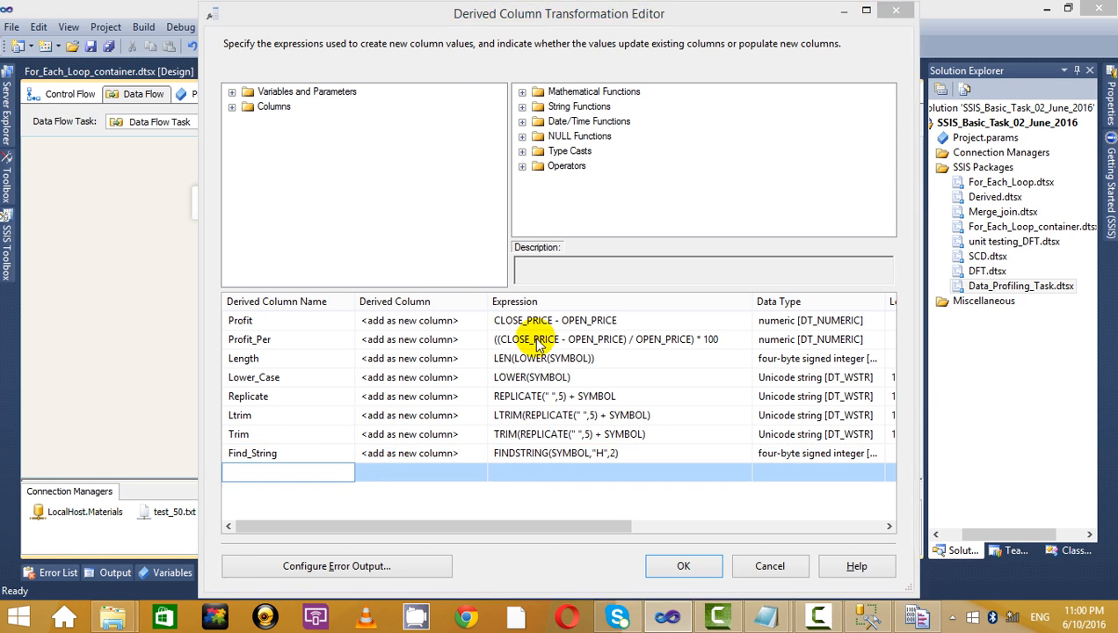
pyautogui.scroll(-2, 443, 287)
pyautogui.scroll(2, 443, 287)
pyautogui.click(155, 166)
pyautogui.press('Home')
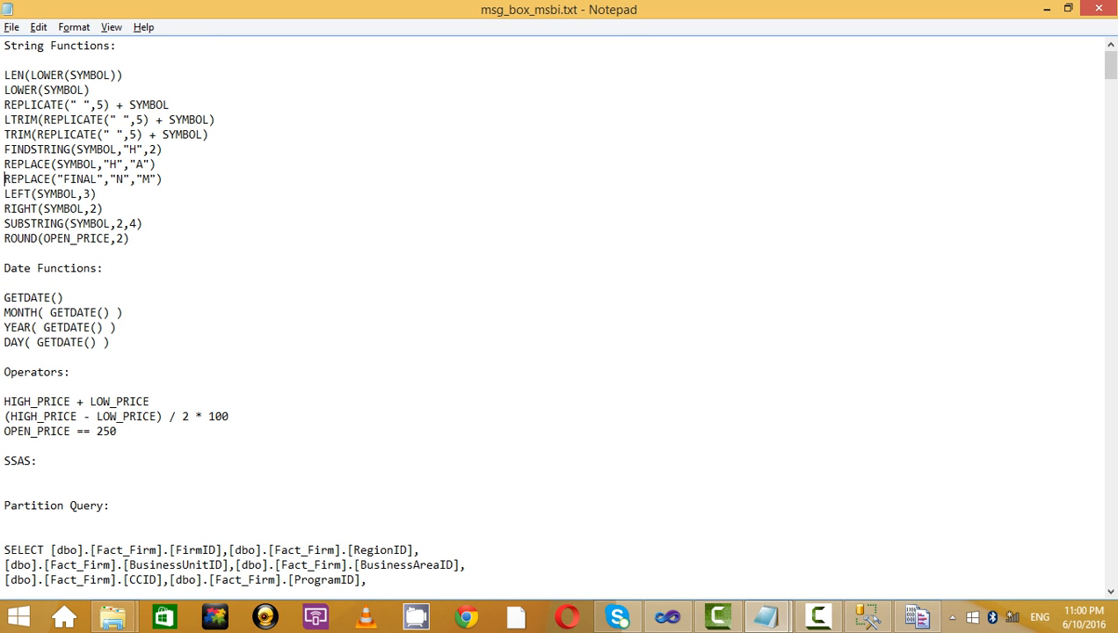
pyautogui.hotkey('shift', 'Up')
pyautogui.hotkey('ctrl', 'c')
pyautogui.hotkey('alt', 'Tab')
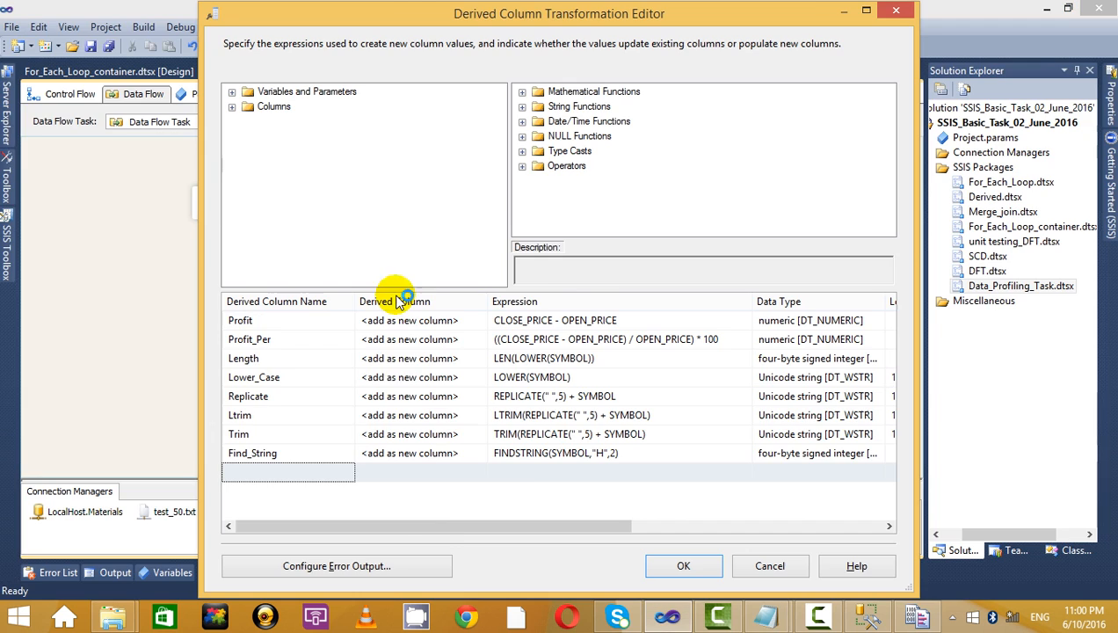
pyautogui.click(517, 473)
pyautogui.hotkey('ctrl', 'v')
pyautogui.click(304, 471)
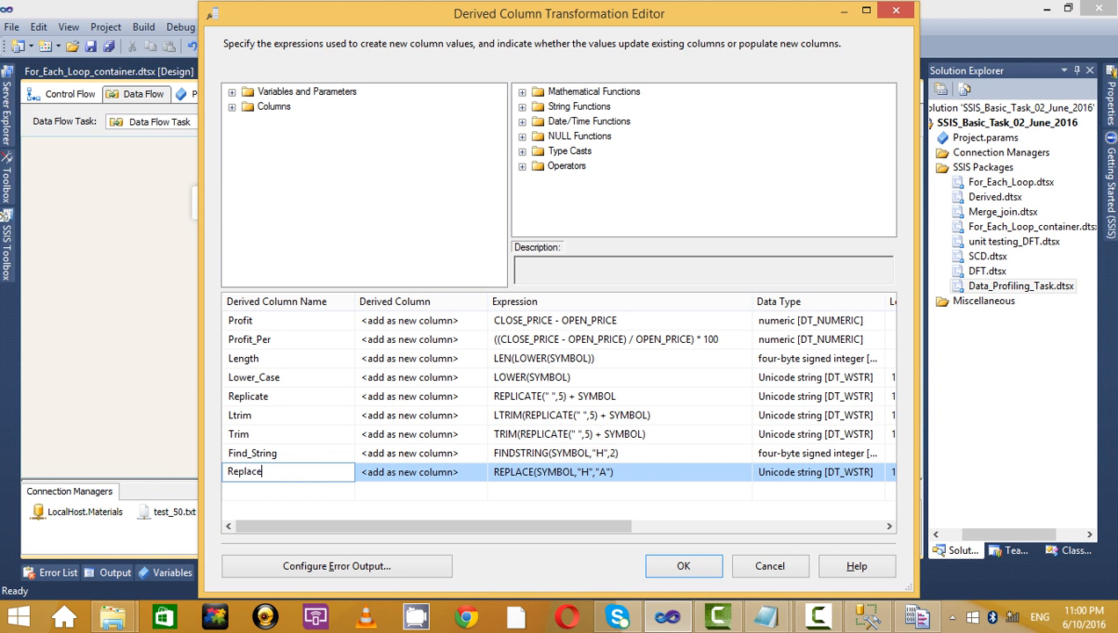
pyautogui.click(290, 490)
# Add a derived column named Replace_final using REPLACE("FINAL","N","M") copied from the Notepad file.
pyautogui.hotkey('alt', 'Tab')
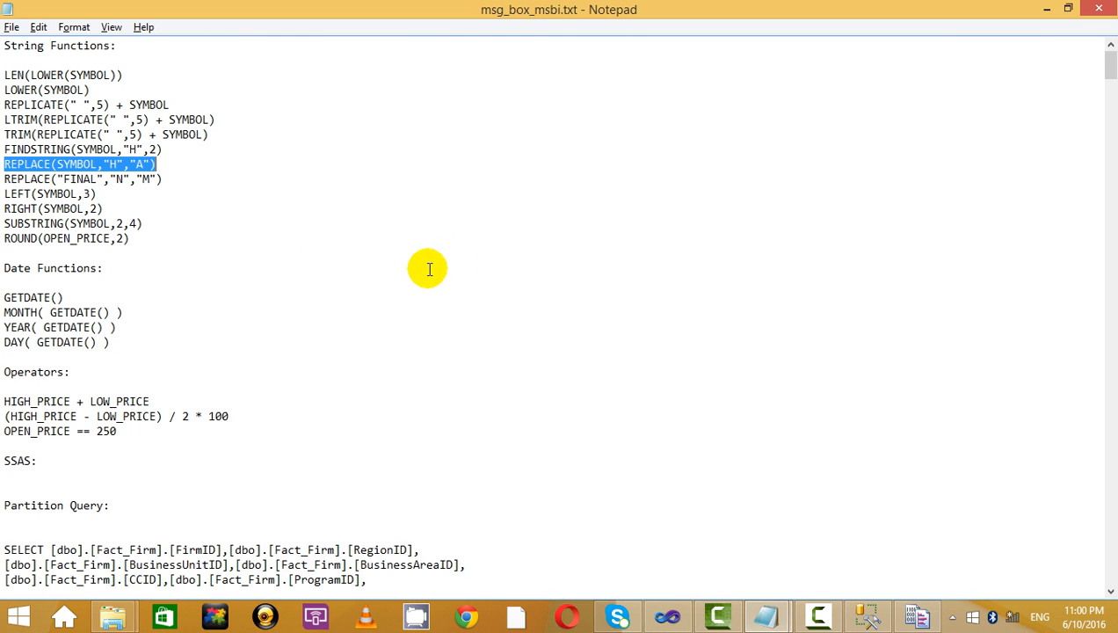
pyautogui.keyDown('shift'); pyautogui.click(163, 180); pyautogui.keyUp('shift')
pyautogui.moveTo(3, 169); pyautogui.dragTo(4, 178)
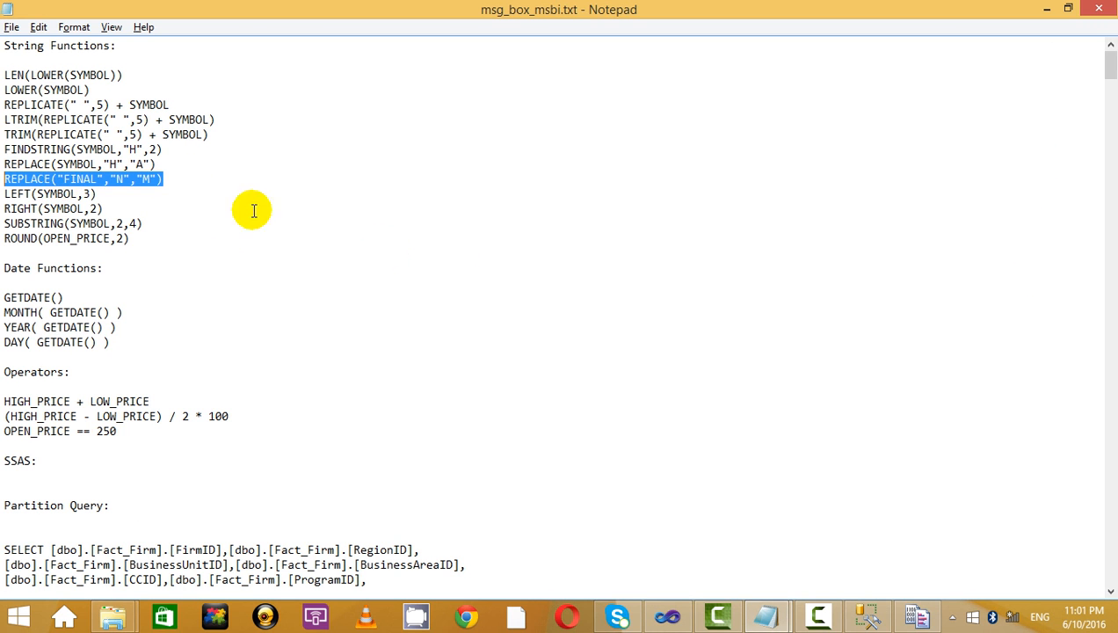
pyautogui.hotkey('alt', 'Tab')
pyautogui.click(565, 489)
pyautogui.hotkey('ctrl', 'v')
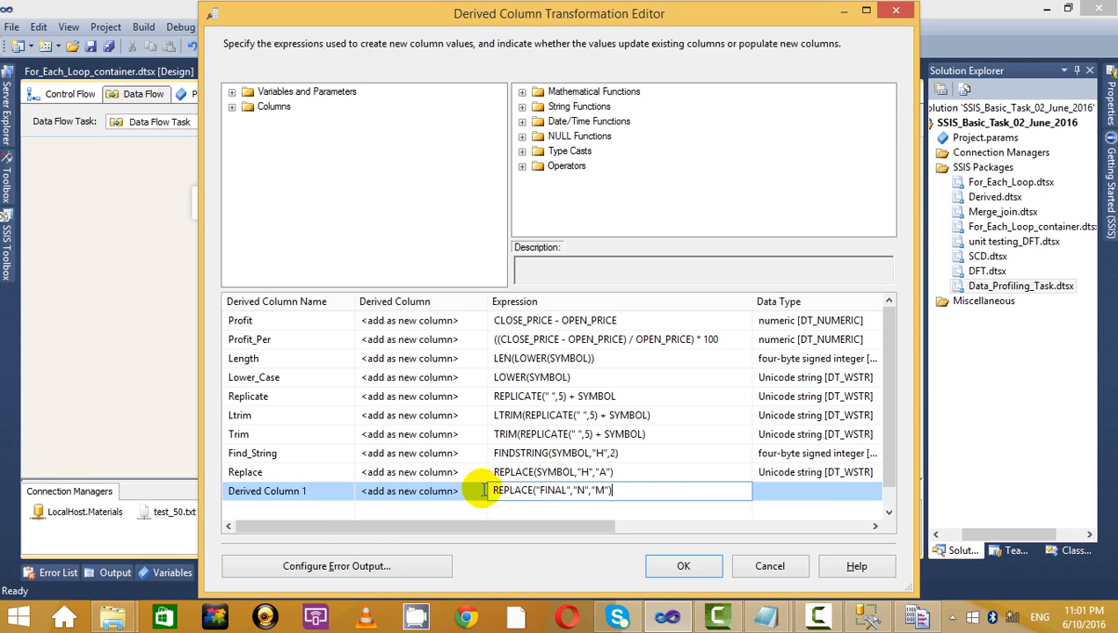
pyautogui.click(263, 489)
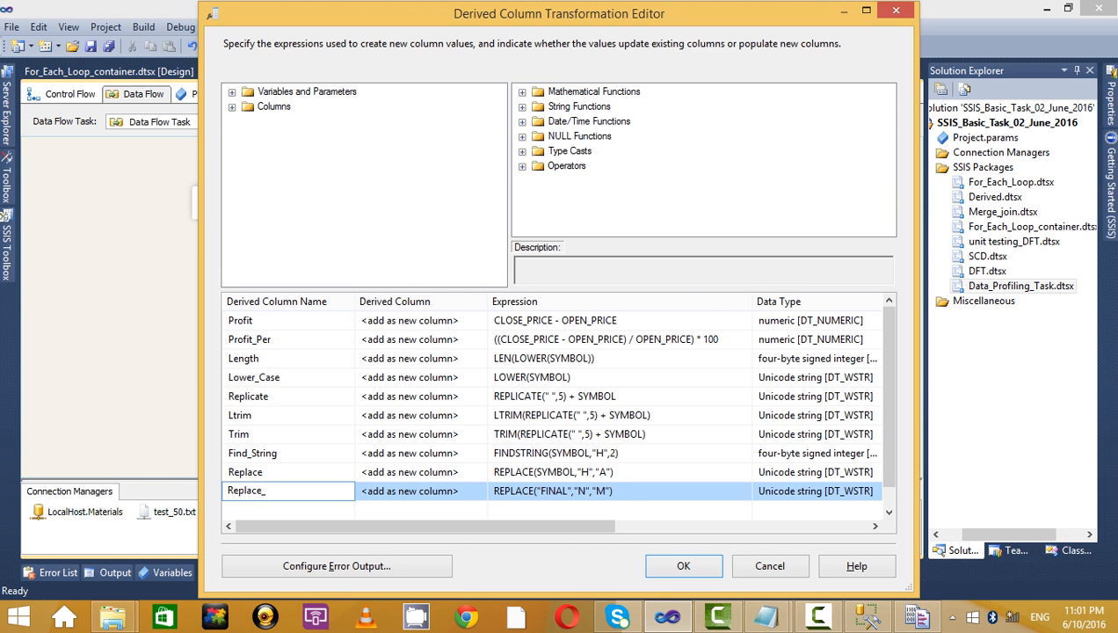
pyautogui.scroll(-1, 527, 387)
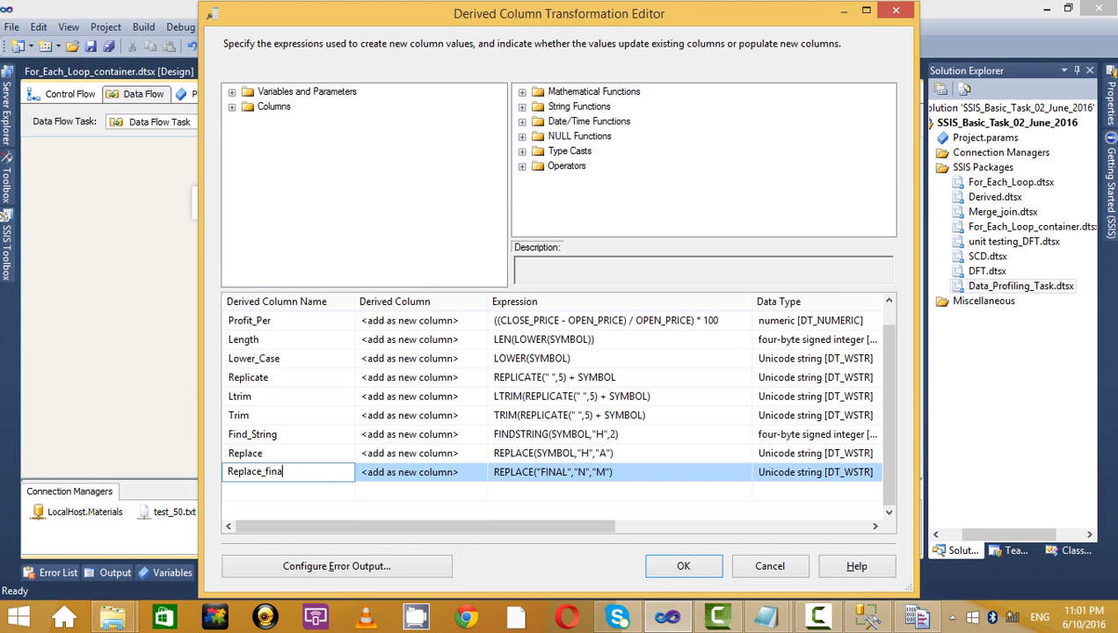
pyautogui.click(321, 491)
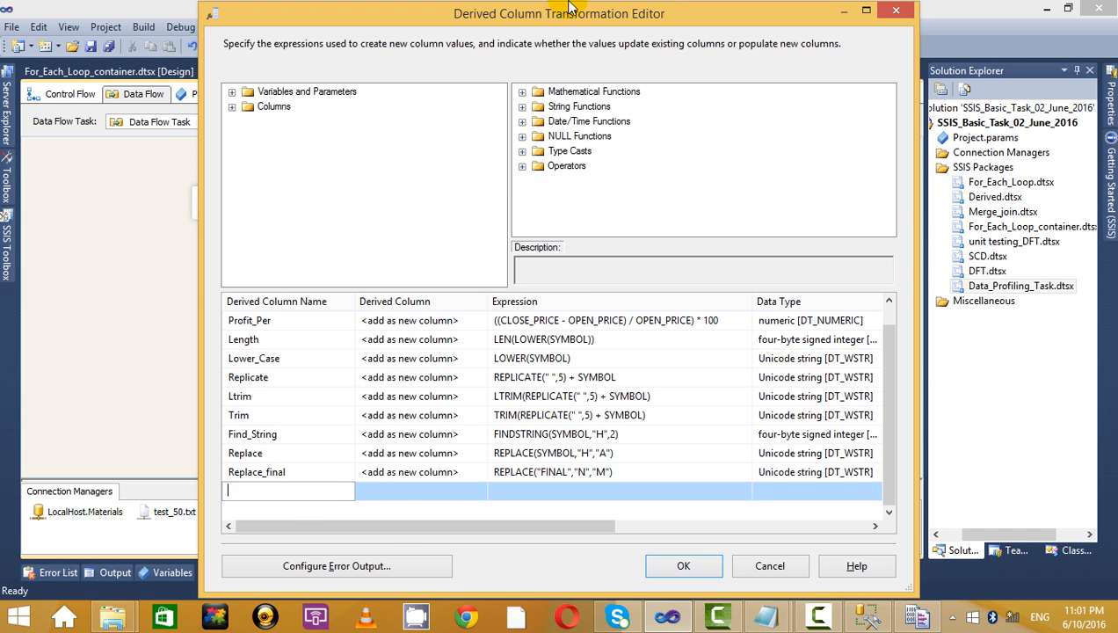
# Add a derived column named Left using LEFT(SYMBOL,3) copied from the Notepad file.
pyautogui.hotkey('alt', 'Tab')
pyautogui.moveTo(97, 195); pyautogui.dragTo(3, 194)
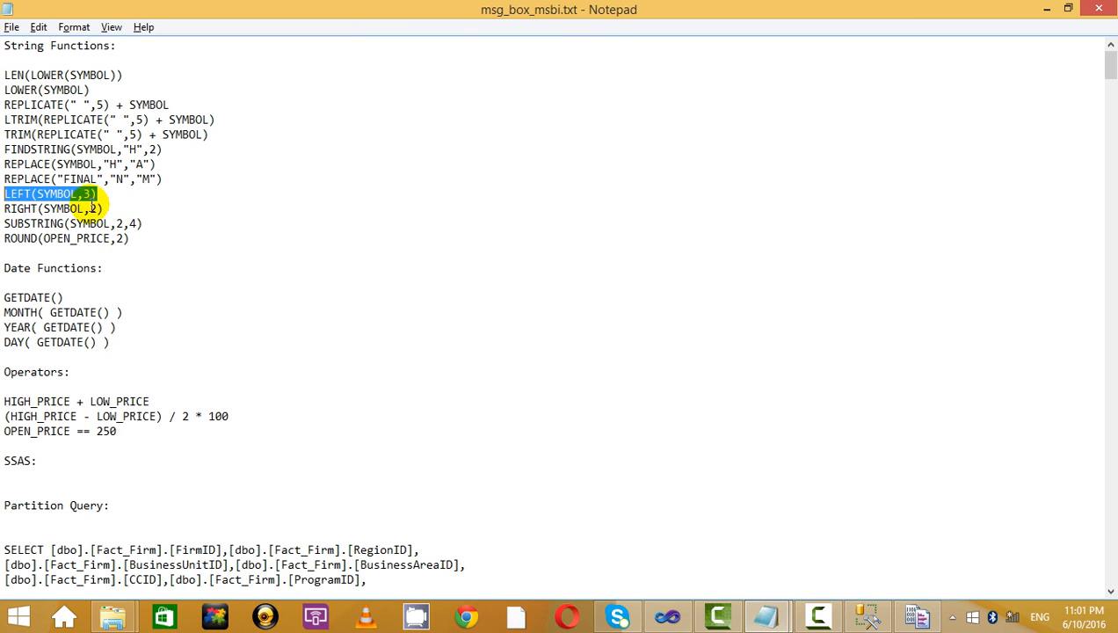
pyautogui.hotkey('alt', 'Tab')
pyautogui.click(538, 491)
pyautogui.hotkey('ctrl', 'v')
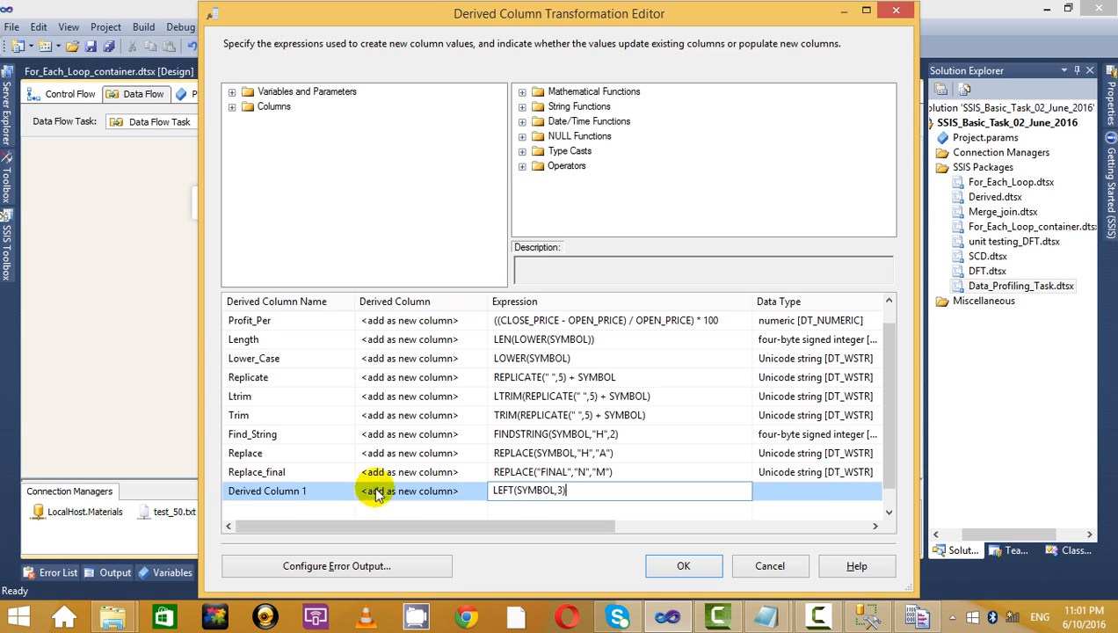
pyautogui.click(298, 491)
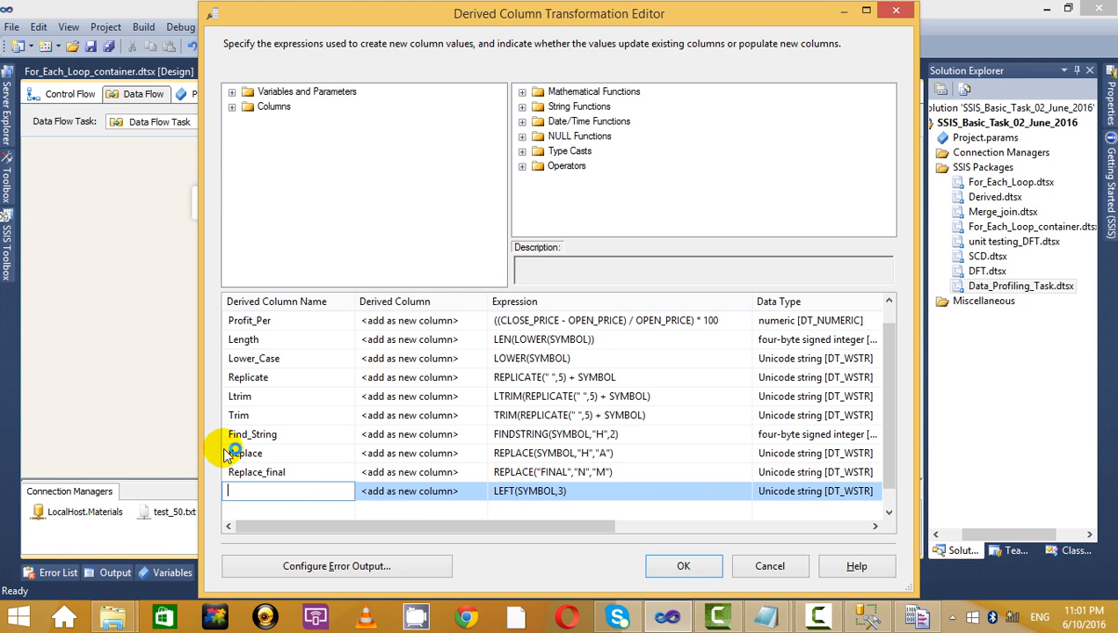
pyautogui.write('Left')
# Add a derived column named Right using RIGHT(SYMBOL,2) copied from the Notepad file.
pyautogui.scroll(-1, 554, 499)
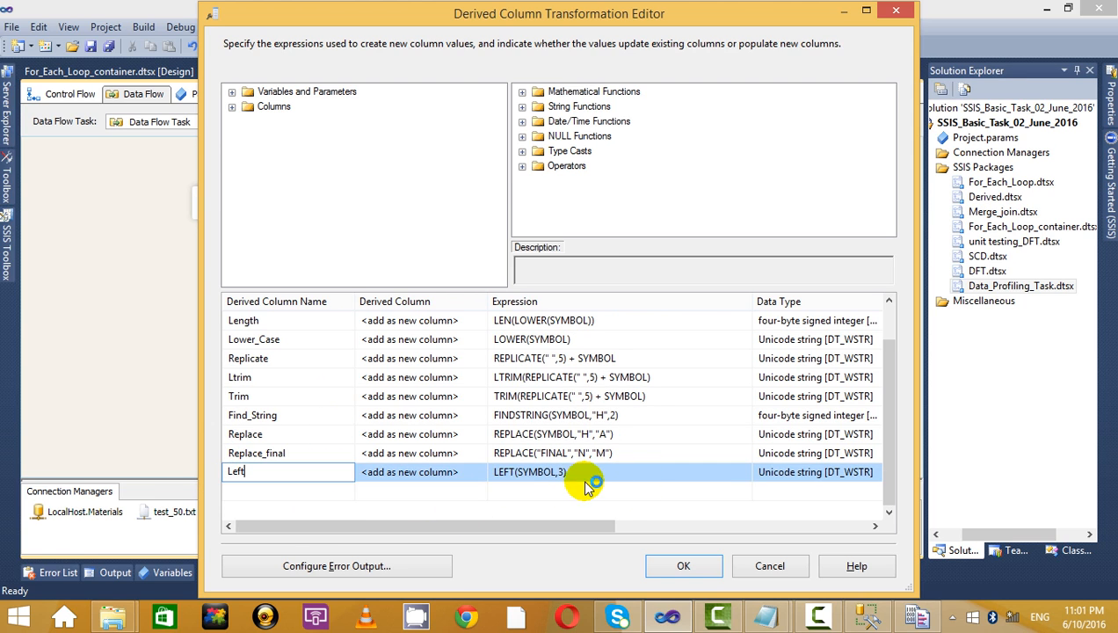
pyautogui.click(559, 489)
pyautogui.hotkey('alt', 'Tab')
pyautogui.moveTo(104, 208); pyautogui.dragTo(4, 209)
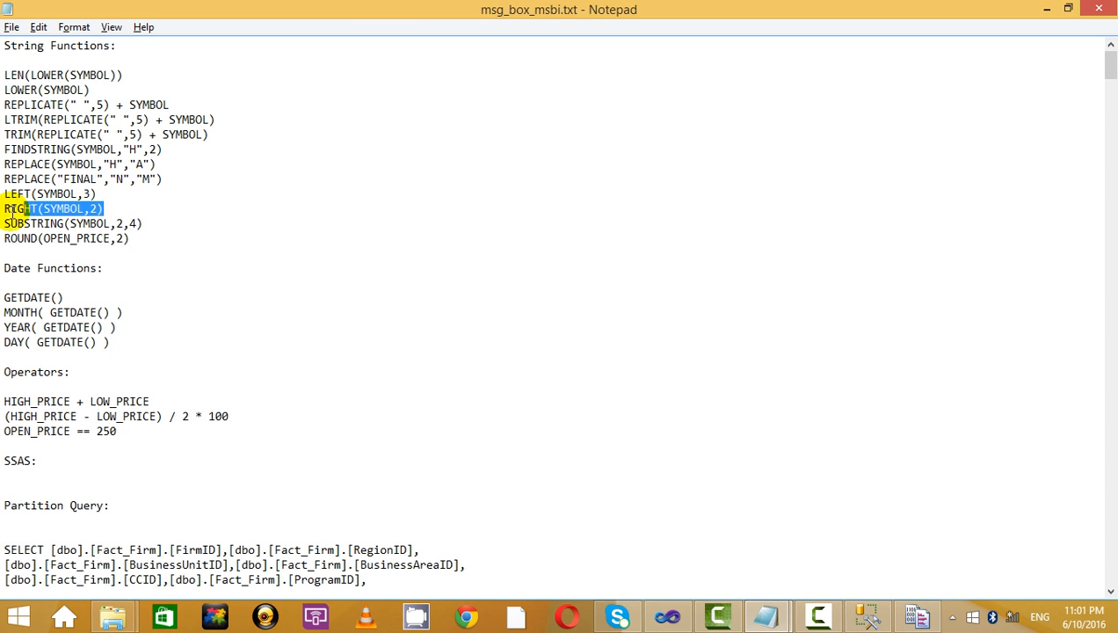
pyautogui.hotkey('ctrl', 'c')
pyautogui.hotkey('alt', 'Tab')
pyautogui.click(554, 488)
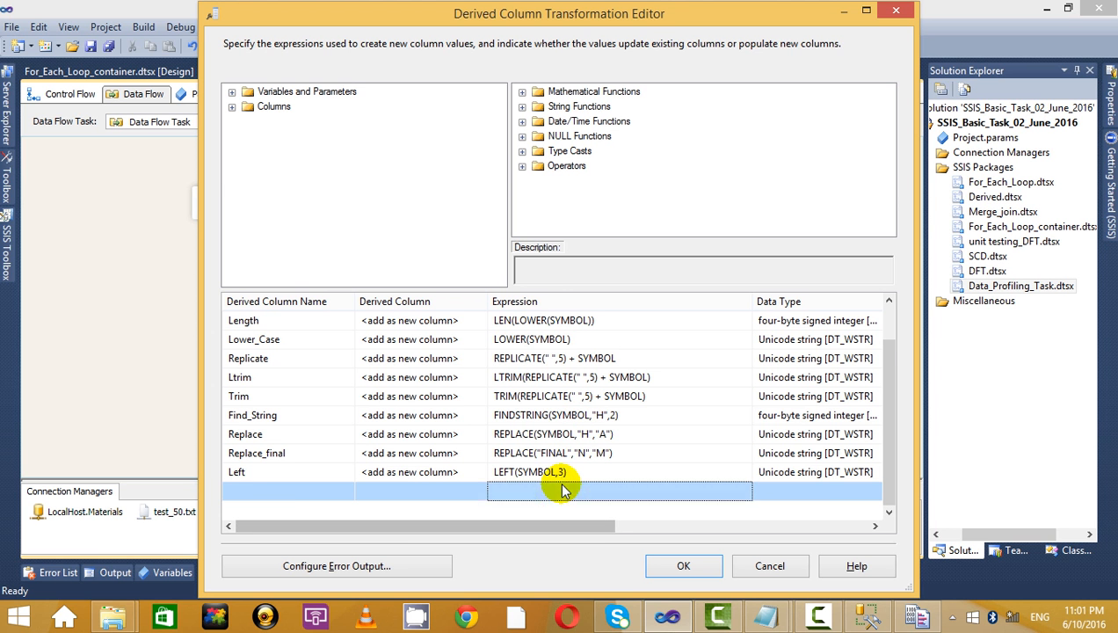
pyautogui.hotkey('ctrl', 'v')
pyautogui.click(282, 491)
pyautogui.click(307, 489)
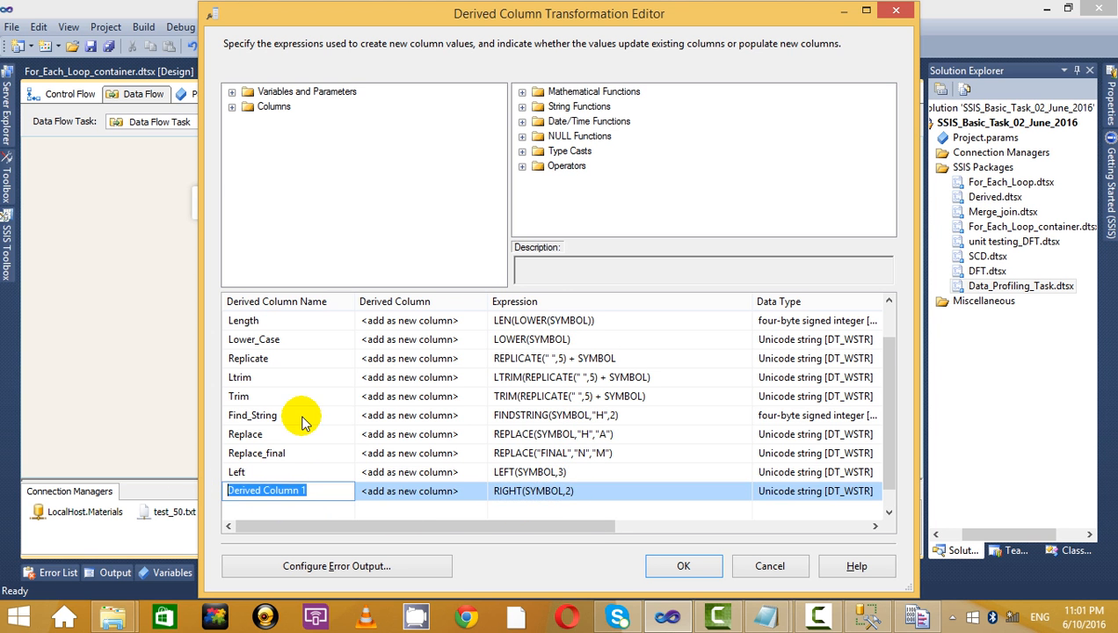
pyautogui.write('Right')
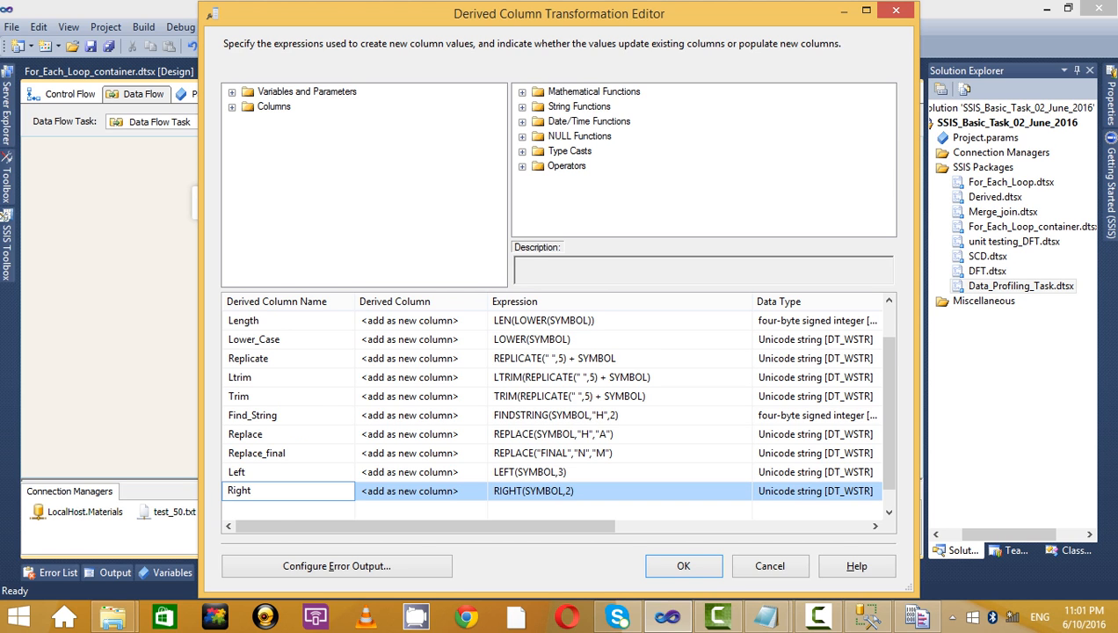
# Add a derived column named Substring using SUBSTRING(SYMBOL,2,4) copied from the Notepad file.
pyautogui.scroll(-1, 564, 479)
pyautogui.click(567, 488)
pyautogui.hotkey('alt', 'Tab')
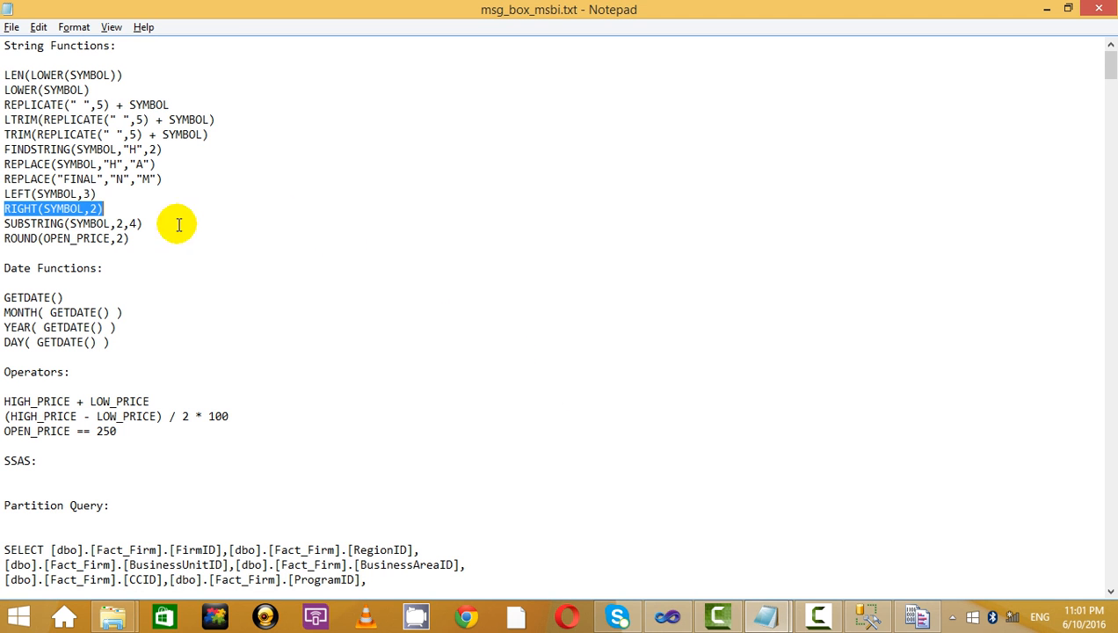
pyautogui.moveTo(156, 233); pyautogui.dragTo(7, 234)
pyautogui.click(117, 234)
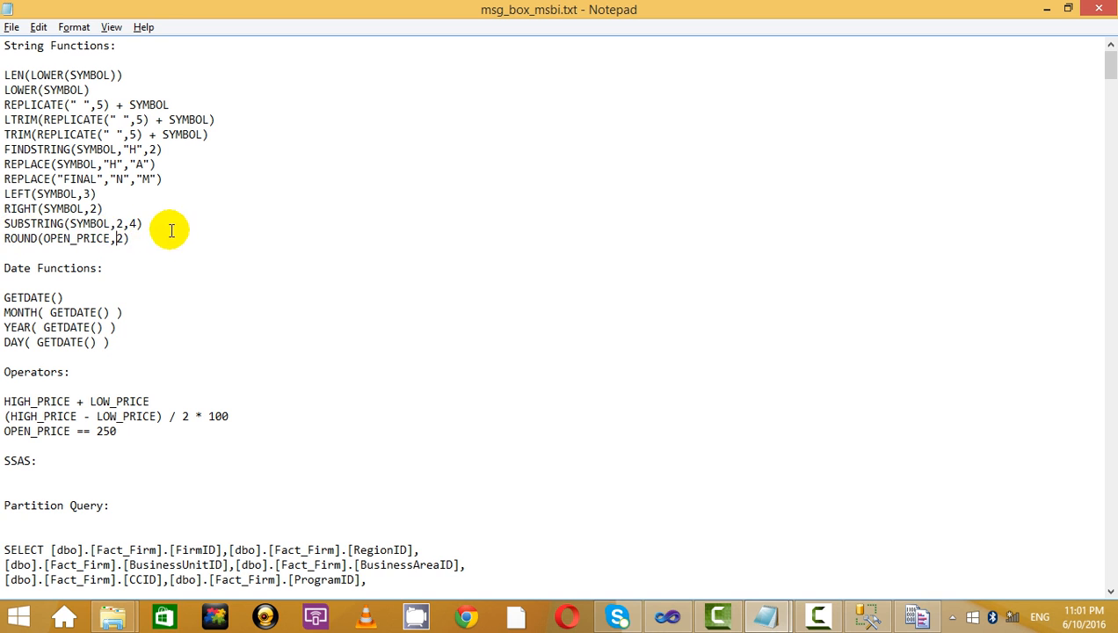
pyautogui.moveTo(146, 225); pyautogui.dragTo(3, 225)
pyautogui.hotkey('ctrl', 'c')
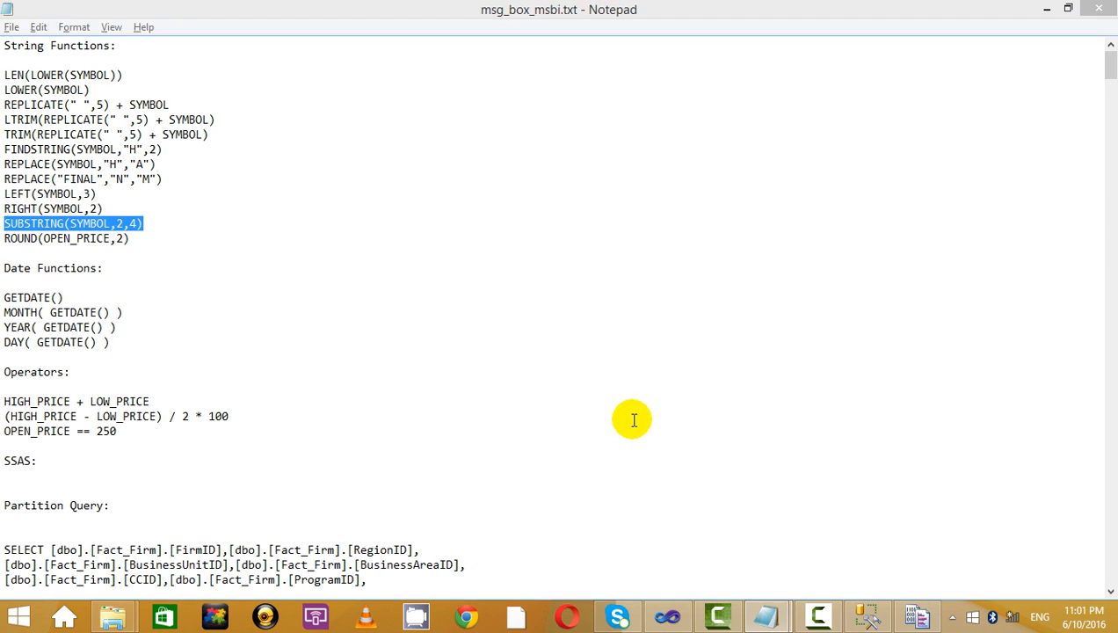
pyautogui.hotkey('alt', 'Tab')
pyautogui.click(531, 488)
pyautogui.hotkey('ctrl', 'v')
pyautogui.click(325, 491)
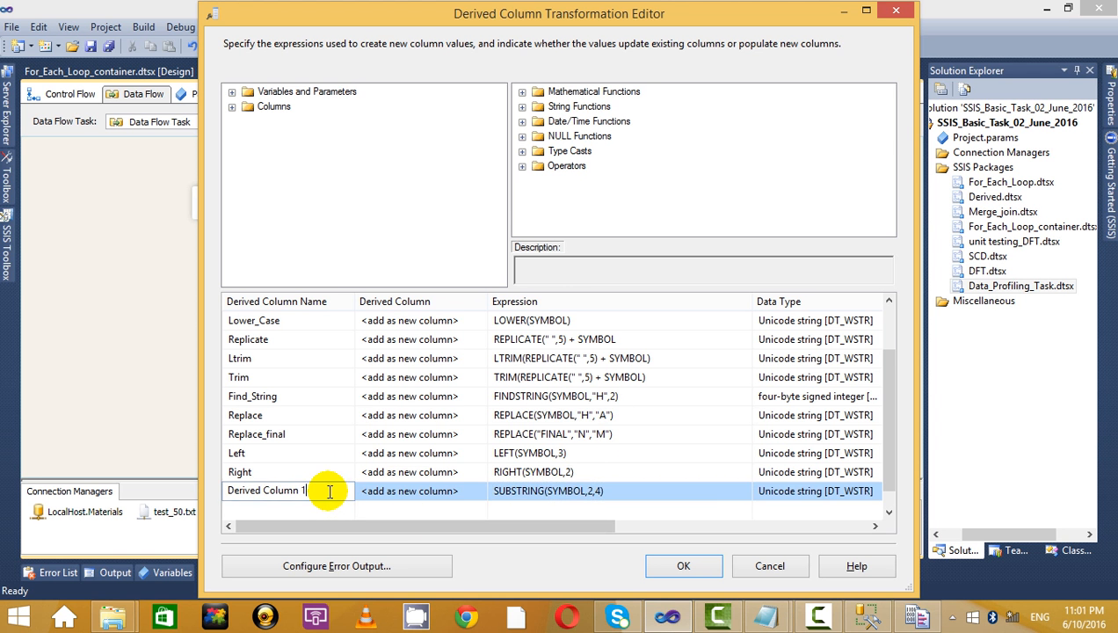
pyautogui.click(334, 488)
pyautogui.press('BackSpace')
pyautogui.write('Substring')
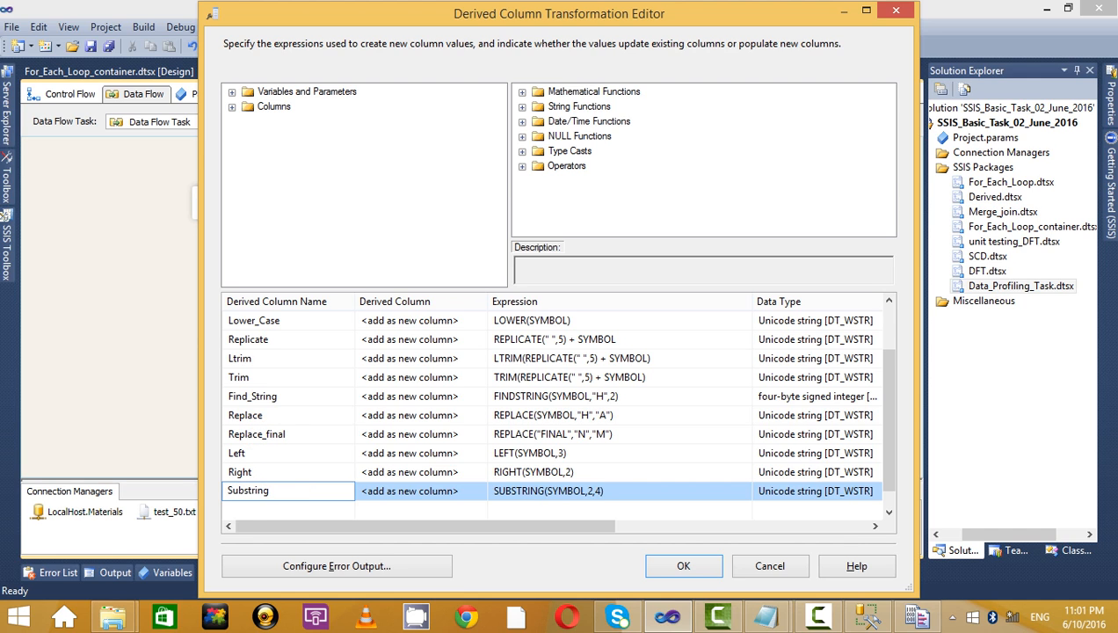
# Add a derived column named Round using ROUND(OPEN_PRICE,2) copied from the Notepad file.
pyautogui.click(257, 510)
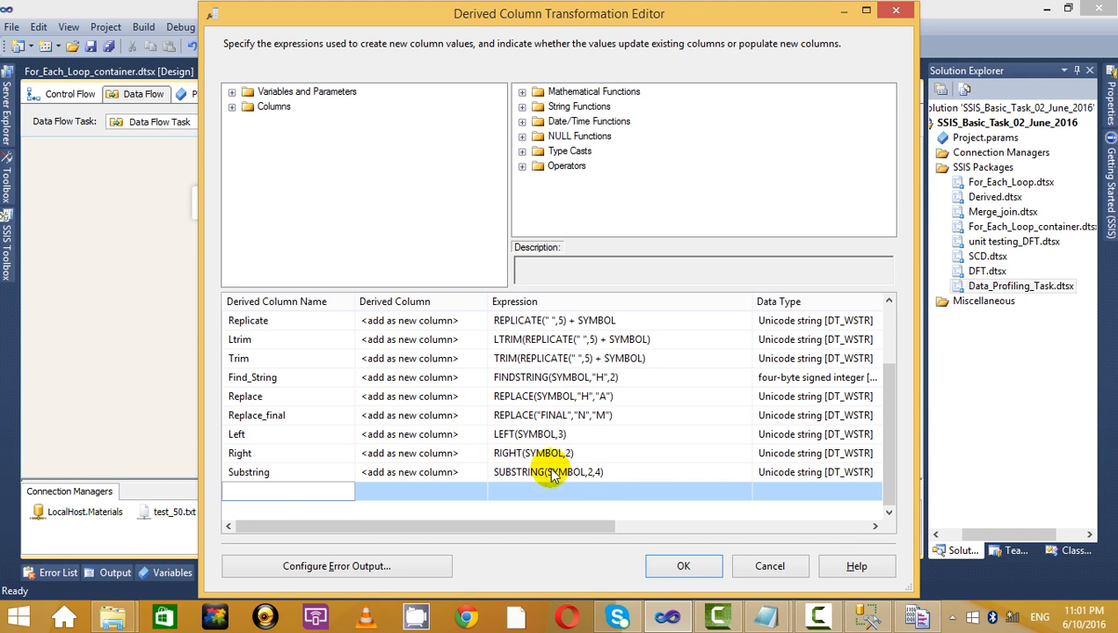
pyautogui.hotkey('alt', 'Tab')
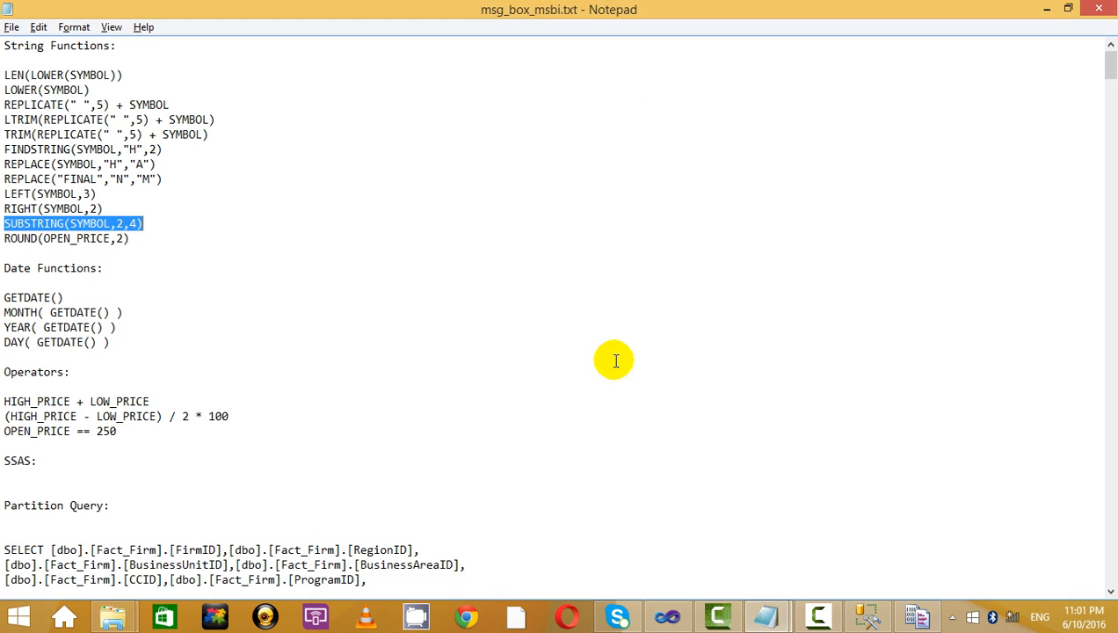
pyautogui.click(144, 243)
pyautogui.hotkey('shift', 'Home')
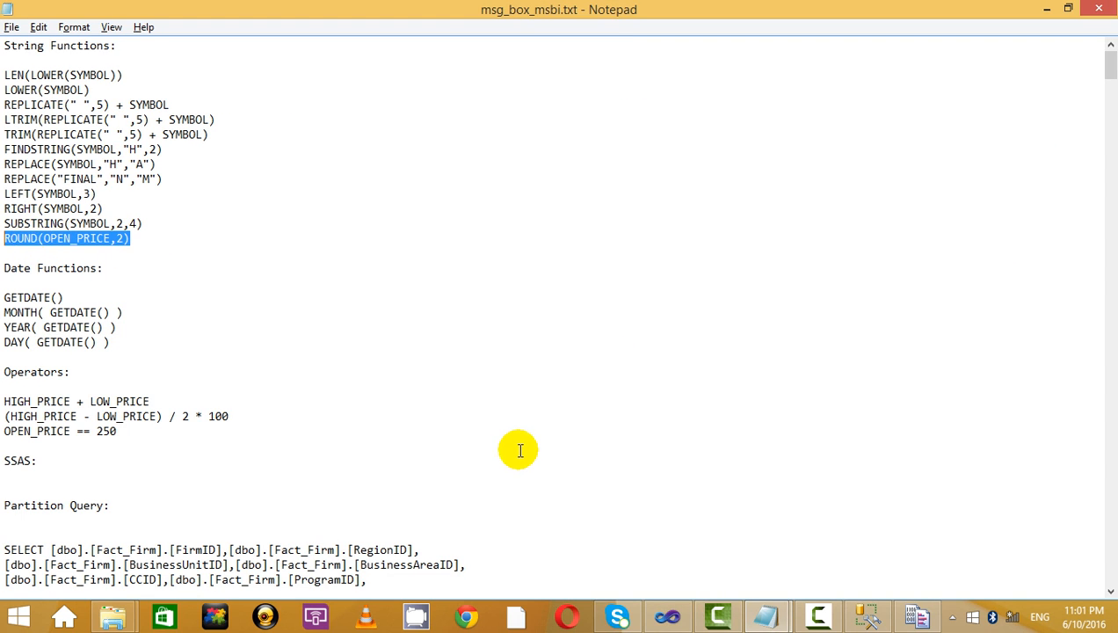
pyautogui.hotkey('alt', 'Tab')
pyautogui.click(486, 492)
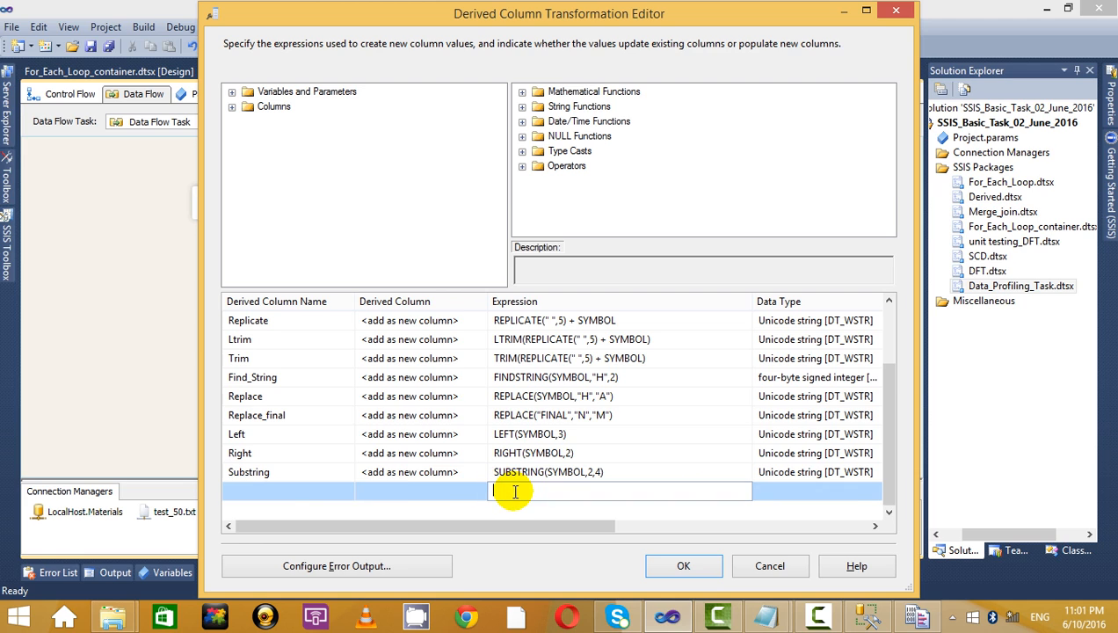
pyautogui.hotkey('ctrl', 'v')
pyautogui.click(318, 490)
pyautogui.hotkey('shift', 'Home')
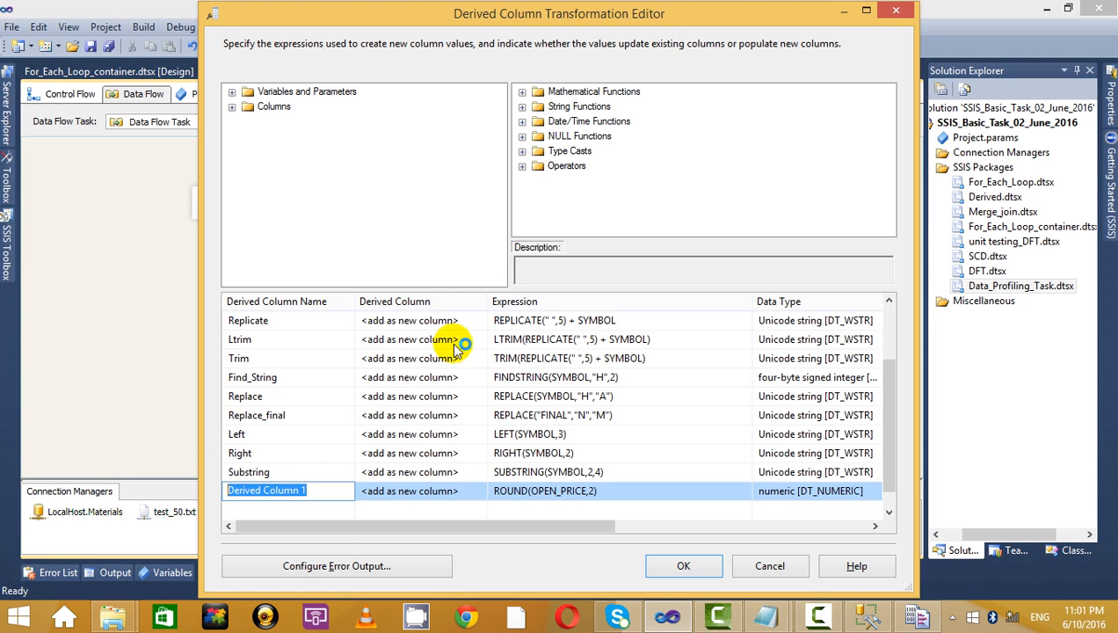
pyautogui.press('BackSpace')
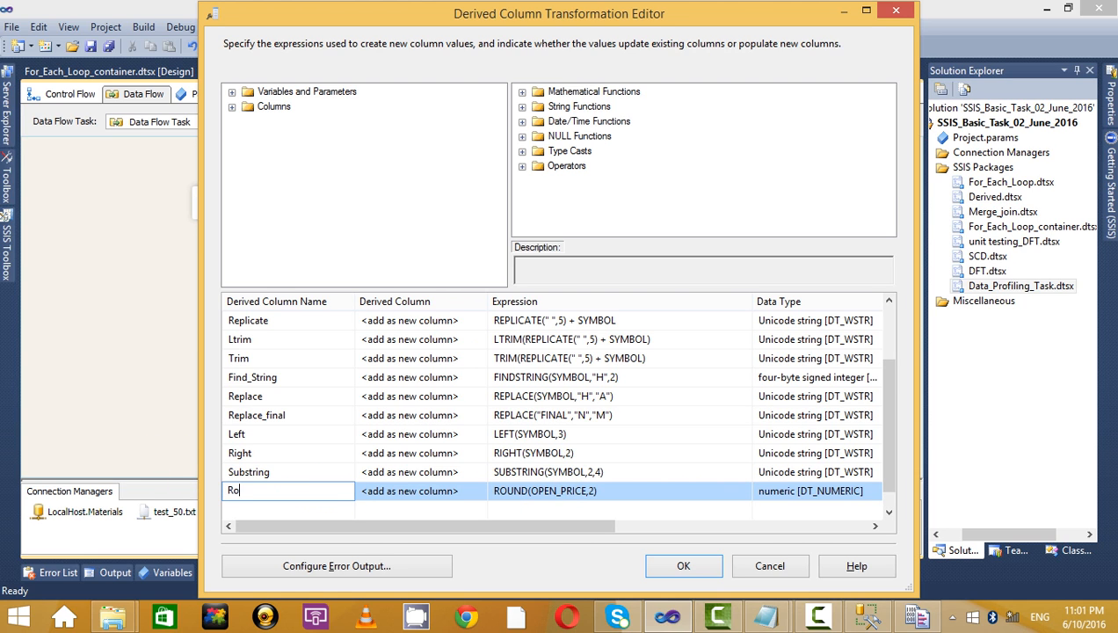
pyautogui.write('Round')
pyautogui.click(304, 509)
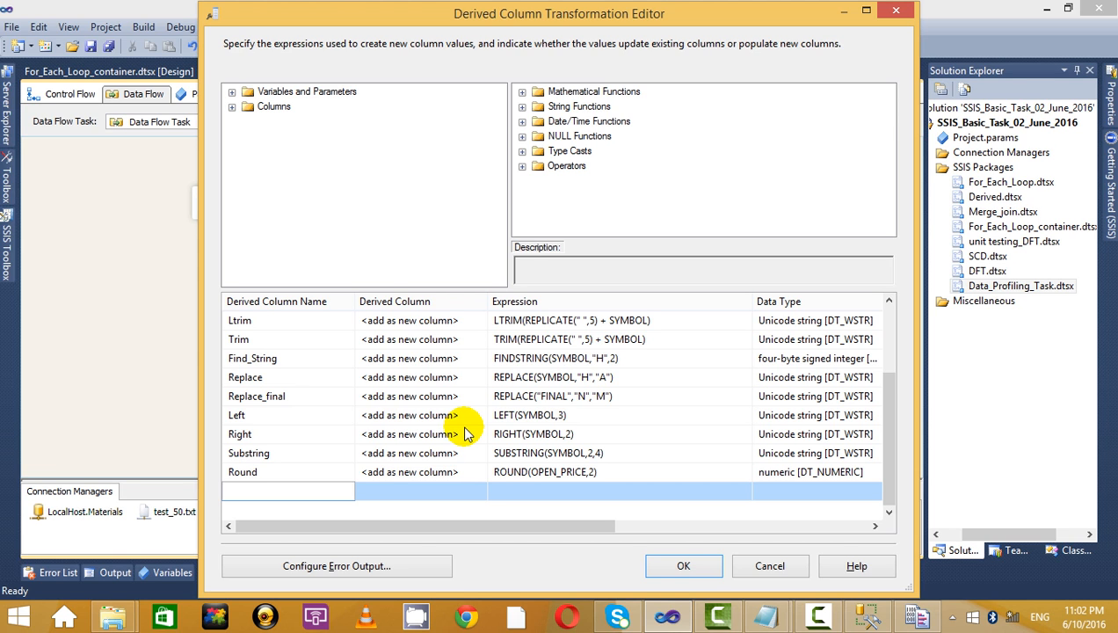
# Add a derived column named Date using GETDATE() copied from the Date Functions list in the Notepad file.
pyautogui.click(279, 454)
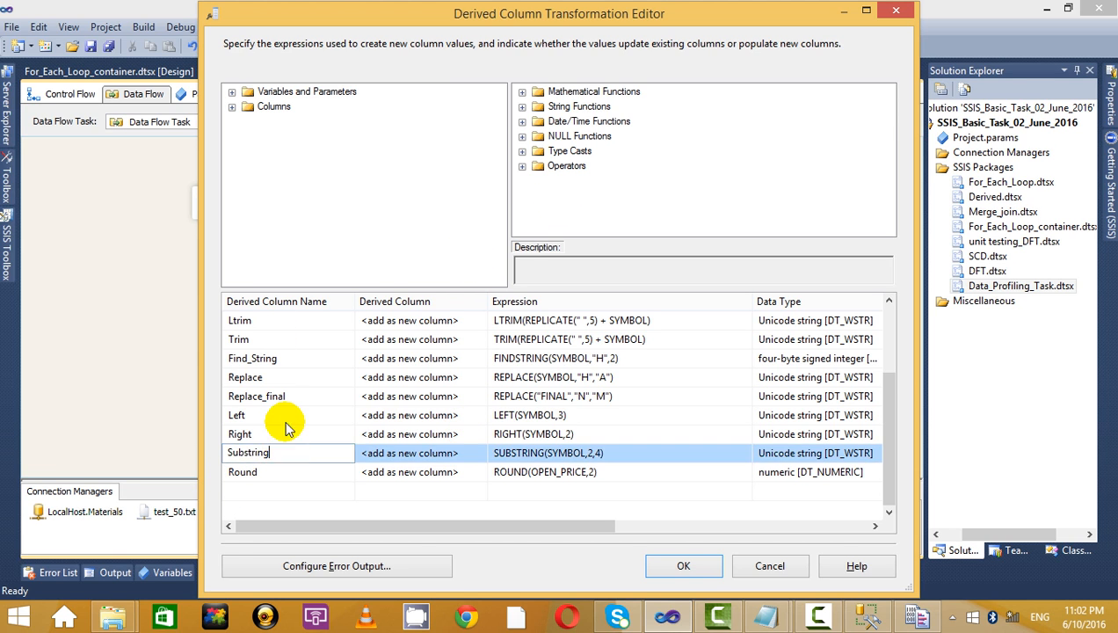
pyautogui.click(291, 415)
pyautogui.hotkey('alt', 'Tab')
pyautogui.scroll(-3, 363, 358)
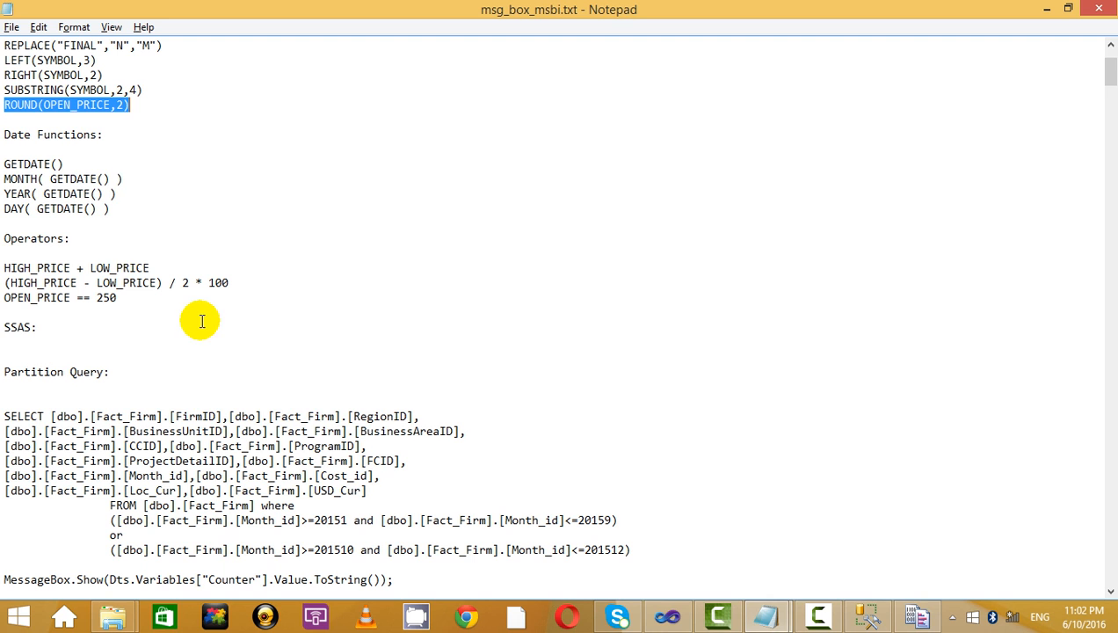
pyautogui.click(140, 179)
pyautogui.hotkey('shift', 'Home')
pyautogui.click(93, 158)
pyautogui.hotkey('shift', 'Up')
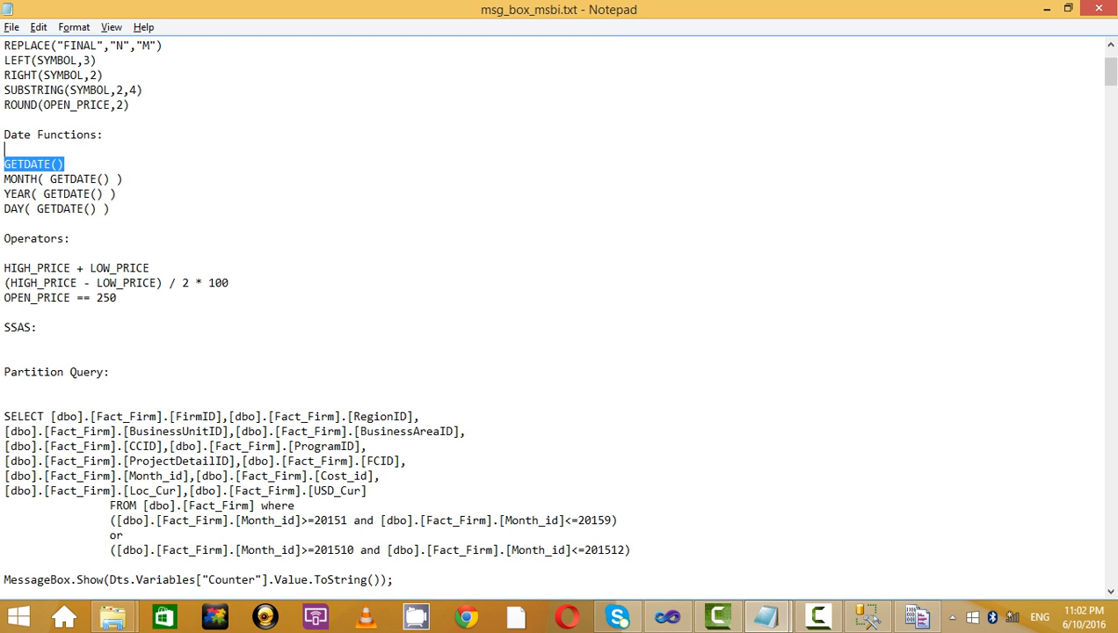
pyautogui.hotkey('alt', 'Tab')
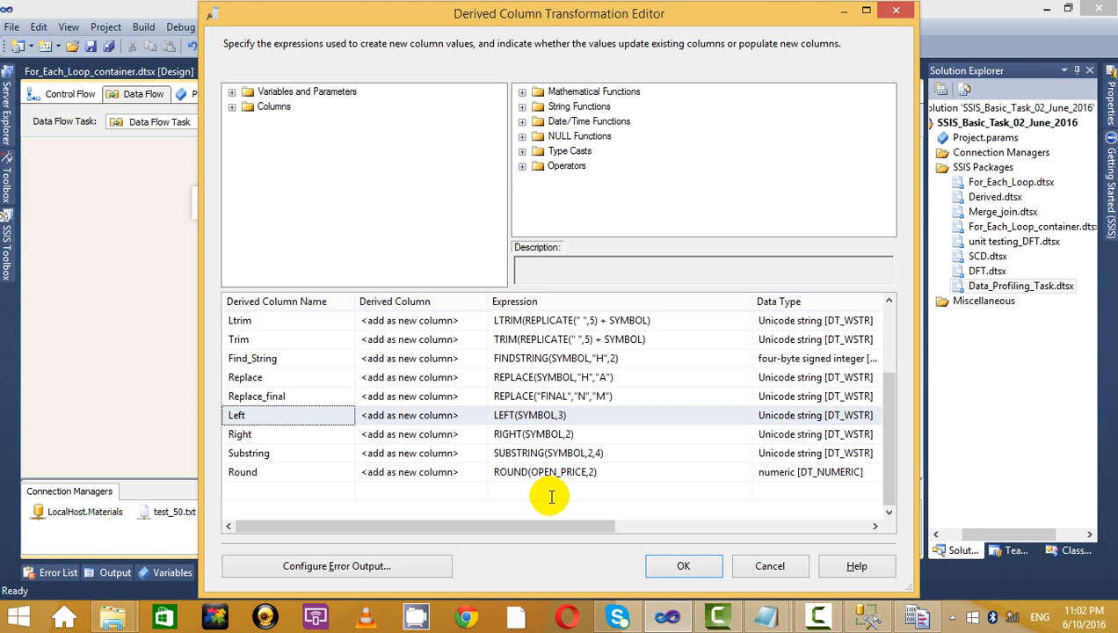
pyautogui.click(551, 493)
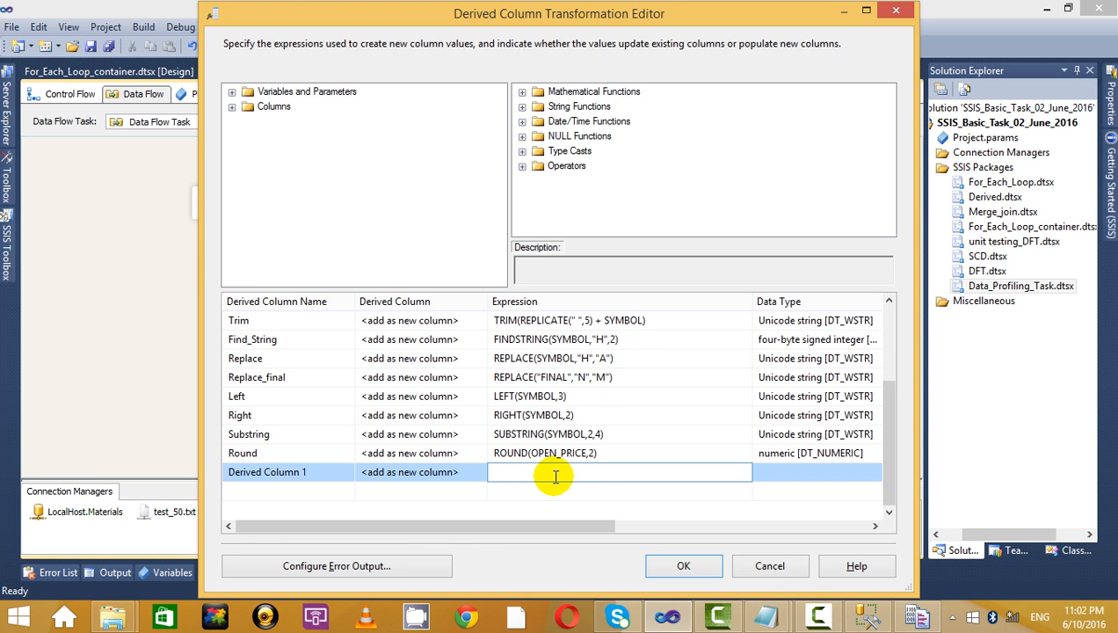
pyautogui.hotkey('alt', 'Tab')
pyautogui.click(129, 206)
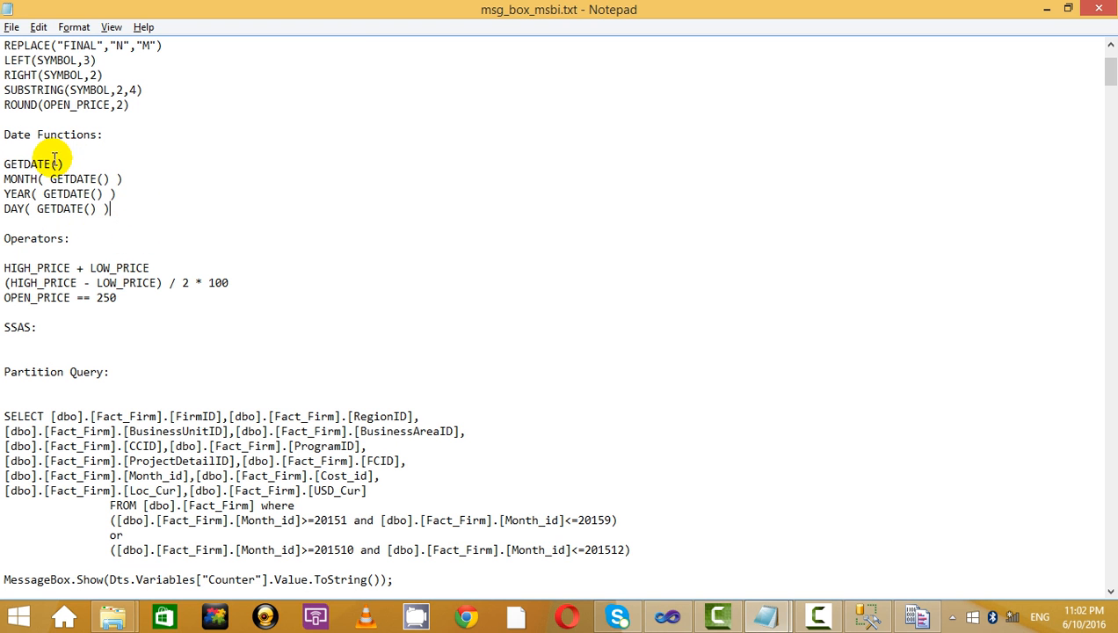
pyautogui.doubleClick(55, 162)
pyautogui.hotkey('ctrl', 'c')
pyautogui.hotkey('alt', 'Tab')
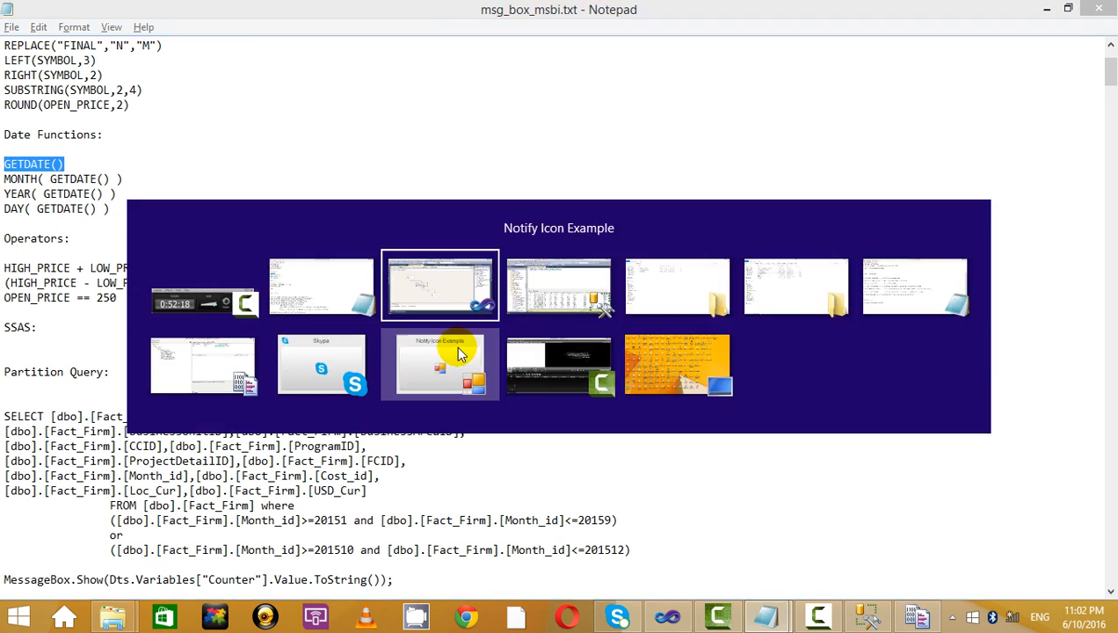
pyautogui.click(499, 472)
pyautogui.hotkey('ctrl', 'v')
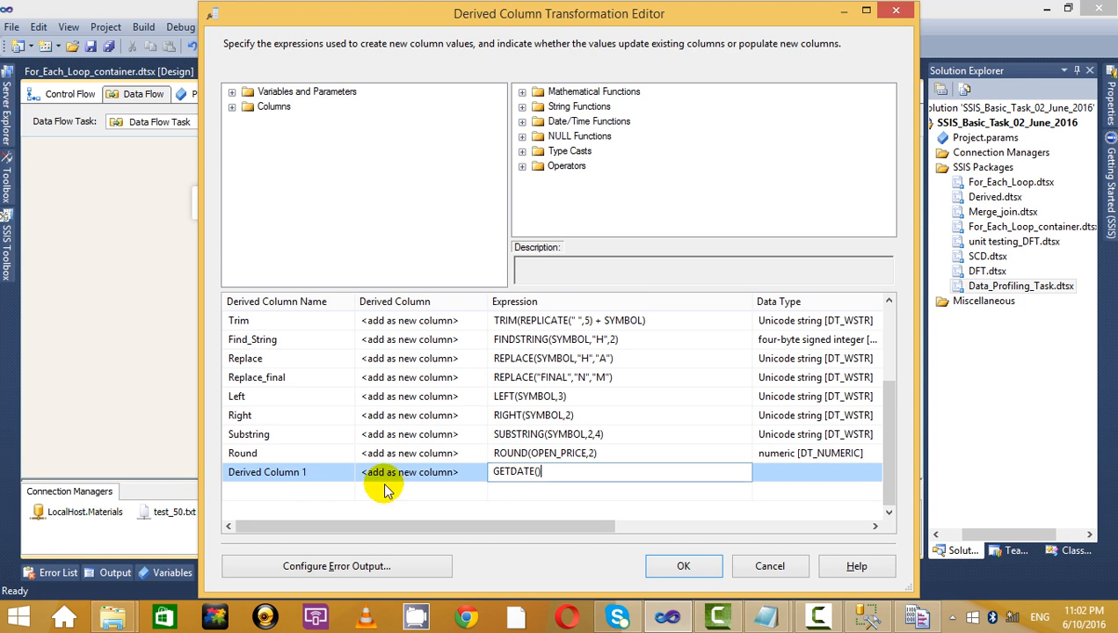
pyautogui.click(312, 474)
pyautogui.click(308, 472)
pyautogui.press('BackSpace')
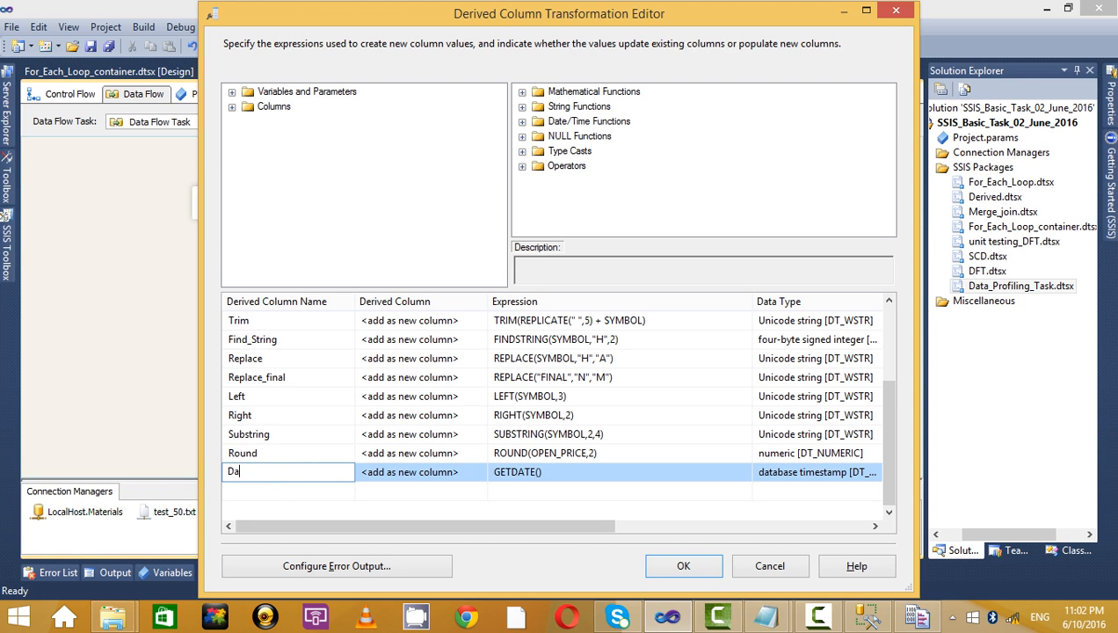
pyautogui.click(324, 489)
# Add a derived column named month using MONTH( GETDATE() ) copied from the Notepad file.
pyautogui.click(560, 491)
pyautogui.hotkey('alt', 'Tab')
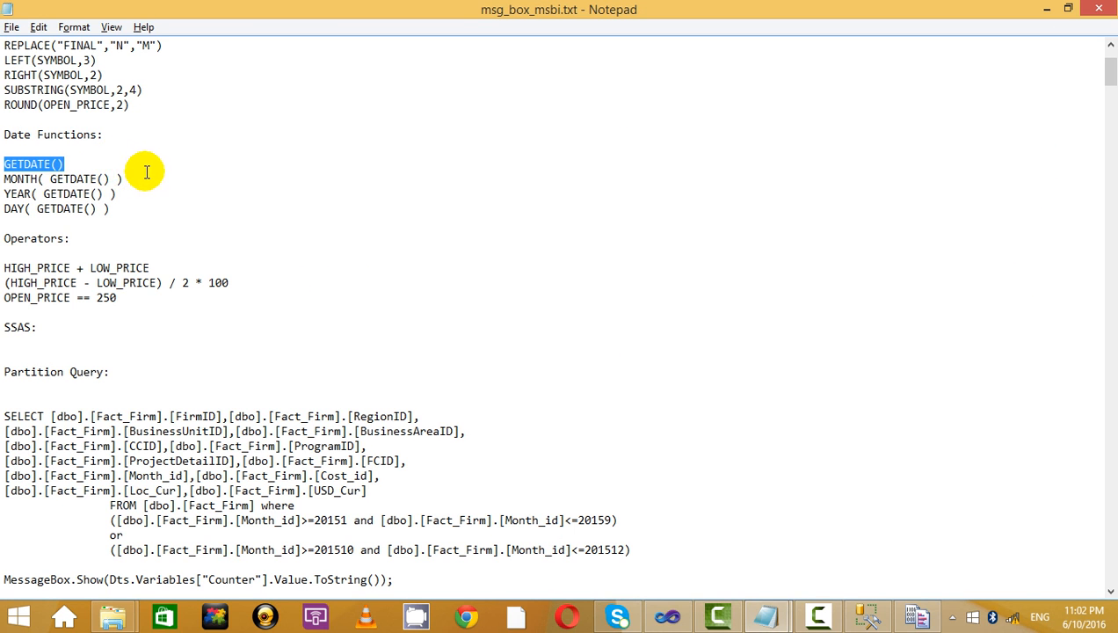
pyautogui.moveTo(124, 179); pyautogui.dragTo(4, 178)
pyautogui.hotkey('alt', 'Tab')
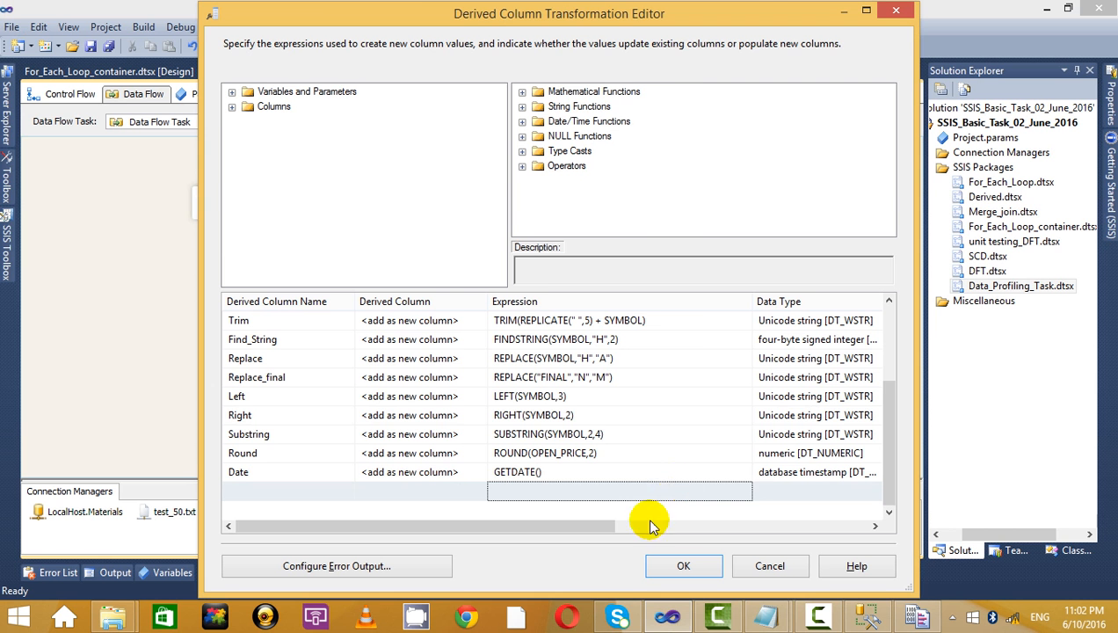
pyautogui.click(572, 489)
pyautogui.hotkey('ctrl', 'v')
pyautogui.click(314, 490)
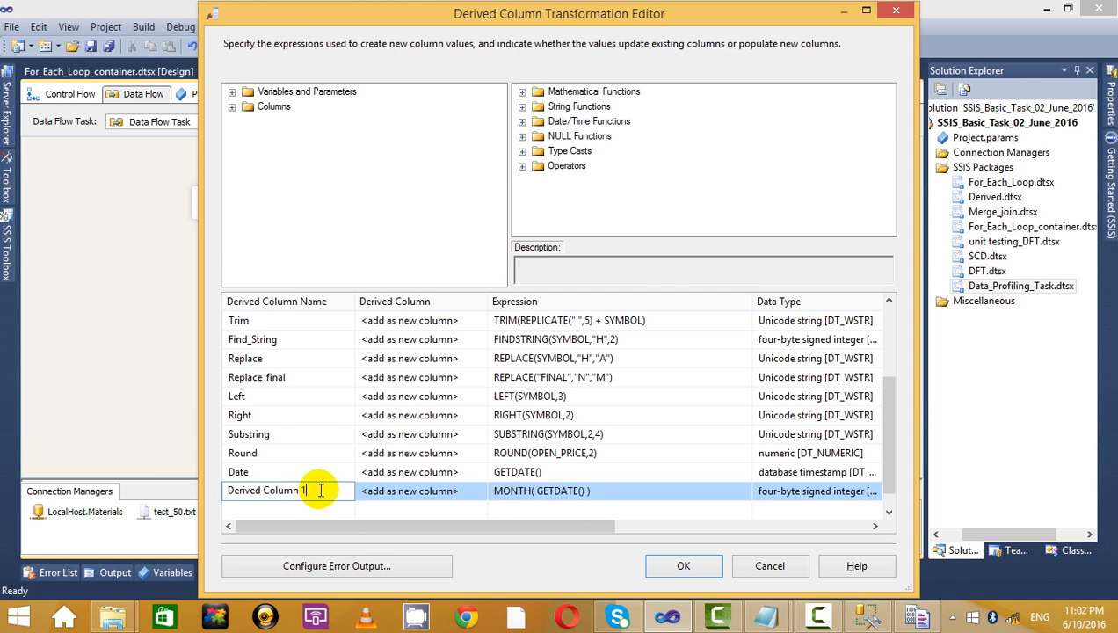
pyautogui.press('BackSpace')
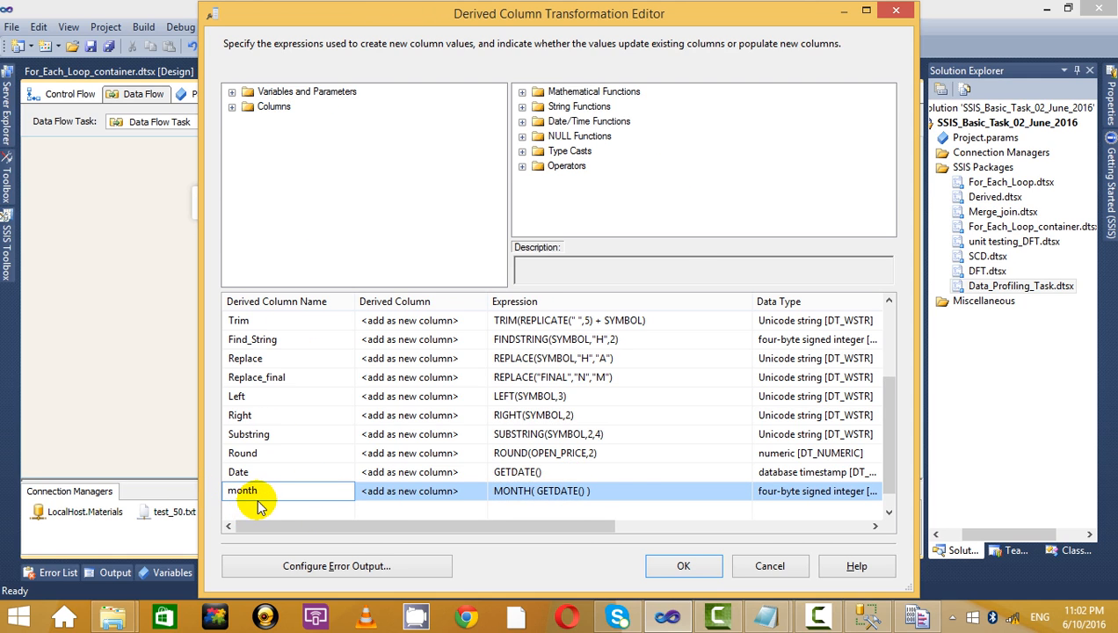
pyautogui.scroll(-1, 377, 347)
pyautogui.click(297, 489)
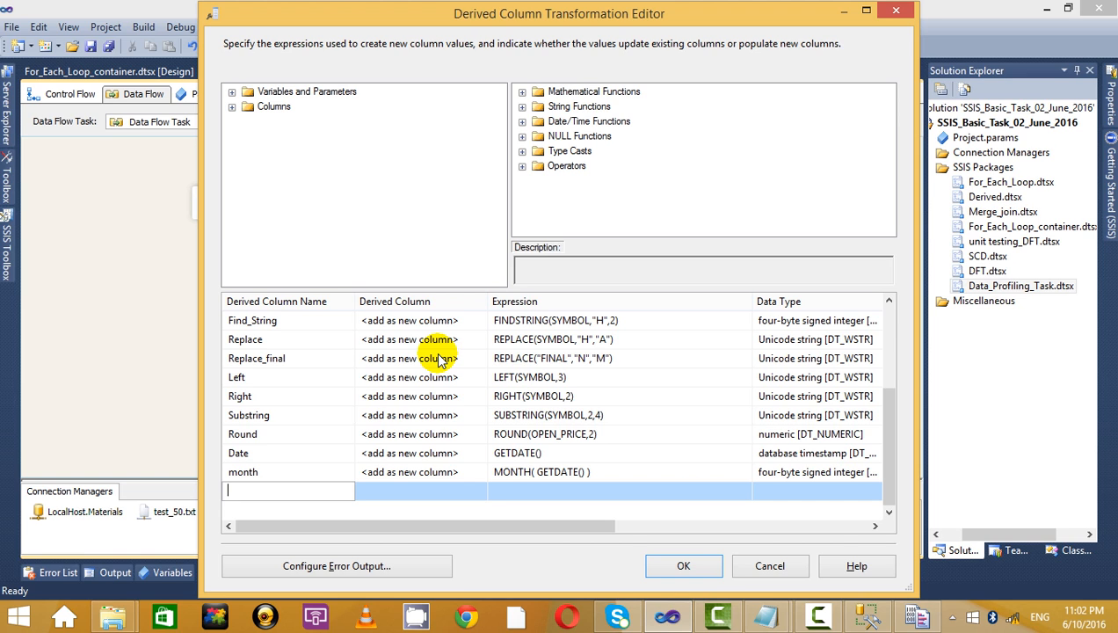
pyautogui.scroll(2, 327, 431)
pyautogui.scroll(-2, 312, 417)
pyautogui.click(307, 416)
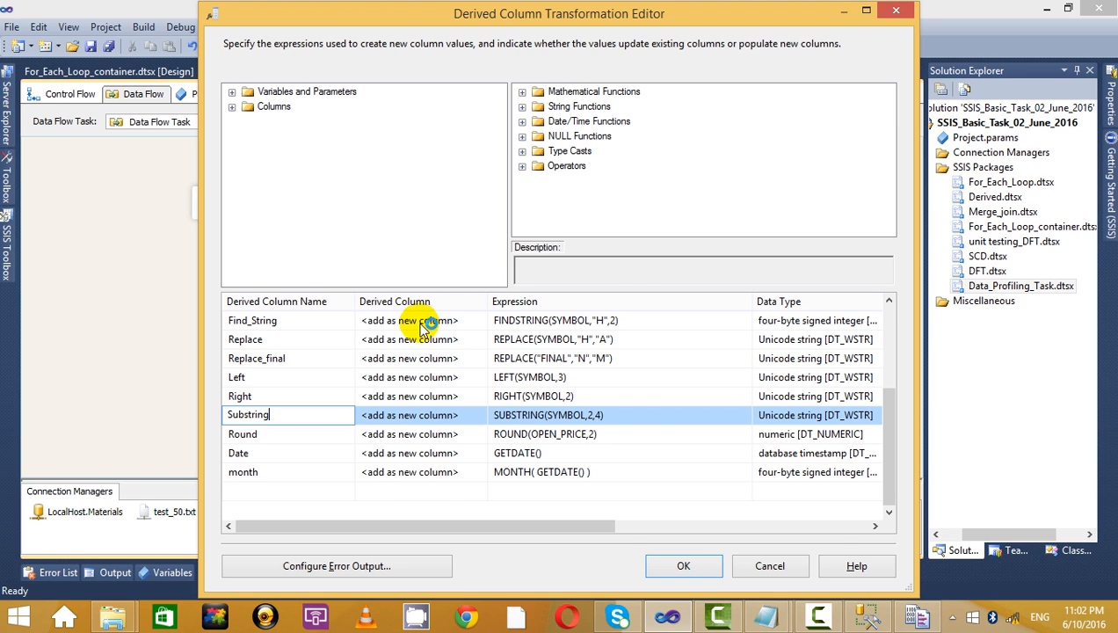
# Add a derived column named year using YEAR( GETDATE() ) copied from the Notepad file.
pyautogui.hotkey('alt', 'Tab')
pyautogui.moveTo(123, 194); pyautogui.dragTo(3, 197)
pyautogui.hotkey('alt', 'Tab')
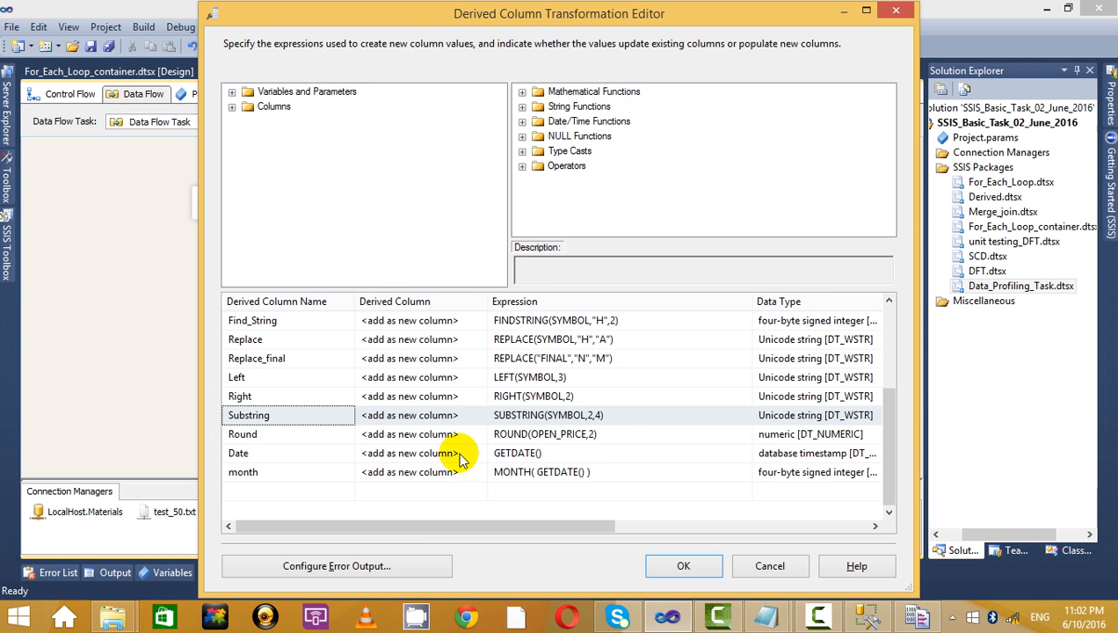
pyautogui.click(465, 494)
pyautogui.click(514, 490)
pyautogui.hotkey('ctrl', 'v')
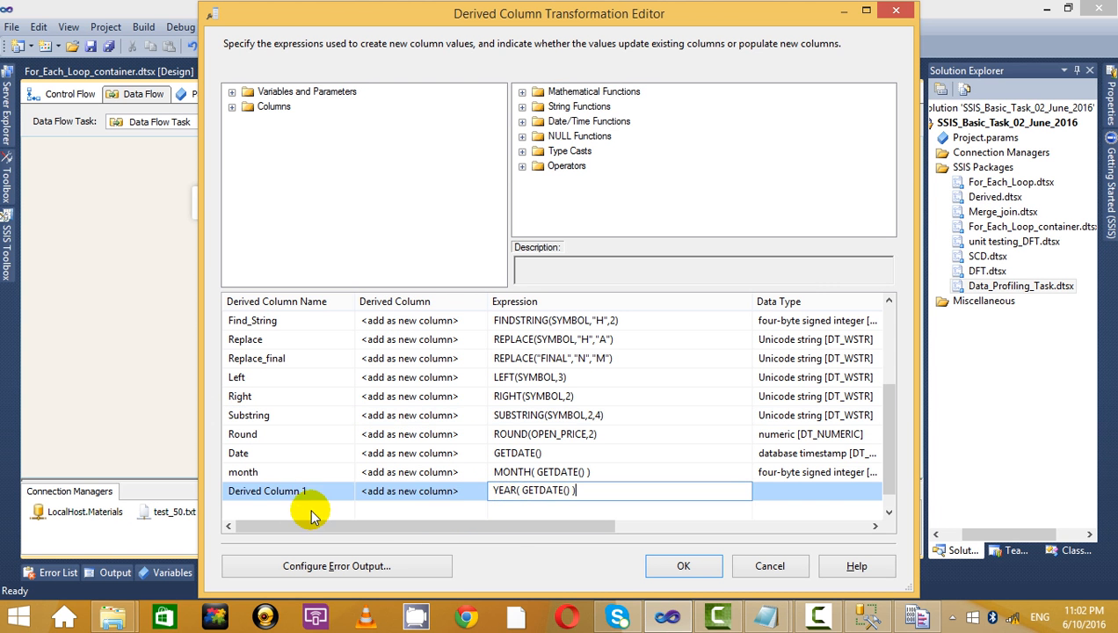
pyautogui.moveTo(297, 495); pyautogui.dragTo(157, 489)
pyautogui.press('BackSpace')
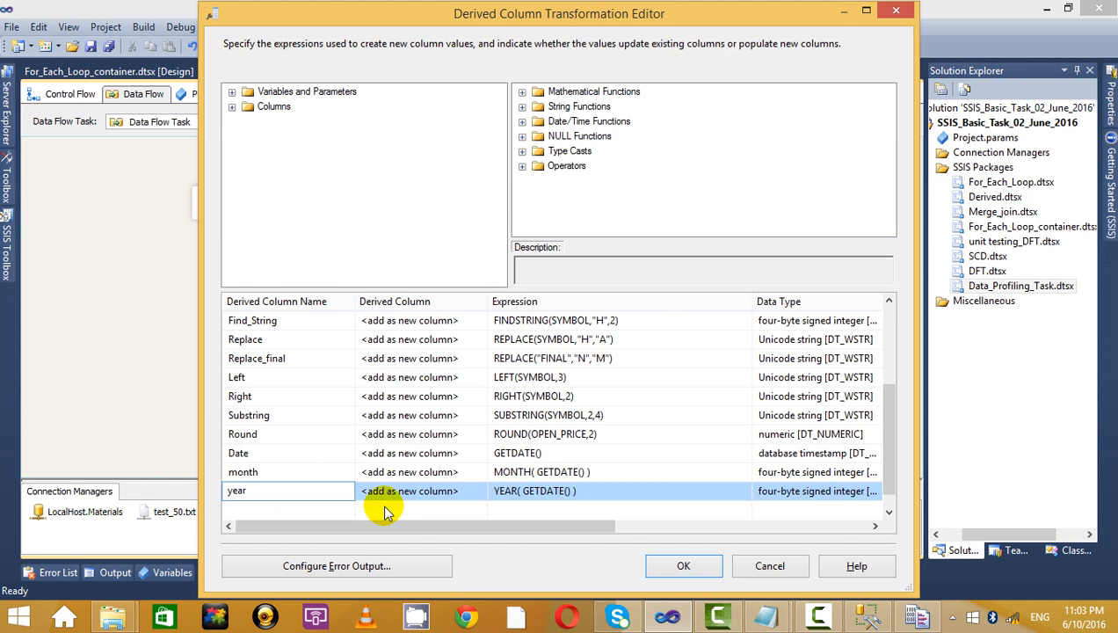
# Add a derived column named Day using DAY( GETDATE() ) copied from the Notepad file.
pyautogui.click(321, 508)
pyautogui.hotkey('alt', 'Tab')
pyautogui.moveTo(113, 215); pyautogui.dragTo(4, 211)
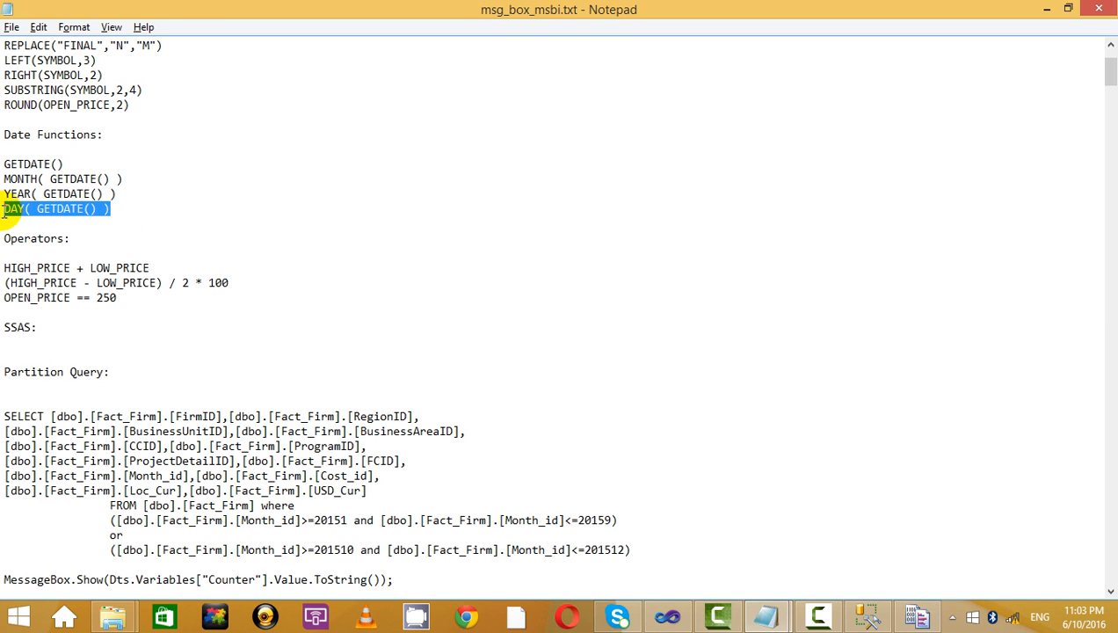
pyautogui.hotkey('alt', 'Tab')
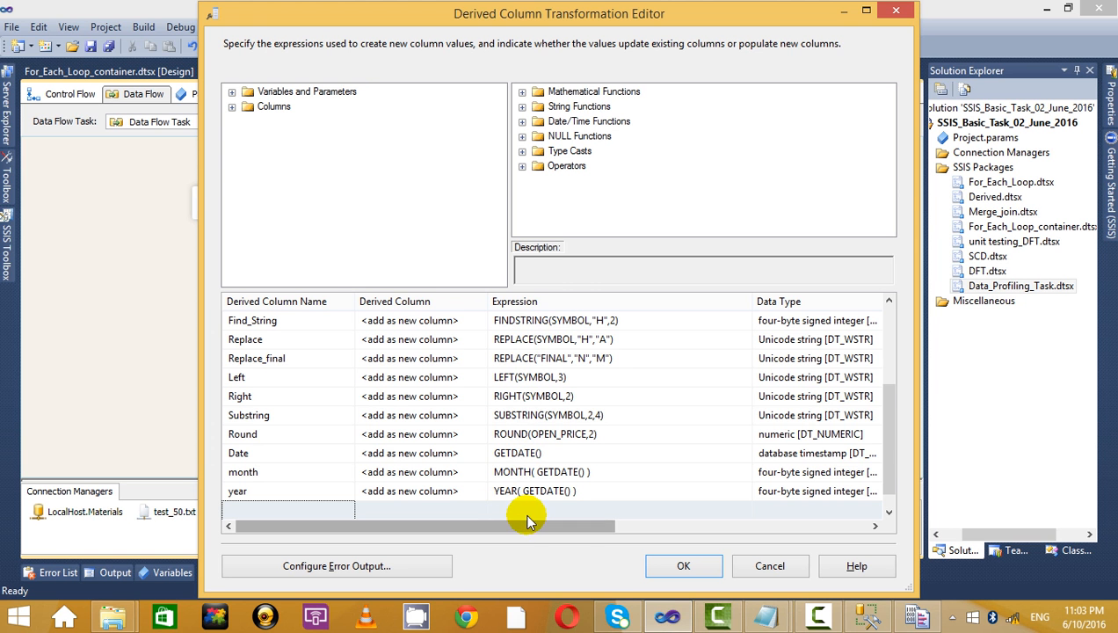
pyautogui.click(529, 512)
pyautogui.hotkey('ctrl', 'v')
pyautogui.click(316, 514)
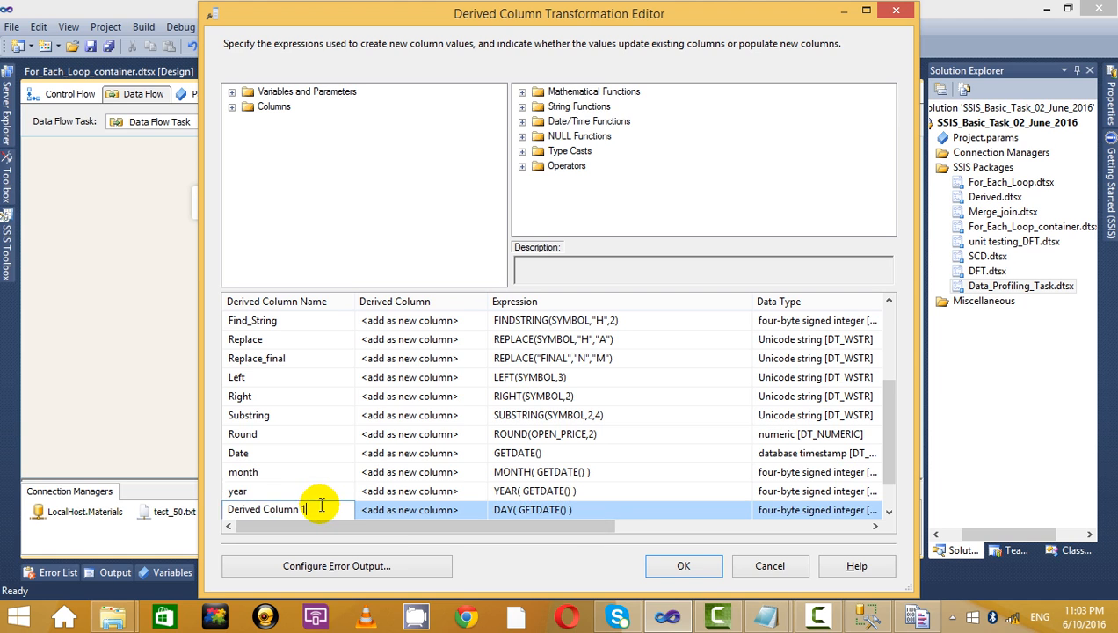
pyautogui.press('BackSpace')
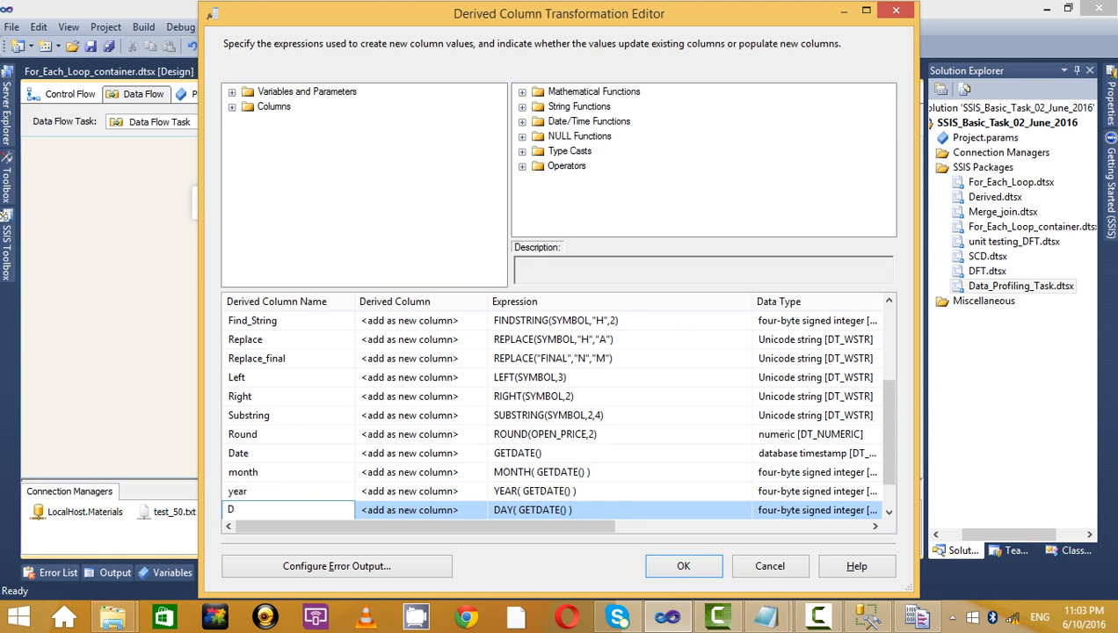
pyautogui.write('Day')
pyautogui.scroll(-1, 562, 496)
# Check the Operators examples in the Notepad file and add a new derived column named Range.
pyautogui.click(579, 488)
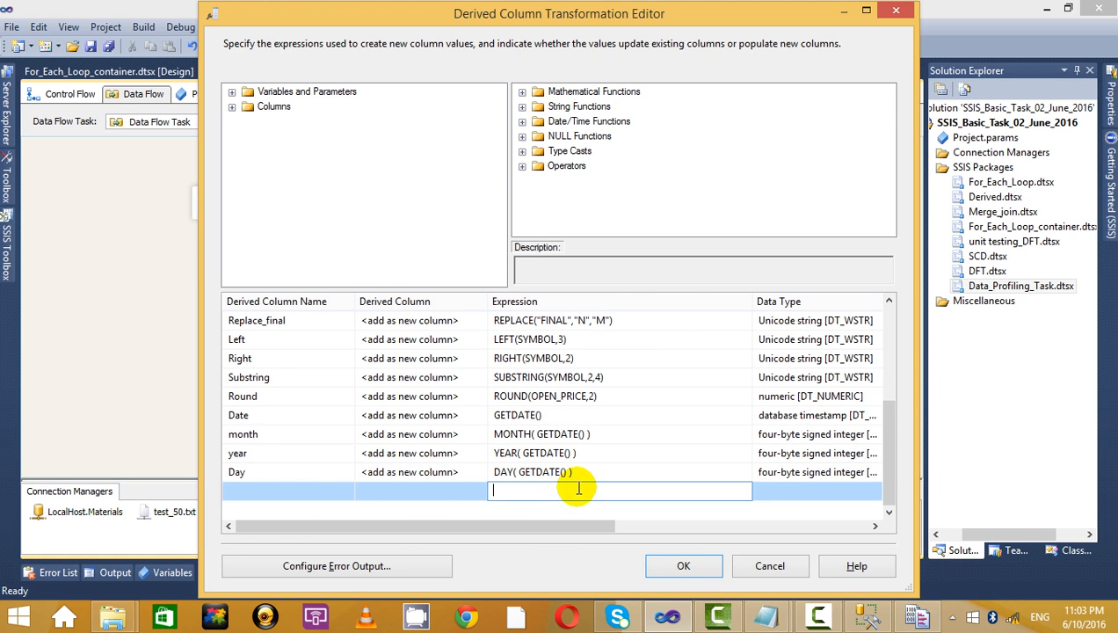
pyautogui.hotkey('alt', 'Tab')
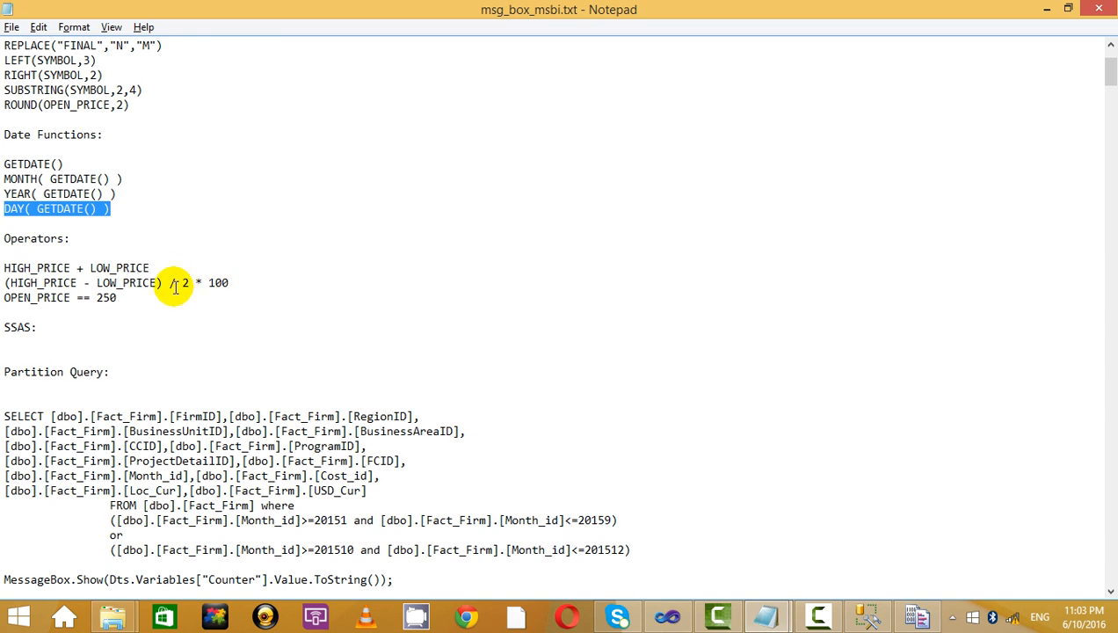
pyautogui.moveTo(255, 280); pyautogui.dragTo(3, 284)
pyautogui.click(86, 294)
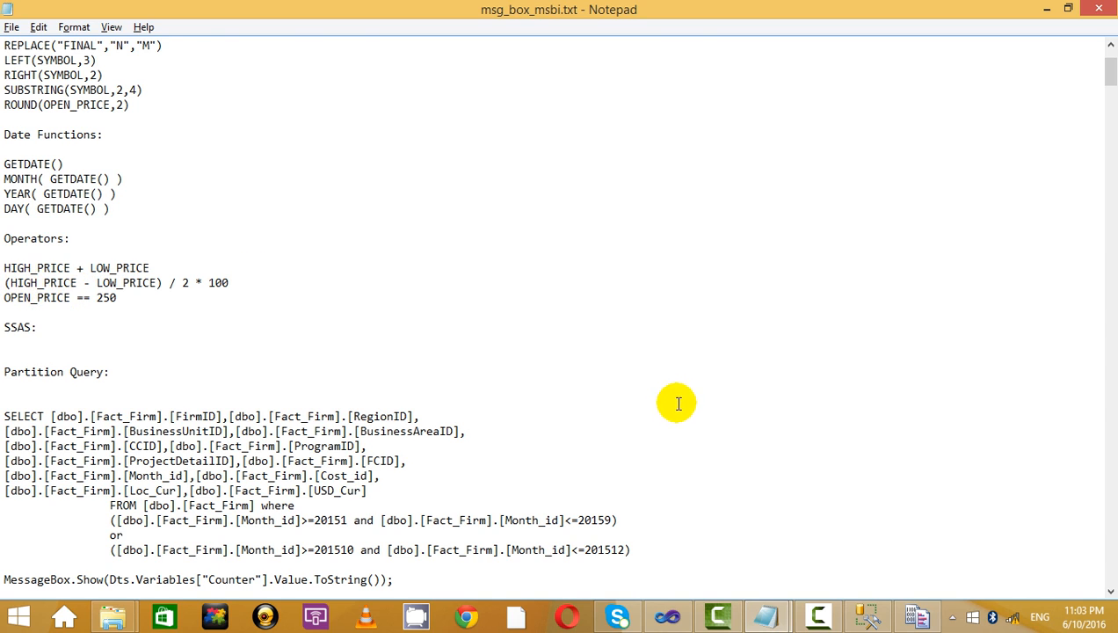
pyautogui.hotkey('alt', 'Tab')
pyautogui.click(311, 492)
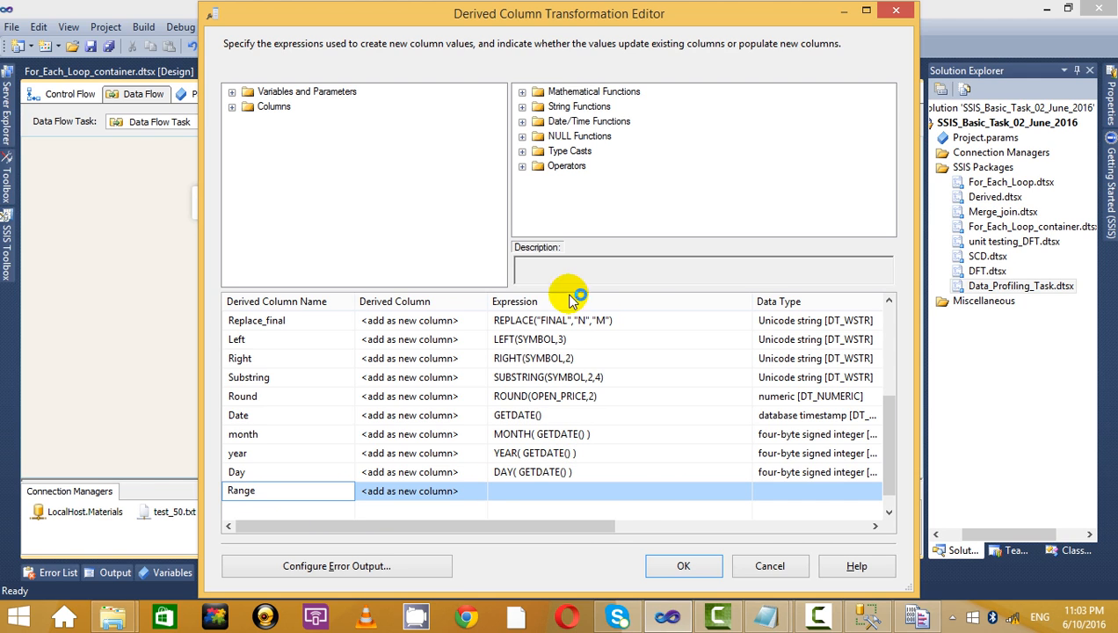
pyautogui.click(607, 491)
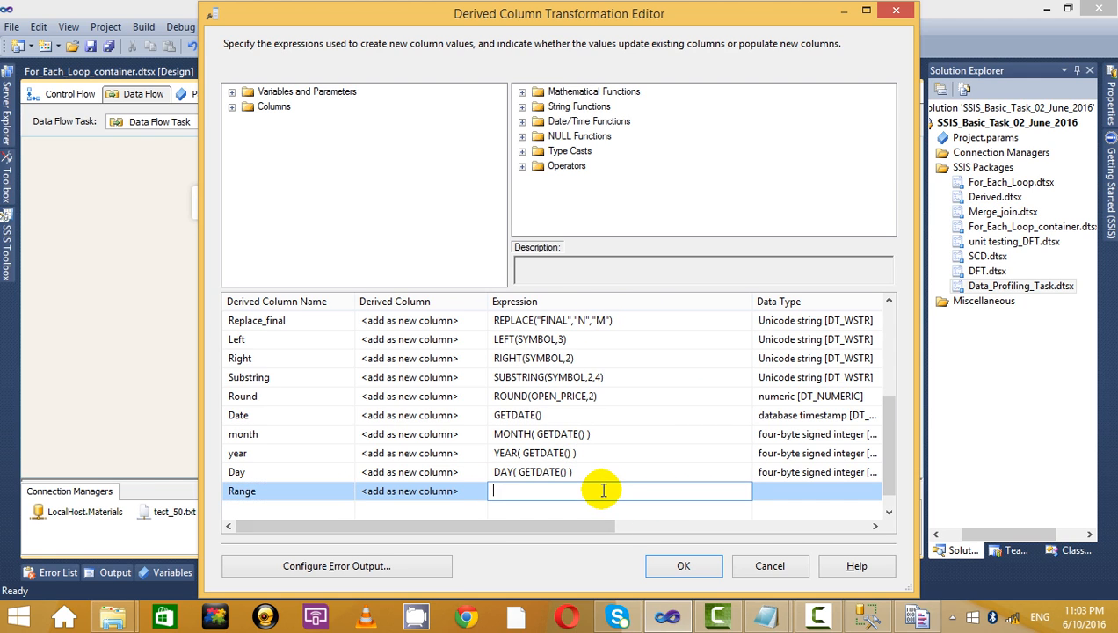
# Insert the HIGH_PRICE input column into the Range column's expression.
pyautogui.click(233, 108)
pyautogui.click(299, 225)
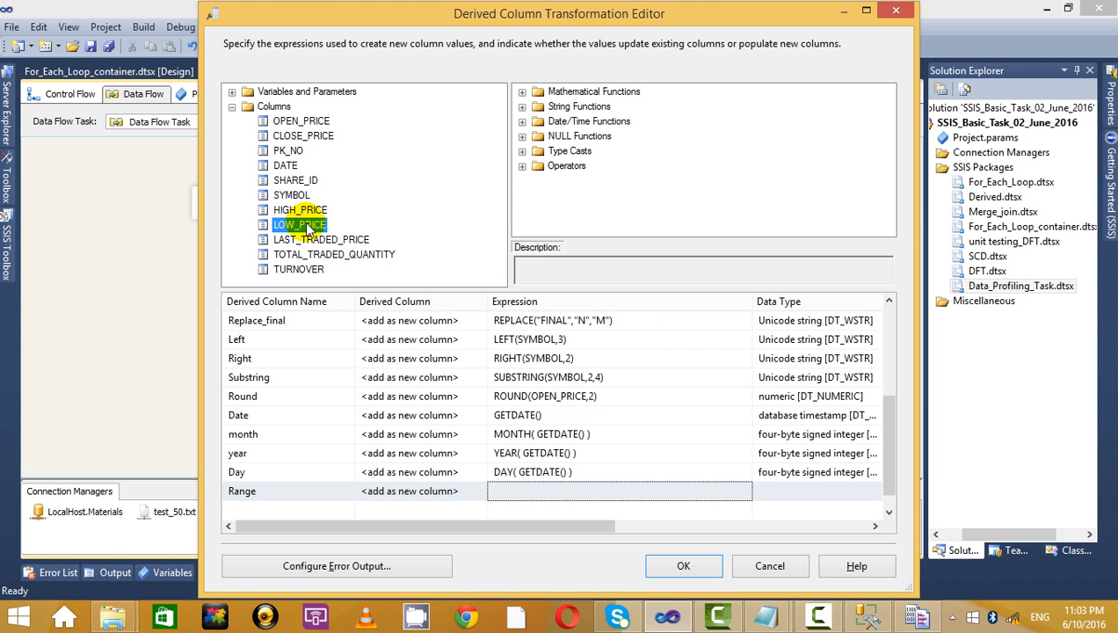
pyautogui.click(299, 213)
pyautogui.moveTo(299, 216)
pyautogui.mouseDown()
pyautogui.moveTo(502, 417)
pyautogui.moveTo(502, 515)
pyautogui.moveTo(319, 212)
pyautogui.mouseUp()
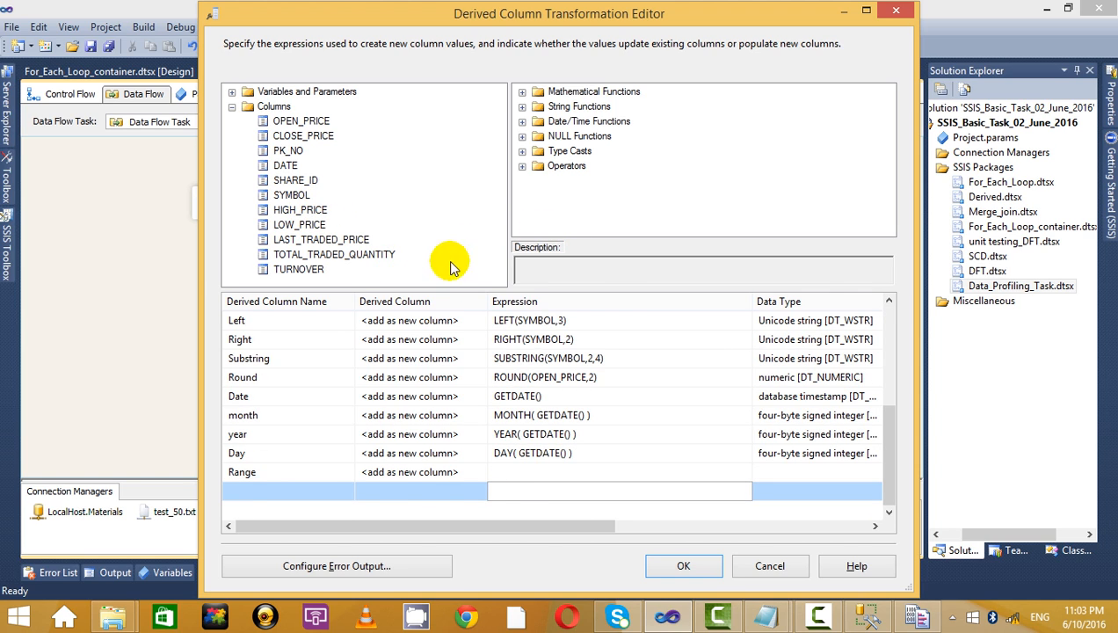
pyautogui.click(509, 472)
pyautogui.moveTo(279, 209); pyautogui.dragTo(524, 475)
pyautogui.click(589, 472)
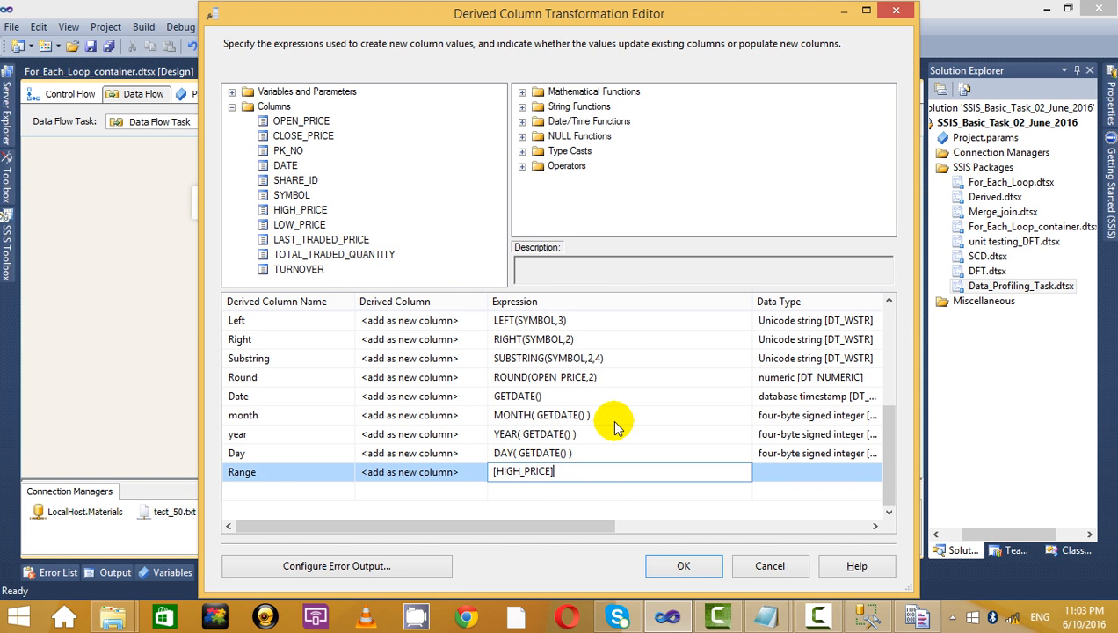
# Complete the Range expression with the LOW_PRICE column as ([HIGH_PRICE]+ [LOW_PRICE])/2.
pyautogui.click(297, 224)
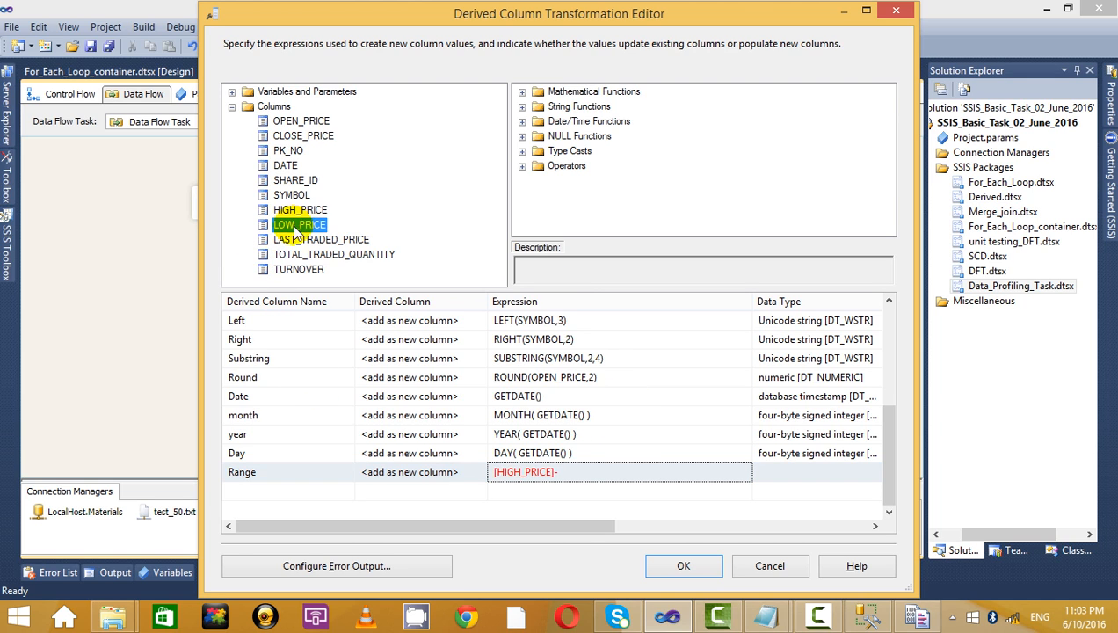
pyautogui.click(571, 472)
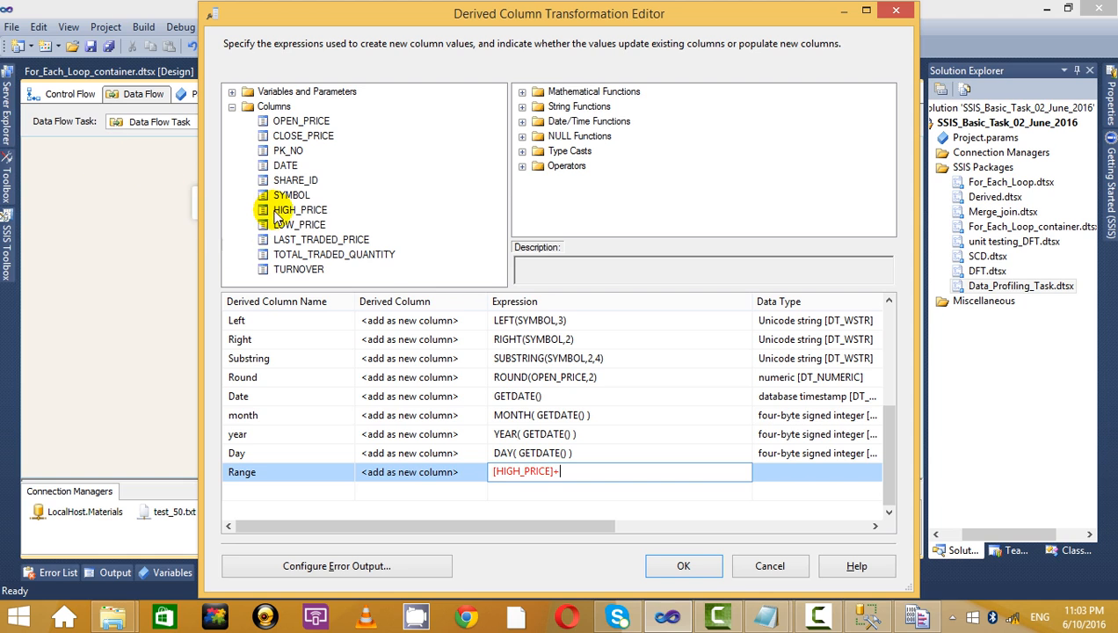
pyautogui.moveTo(280, 224); pyautogui.dragTo(587, 471)
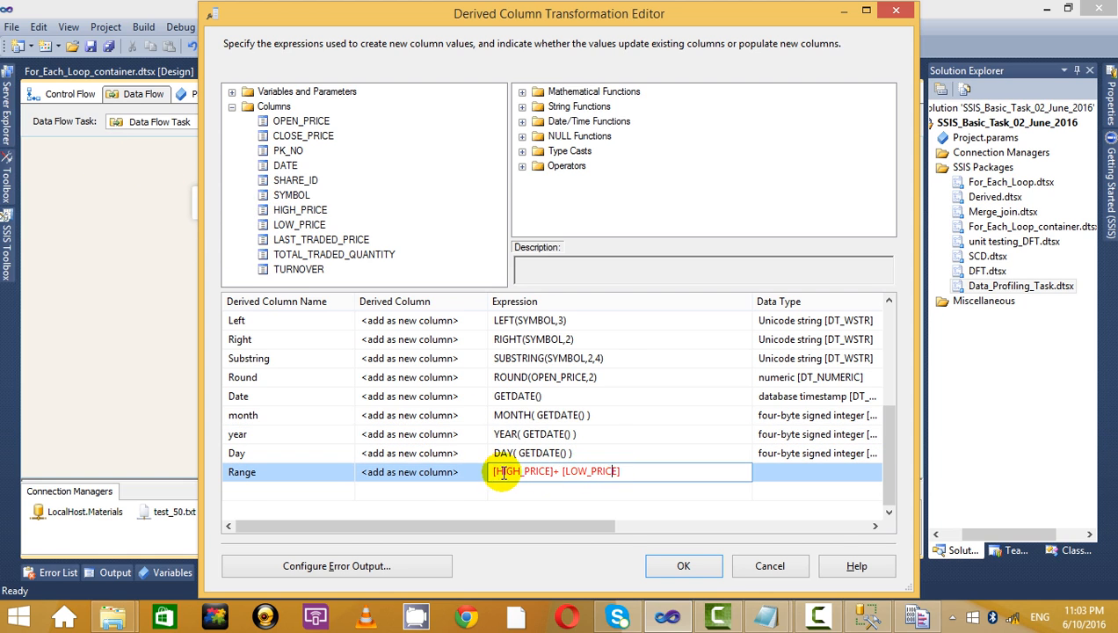
pyautogui.write('(')
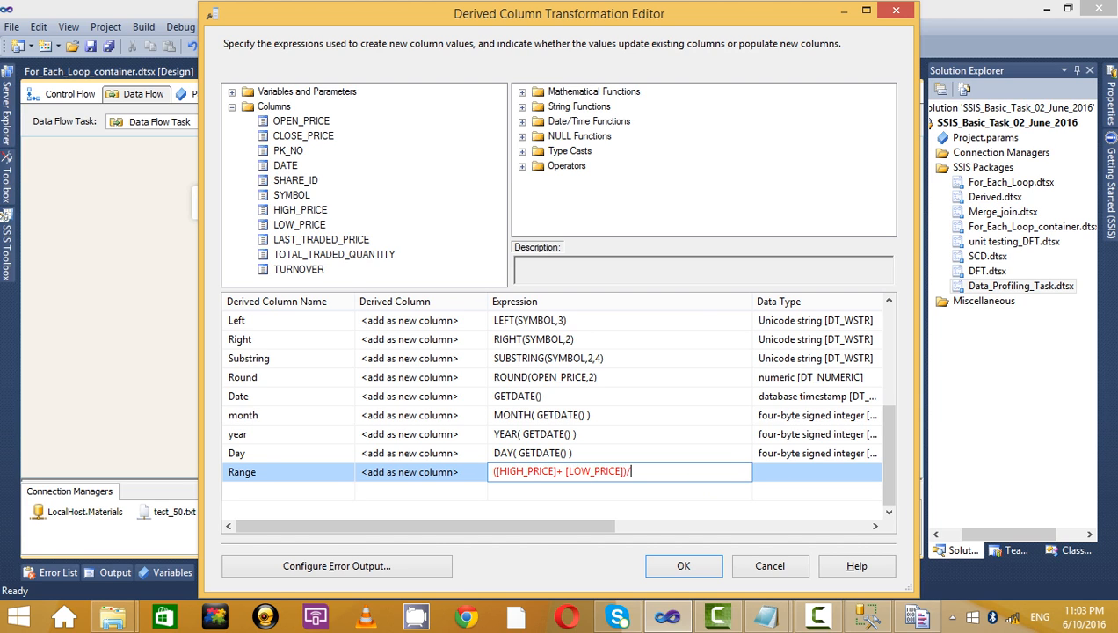
pyautogui.click(694, 492)
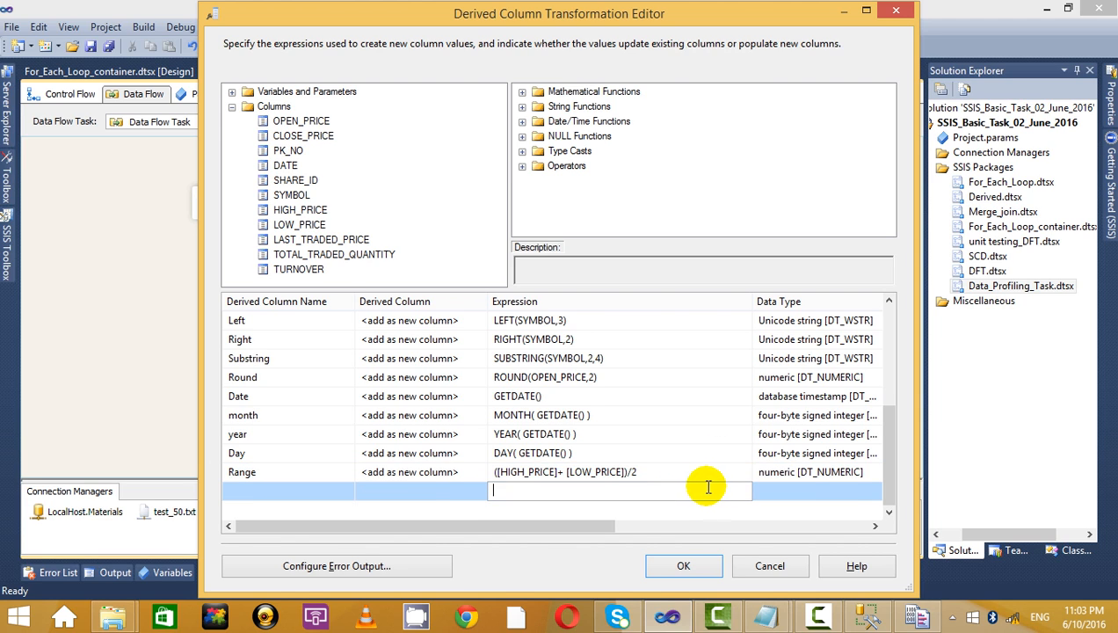
pyautogui.click(719, 468)
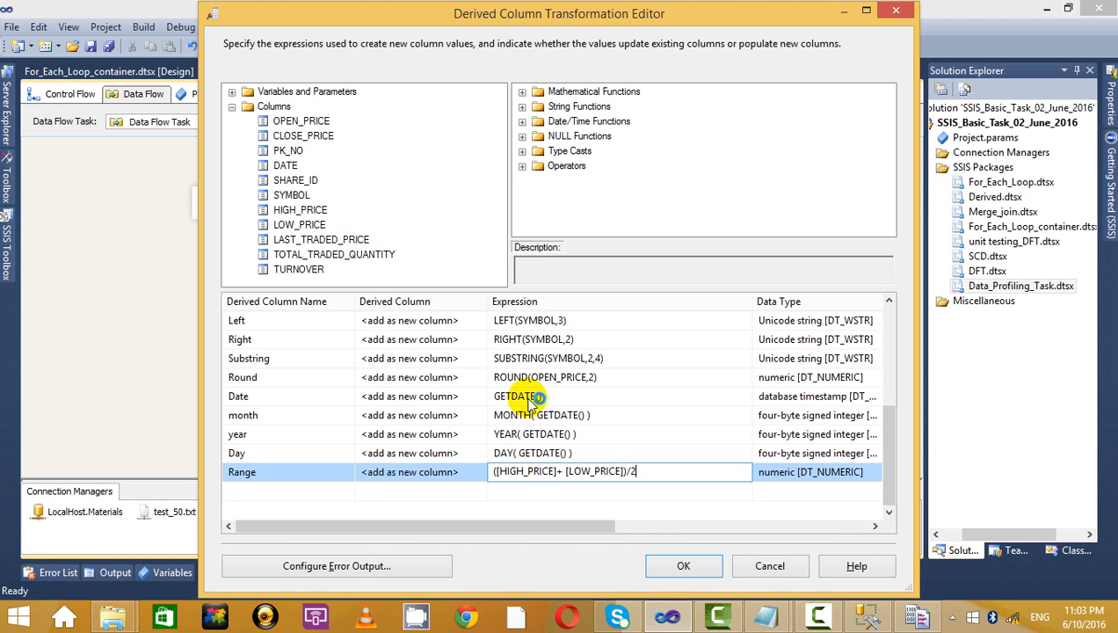
# Review the string function expressions in the Notepad file one by one, from LEN(LOWER(SYMBOL)) to ROUND(OPEN_PRICE,2).
pyautogui.scroll(4, 537, 322)
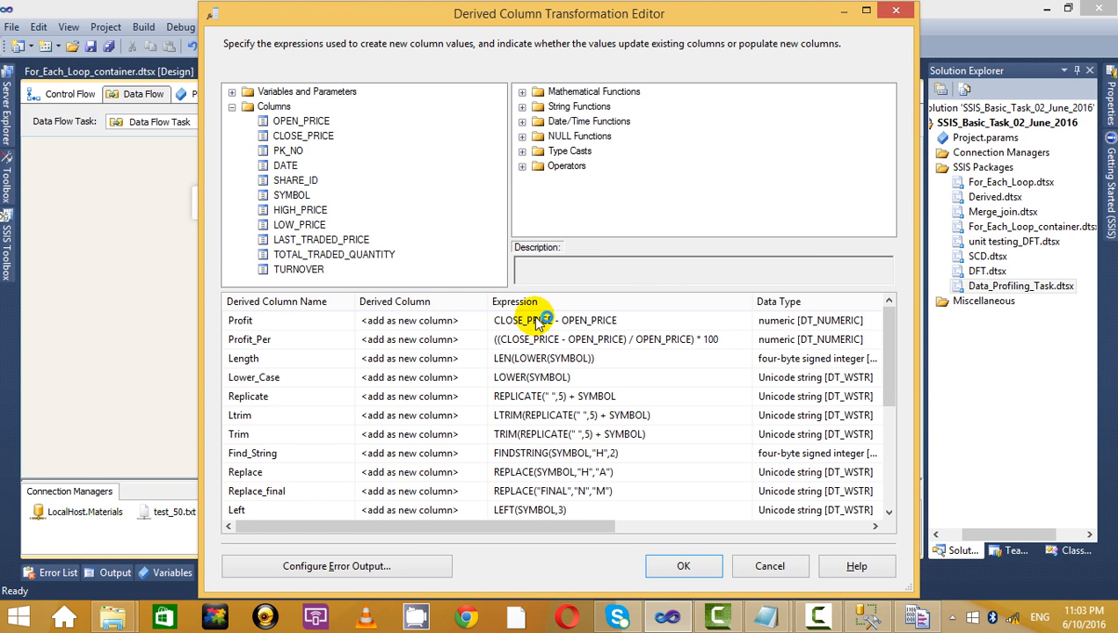
pyautogui.hotkey('alt', 'Tab')
pyautogui.scroll(3, 154, 167)
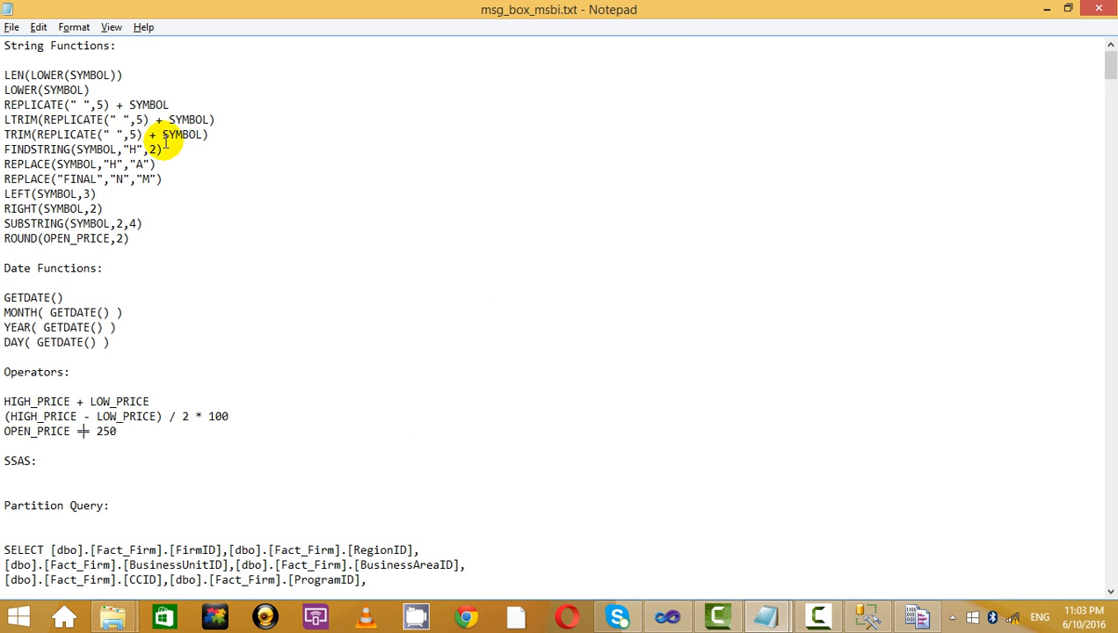
pyautogui.moveTo(182, 240); pyautogui.dragTo(52, 76)
pyautogui.click(182, 89)
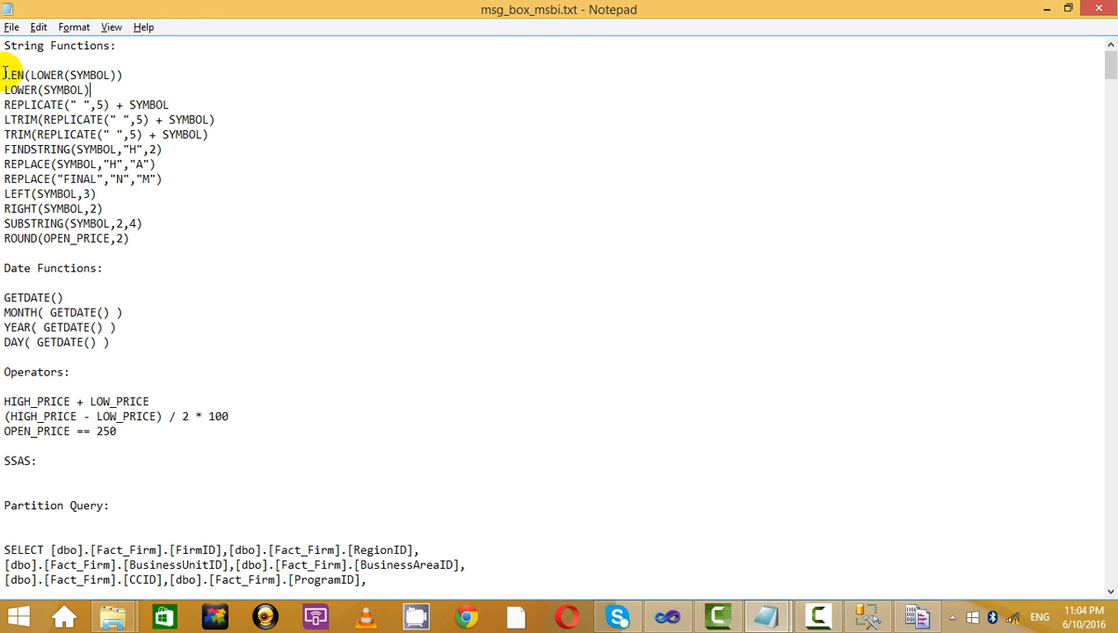
pyautogui.moveTo(4, 73); pyautogui.dragTo(137, 74)
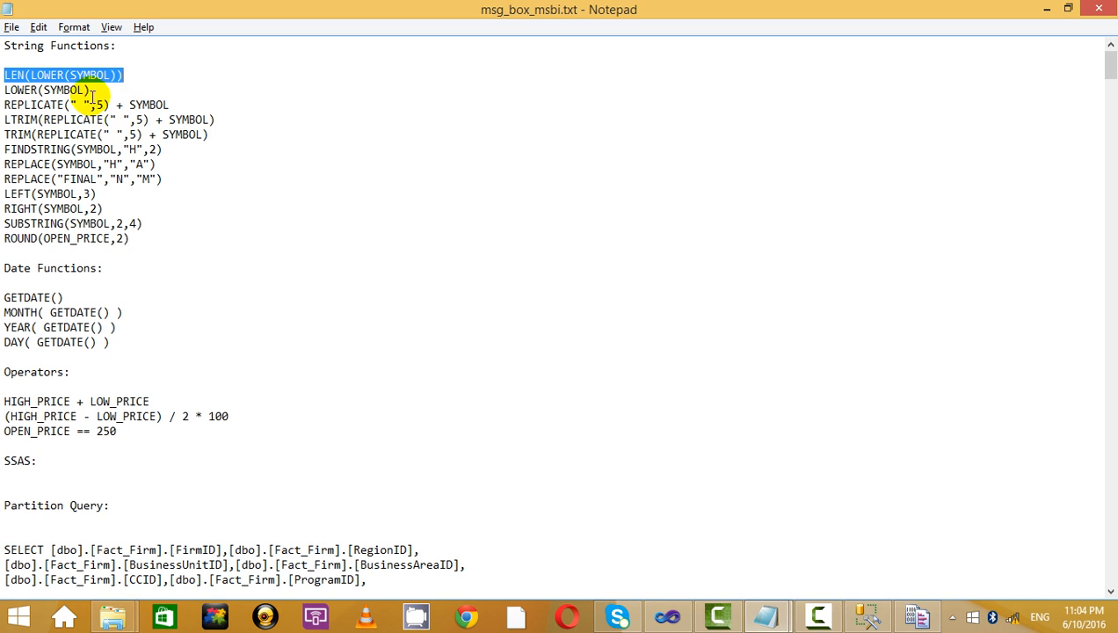
pyautogui.moveTo(4, 90); pyautogui.dragTo(192, 103)
pyautogui.click(192, 103)
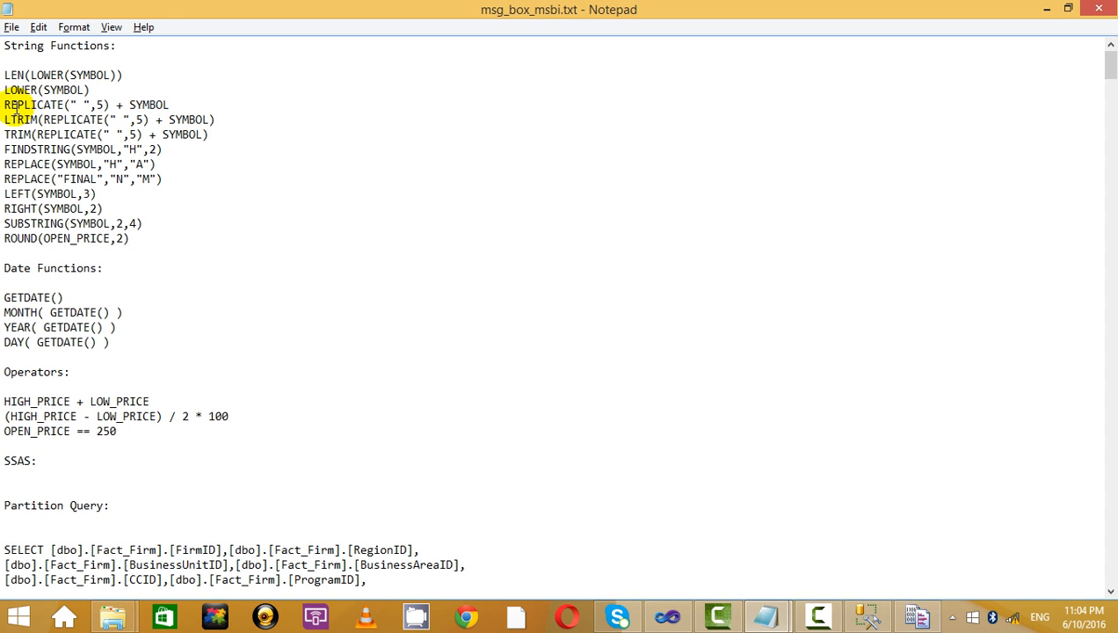
pyautogui.click(123, 120)
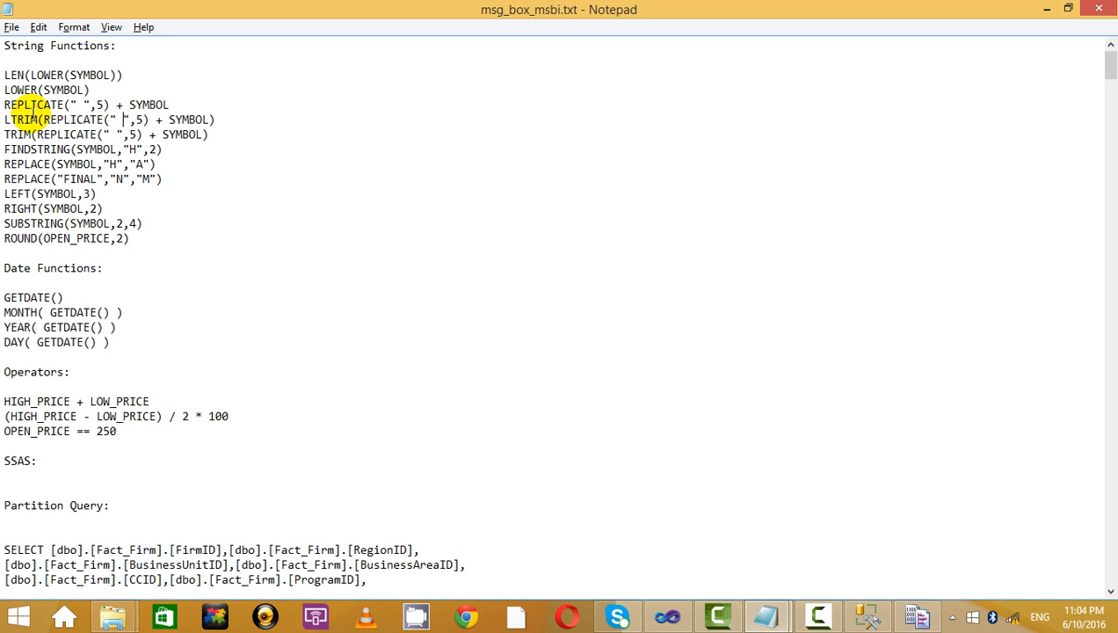
pyautogui.moveTo(4, 120); pyautogui.dragTo(219, 120)
pyautogui.click(223, 121)
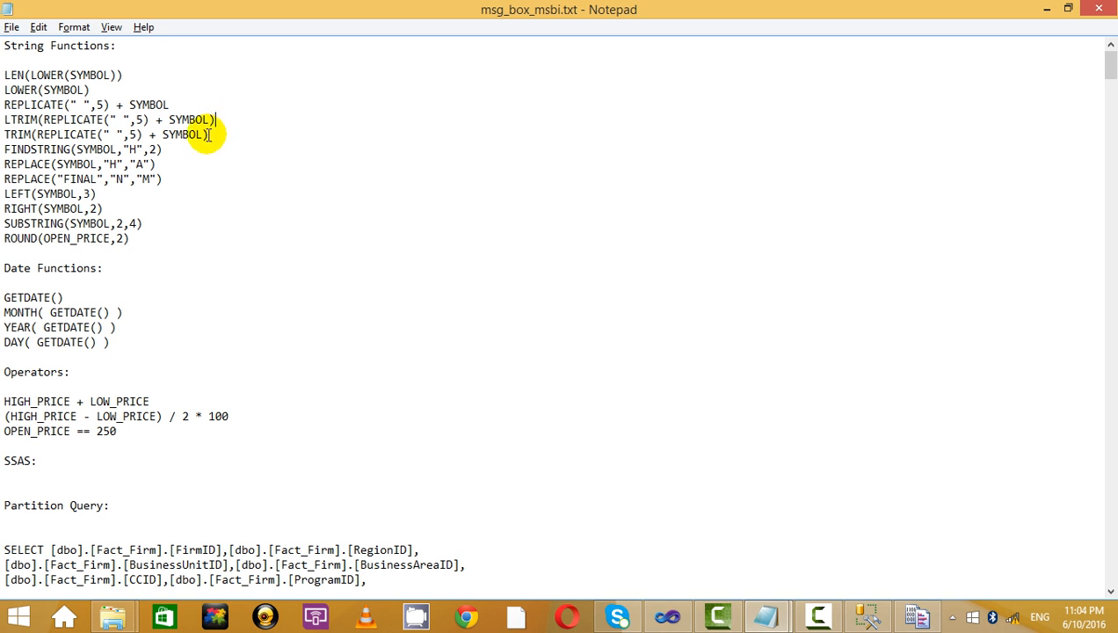
pyautogui.moveTo(5, 133); pyautogui.dragTo(241, 133)
pyautogui.click(197, 158)
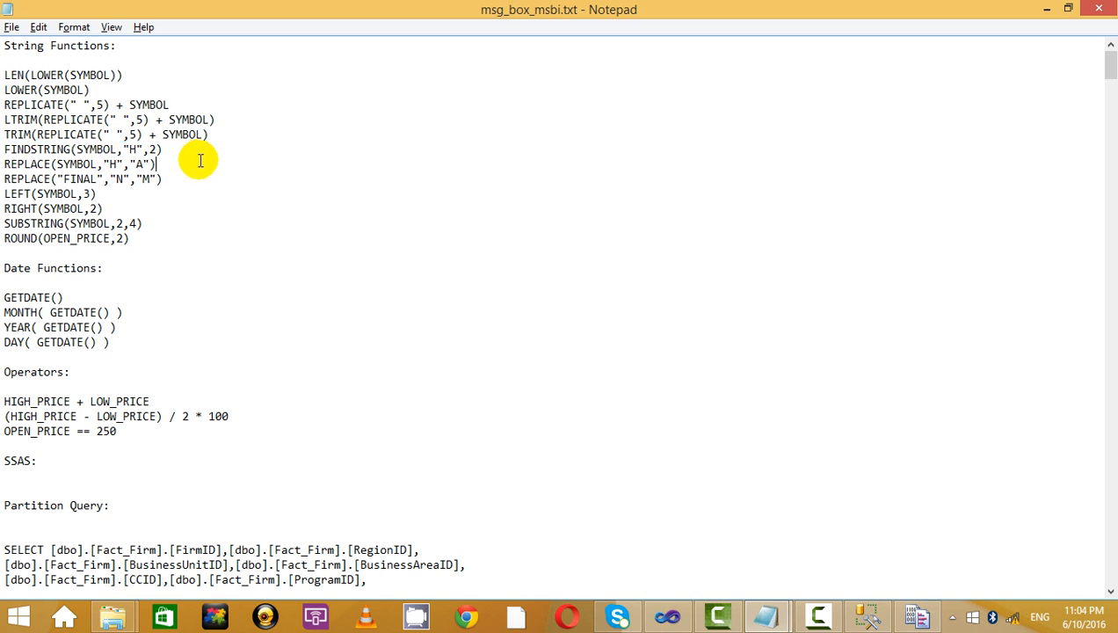
pyautogui.moveTo(6, 151); pyautogui.dragTo(180, 149)
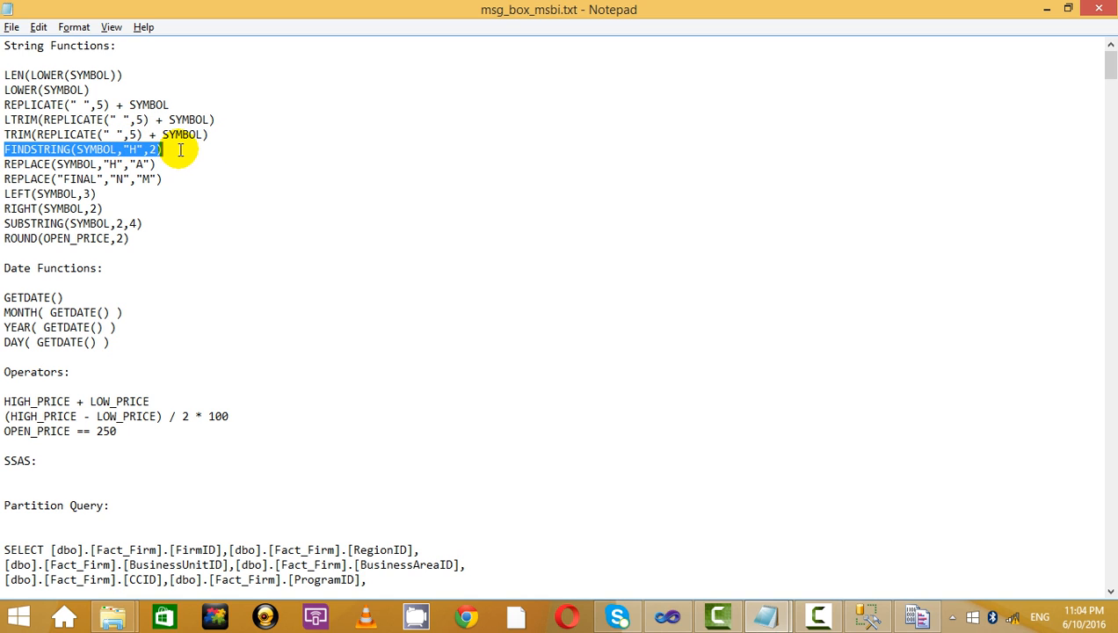
pyautogui.click(175, 166)
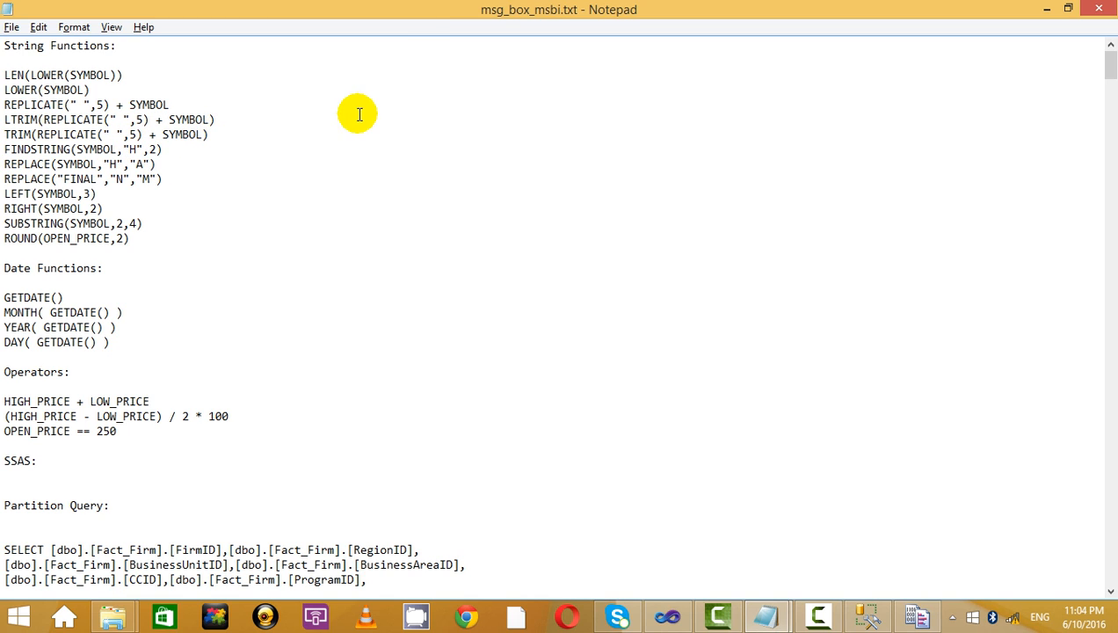
pyautogui.moveTo(6, 150)
pyautogui.mouseDown()
pyautogui.moveTo(172, 149)
pyautogui.moveTo(169, 164)
pyautogui.moveTo(5, 164)
pyautogui.mouseUp()
pyautogui.click(187, 189)
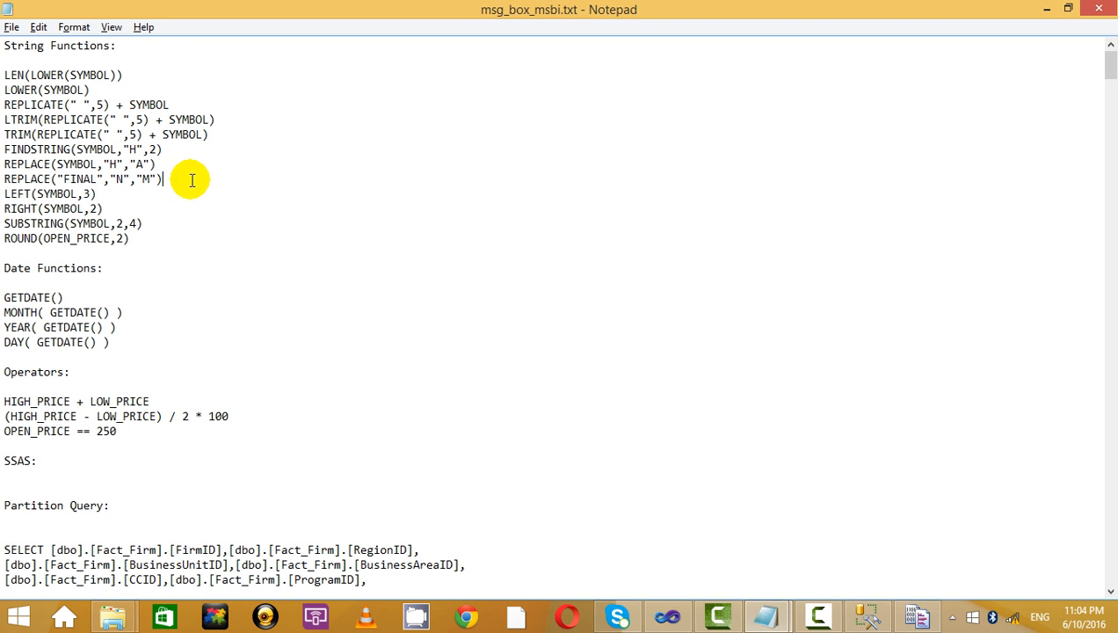
pyautogui.moveTo(163, 179); pyautogui.dragTo(4, 179)
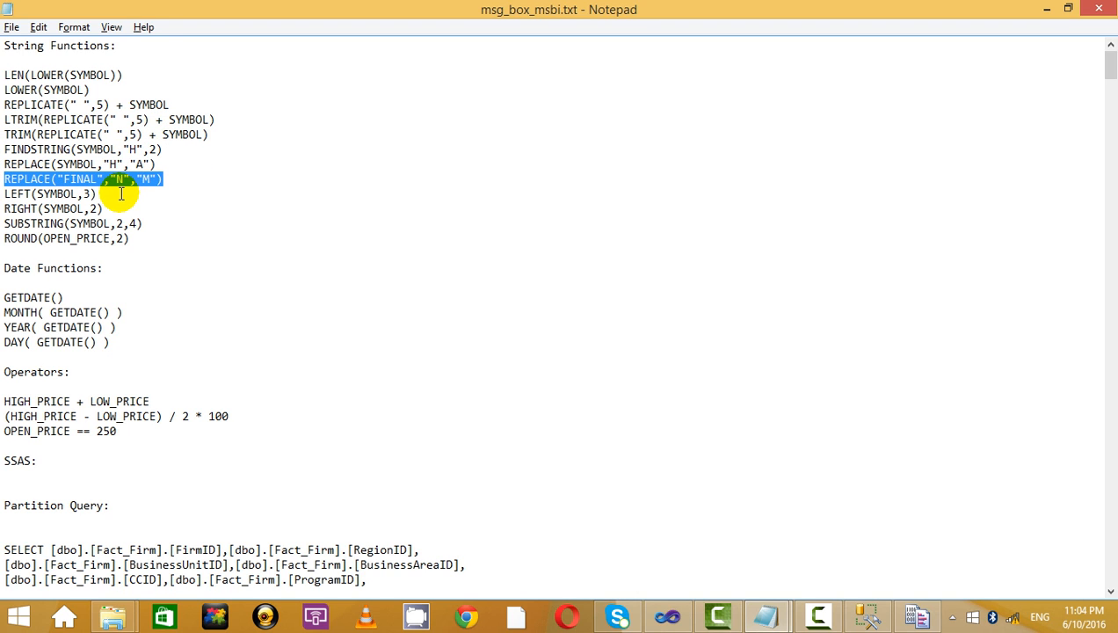
pyautogui.moveTo(169, 242); pyautogui.dragTo(4, 75)
# Review the four GETDATE-based expressions under Date Functions in Notepad and return to the Derived Column Transformation Editor.
pyautogui.scroll(-4, 307, 288)
pyautogui.scroll(3, 170, 232)
pyautogui.moveTo(110, 297); pyautogui.dragTo(4, 252)
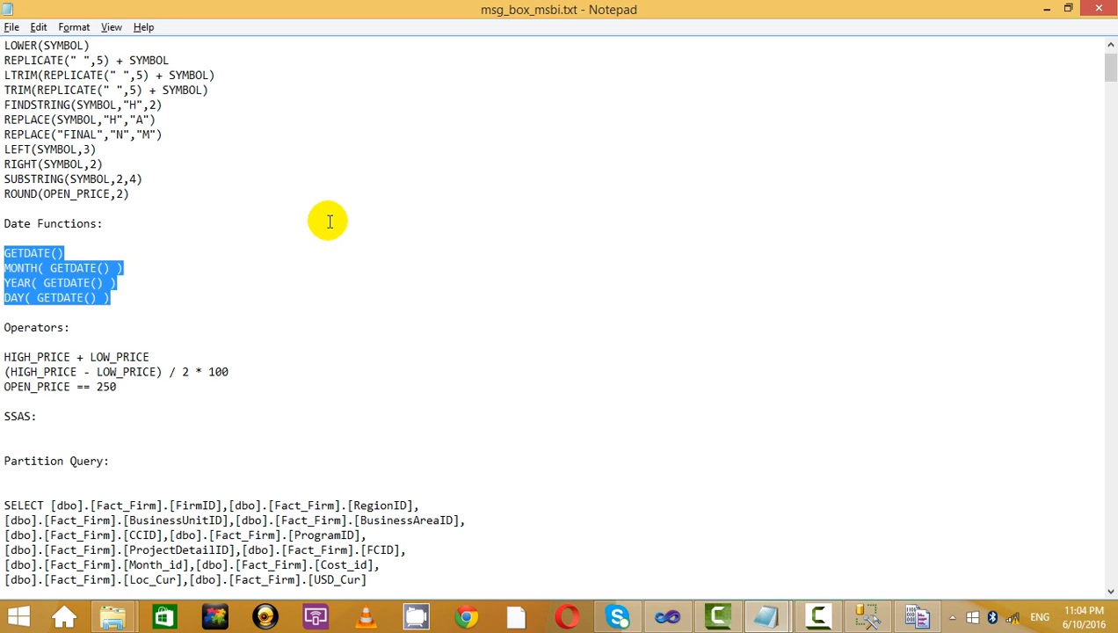
pyautogui.click(268, 316)
pyautogui.hotkey('alt', 'Tab')
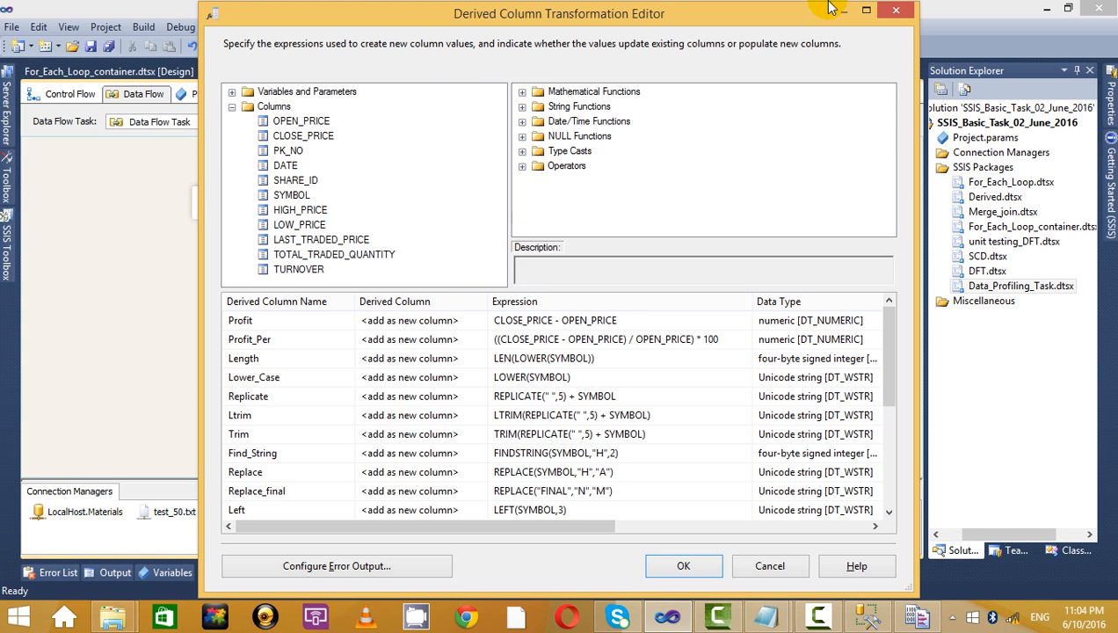
# Maximize the editor and leave the LOWER(SYMBOL) row's Derived Column option at <add as new column>.
pyautogui.click(866, 13)
pyautogui.click(265, 368)
pyautogui.scroll(-4, 301, 364)
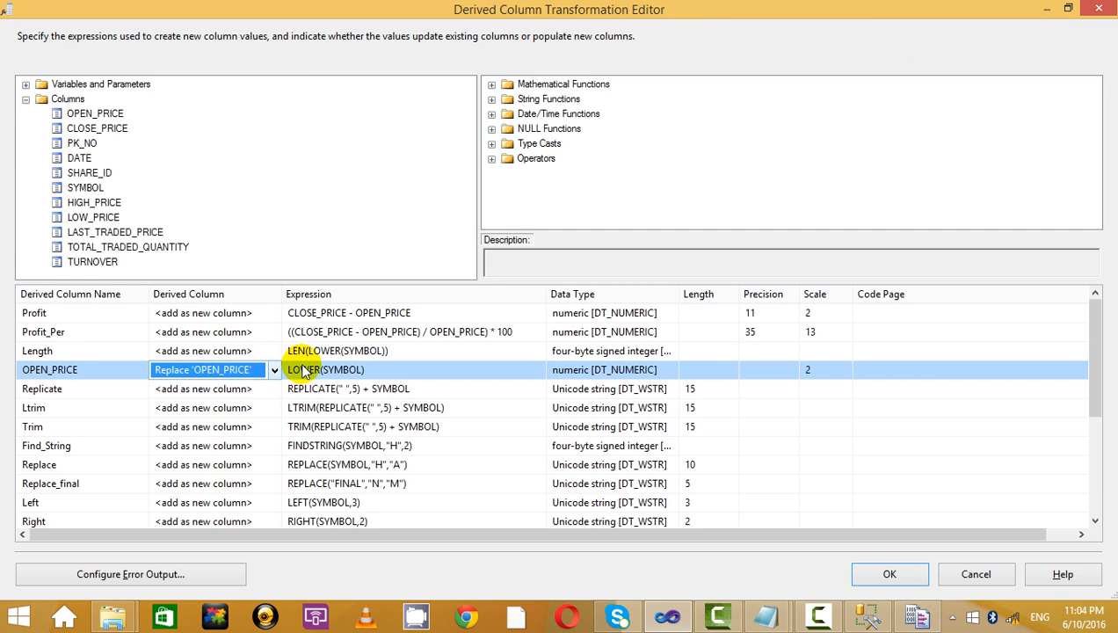
pyautogui.scroll(3, 406, 351)
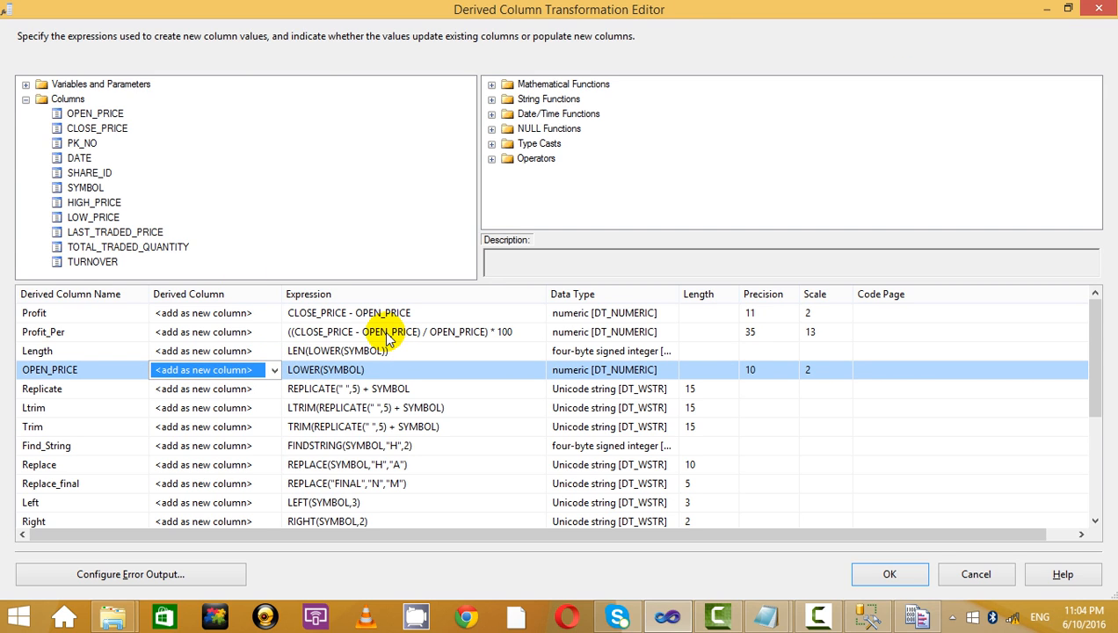
# Rename the derived column that holds the LOWER(SYMBOL) expression as Symbol.
pyautogui.click(130, 371)
pyautogui.hotkey('shift', 'Left')
pyautogui.hotkey('shift', 'Left')
pyautogui.hotkey('shift', 'Left')
pyautogui.hotkey('shift', 'Left')
pyautogui.hotkey('shift', 'Left')
pyautogui.hotkey('shift', 'Left')
pyautogui.hotkey('shift', 'Left')
pyautogui.hotkey('shift', 'Left')
pyautogui.hotkey('shift', 'Left')
pyautogui.hotkey('shift', 'Left')
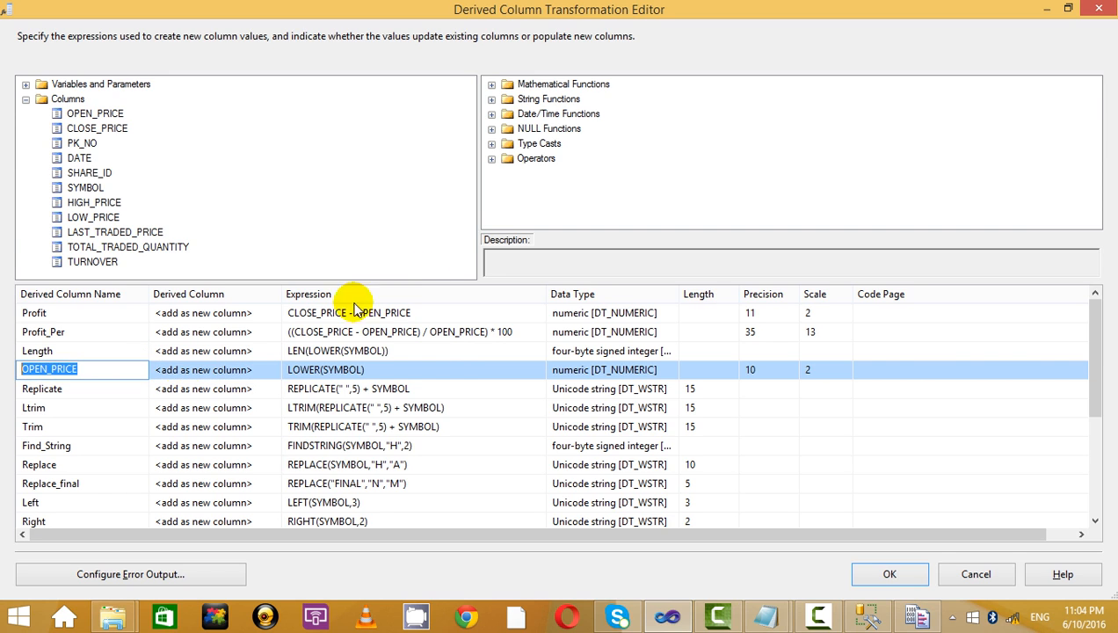
pyautogui.press('BackSpace')
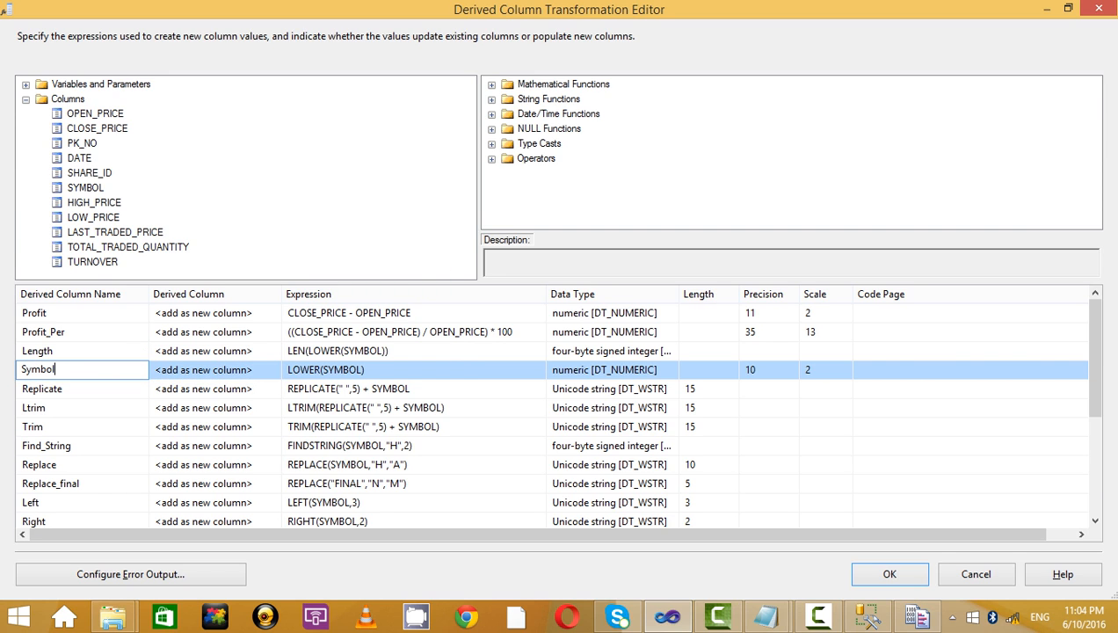
pyautogui.click(211, 345)
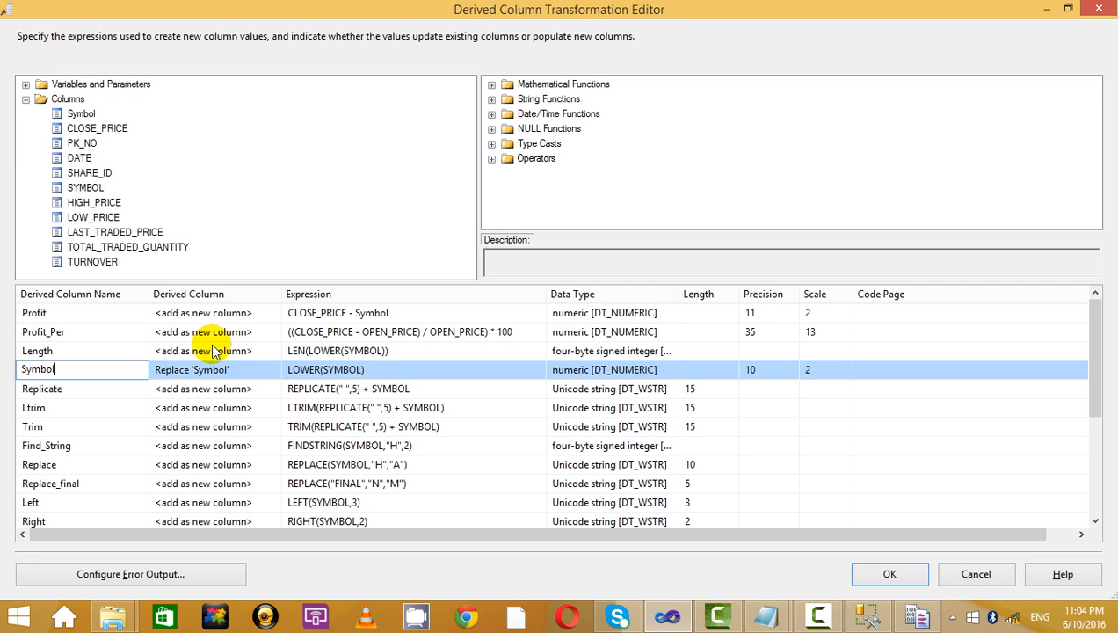
# Change the LOWER(SYMBOL) derived column's name to Lower.
pyautogui.click(101, 373)
pyautogui.doubleClick(101, 374)
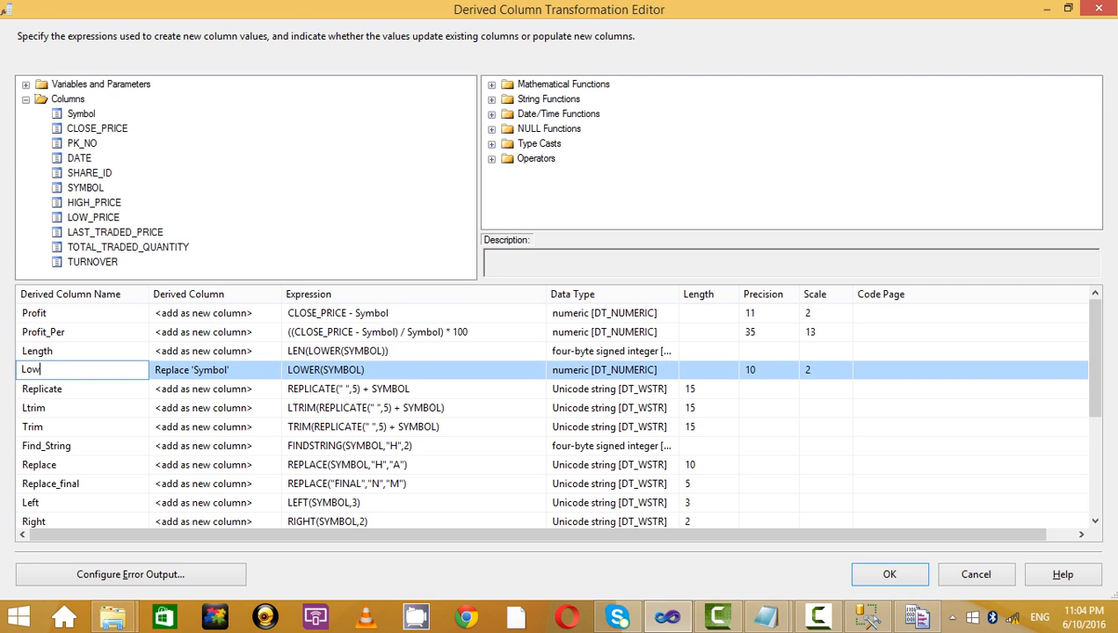
pyautogui.click(391, 313)
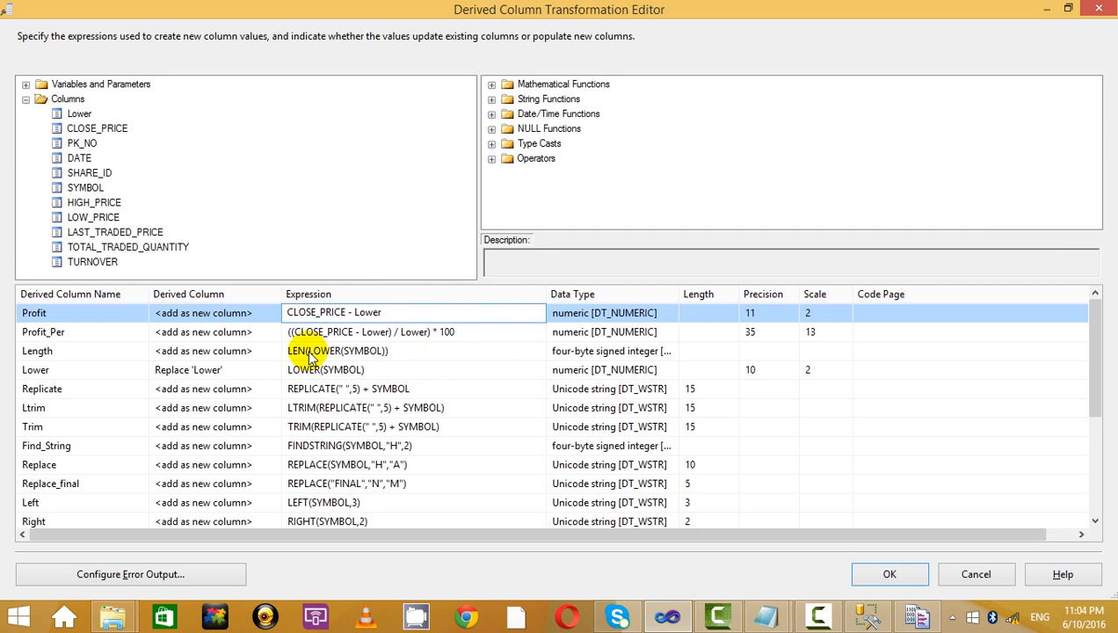
# Delete the Profit and Profit_Per derived columns and accept the transformation's changes.
pyautogui.rightClick(88, 324)
pyautogui.click(106, 381)
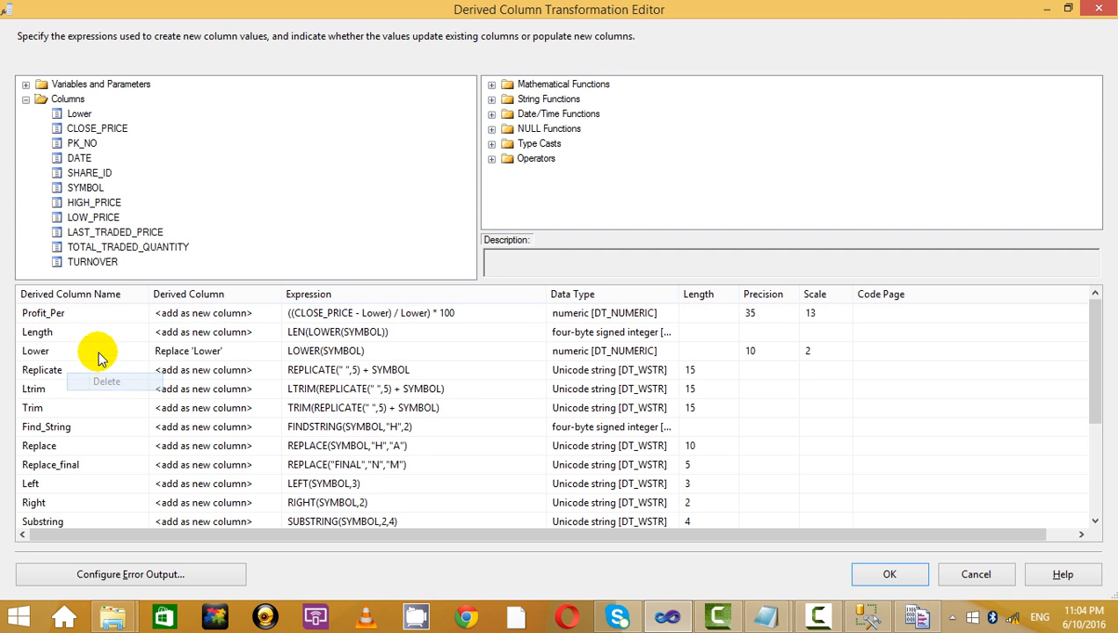
pyautogui.rightClick(88, 311)
pyautogui.click(141, 375)
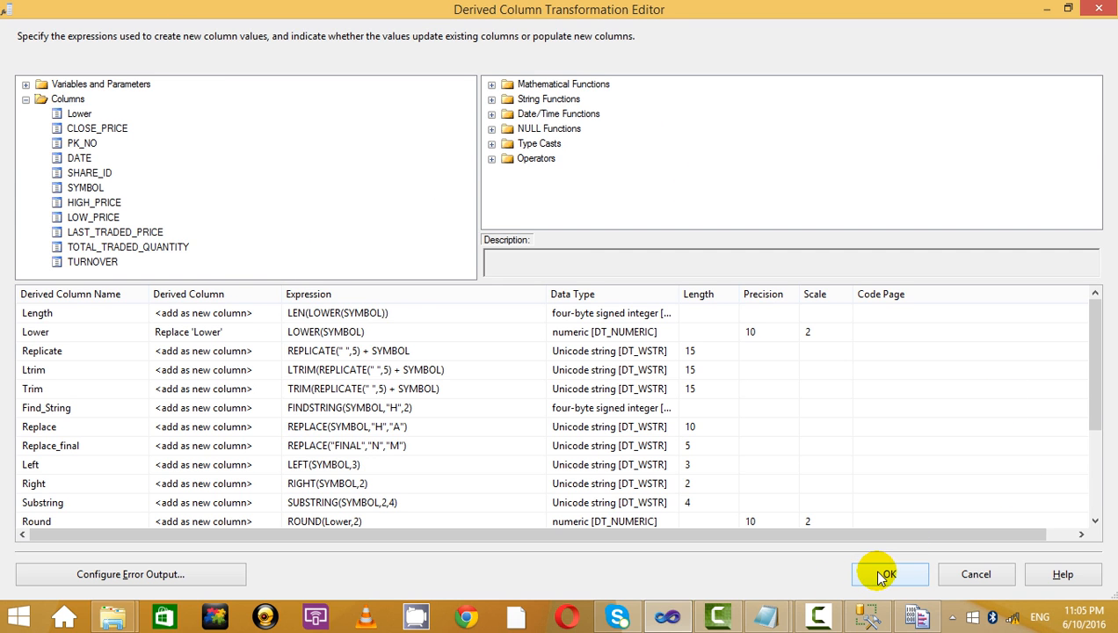
pyautogui.click(905, 571)
# Replace the Union All transformation with a new one and connect the Derived Column output to it.
pyautogui.click(506, 385)
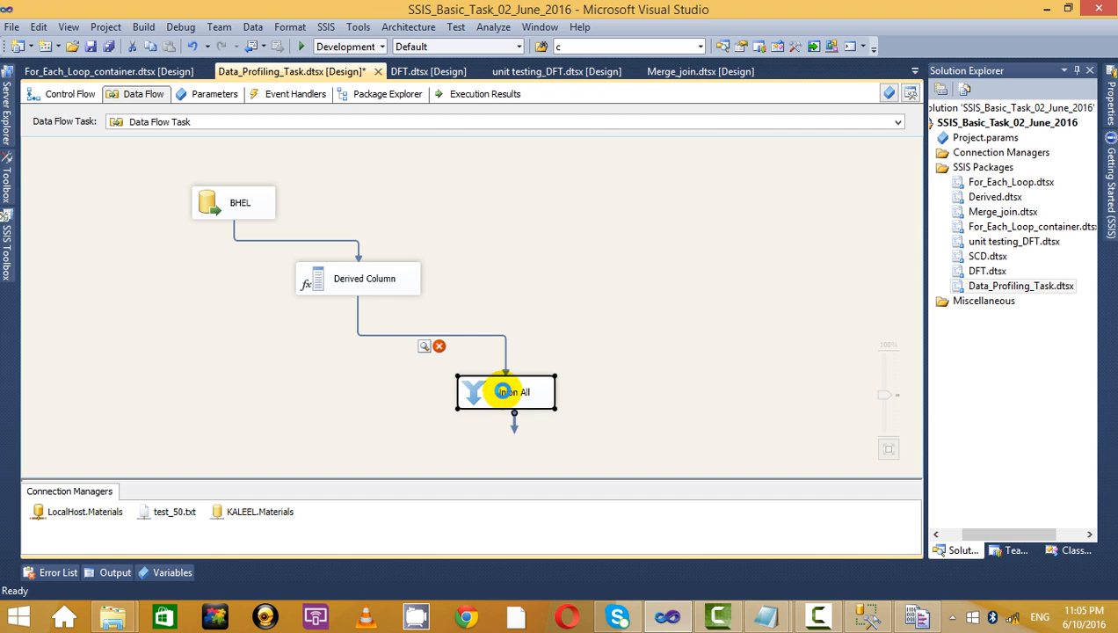
pyautogui.press('Delete')
pyautogui.click(6, 246)
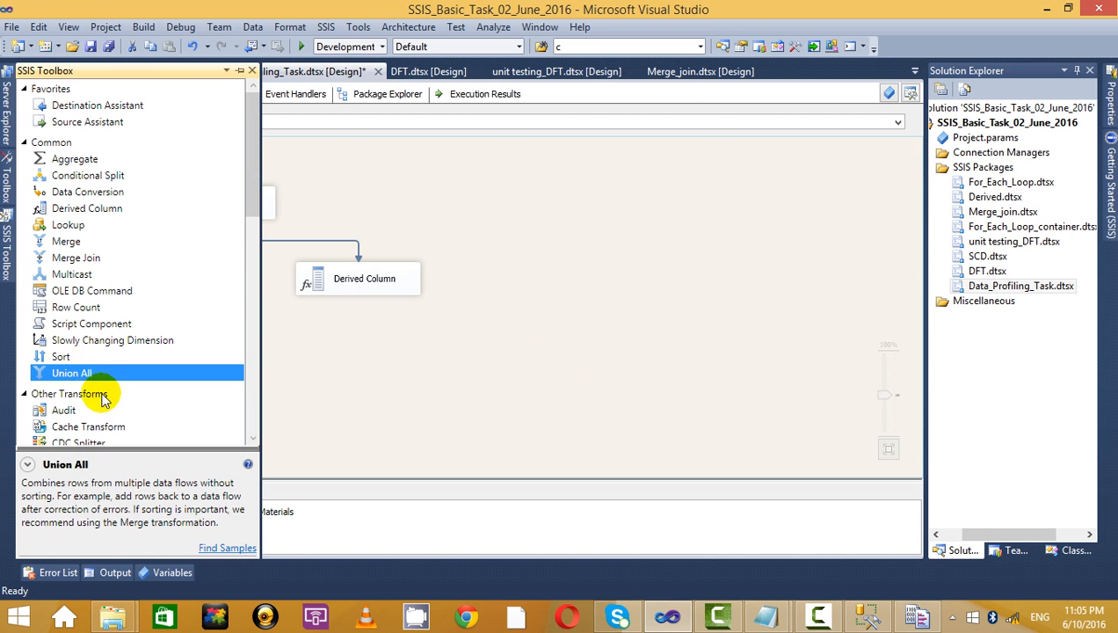
pyautogui.moveTo(107, 374); pyautogui.dragTo(436, 351)
pyautogui.click(347, 277)
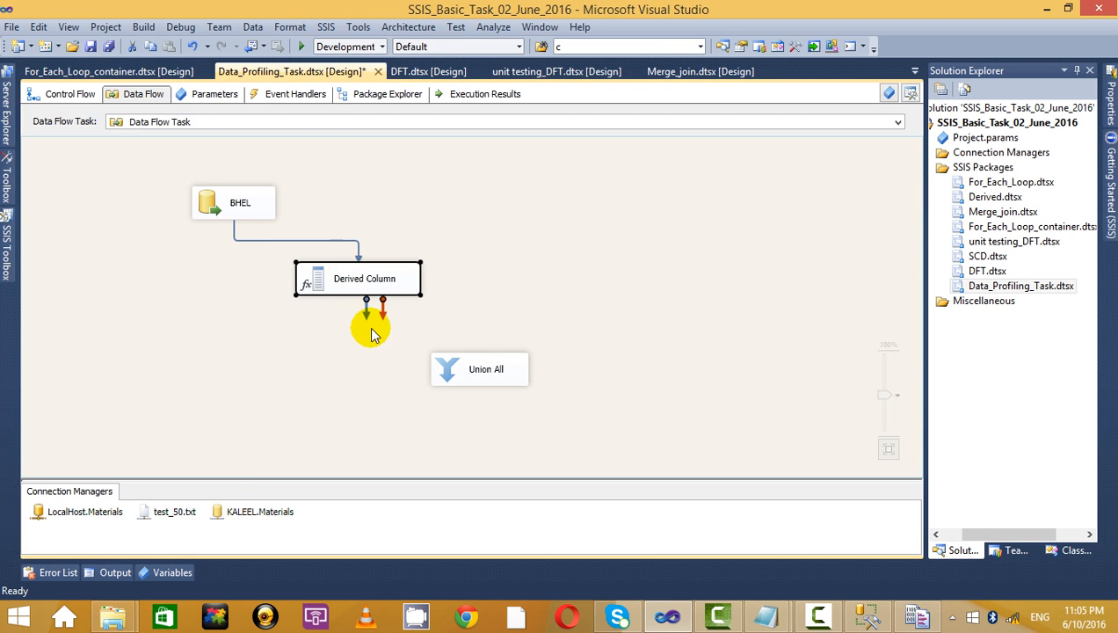
pyautogui.moveTo(357, 308); pyautogui.dragTo(474, 367)
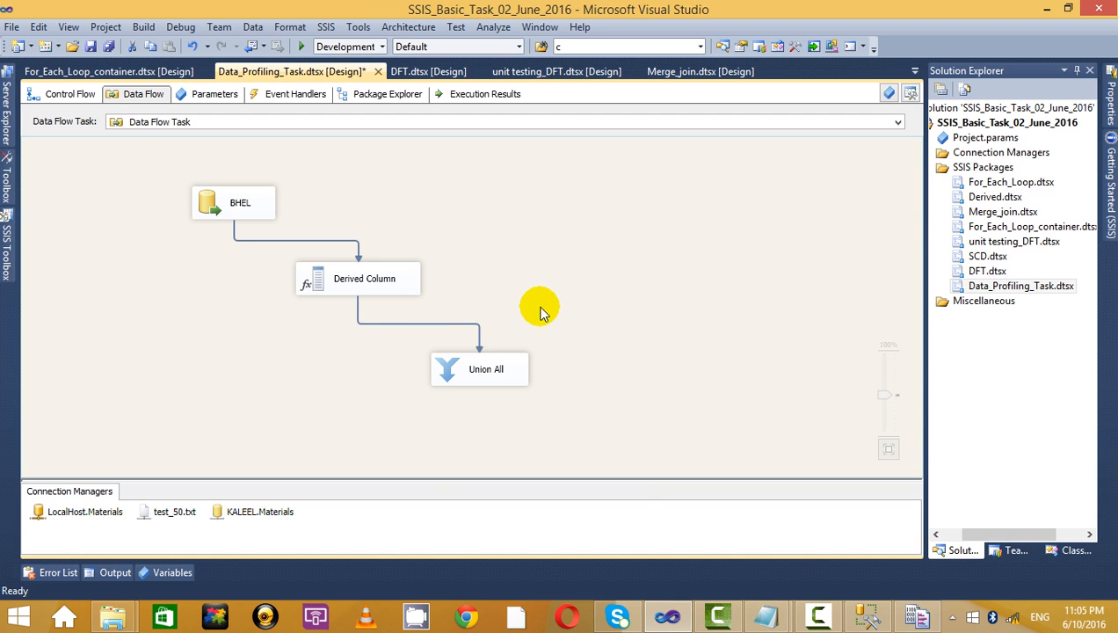
# Enable the data viewer on the path from Derived Column to Union All and test-run the package.
pyautogui.rightClick(440, 323)
pyautogui.click(517, 371)
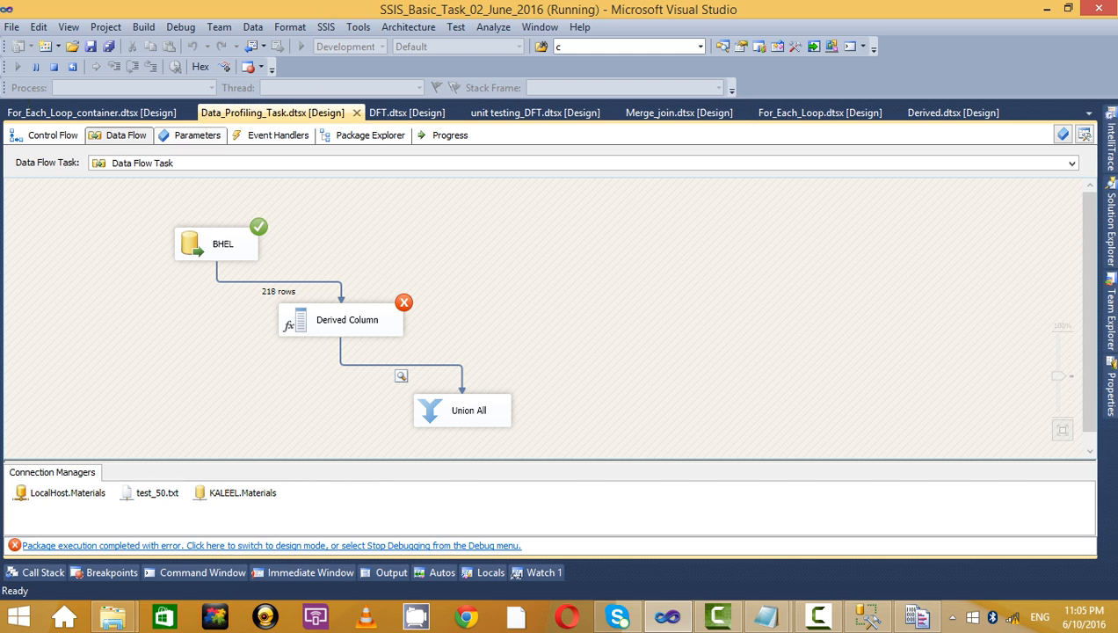
pyautogui.click(54, 67)
# Reopen the Derived Column editor and review its list of derived columns and data types.
pyautogui.click(306, 274)
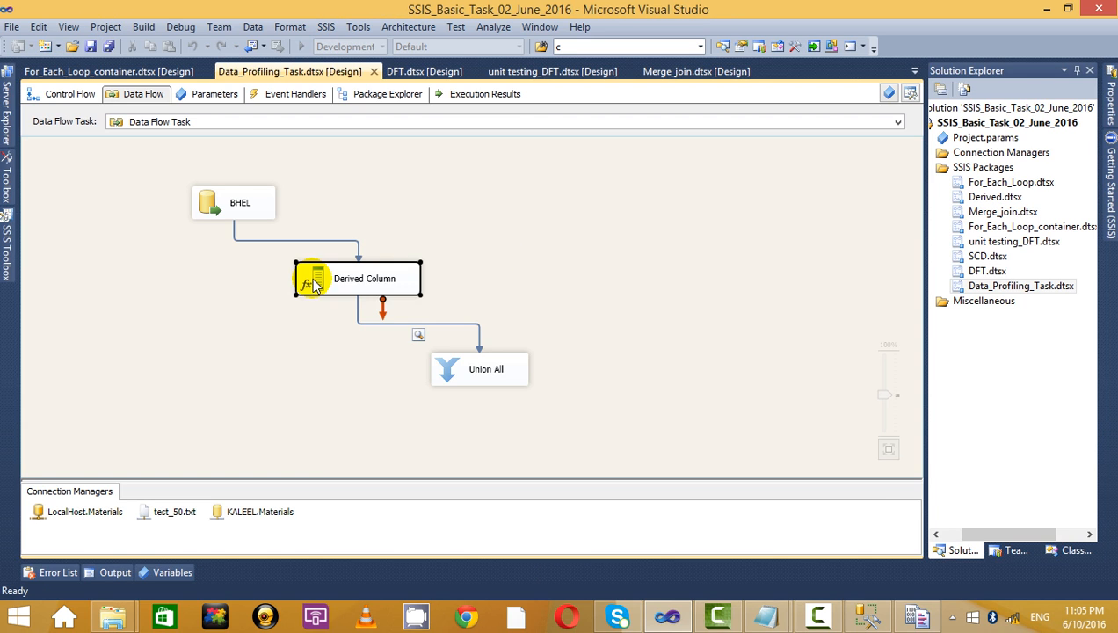
pyautogui.rightClick(308, 272)
pyautogui.click(369, 288)
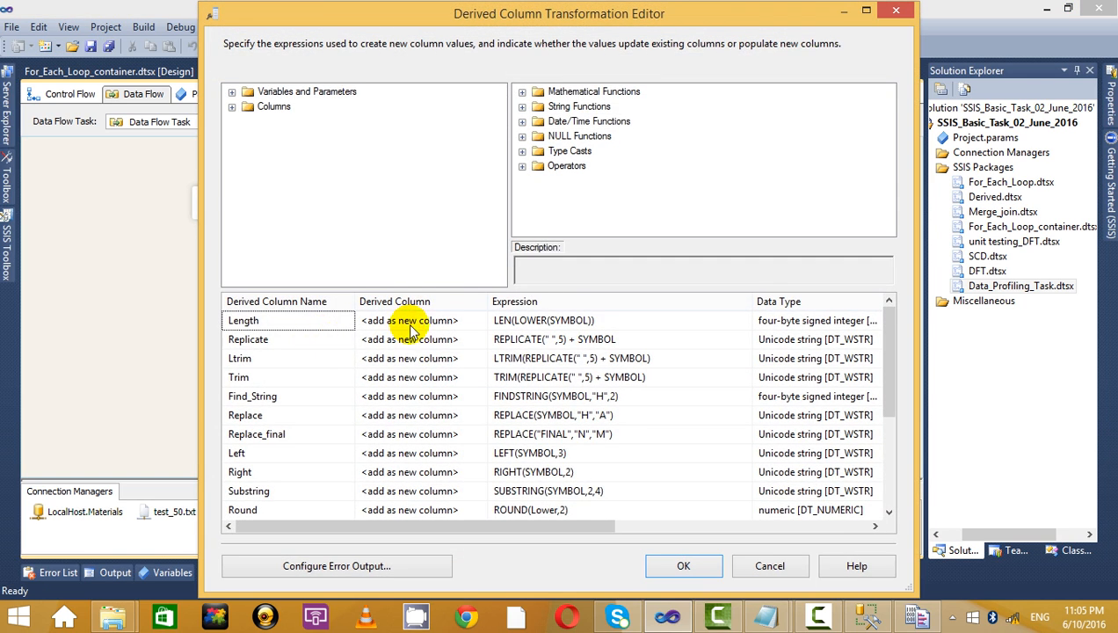
pyautogui.click(869, 11)
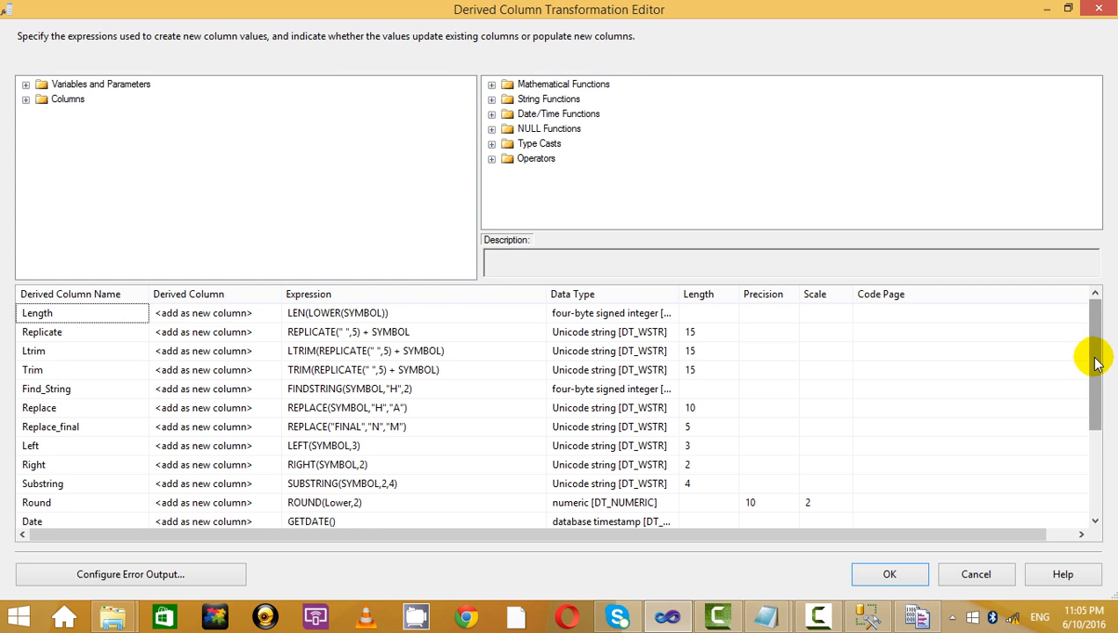
pyautogui.moveTo(1095, 360); pyautogui.dragTo(1091, 293)
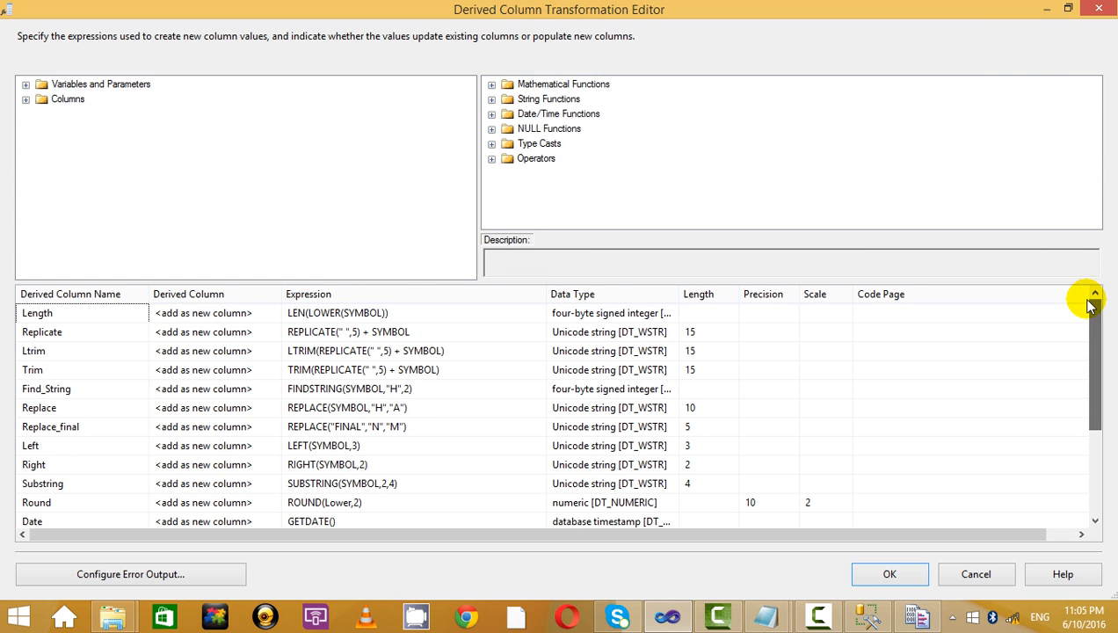
pyautogui.click(897, 571)
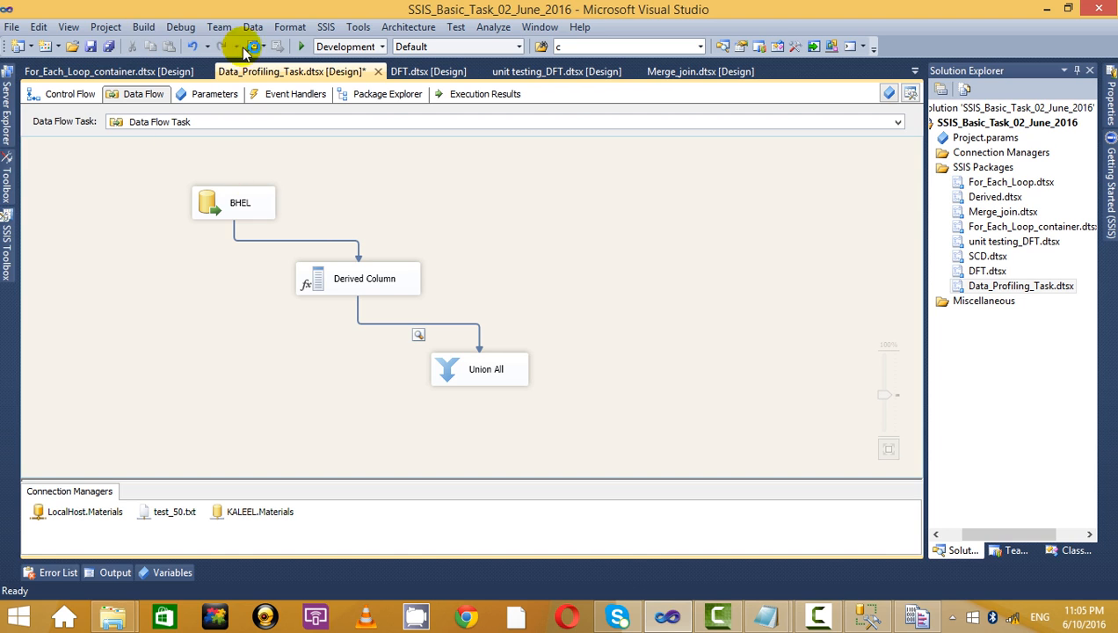
# Run the package again and examine the execution progress messages for the Derived Column component.
pyautogui.click(297, 48)
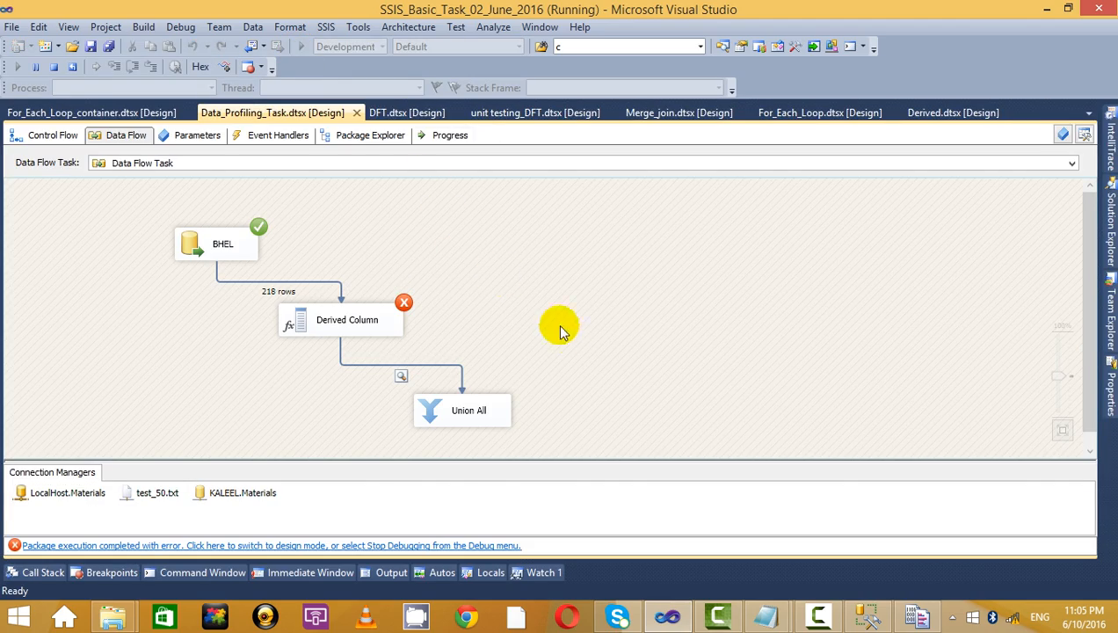
pyautogui.click(448, 137)
pyautogui.scroll(-10, 224, 383)
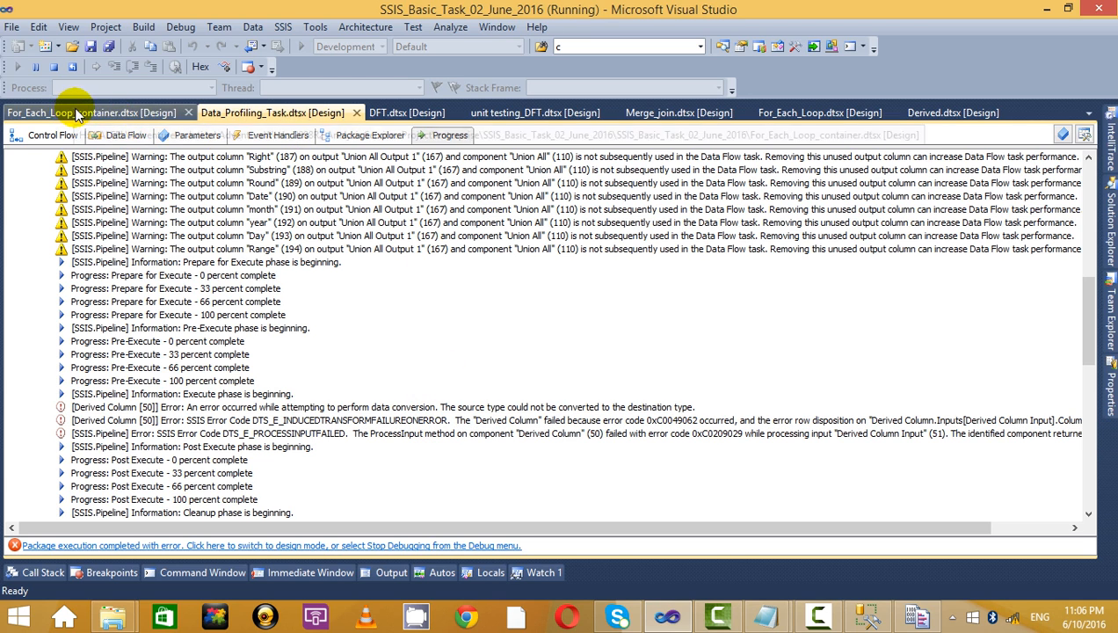
# Stop debugging and disable the Data Profiling Task in the control flow.
pyautogui.click(48, 136)
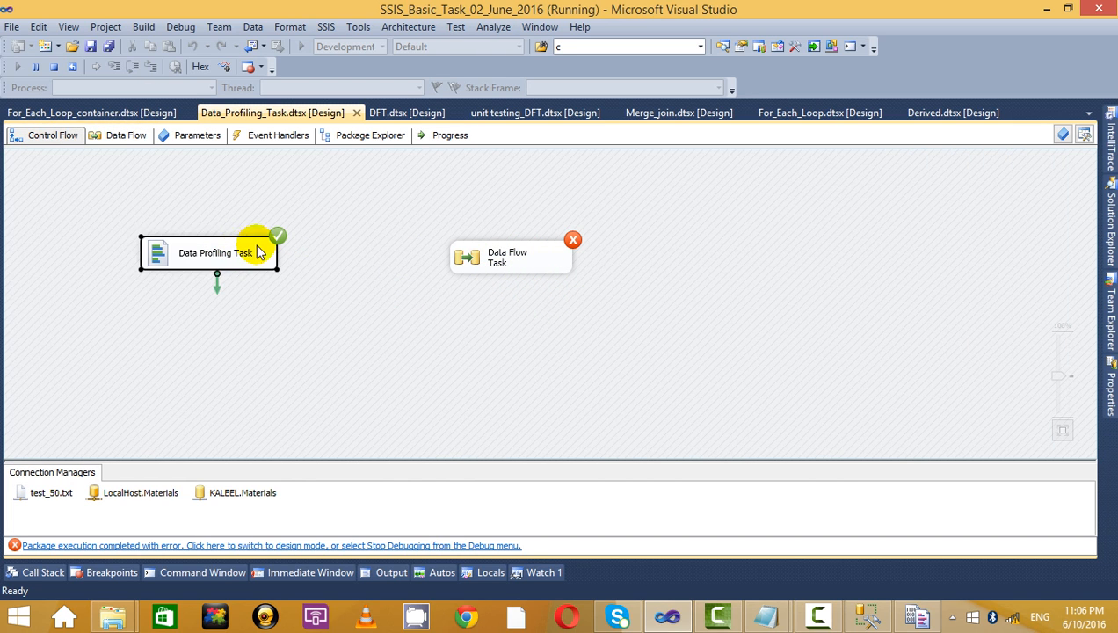
pyautogui.click(54, 69)
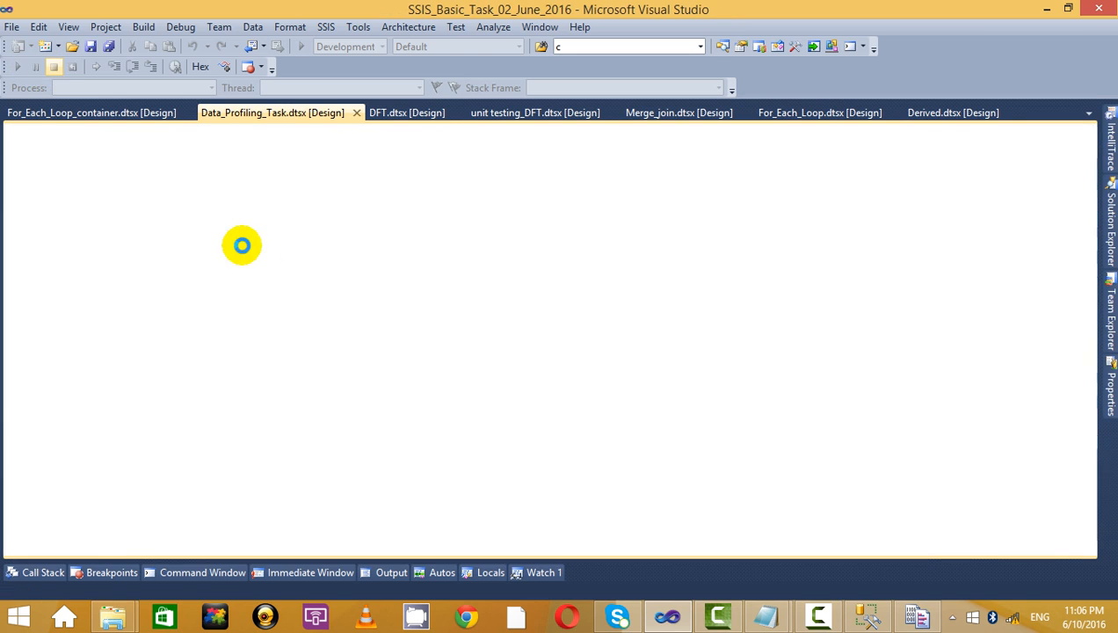
pyautogui.rightClick(230, 221)
pyautogui.press('Escape')
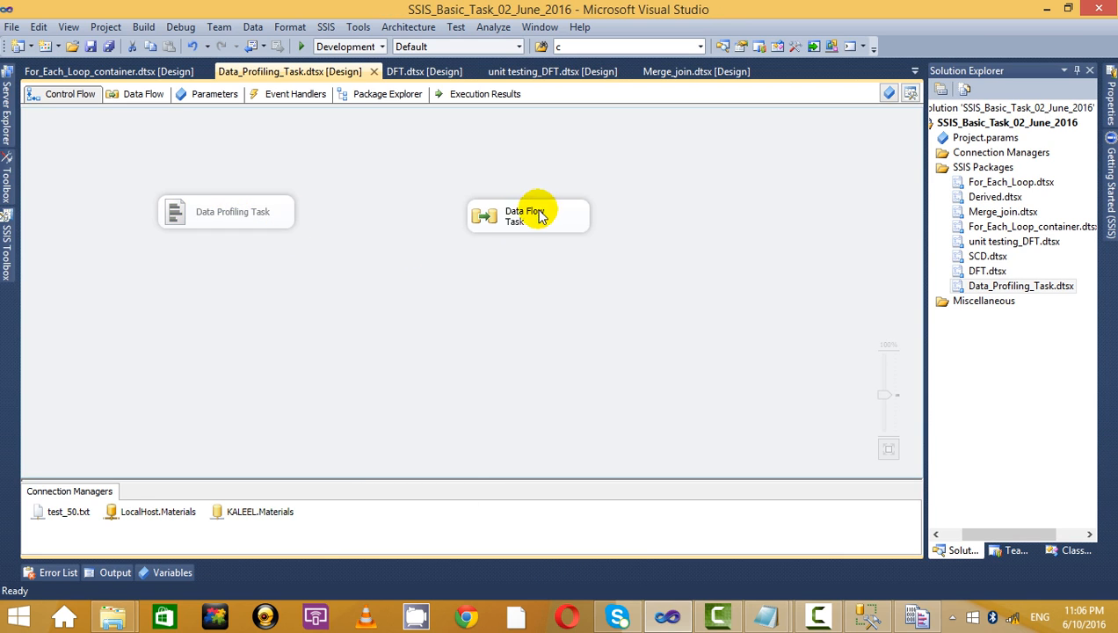
# Open the Data Flow Task and delete the Union All transformation.
pyautogui.doubleClick(530, 214)
pyautogui.click(481, 376)
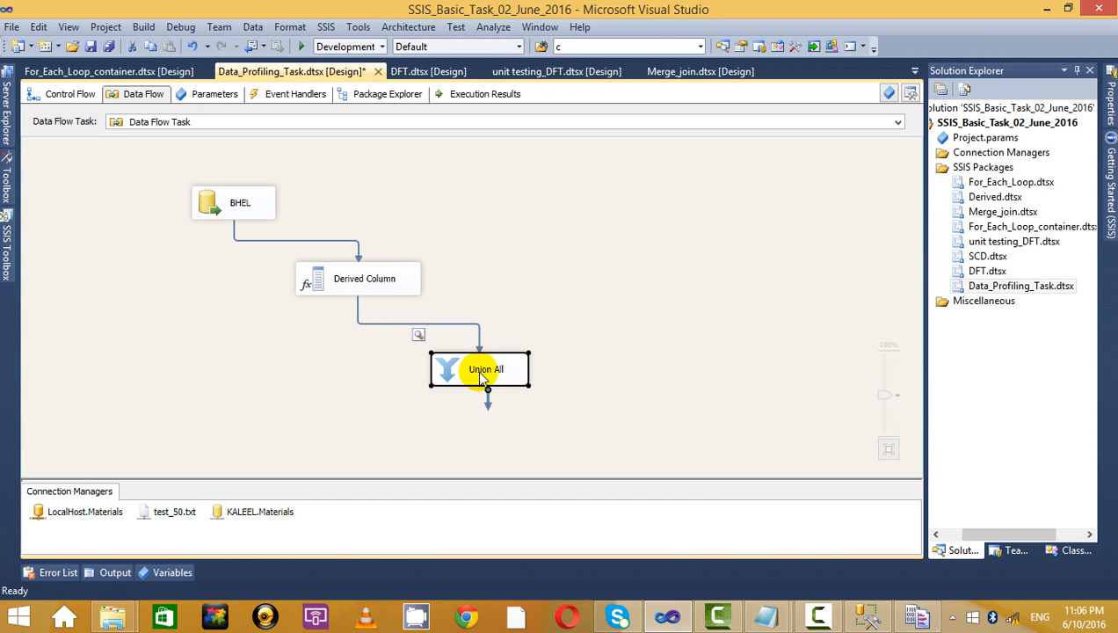
pyautogui.press('Delete')
# Open the Derived Column editor and examine the derived columns' names, expressions and data types from Length down the whole list.
pyautogui.rightClick(362, 279)
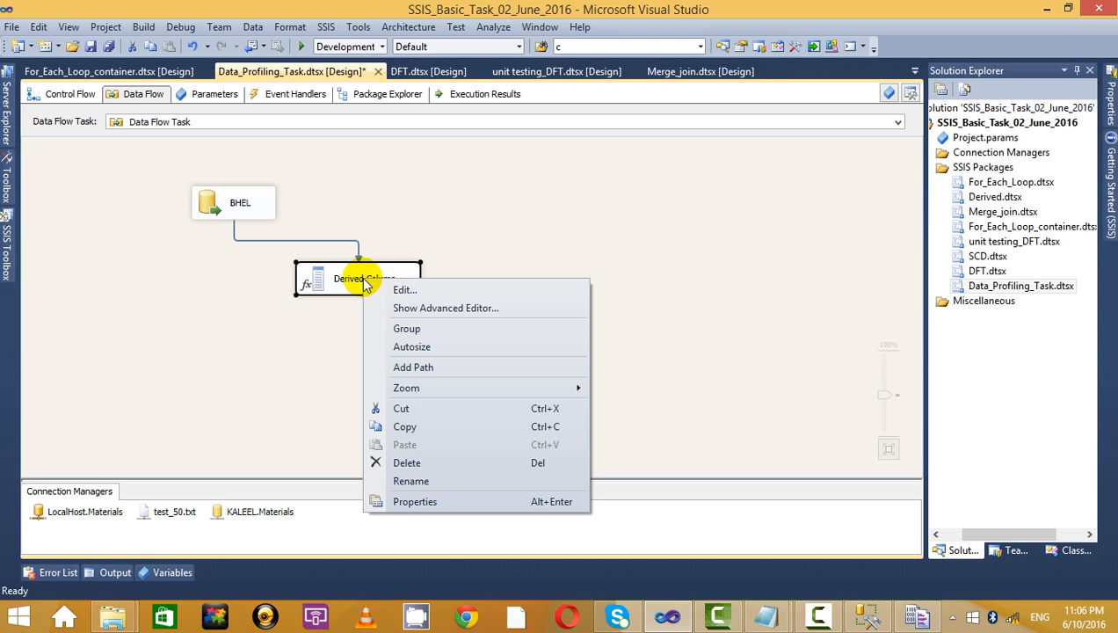
pyautogui.click(436, 282)
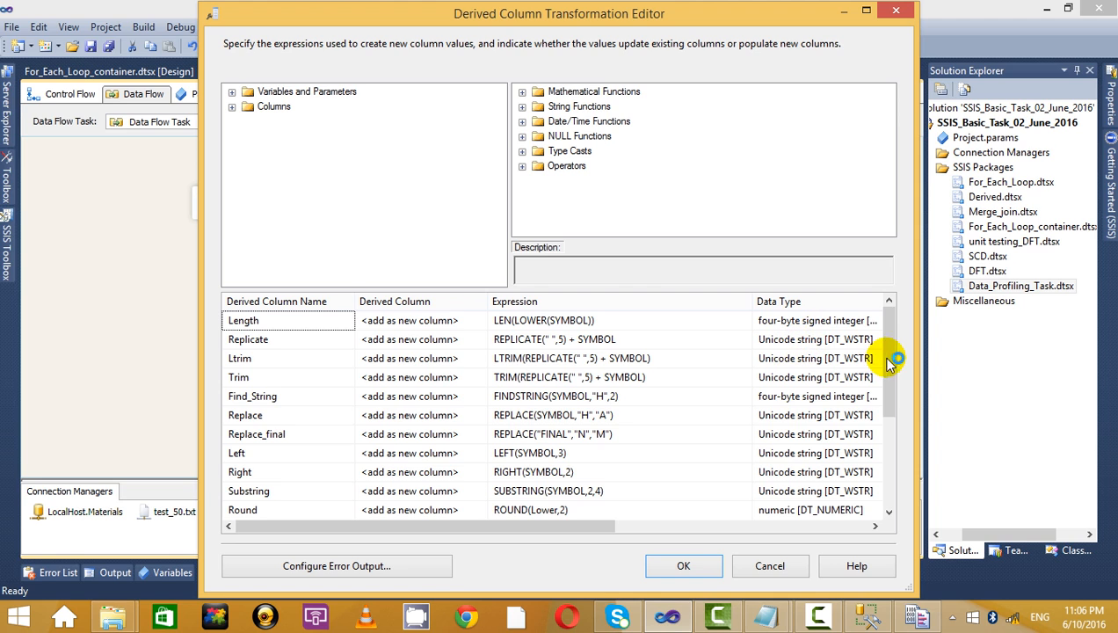
pyautogui.moveTo(887, 349); pyautogui.dragTo(884, 316)
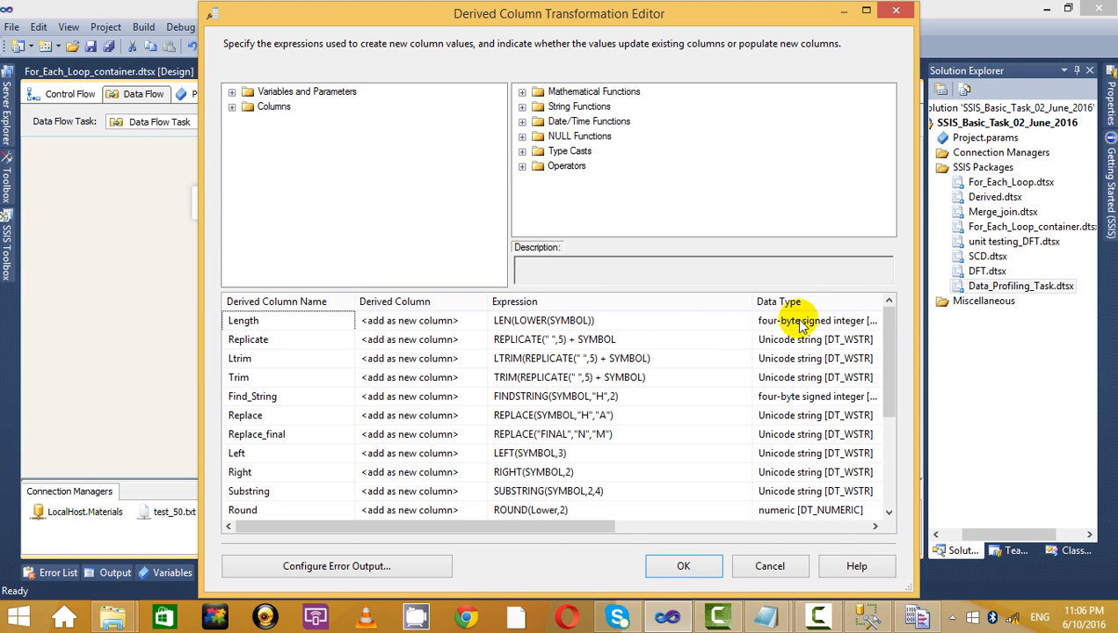
pyautogui.click(849, 322)
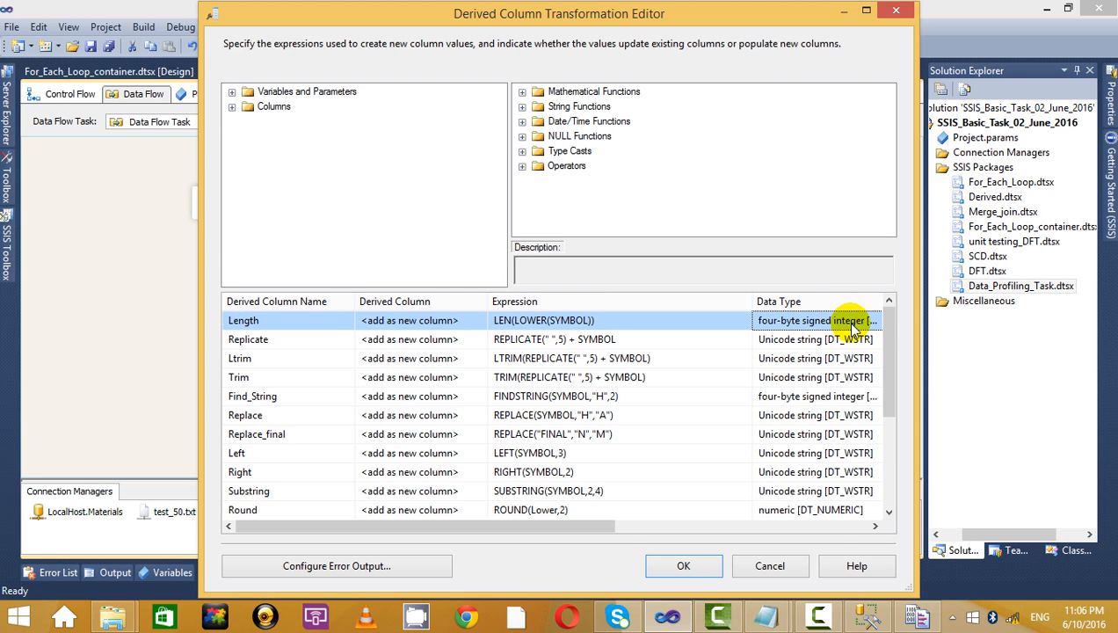
pyautogui.click(782, 339)
pyautogui.click(255, 358)
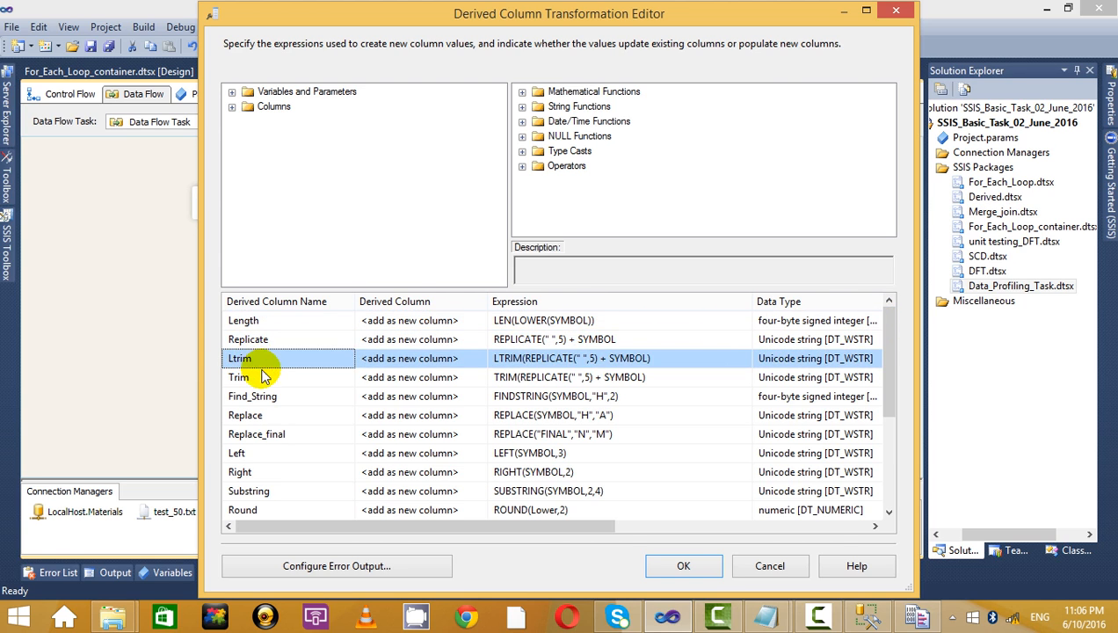
pyautogui.click(268, 341)
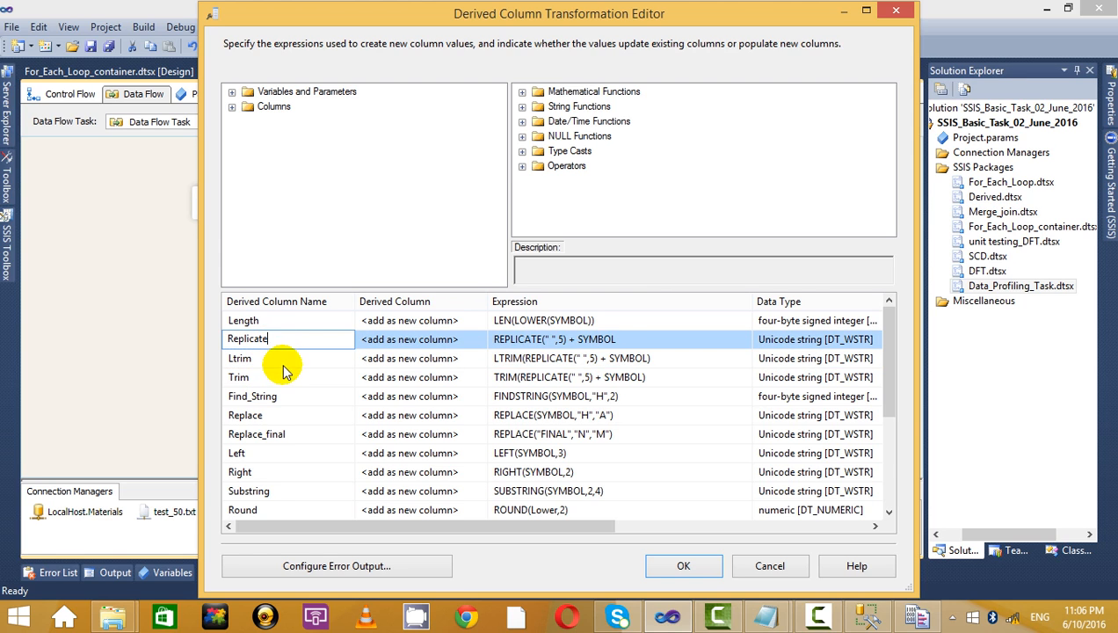
pyautogui.click(306, 322)
pyautogui.click(299, 394)
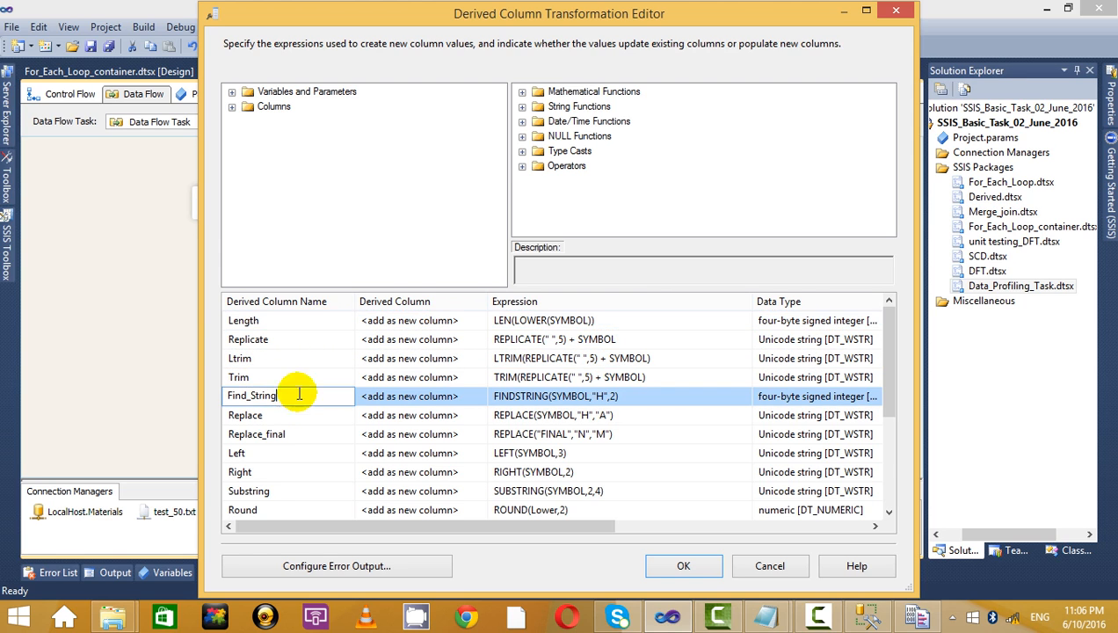
pyautogui.click(305, 321)
pyautogui.click(303, 357)
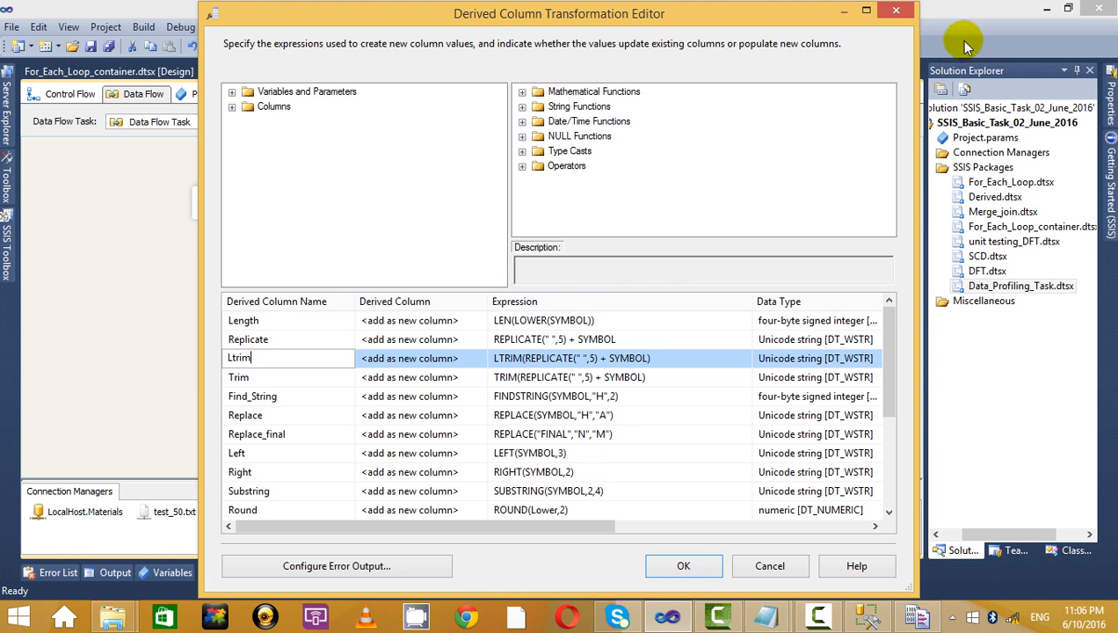
pyautogui.click(865, 10)
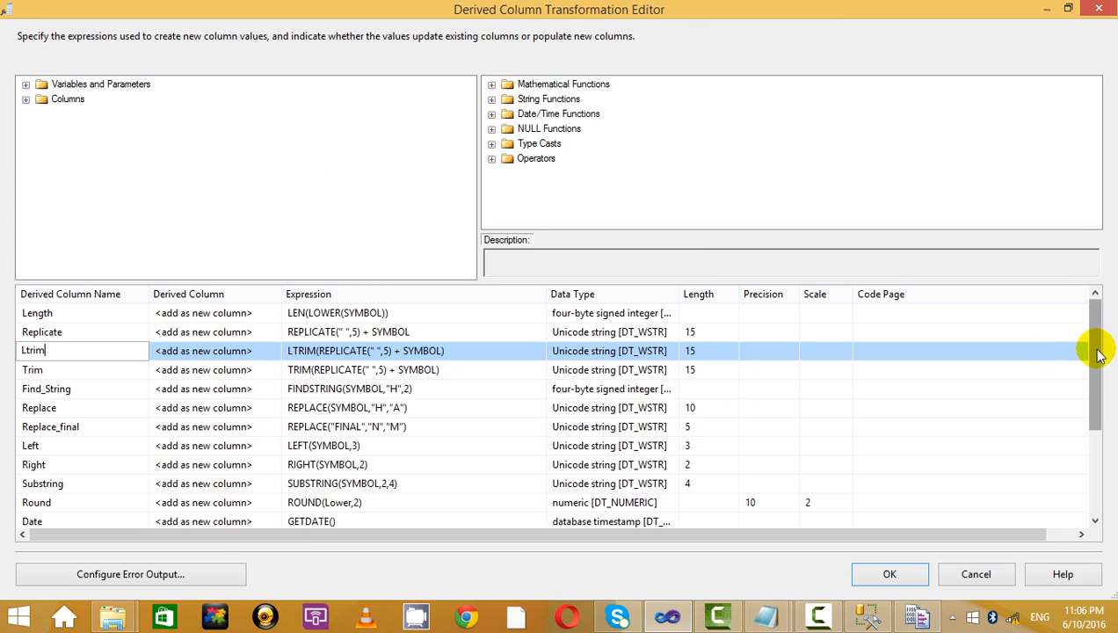
pyautogui.moveTo(1093, 343); pyautogui.dragTo(1091, 489)
pyautogui.moveTo(1091, 413); pyautogui.dragTo(506, 302)
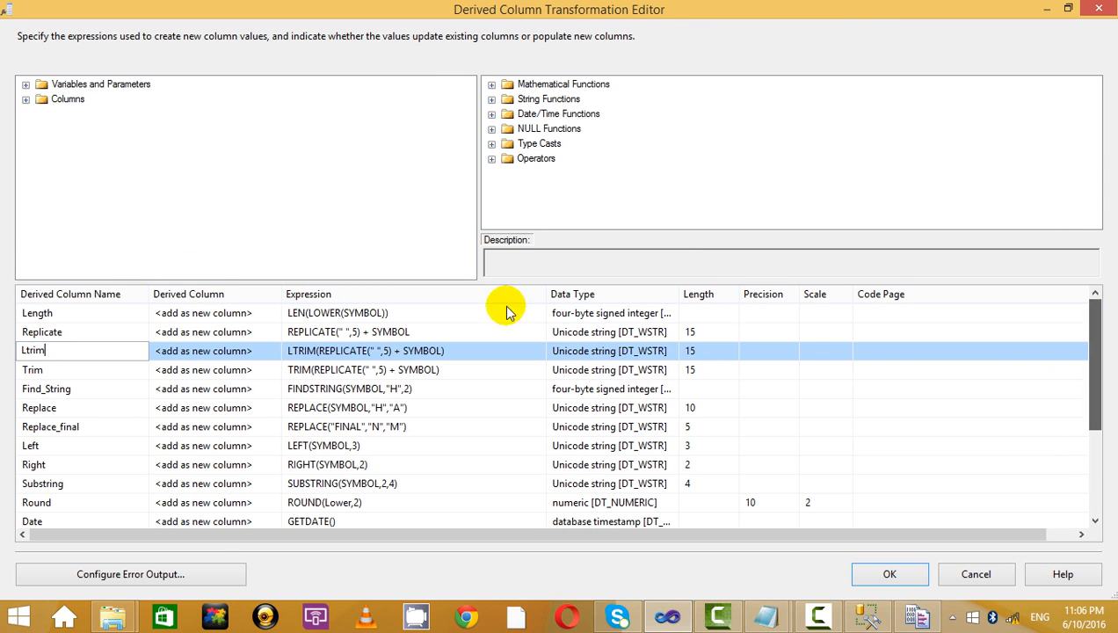
# Delete the Replicate, Ltrim and Trim rows from the derived column list.
pyautogui.click(95, 316)
pyautogui.click(98, 332)
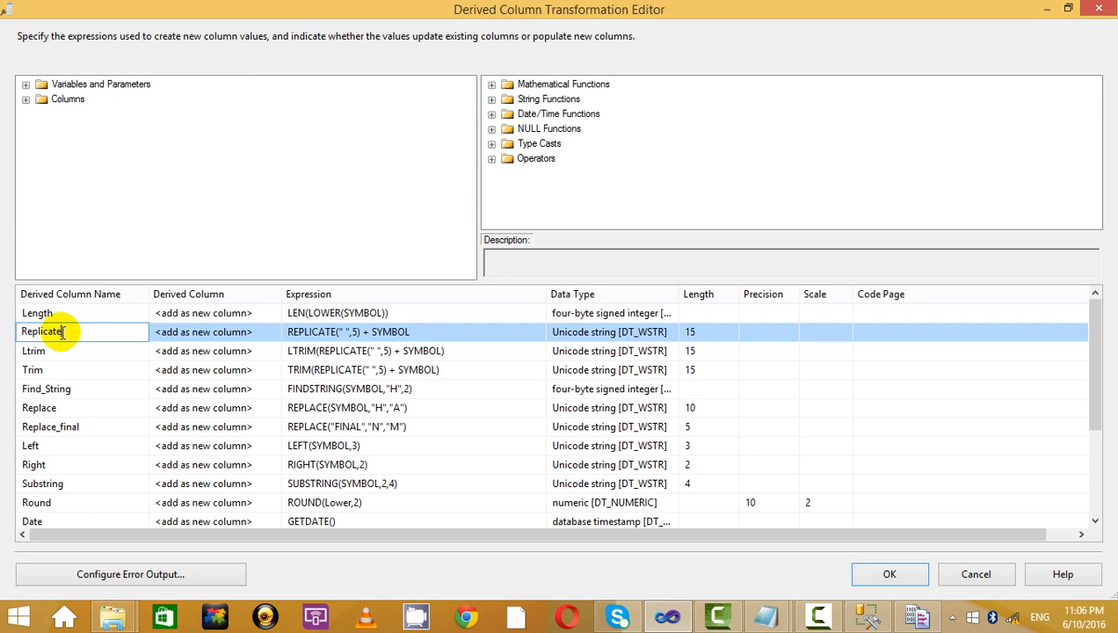
pyautogui.rightClick(235, 332)
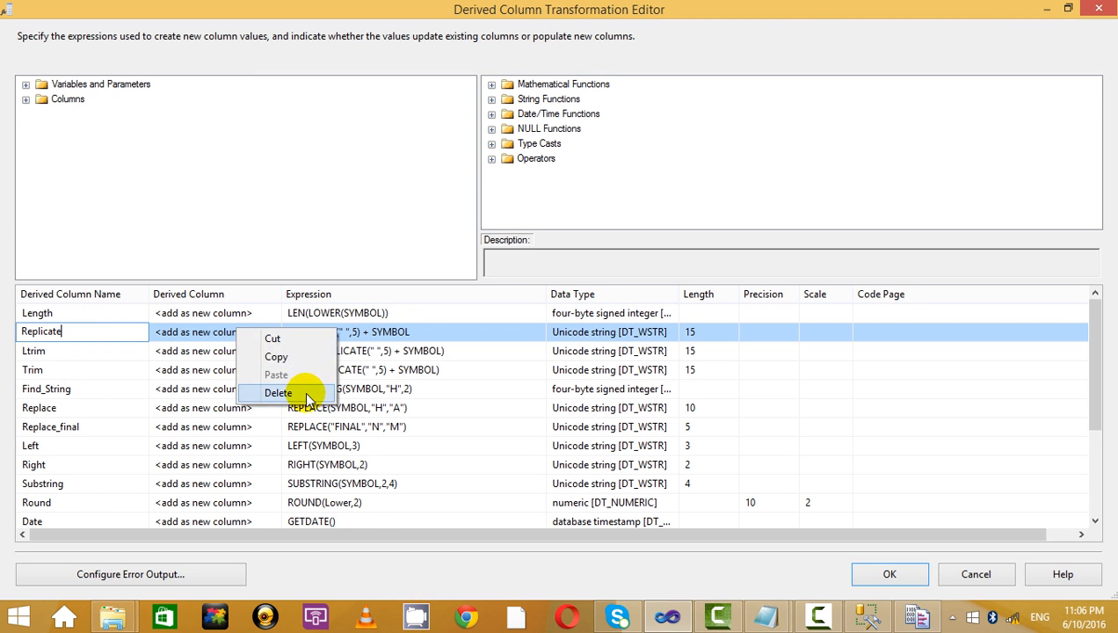
pyautogui.click(290, 391)
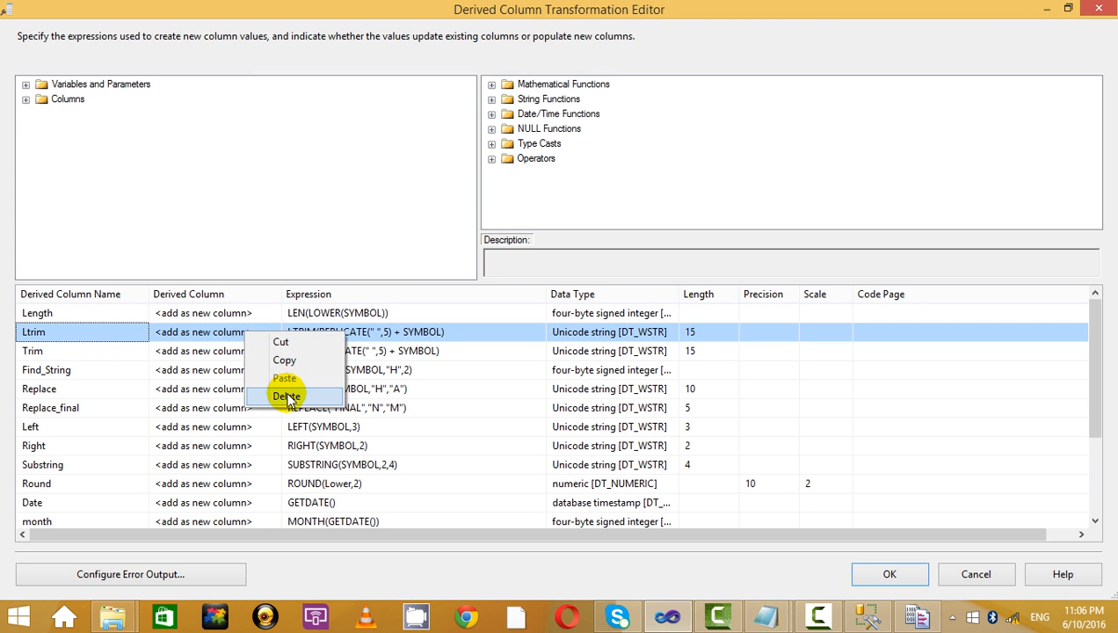
pyautogui.click(290, 394)
pyautogui.rightClick(272, 340)
pyautogui.click(315, 400)
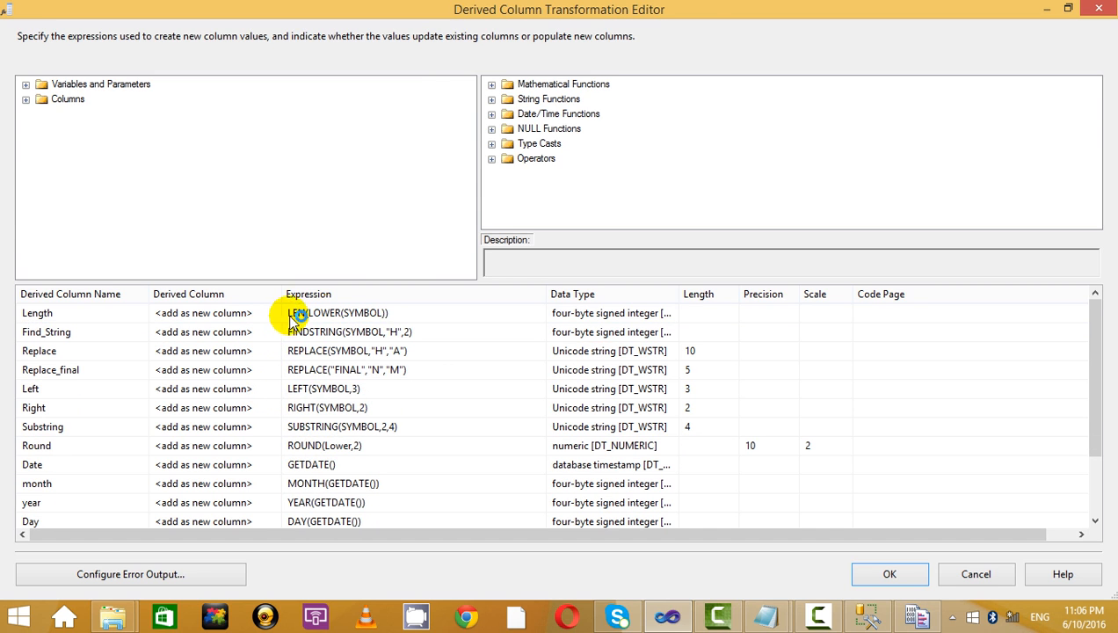
# Set the LOWER(SYMBOL) row at the end of the derived column list to <add as new column>.
pyautogui.click(388, 314)
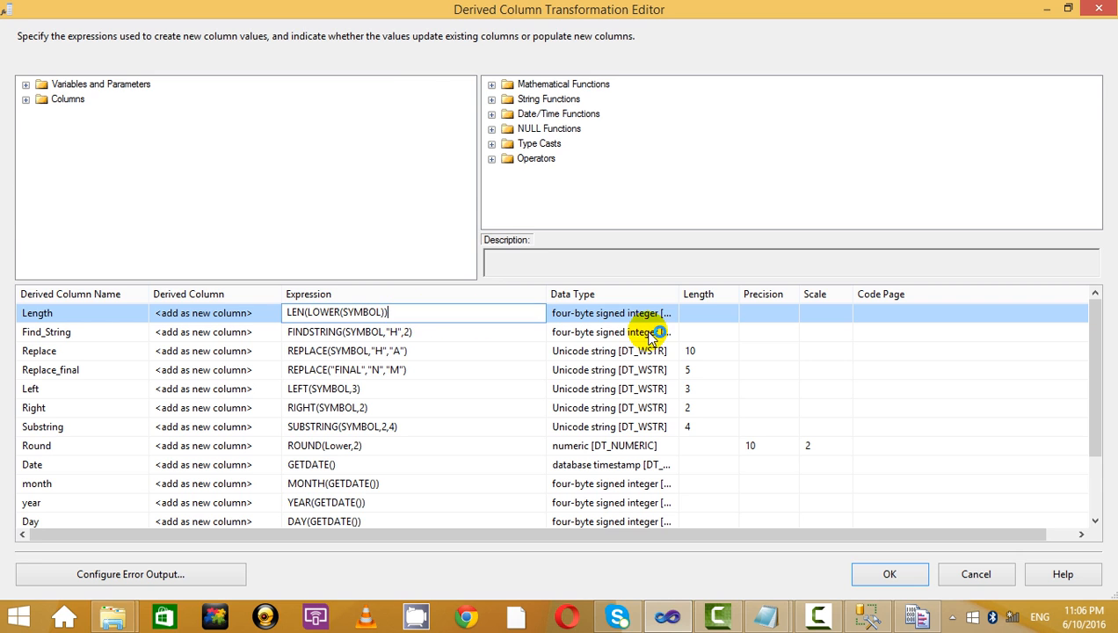
pyautogui.click(393, 350)
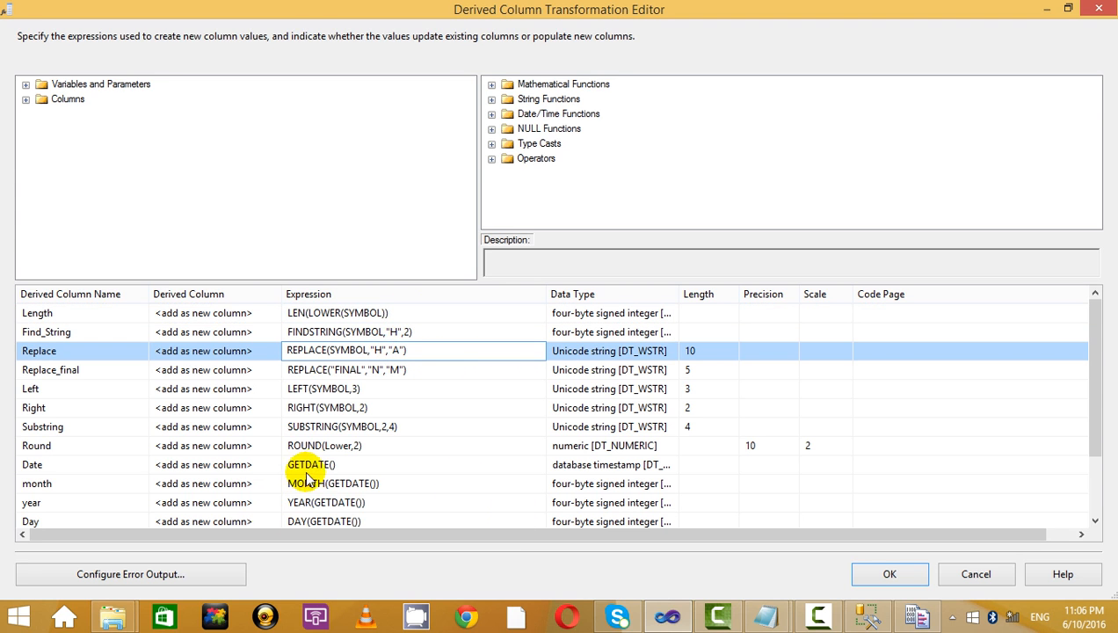
pyautogui.scroll(-2, 316, 465)
pyautogui.scroll(1, 323, 502)
pyautogui.scroll(-1, 320, 507)
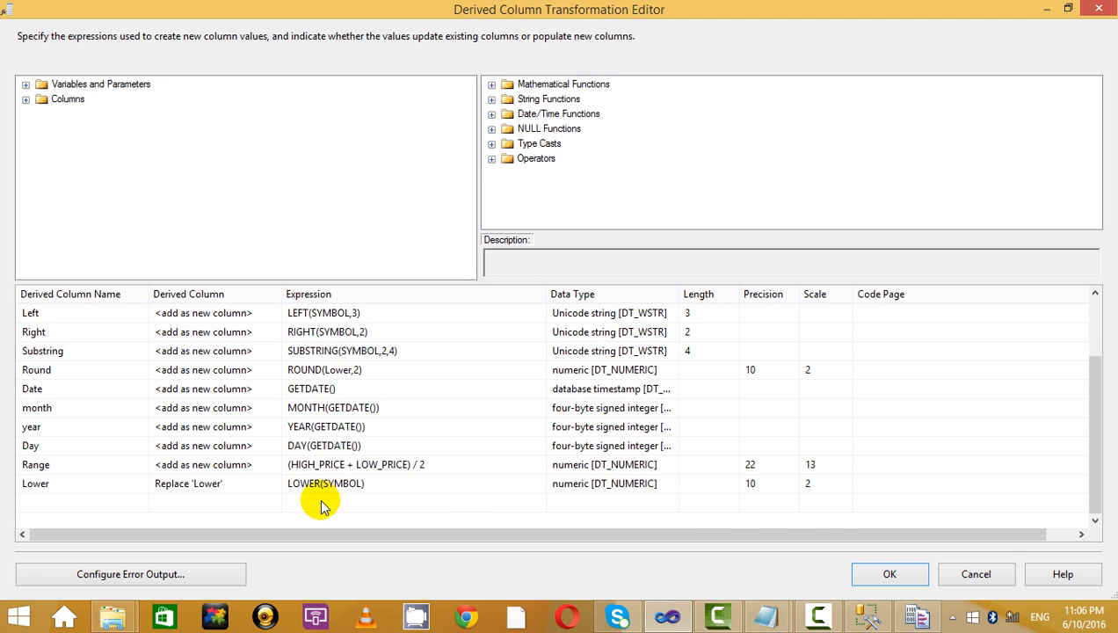
pyautogui.scroll(2, 303, 512)
pyautogui.scroll(-2, 319, 506)
pyautogui.click(248, 484)
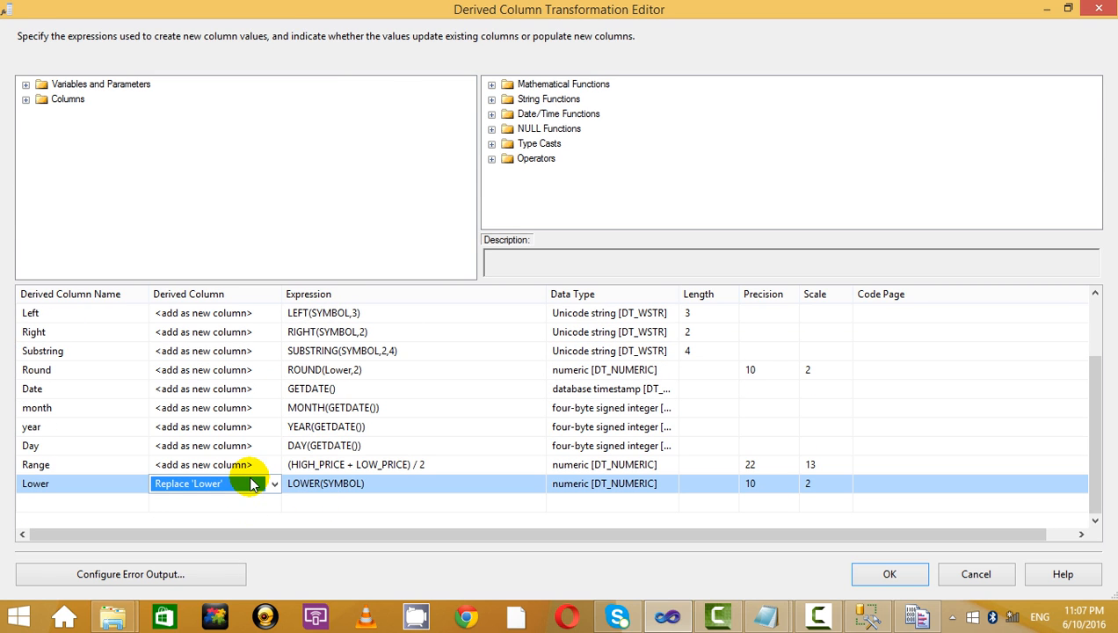
pyautogui.click(275, 484)
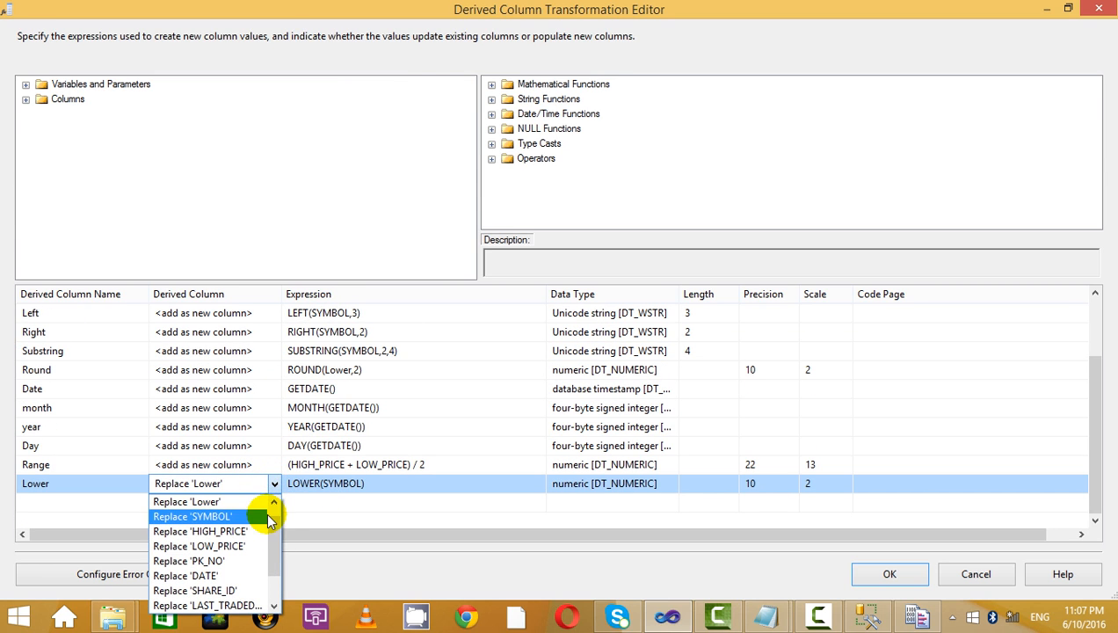
pyautogui.scroll(1, 273, 511)
pyautogui.click(262, 501)
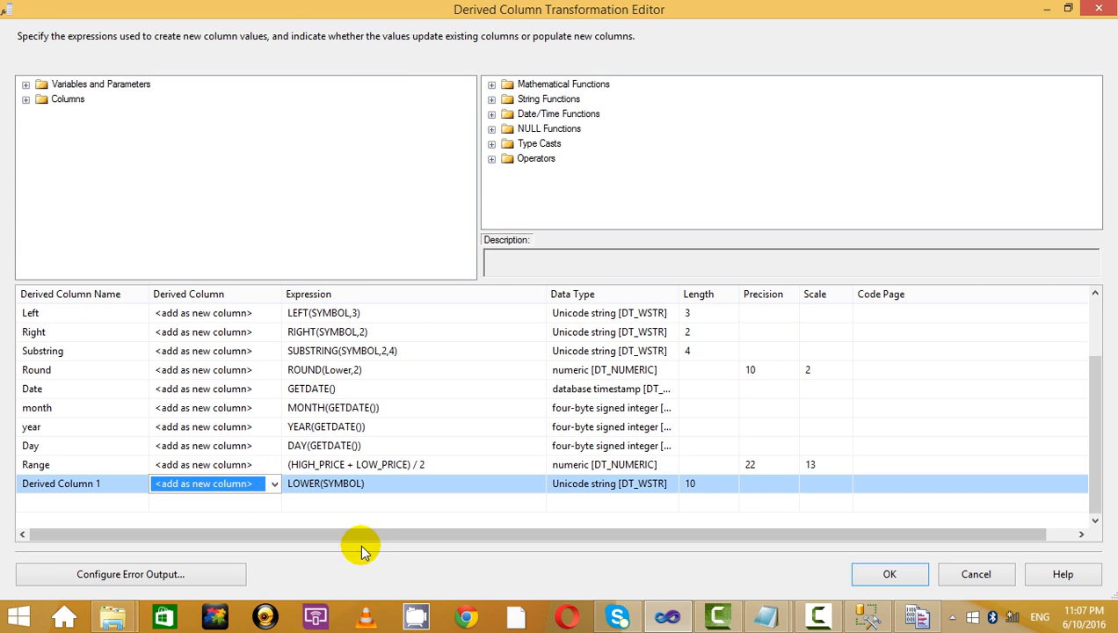
# Delete the LOWER(SYMBOL) row and apply the changes to the Derived Column transformation.
pyautogui.click(88, 483)
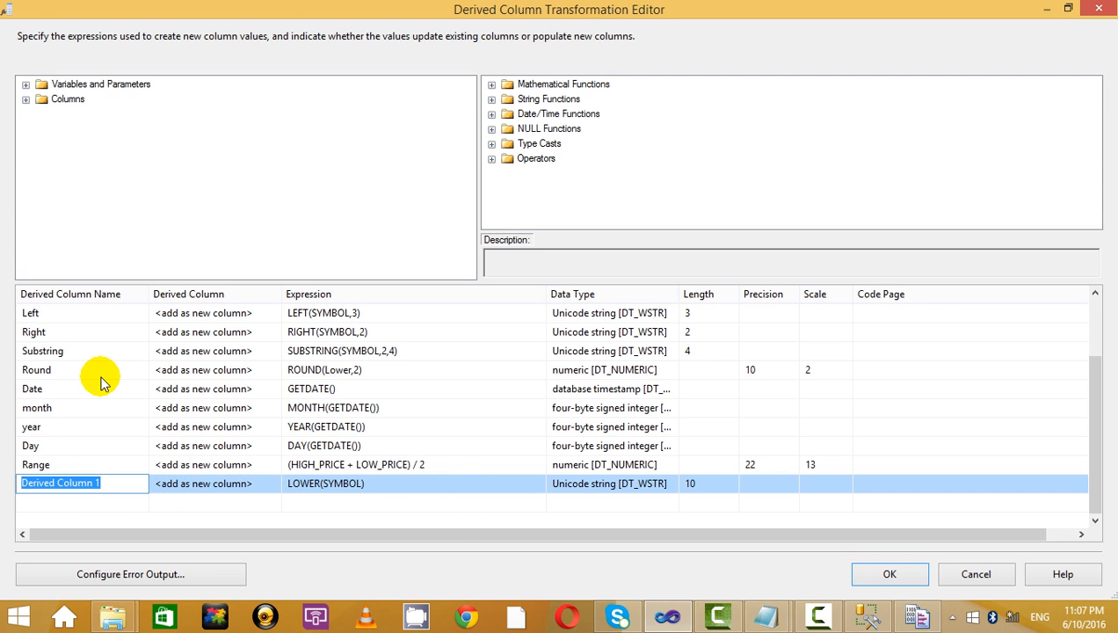
pyautogui.rightClick(404, 485)
pyautogui.click(474, 544)
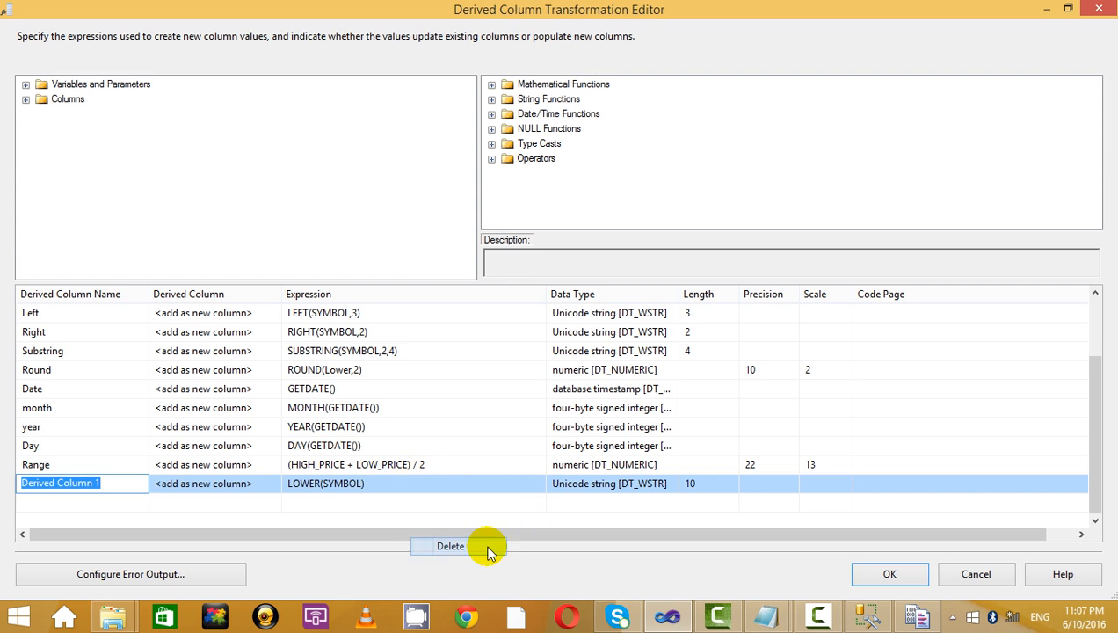
pyautogui.click(890, 573)
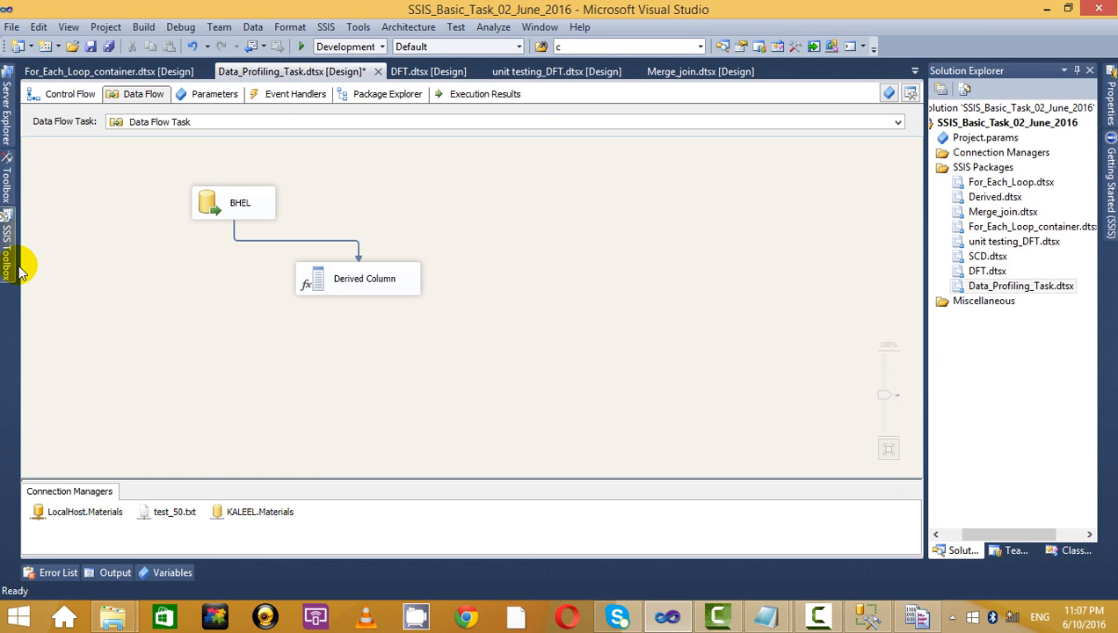
# Add a Union All transformation below Derived Column and connect the Derived Column output to it.
pyautogui.click(9, 262)
pyautogui.click(64, 373)
pyautogui.moveTo(459, 373); pyautogui.dragTo(459, 374)
pyautogui.click(364, 279)
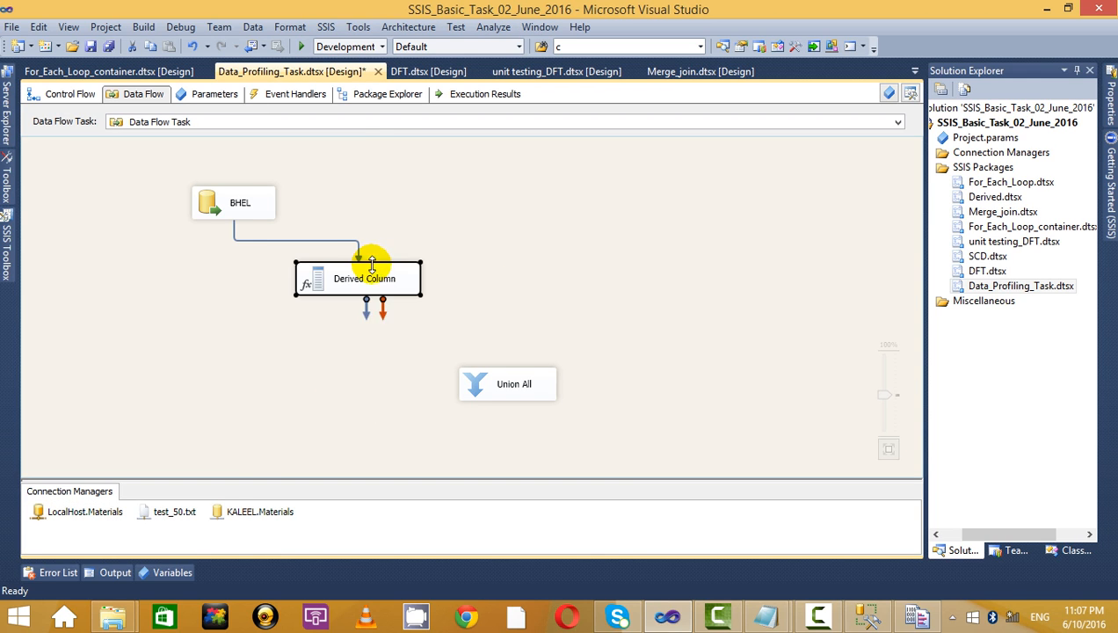
pyautogui.moveTo(357, 301); pyautogui.dragTo(507, 379)
pyautogui.click(568, 329)
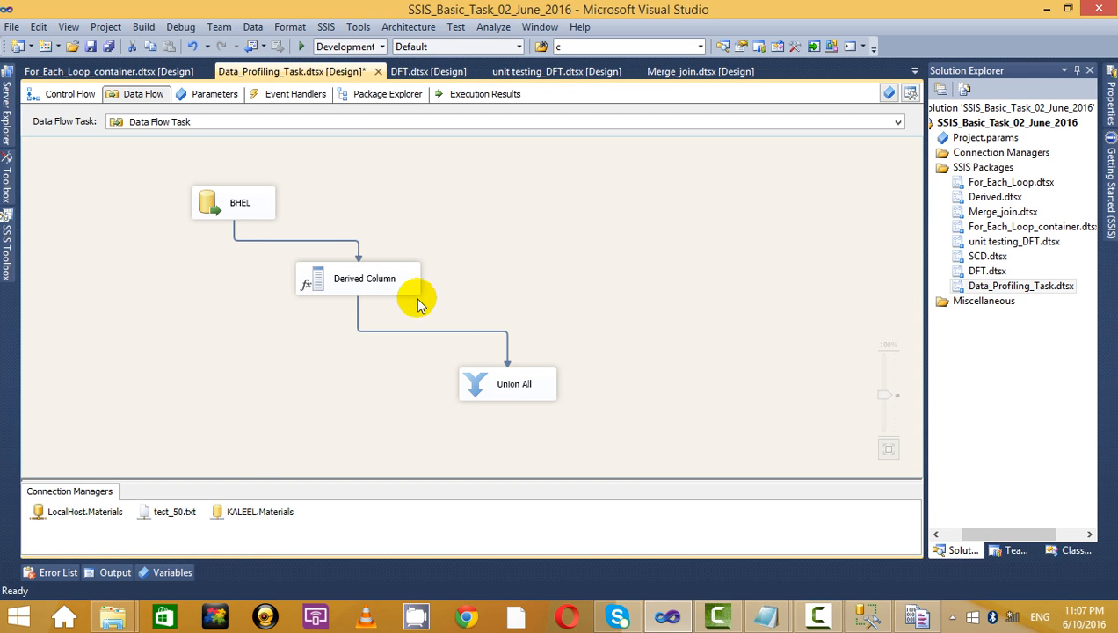
# Enable a data viewer on the path between Derived Column and Union All, and run the package.
pyautogui.rightClick(415, 334)
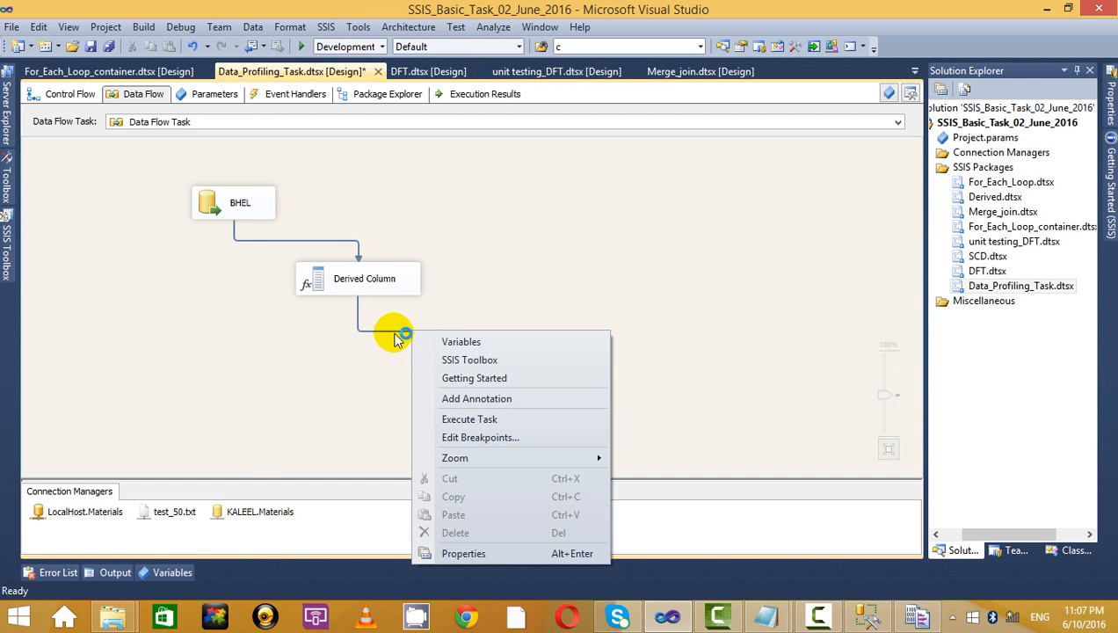
pyautogui.press('Escape')
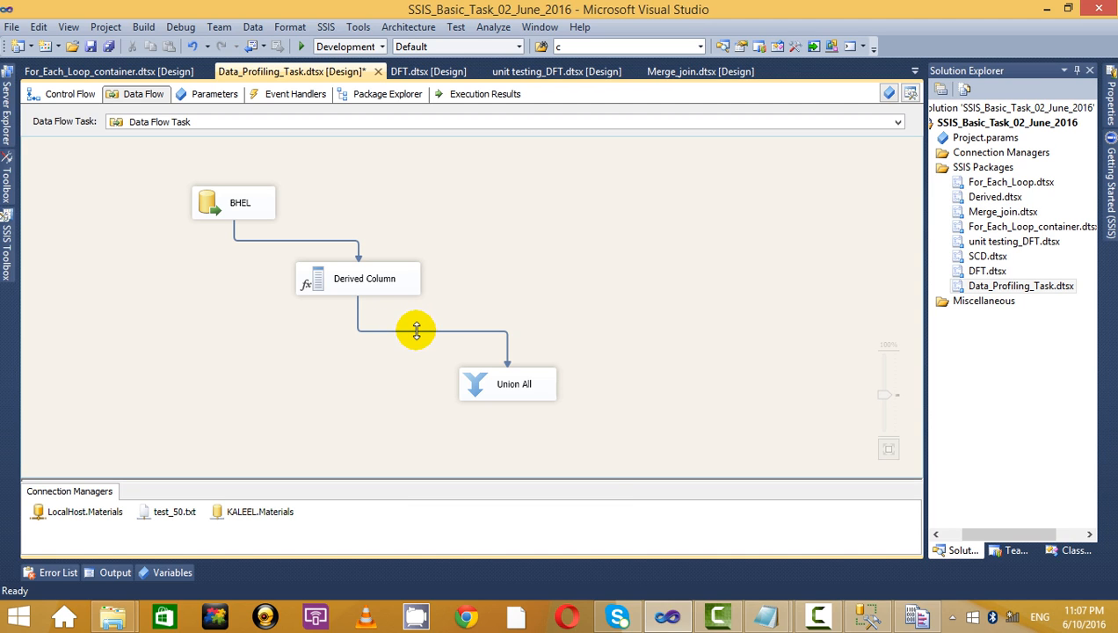
pyautogui.rightClick(415, 331)
pyautogui.click(492, 380)
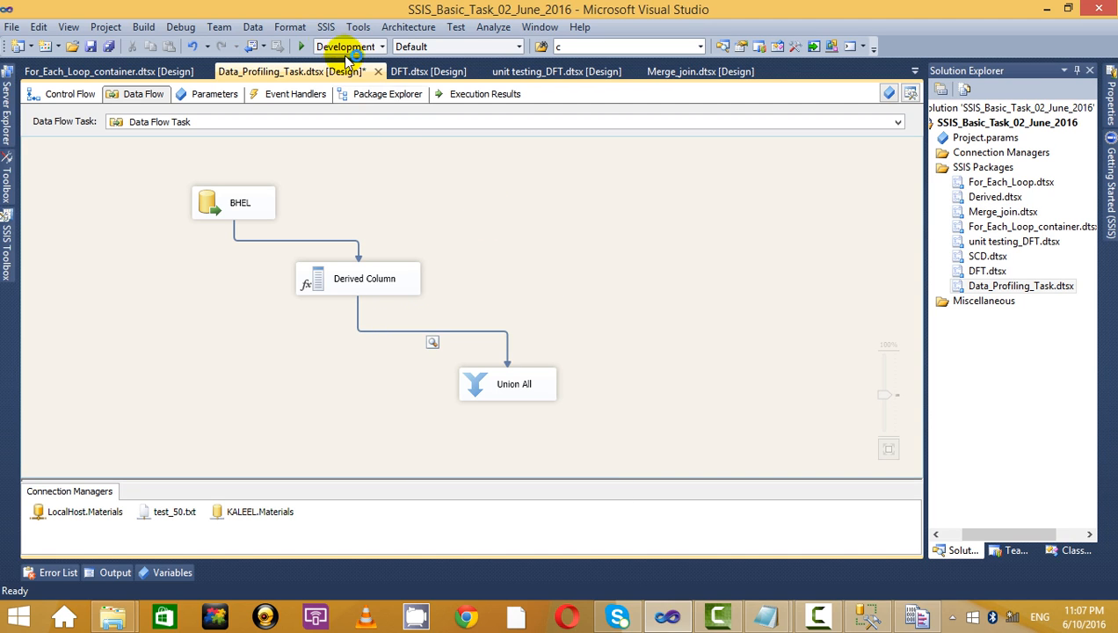
pyautogui.click(302, 47)
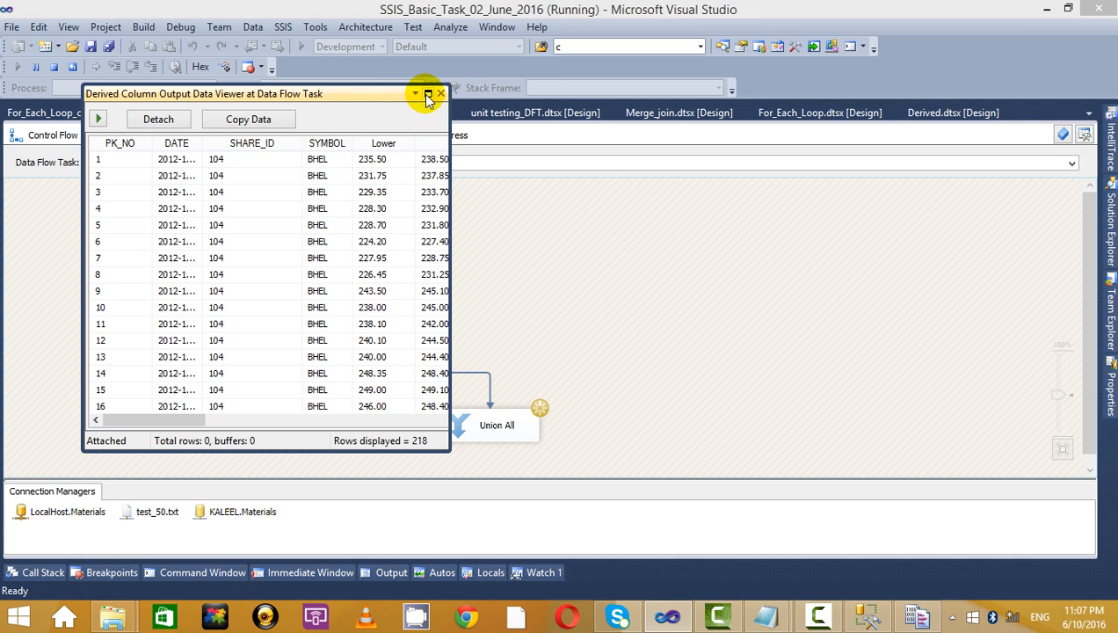
# Maximize the data viewer and widen the Length column to examine its values.
pyautogui.click(427, 94)
pyautogui.click(804, 137)
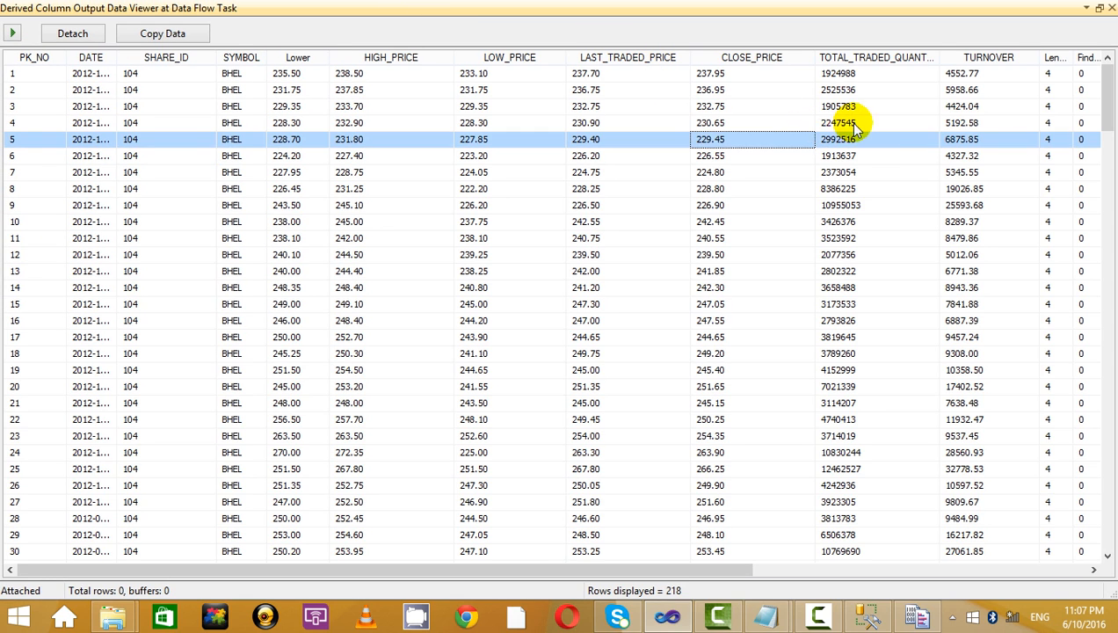
pyautogui.click(865, 123)
pyautogui.press('Right')
pyautogui.press('Right')
pyautogui.press('Right')
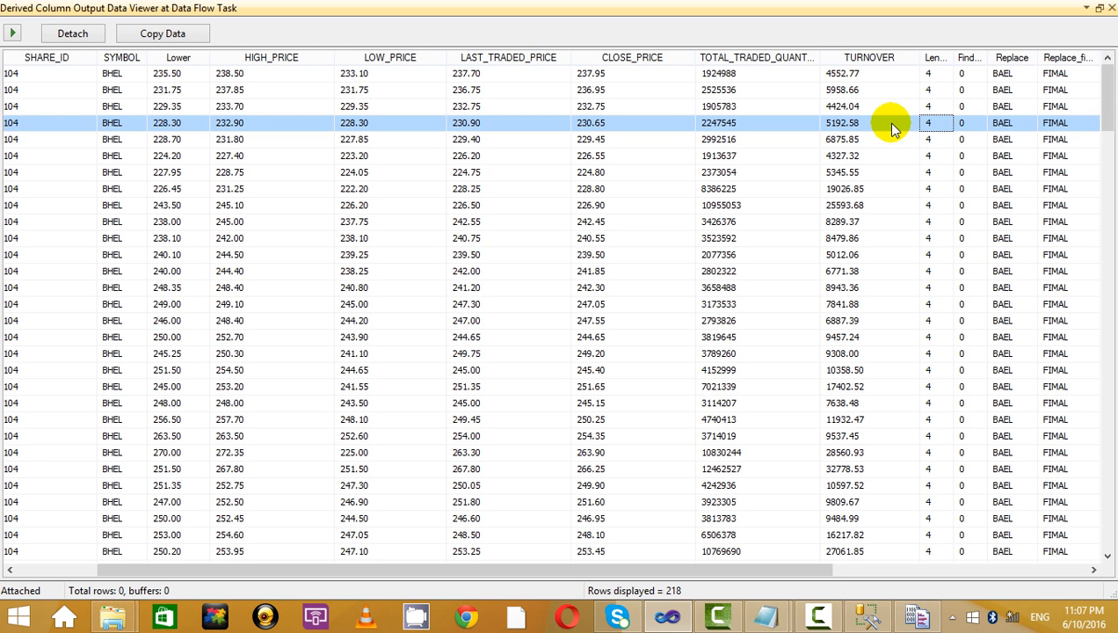
pyautogui.moveTo(952, 58); pyautogui.dragTo(1032, 73)
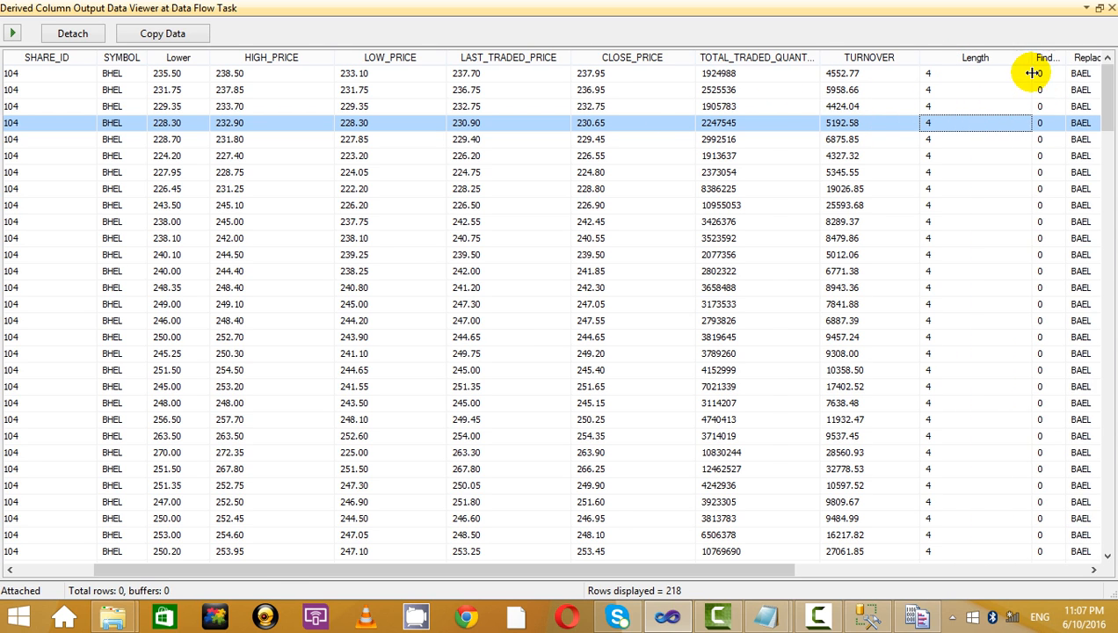
# Switch to msg_box_msbi.txt in Notepad and compare the LEN(LOWER(SYMBOL)) expression with the data viewer's Length column.
pyautogui.hotkey('alt', 'Tab')
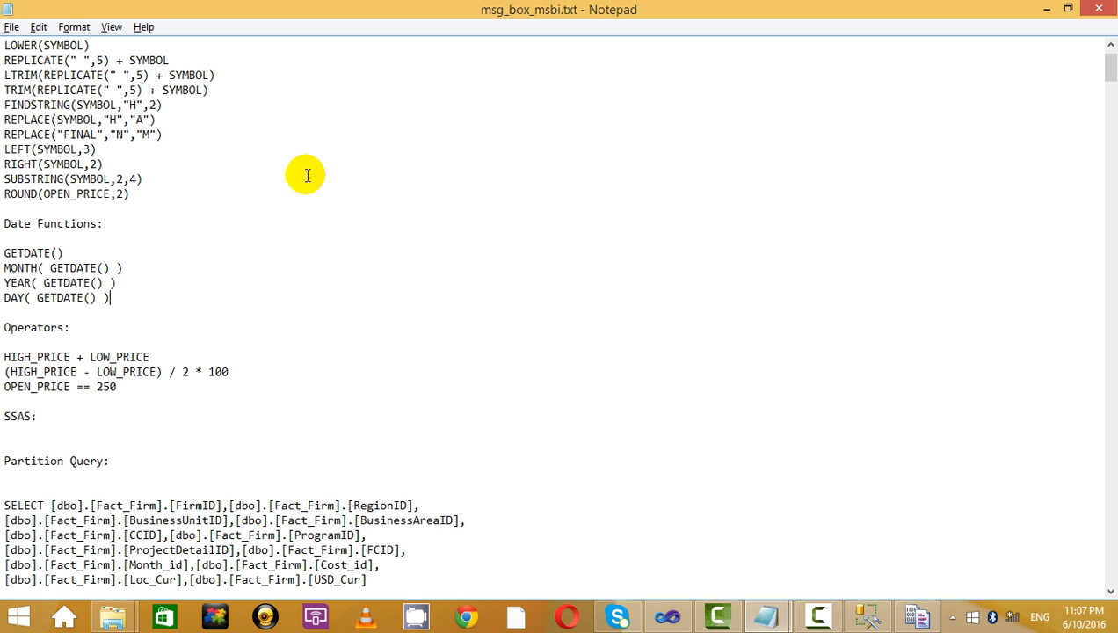
pyautogui.scroll(1, 10, 81)
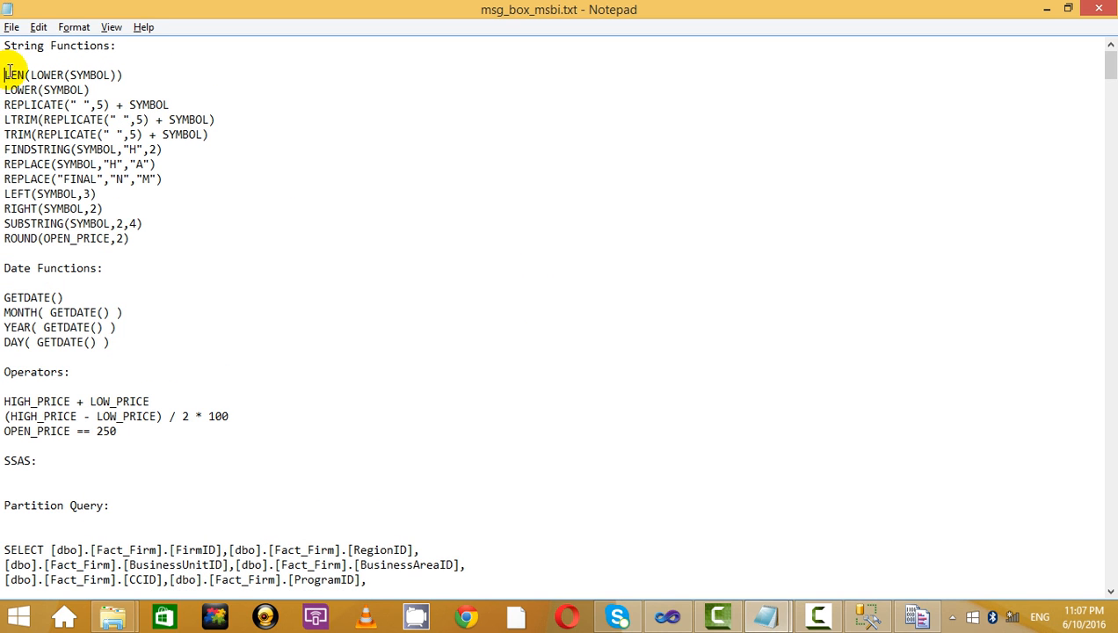
pyautogui.moveTo(9, 75); pyautogui.dragTo(164, 77)
pyautogui.click(818, 187)
pyautogui.hotkey('alt', 'Tab')
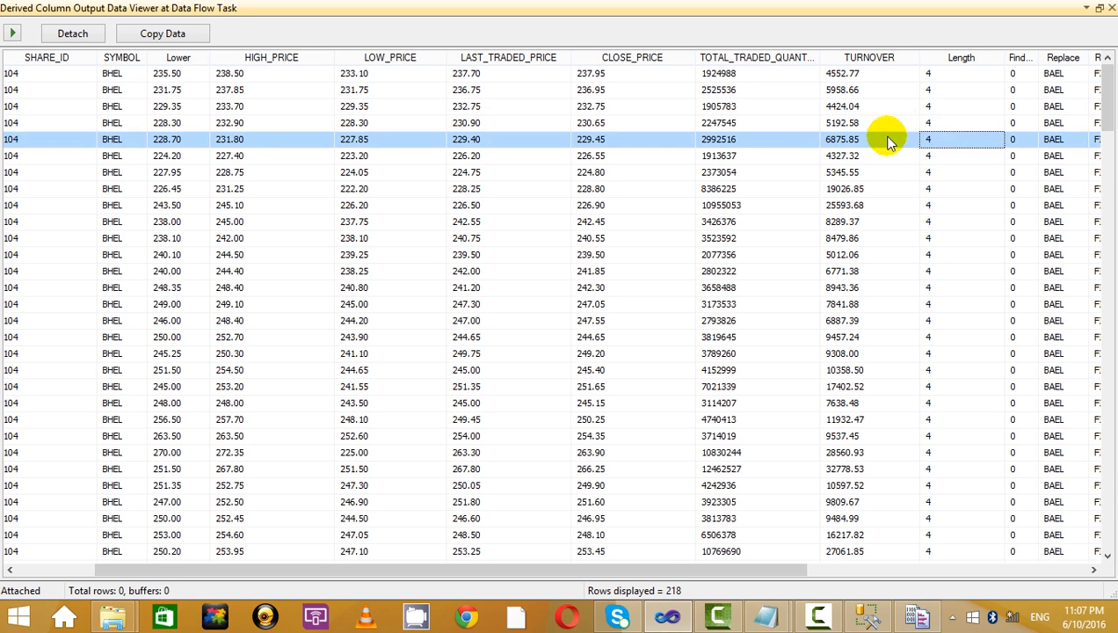
pyautogui.click(942, 109)
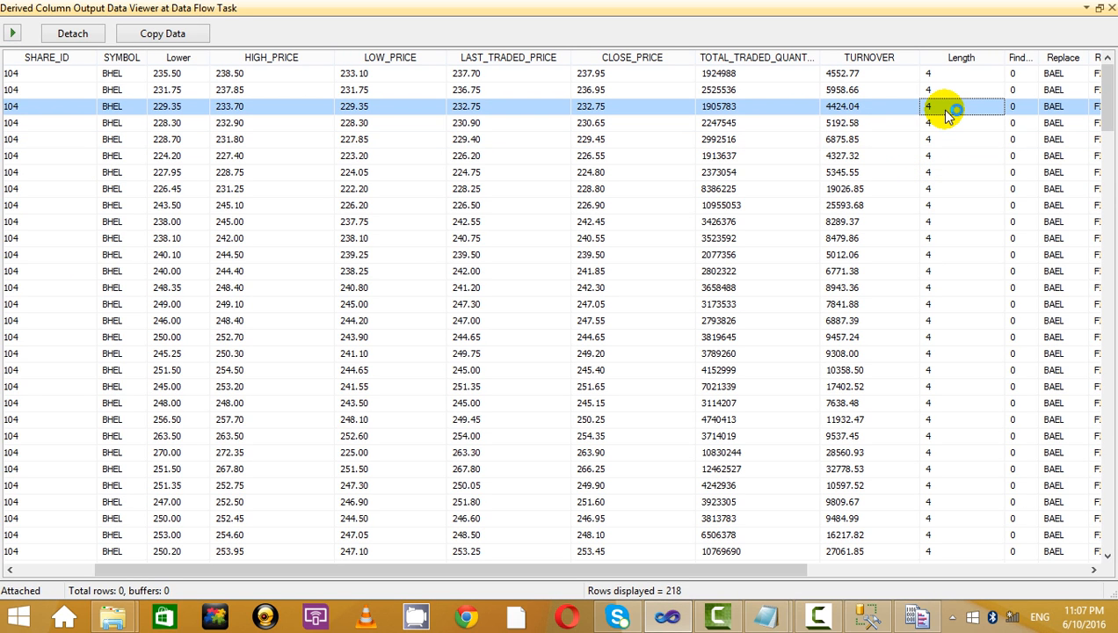
# Widen the Find_String column in the data viewer and bring the derived columns through Date into view.
pyautogui.press('Right')
pyautogui.press('Right')
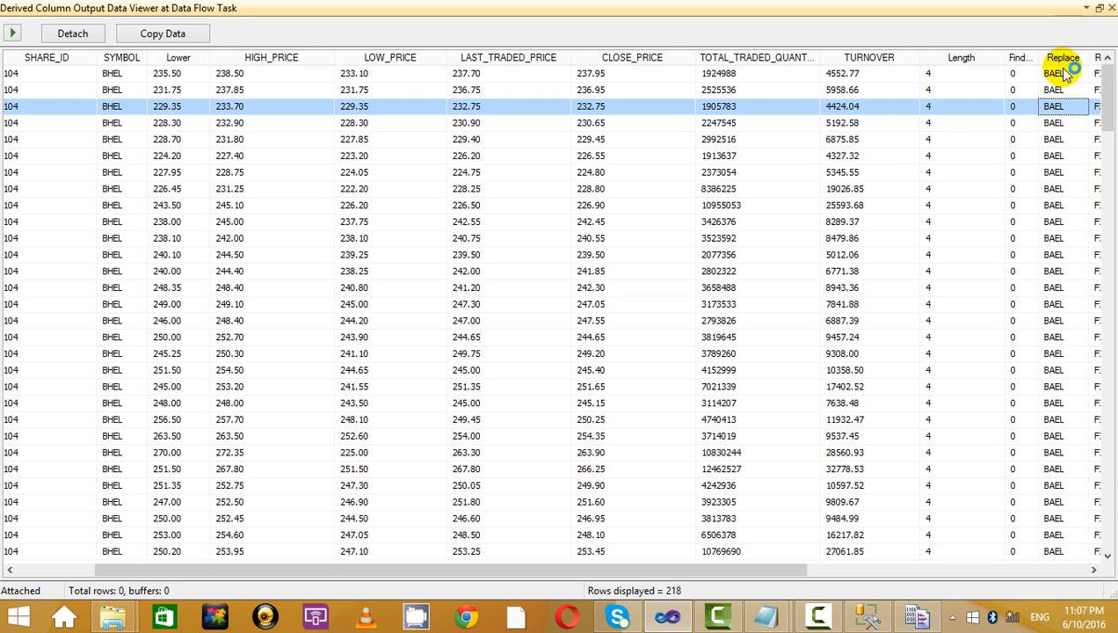
pyautogui.moveTo(1039, 57); pyautogui.dragTo(1061, 58)
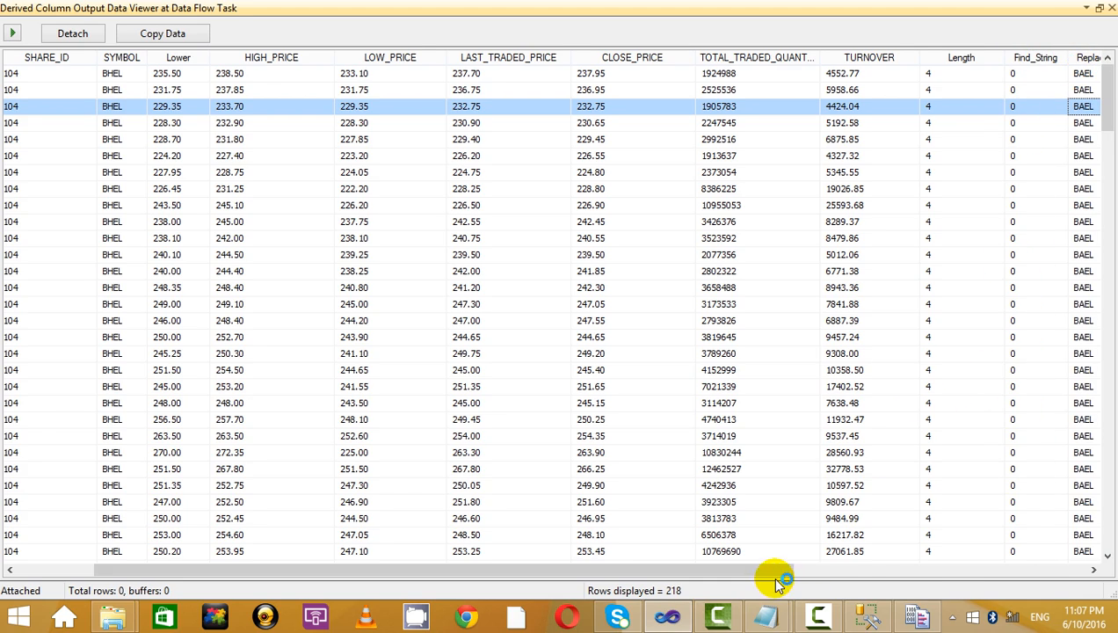
pyautogui.moveTo(778, 571); pyautogui.dragTo(957, 567)
pyautogui.click(990, 273)
# Examine the FINDSTRING(SYMBOL,"H",2) expression in the Notepad notes and compare it with the Find_String column in the data viewer.
pyautogui.hotkey('alt', 'Tab')
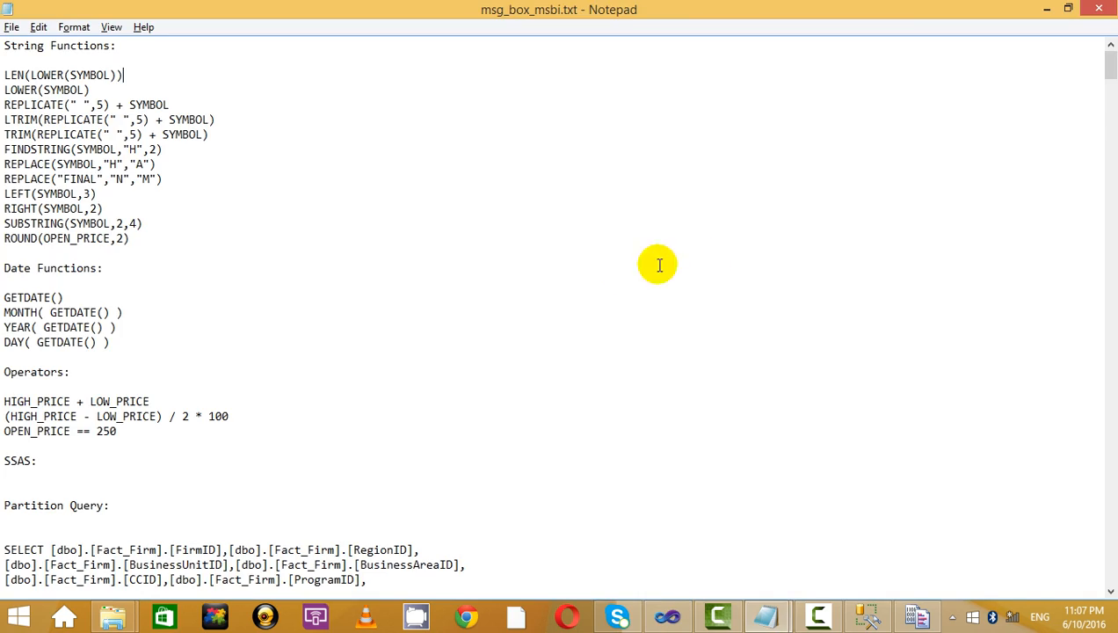
pyautogui.click(629, 267)
pyautogui.hotkey('alt', 'Tab')
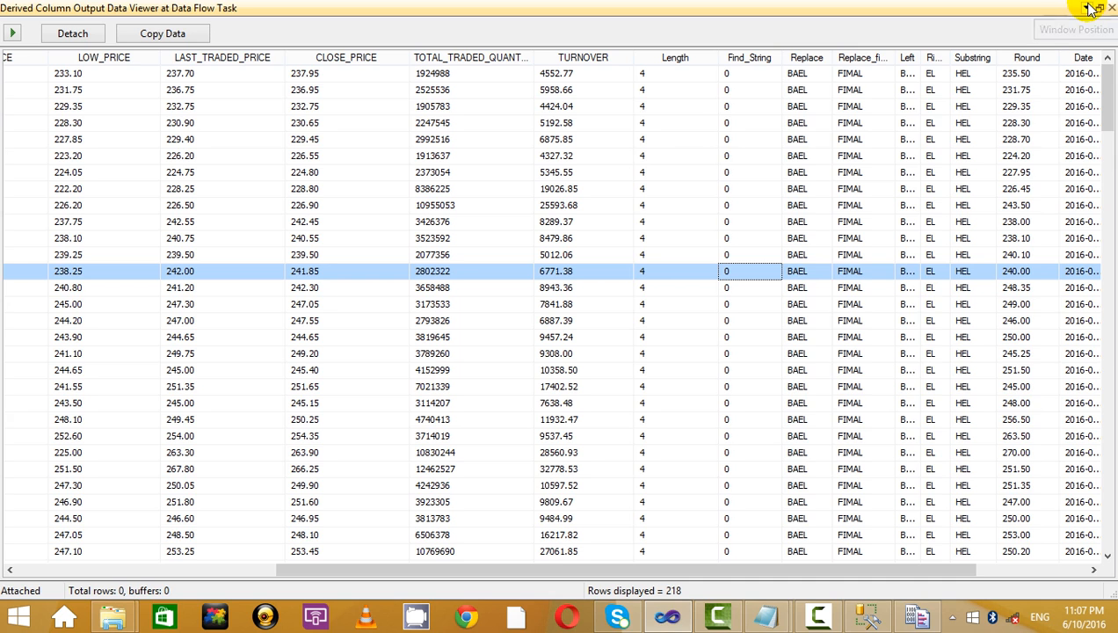
pyautogui.click(765, 615)
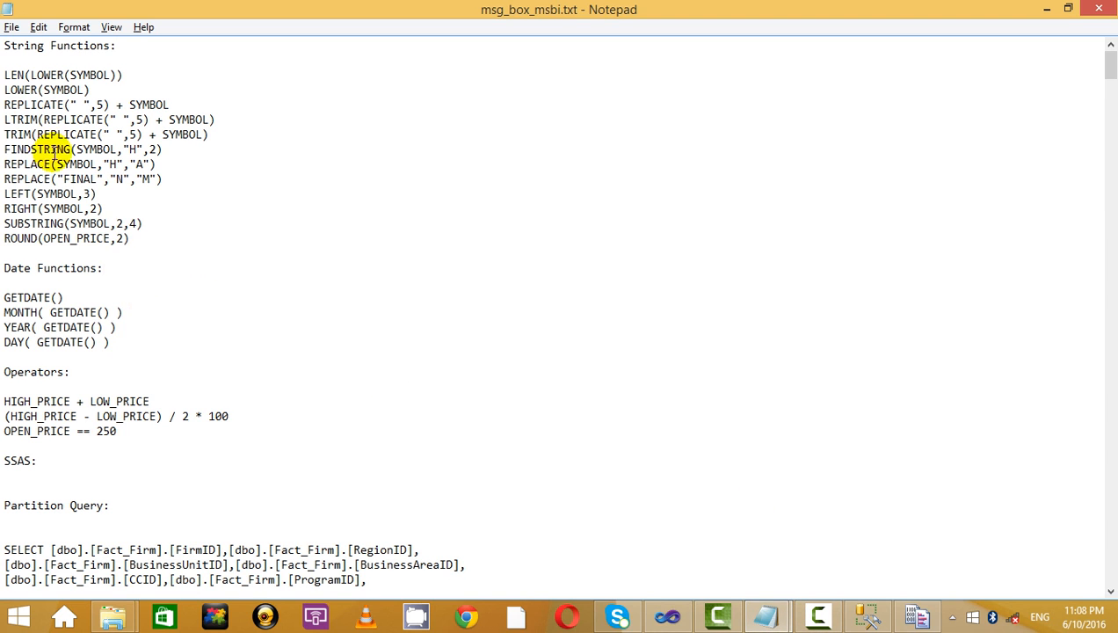
pyautogui.moveTo(7, 149); pyautogui.dragTo(197, 123)
pyautogui.click(196, 147)
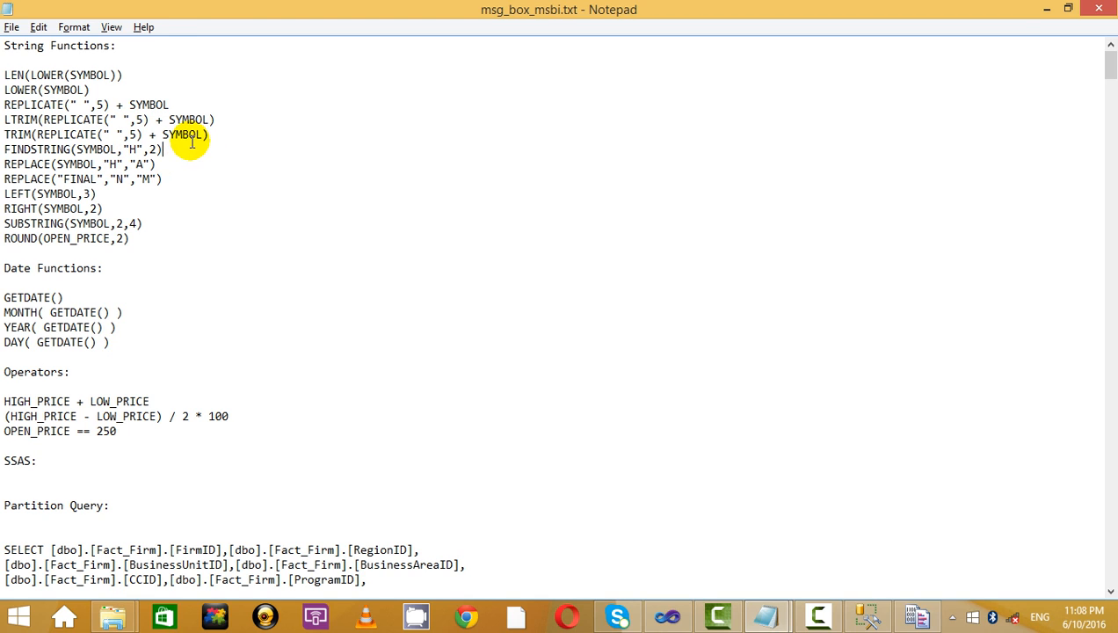
pyautogui.moveTo(186, 152); pyautogui.dragTo(123, 162)
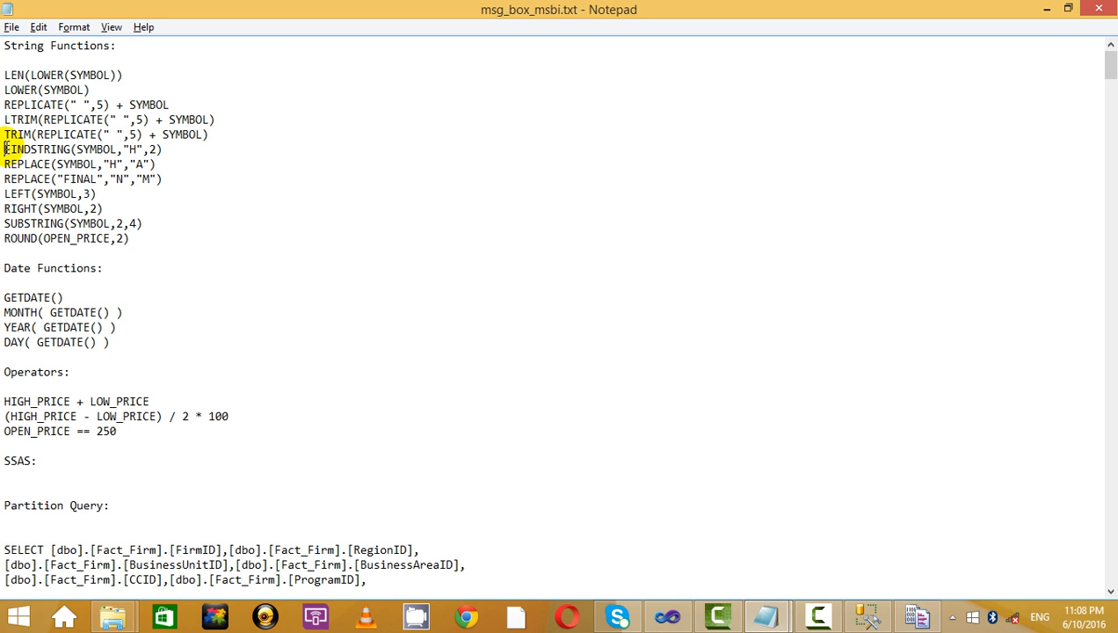
pyautogui.moveTo(5, 150); pyautogui.dragTo(70, 149)
pyautogui.click(215, 149)
pyautogui.click(256, 179)
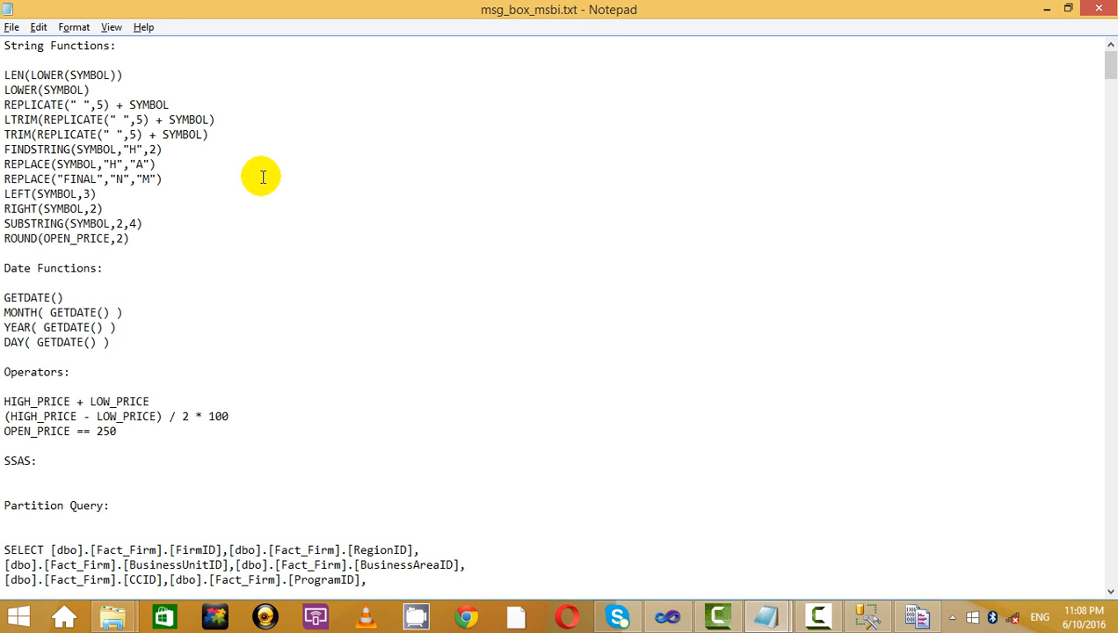
pyautogui.hotkey('alt', 'Tab')
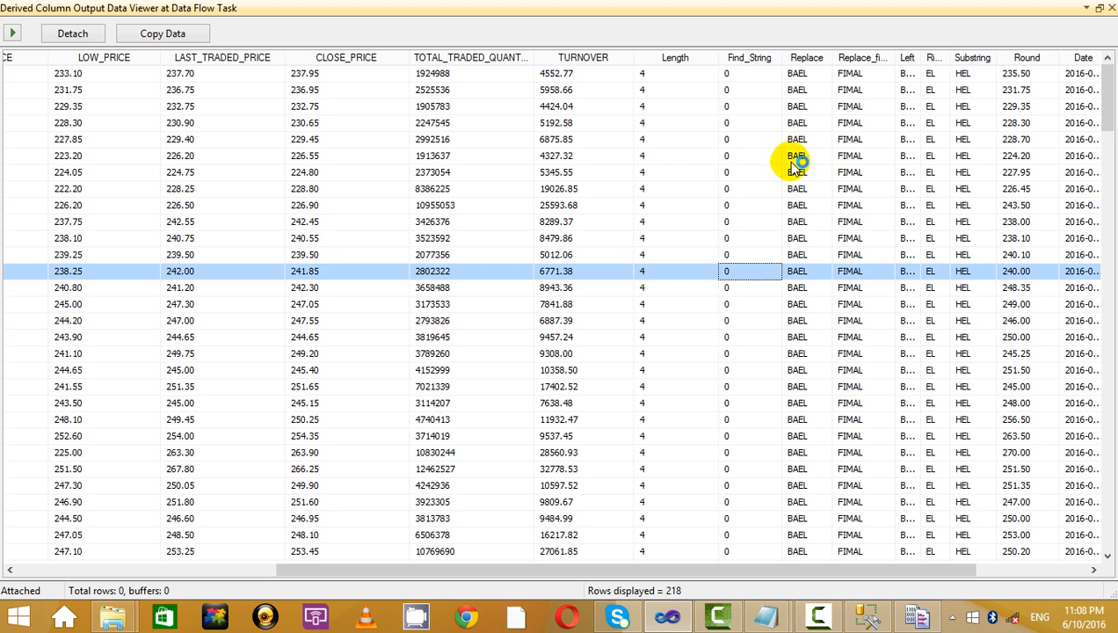
# Compare the Find_String column with the SYMBOL column in the data viewer and bring the derived columns through Range into view.
pyautogui.click(737, 156)
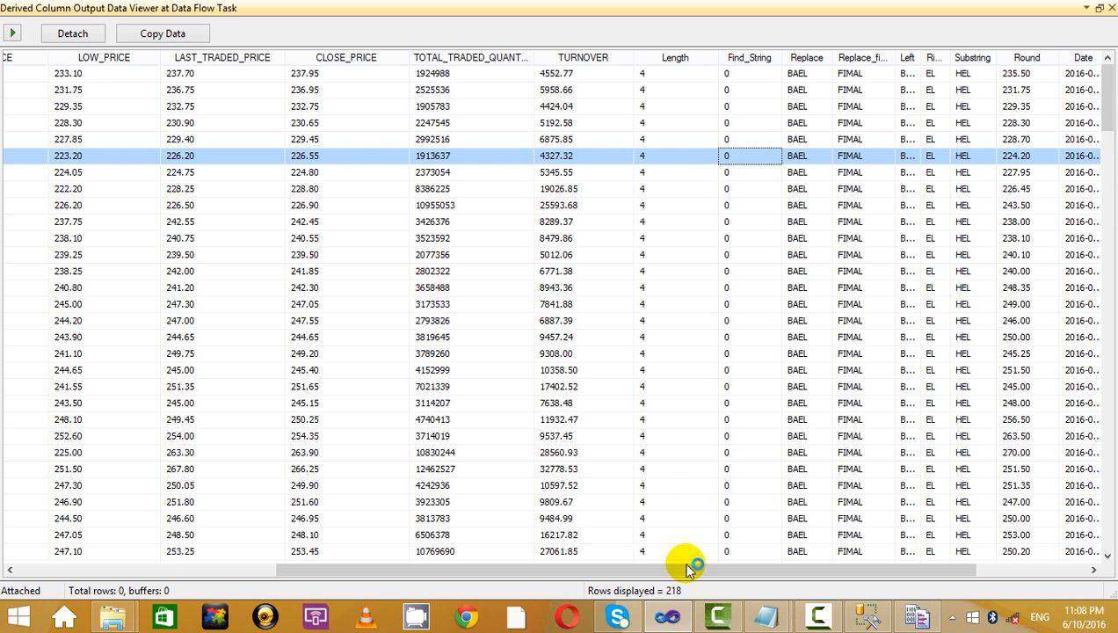
pyautogui.moveTo(686, 568); pyautogui.dragTo(241, 569)
pyautogui.click(232, 159)
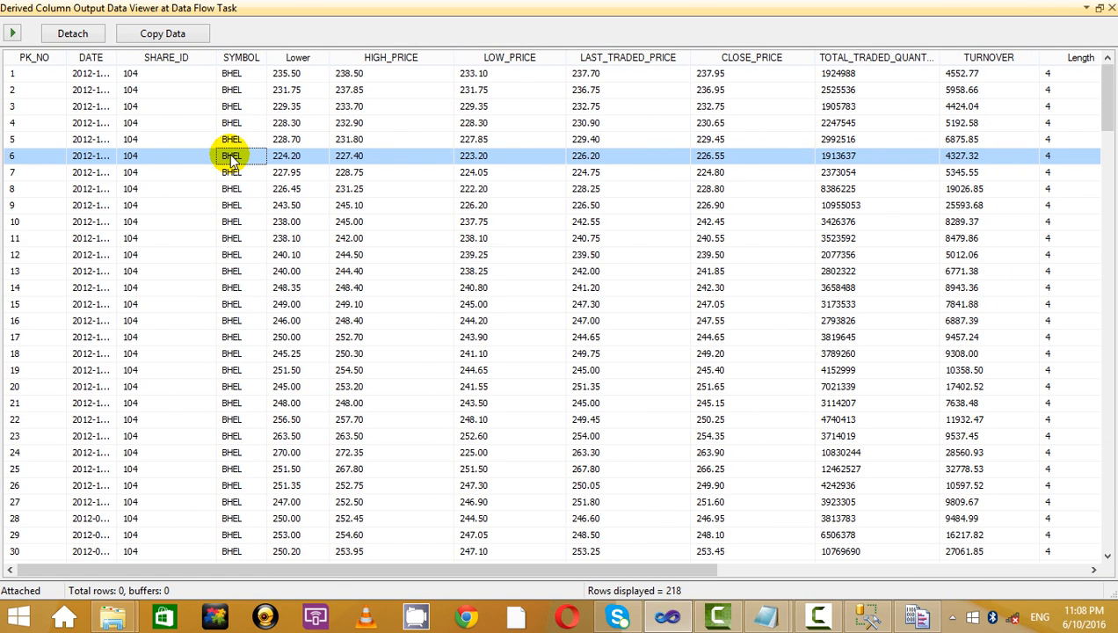
pyautogui.moveTo(175, 569); pyautogui.dragTo(879, 601)
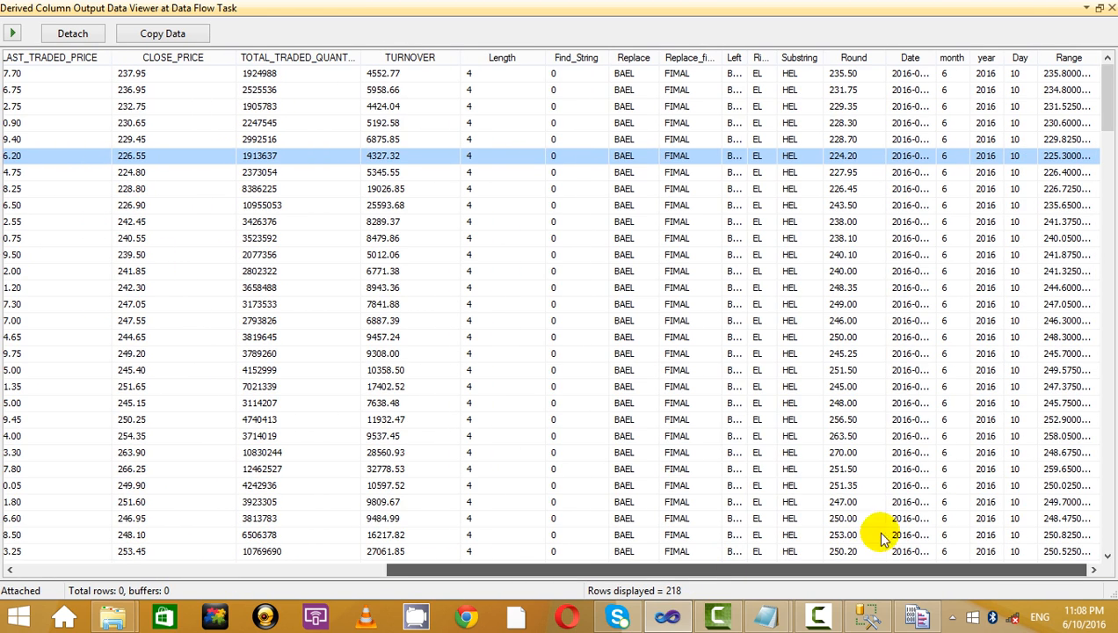
# Compare the REPLACE(SYMBOL,"H","A") expression in the Notepad notes with the Replace column in the data viewer.
pyautogui.click(643, 139)
pyautogui.hotkey('alt', 'Tab')
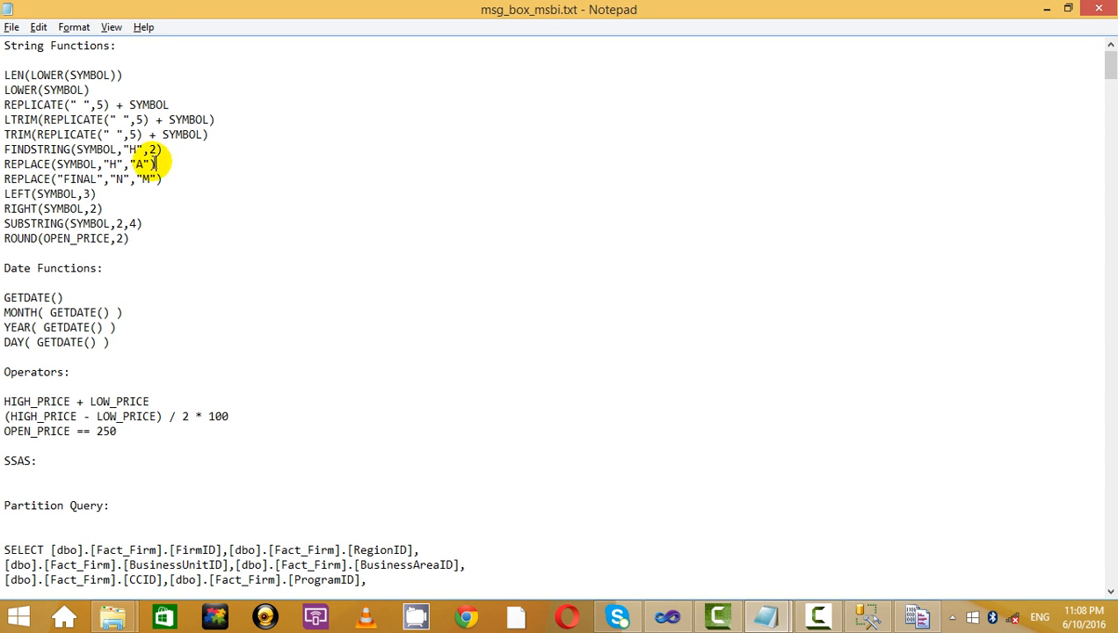
pyautogui.moveTo(157, 164); pyautogui.dragTo(4, 165)
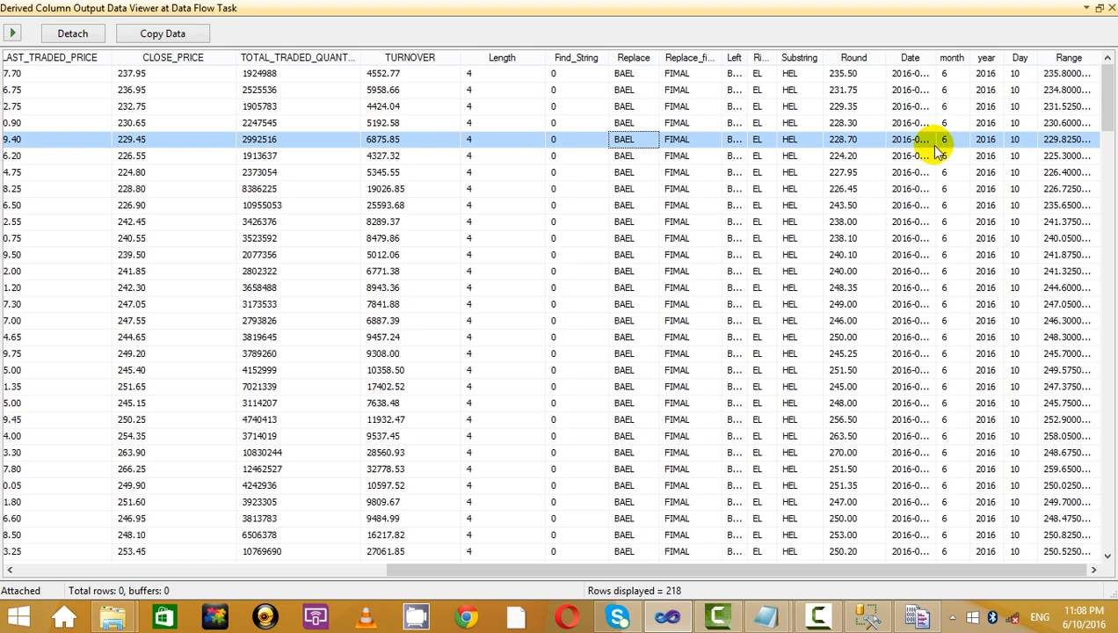
pyautogui.hotkey('alt', 'Tab')
pyautogui.hotkey('alt', 'Tab')
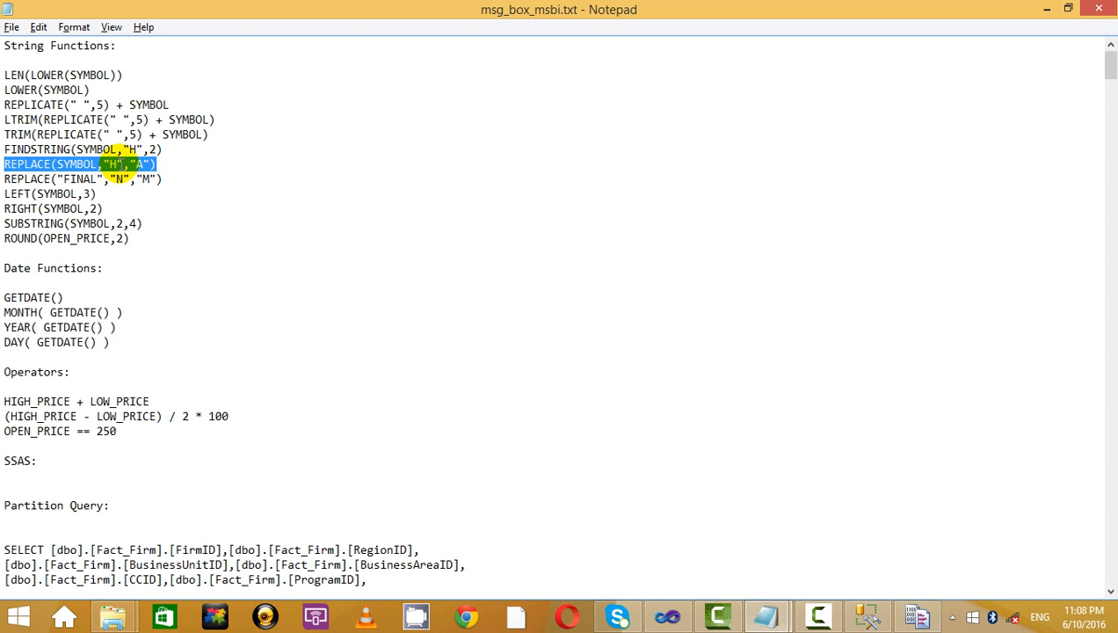
pyautogui.hotkey('alt', 'Tab')
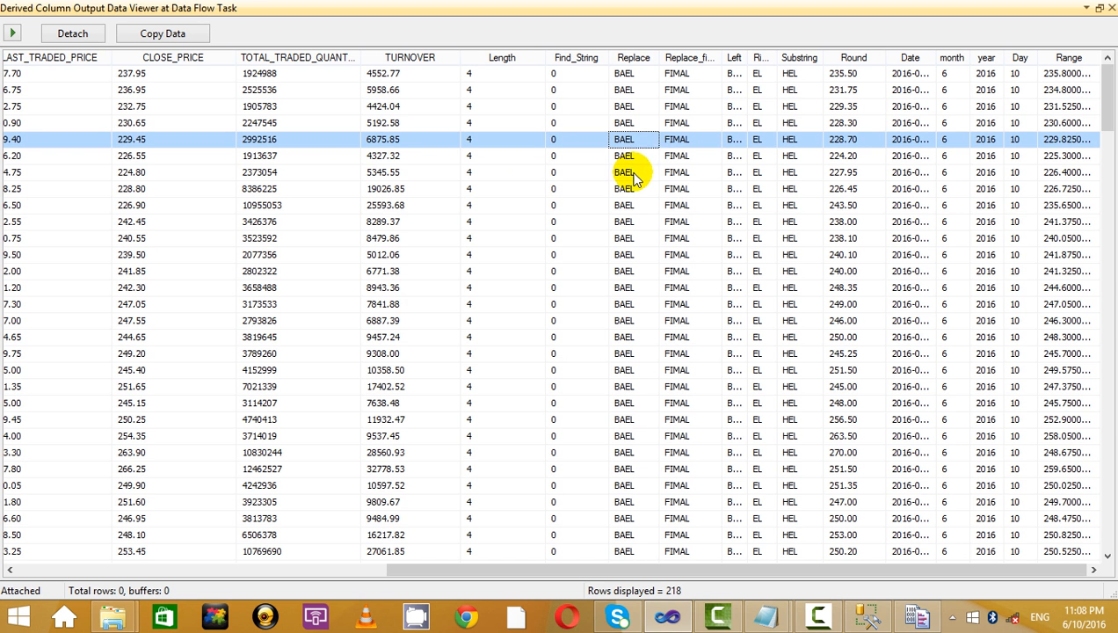
pyautogui.click(631, 122)
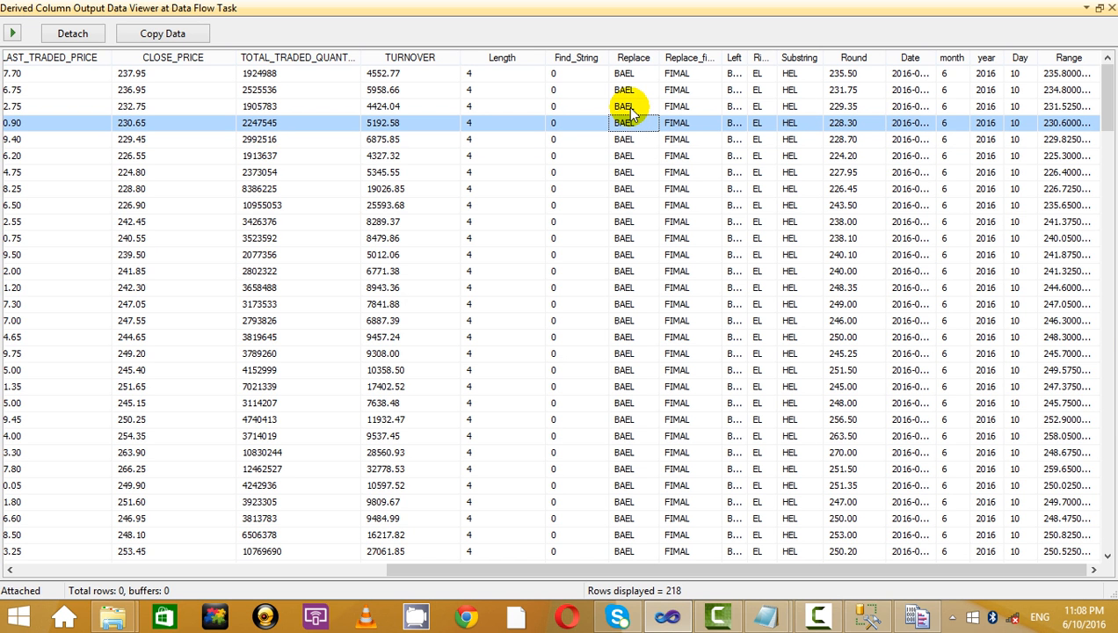
# Compare the REPLACE("FINAL","N","M") expression in the Notepad notes with the second Replace column in the data viewer.
pyautogui.hotkey('alt', 'Tab')
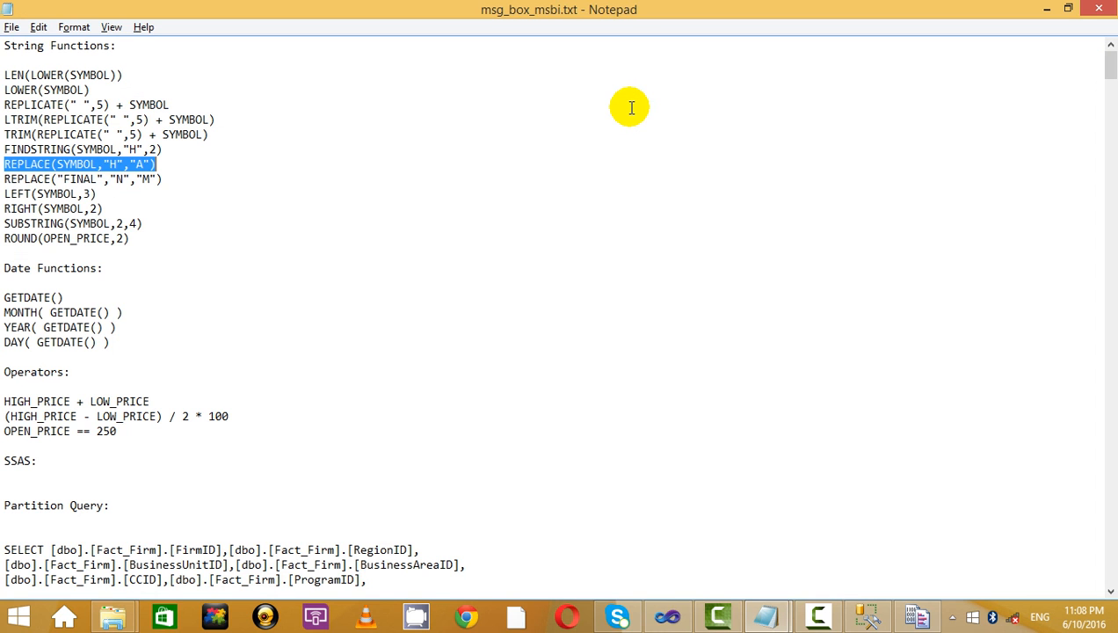
pyautogui.moveTo(176, 179); pyautogui.dragTo(7, 180)
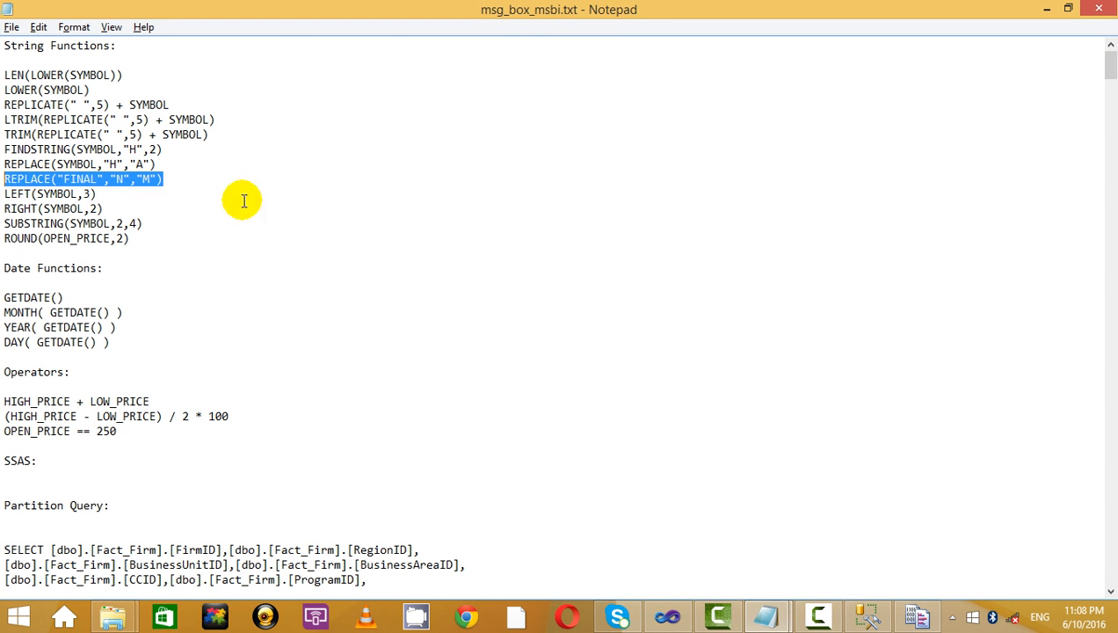
pyautogui.click(318, 195)
pyautogui.hotkey('alt', 'Tab')
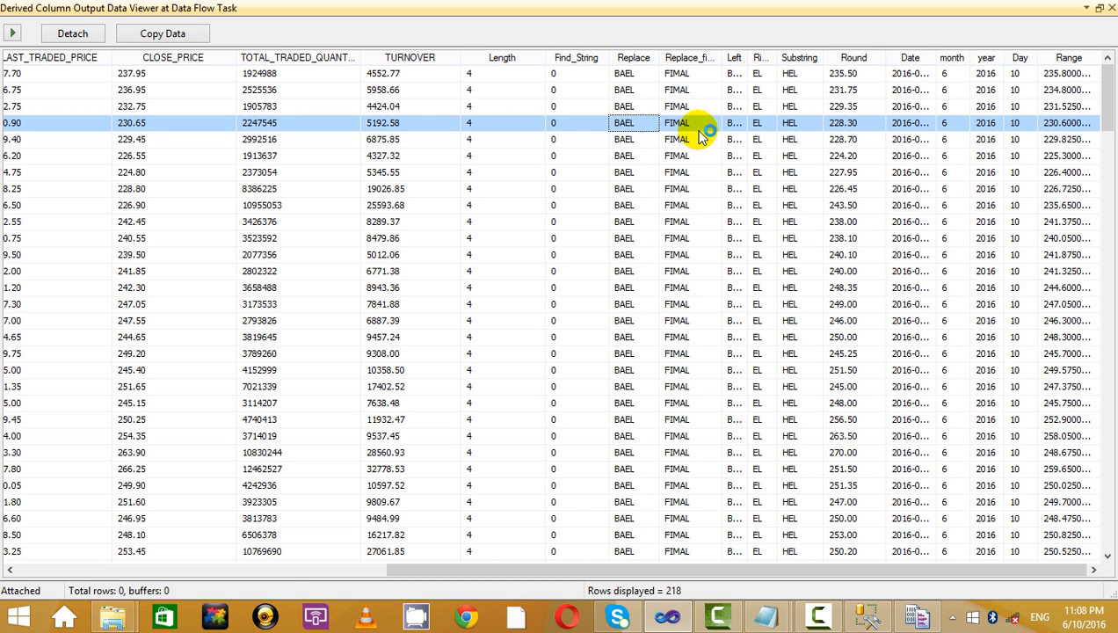
pyautogui.hotkey('alt', 'Tab')
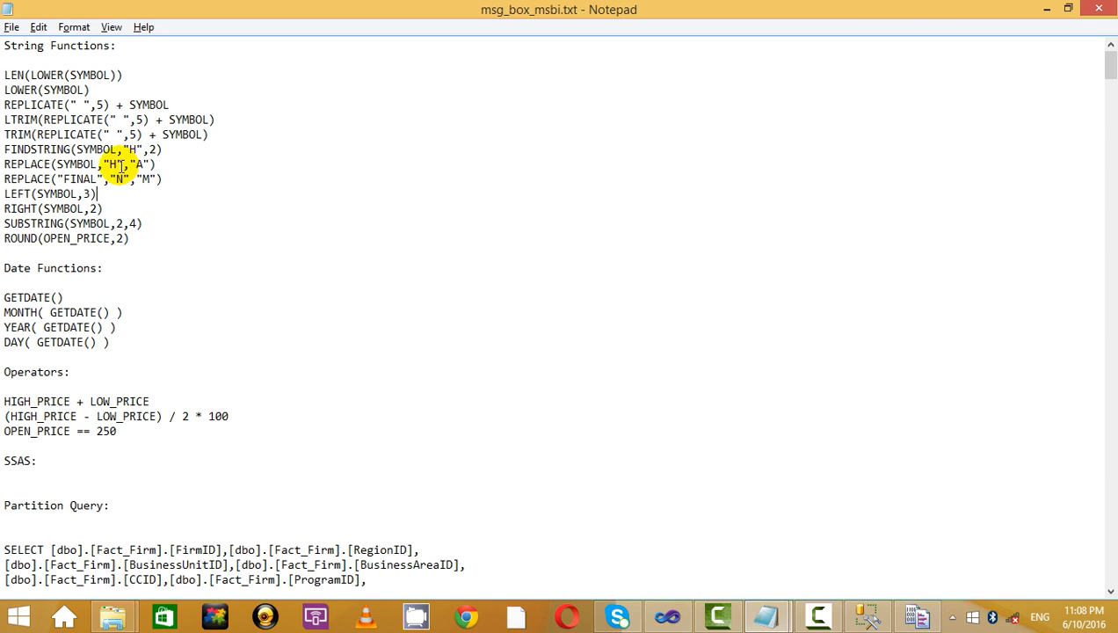
pyautogui.moveTo(174, 179); pyautogui.dragTo(4, 179)
# Review the LEFT(SYMBOL,3) expression in the Notepad notes and widen the data viewer's Left column to read its values.
pyautogui.click(162, 226)
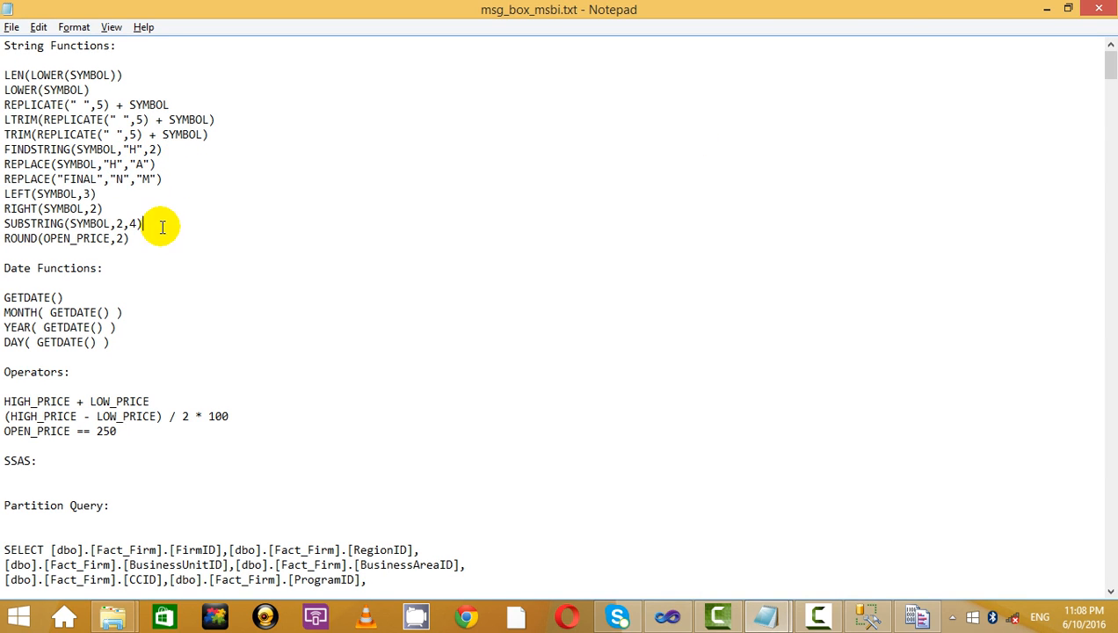
pyautogui.moveTo(116, 205); pyautogui.dragTo(5, 194)
pyautogui.click(156, 193)
pyautogui.moveTo(117, 182); pyautogui.dragTo(97, 193)
pyautogui.click(262, 227)
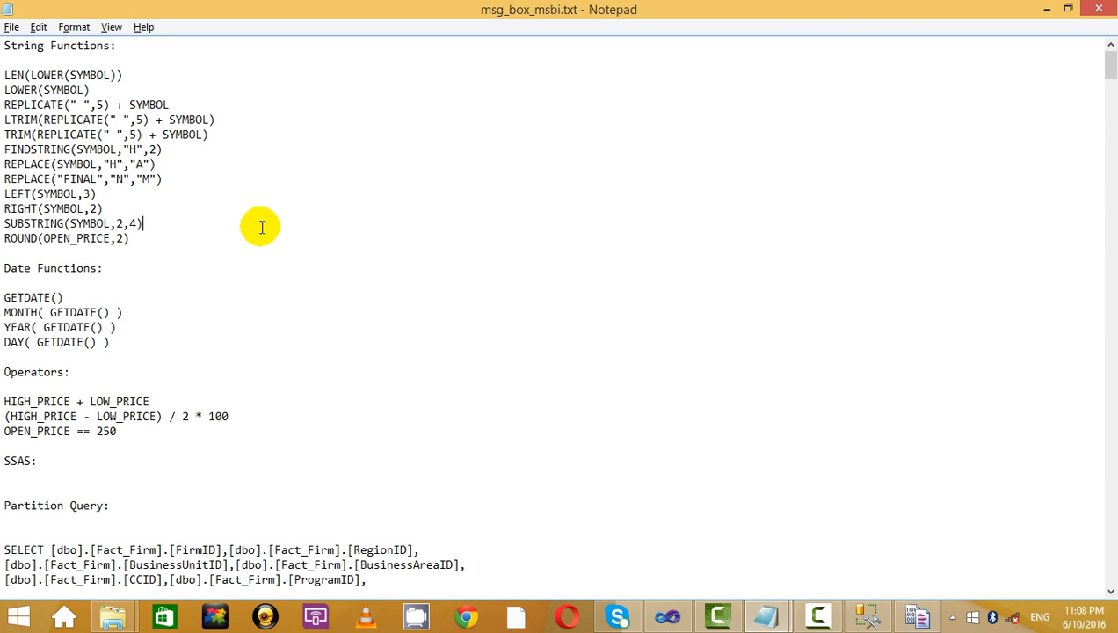
pyautogui.hotkey('alt', 'Tab')
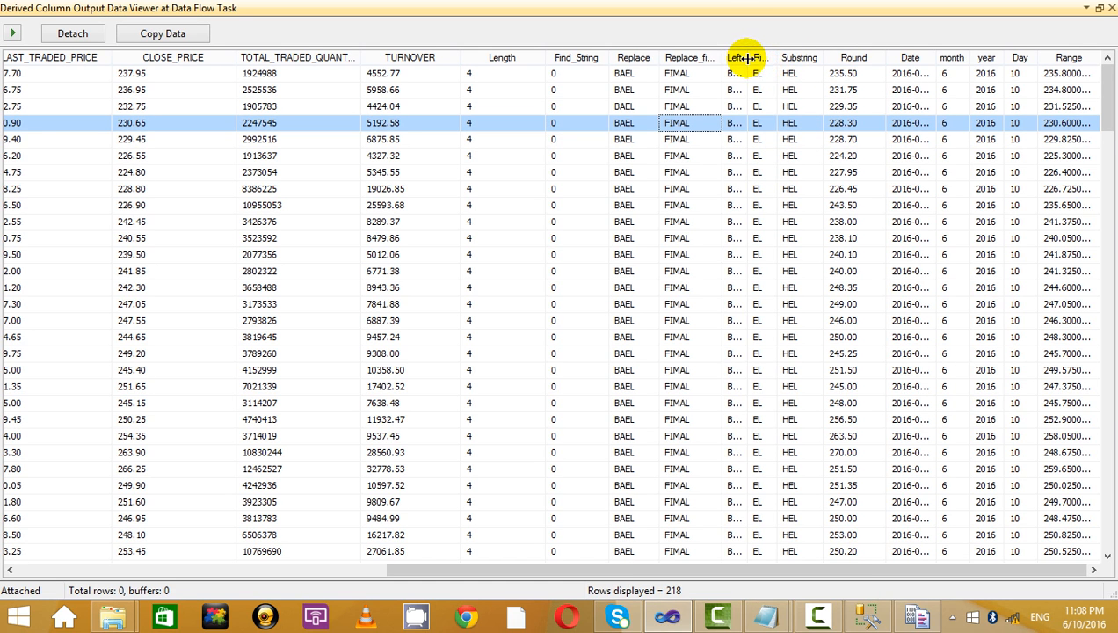
pyautogui.moveTo(746, 58); pyautogui.dragTo(788, 57)
pyautogui.click(781, 89)
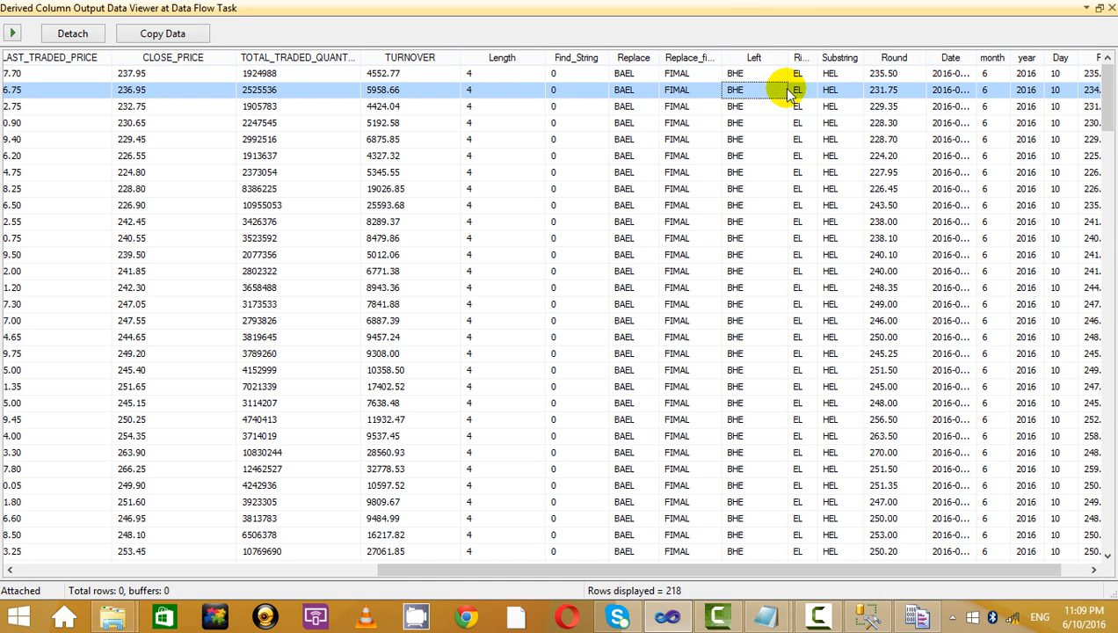
# Highlight the RIGHT(SYMBOL,2) expression in the Notepad notes and compare it with the Right column in the data viewer.
pyautogui.hotkey('alt', 'Tab')
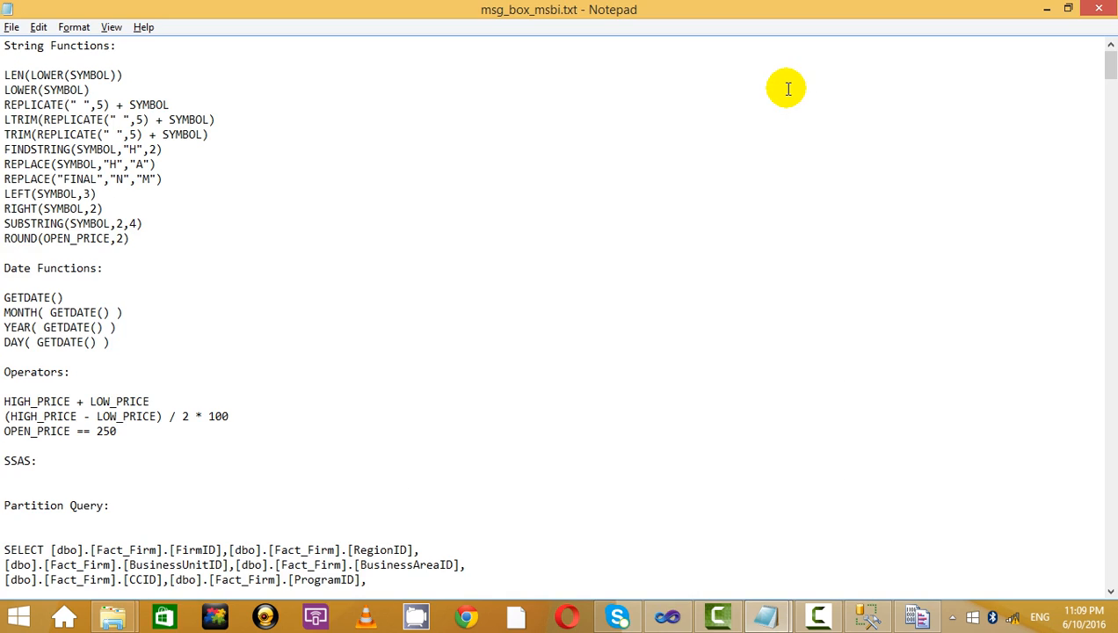
pyautogui.moveTo(112, 210); pyautogui.dragTo(4, 209)
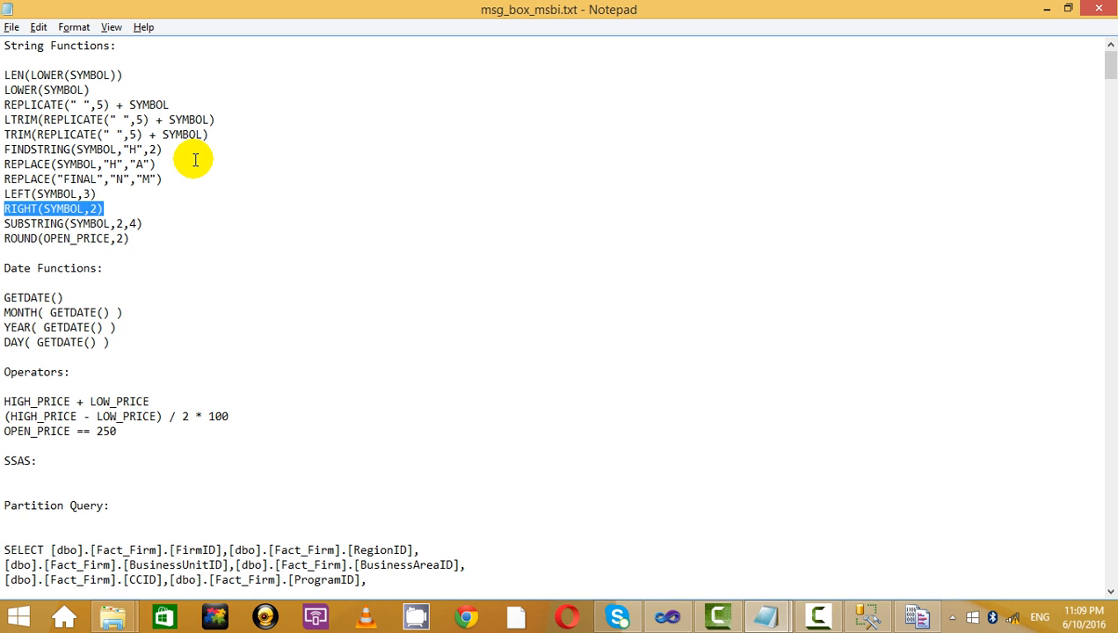
pyautogui.hotkey('alt', 'Tab')
pyautogui.click(810, 124)
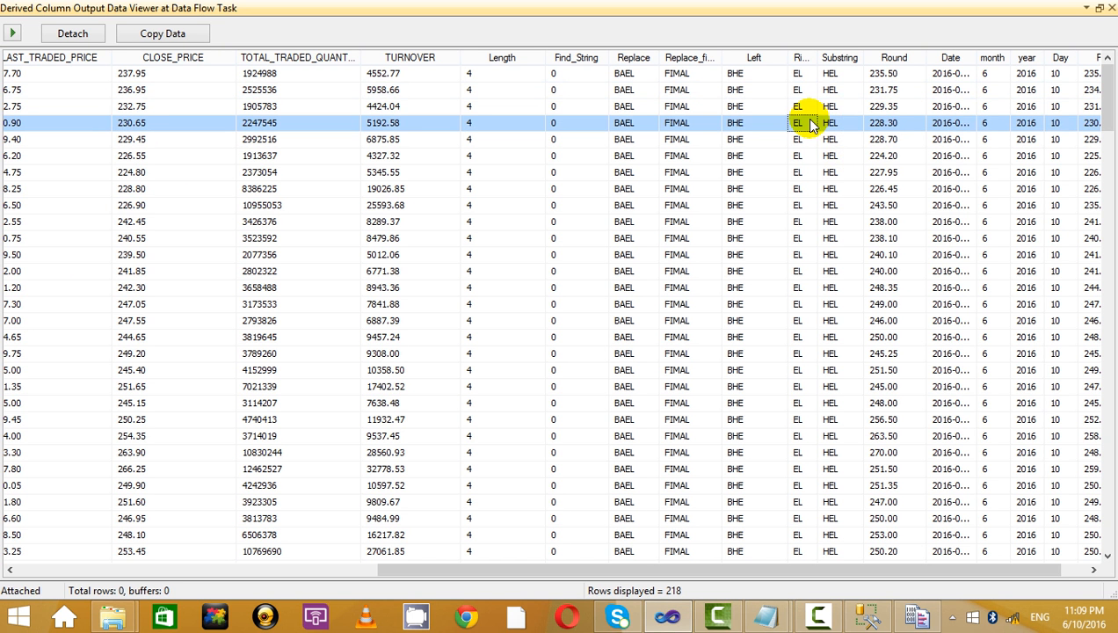
# Examine the SUBSTRING(SYMBOL,2,4) expression in the Notepad notes and compare it with the Substring column in the data viewer.
pyautogui.hotkey('alt', 'Tab')
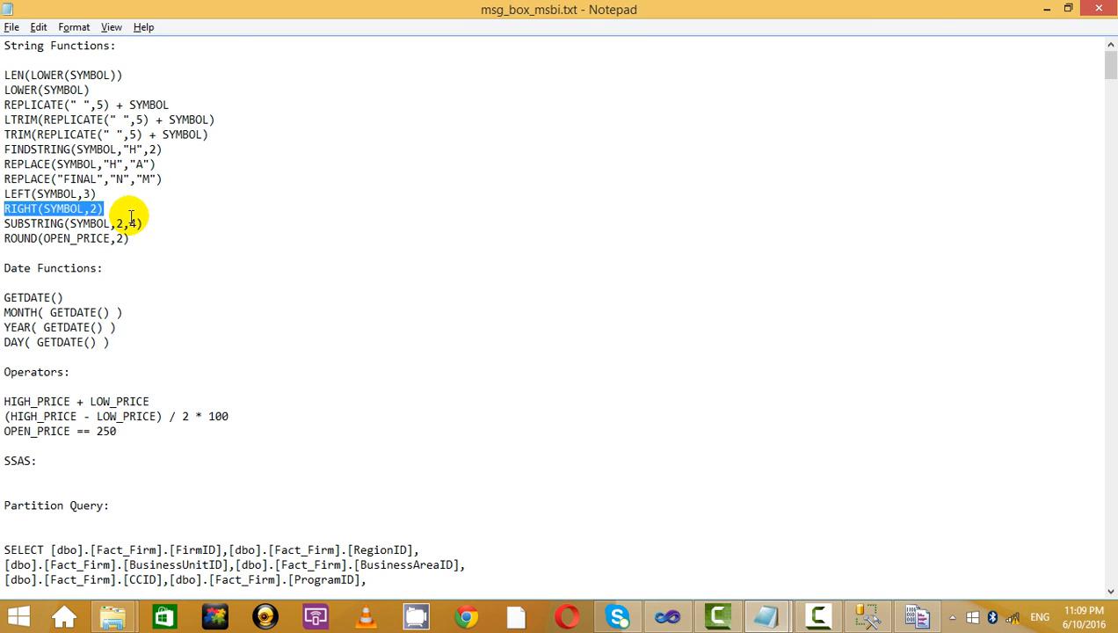
pyautogui.moveTo(142, 223); pyautogui.dragTo(40, 209)
pyautogui.click(198, 211)
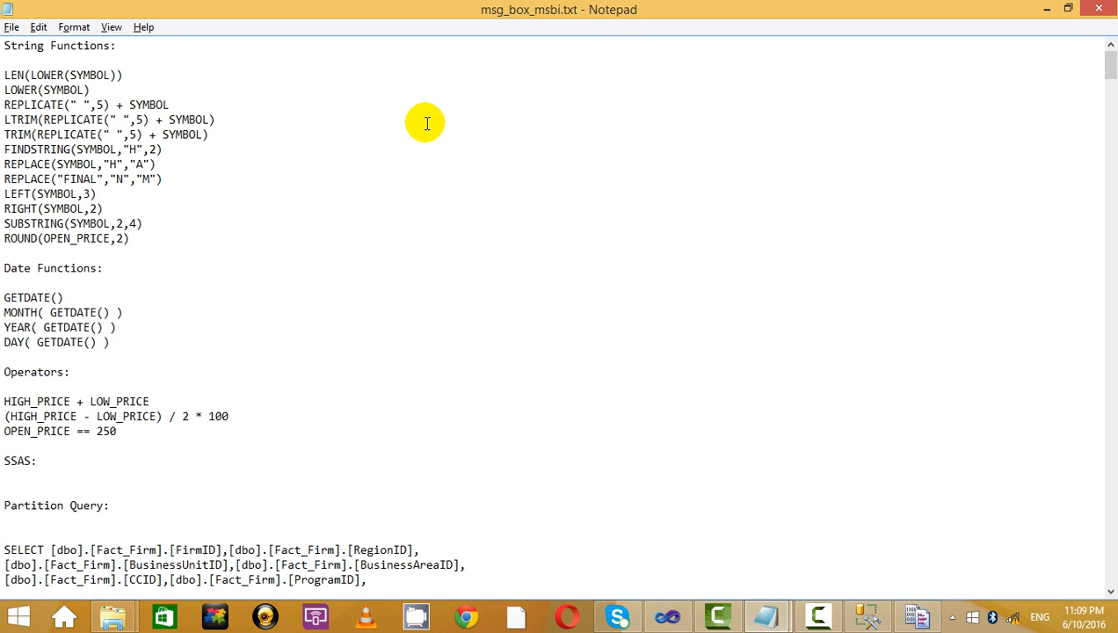
pyautogui.hotkey('alt', 'Tab')
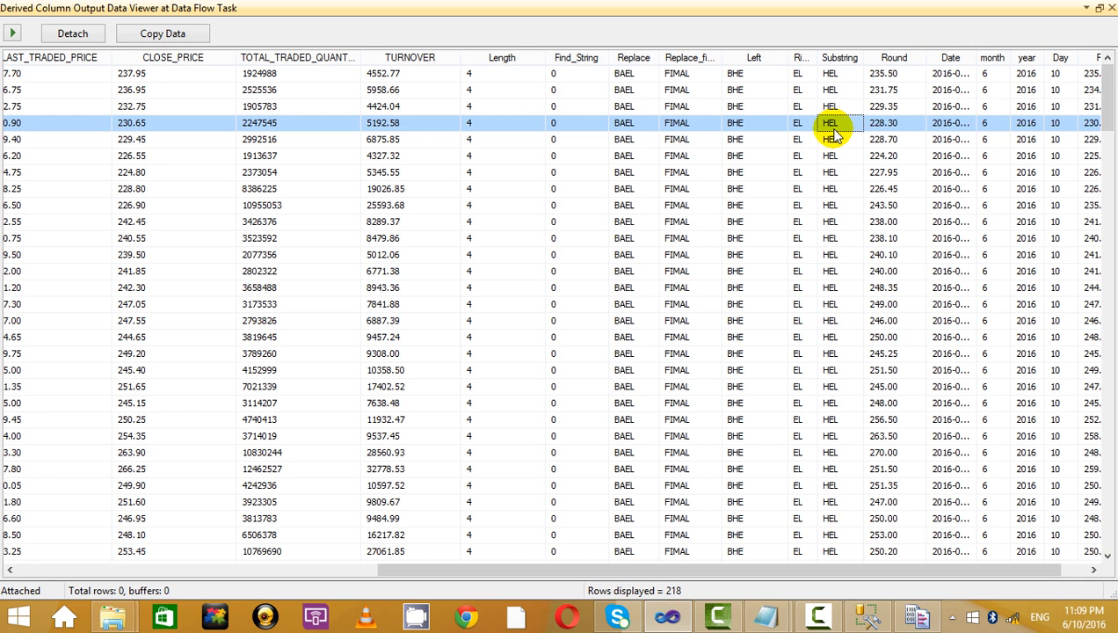
# Review the string function expressions from LOWER(SYMBOL) through ROUND(OPEN_PRICE,2) in the Notepad notes.
pyautogui.hotkey('alt', 'Tab')
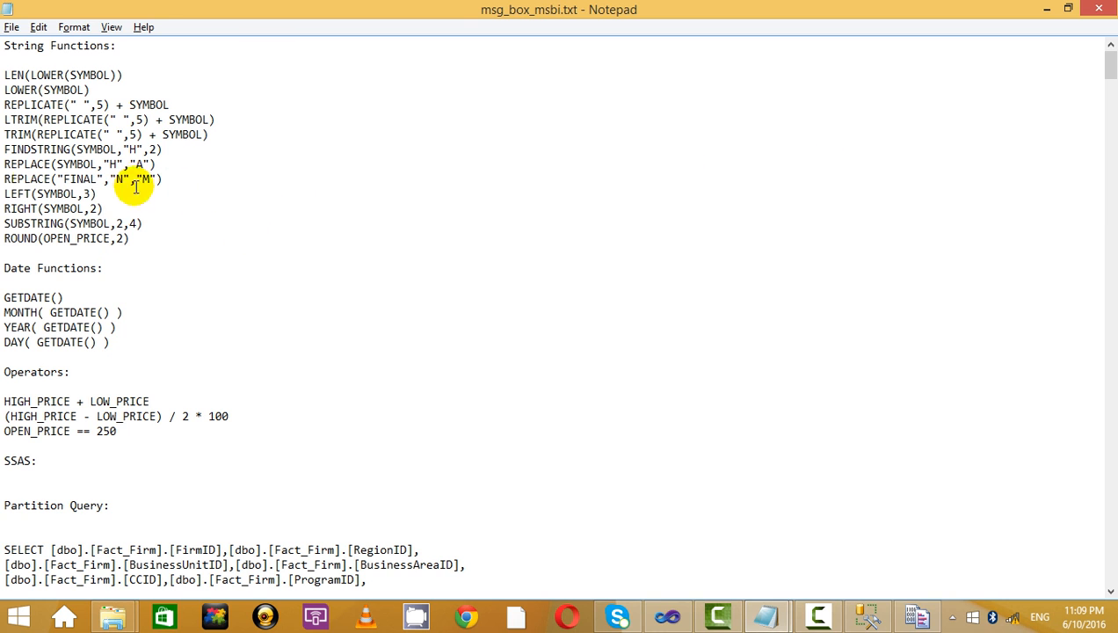
pyautogui.moveTo(98, 195); pyautogui.dragTo(26, 118)
pyautogui.click(169, 164)
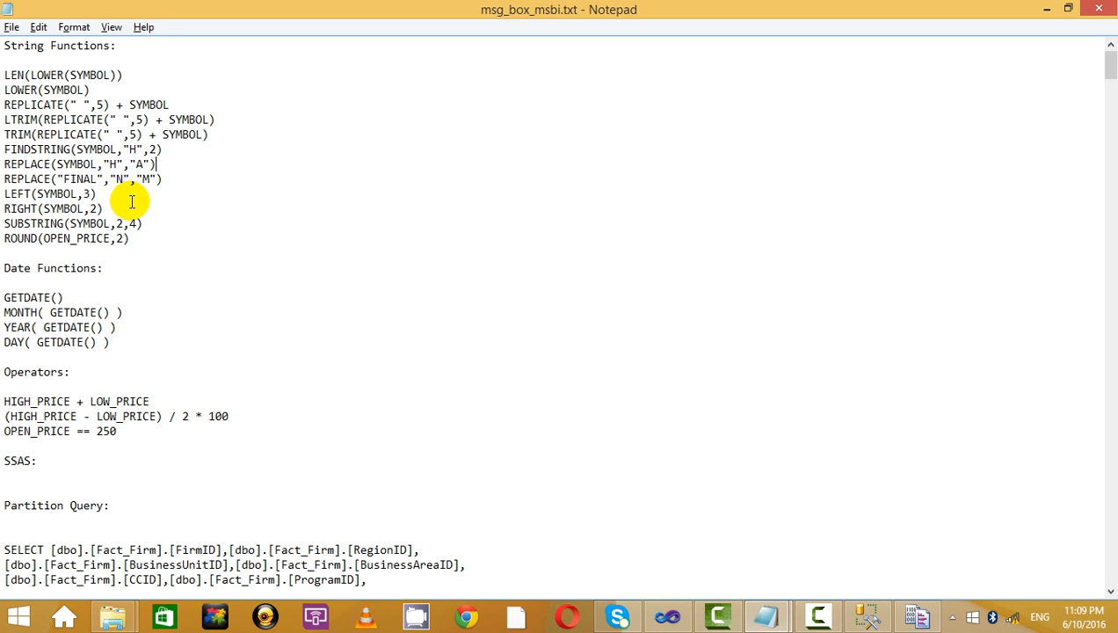
pyautogui.moveTo(130, 206); pyautogui.dragTo(5, 150)
pyautogui.click(244, 193)
pyautogui.click(156, 219)
pyautogui.moveTo(137, 239); pyautogui.dragTo(5, 88)
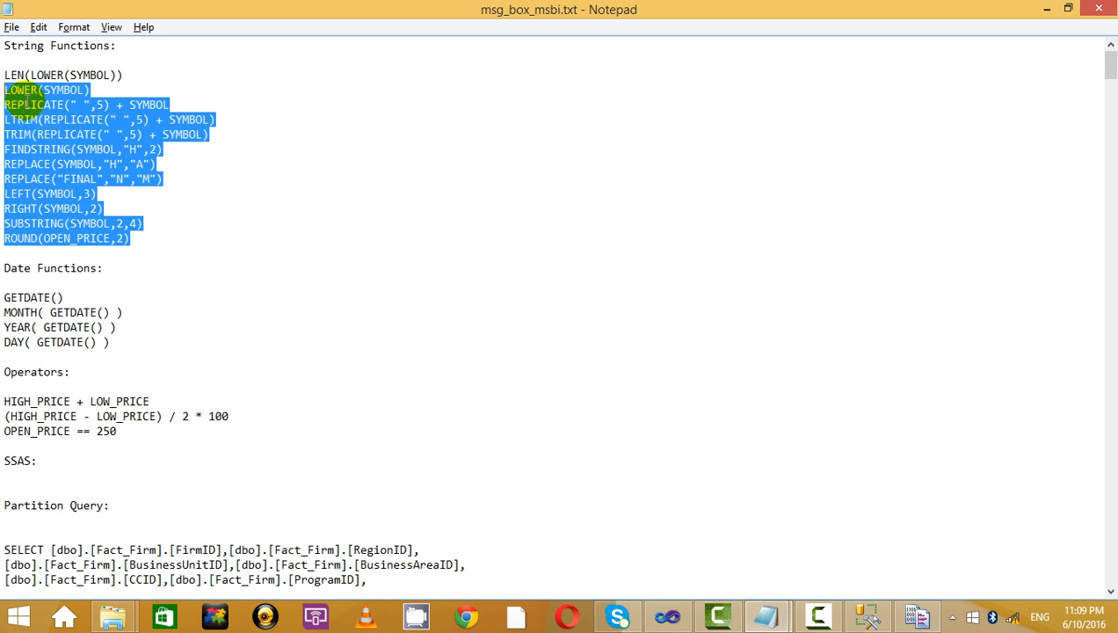
pyautogui.click(316, 189)
# Widen the Date column in the data viewer and compare it with the GETDATE() expression in the Notepad notes.
pyautogui.hotkey('alt', 'Tab')
pyautogui.click(881, 172)
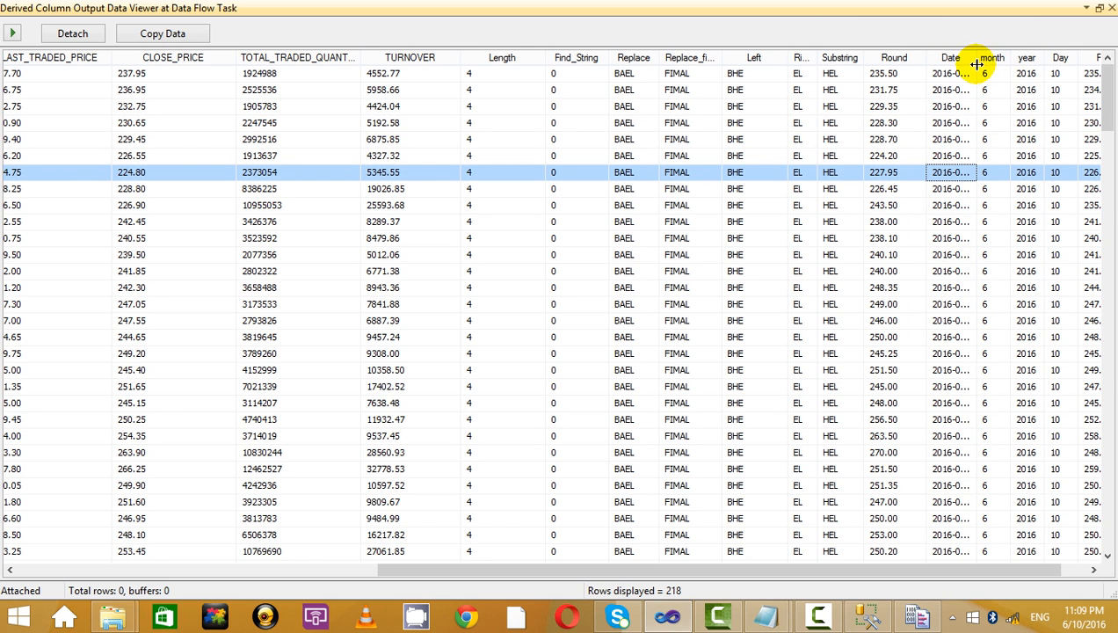
pyautogui.moveTo(976, 61); pyautogui.dragTo(1021, 69)
pyautogui.hotkey('alt', 'Tab')
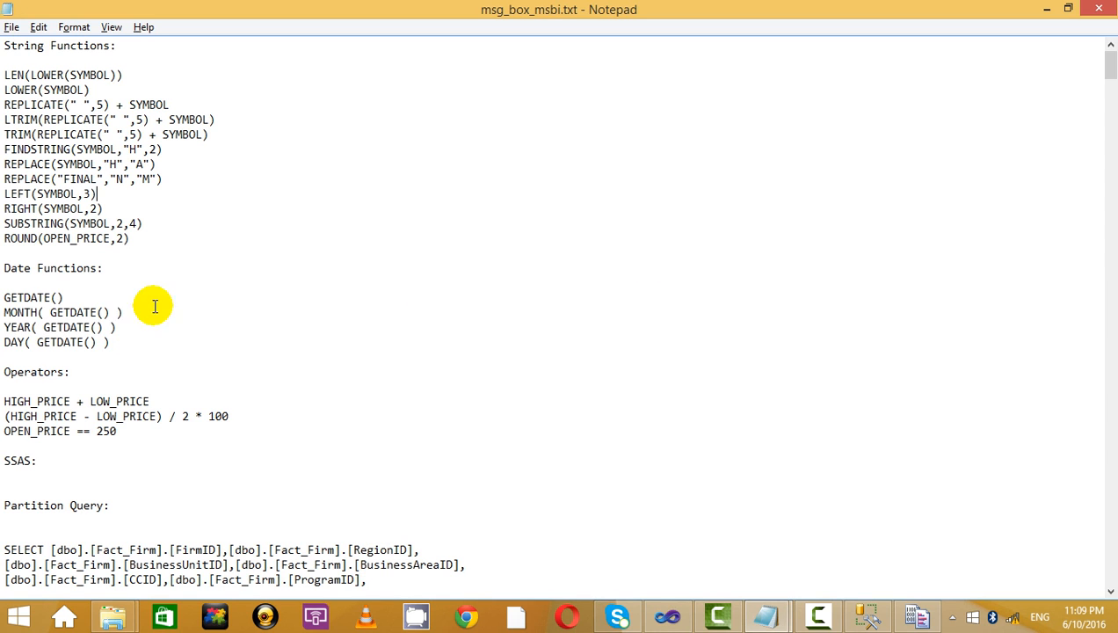
pyautogui.doubleClick(75, 297)
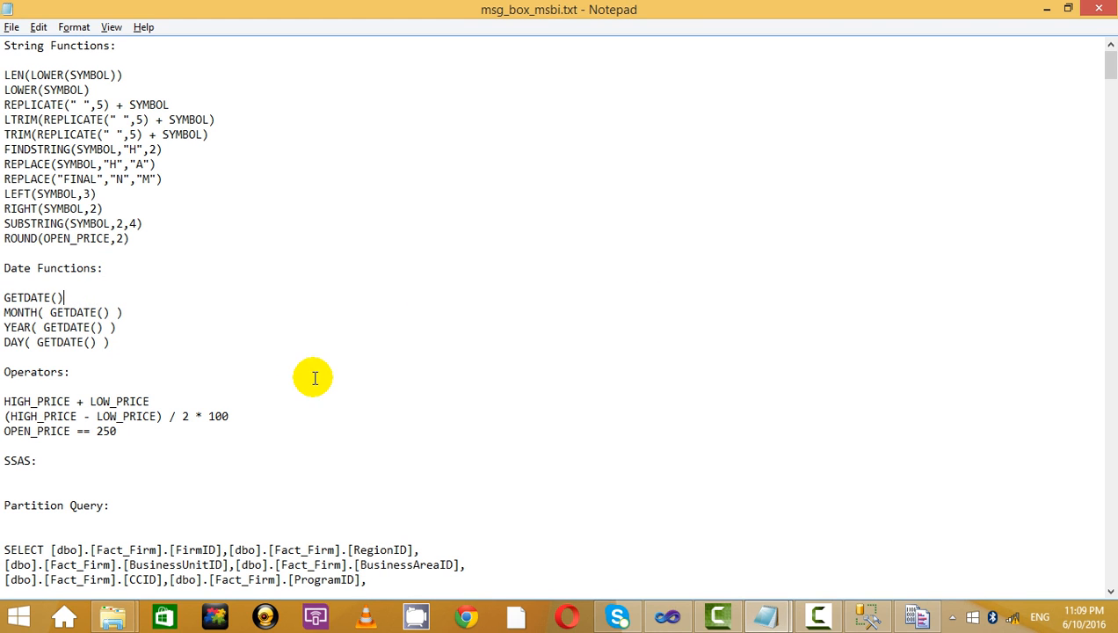
pyautogui.hotkey('alt', 'Tab')
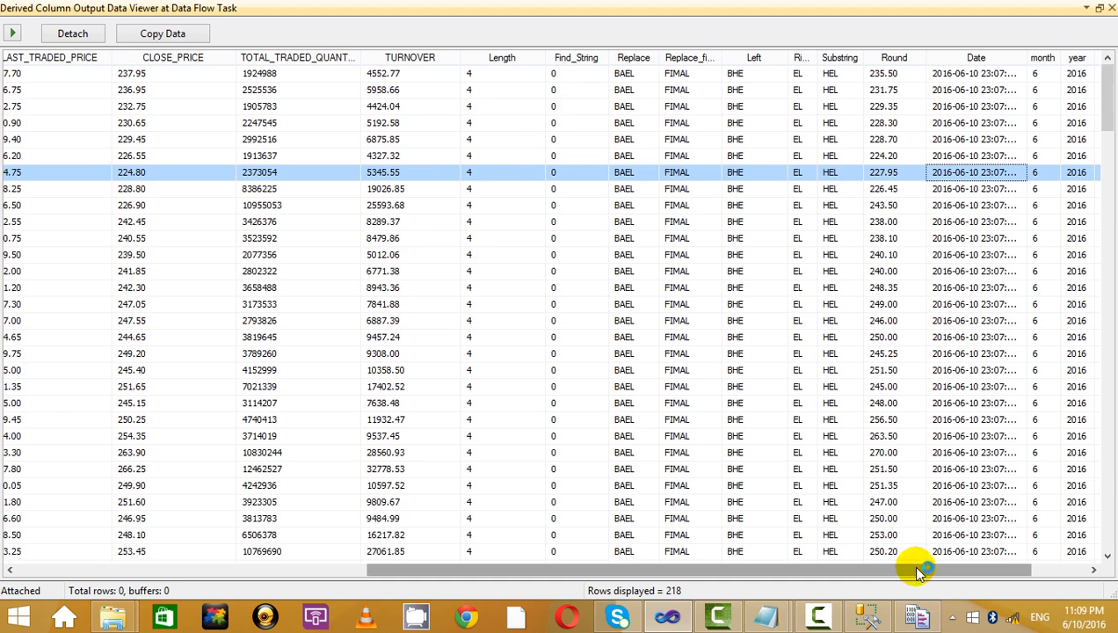
# Examine the month, year and Day columns in the data viewer.
pyautogui.moveTo(915, 566); pyautogui.dragTo(971, 567)
pyautogui.click(944, 89)
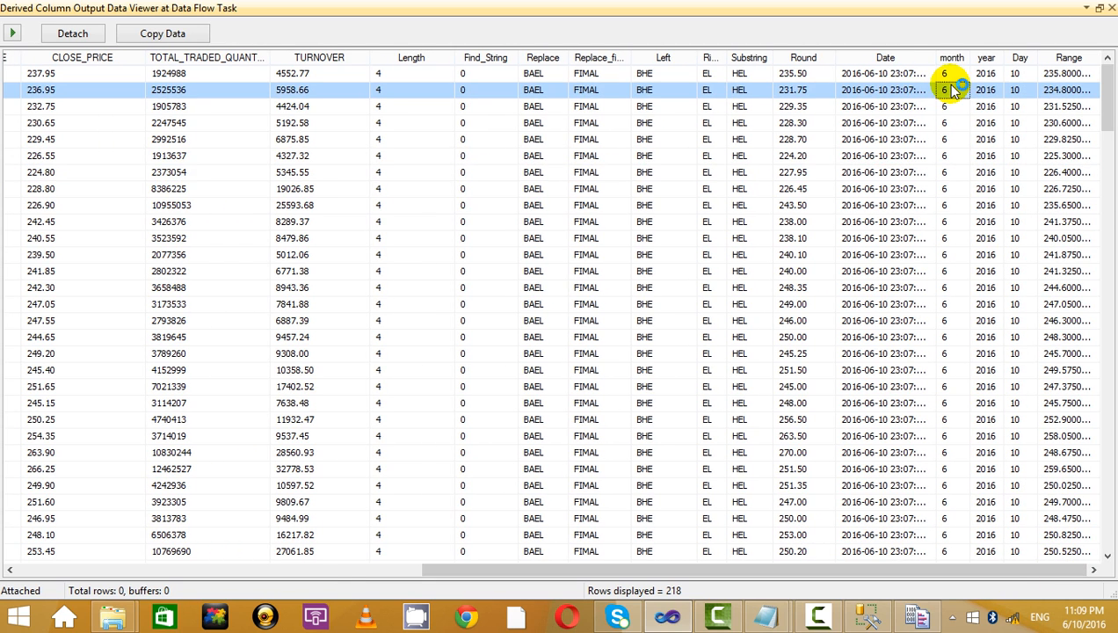
pyautogui.click(989, 122)
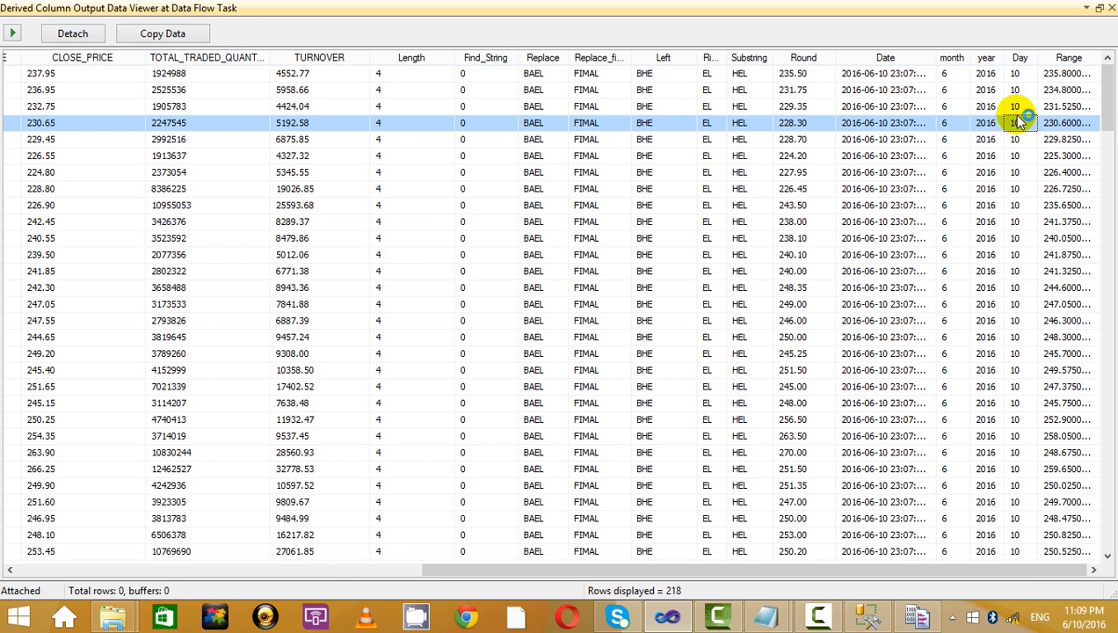
# Open the system calendar to check today's date against the Date and Day columns in the data viewer.
pyautogui.click(1083, 615)
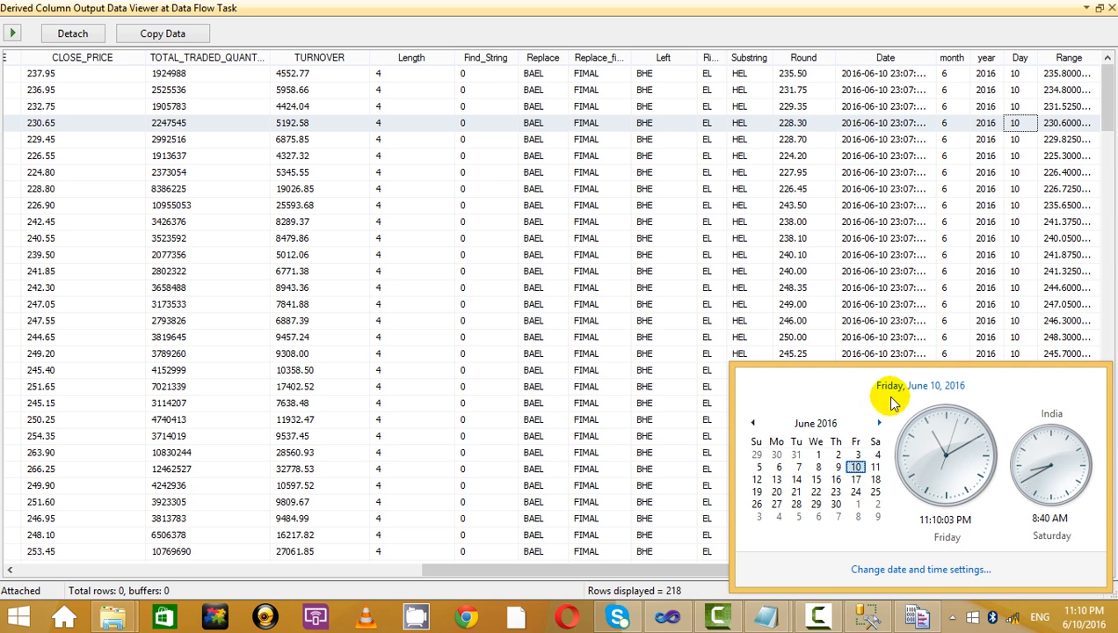
pyautogui.click(884, 186)
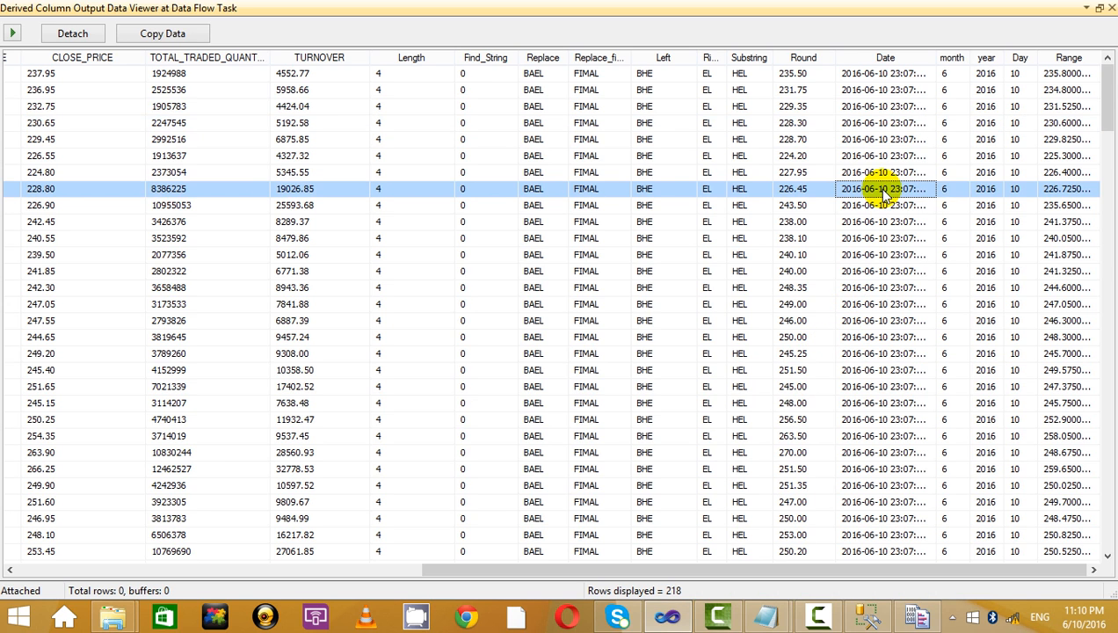
pyautogui.click(1029, 160)
pyautogui.click(1015, 141)
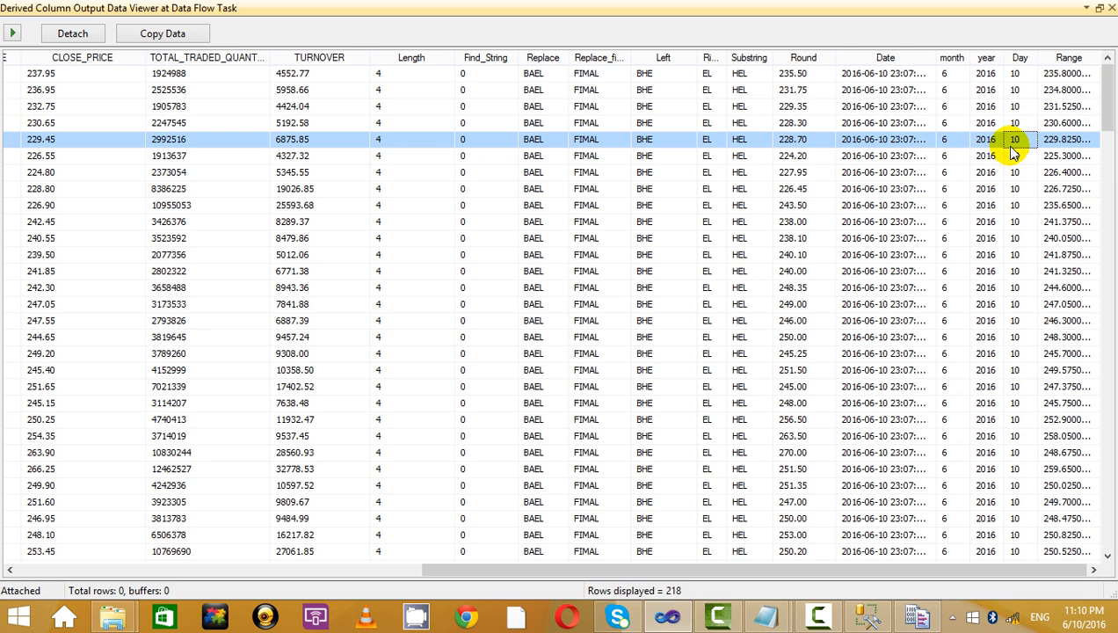
# Compare the Range column in the data viewer with the operator expressions in the Notepad notes and with the LOW_PRICE column.
pyautogui.click(1065, 106)
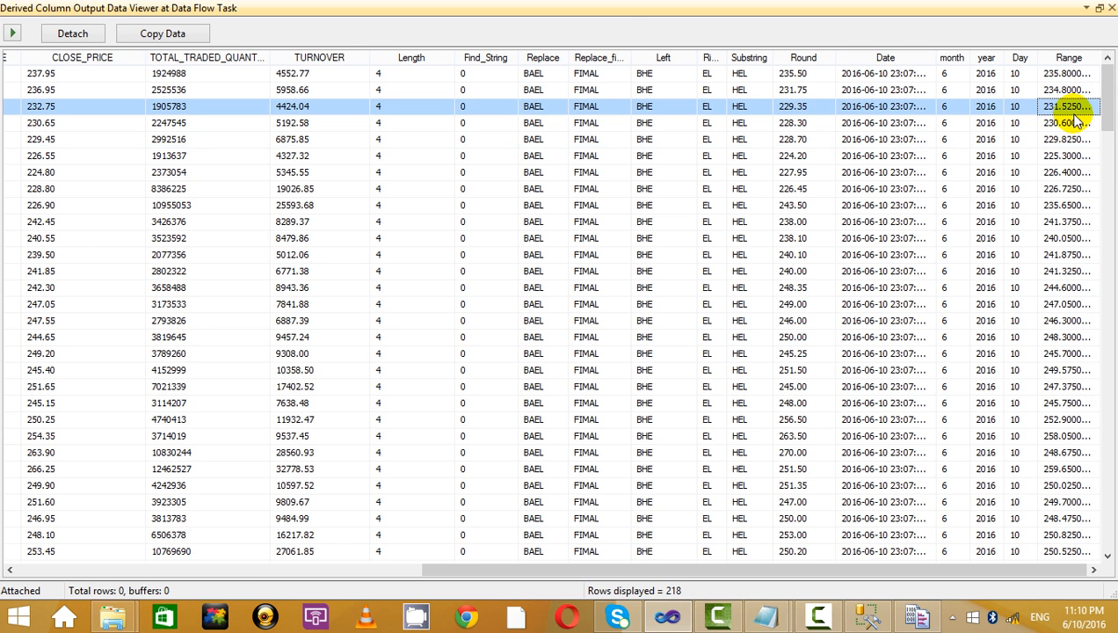
pyautogui.hotkey('alt', 'Tab')
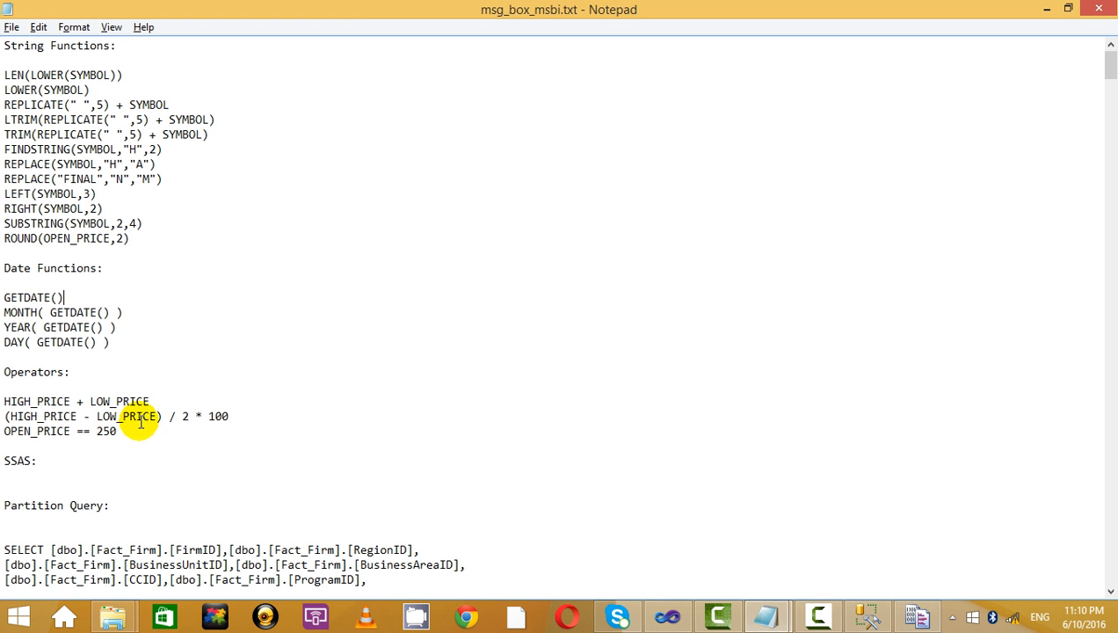
pyautogui.hotkey('alt', 'Tab')
pyautogui.hotkey('alt', 'Tab')
pyautogui.hotkey('alt', 'Tab')
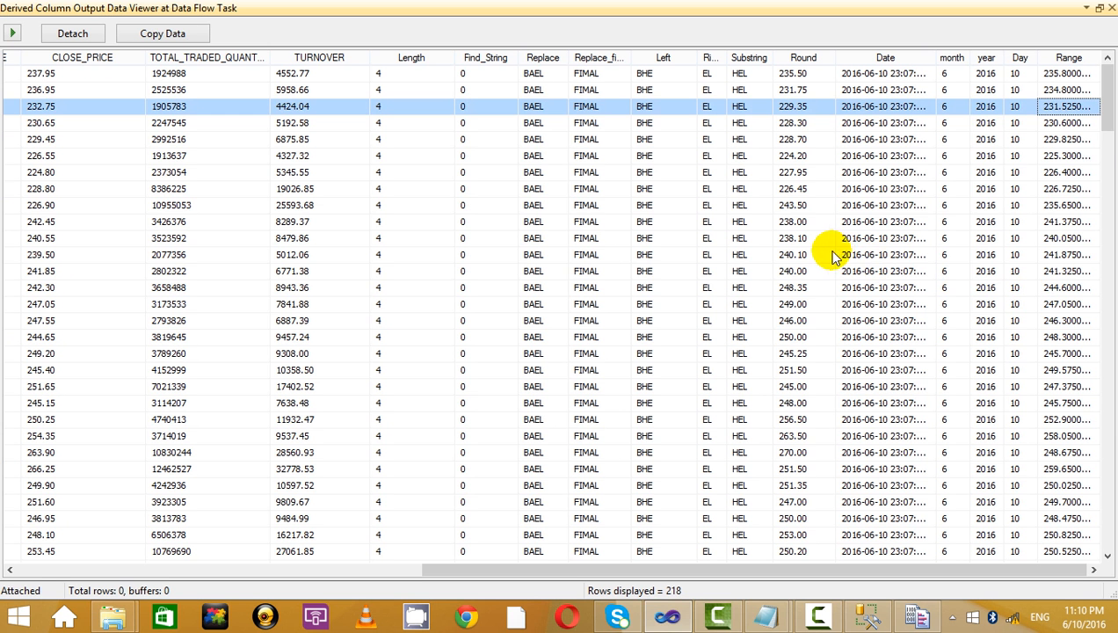
pyautogui.click(1086, 90)
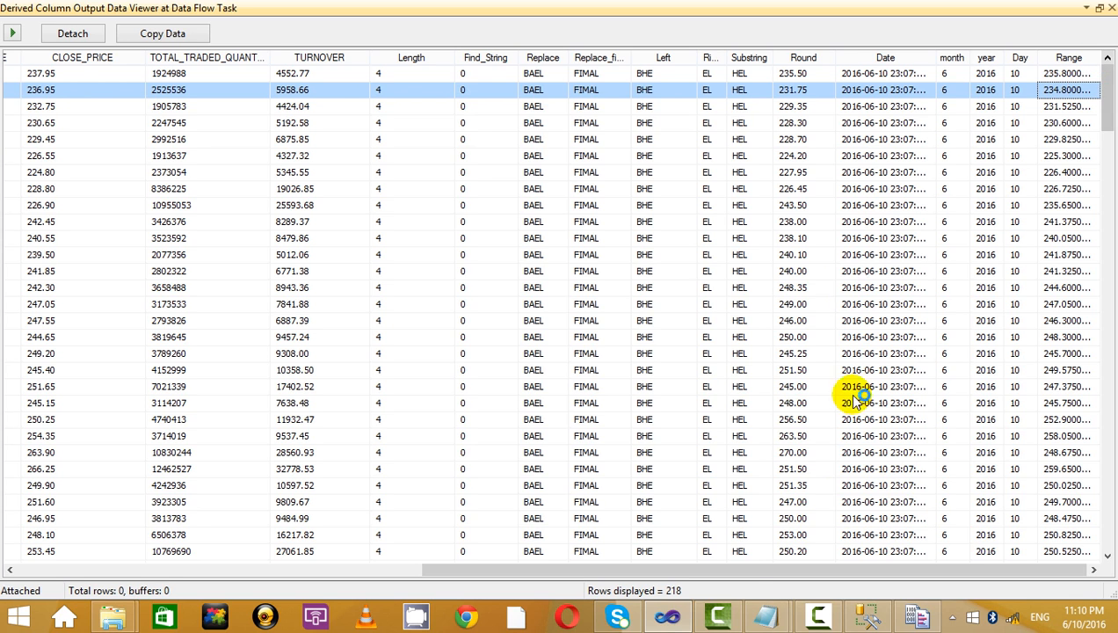
pyautogui.moveTo(741, 570); pyautogui.dragTo(588, 570)
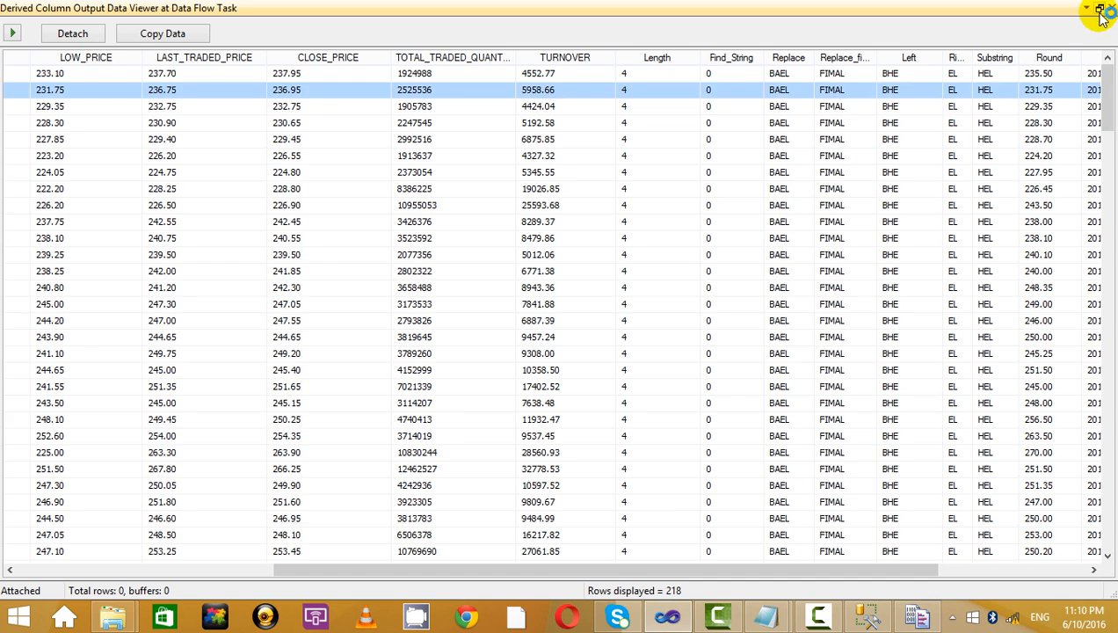
# Close the data viewer, stop the package run and open the Derived Column transformation for editing in a maximized editor.
pyautogui.click(1102, 14)
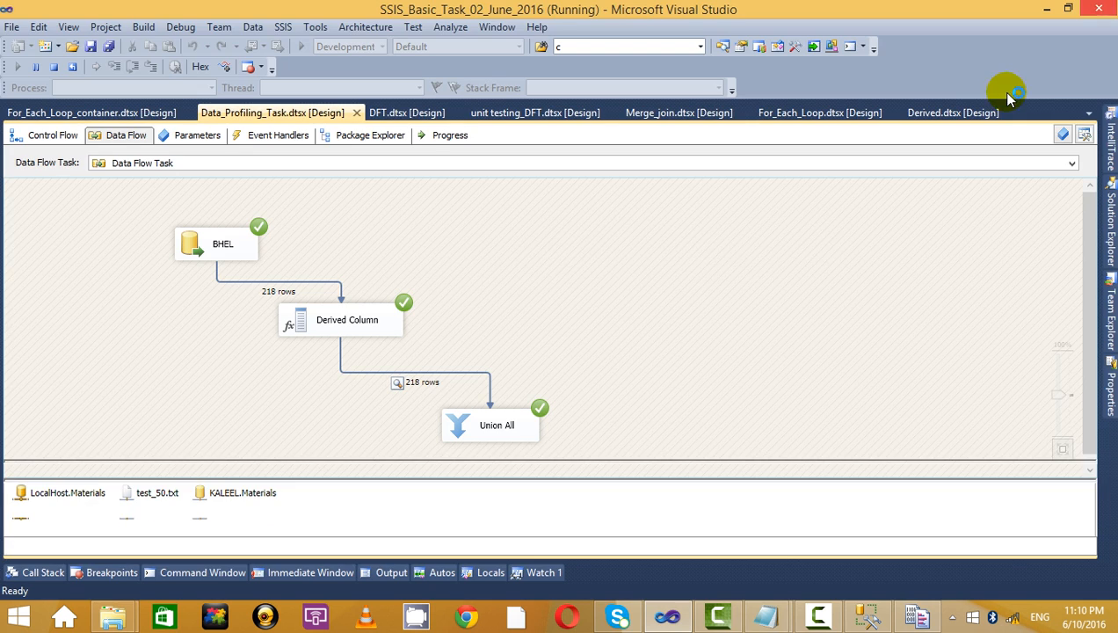
pyautogui.click(54, 67)
pyautogui.click(387, 278)
pyautogui.rightClick(378, 288)
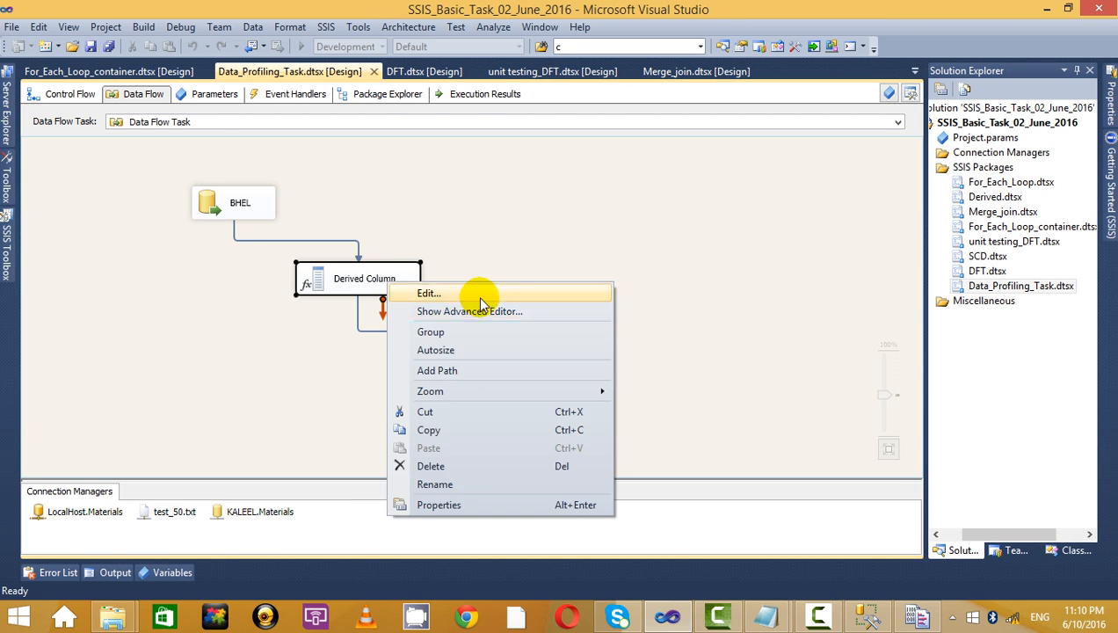
pyautogui.click(439, 294)
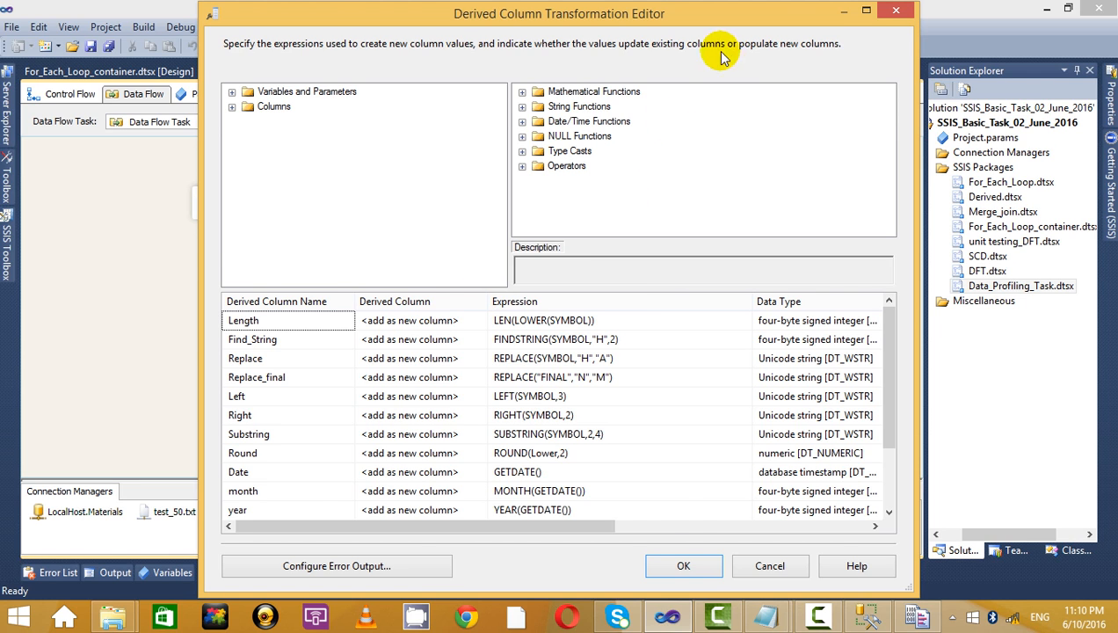
pyautogui.click(865, 10)
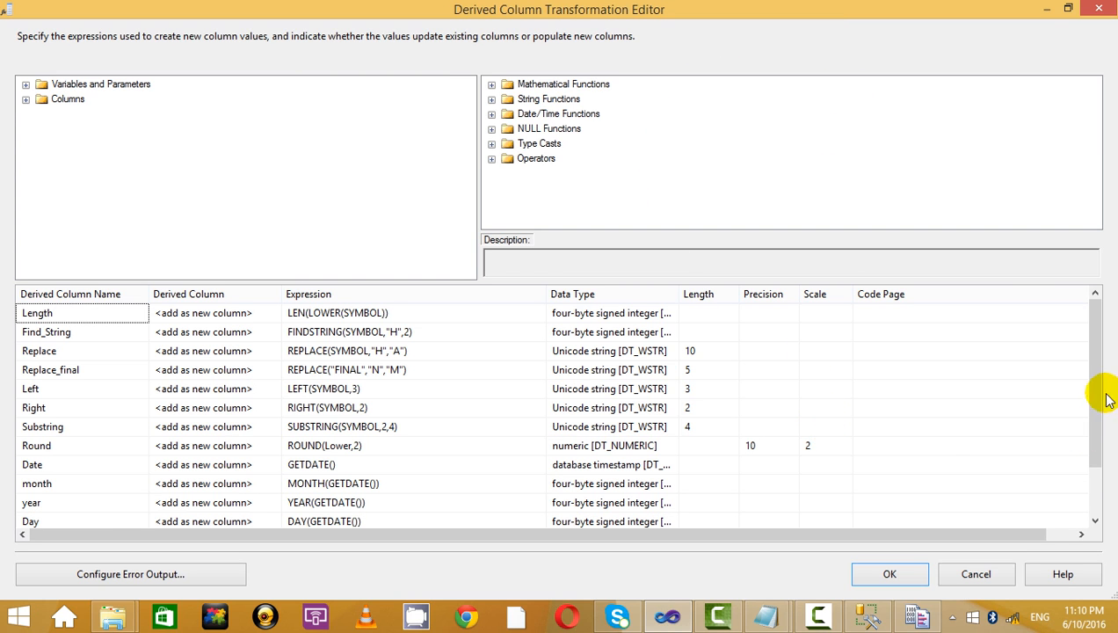
# Copy the expression LTRIM(REPLICATE(" ",5) + SYMBOL) from the Notepad notes for the empty row after Range.
pyautogui.moveTo(1105, 398); pyautogui.dragTo(1084, 517)
pyautogui.click(70, 502)
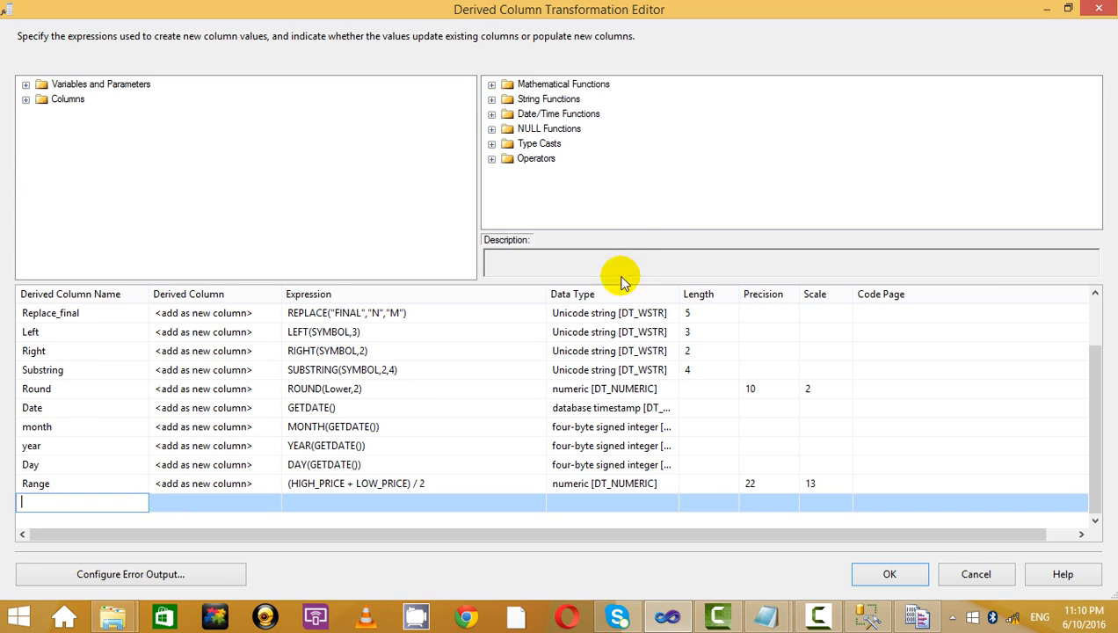
pyautogui.hotkey('alt', 'Tab')
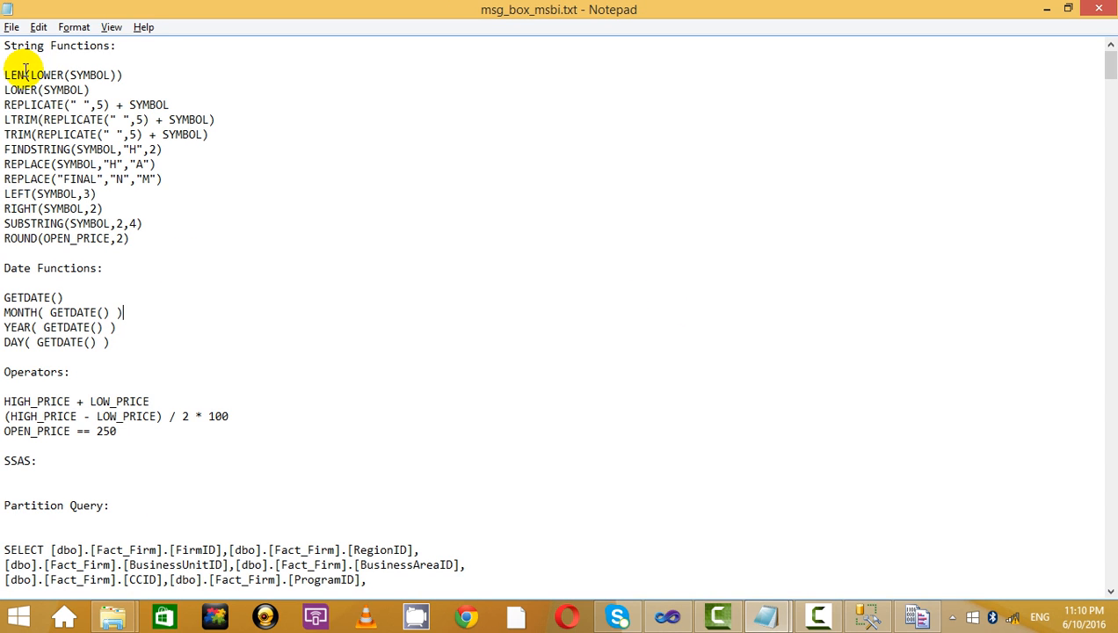
pyautogui.moveTo(8, 73); pyautogui.dragTo(232, 215)
pyautogui.click(234, 217)
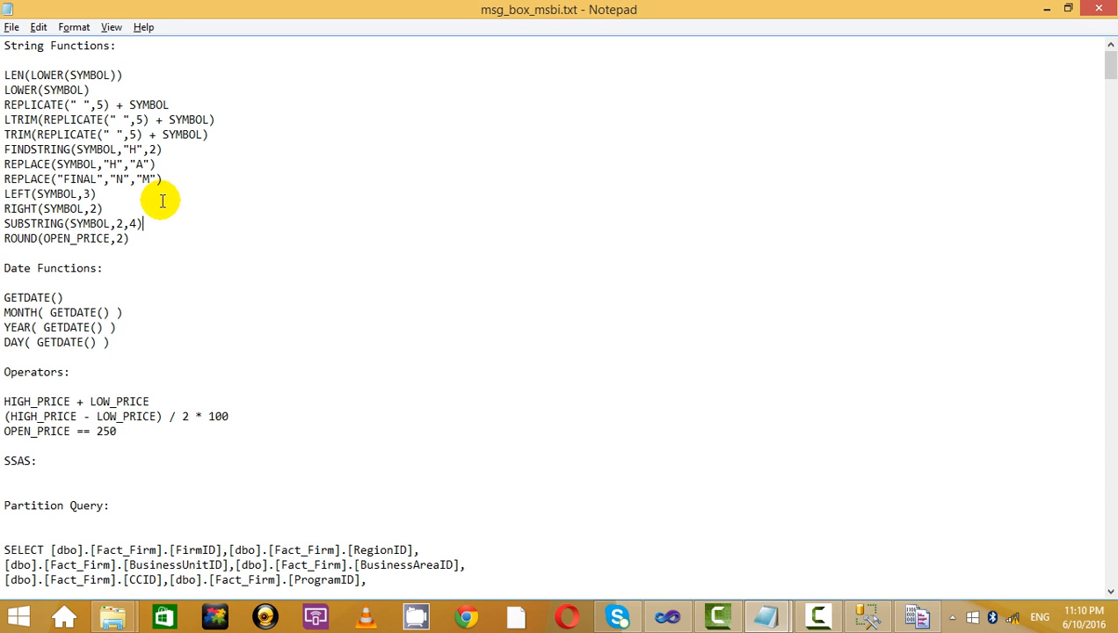
pyautogui.moveTo(5, 105)
pyautogui.mouseDown()
pyautogui.moveTo(214, 108)
pyautogui.moveTo(239, 124)
pyautogui.moveTo(5, 119)
pyautogui.mouseUp()
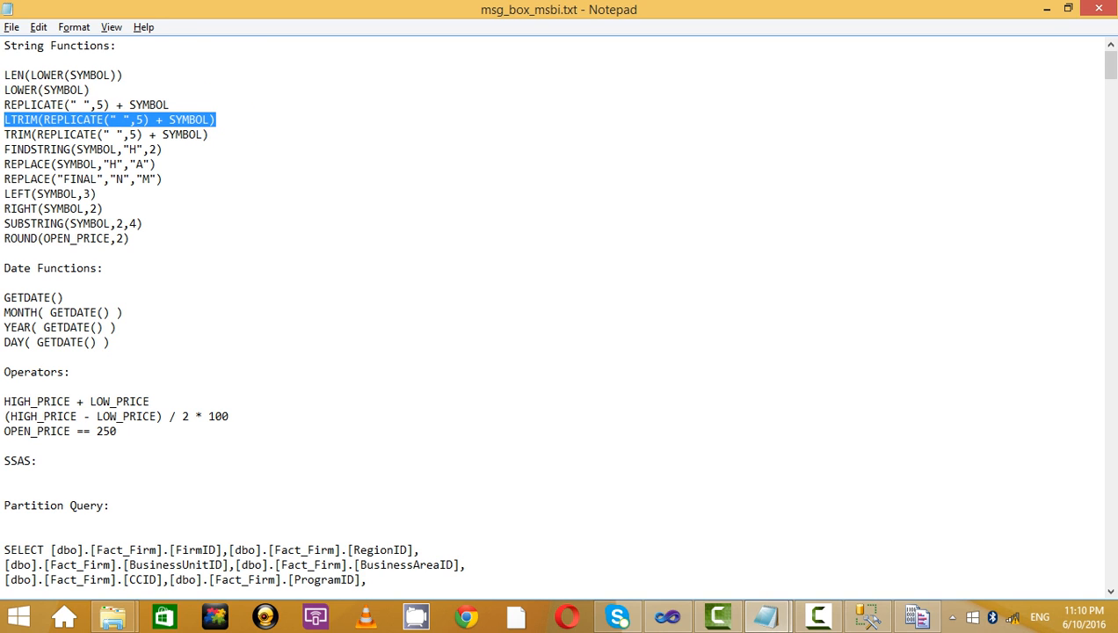
pyautogui.click(200, 117)
pyautogui.moveTo(232, 117); pyautogui.dragTo(4, 120)
pyautogui.hotkey('ctrl', 'c')
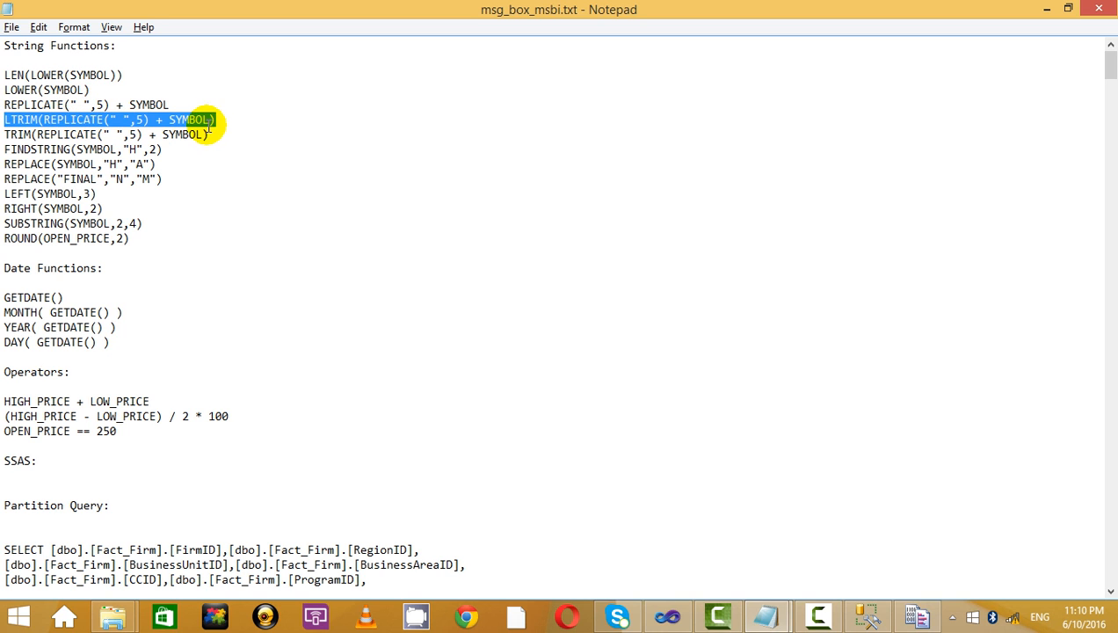
pyautogui.hotkey('alt', 'Tab')
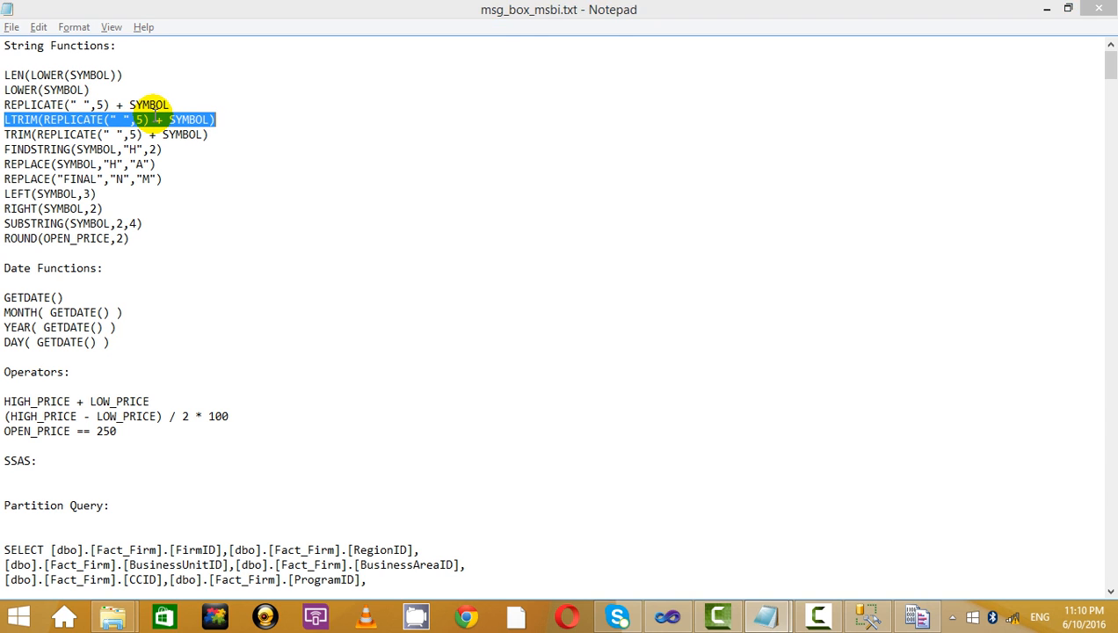
# Add a derived column named Ltrim with the copied expression LTRIM(REPLICATE(" ",5) + SYMBOL) and accept the transformation changes.
pyautogui.click(290, 502)
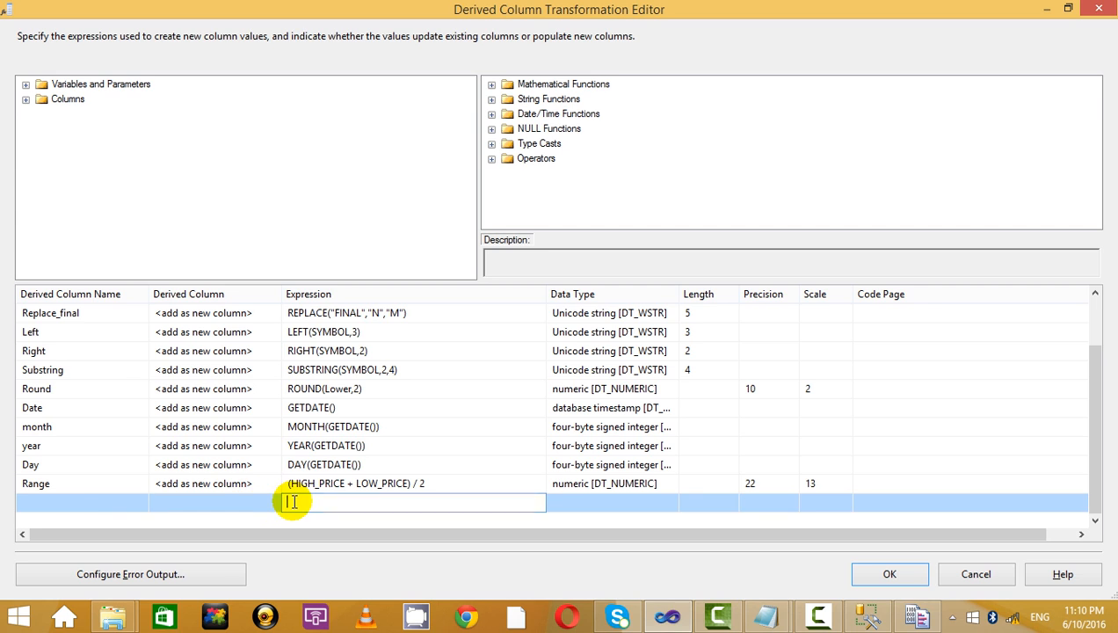
pyautogui.hotkey('ctrl', 'v')
pyautogui.click(122, 502)
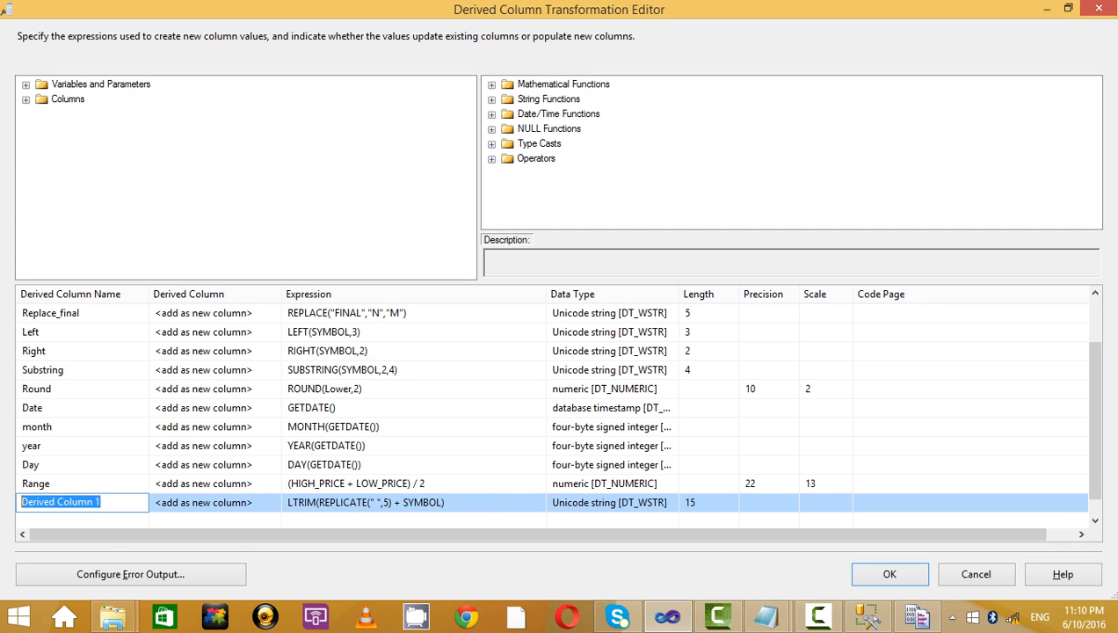
pyautogui.press('BackSpace')
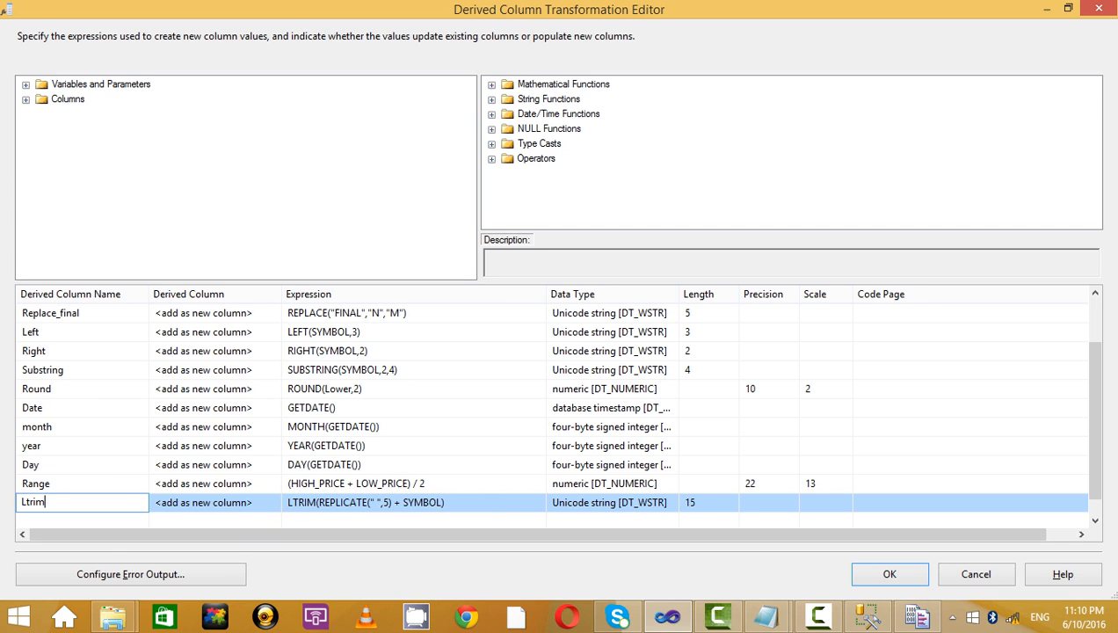
pyautogui.click(387, 482)
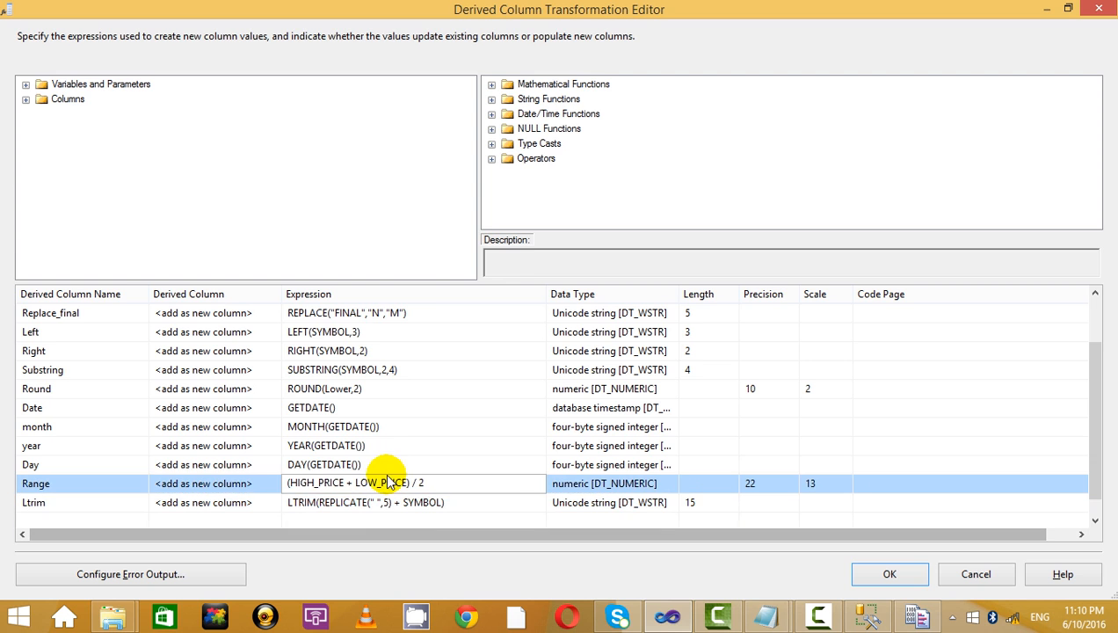
pyautogui.click(520, 502)
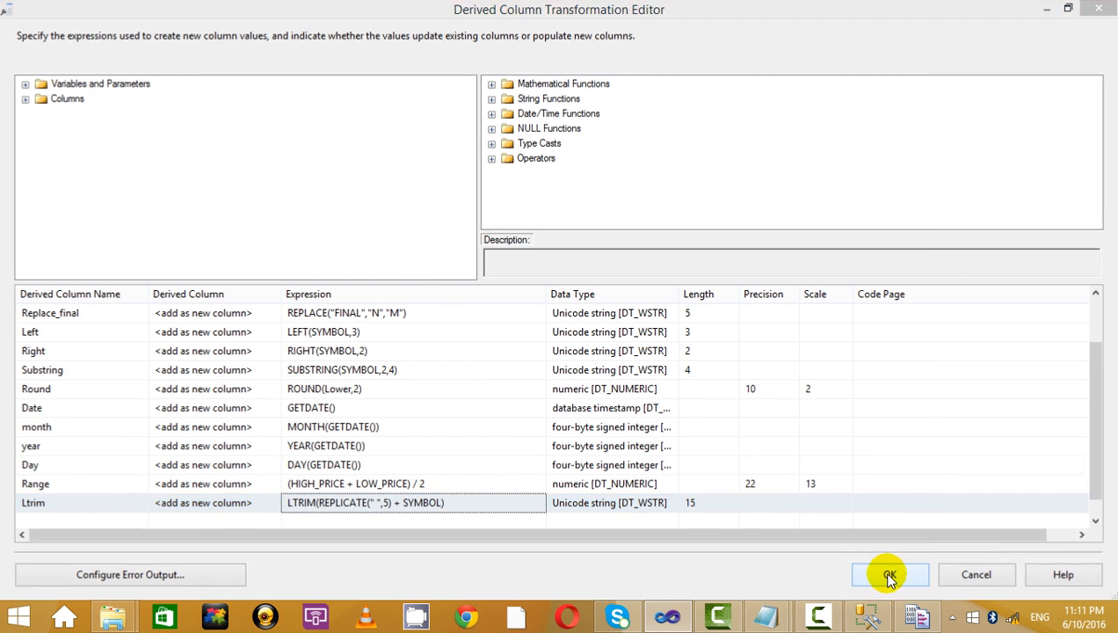
pyautogui.click(889, 575)
# Delete the existing Union All from the data flow and place a new Union All below Derived Column.
pyautogui.click(521, 382)
pyautogui.press('Delete')
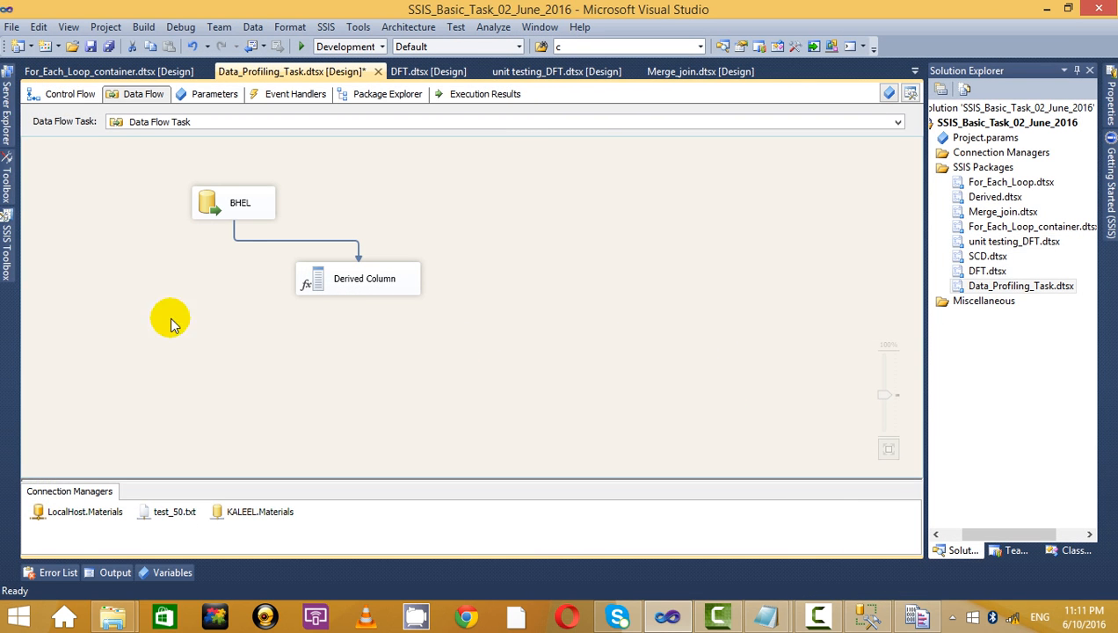
pyautogui.click(6, 246)
pyautogui.moveTo(68, 372); pyautogui.dragTo(460, 420)
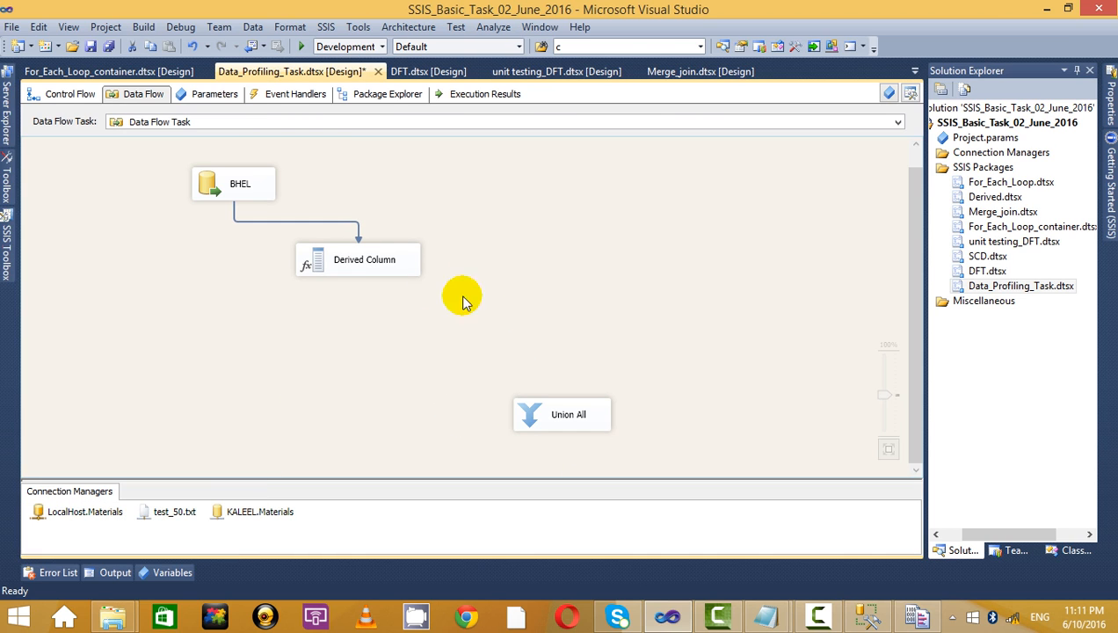
# Connect the Derived Column output to the new Union All and enable a data viewer on that path.
pyautogui.click(373, 263)
pyautogui.moveTo(367, 290); pyautogui.dragTo(571, 413)
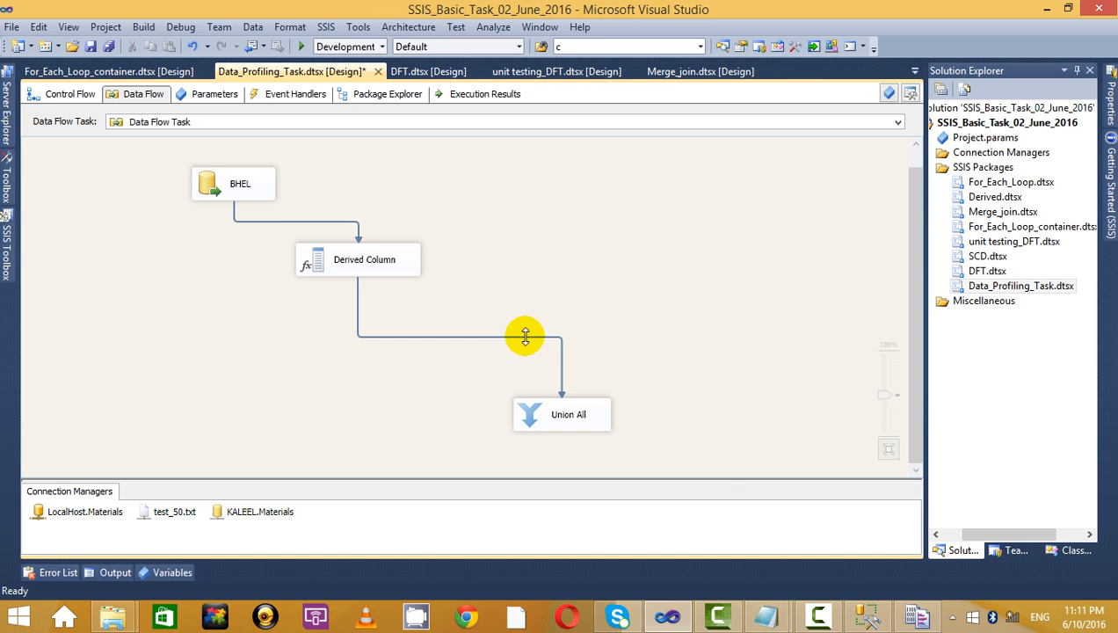
pyautogui.rightClick(530, 338)
pyautogui.click(626, 393)
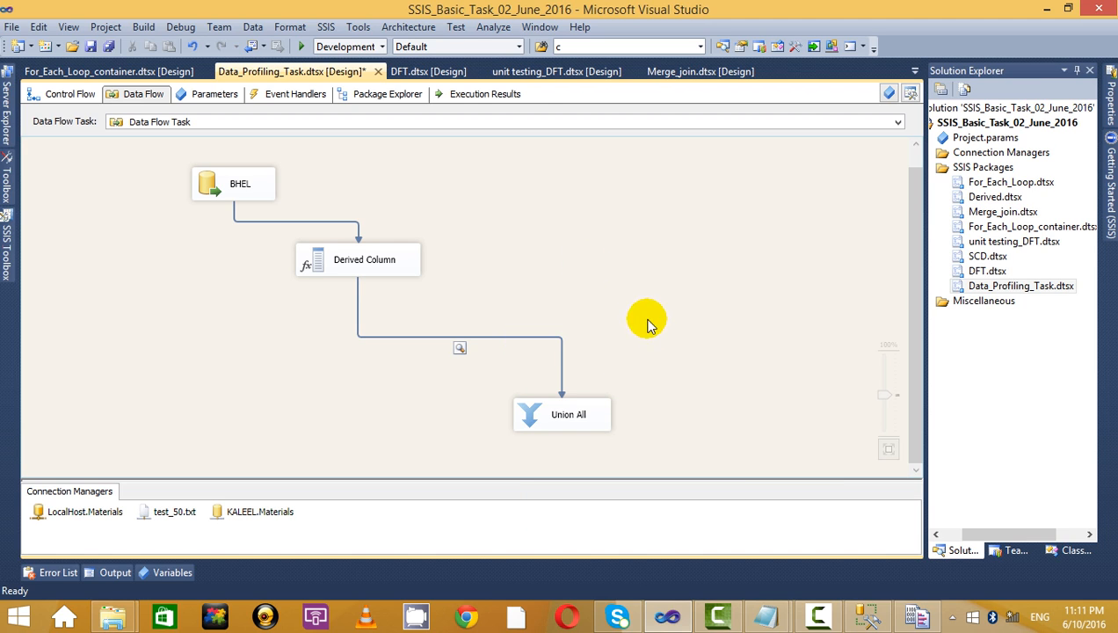
# Run the package and examine the Ltrim column in the data viewer.
pyautogui.click(305, 47)
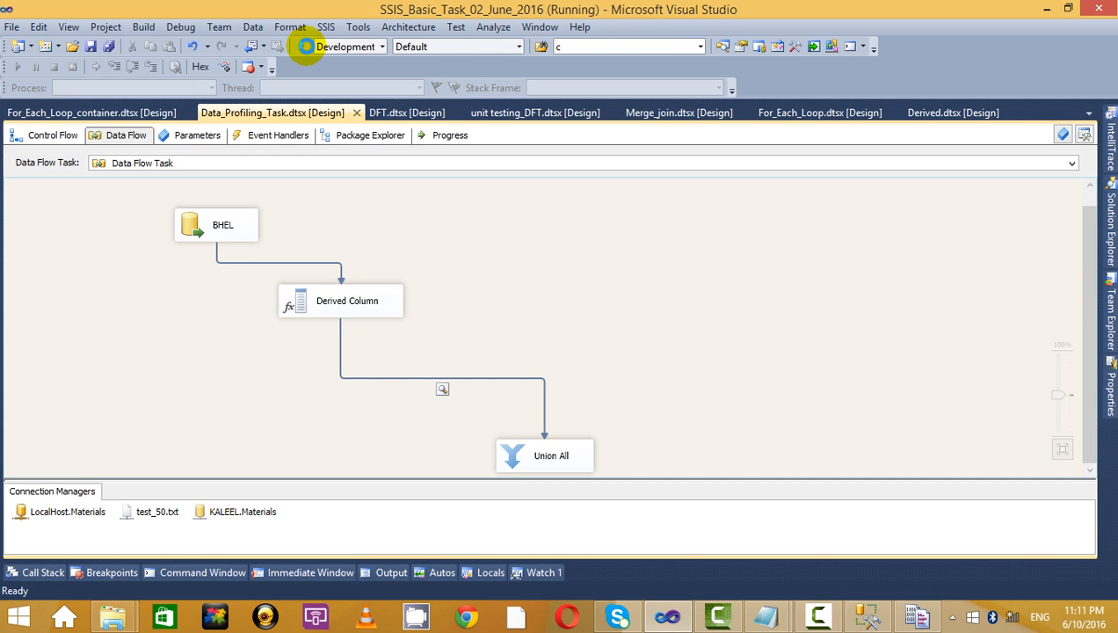
pyautogui.click(427, 94)
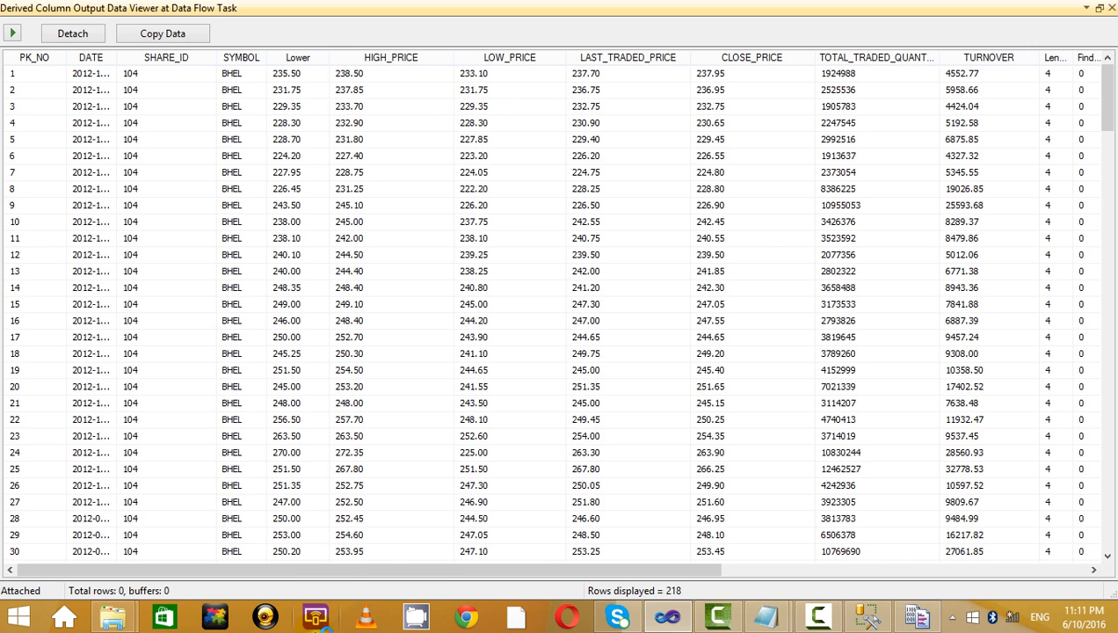
pyautogui.moveTo(336, 570); pyautogui.dragTo(1097, 549)
pyautogui.click(1060, 254)
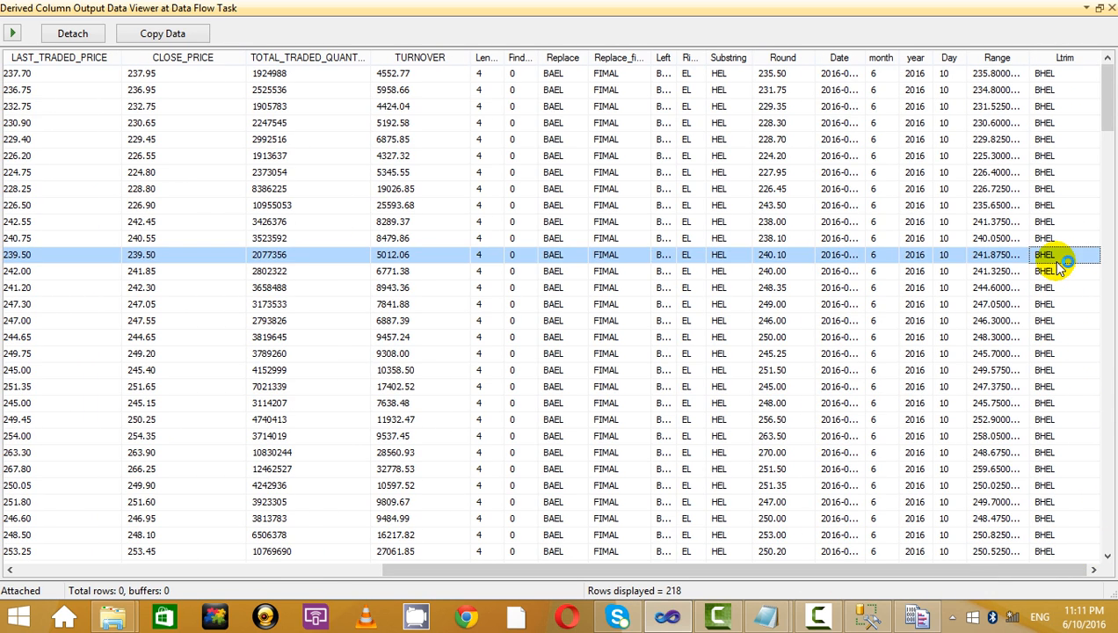
pyautogui.scroll(-2, 1060, 262)
pyautogui.scroll(2, 1043, 174)
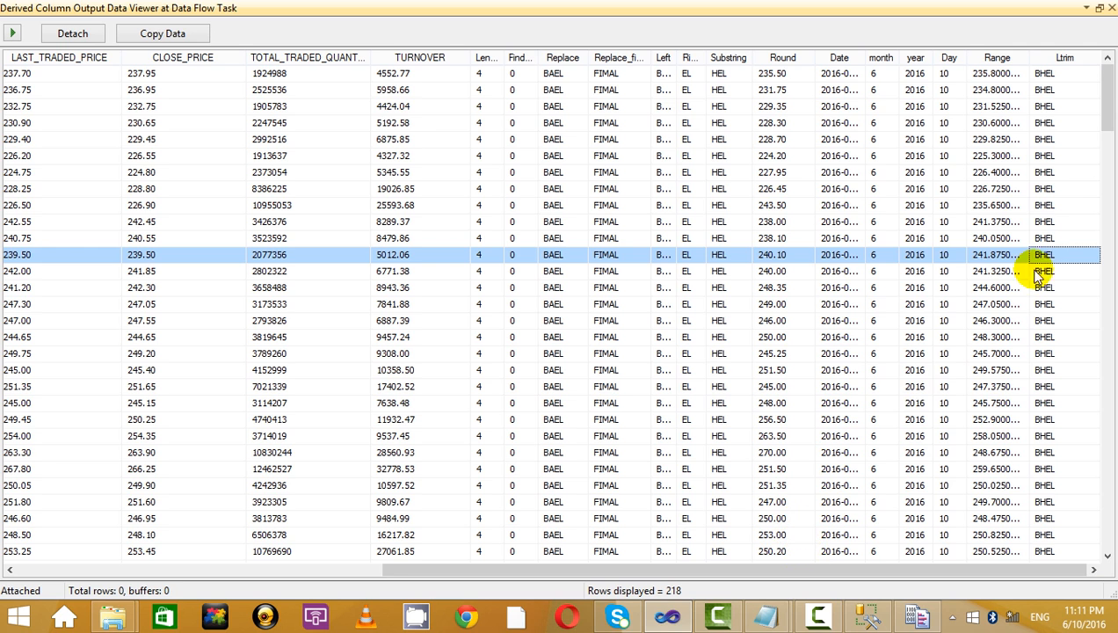
# Close the data viewer, stop the package run and reopen the Derived Column transformation at its last rows.
pyautogui.click(1112, 7)
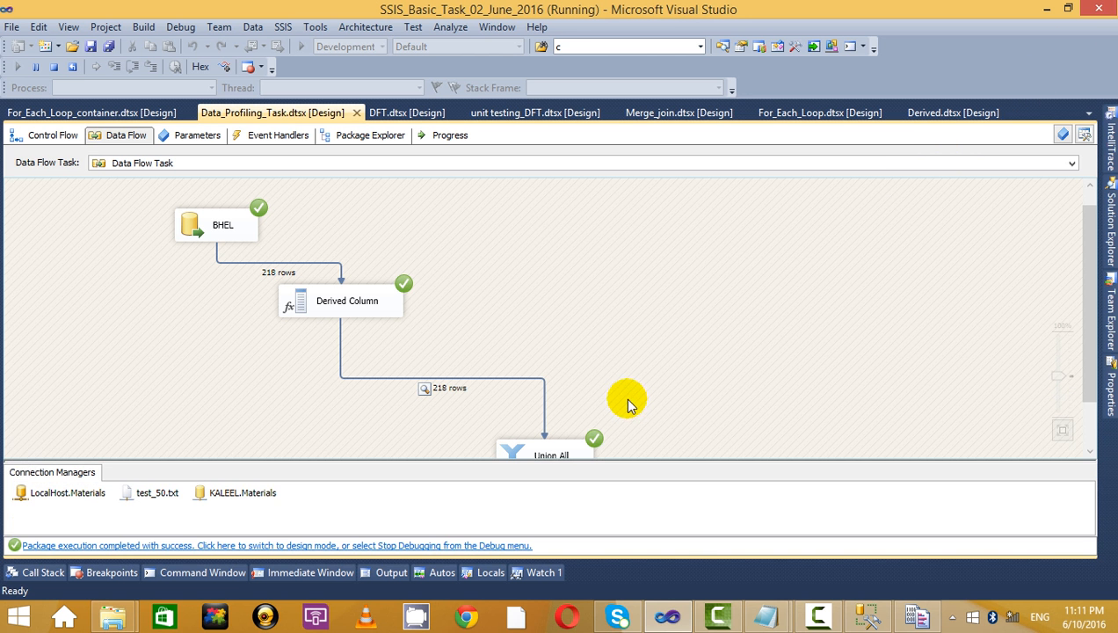
pyautogui.click(53, 66)
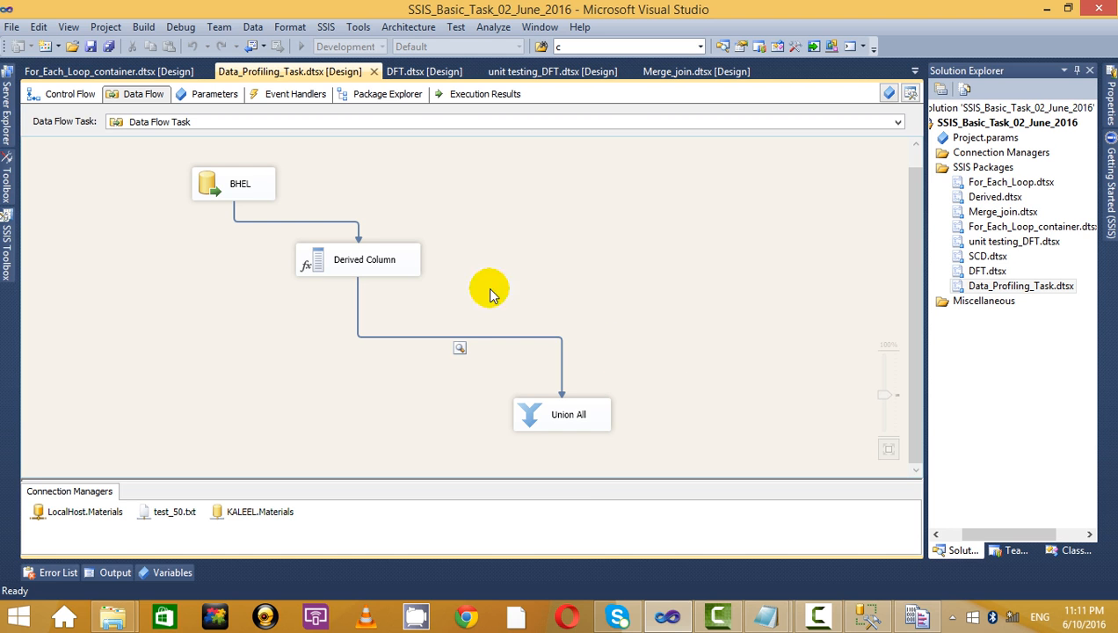
pyautogui.rightClick(367, 254)
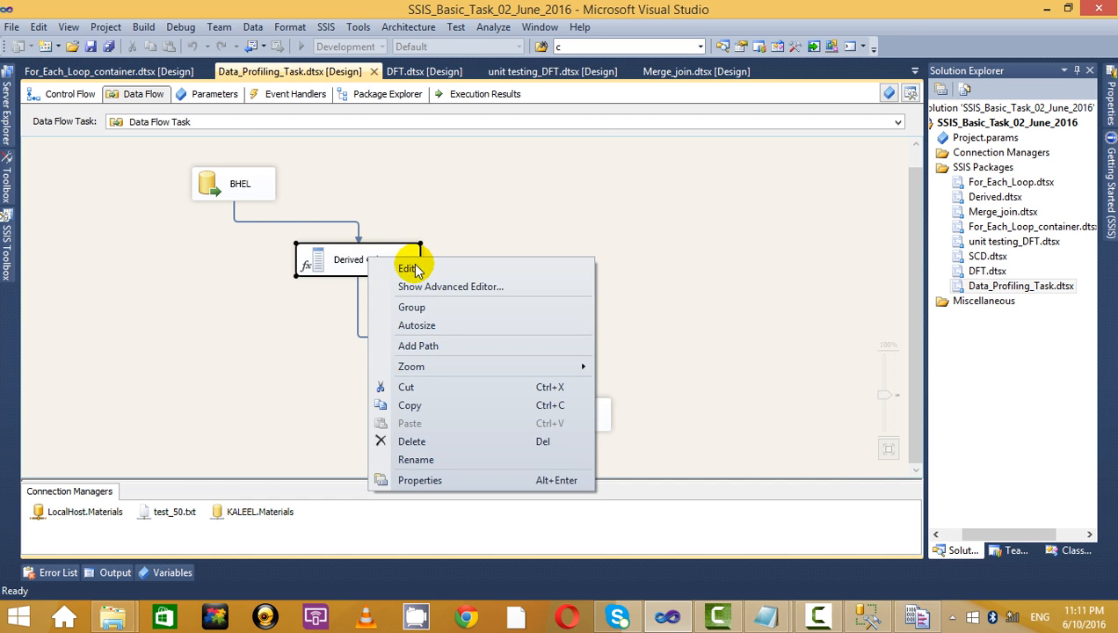
pyautogui.click(417, 266)
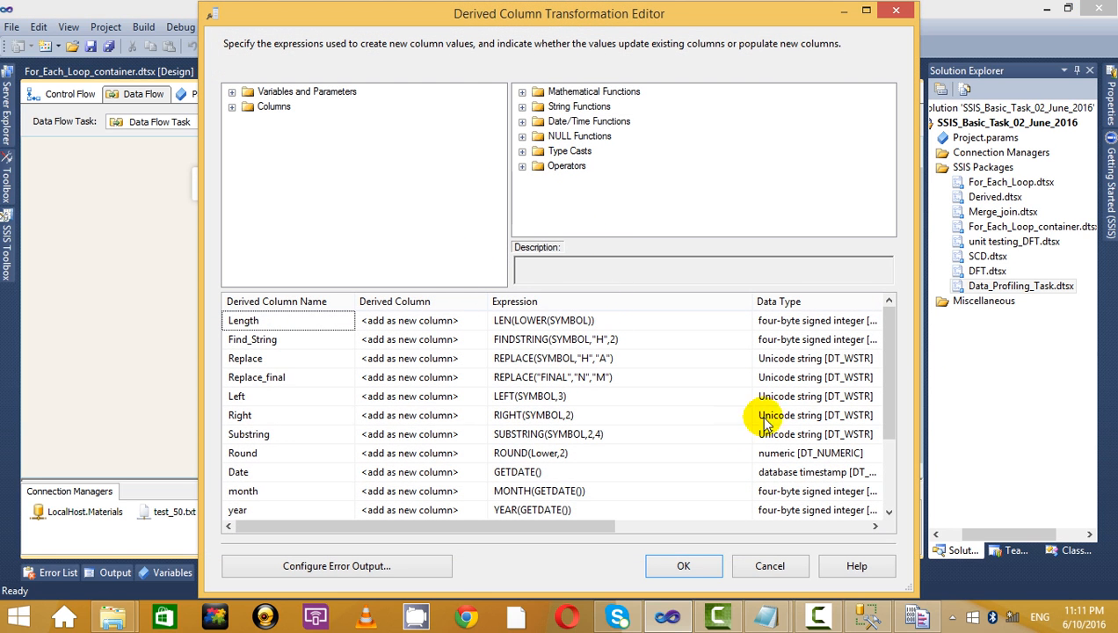
pyautogui.scroll(-2, 888, 369)
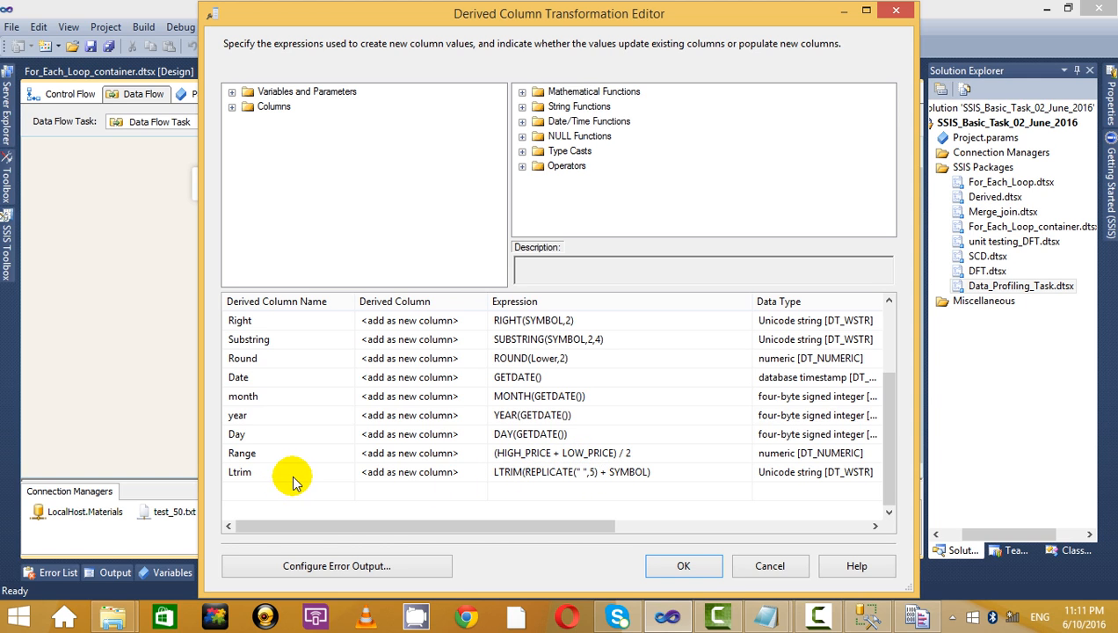
# Copy REPLICATE(" ",5) + SYMBOL from the Notepad notes into the expression of a new row below Ltrim.
pyautogui.hotkey('alt', 'Tab')
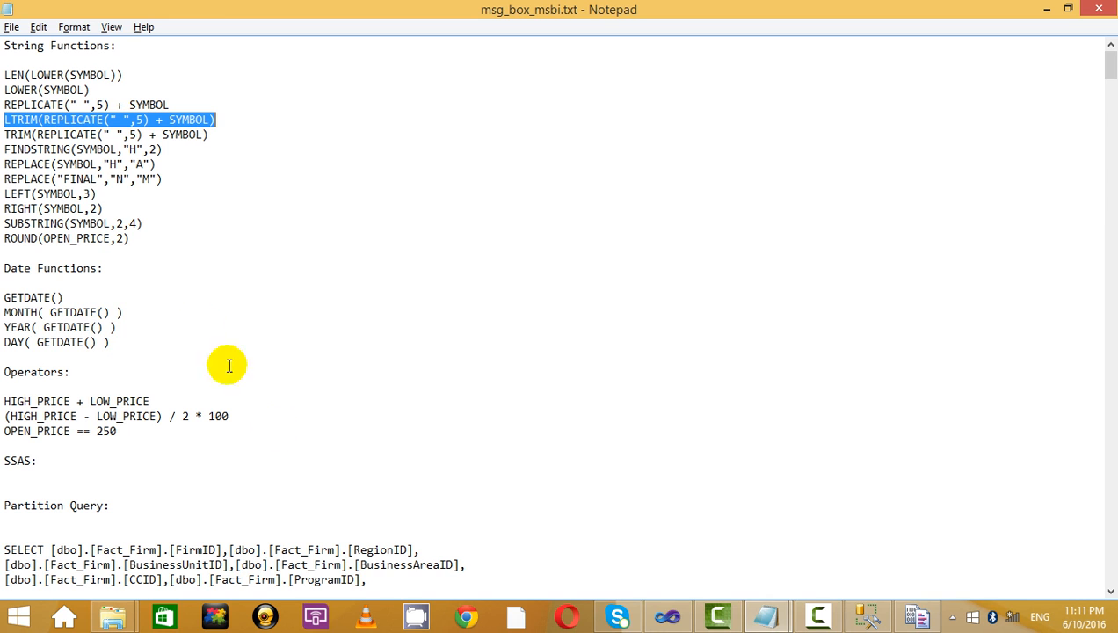
pyautogui.click(186, 101)
pyautogui.moveTo(190, 112); pyautogui.dragTo(32, 101)
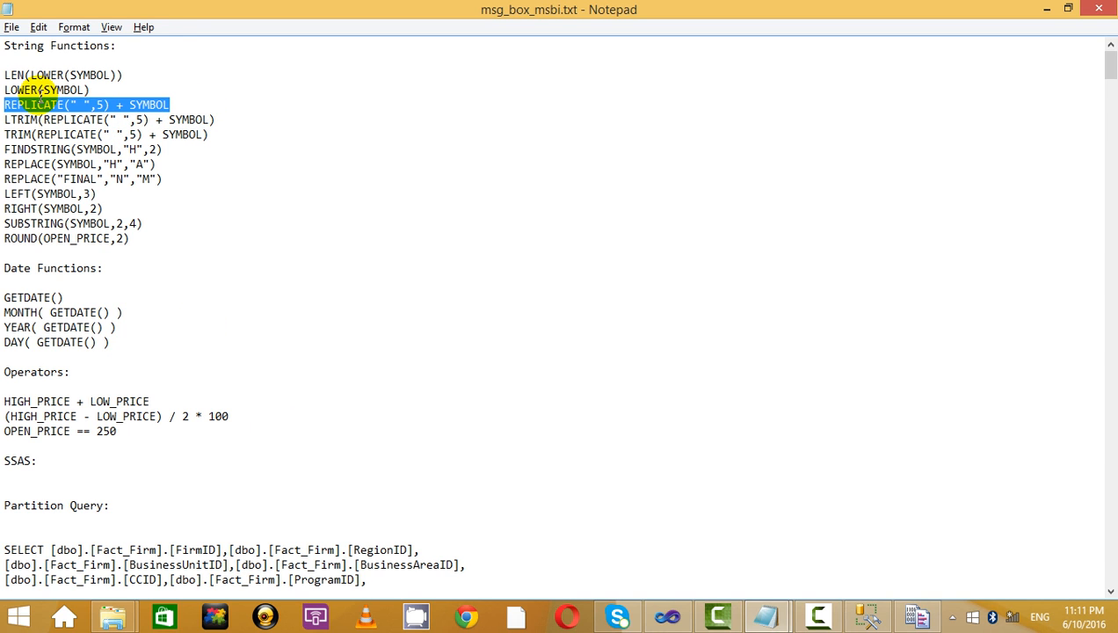
pyautogui.hotkey('ctrl', 'c')
pyautogui.hotkey('alt', 'Tab')
pyautogui.click(539, 492)
pyautogui.hotkey('ctrl', 'v')
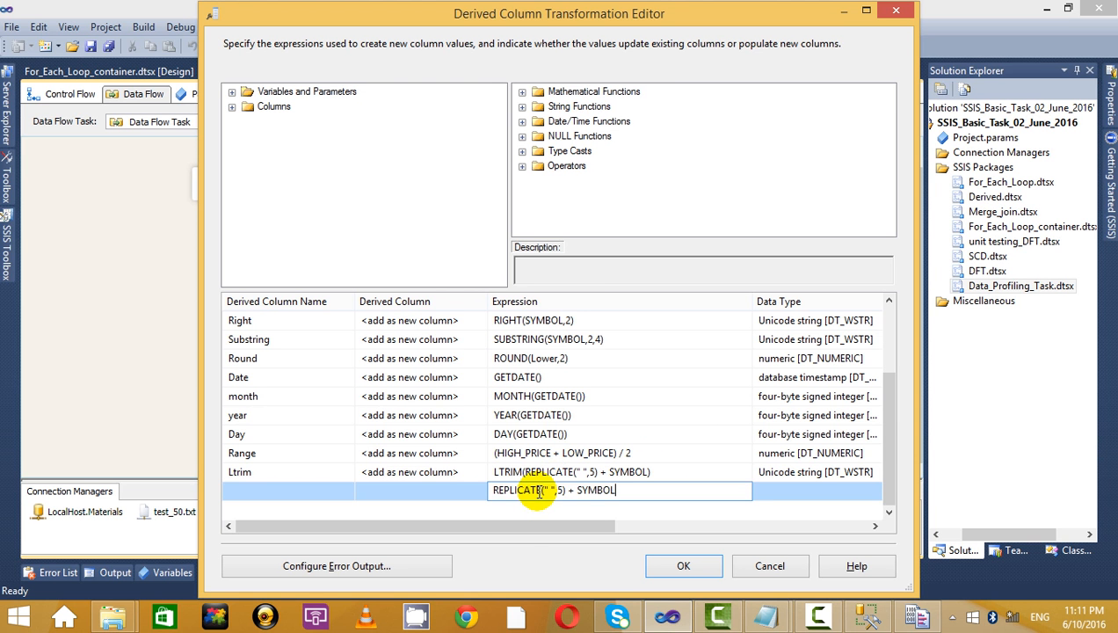
# Name the new derived column Replicate and accept the transformation settings.
pyautogui.click(316, 490)
pyautogui.moveTo(316, 490); pyautogui.dragTo(134, 487)
pyautogui.press('BackSpace')
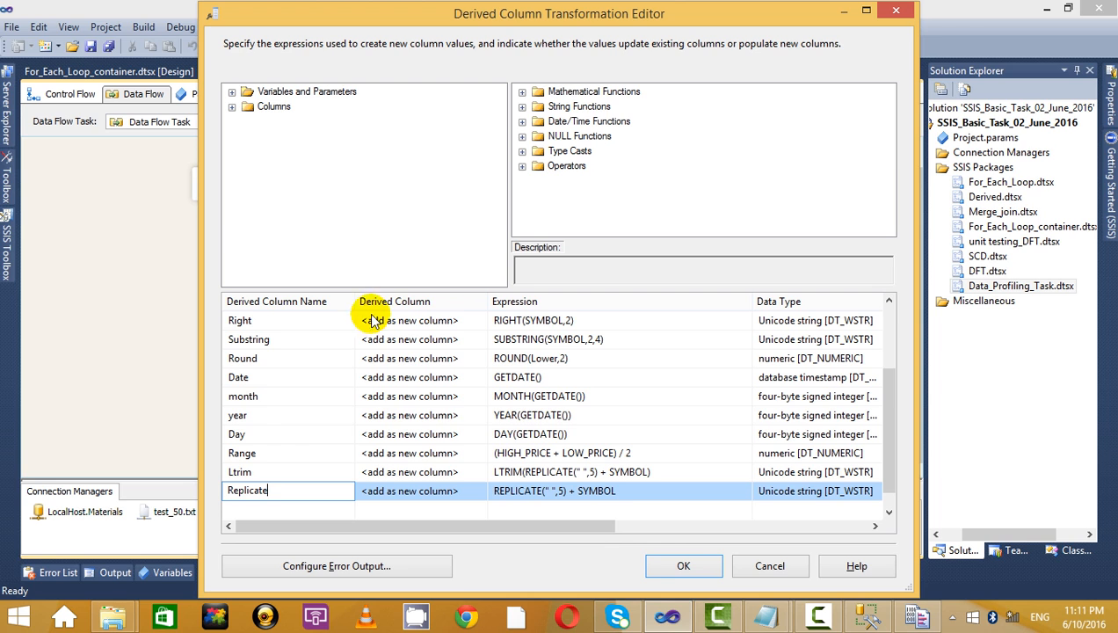
pyautogui.click(679, 565)
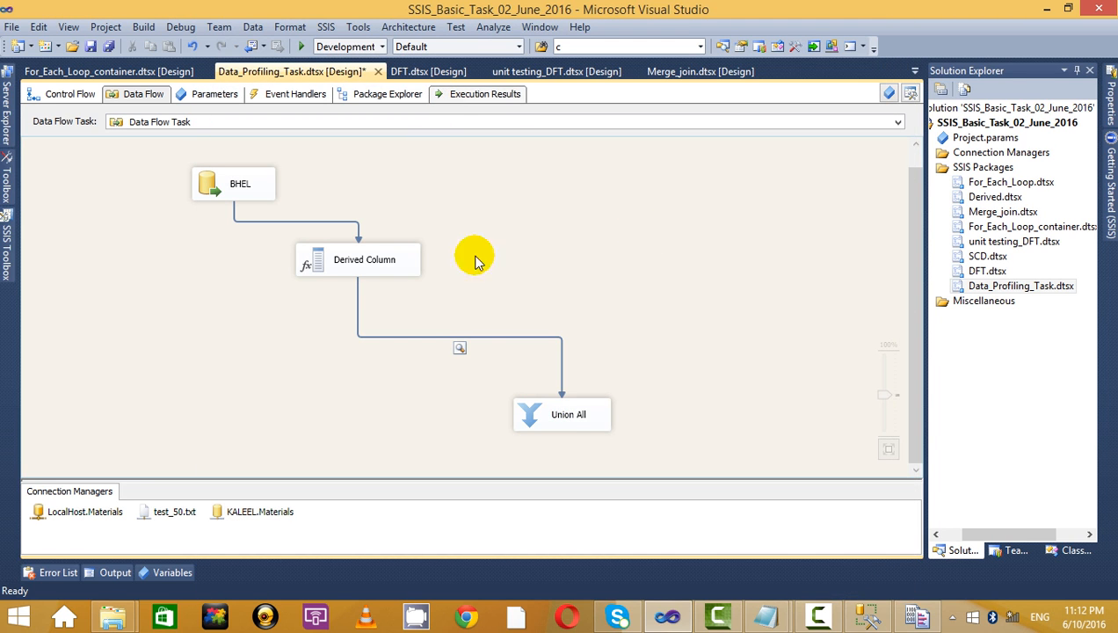
# Replace the outdated Union All in the data flow with a fresh Union All below Derived Column.
pyautogui.click(568, 417)
pyautogui.press('Delete')
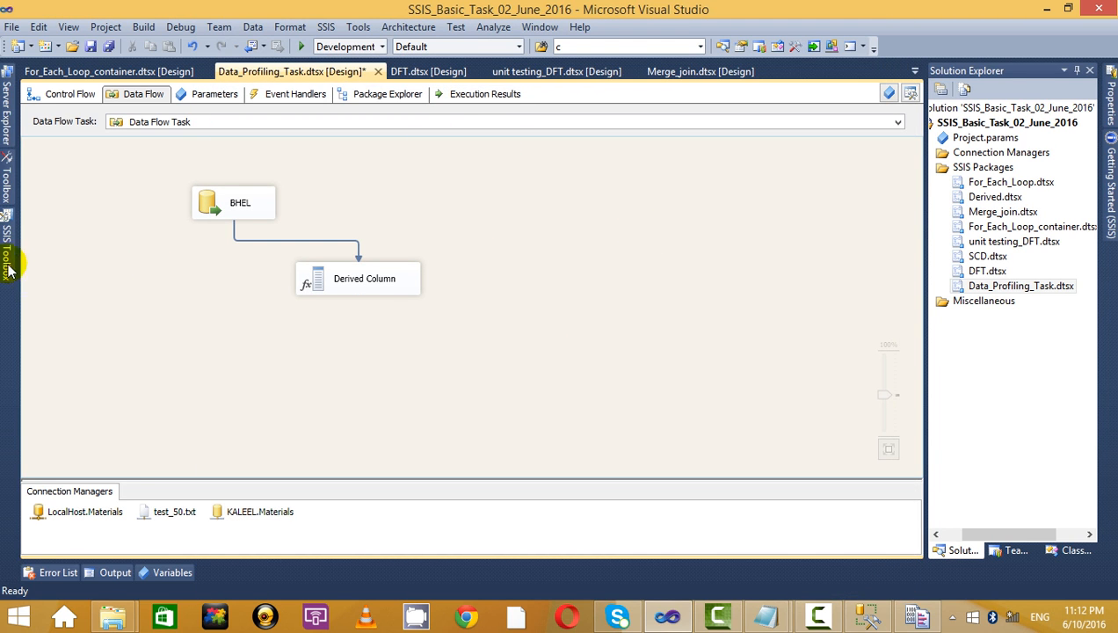
pyautogui.click(7, 255)
pyautogui.moveTo(92, 383); pyautogui.dragTo(391, 373)
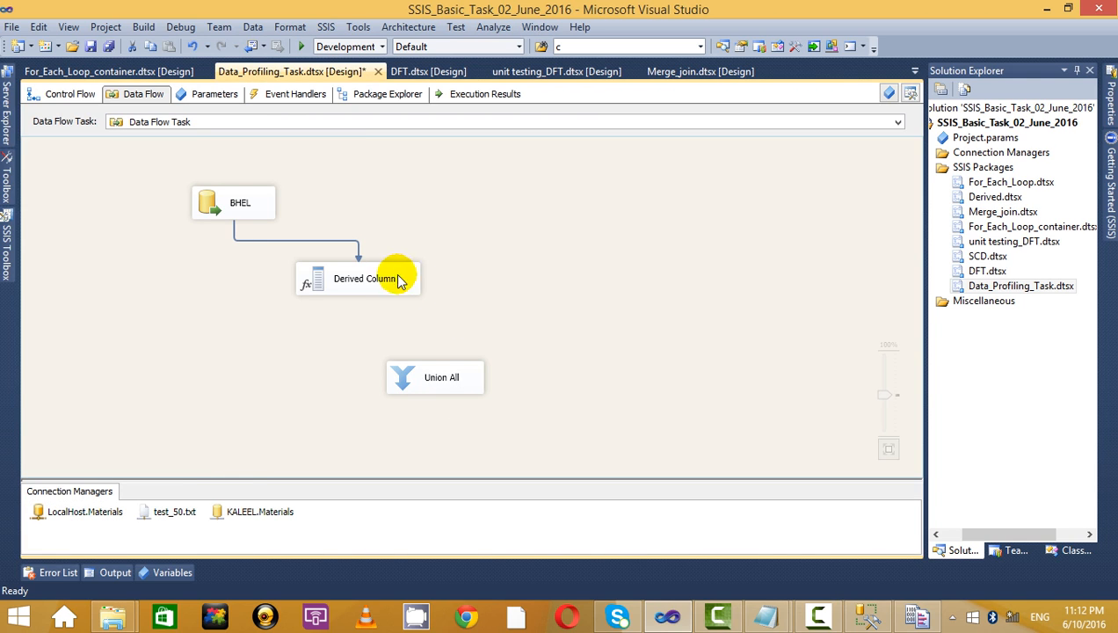
# Connect Derived Column to the new Union All and enable a data viewer on the connecting path.
pyautogui.click(399, 280)
pyautogui.moveTo(366, 309); pyautogui.dragTo(414, 364)
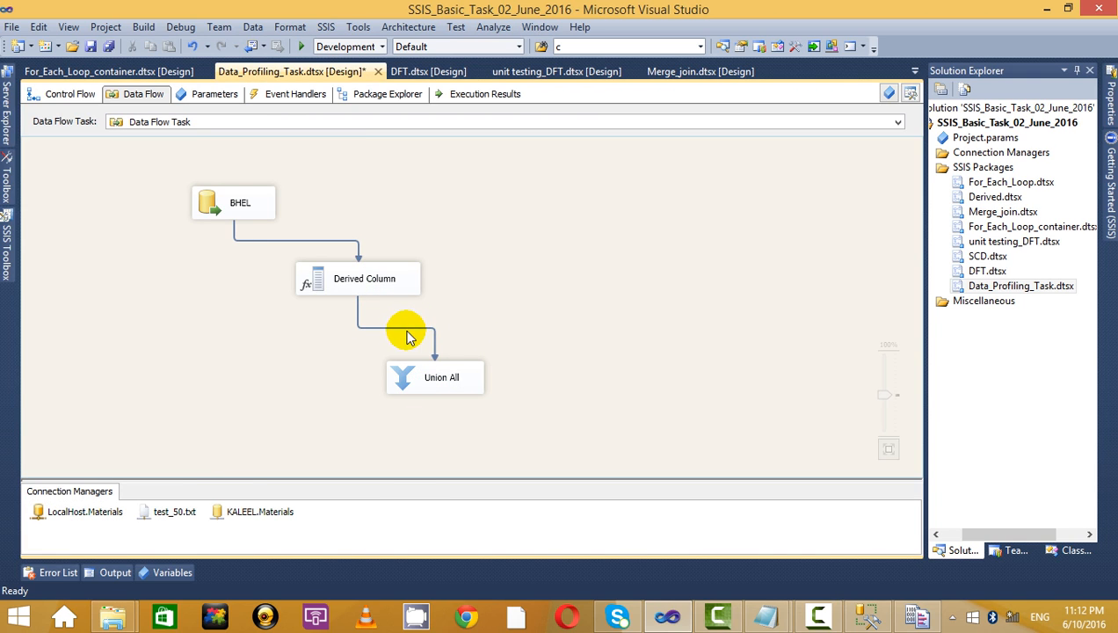
pyautogui.rightClick(405, 327)
pyautogui.click(491, 376)
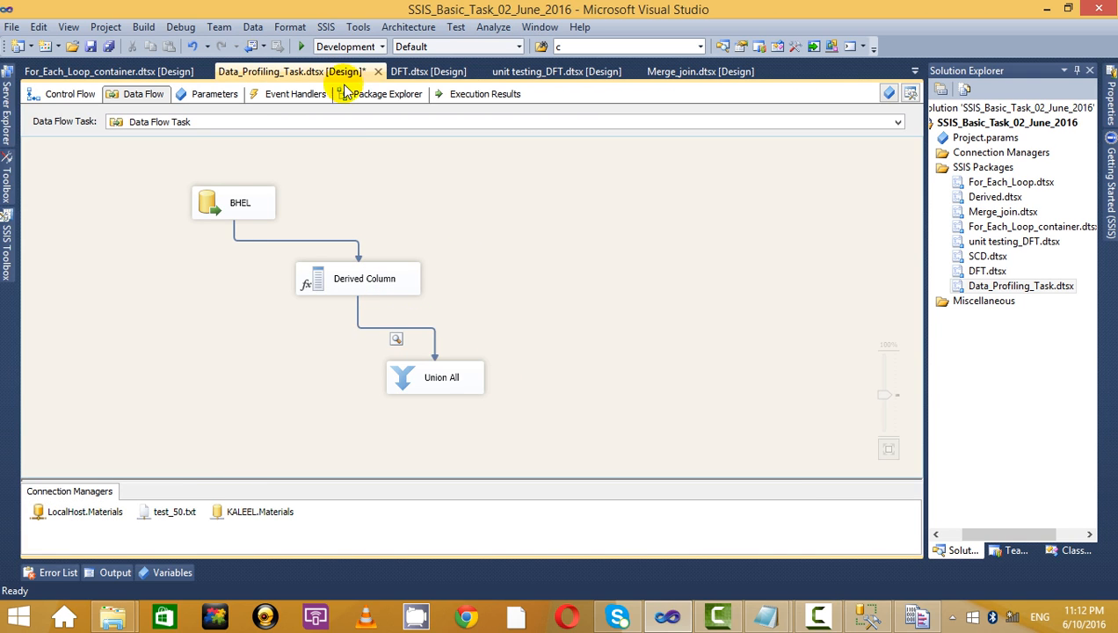
# Run the package and compare the Replicate column with the Ltrim column in the data viewer.
pyautogui.click(301, 44)
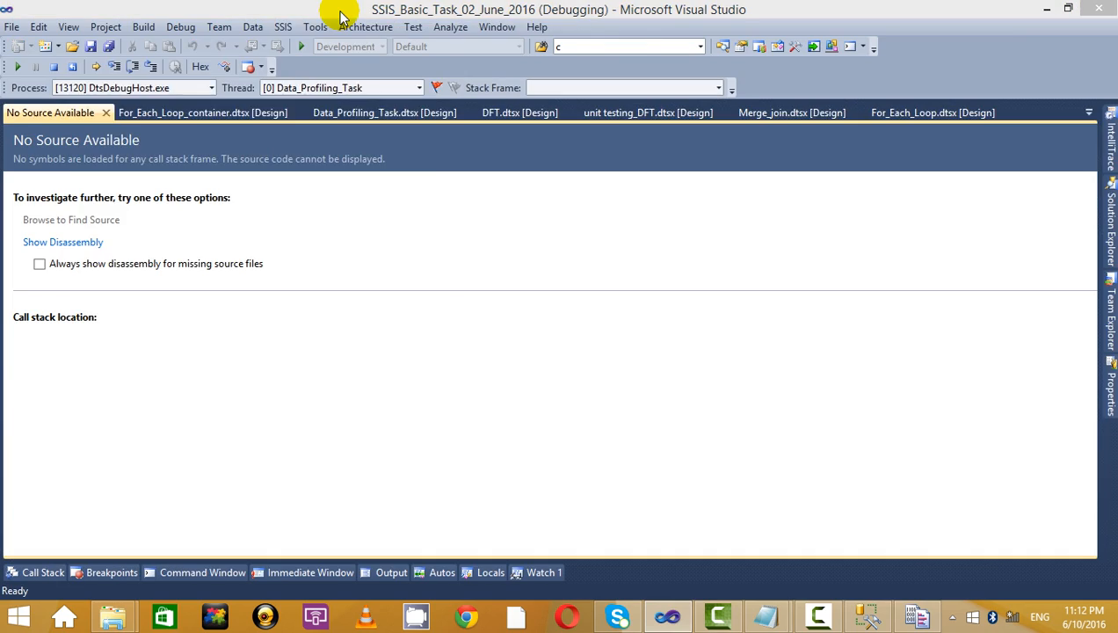
pyautogui.click(427, 94)
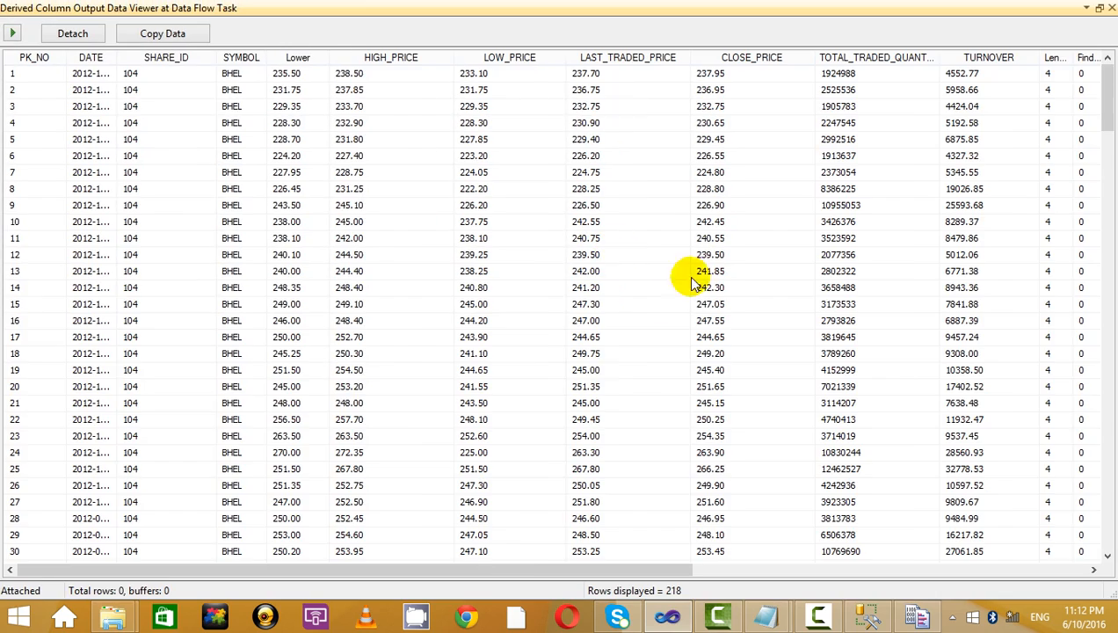
pyautogui.moveTo(510, 562); pyautogui.dragTo(1010, 308)
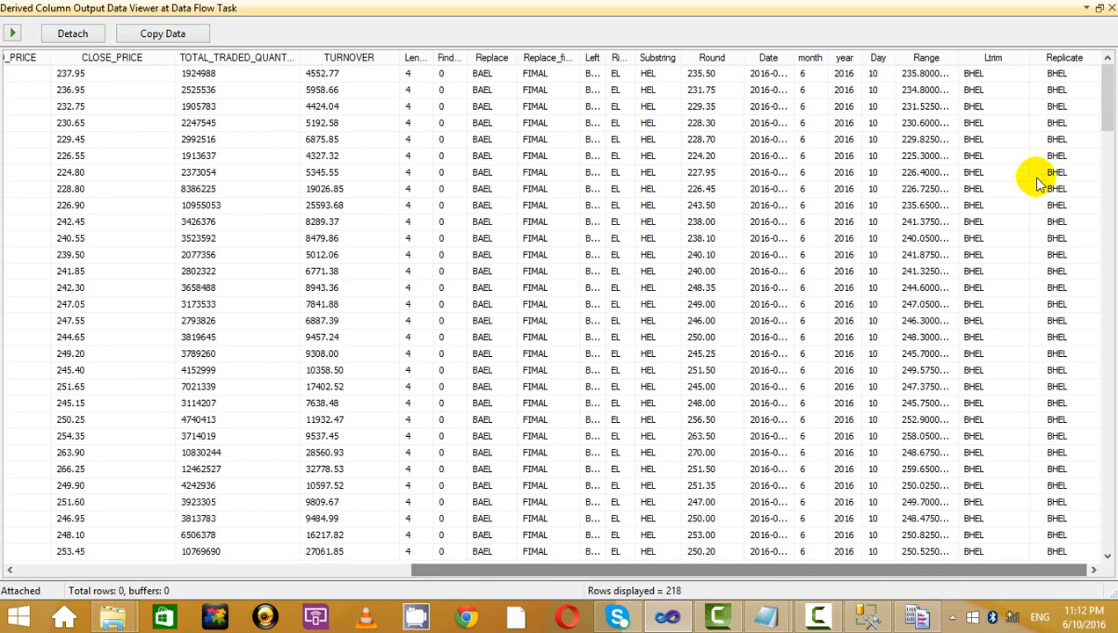
pyautogui.click(1047, 140)
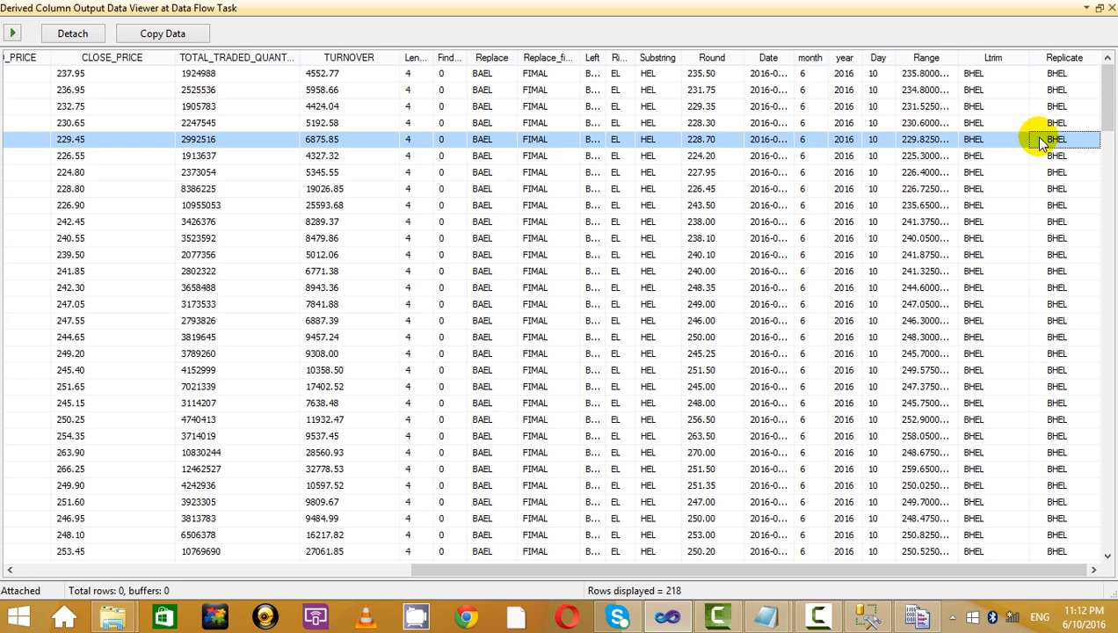
# Close the data viewer, stop the package run and reopen the Derived Column transformation.
pyautogui.click(1111, 9)
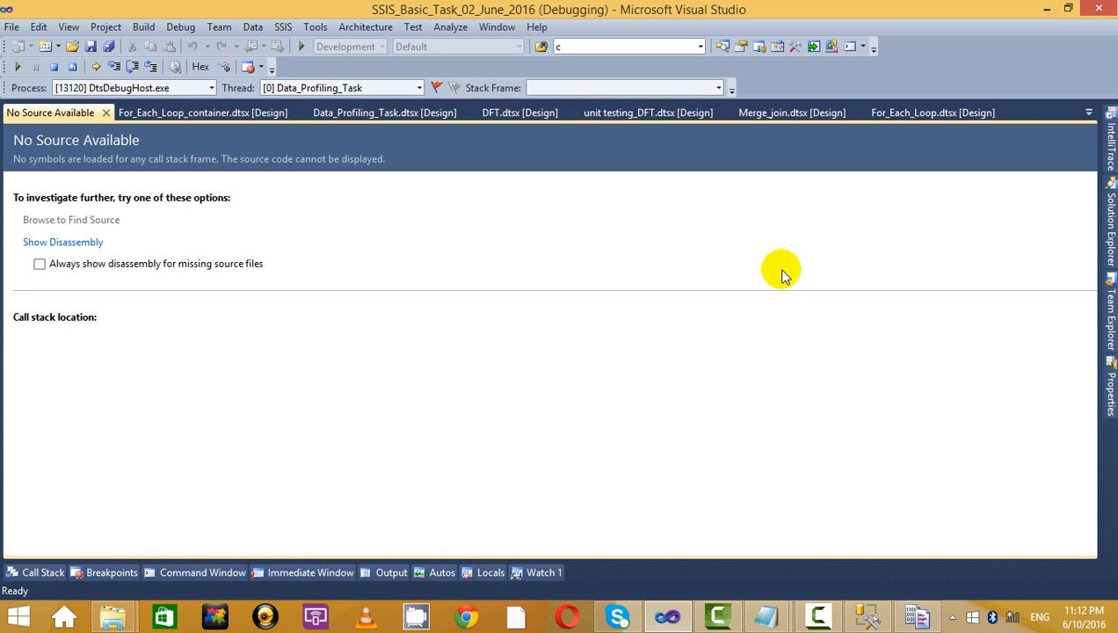
pyautogui.hotkey('alt', 'Tab')
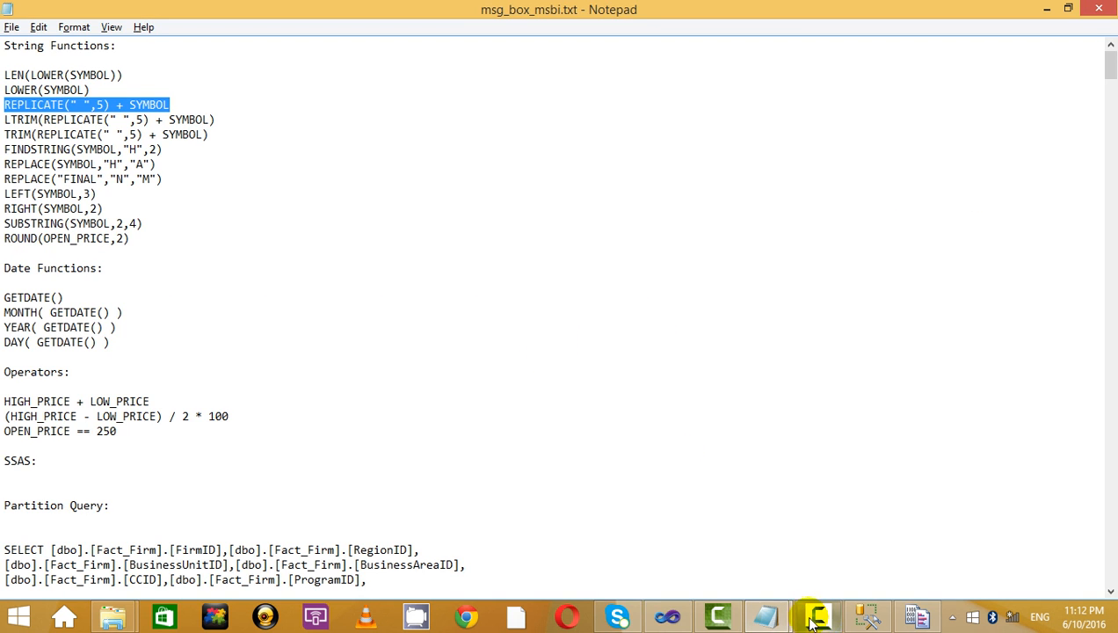
pyautogui.click(669, 613)
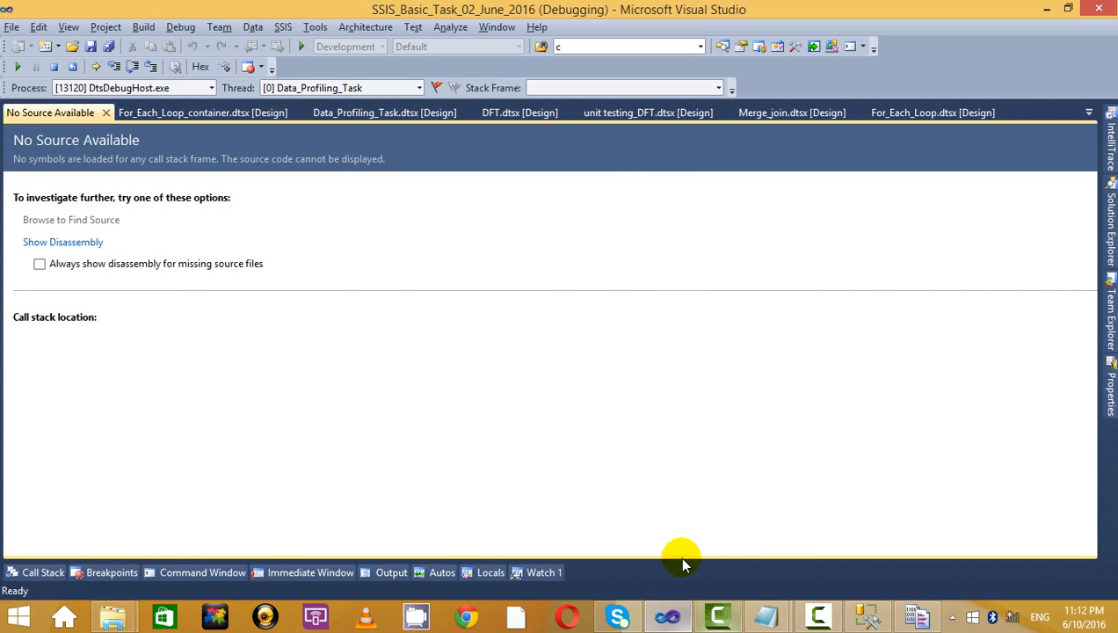
pyautogui.click(104, 113)
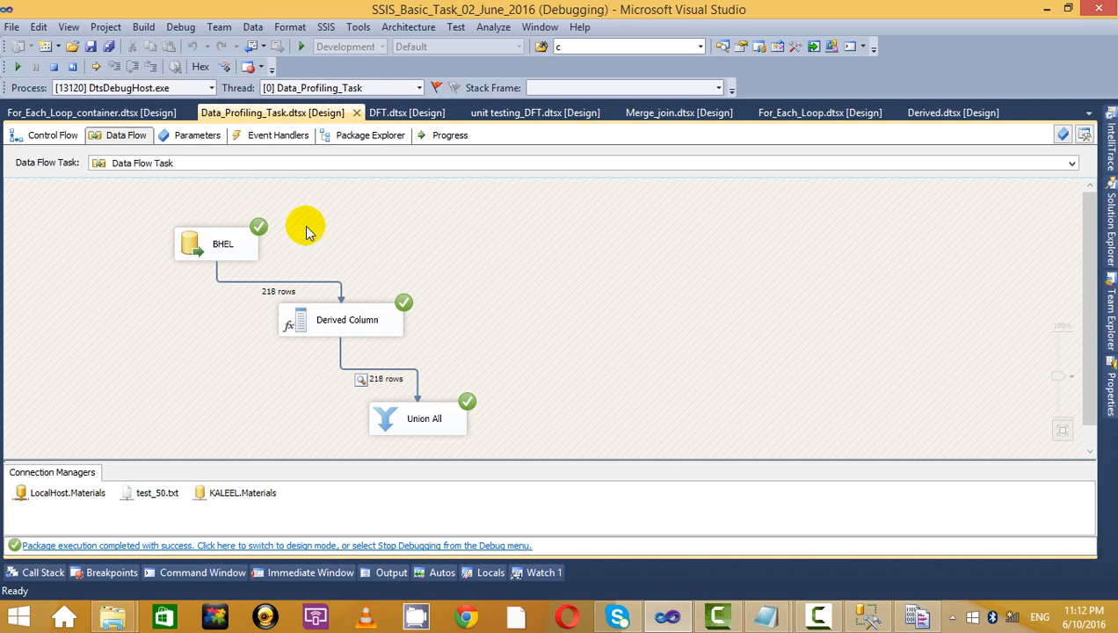
pyautogui.click(58, 66)
pyautogui.click(367, 268)
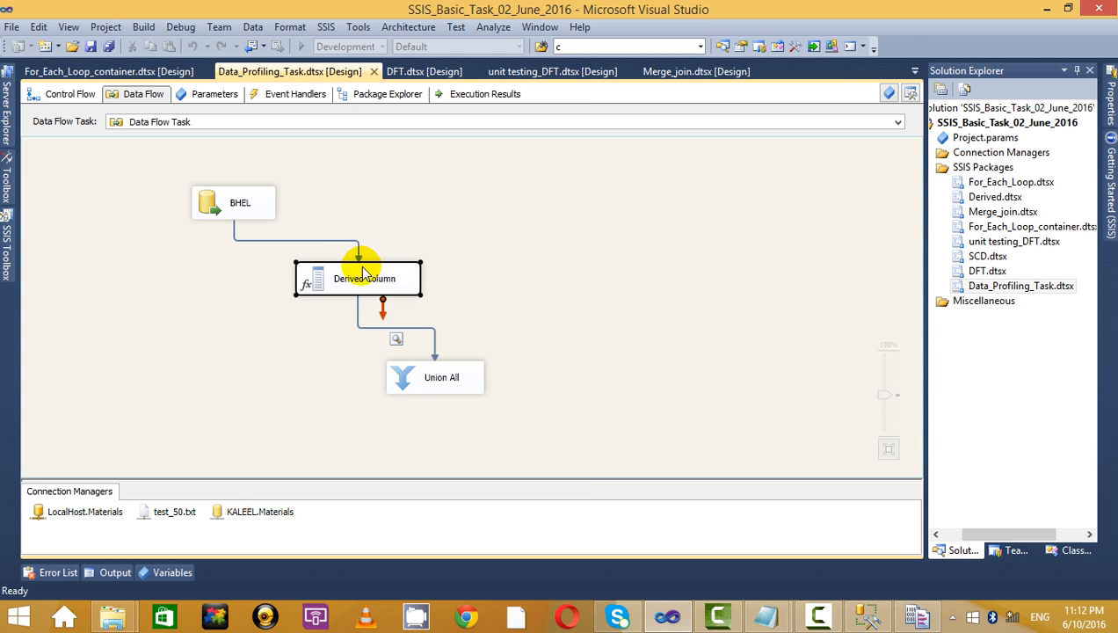
pyautogui.doubleClick(418, 283)
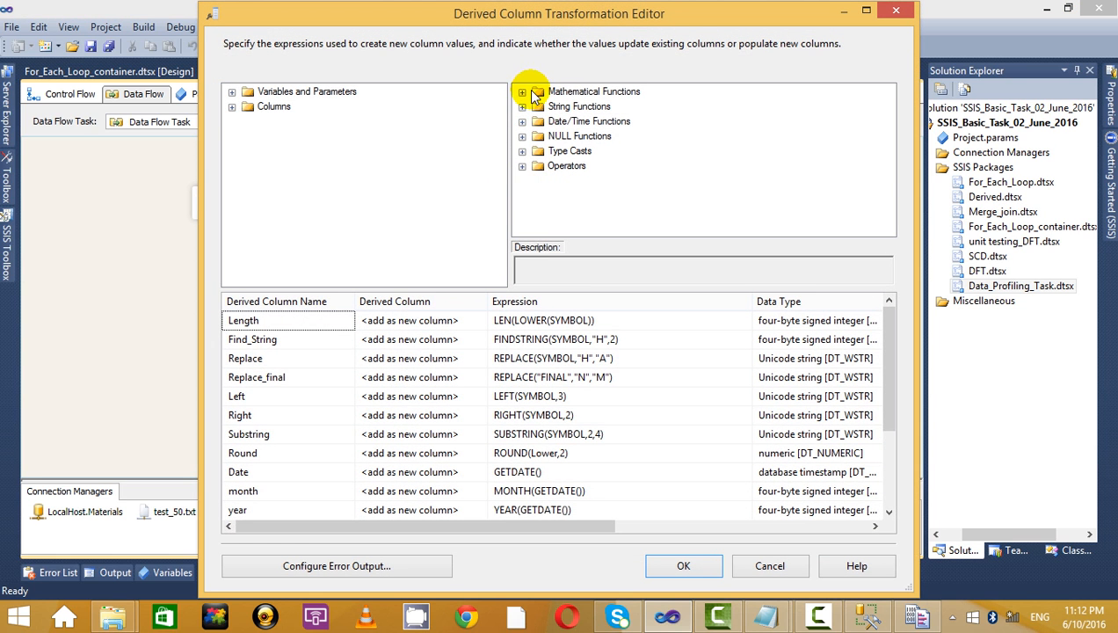
# Review the available String Functions, Date/Time Functions, Type Casts and Operators, then close the Derived Column editor.
pyautogui.click(522, 107)
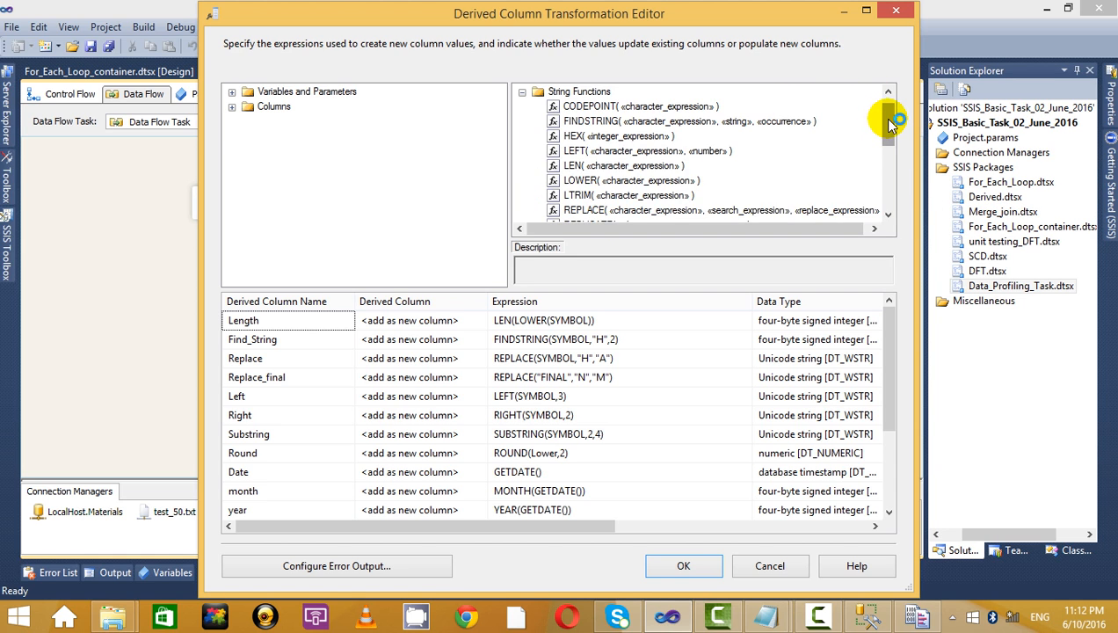
pyautogui.moveTo(888, 118); pyautogui.dragTo(887, 142)
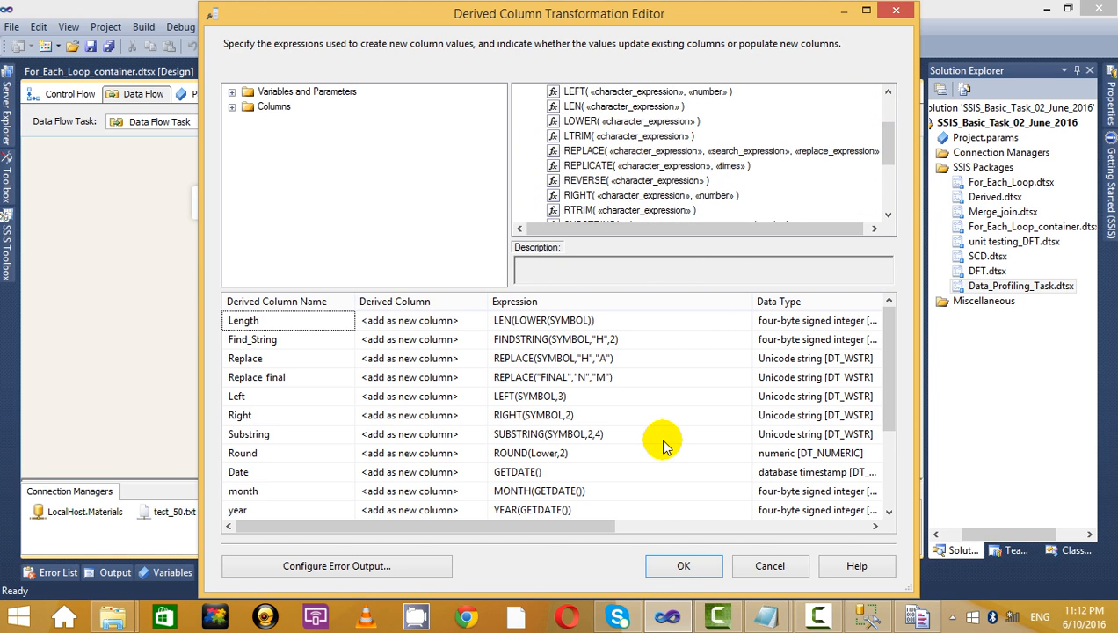
pyautogui.scroll(2, 650, 444)
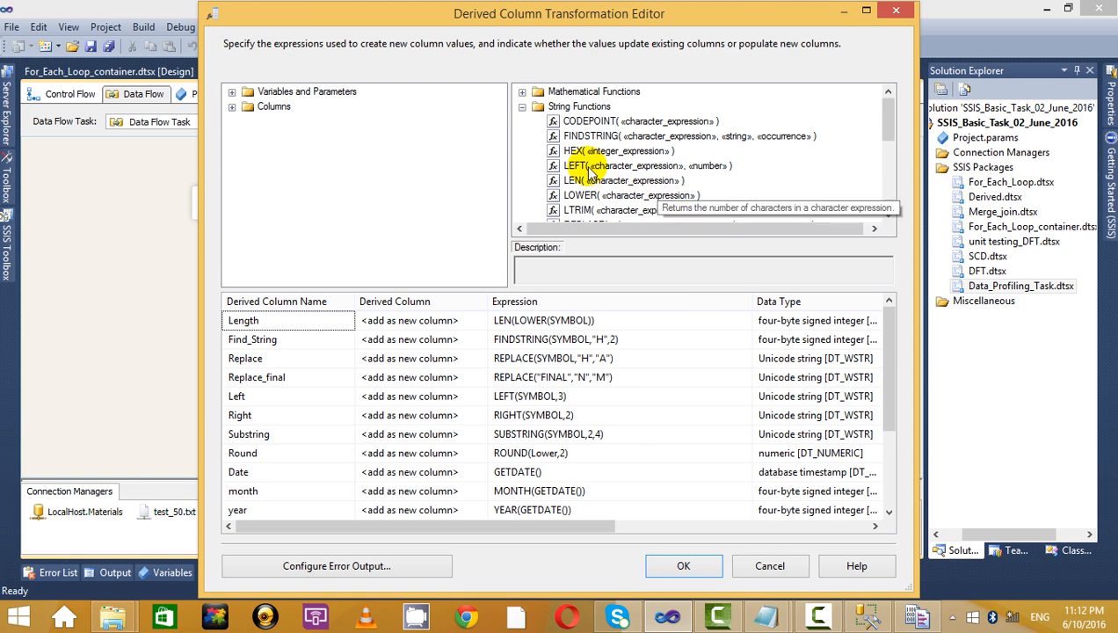
pyautogui.click(522, 106)
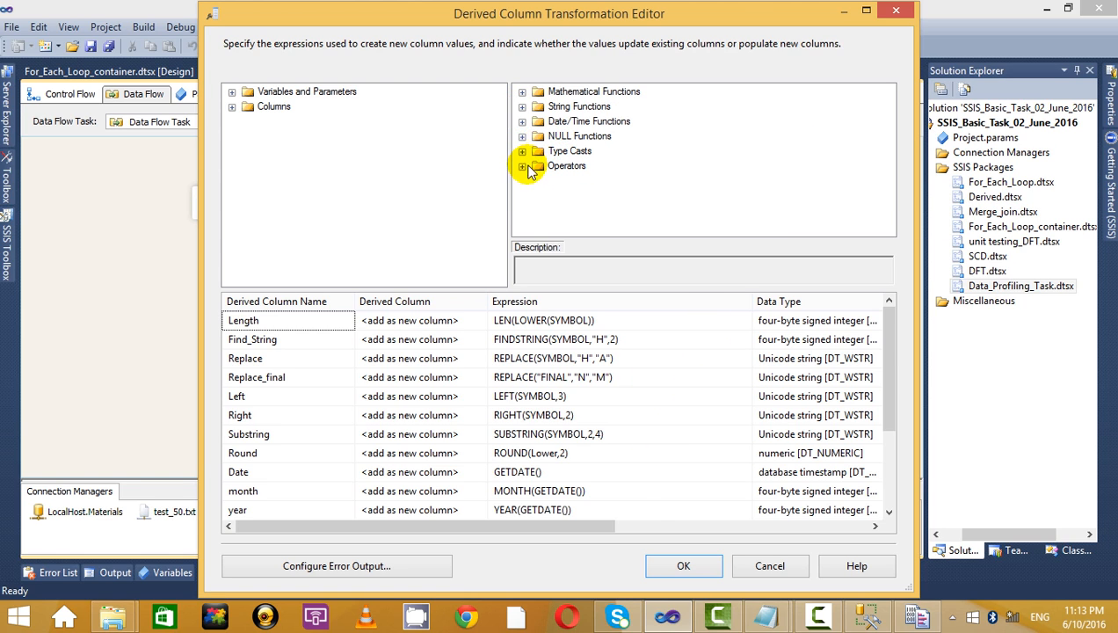
pyautogui.click(522, 122)
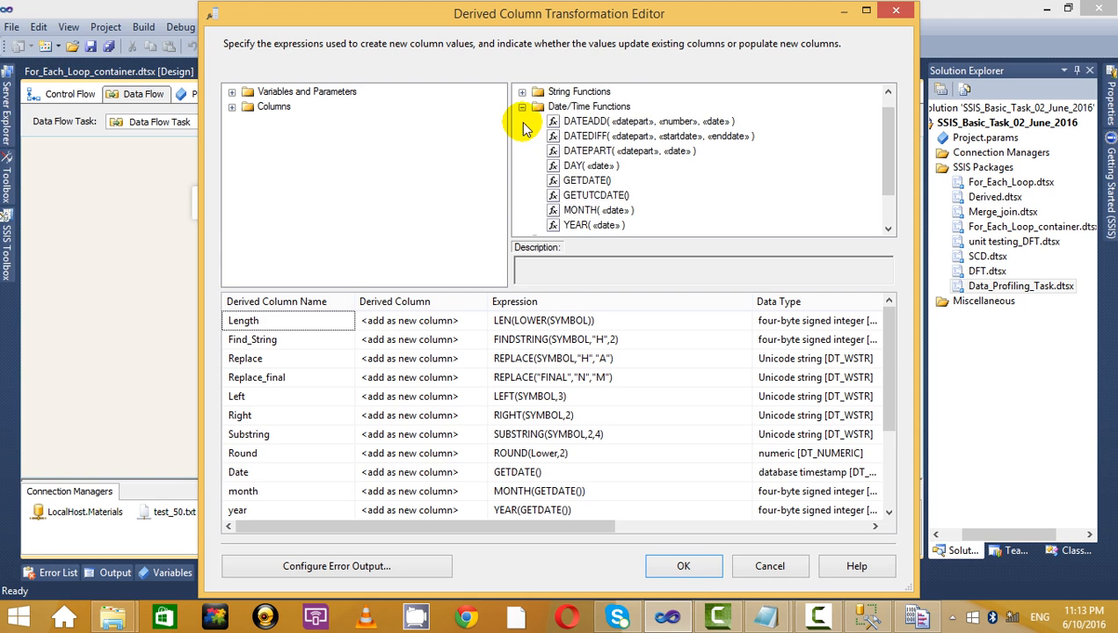
pyautogui.click(522, 107)
pyautogui.click(522, 151)
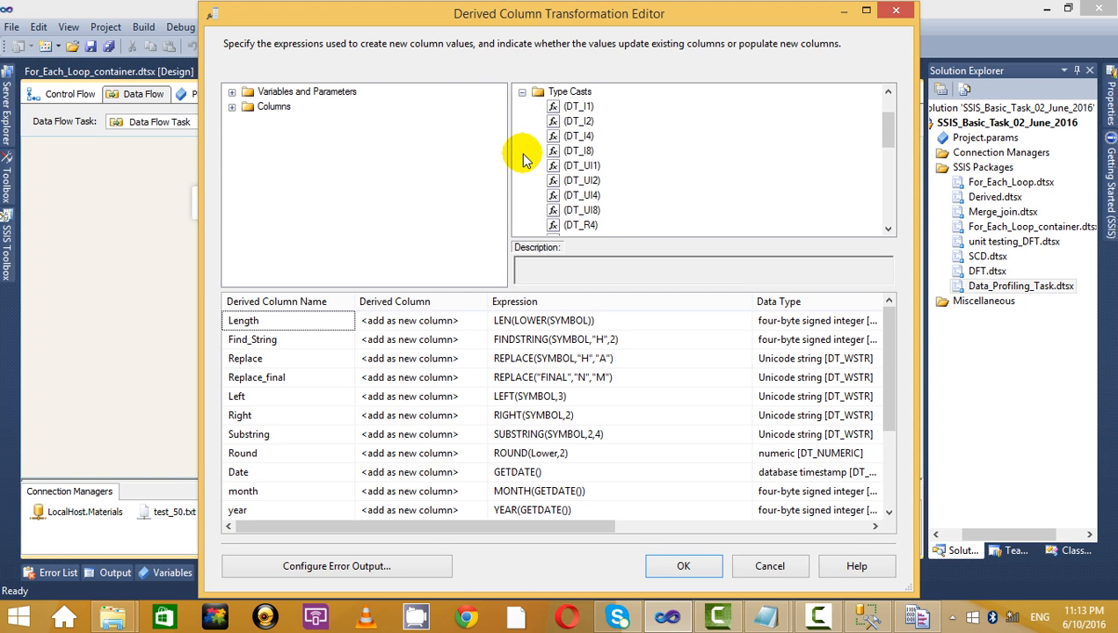
pyautogui.click(522, 91)
pyautogui.click(522, 165)
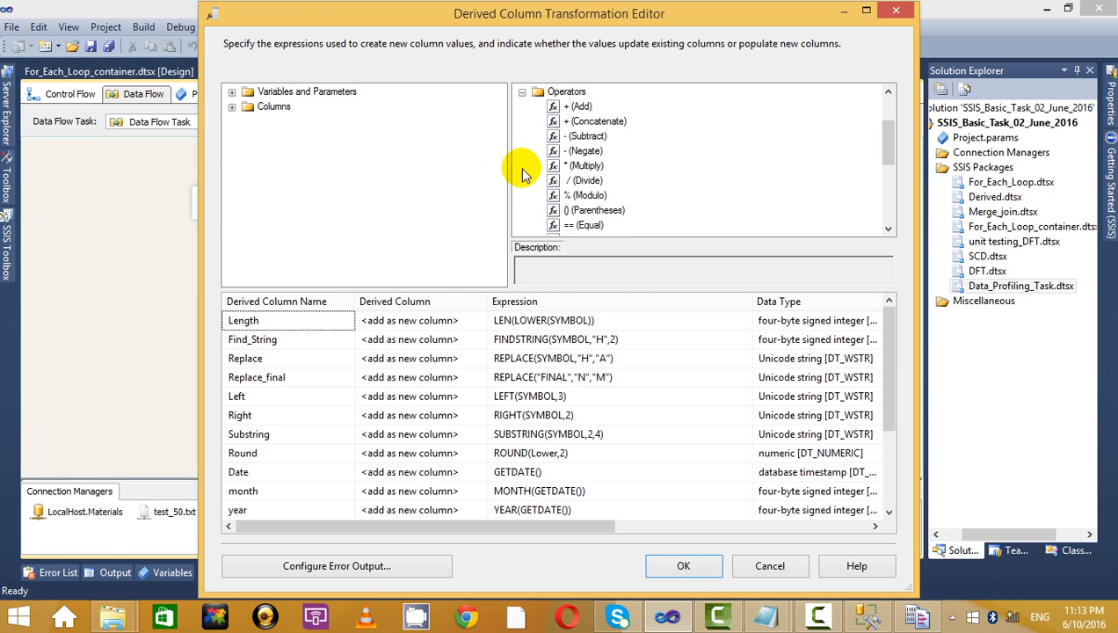
pyautogui.click(522, 91)
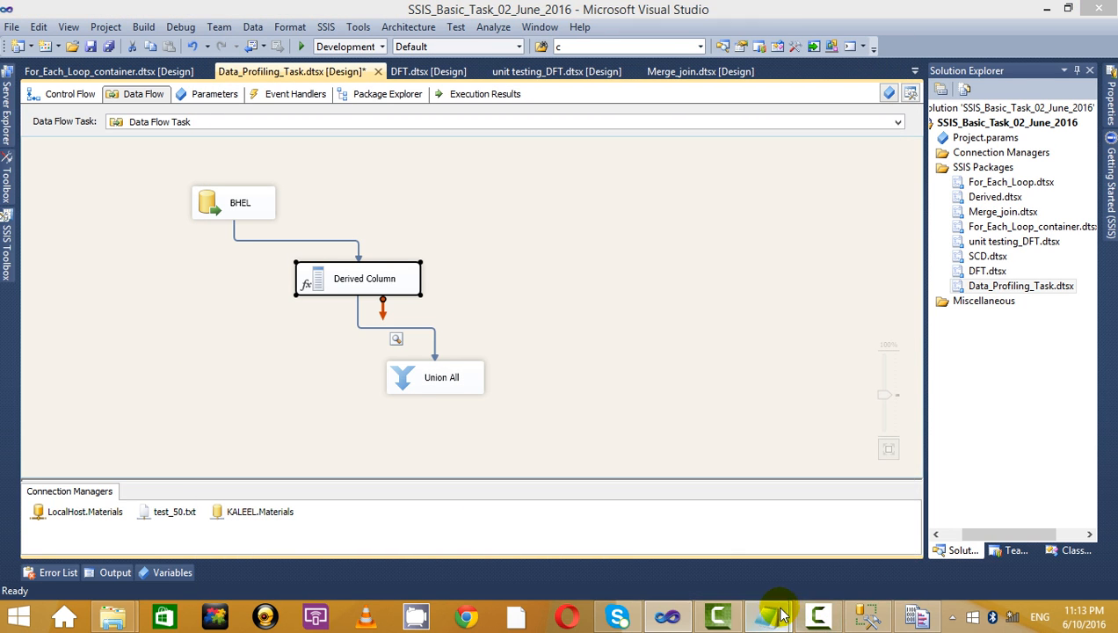
# Switch to the untitled Notepad notes and review the SSIS topics, Data Profiling task profiles and Data flow Task section.
pyautogui.moveTo(766, 615)
pyautogui.click(743, 536)
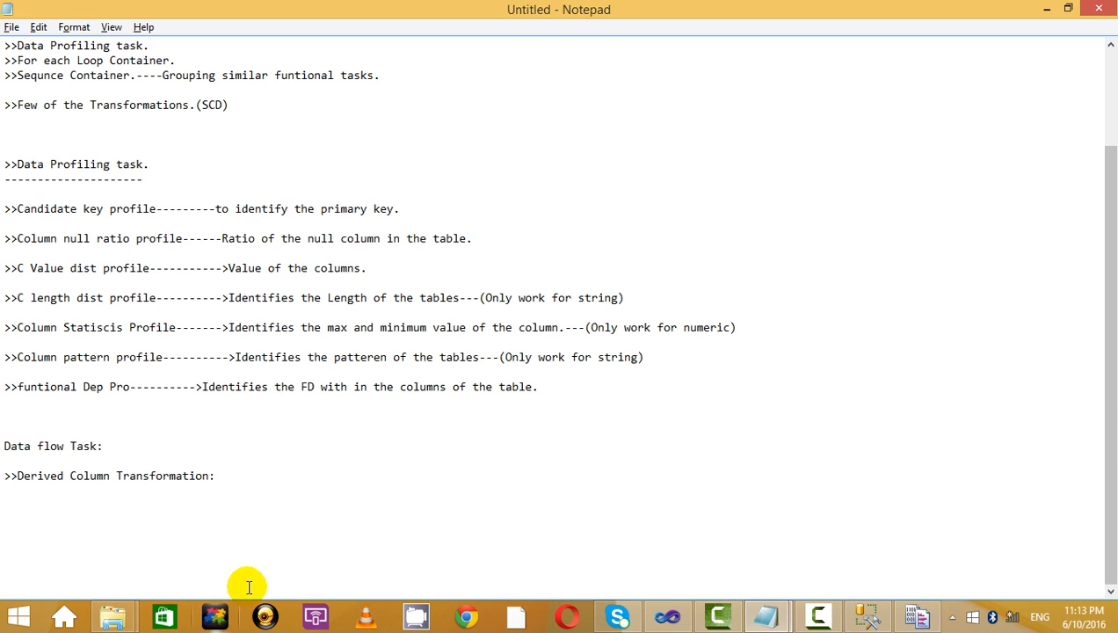
pyautogui.press('Return')
pyautogui.press('Return')
pyautogui.scroll(3, 367, 522)
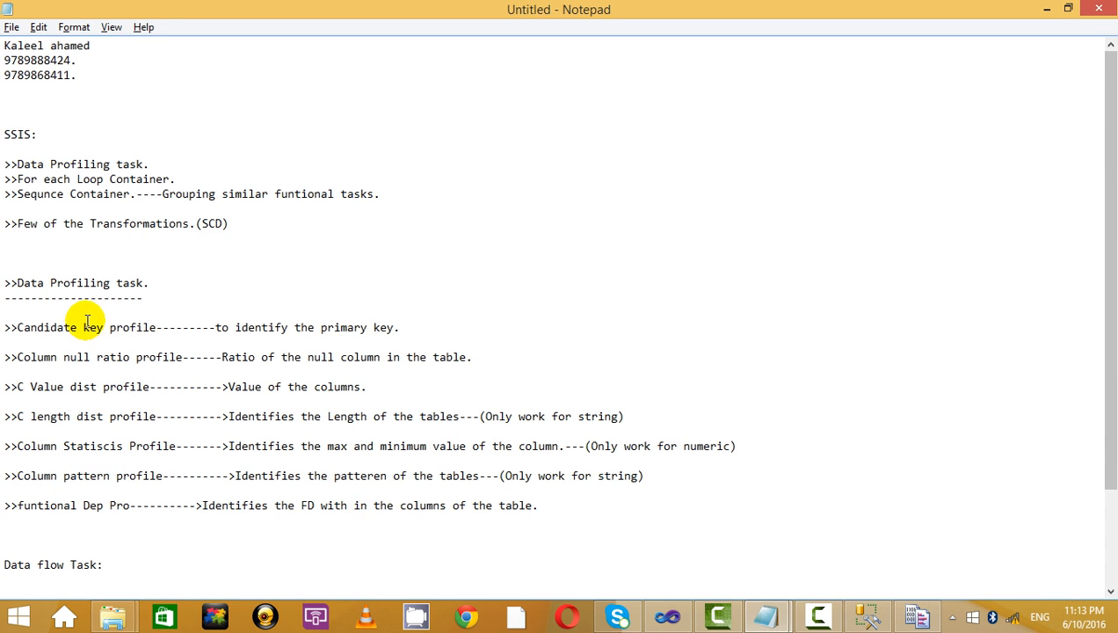
pyautogui.scroll(-2, 107, 312)
pyautogui.scroll(2, 107, 312)
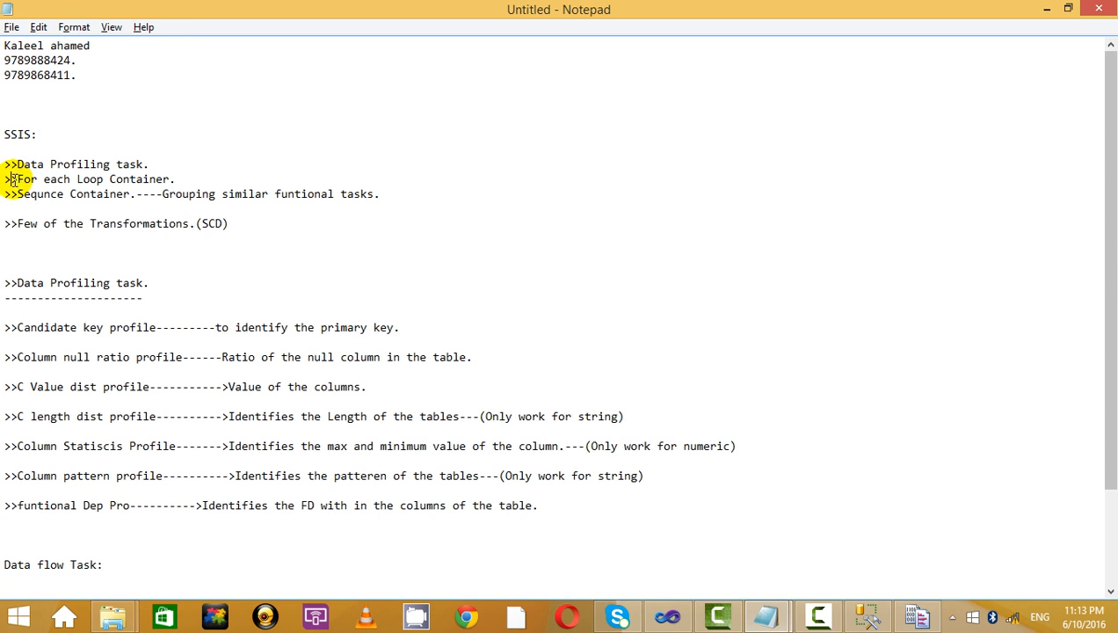
pyautogui.moveTo(11, 179); pyautogui.dragTo(164, 187)
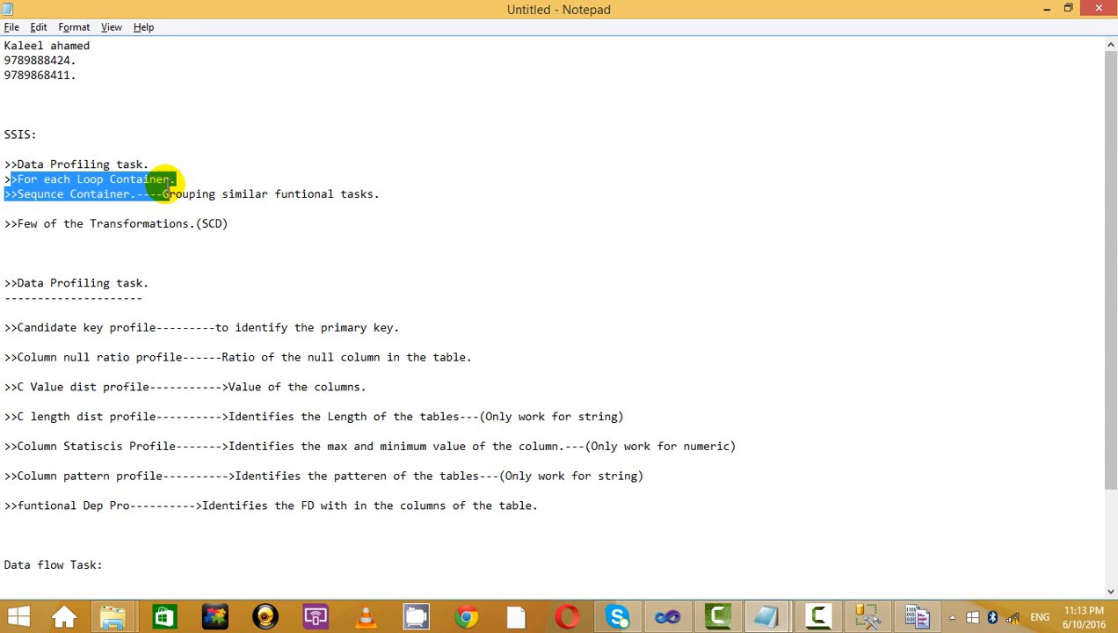
pyautogui.click(168, 180)
pyautogui.moveTo(3, 164); pyautogui.dragTo(237, 315)
pyautogui.scroll(-3, 146, 551)
pyautogui.moveTo(276, 489); pyautogui.dragTo(12, 429)
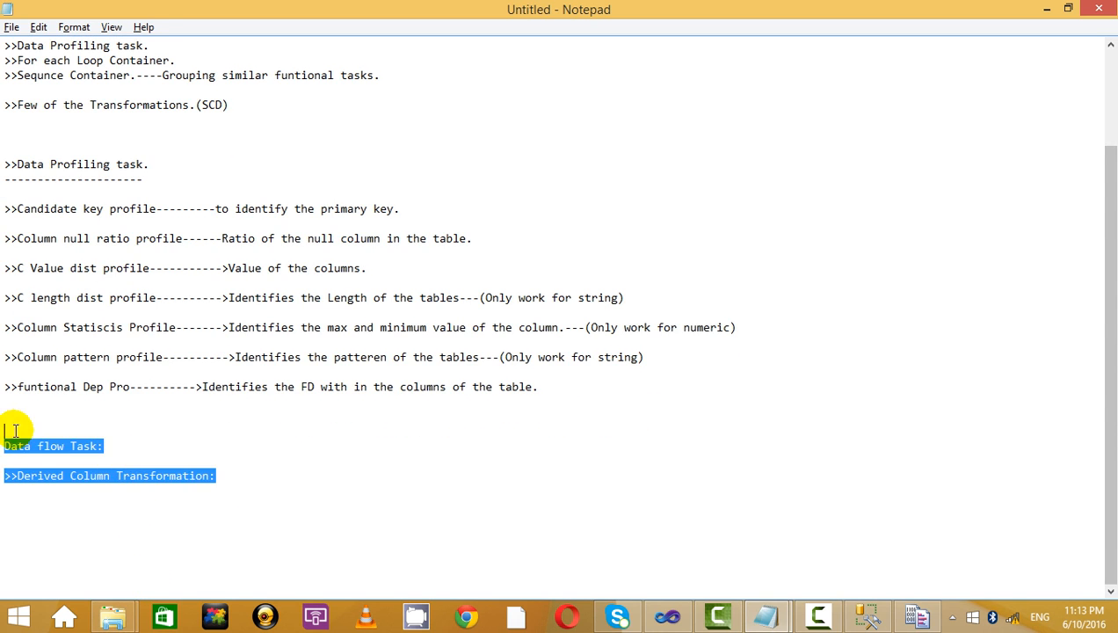
pyautogui.click(262, 461)
pyautogui.scroll(2, 266, 464)
pyautogui.scroll(1, 265, 464)
pyautogui.scroll(-3, 262, 461)
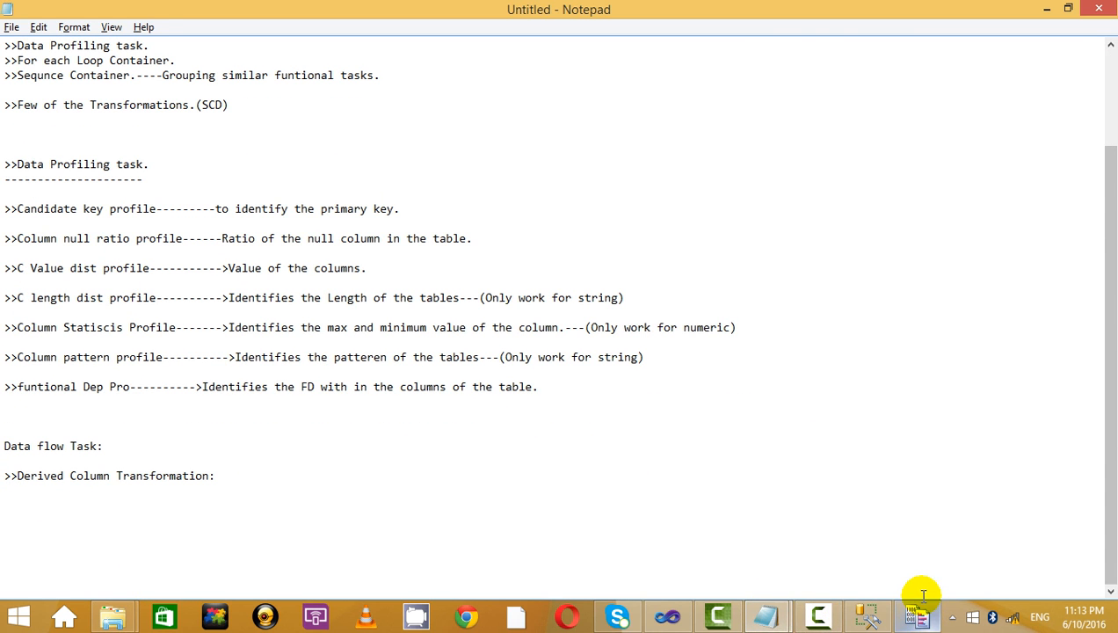
pyautogui.click(817, 619)
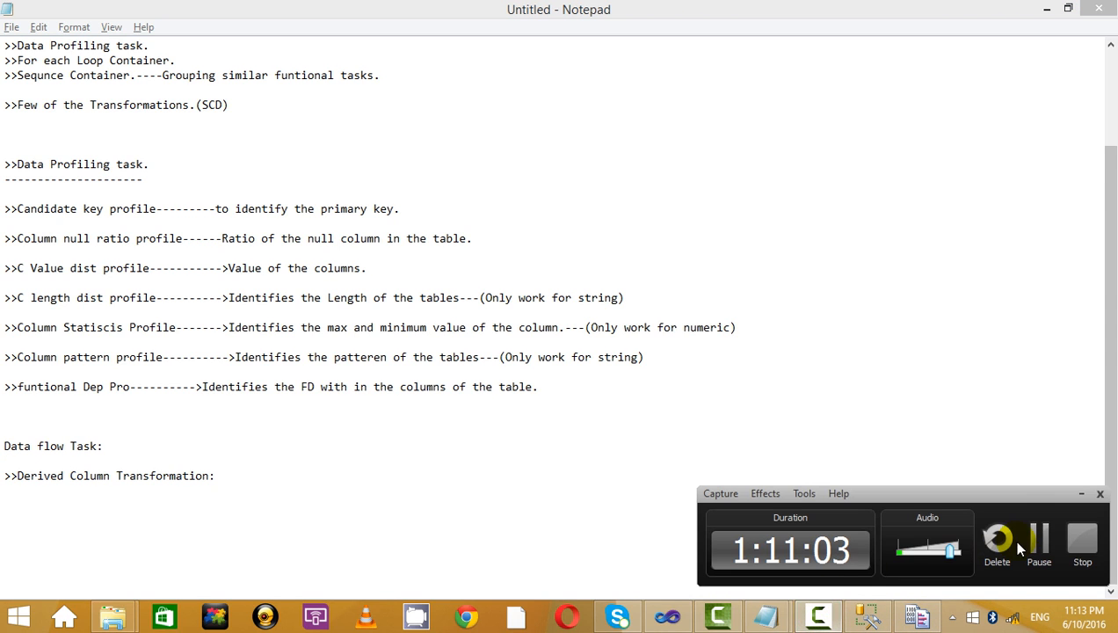